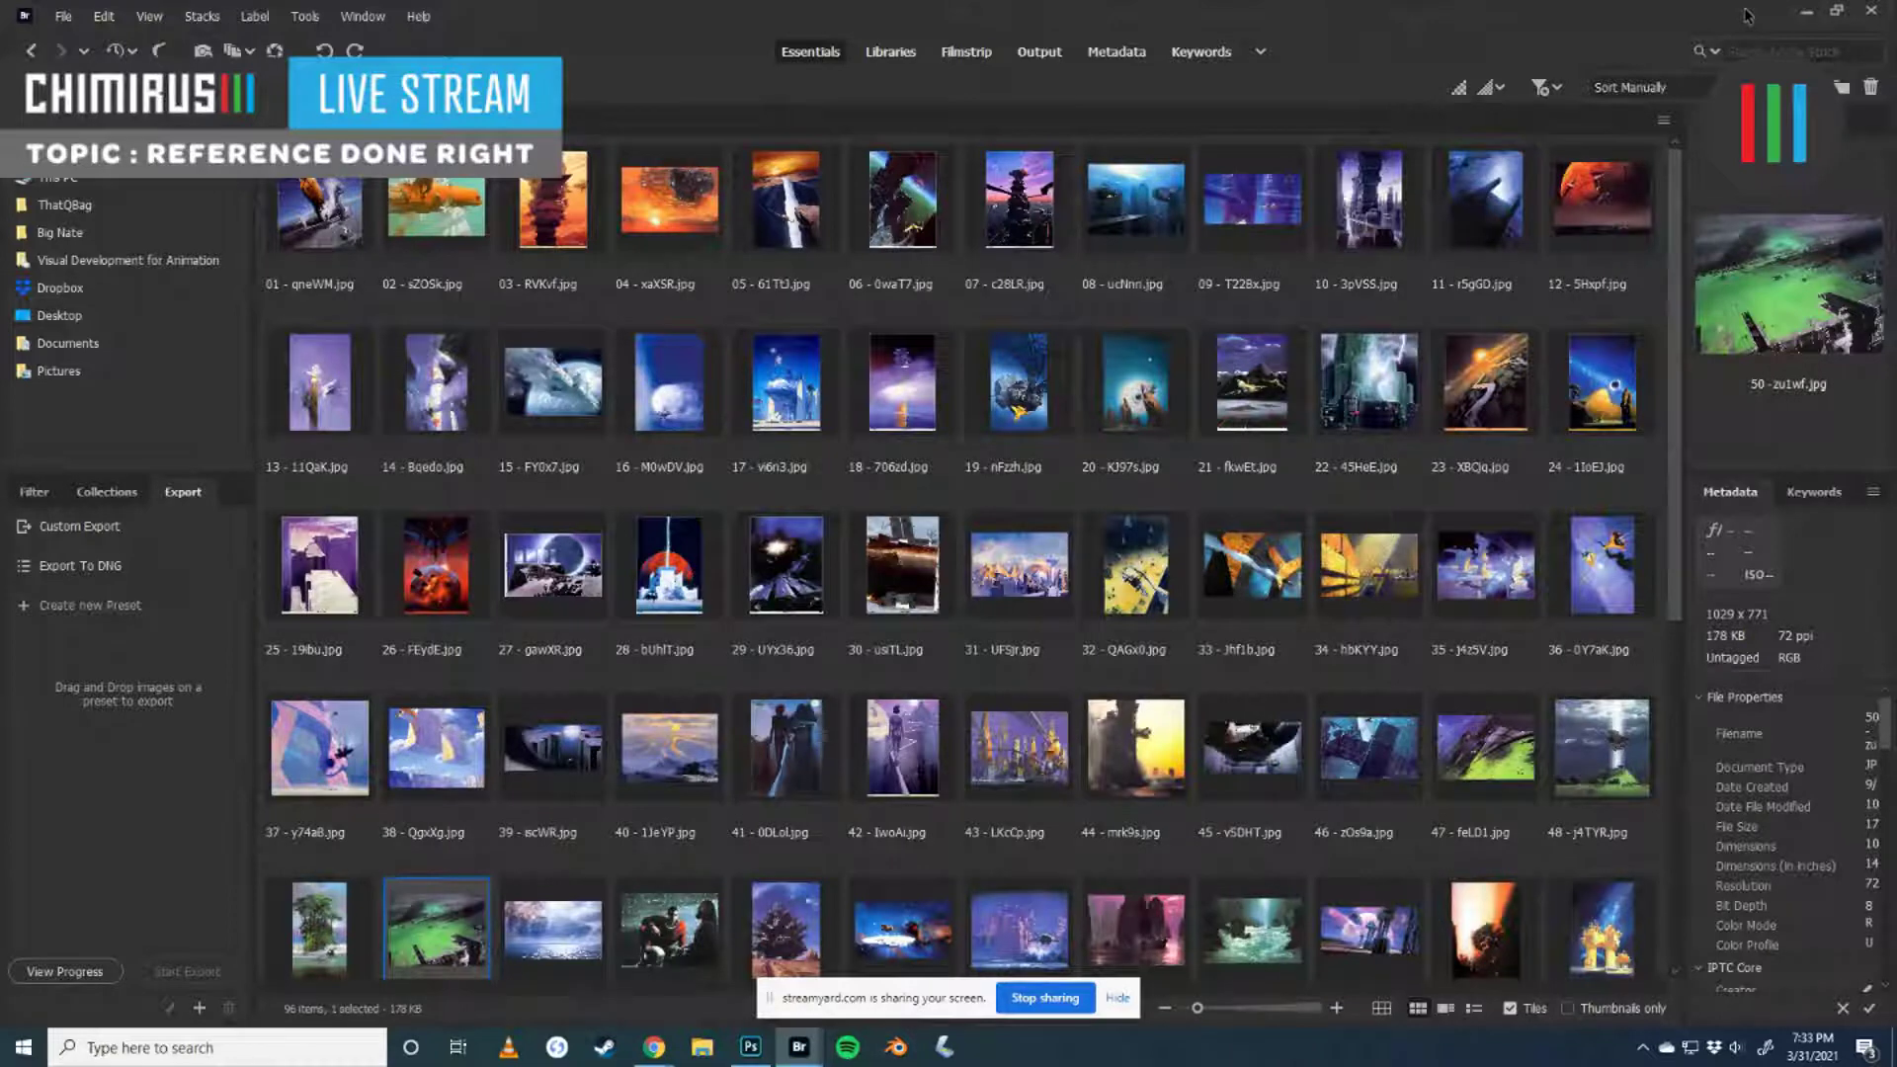
- Switch to Photoshop, collapse Group 6 and select Layer 25, checking what the group and the layer show
key(alt+Tab)
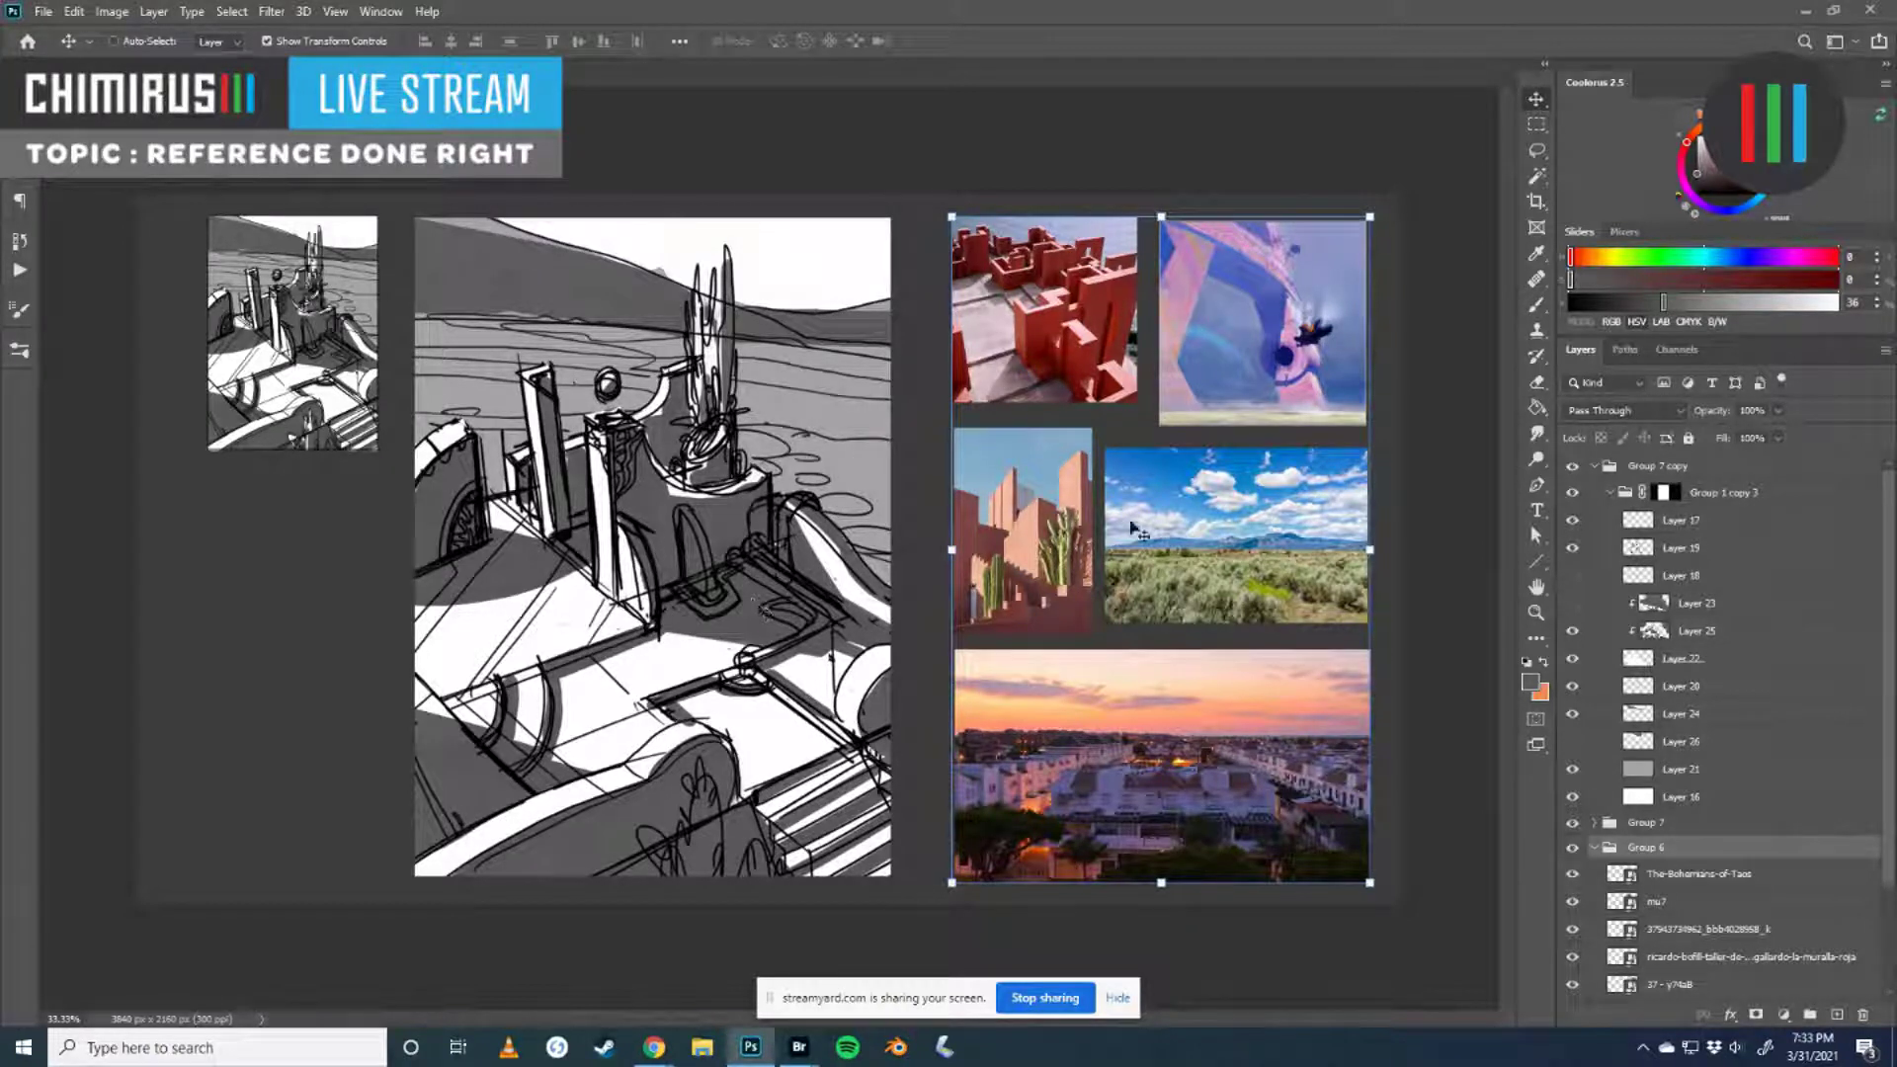
click(1594, 847)
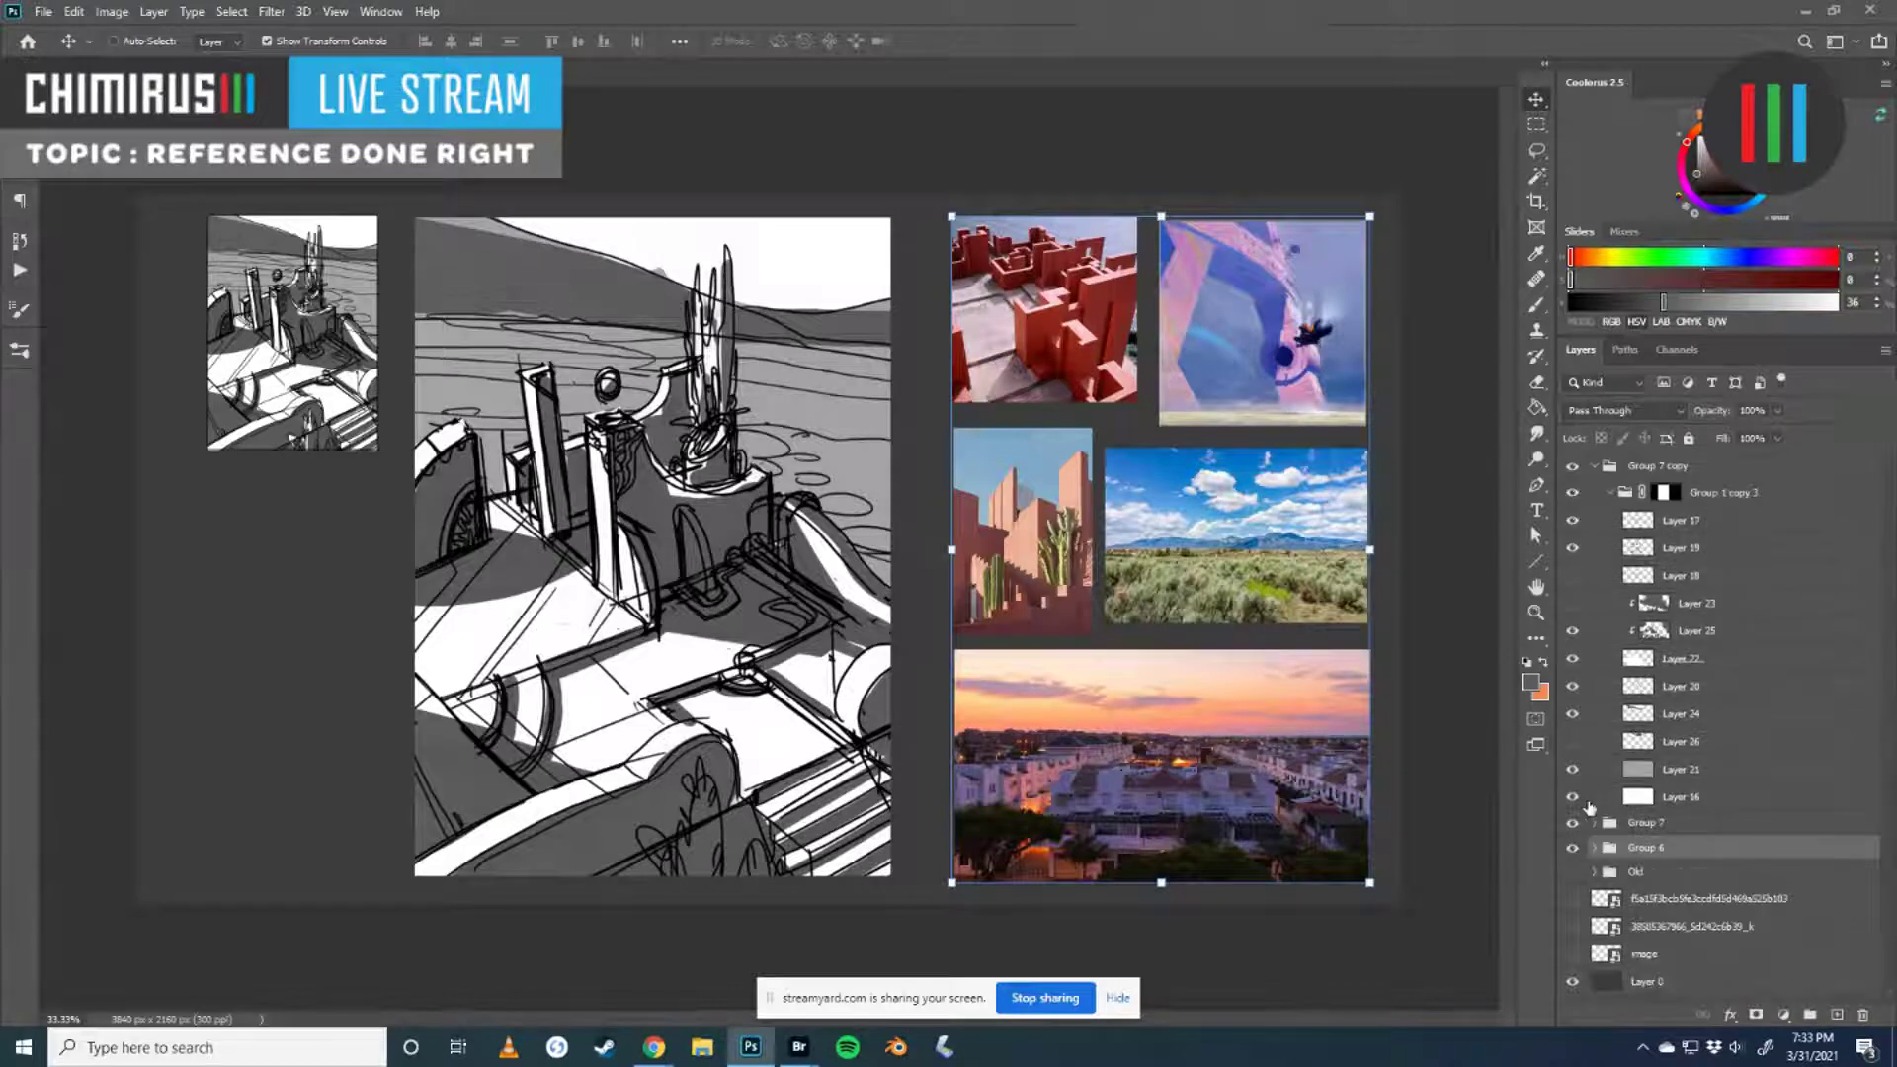
click(1572, 847)
click(1572, 846)
click(1573, 633)
click(1573, 632)
click(1644, 635)
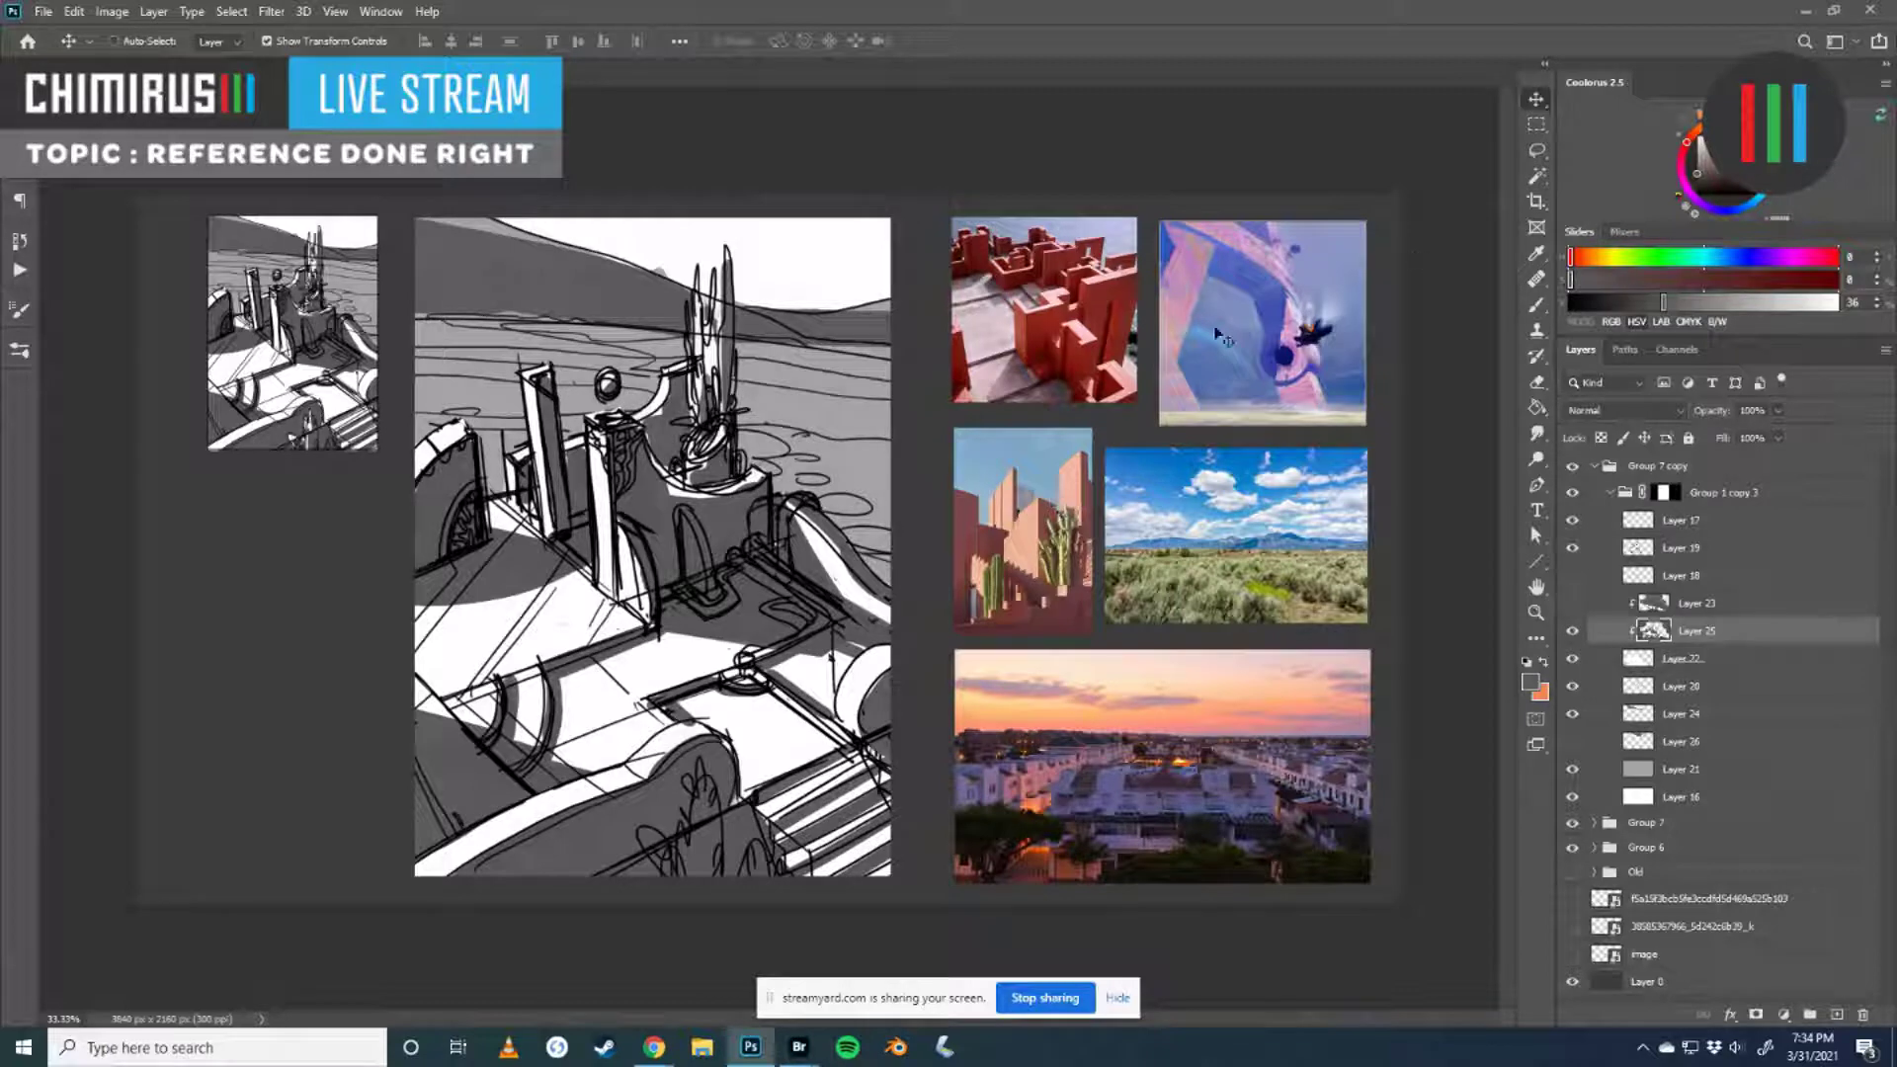
- Examine the reference photos beside the sketch up close, from the red buildings down to the sunset city
key(z)
click(1111, 306)
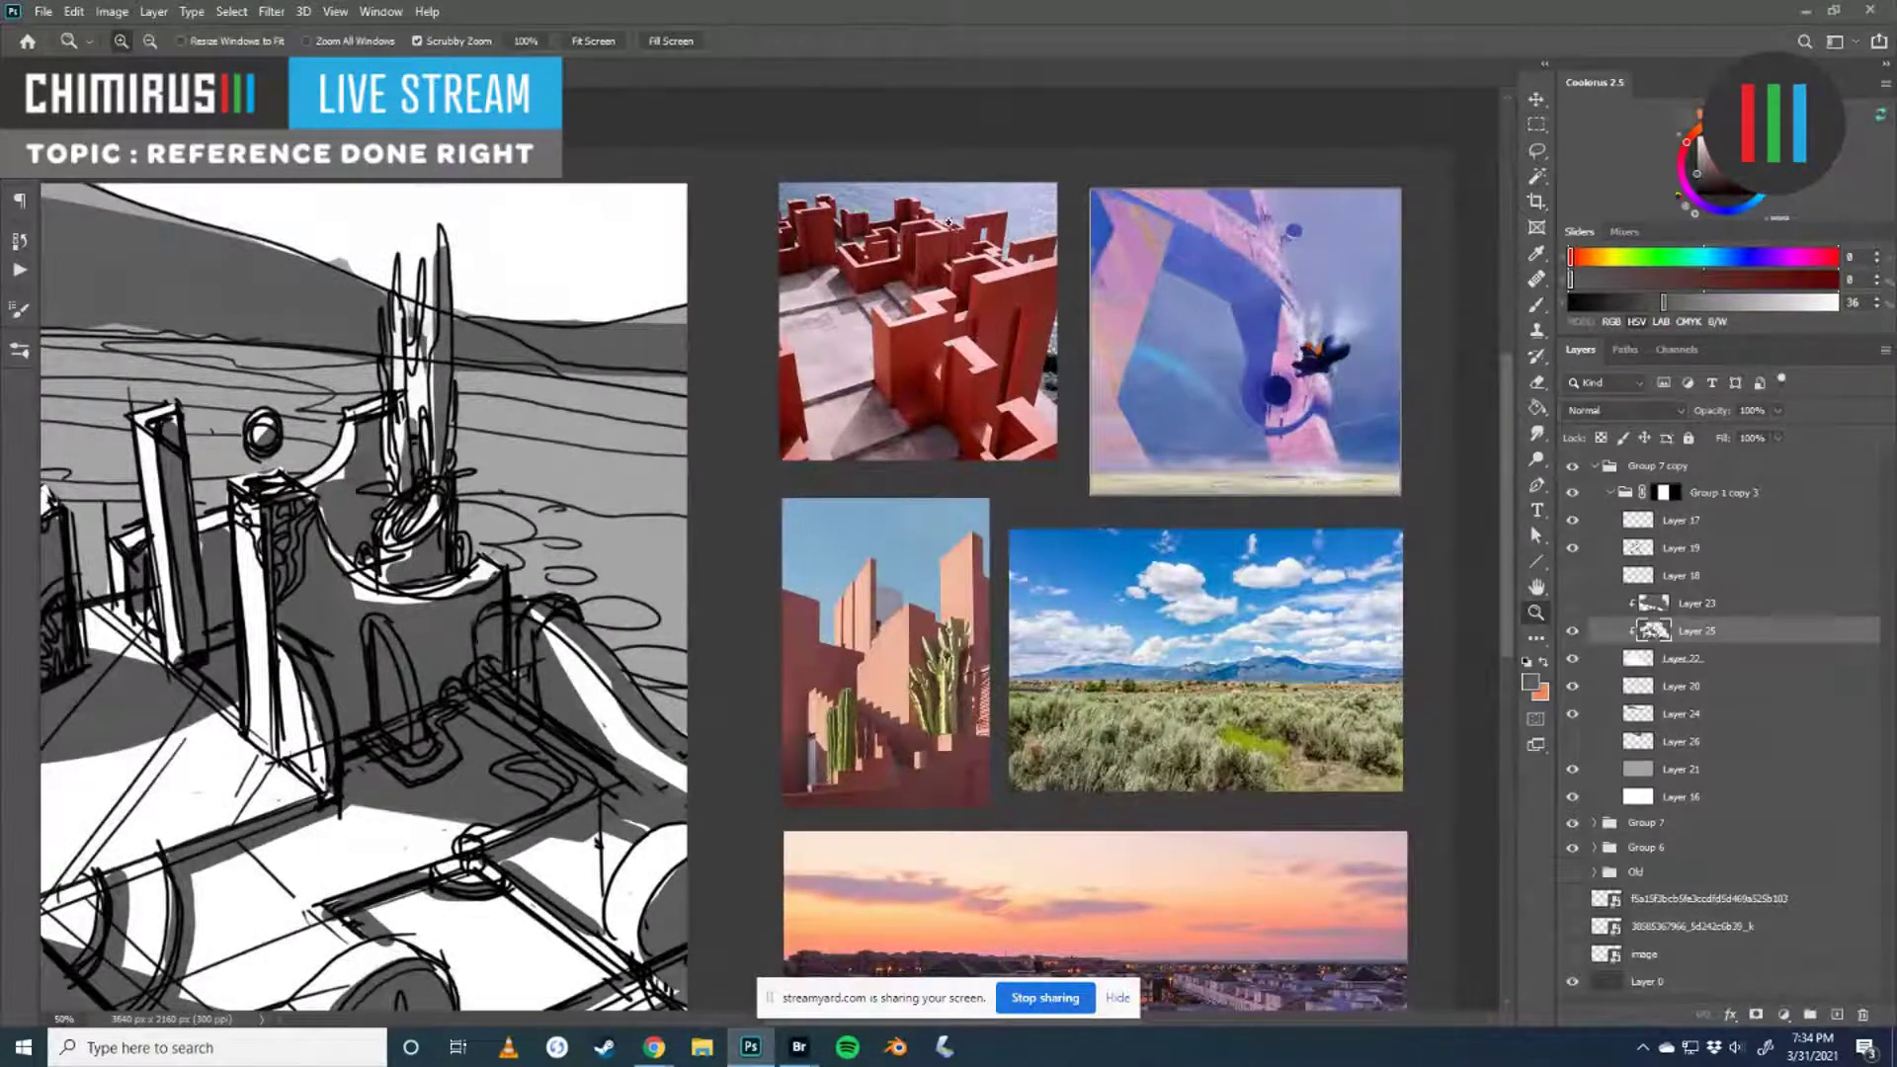
drag(946, 351, 883, 184)
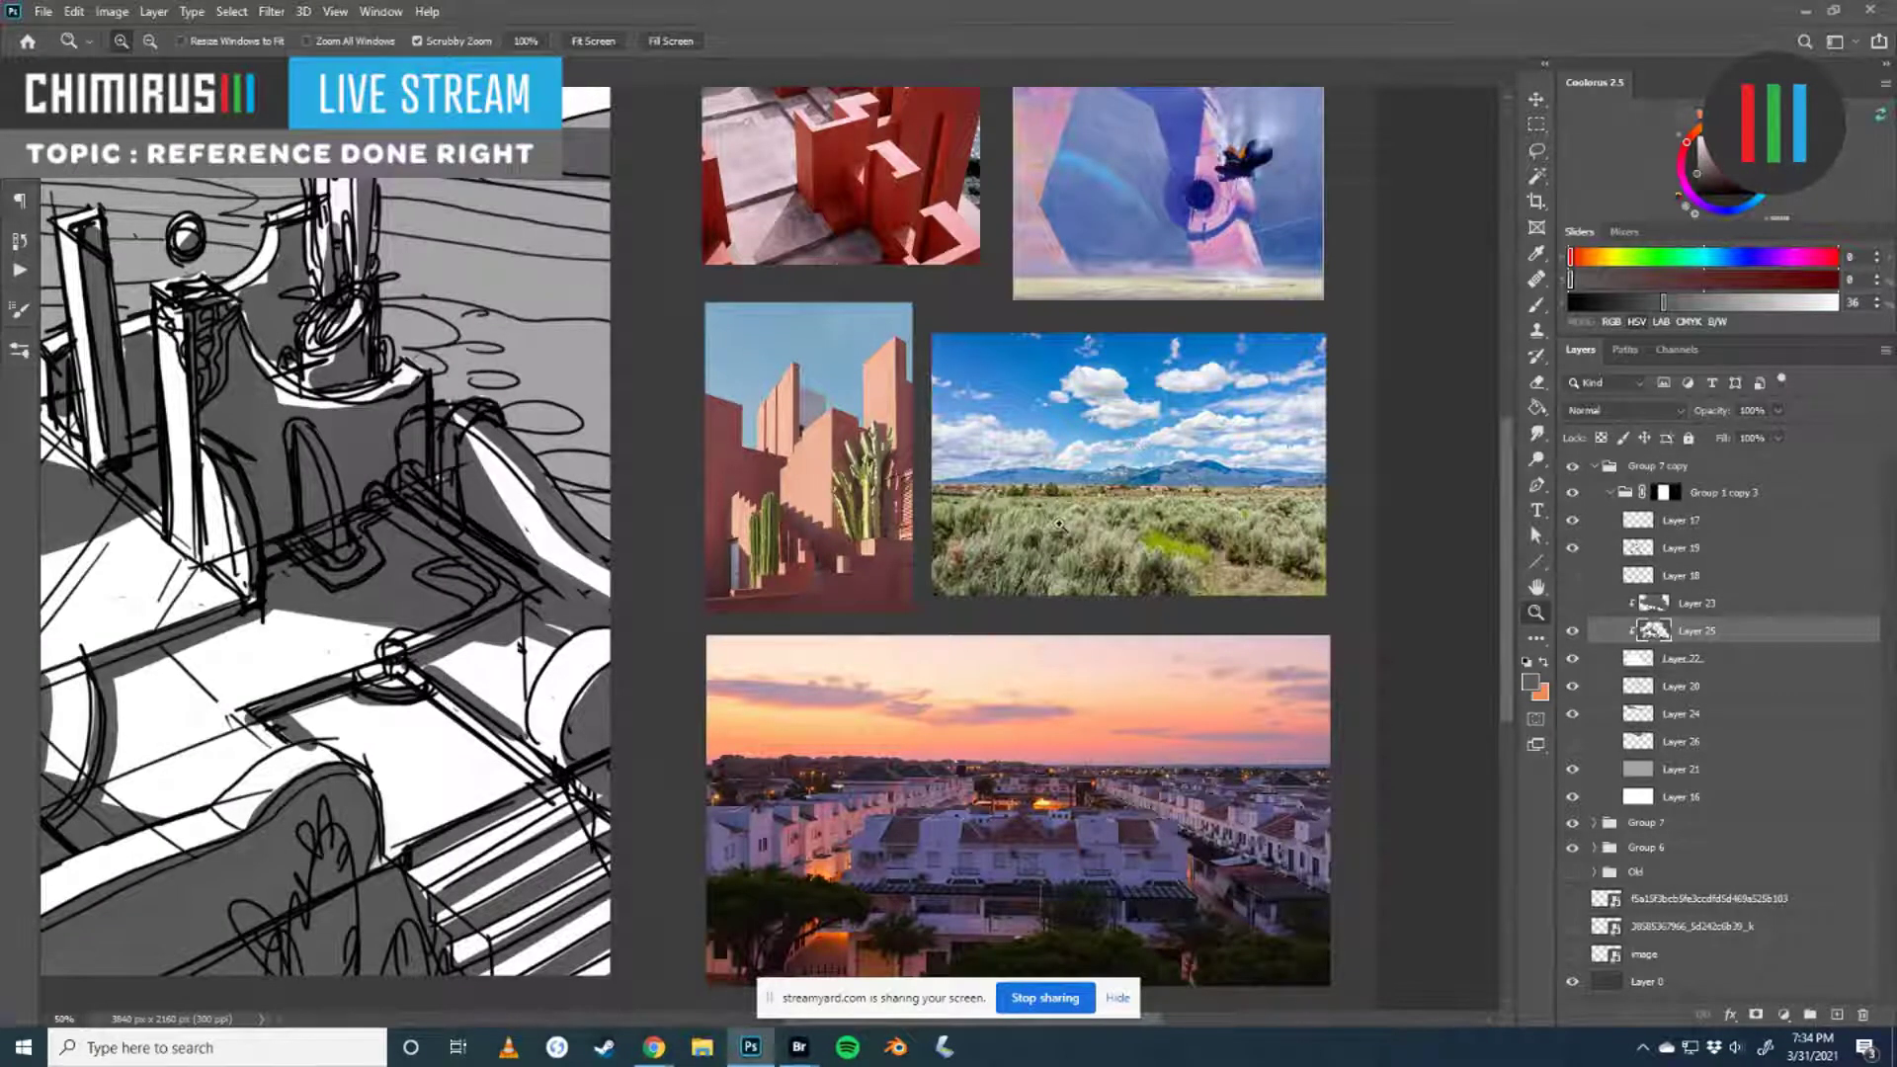
drag(1052, 552, 1082, 478)
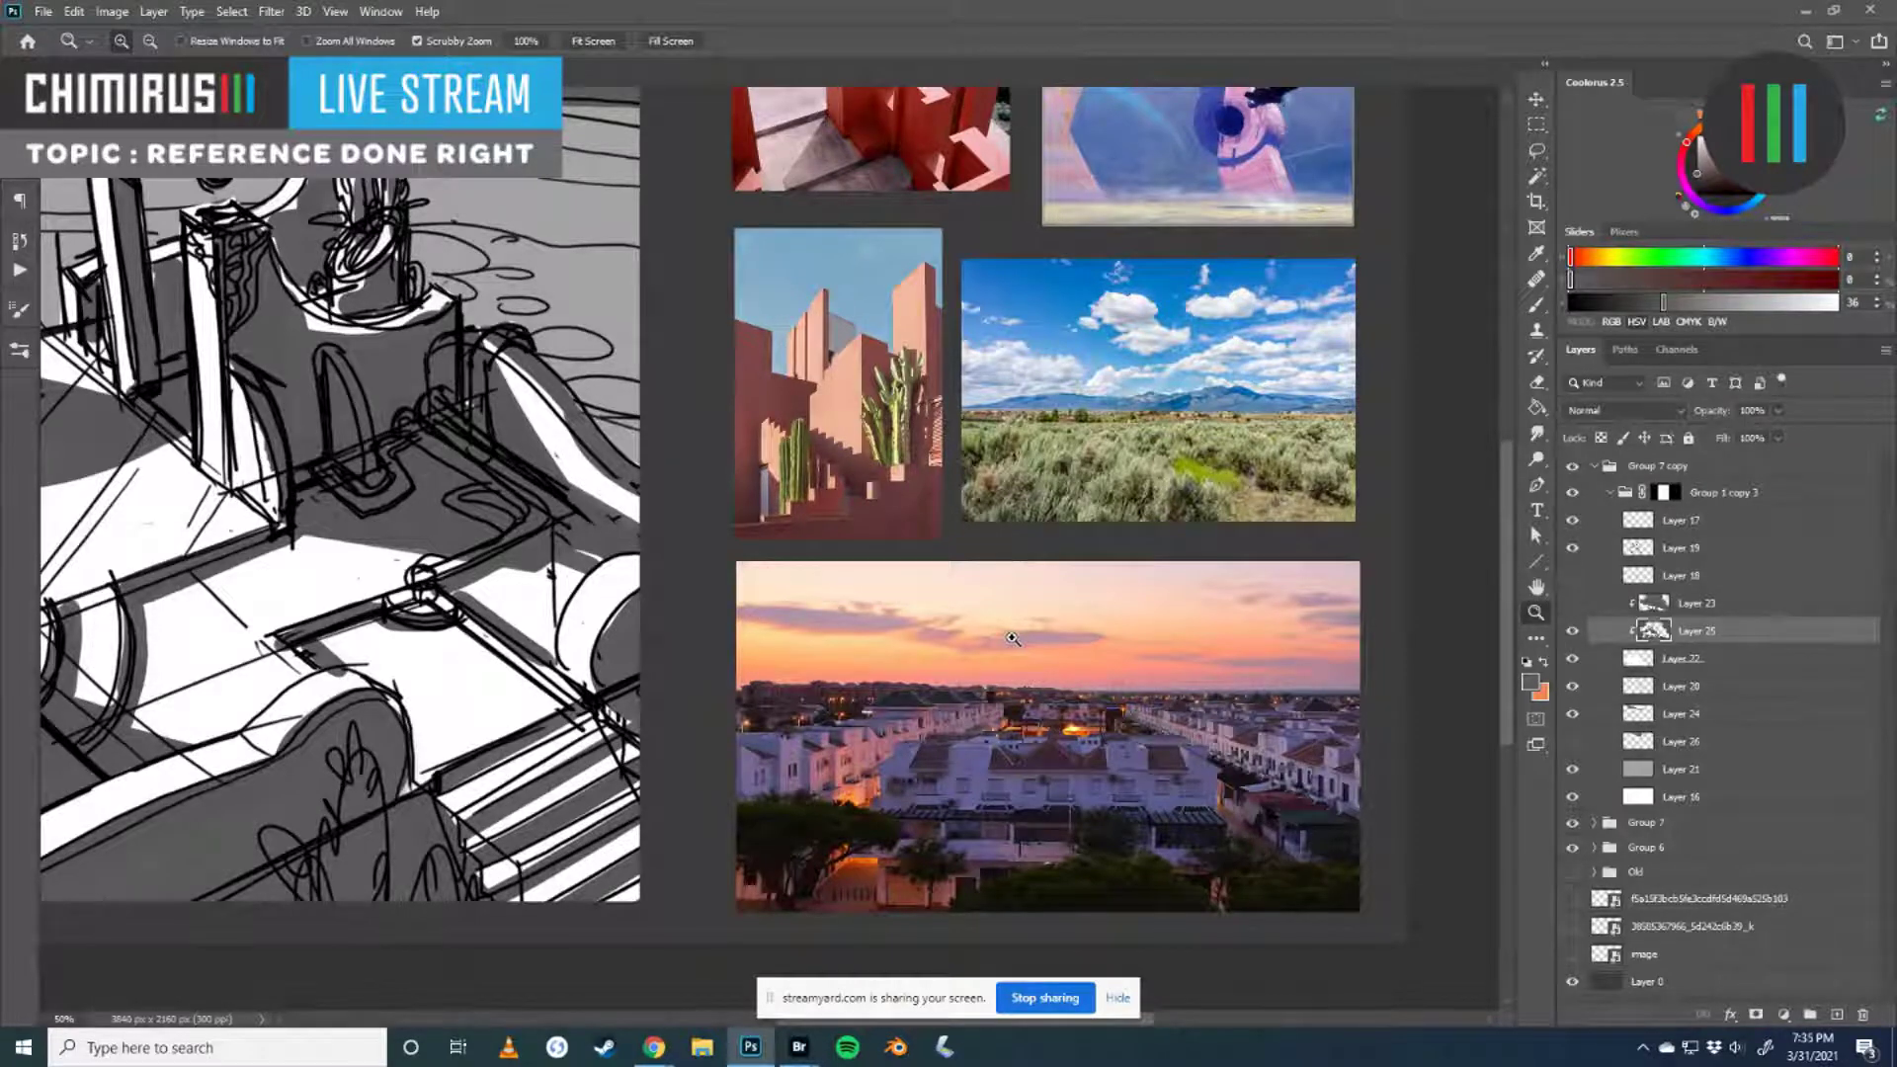
scroll(746, 443, up, 2)
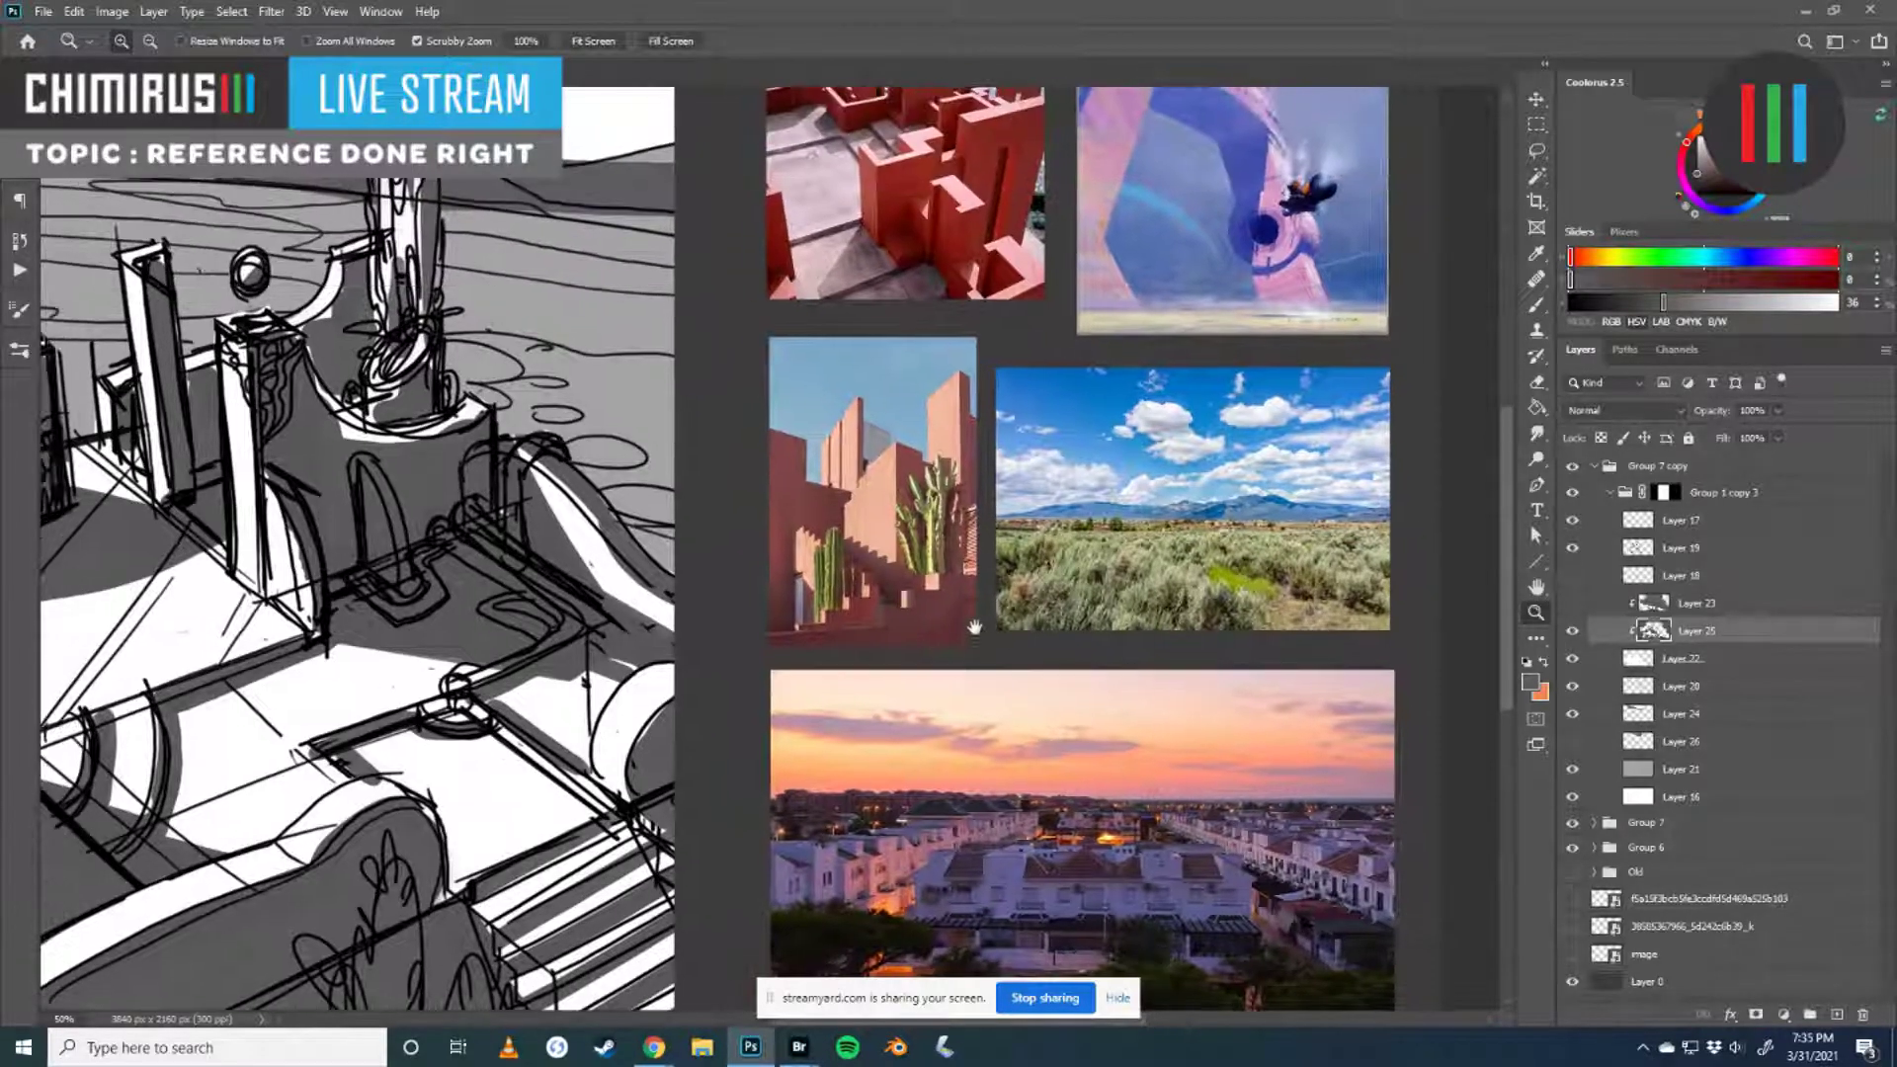
alt+click(746, 443)
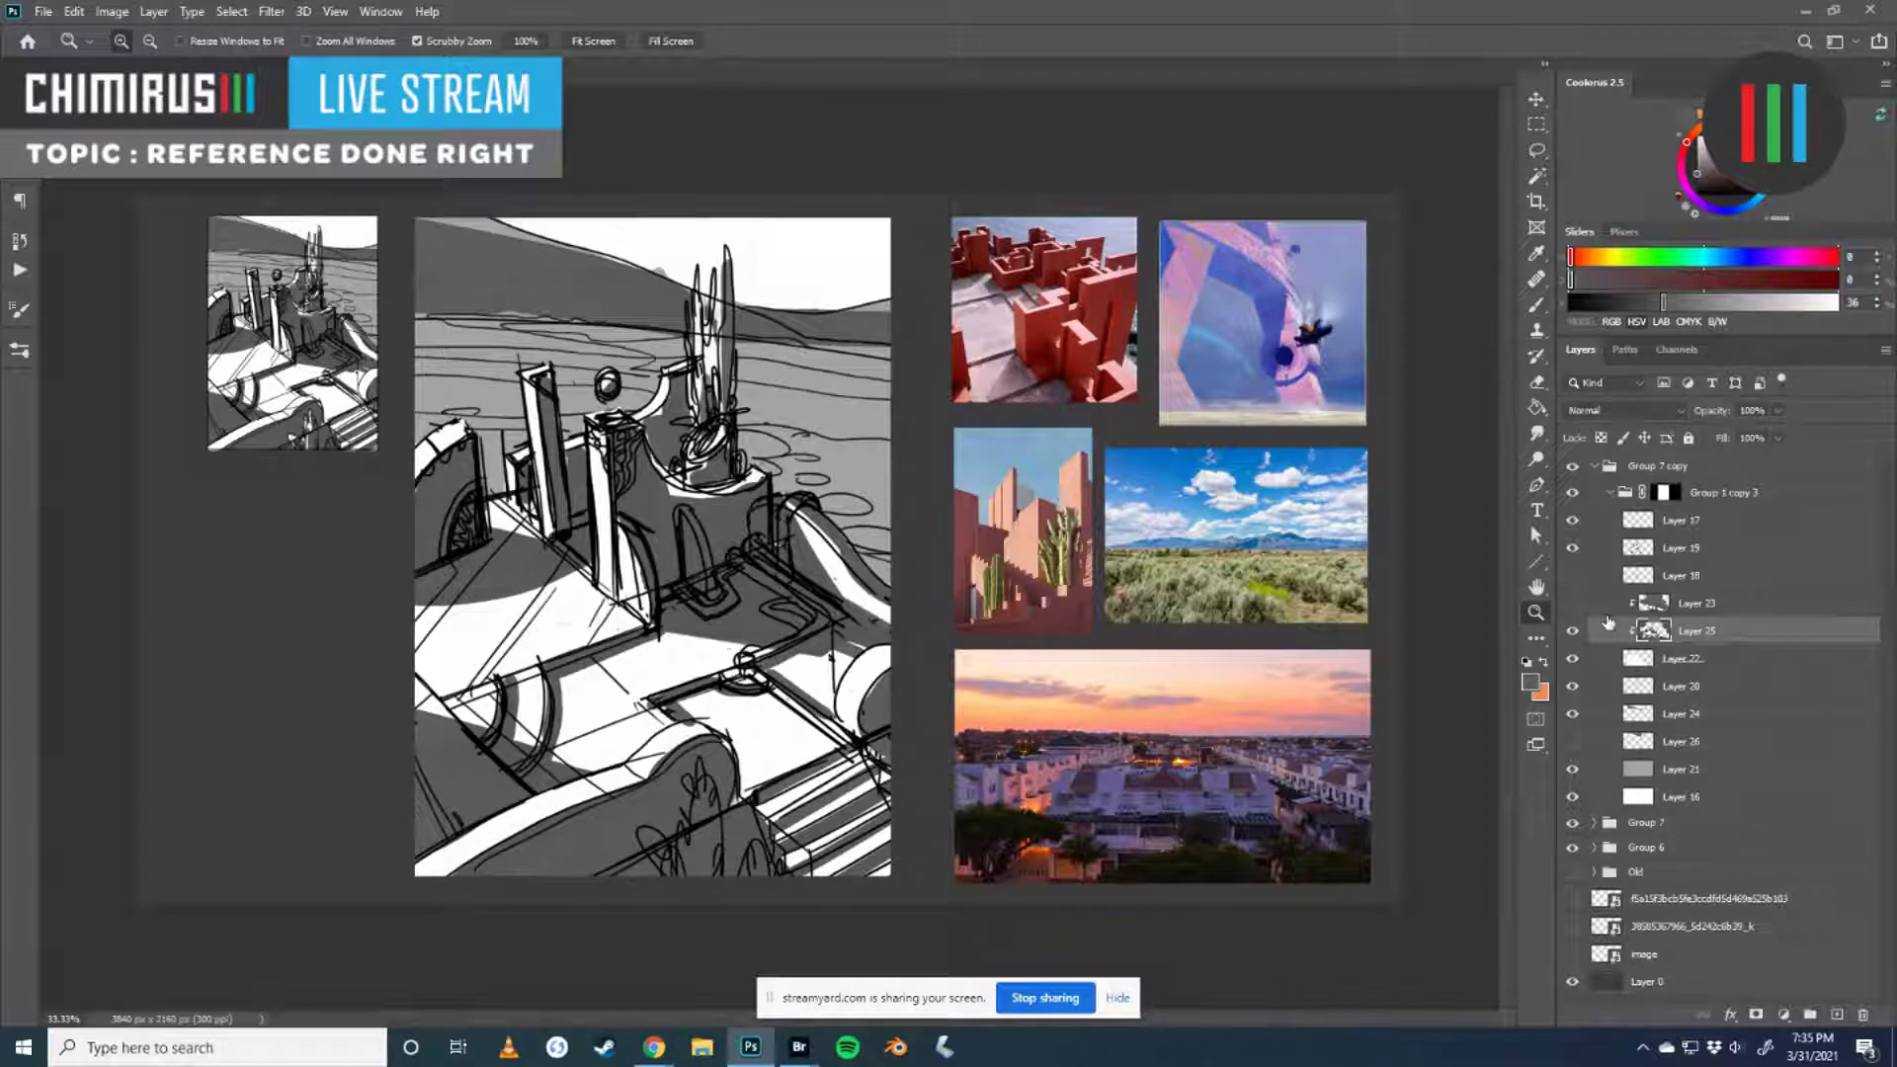
- Toggle the line drawing on Layer 19 off and on to view the value shapes alone, and select that layer
click(1573, 577)
click(1700, 602)
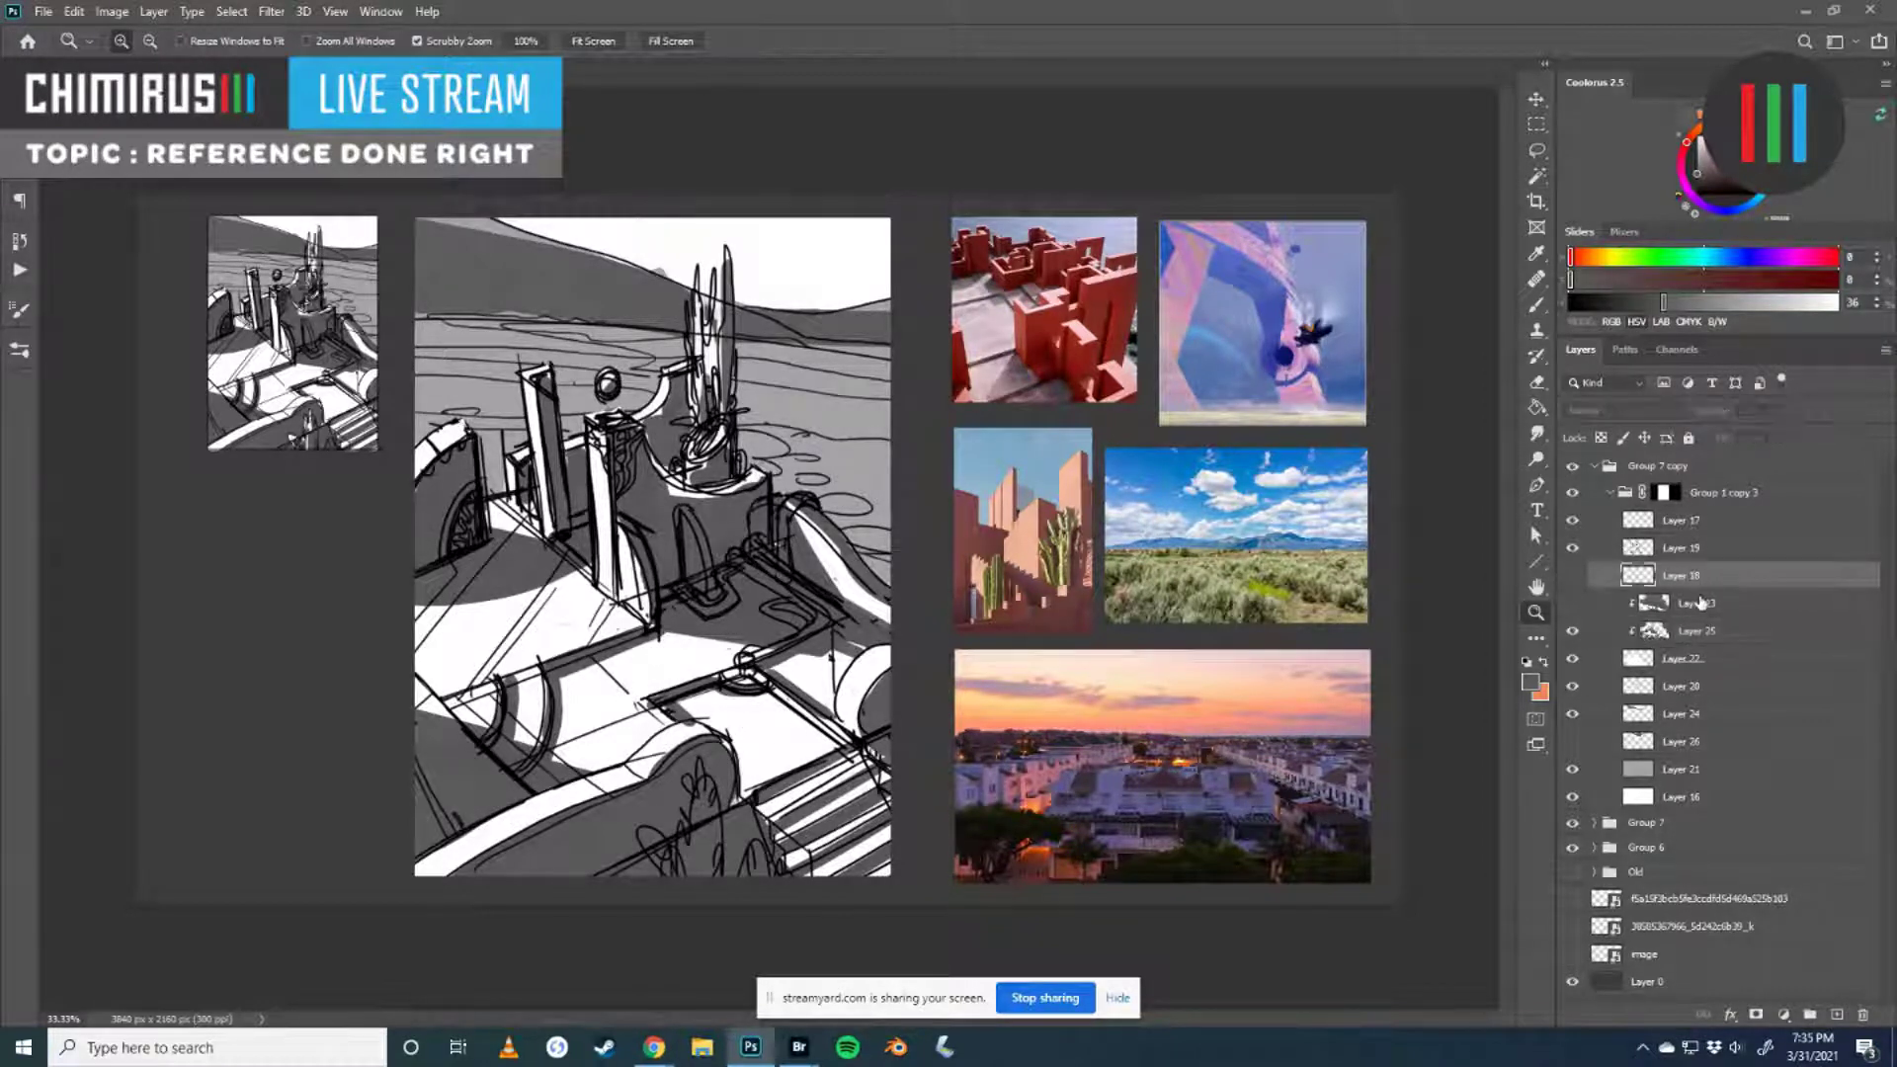
click(1573, 550)
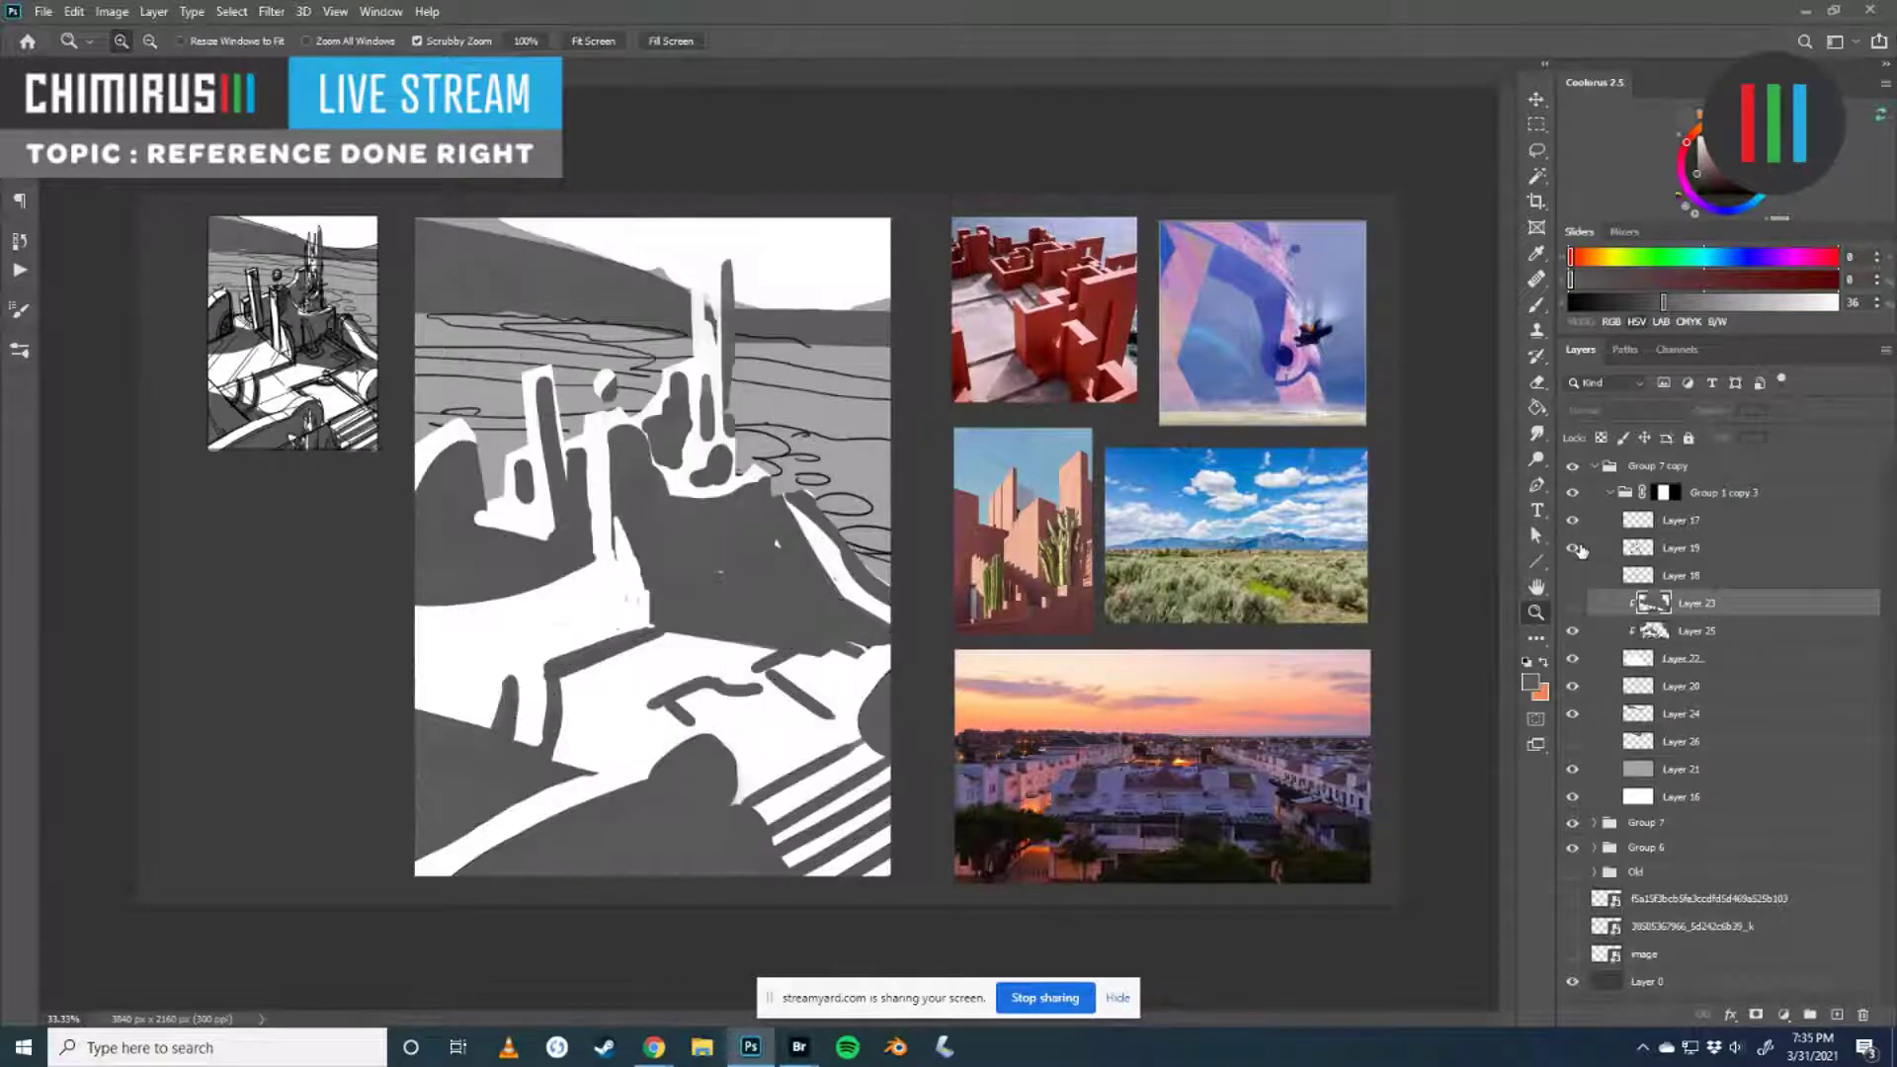
click(1573, 549)
click(1636, 553)
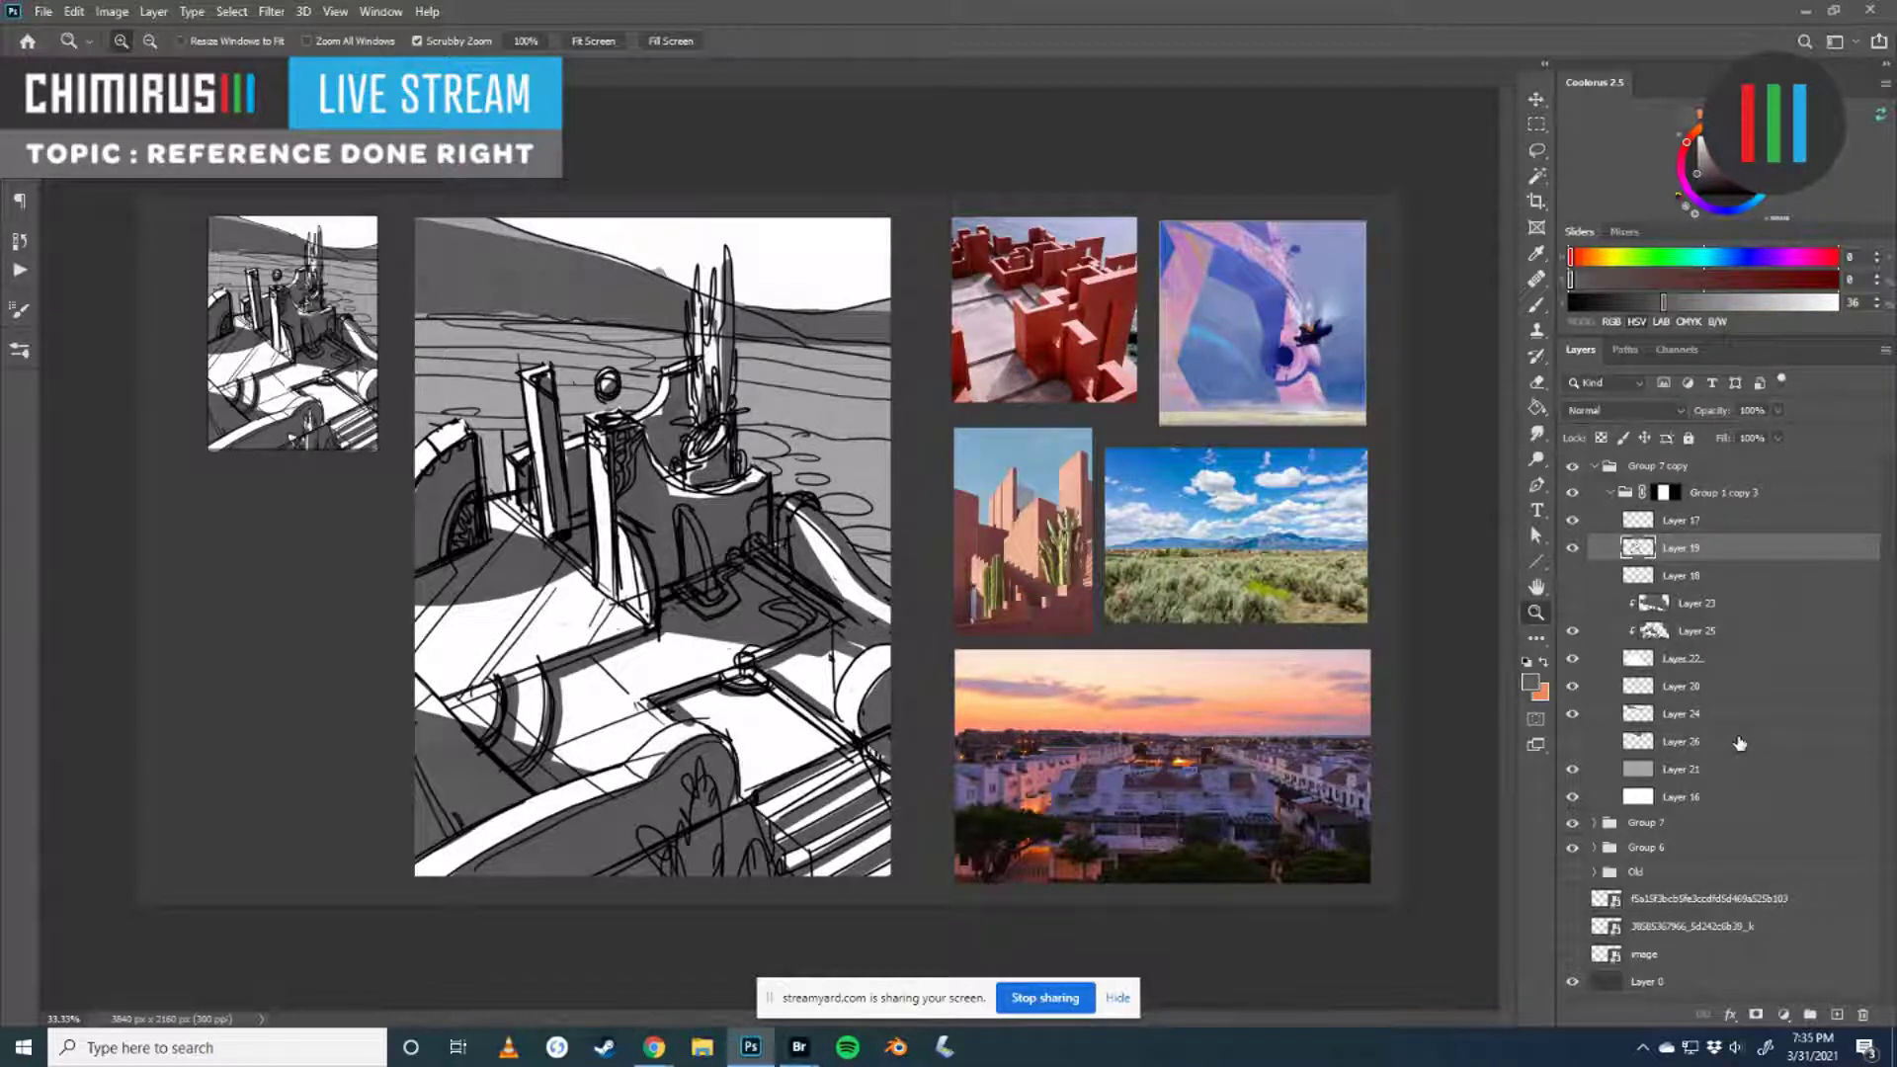
- Compare the two lighting options for the sketch by alternating the visibility of Layer 25 and Layer 23
click(1572, 630)
click(1572, 631)
click(1572, 630)
click(1573, 604)
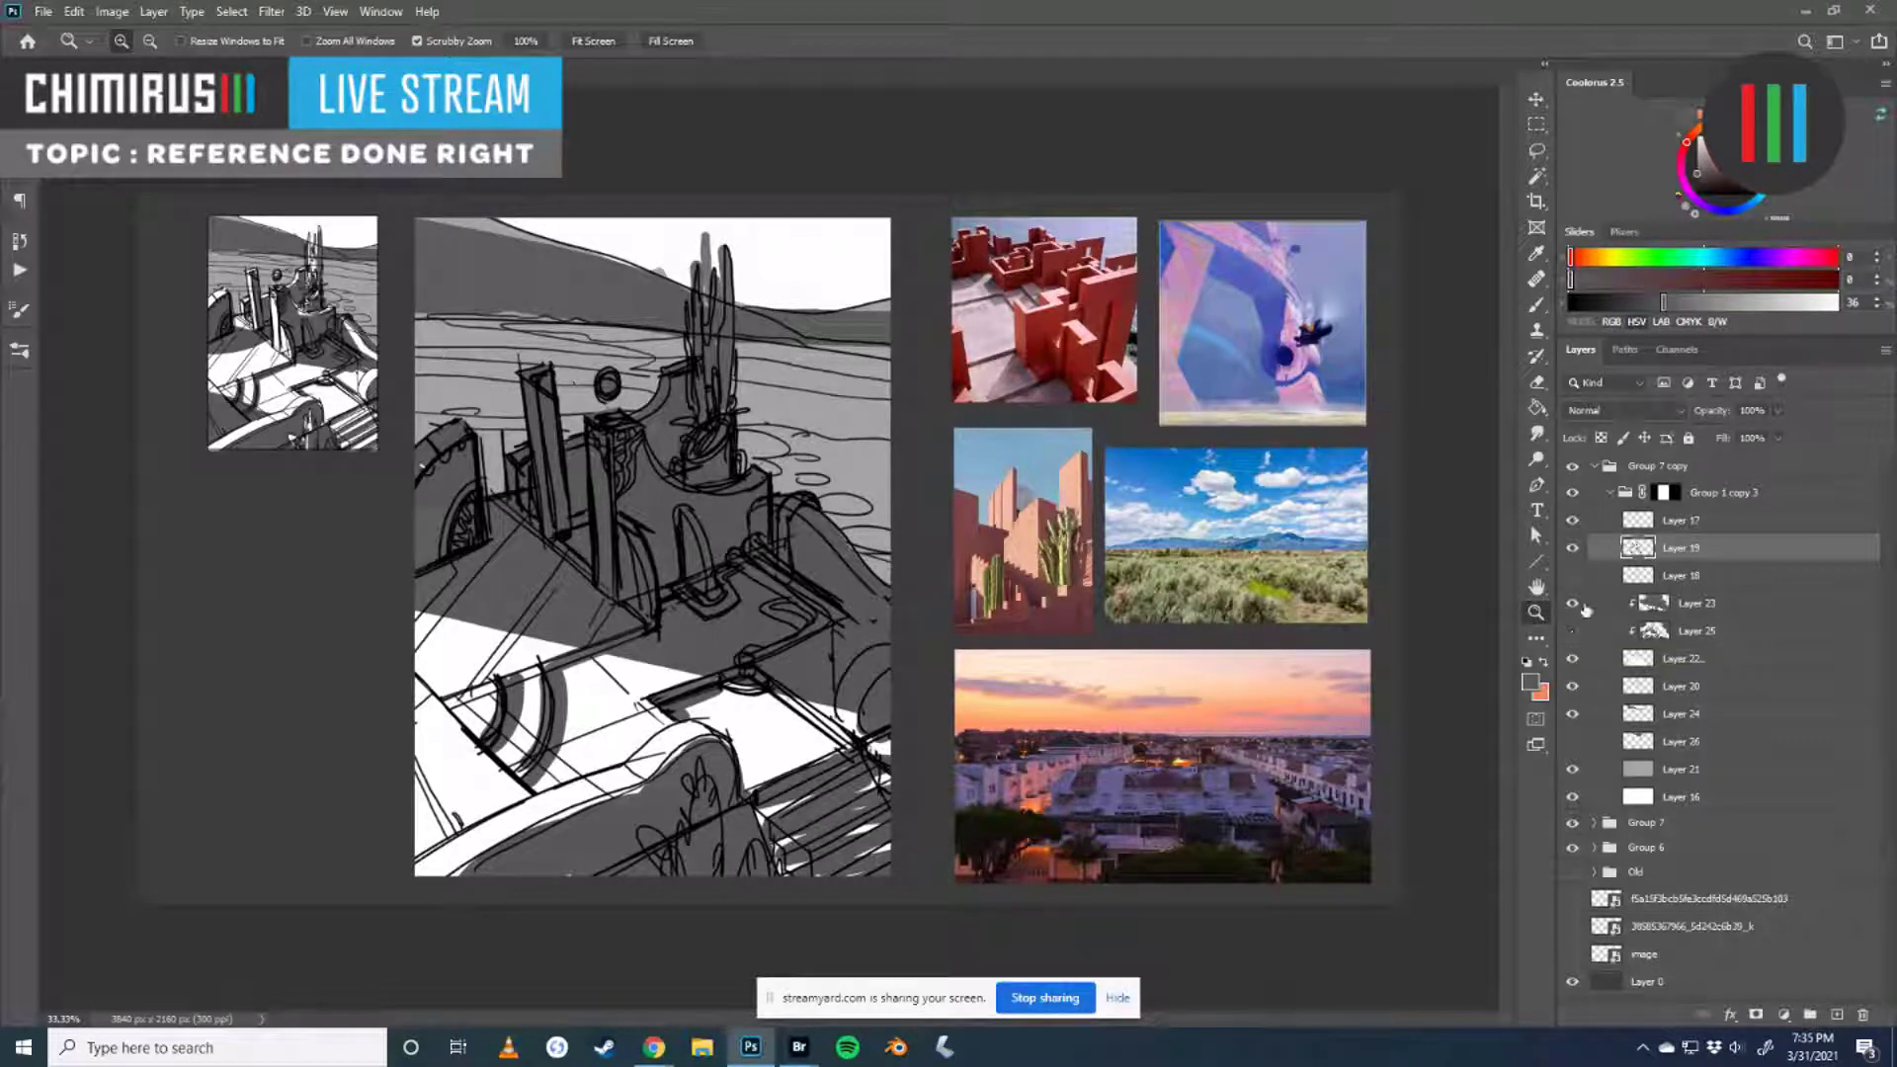
click(1572, 605)
click(1572, 604)
click(1572, 604)
click(1572, 605)
click(1572, 605)
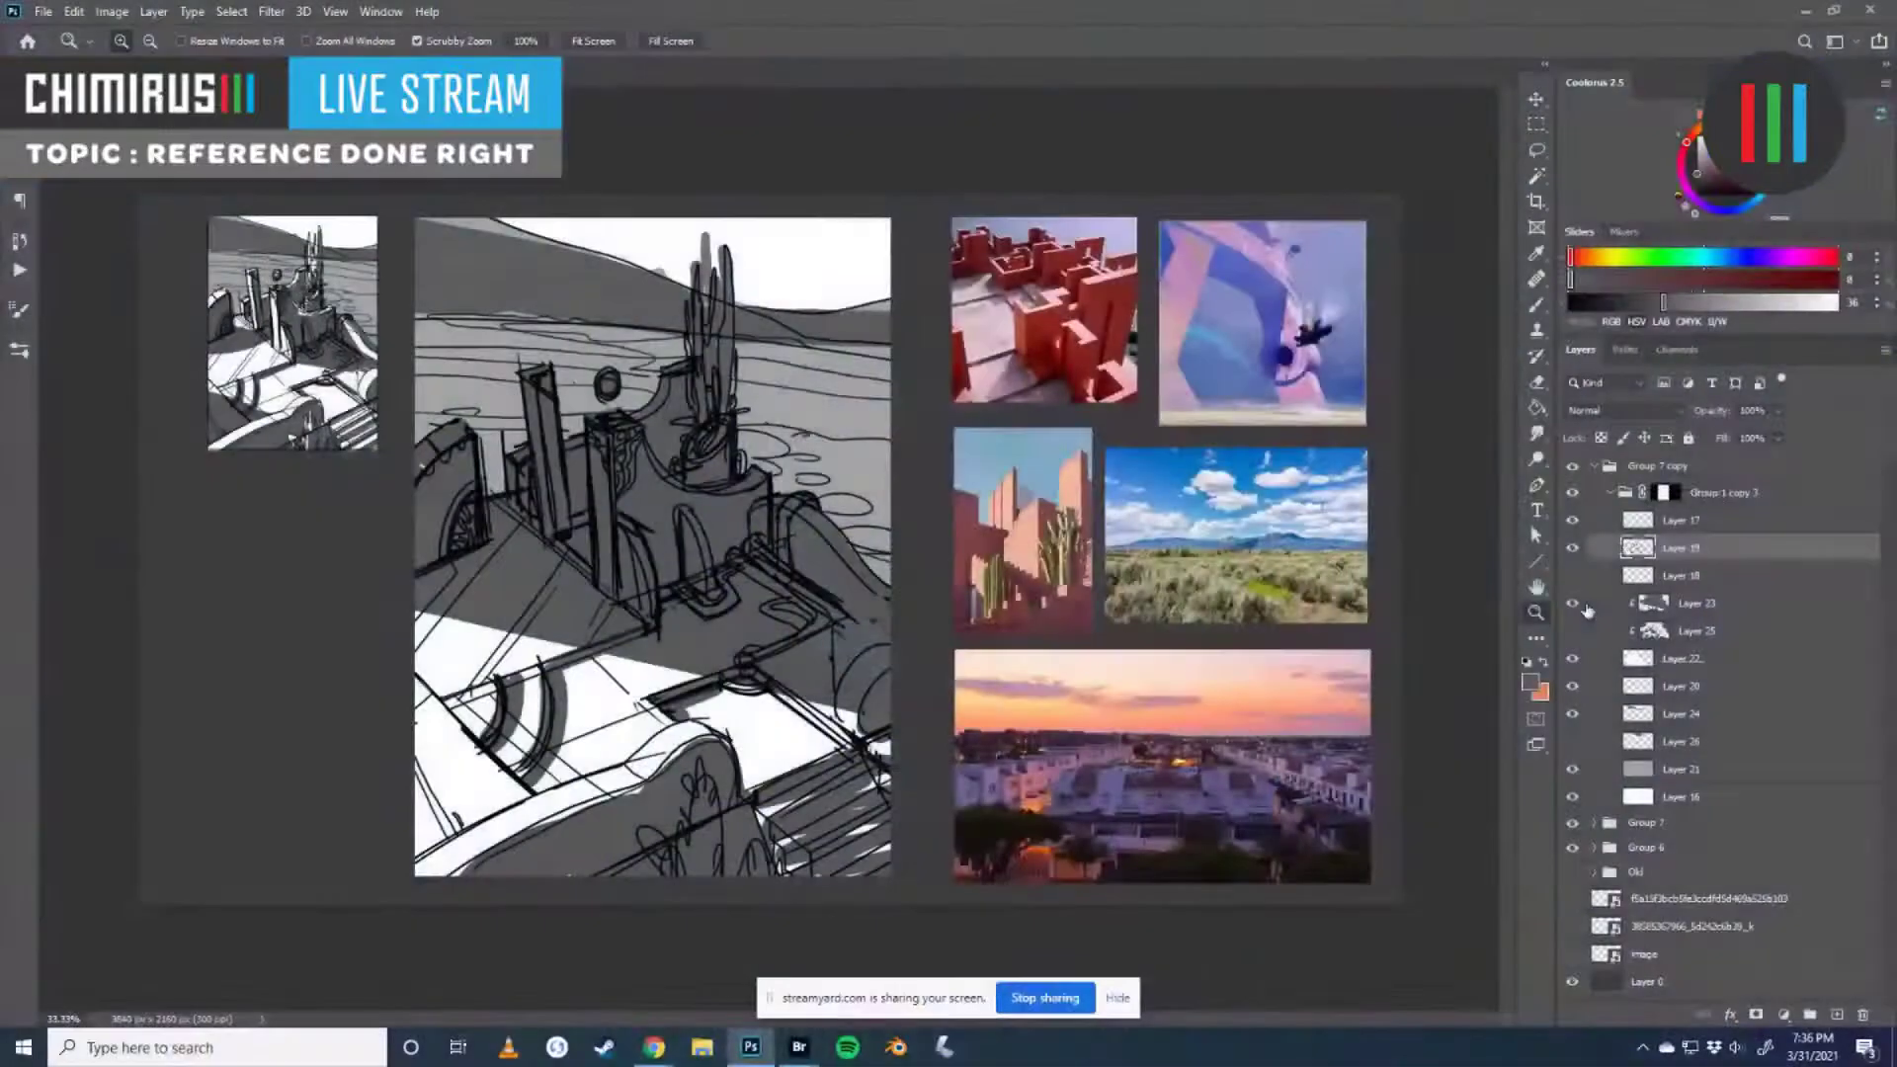
click(1572, 604)
click(1572, 603)
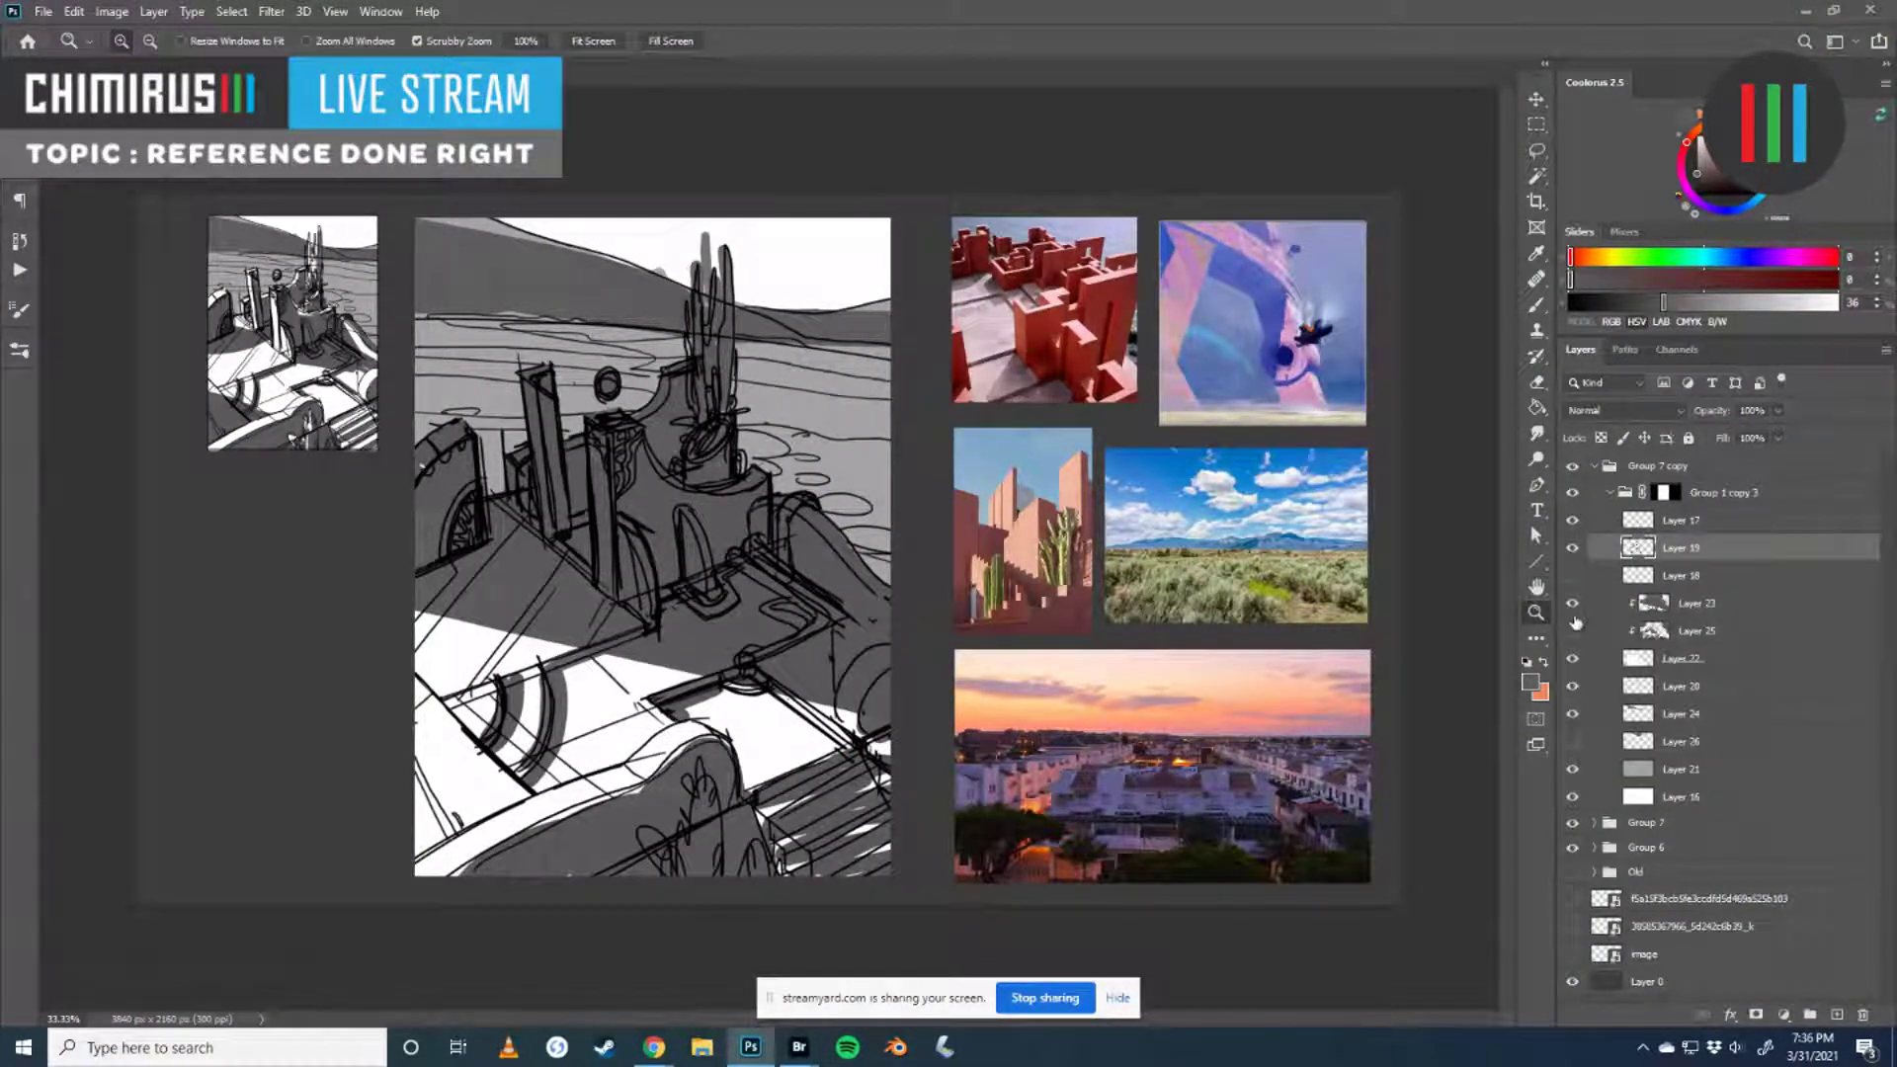
click(1573, 604)
click(1573, 604)
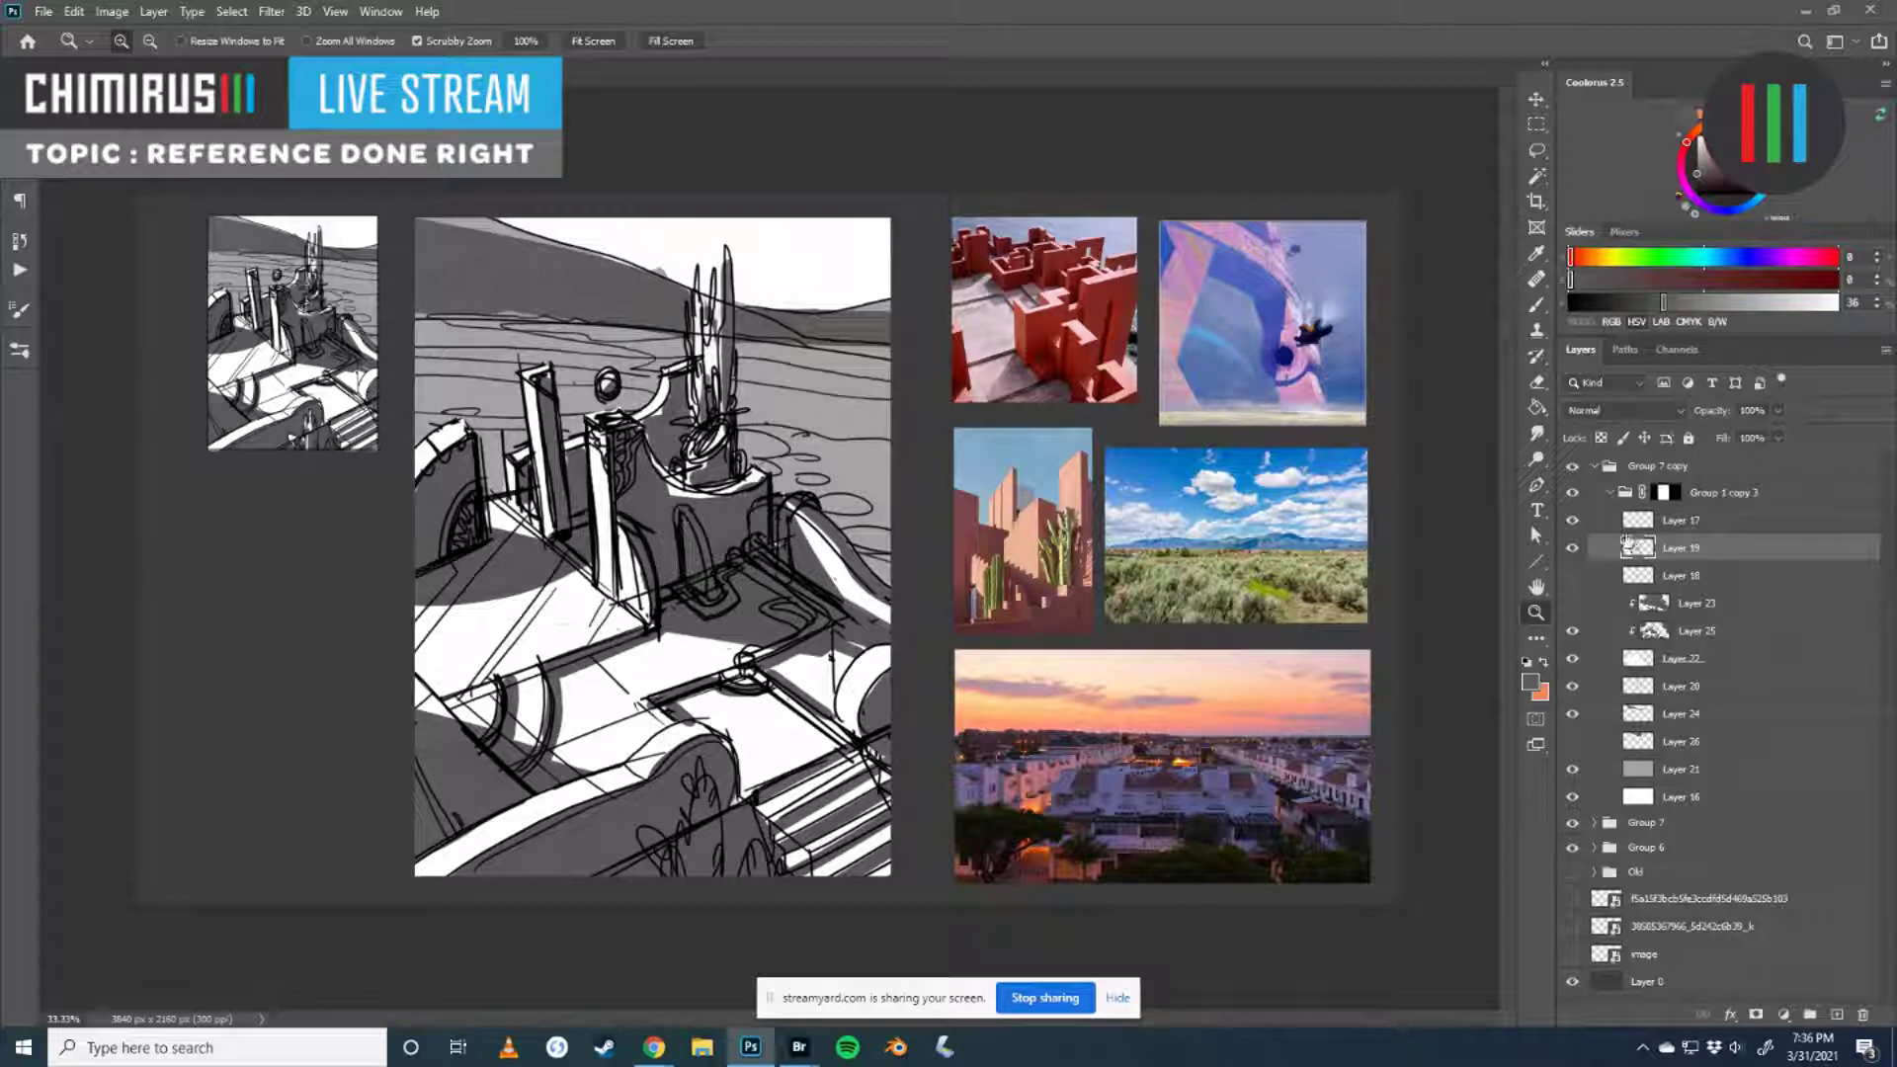
- Select Layer 25 and choose the Sampled Brush 2 924 preset for the Brush tool
click(1655, 634)
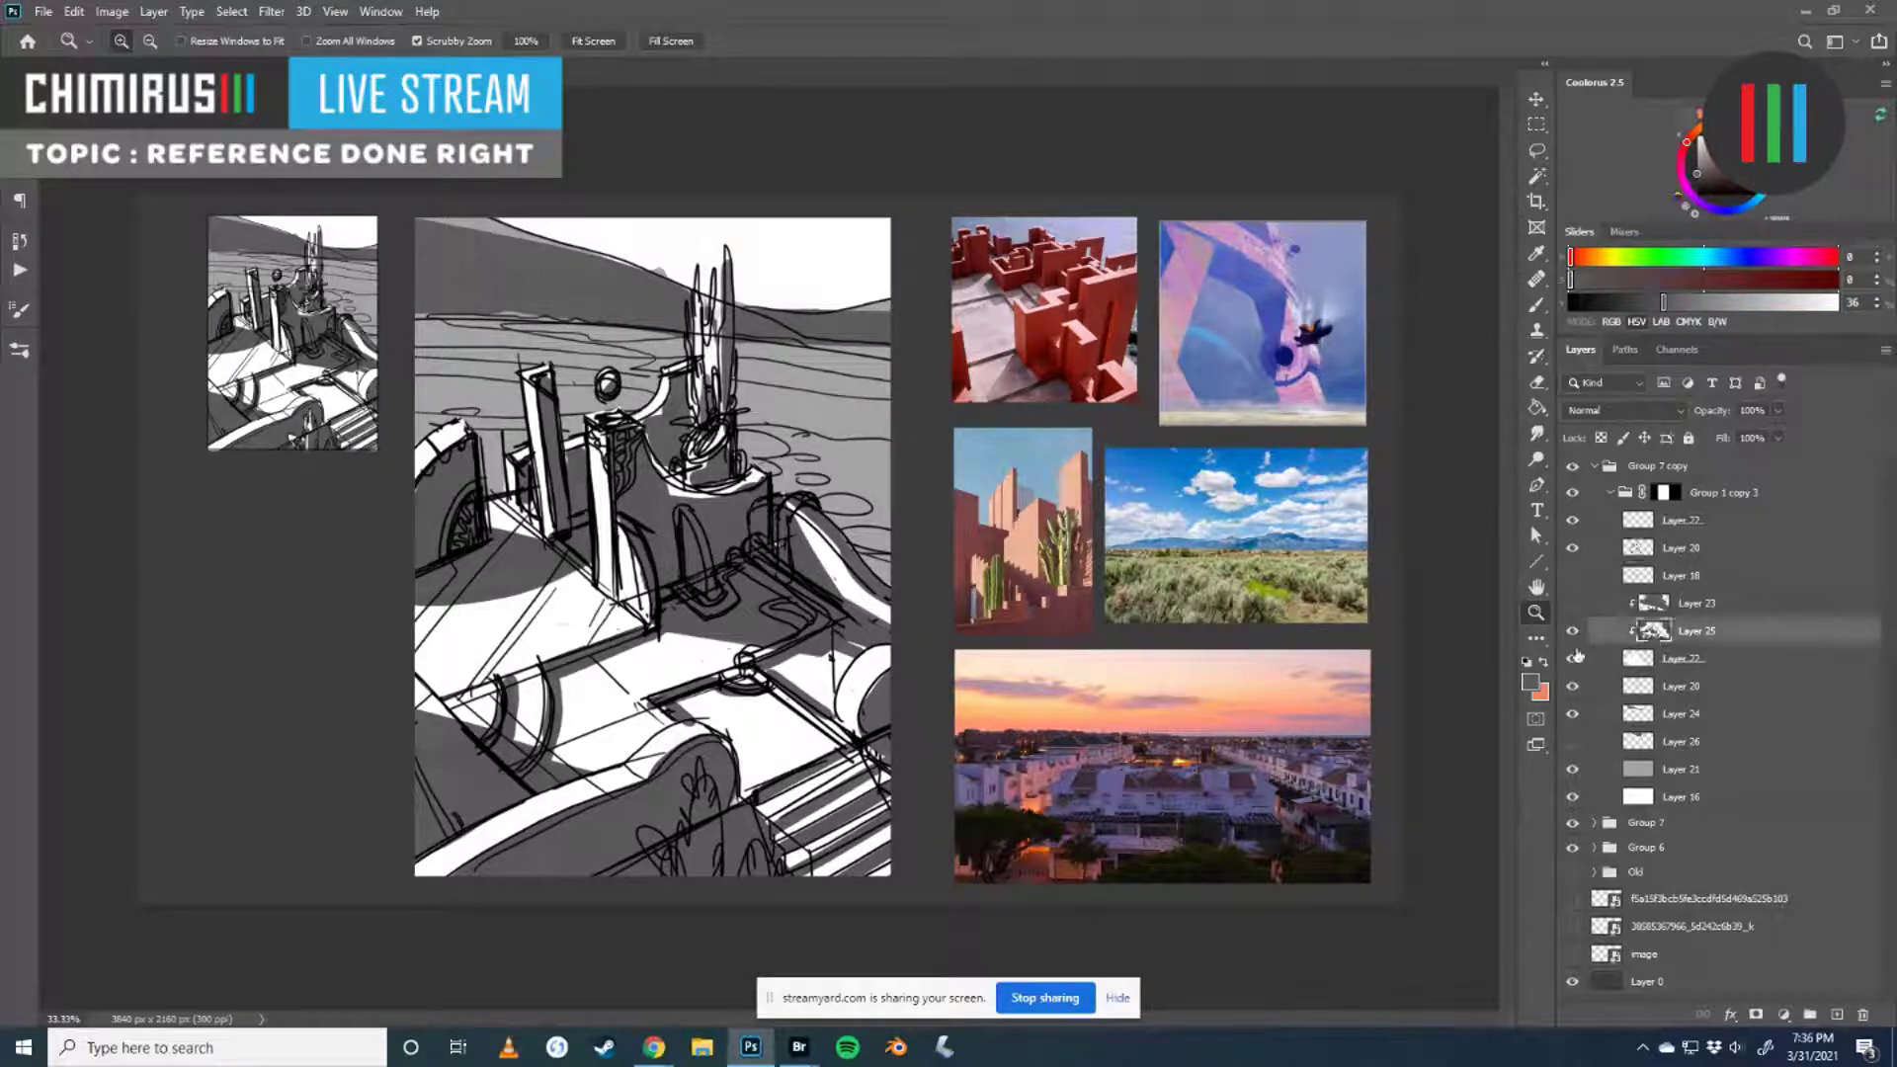
key(b)
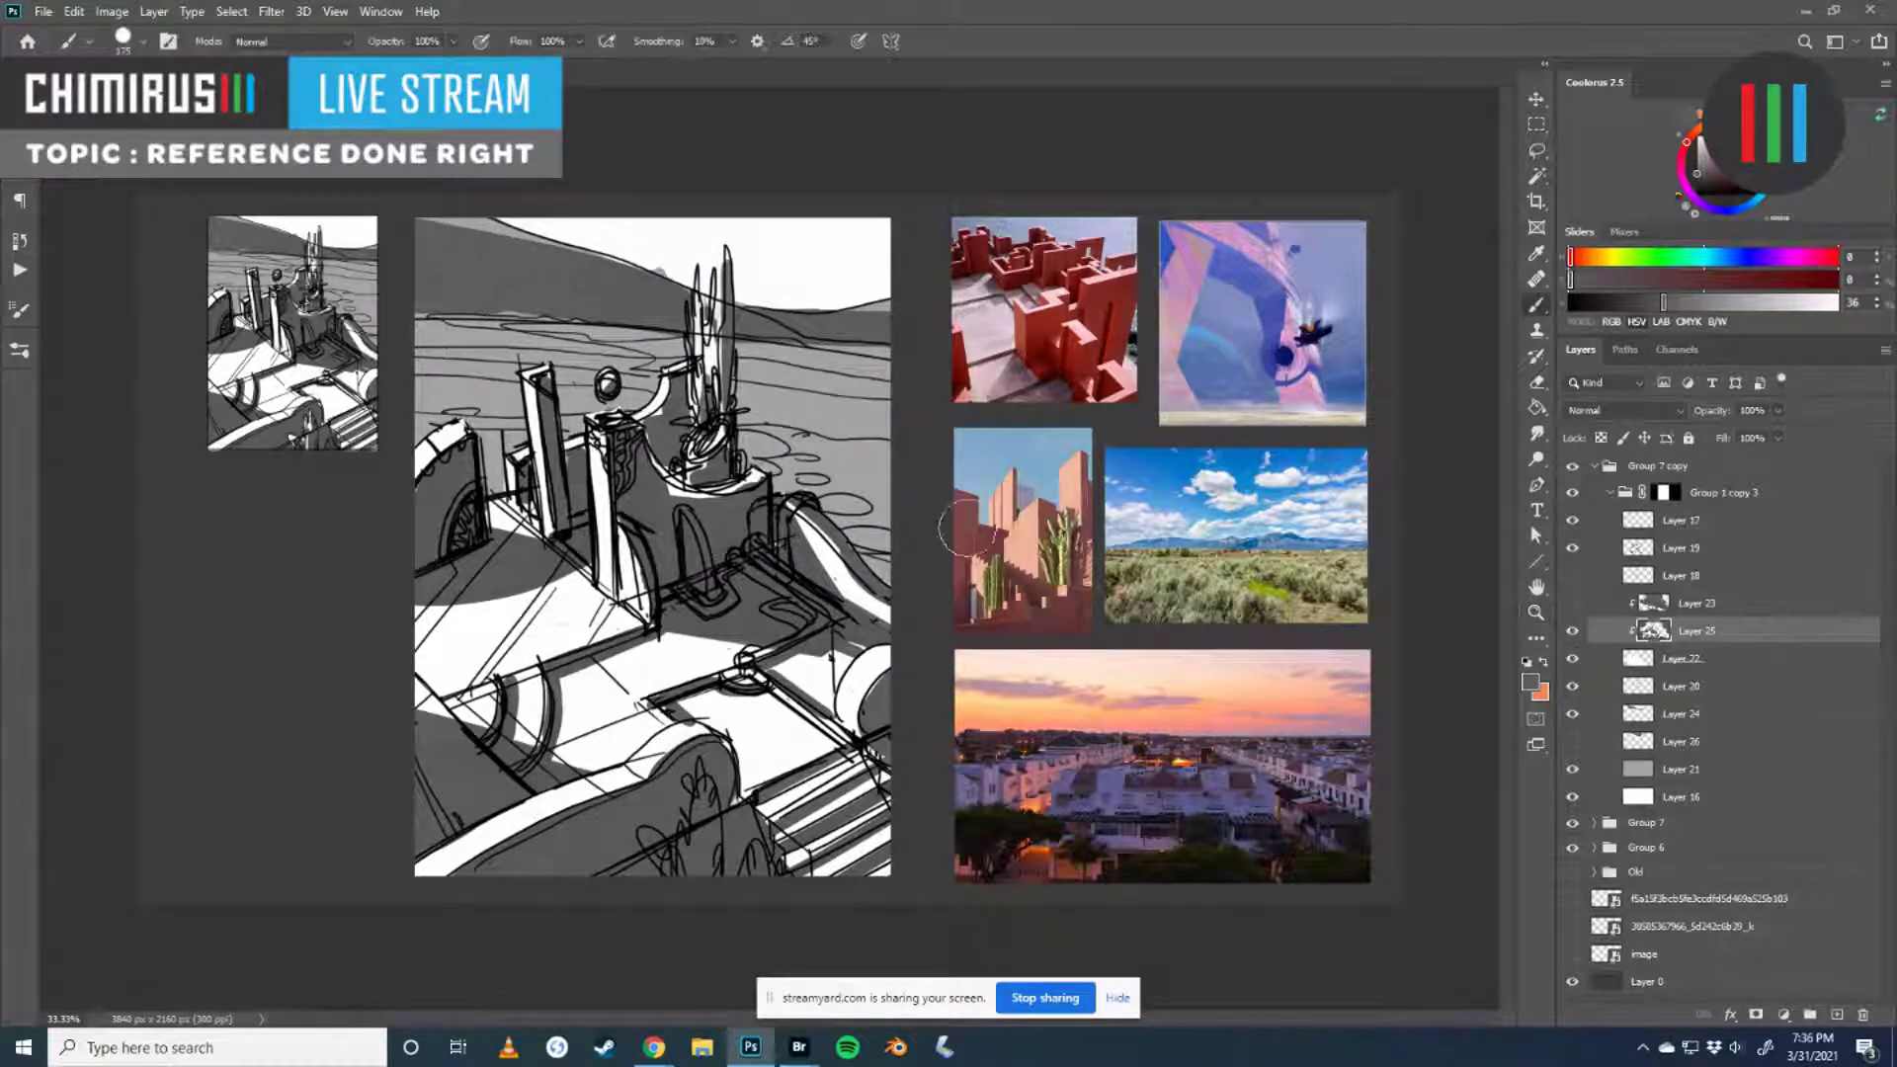
click(19, 350)
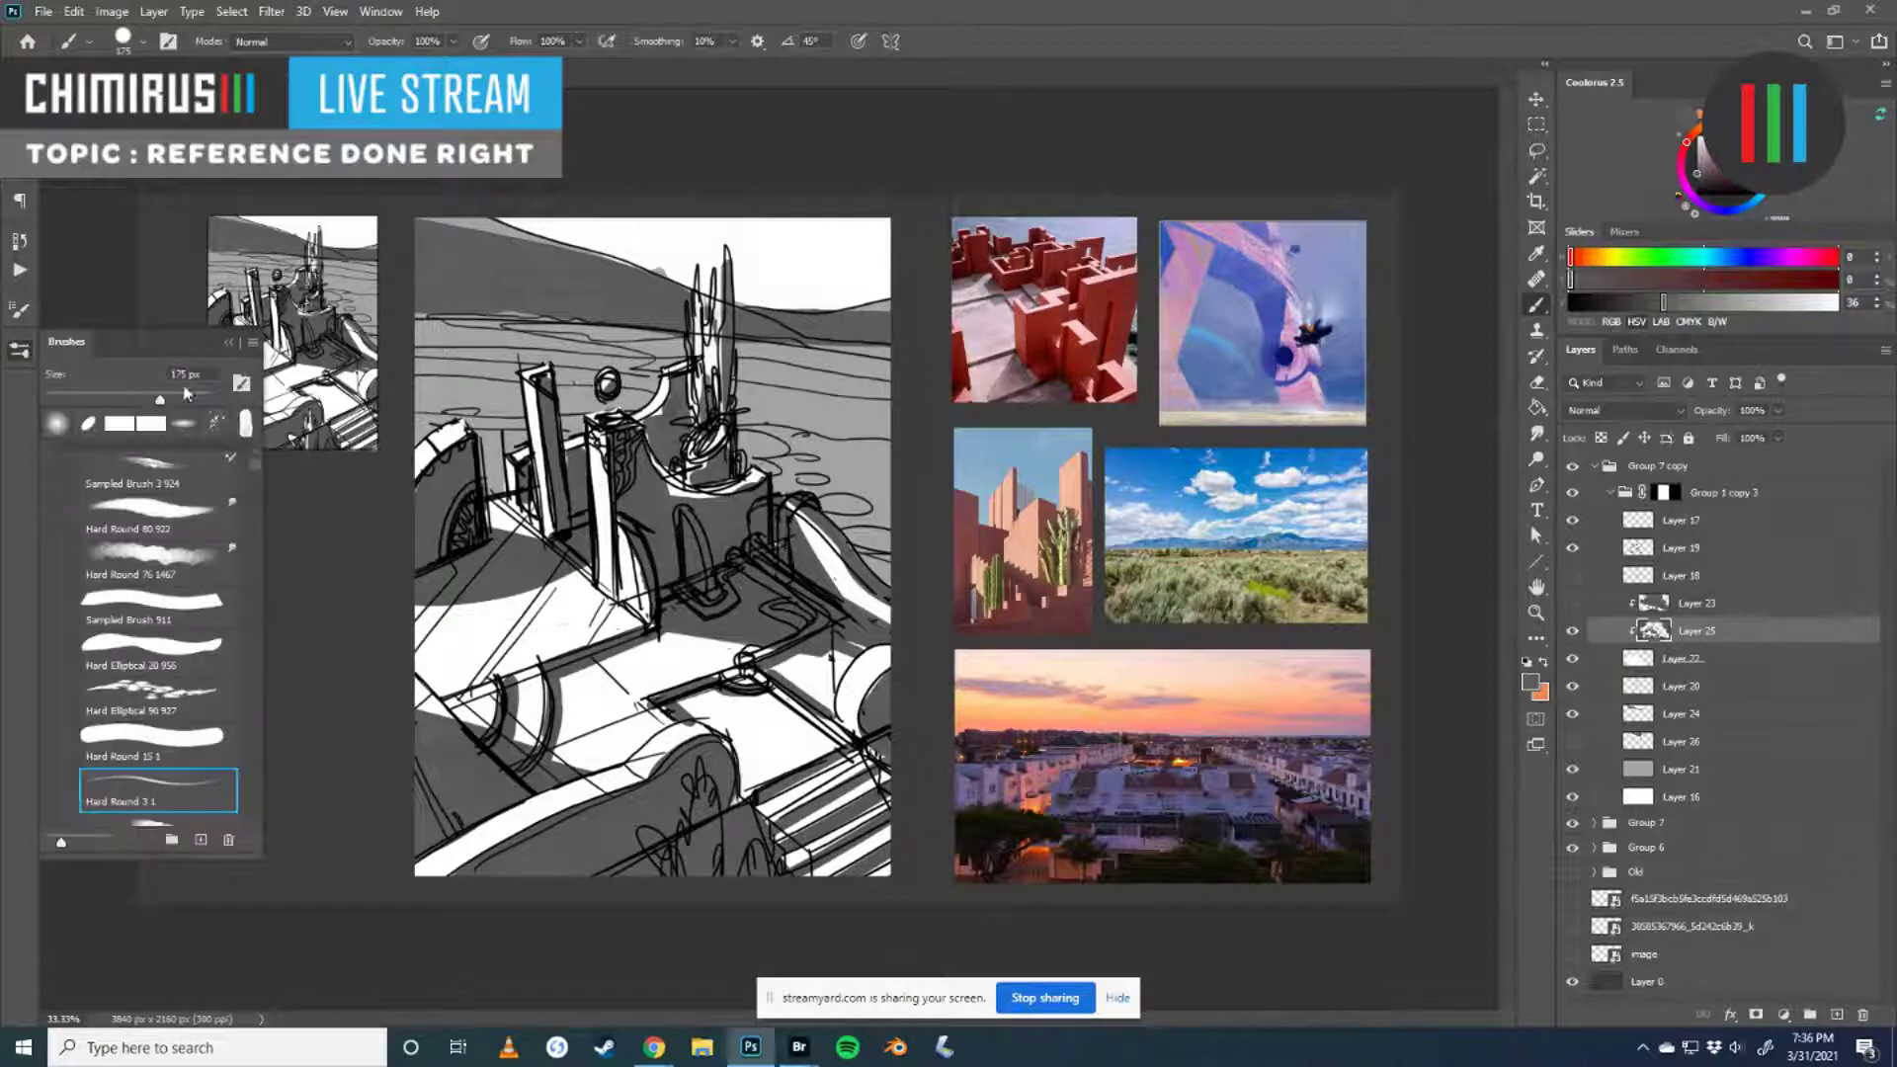
scroll(253, 464, down, 5)
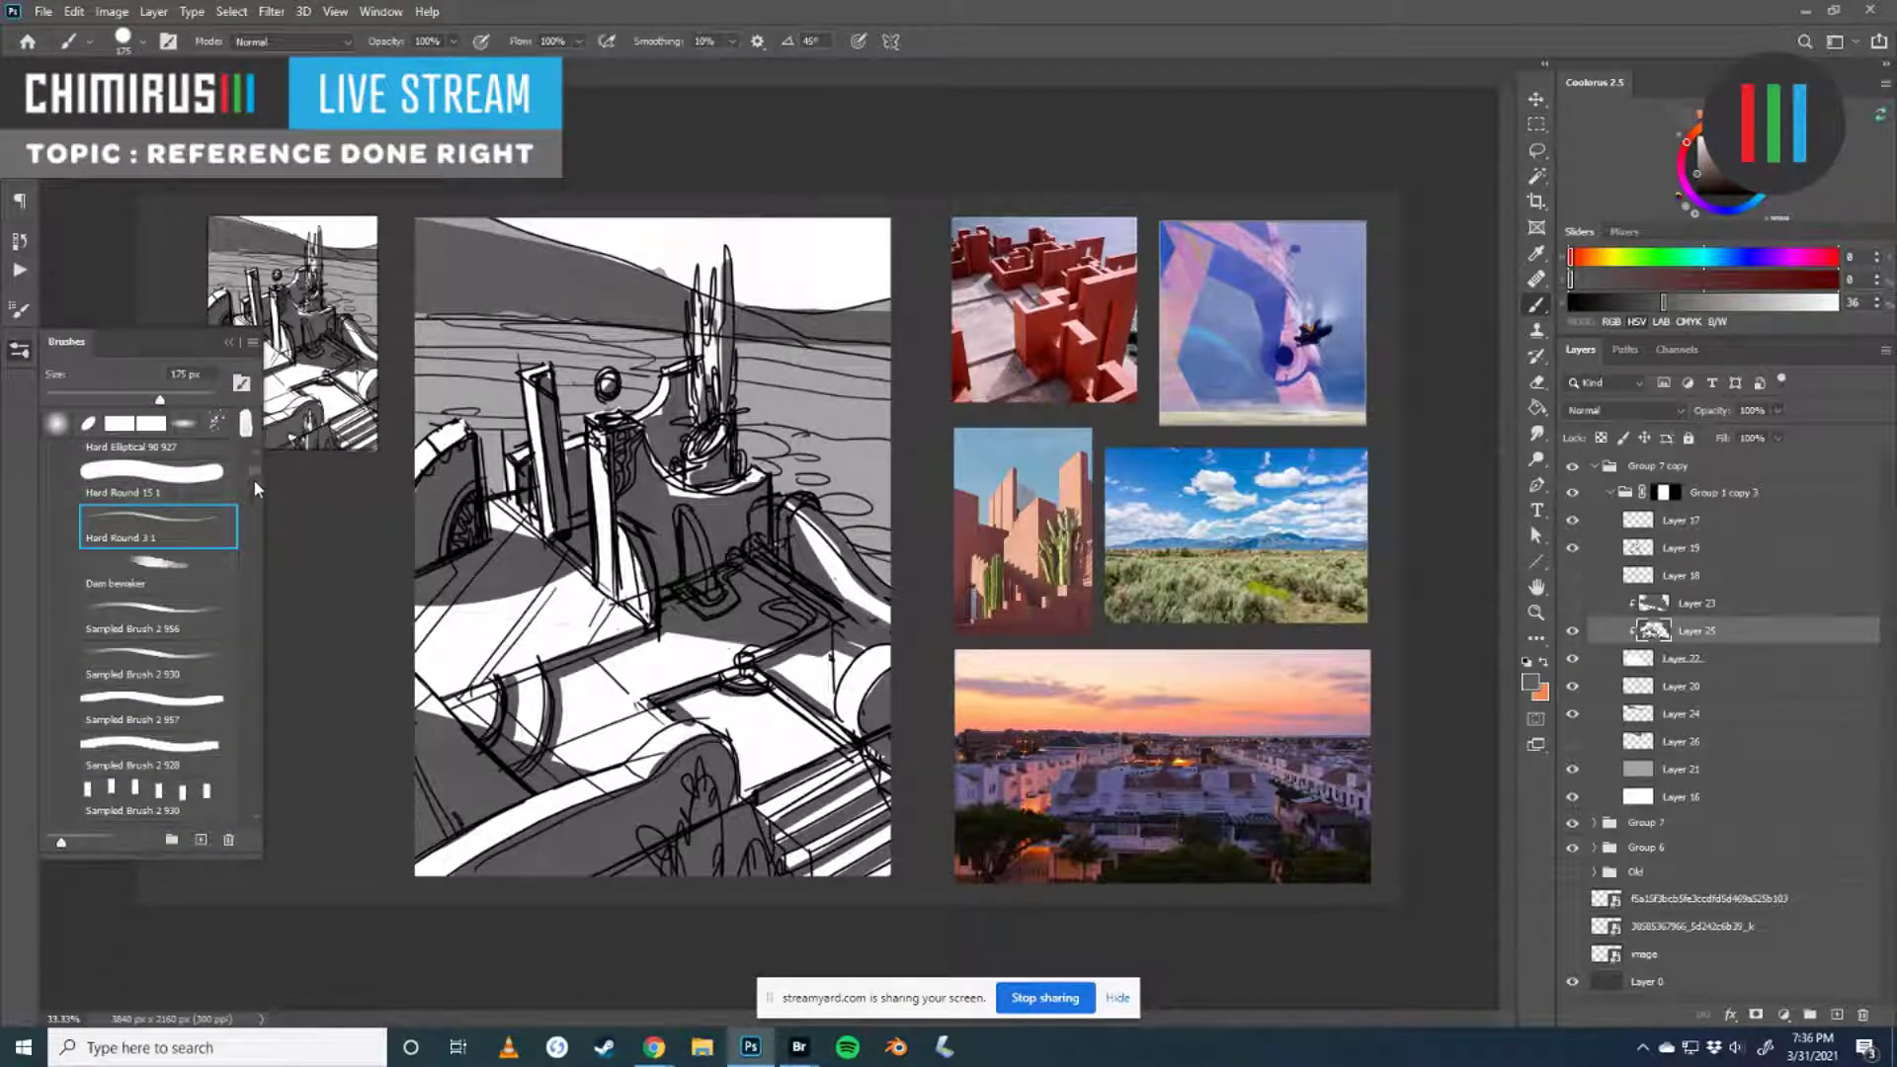
scroll(251, 480, down, 6)
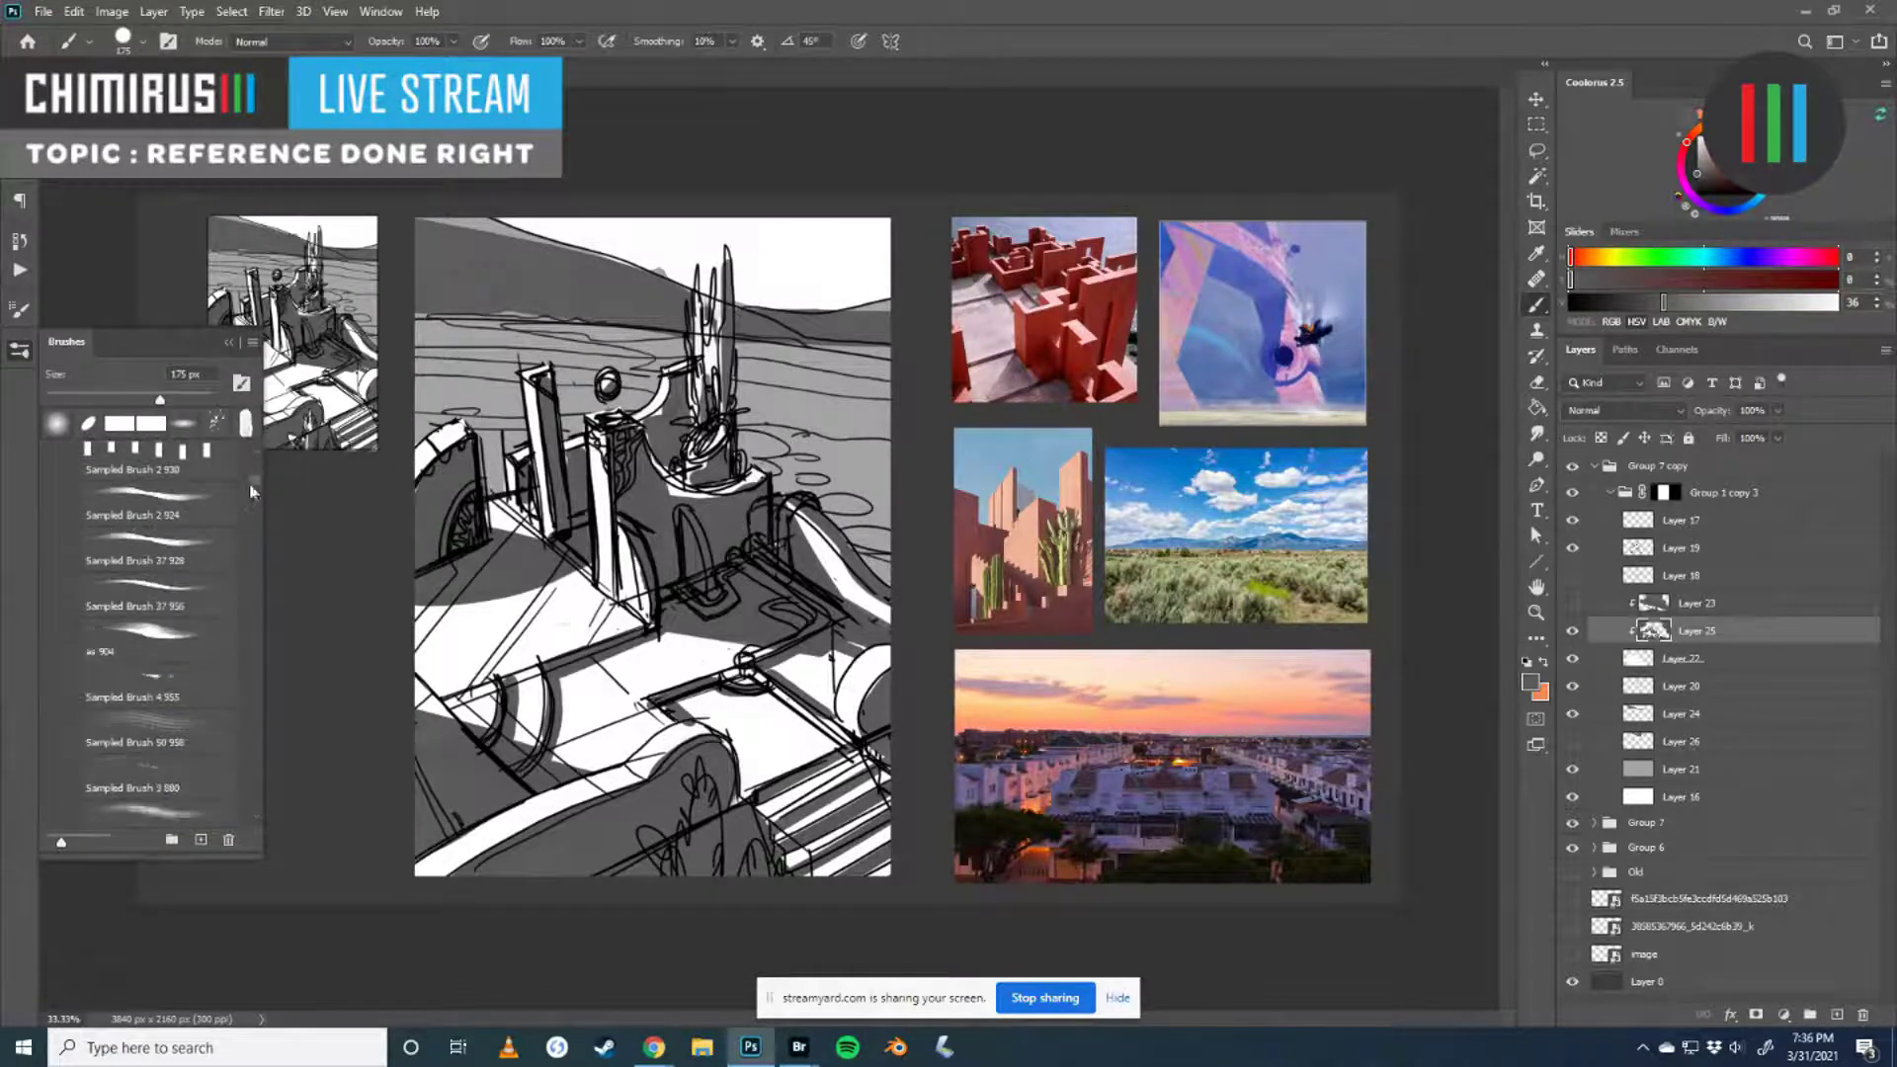
click(198, 595)
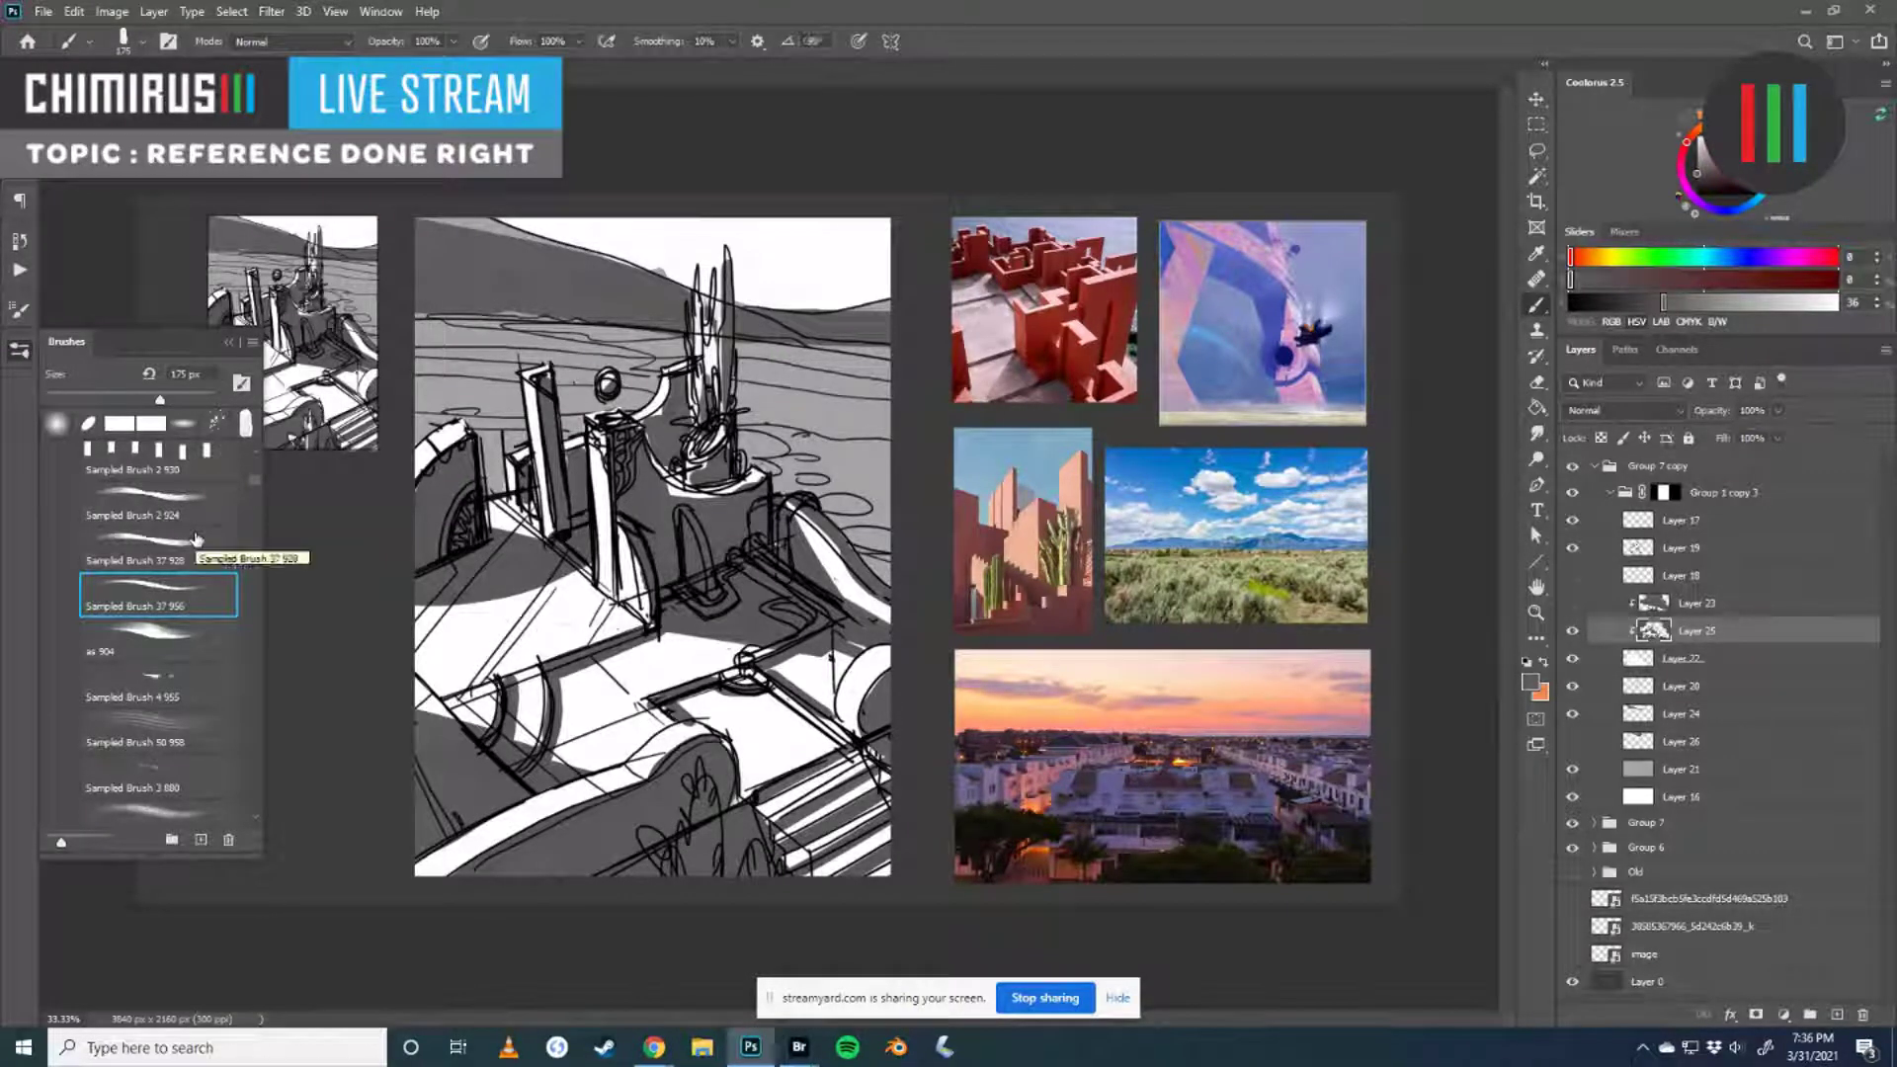
click(202, 514)
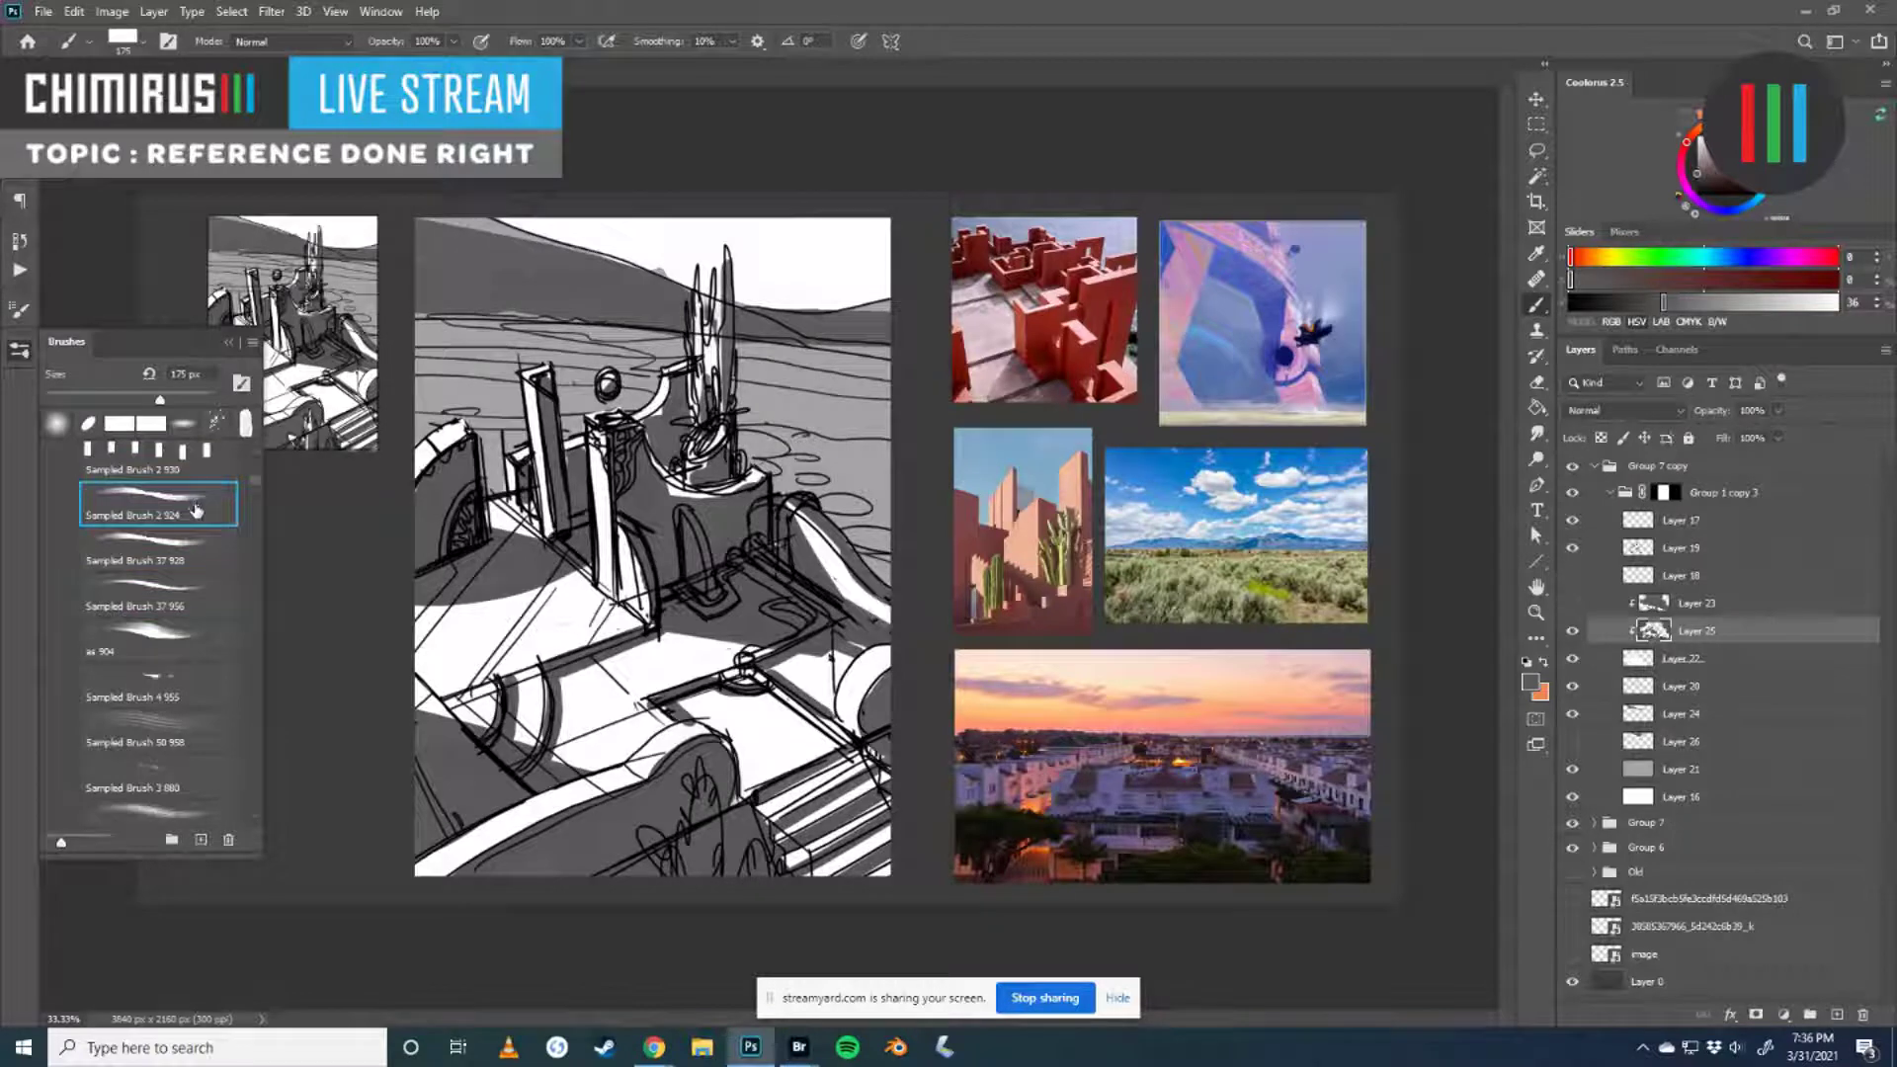
- Try a grey textured brush stroke on the terrace floor of the large sketch
click(741, 1049)
click(741, 1049)
drag(538, 519, 509, 642)
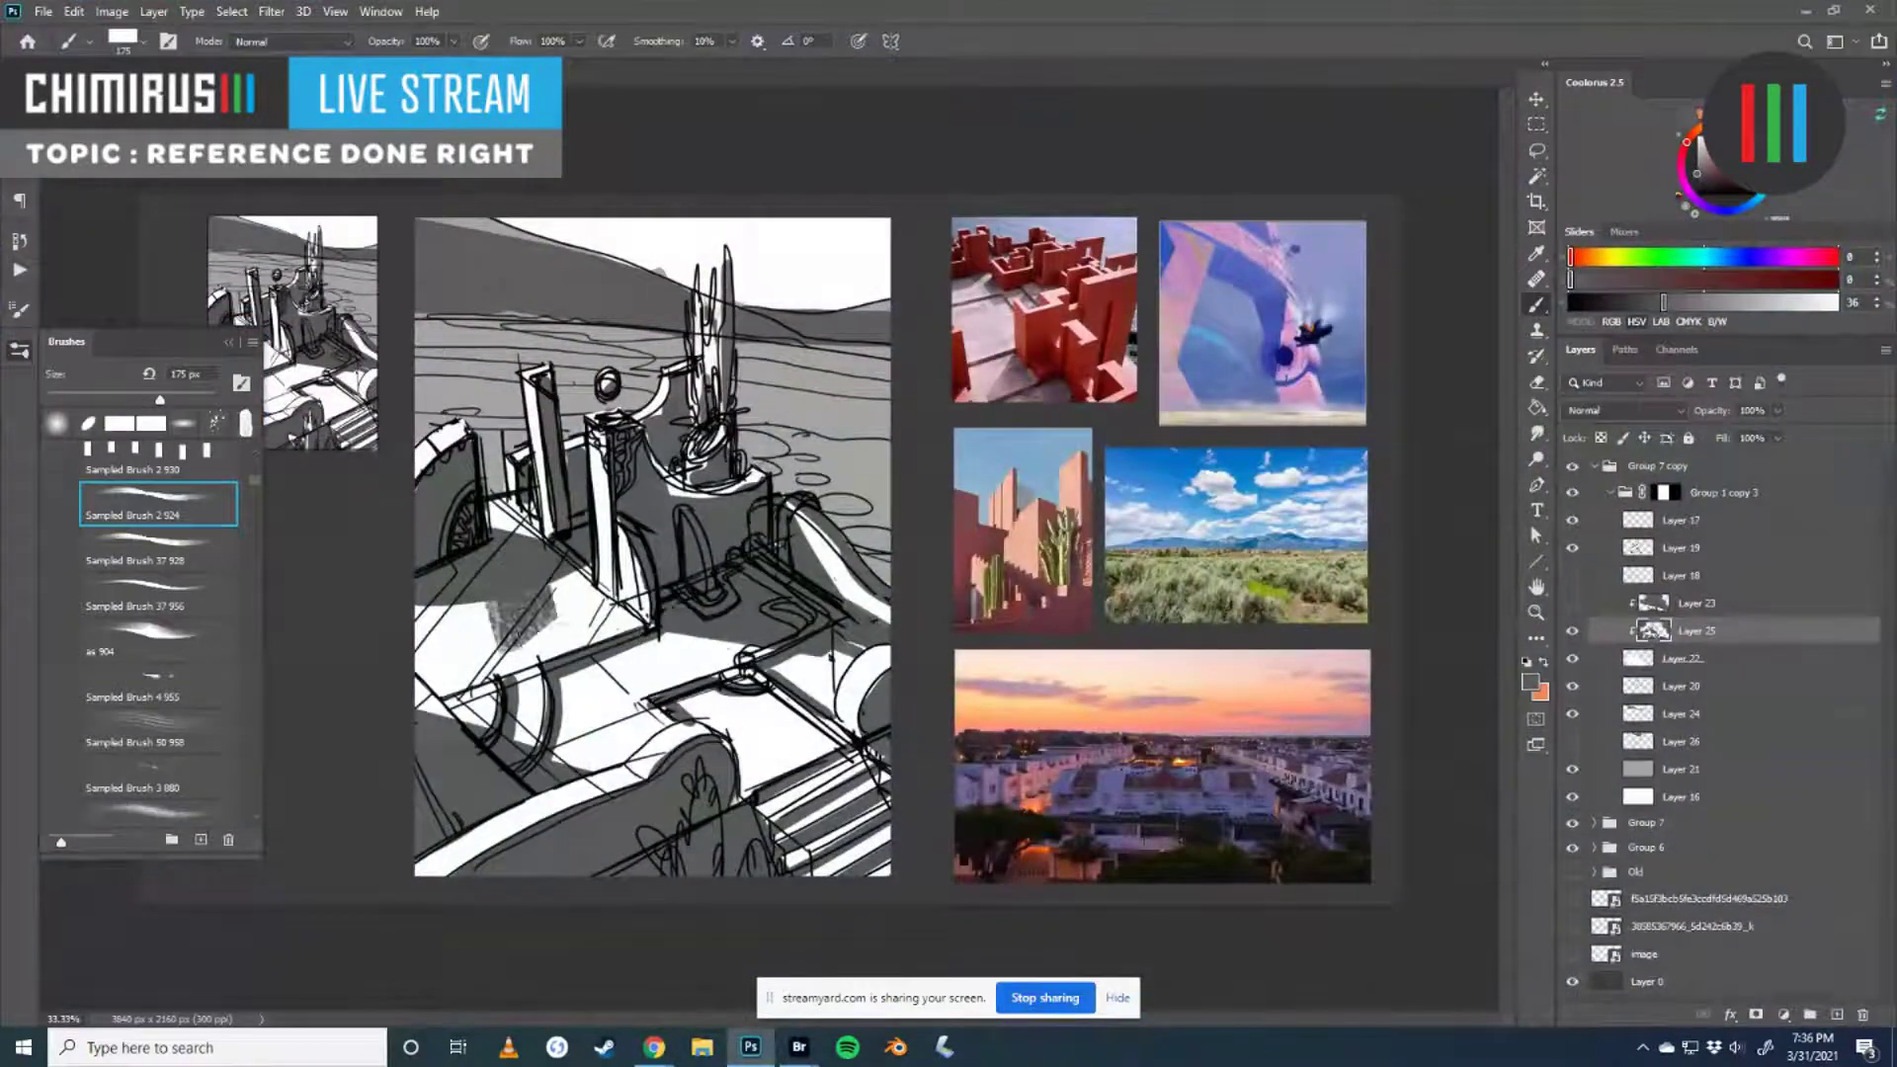
key(ctrl+z)
click(23, 352)
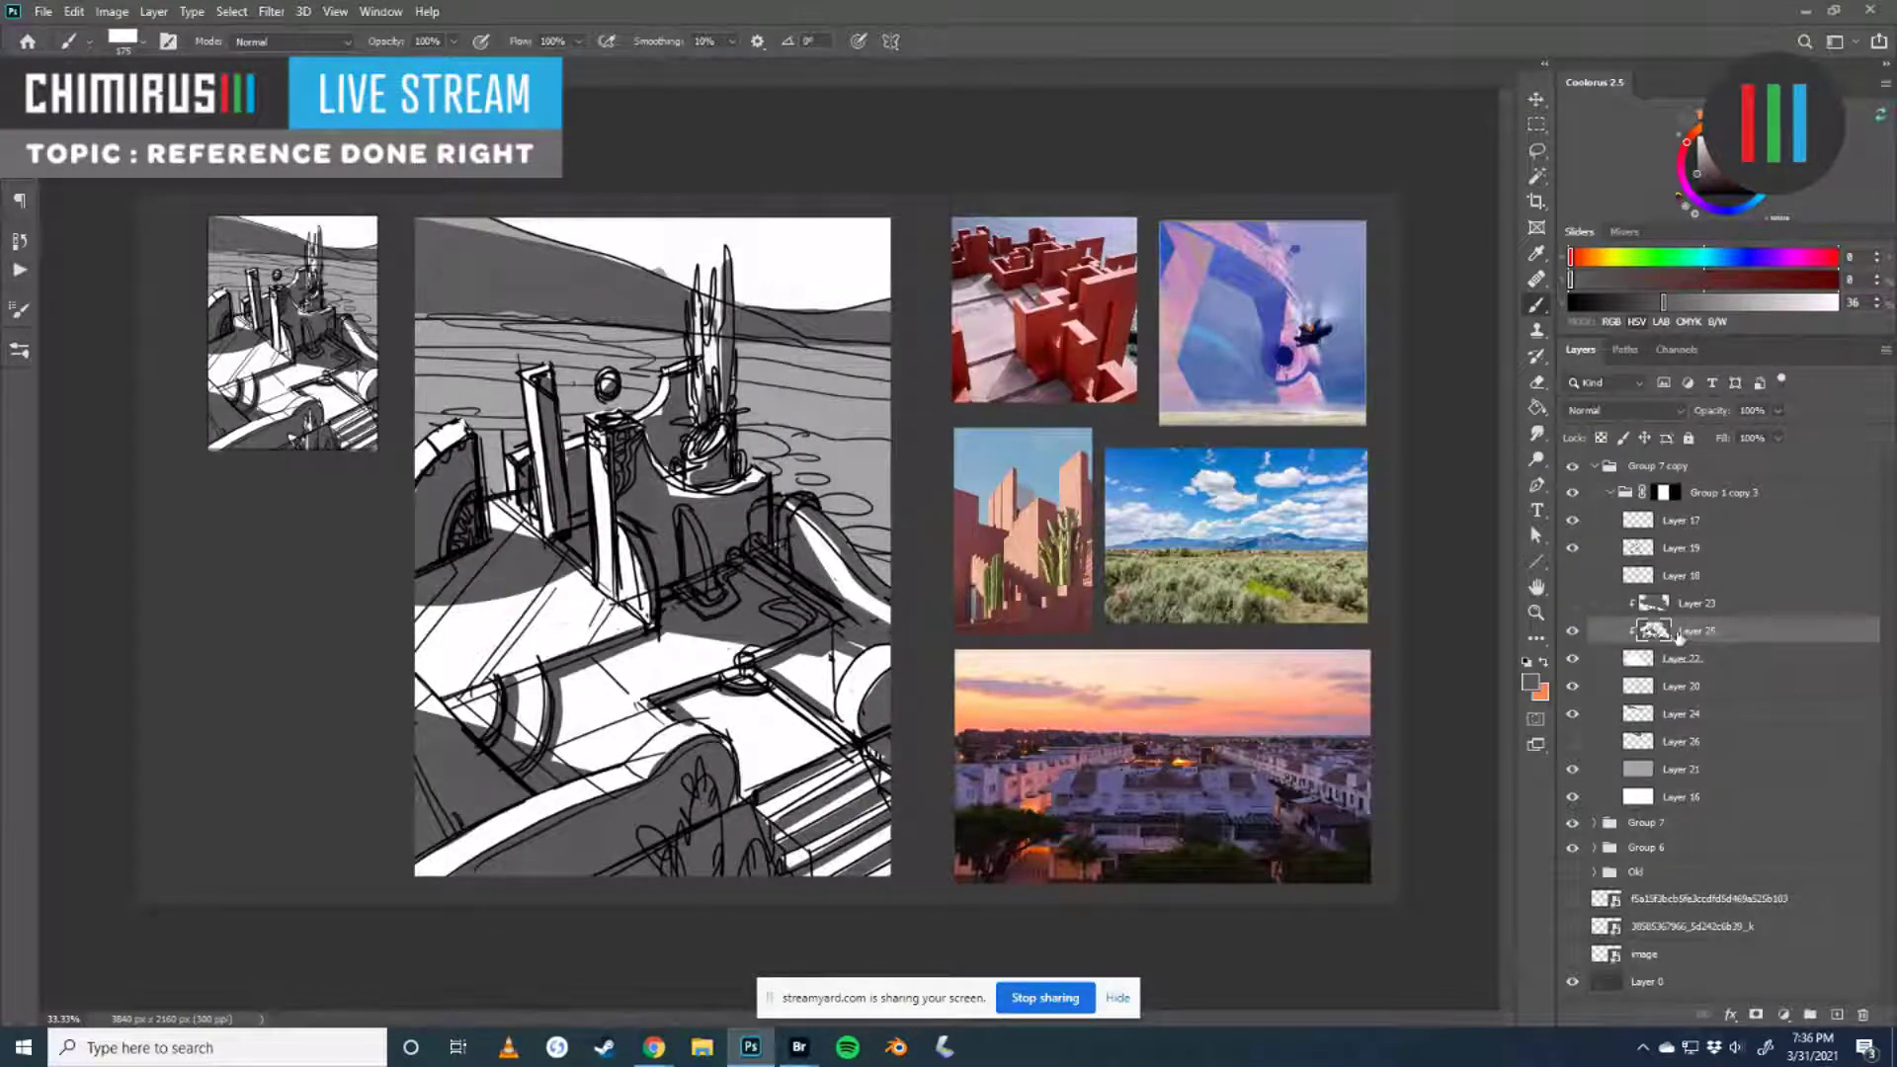
- Select Layer 22, lock its transparent pixels and try a brush stroke on the terrace floor
key(alt+bracketleft)
click(1604, 439)
mouse_move(468, 682)
mouse_down()
mouse_move(579, 600)
mouse_move(585, 614)
mouse_up()
key(ctrl+z)
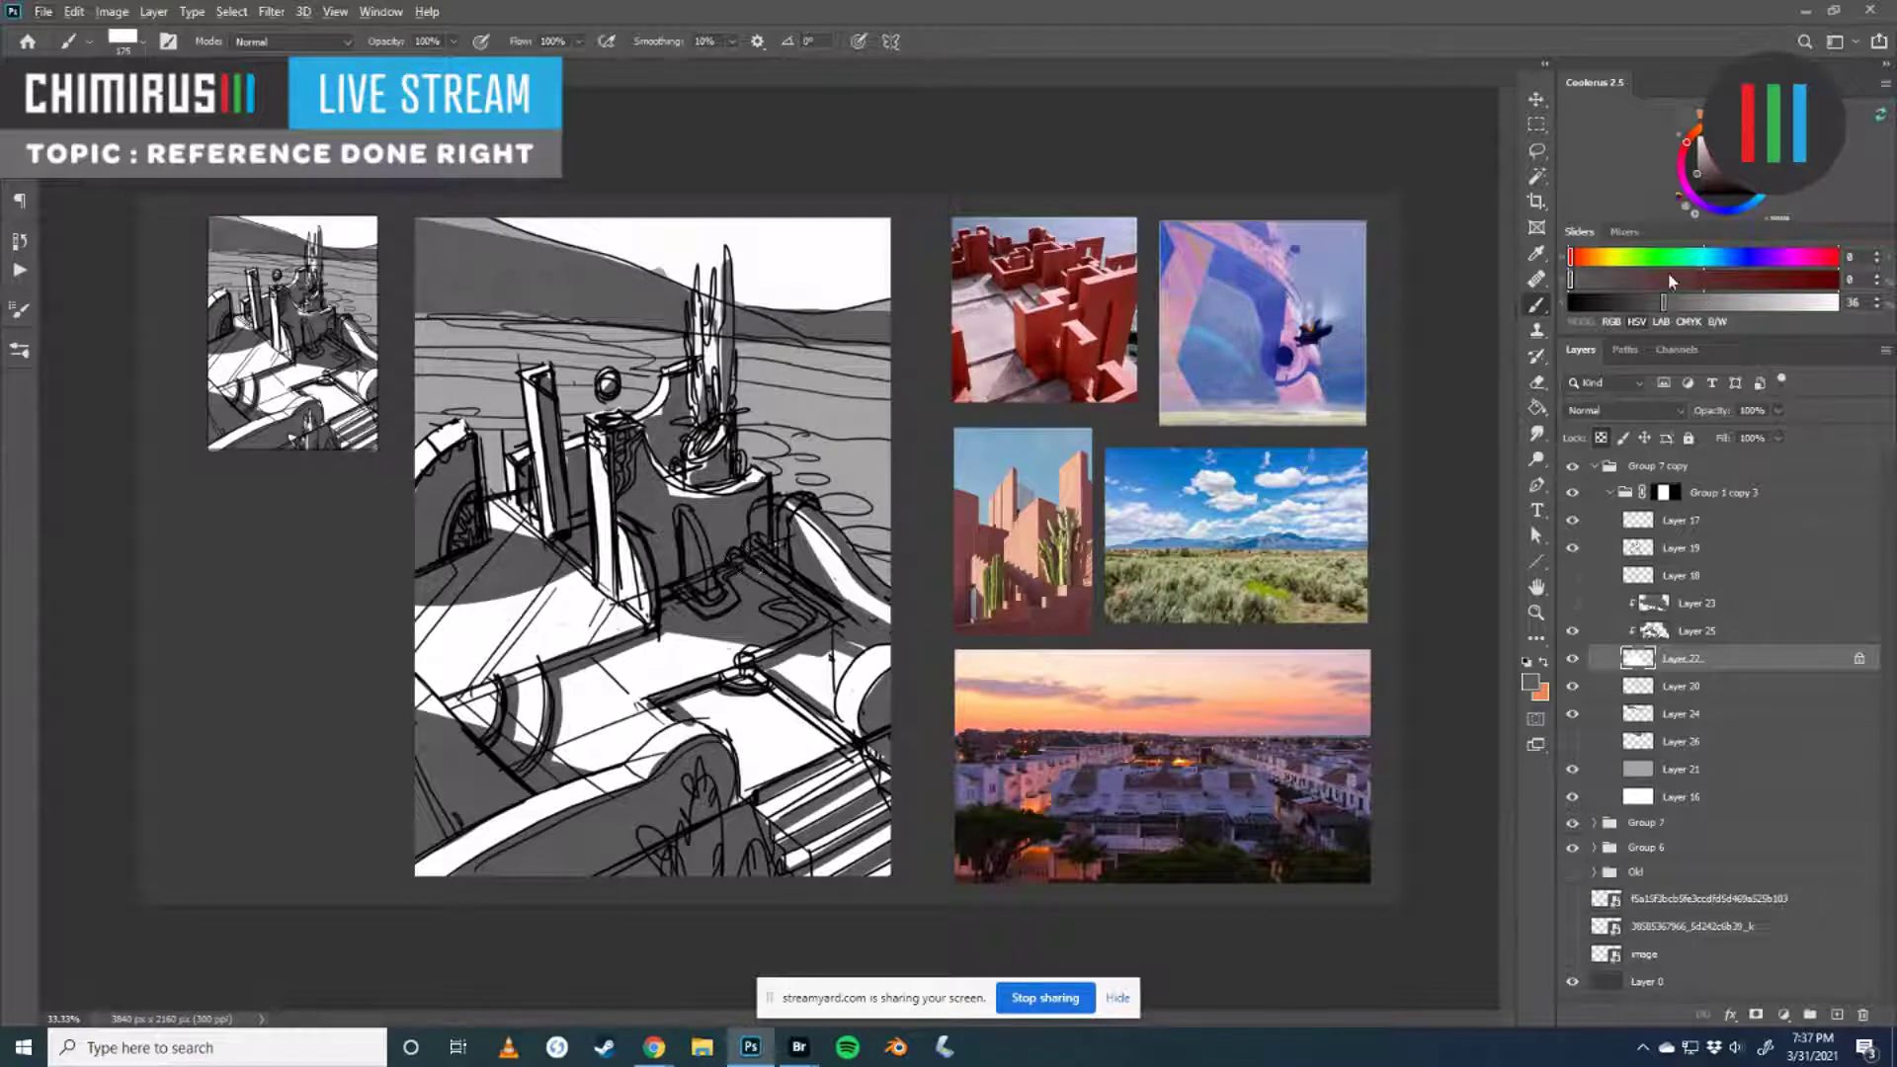
- Set the foreground colour to a muted pink with hue 338, saturation 17 and brightness 73
click(1583, 256)
click(1646, 281)
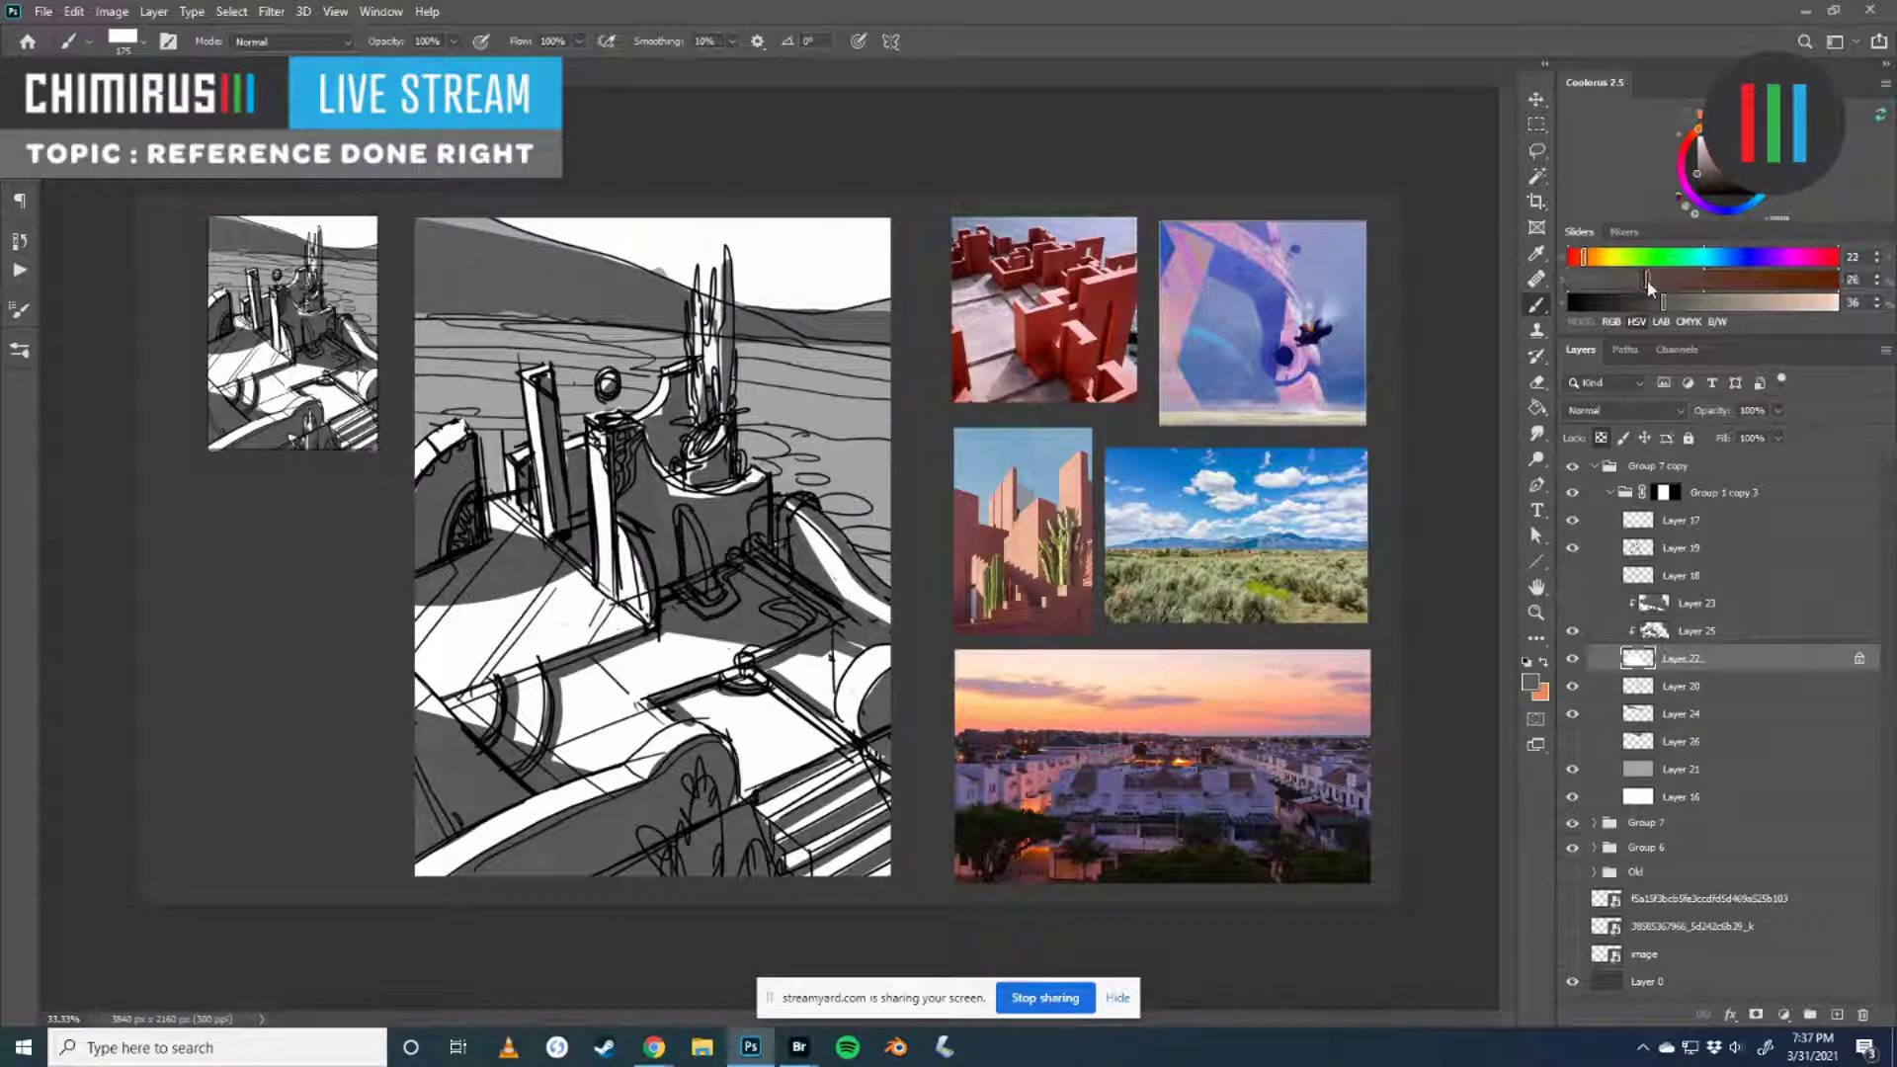
click(1719, 302)
click(1820, 259)
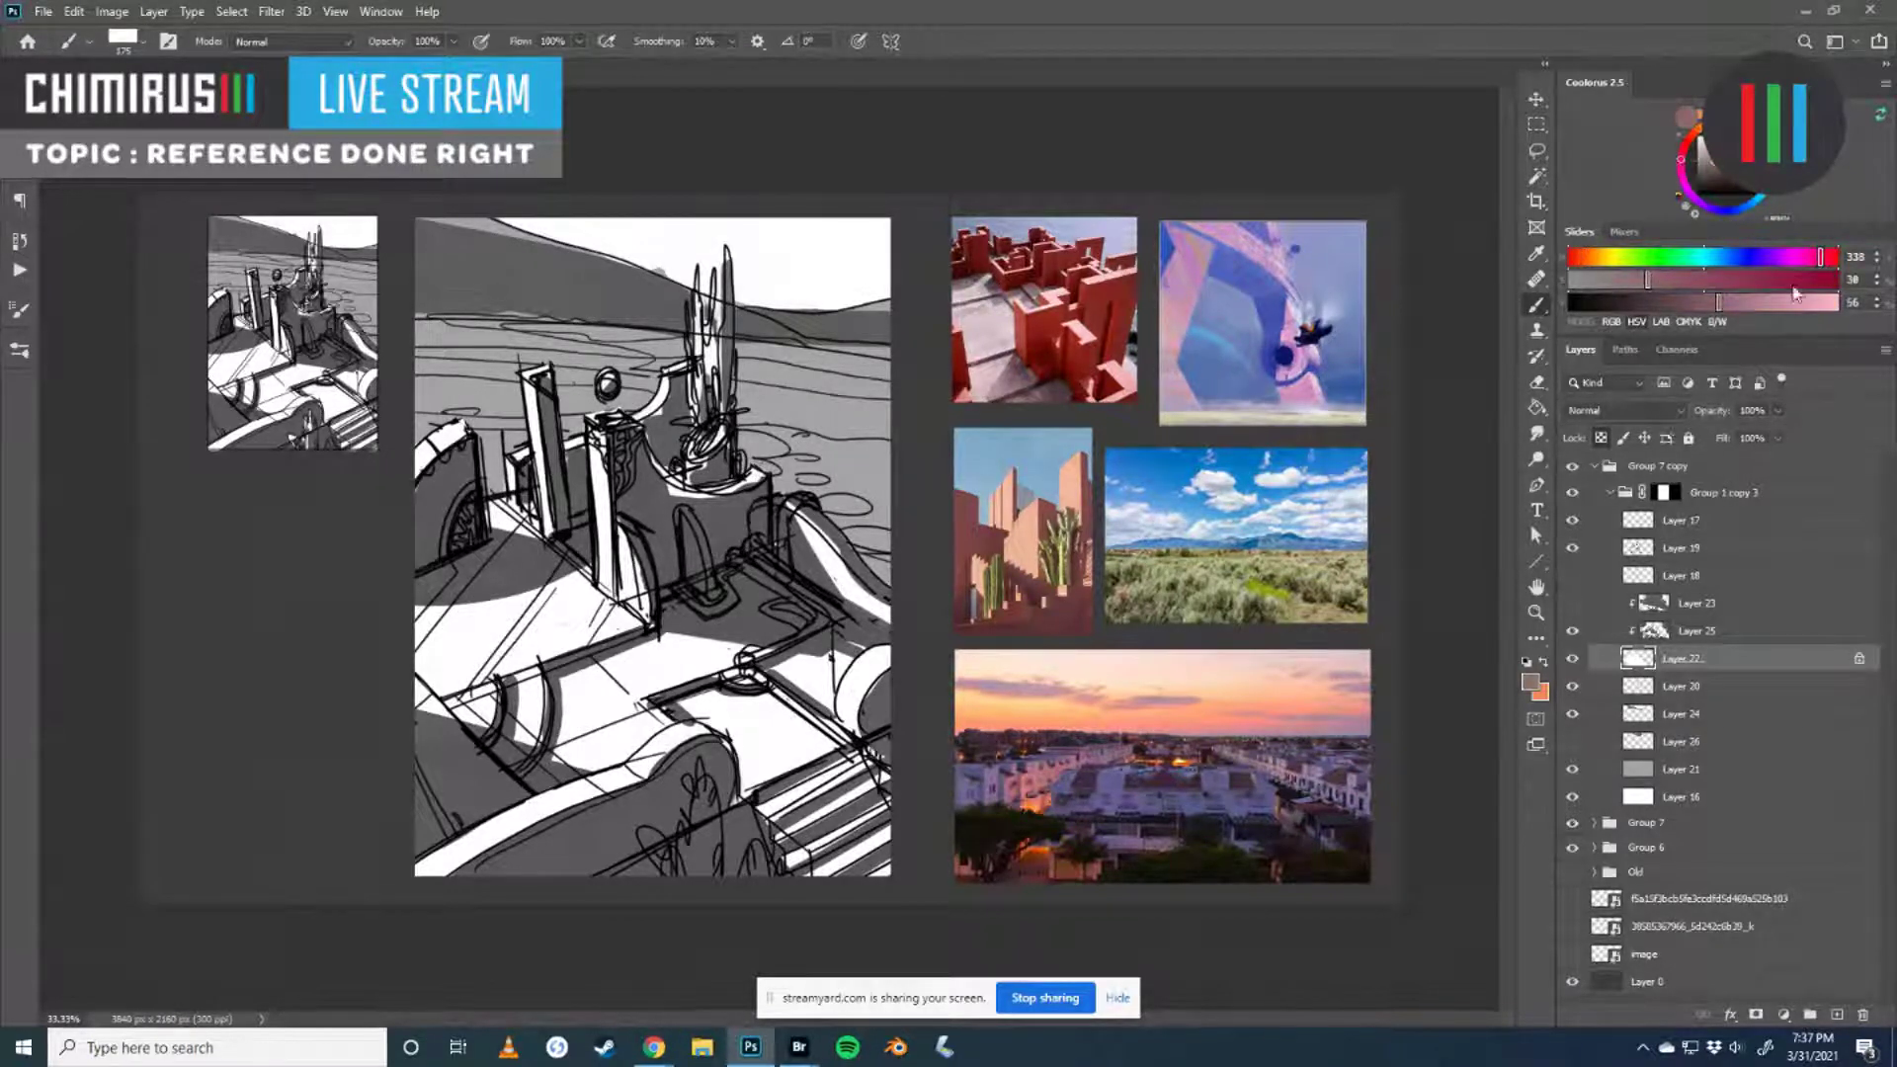
click(1766, 302)
click(1615, 279)
- Paint the muted pink over the lit terrace floor and steps on Layer 22
drag(532, 637, 476, 674)
drag(602, 585, 445, 701)
drag(504, 603, 419, 707)
drag(484, 637, 425, 691)
mouse_move(573, 578)
mouse_down()
mouse_move(585, 652)
mouse_move(469, 751)
mouse_up()
drag(647, 588, 469, 751)
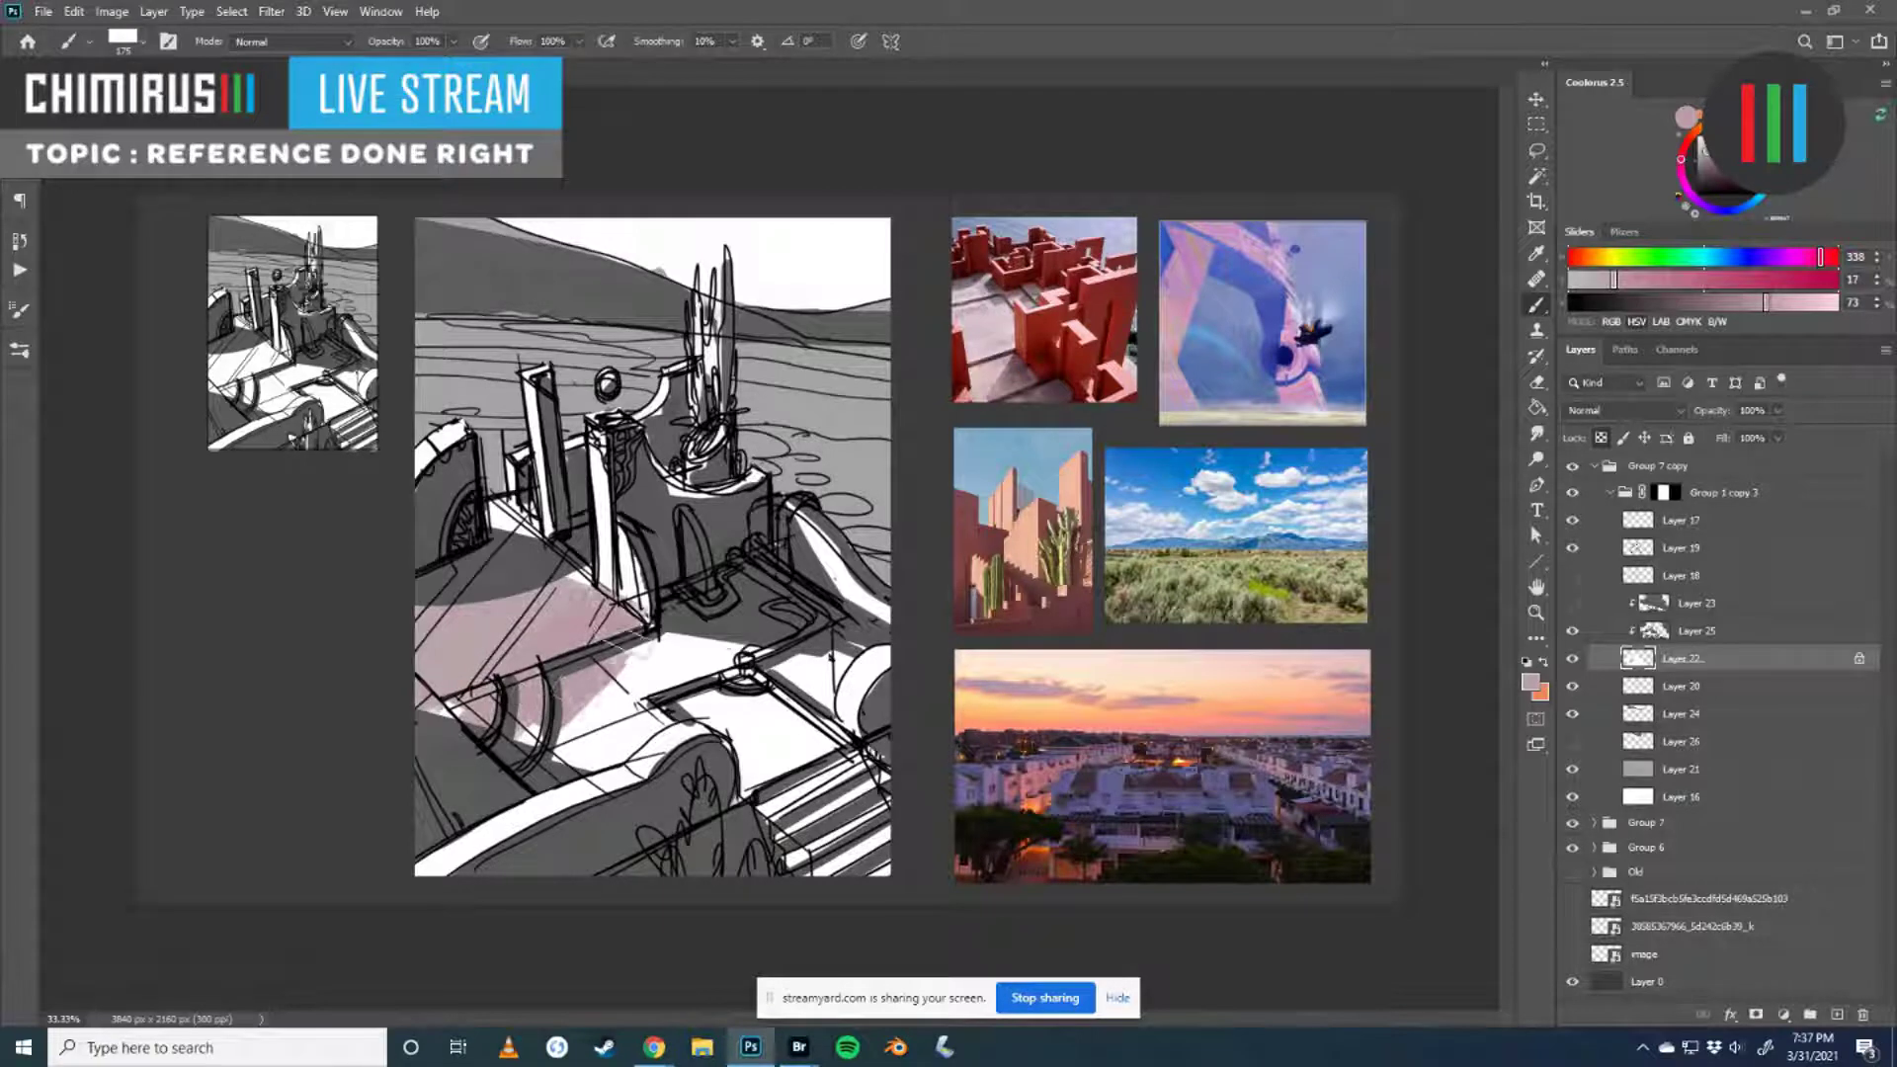
drag(652, 632, 554, 766)
mouse_move(692, 672)
mouse_down()
mouse_move(593, 775)
mouse_move(583, 697)
mouse_move(597, 761)
mouse_move(731, 711)
mouse_move(682, 791)
mouse_move(751, 732)
mouse_move(741, 751)
mouse_move(815, 776)
mouse_move(869, 731)
mouse_up()
- Enlarge the brush to 600 px and cover the remaining lit walls, towers and cactus with the muted pink
key(bracketright)
key(bracketright)
key(bracketright)
key(bracketright)
key(bracketright)
key(bracketright)
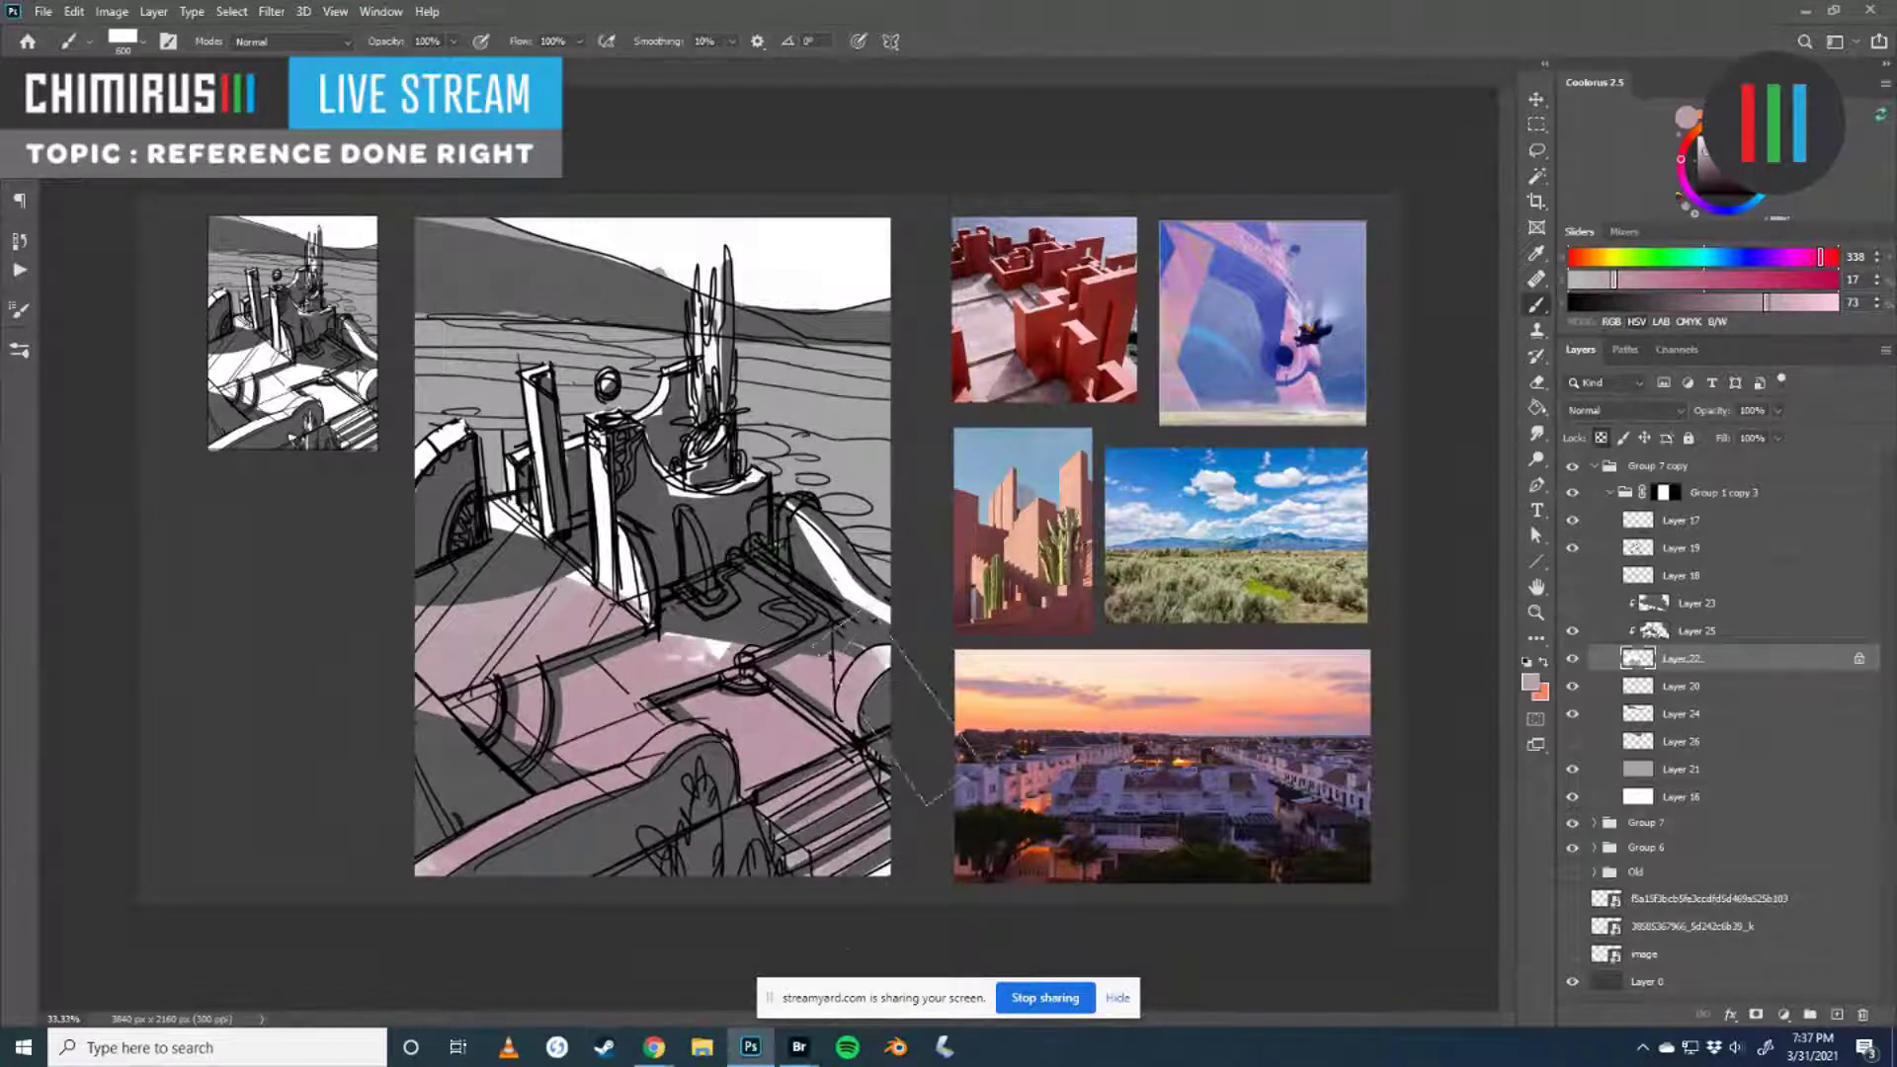
mouse_move(661, 534)
mouse_down()
mouse_move(732, 573)
mouse_move(553, 533)
mouse_move(573, 435)
mouse_move(633, 465)
mouse_move(692, 415)
mouse_up()
mouse_move(464, 405)
mouse_down()
mouse_move(445, 455)
mouse_move(563, 623)
mouse_move(652, 465)
mouse_move(712, 563)
mouse_up()
drag(719, 236, 899, 640)
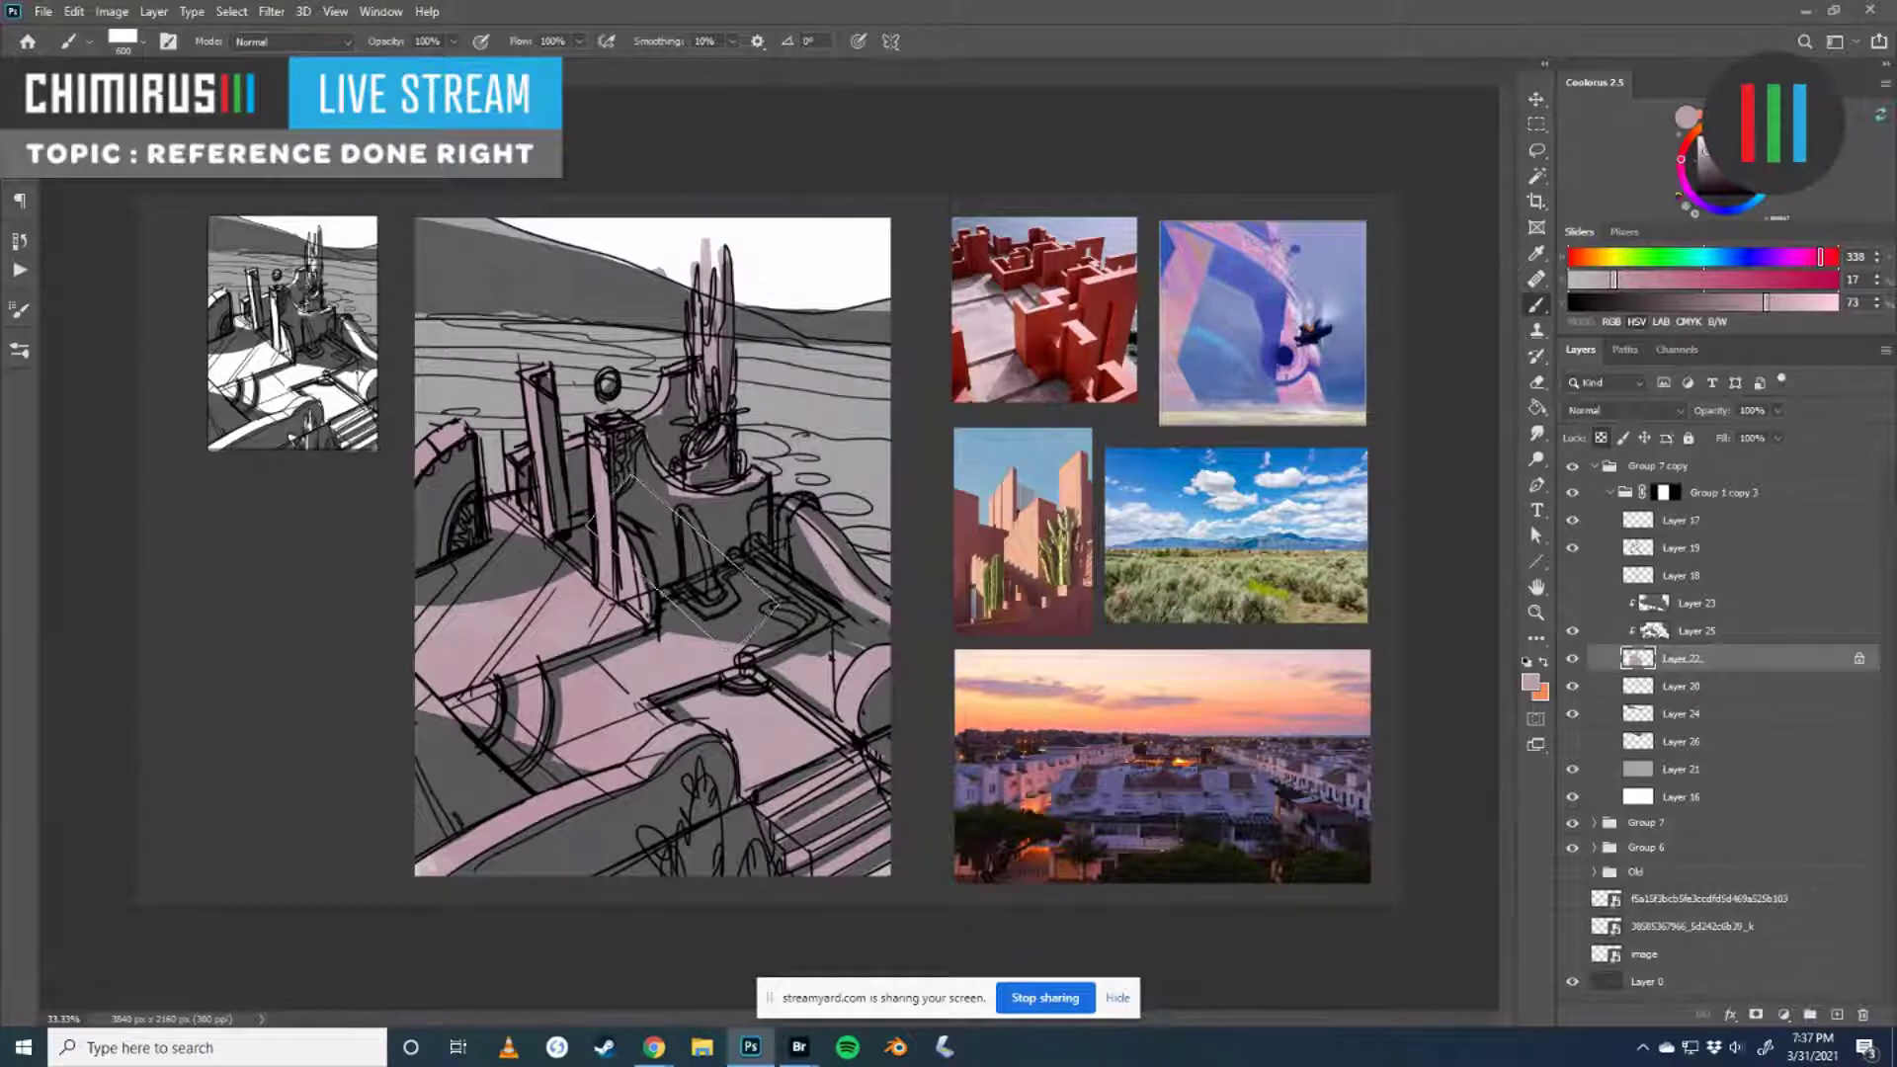
drag(688, 567, 688, 566)
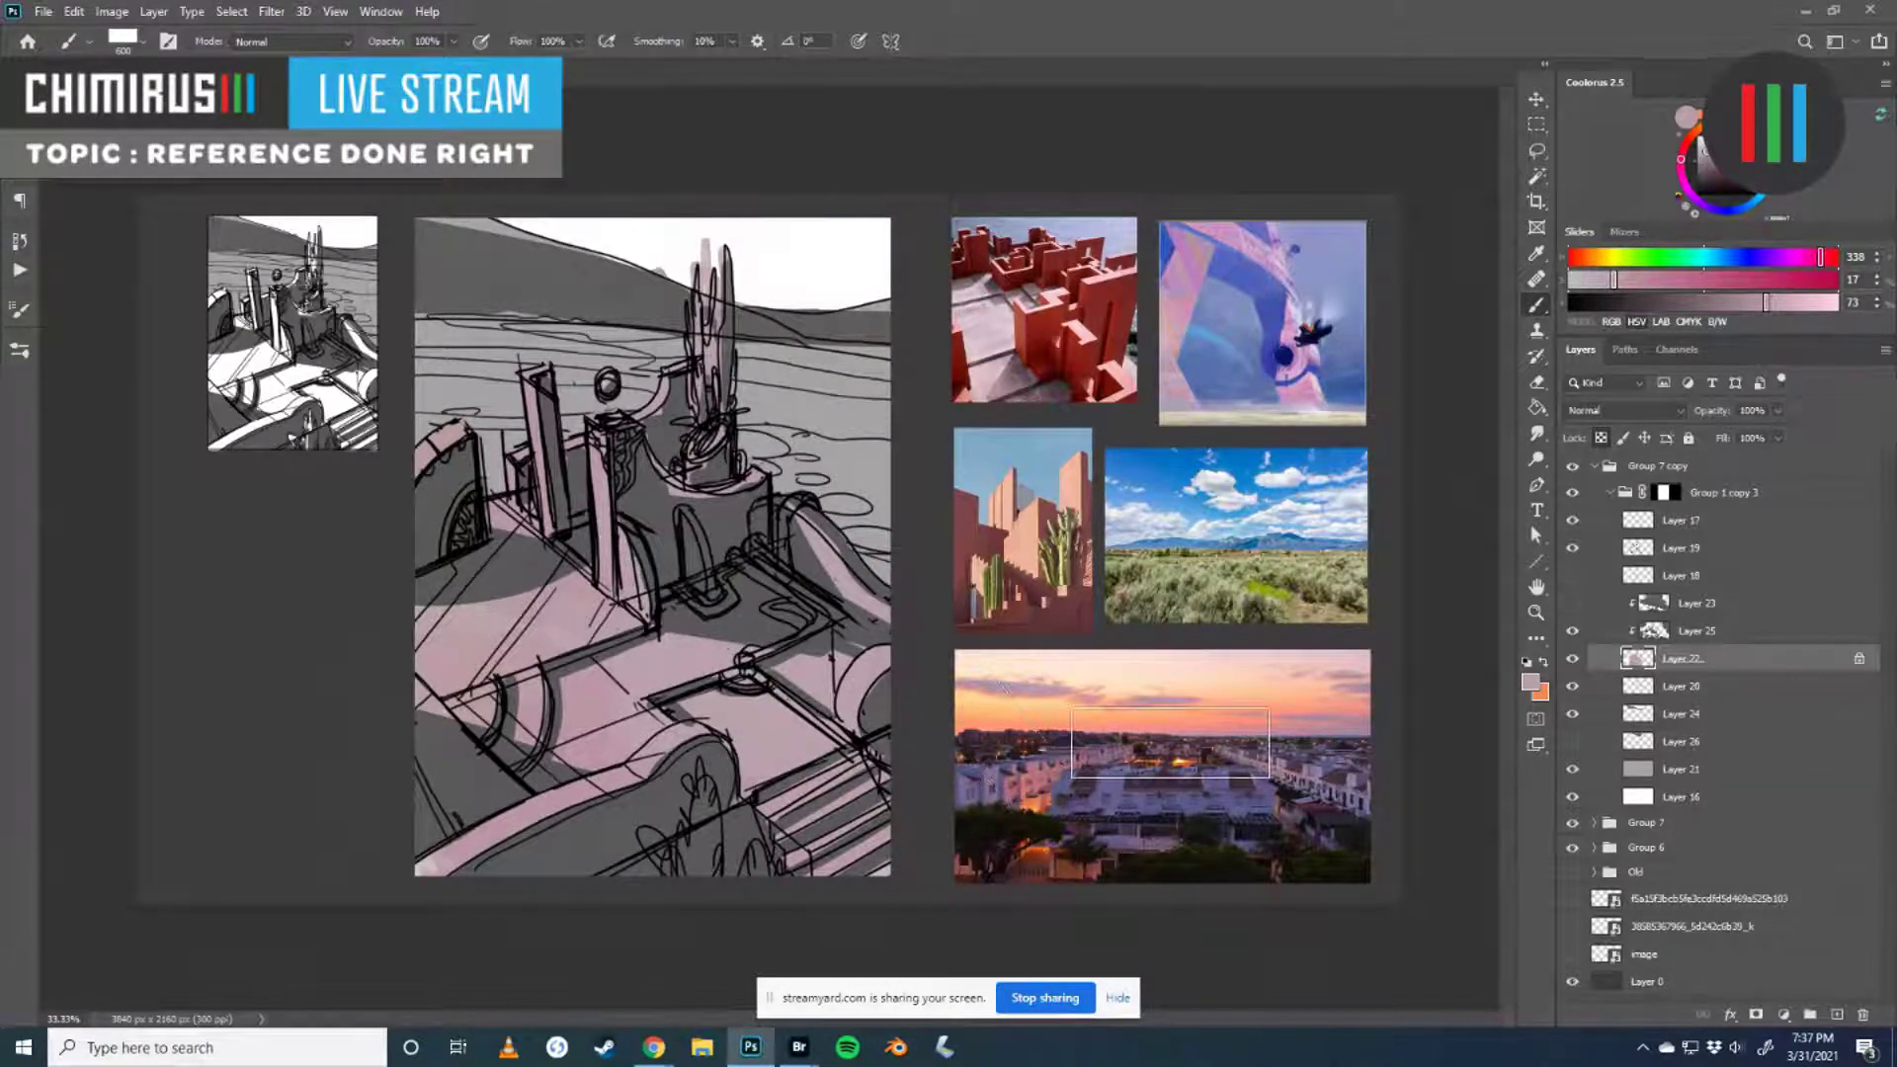
- Turn on the greyscale proof view and sample a violet rooftop and an orange lit wall from the sunset city photo
key(ctrl+y)
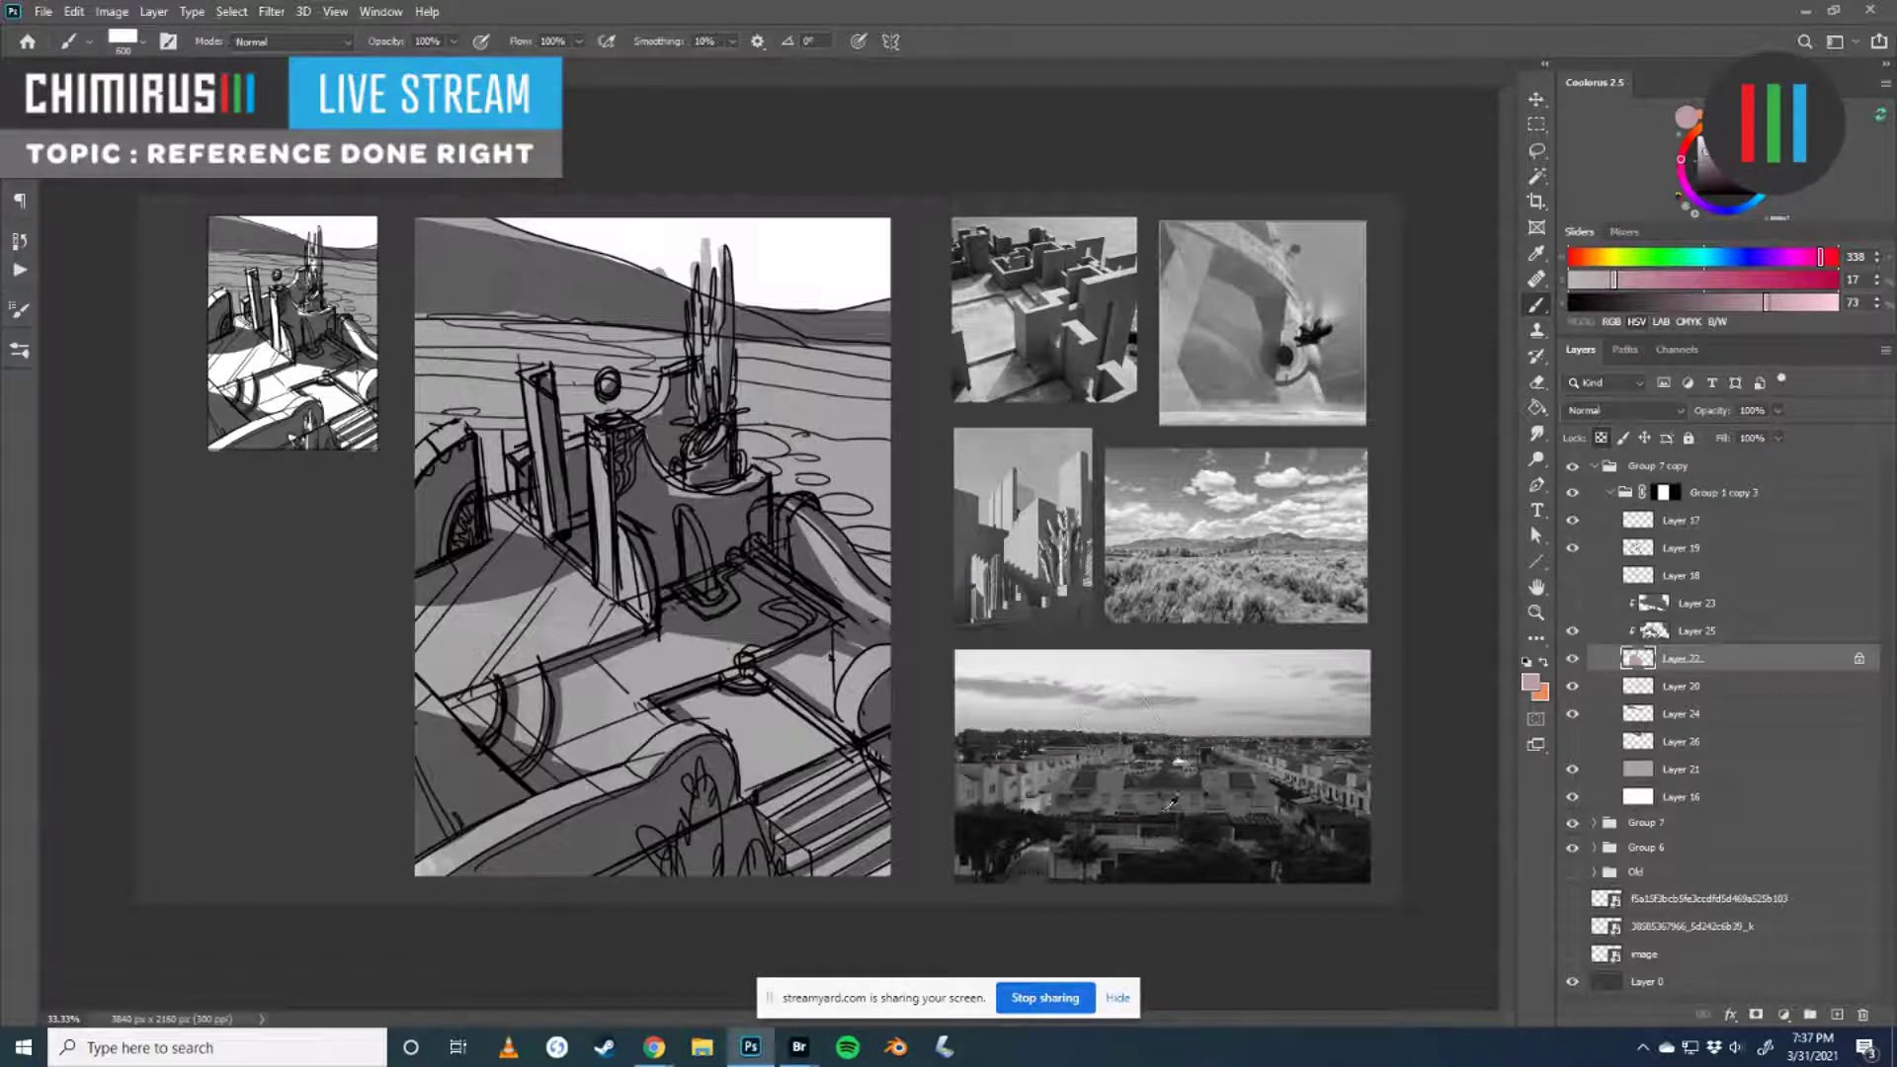
alt+click(1144, 796)
alt+click(1142, 796)
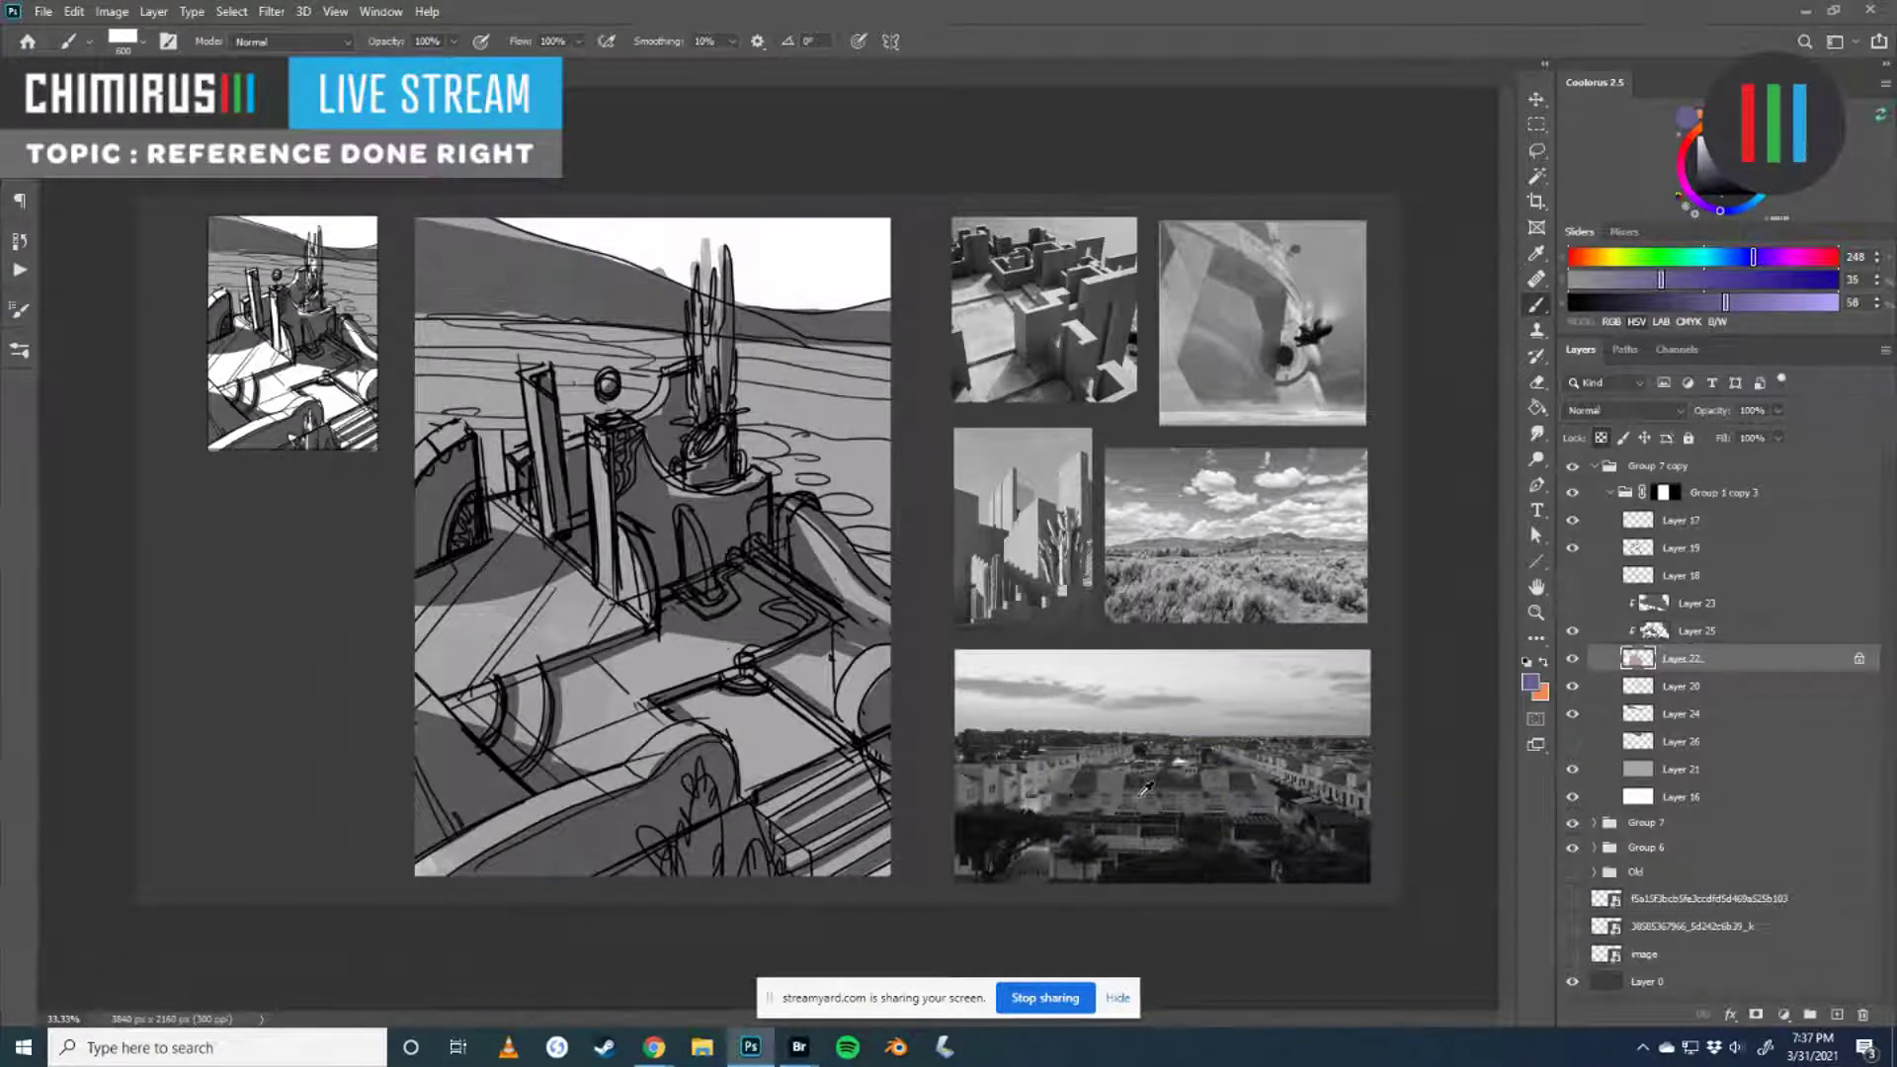
alt+click(1144, 791)
alt+click(1034, 797)
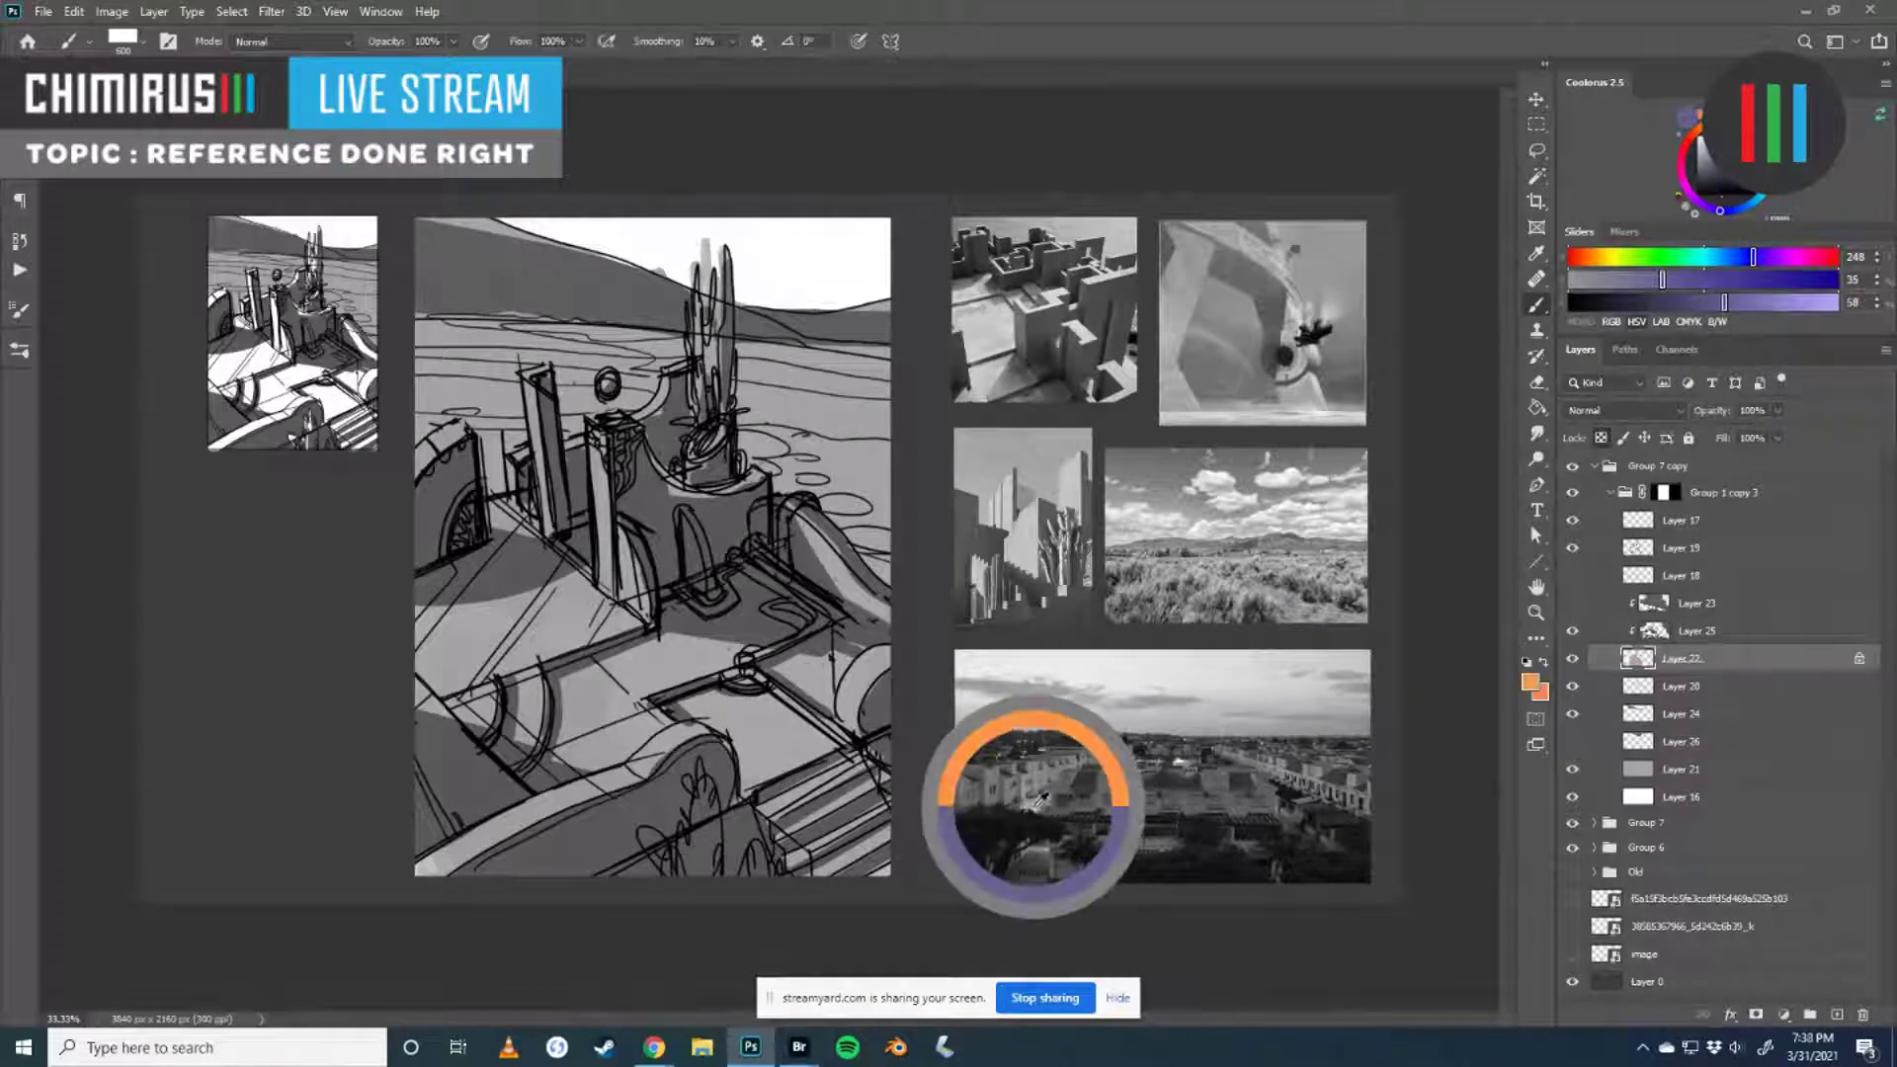
alt+click(1039, 798)
alt+click(1040, 797)
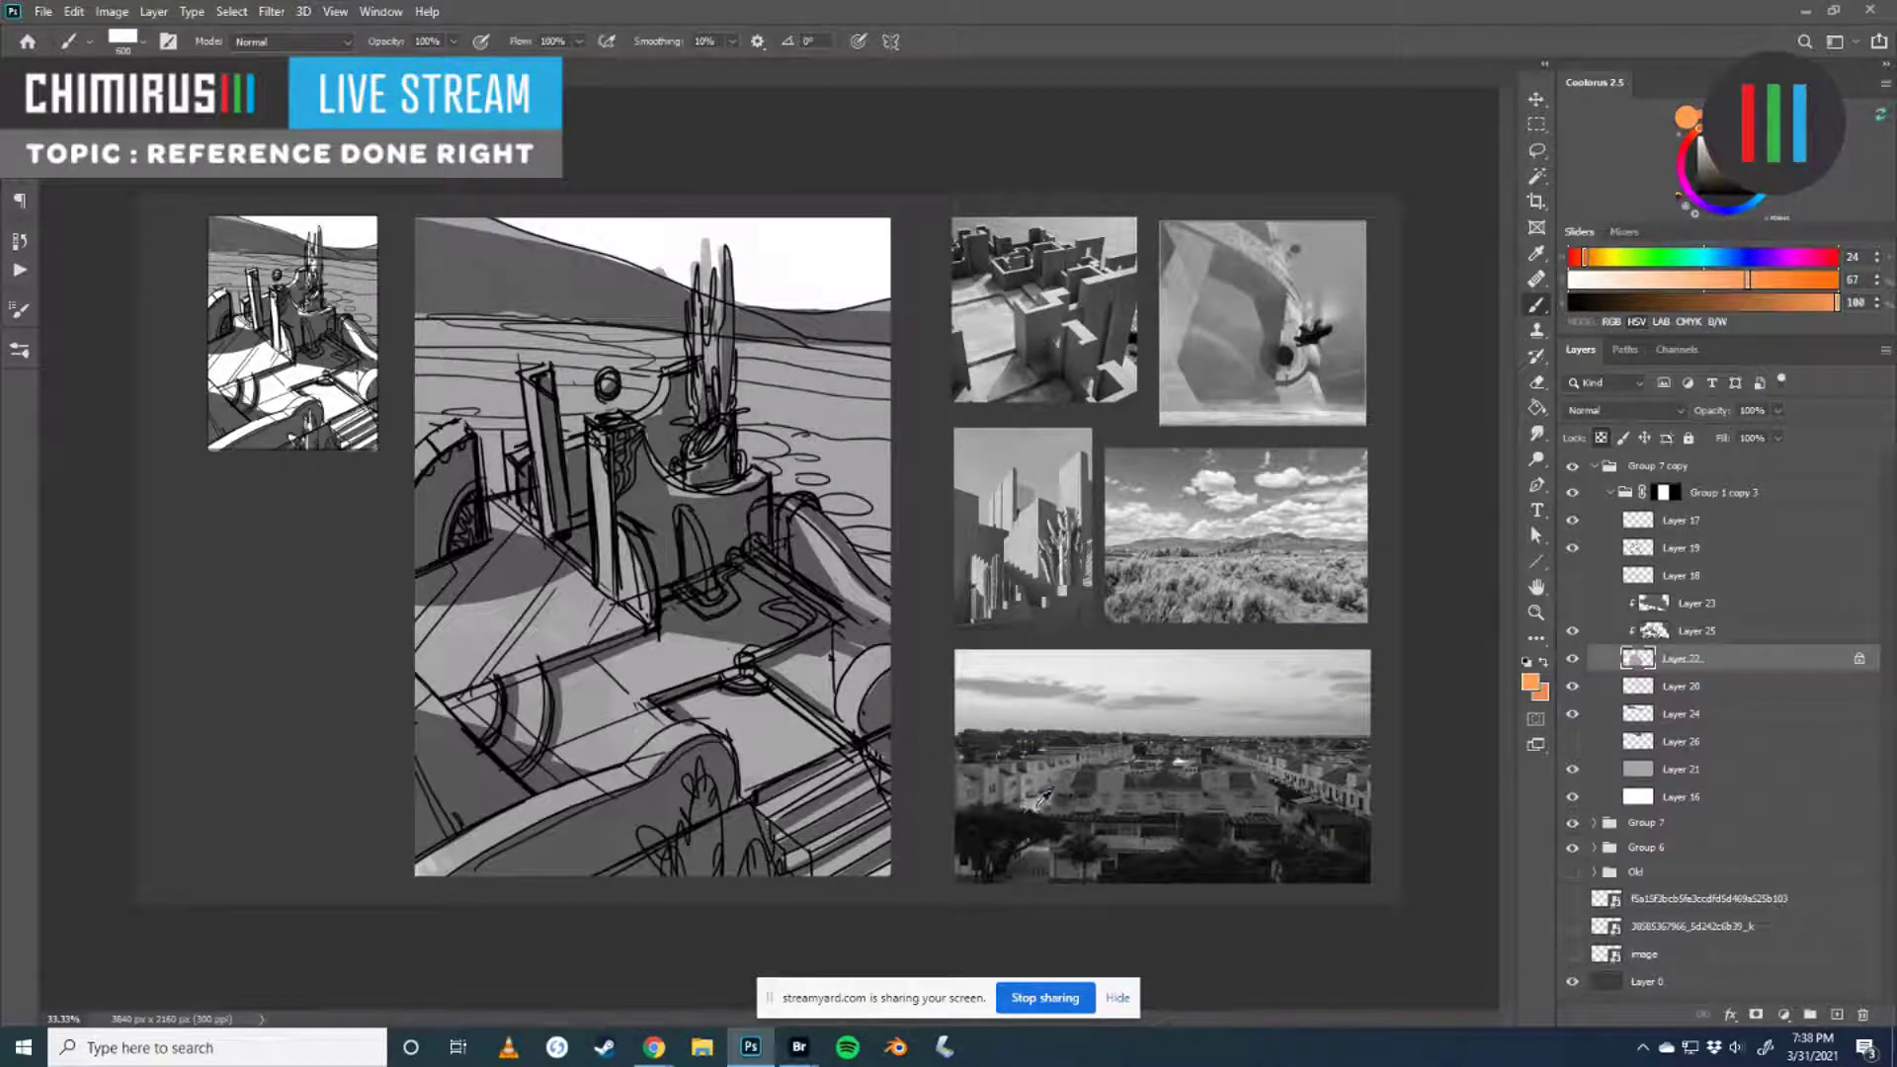
- Compare the values of the sketch and reference photos in the greyscale proof view, ending in full colour
key(ctrl+y)
key(ctrl+y)
key(ctrl+y)
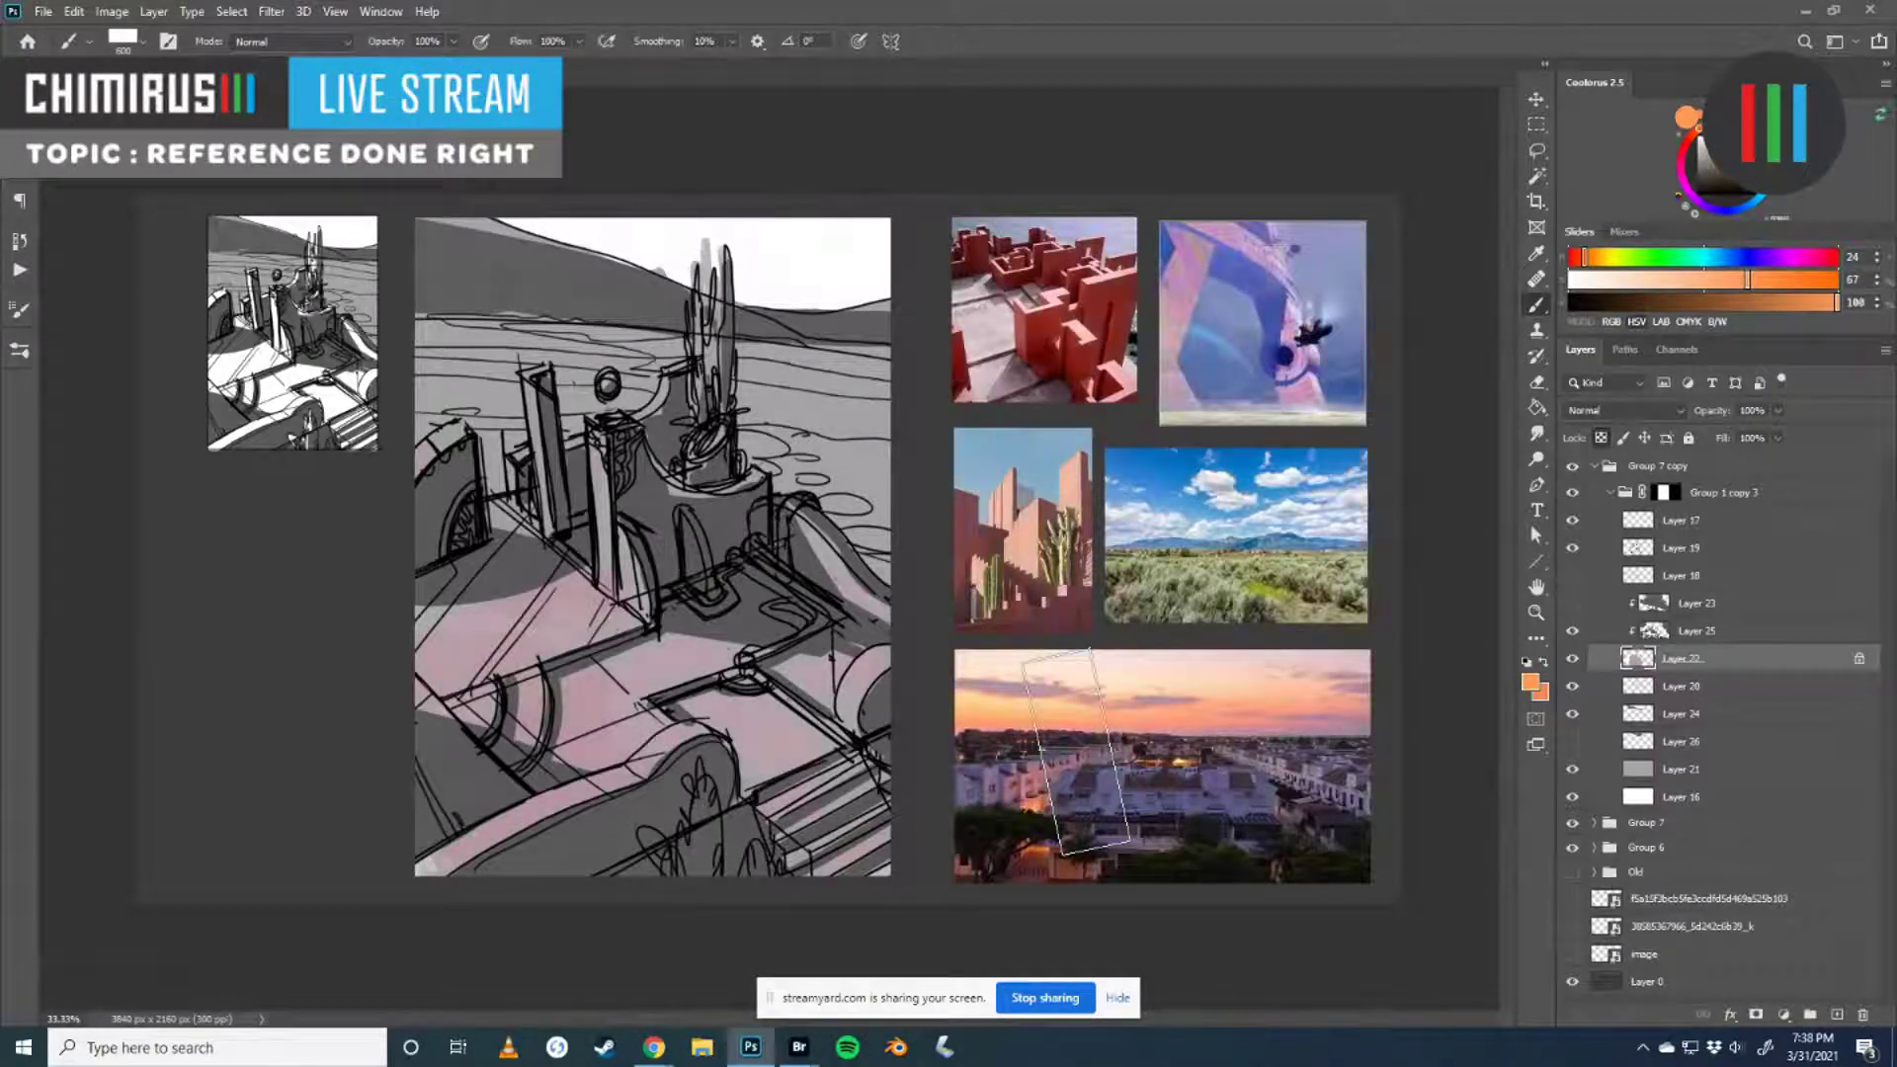
key(ctrl+y)
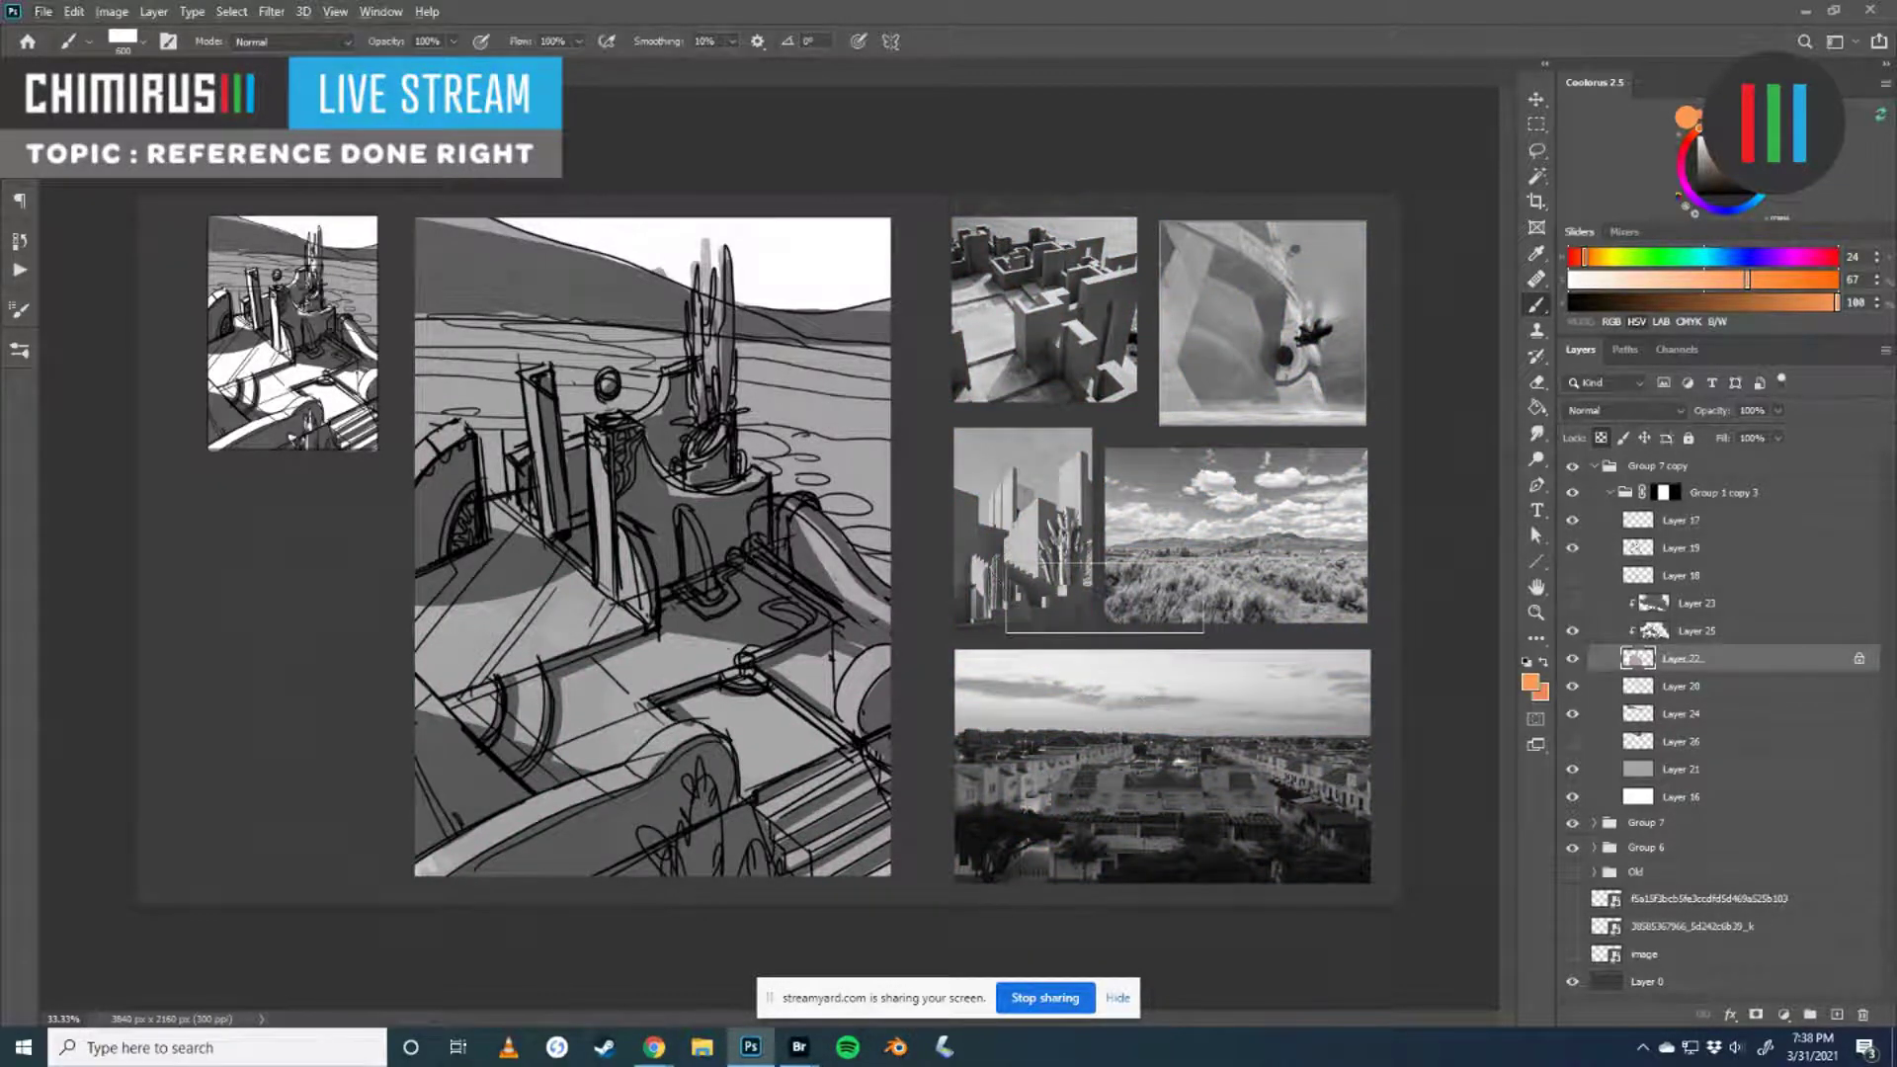
key(ctrl+y)
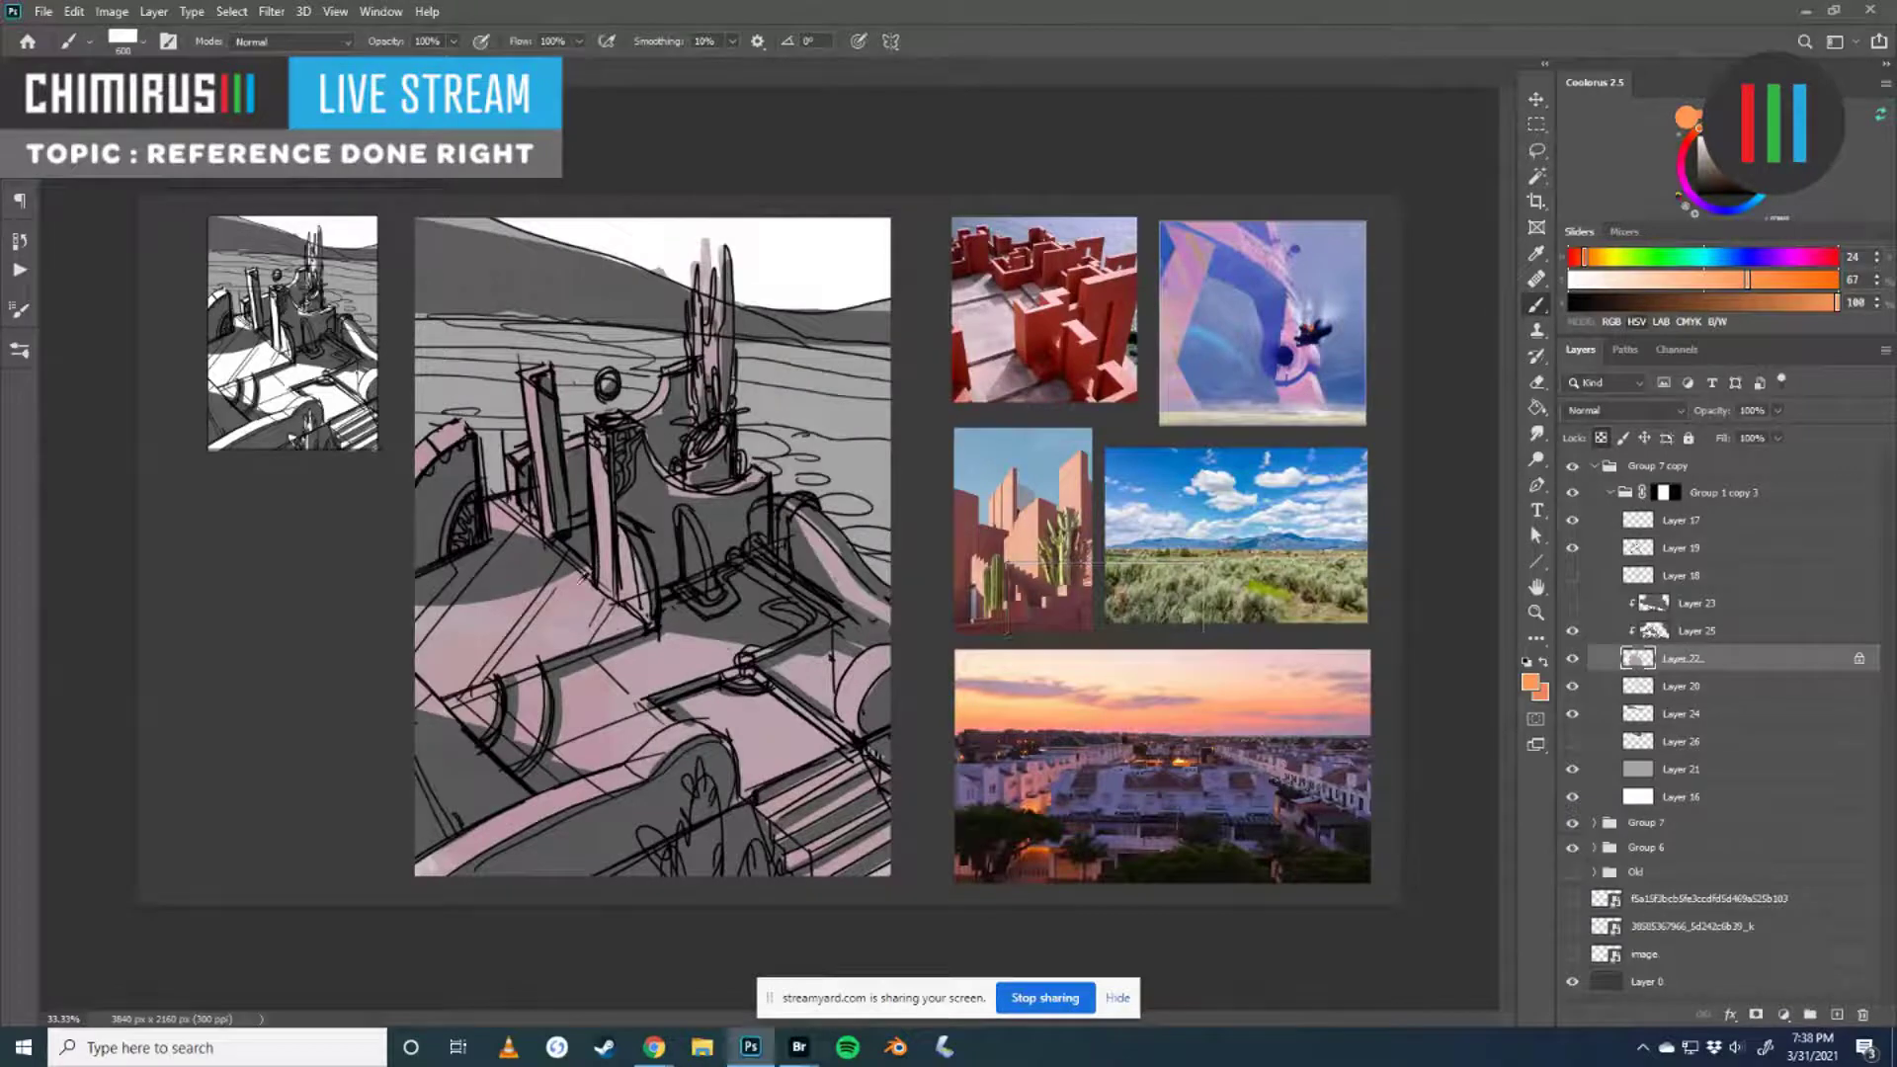
- Sample the terrace pink, select Layer 25 and change the colour to a blue with hue 229, saturation 49 and brightness 73
alt+click(556, 611)
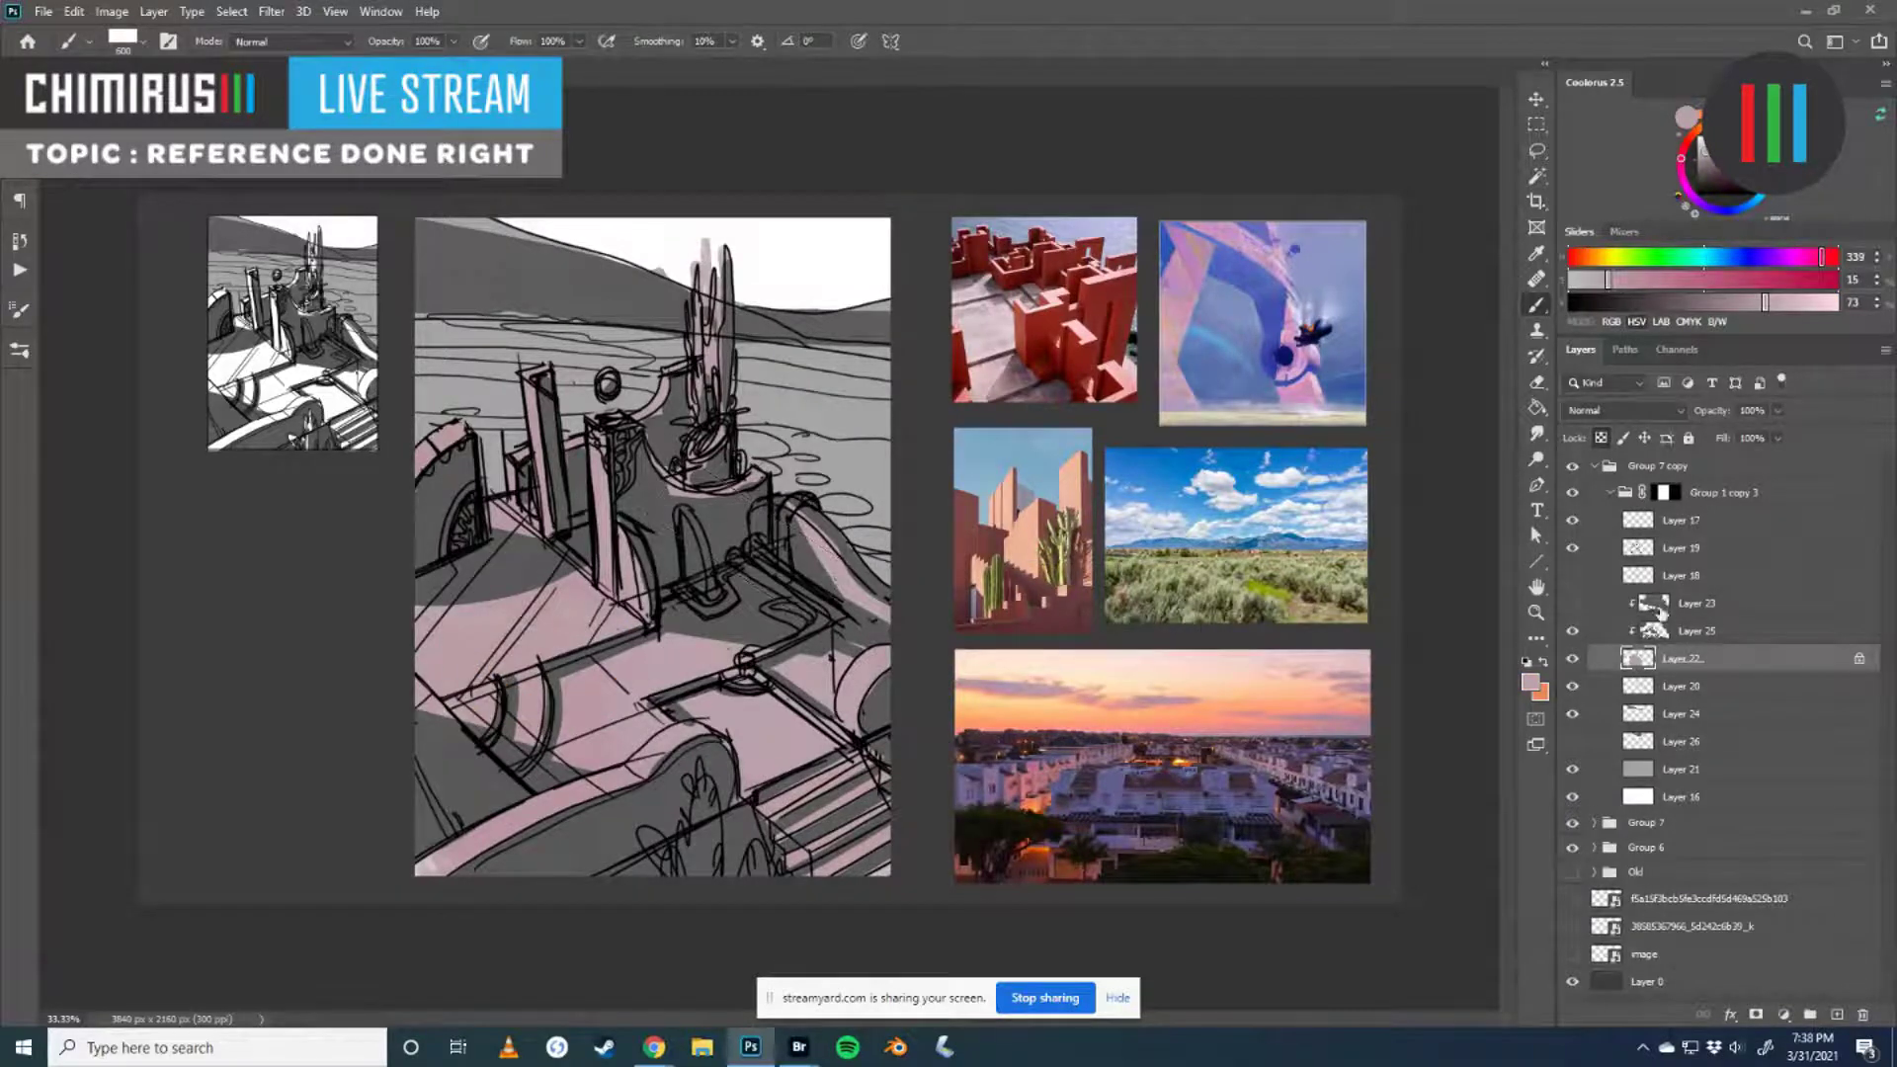
ctrl+click(1636, 630)
alt+click(650, 661)
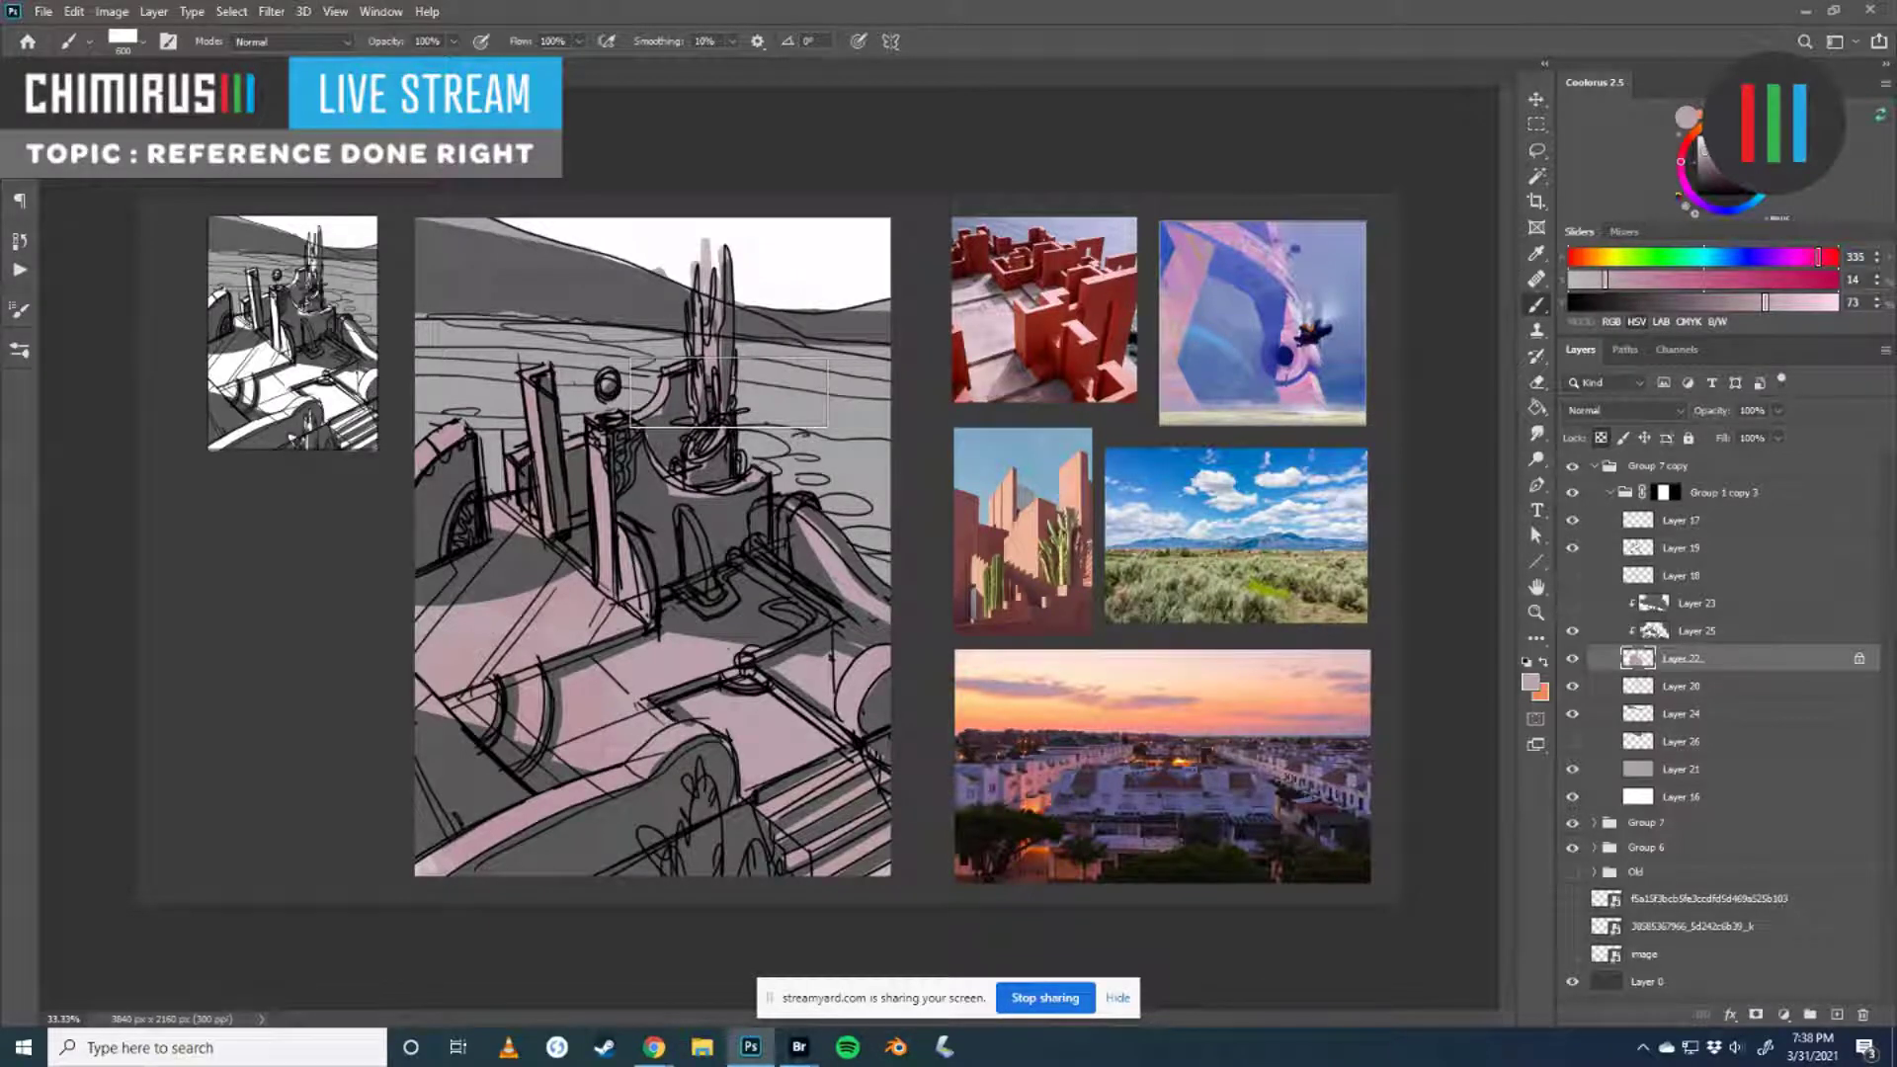
click(1660, 633)
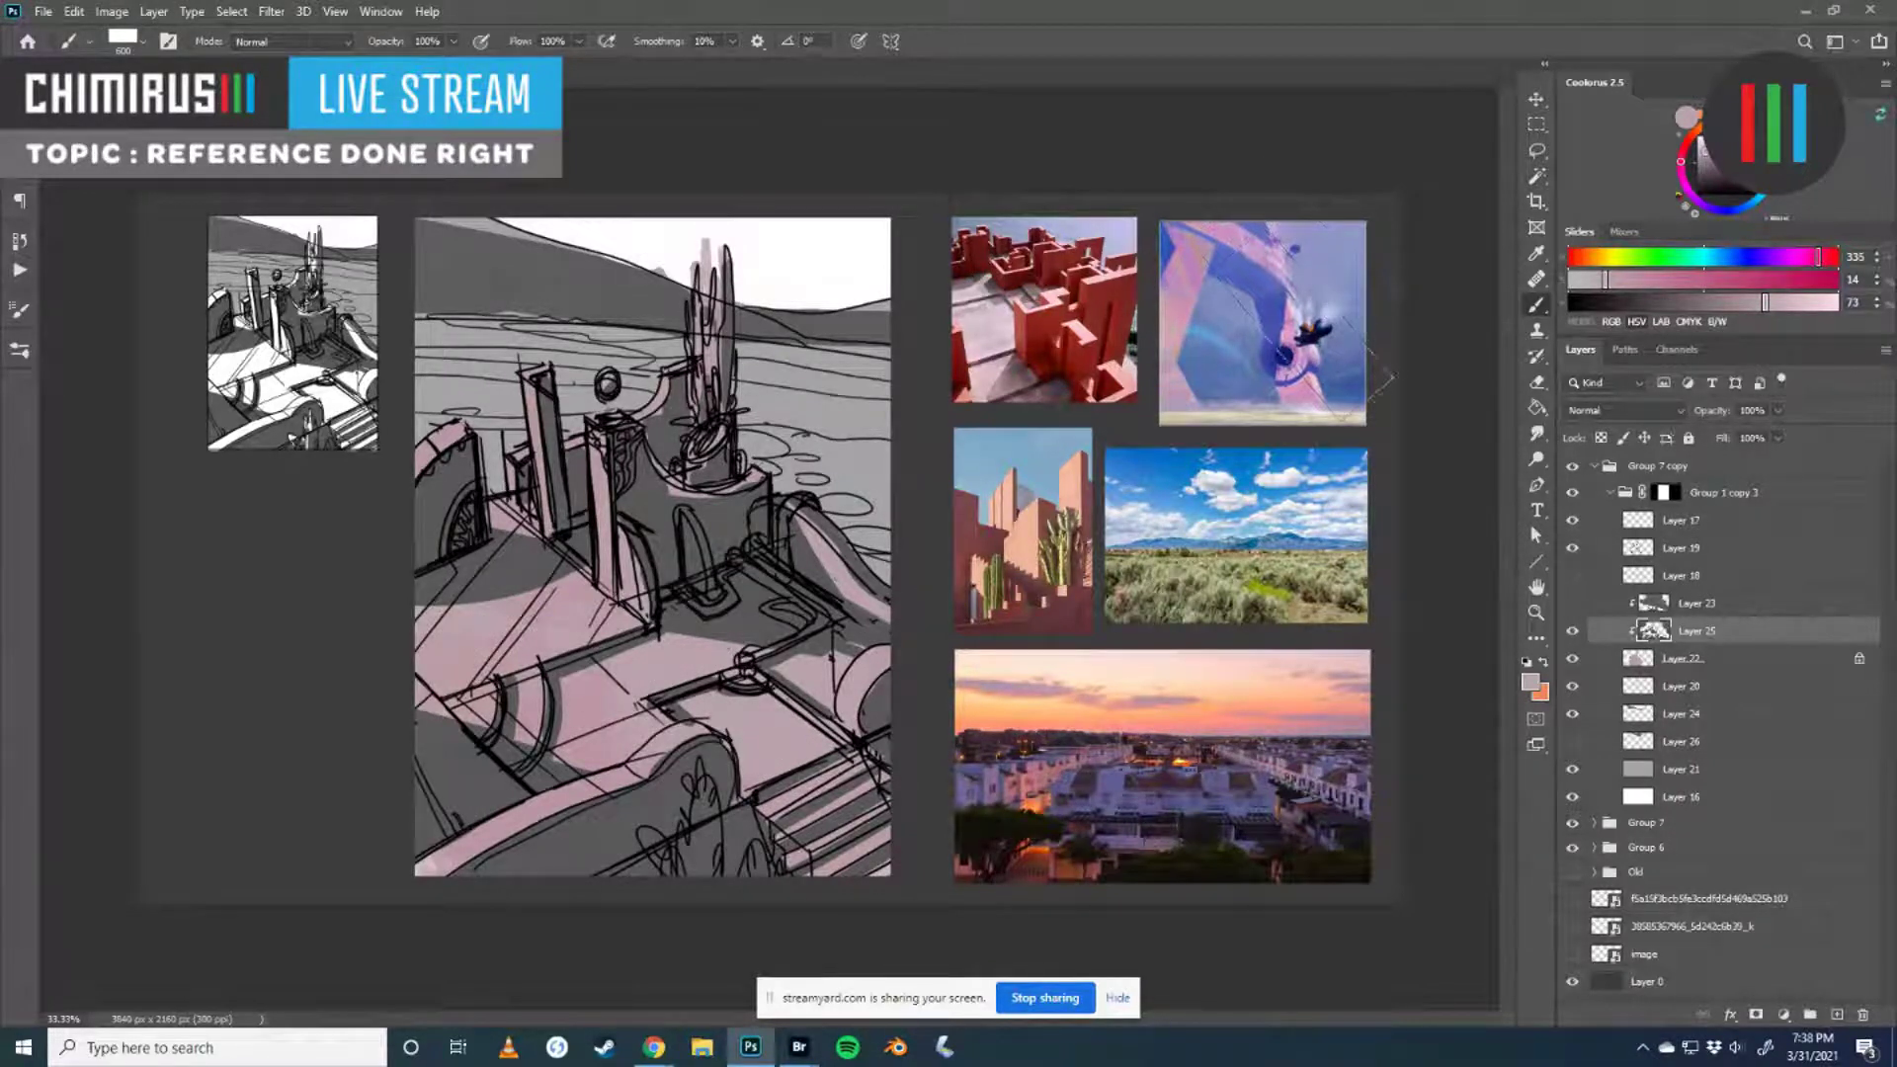
click(1743, 263)
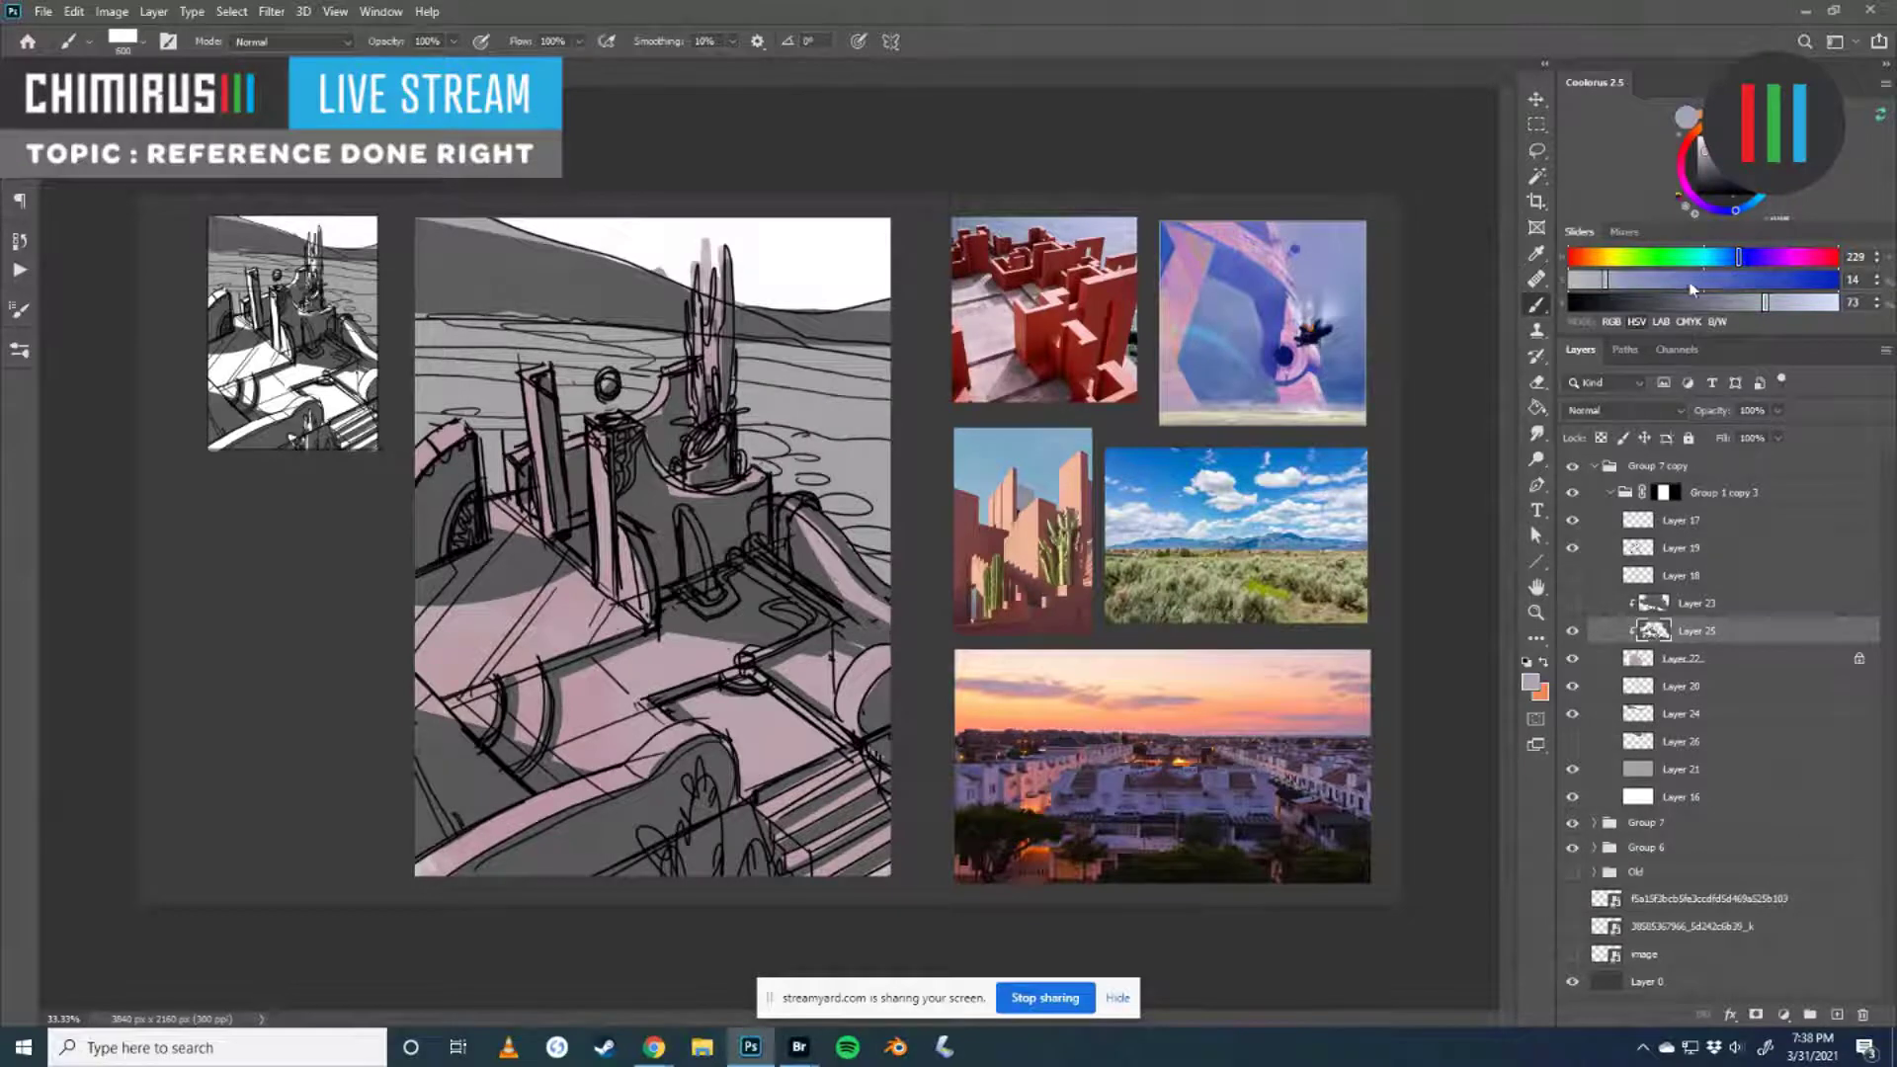
click(1701, 279)
mouse_move(692, 425)
mouse_down()
mouse_move(722, 573)
mouse_move(790, 632)
mouse_up()
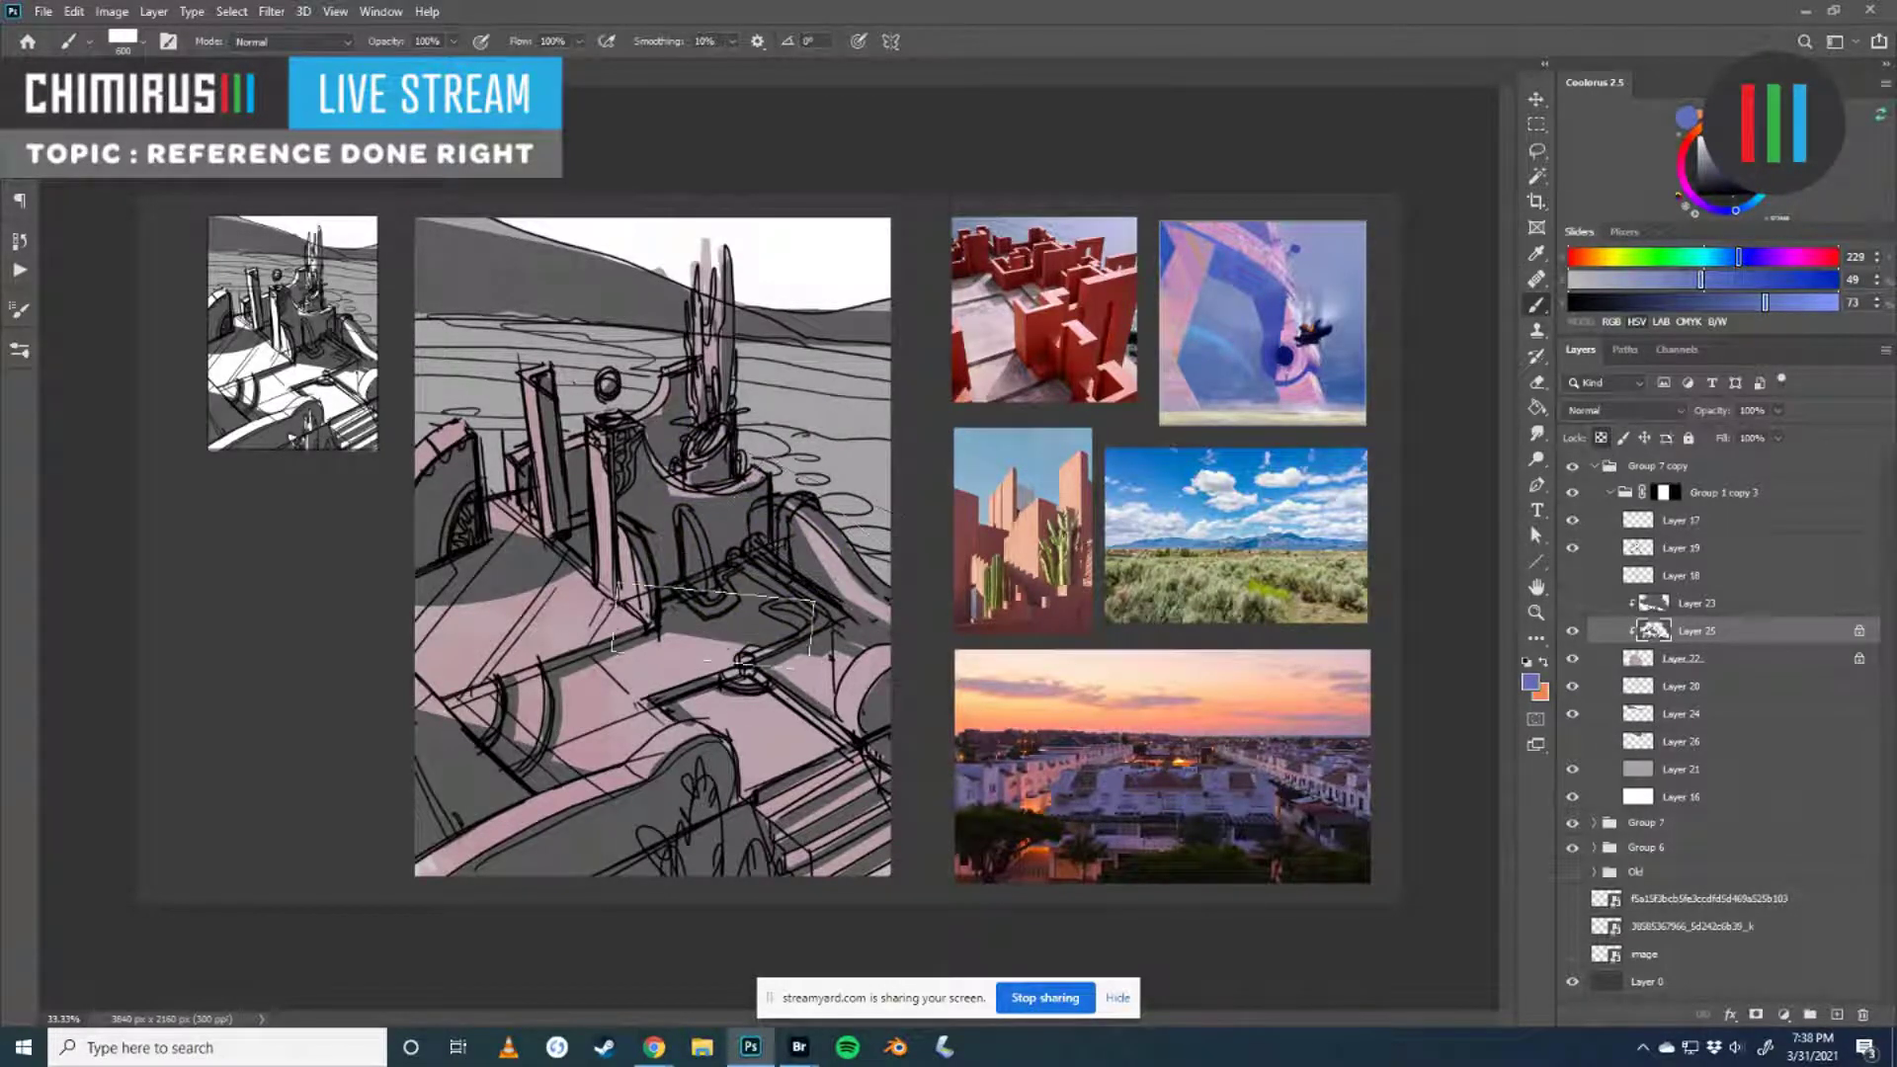
drag(726, 608, 781, 583)
key(ctrl+z)
key(ctrl+shift+z)
key(ctrl+z)
- Lower the blue's saturation to 42 and paint it over the shadowed walls, floor and steps on Layer 25
click(1685, 281)
drag(746, 583, 672, 632)
drag(770, 504, 830, 632)
drag(850, 568, 727, 326)
mouse_move(563, 425)
mouse_down()
mouse_move(525, 563)
mouse_move(464, 524)
mouse_move(553, 691)
mouse_move(598, 676)
mouse_move(682, 840)
mouse_move(830, 810)
mouse_move(880, 731)
mouse_move(978, 751)
mouse_up()
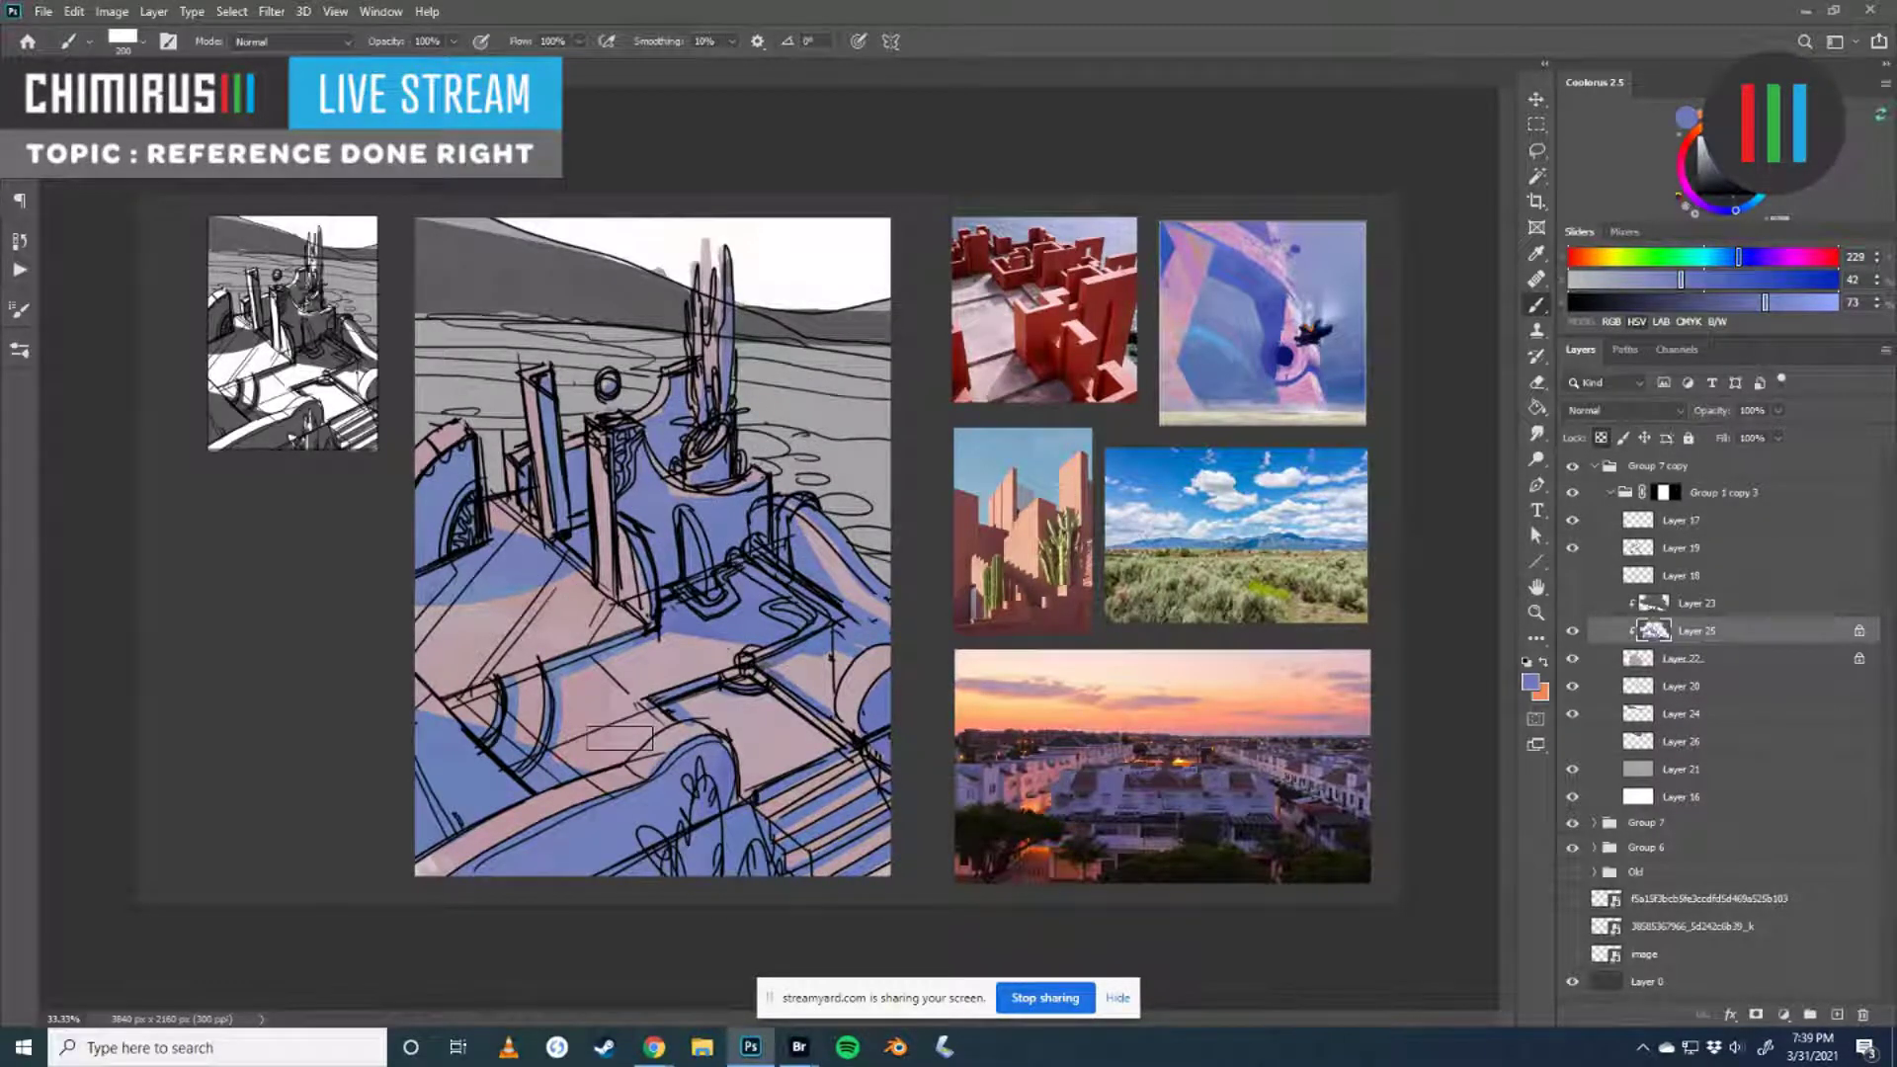
- Deepen the blue to saturation 52 and brightness 55, and compare the artwork's values in the greyscale proof view
drag(1729, 299, 1716, 287)
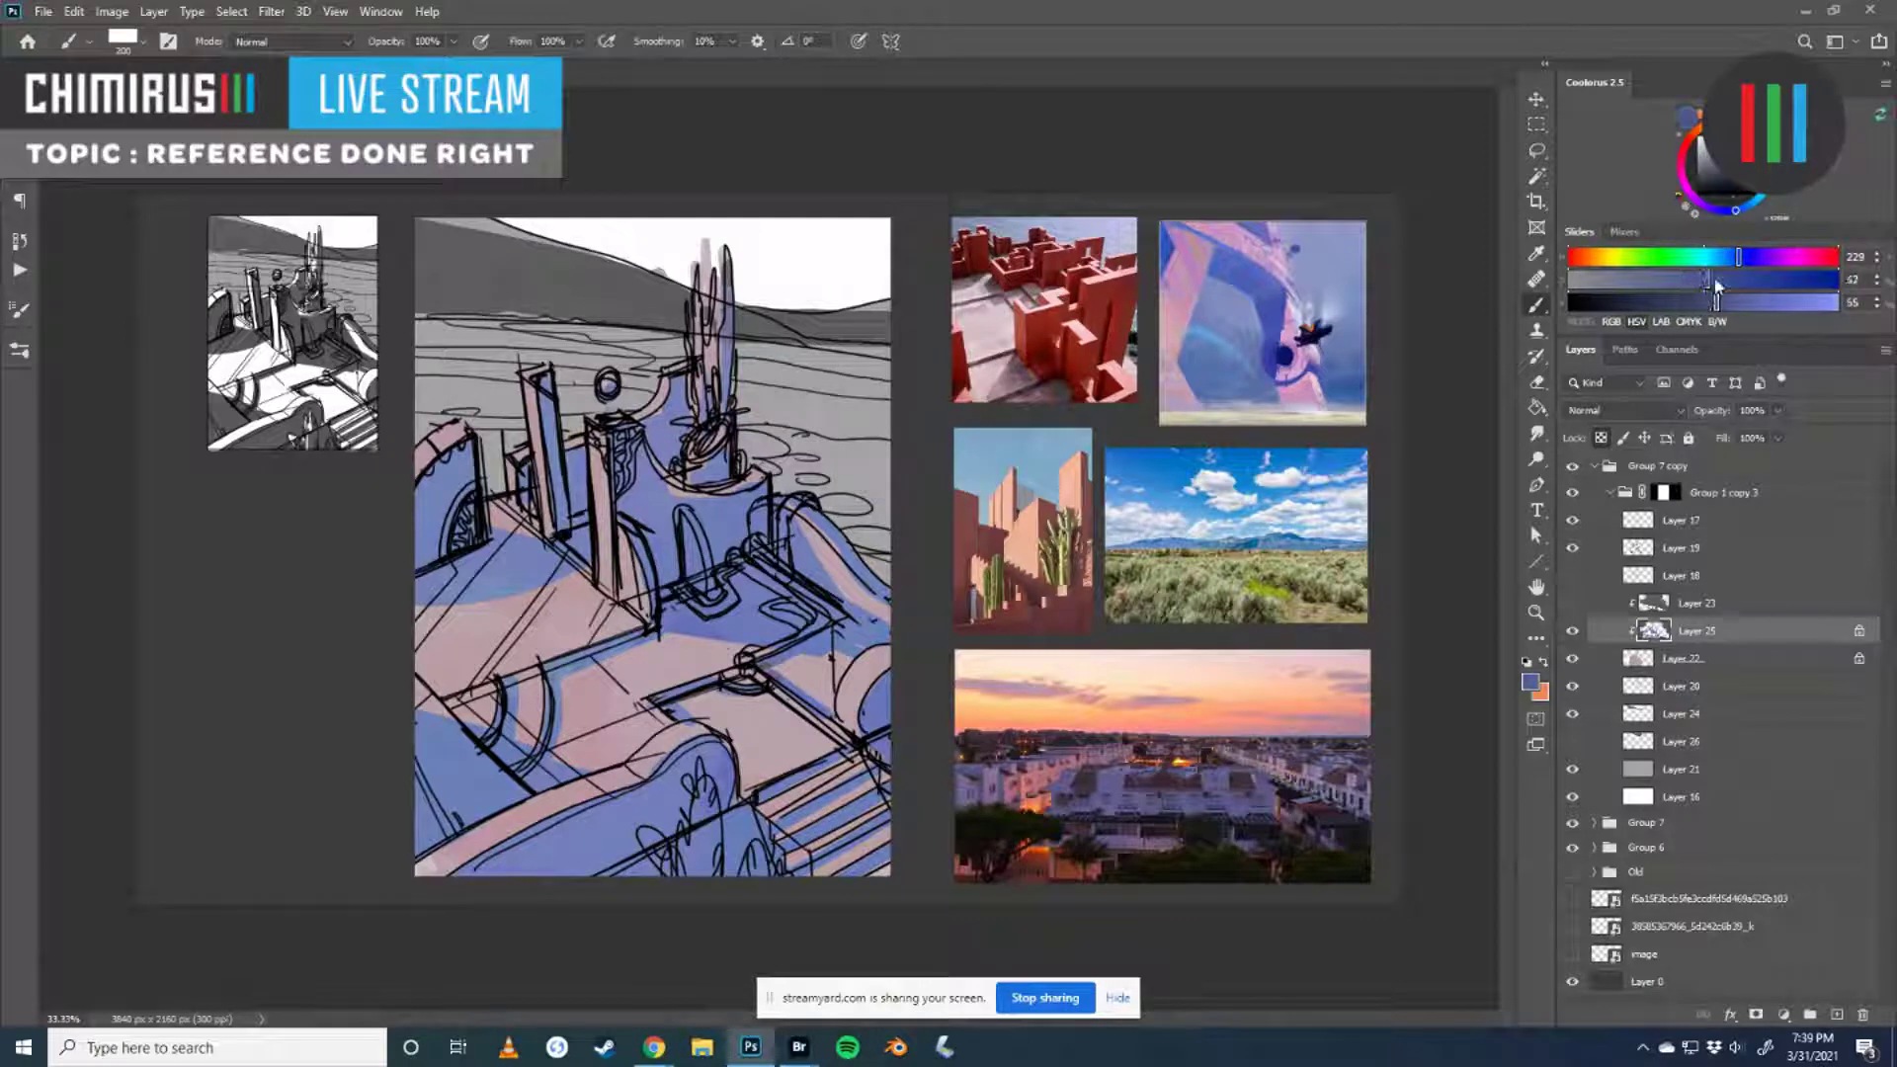
key(ctrl+y)
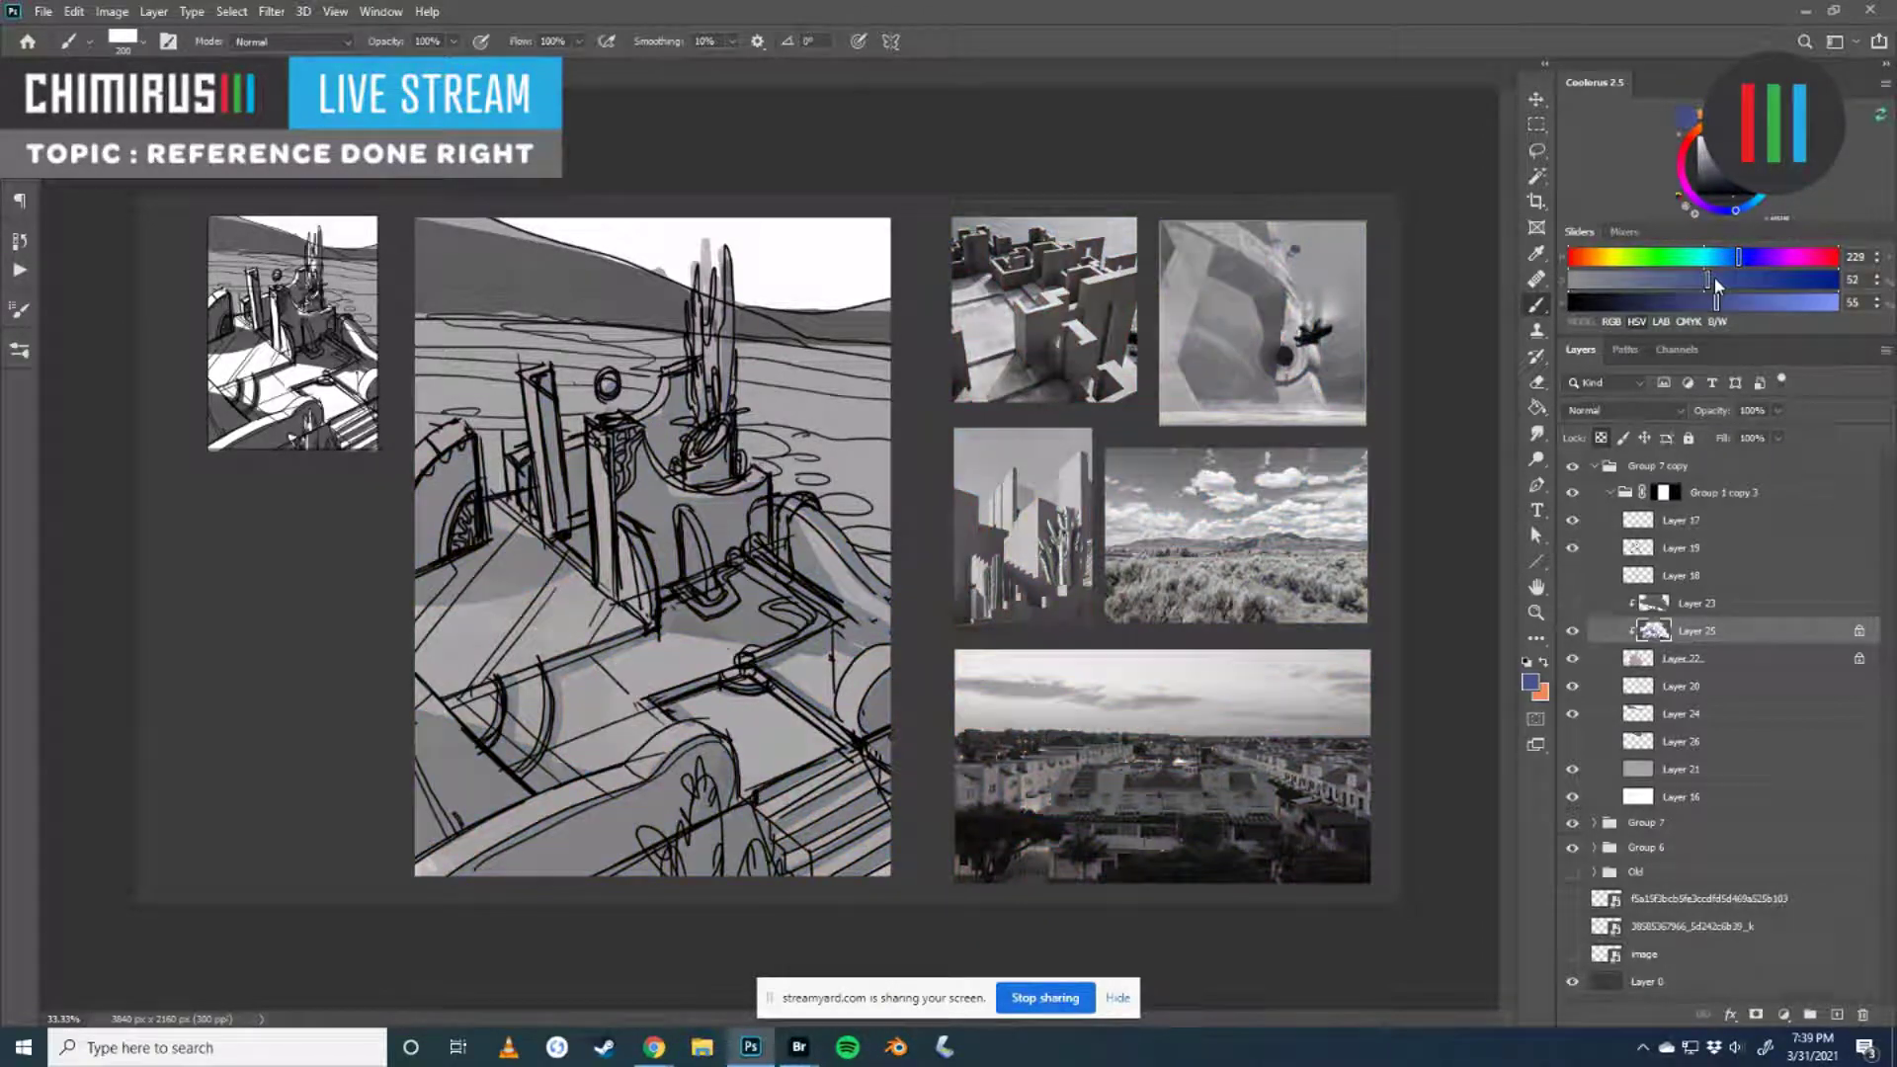
key(ctrl+y)
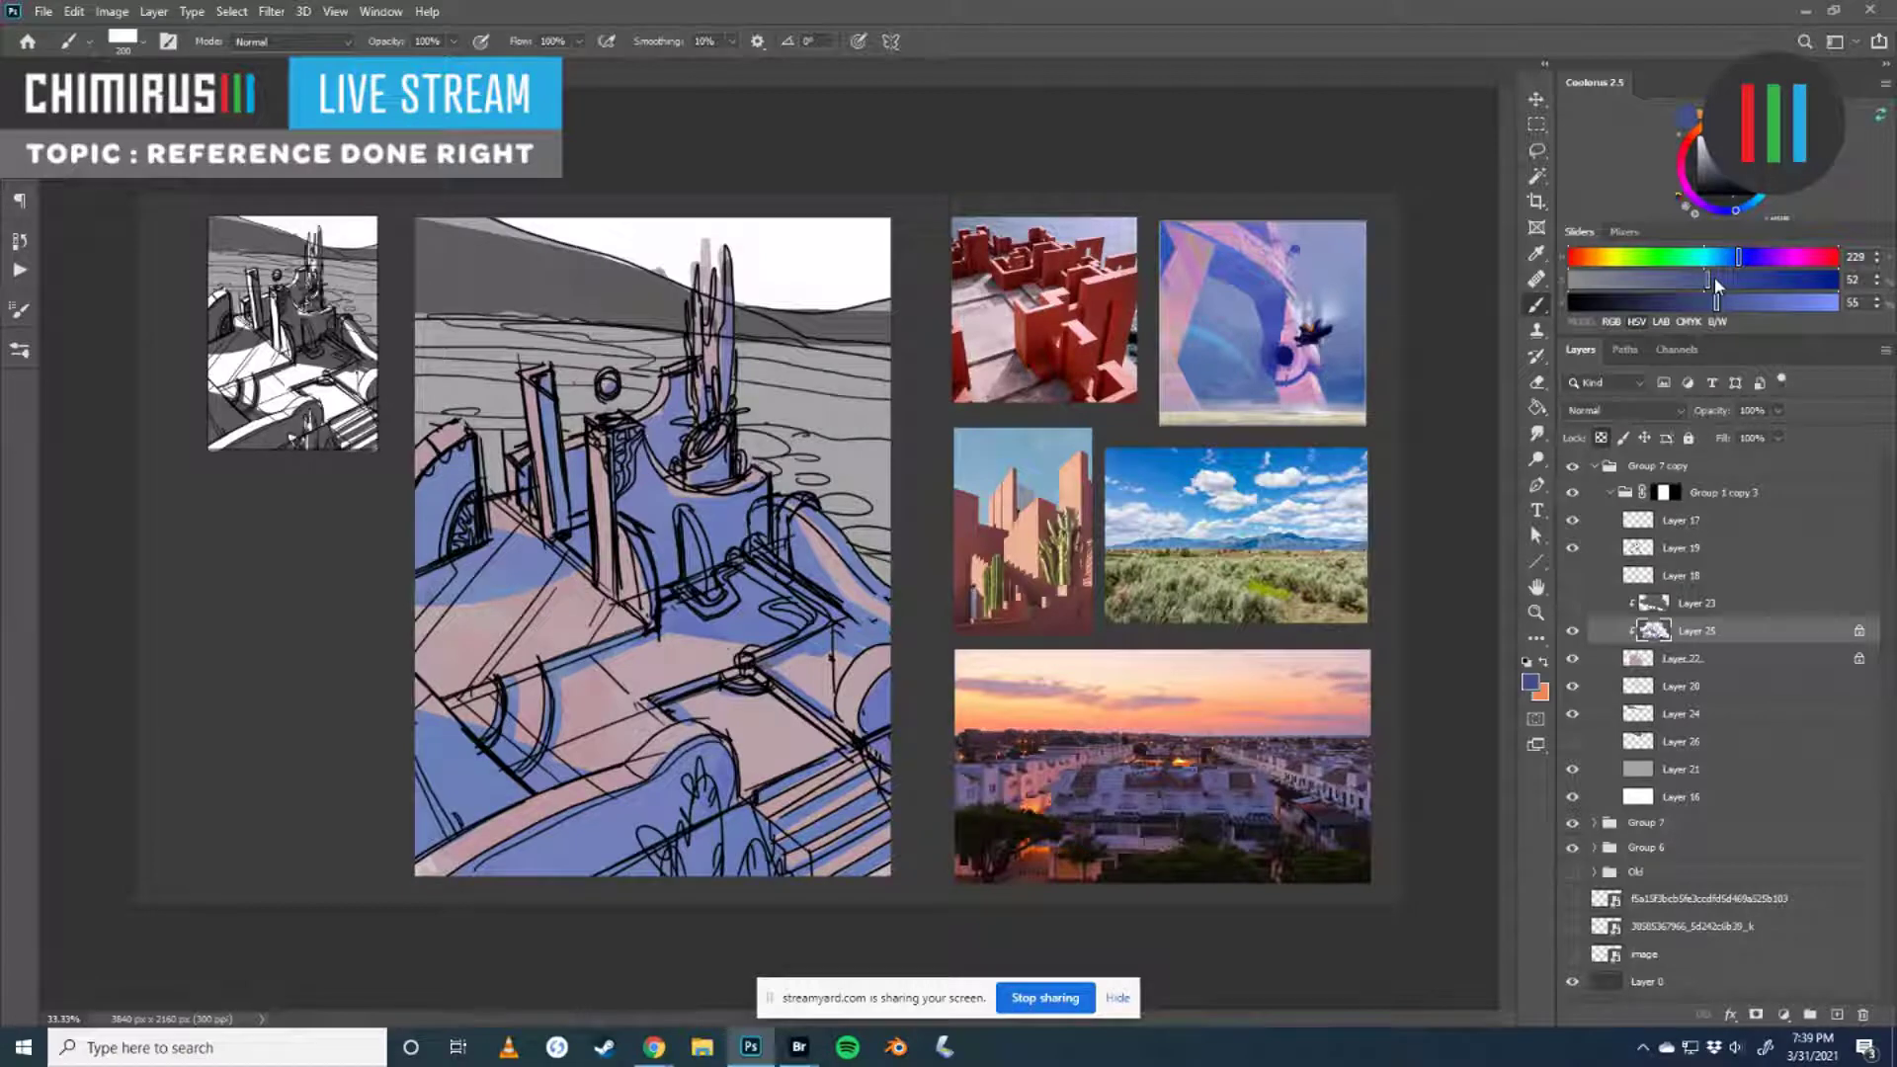
key(ctrl+y)
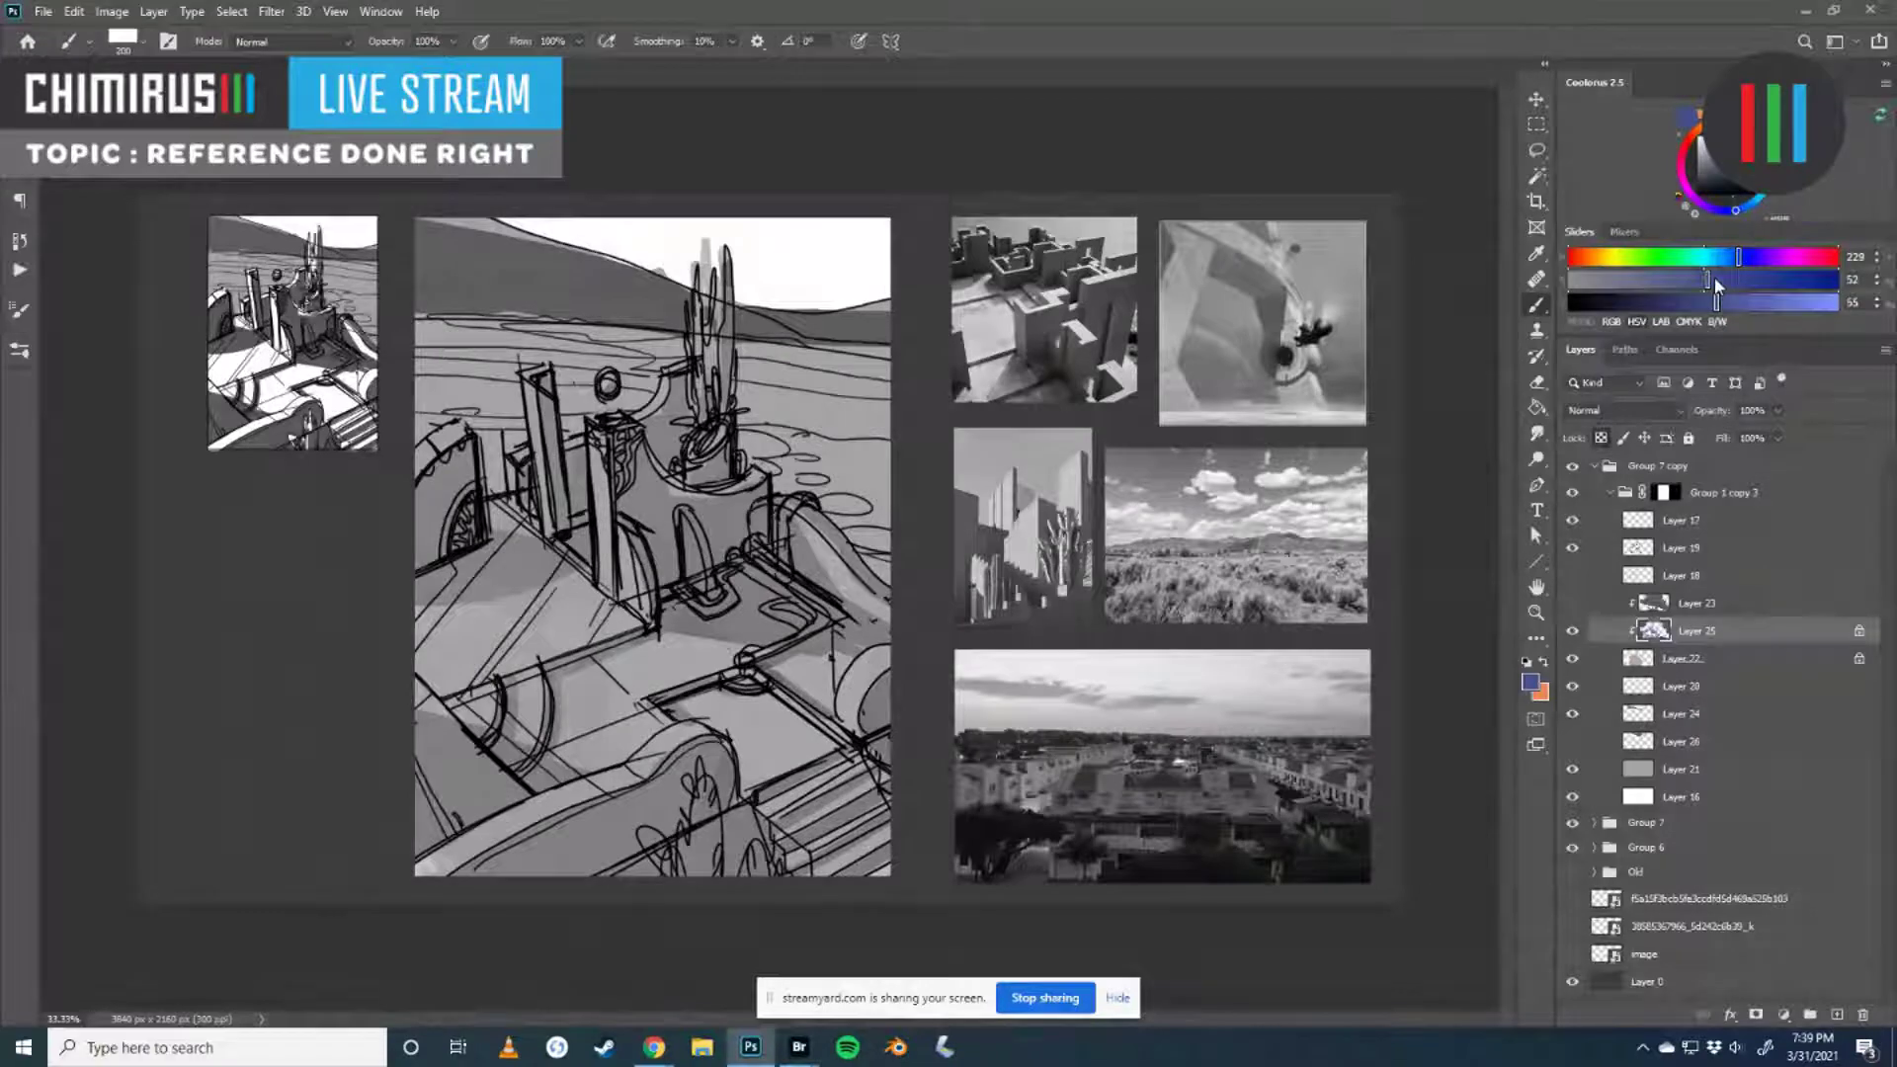
key(ctrl+y)
- Enlarge the brush to 600 px and repaint the shadowed walls, floor and steps with the darker blue
key(bracketright)
key(bracketright)
key(bracketright)
key(bracketright)
key(bracketright)
mouse_move(420, 840)
mouse_down()
mouse_move(484, 786)
mouse_move(553, 820)
mouse_move(642, 692)
mouse_move(633, 632)
mouse_move(771, 573)
mouse_move(652, 474)
mouse_move(563, 454)
mouse_move(444, 583)
mouse_move(811, 810)
mouse_move(850, 741)
mouse_move(870, 850)
mouse_move(860, 553)
mouse_up()
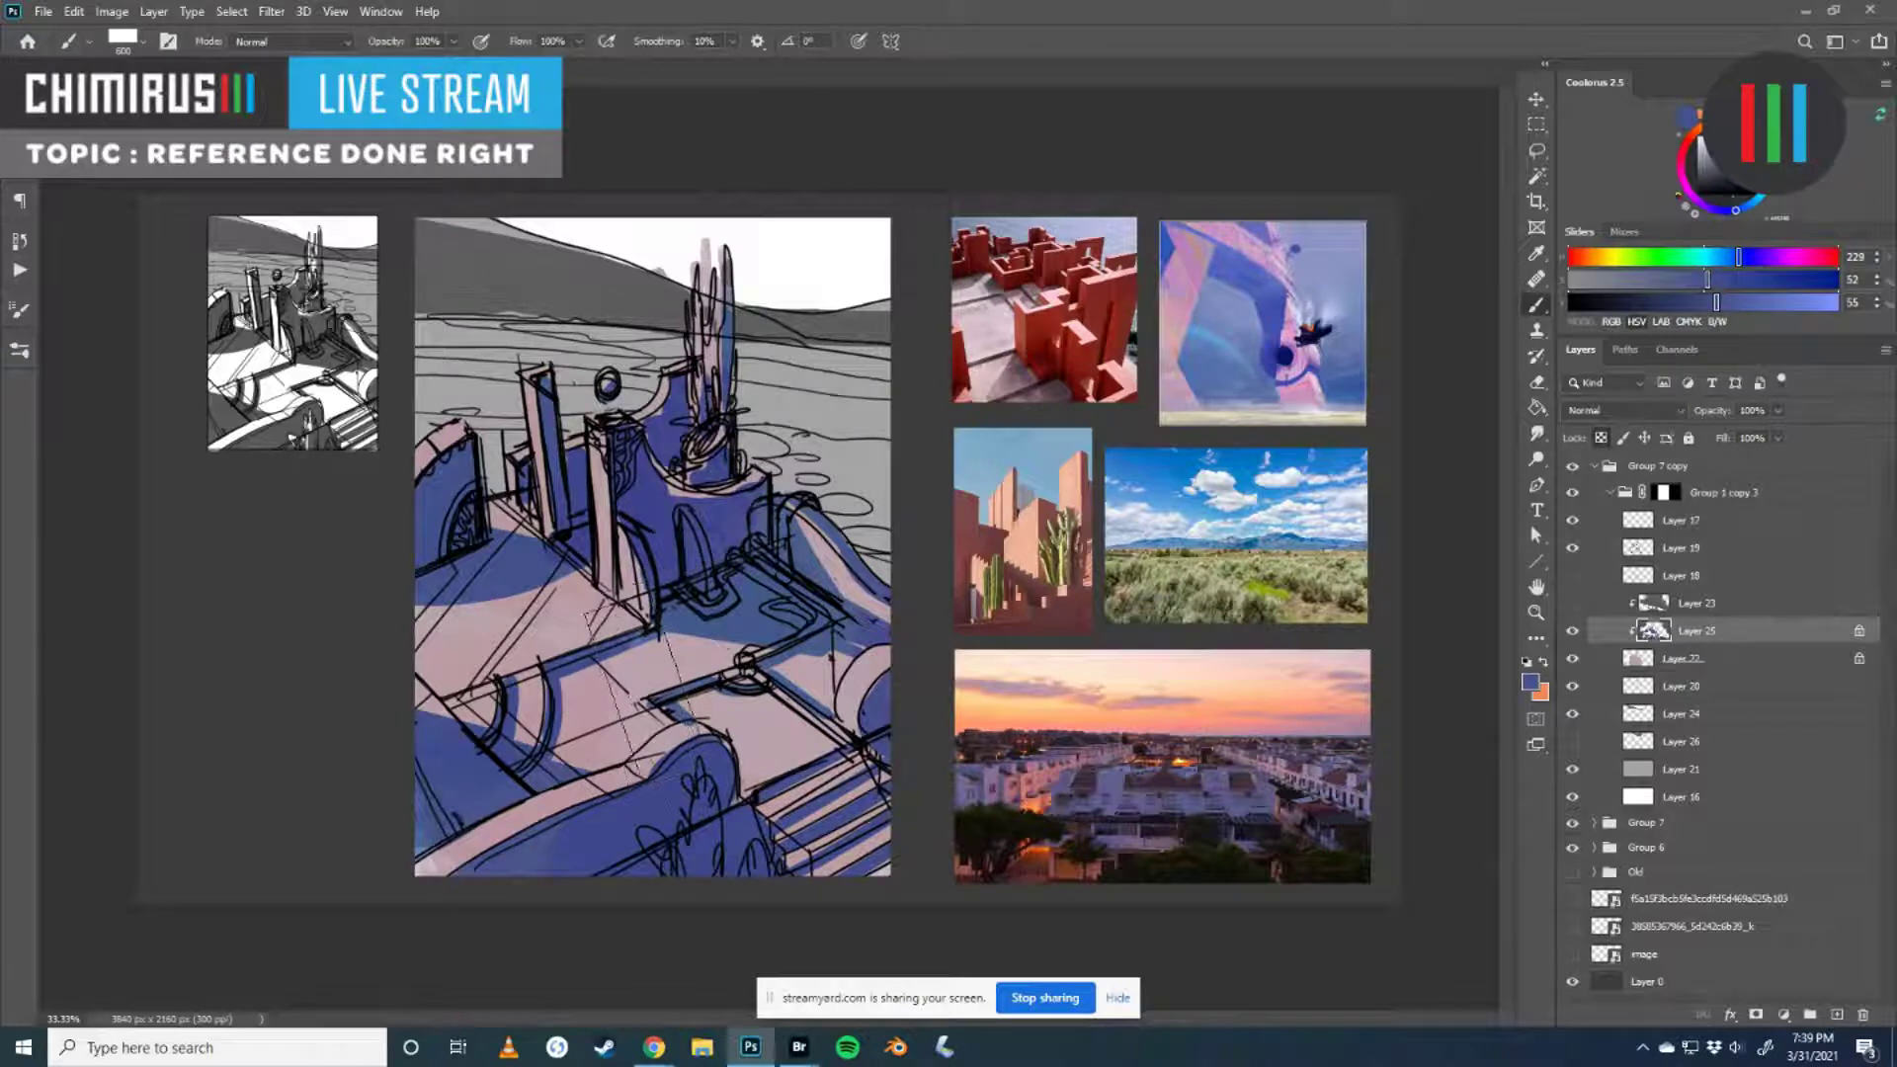
- Select Layer 22, sample the terrace pink and shift it to hue 347, saturation 30 and brightness 79
key(alt+bracketleft)
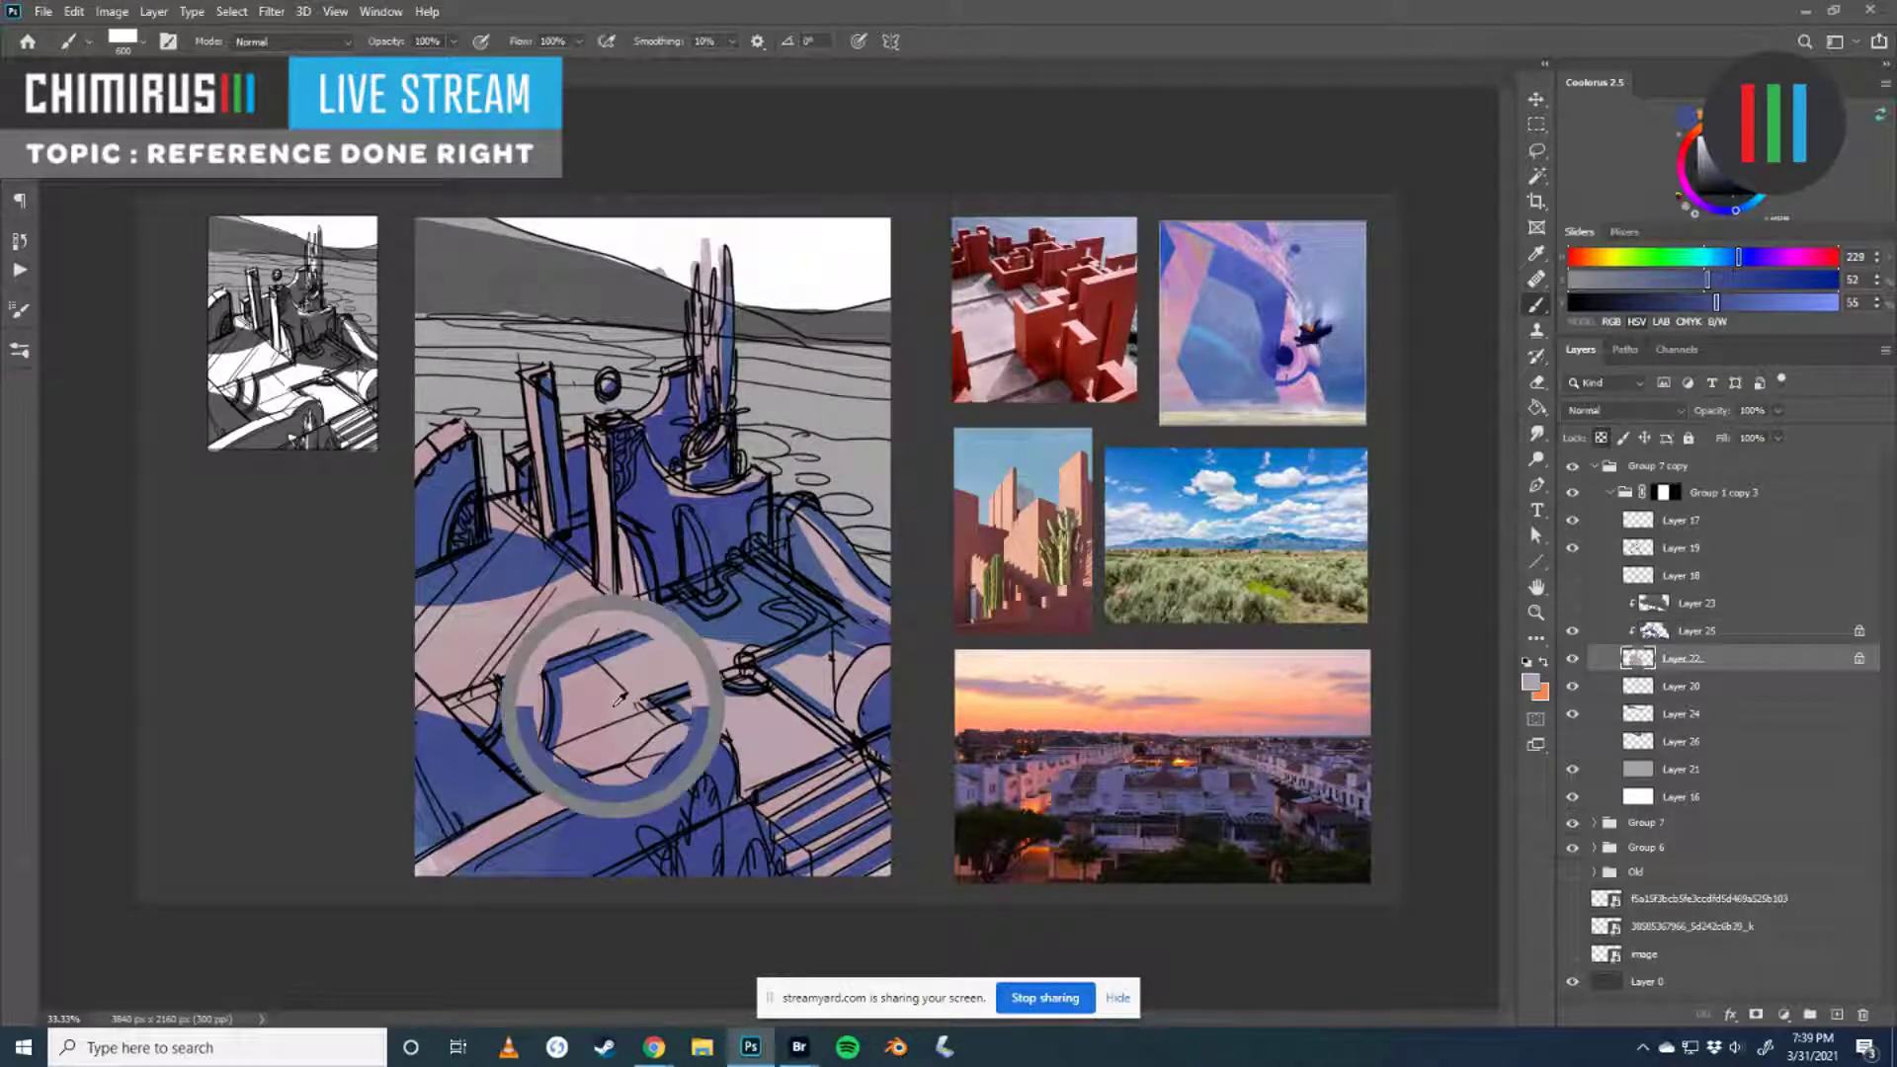
alt+click(612, 699)
click(1827, 257)
click(1648, 281)
click(1781, 302)
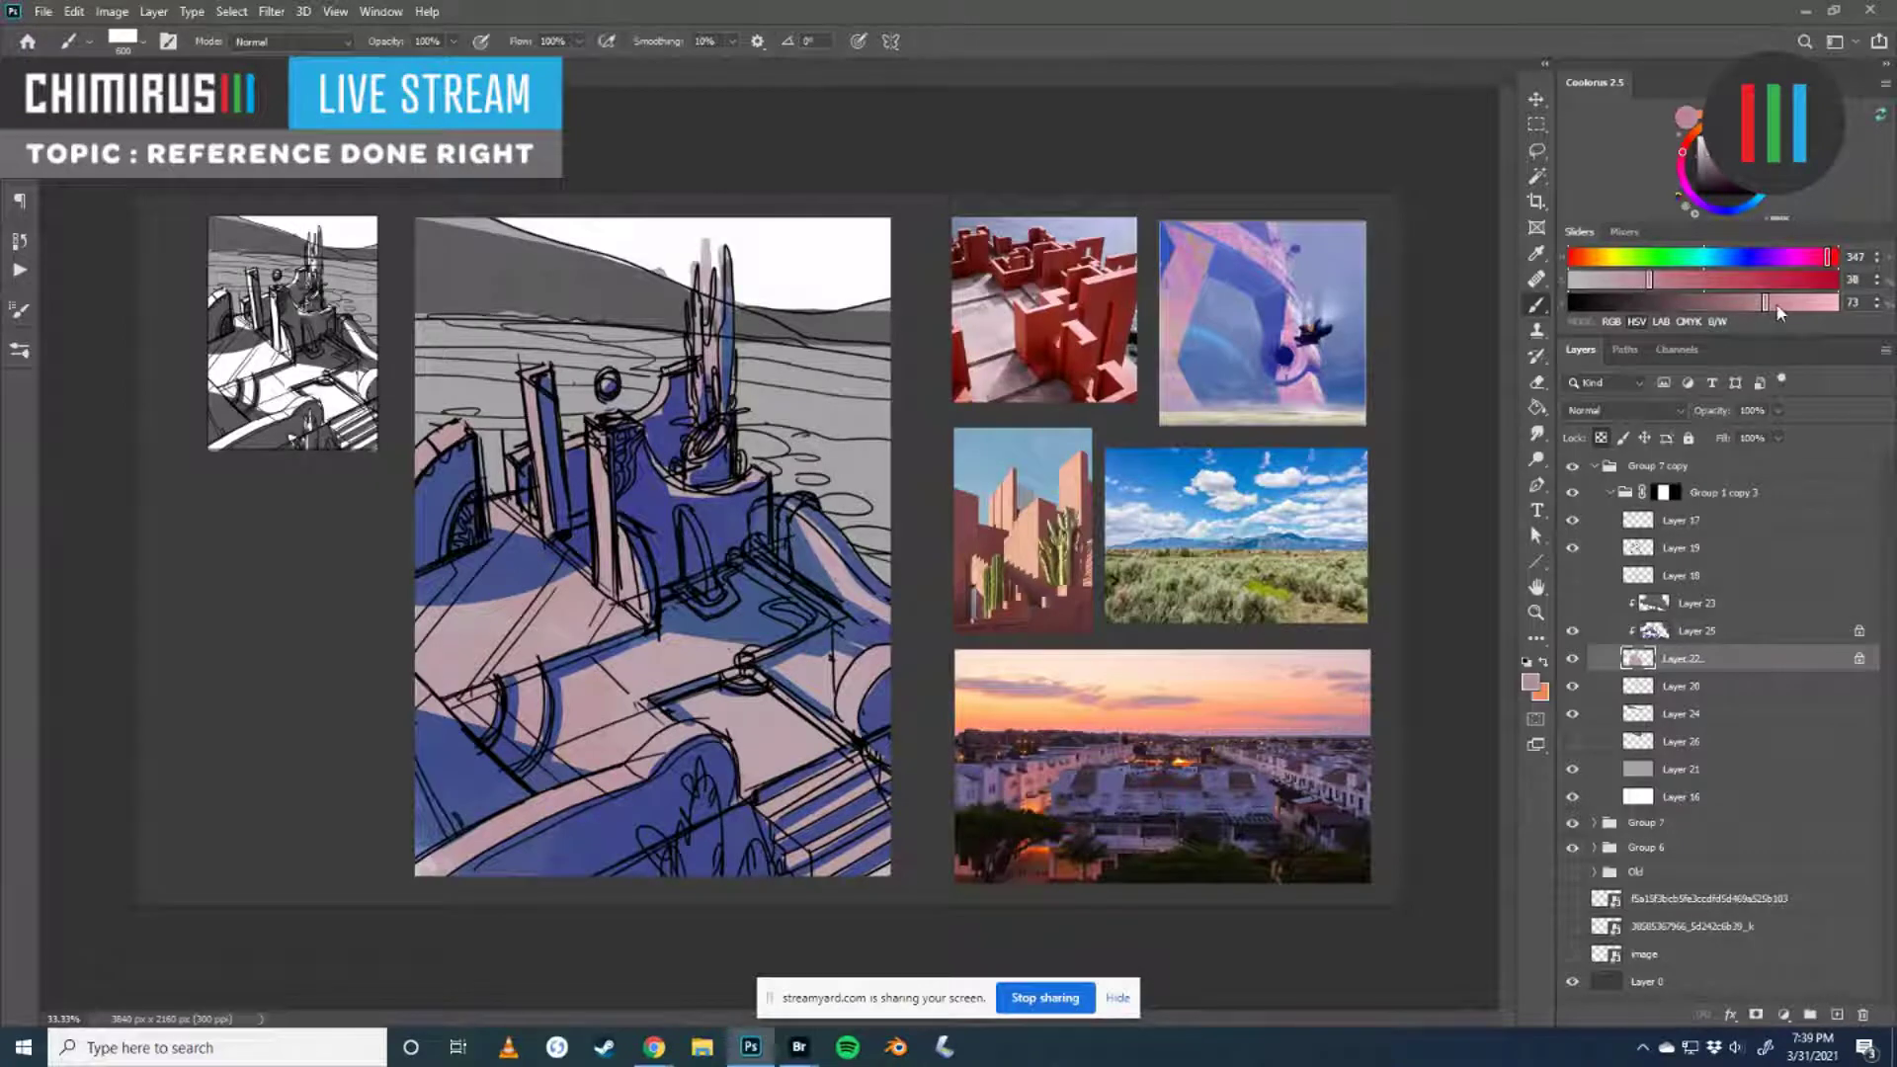
- Paint the warmer, brighter pink over the lit terrace floor, ledges and walls on Layer 22
mouse_move(761, 593)
mouse_down()
mouse_move(766, 691)
mouse_move(695, 866)
mouse_up()
drag(533, 691, 682, 771)
drag(425, 869, 533, 859)
drag(424, 593, 633, 726)
drag(736, 696, 590, 793)
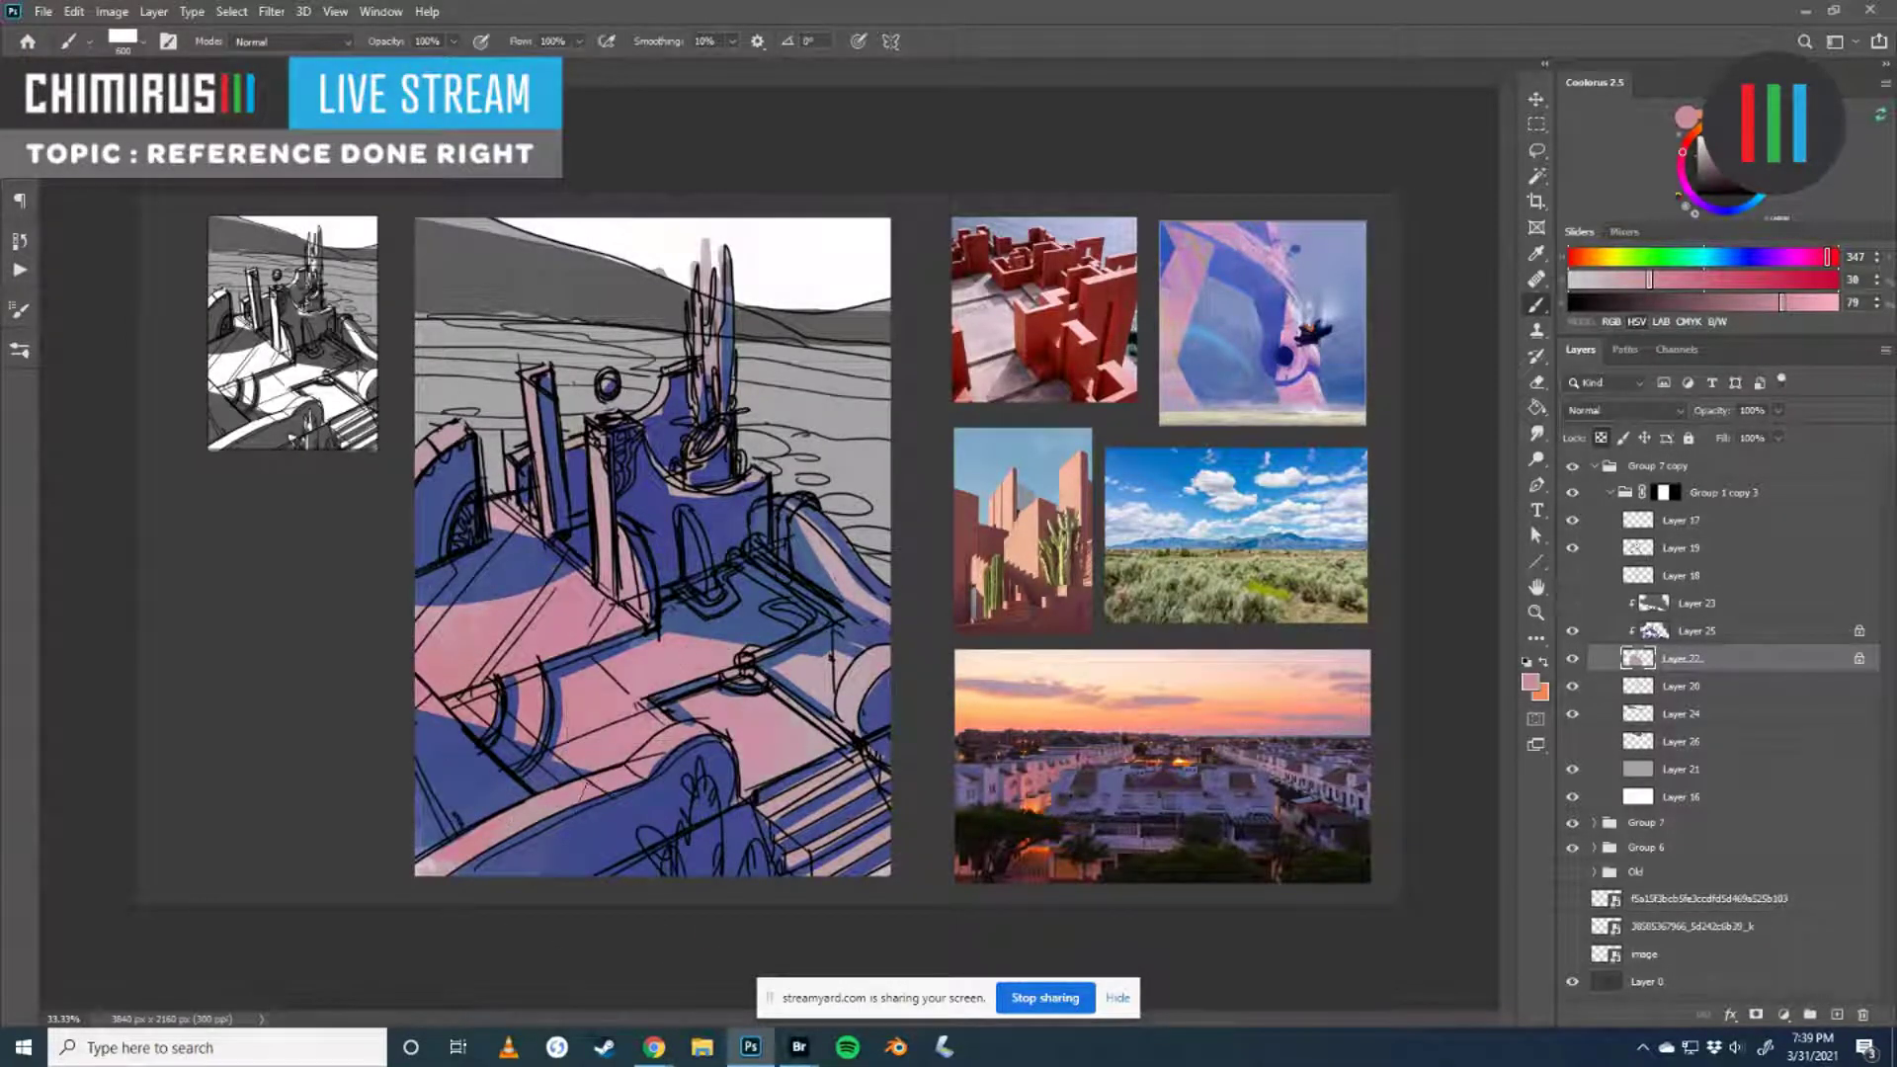
drag(395, 731, 494, 435)
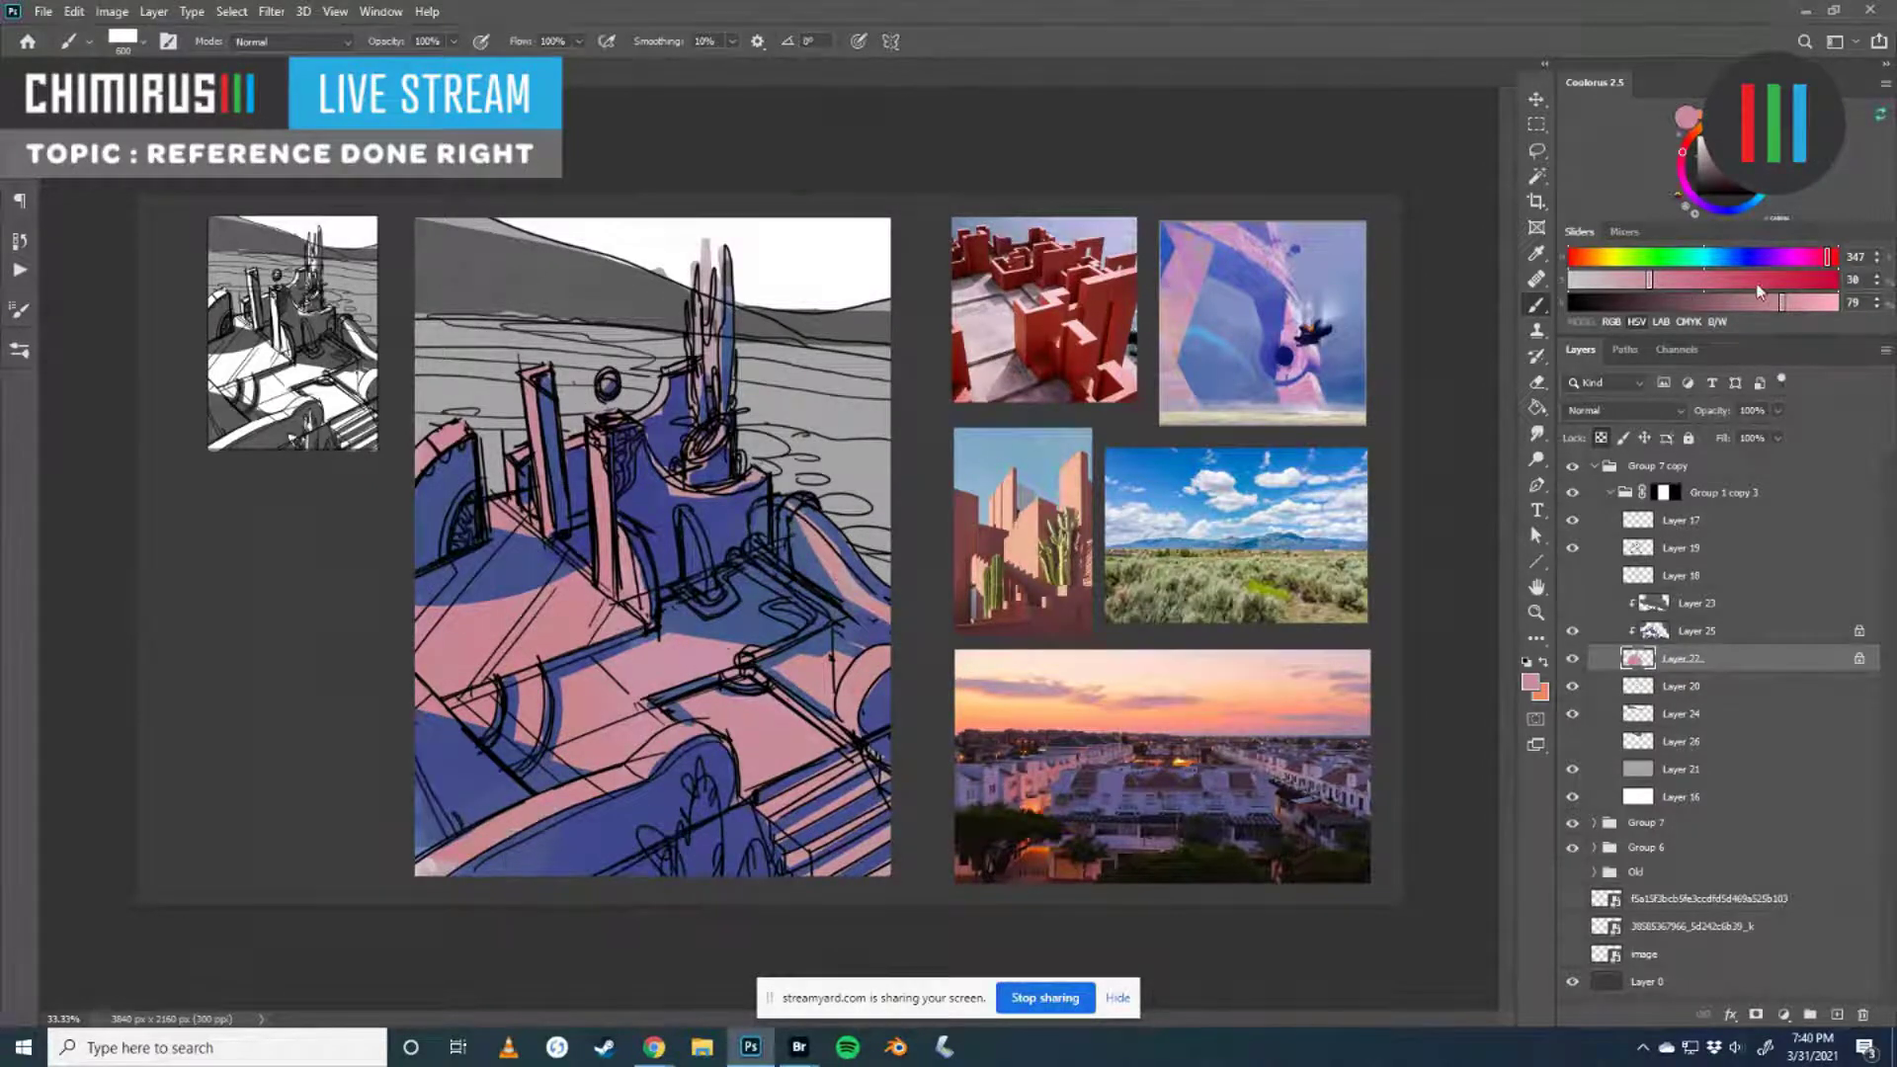
- Try a more orange hue for the pink, and sample buildings in the sunset city photo to study their colours
click(1578, 260)
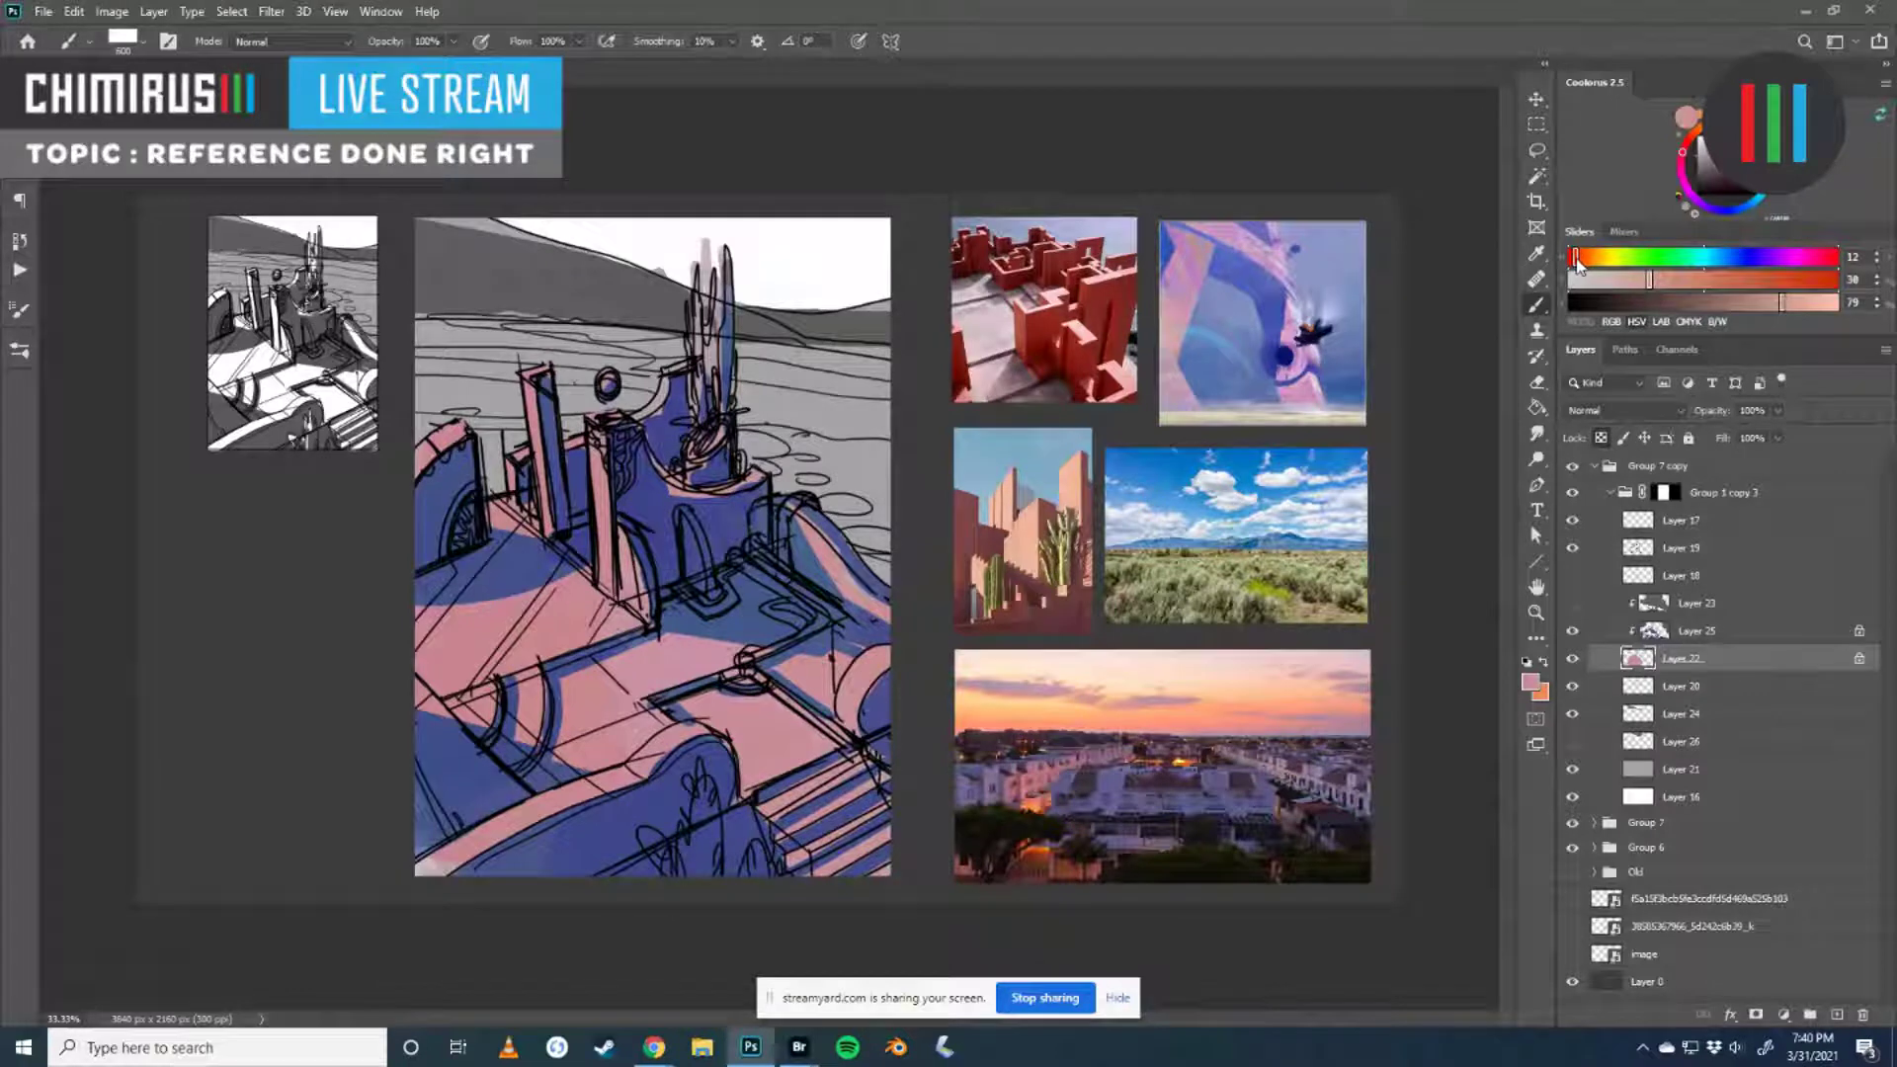
click(1830, 258)
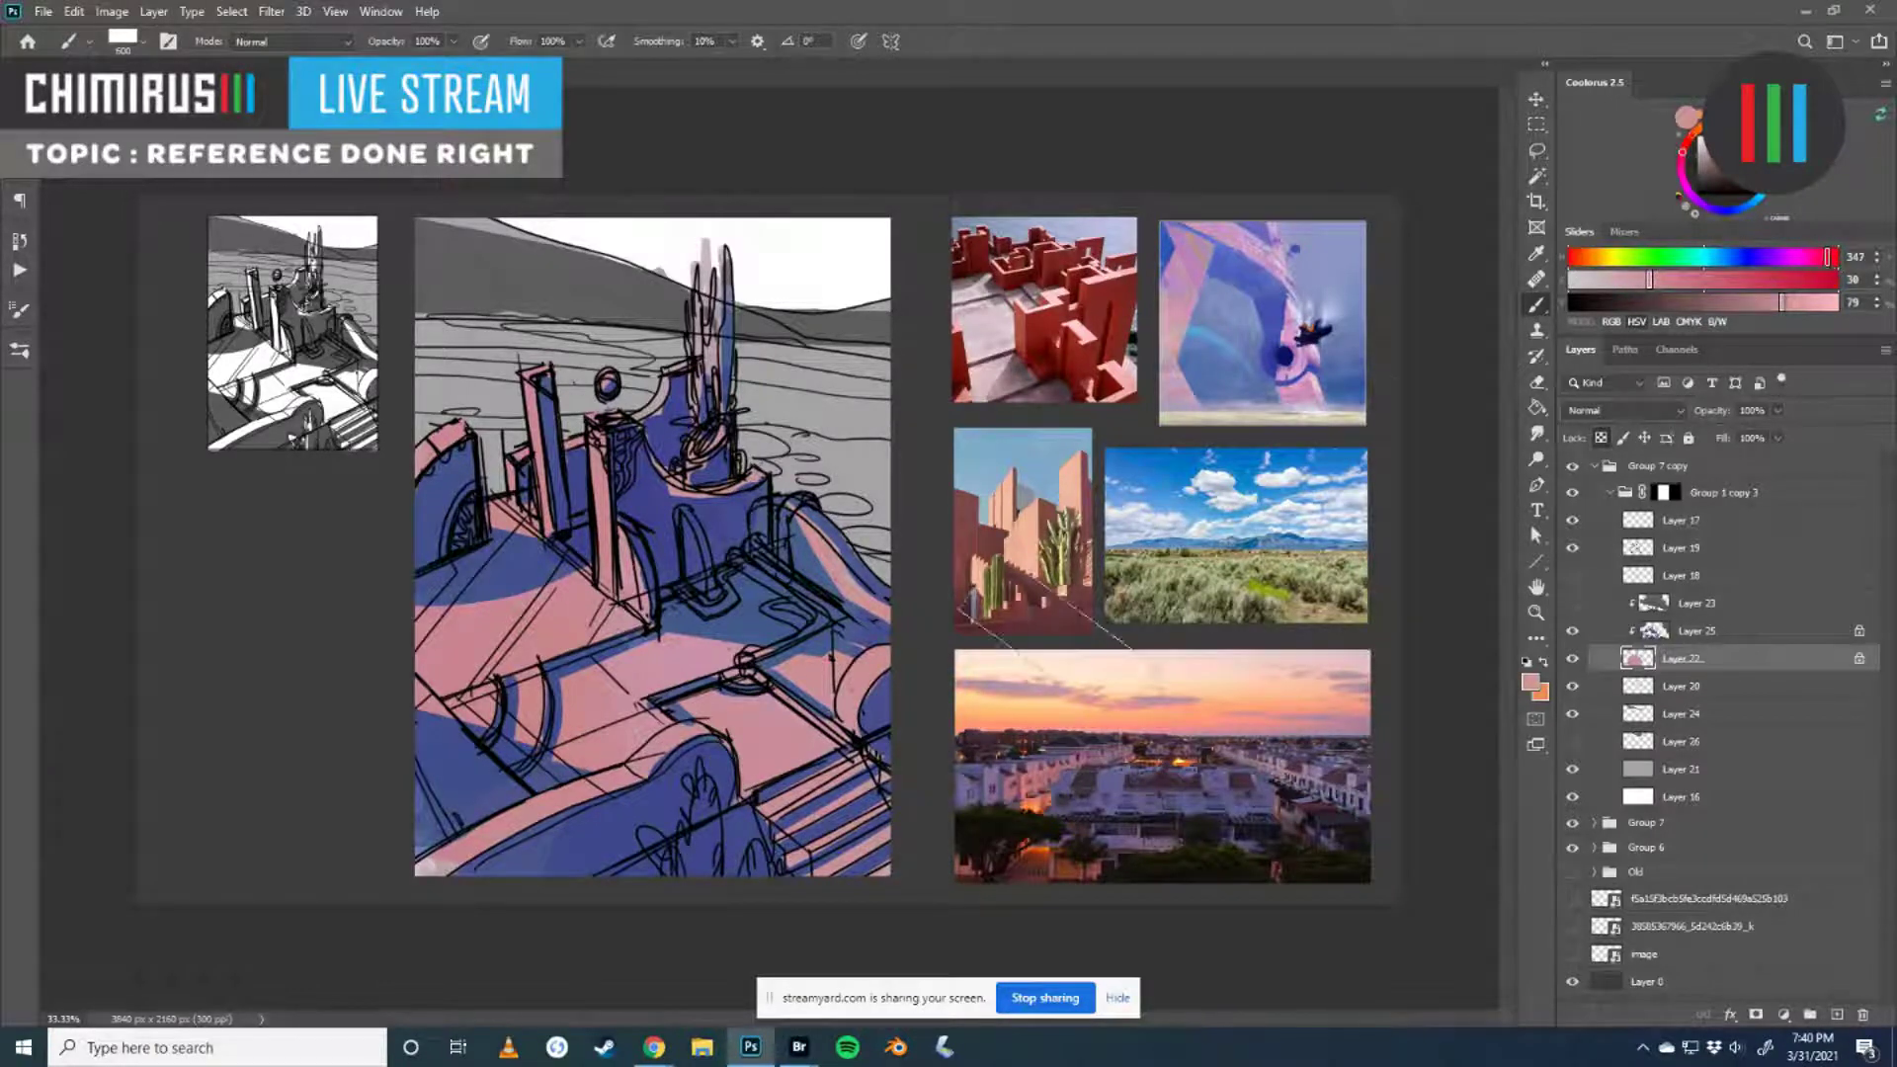
alt+click(1121, 778)
alt+click(1034, 777)
mouse_move(1033, 776)
mouse_down()
mouse_move(1067, 781)
mouse_move(996, 774)
mouse_up()
click(1831, 259)
click(1825, 259)
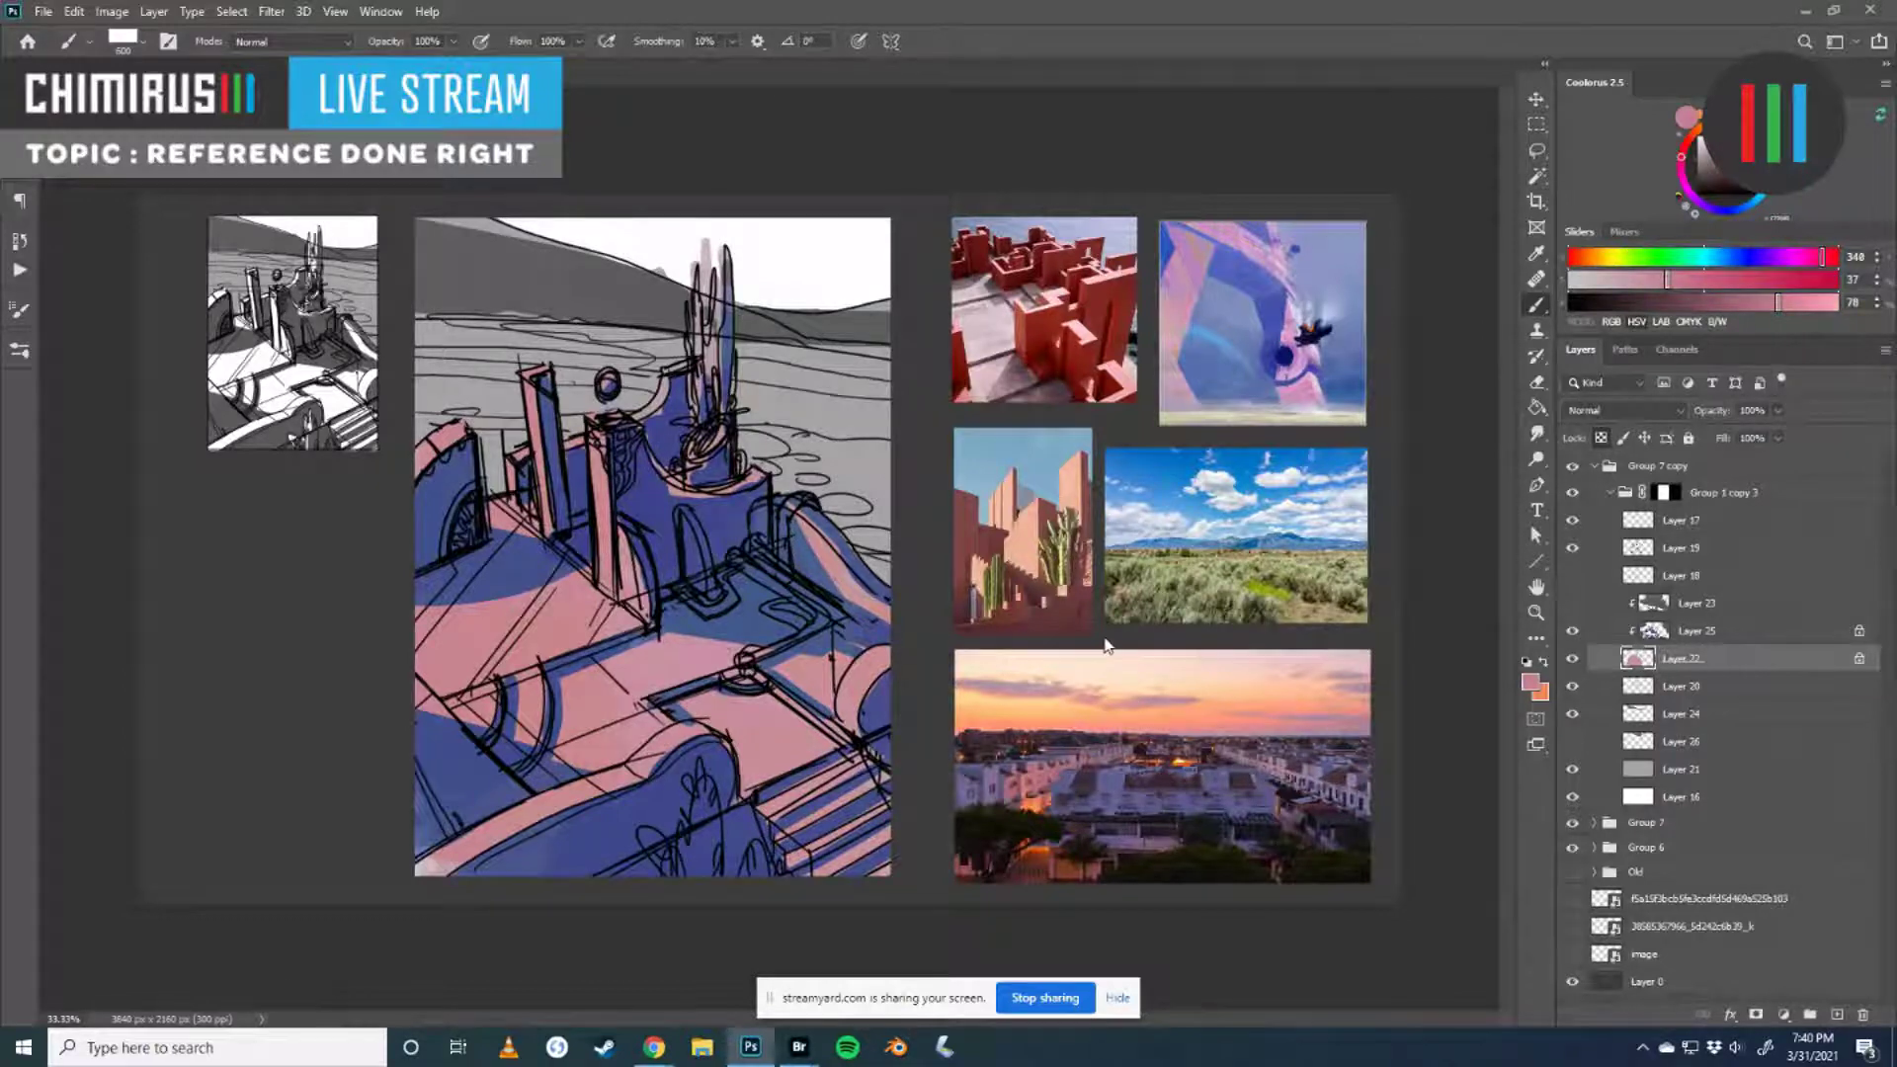
- Sample the terrace pink, shift it to hue 326, saturation 36 and brightness 75, and paint the terrace floor beside the lower steps
alt+click(791, 743)
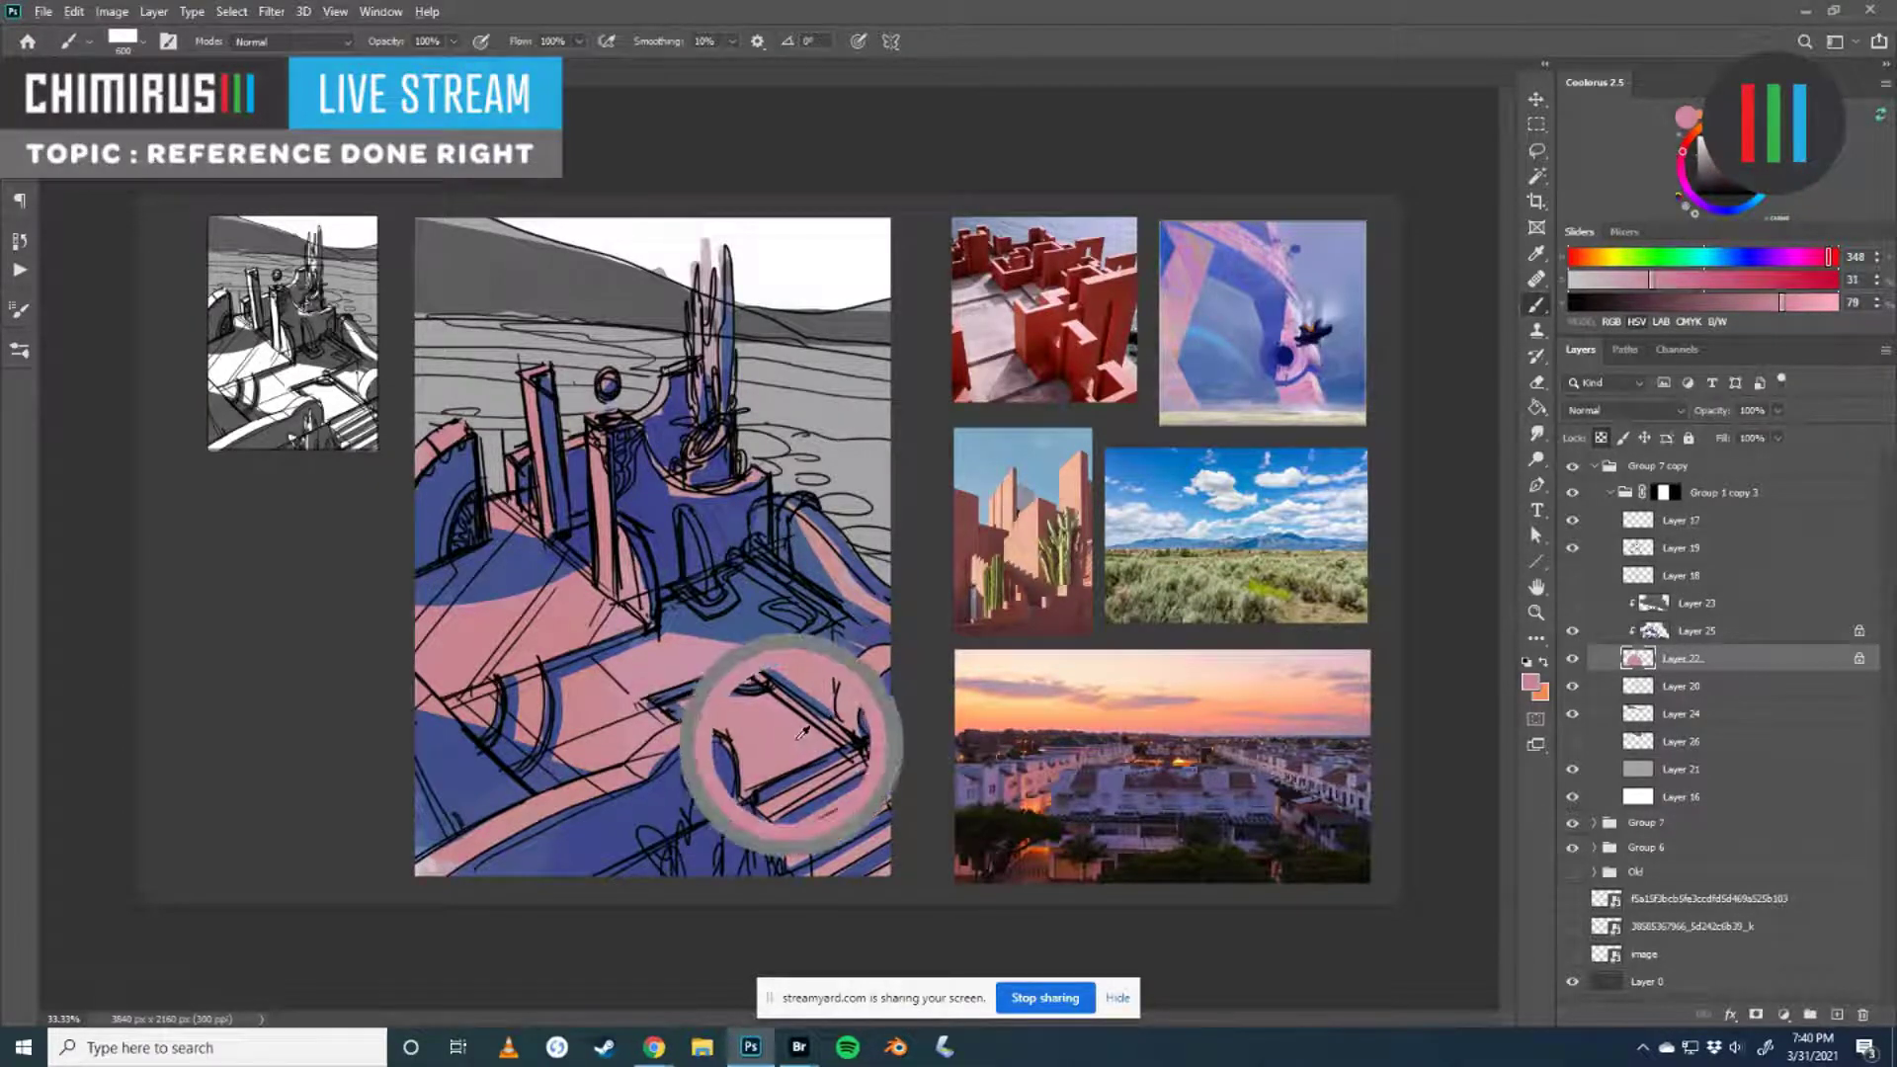
drag(1820, 261, 1811, 261)
mouse_move(1661, 283)
mouse_down()
mouse_move(1683, 282)
mouse_move(1664, 283)
mouse_up()
click(1770, 303)
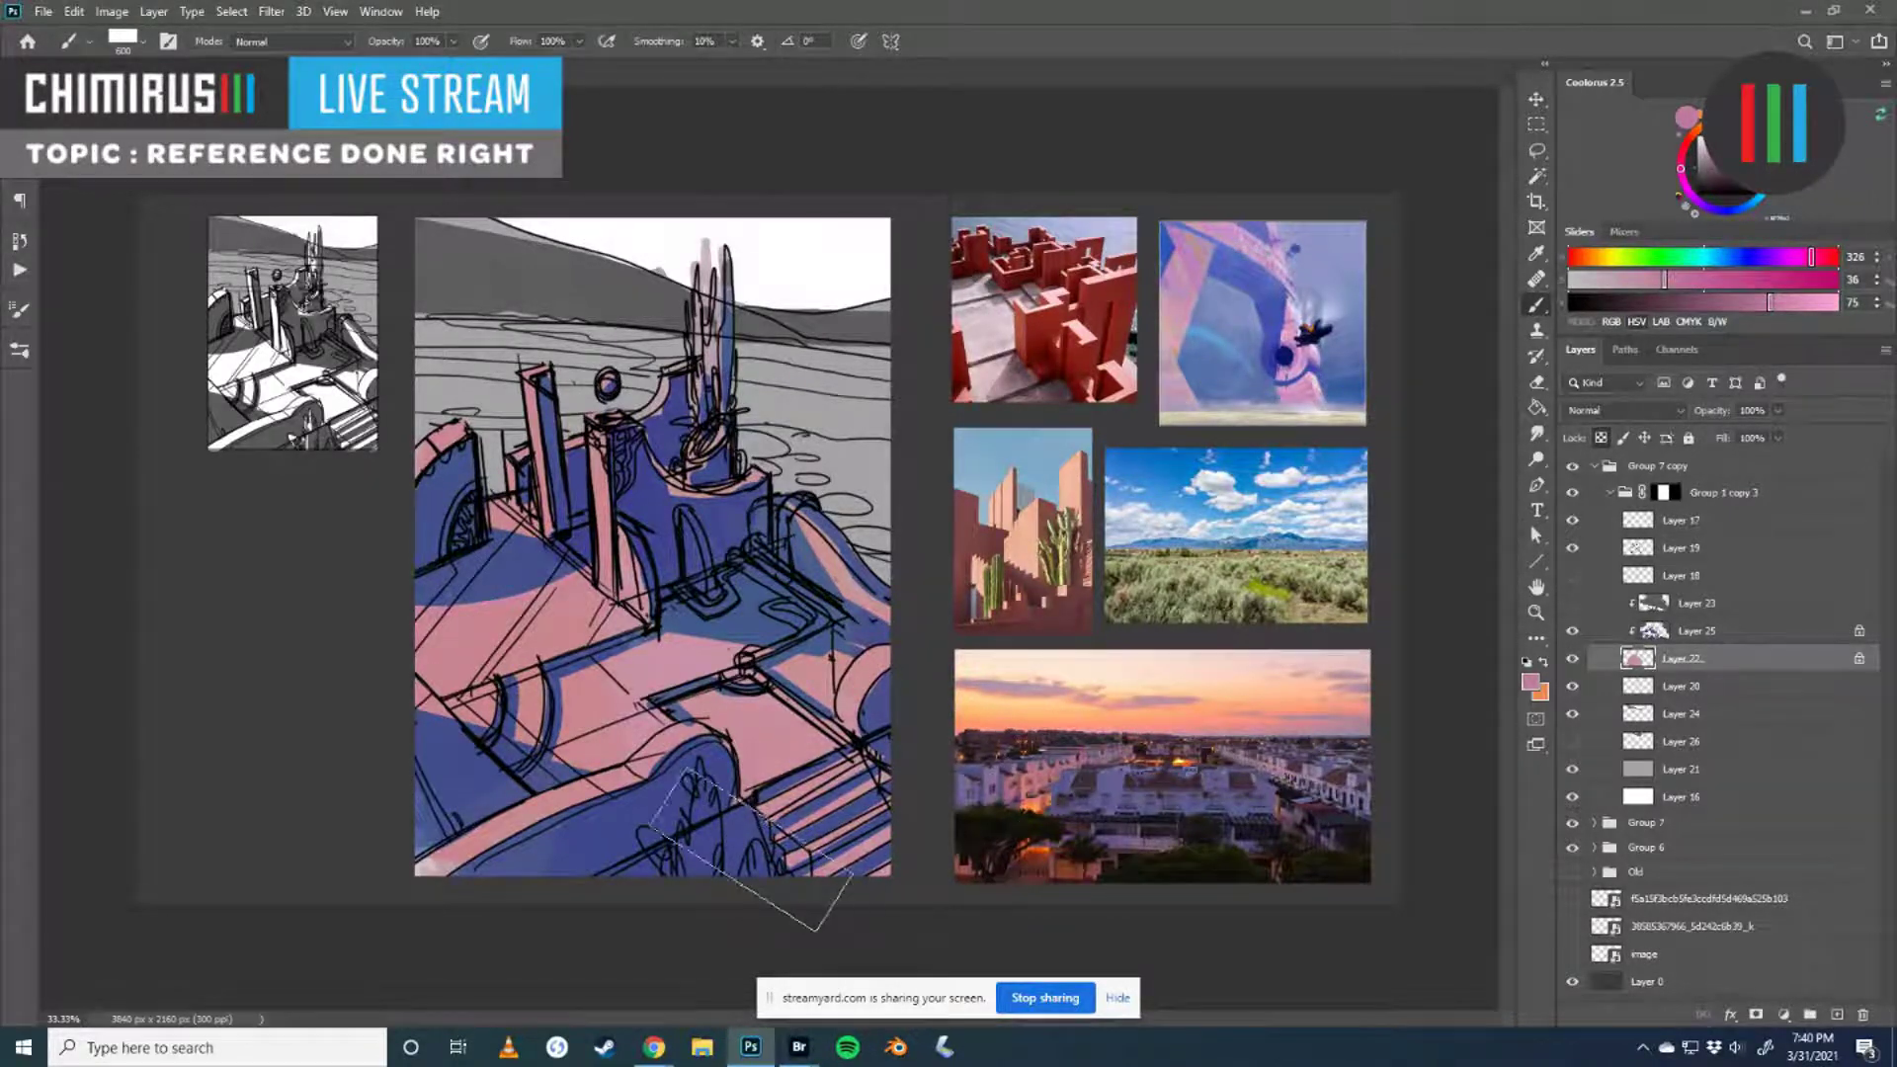
drag(746, 711, 860, 796)
mouse_move(697, 691)
mouse_down()
mouse_move(790, 761)
mouse_move(731, 692)
mouse_move(821, 682)
mouse_up()
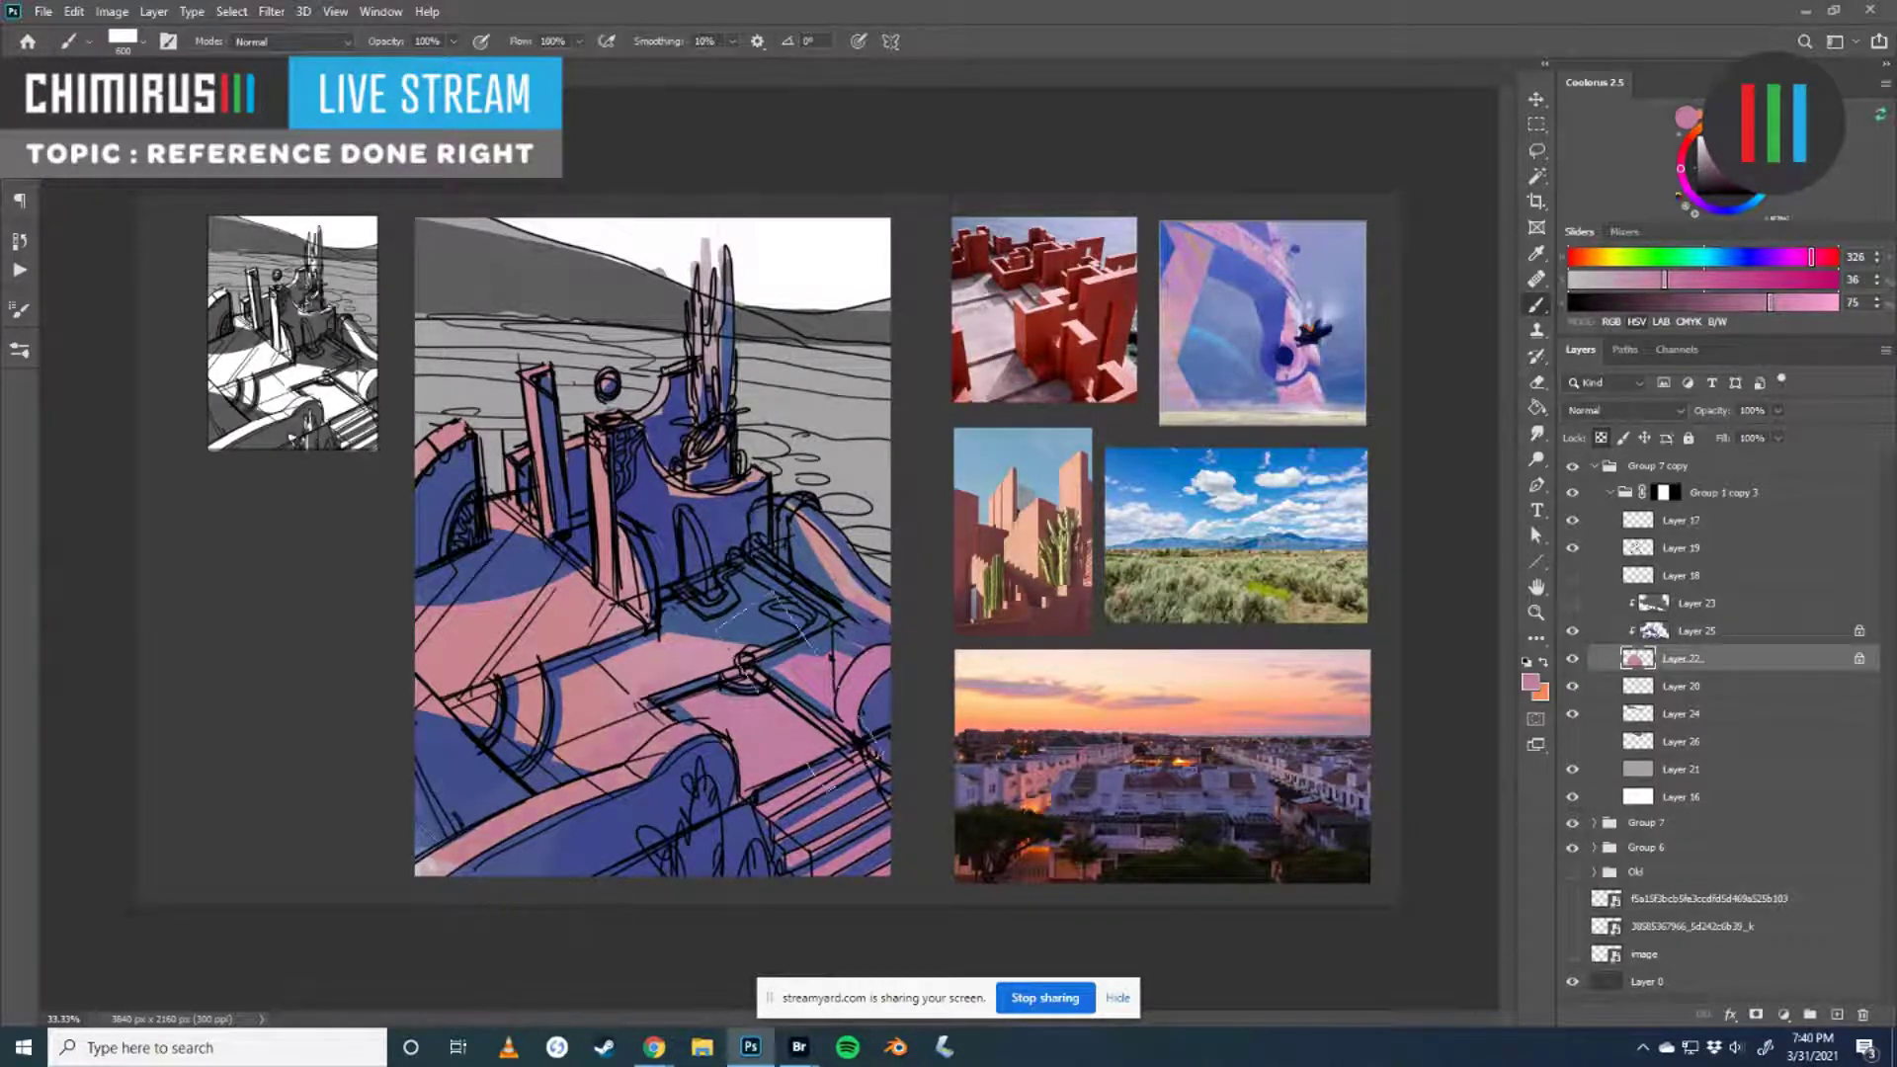
- Paint a peach with hue 14, saturation 34 and brightness 85 over the upper-left terrace, and blend sampled pink into the middle
alt+click(555, 642)
drag(1783, 301, 1797, 305)
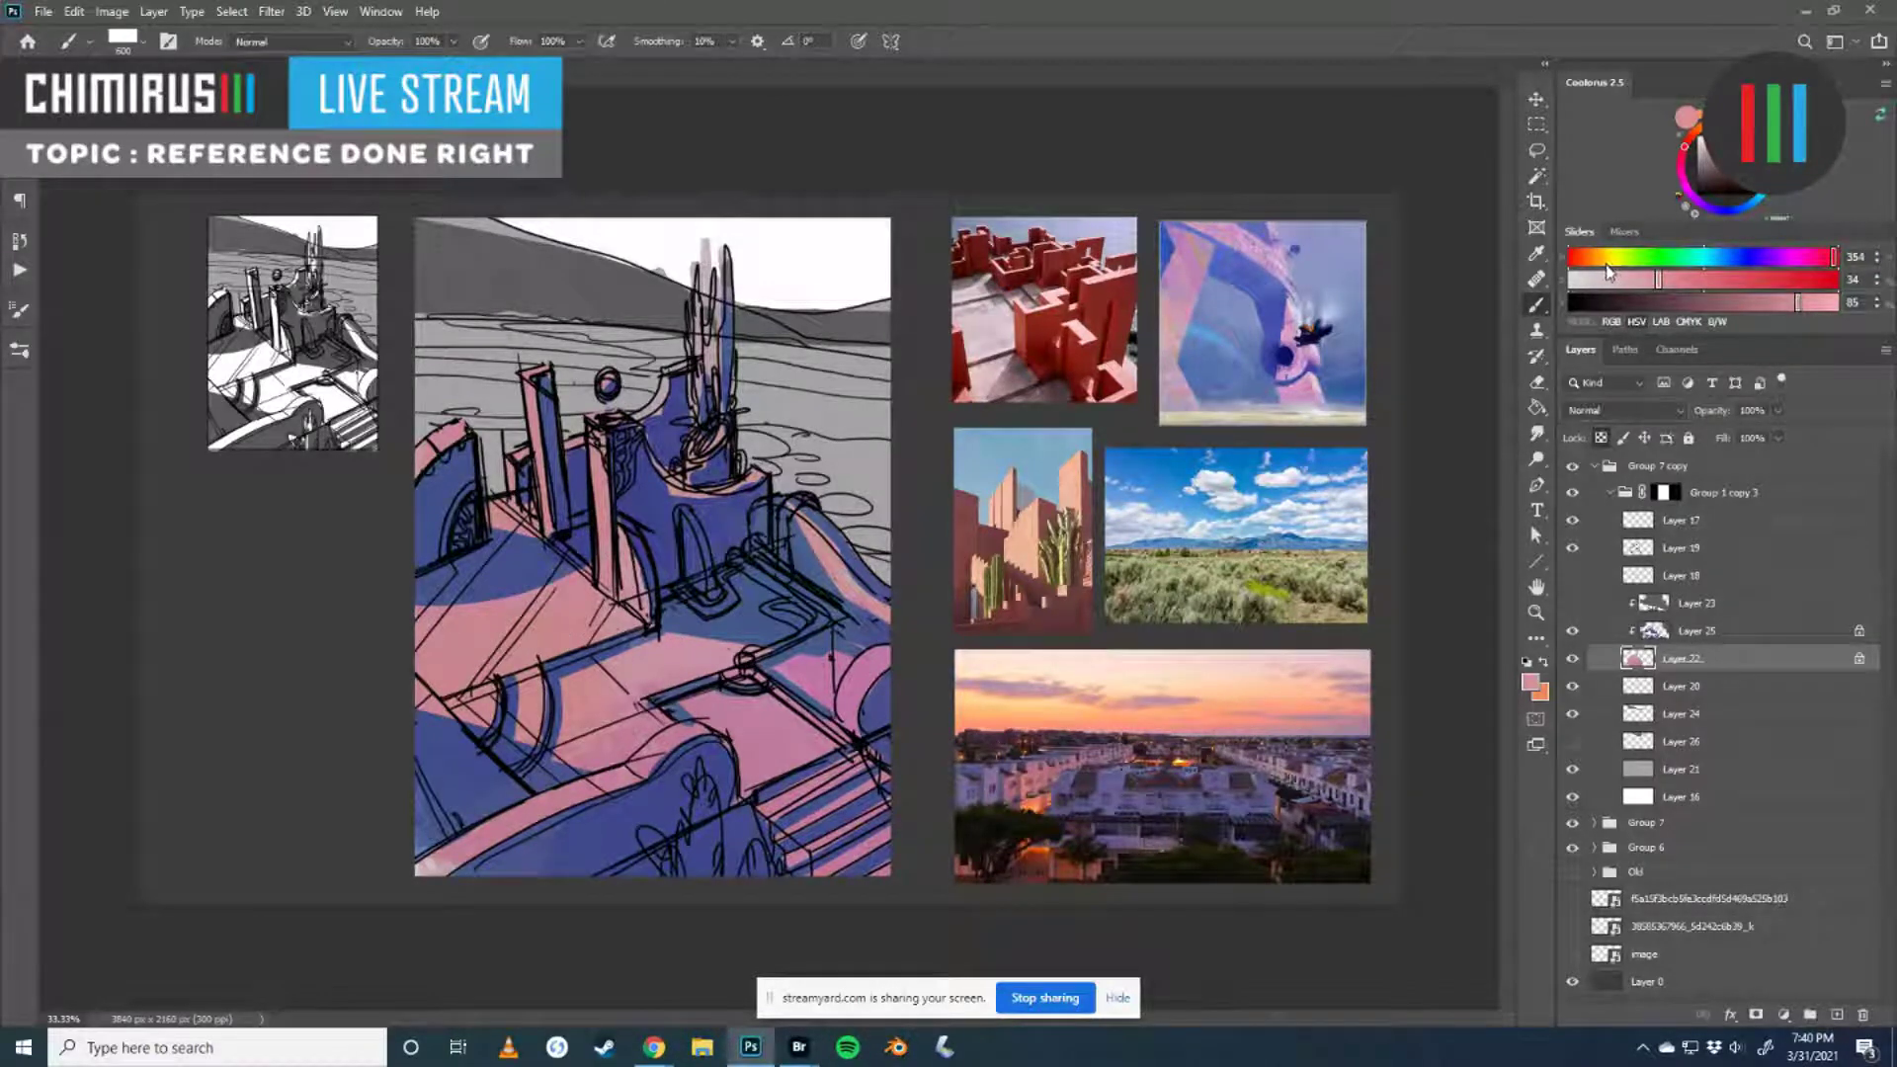
click(1578, 261)
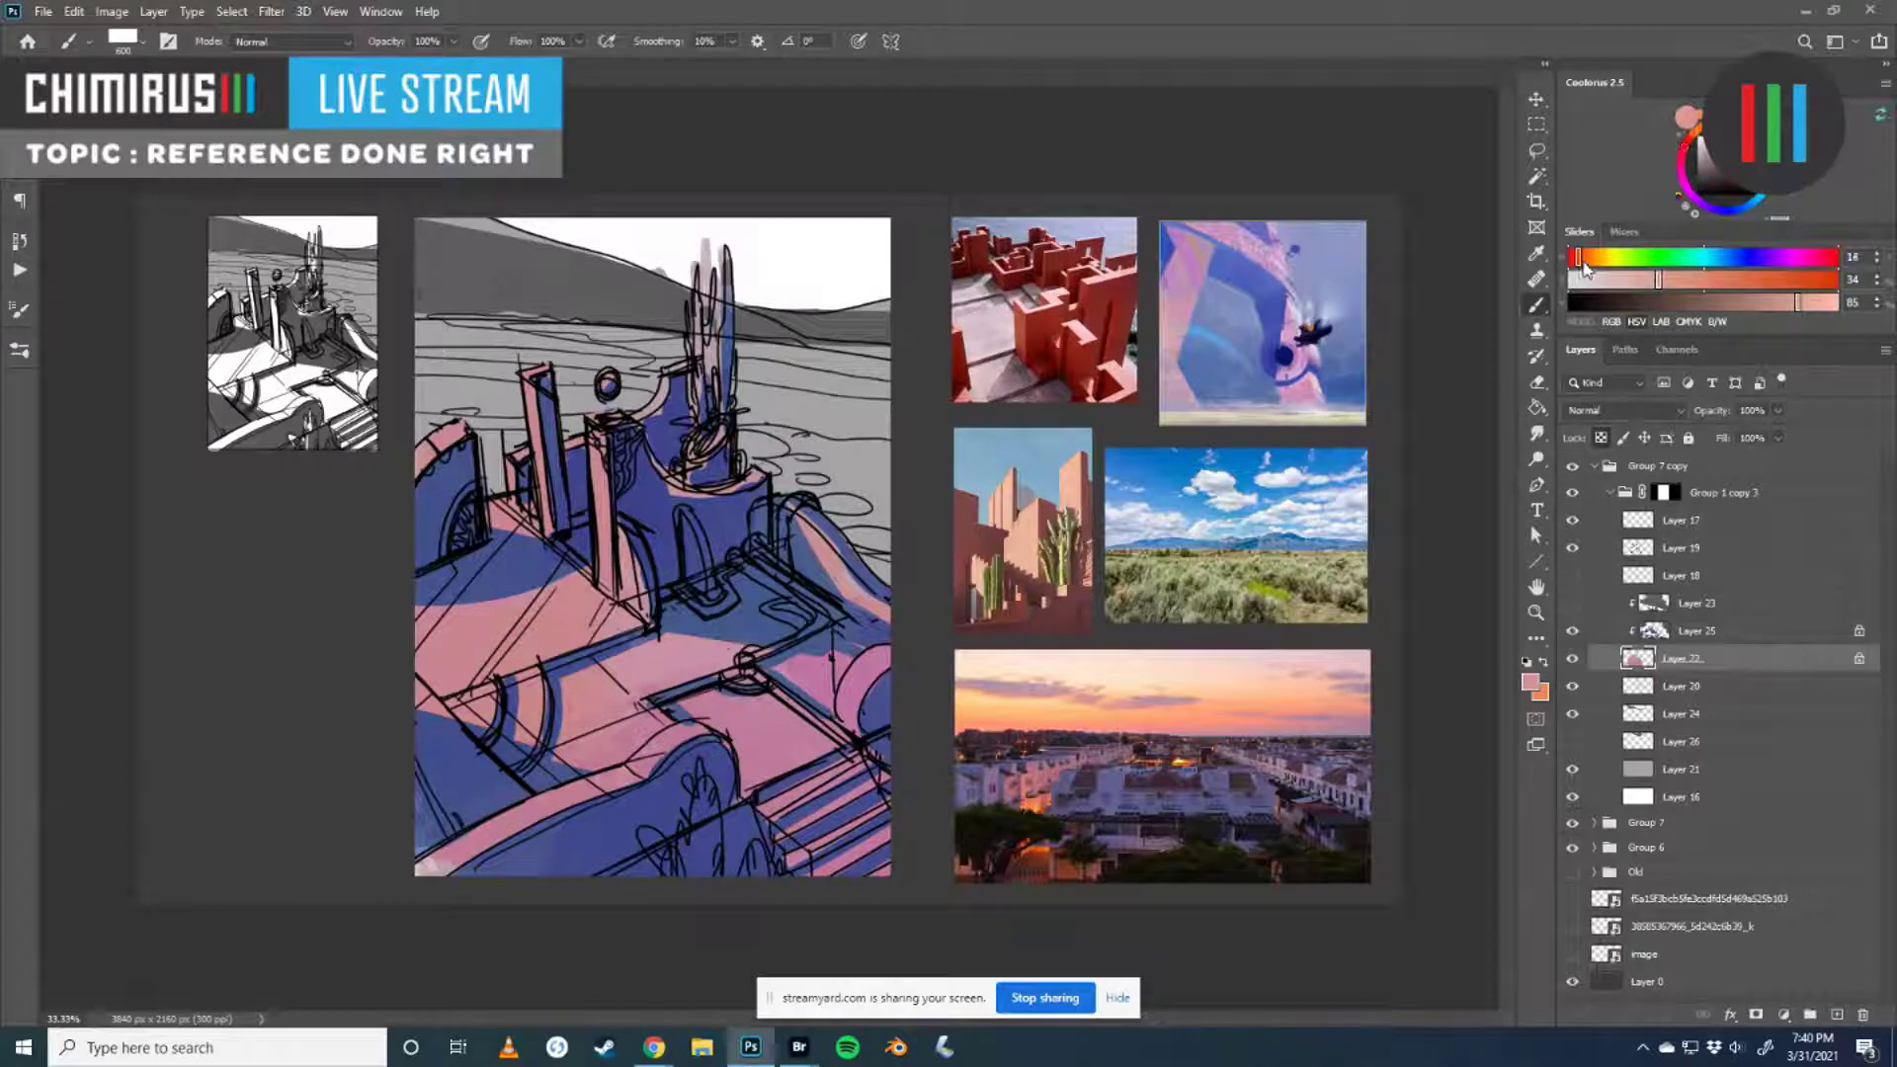
mouse_move(373, 706)
mouse_down()
mouse_move(573, 548)
mouse_move(375, 781)
mouse_move(682, 528)
mouse_move(432, 877)
mouse_move(751, 509)
mouse_move(633, 593)
mouse_up()
alt+click(593, 706)
mouse_move(593, 692)
mouse_down()
mouse_move(474, 790)
mouse_move(711, 623)
mouse_up()
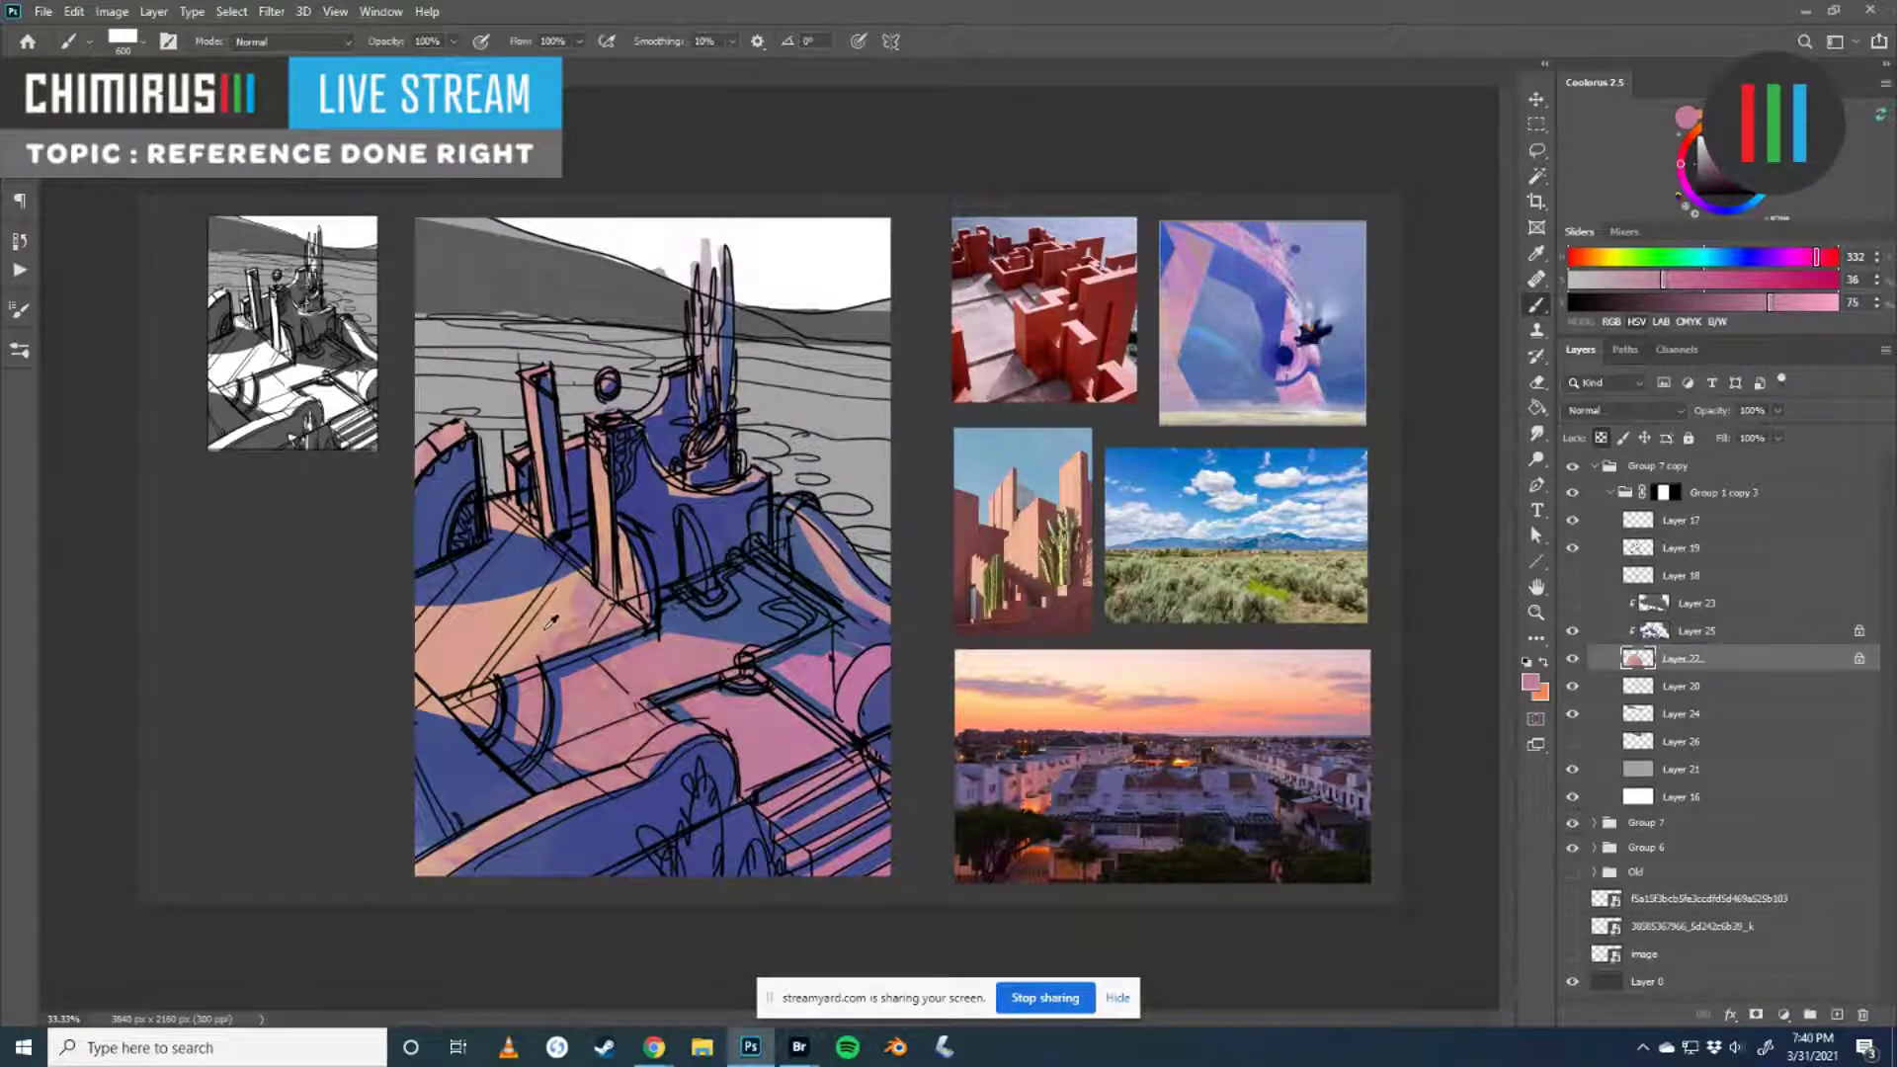
- Spread a peach with hue 20, saturation 38 and brightness 85 over the middle terrace, undoing the stroke that extends across the pink side
alt+click(583, 583)
alt+click(555, 614)
mouse_move(494, 632)
mouse_down()
mouse_move(563, 731)
mouse_move(504, 706)
mouse_move(543, 731)
mouse_up()
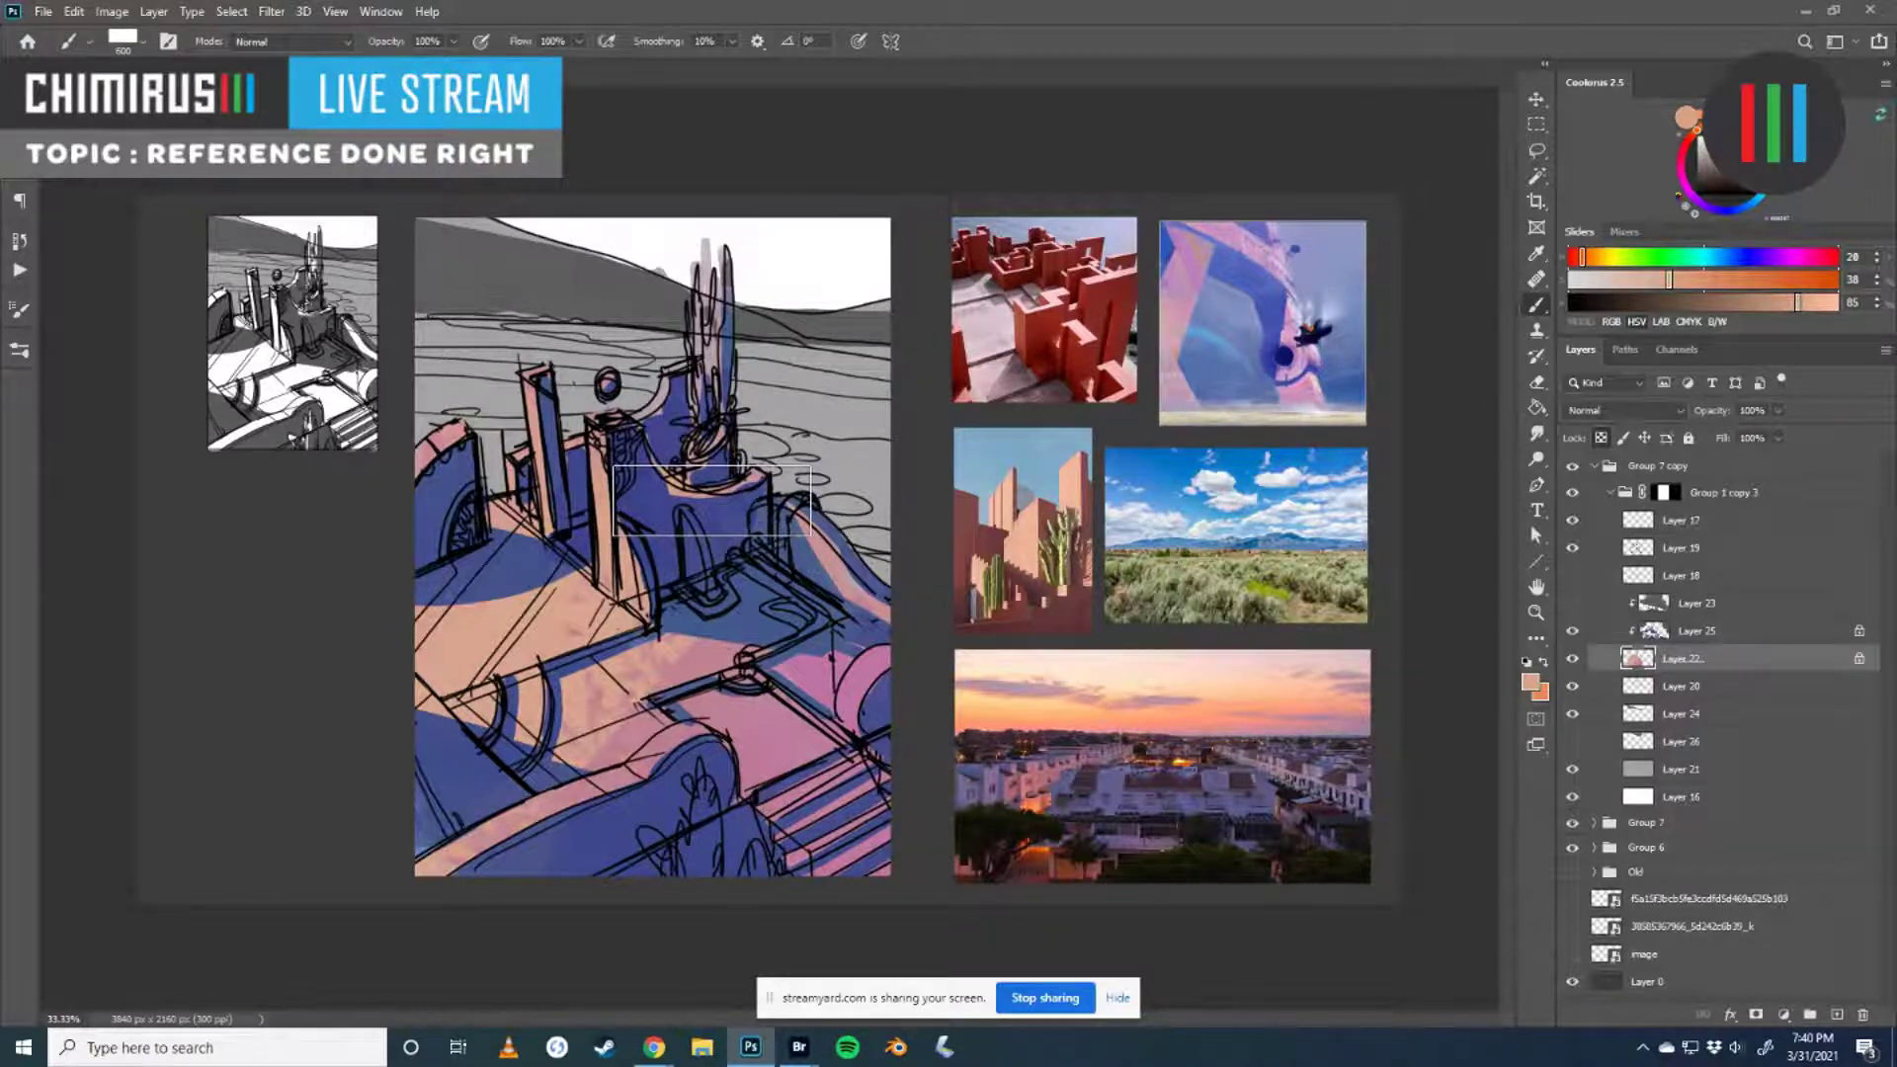
mouse_move(553, 781)
mouse_down()
mouse_move(692, 751)
mouse_move(756, 588)
mouse_up()
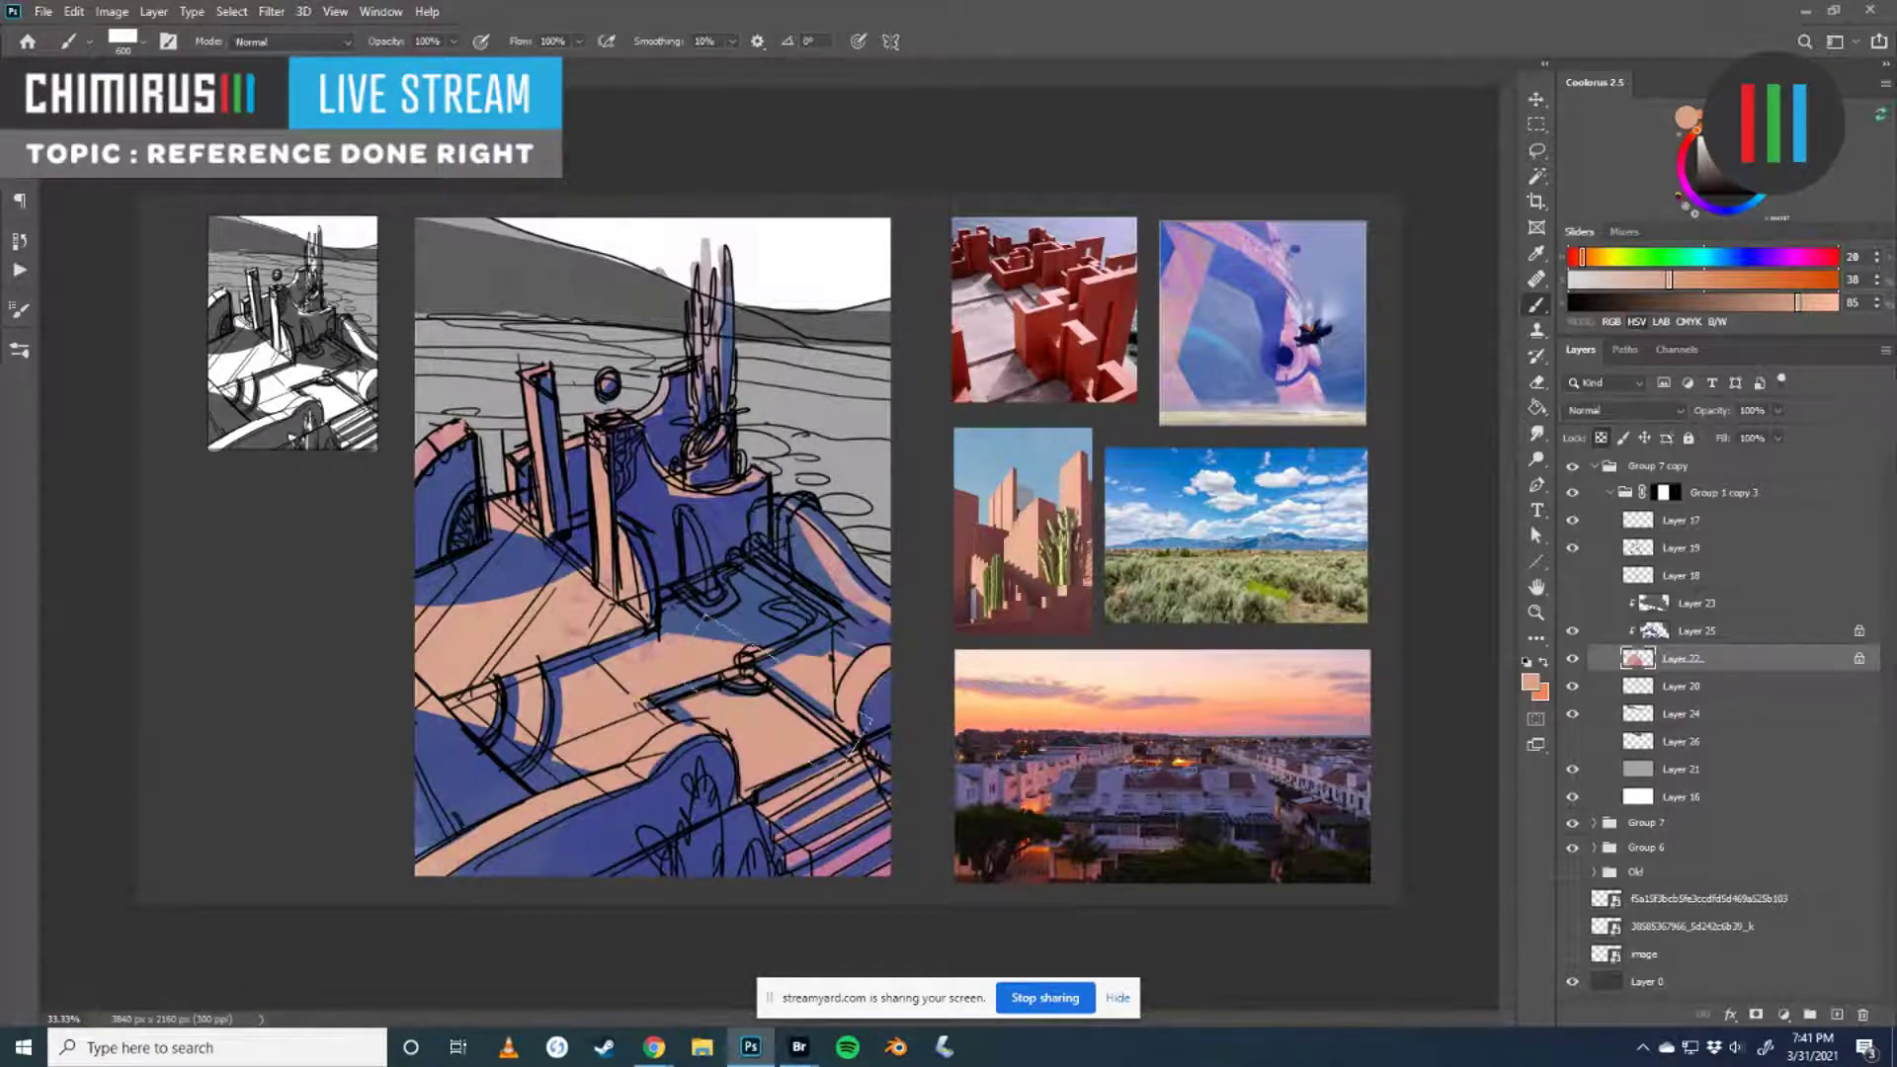
key(ctrl+z)
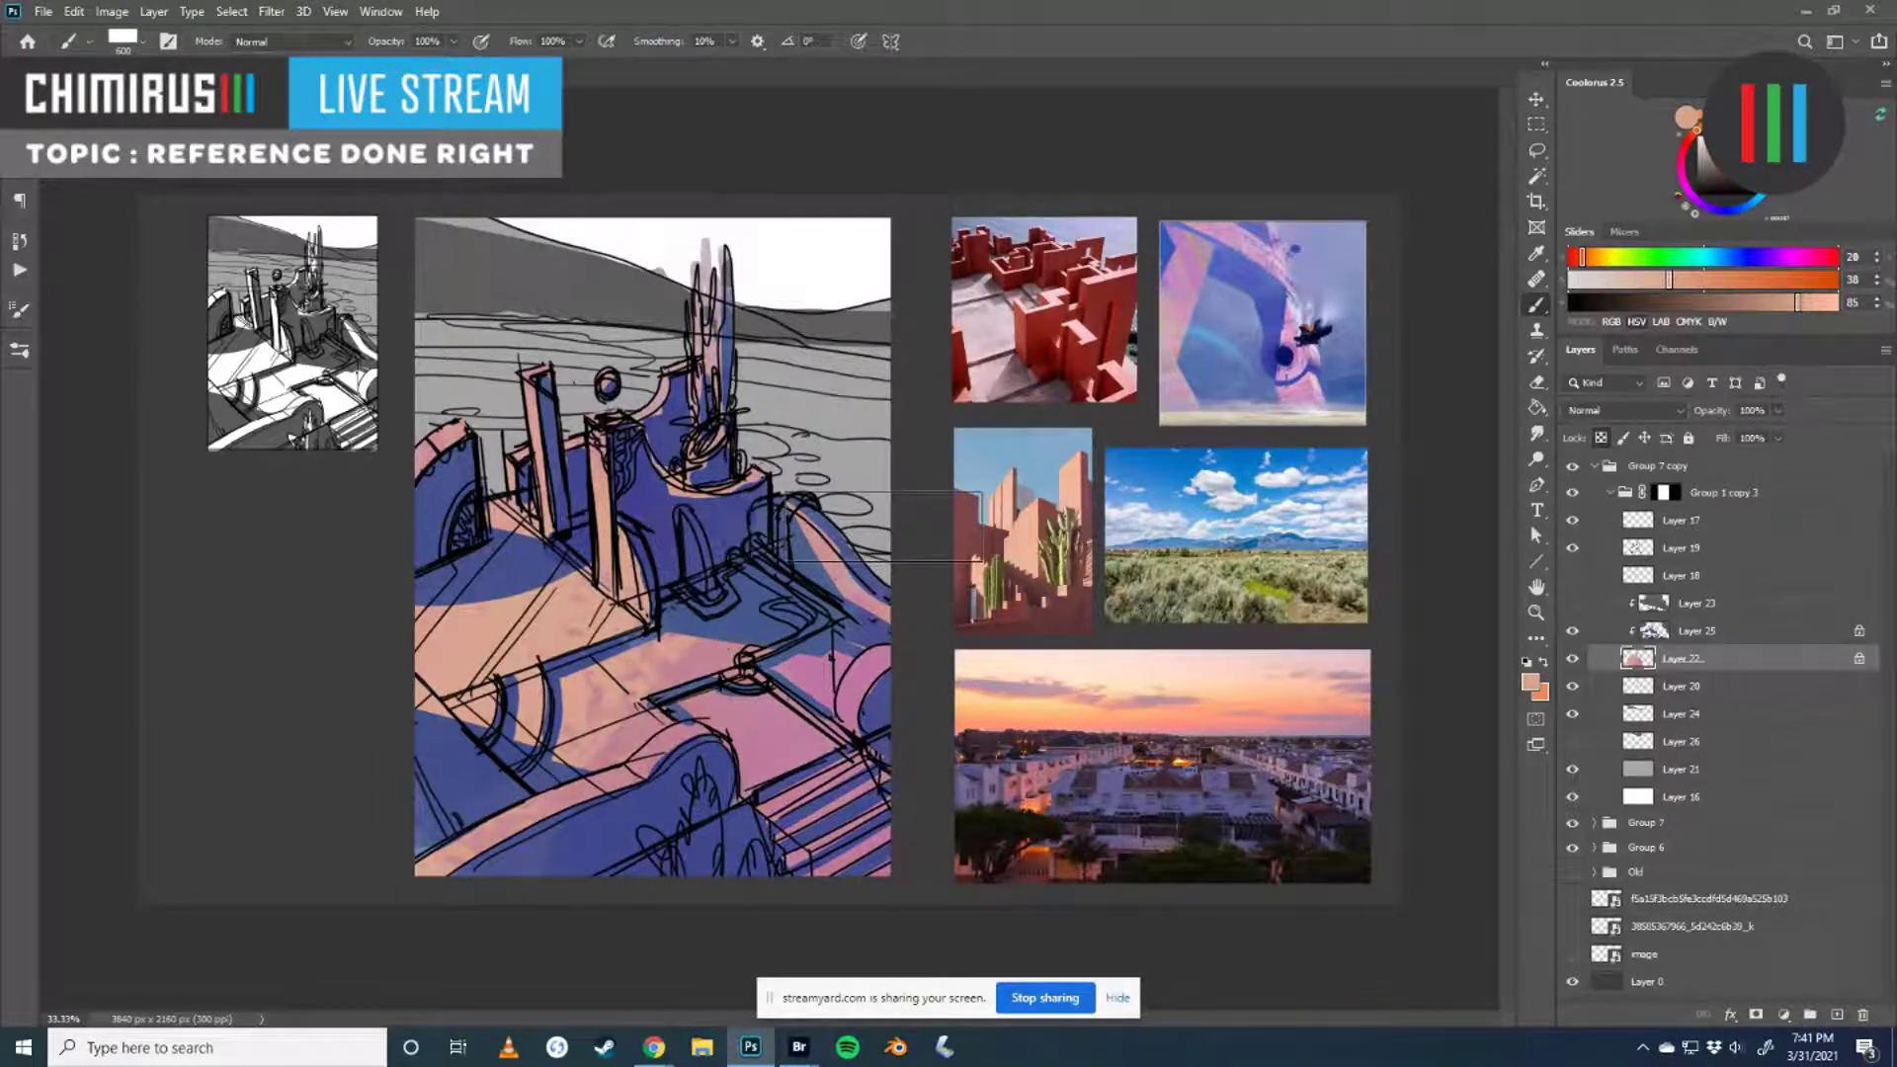
- Blend the terrace's pink-to-peach transition by painting sampled pink and sampled peach over the middle floor
alt+click(778, 714)
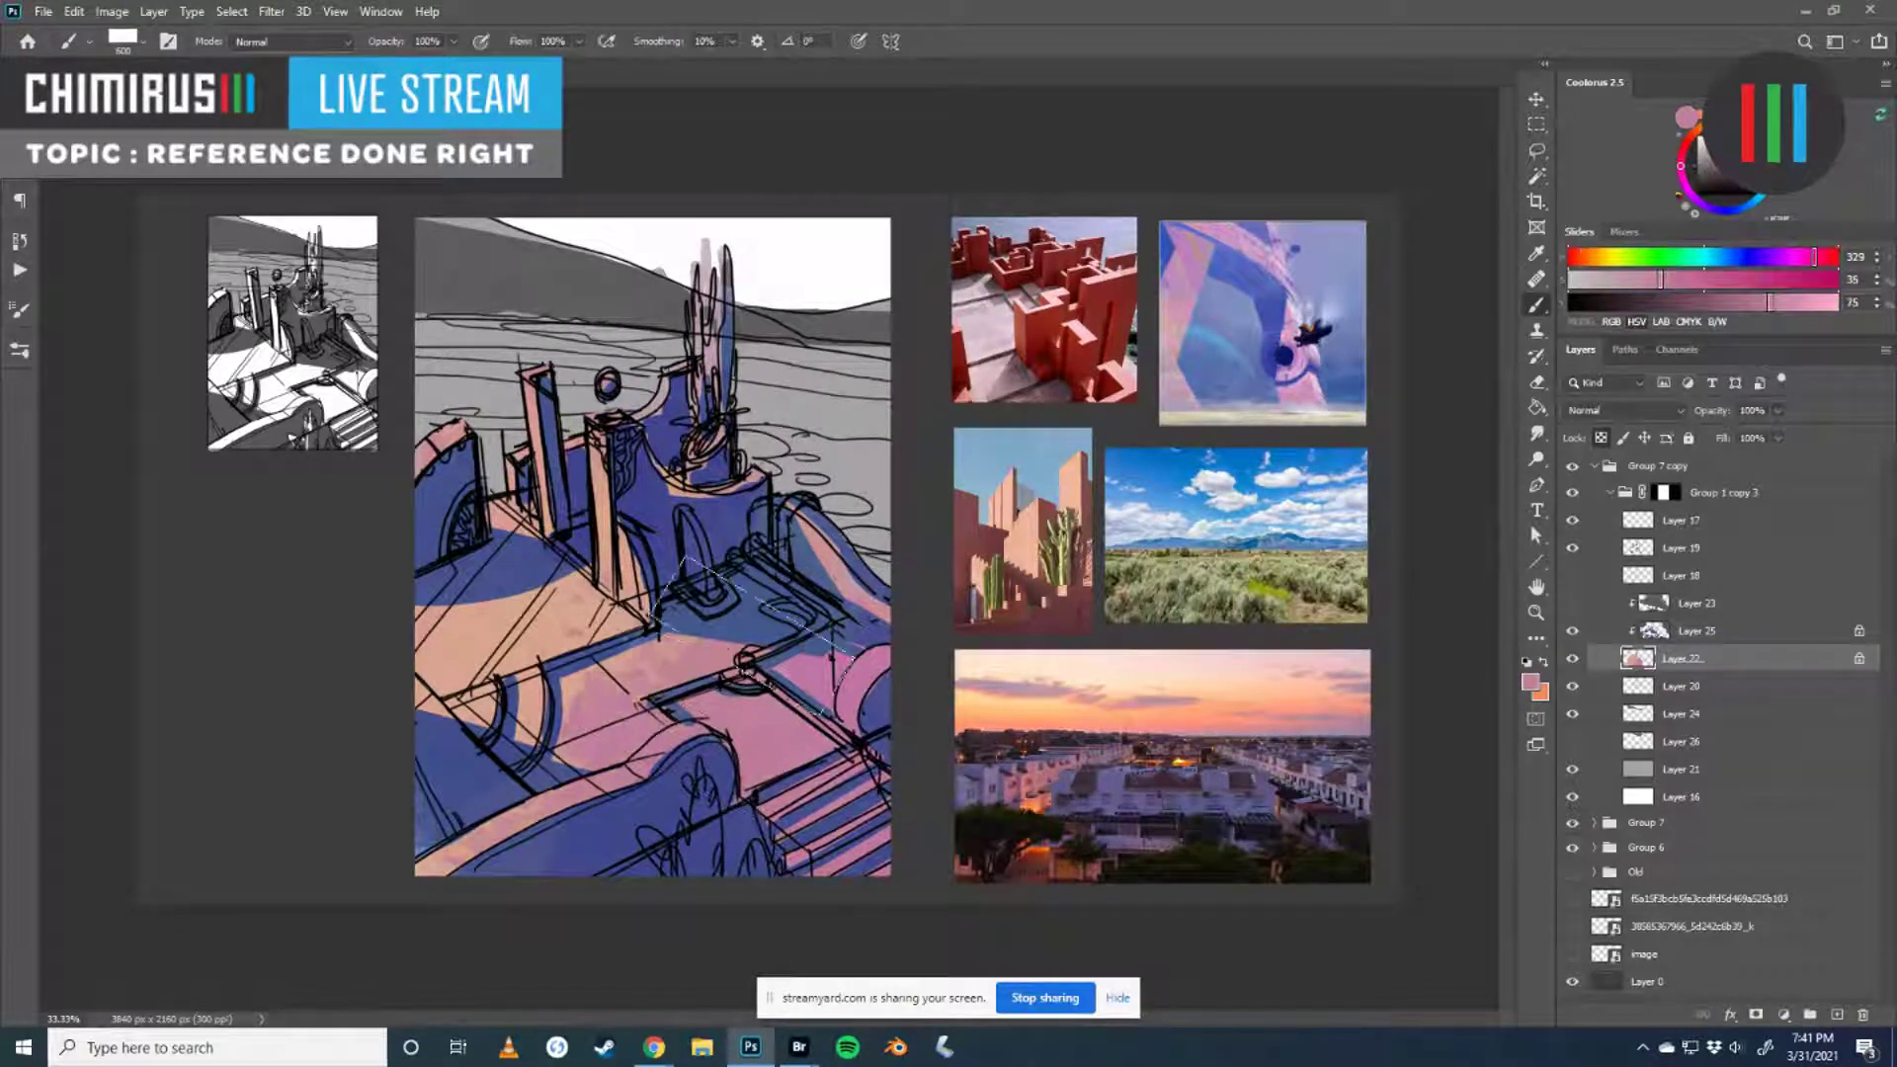
mouse_move(646, 780)
mouse_down()
mouse_move(603, 799)
mouse_move(596, 624)
mouse_up()
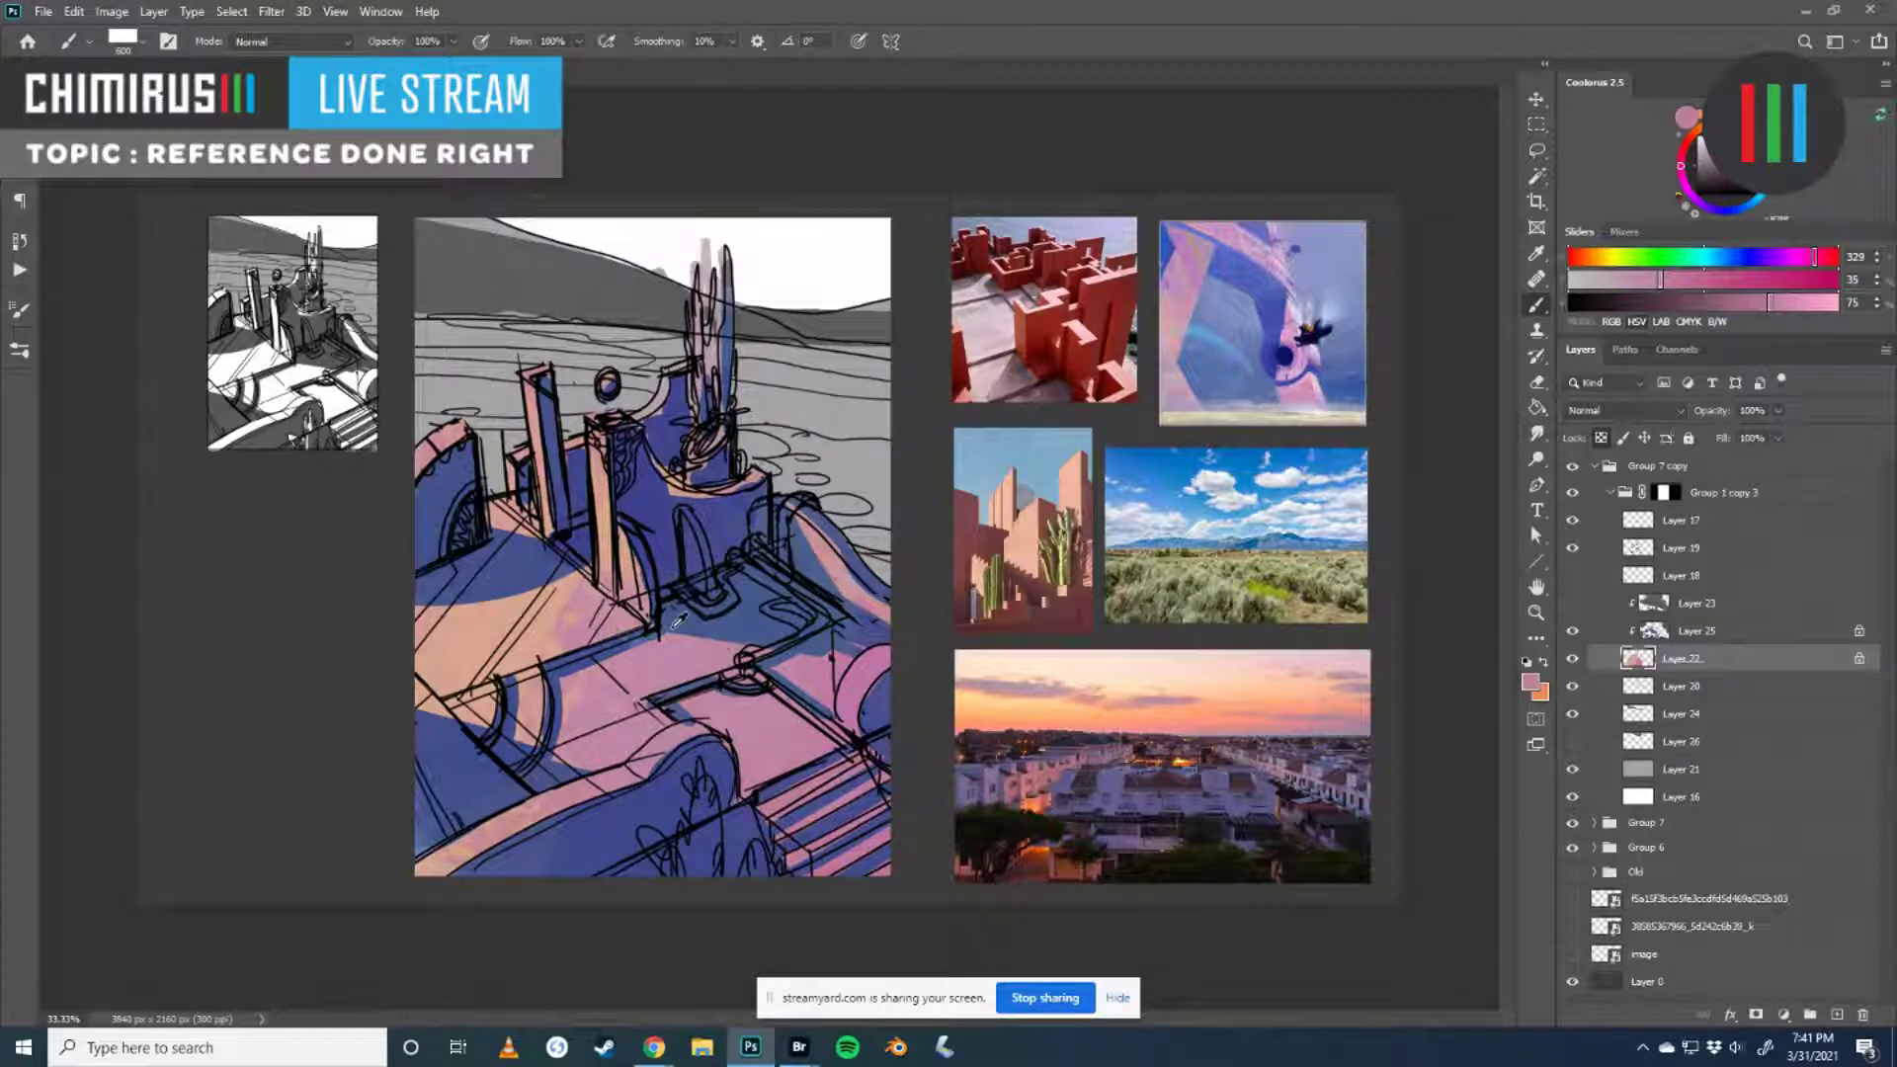
alt+click(583, 707)
drag(583, 706, 632, 692)
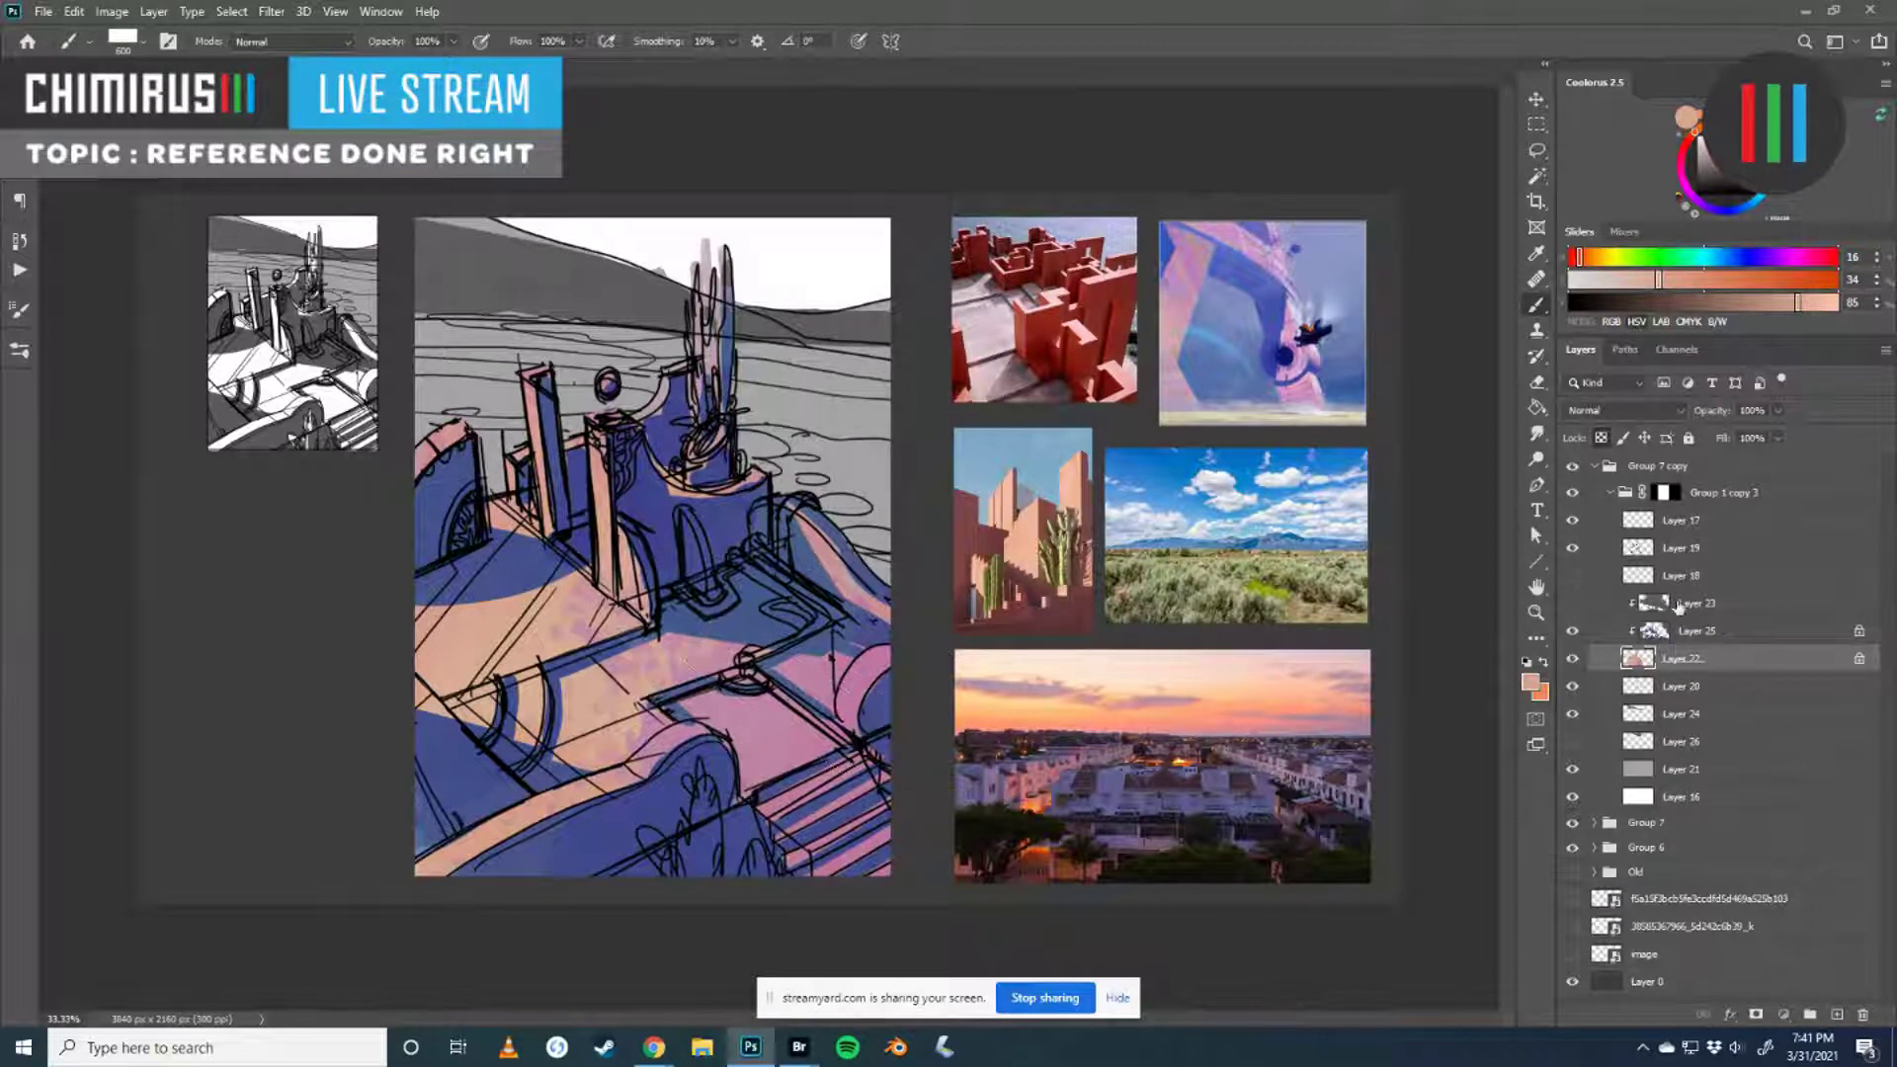
- Add a new layer above Layer 23 and draw a diagonal orange line (hue 16, saturation 89, brightness 93) from the cactus to the terrace
click(1837, 1015)
click(1809, 280)
click(1815, 305)
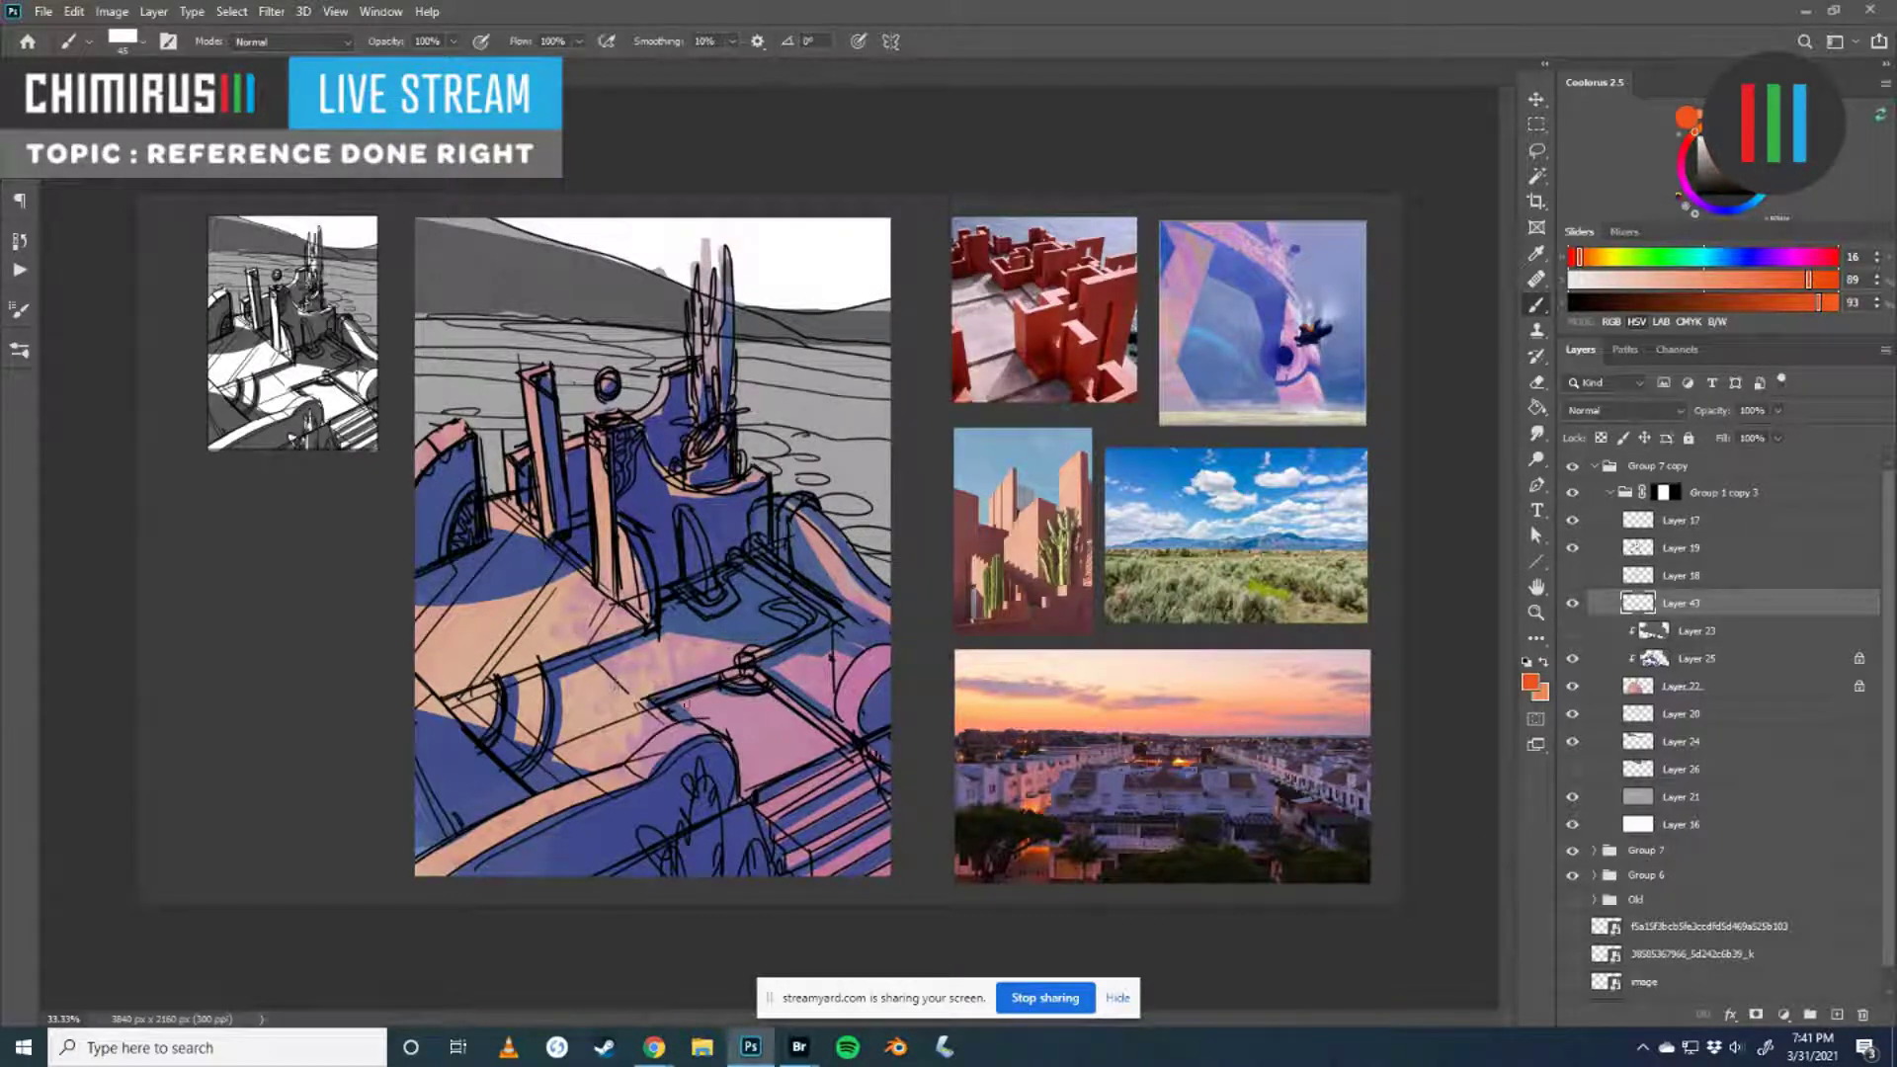
drag(691, 324, 473, 631)
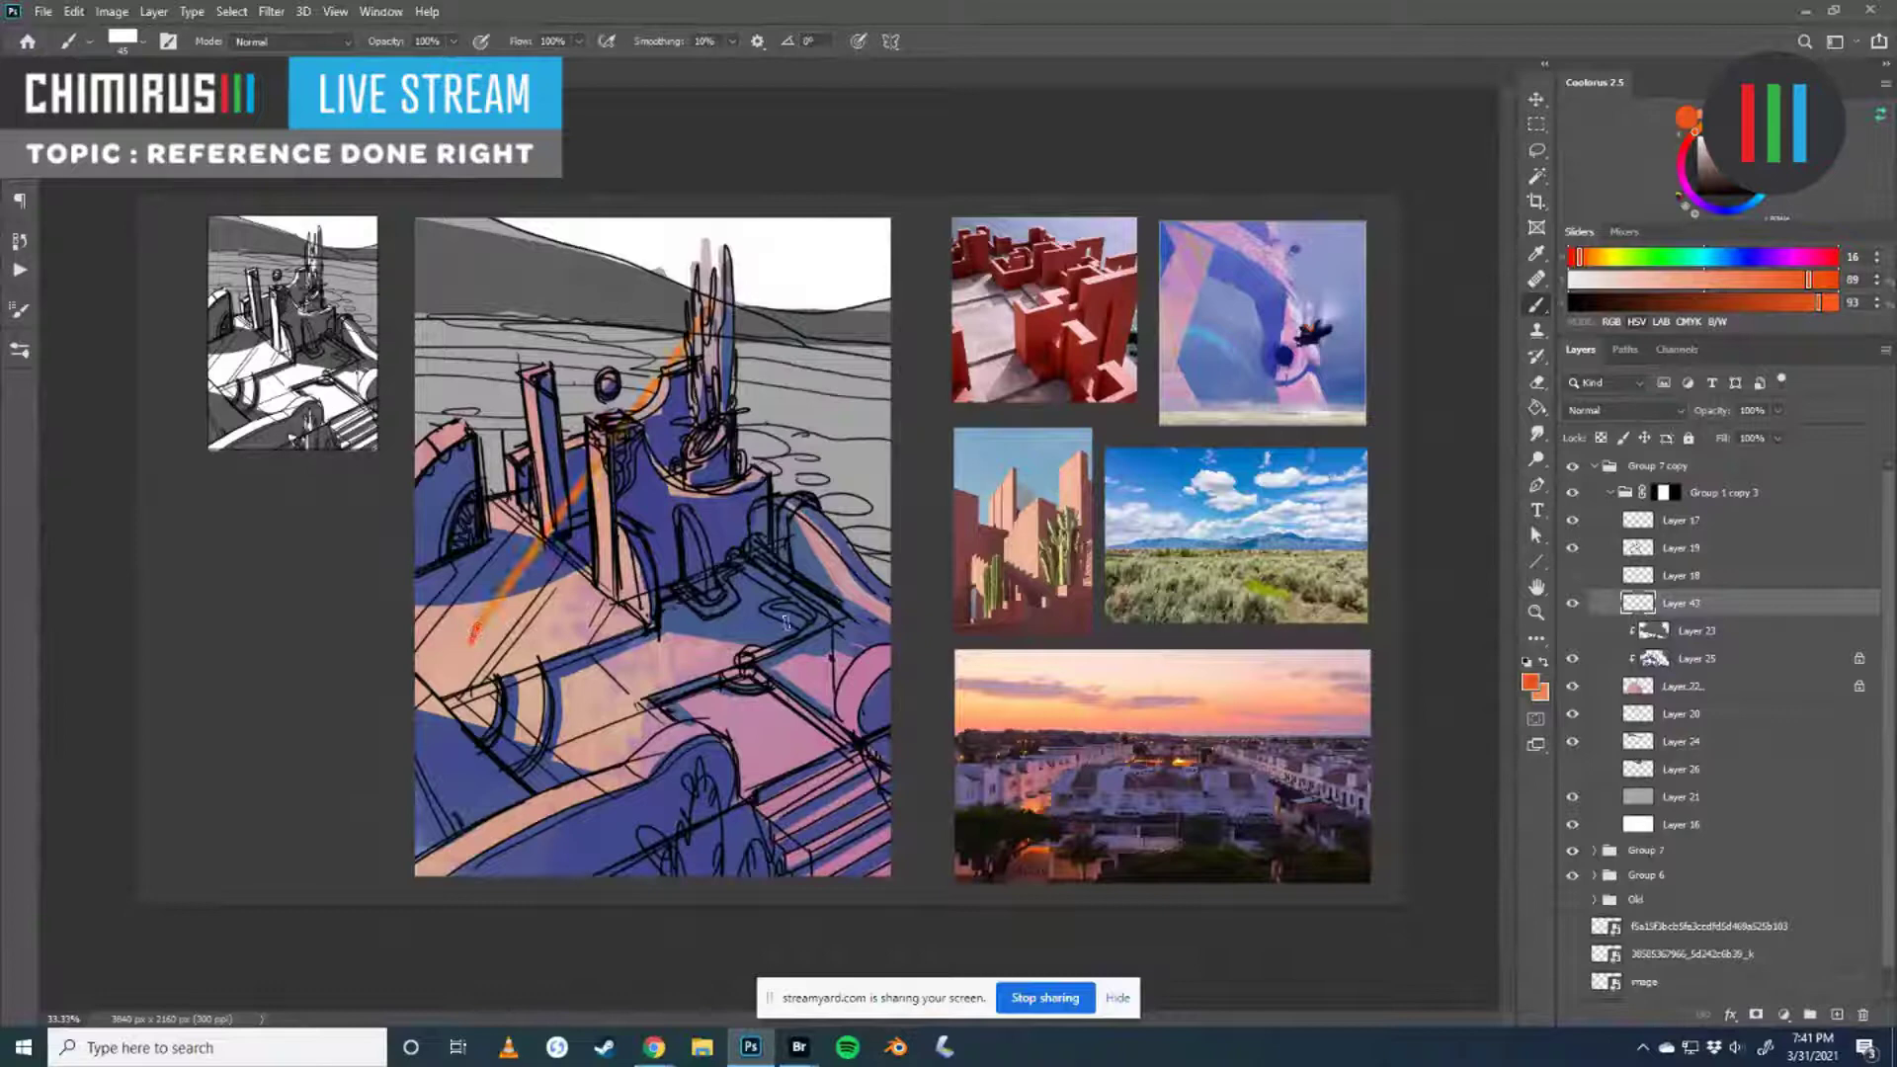
- Try closing the orange guide line into a triangle between the cactus and the terrace, and undo the lines
shift+click(797, 748)
shift+click(471, 659)
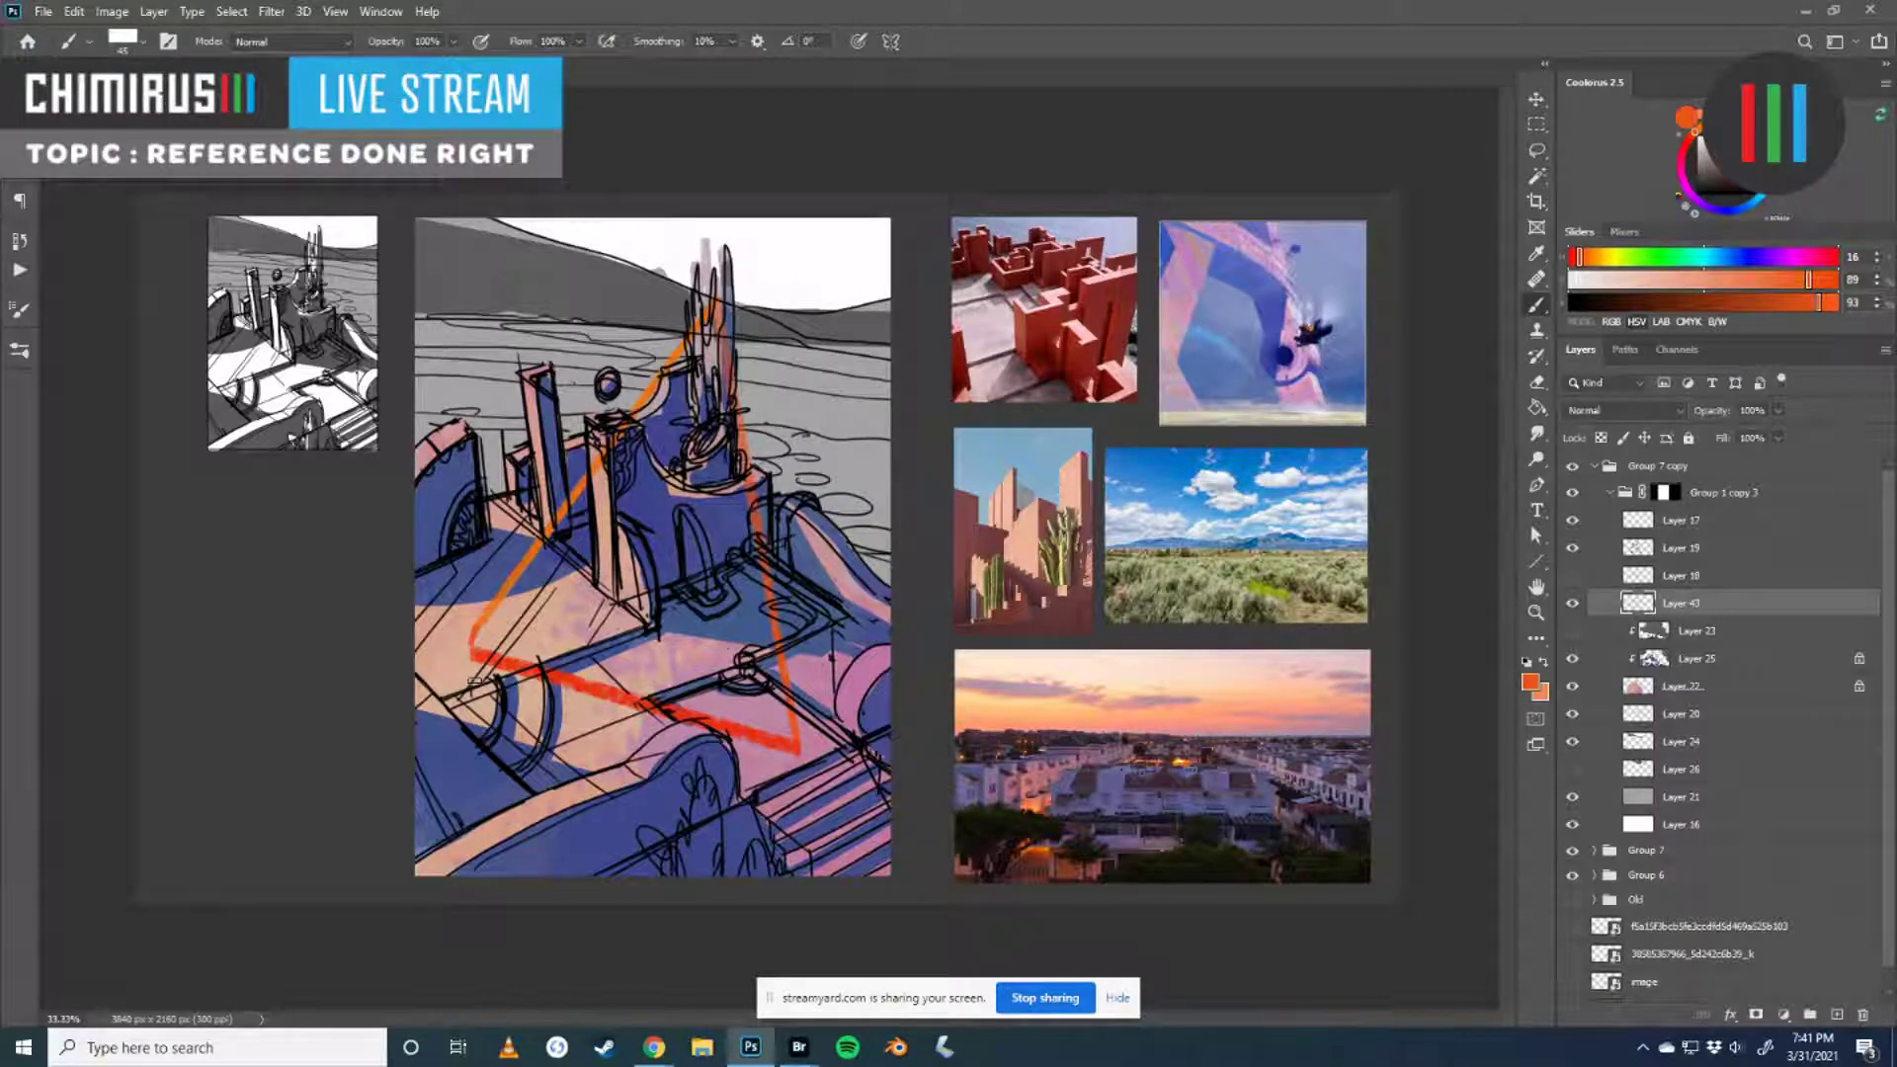
key(ctrl+z)
key(ctrl+z)
key(ctrl+z)
key(ctrl+z)
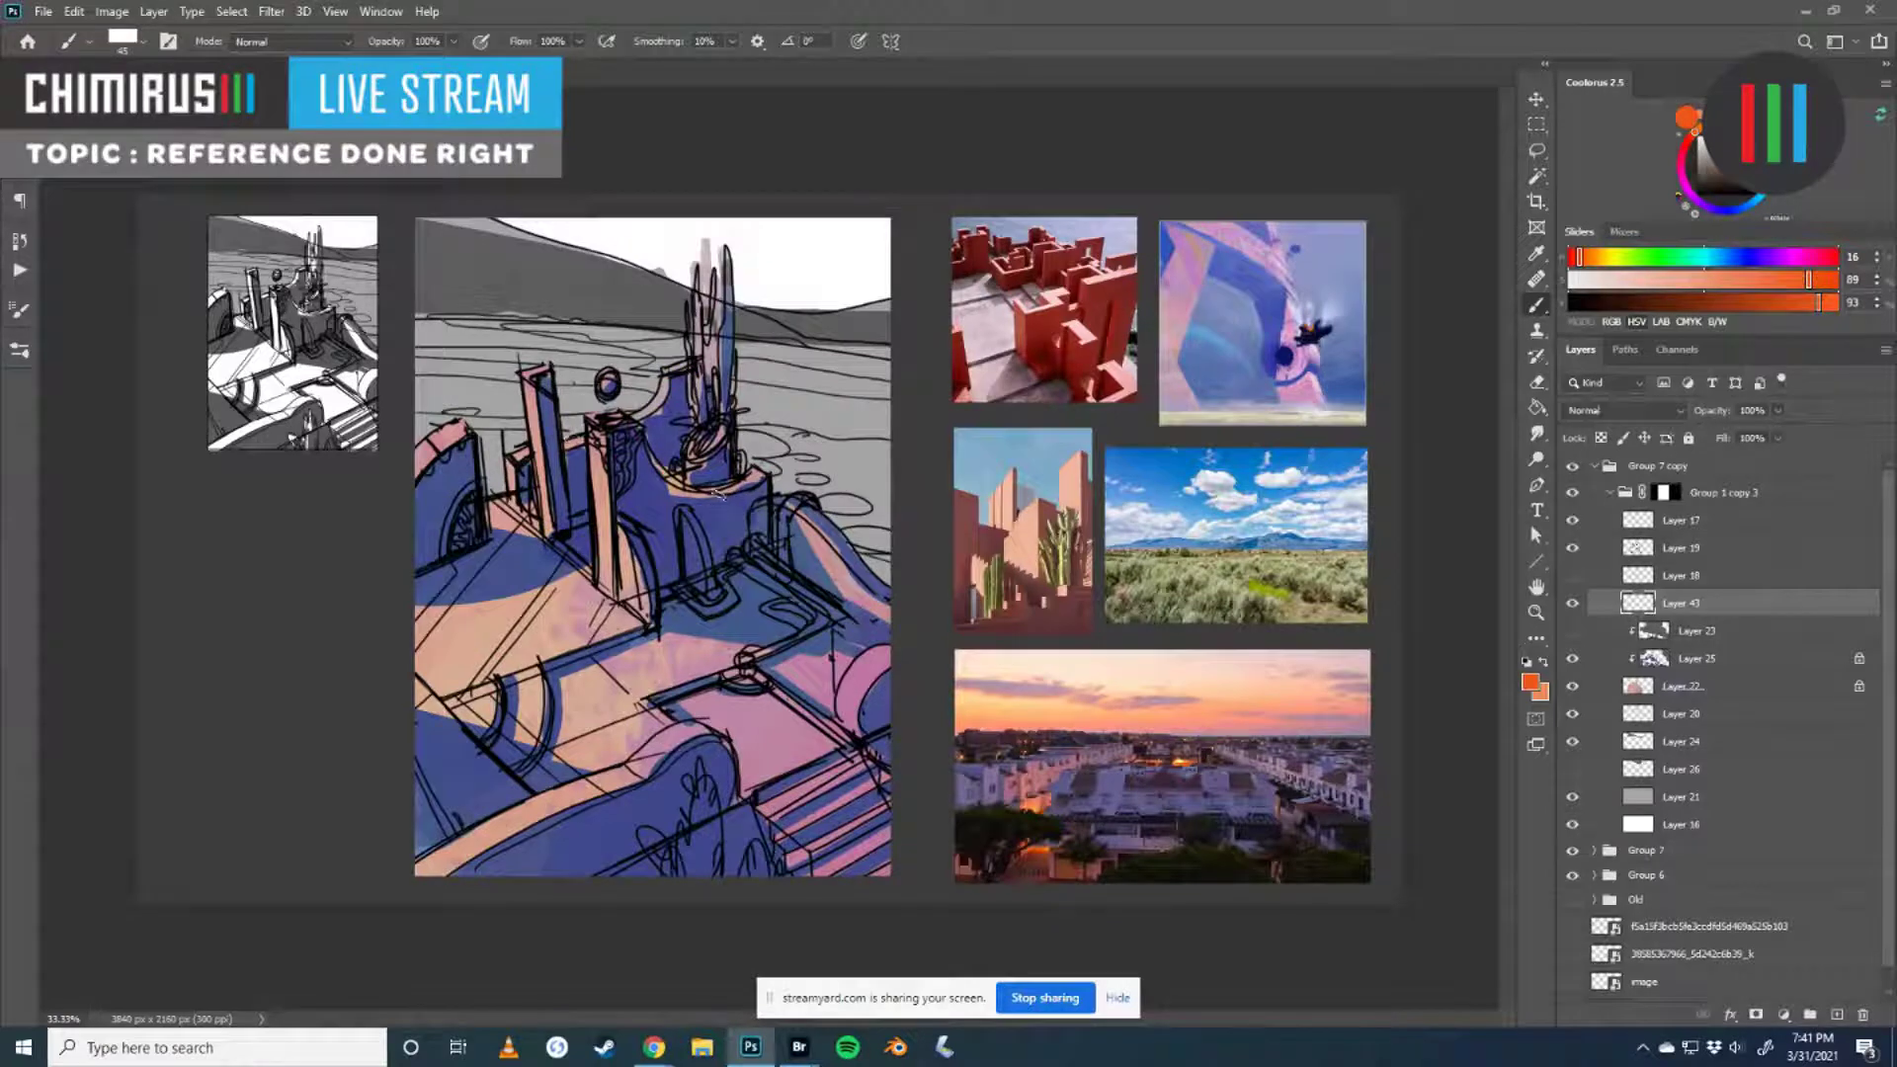
- Circle the cactus in orange, mark the terrace with another stroke, and undo the marks
drag(699, 406, 638, 369)
mouse_move(632, 302)
mouse_down()
mouse_move(751, 400)
mouse_move(781, 301)
mouse_up()
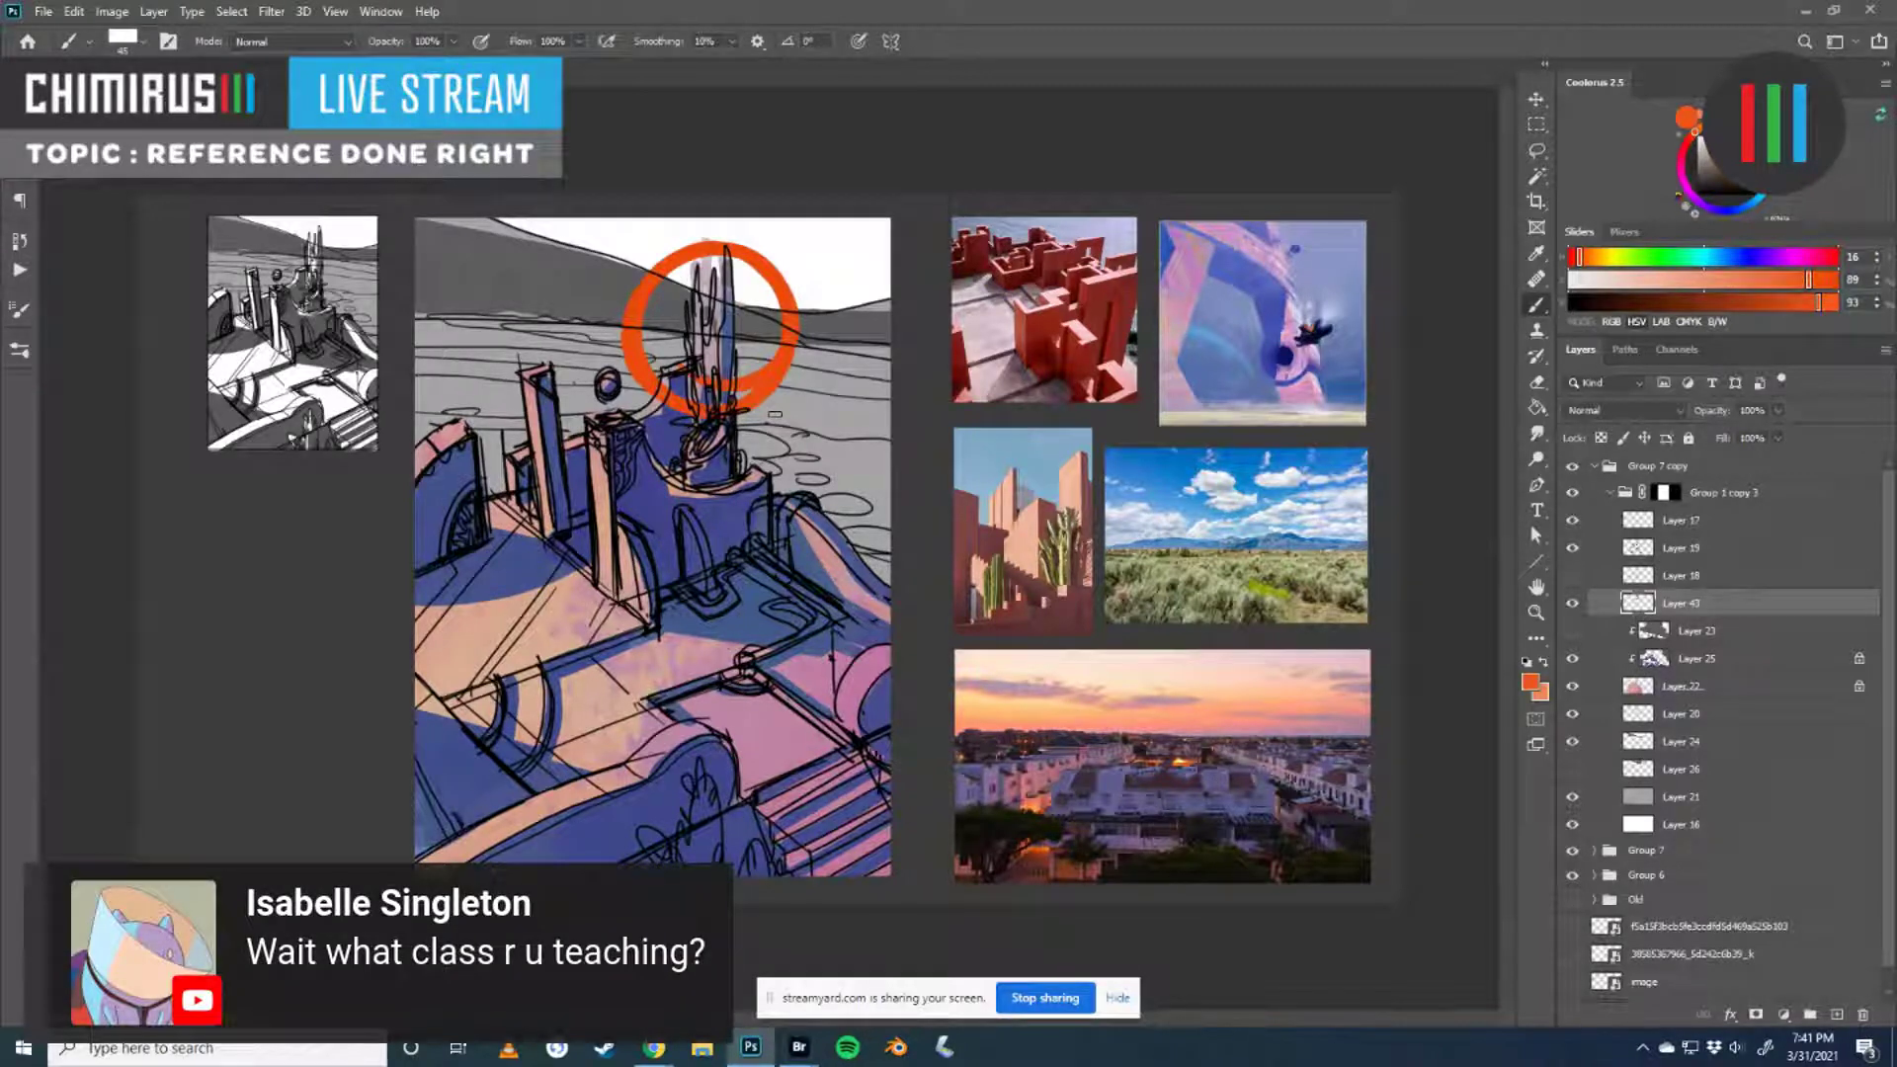
key(ctrl+z)
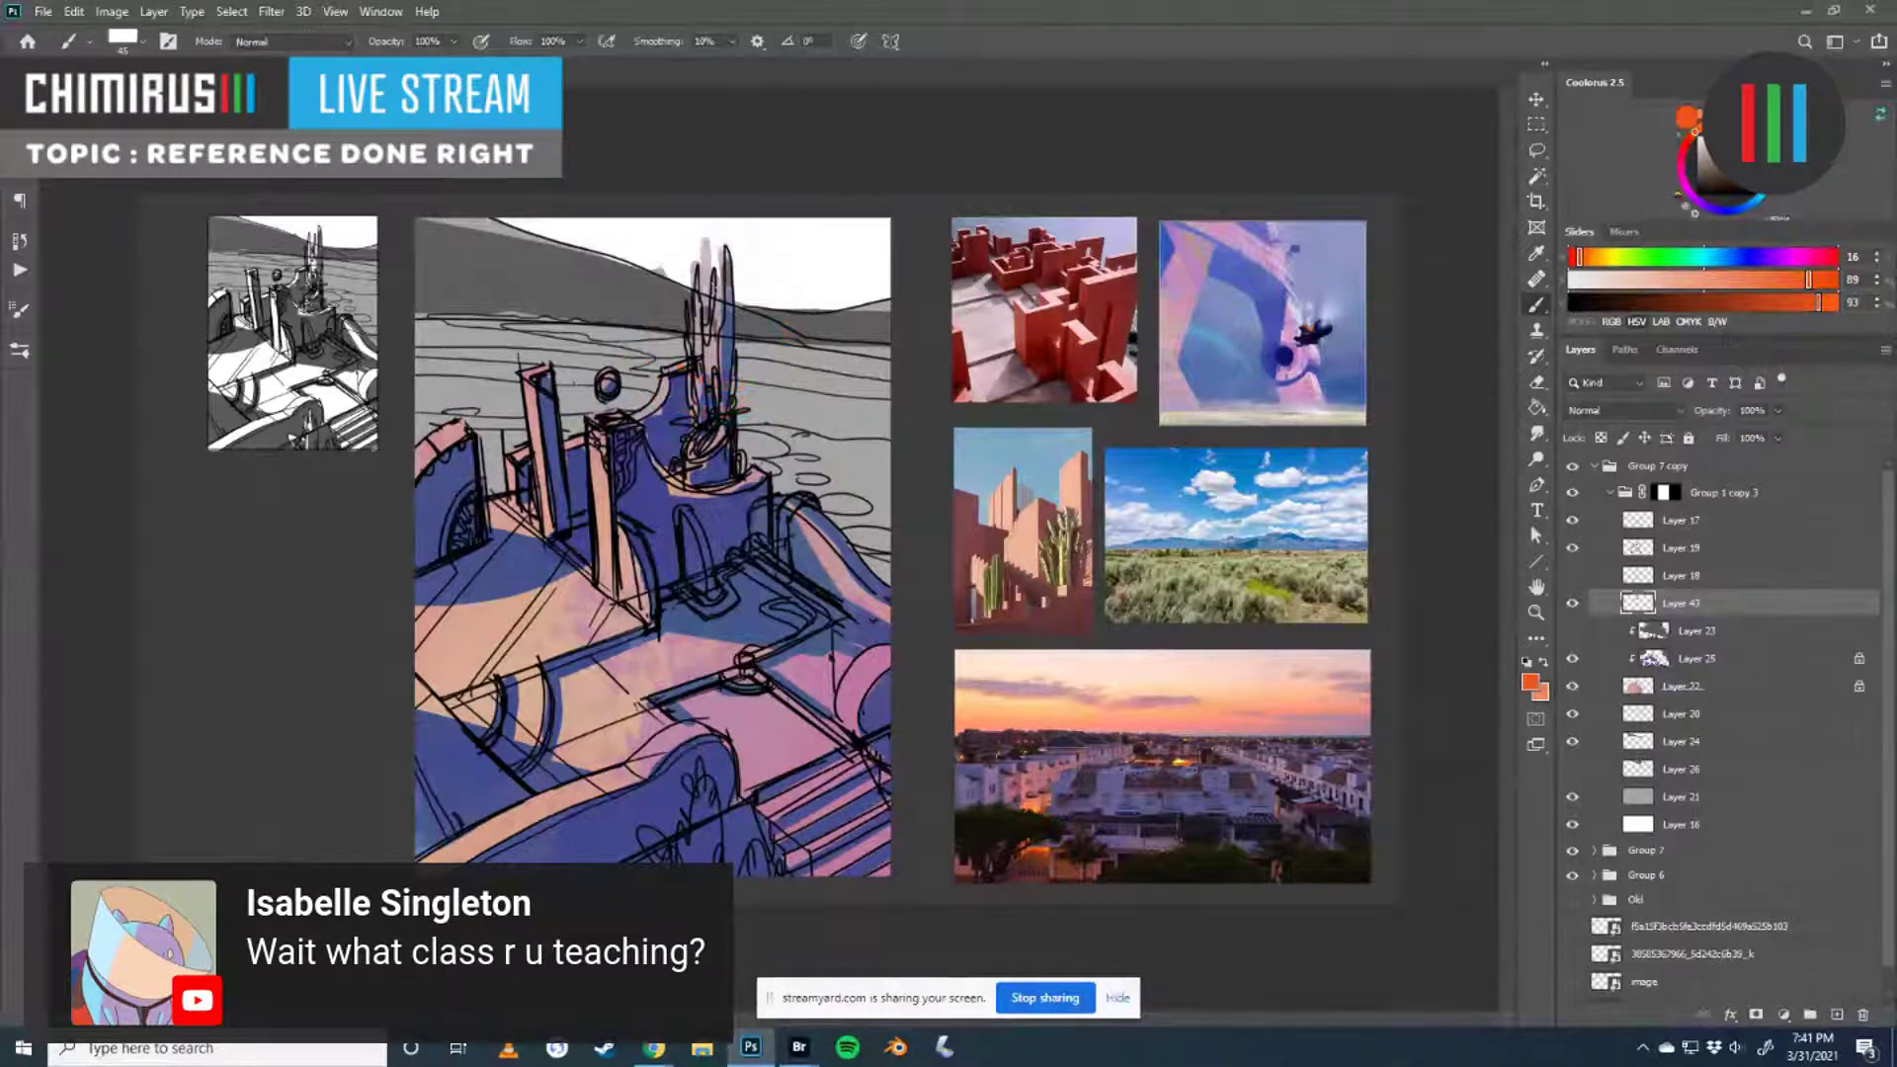
mouse_move(462, 506)
mouse_down()
mouse_move(735, 692)
mouse_move(492, 615)
mouse_move(694, 262)
mouse_move(711, 682)
mouse_up()
key(ctrl+z)
key(ctrl+z)
- Select the field's Layer 21, enlarge the brush to 125 px and try a green stroke on the field
click(1573, 800)
click(1574, 799)
click(1606, 804)
click(1577, 802)
click(1575, 799)
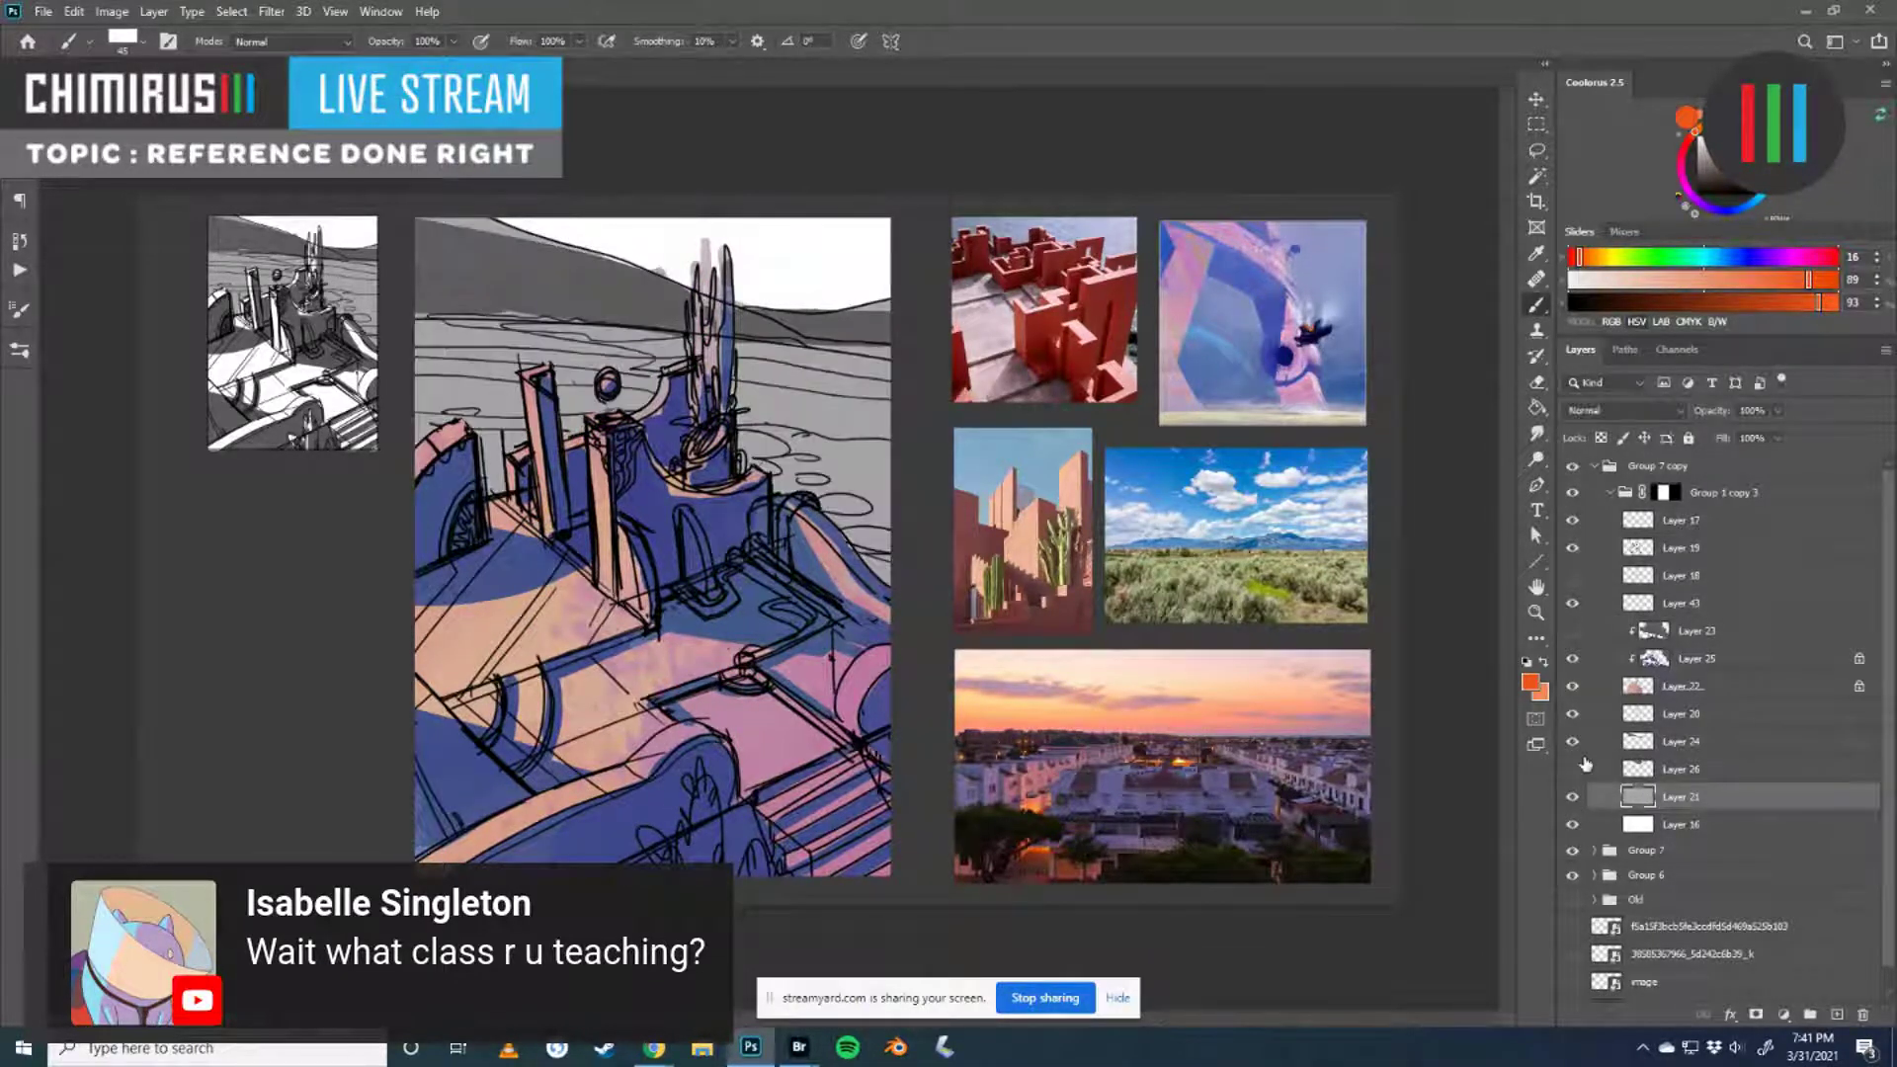
key(bracketright)
key(bracketright)
key(bracketright)
key(bracketright)
key(bracketright)
mouse_move(1626, 259)
mouse_down()
mouse_move(1779, 281)
mouse_move(1664, 280)
mouse_up()
click(810, 481)
key(ctrl+z)
- Paint the whole field behind the building green with hue 159, saturation 35 and brightness 61, using a larger brush
drag(1803, 302, 1740, 305)
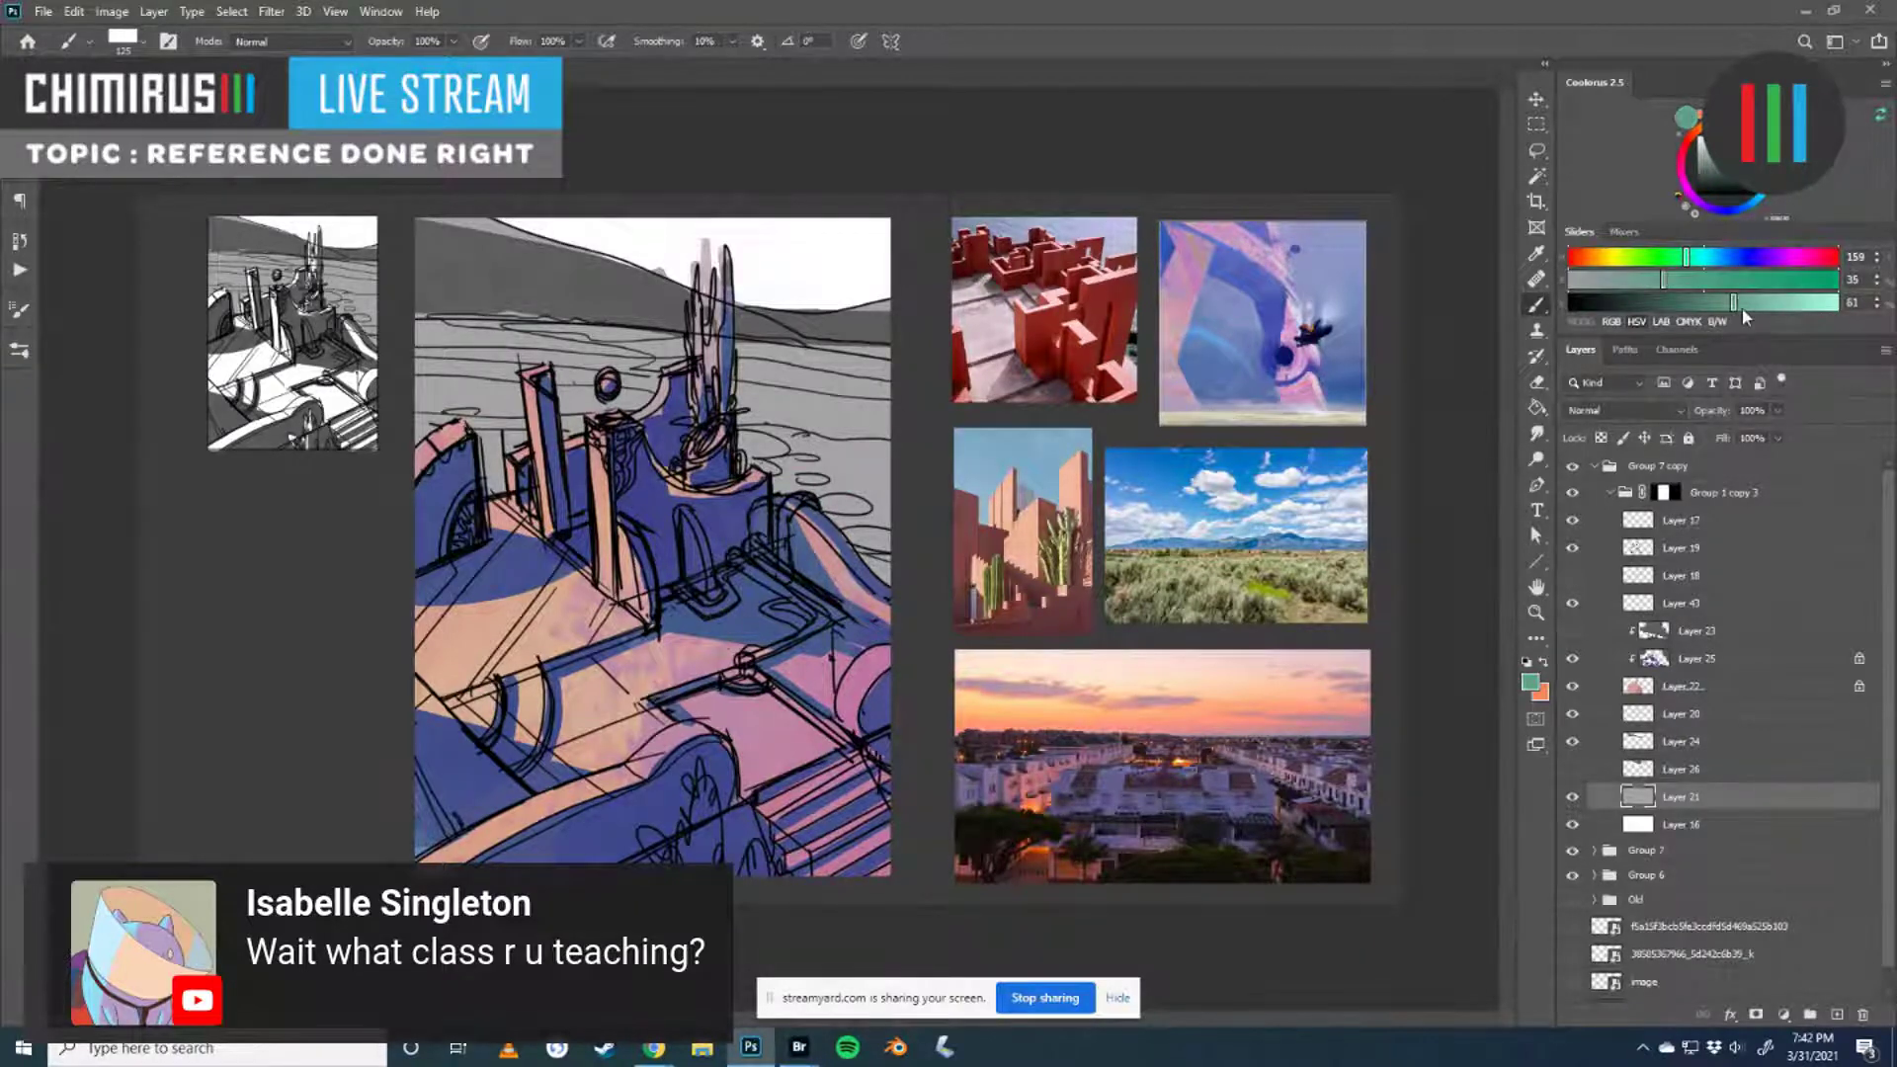
key(ctrl+y)
key(ctrl+y)
drag(711, 514, 984, 543)
key(bracketright)
key(bracketright)
key(bracketright)
key(bracketright)
key(bracketright)
key(bracketright)
mouse_move(889, 464)
mouse_down()
mouse_move(751, 425)
mouse_move(869, 396)
mouse_move(474, 415)
mouse_move(504, 375)
mouse_move(612, 355)
mouse_move(900, 385)
mouse_up()
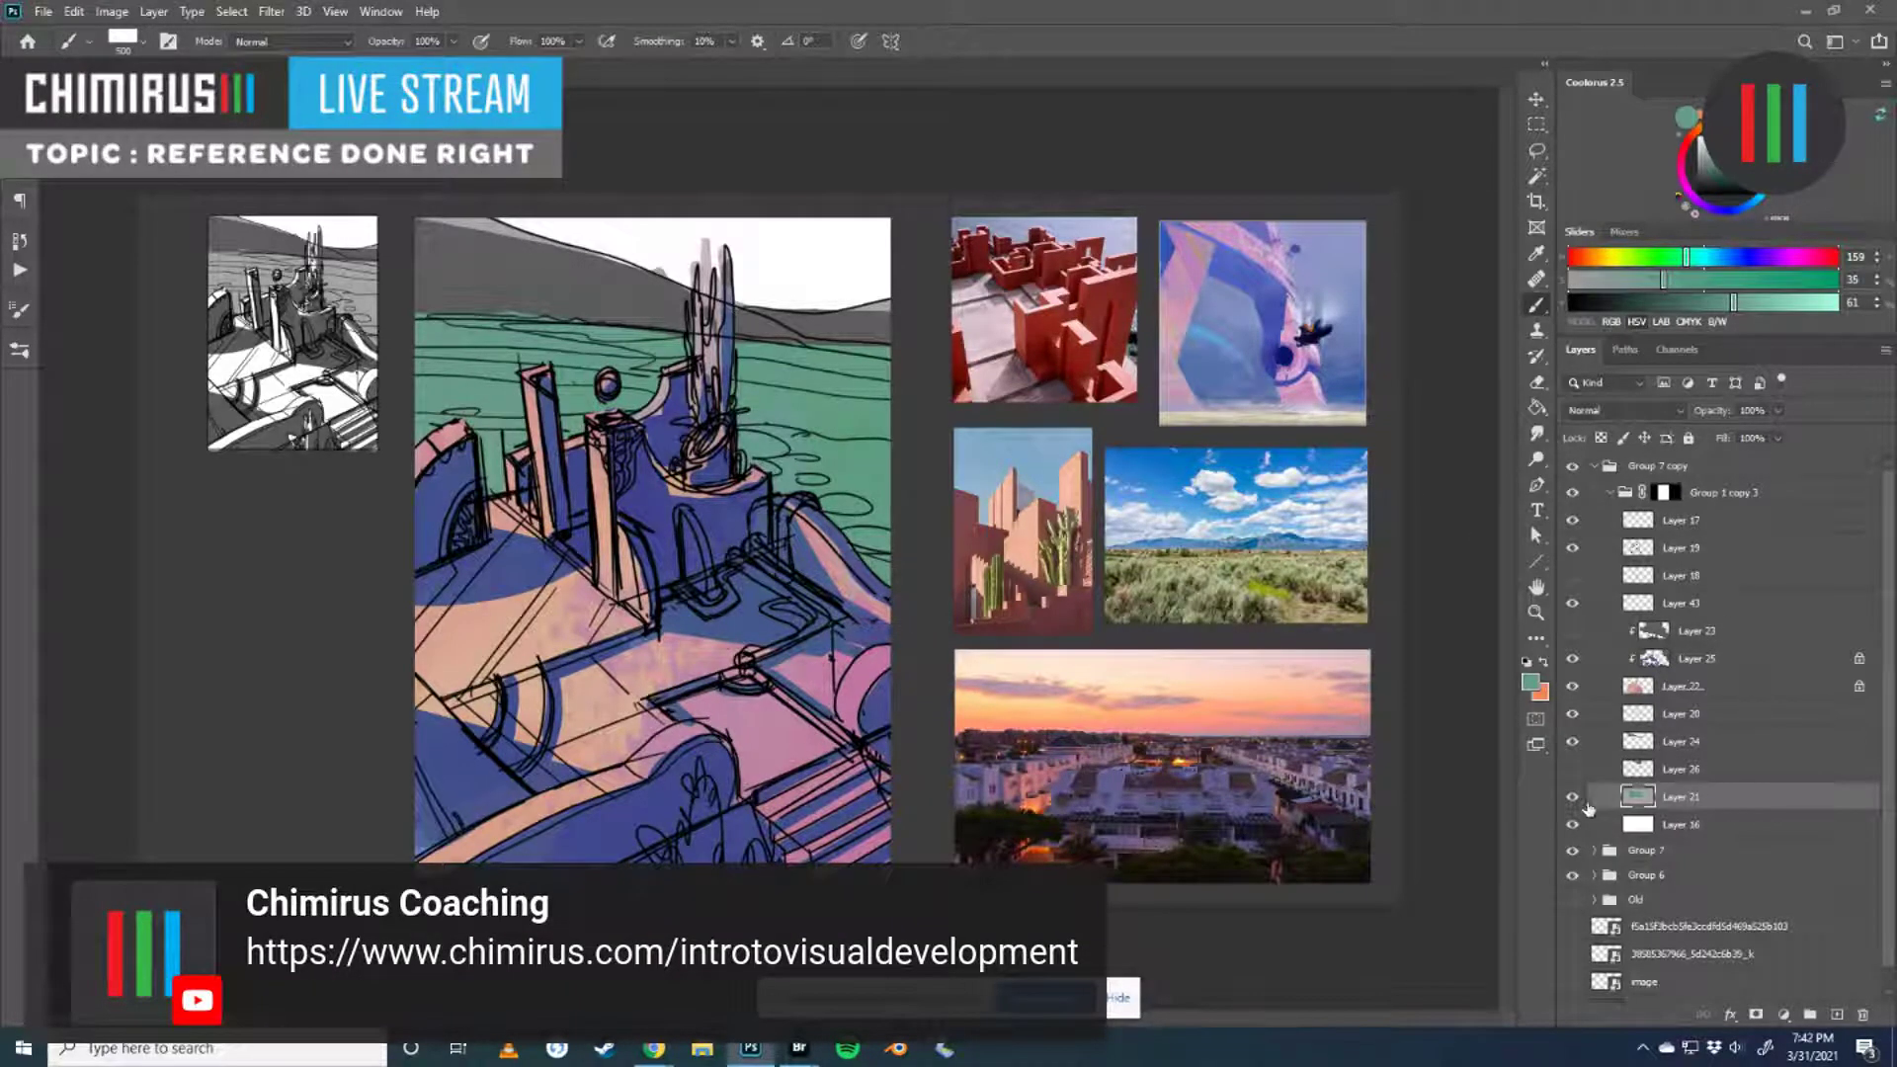
- Sample the blue shadow, adjust it to hue 229, saturation 42 and brightness 78, and select Layer 24
click(1645, 826)
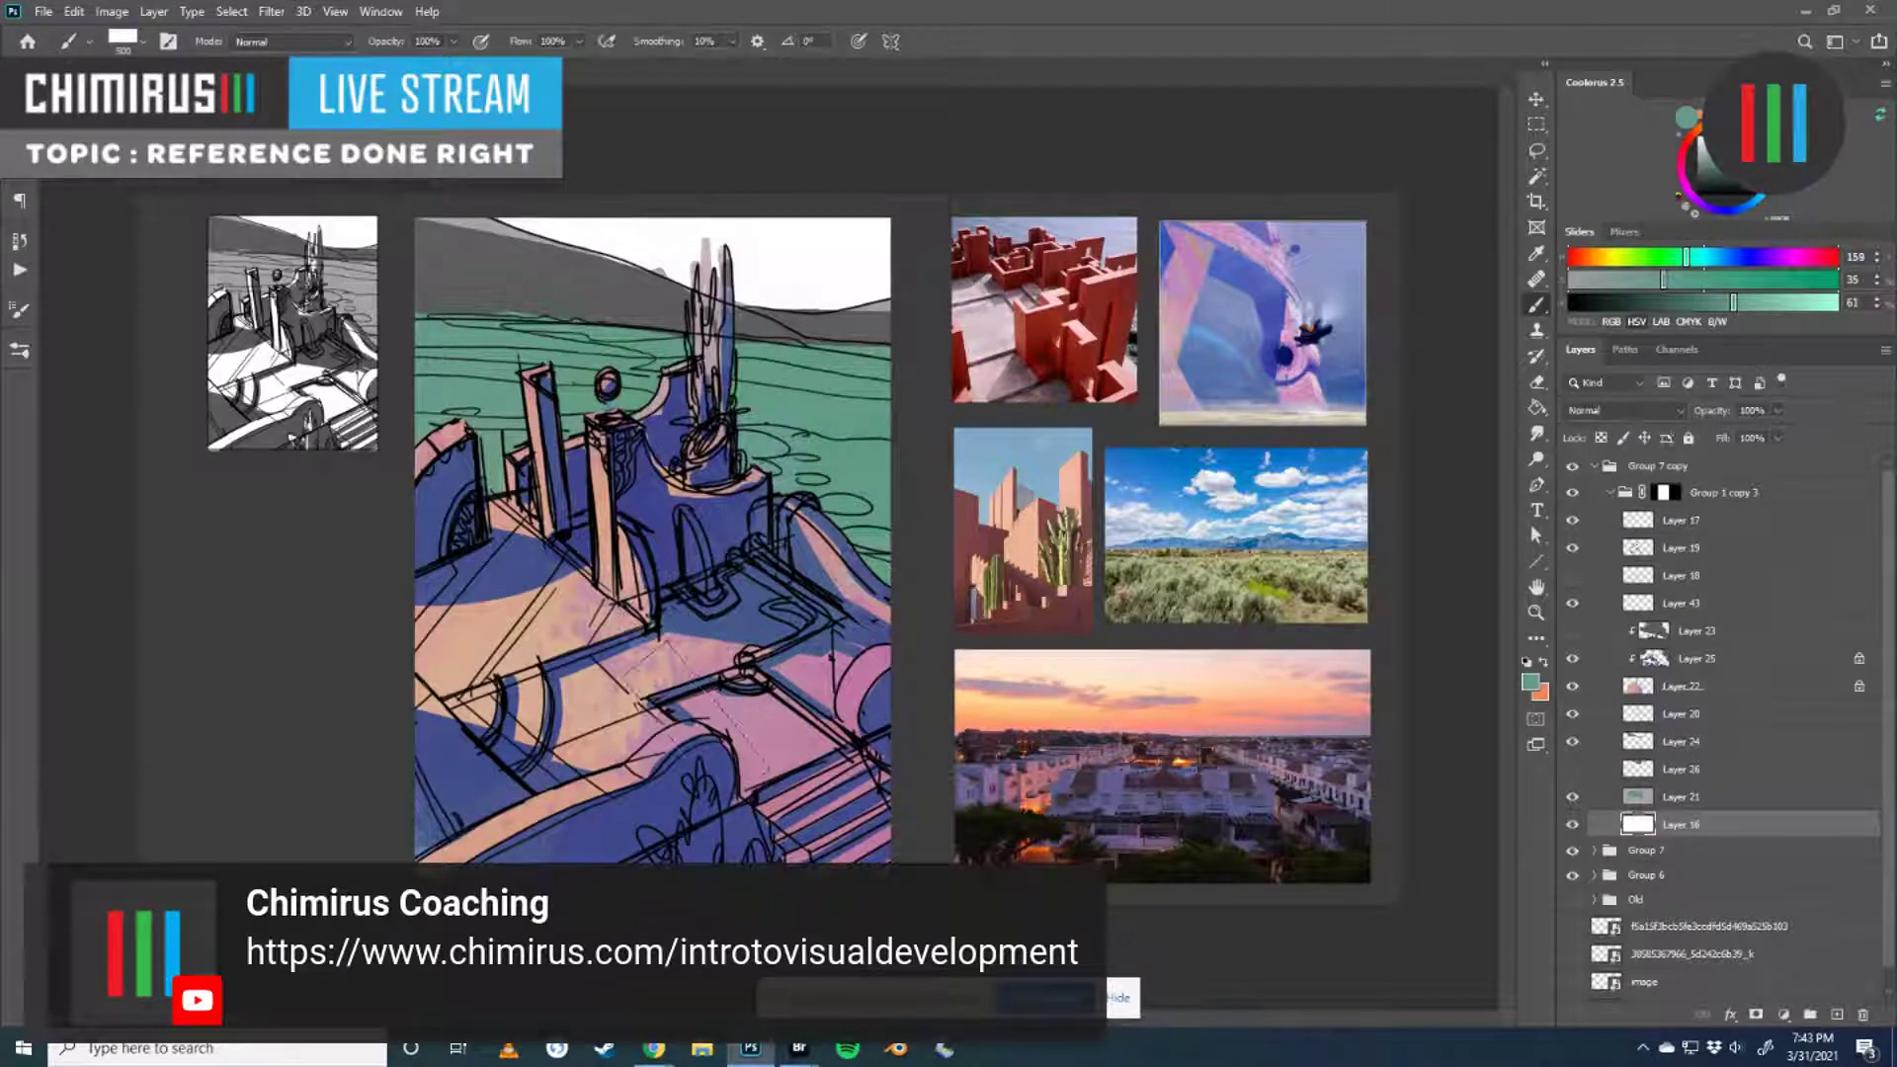
alt+click(520, 571)
drag(1737, 300, 1764, 304)
drag(1688, 286, 1681, 287)
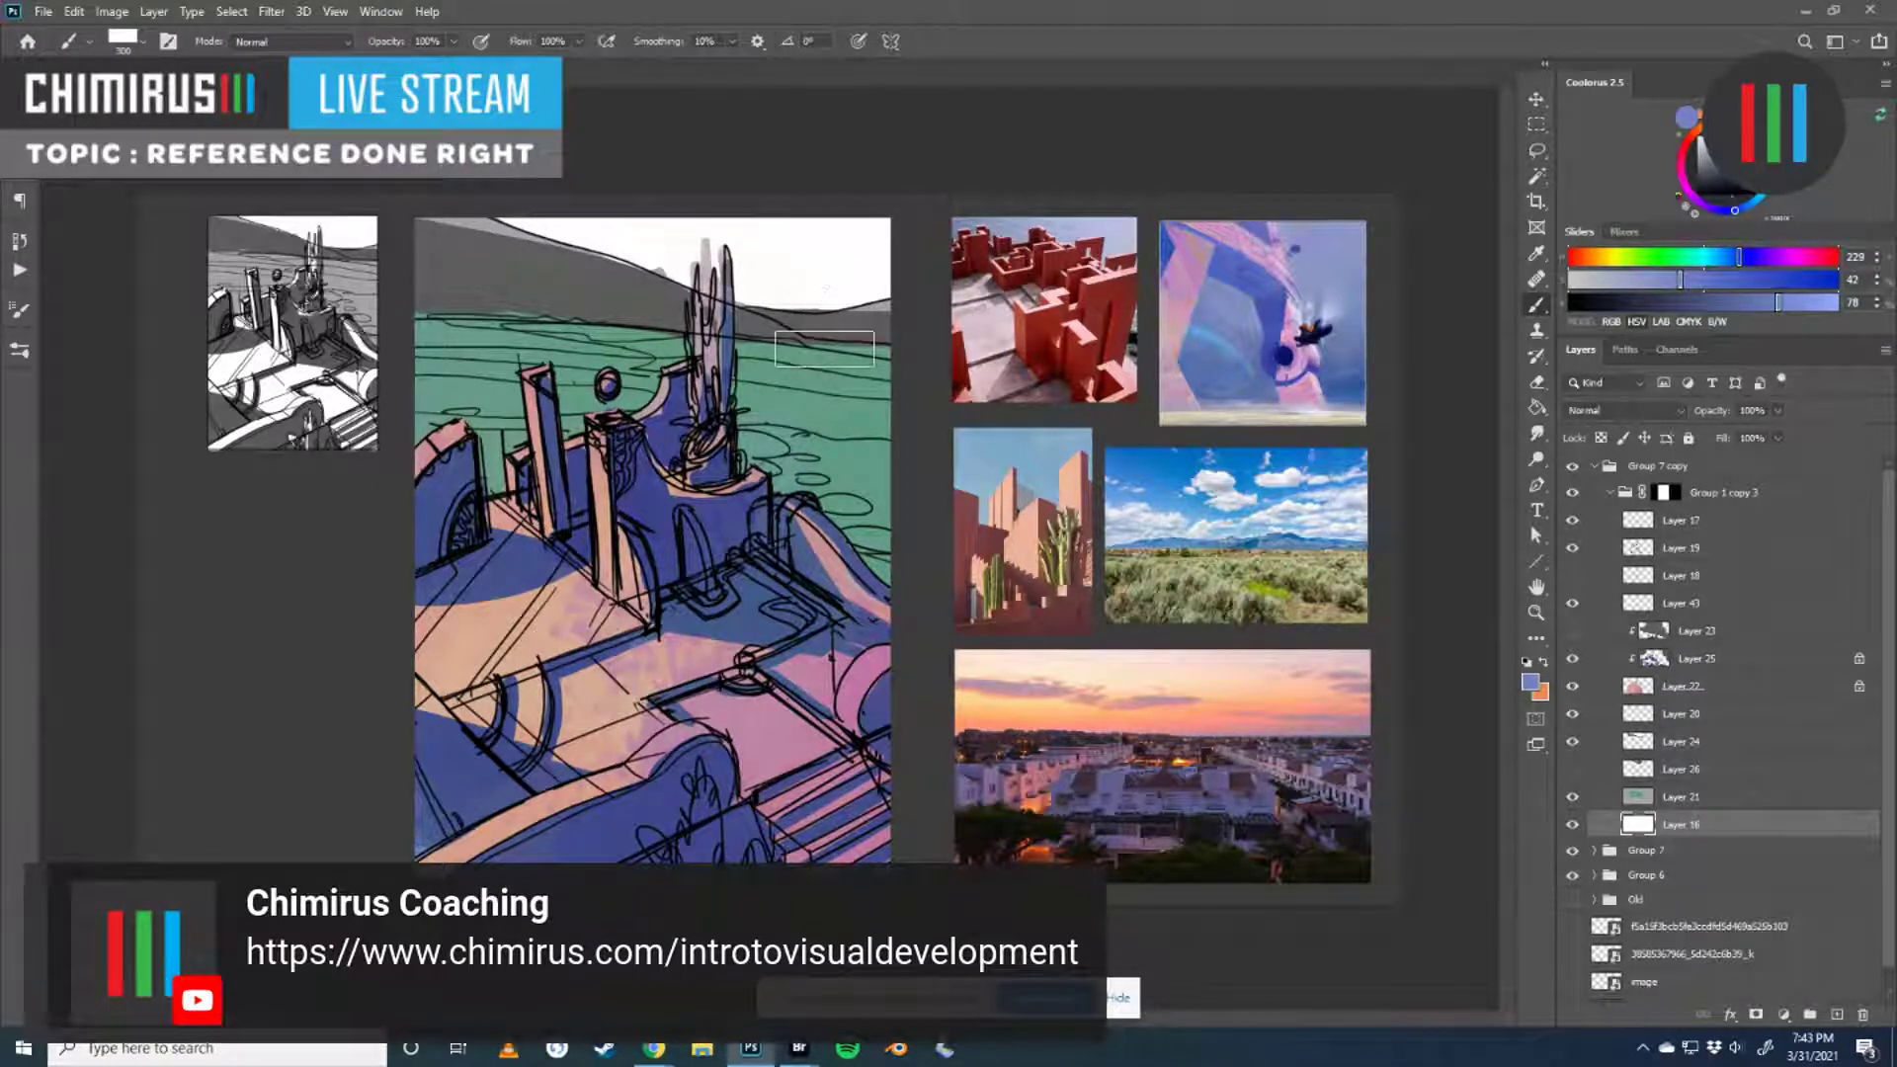
click(1572, 741)
click(1572, 741)
click(1639, 743)
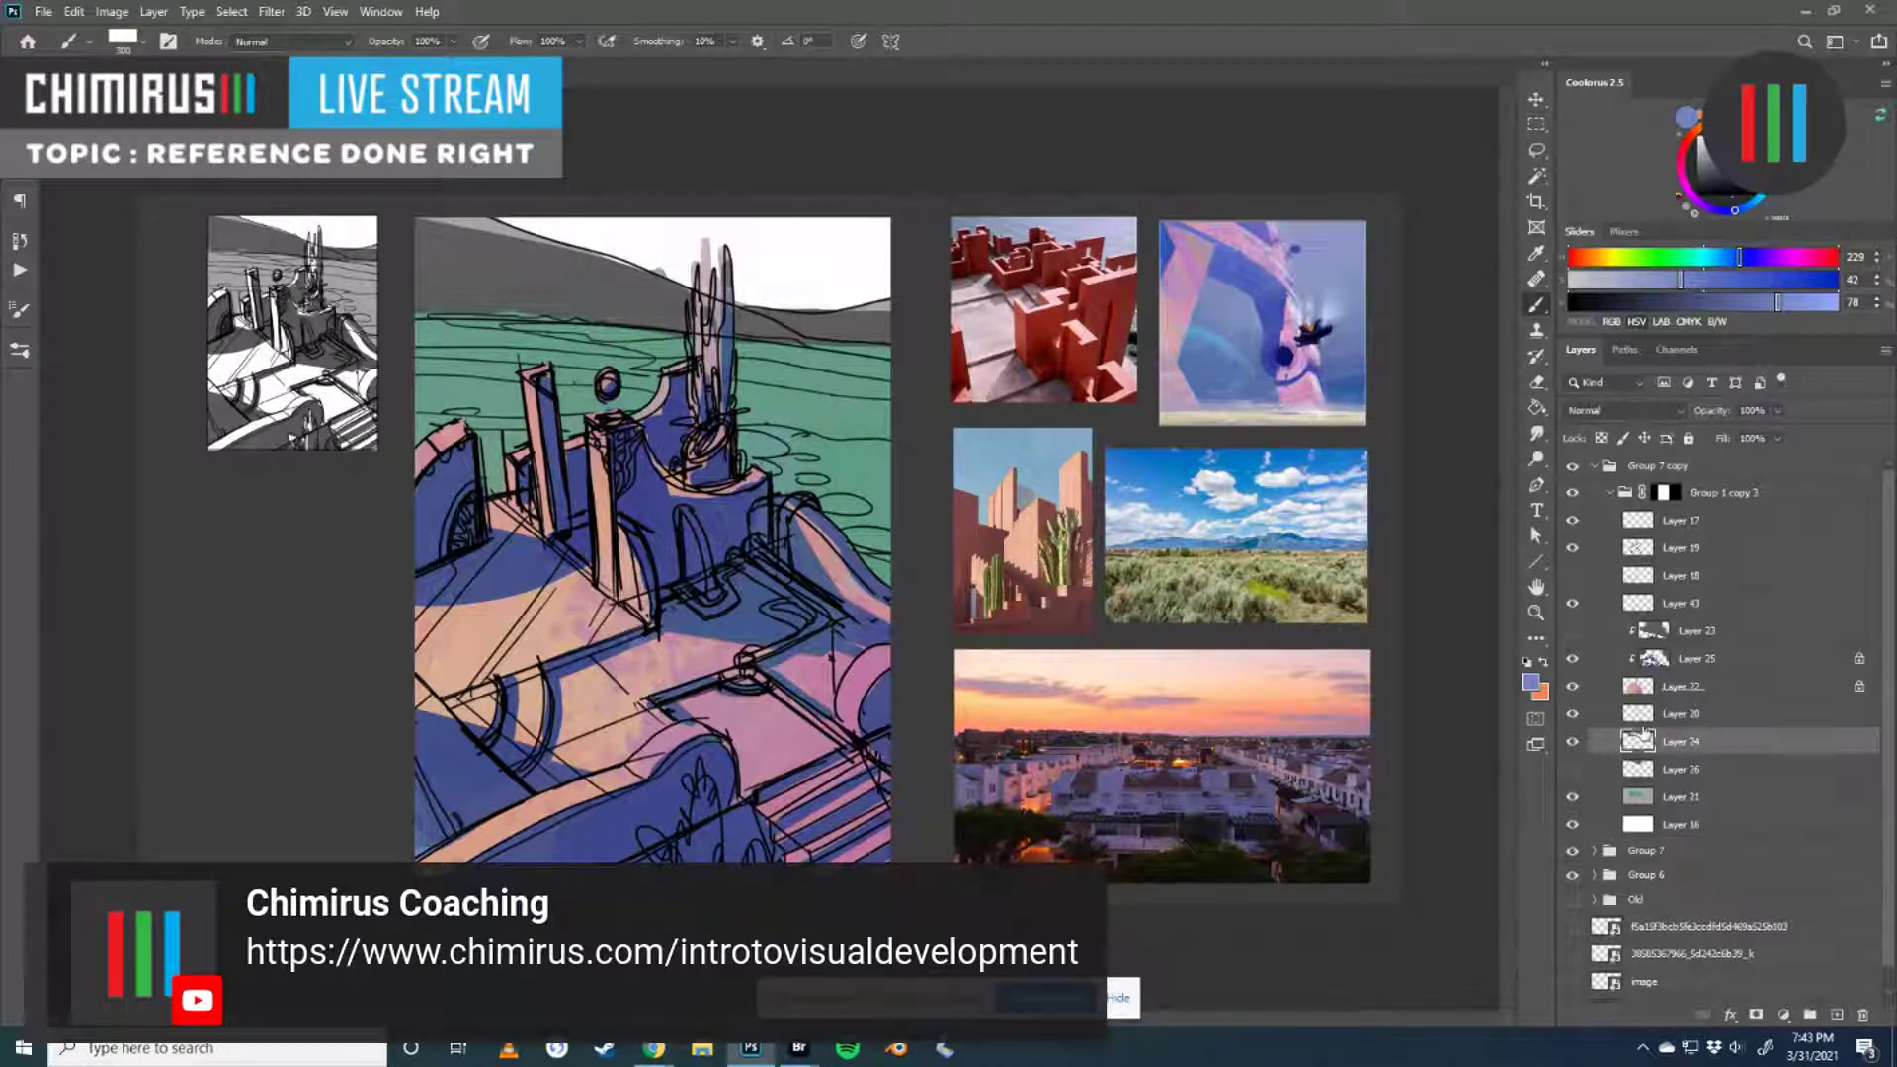
- Lasso the sky above the hills and paint it with the light blue on Layer 24
key(l)
drag(484, 219, 661, 282)
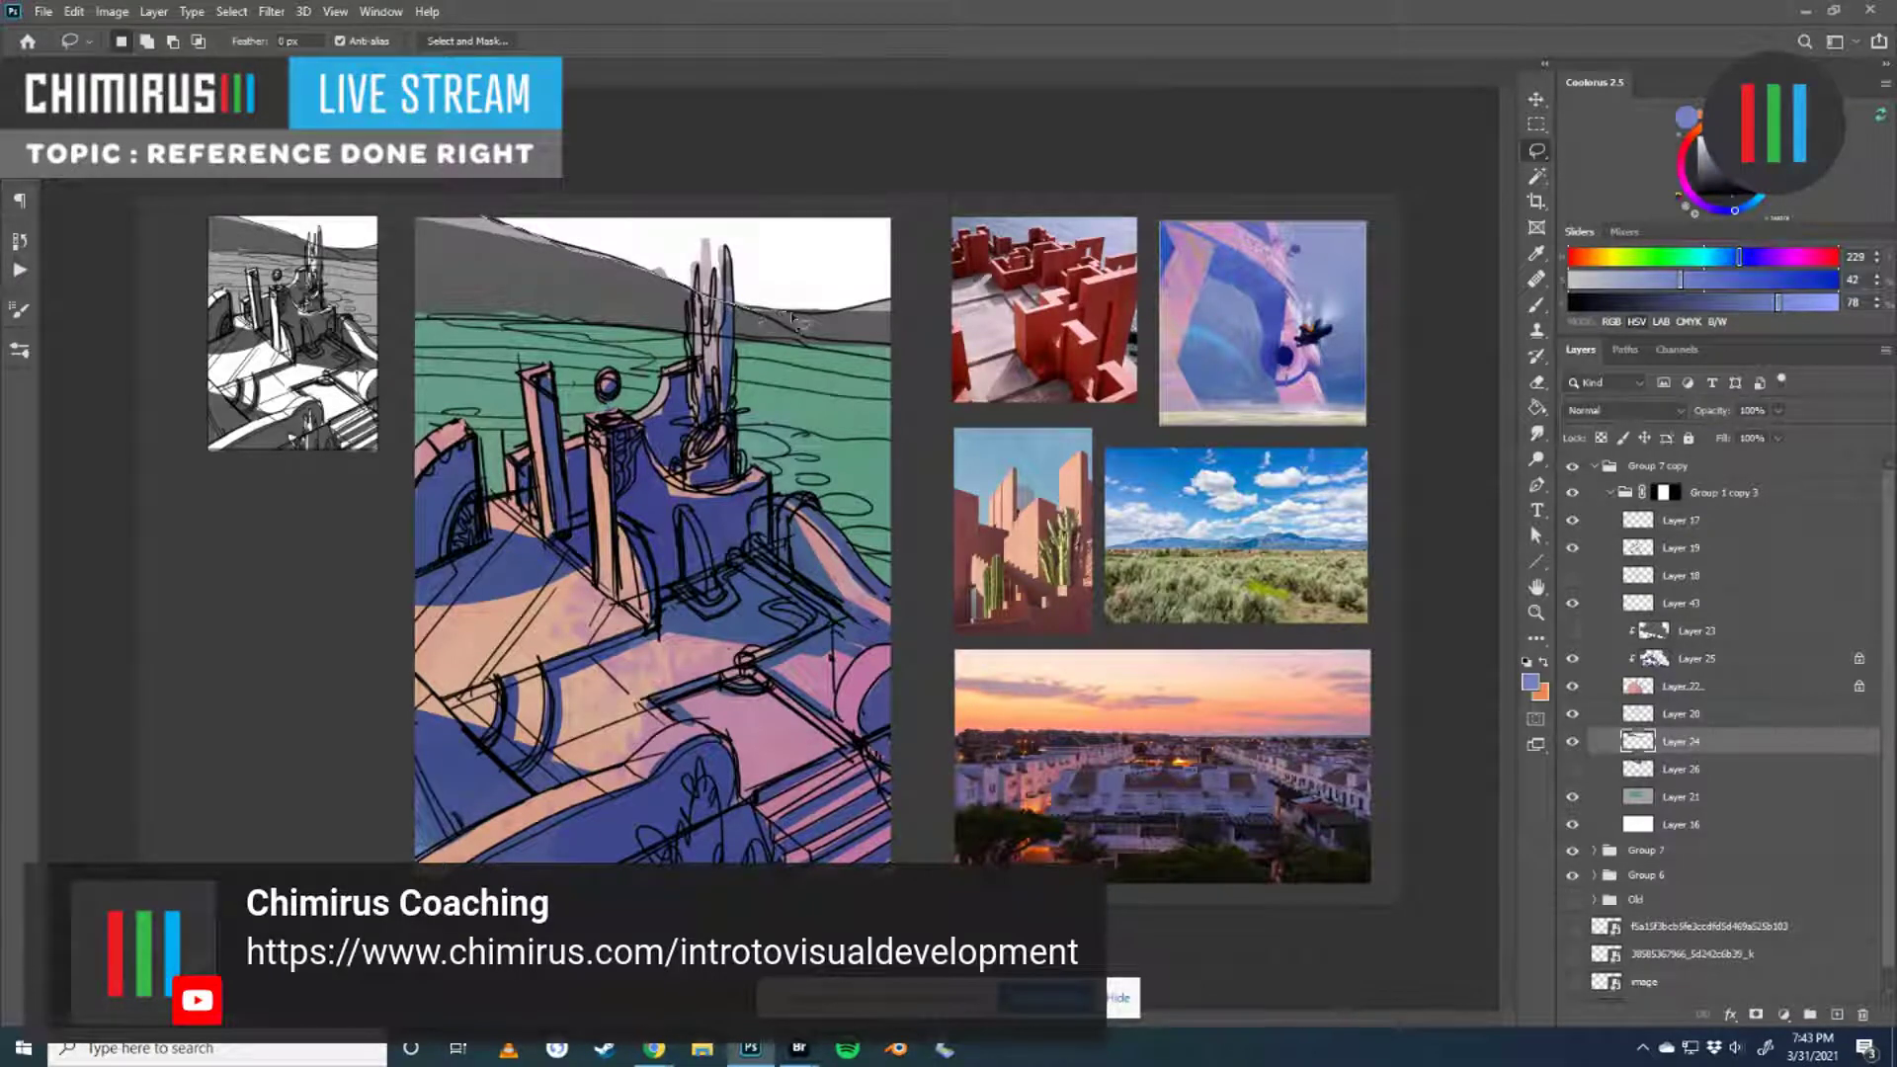
mouse_move(914, 247)
mouse_down()
mouse_move(837, 162)
mouse_move(484, 209)
mouse_up()
key(b)
key(bracketright)
drag(865, 191, 805, 297)
drag(655, 237, 554, 242)
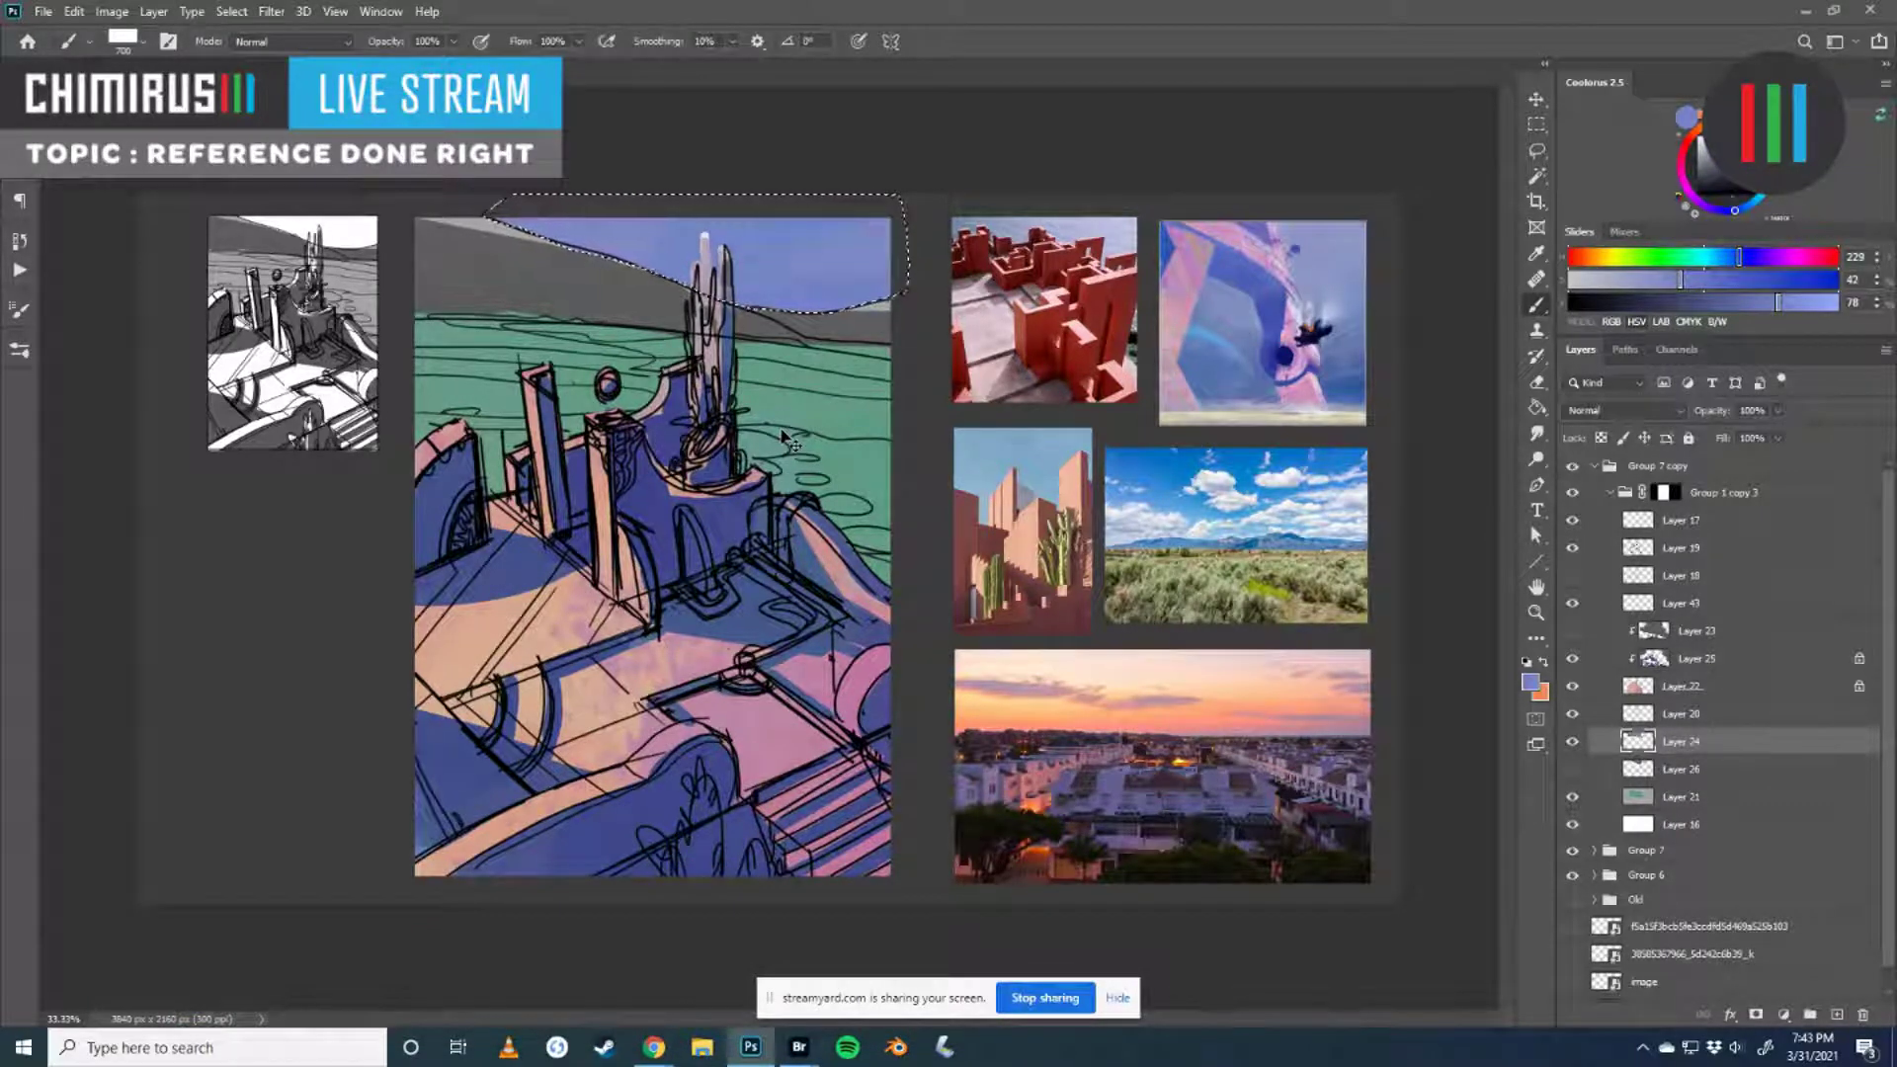
- Copy the selected blue sky to a new layer, move it below Layer 24, and reselect Layer 24
key(ctrl+j)
drag(1672, 743, 1658, 776)
click(1660, 749)
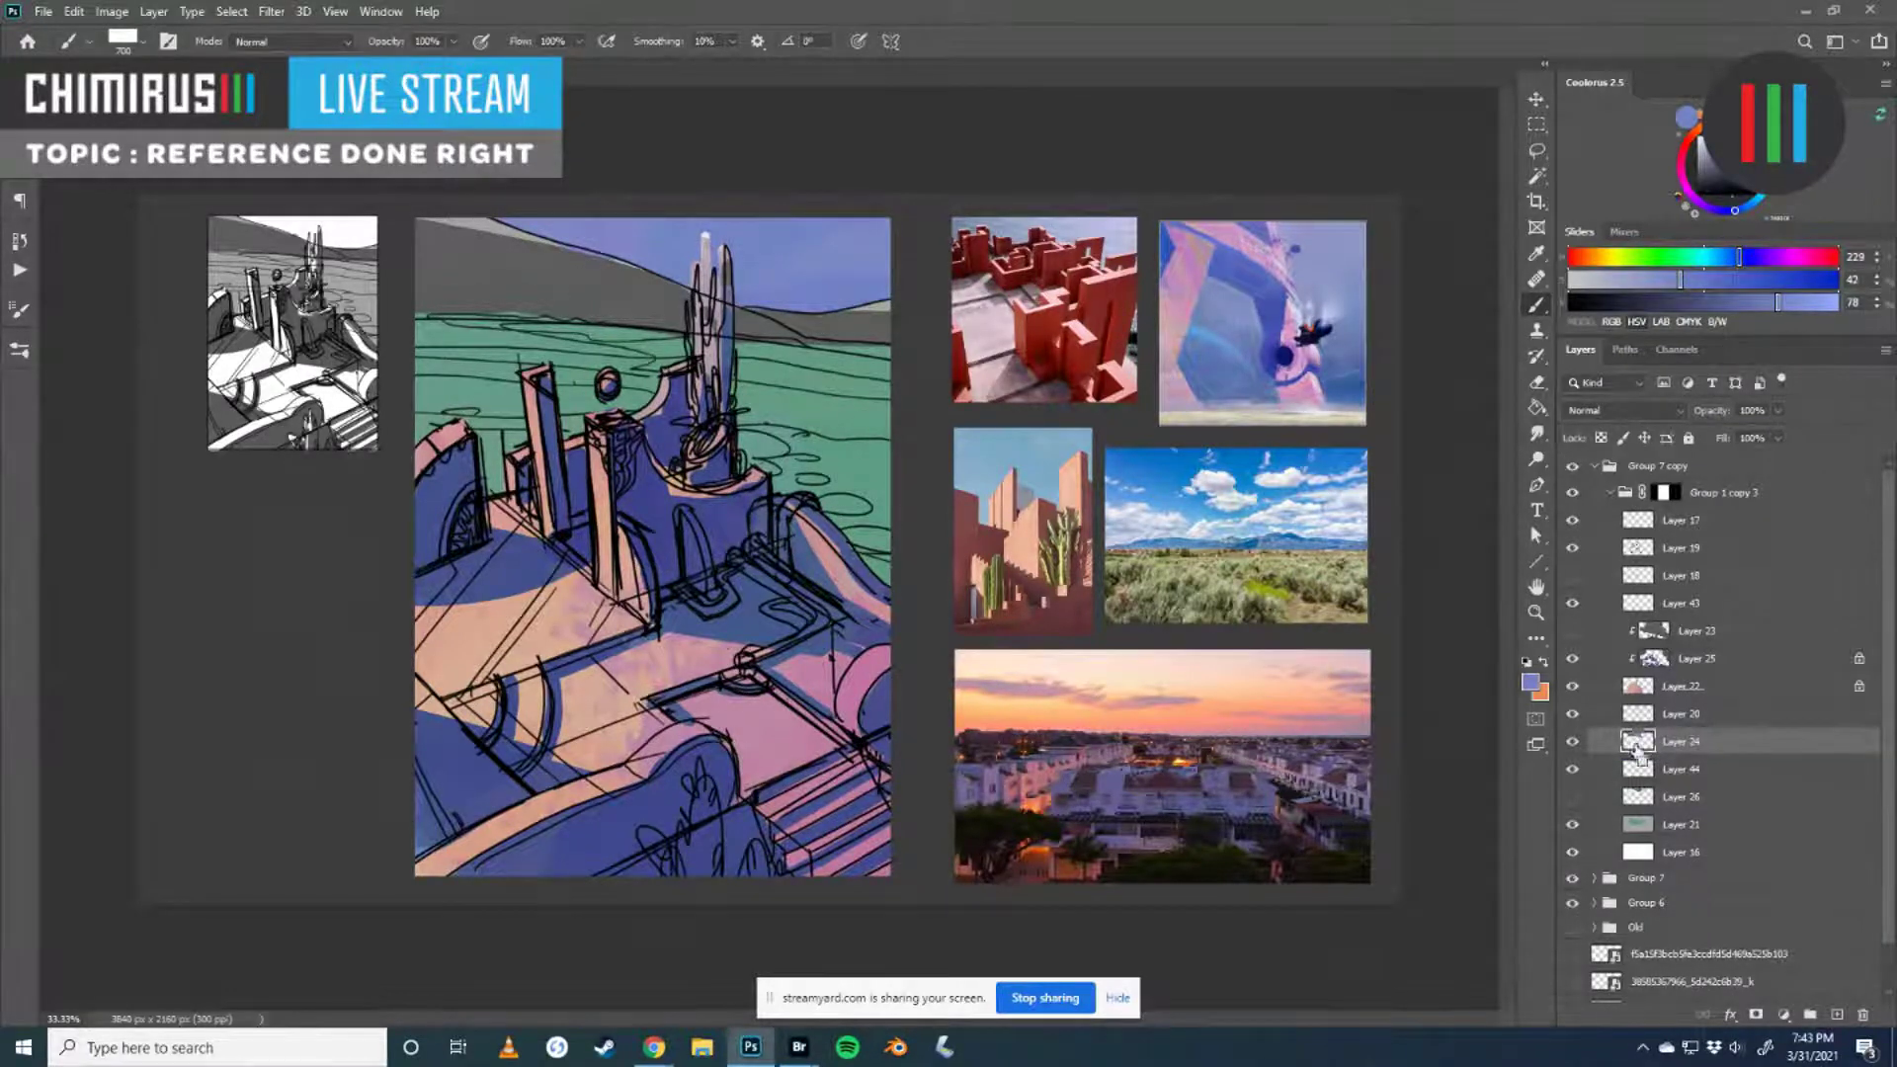
ctrl+click(1638, 743)
click(1573, 743)
click(1573, 743)
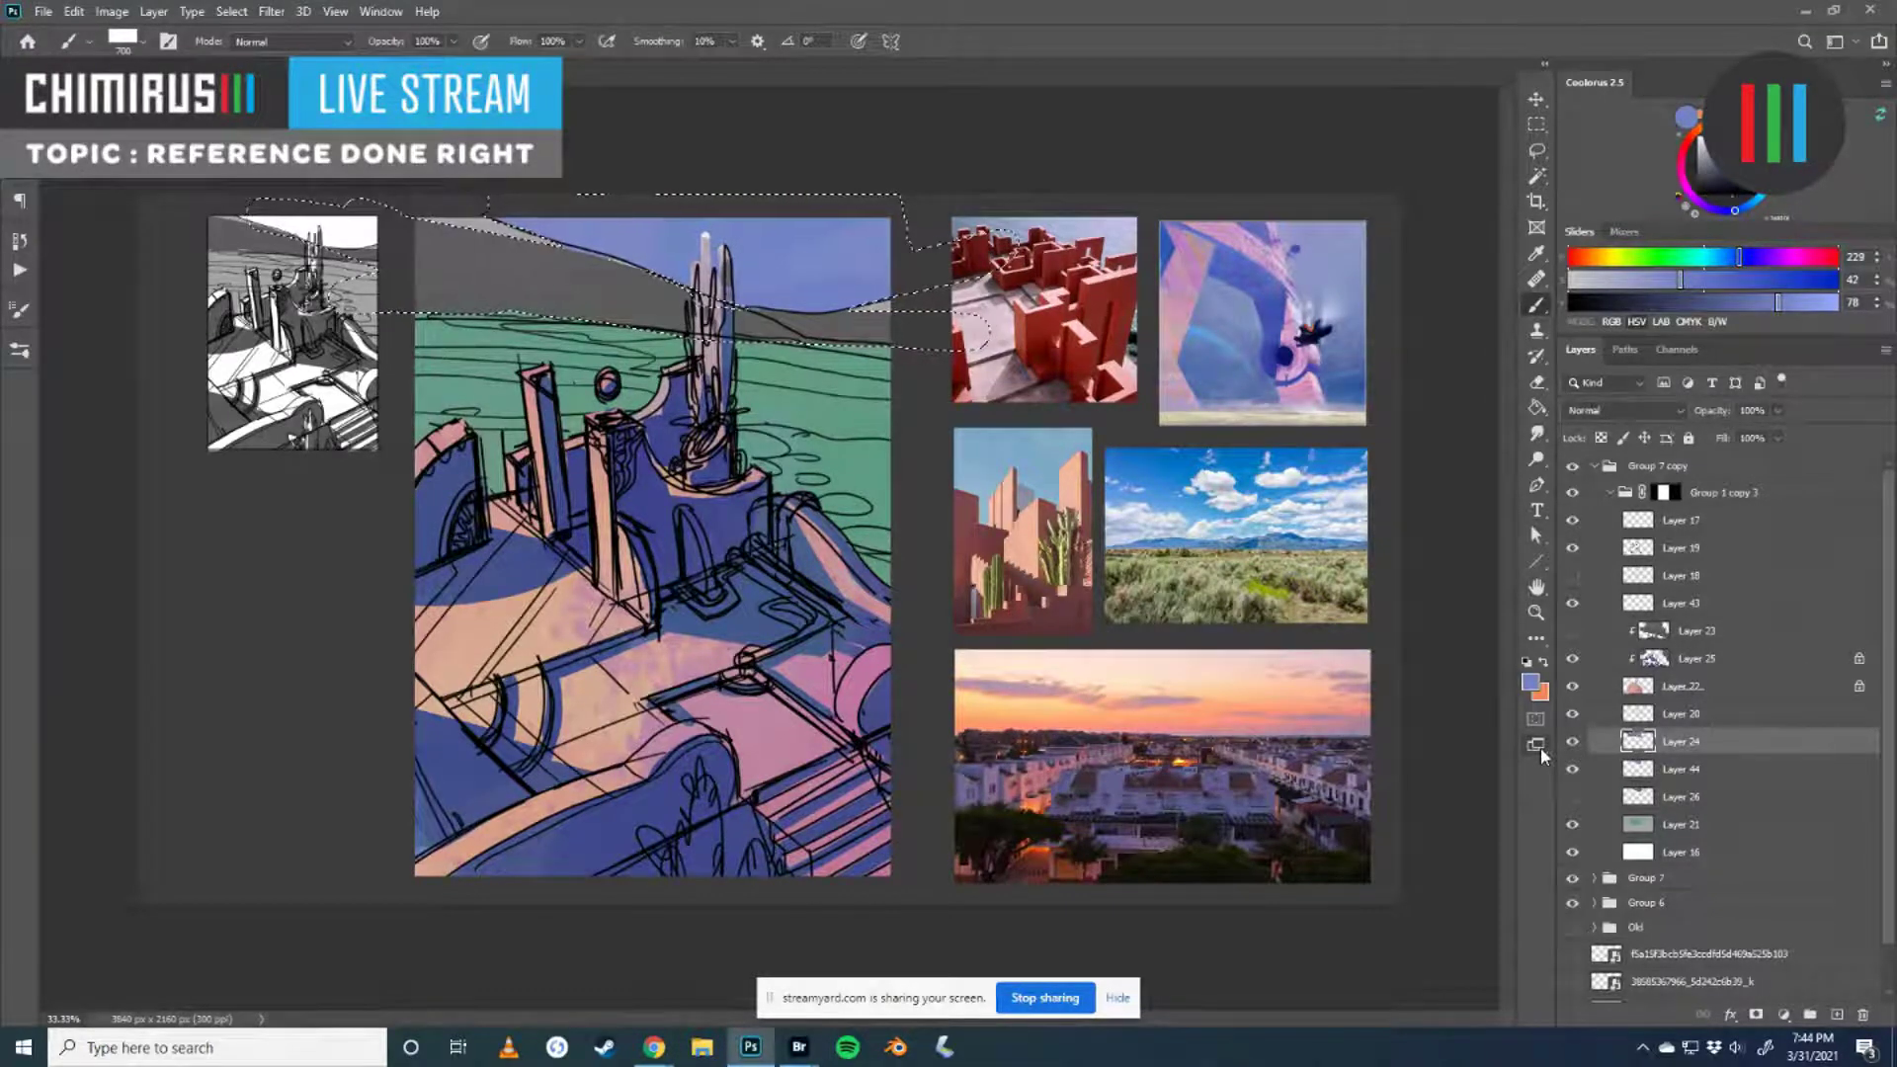
click(1660, 769)
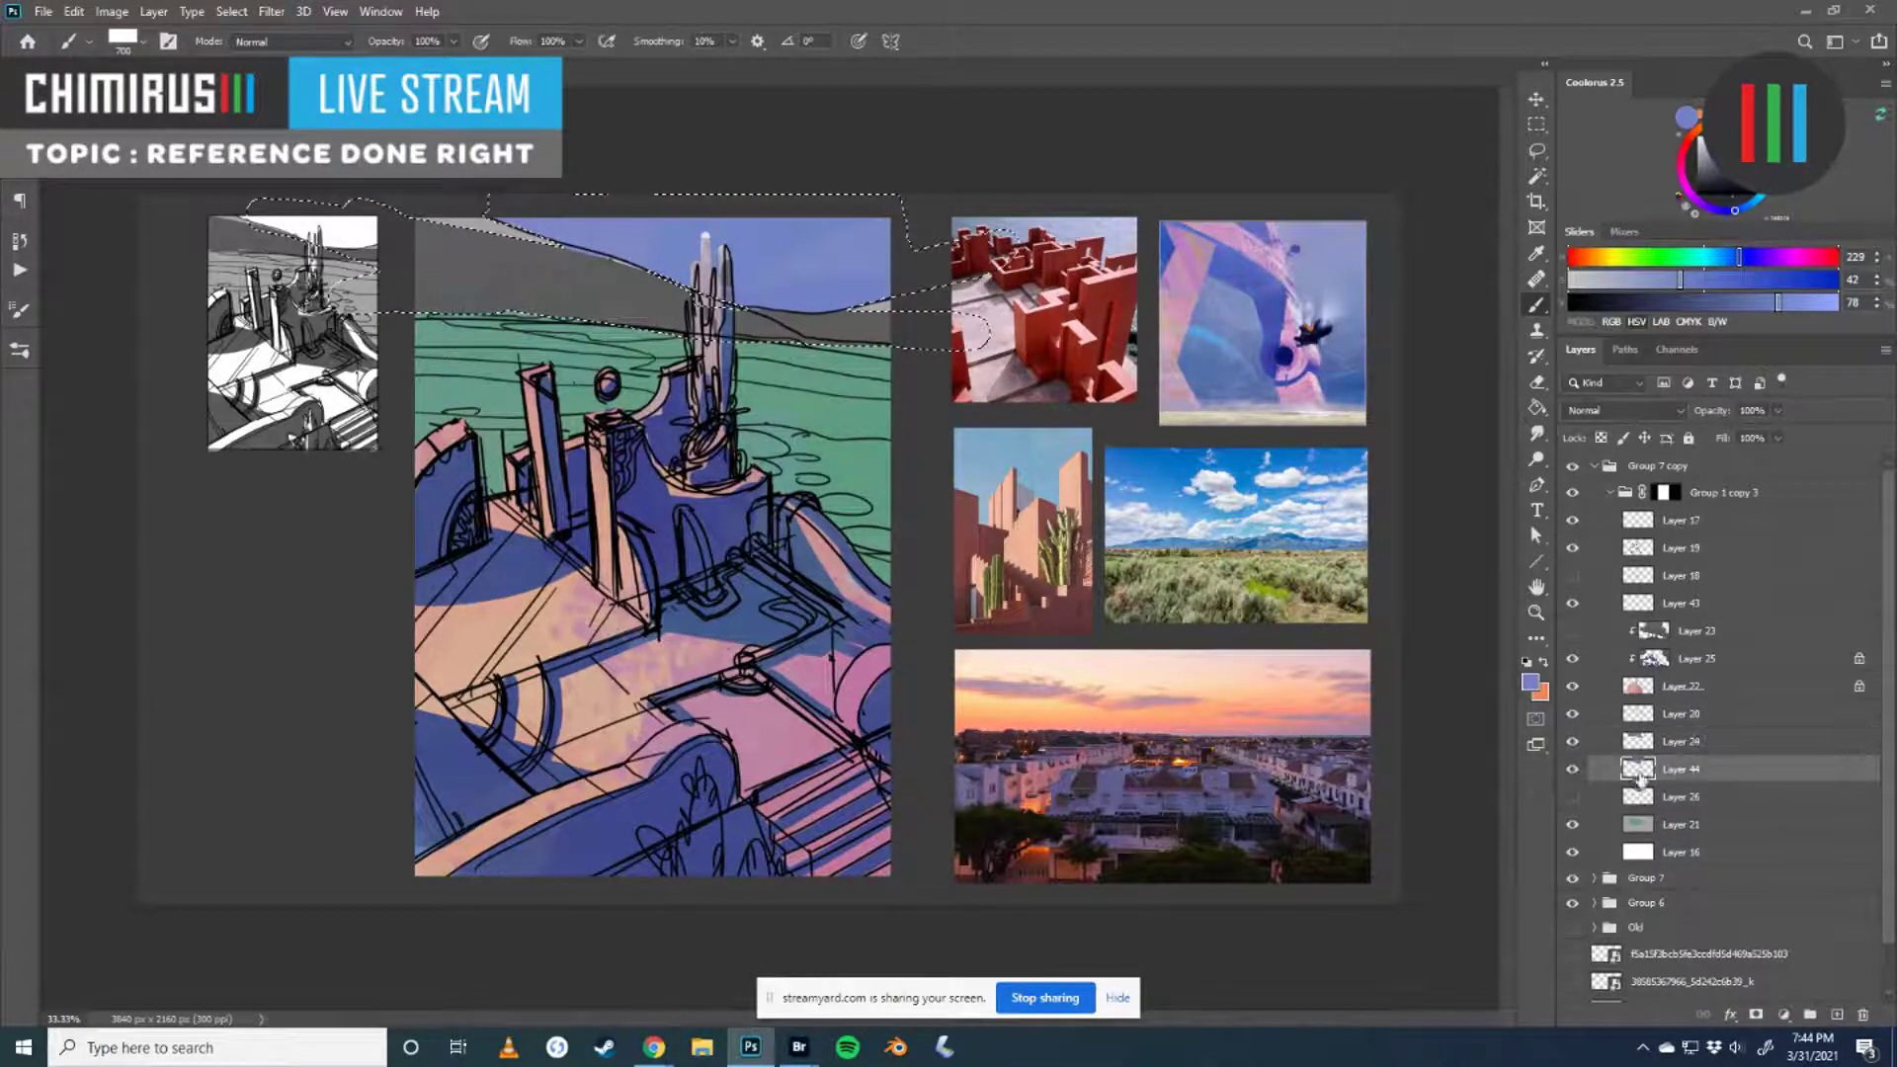
click(1582, 752)
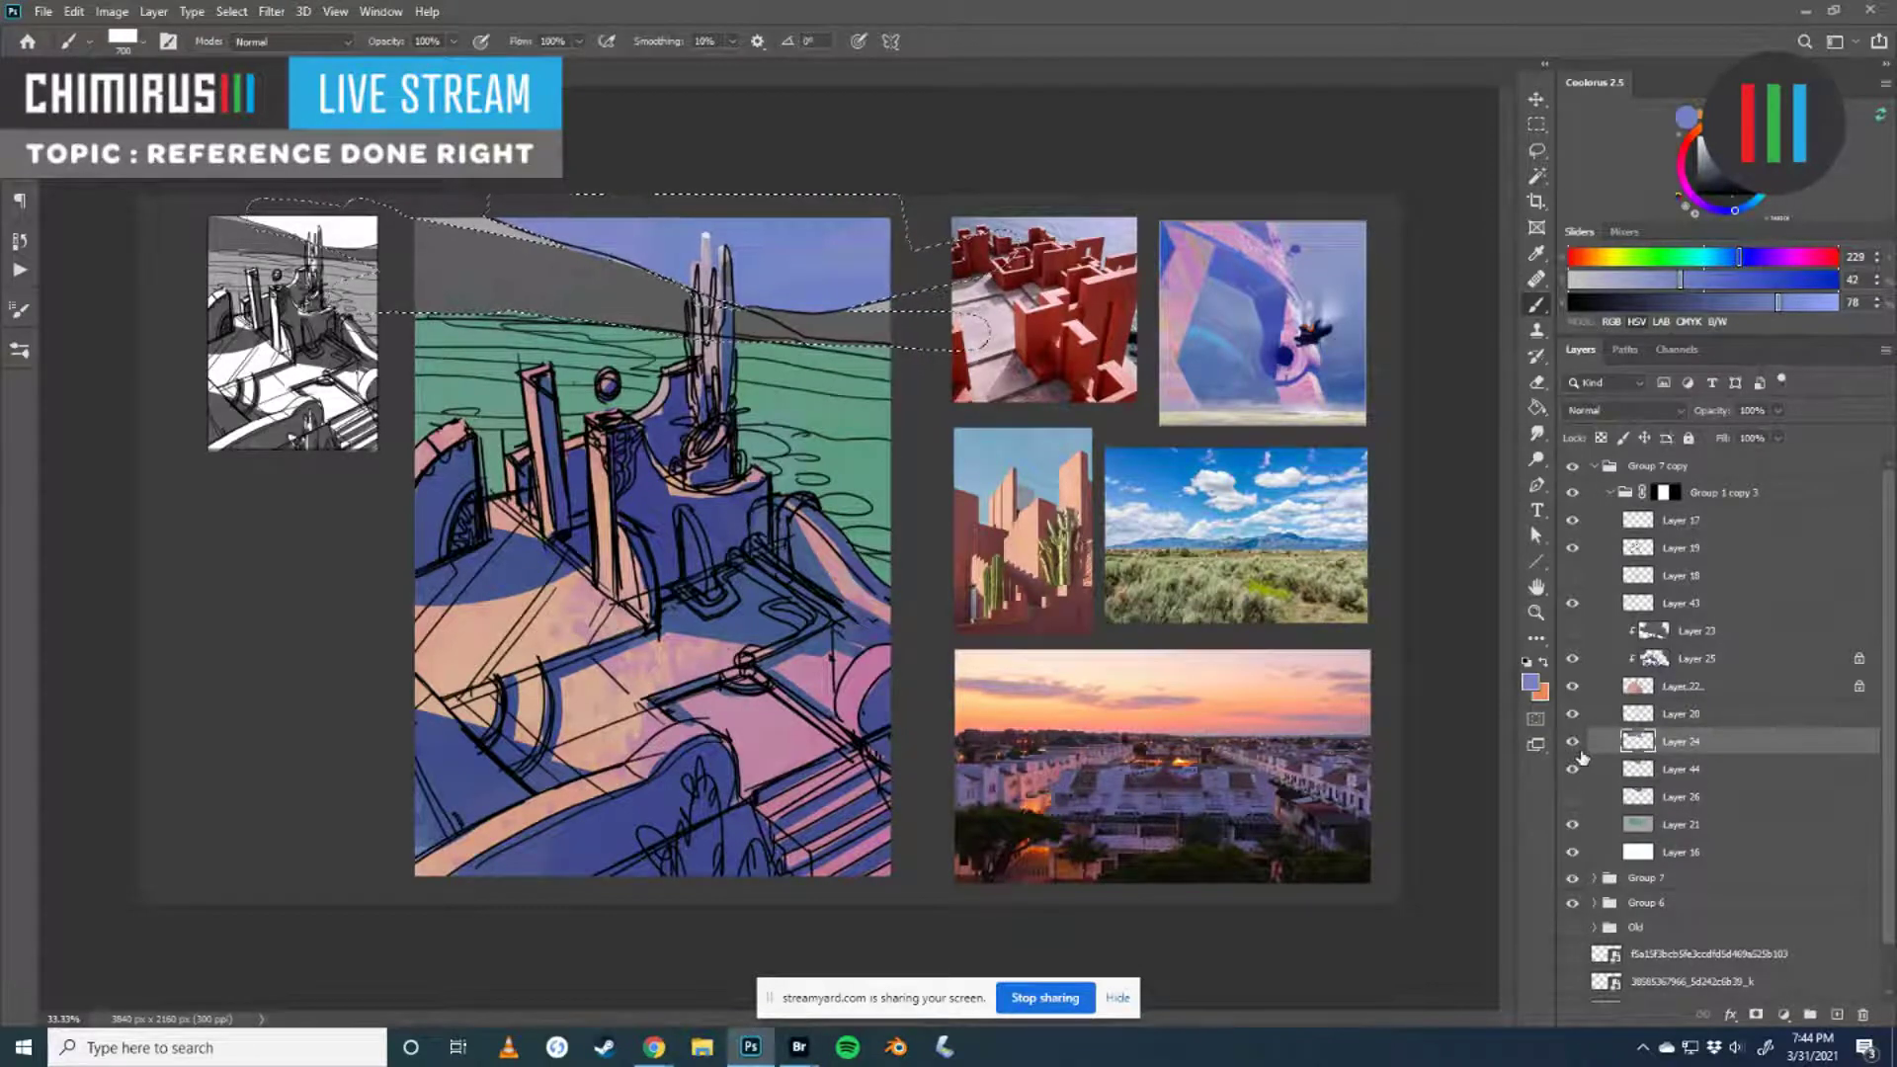
key(ctrl+d)
- Hide Layer 44, erase the leftover blue sky from Layer 24, and check the hills by toggling Layer 24
key(e)
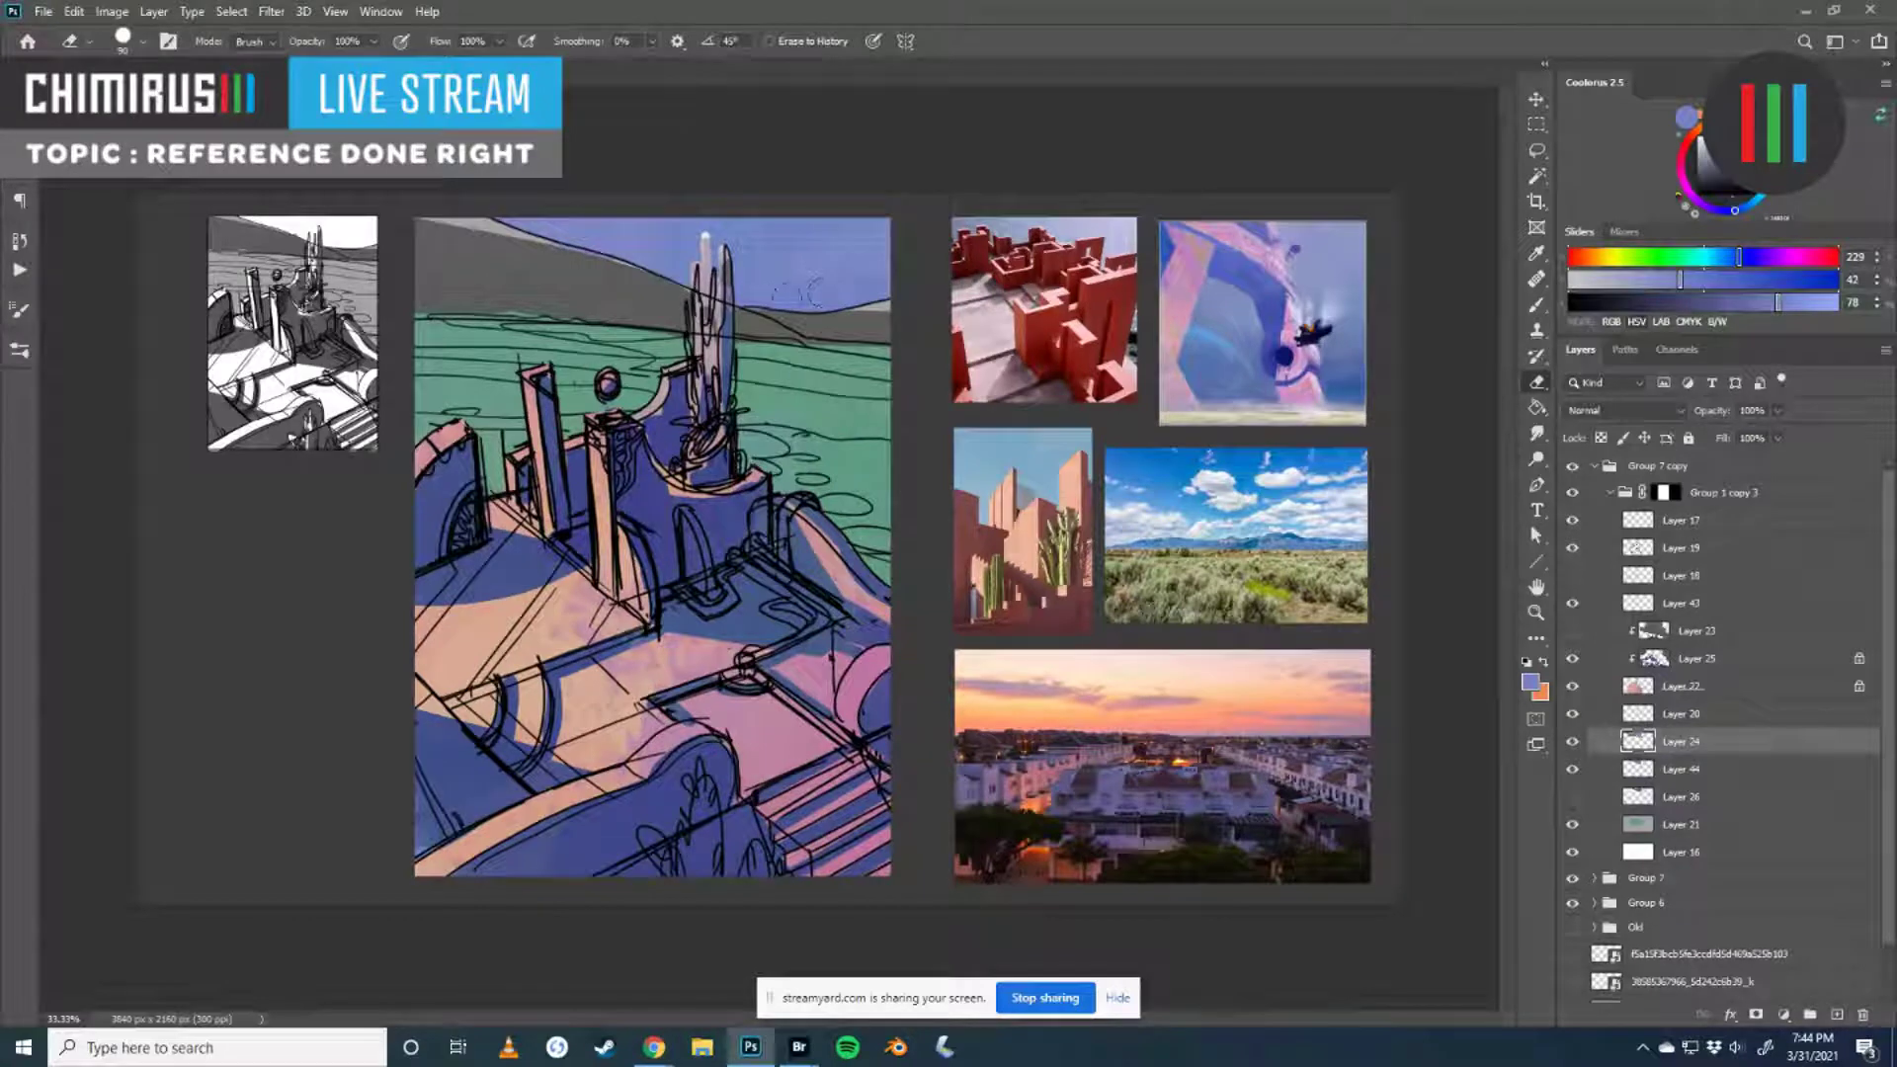
click(1572, 768)
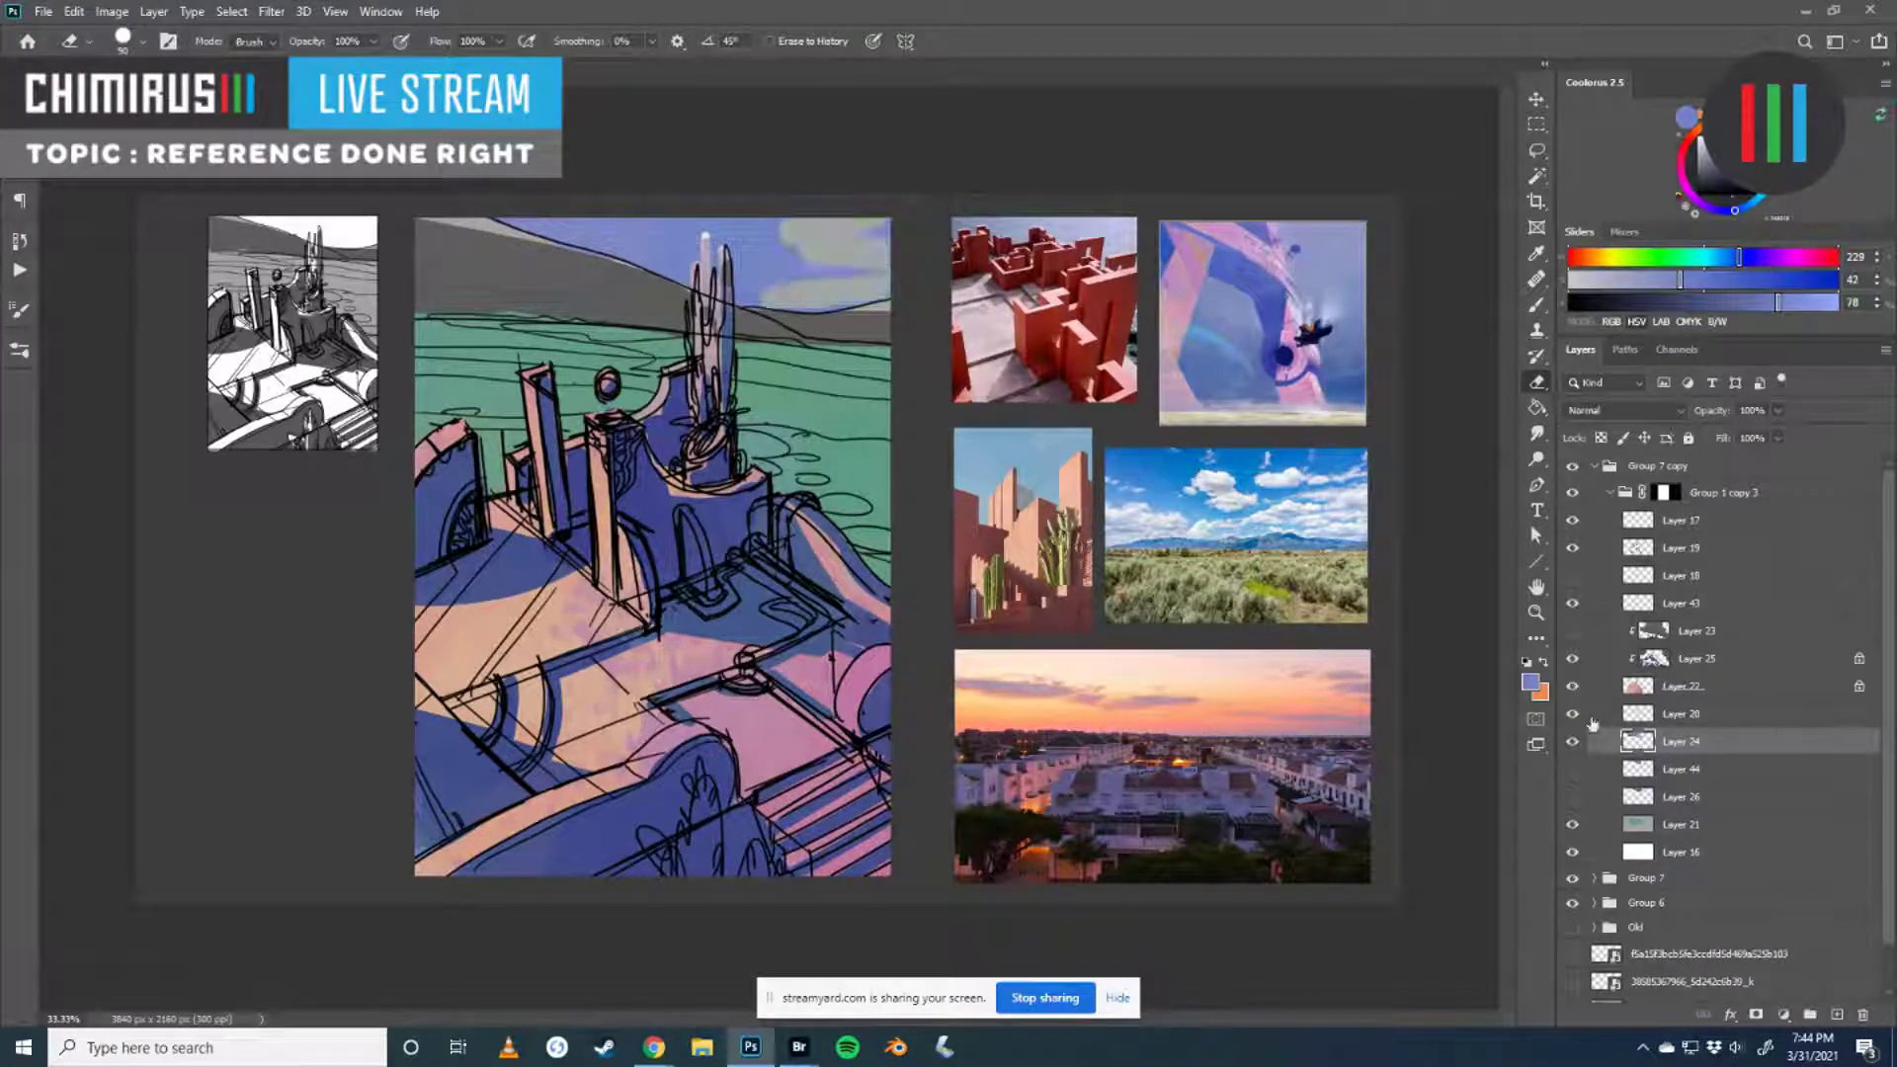
mouse_move(865, 265)
mouse_down()
mouse_move(760, 247)
mouse_move(787, 229)
mouse_move(751, 210)
mouse_up()
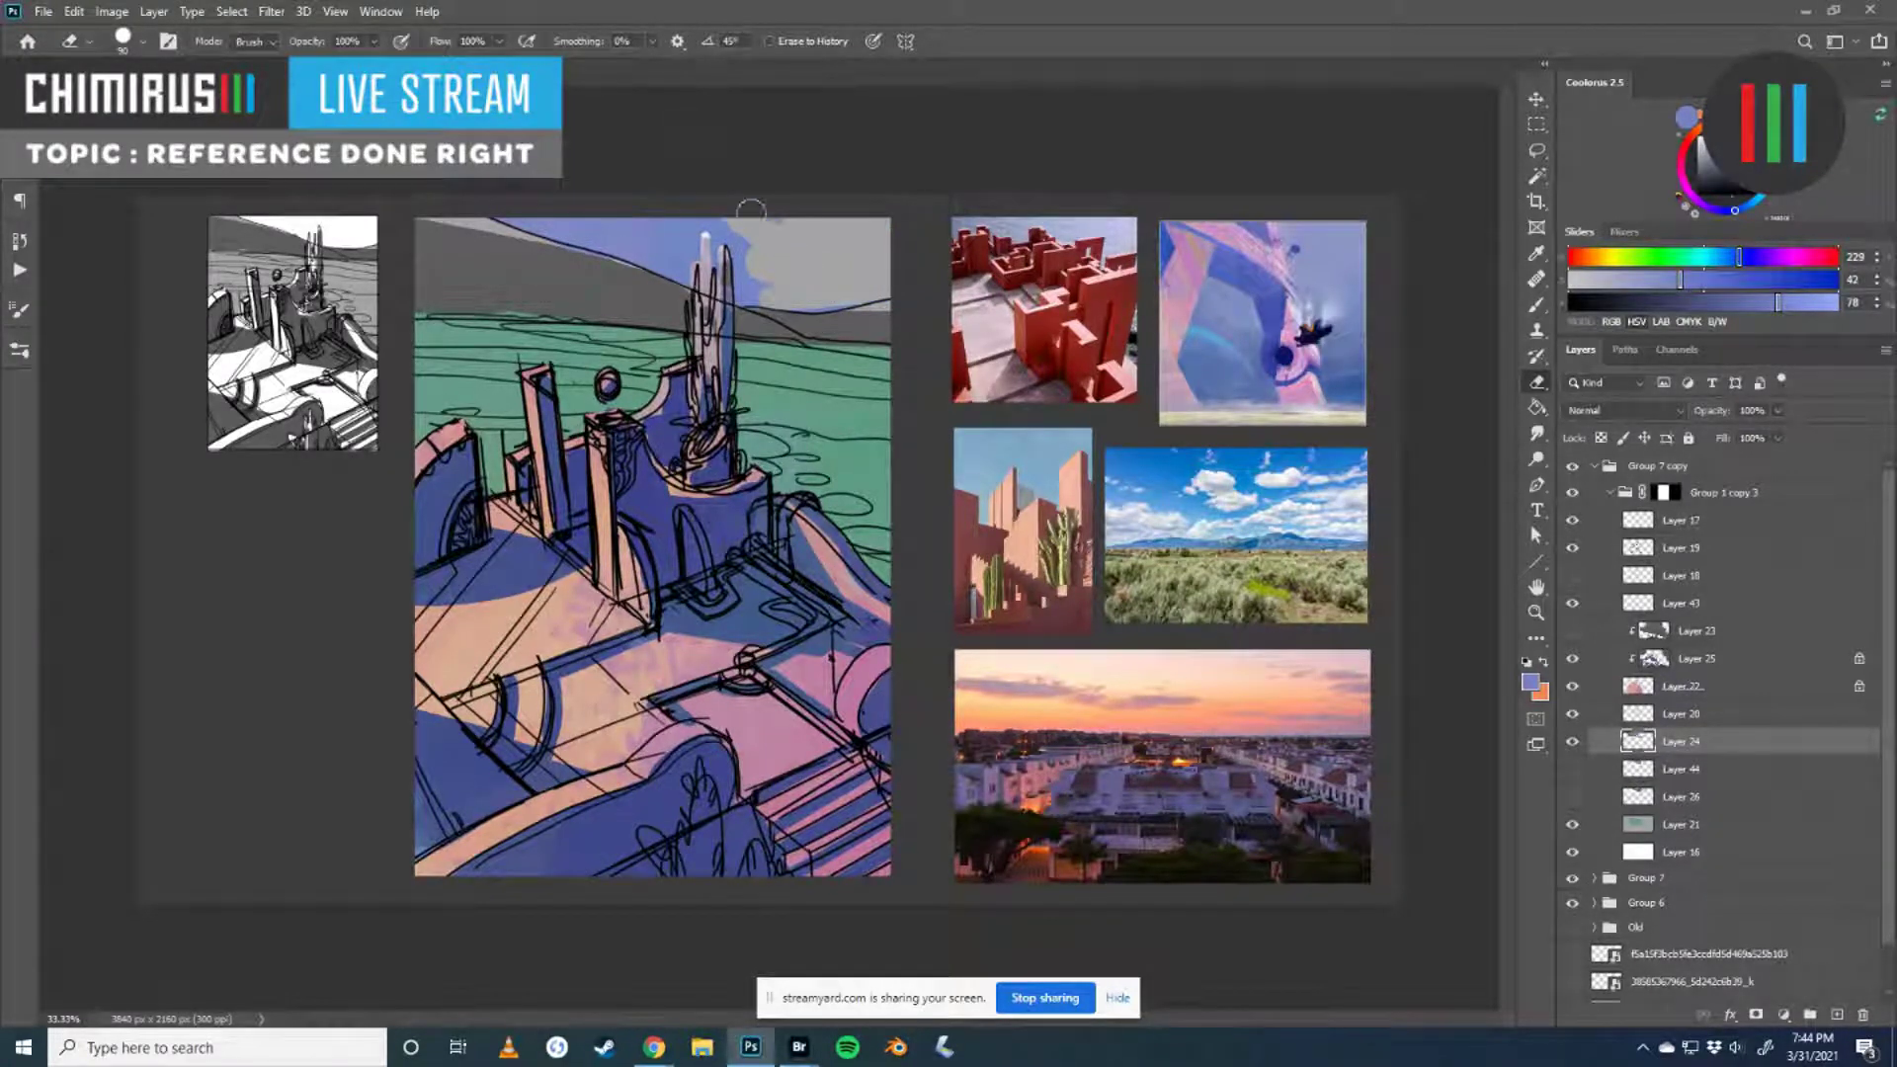
mouse_move(844, 295)
mouse_down()
mouse_move(550, 198)
mouse_move(621, 206)
mouse_move(644, 249)
mouse_move(568, 234)
mouse_up()
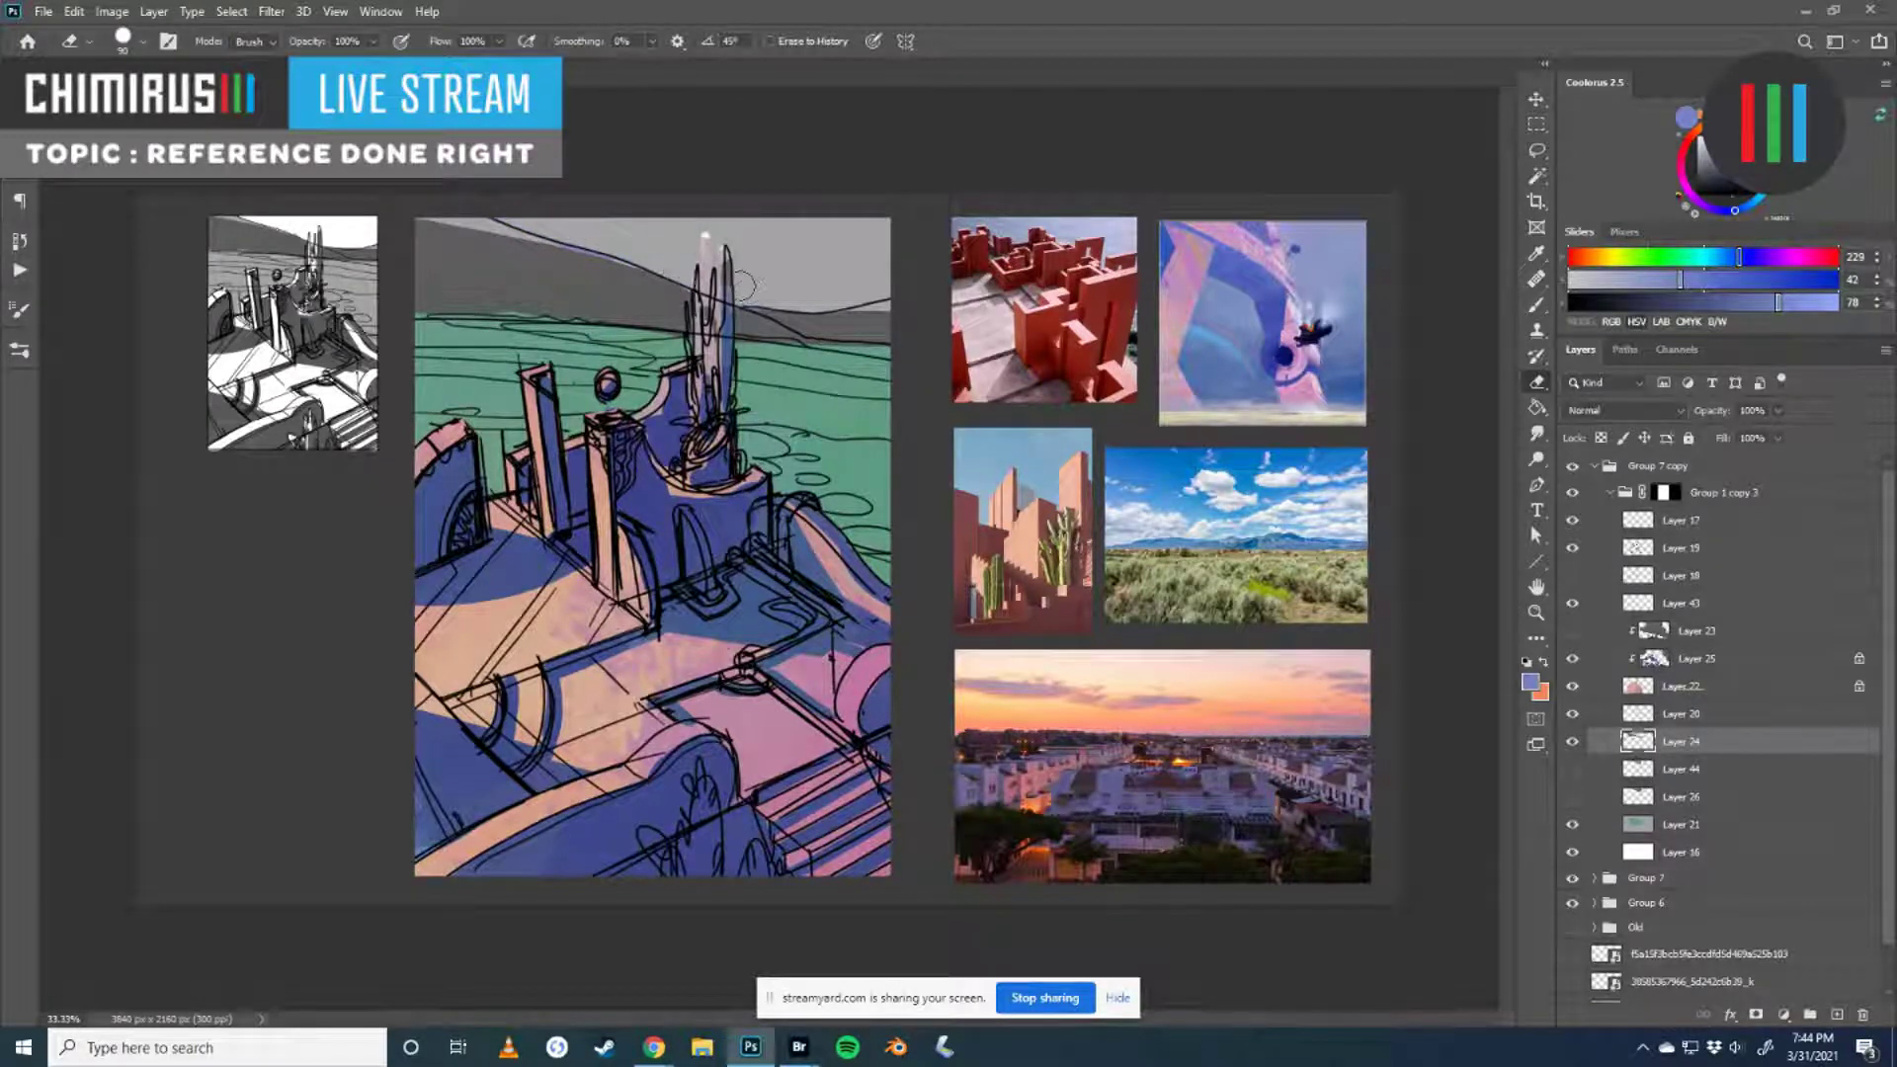
drag(760, 262, 755, 209)
click(1572, 743)
click(1572, 743)
click(1570, 742)
click(1570, 742)
- Lock Layer 24's transparent pixels and paint the distant hills blue with hue 232, saturation 37 and brightness 65
key(b)
click(1602, 437)
drag(1748, 304, 1741, 304)
click(1743, 259)
mouse_move(593, 286)
mouse_down()
mouse_move(464, 277)
mouse_move(731, 267)
mouse_move(820, 331)
mouse_up()
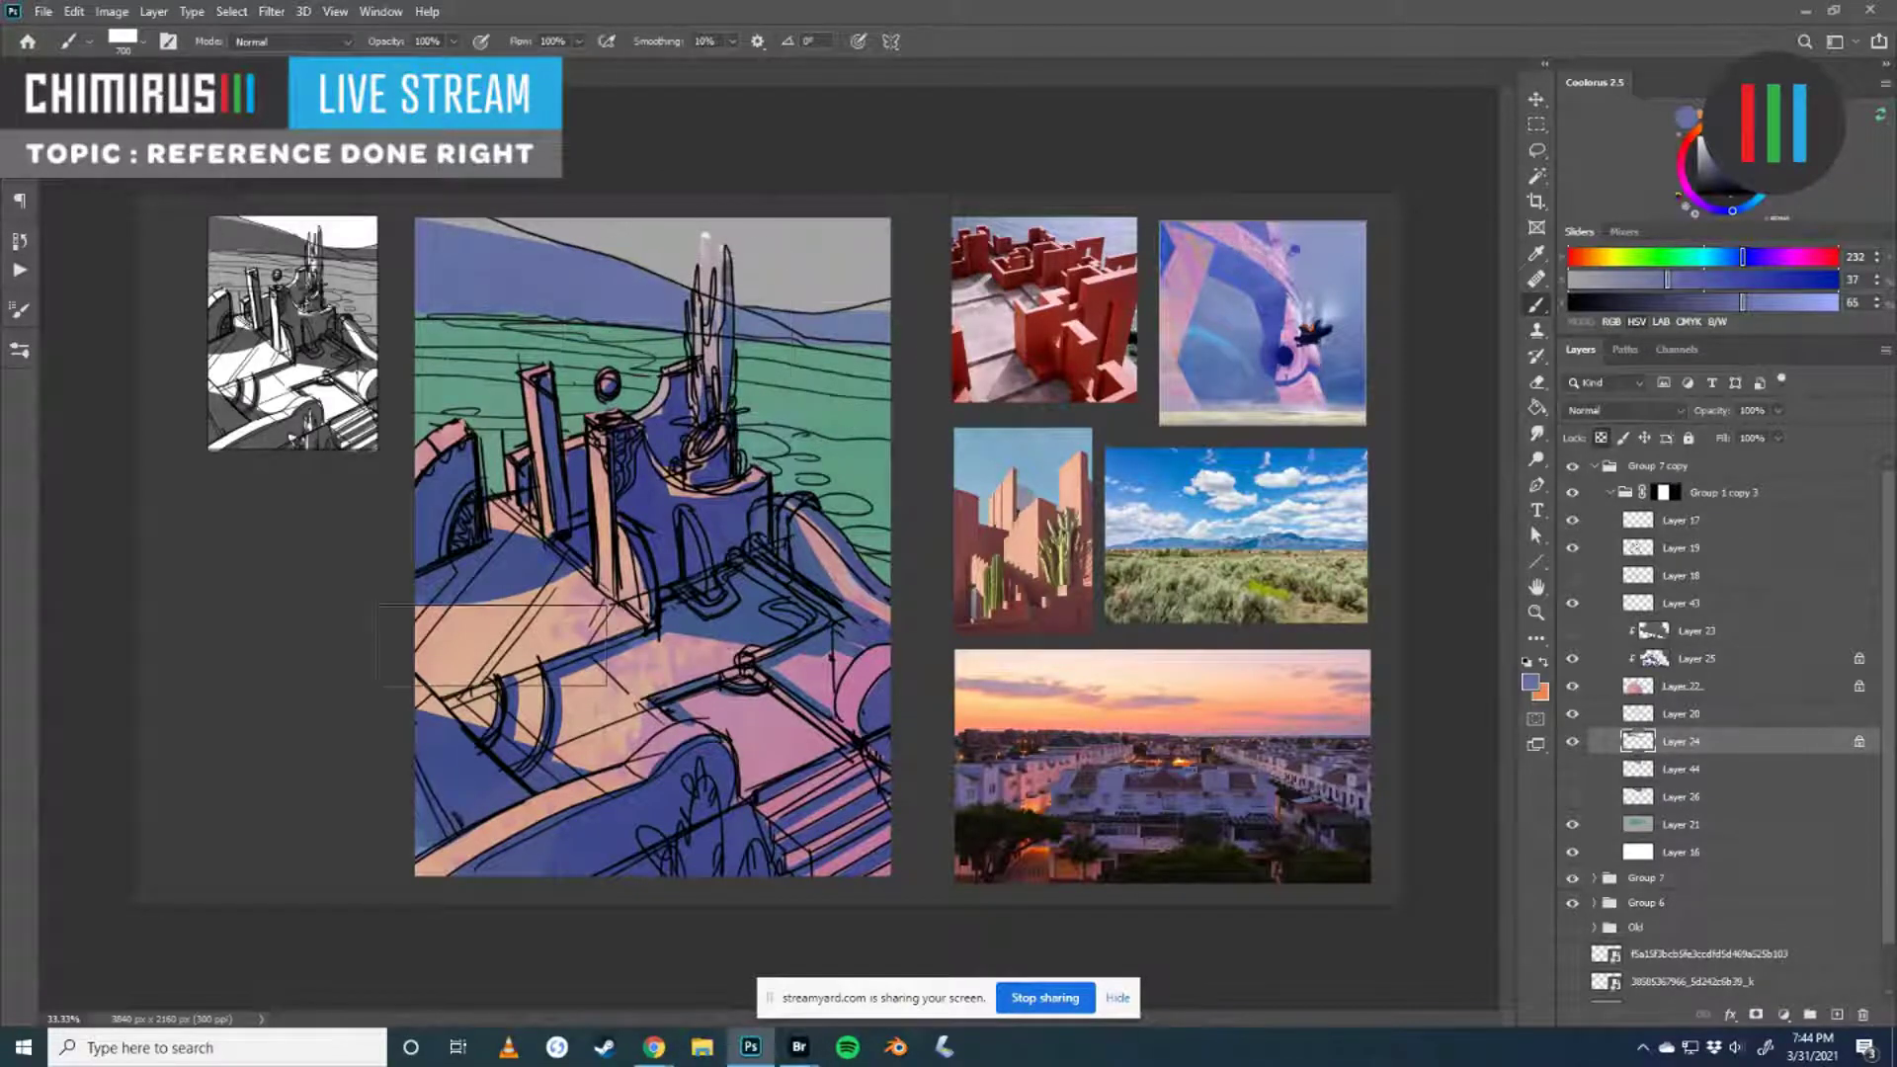
- Reduce the brush to 125 px and cover the remaining grey on the left hill's upper slope with the same blue
key([)
key([)
key([)
key([)
key([)
key([)
key([)
key([)
key([)
drag(425, 227, 534, 243)
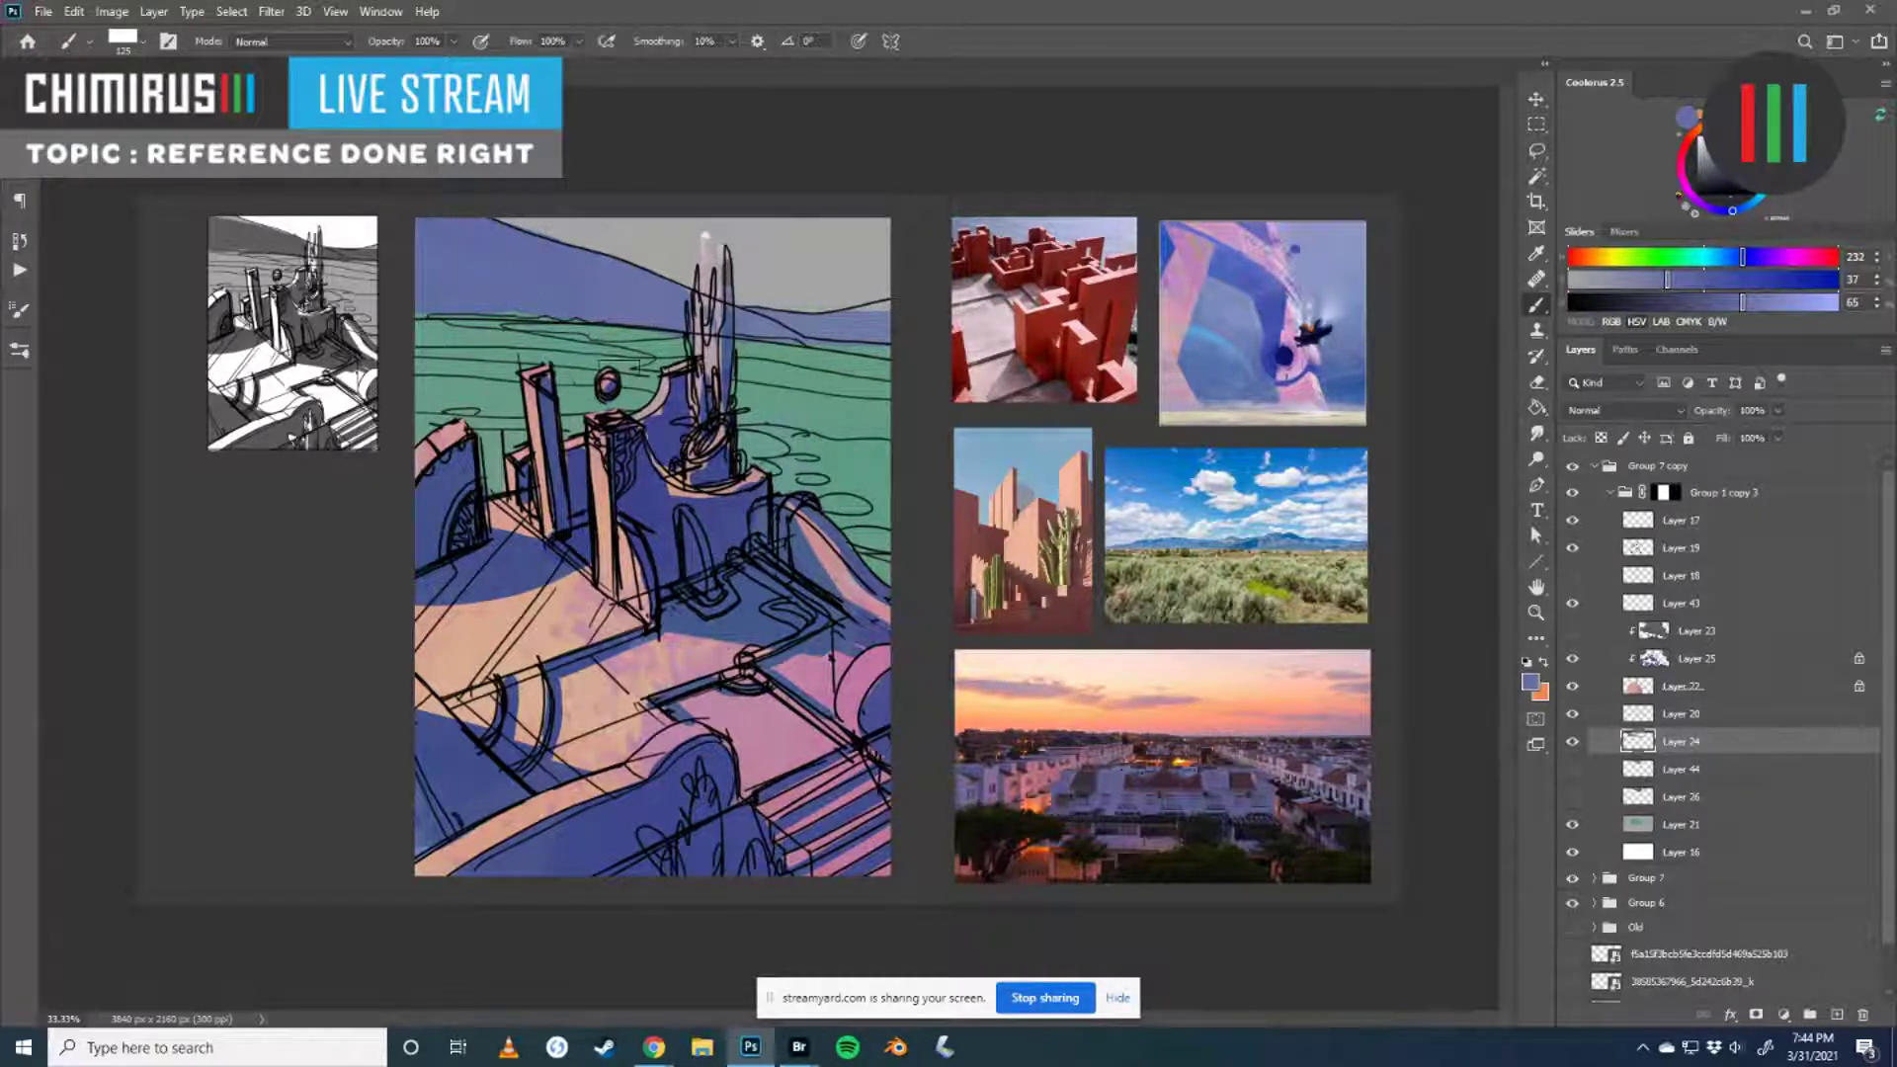
- Lower the blue's brightness to 56, raise its saturation, and paint a darker shadow shape on the left hill
drag(1739, 302, 1719, 303)
click(1682, 280)
mouse_move(451, 285)
mouse_down()
mouse_move(480, 279)
mouse_move(425, 291)
mouse_move(475, 286)
mouse_move(451, 302)
mouse_move(525, 262)
mouse_move(480, 309)
mouse_move(499, 308)
mouse_move(465, 296)
mouse_move(508, 322)
mouse_up()
- Set the saturation to 51, switch to another sampled brush at 100 px, and extend the dark shadow shapes along the hills
click(1699, 283)
click(19, 350)
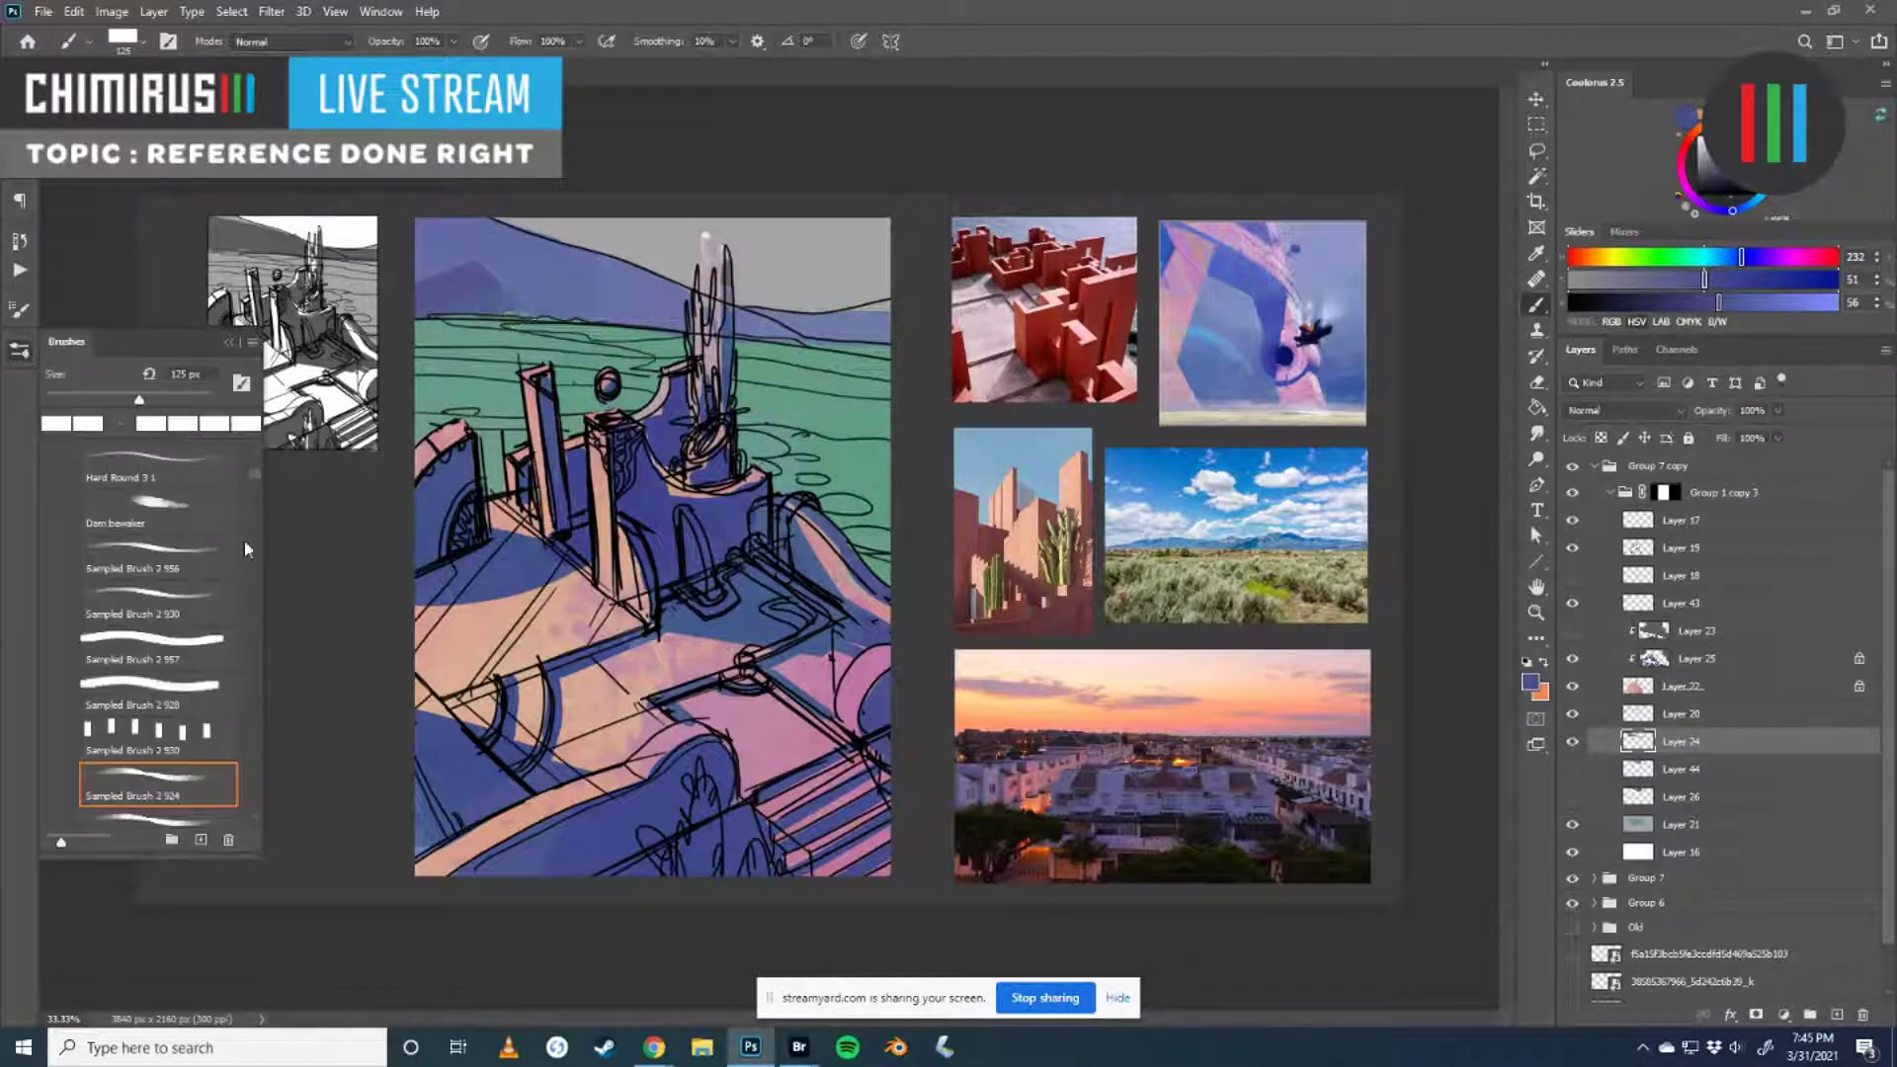
click(205, 598)
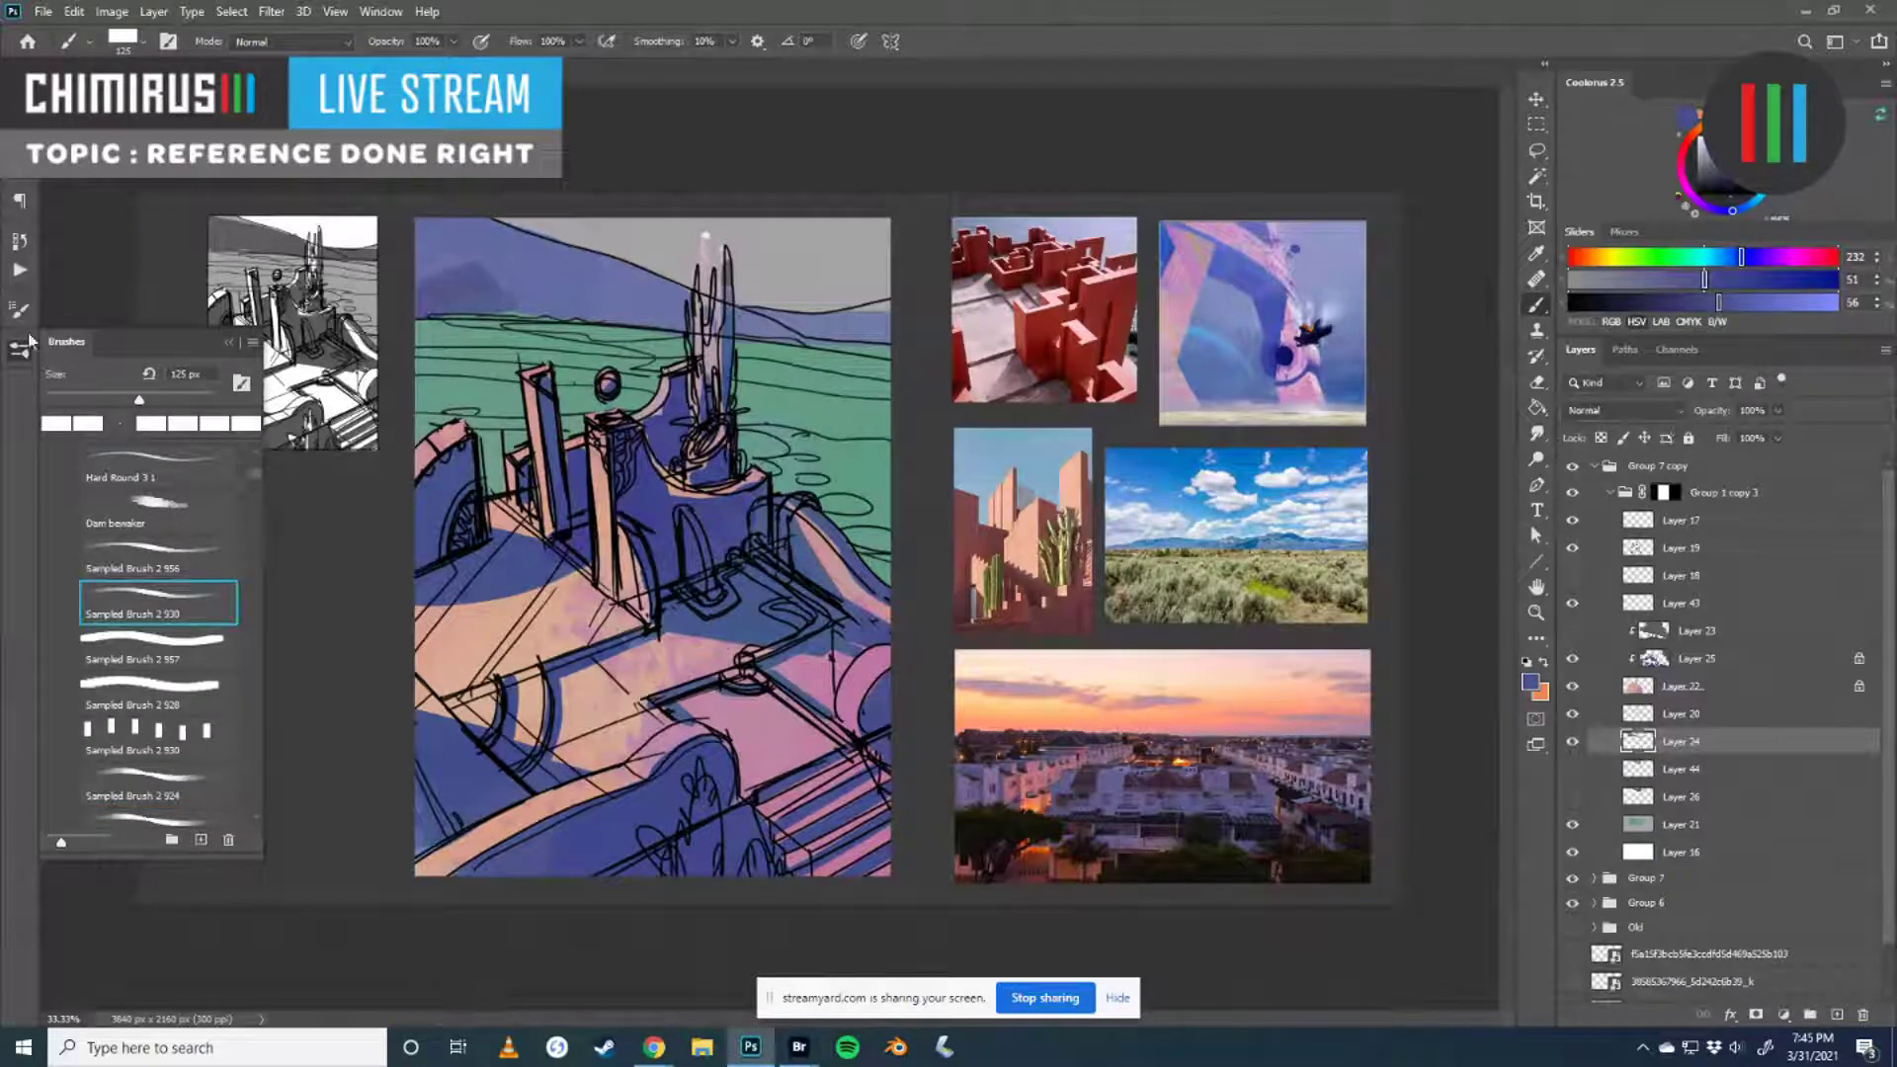
click(22, 352)
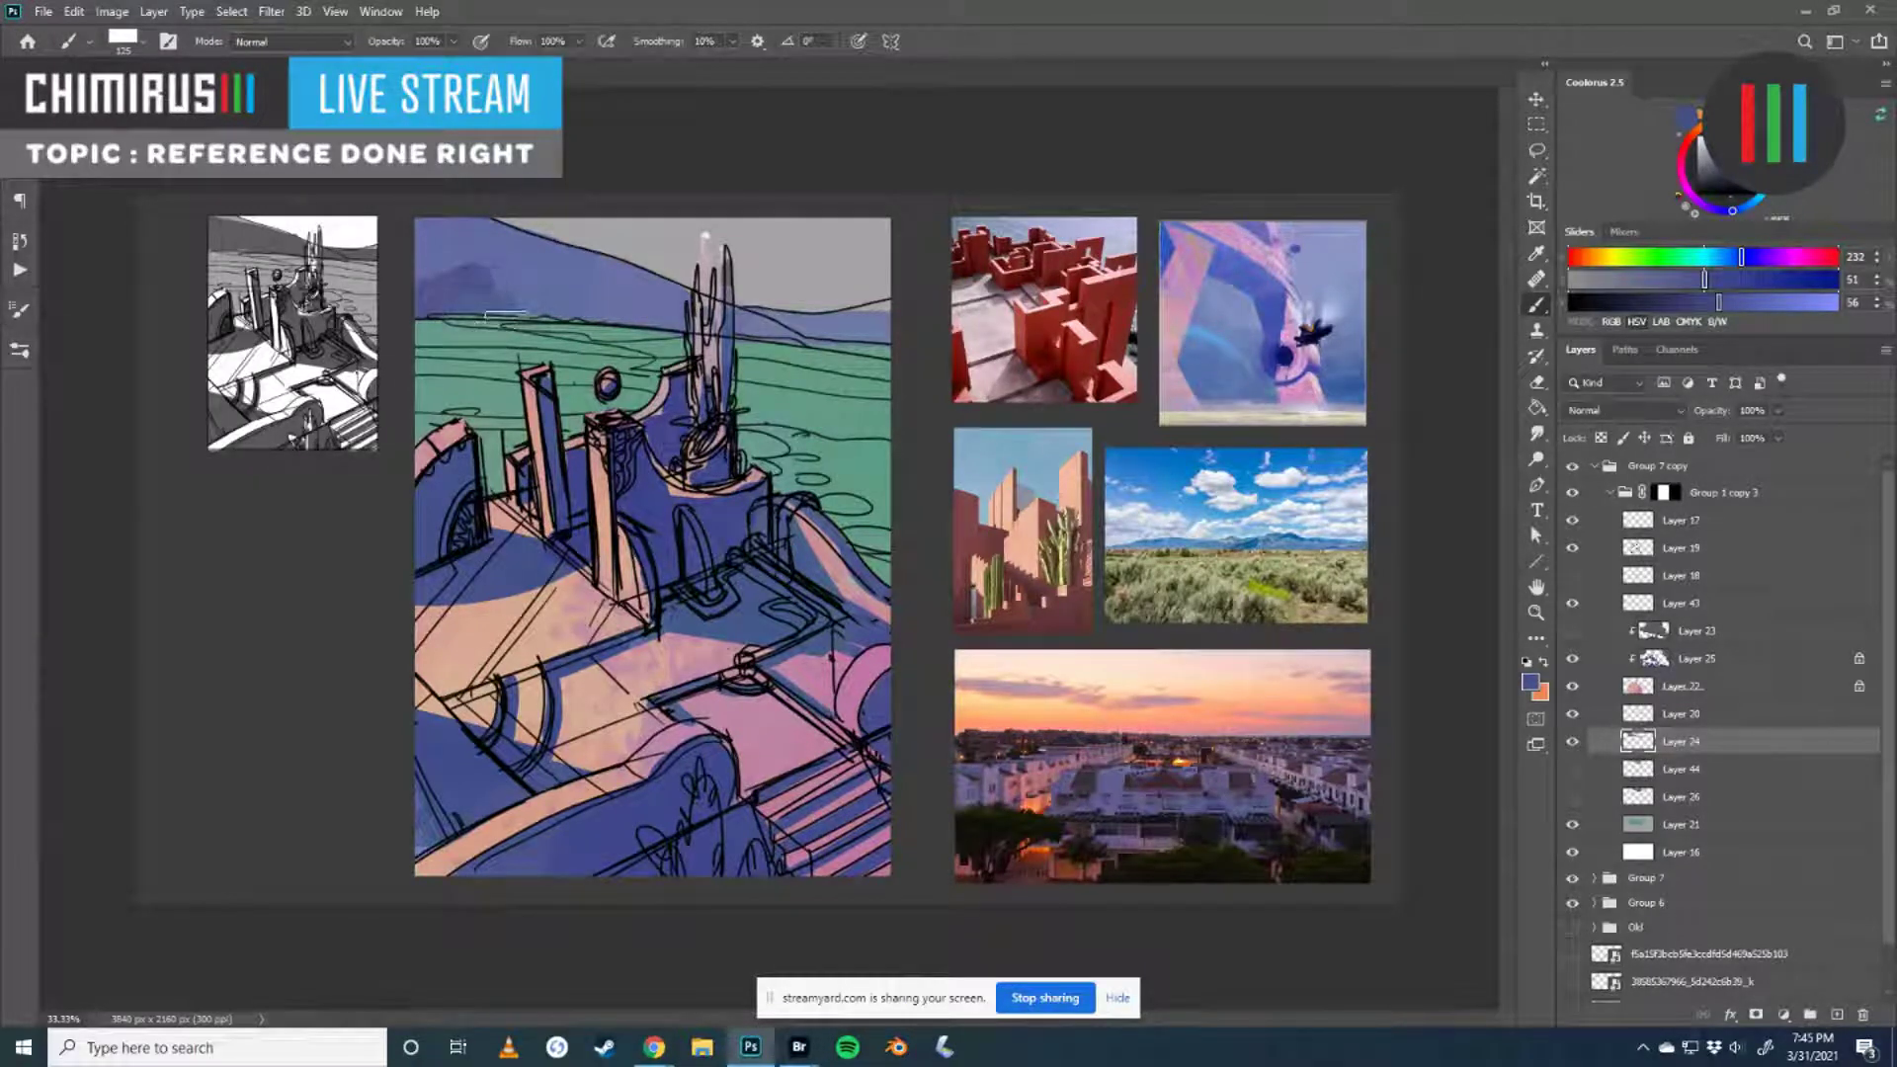
key(bracketright)
key(bracketright)
key(bracketright)
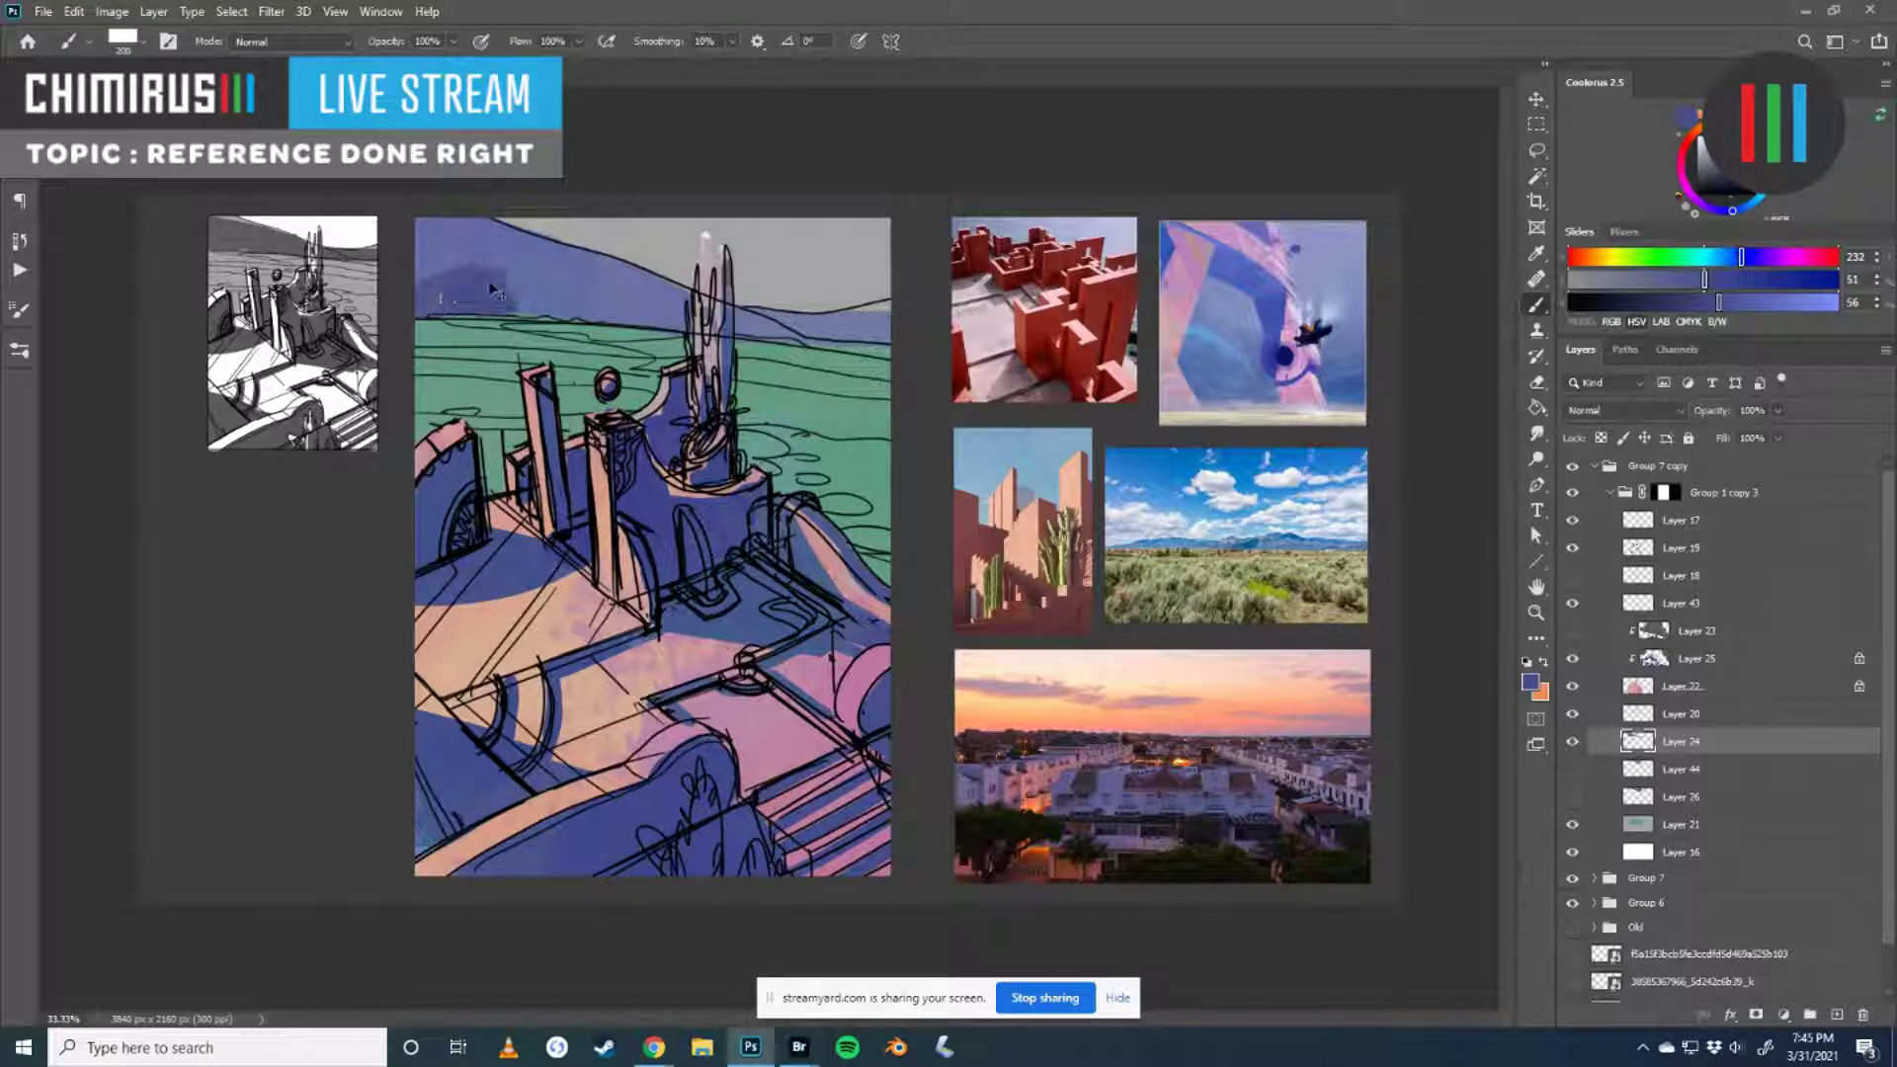
key(bracketleft)
key(bracketleft)
key(bracketleft)
key(bracketleft)
drag(538, 302, 620, 306)
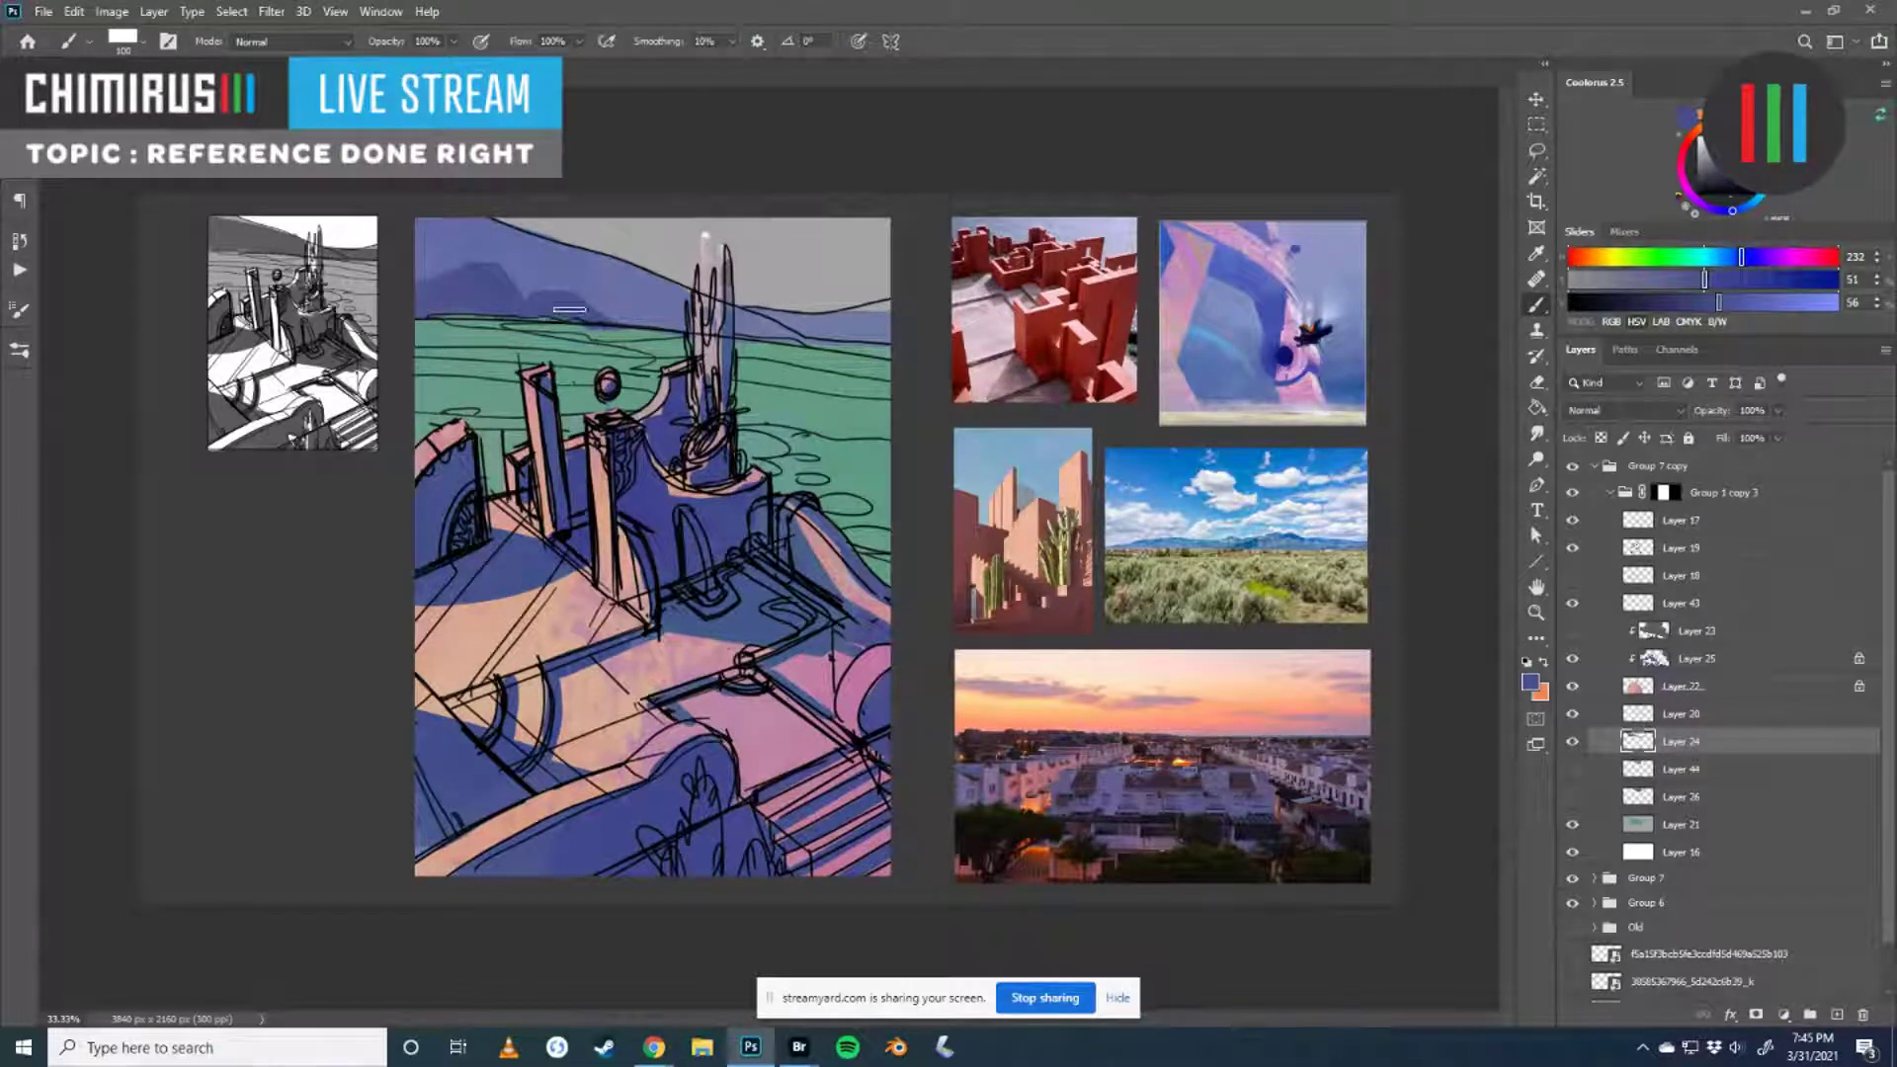
- Add a small shadow shape on the hill beside the cactus and refine the hill shadows with sampled dark and lighter blues
key(e)
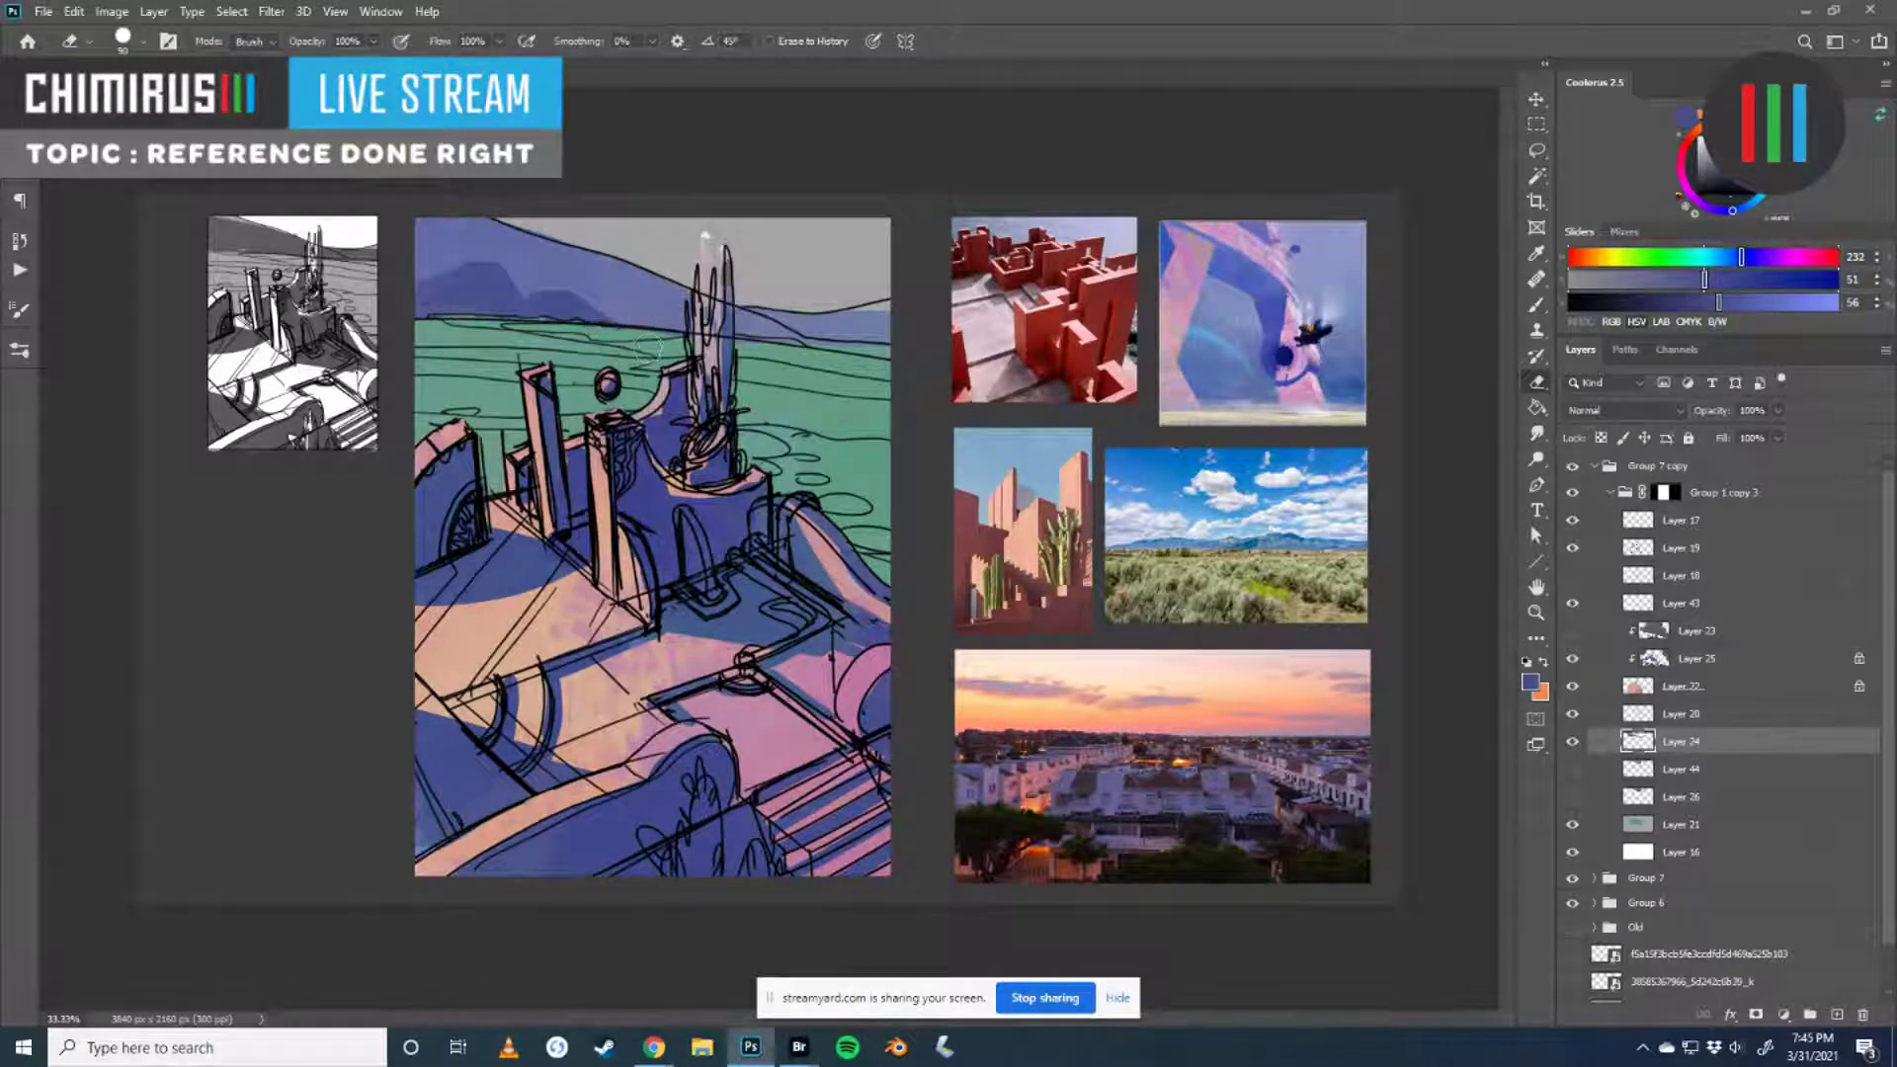
key(b)
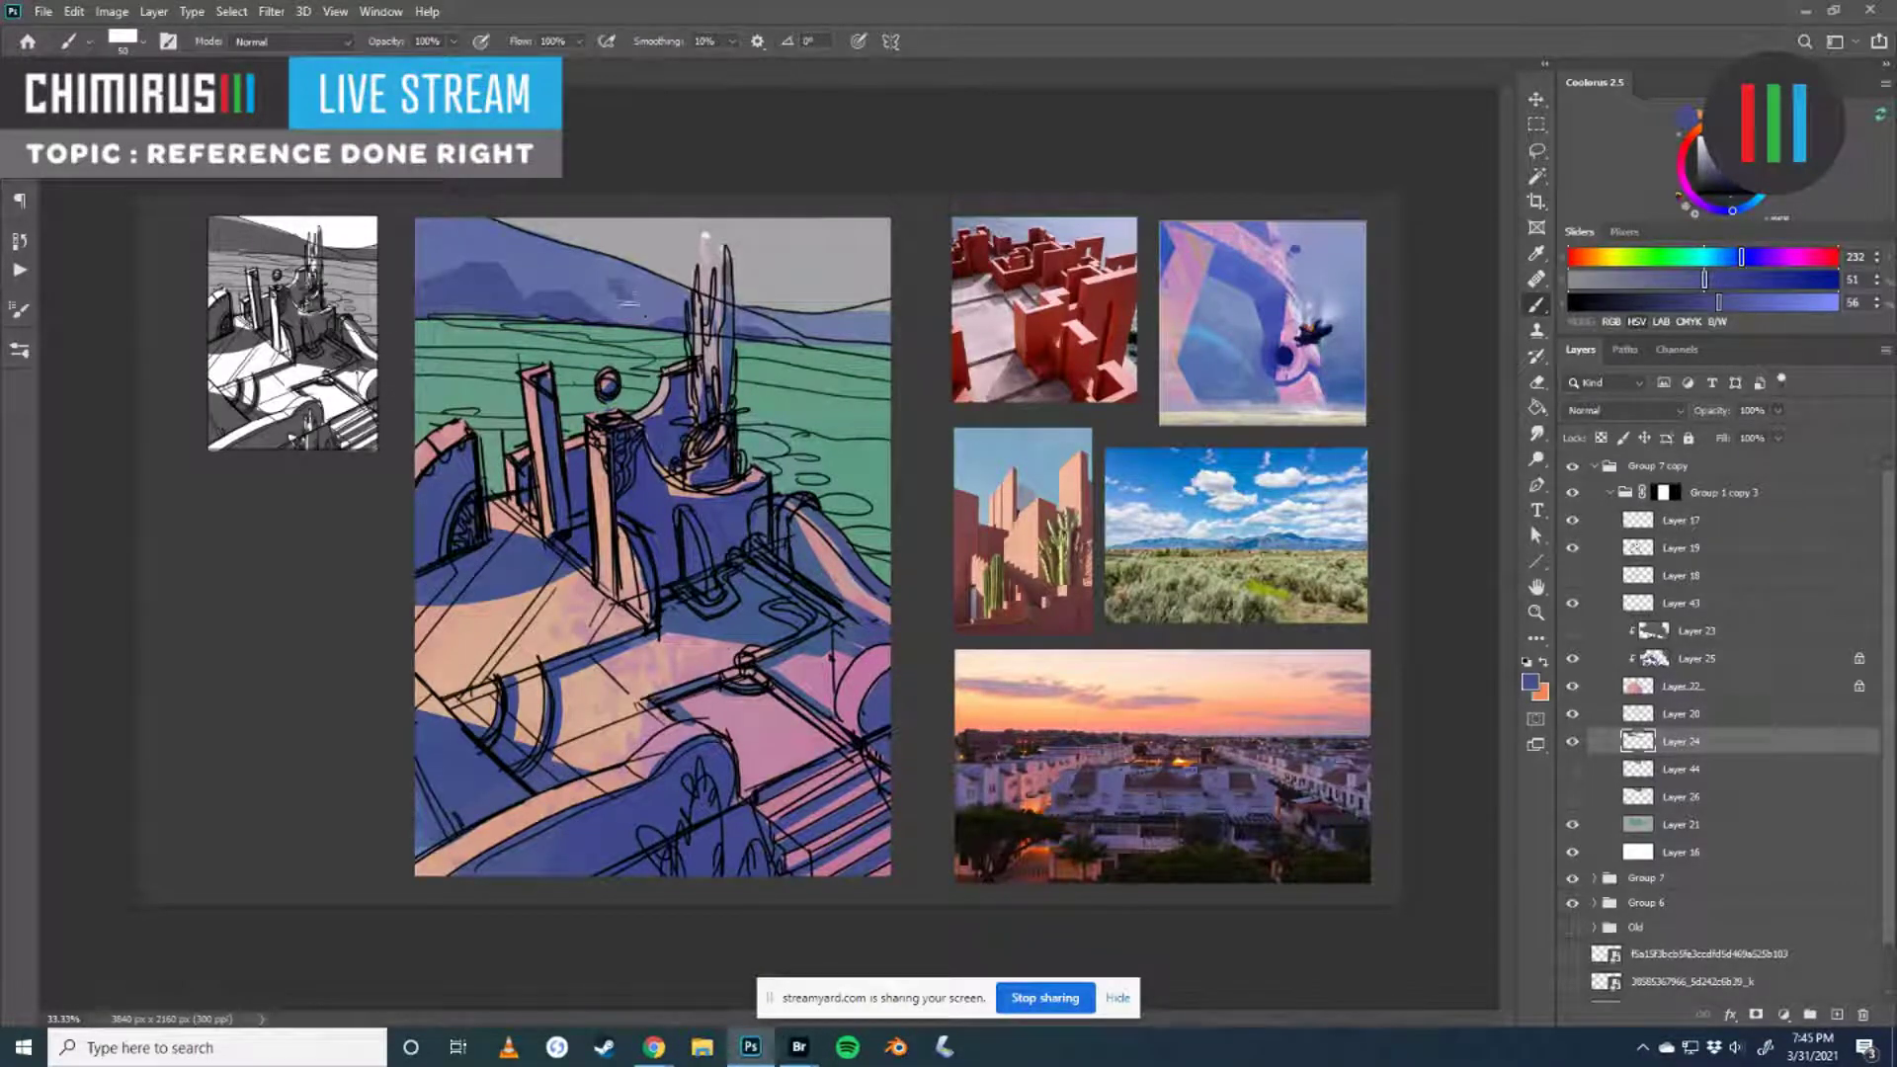
drag(626, 280, 641, 281)
alt+click(629, 306)
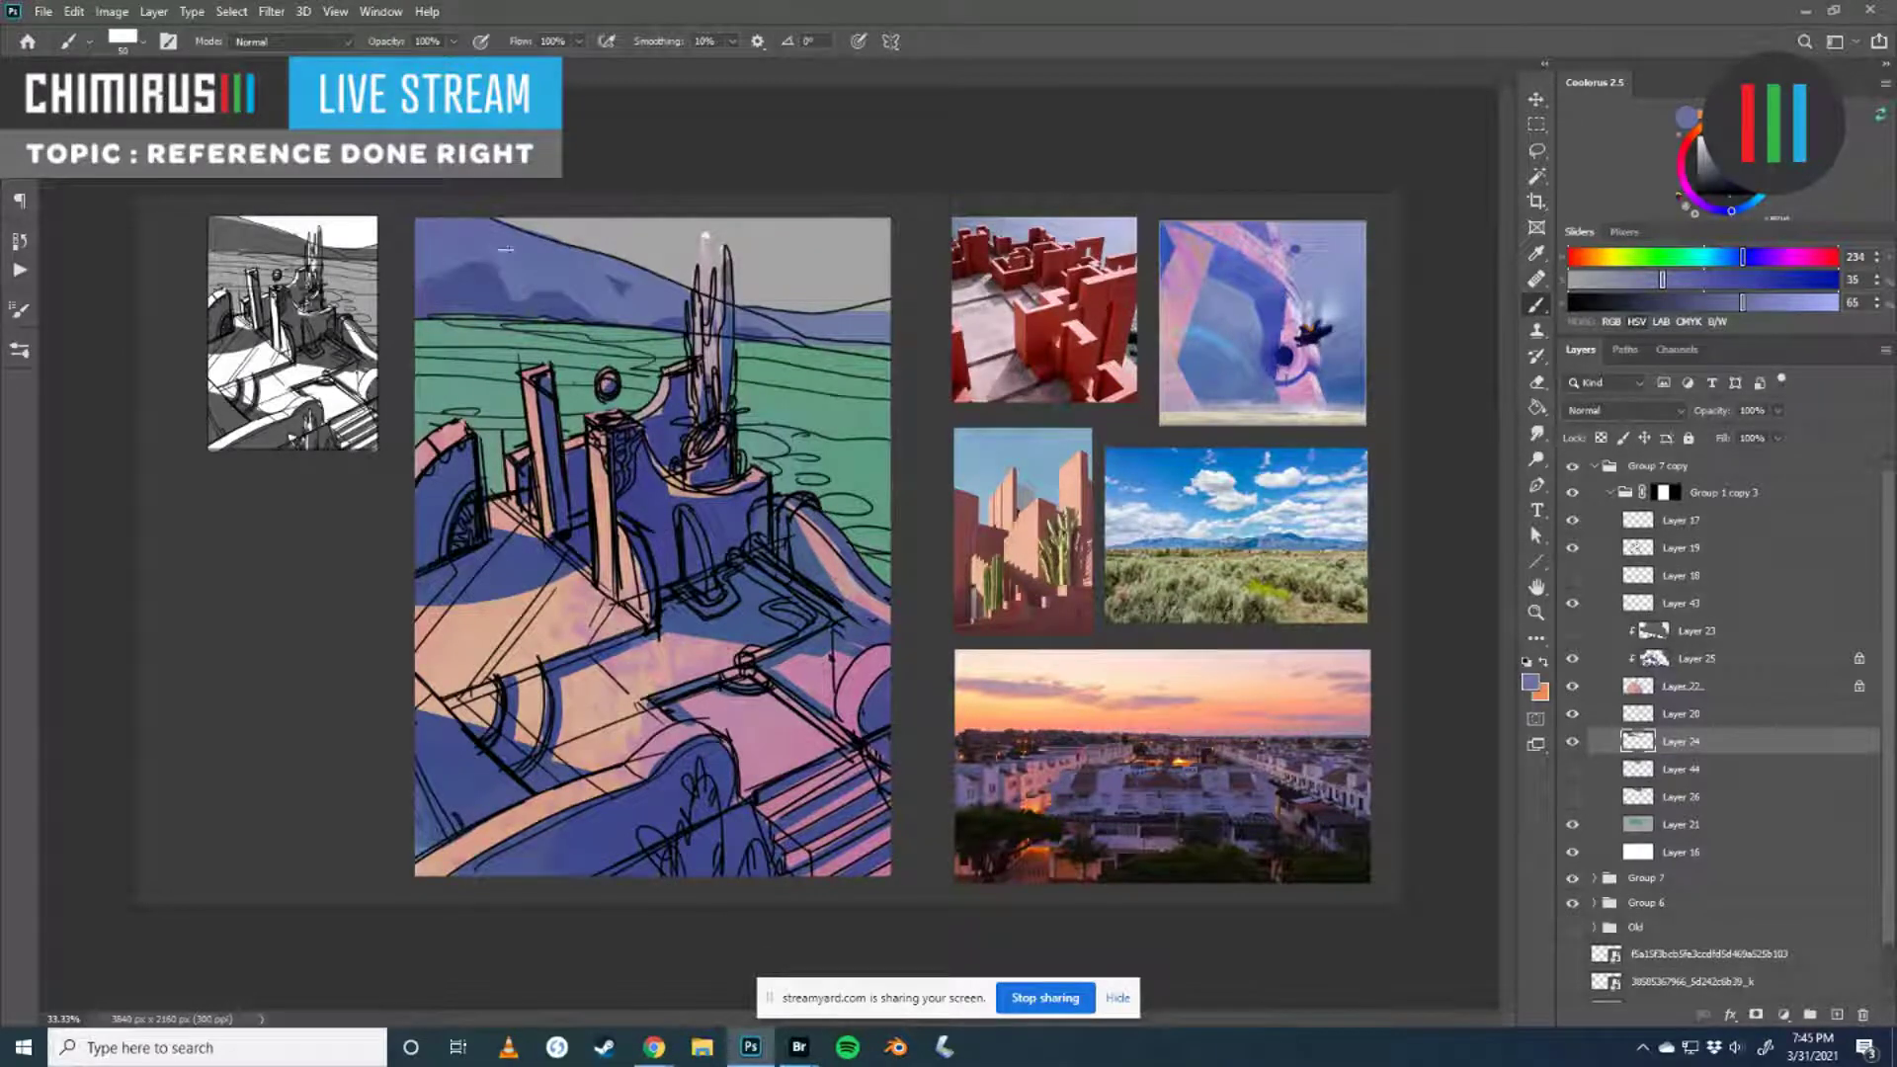
key(bracketright)
key(bracketright)
alt+click(467, 283)
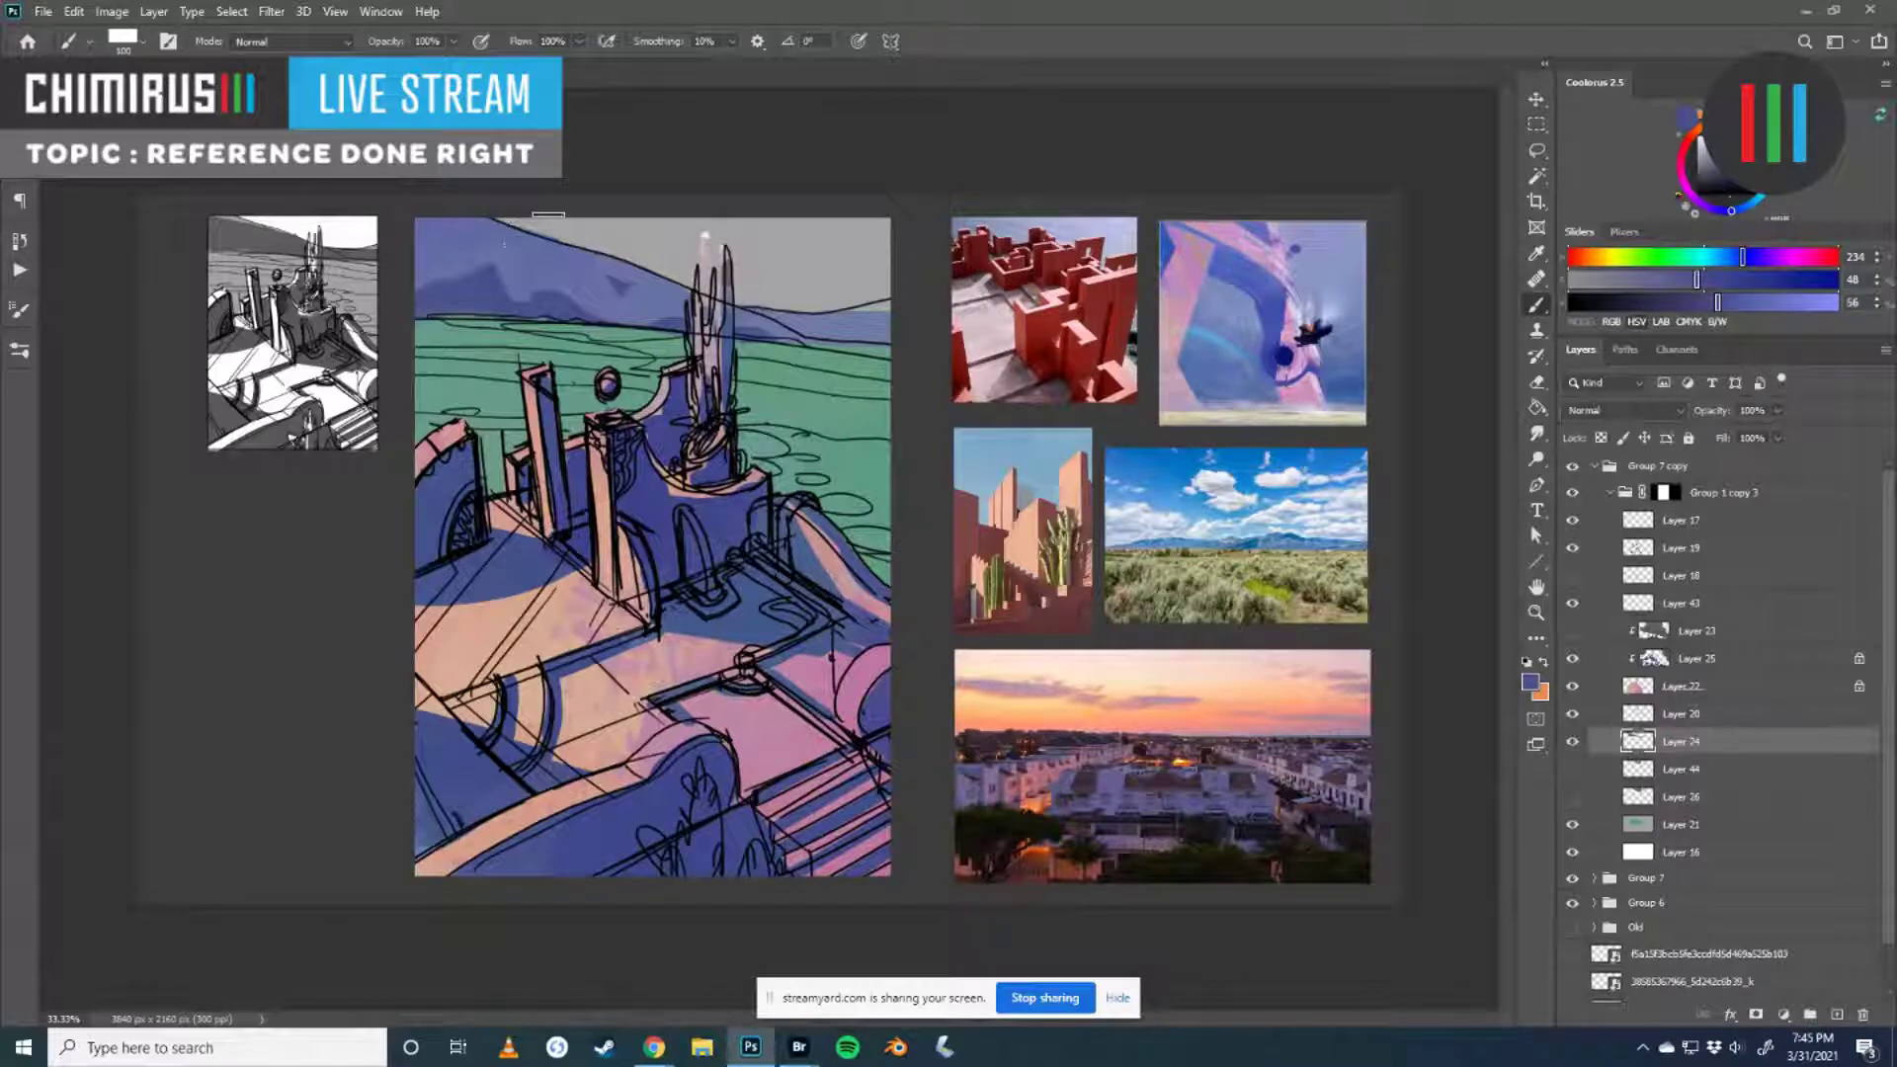
alt+click(591, 273)
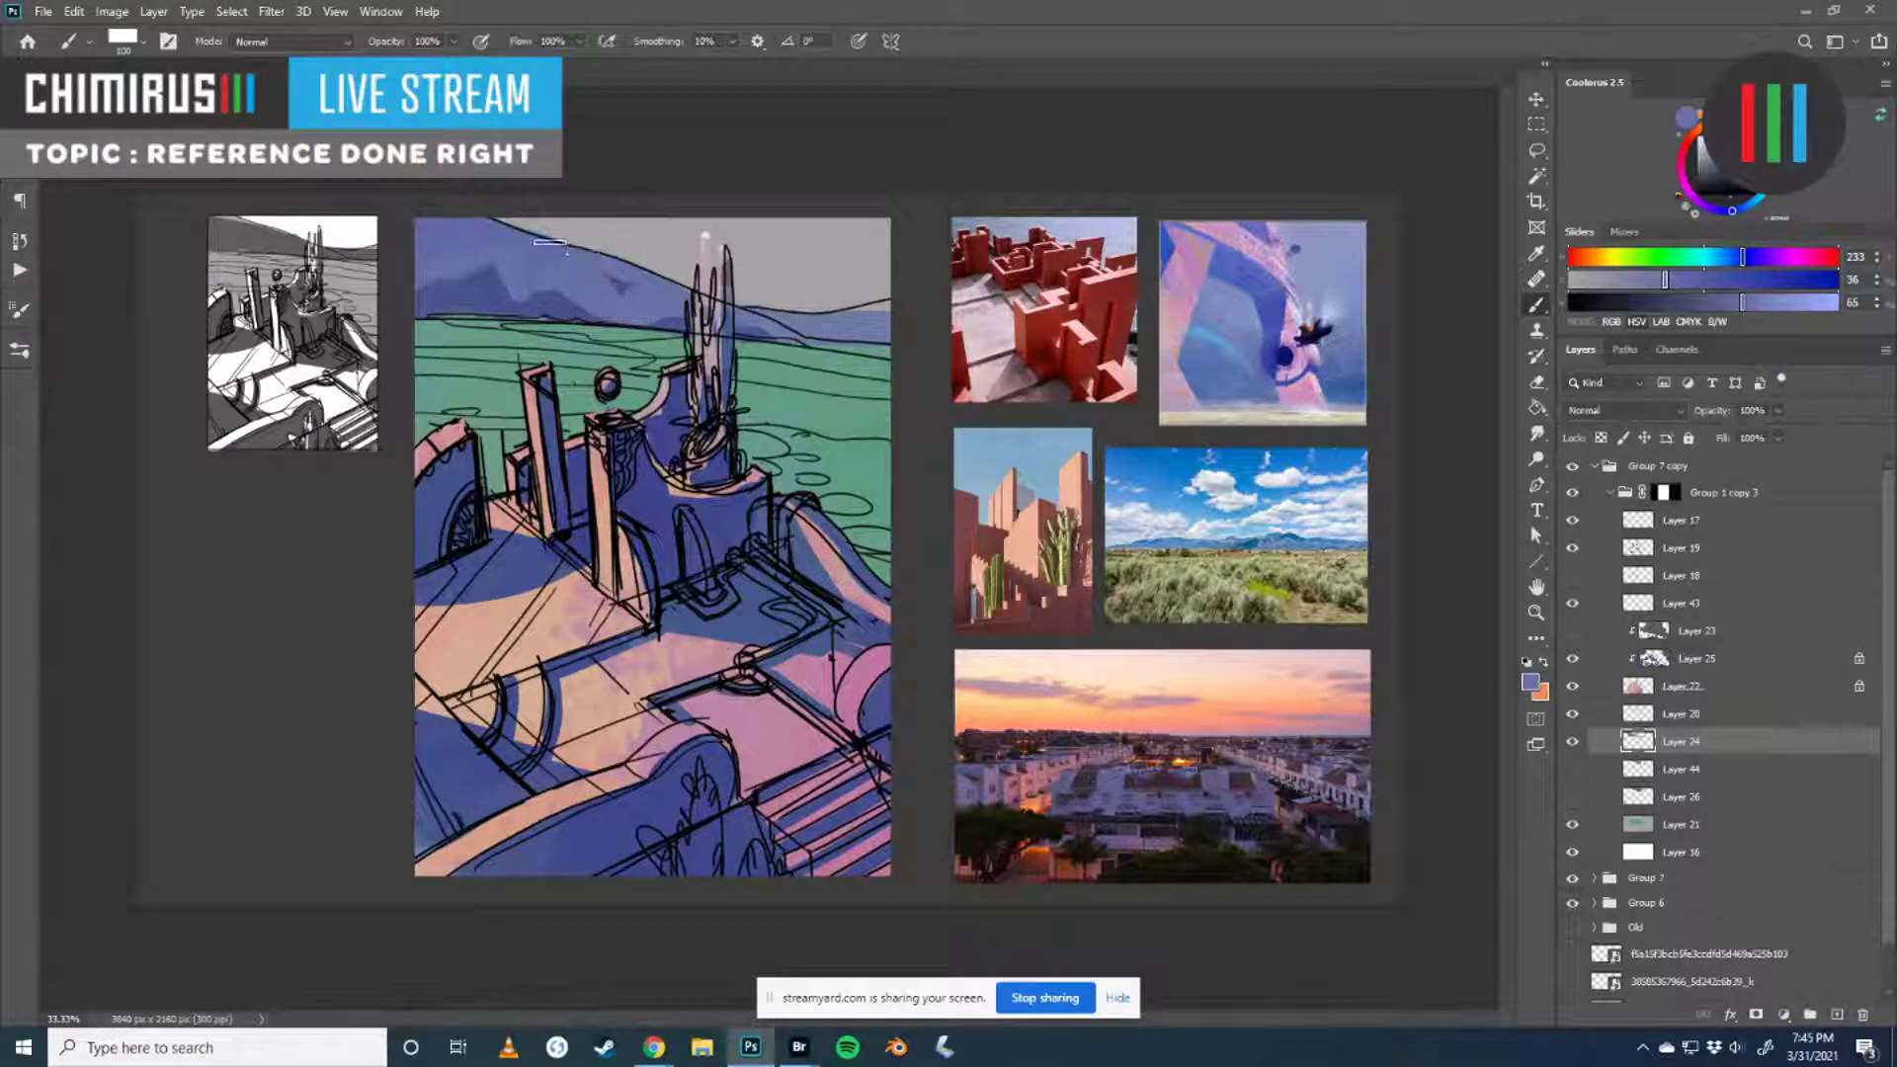
- Tint the hill slopes with a violet of hue 252, saturation 31 and brightness 65, and blend in sampled blues
click(1753, 257)
click(1656, 280)
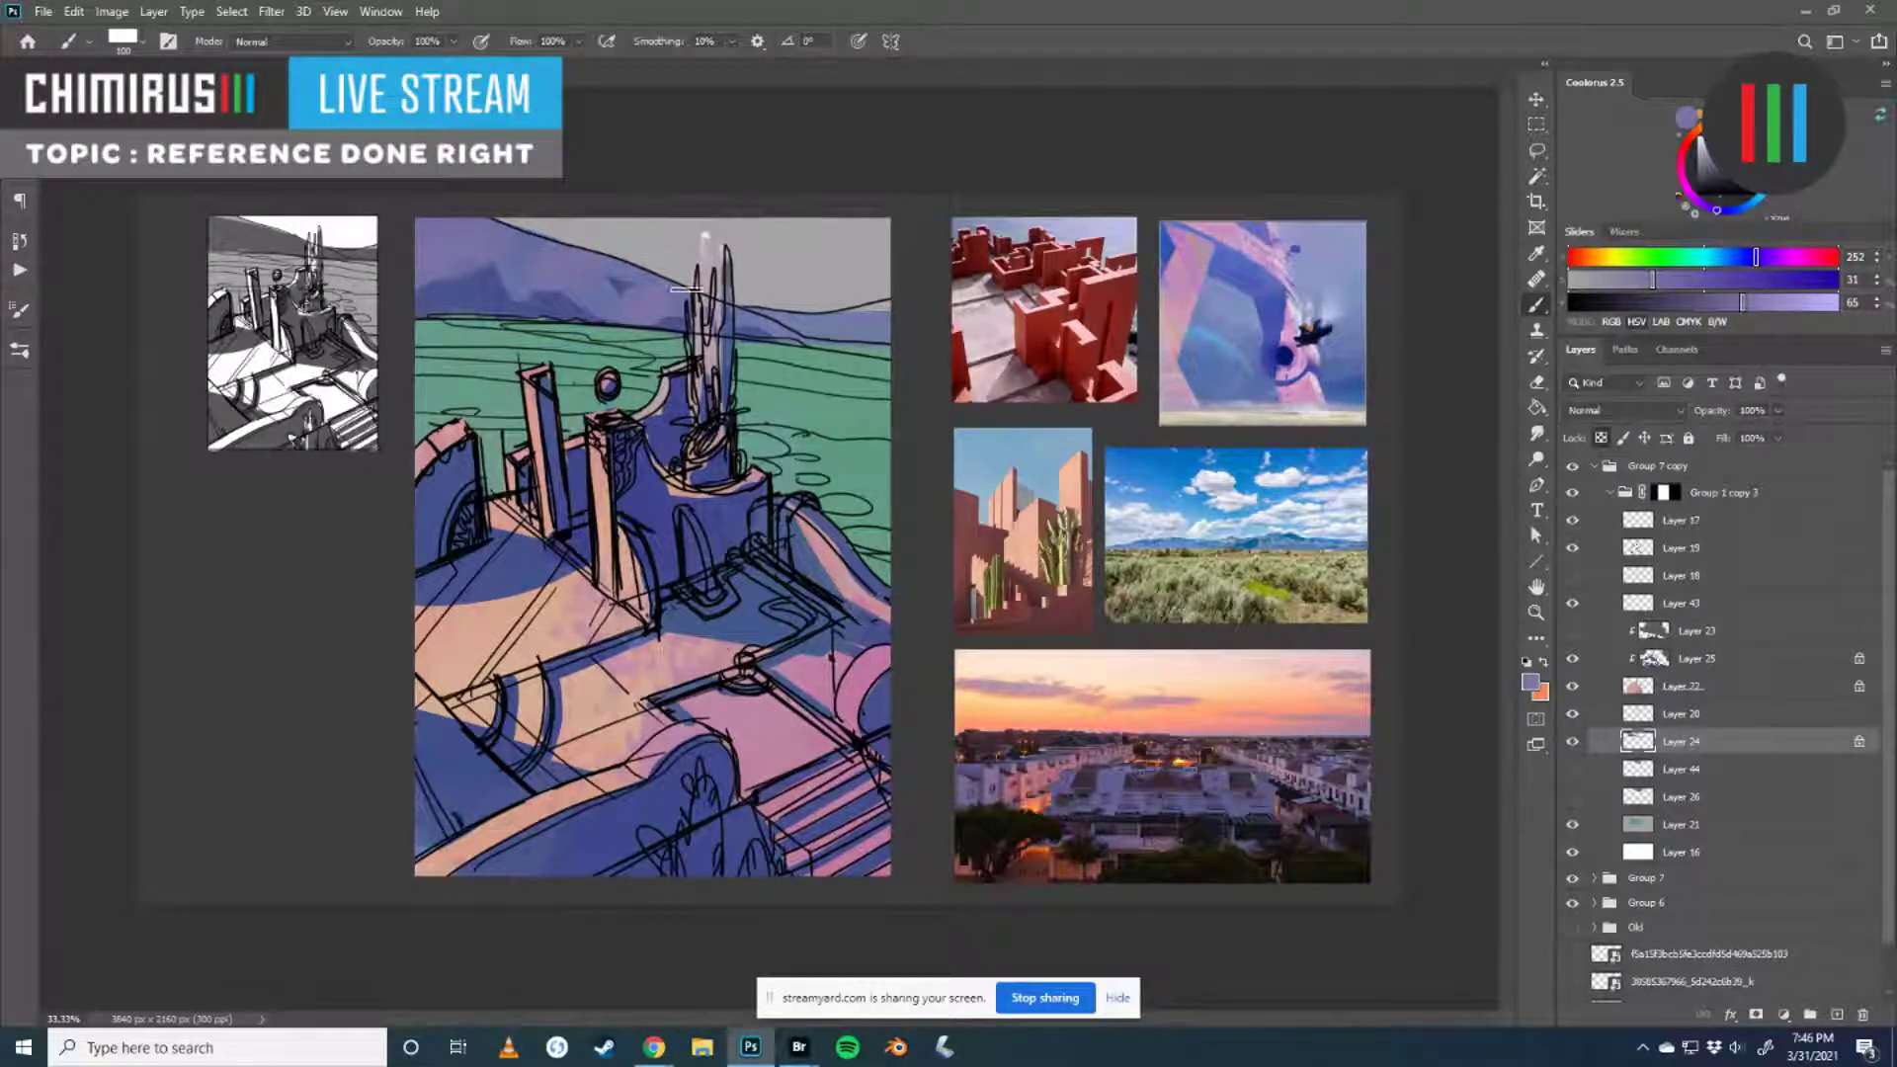
alt+click(629, 273)
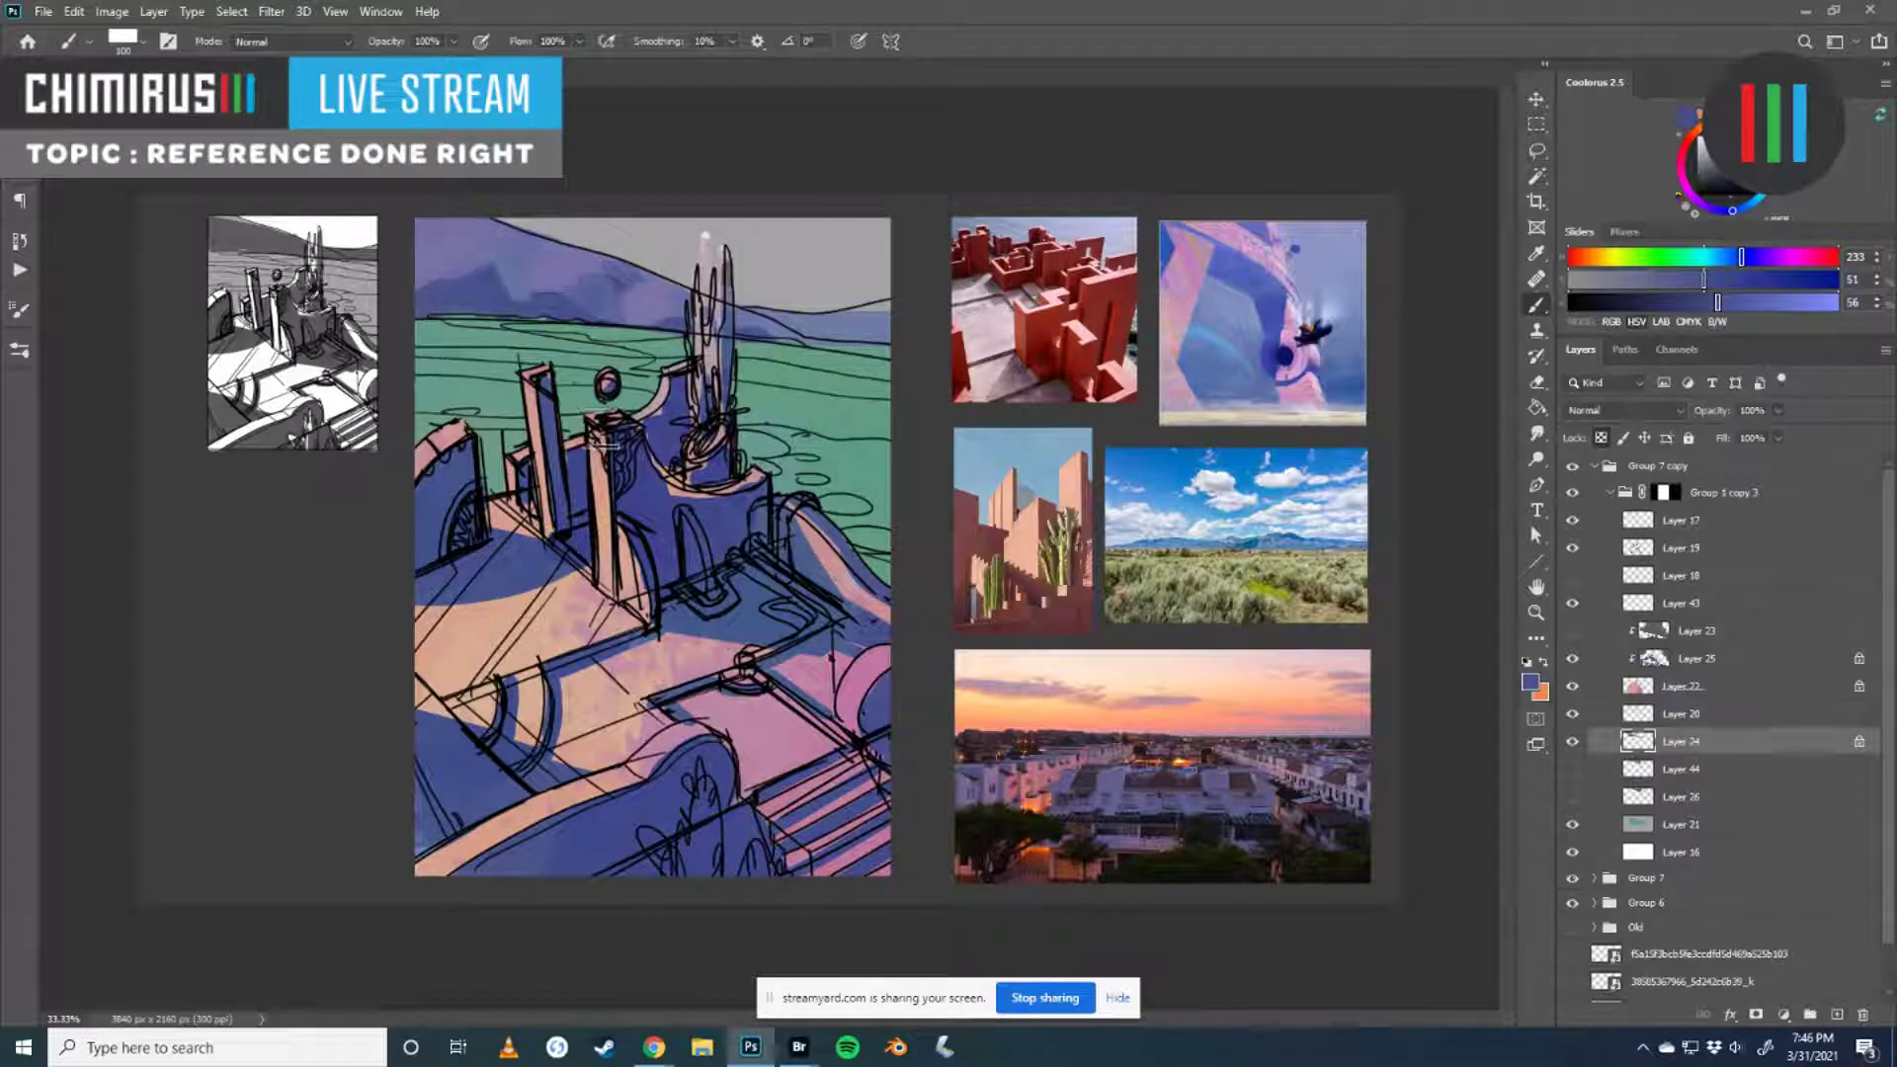
alt+click(590, 284)
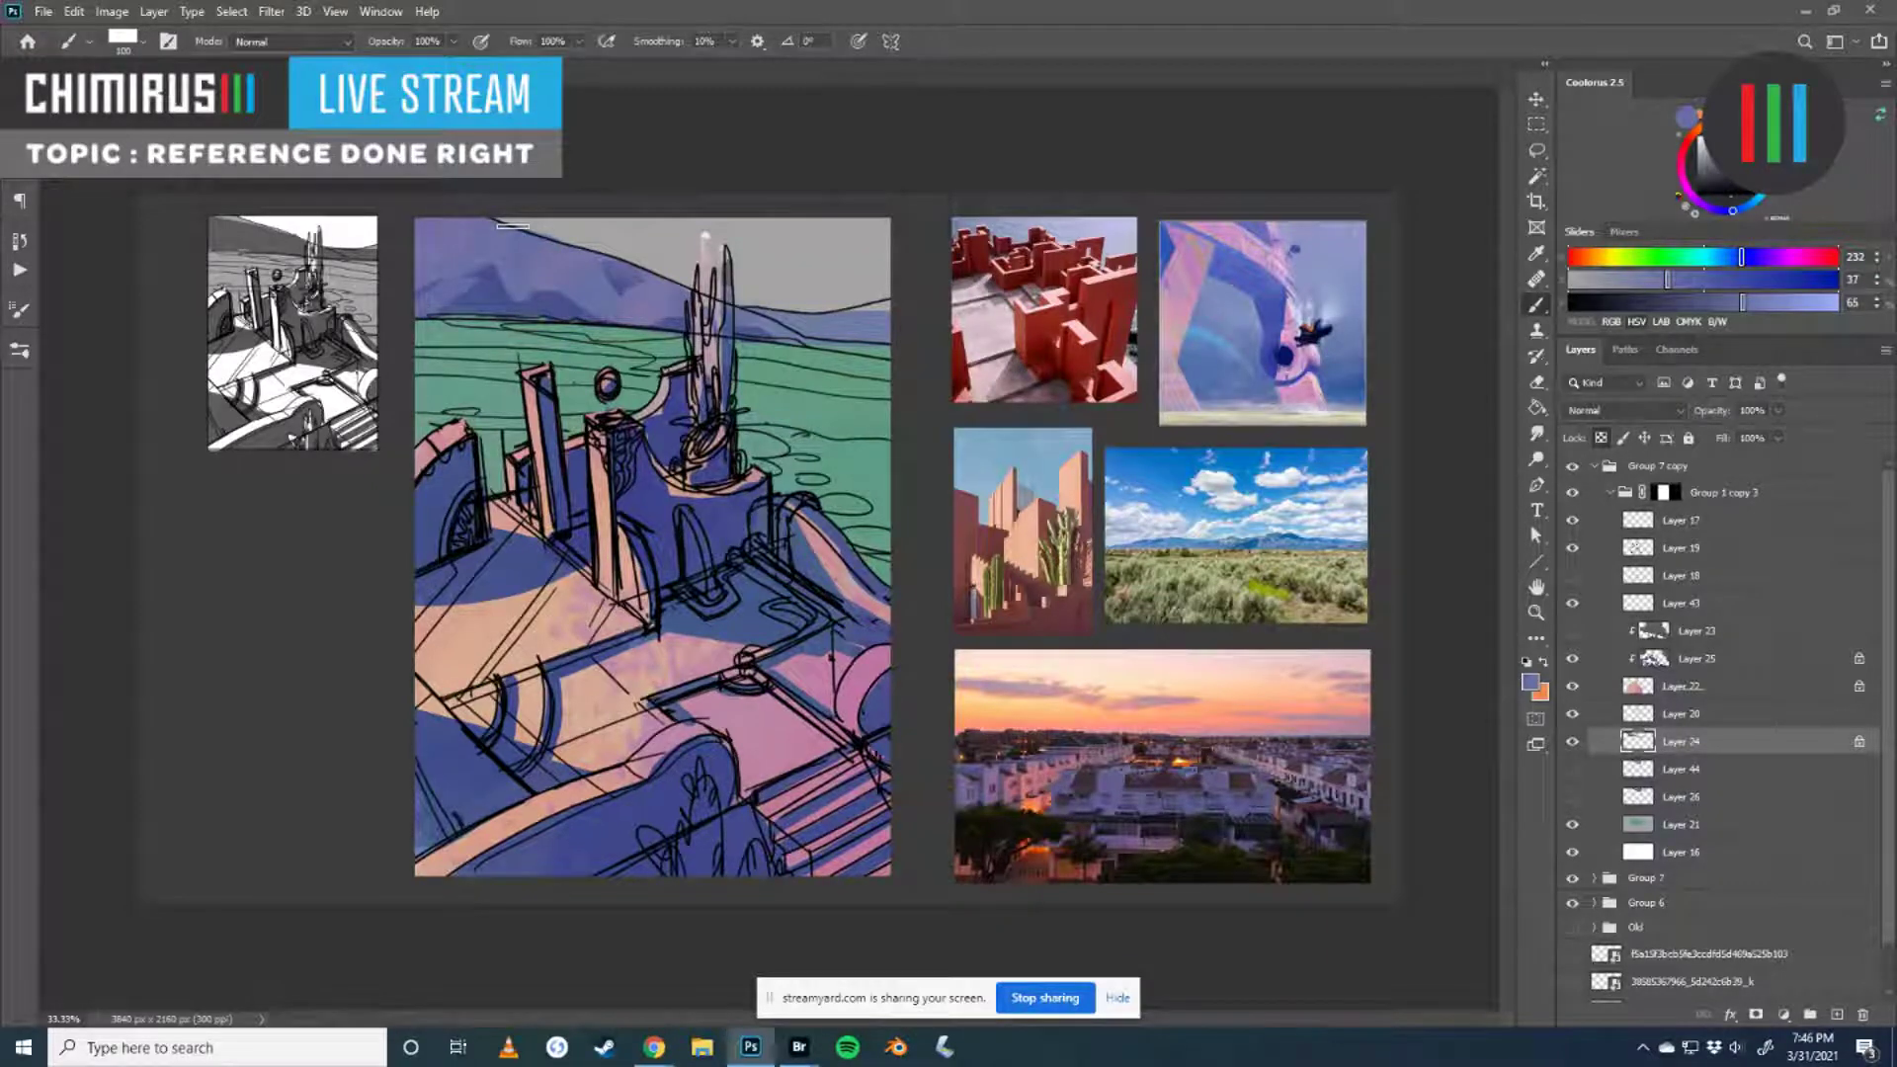
- Soften the hill slopes with a blue sampled beside the cactus and compare the painting's values in greyscale and colour
alt+click(760, 315)
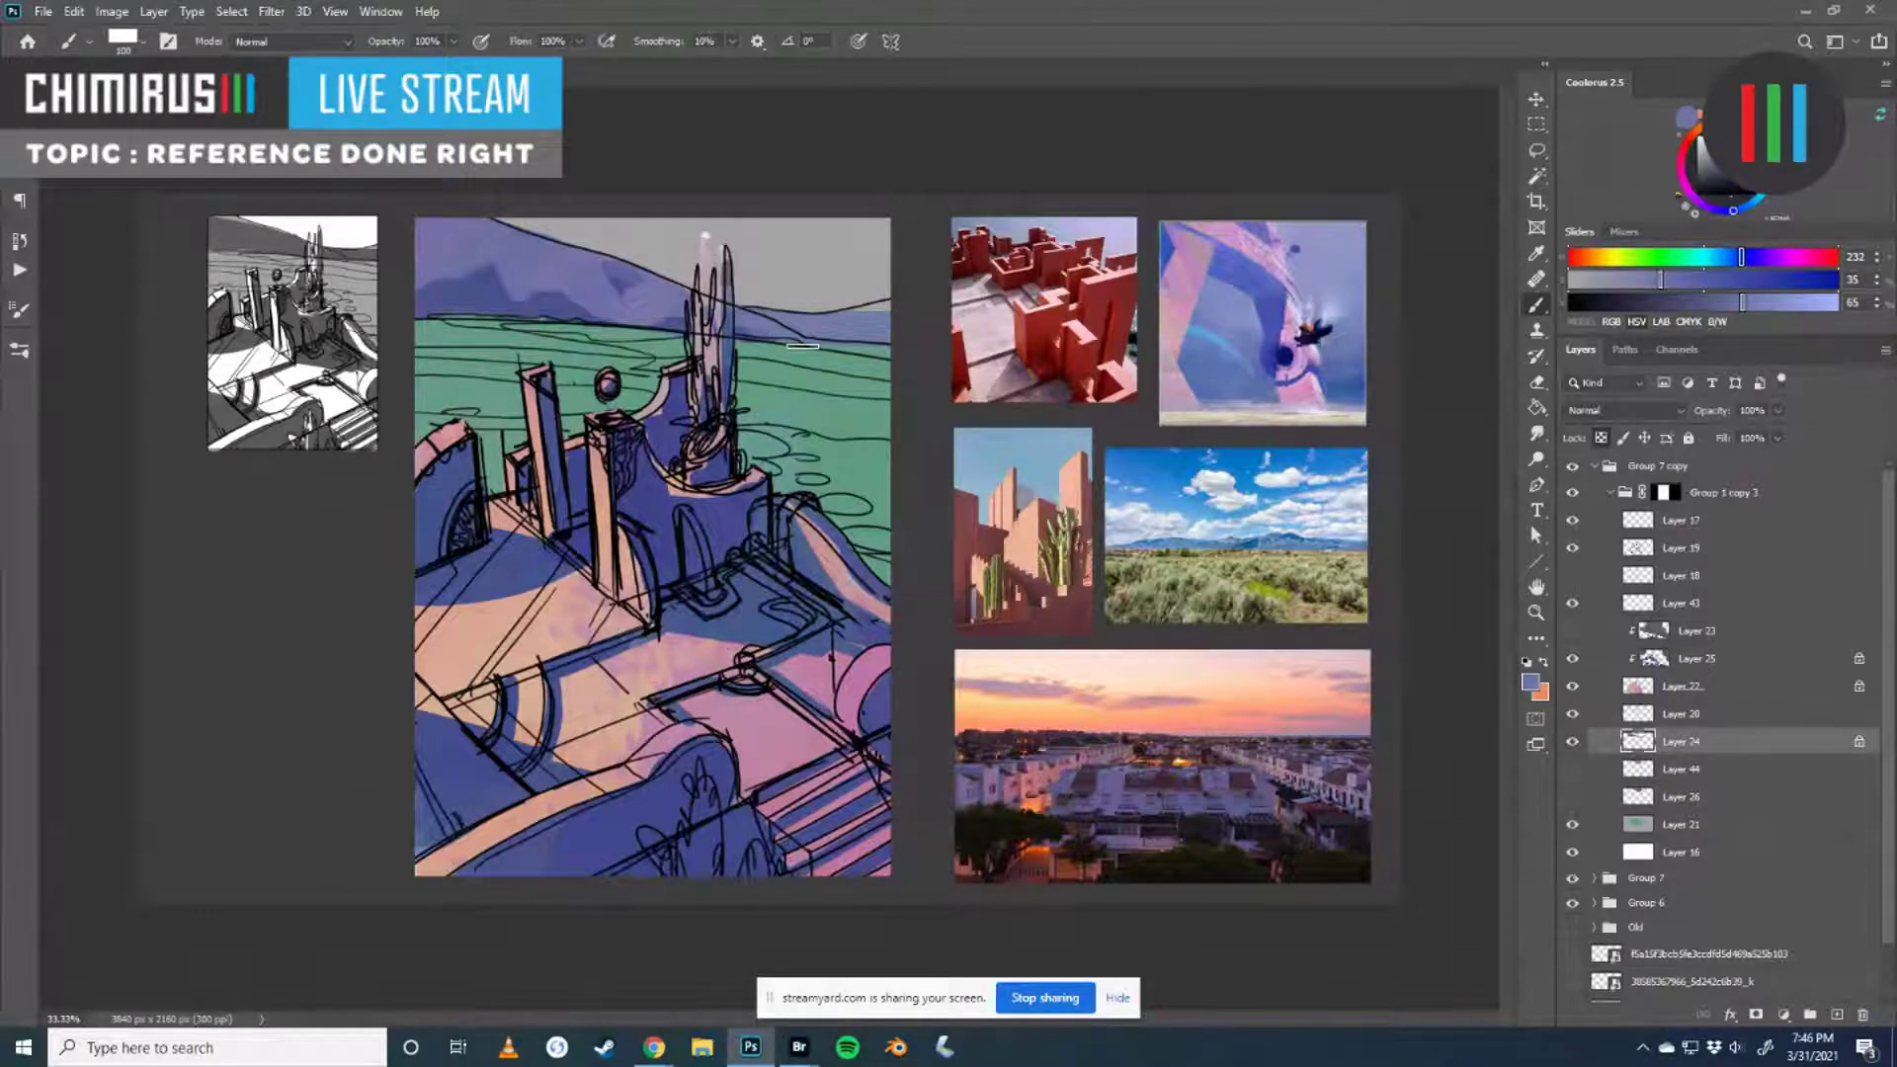
key(ctrl+y)
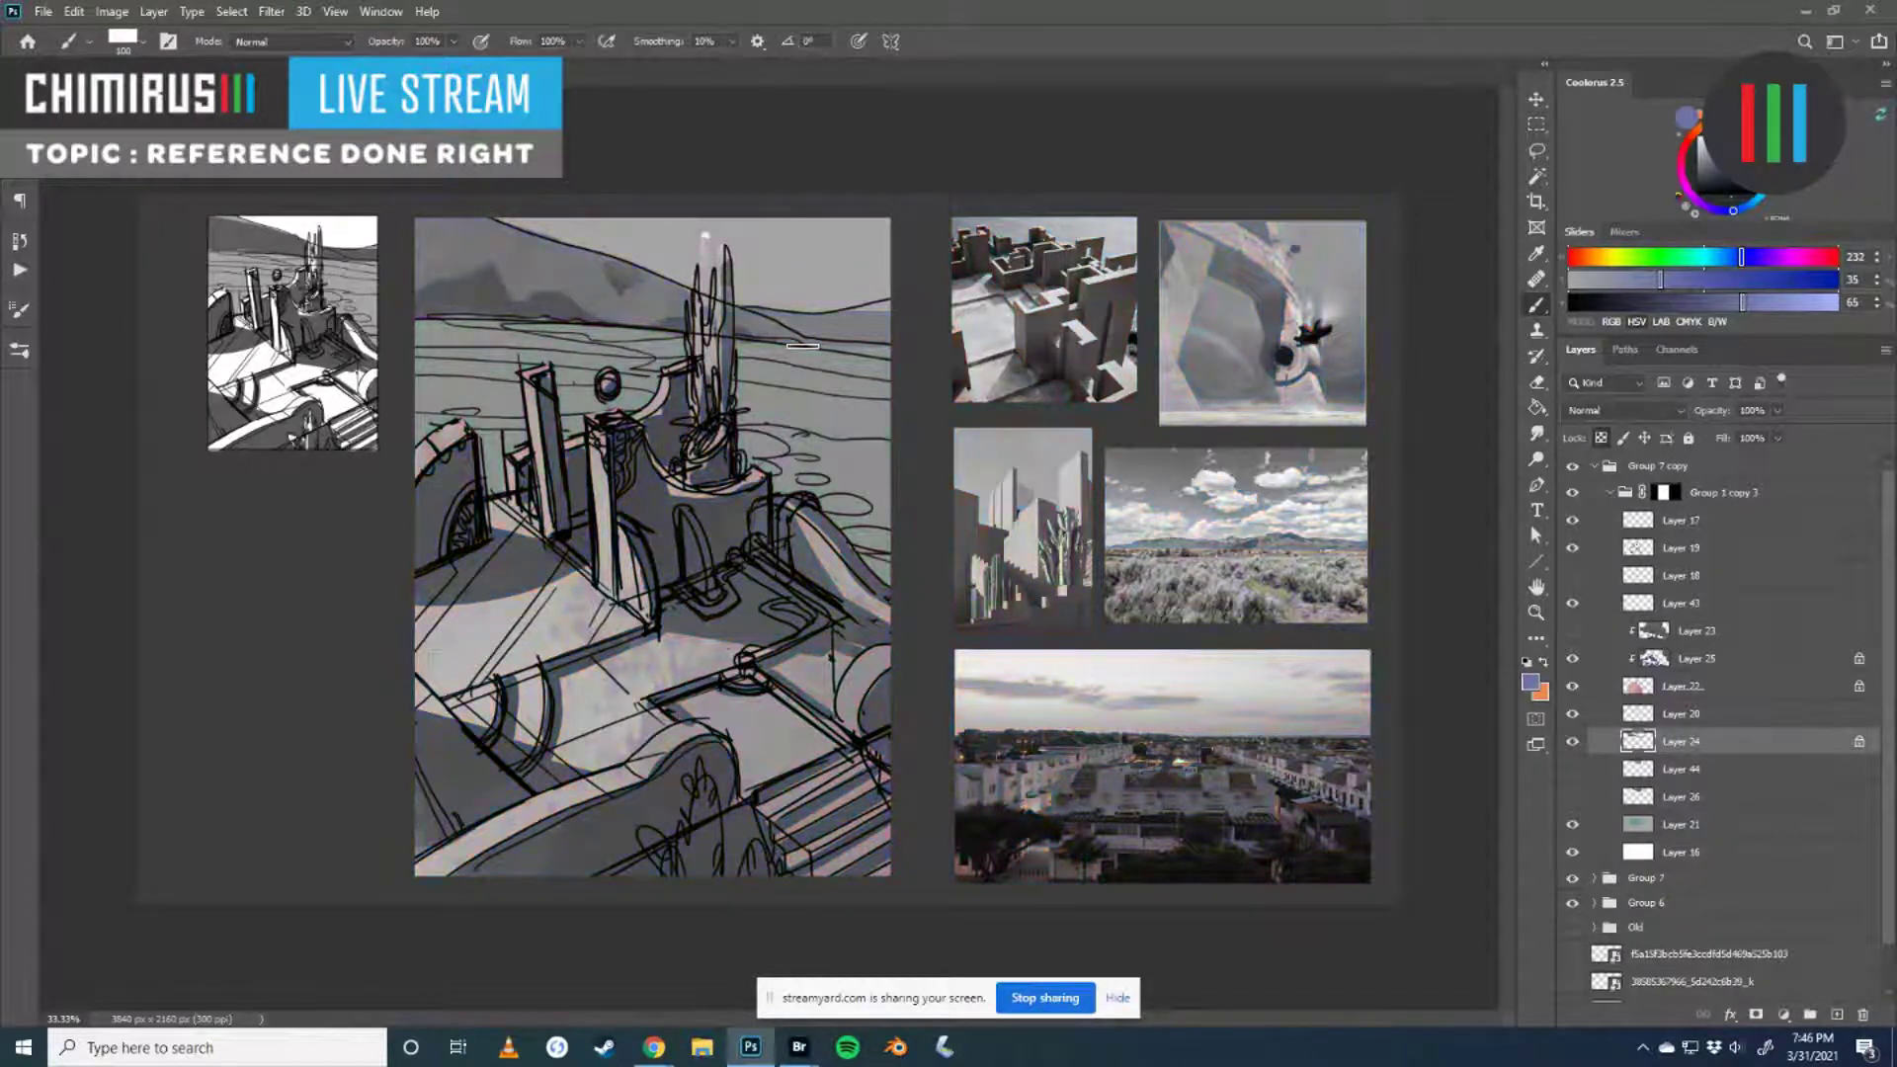
key(ctrl+y)
key(ctrl+y)
key(ctrl+y)
key(ctrl+y)
key(ctrl+y)
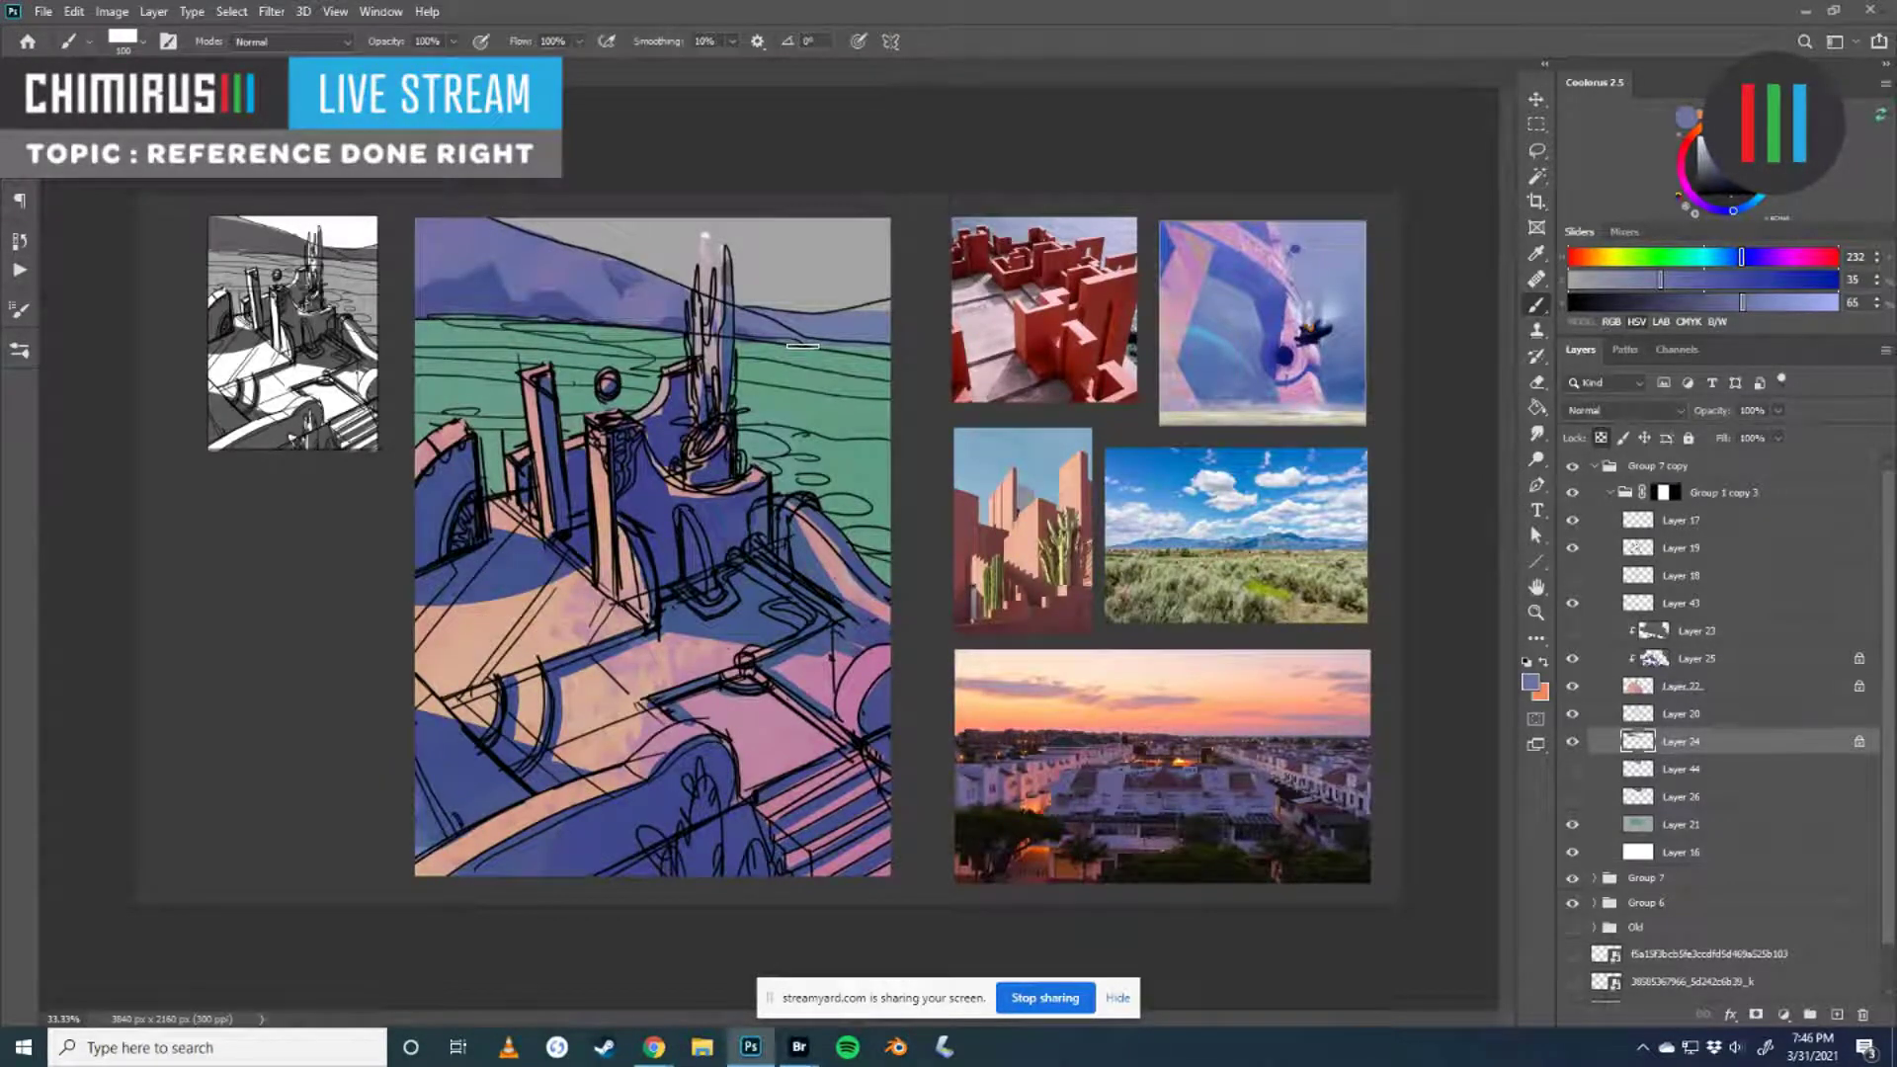
key(ctrl+y)
key(ctrl+y)
- Show the blue sky layer, Layer 44, and compare the values of sky and hills in greyscale and colour
click(1573, 768)
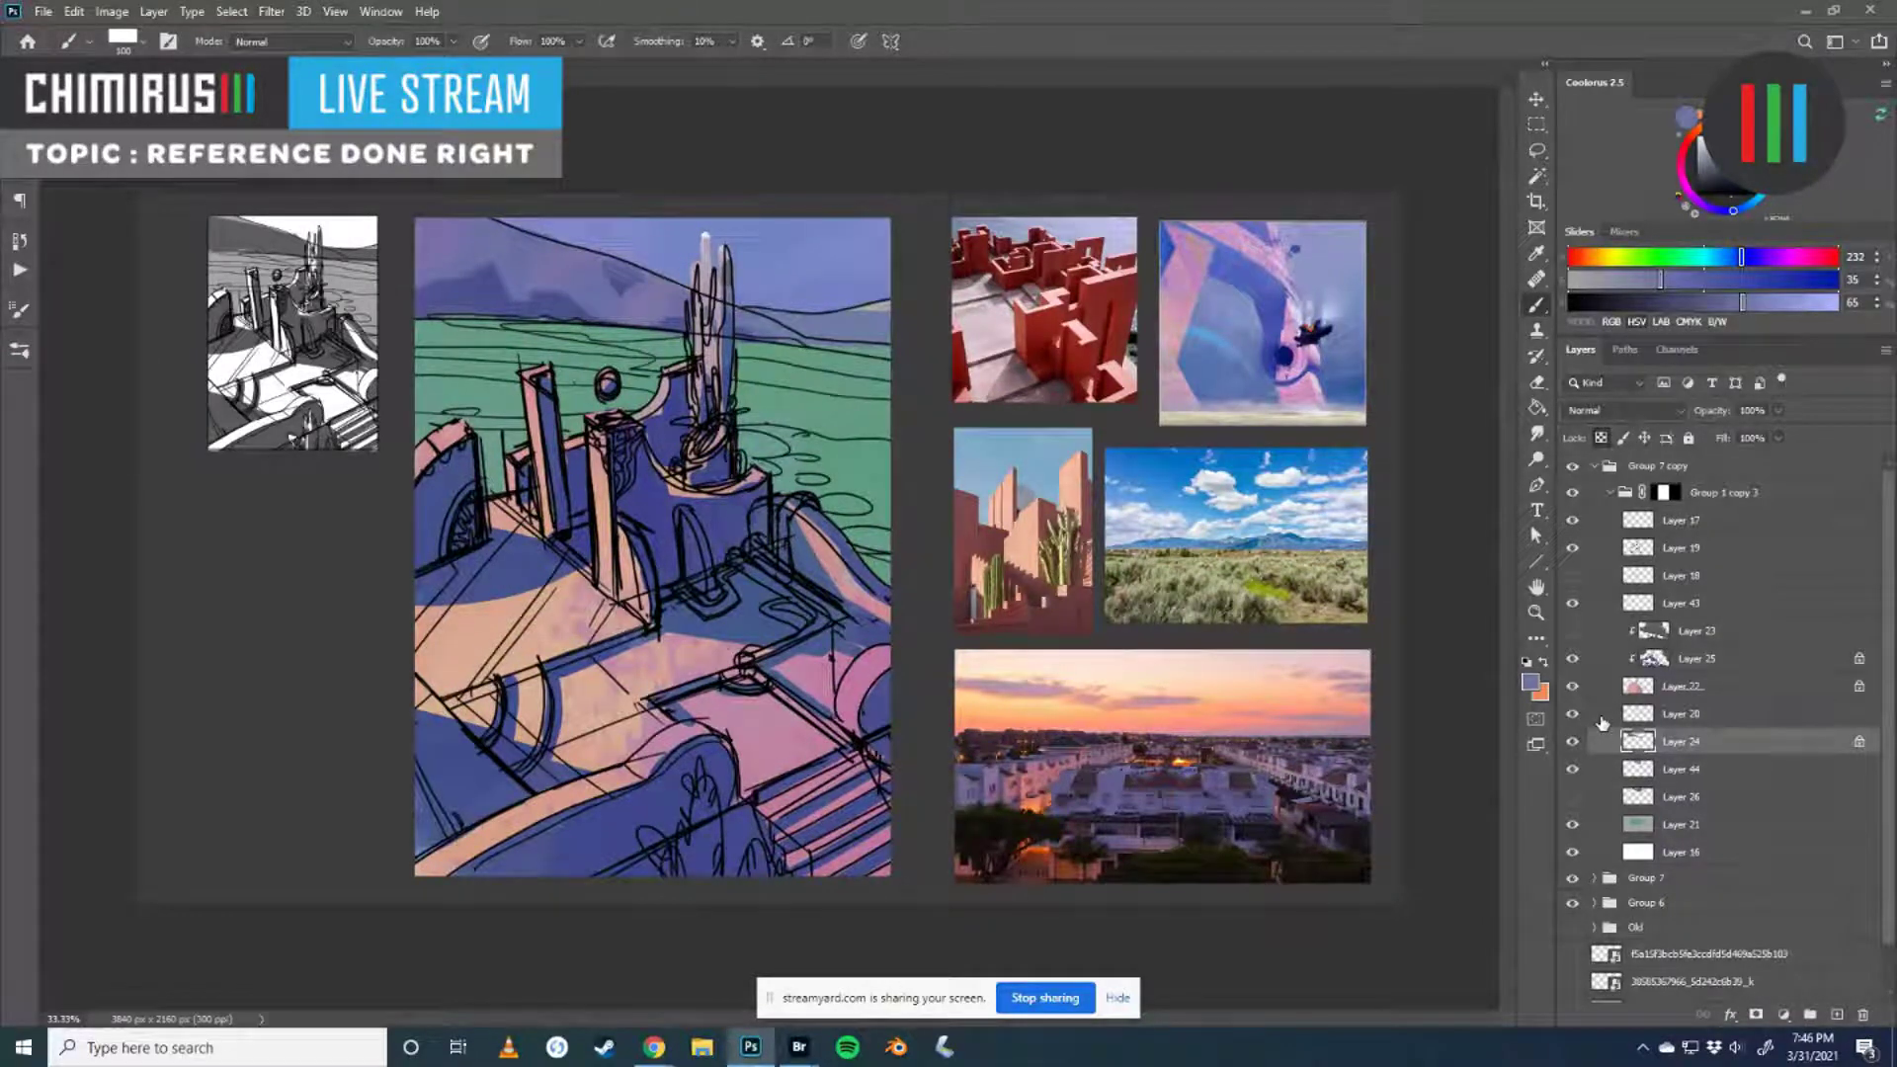
key(ctrl+y)
key(ctrl+y)
key(ctrl+y)
key(ctrl+y)
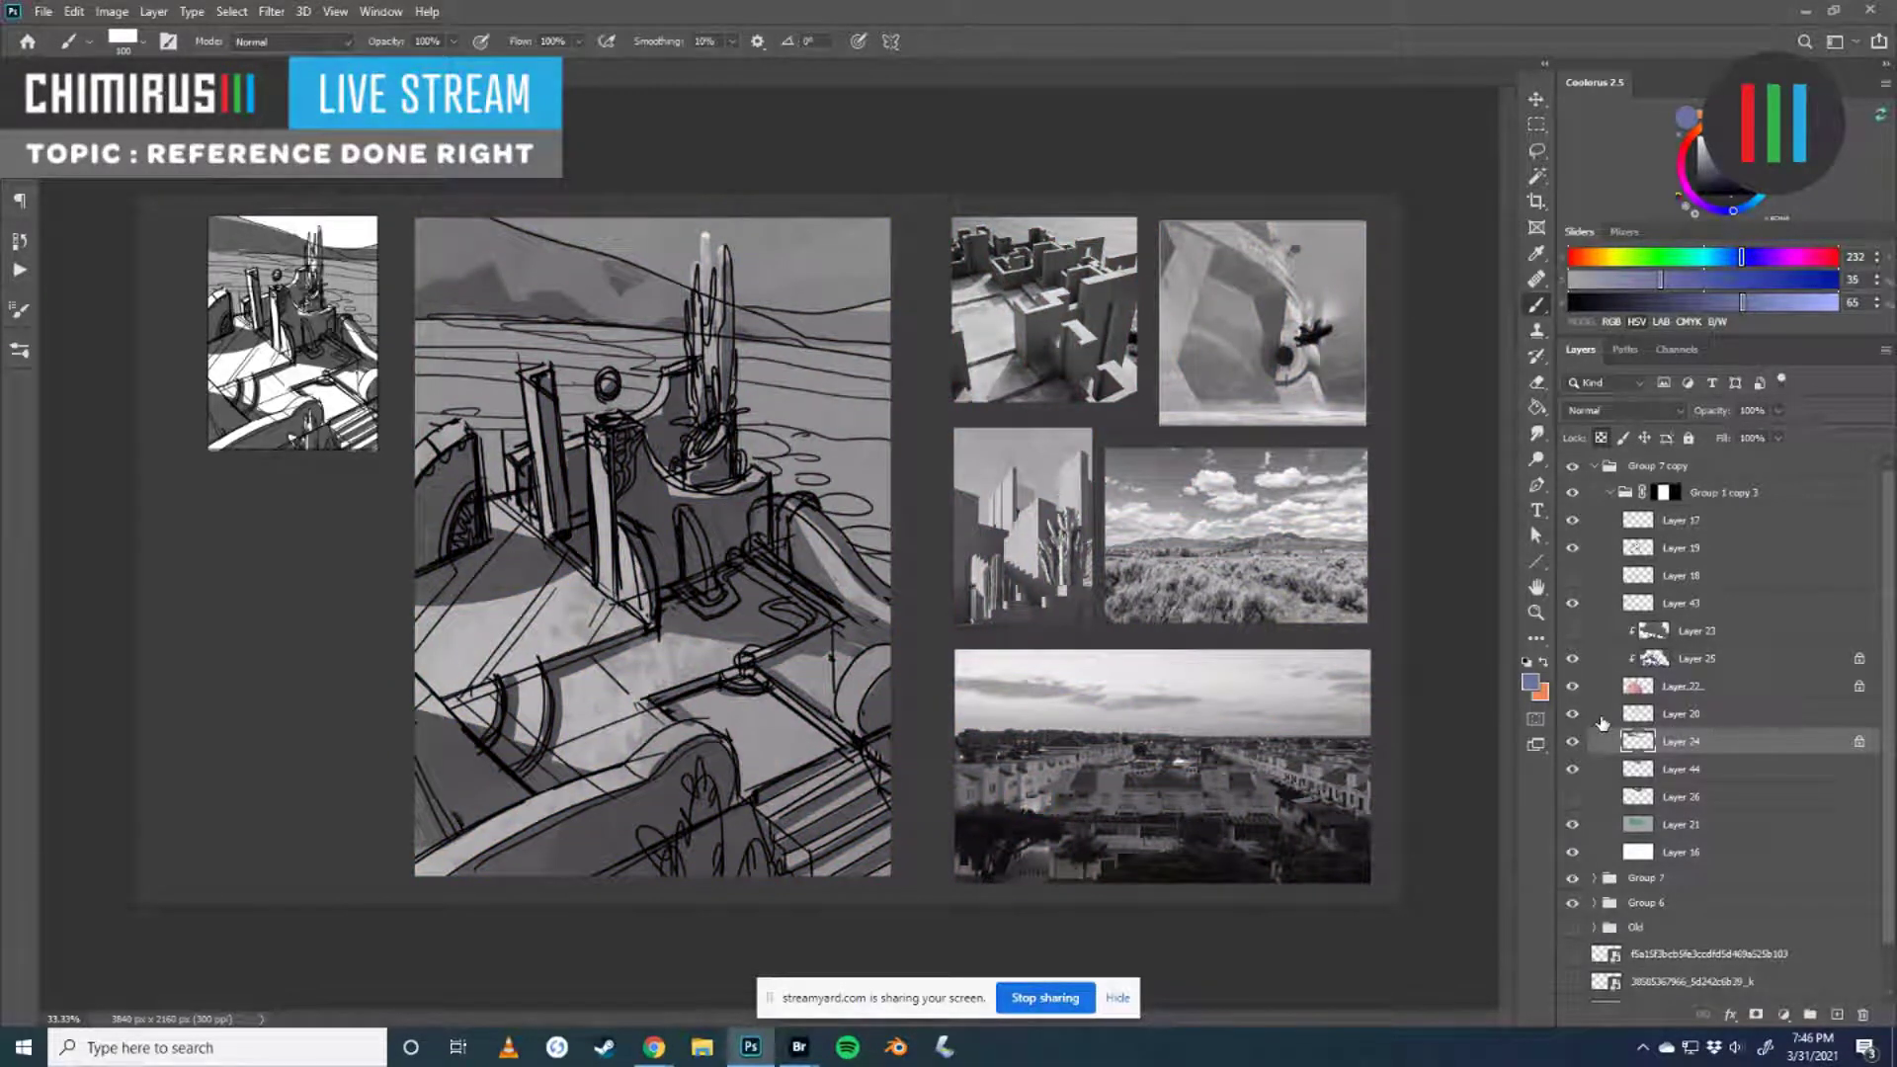
key(ctrl+y)
key(ctrl+y)
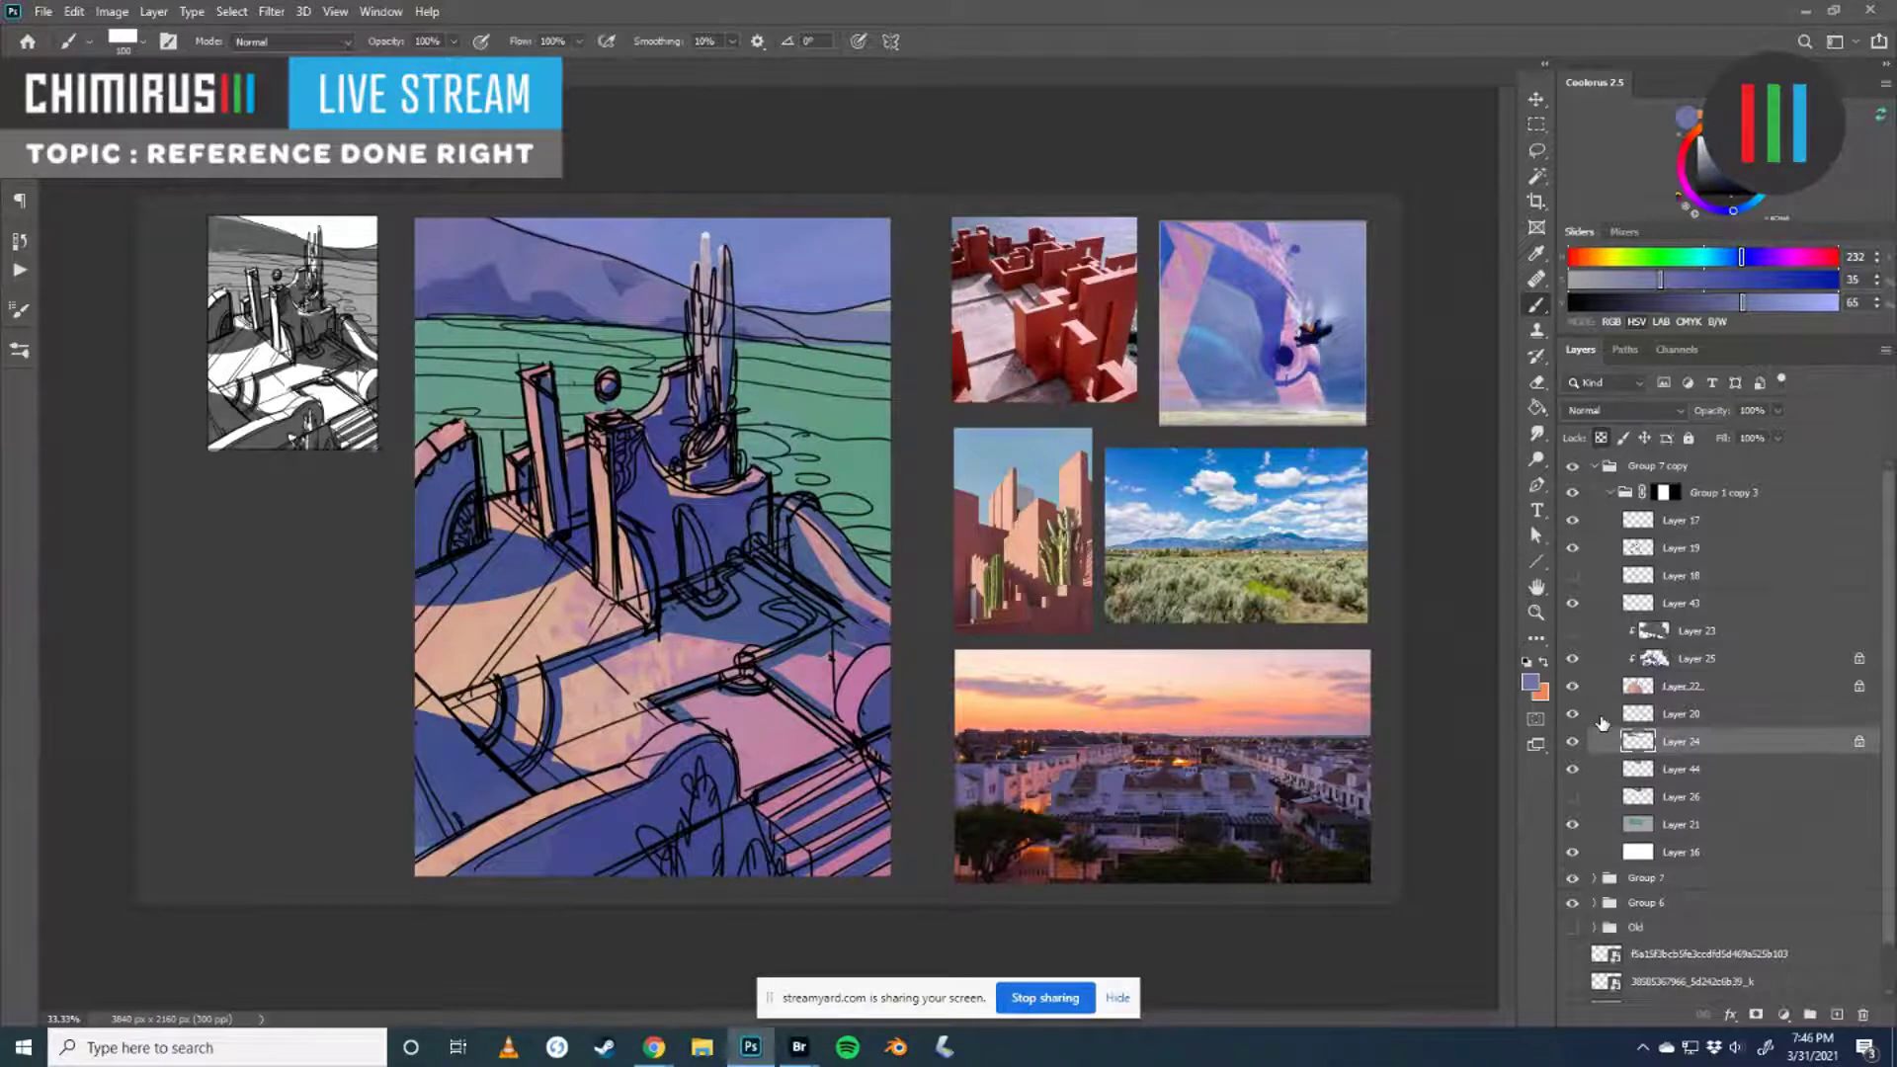
key(ctrl+y)
key(ctrl+y)
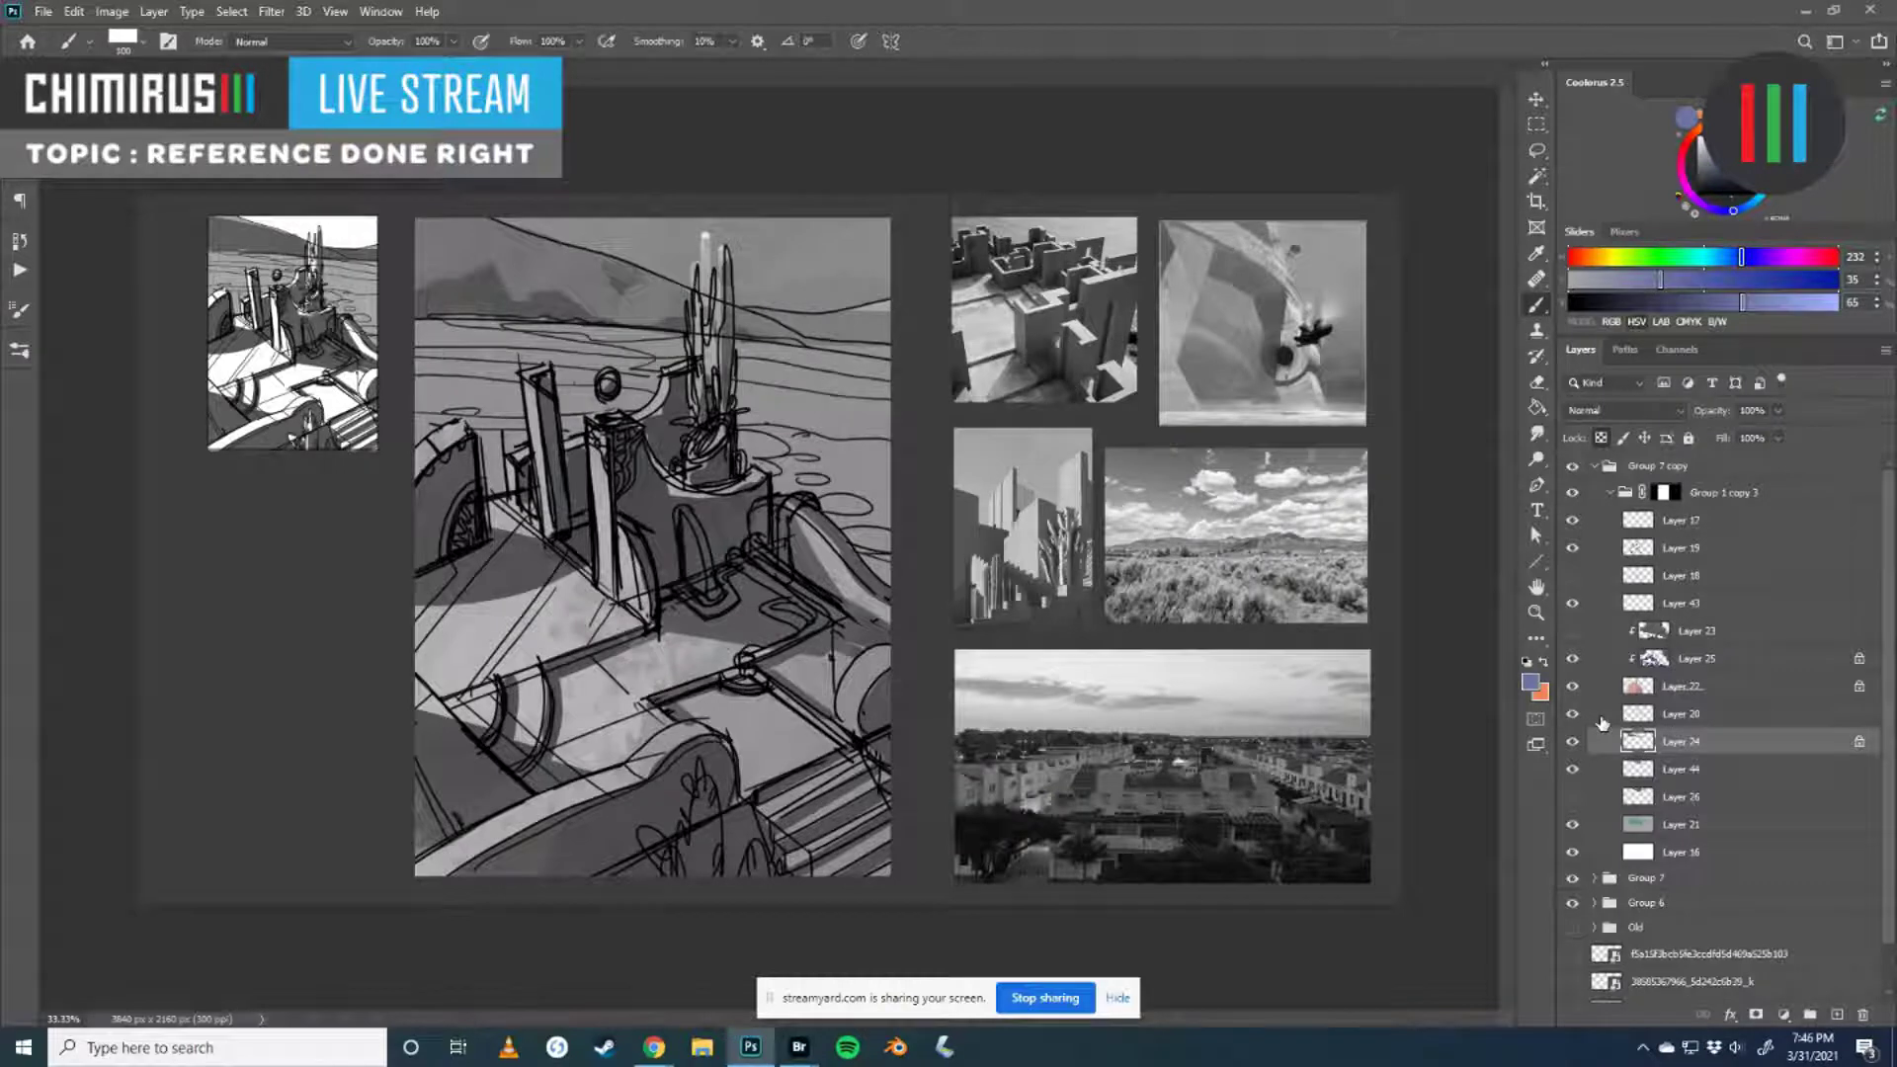
key(ctrl+y)
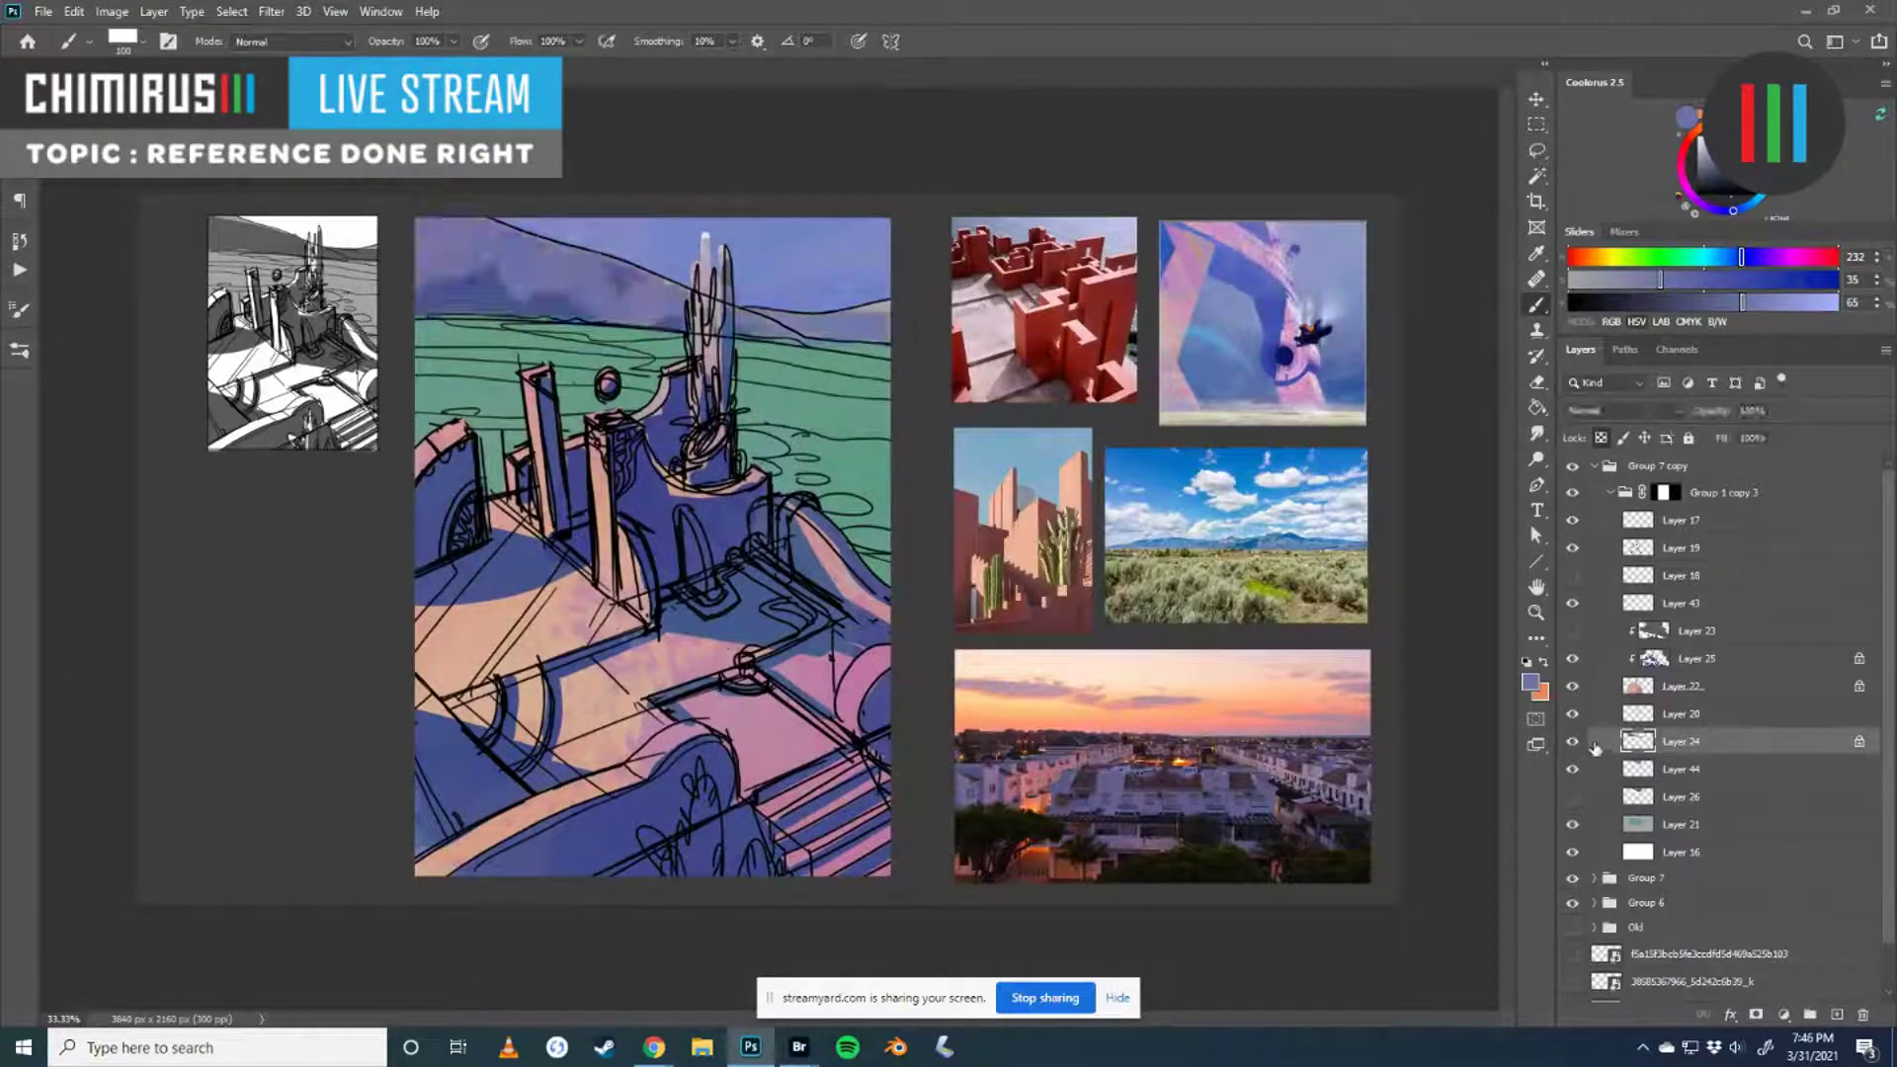
- Add a new layer clipped to the hill layer and set its blending mode to Multiply
click(1837, 1015)
key(ctrl+alt+g)
click(1611, 410)
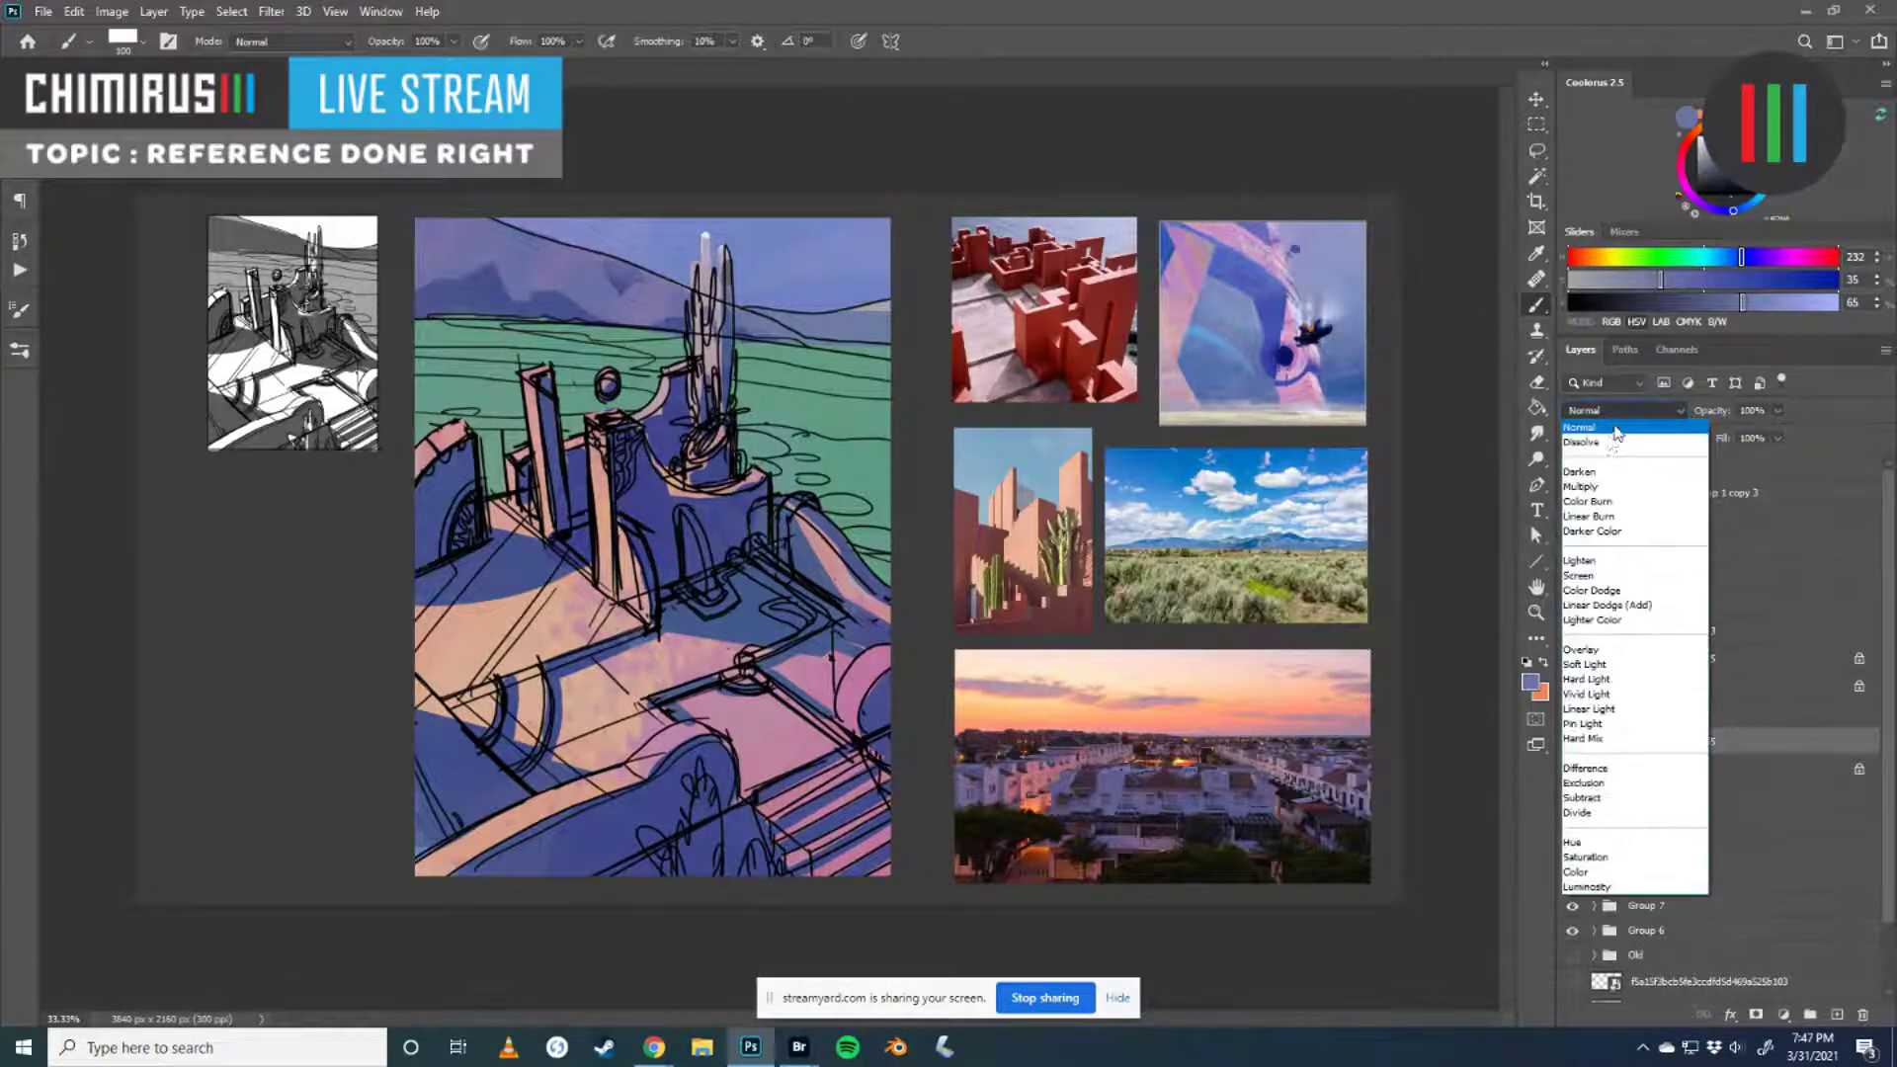
click(1596, 488)
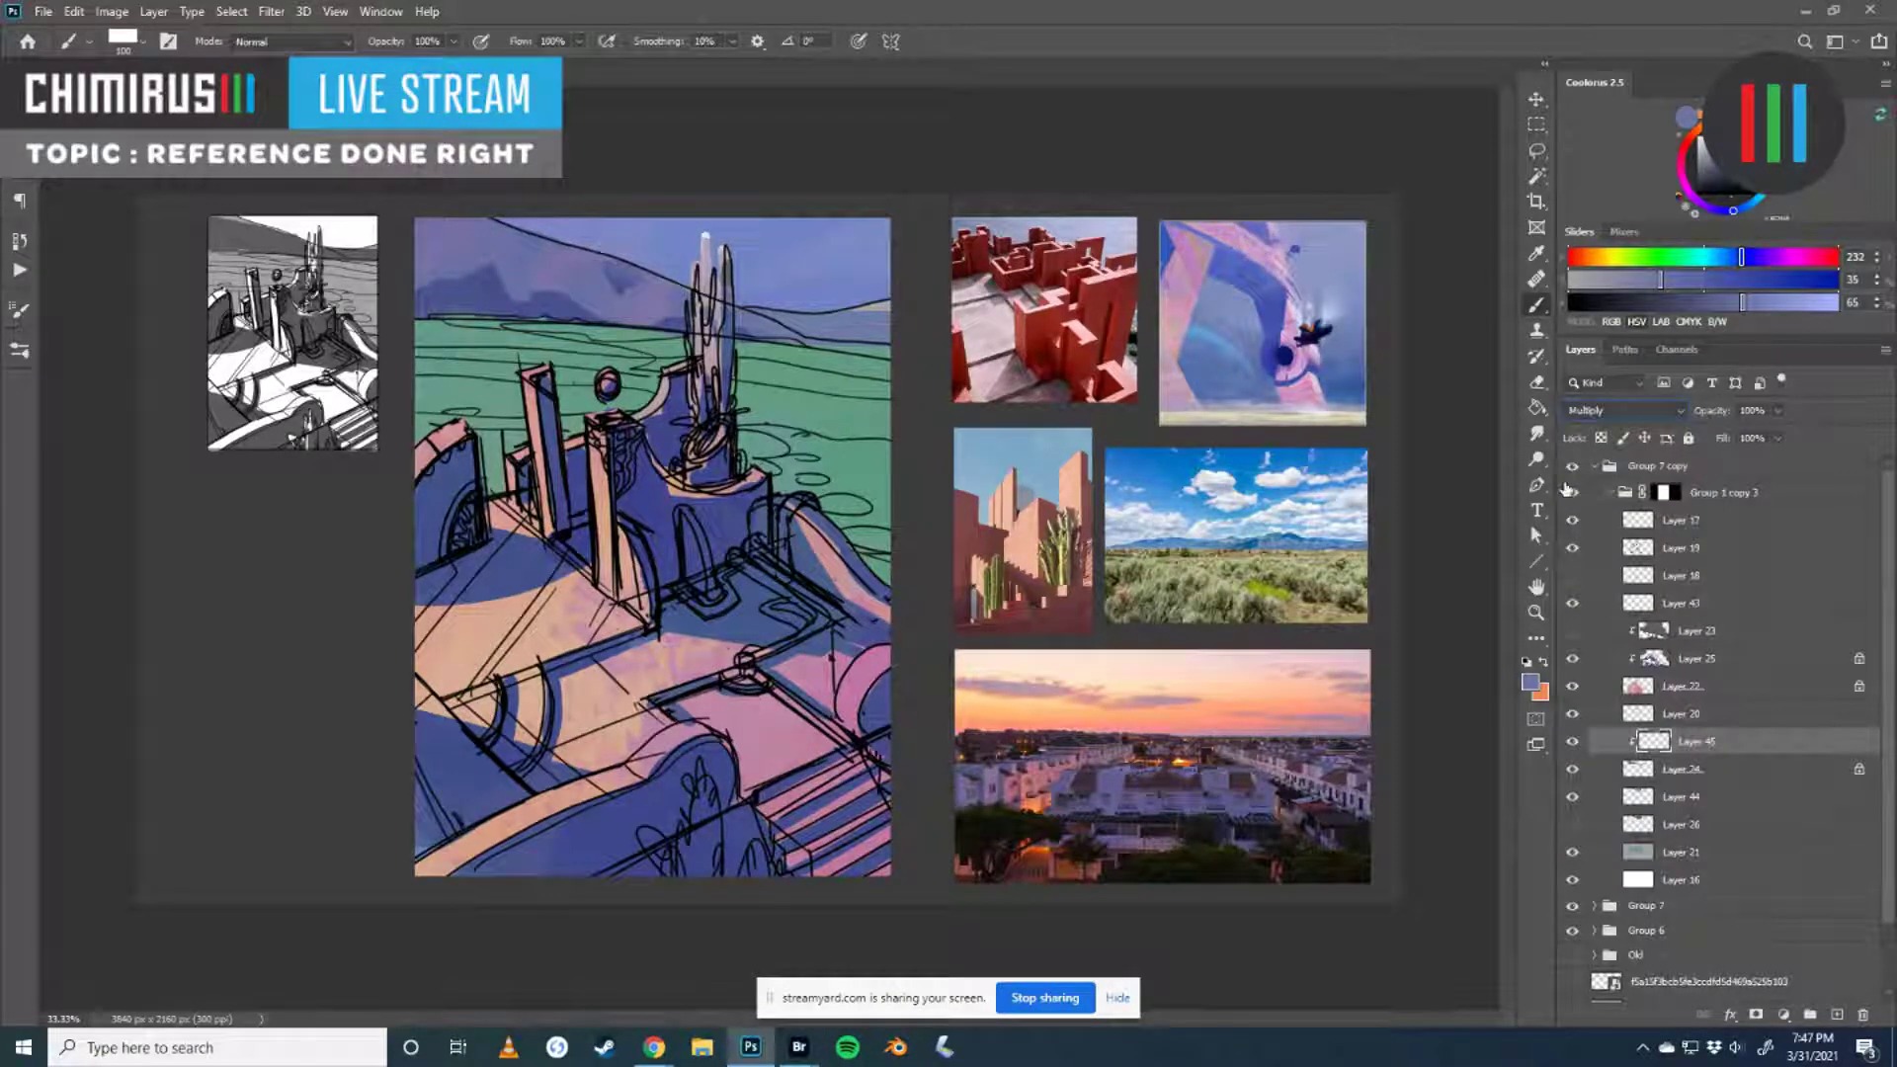
- Darken the hills on the Multiply layer with a much larger brush and a blue of hue 232, saturation 27 and brightness 74
key(bracketright)
key(bracketright)
key(bracketright)
key(bracketright)
key(bracketright)
key(bracketright)
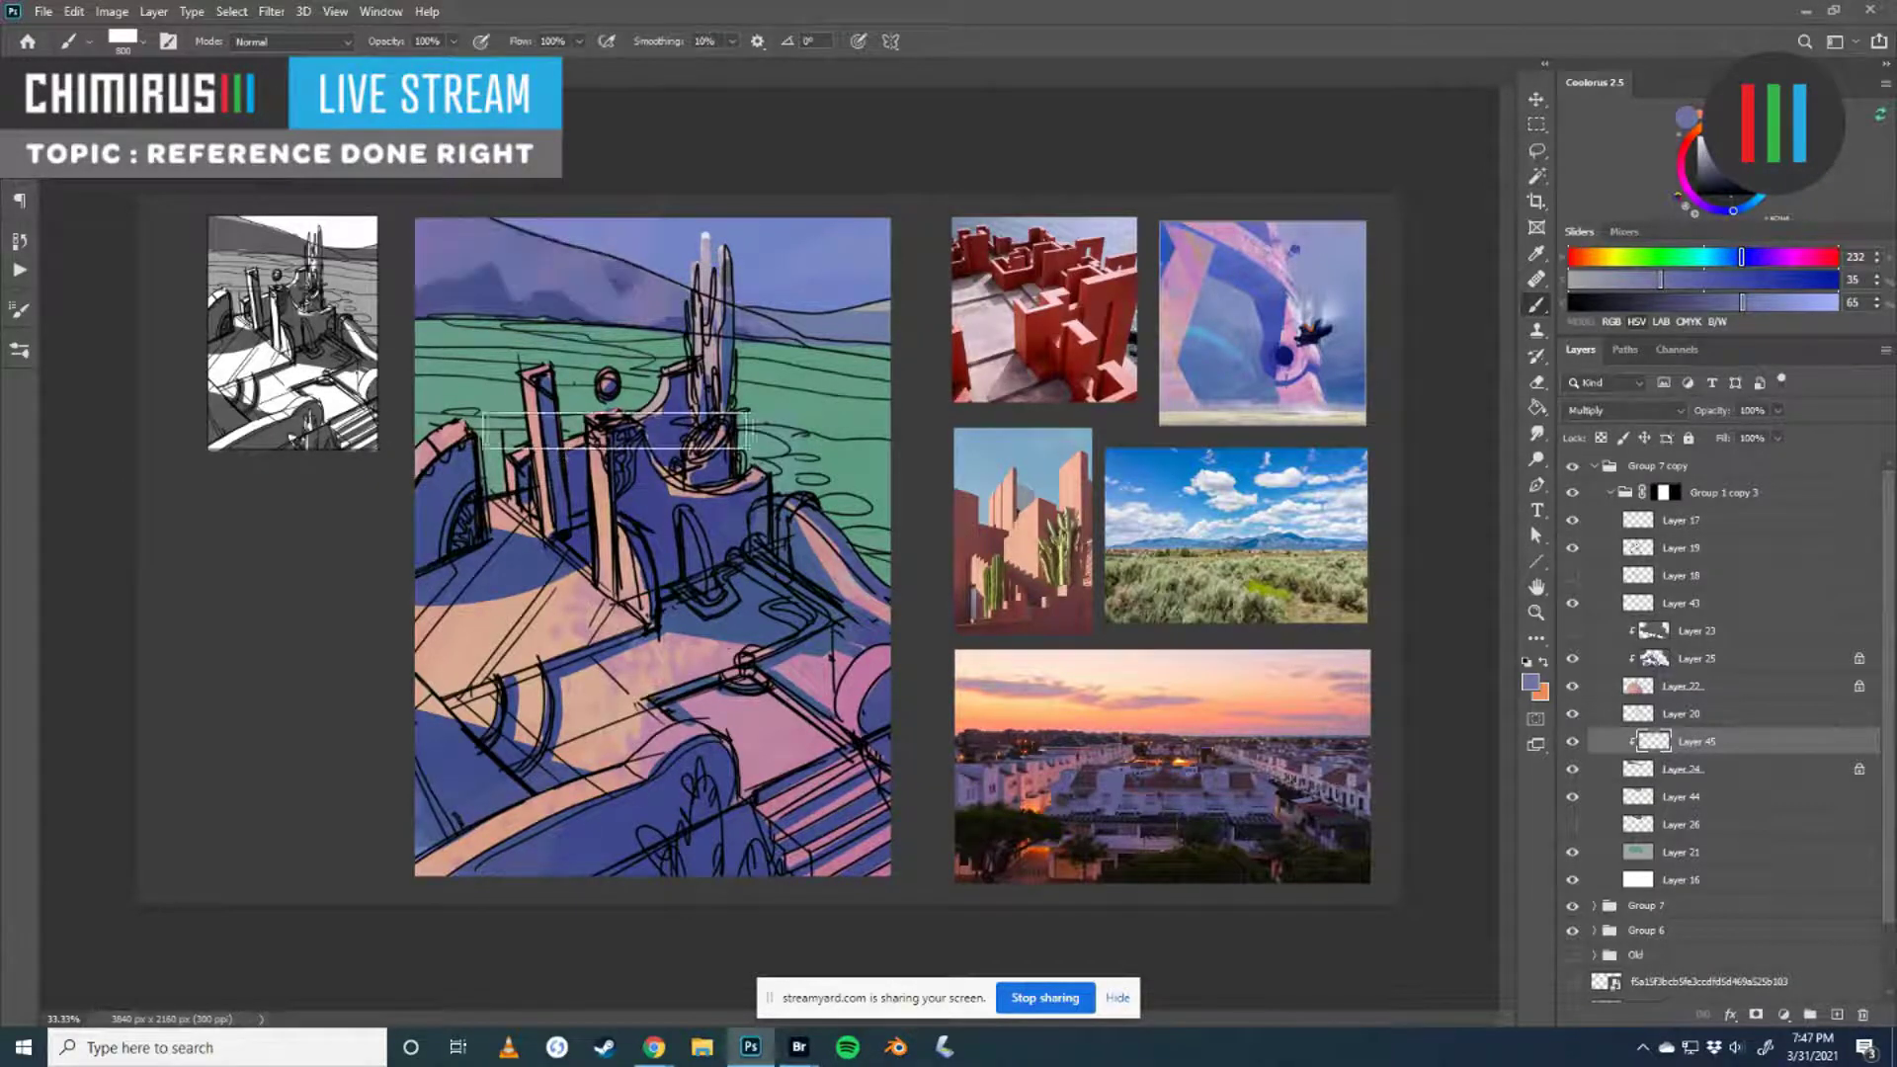
drag(1749, 301, 1768, 301)
click(1647, 281)
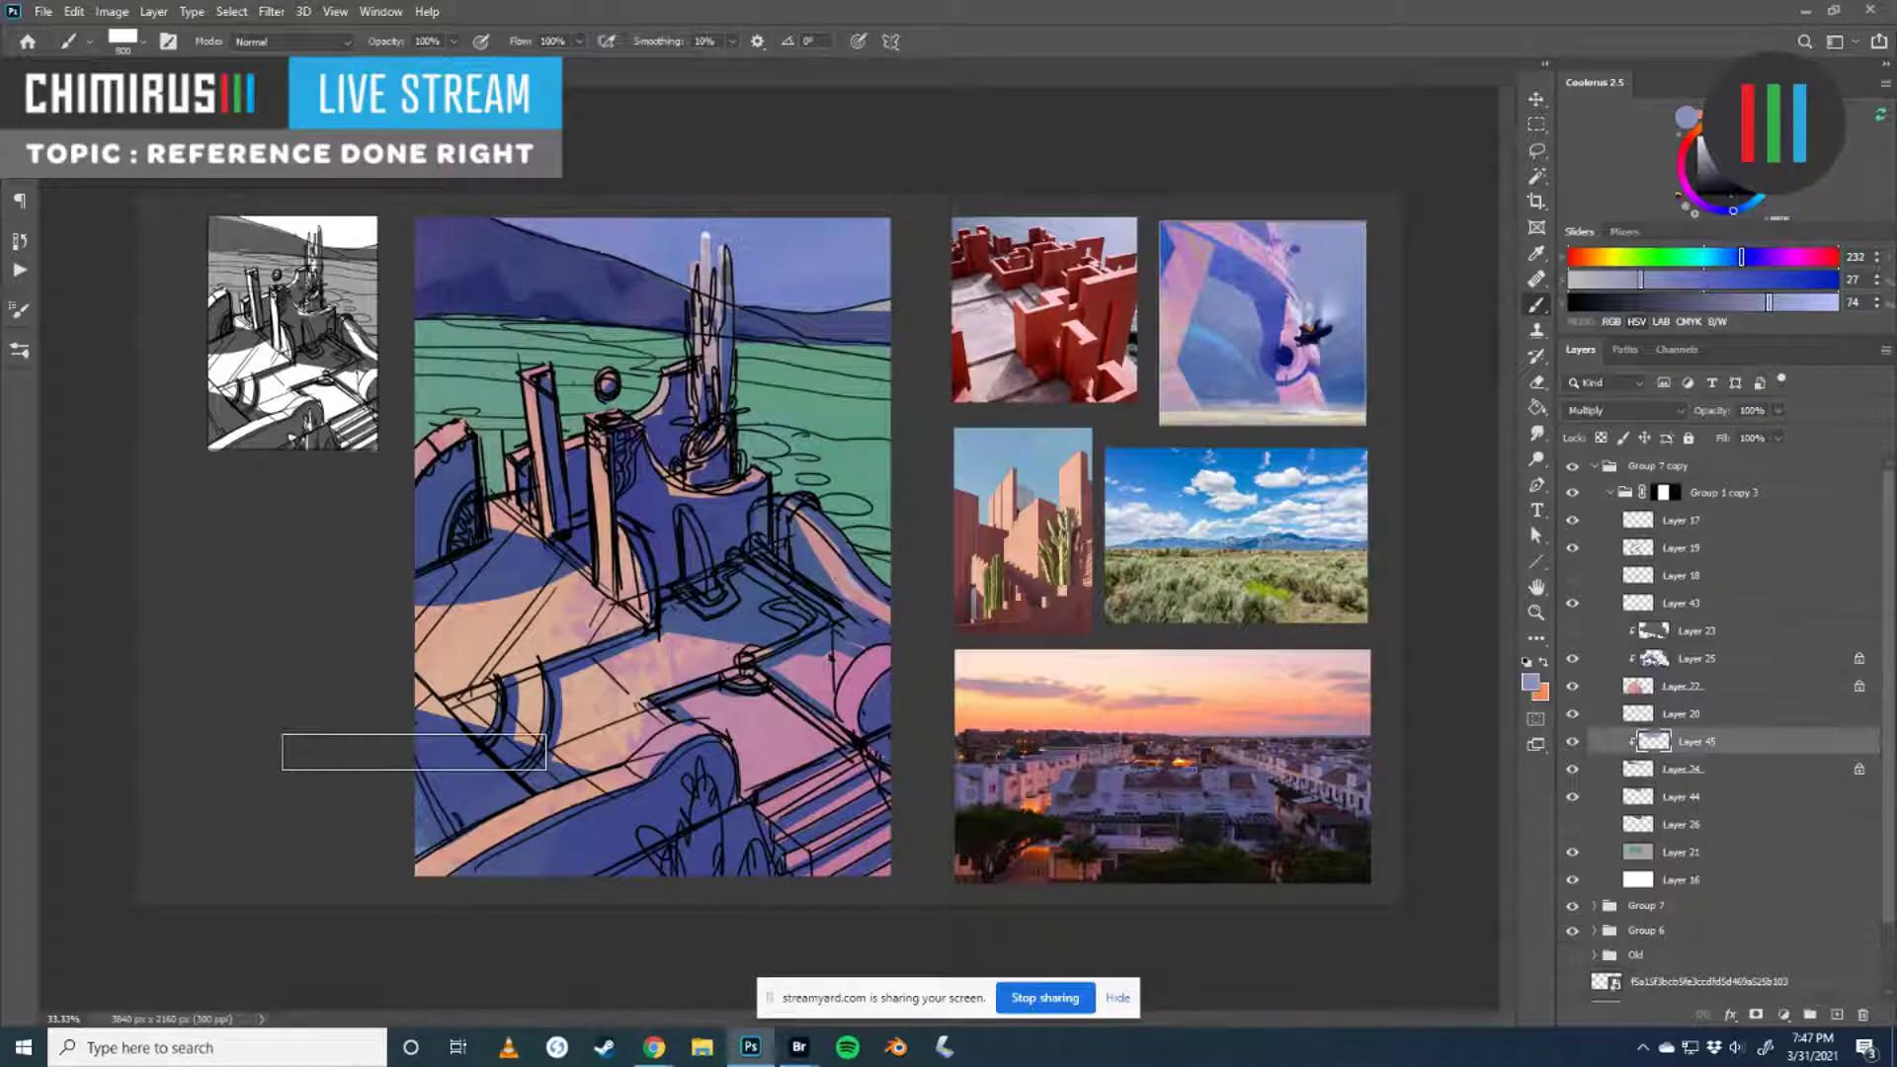
- Lighten the Multiply shading with a Levels midtone of 1.84 and merge it with the hill layer
key(ctrl+l)
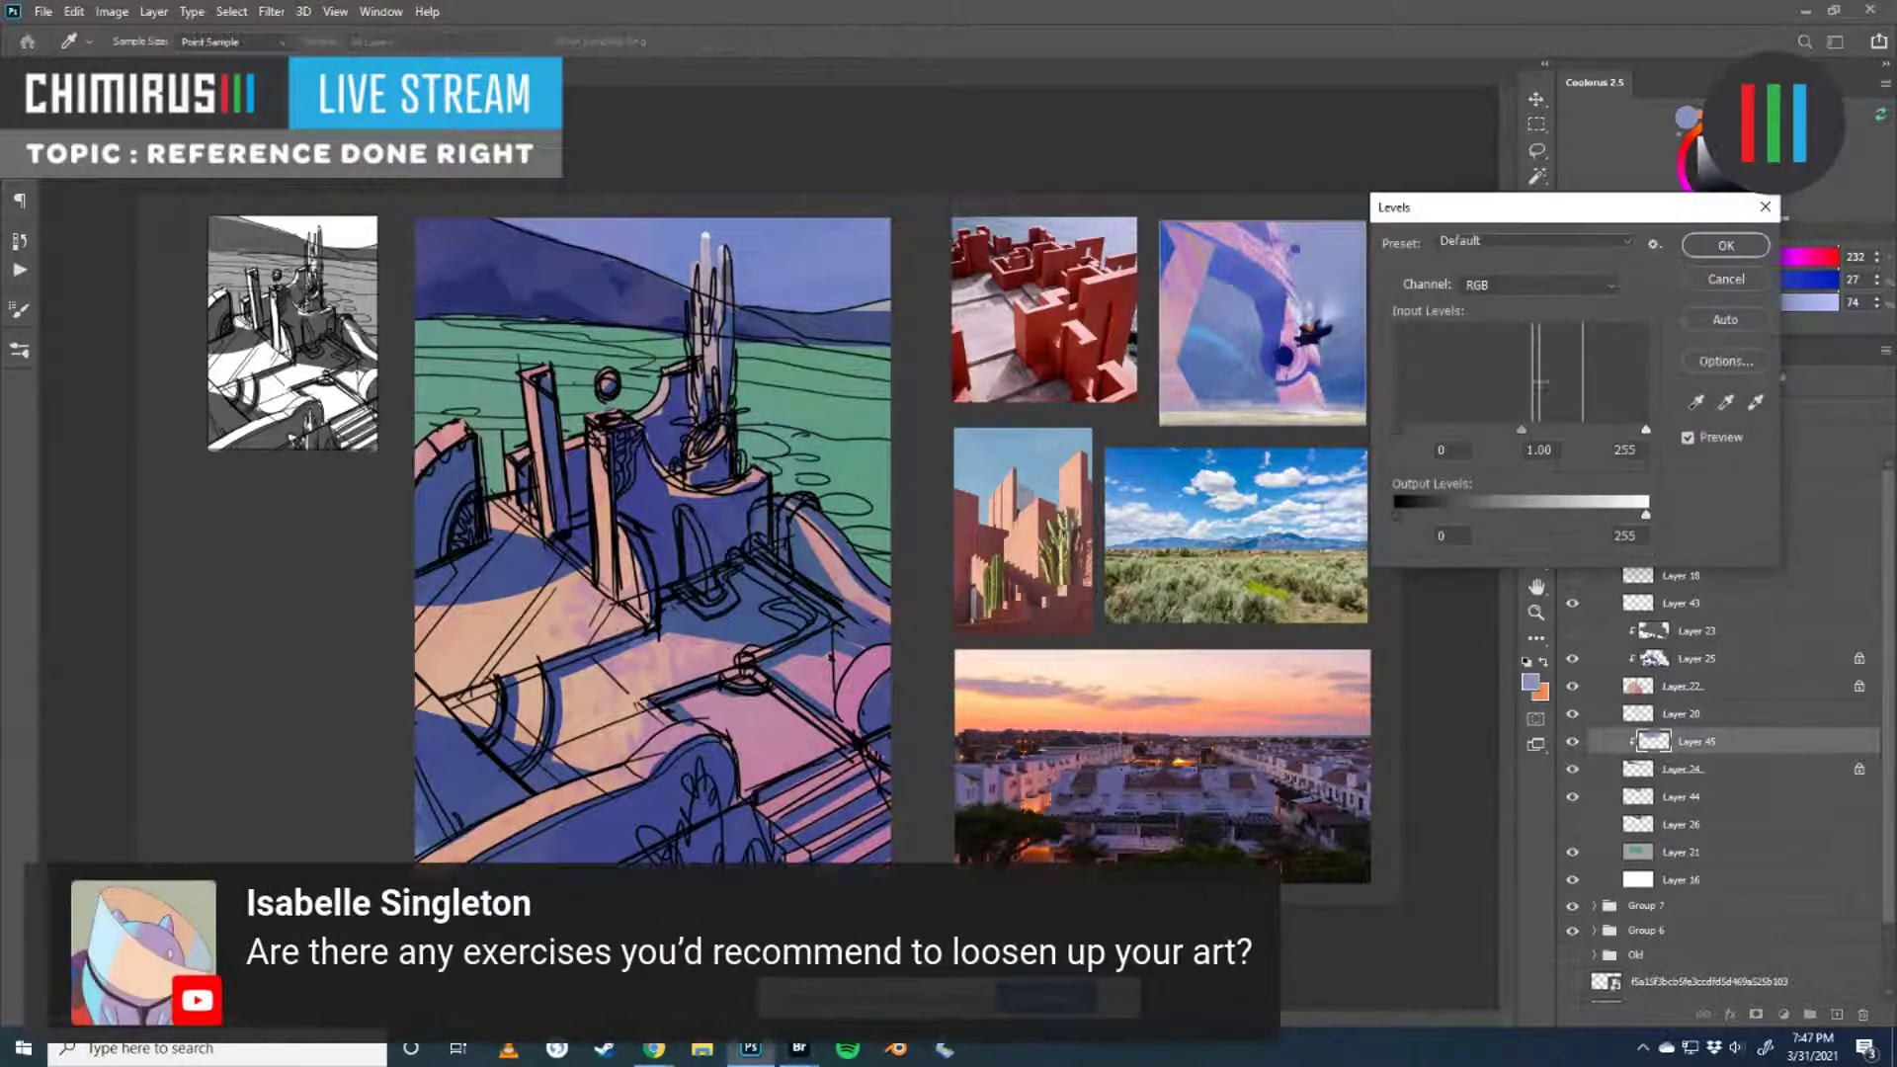
drag(1520, 435, 1460, 437)
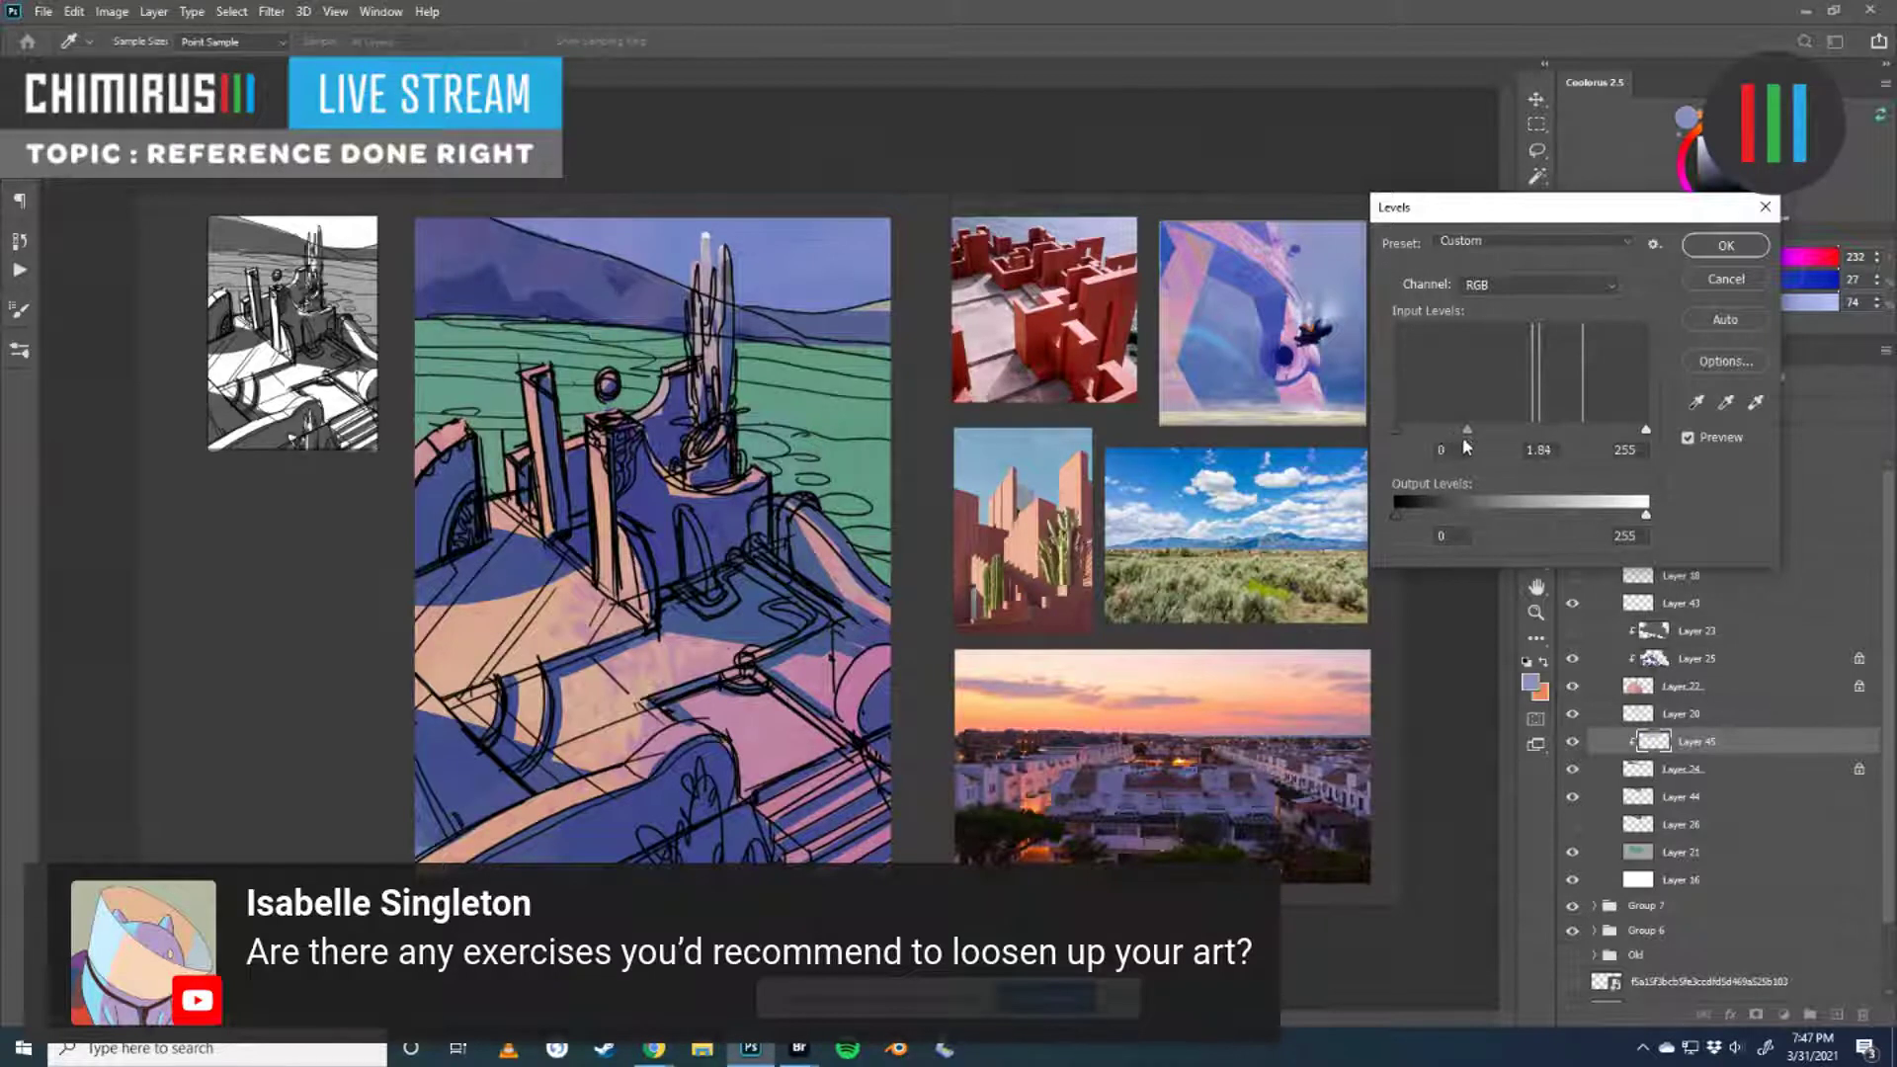
click(1725, 245)
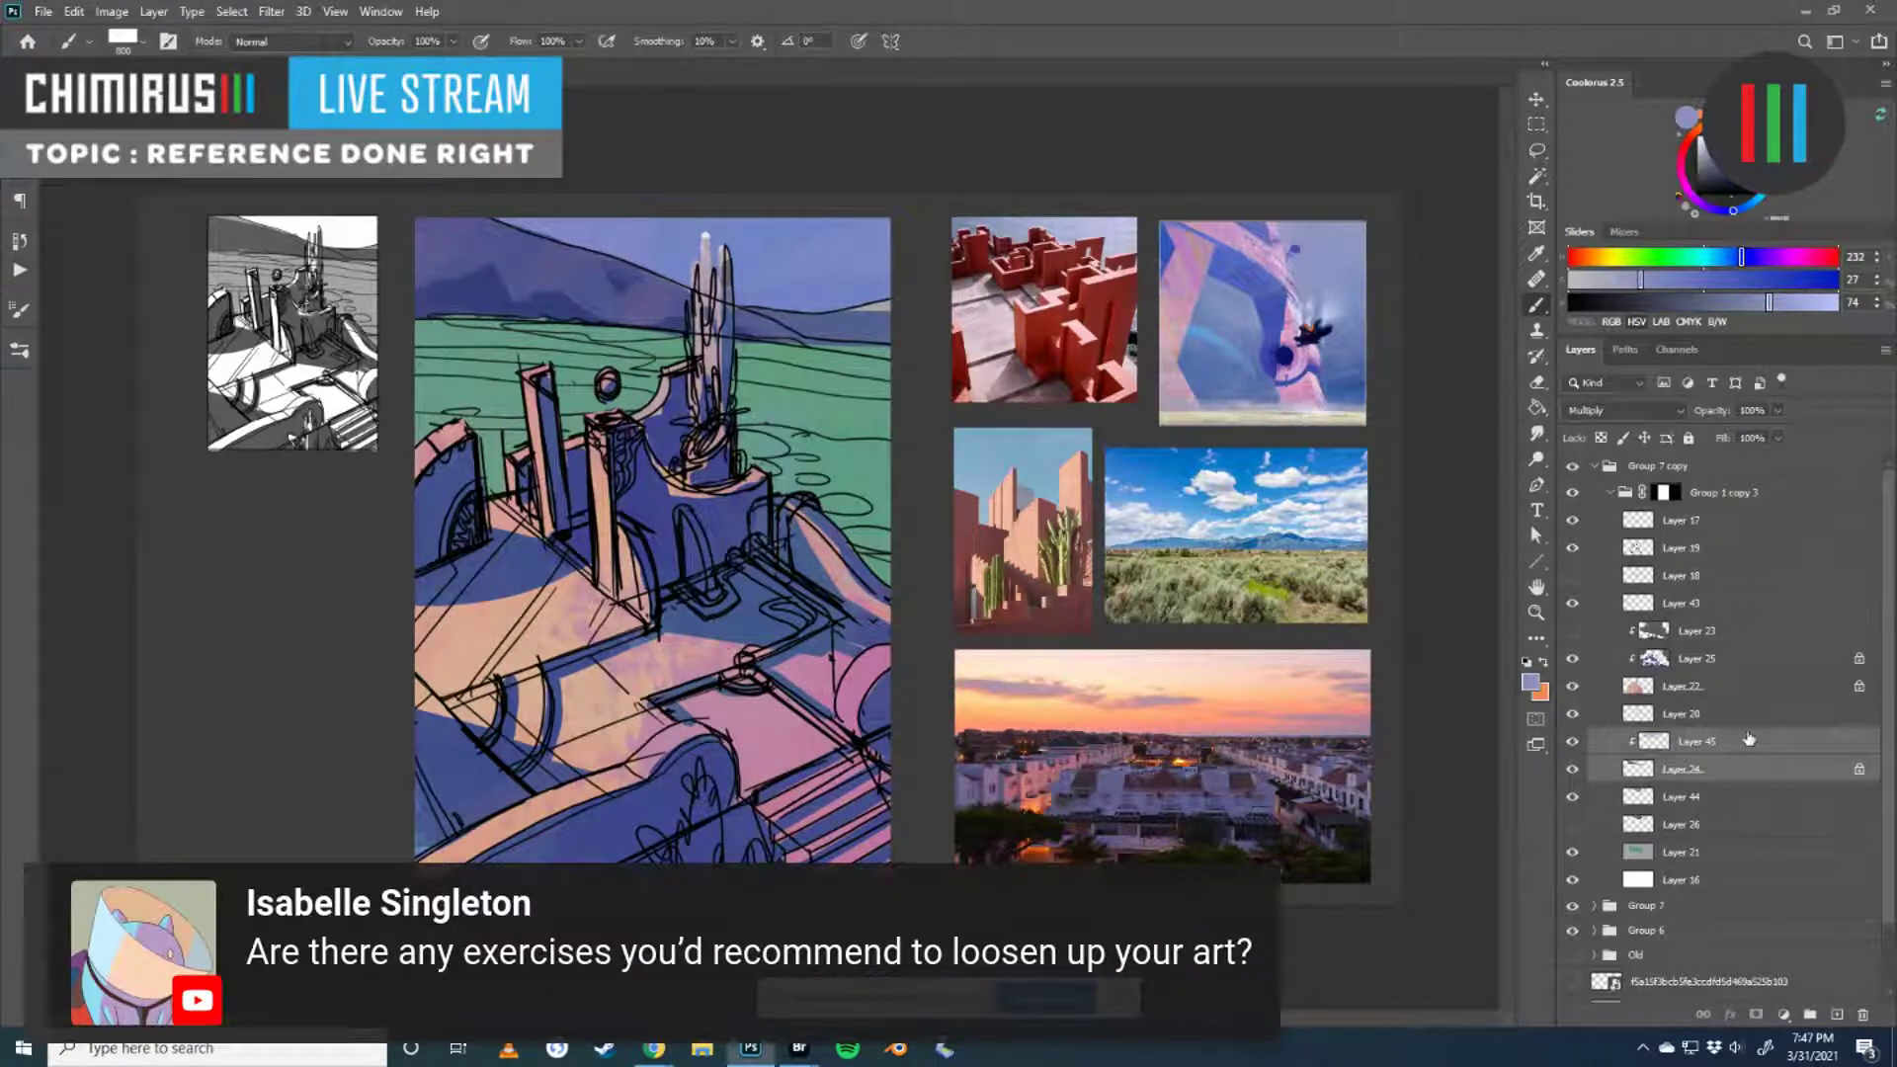
right_click(1749, 741)
click(1620, 773)
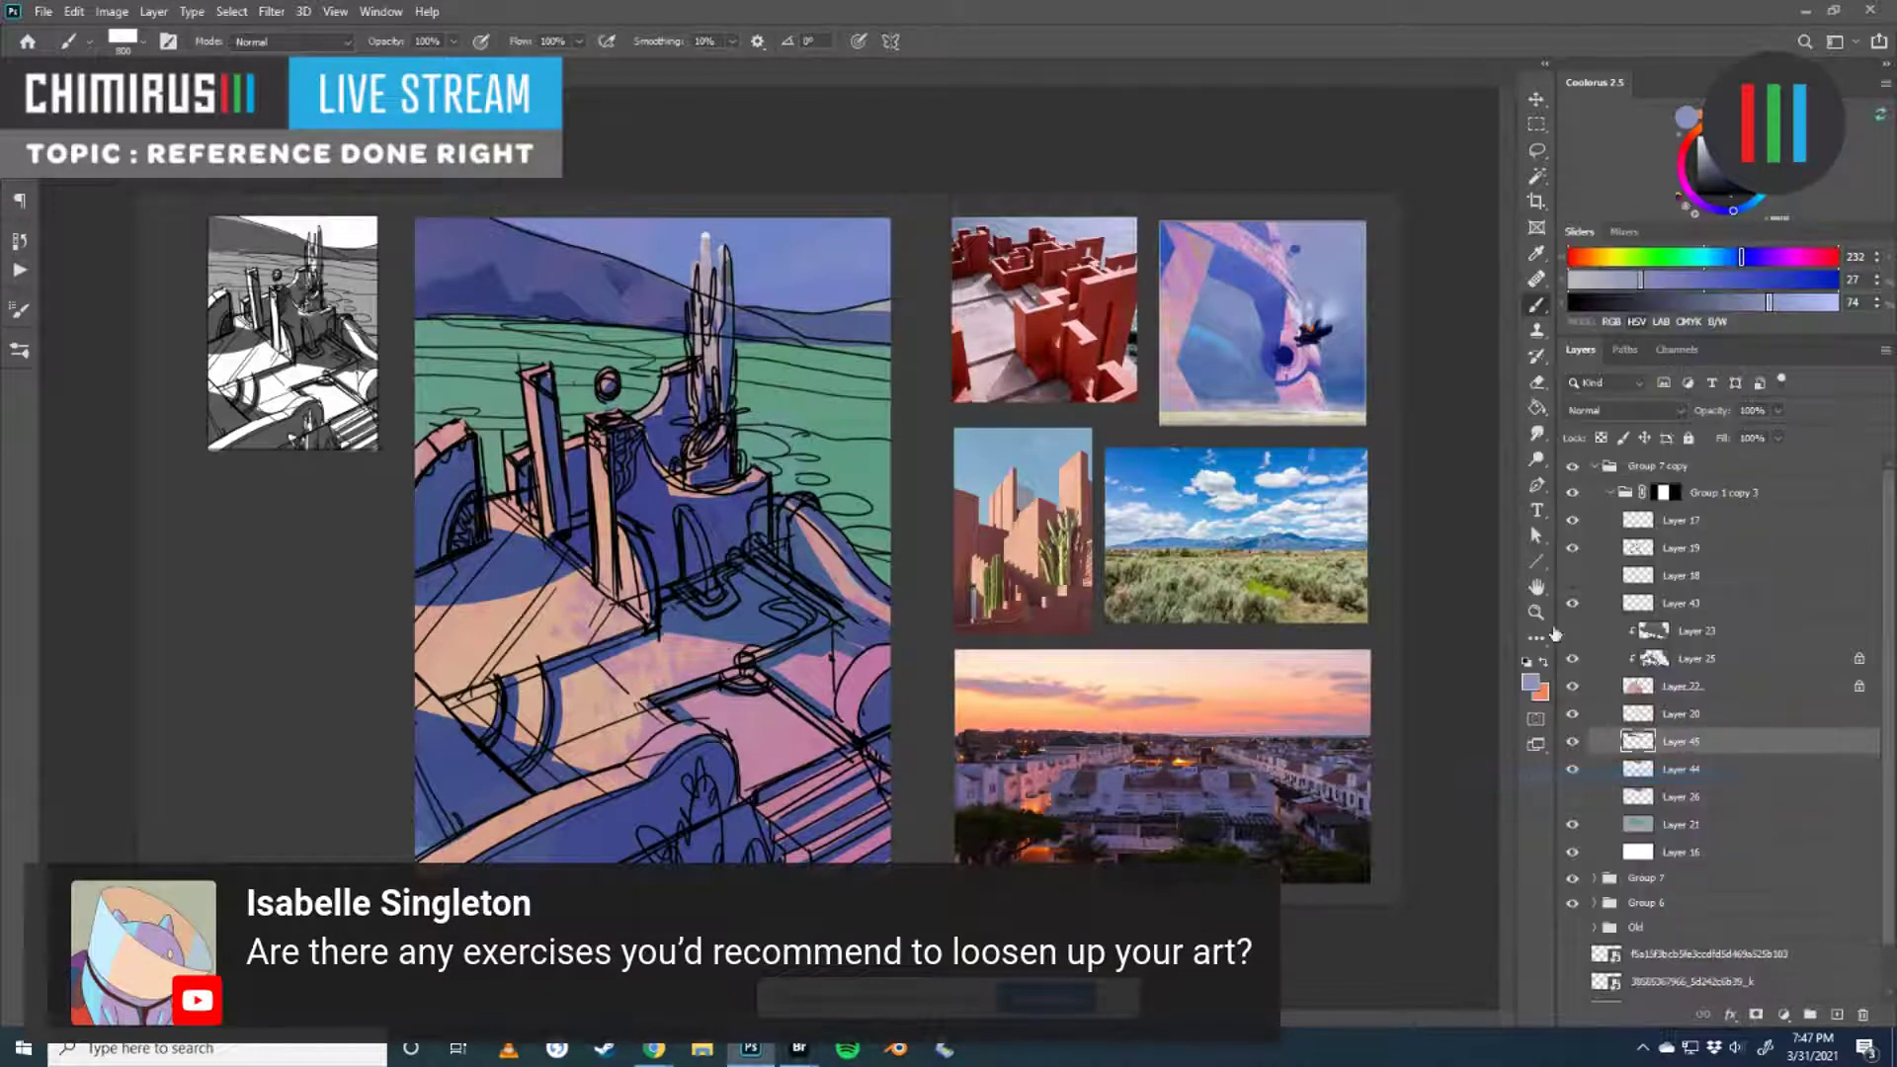
- Clean up the lower edge of the hills beside the cactus with a small eraser and return to the Brush tool
click(1538, 383)
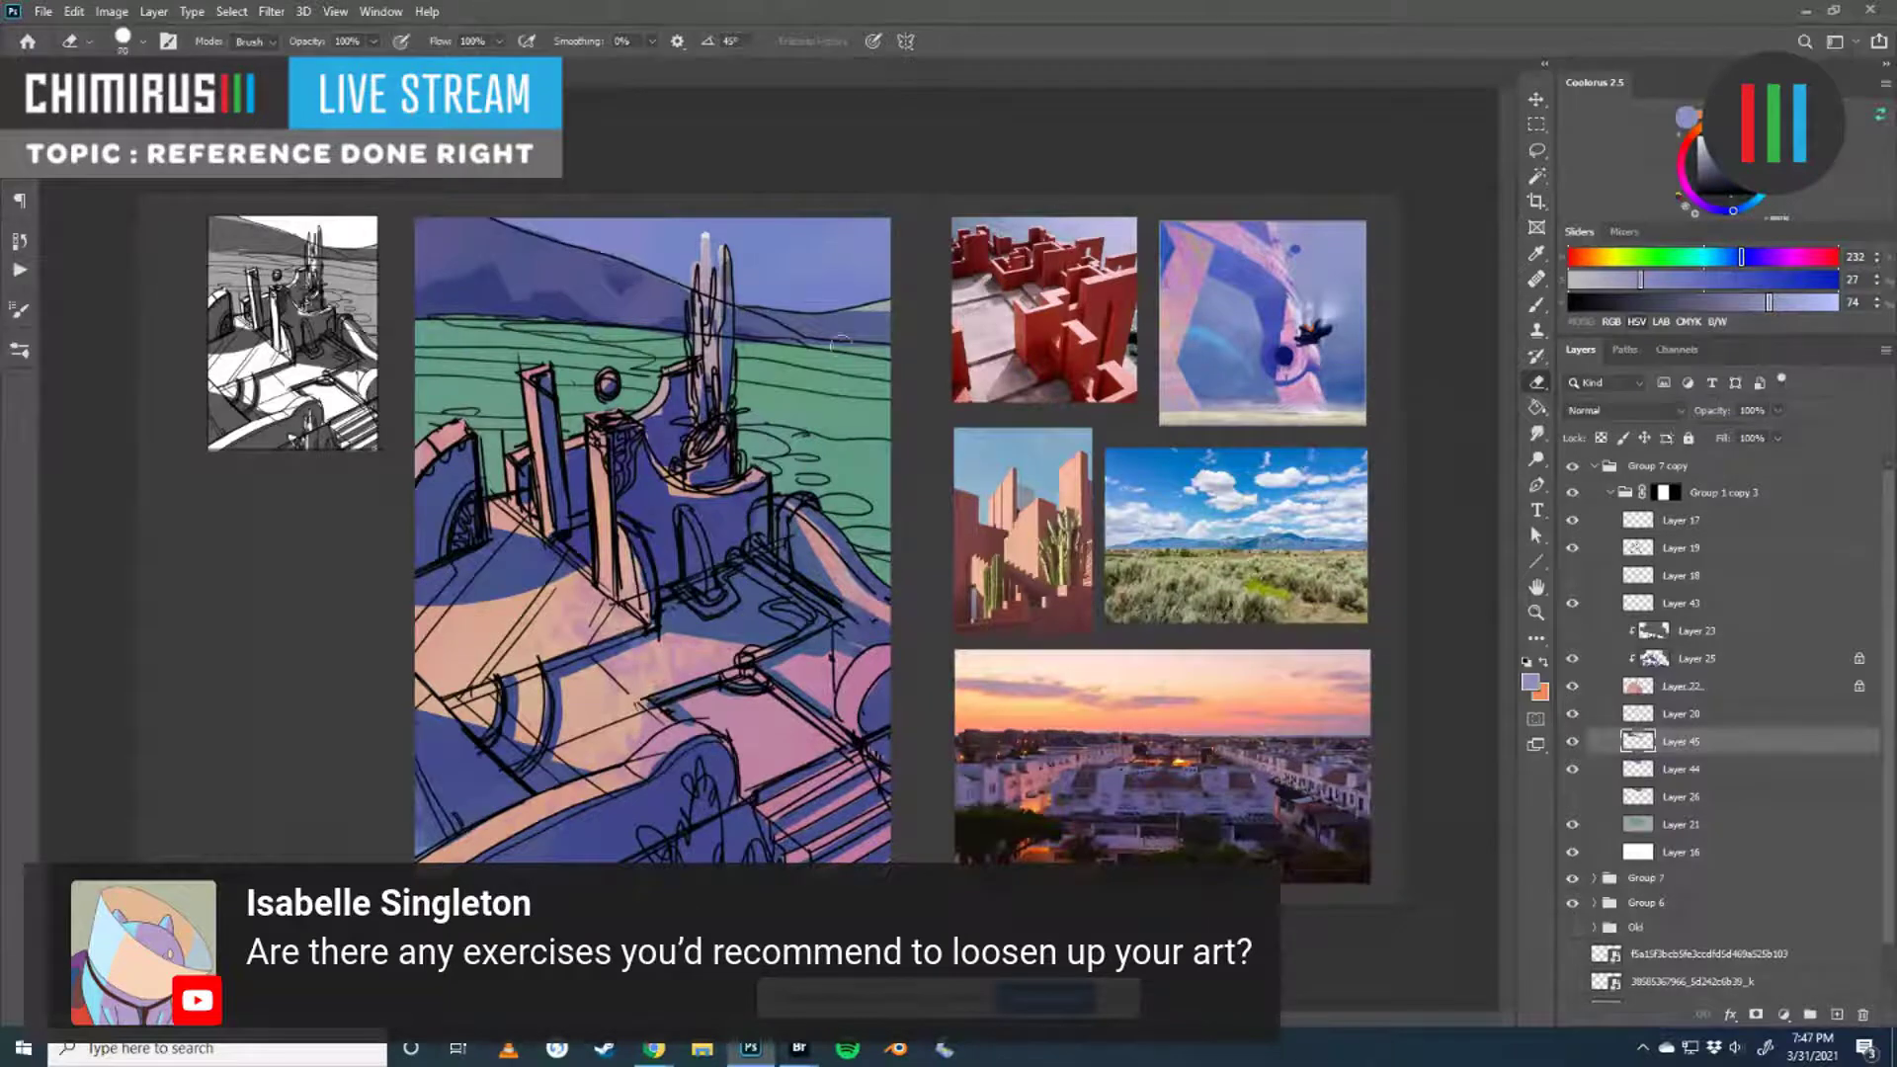
key(bracketleft)
key(bracketleft)
key(bracketleft)
key(bracketleft)
key(bracketleft)
mouse_move(818, 344)
mouse_down()
mouse_move(913, 345)
mouse_move(806, 348)
mouse_up()
key(b)
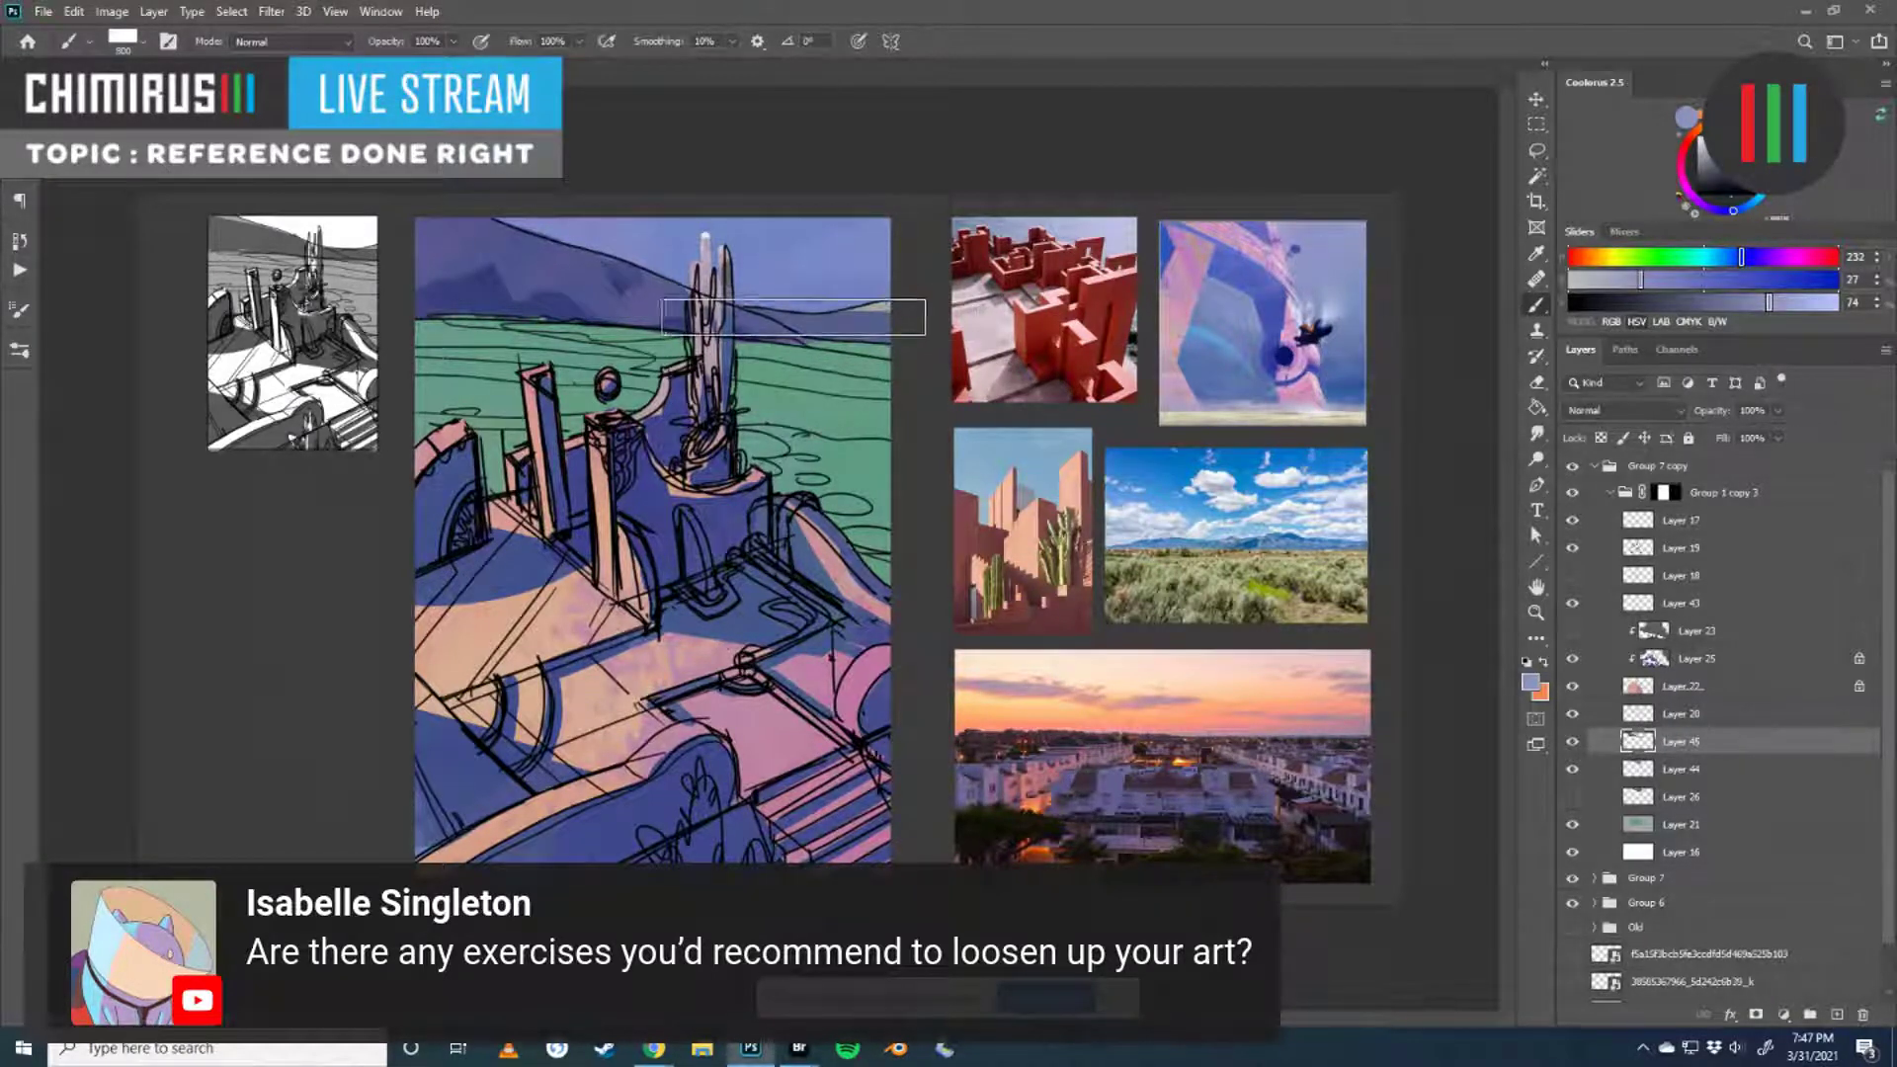
- Reduce the brush to 90 px and turn a blue sampled from the distant hill into hue 236, saturation 46, brightness 63
key(bracketleft)
key(bracketleft)
key(bracketleft)
key(bracketleft)
key(bracketleft)
key(bracketleft)
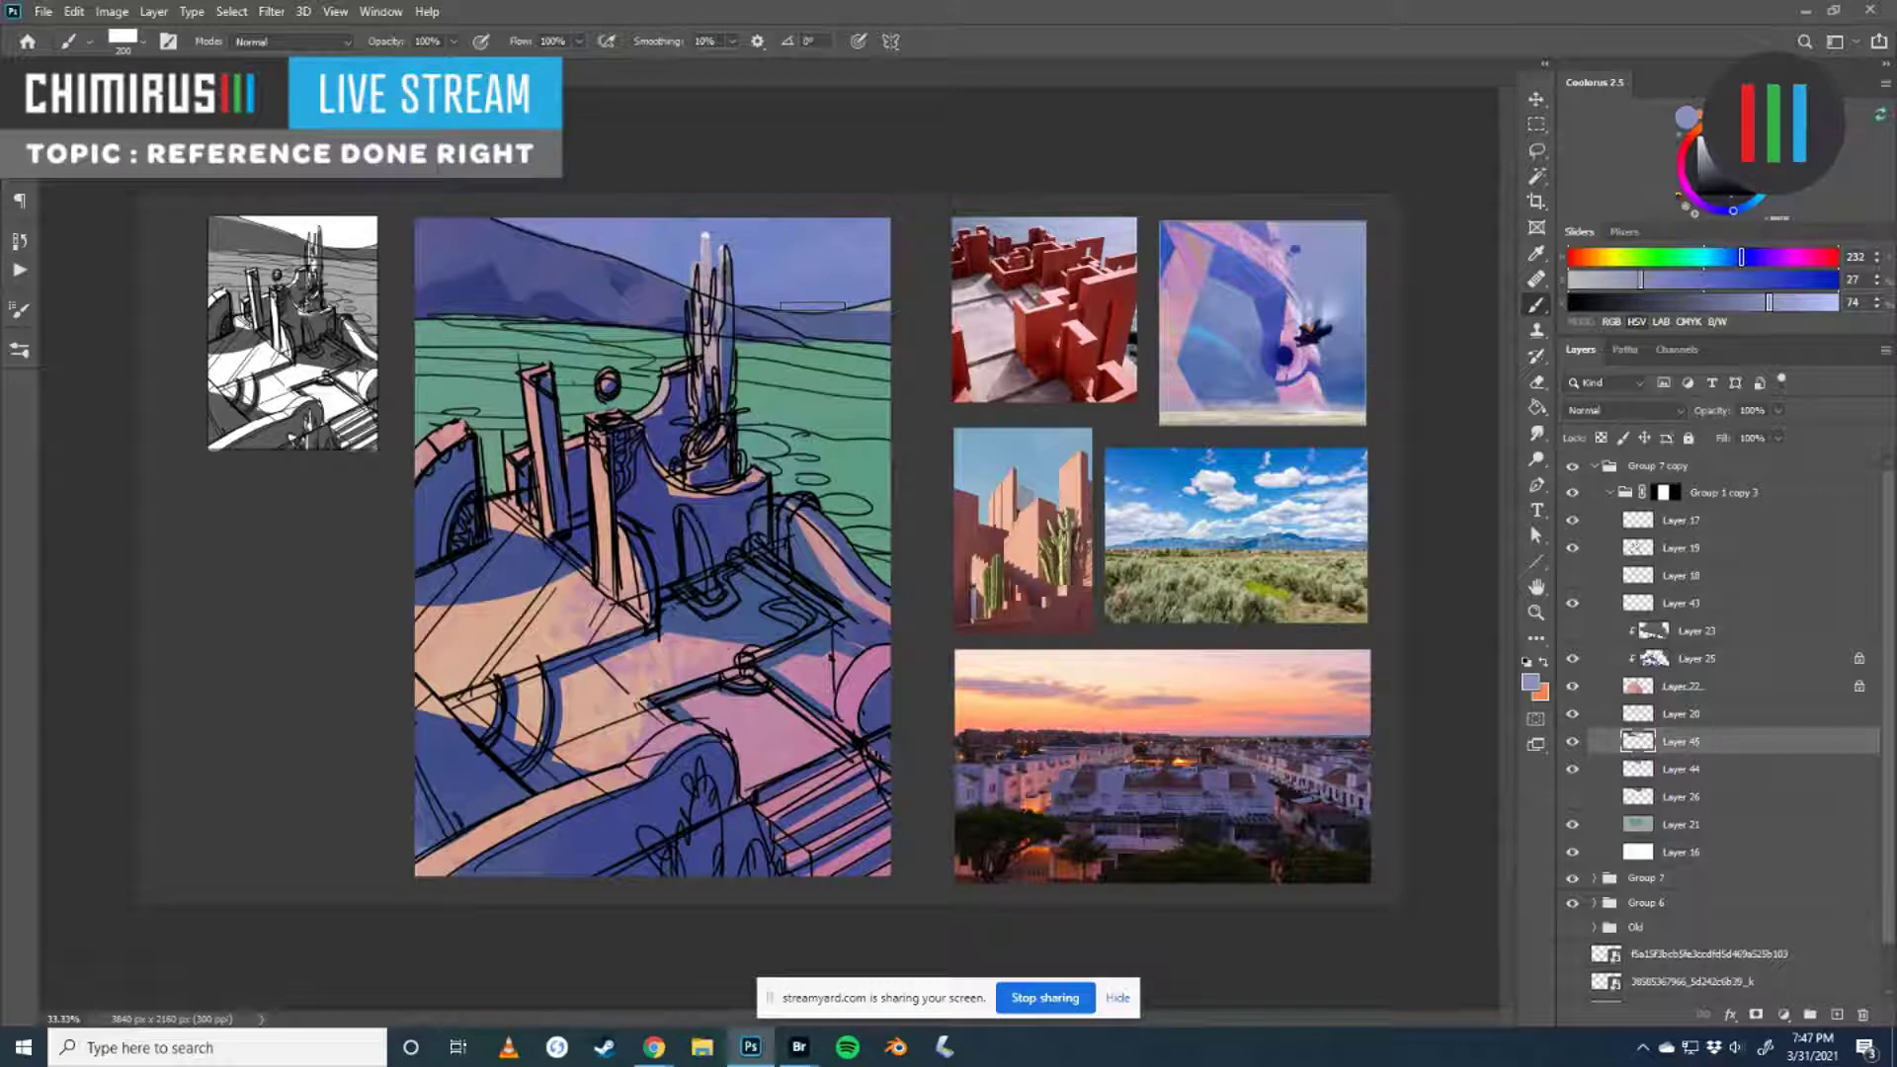
key(bracketleft)
key(bracketleft)
key(bracketleft)
key(bracketleft)
key(bracketleft)
alt+click(856, 318)
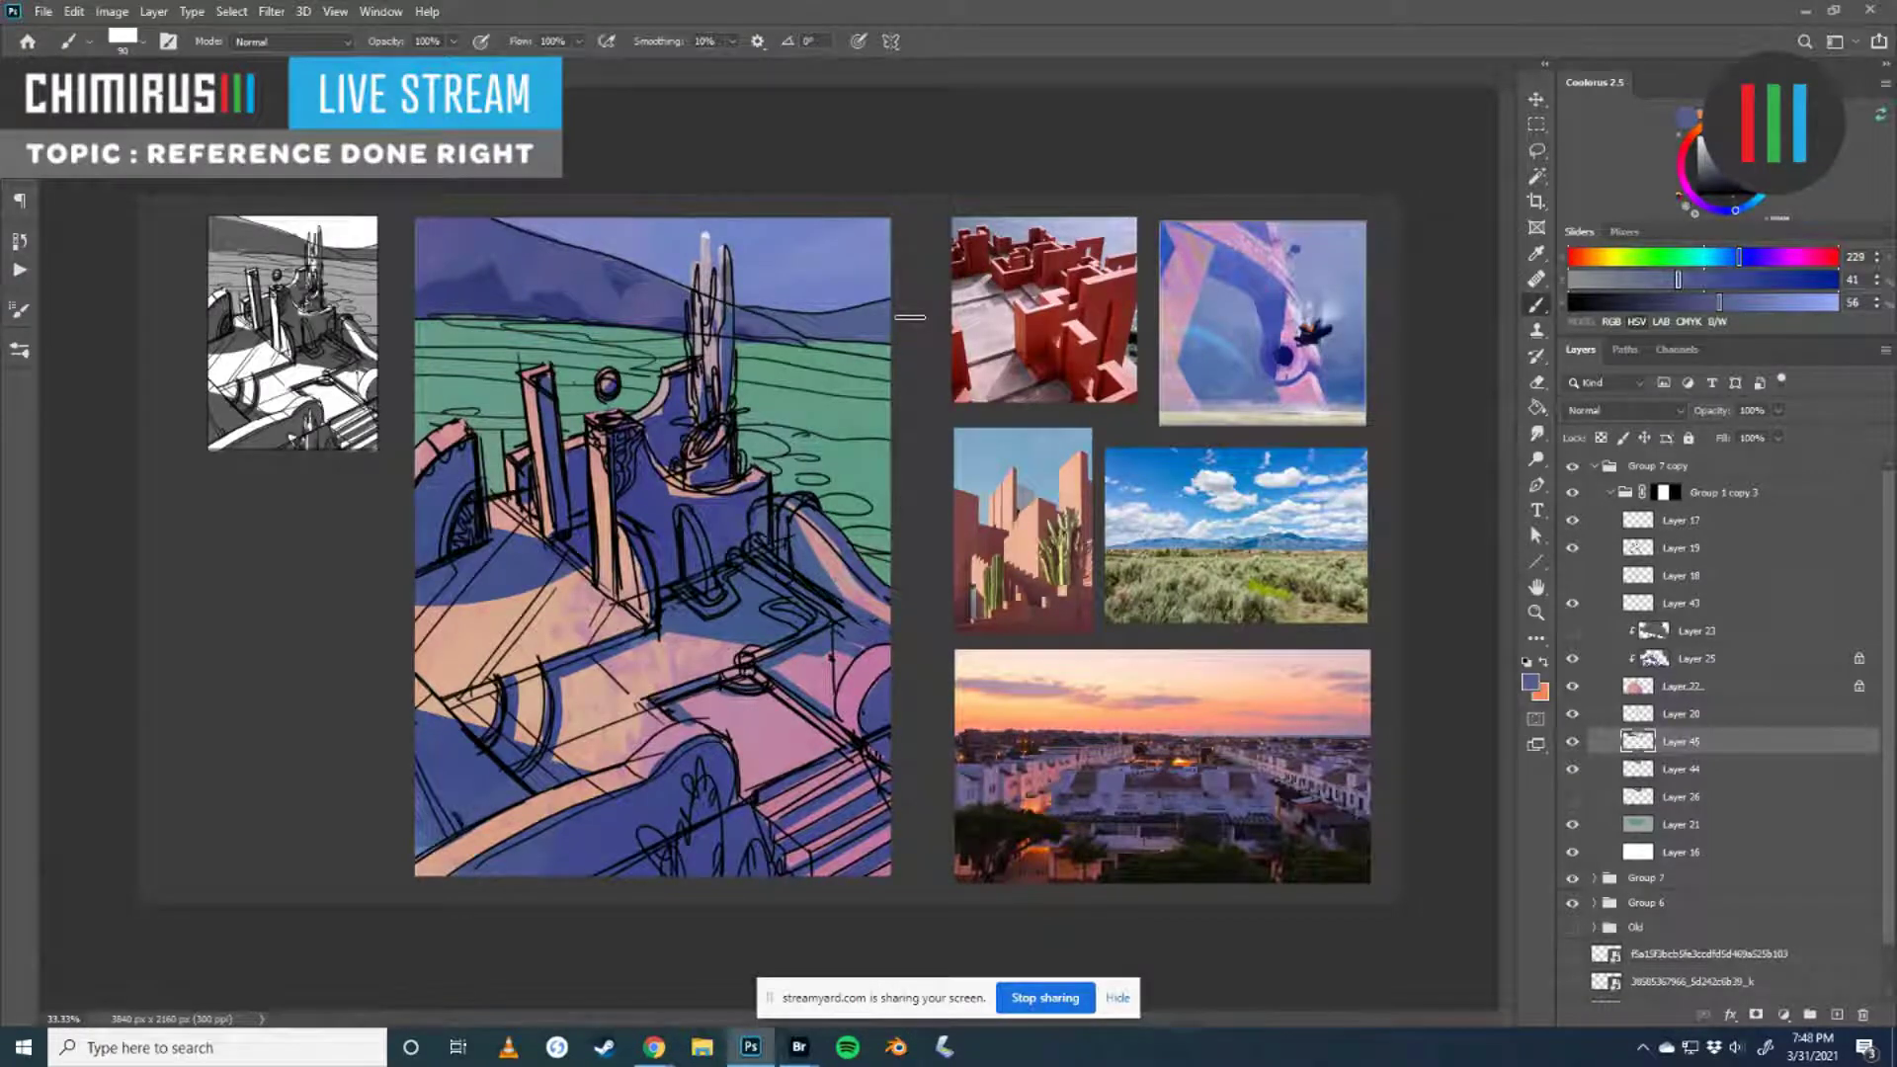
drag(1742, 265, 1692, 280)
click(1738, 303)
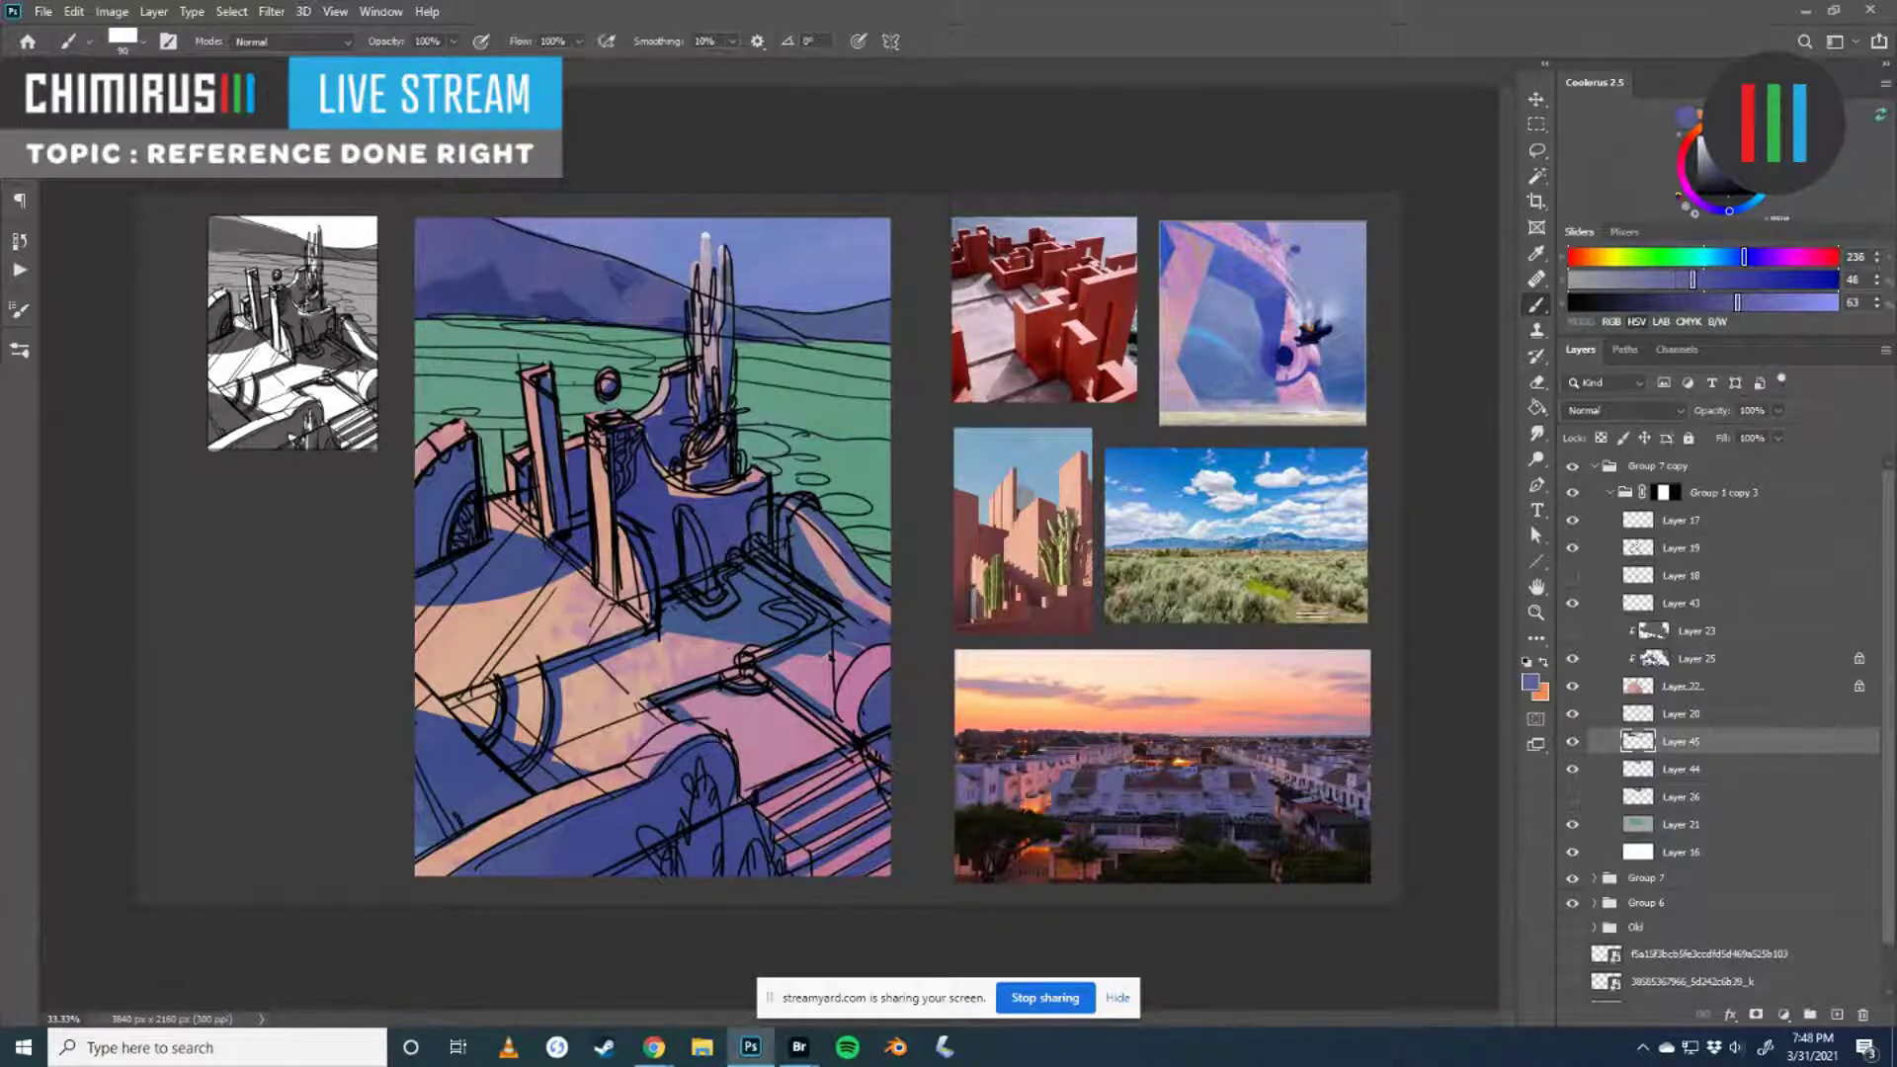
- Lock the hill layer's transparent pixels and tint the distant hill with blues, ending at saturation 35 and brightness 67
click(1601, 438)
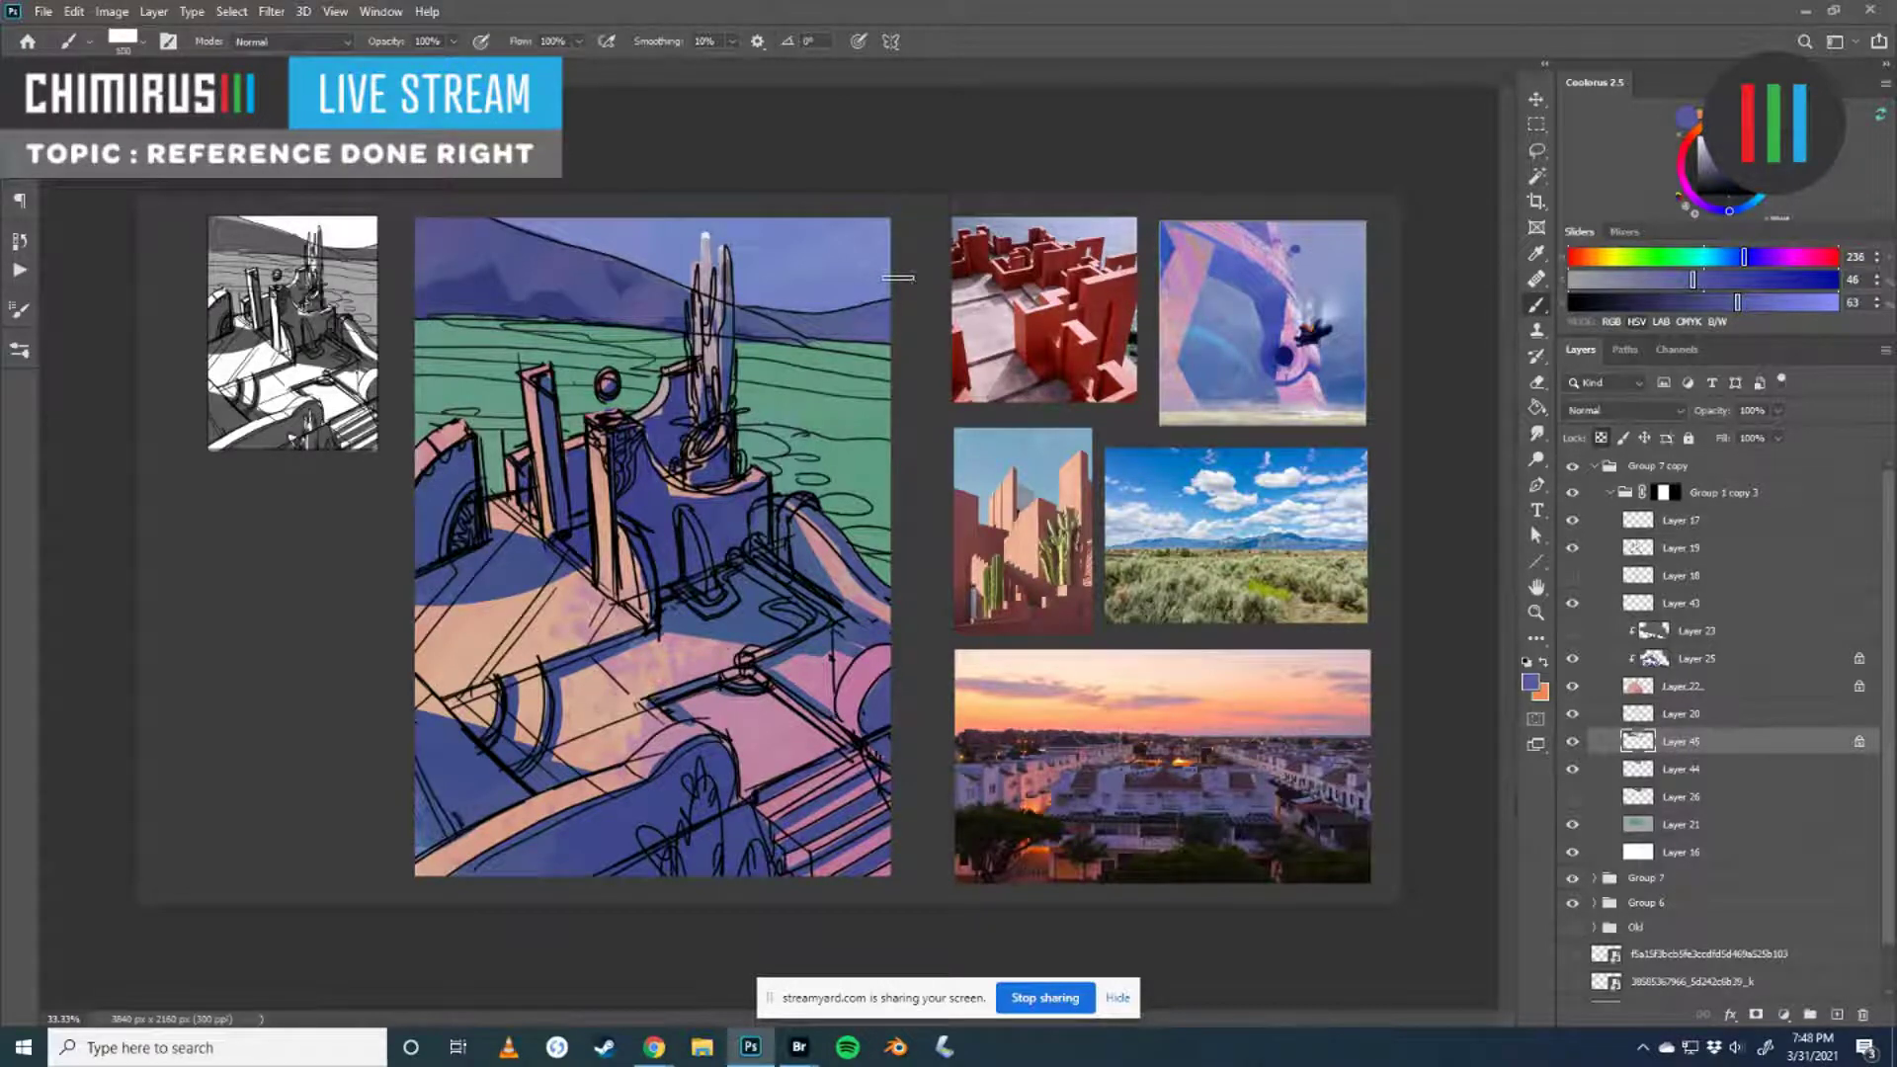
drag(1745, 301, 1670, 280)
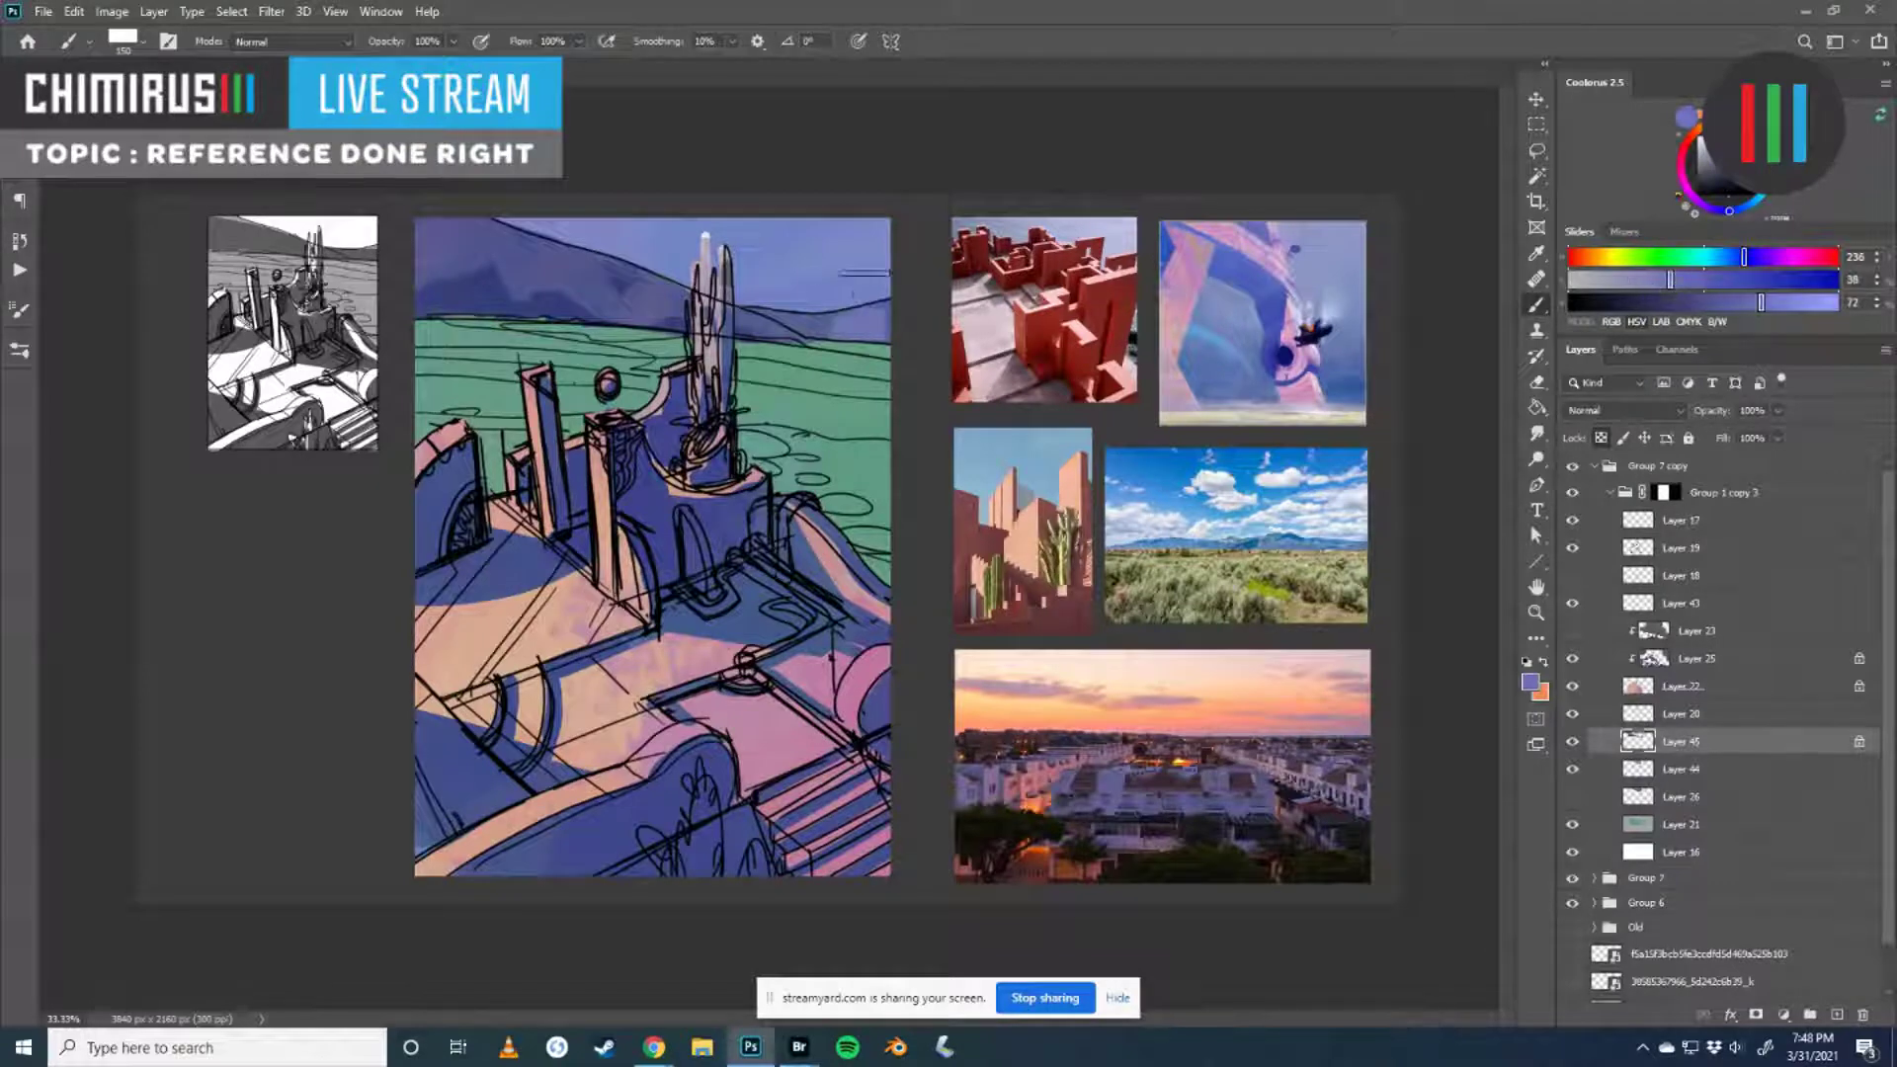
drag(1675, 286, 1667, 281)
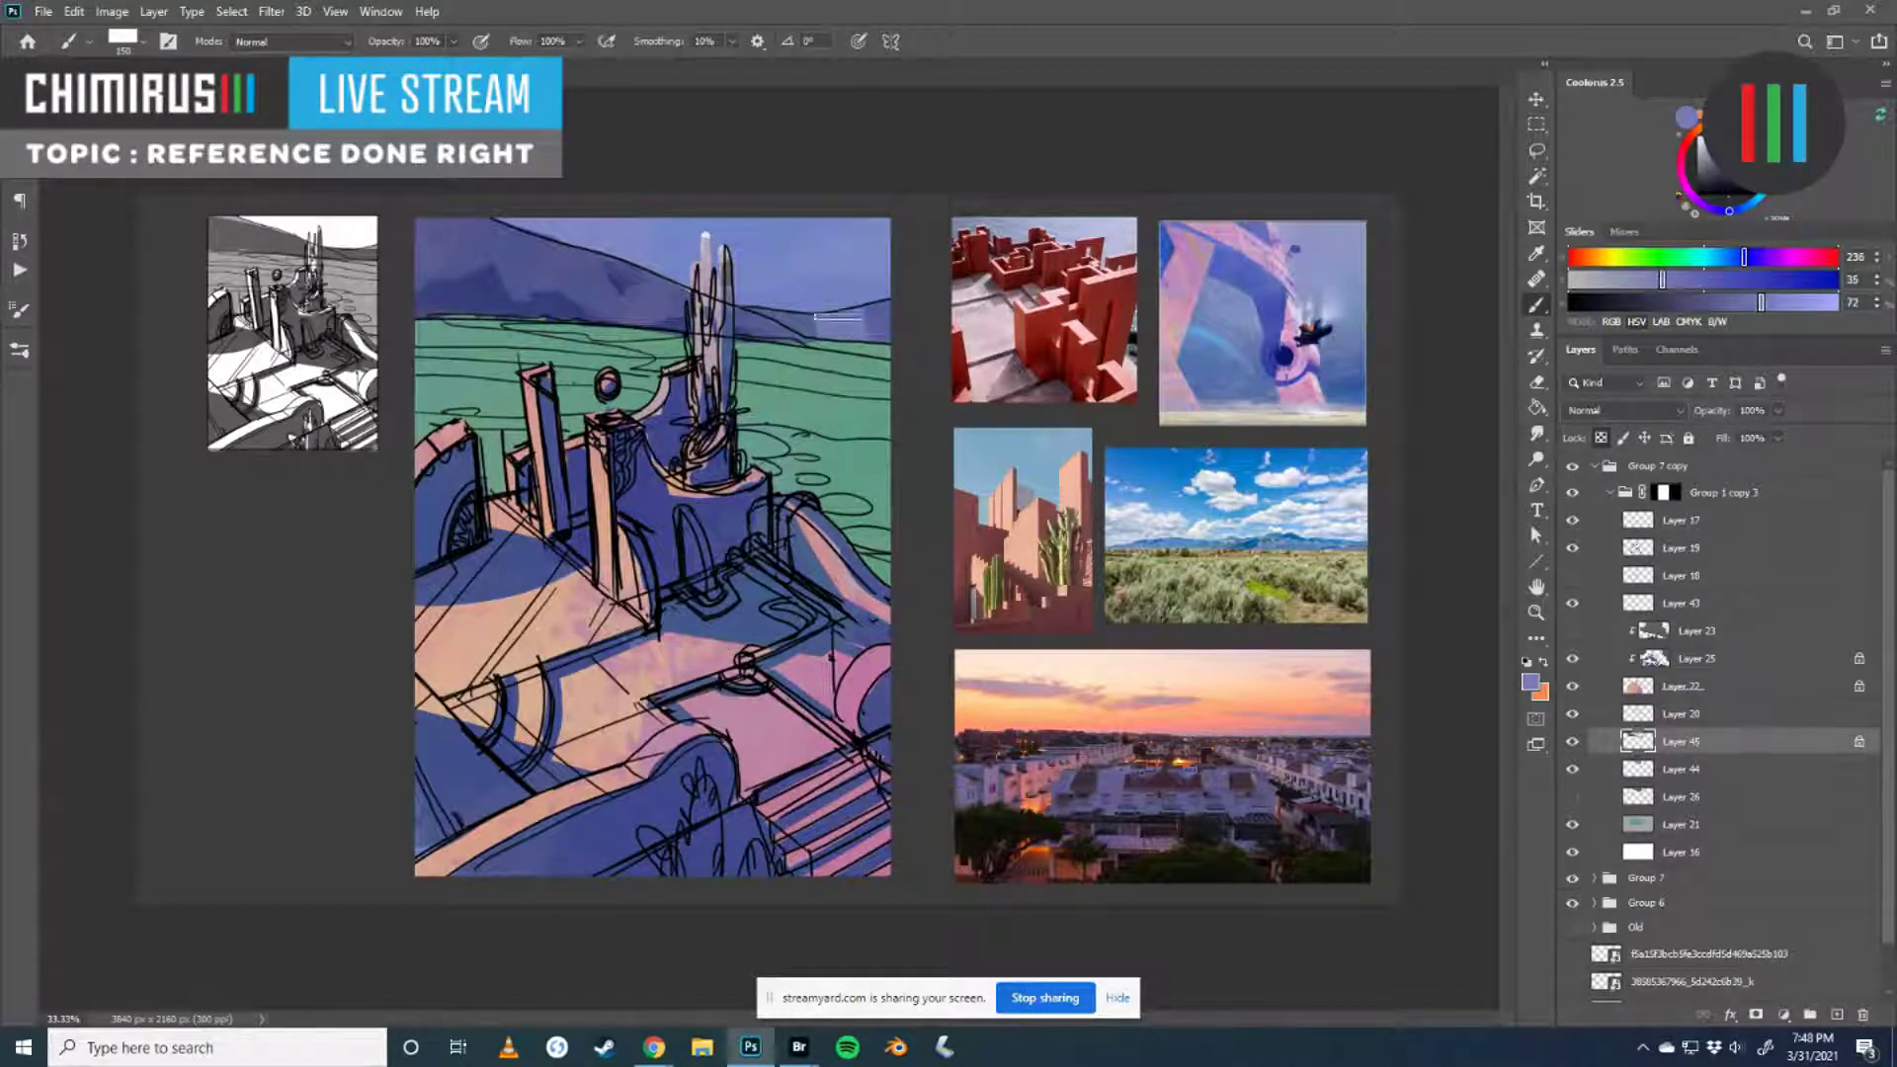
drag(1761, 302, 1751, 302)
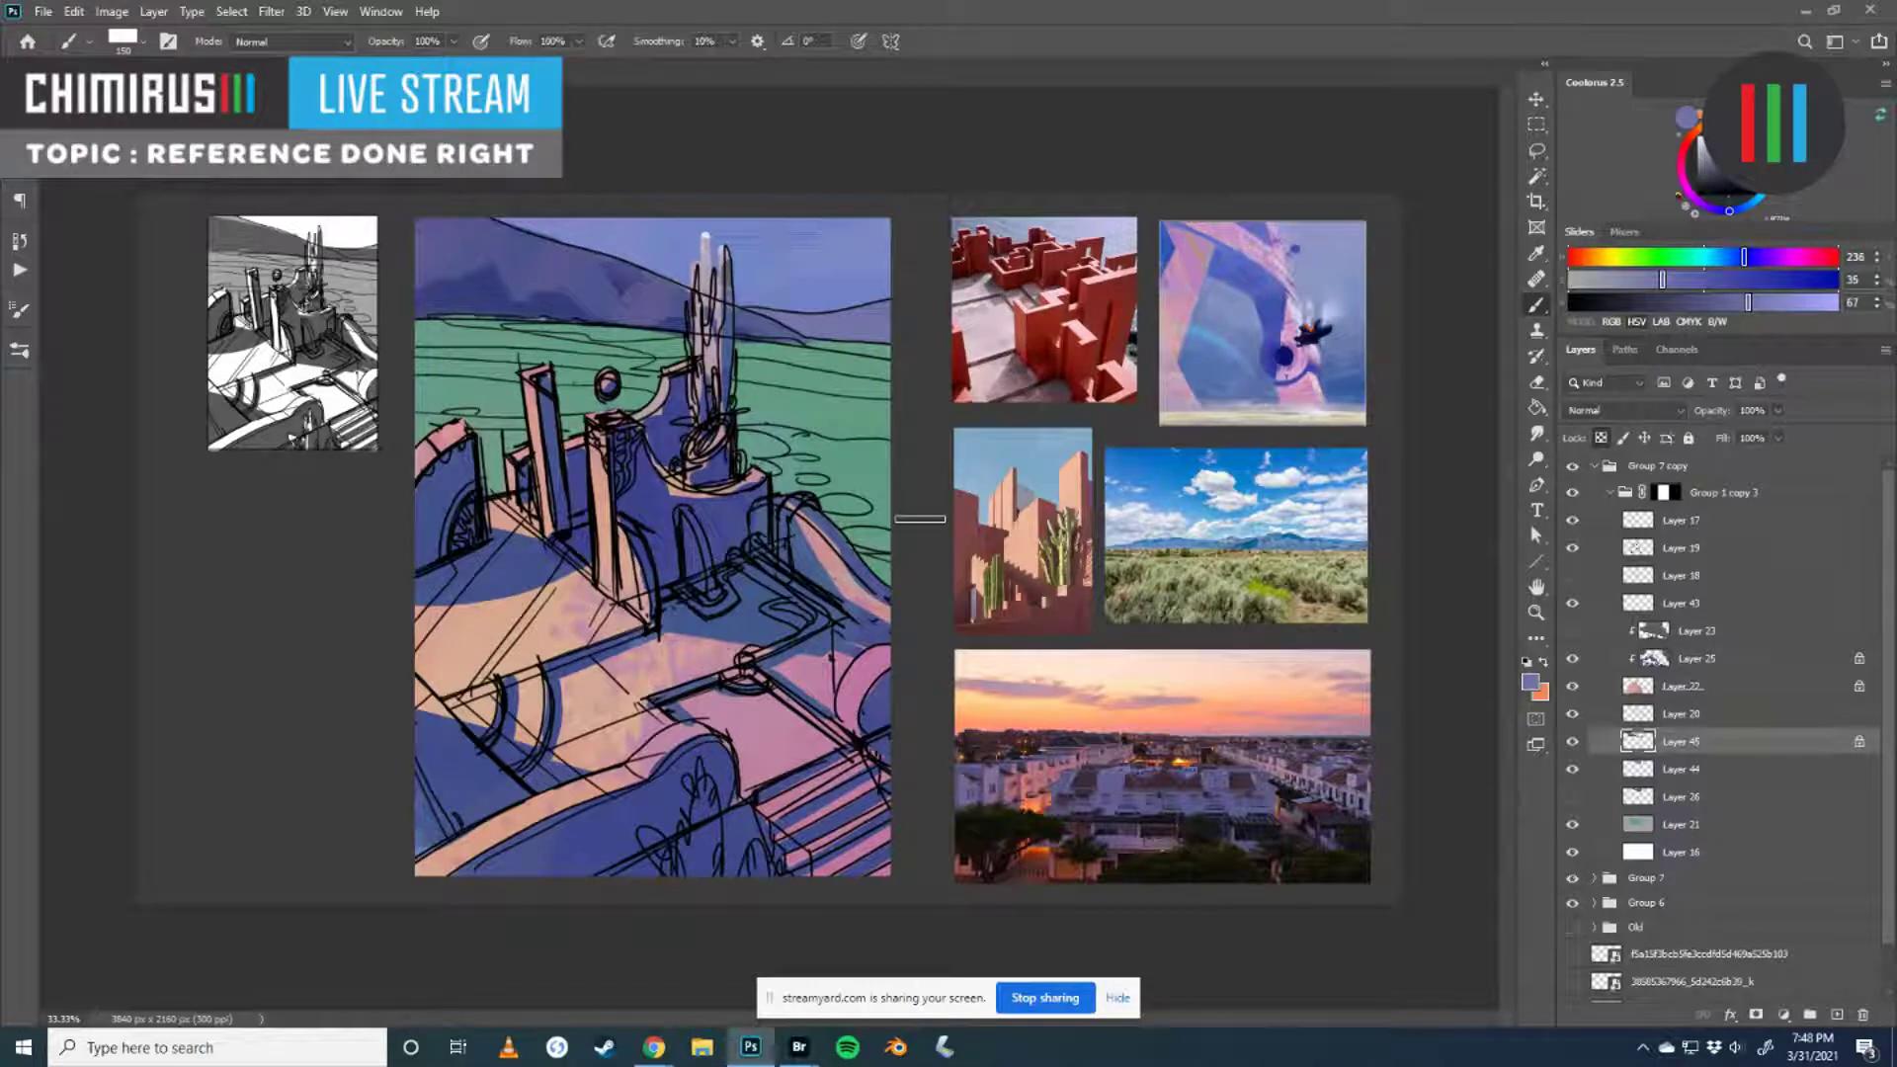
- Check the values in greyscale and lower the opacity of the architecture line art, Layer 19, to 50%
key(ctrl+y)
key(ctrl+y)
click(1573, 549)
click(1573, 549)
click(1595, 550)
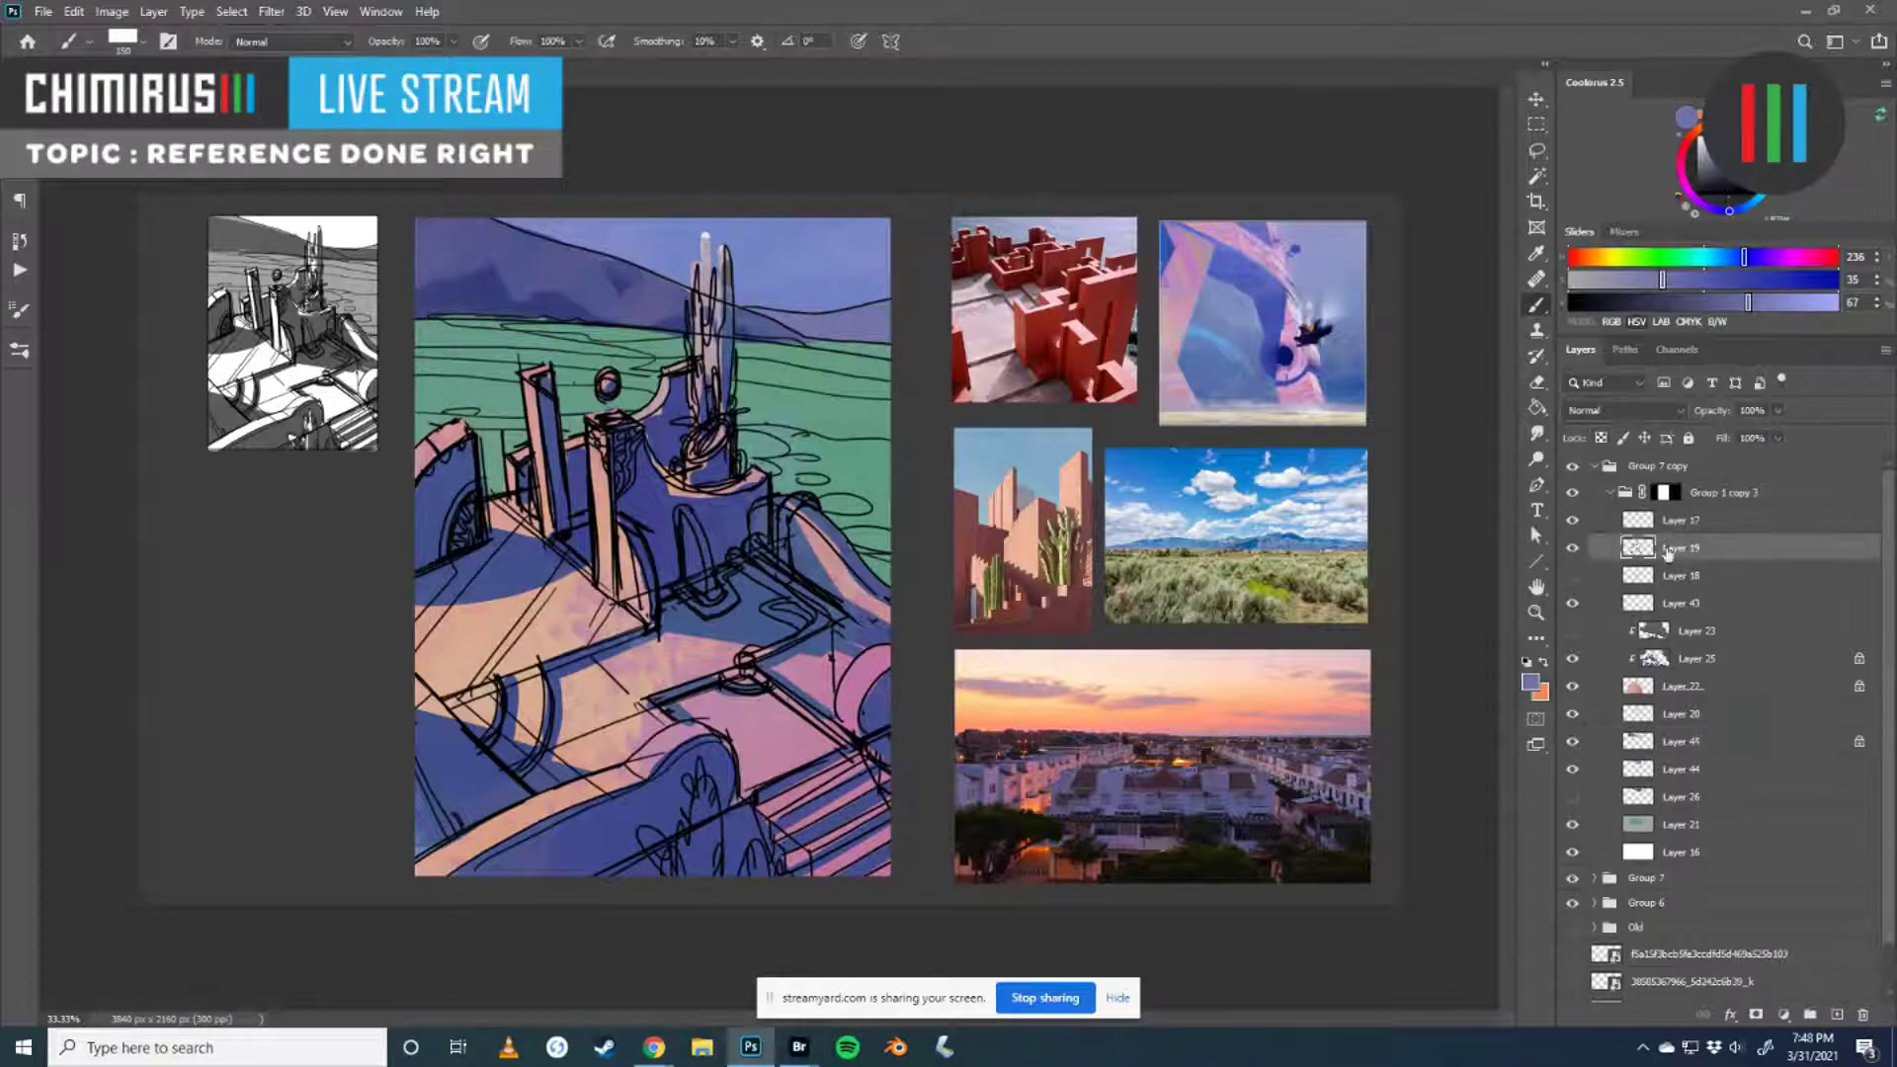
drag(1778, 410, 1745, 440)
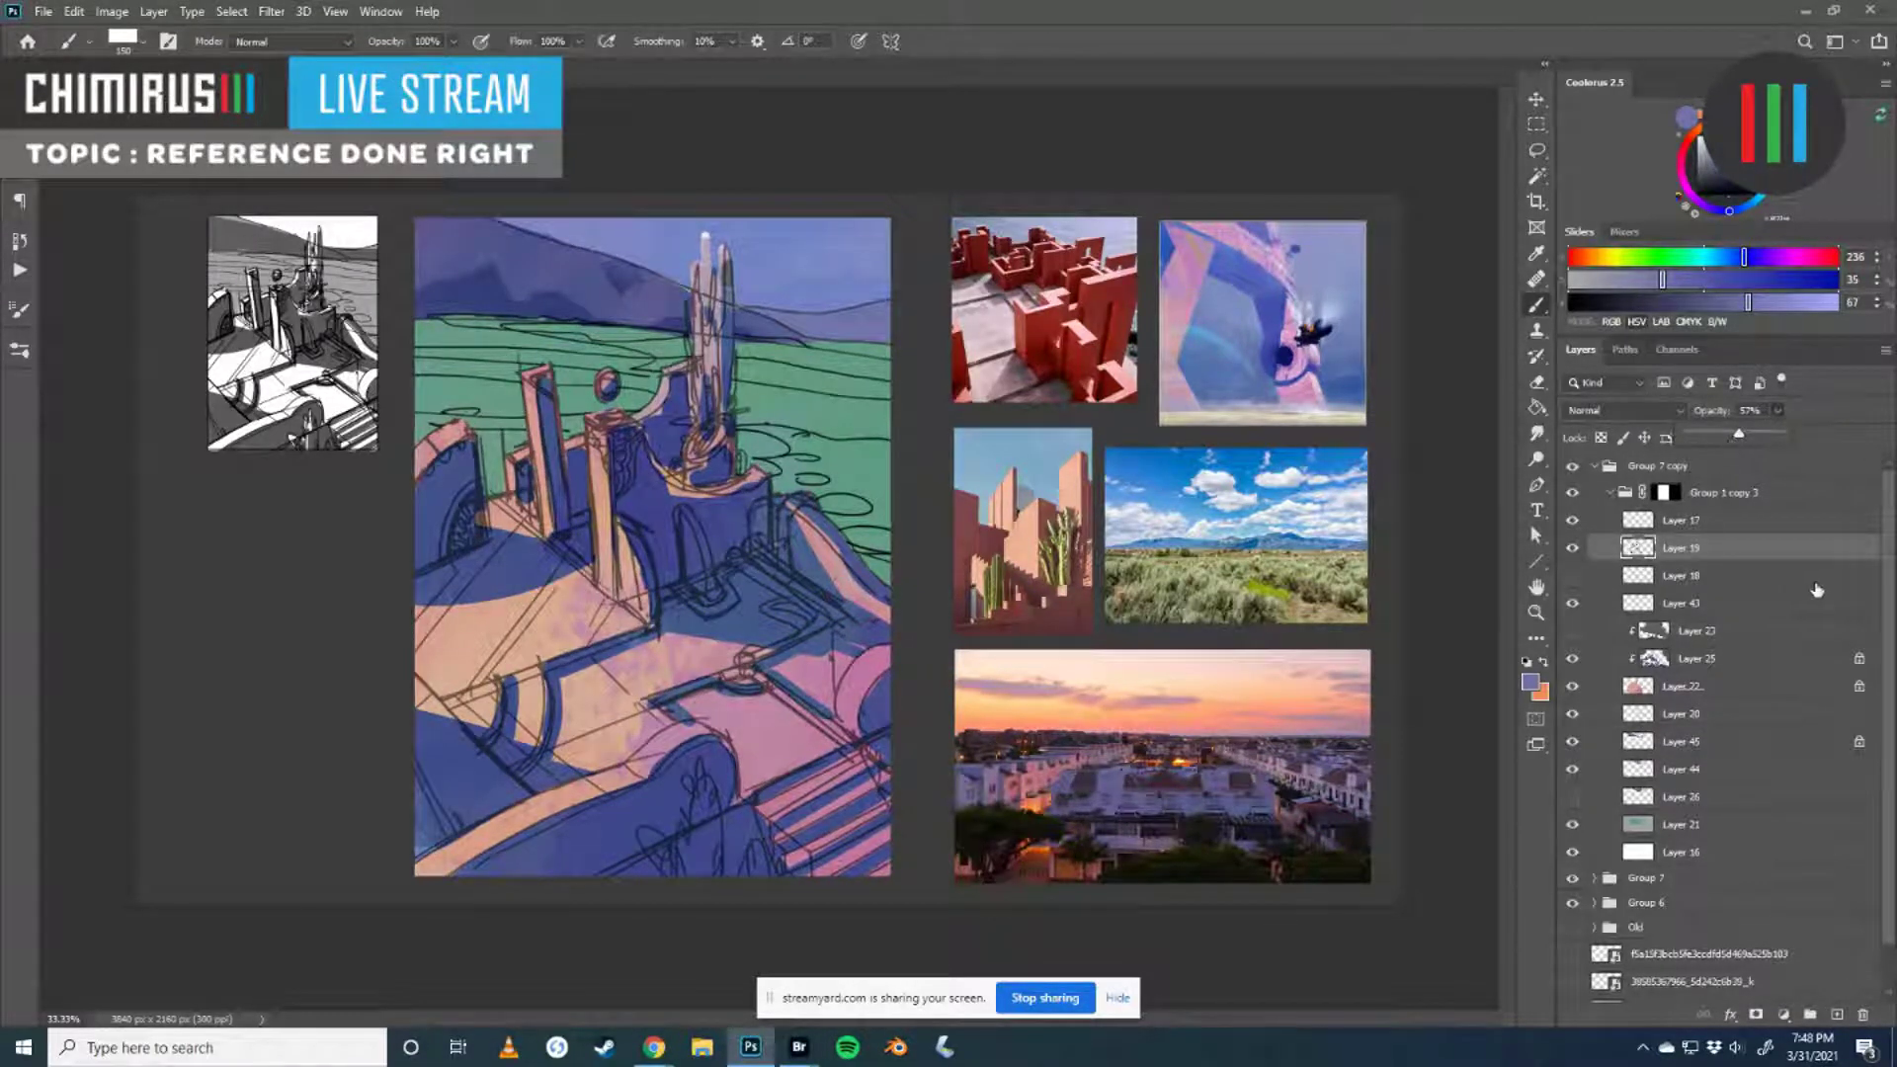
drag(1775, 409, 1740, 441)
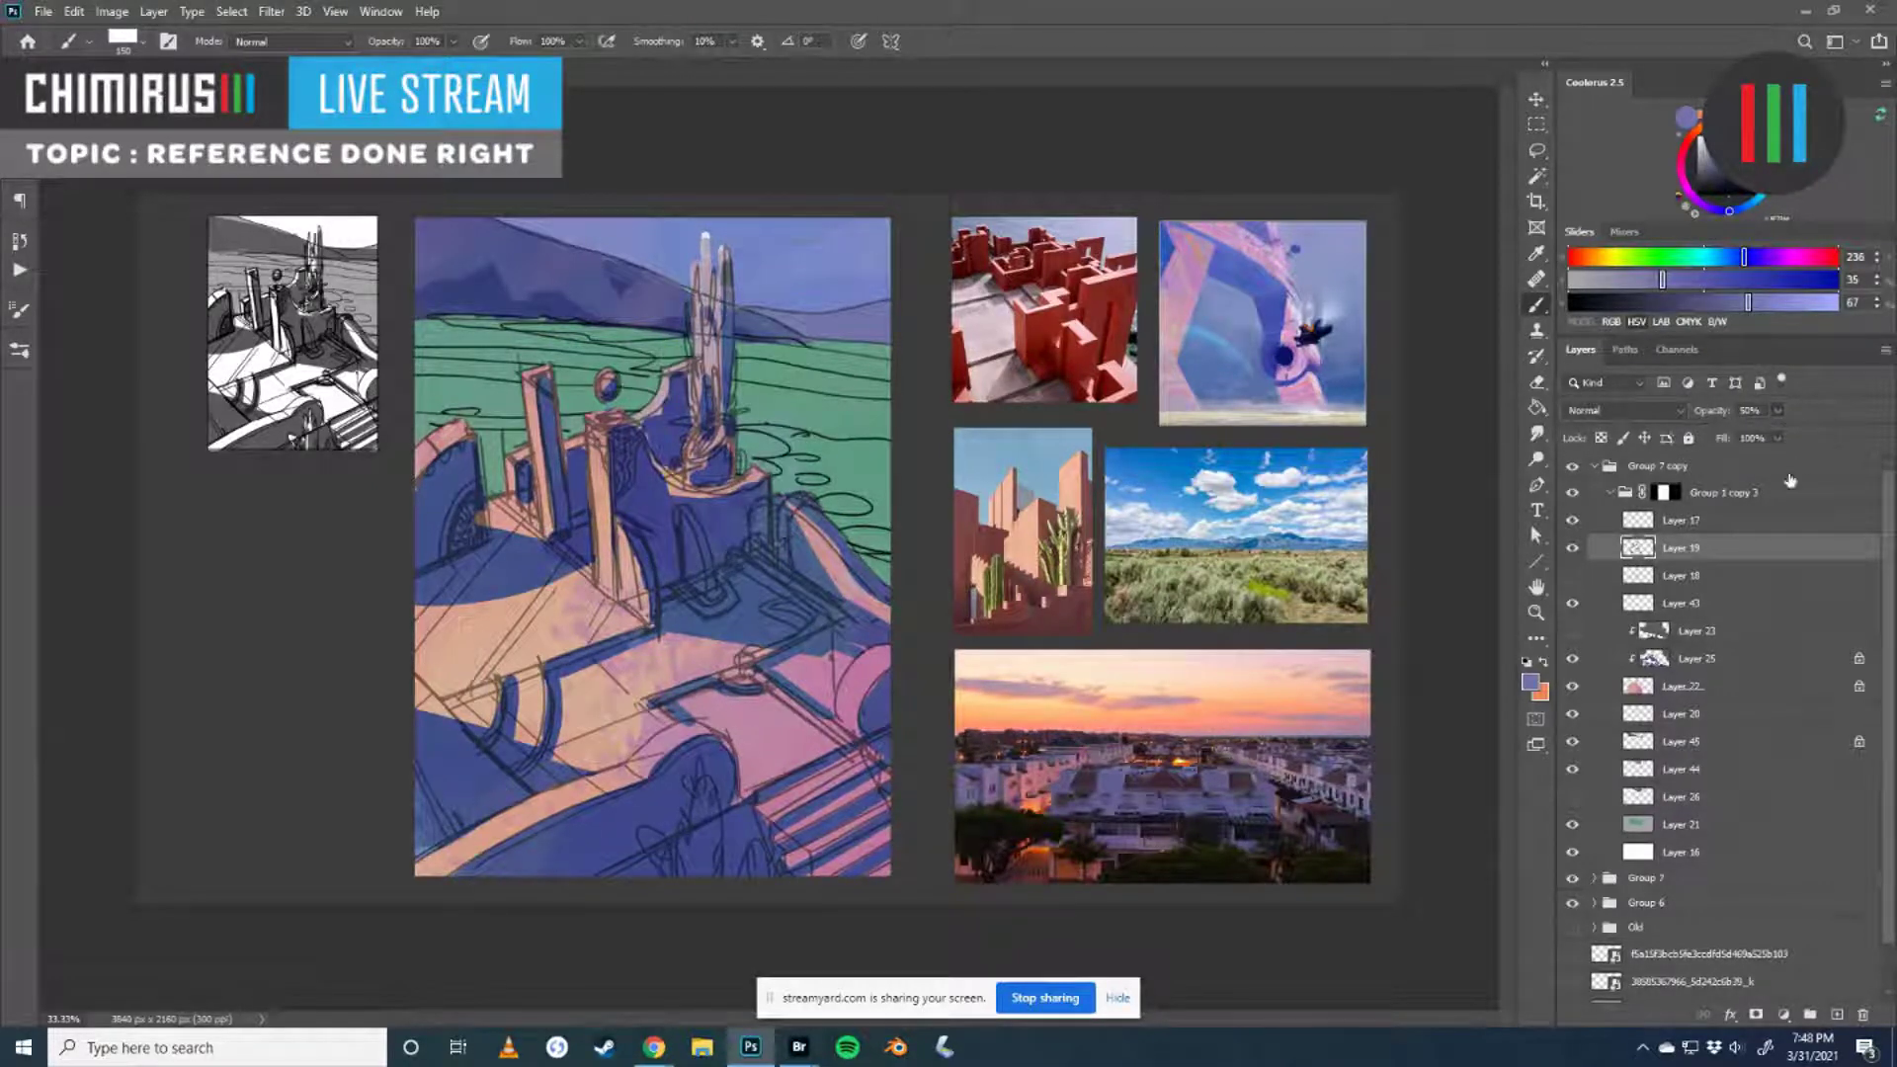
click(1573, 548)
click(1573, 547)
- Lower the opacity of the line art over the green field to 49%
click(1610, 714)
click(1778, 410)
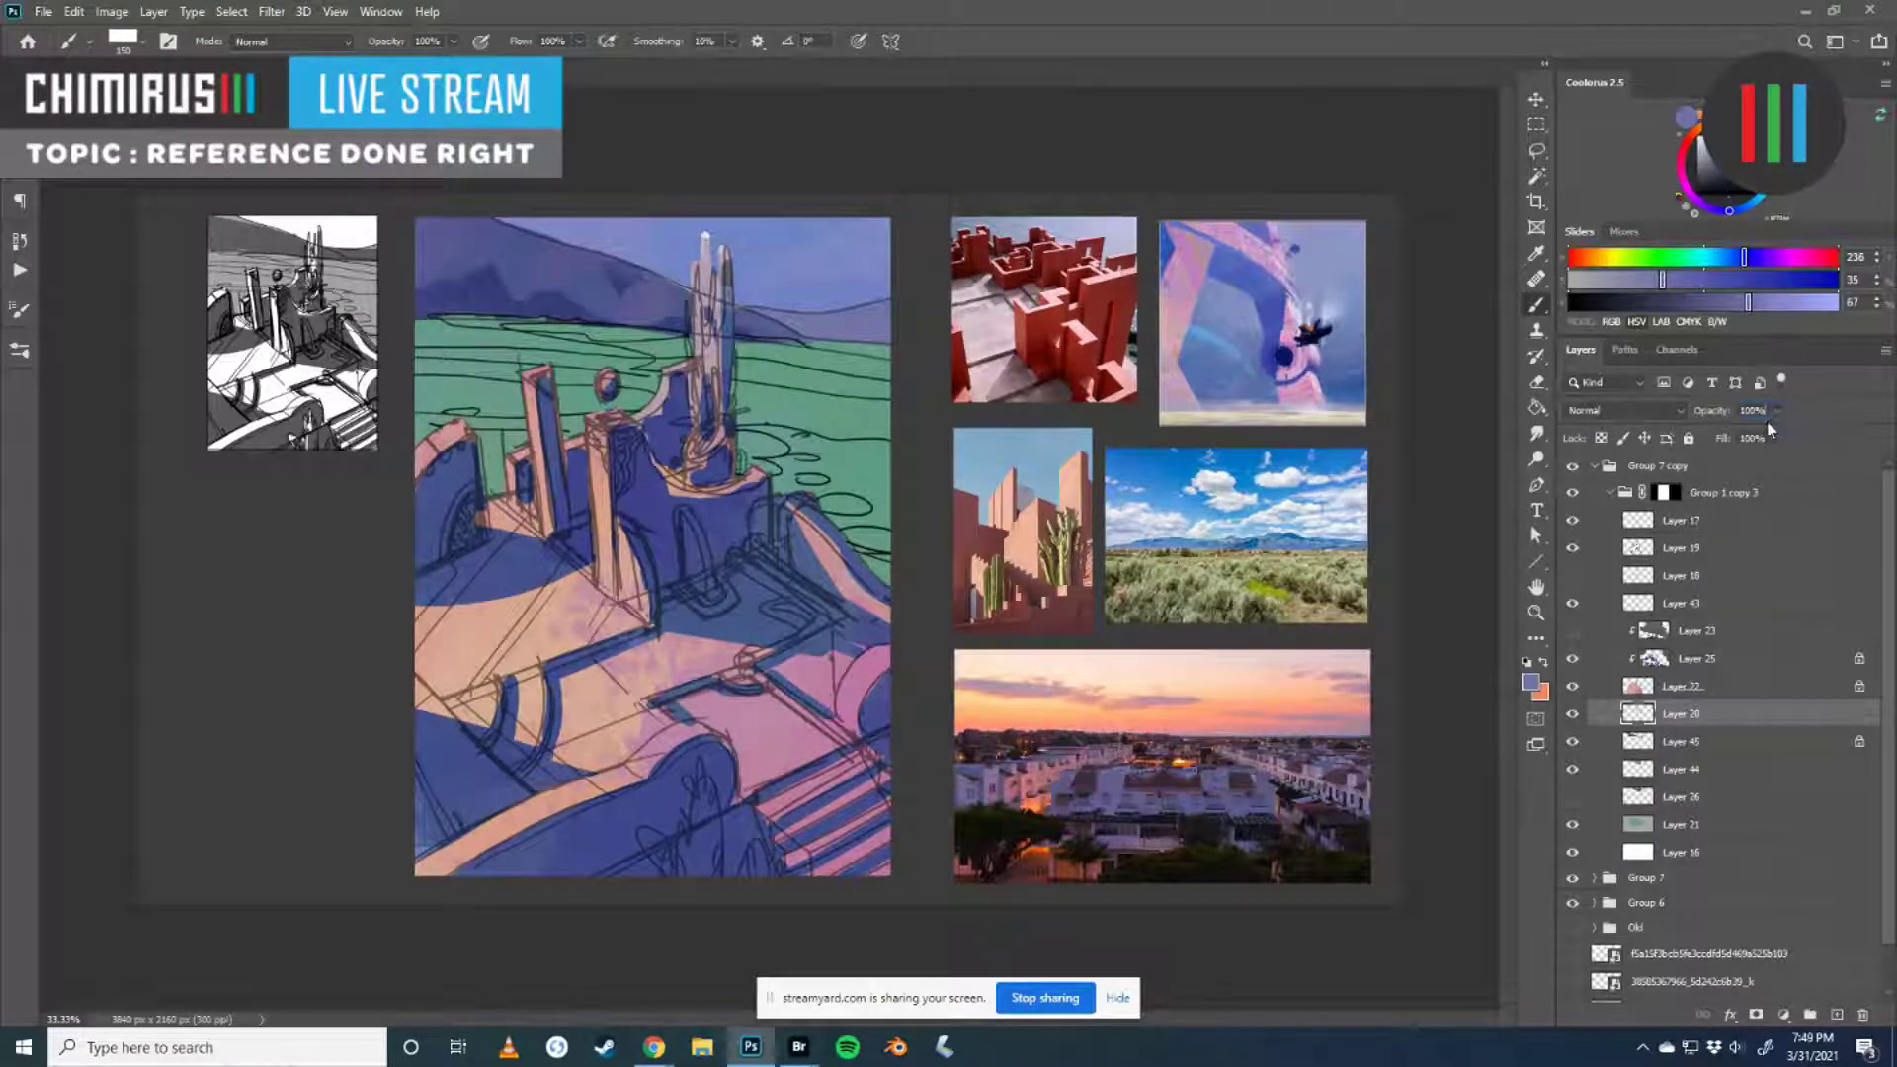
drag(1775, 436, 1732, 437)
click(1802, 405)
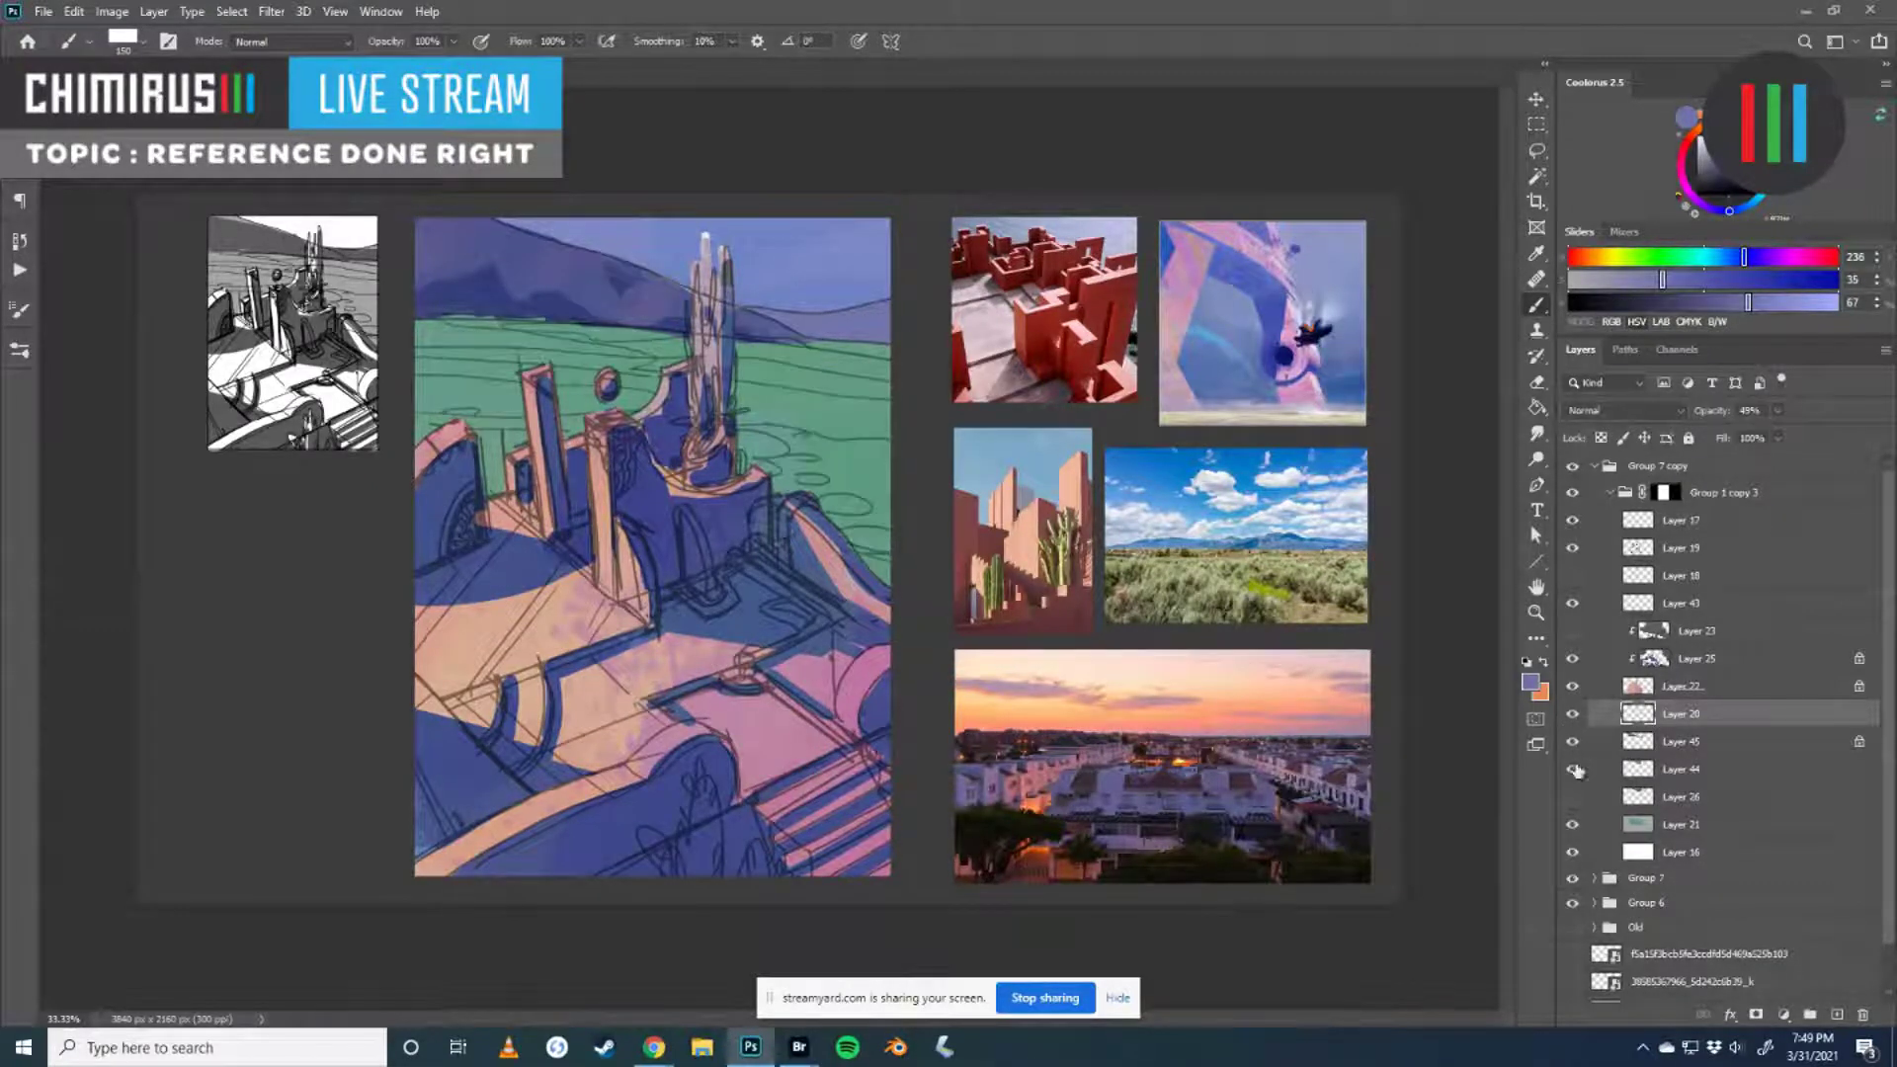
- Compare the painting's values in greyscale and colour, and select the green field layer, Layer 21, for painting
click(1625, 769)
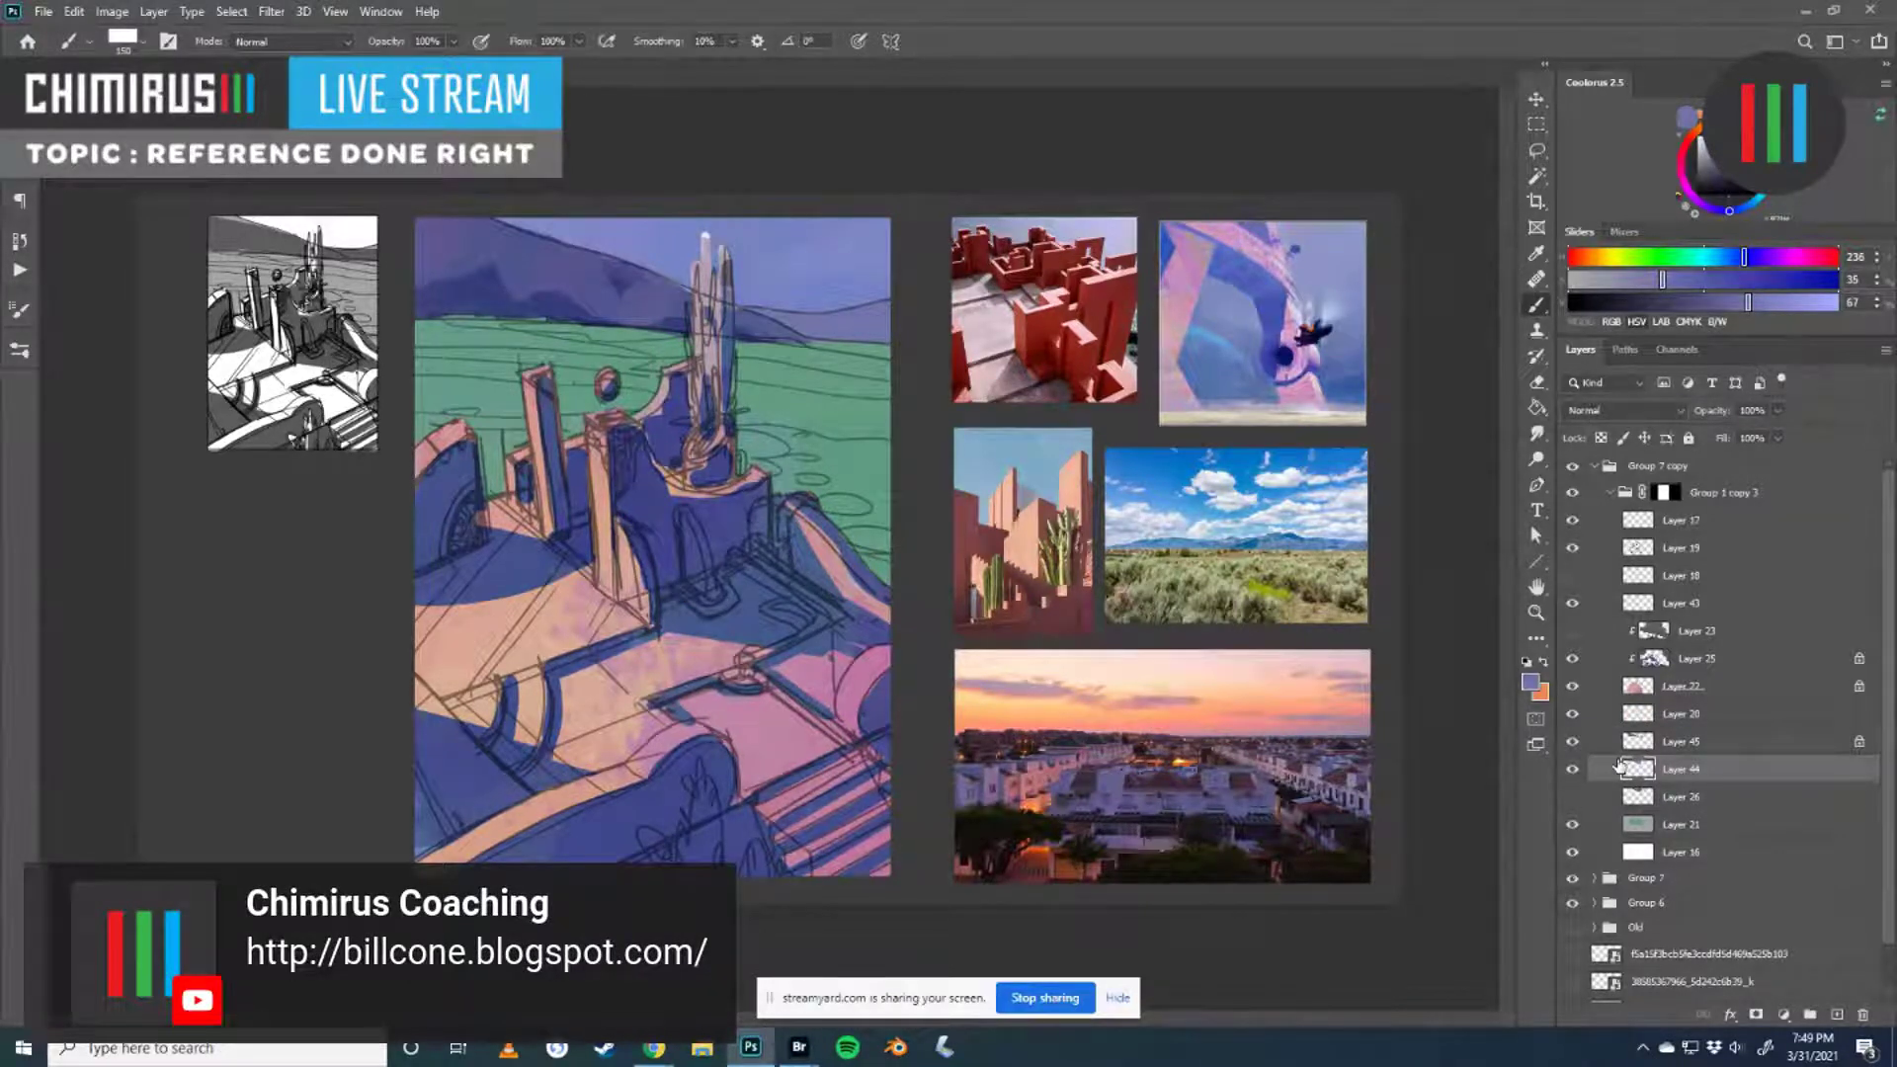
key(ctrl+y)
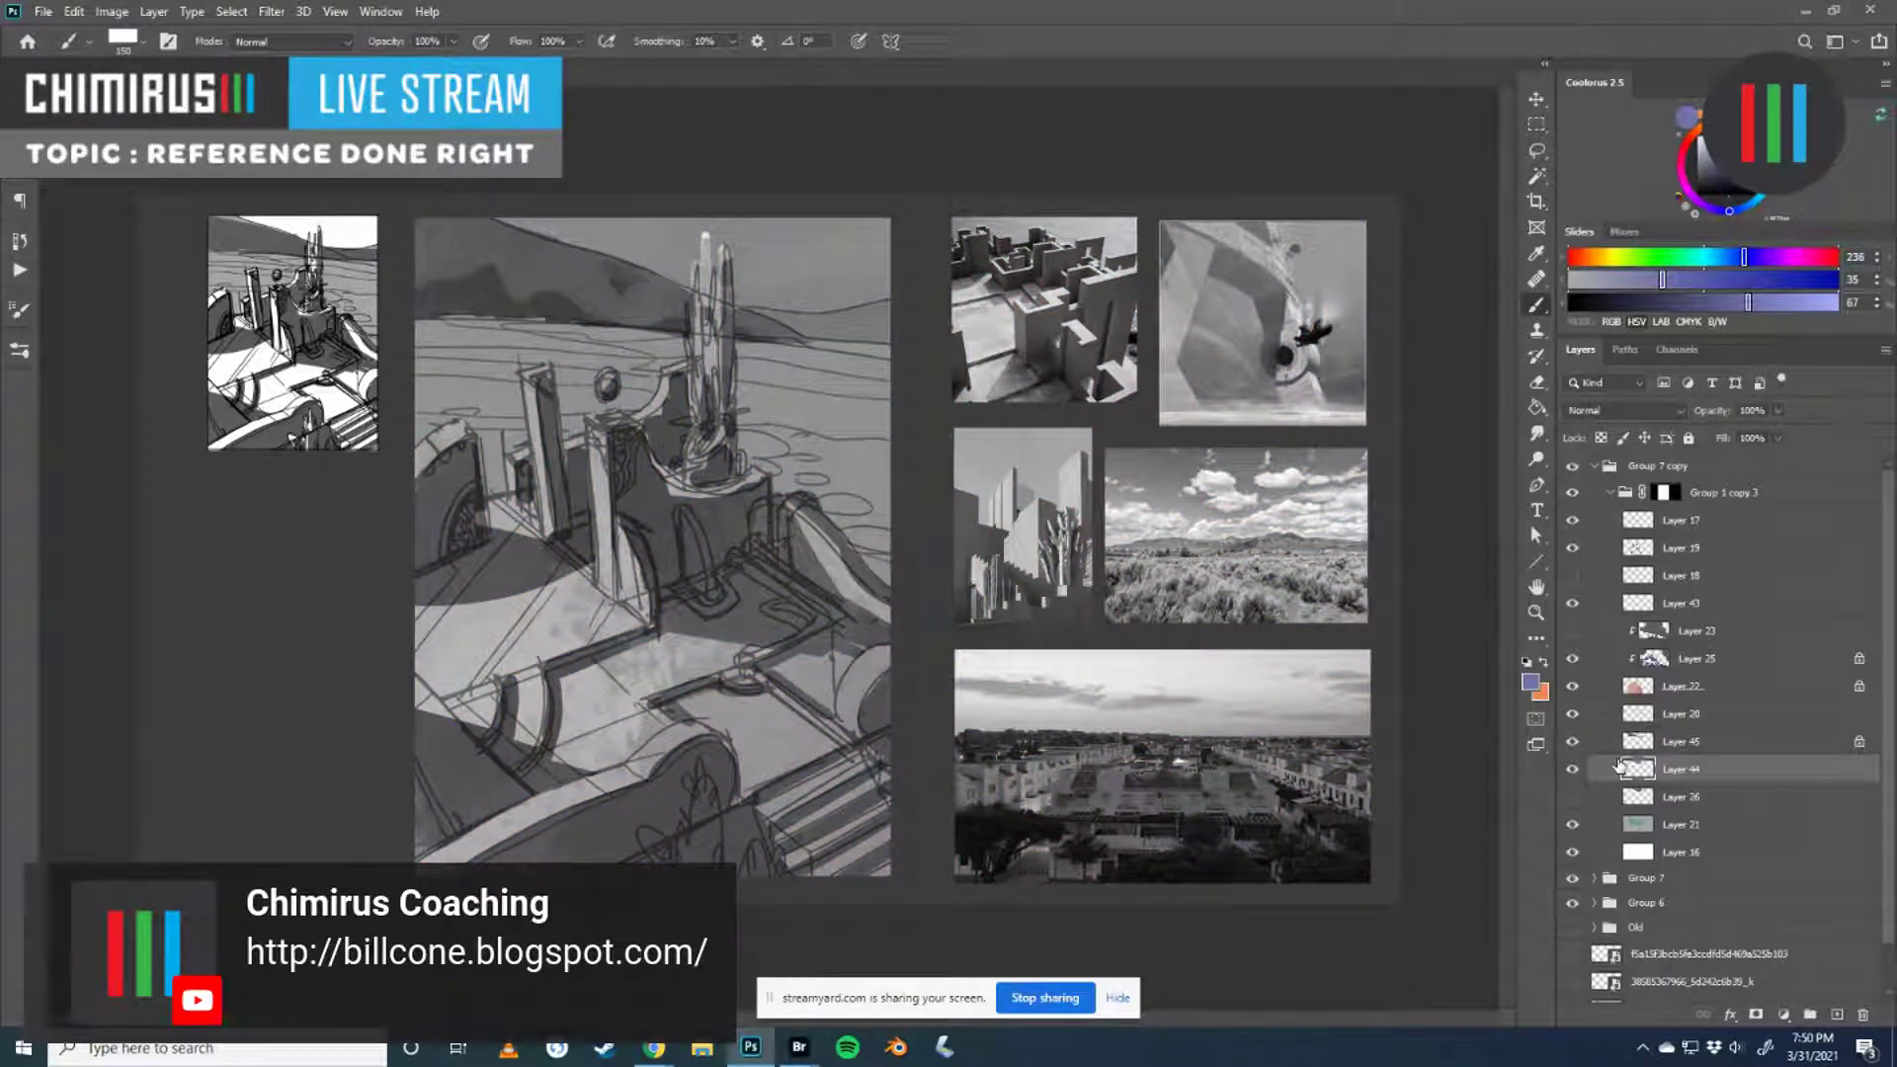
key(ctrl+y)
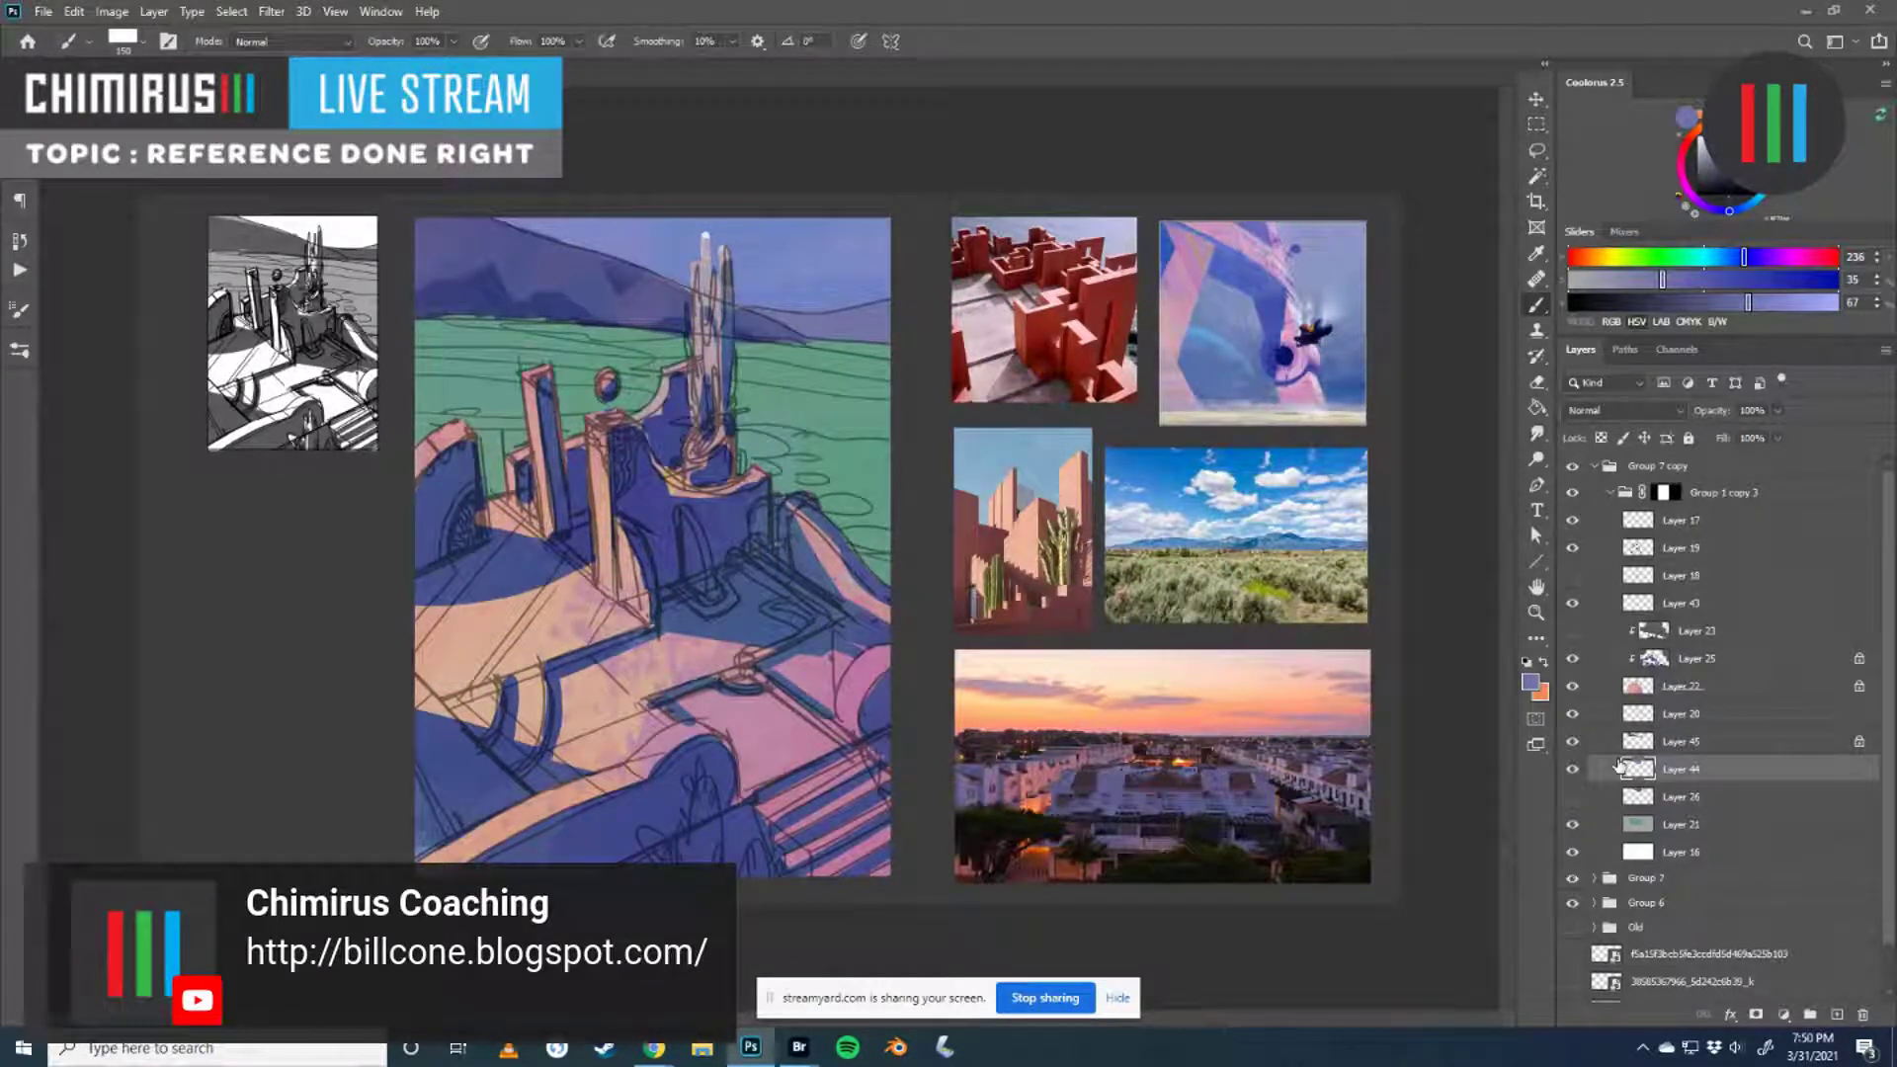
key(v)
ctrl+click(872, 474)
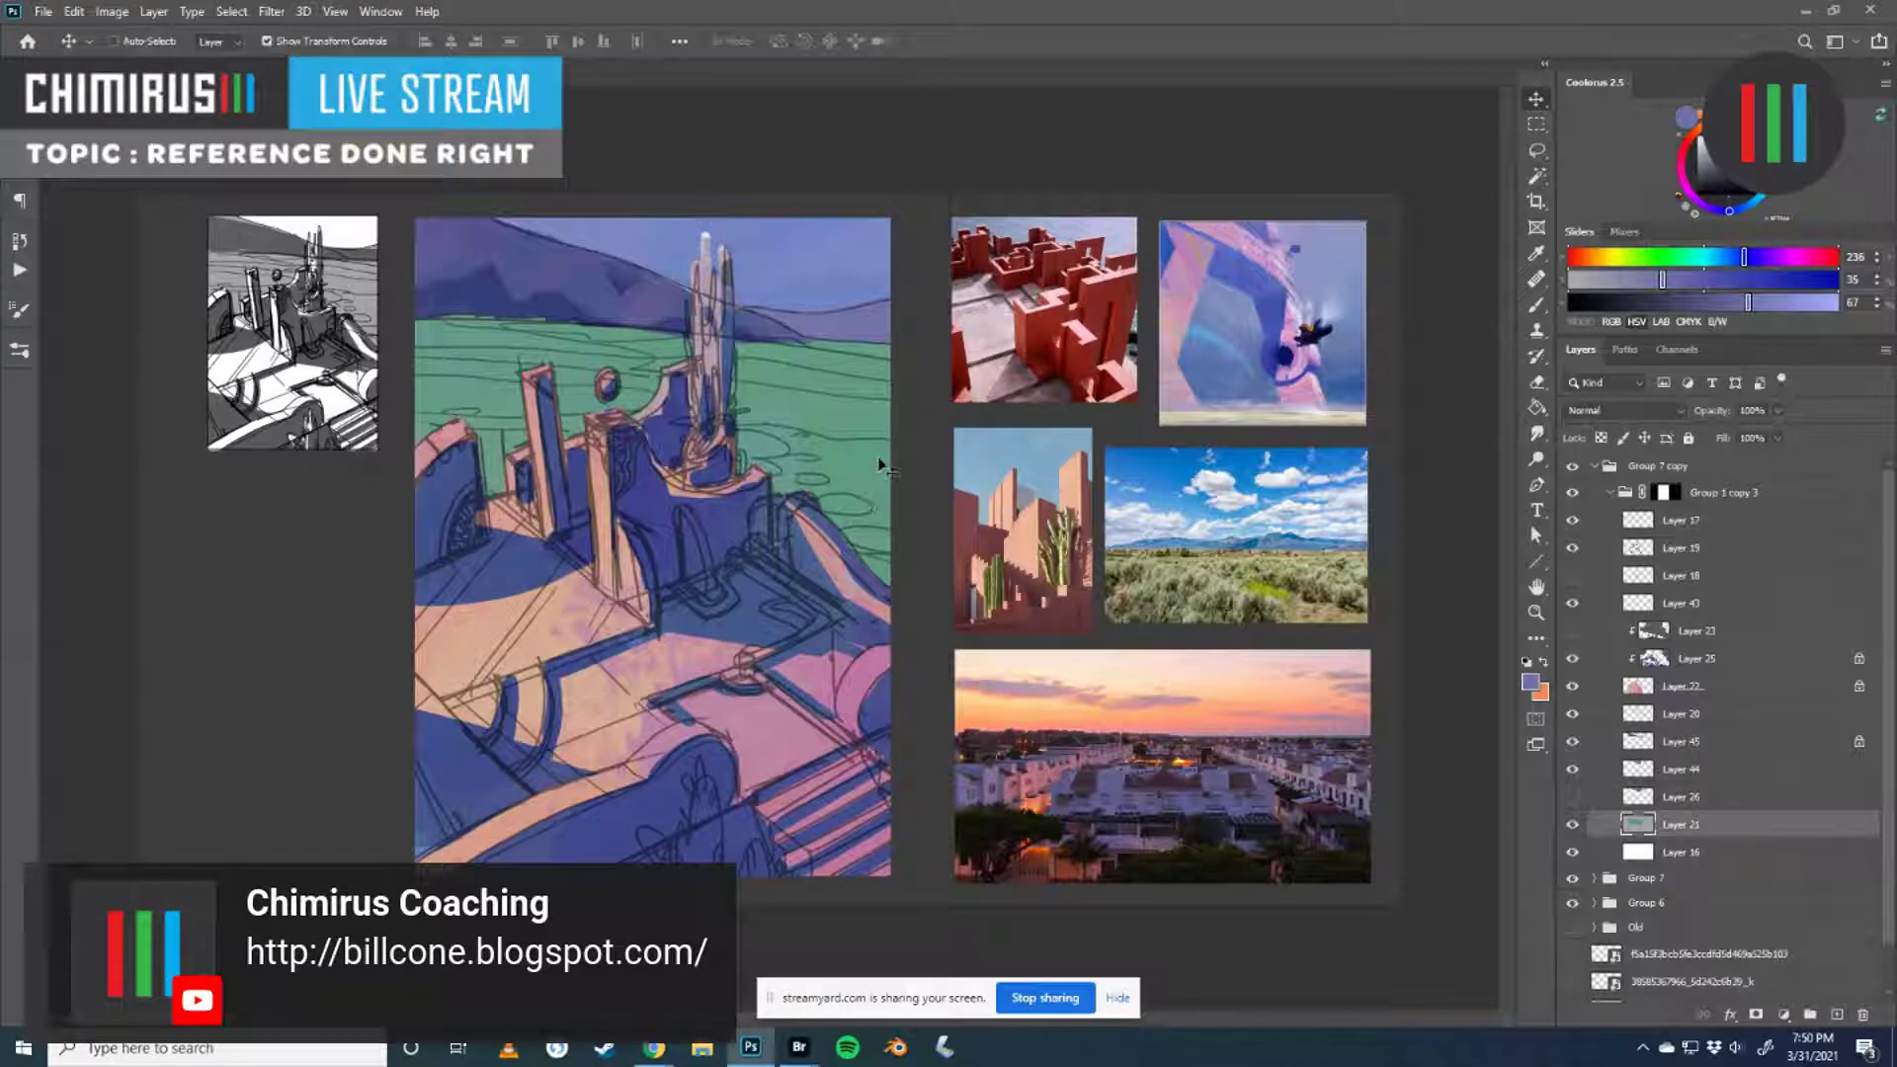
key(b)
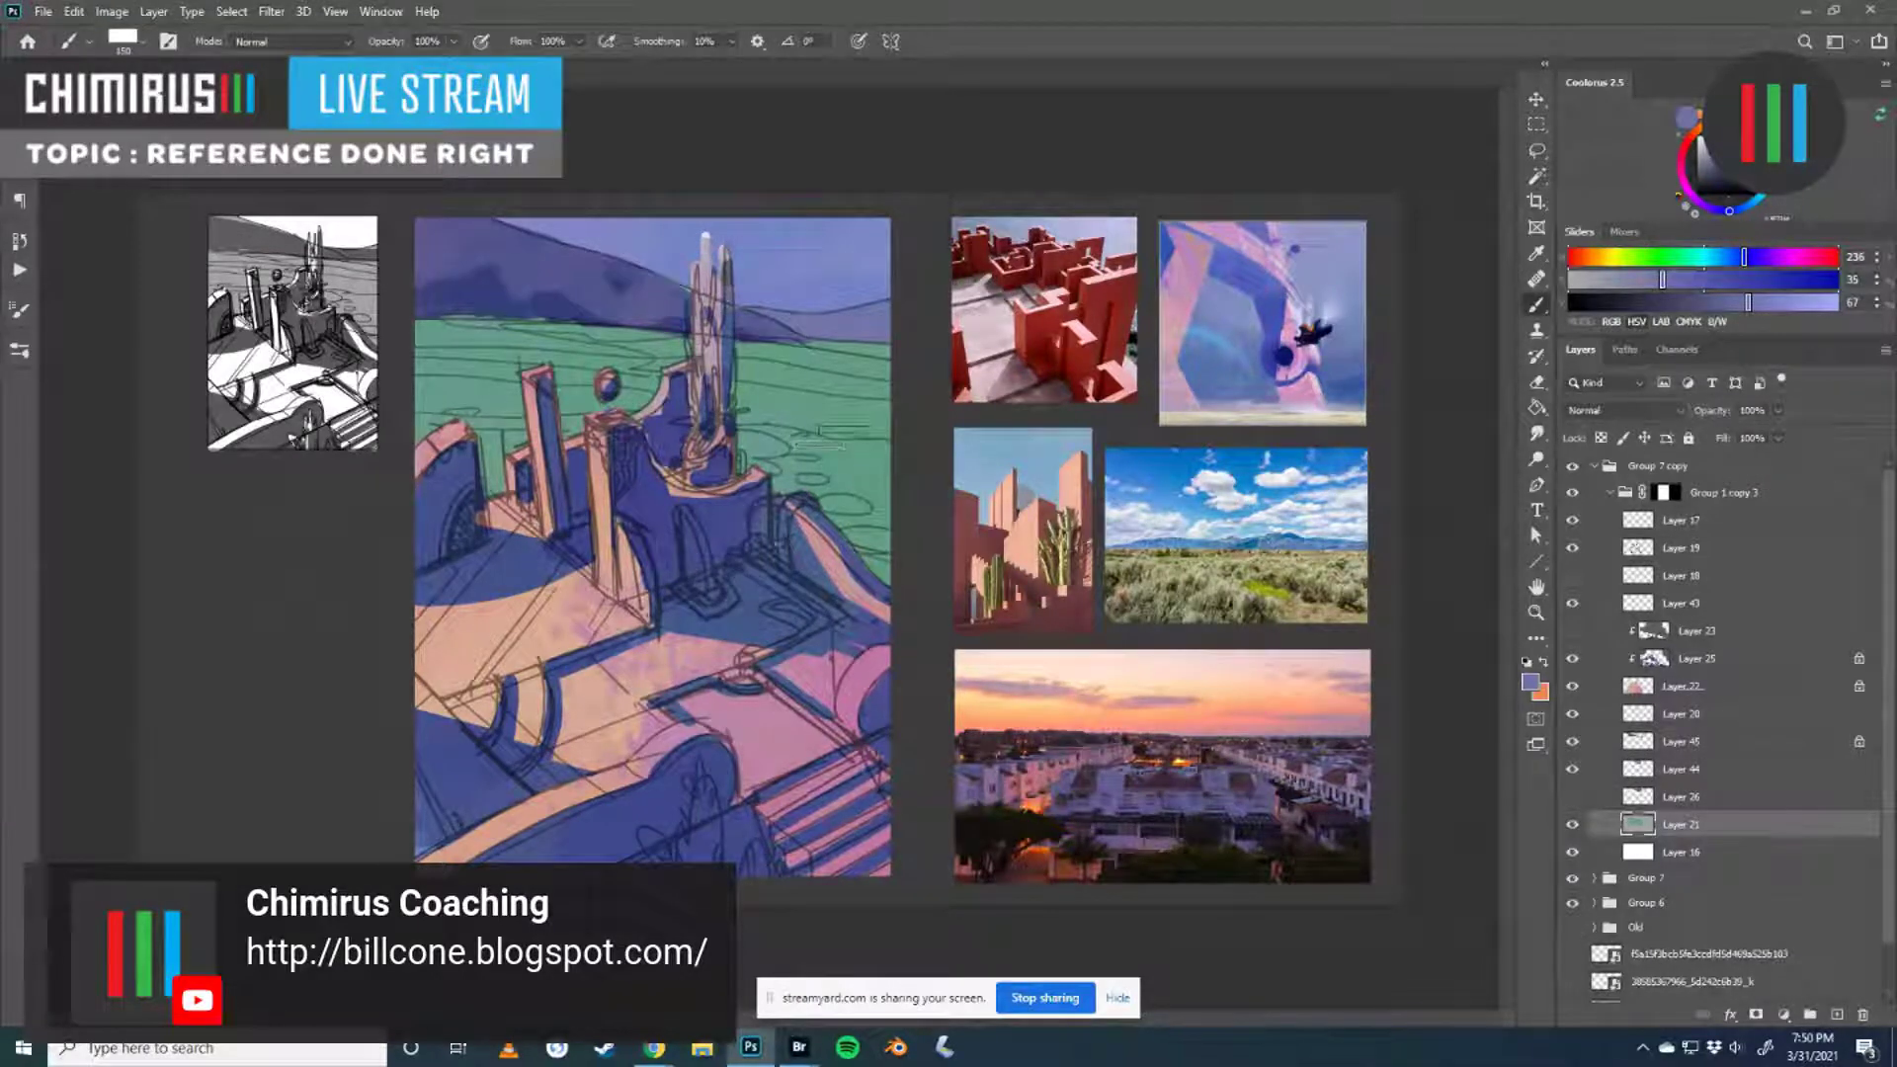
- Try a yellow streak with hue 50 across the green field on Layer 21
alt+click(851, 452)
drag(1644, 258, 1605, 263)
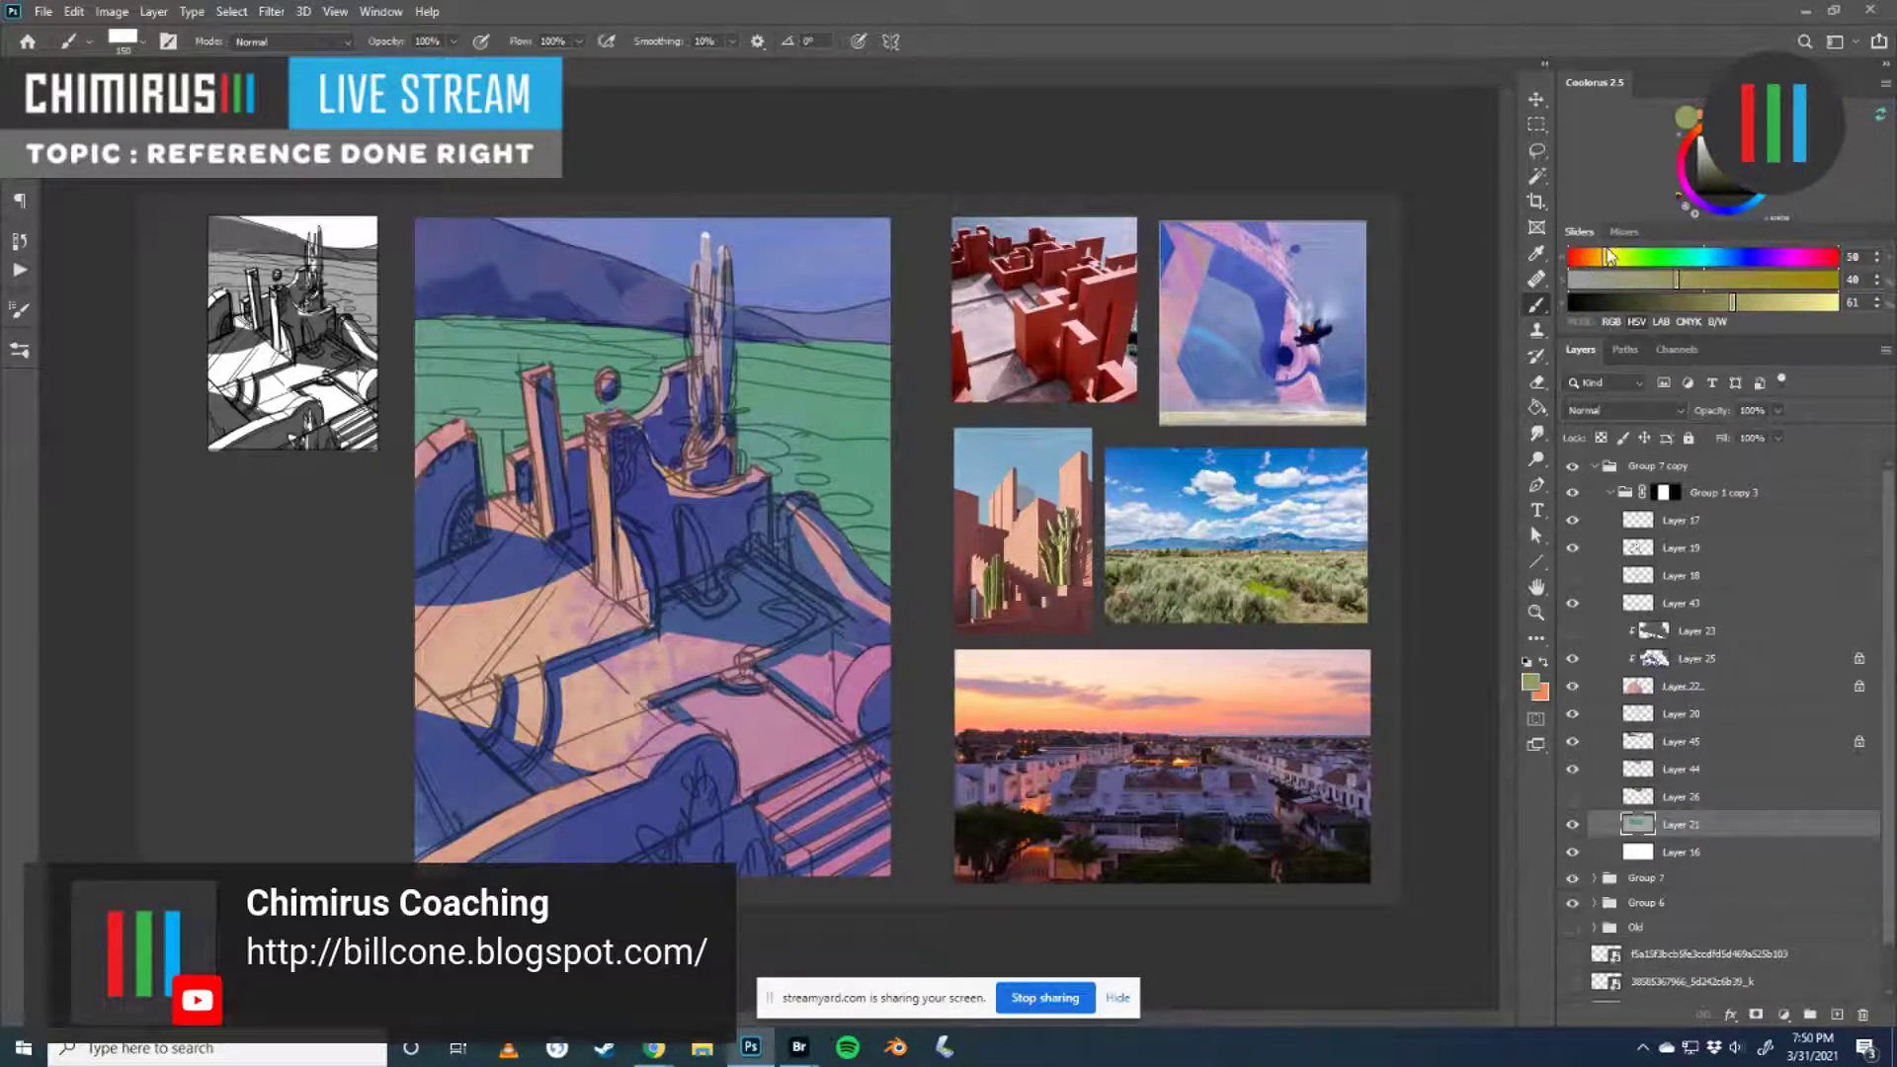
drag(766, 422, 859, 416)
key(ctrl+z)
- Paint muted ochre strips across the green field with hue 55, saturation 26 and brightness 60, checking the values in greyscale
mouse_move(1677, 280)
mouse_down()
mouse_move(1693, 287)
mouse_move(1608, 263)
mouse_up()
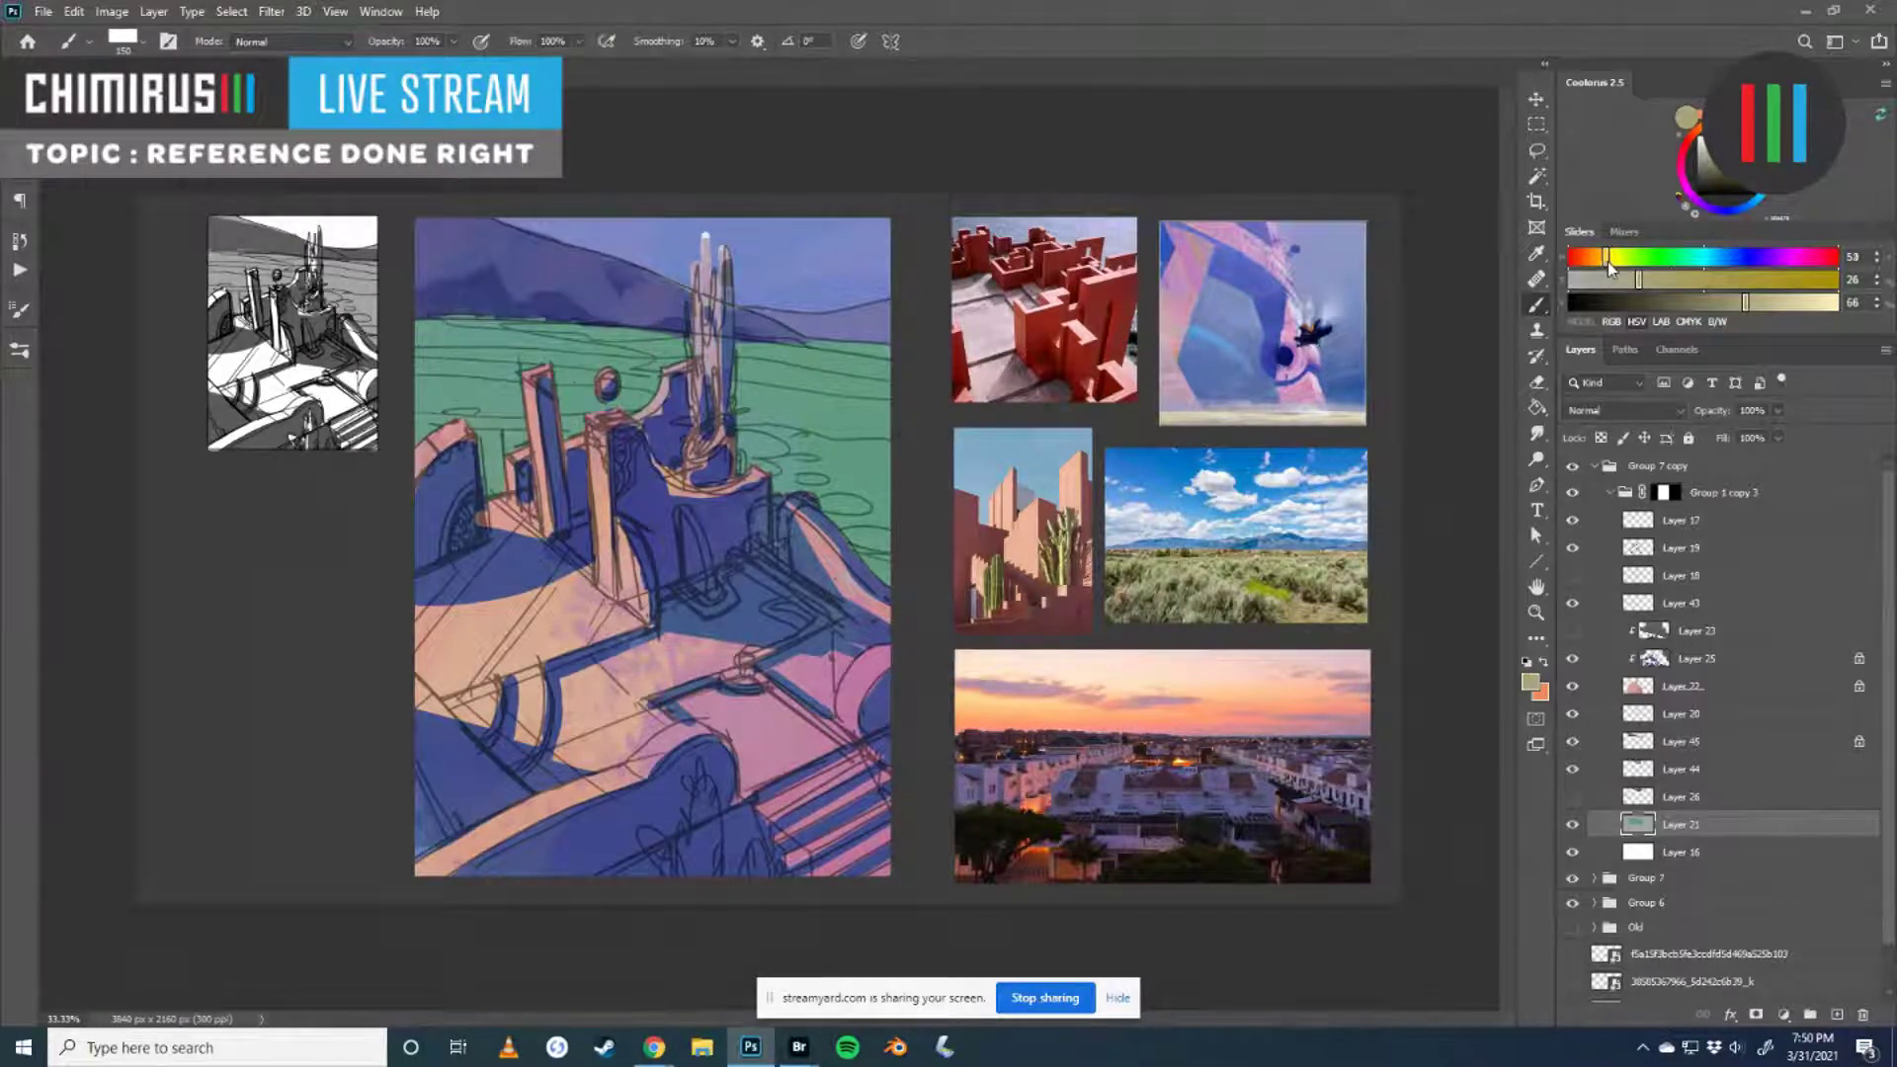
mouse_move(748, 410)
mouse_down()
mouse_move(850, 442)
mouse_move(879, 494)
mouse_up()
key(ctrl+z)
drag(772, 467, 861, 472)
key(ctrl+z)
key(ctrl+y)
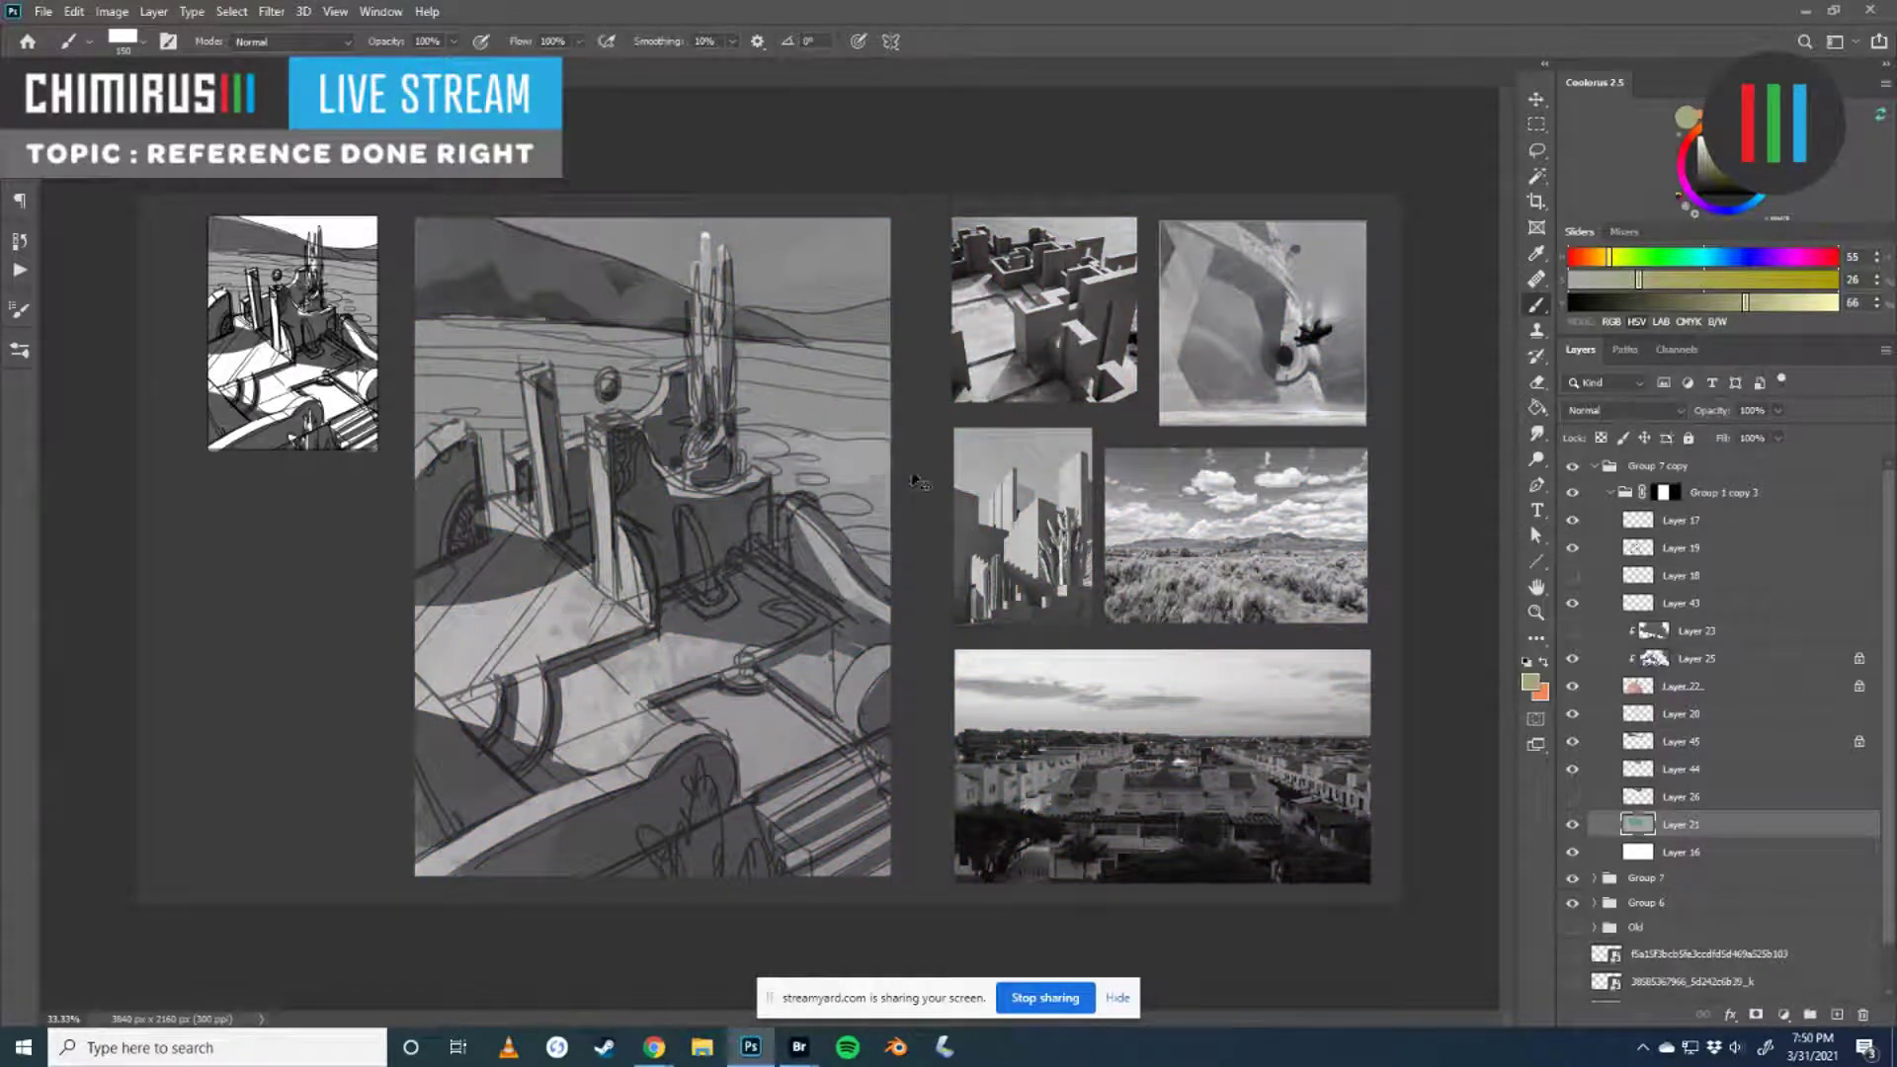
key(ctrl+y)
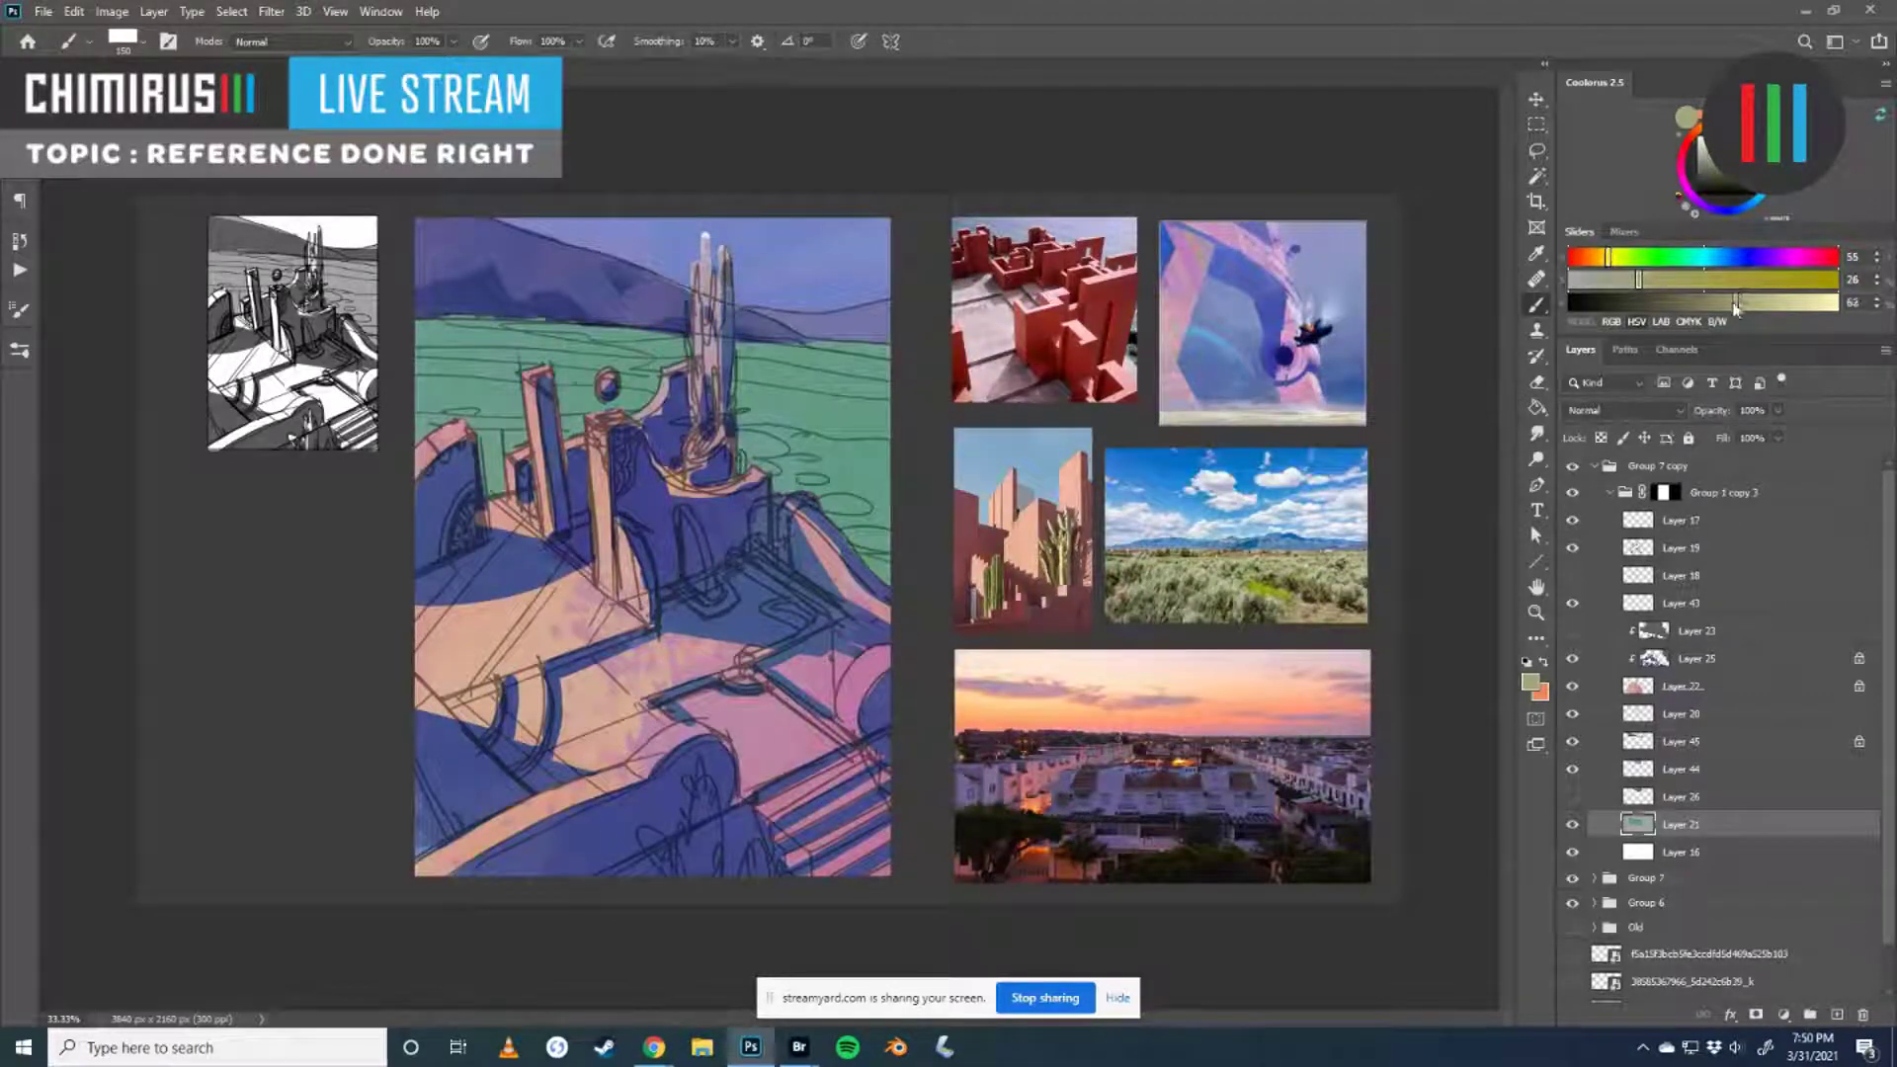
click(1575, 828)
mouse_move(766, 419)
mouse_down()
mouse_move(813, 419)
mouse_move(735, 396)
mouse_up()
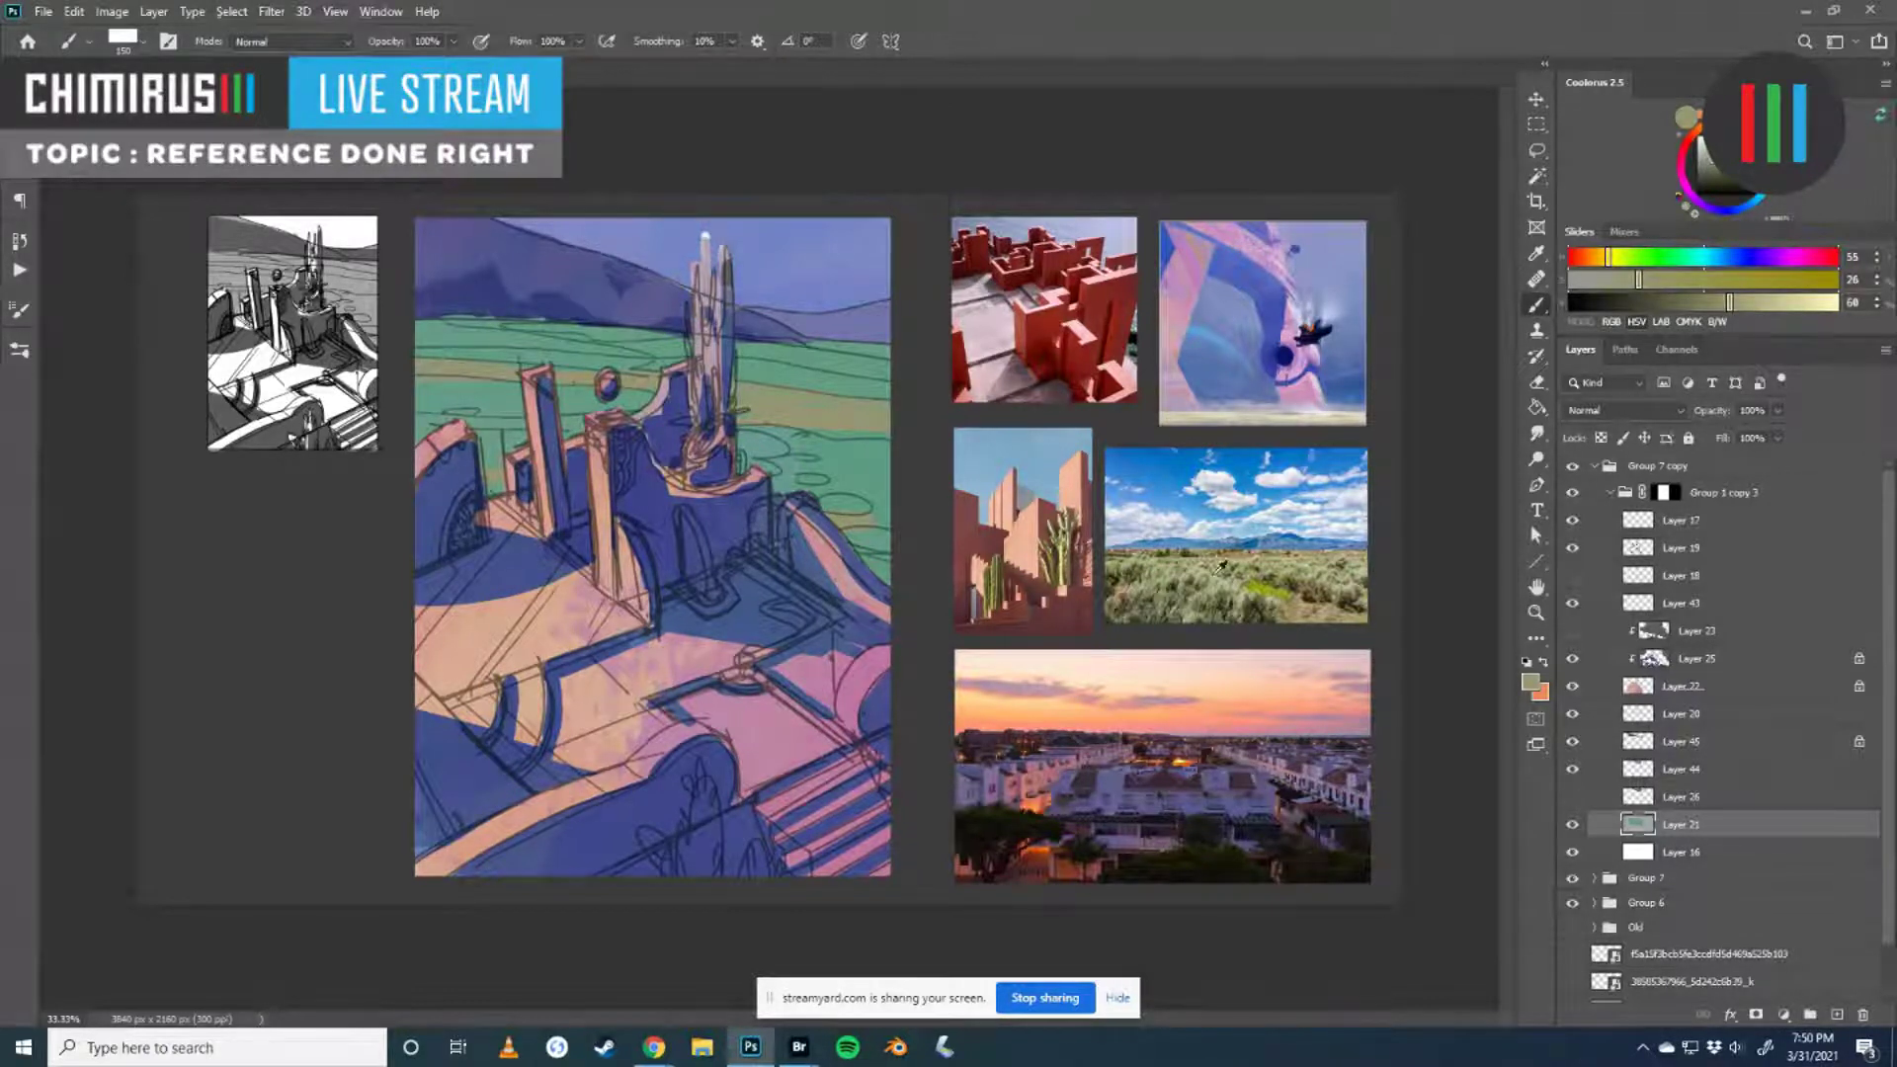
- Sample the grass greens in the landscape photo and try one as a stroke on the green field
alt+click(1215, 586)
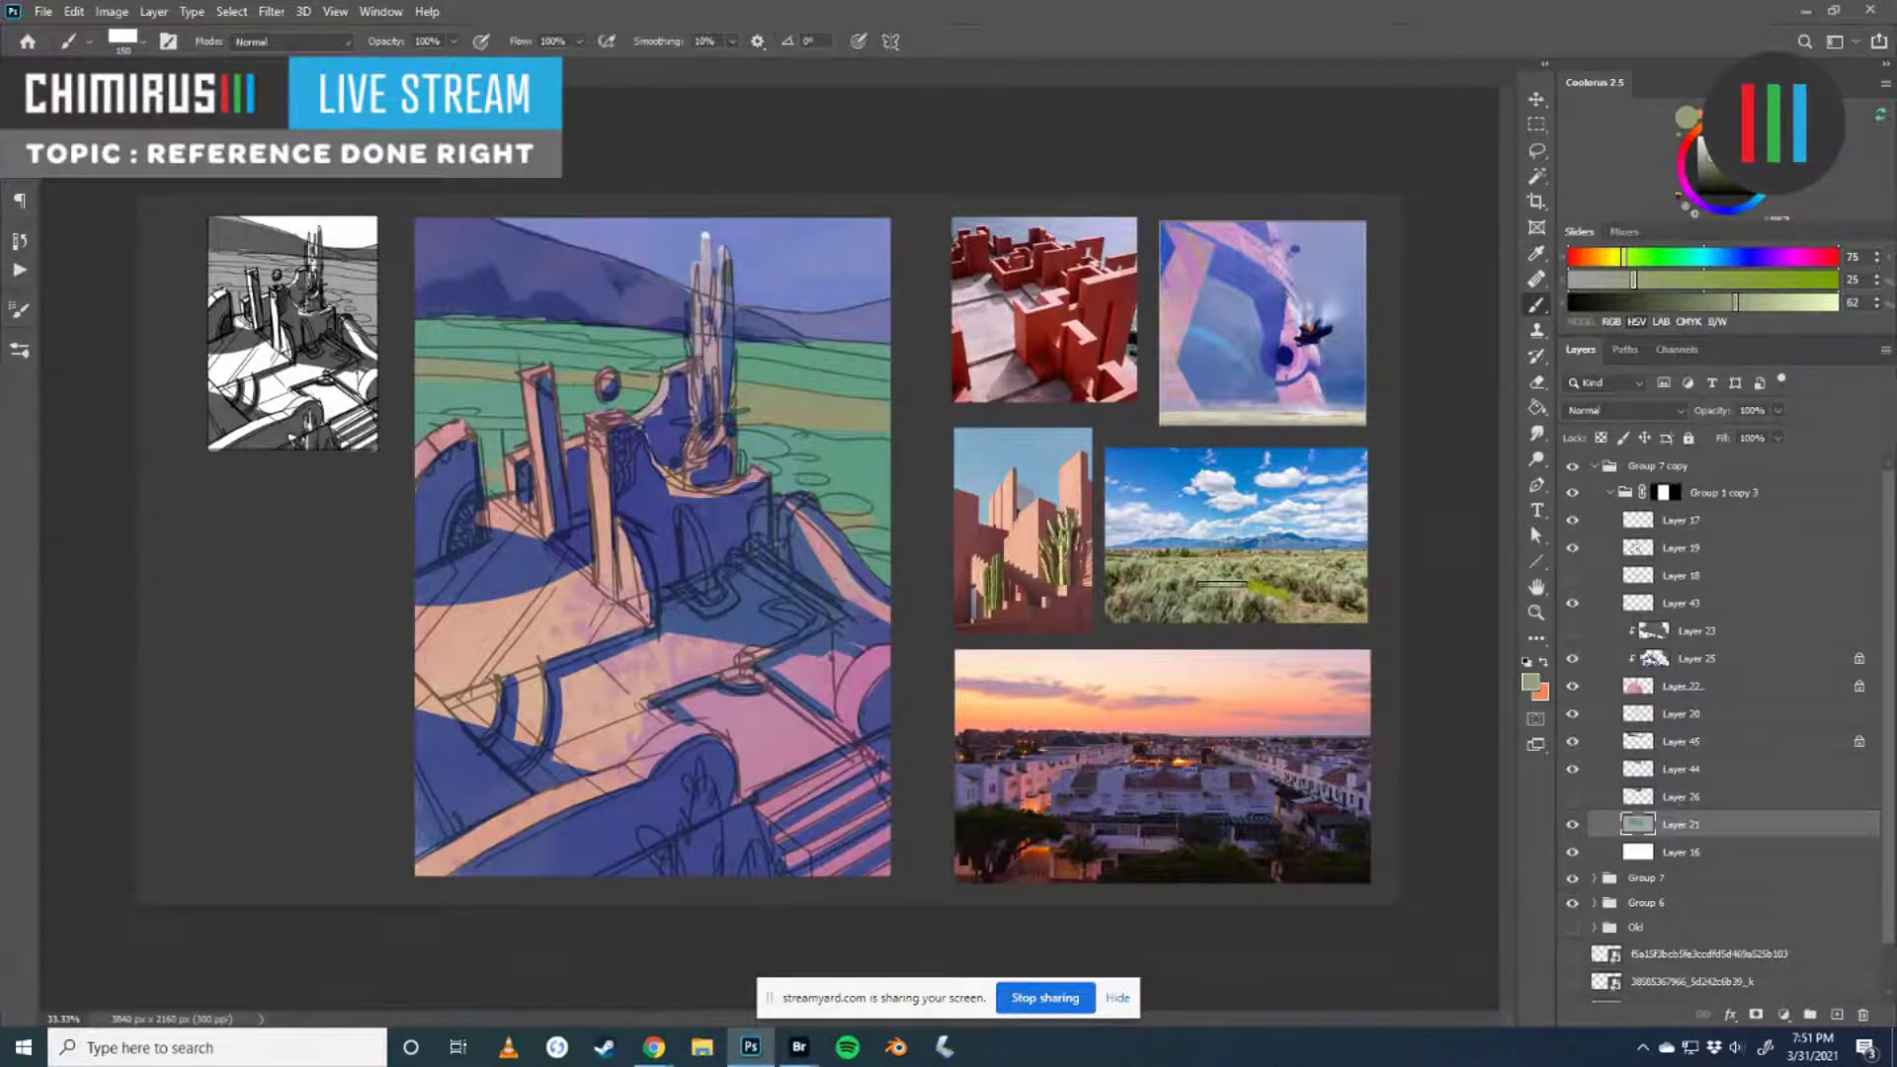
alt+click(1221, 581)
alt+click(1223, 576)
alt+click(1294, 565)
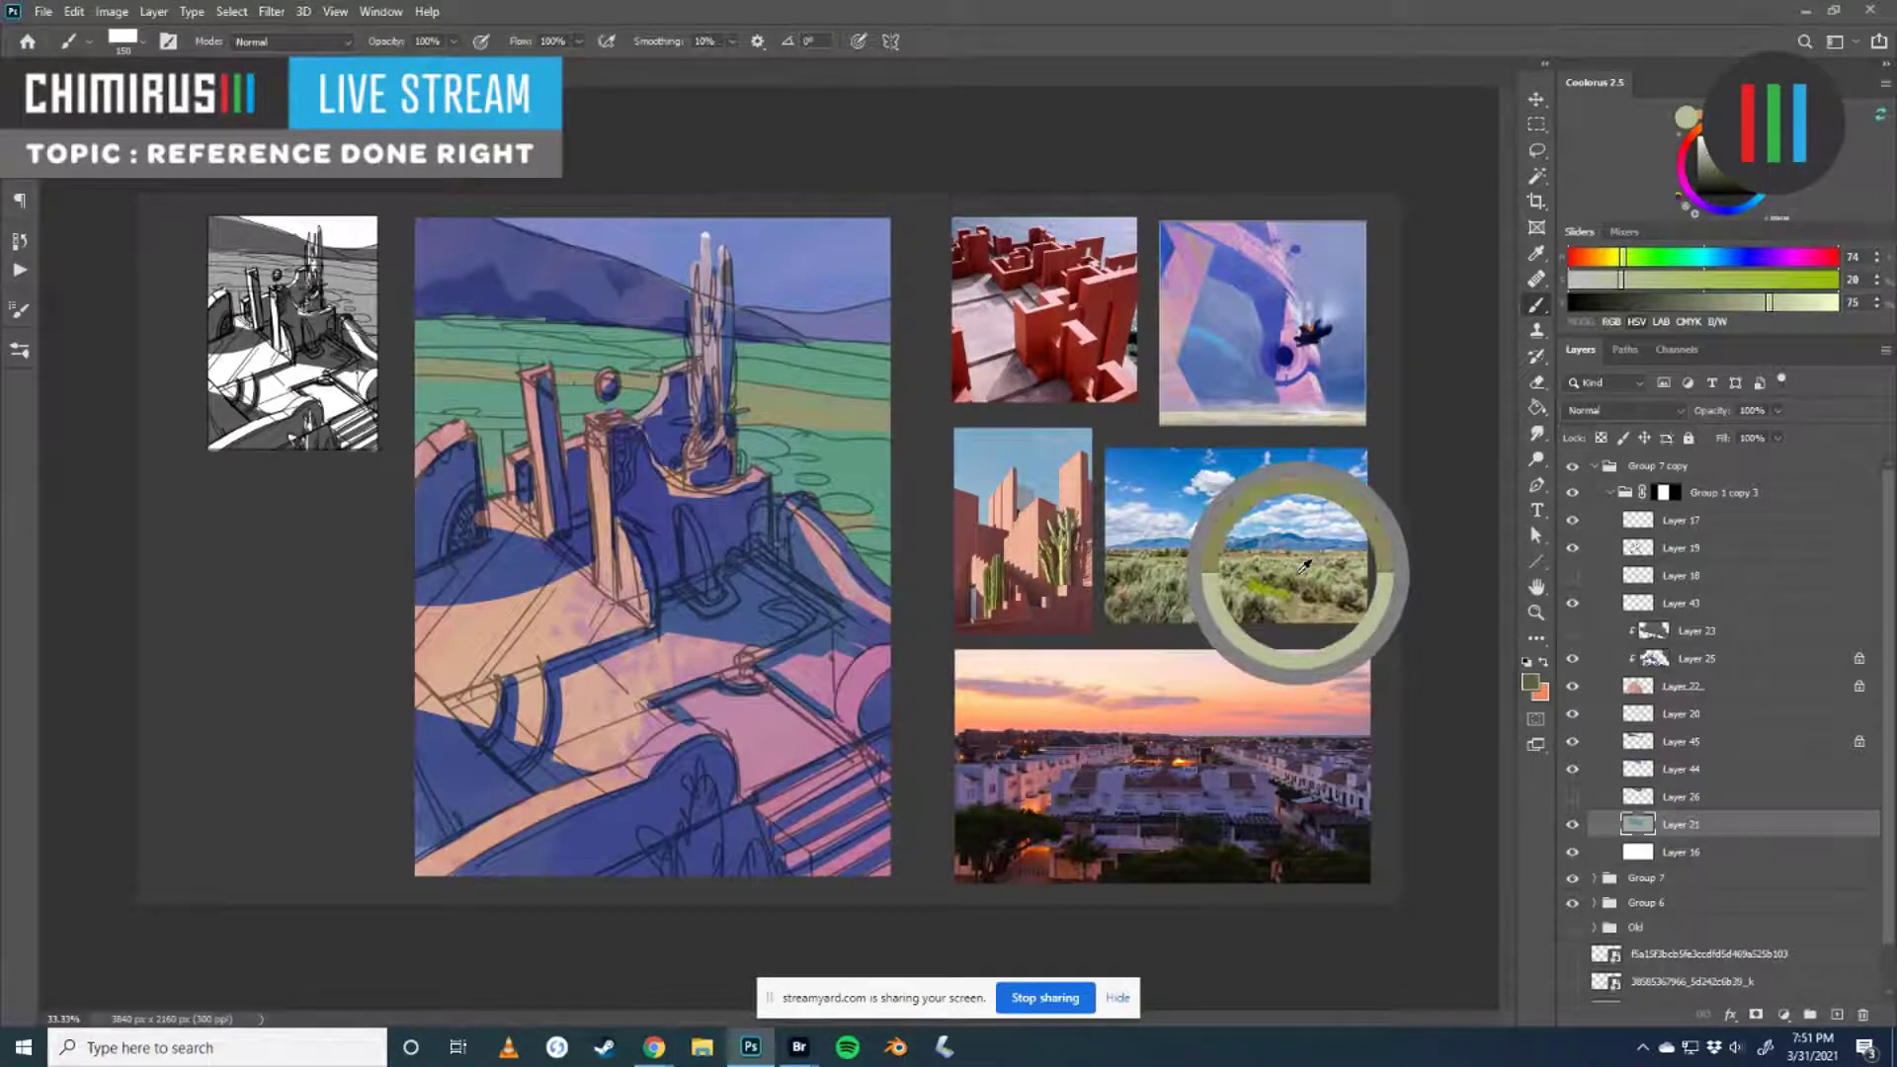
alt+click(1295, 564)
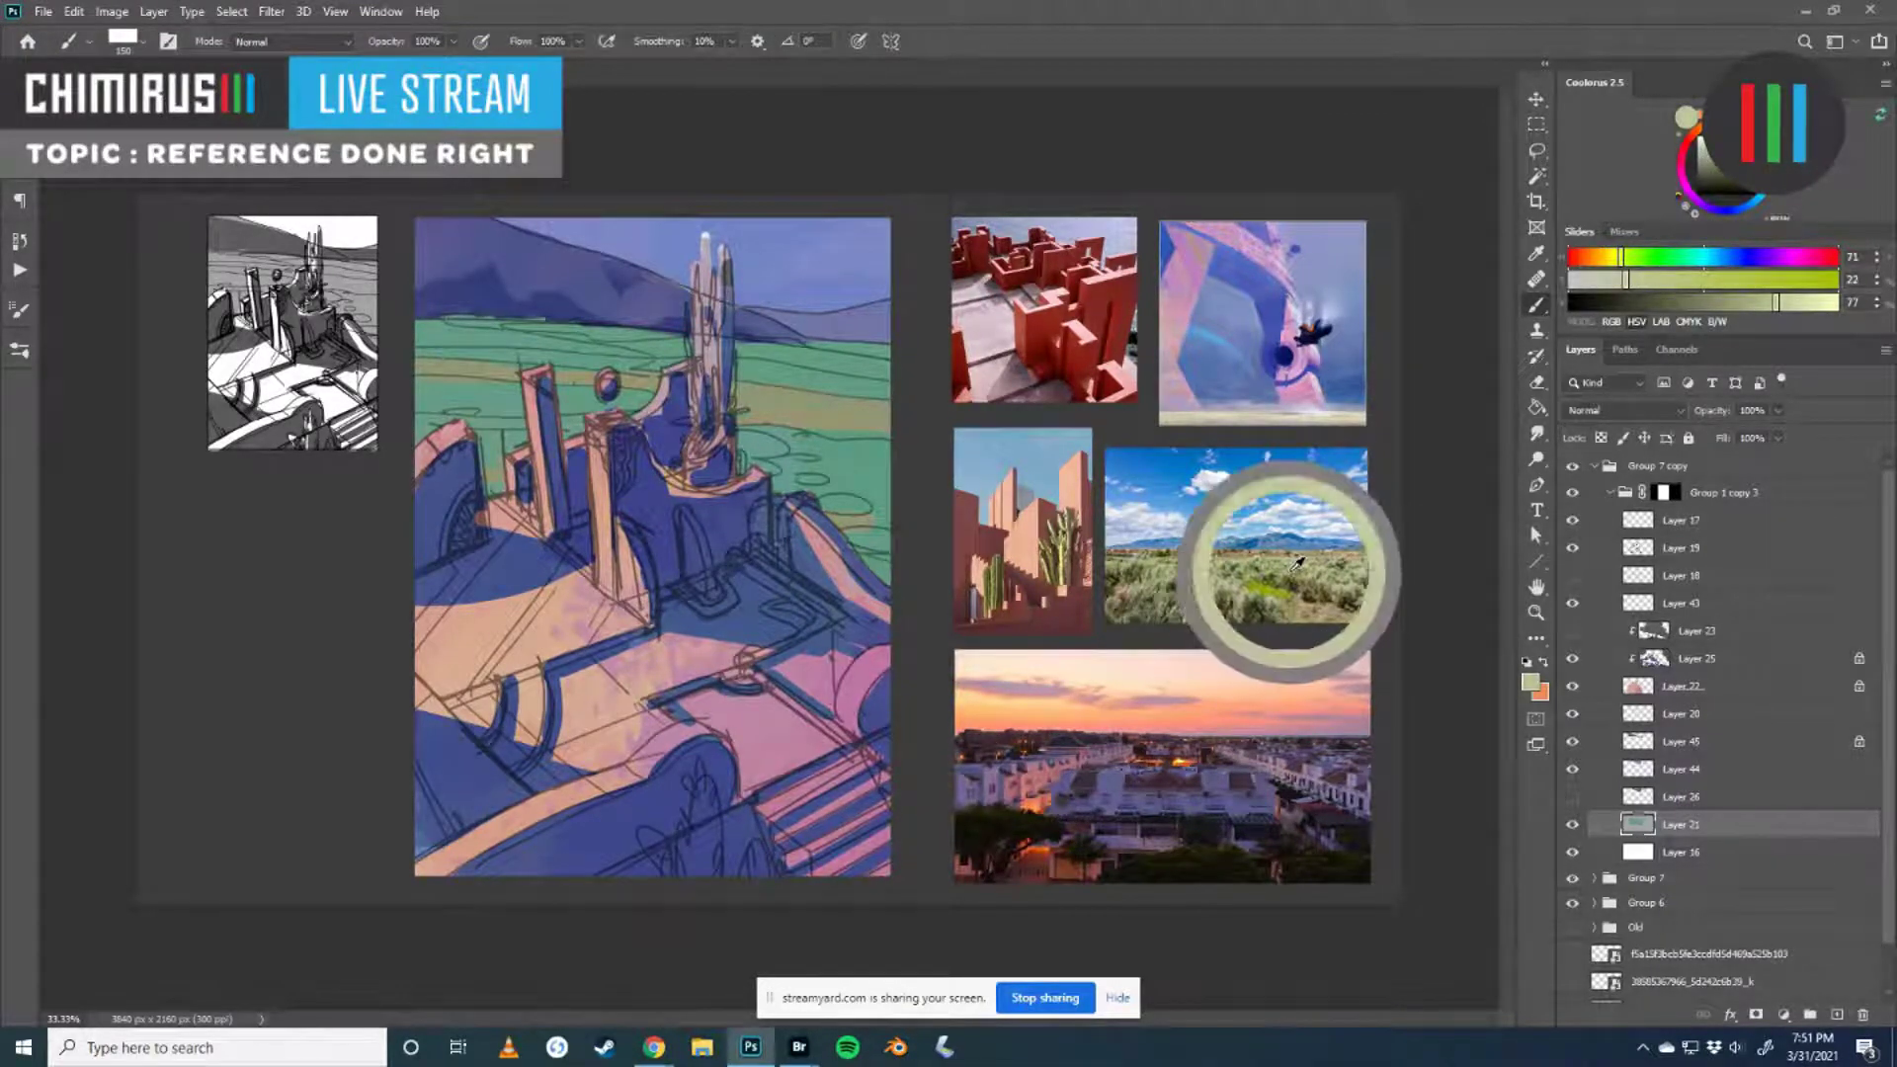
alt+click(1232, 584)
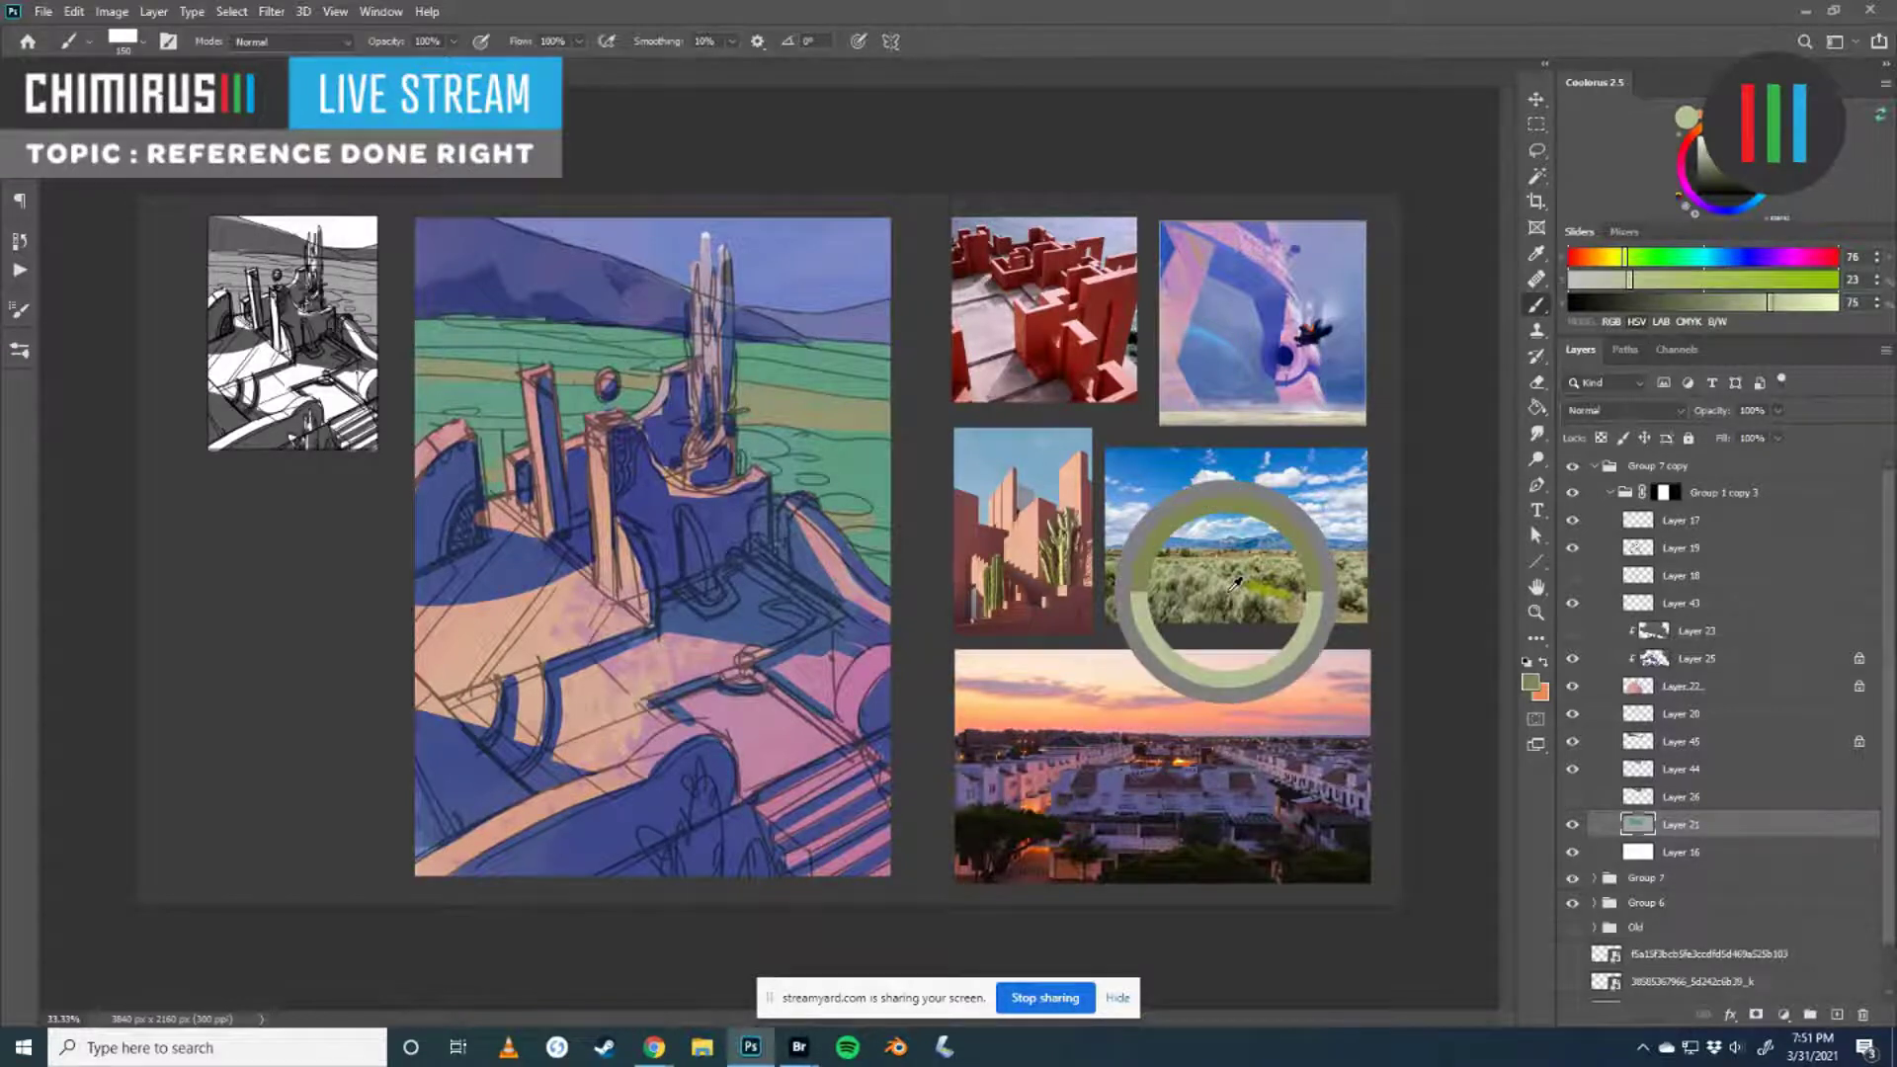
alt+click(1236, 581)
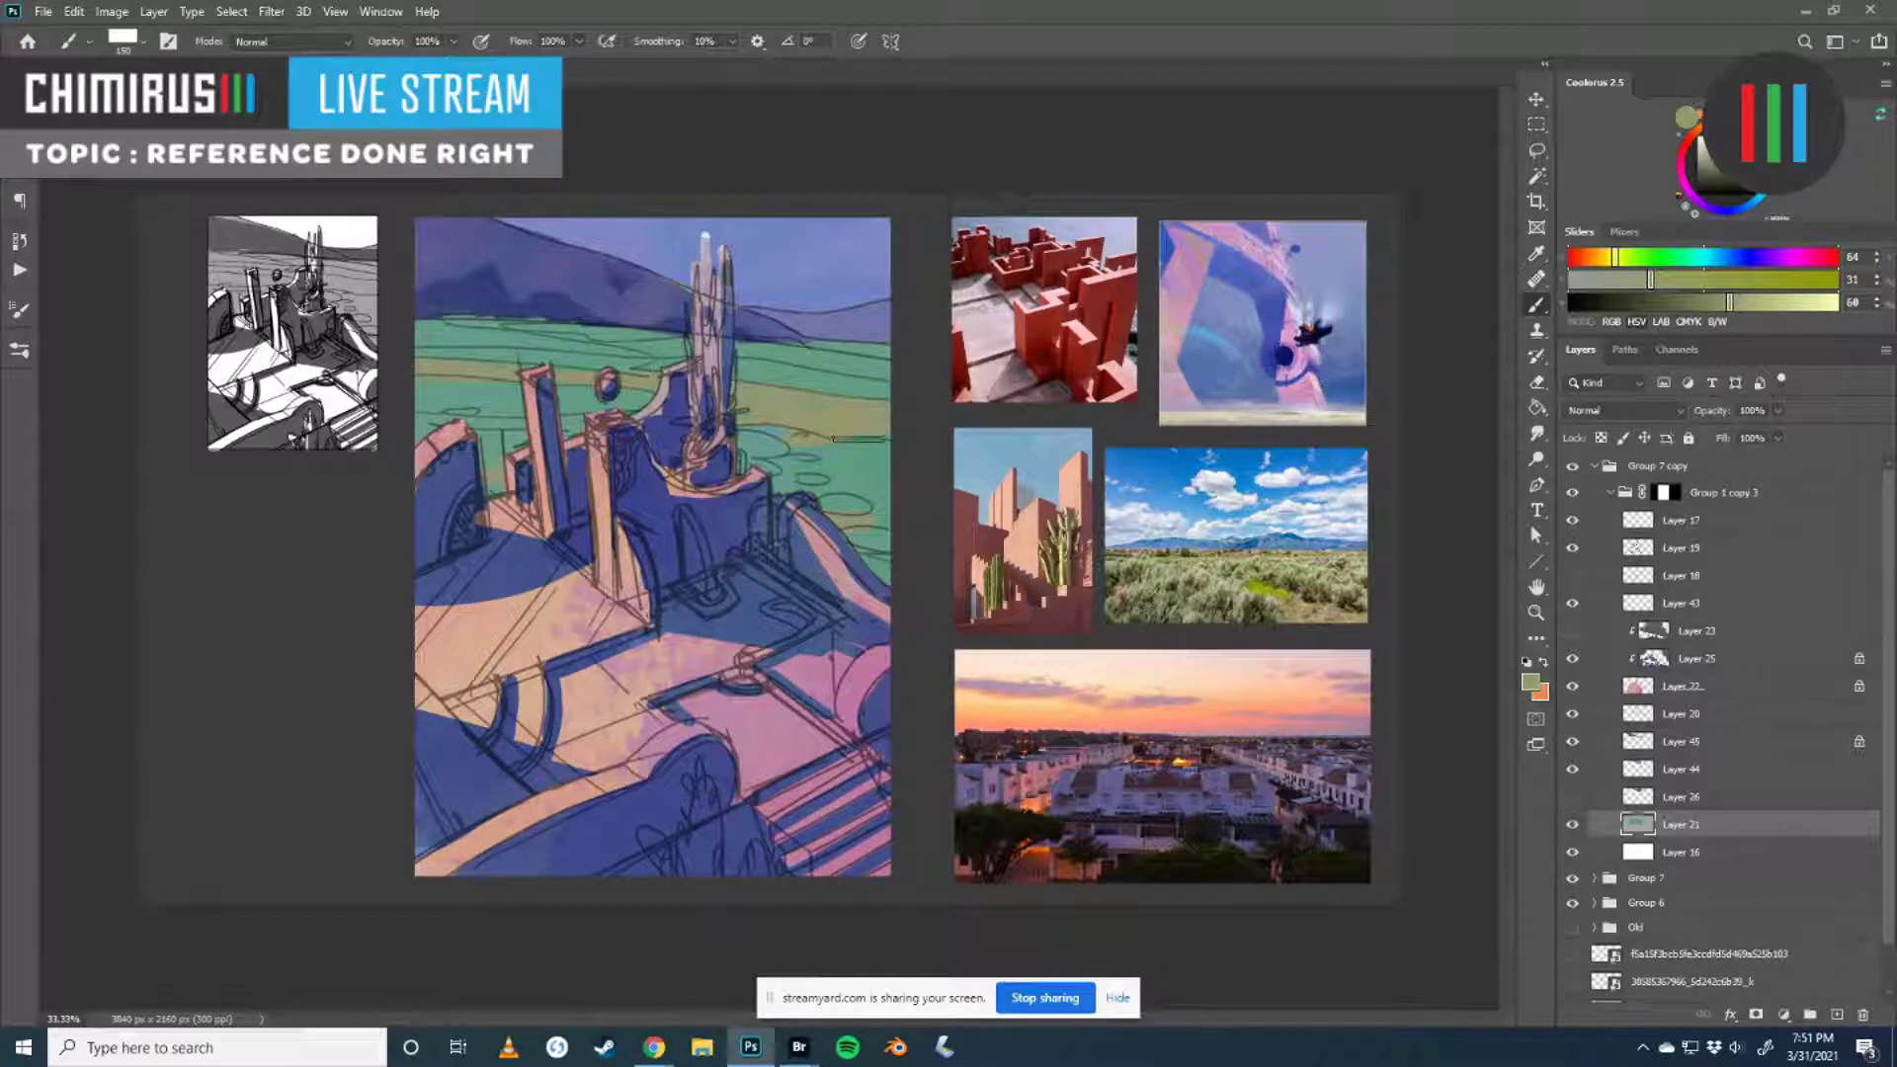
mouse_move(840, 499)
mouse_down()
mouse_move(830, 450)
mouse_move(872, 456)
mouse_move(843, 469)
mouse_up()
key(ctrl+z)
- Sample the sunset photo's dark trees and the painting's sky and field colours, and compare the field layer hidden and shown
alt+click(1222, 849)
drag(1221, 847, 1185, 846)
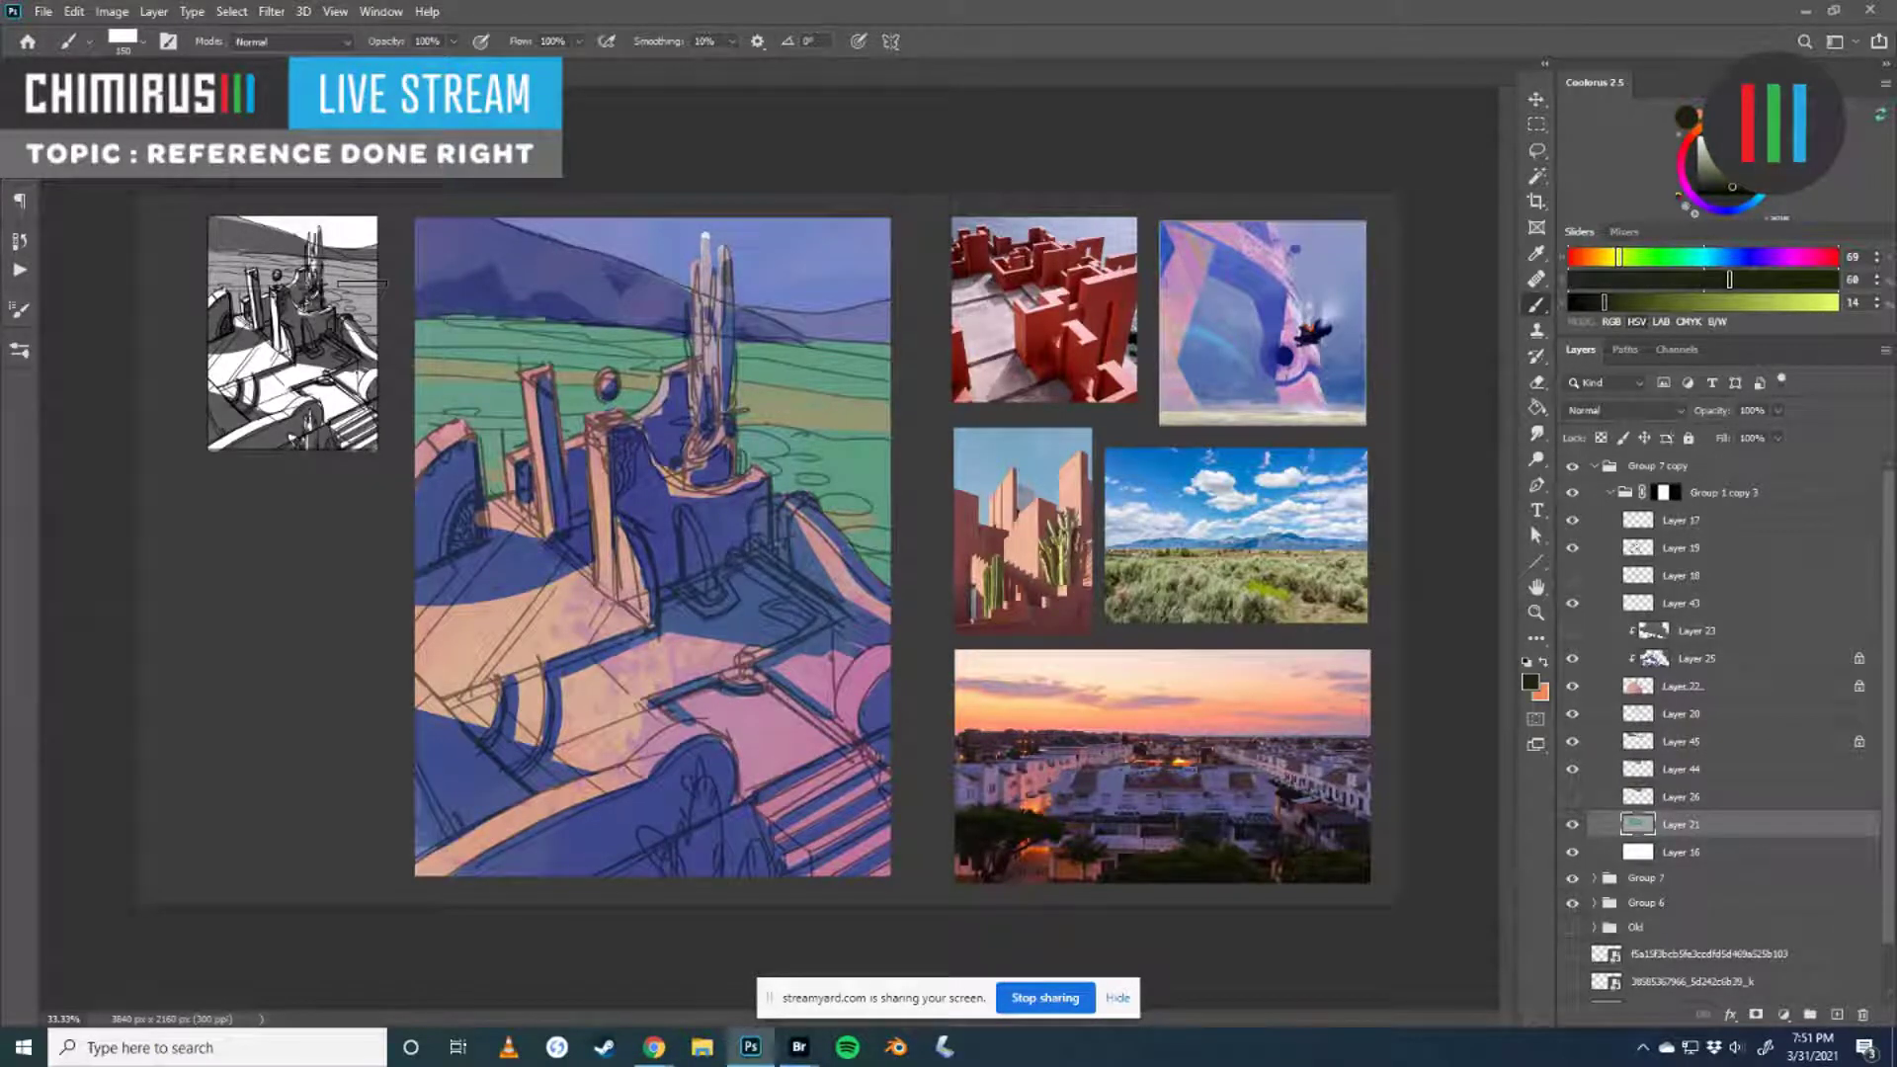
alt+click(855, 460)
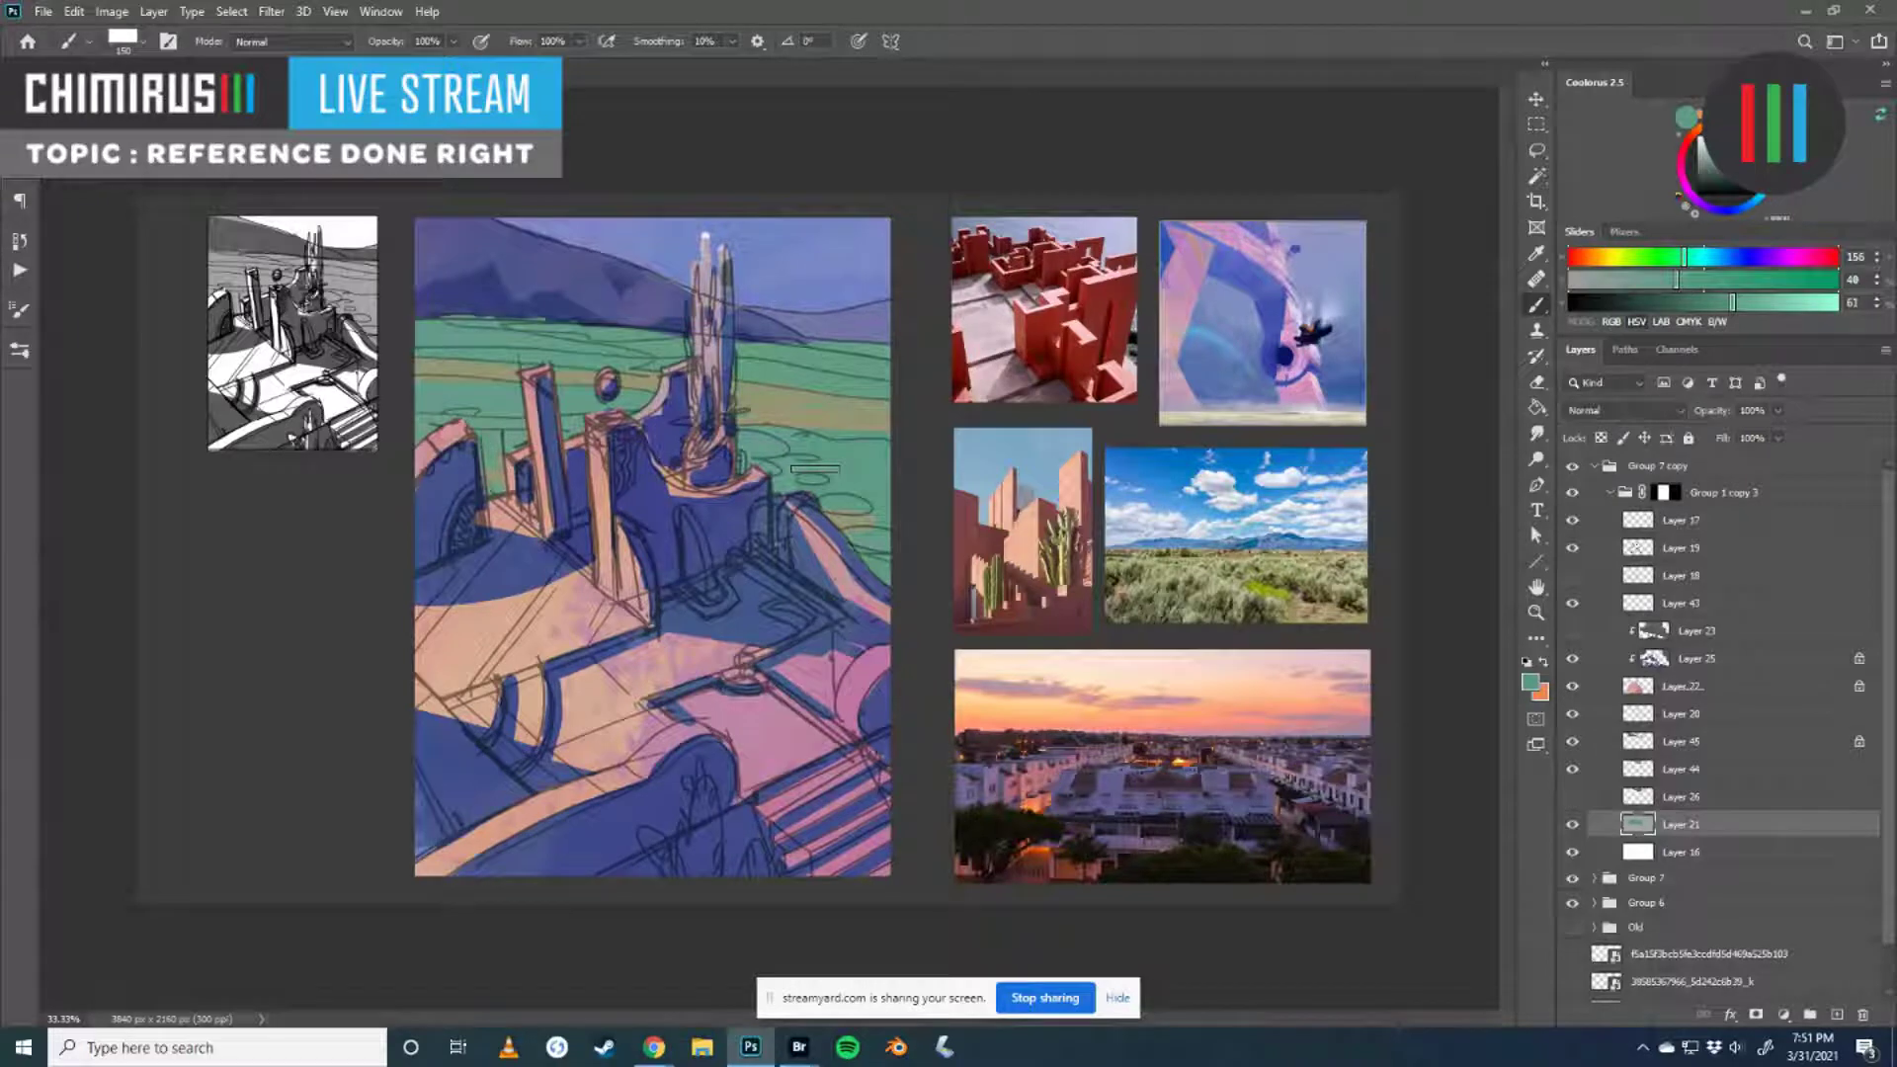
alt+click(831, 263)
alt+click(831, 267)
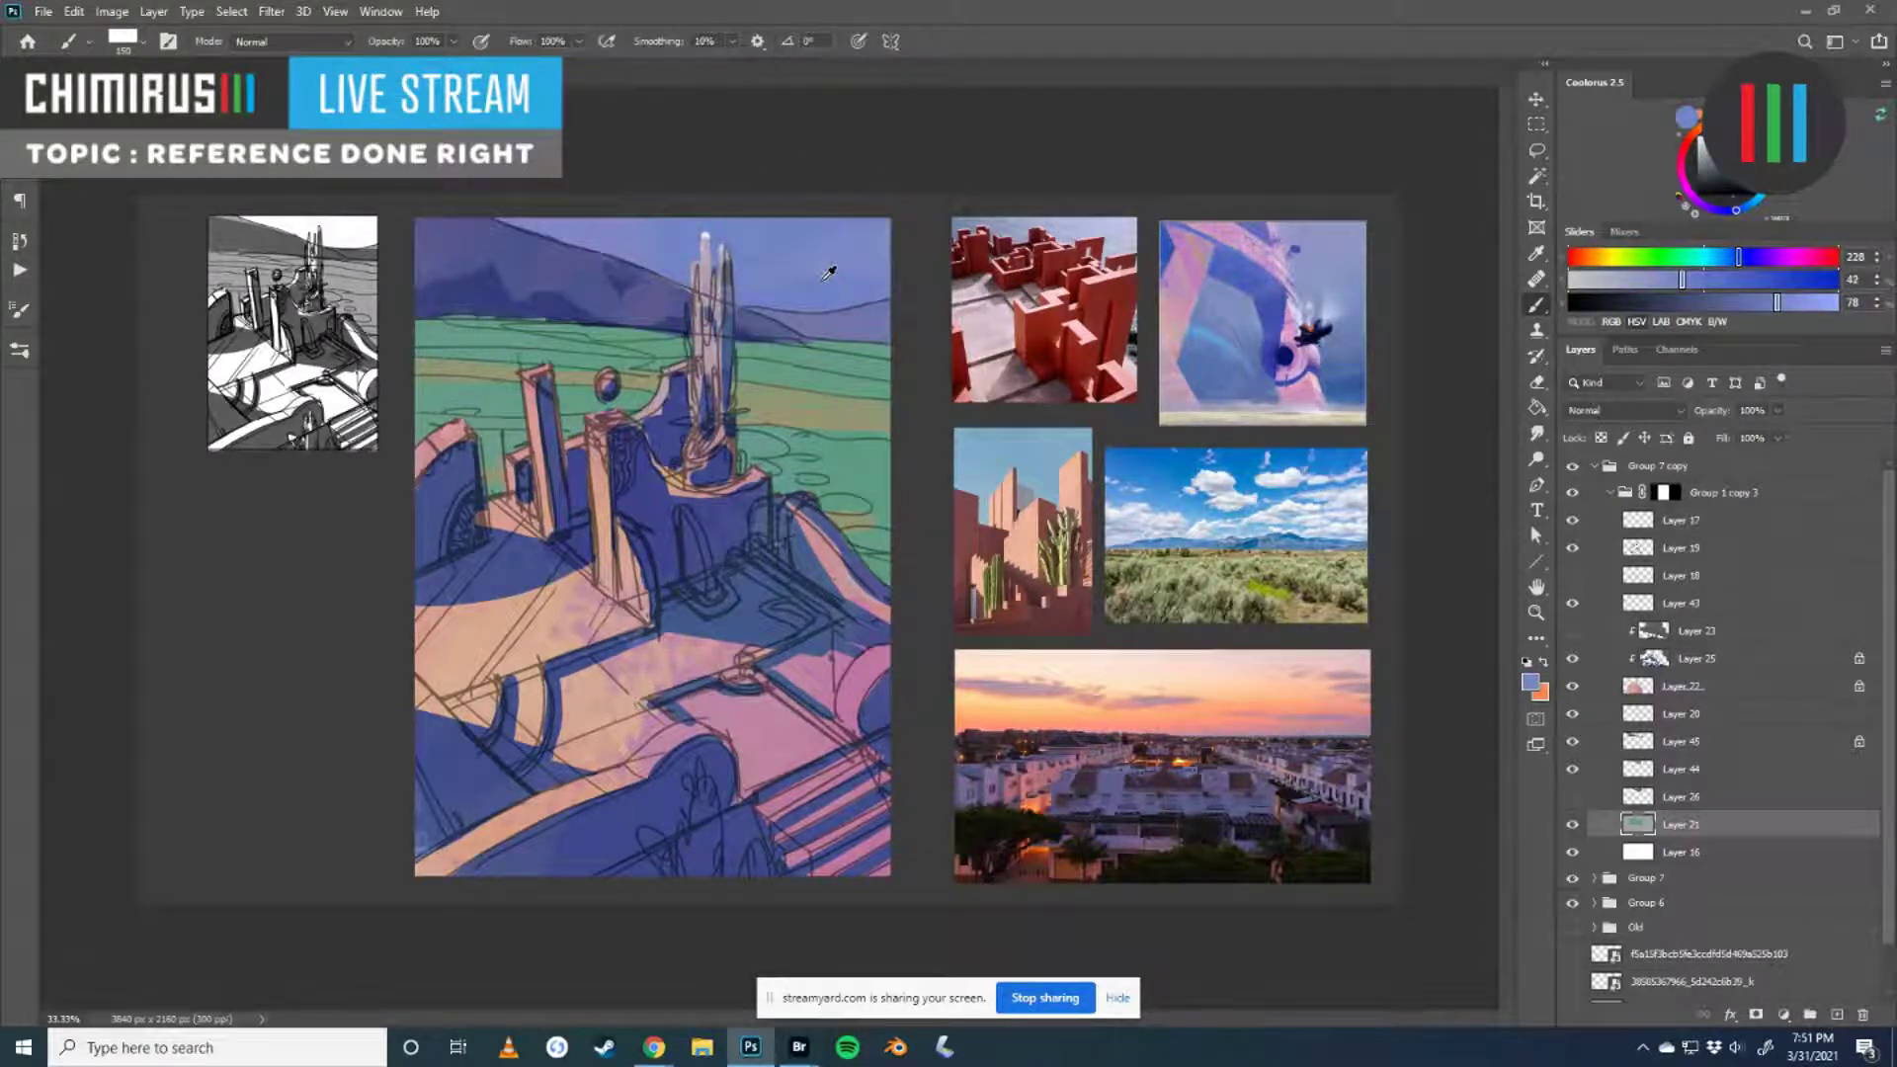
alt+click(832, 270)
drag(831, 269, 838, 368)
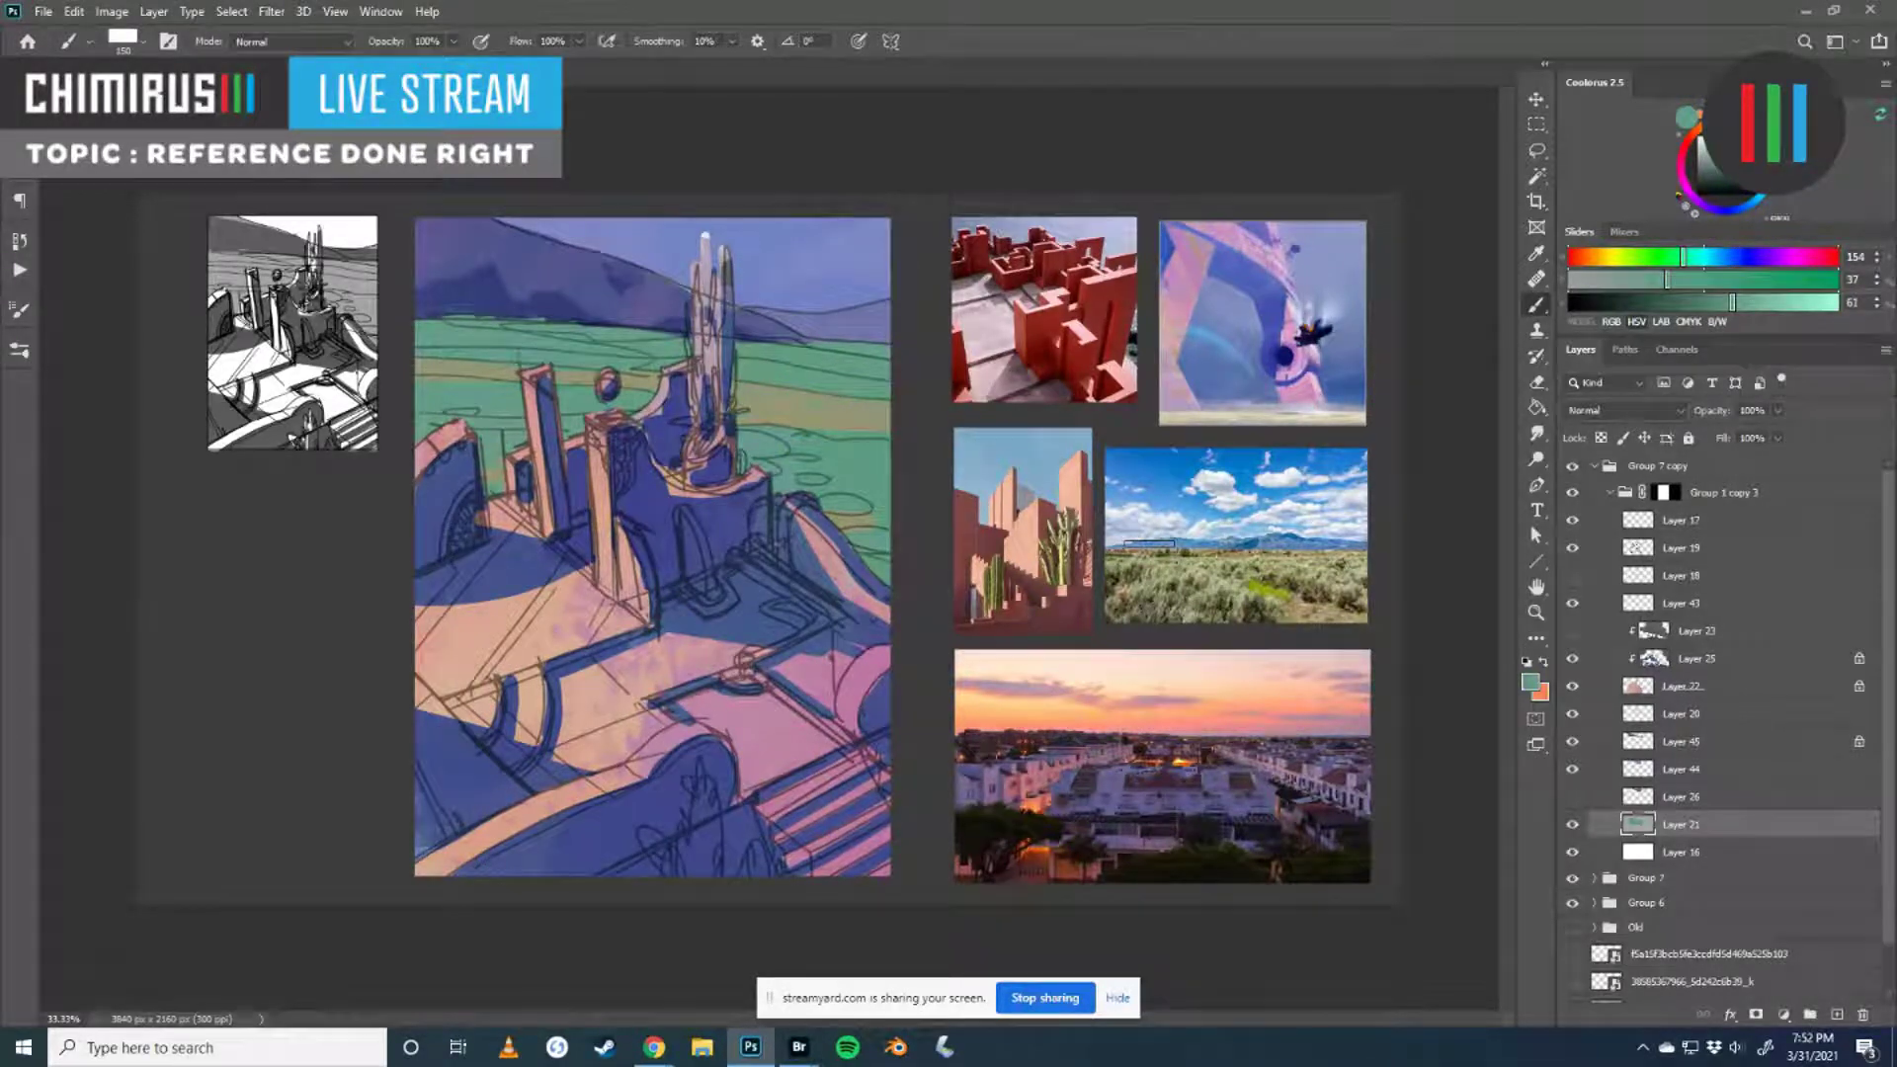
alt+click(854, 459)
click(1572, 825)
click(1572, 824)
- Select the sky layer, Layer 44, and pick up the sky's blue as the brush colour
key(e)
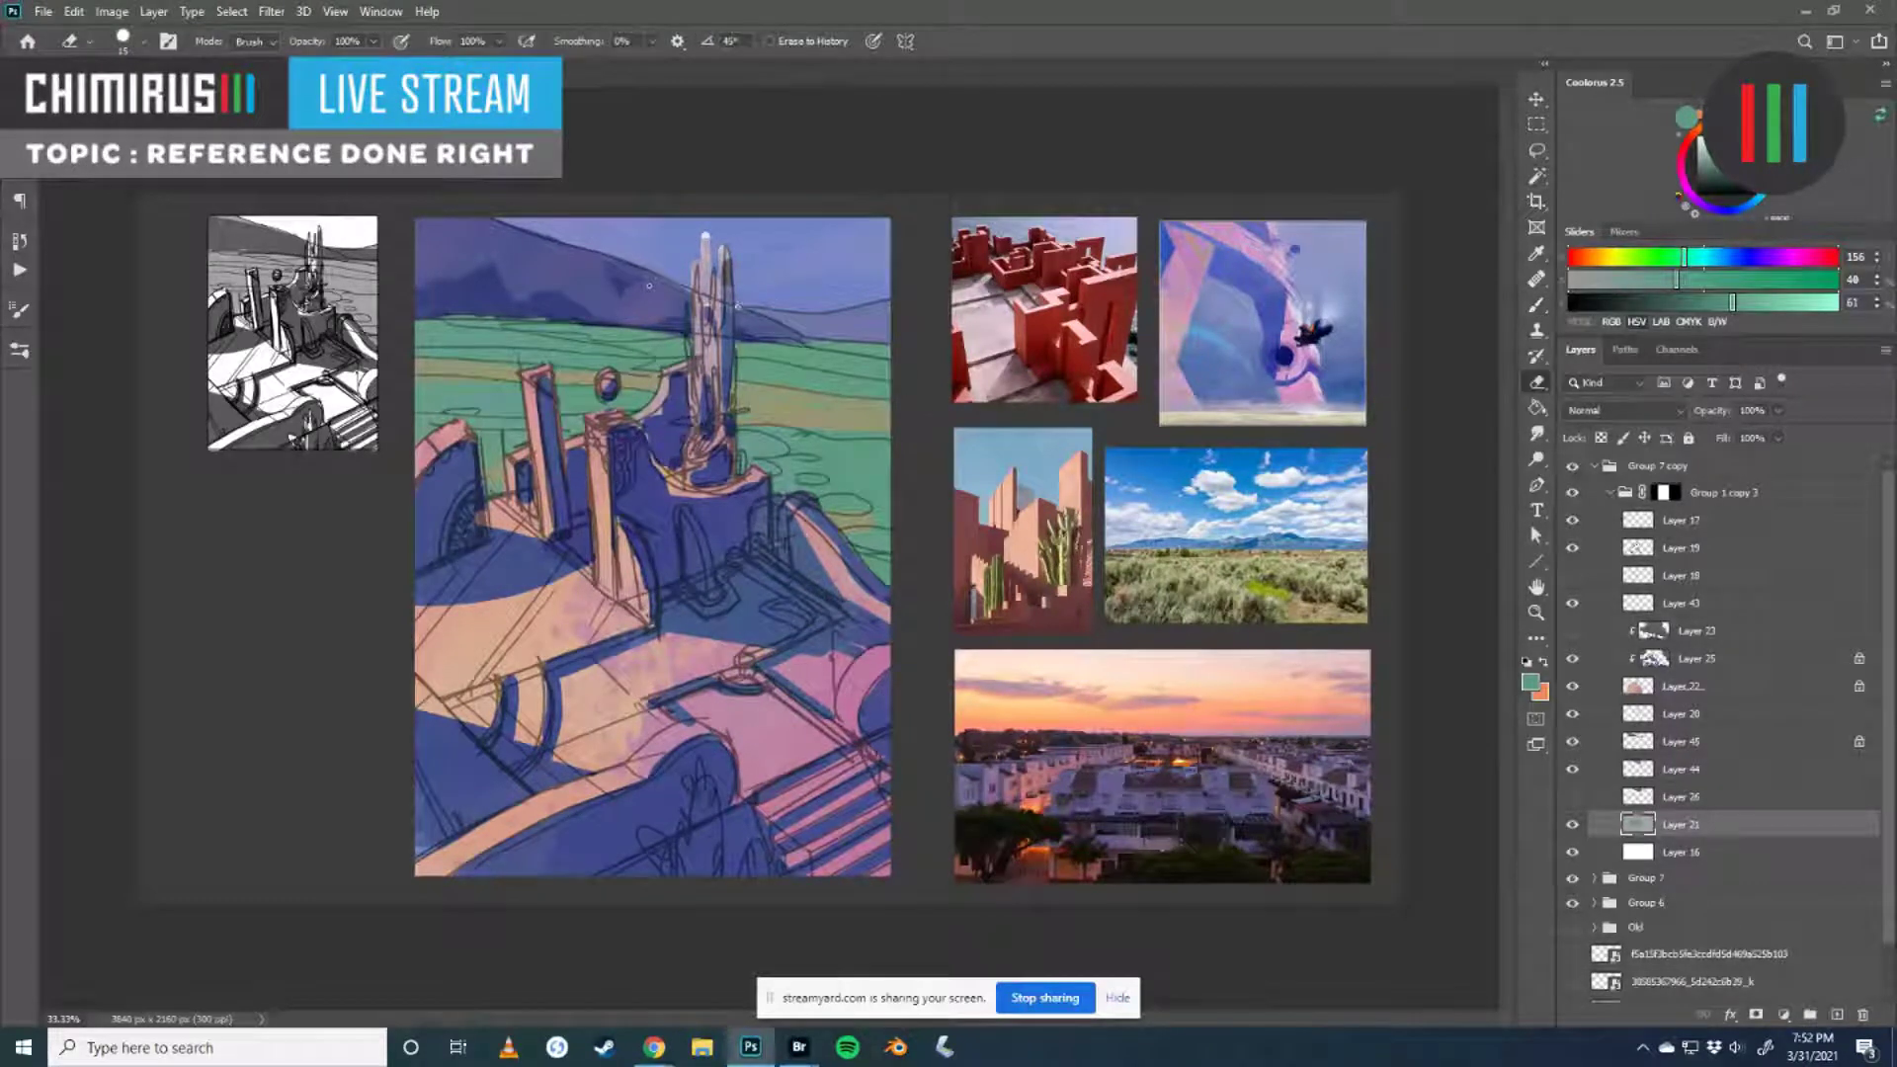
key(bracketright)
key(bracketright)
click(1646, 768)
key(b)
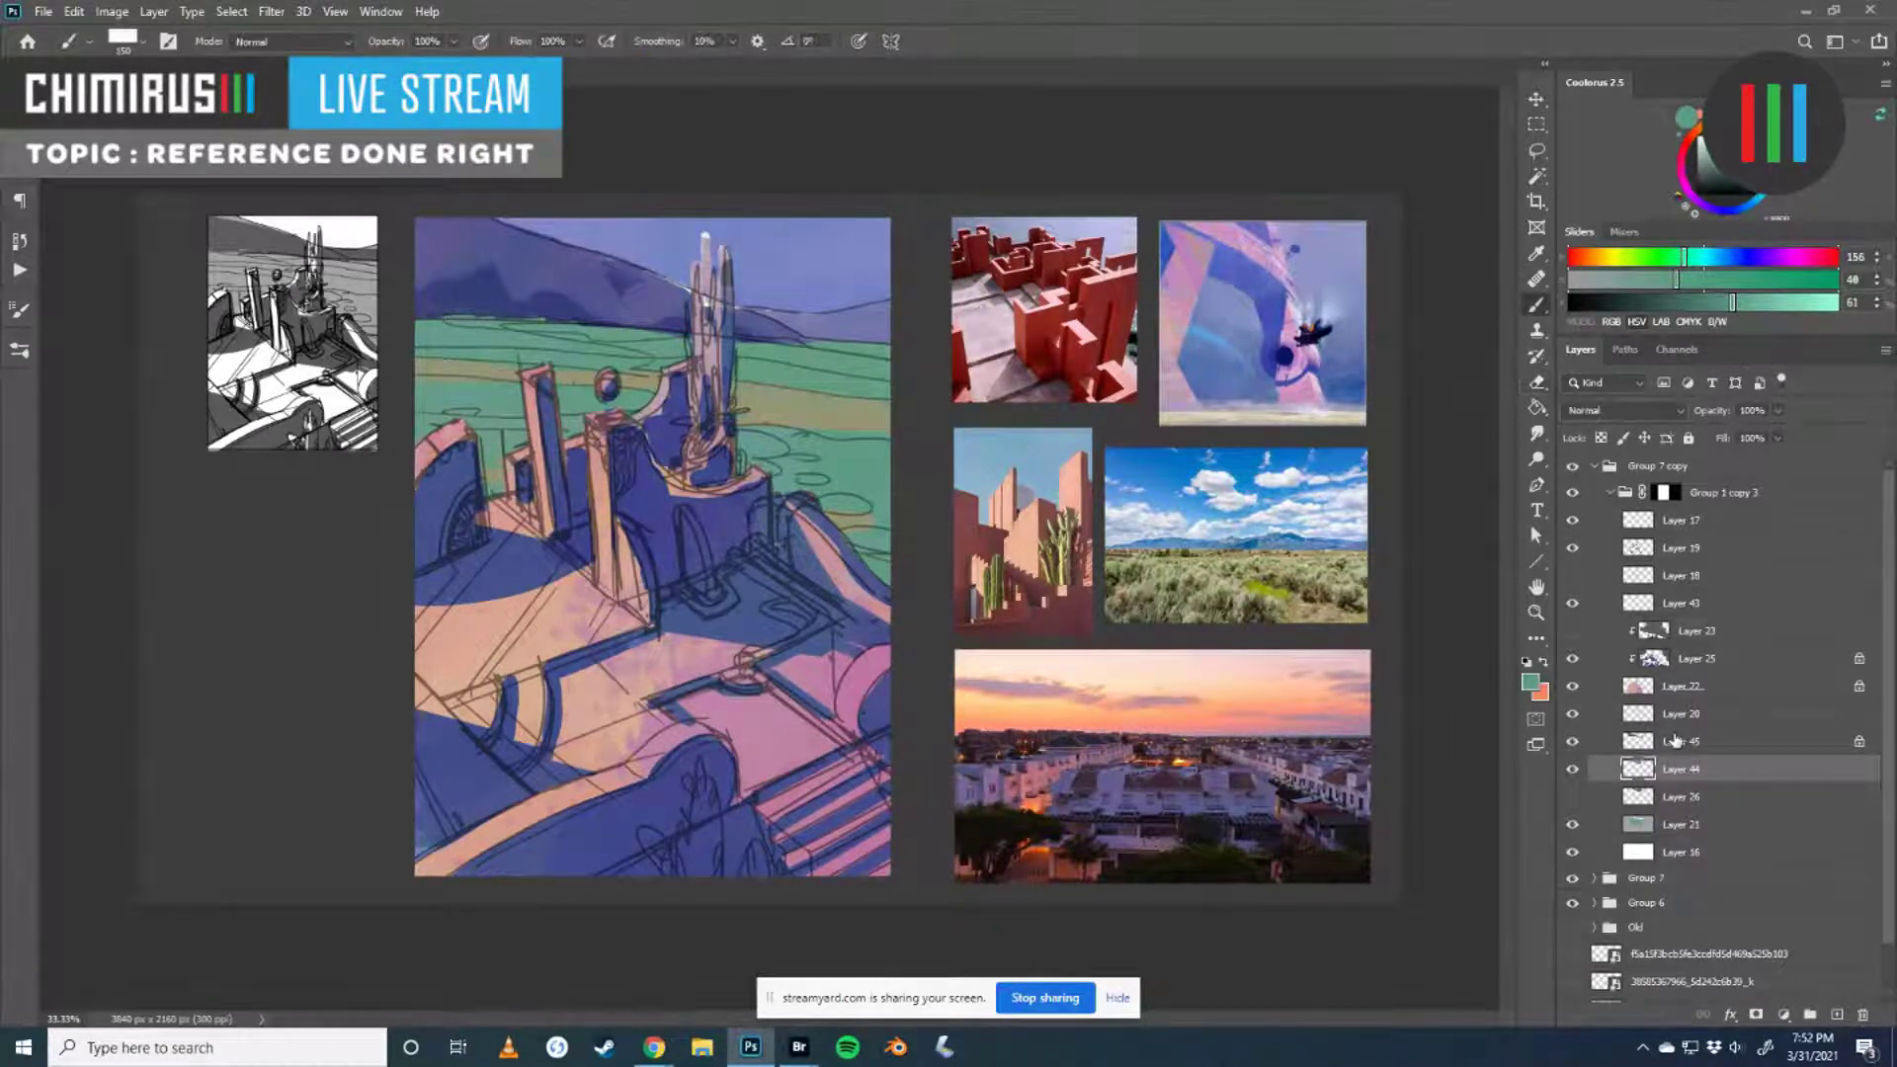
alt+click(846, 278)
mouse_move(820, 310)
mouse_down()
mouse_move(718, 312)
mouse_move(653, 272)
mouse_up()
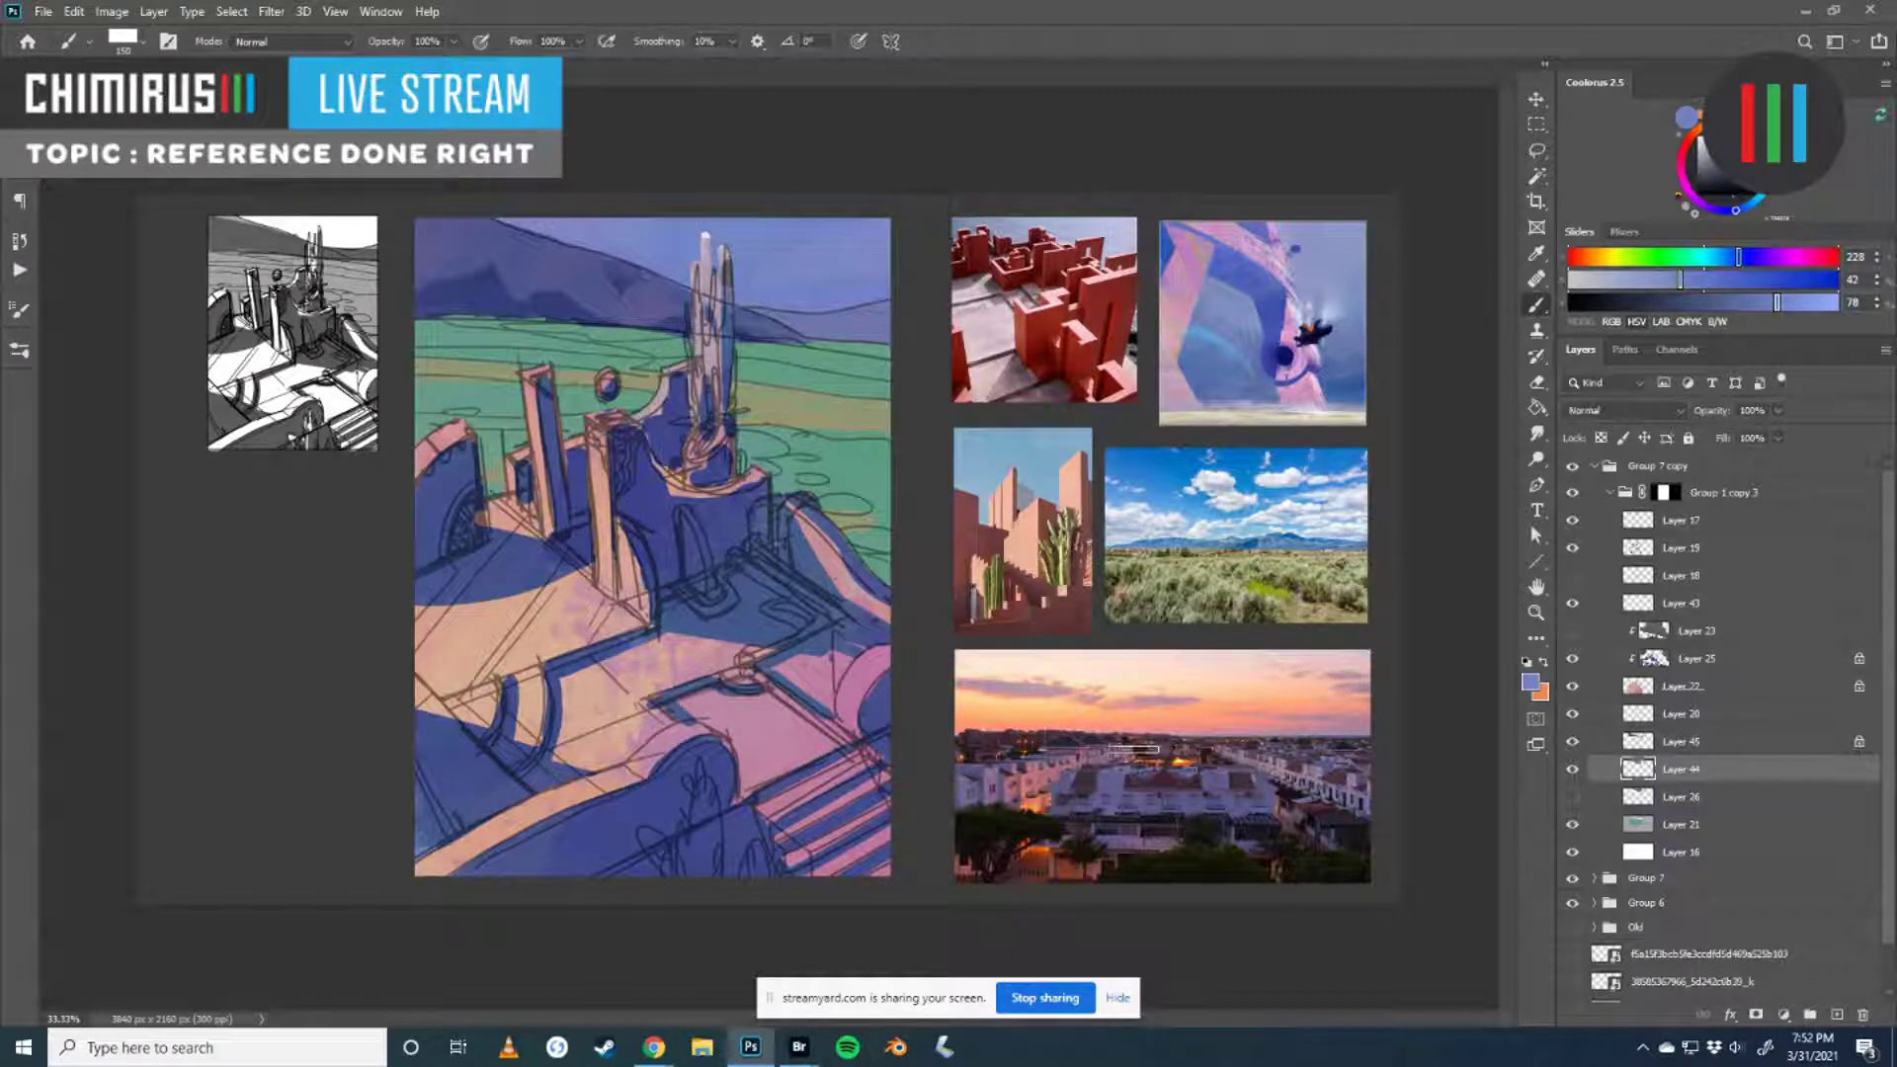
- Sample the sunset photo's orange, try it as a cloud stroke, and adjust it to hue 26, saturation 45, brightness 93
alt+click(1152, 699)
drag(1156, 695, 1062, 707)
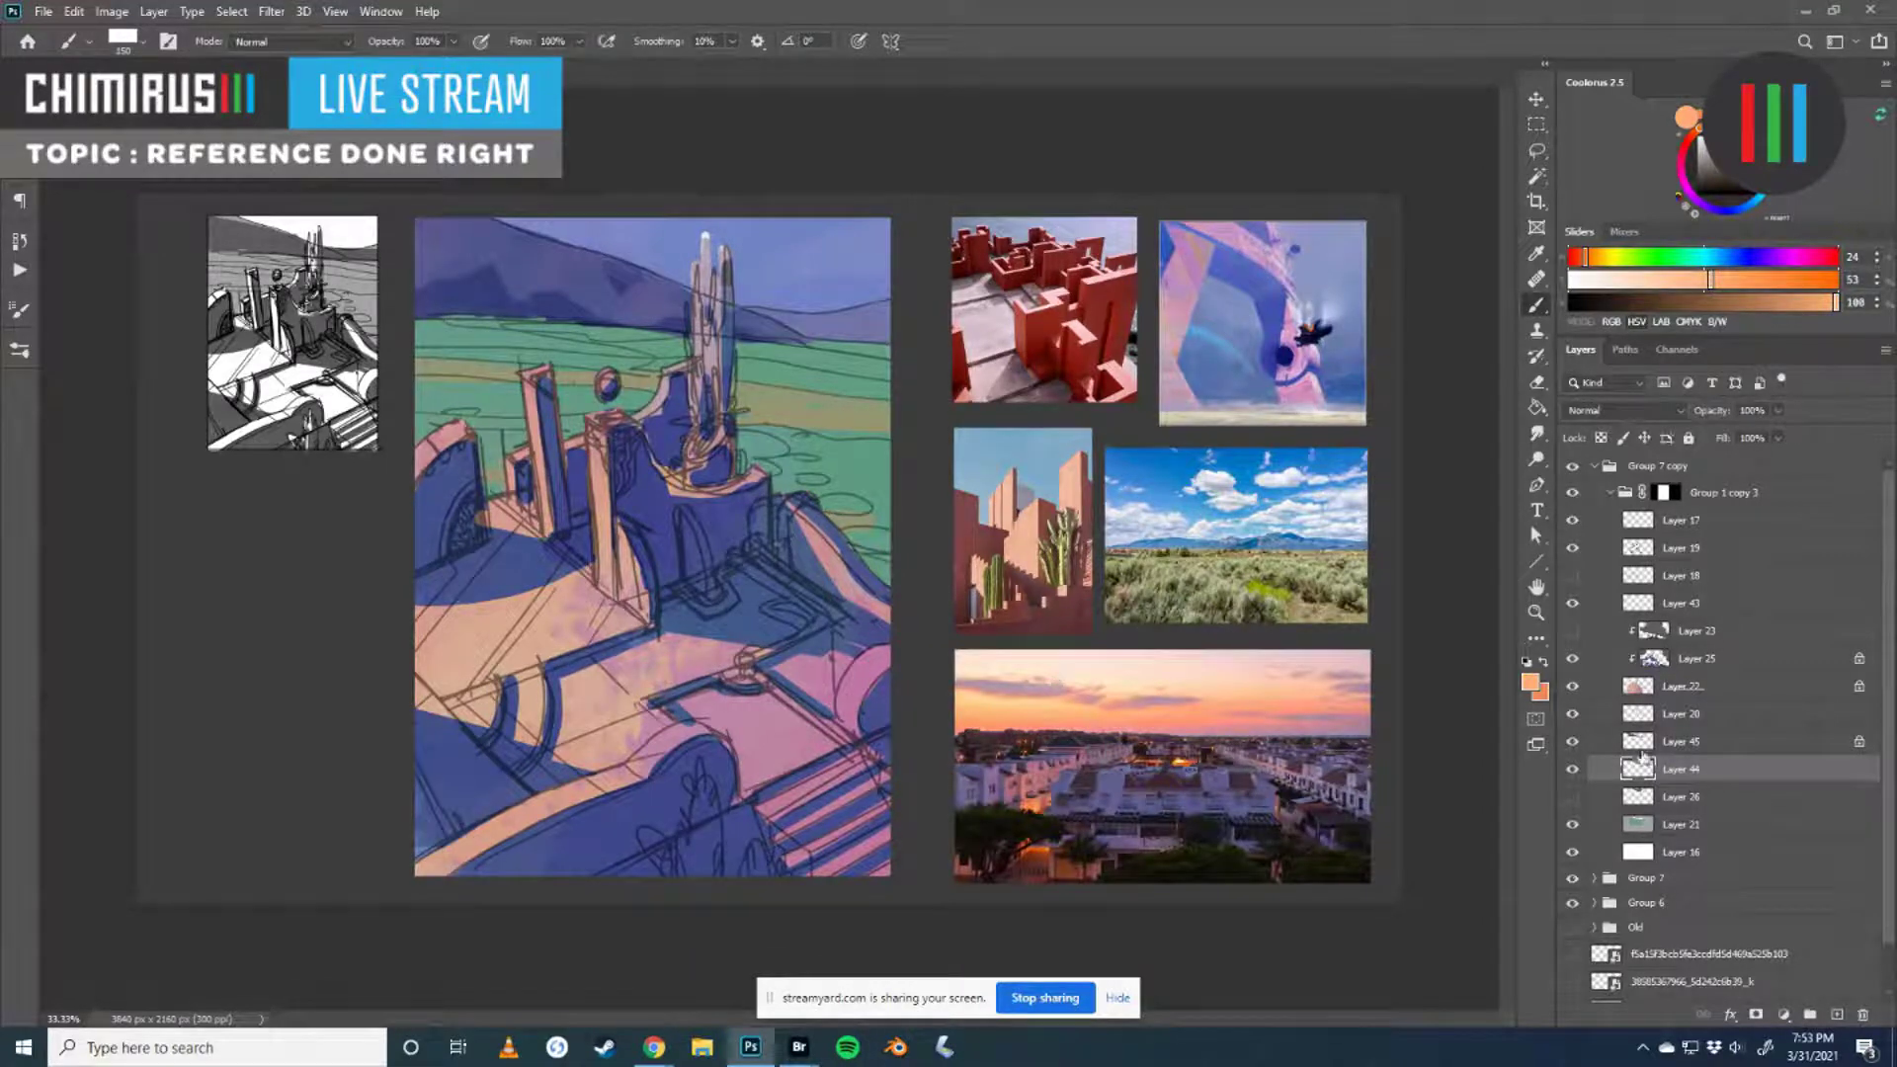
alt+click(1049, 705)
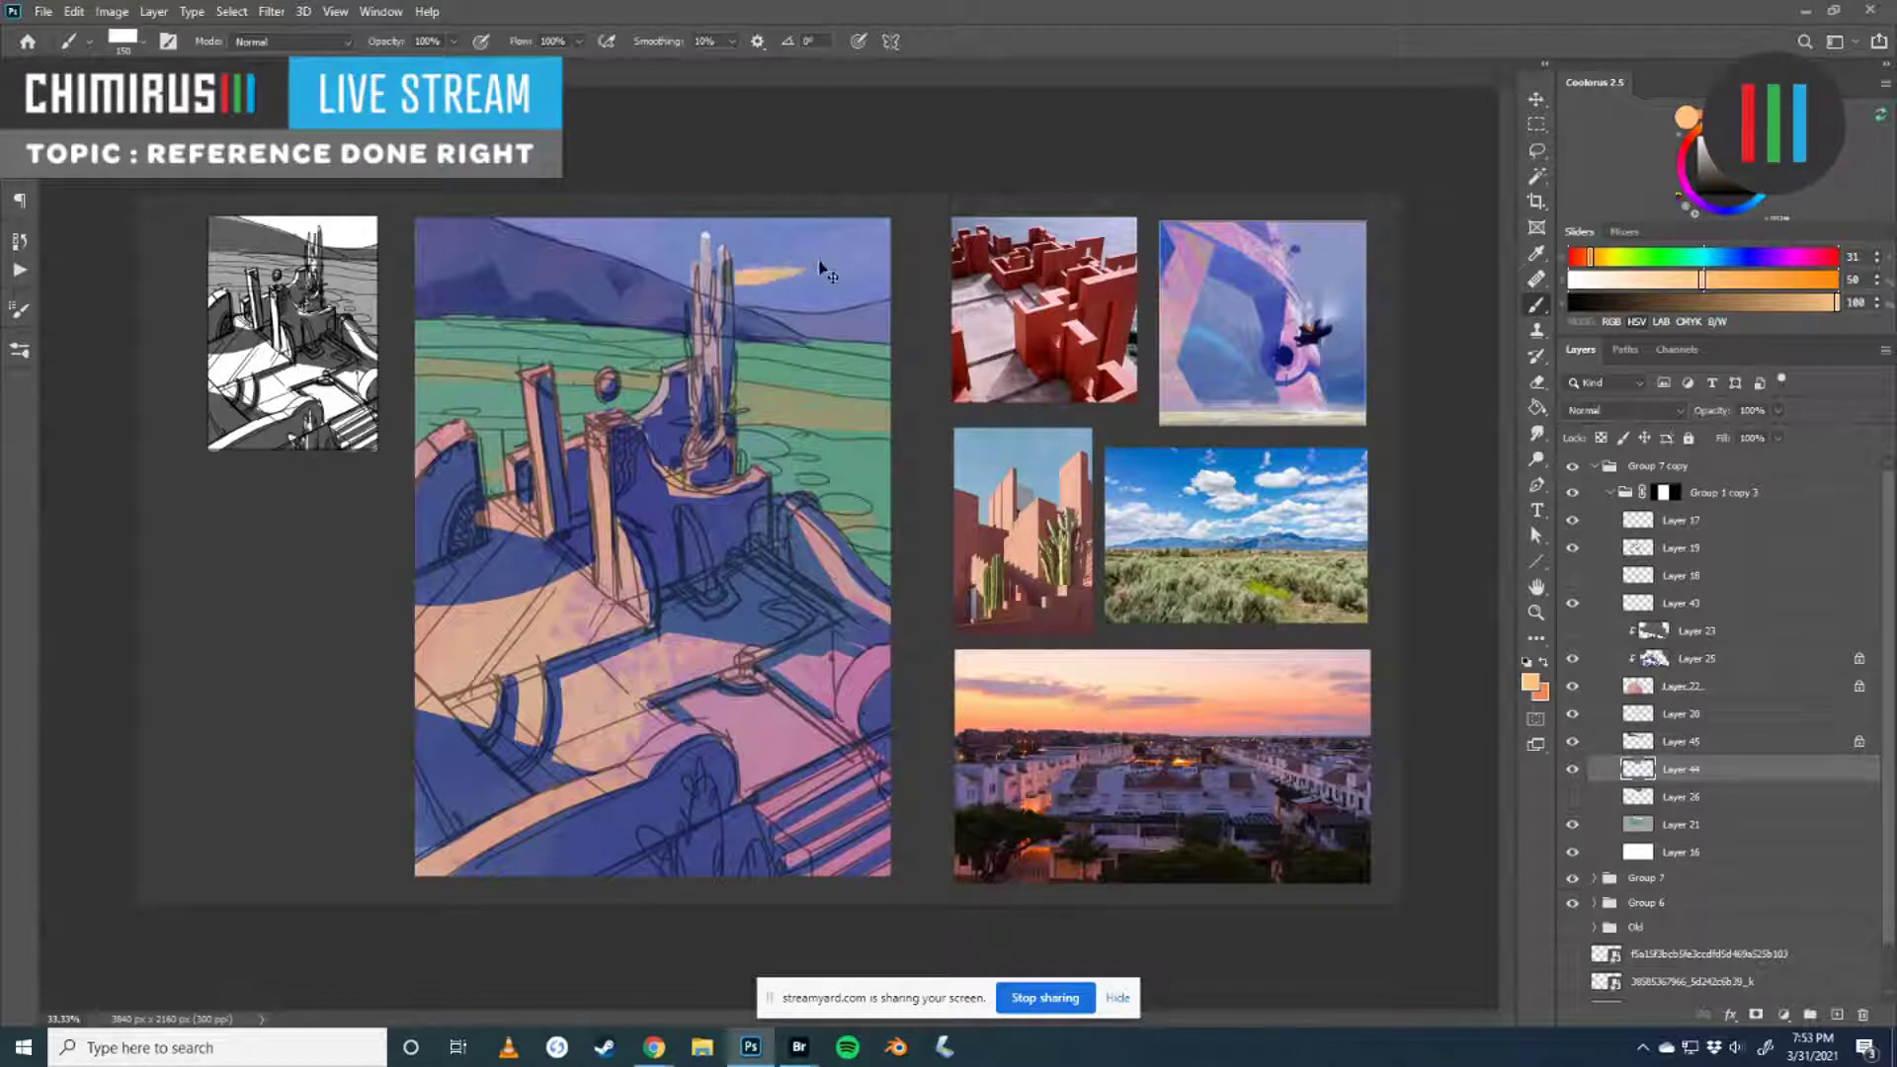
alt+click(1034, 709)
click(1821, 302)
drag(1590, 257, 1586, 260)
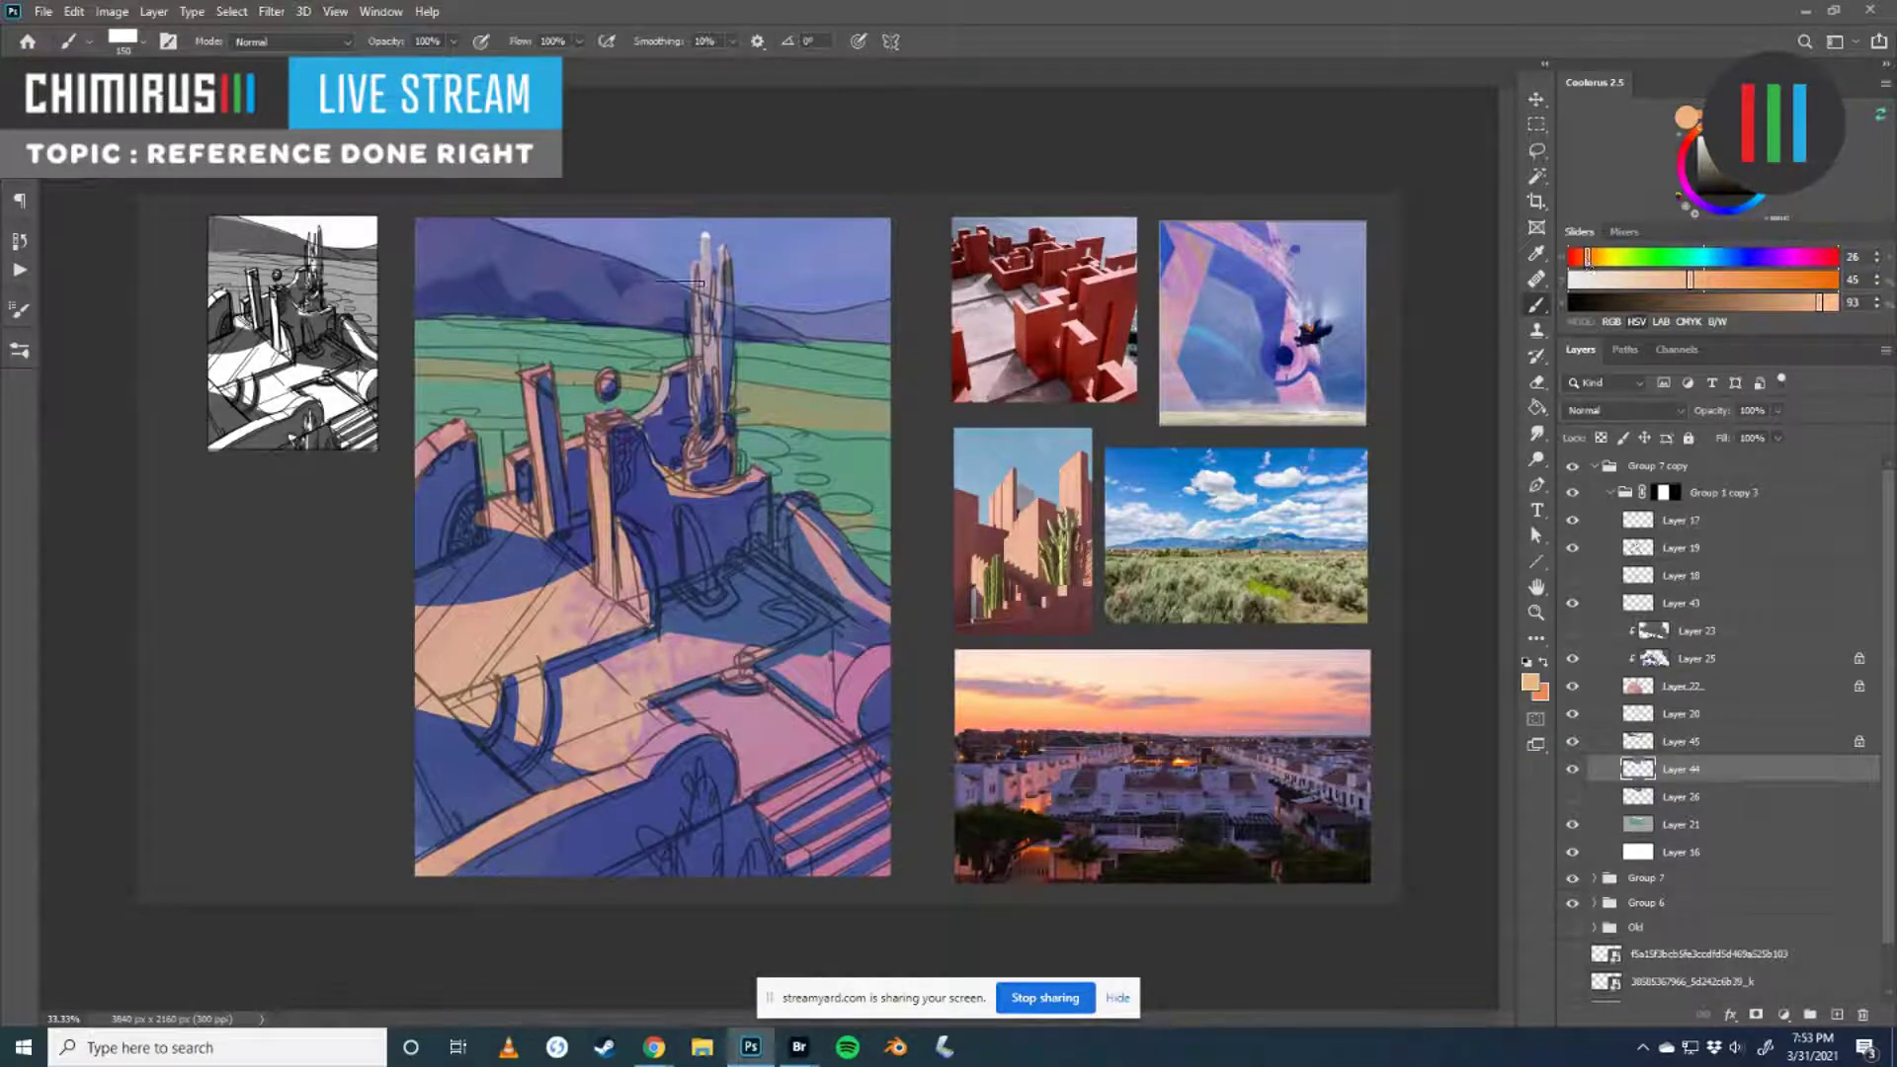
- Paint a thin orange cloud behind the tall spires and mix a blue-violet of hue 238, saturation 36, brightness 69
alt+click(851, 320)
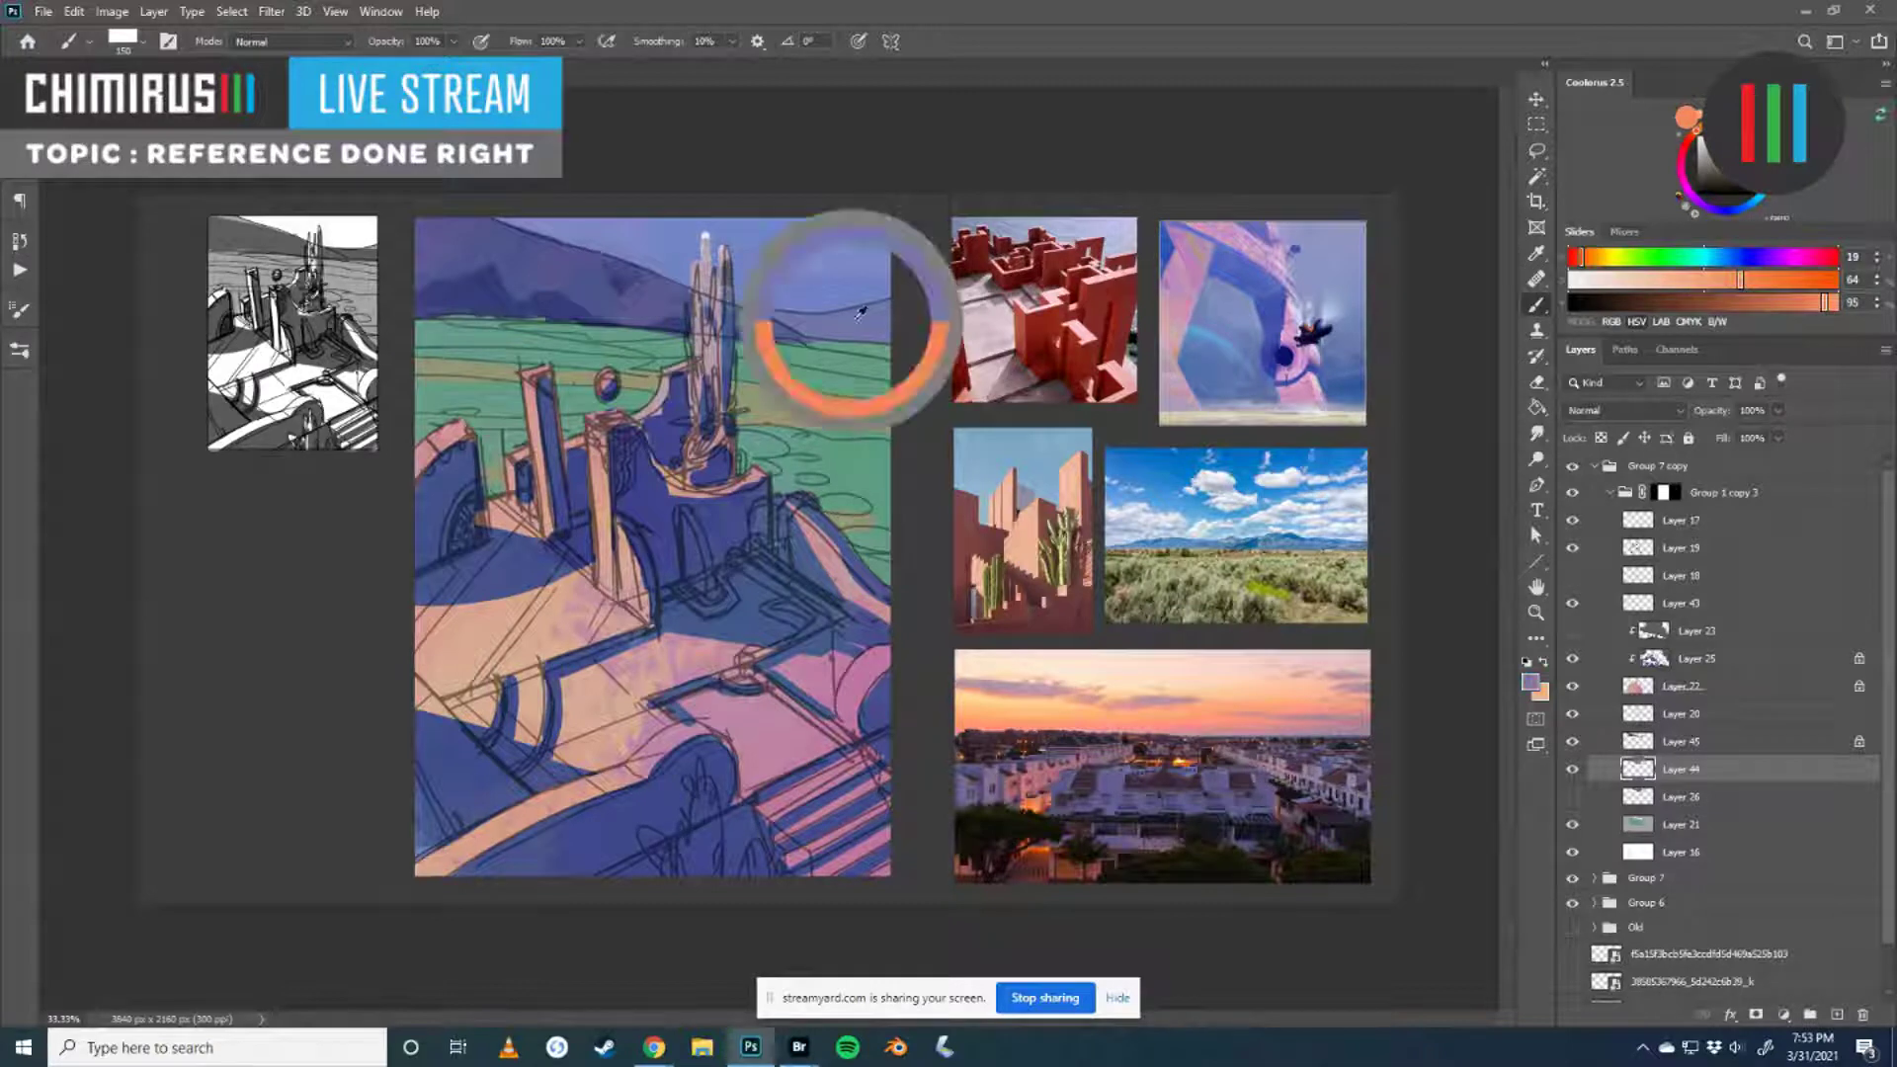
click(1767, 304)
click(1650, 284)
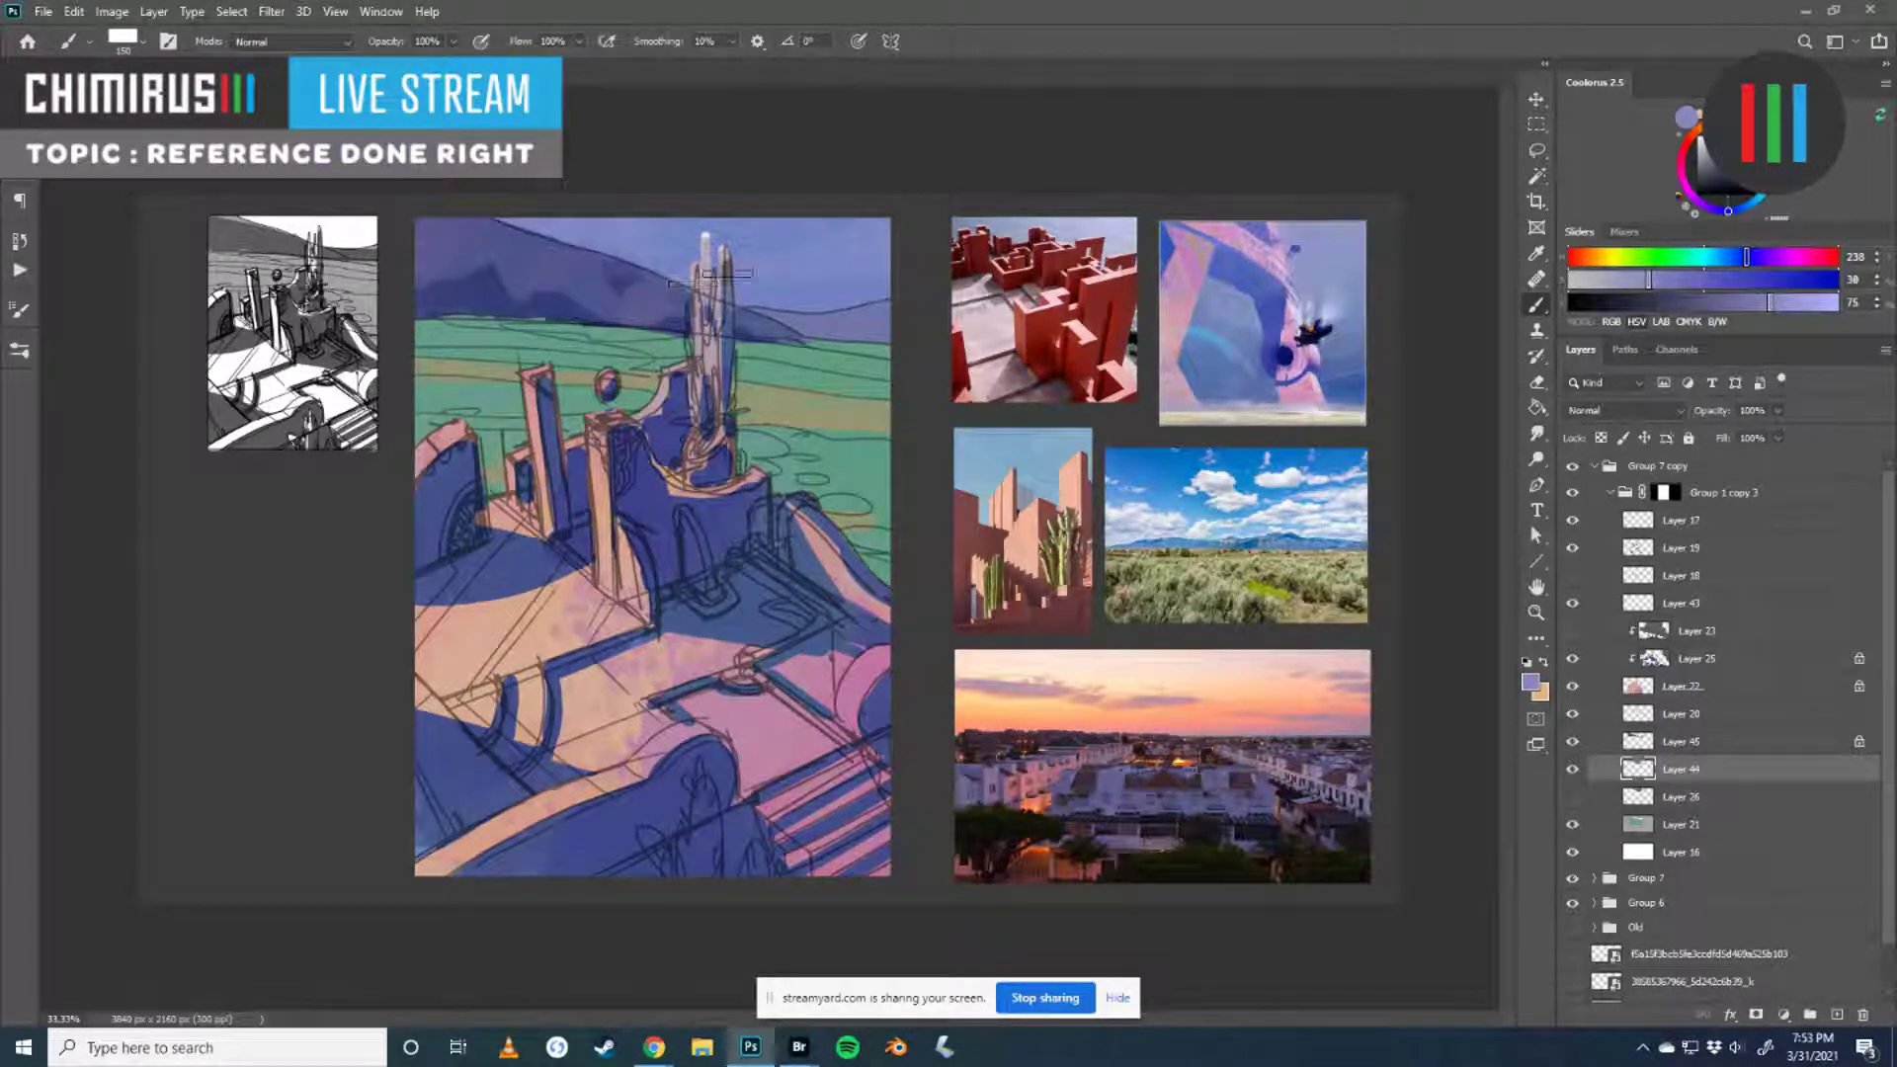
mouse_move(731, 277)
mouse_down()
mouse_move(681, 277)
mouse_move(731, 262)
mouse_move(712, 262)
mouse_move(692, 281)
mouse_up()
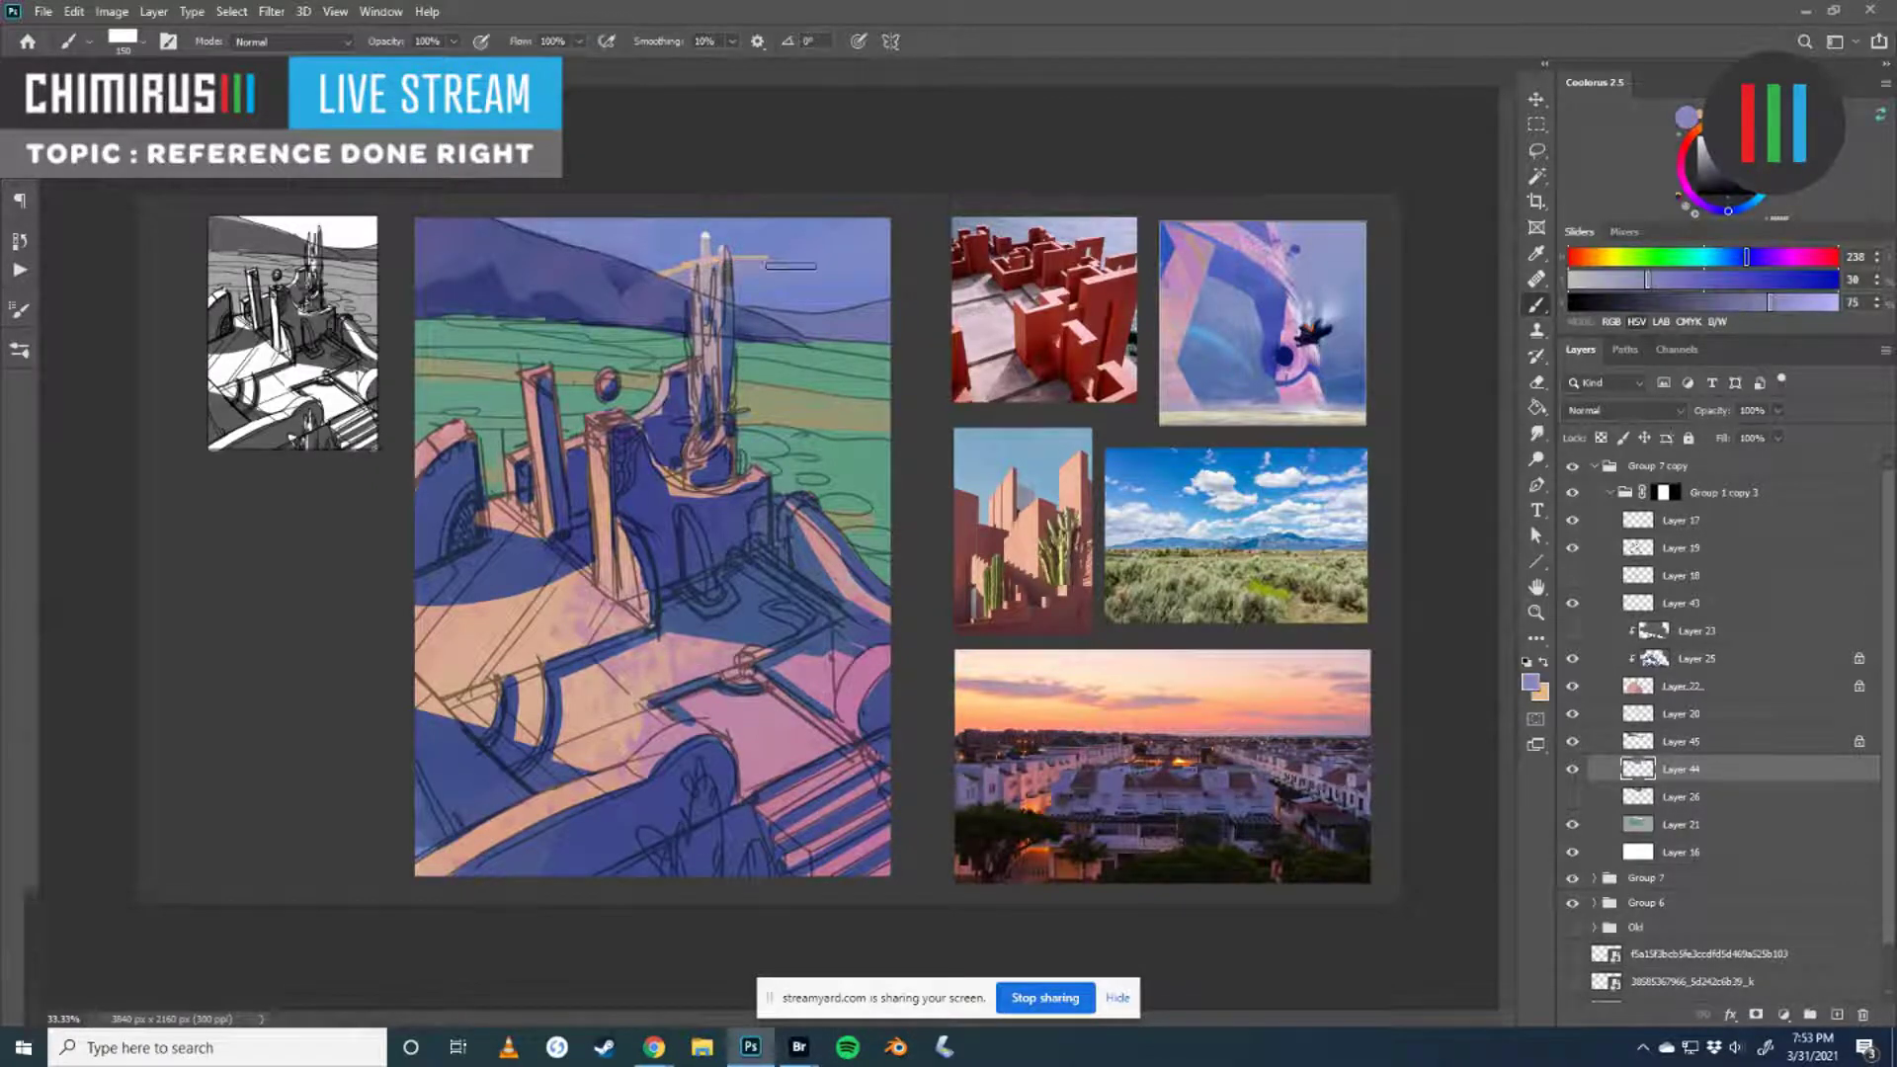
drag(1768, 306, 1754, 303)
drag(1647, 279, 1667, 280)
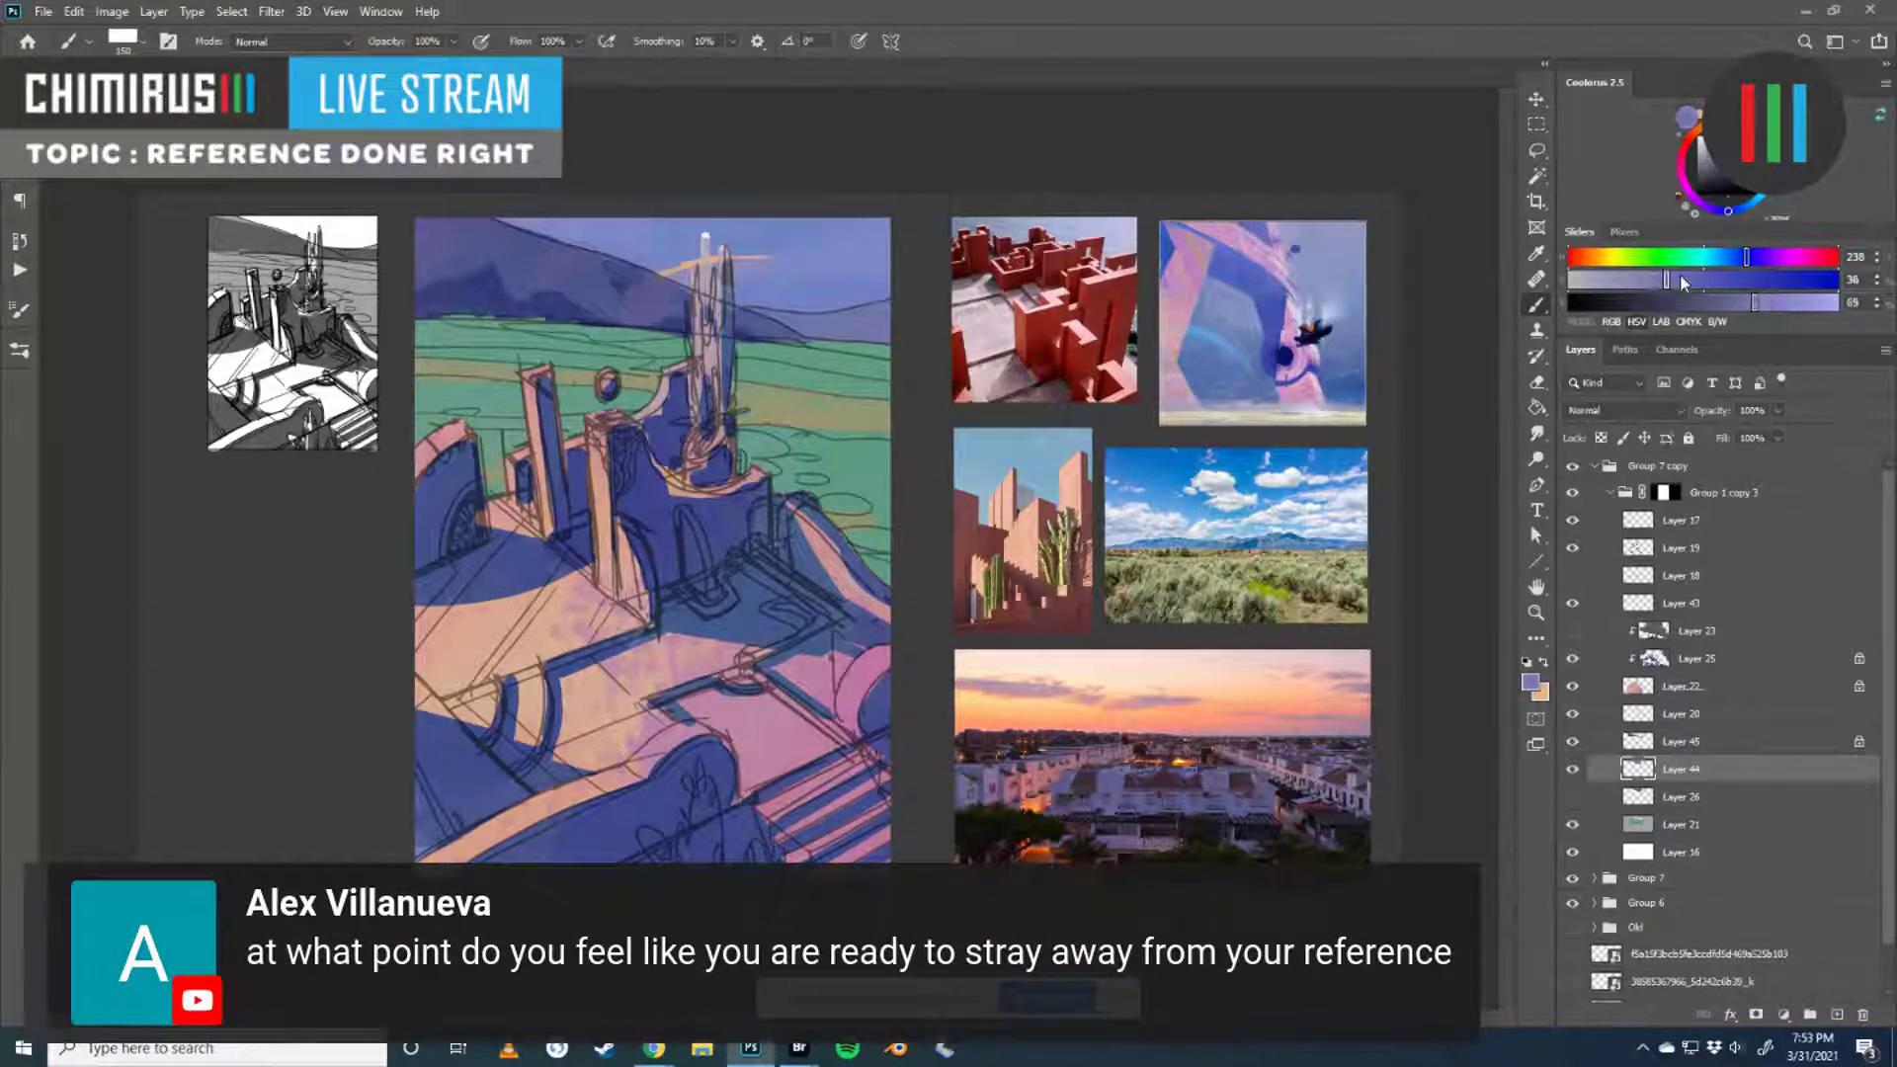
- Paint more orange clouds across the sky with a smaller brush and trim them into thin streaks with the blue-violet
mouse_move(718, 287)
mouse_down()
mouse_move(682, 282)
mouse_move(894, 263)
mouse_up()
alt+click(761, 262)
key(ctrl+z)
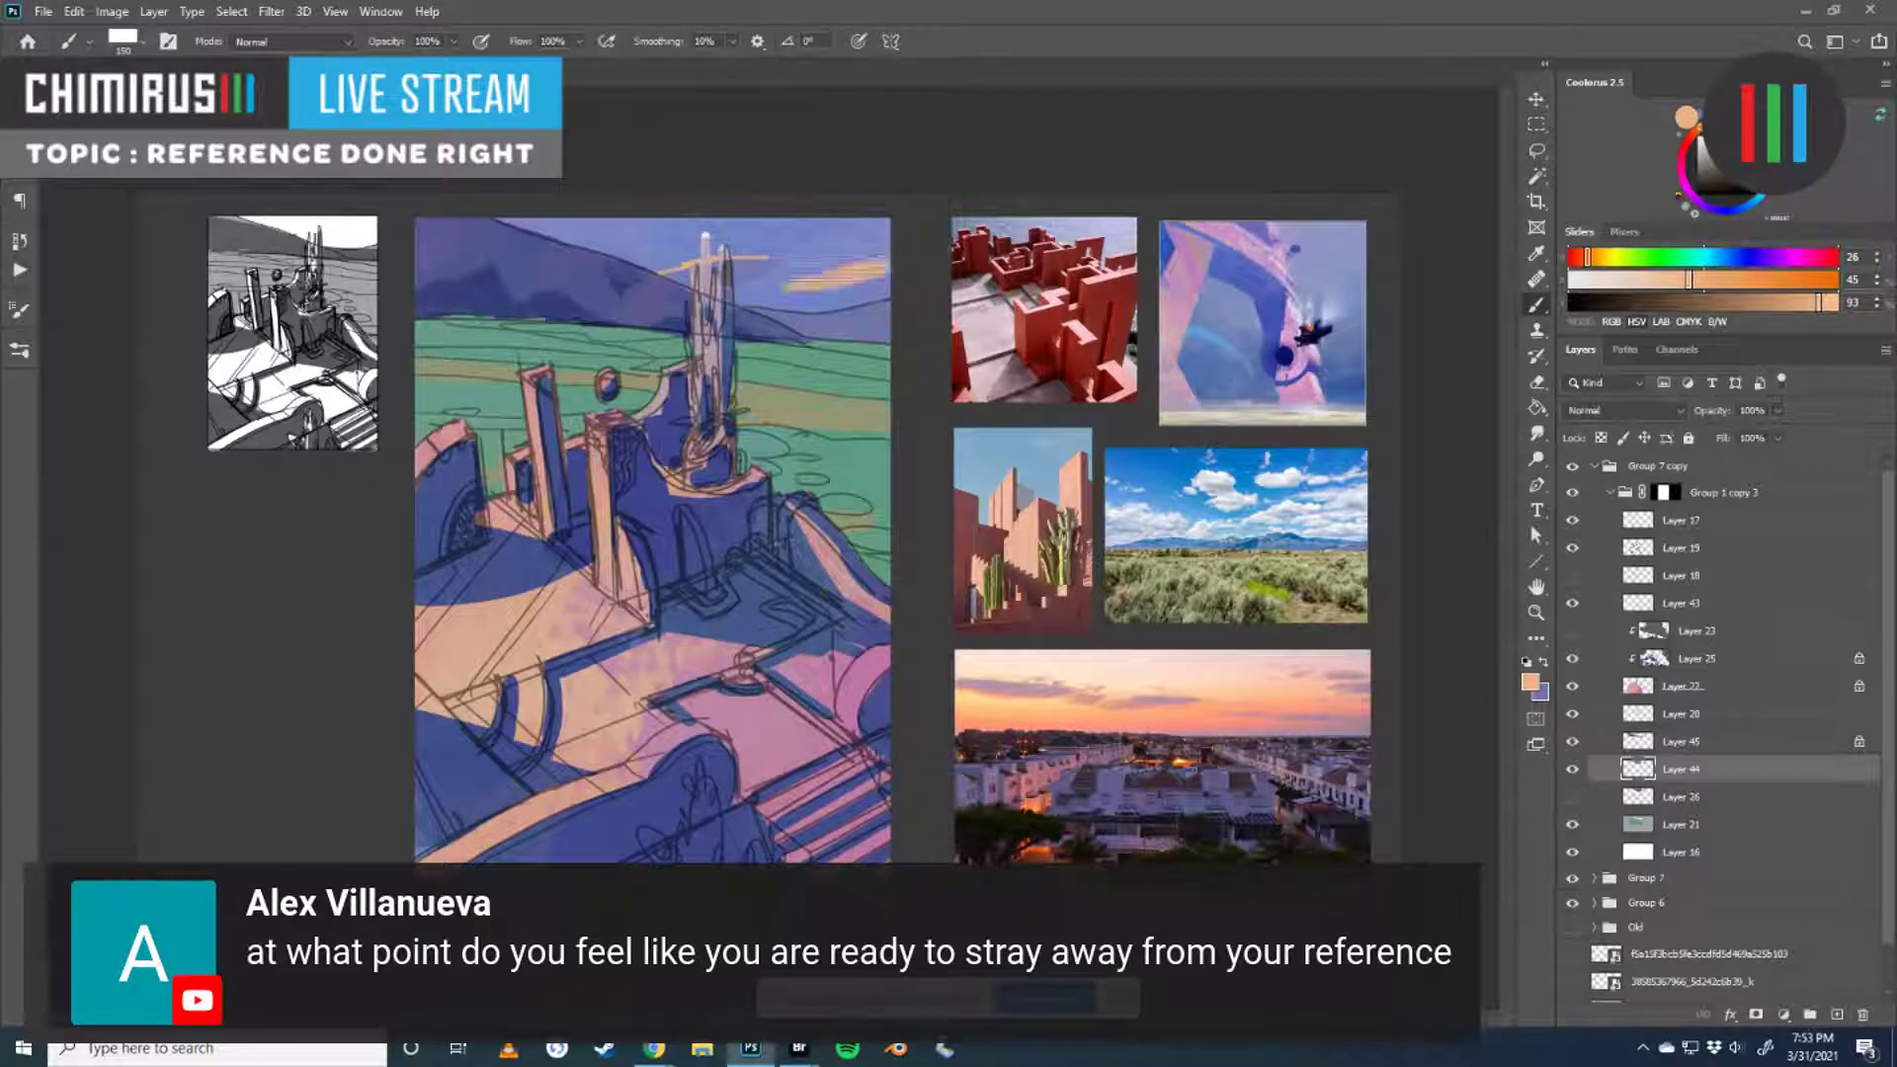
key(bracketleft)
key(bracketleft)
key(bracketleft)
key(bracketleft)
drag(611, 254, 761, 223)
key(ctrl+z)
key(x)
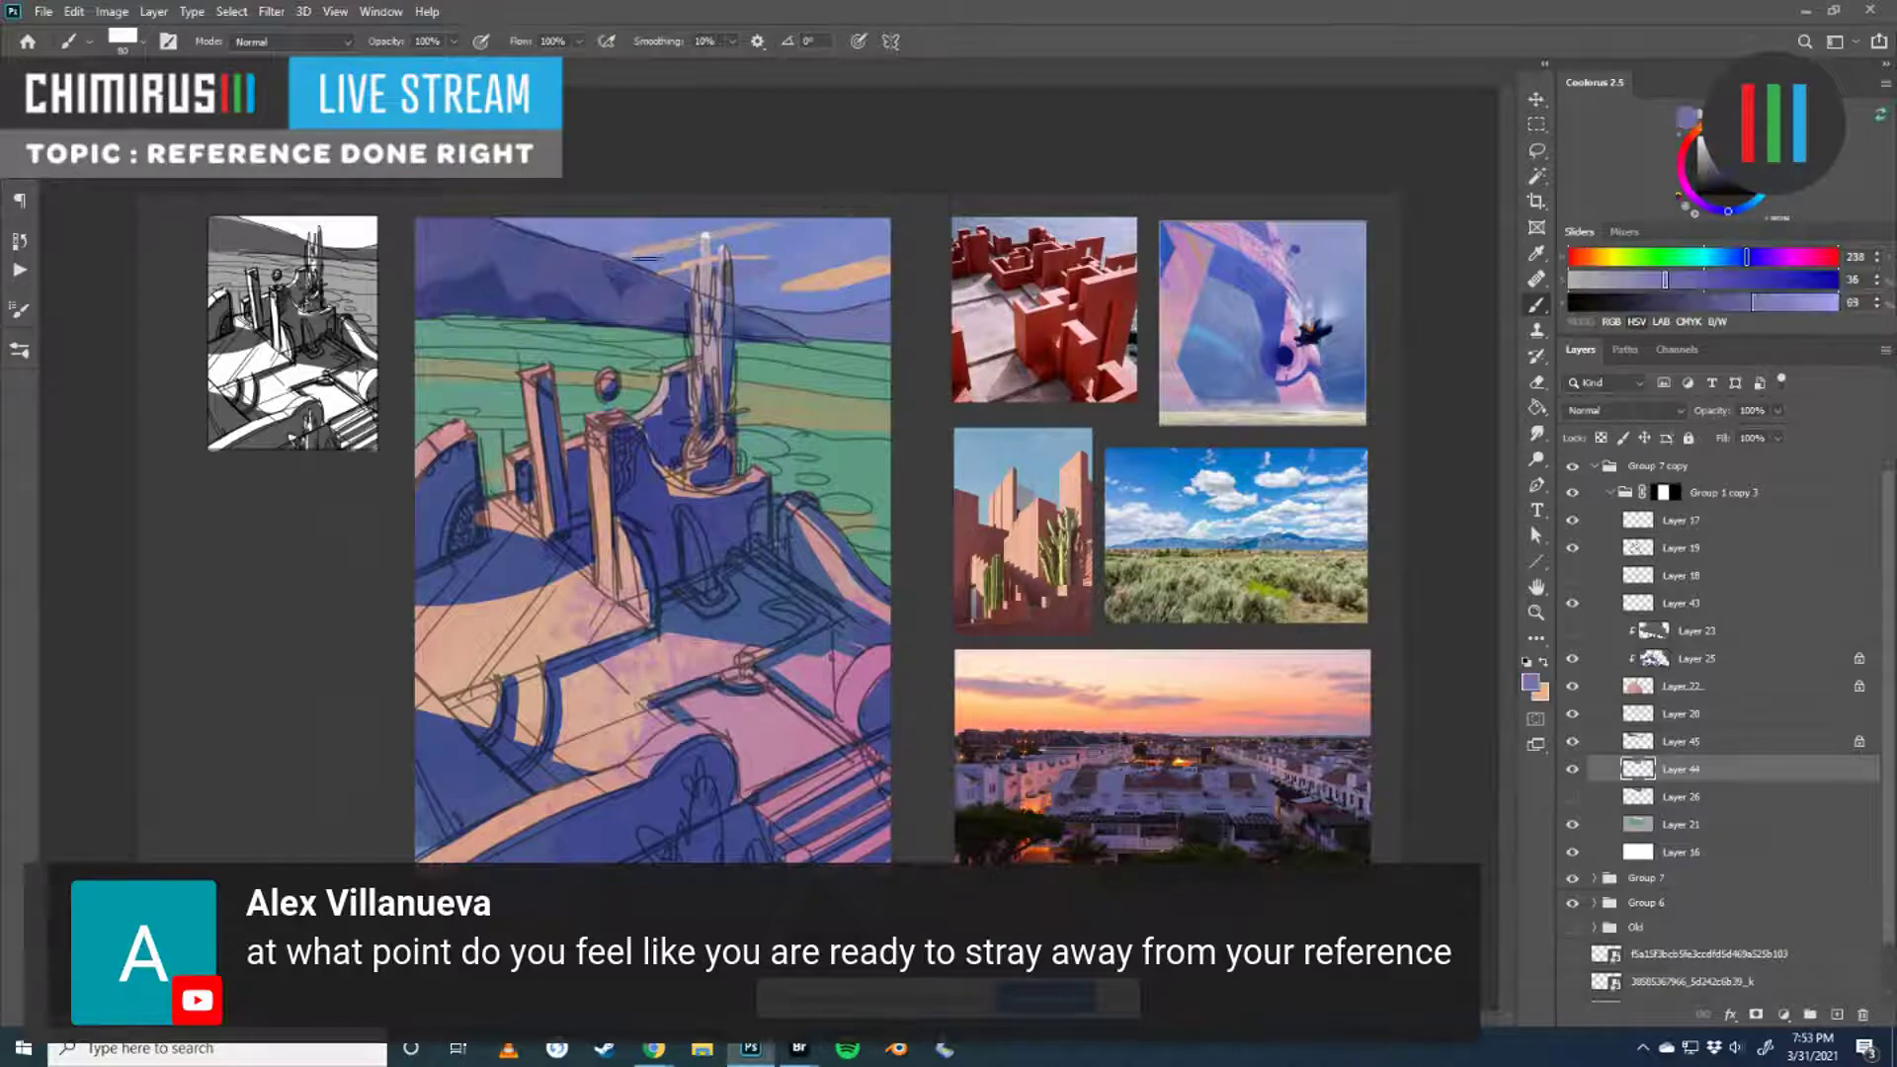
mouse_move(847, 265)
mouse_down()
mouse_move(803, 287)
mouse_move(882, 270)
mouse_move(800, 290)
mouse_move(899, 261)
mouse_up()
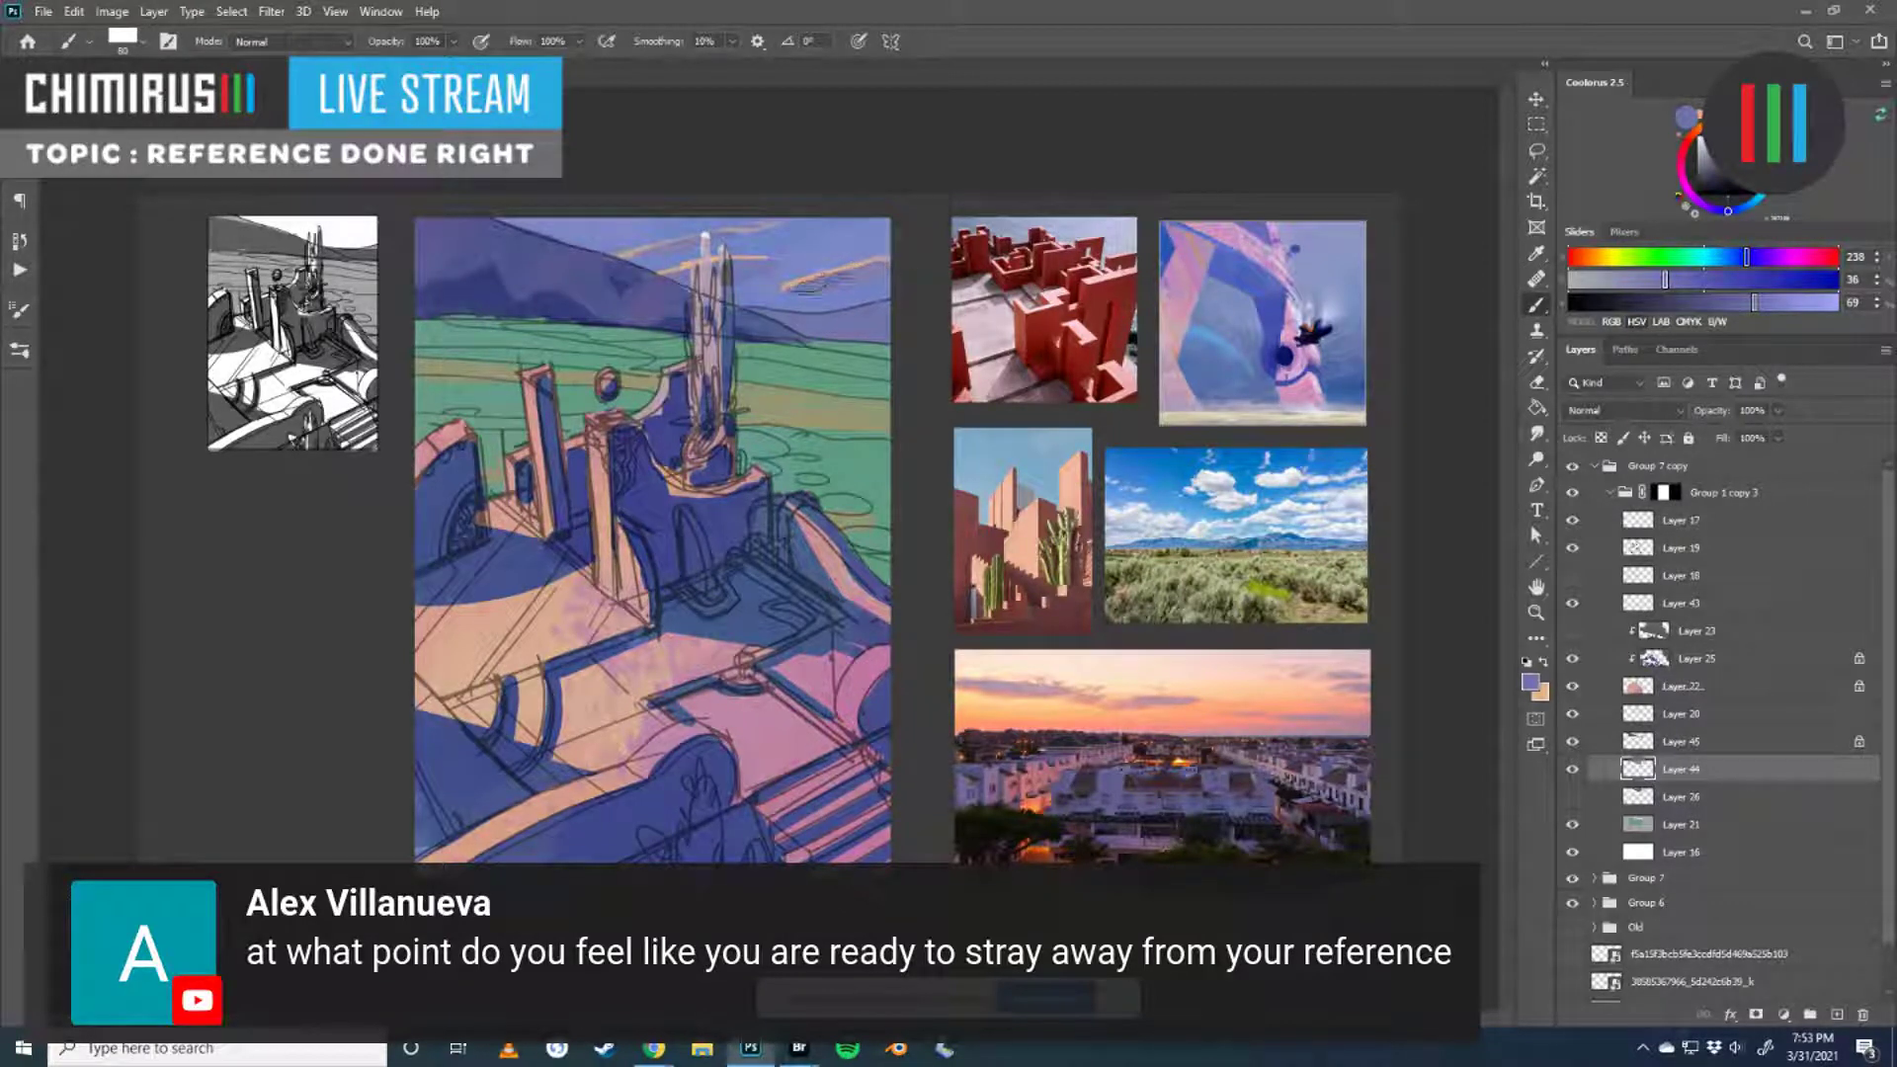
- Compare the sky layer hidden and shown, and undo all the orange cloud strokes
key(e)
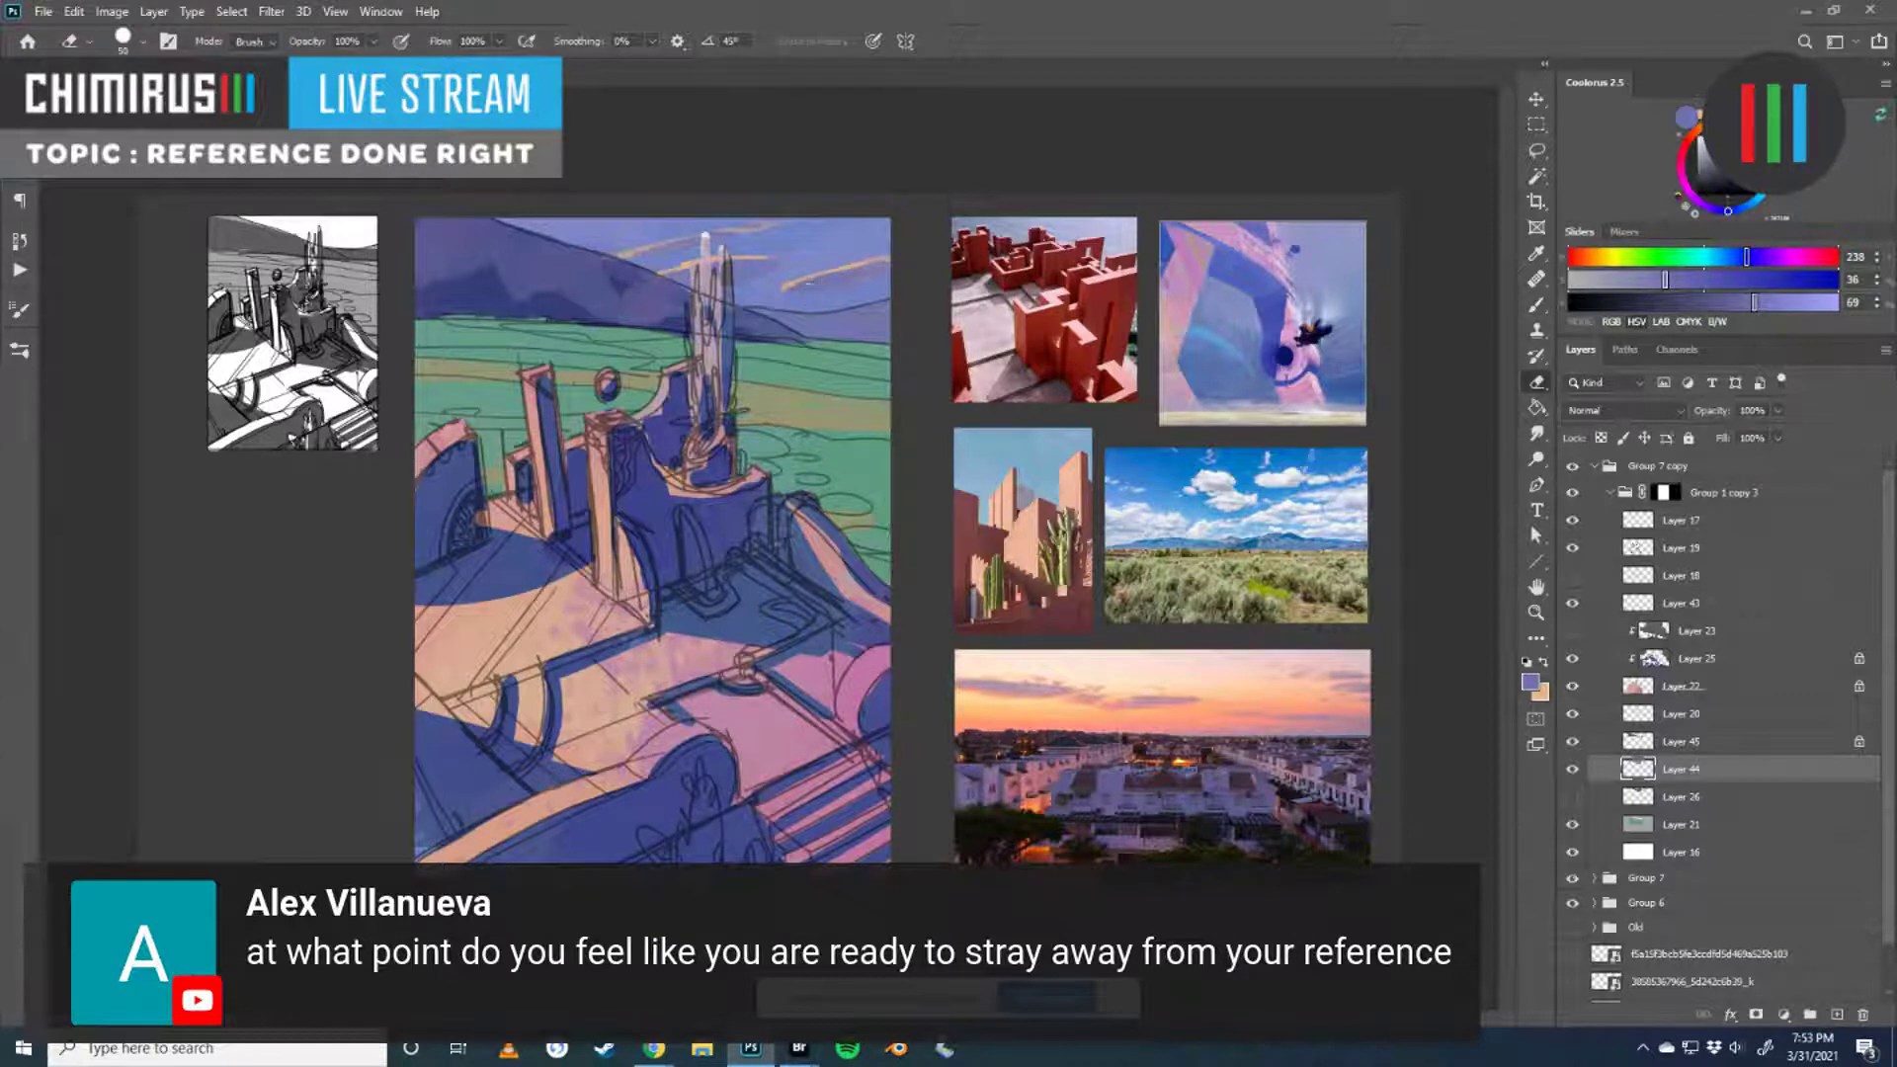
click(1572, 769)
click(1572, 769)
click(1572, 769)
click(1572, 768)
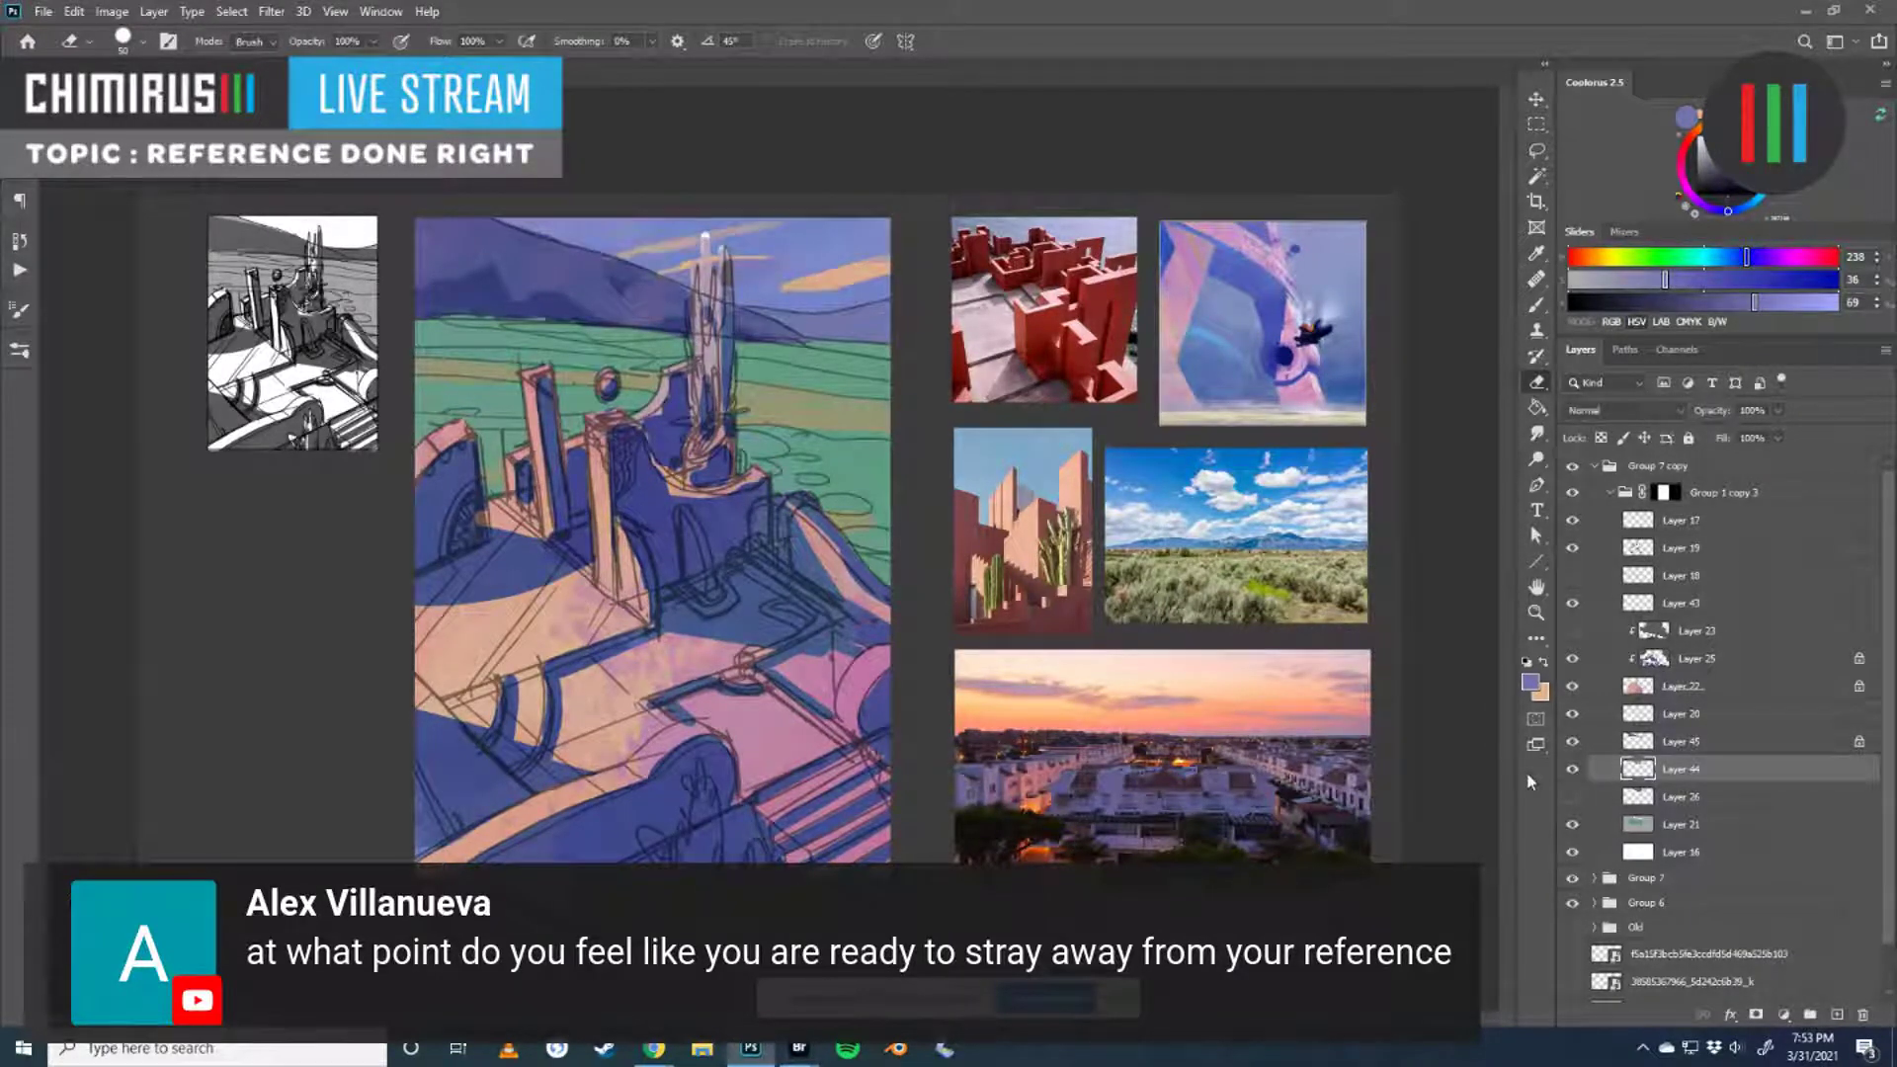
key(ctrl+z)
key(ctrl+z)
key(ctrl+z)
key(ctrl+z)
key(ctrl+z)
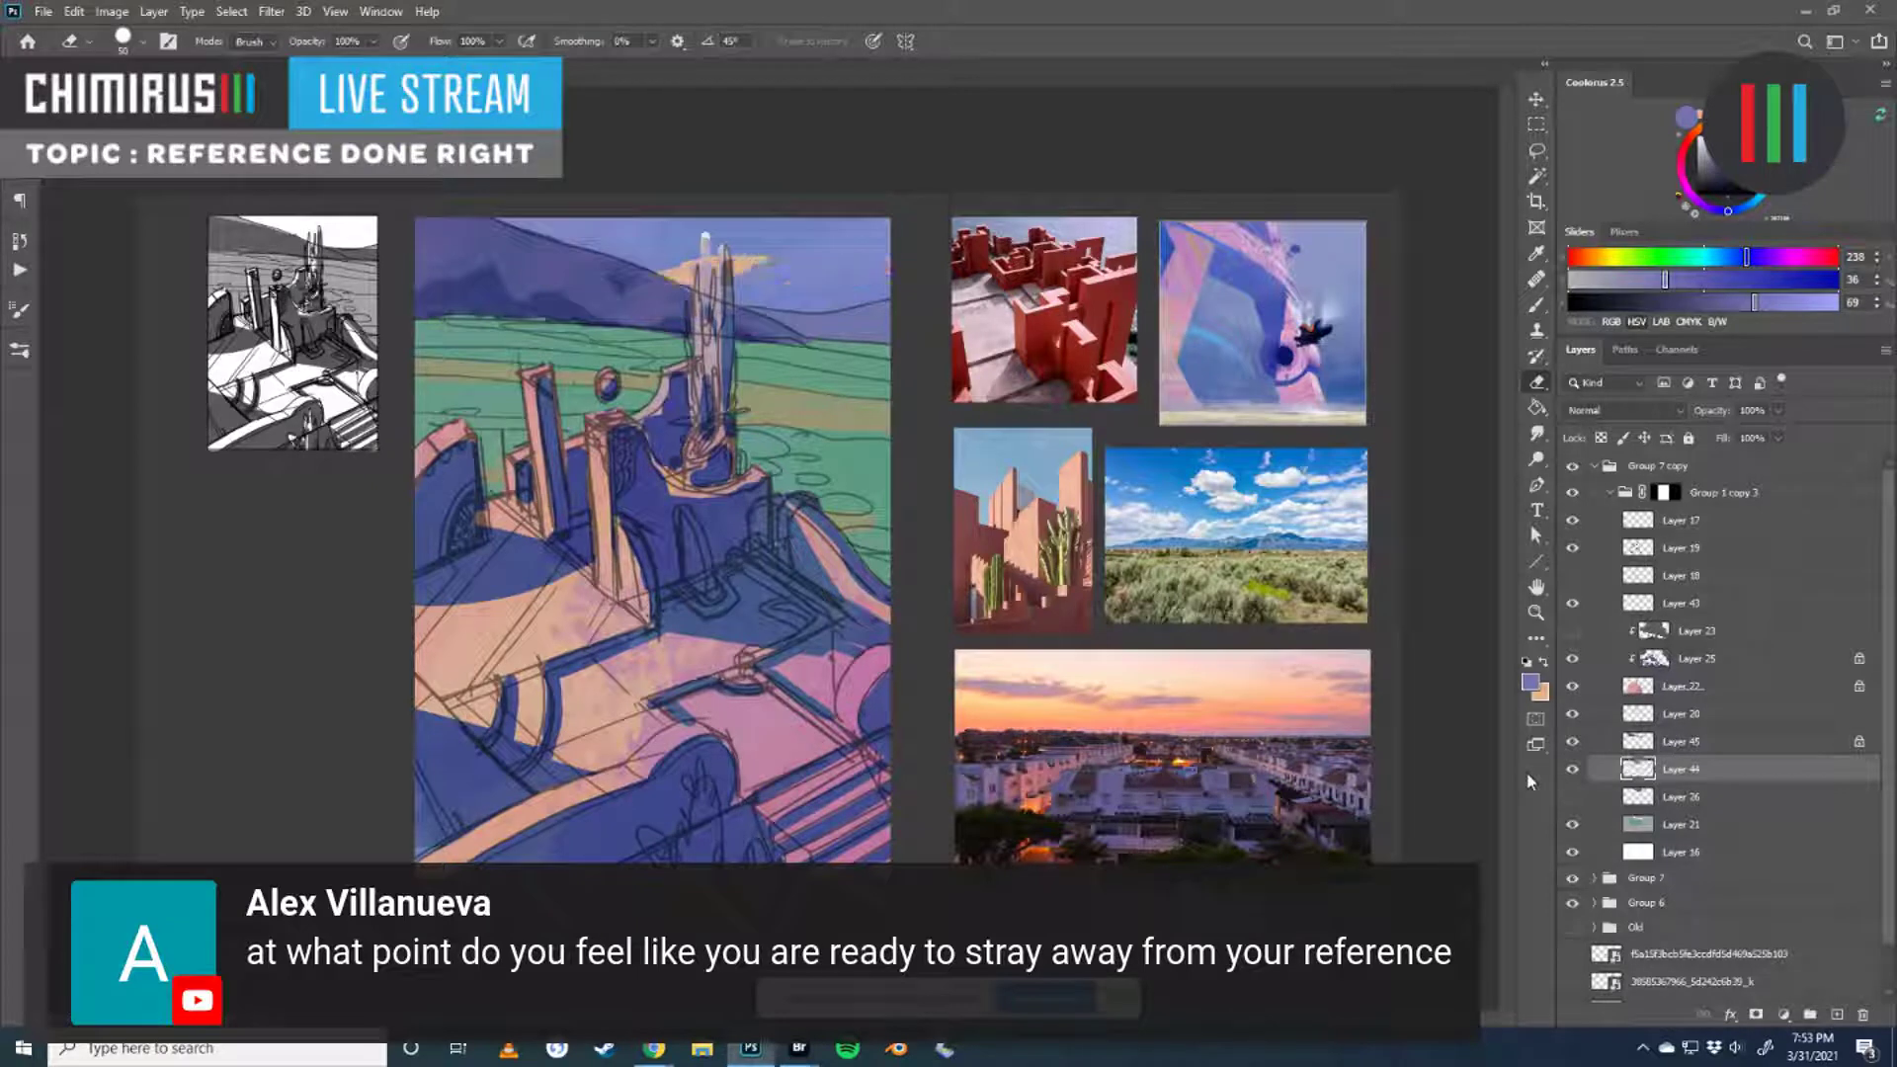
key(ctrl+z)
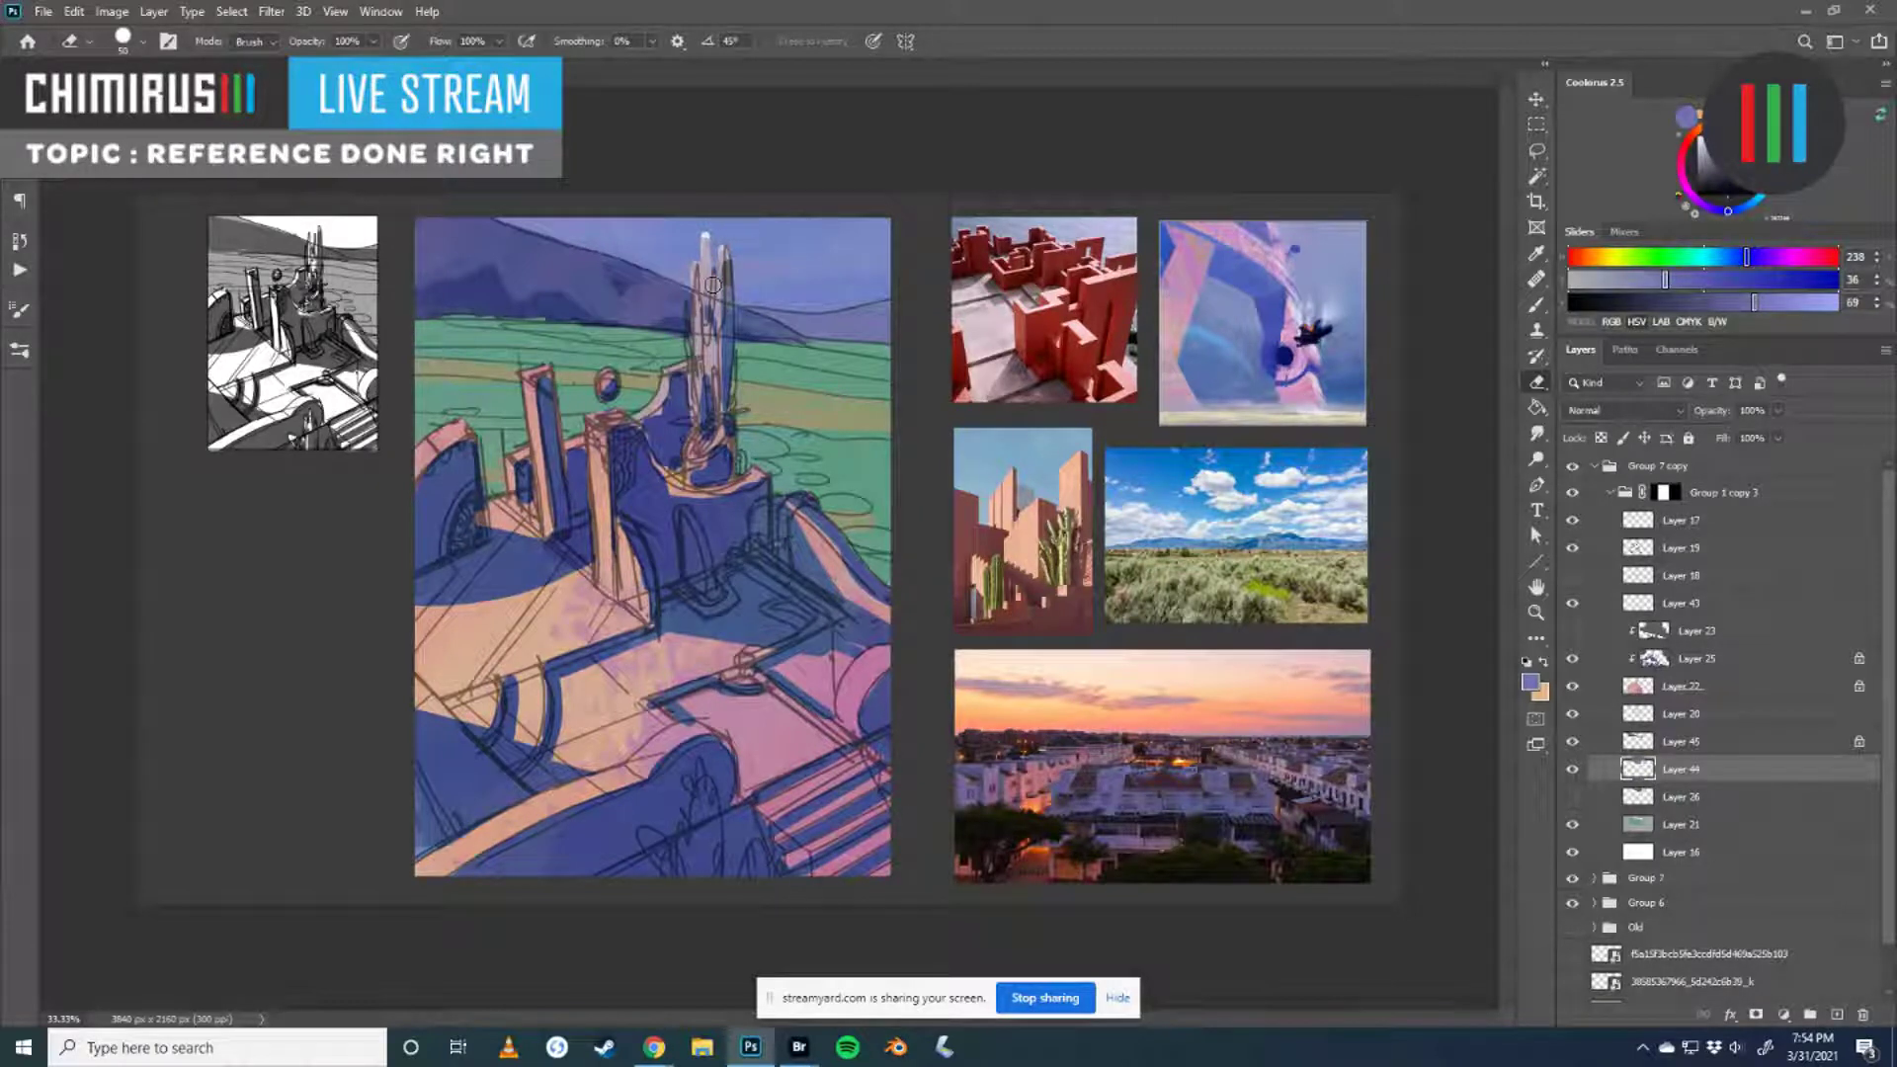
- Brighten the sky layer, Layer 44, using Levels with midtones at 1.05, comparing greyscale values and the layer hidden and shown
click(1572, 770)
click(1572, 770)
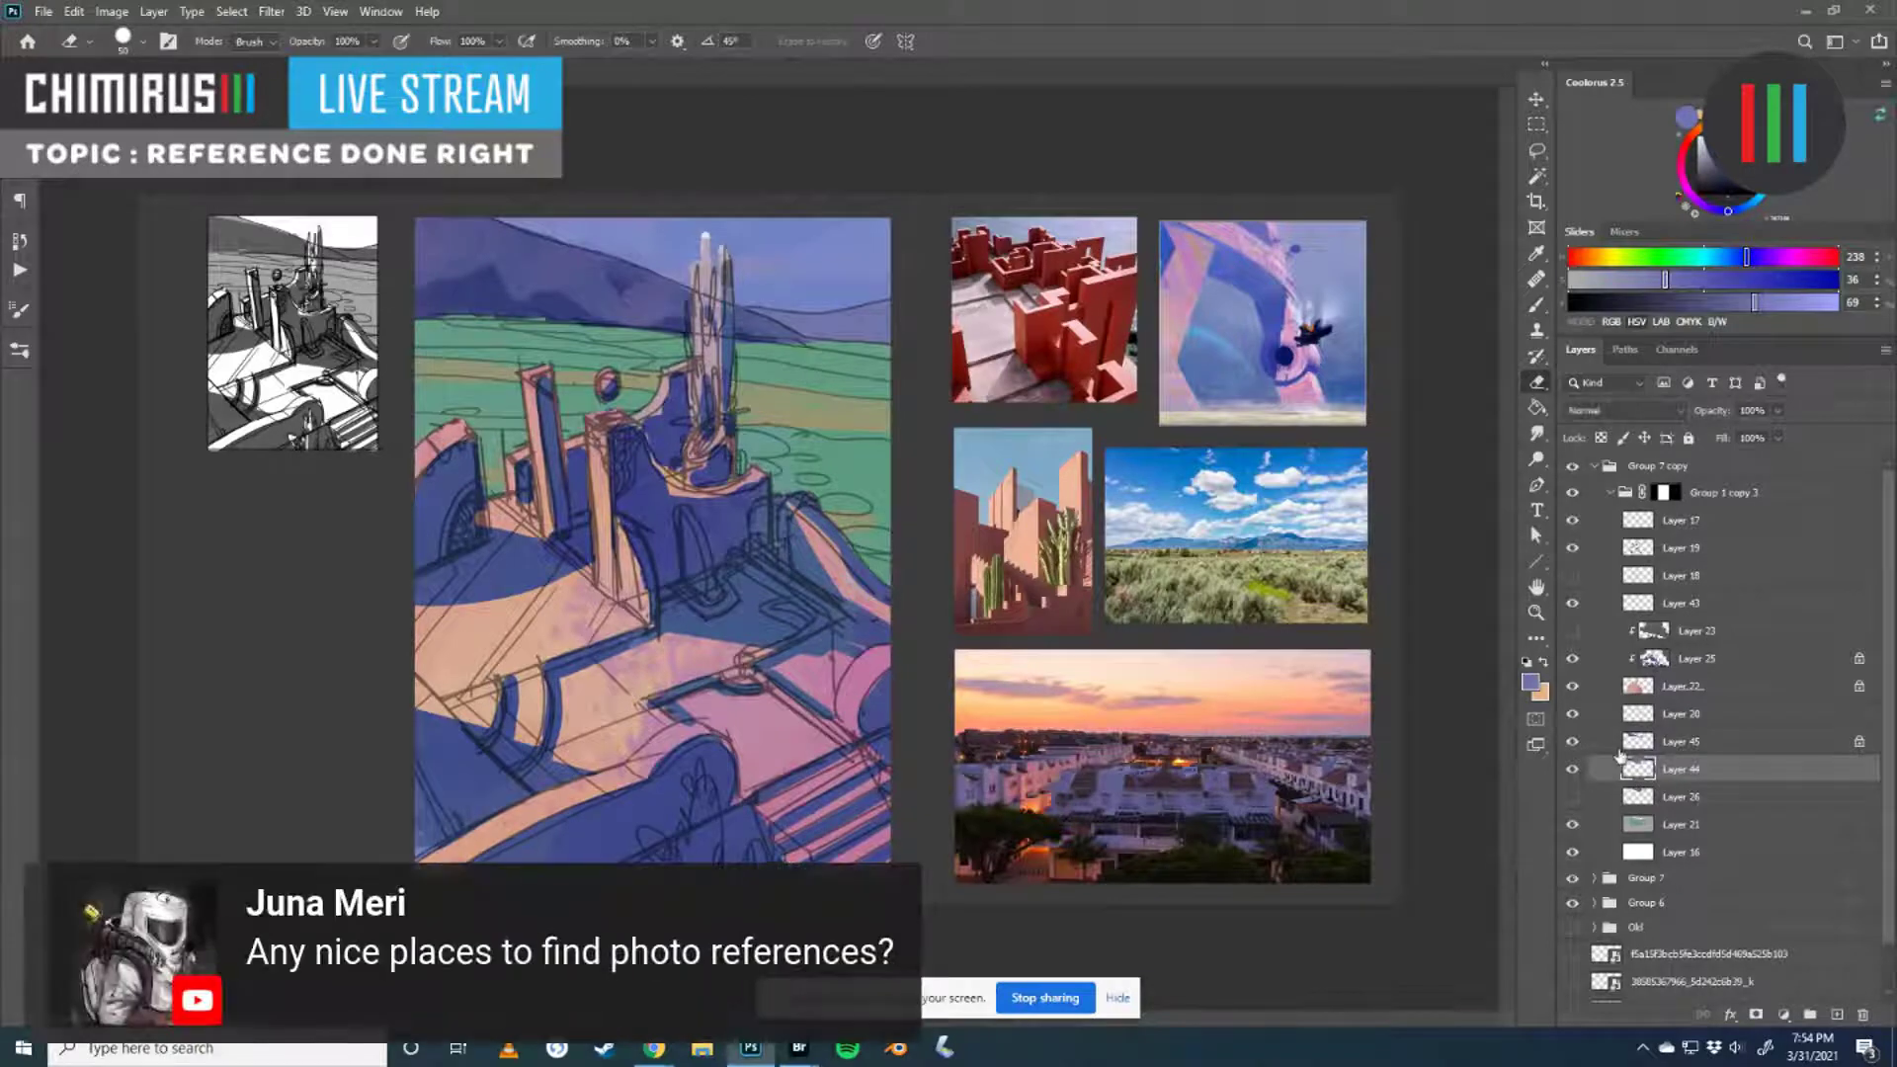
key(ctrl+y)
key(ctrl+y)
key(ctrl+l)
drag(1522, 433, 1529, 441)
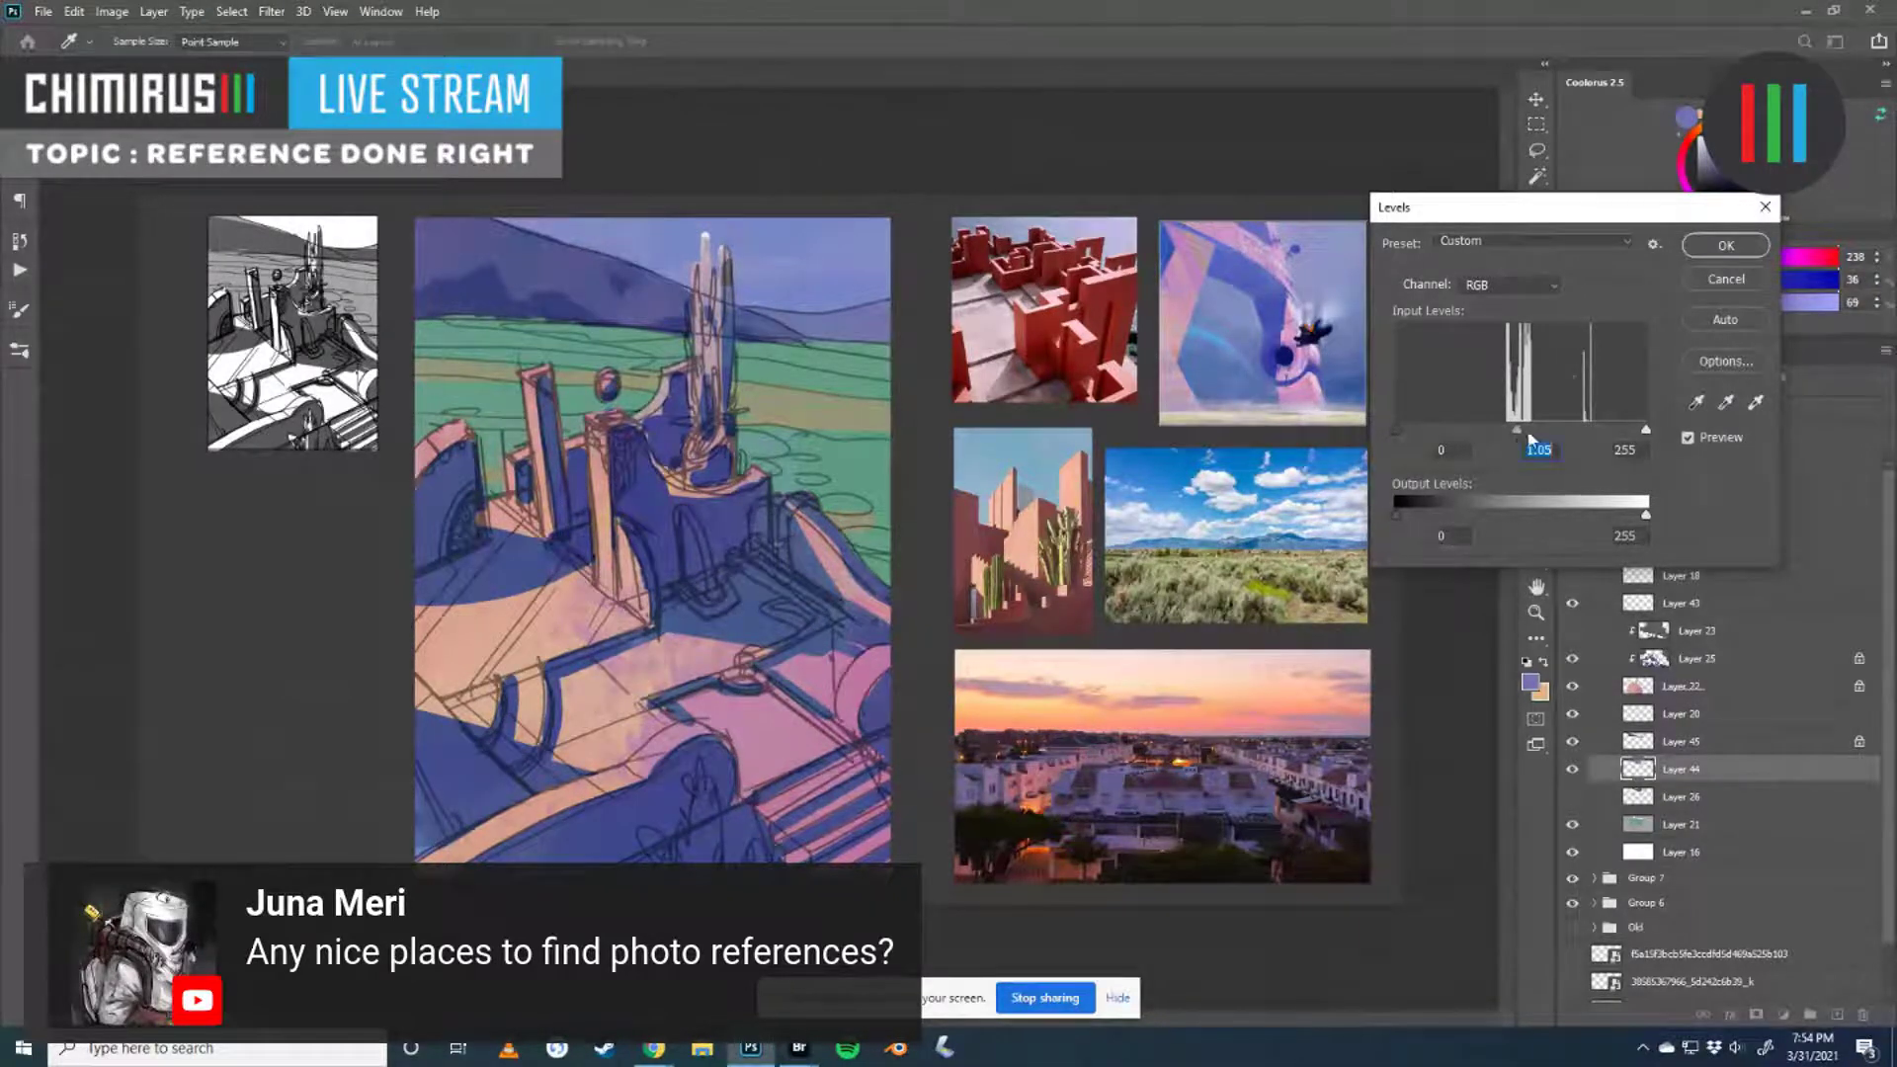
click(1725, 249)
click(1573, 770)
click(1572, 770)
click(1572, 770)
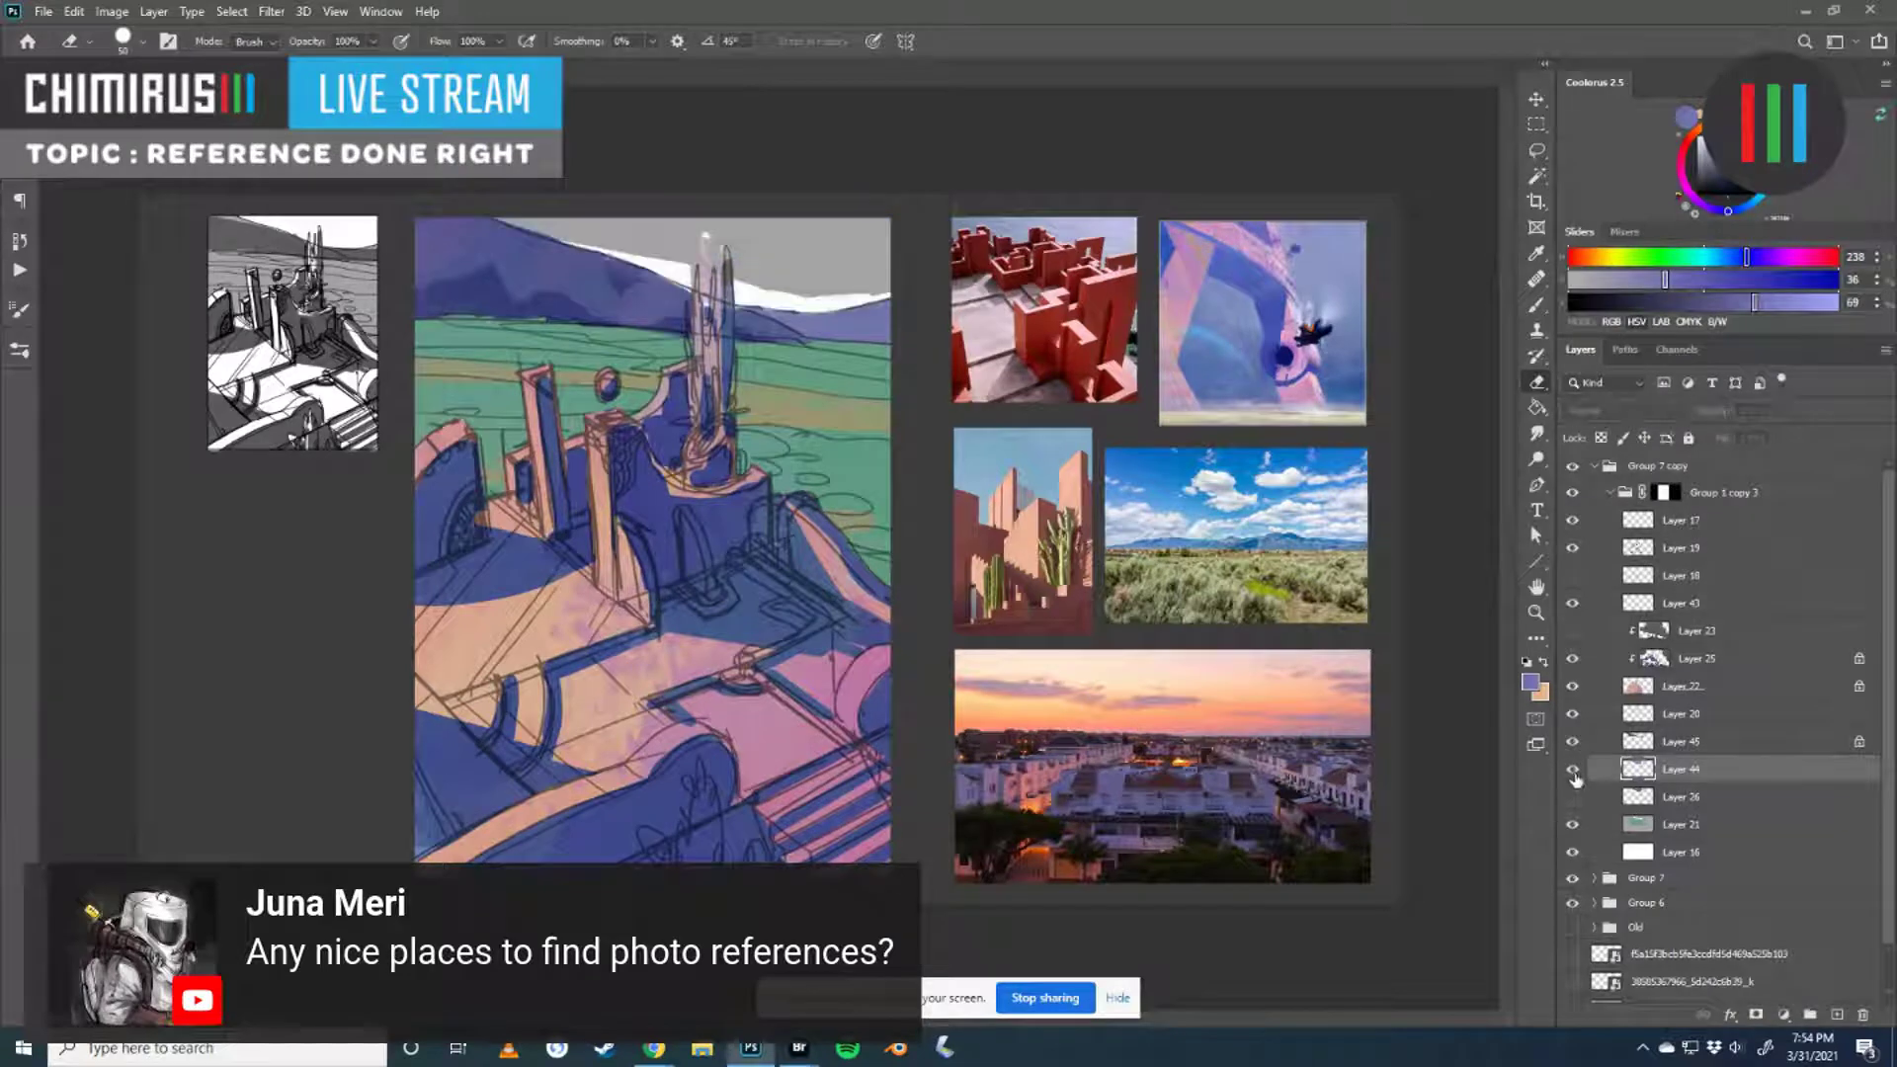
click(1572, 769)
key(b)
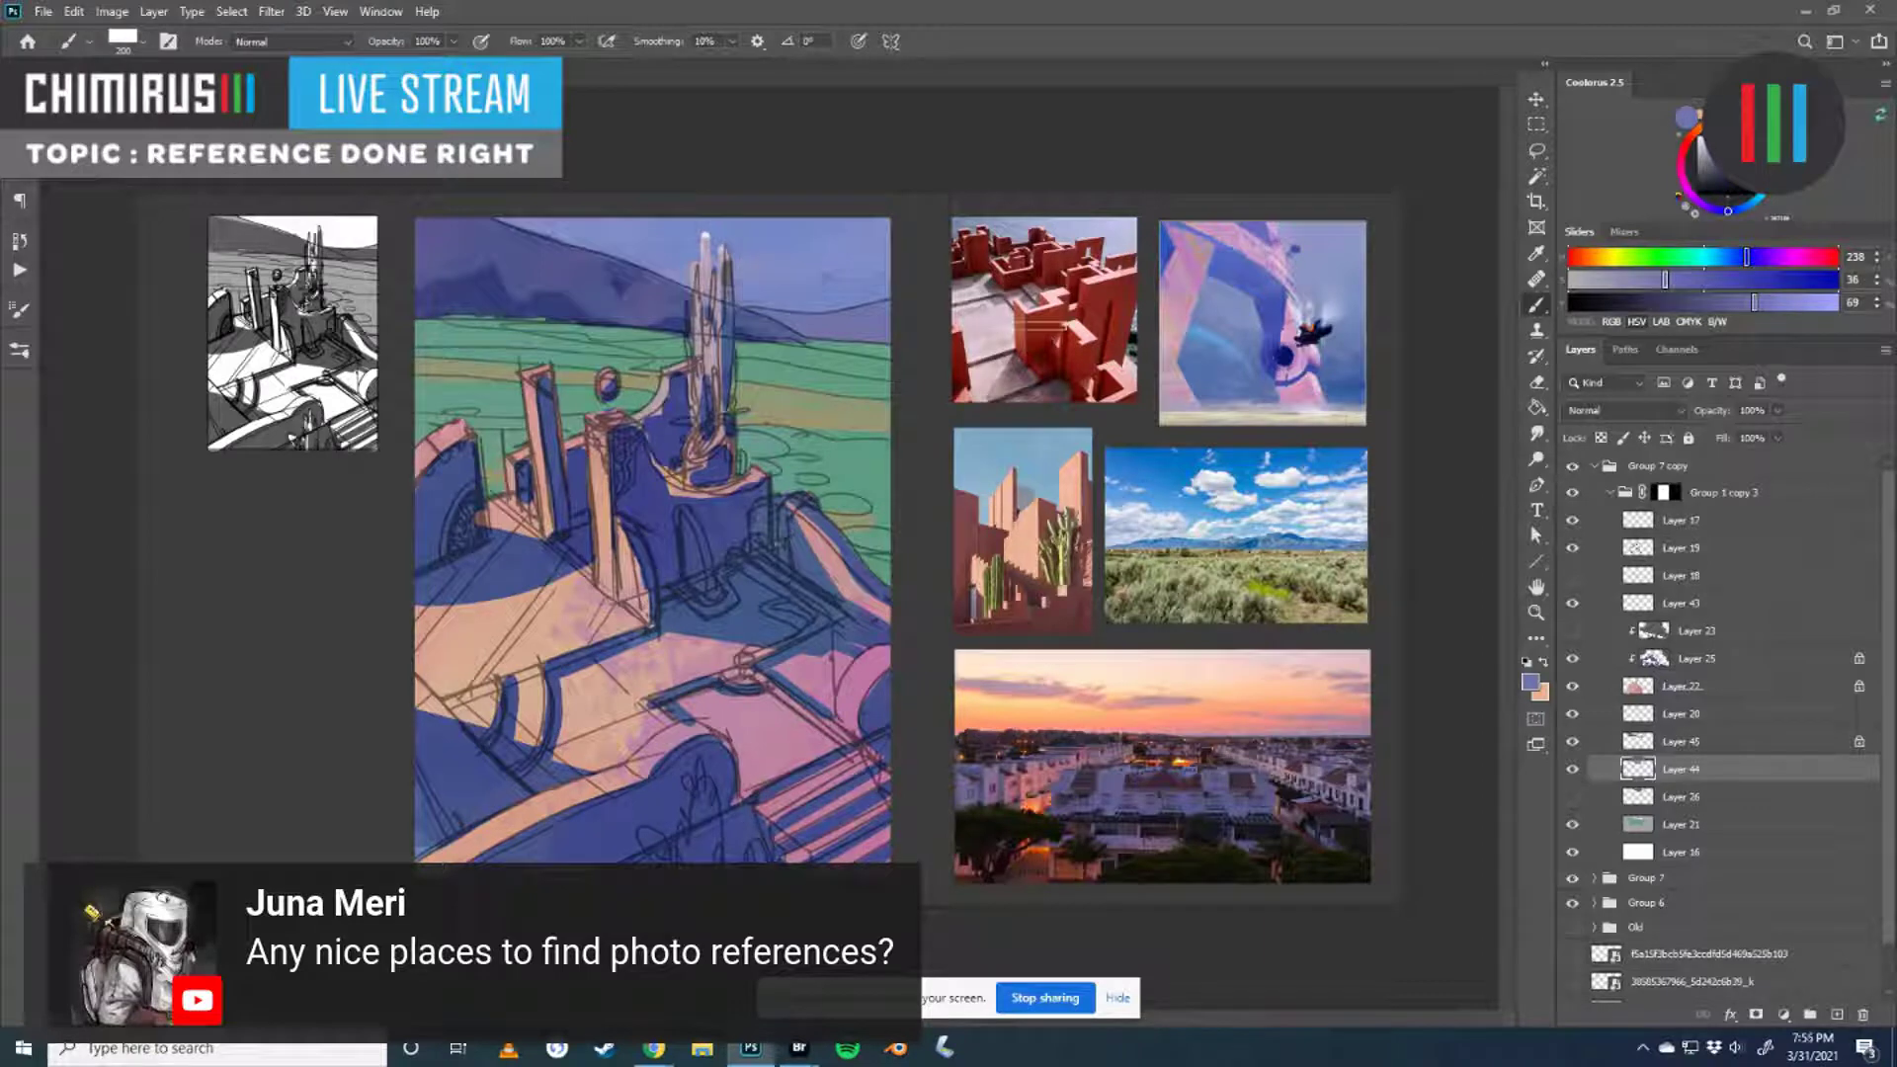
- Mix a blue of hue 218, saturation 42, brightness 73, and paint thin orange cloud streaks beside the tall spires, trimming them with that blue
mouse_move(1748, 258)
mouse_down()
mouse_move(1732, 259)
mouse_move(1763, 305)
mouse_up()
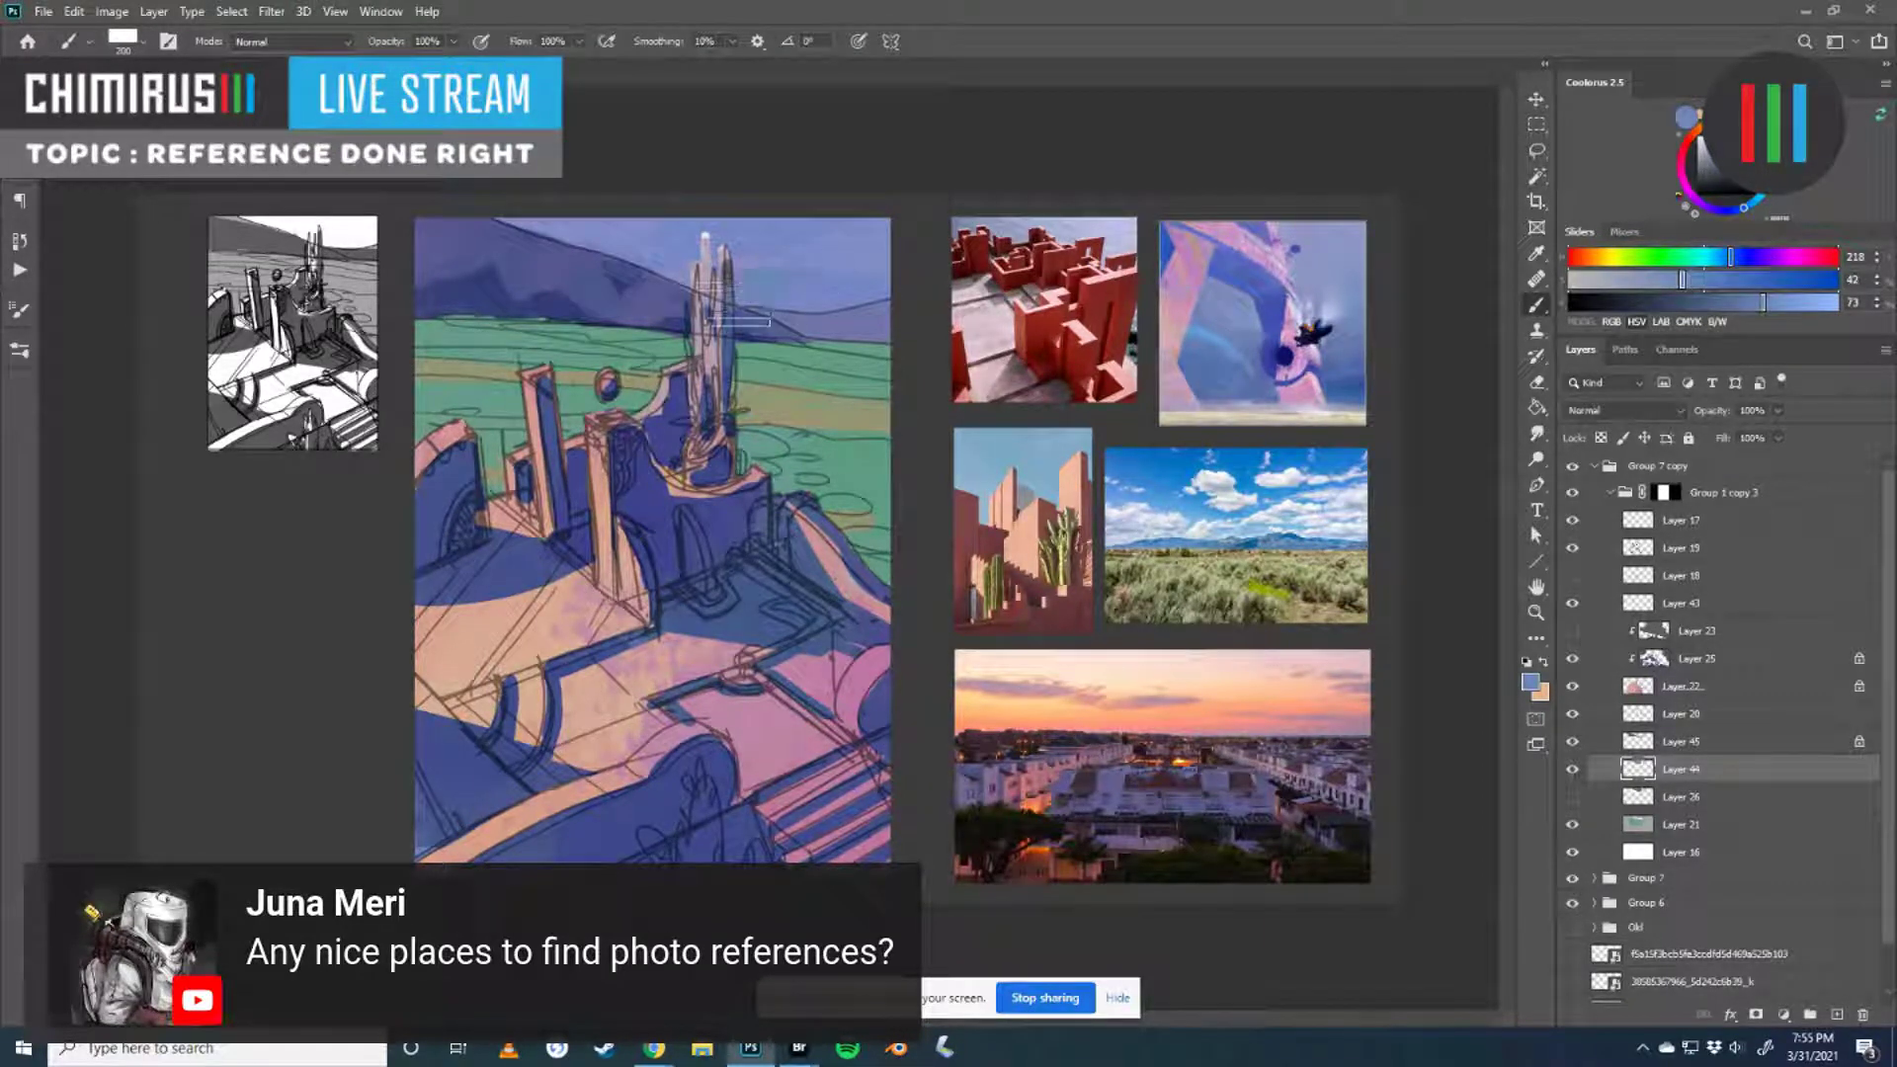
key(x)
mouse_move(682, 273)
mouse_down()
mouse_move(759, 263)
mouse_move(686, 288)
mouse_move(818, 264)
mouse_move(803, 258)
mouse_move(773, 272)
mouse_move(810, 302)
mouse_move(895, 275)
mouse_move(828, 296)
mouse_move(920, 288)
mouse_move(696, 287)
mouse_move(793, 264)
mouse_move(734, 282)
mouse_move(780, 264)
mouse_move(820, 297)
mouse_up()
key(x)
key(x)
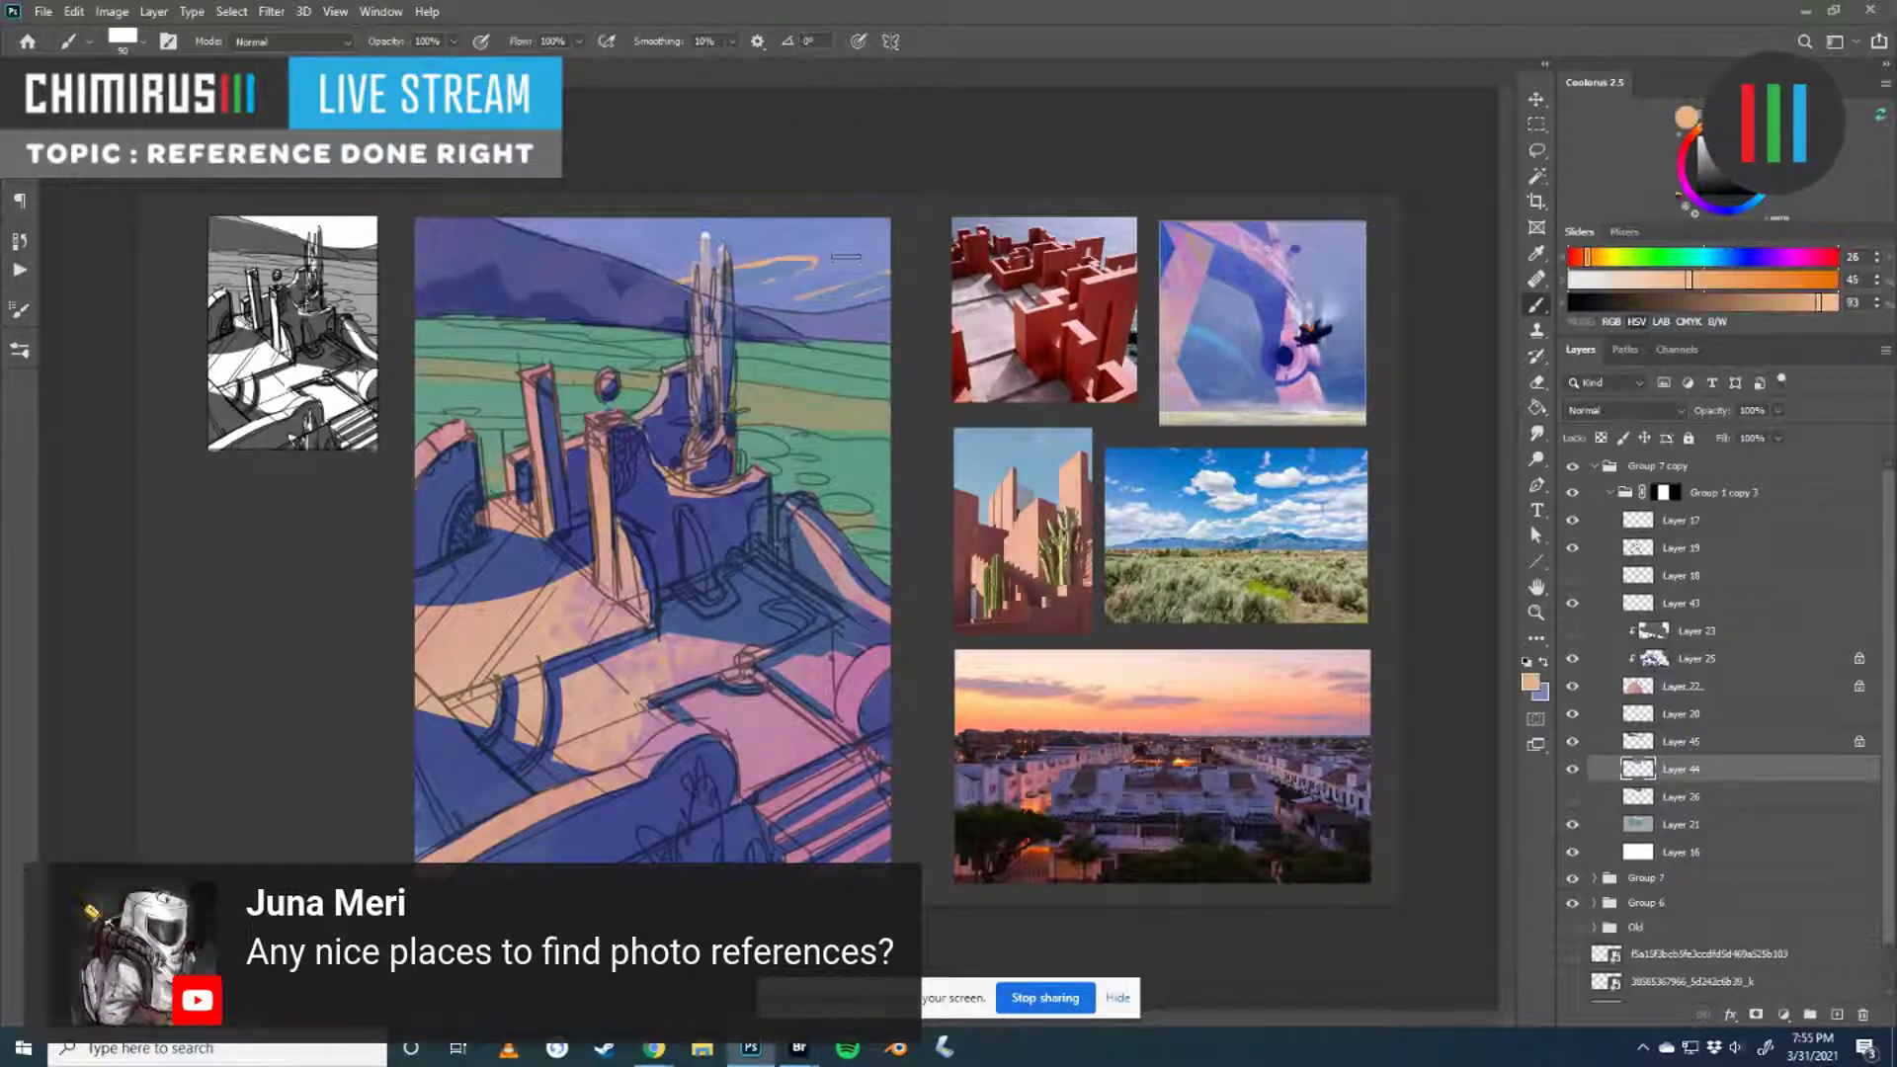
mouse_move(821, 283)
mouse_down()
mouse_move(892, 269)
mouse_move(822, 292)
mouse_up()
key(x)
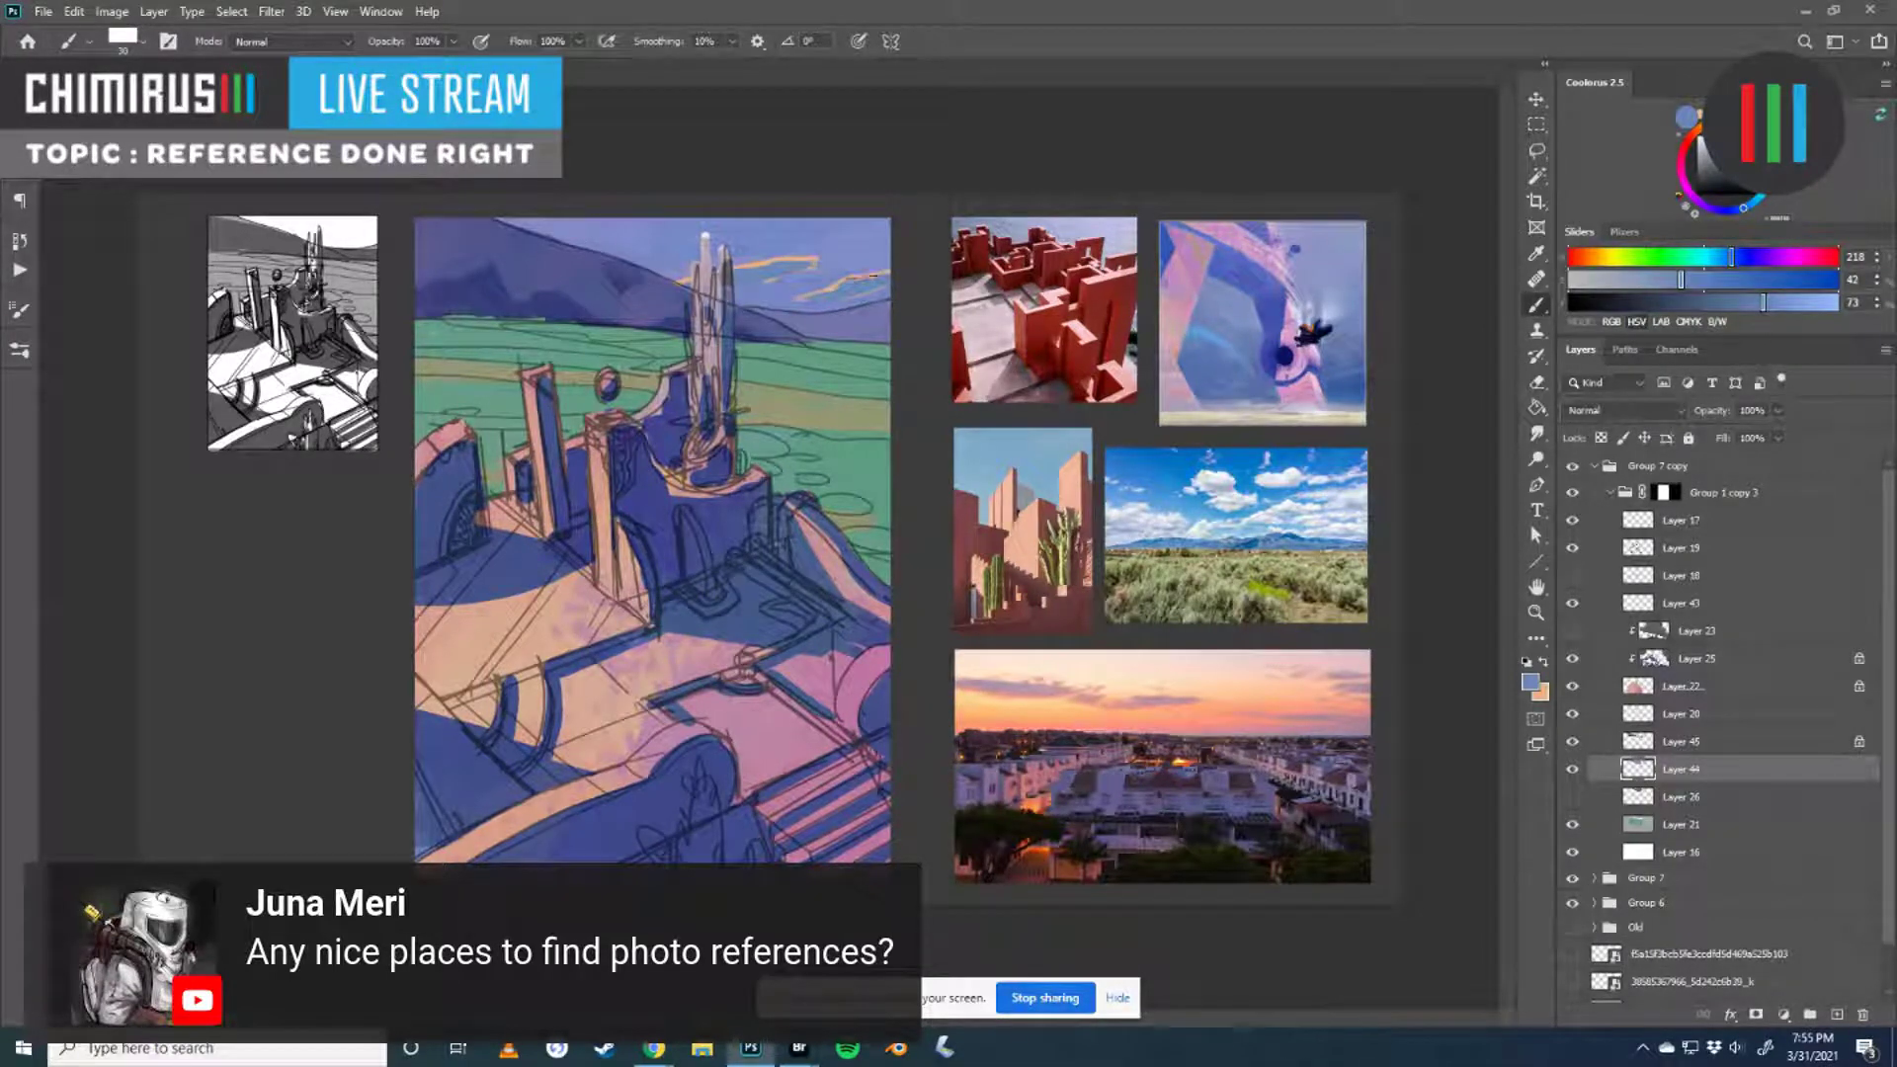
key(x)
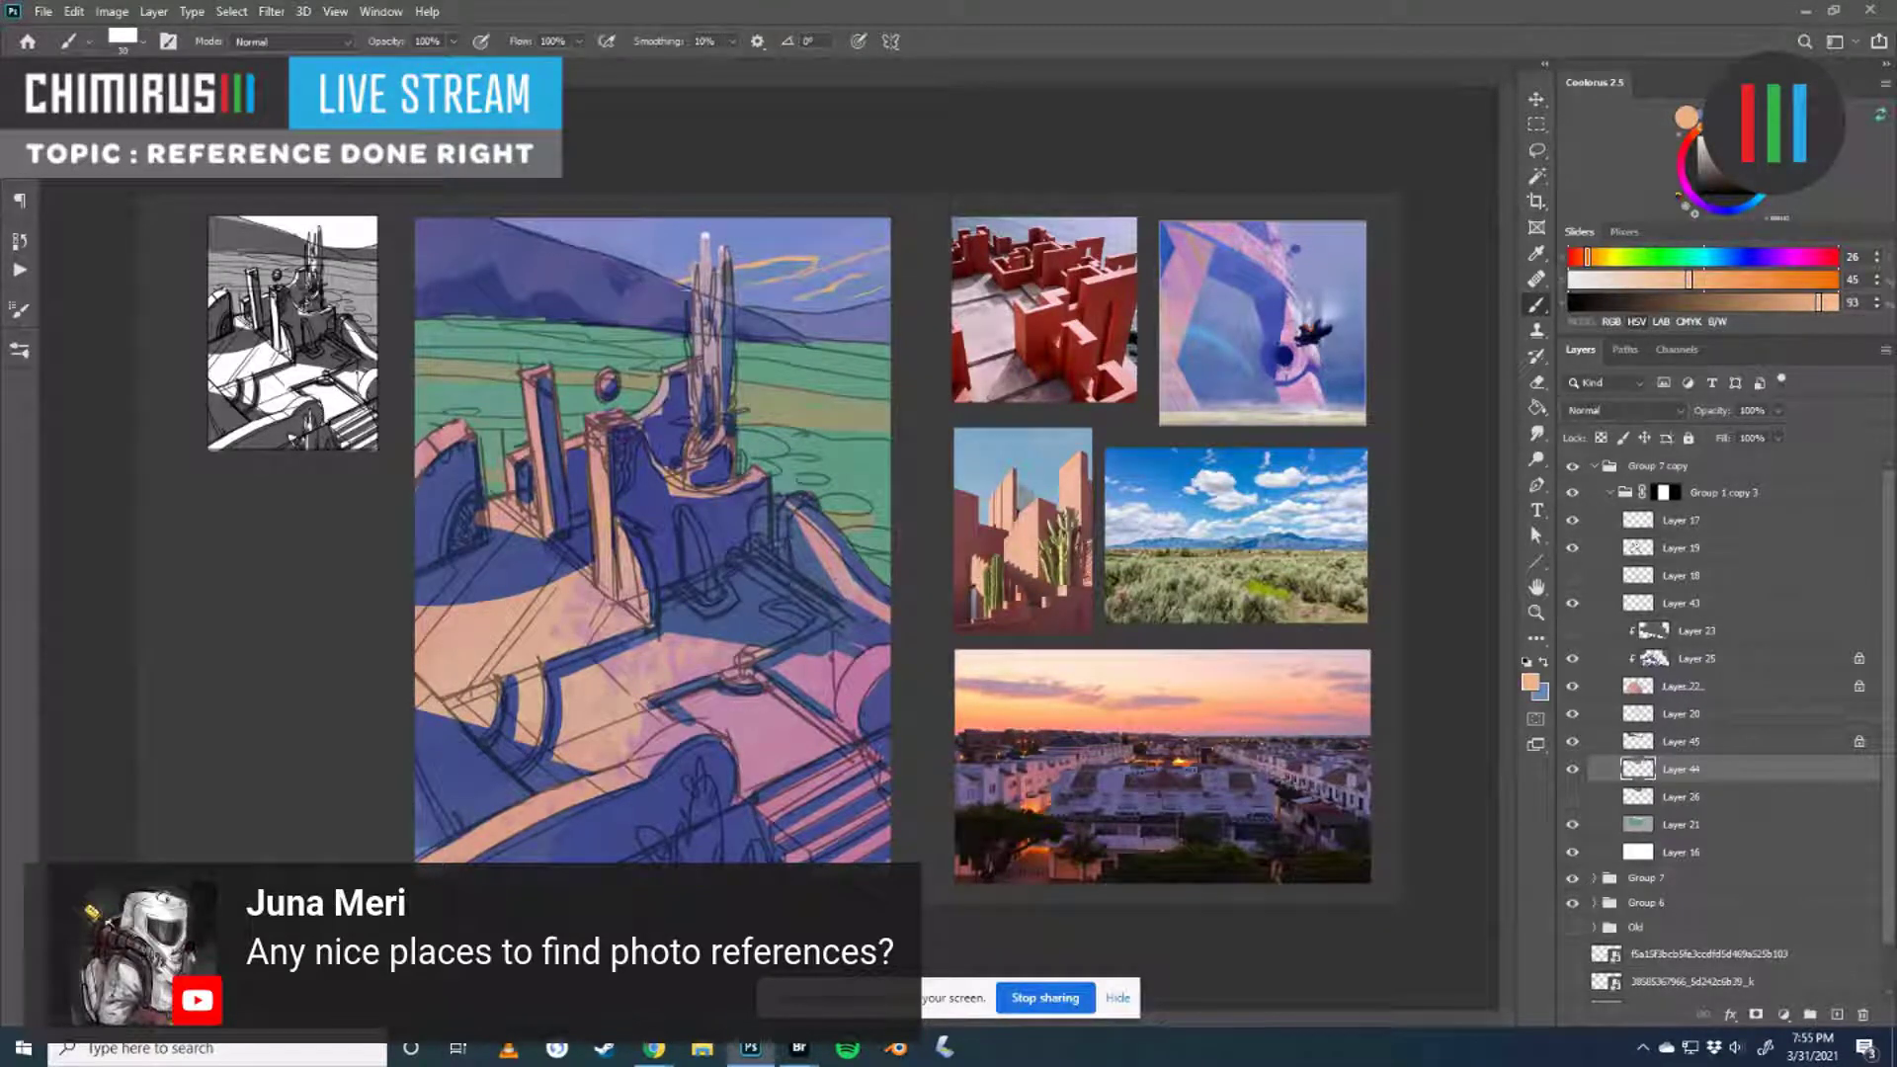
key(bracketright)
drag(733, 261, 829, 238)
key(ctrl+z)
- Extend the orange streaks across the sky behind and beyond the spires, and trim them near the hills with the blue
key(bracketright)
key(bracketleft)
key(bracketleft)
key(bracketleft)
key(bracketleft)
key(bracketleft)
key(bracketleft)
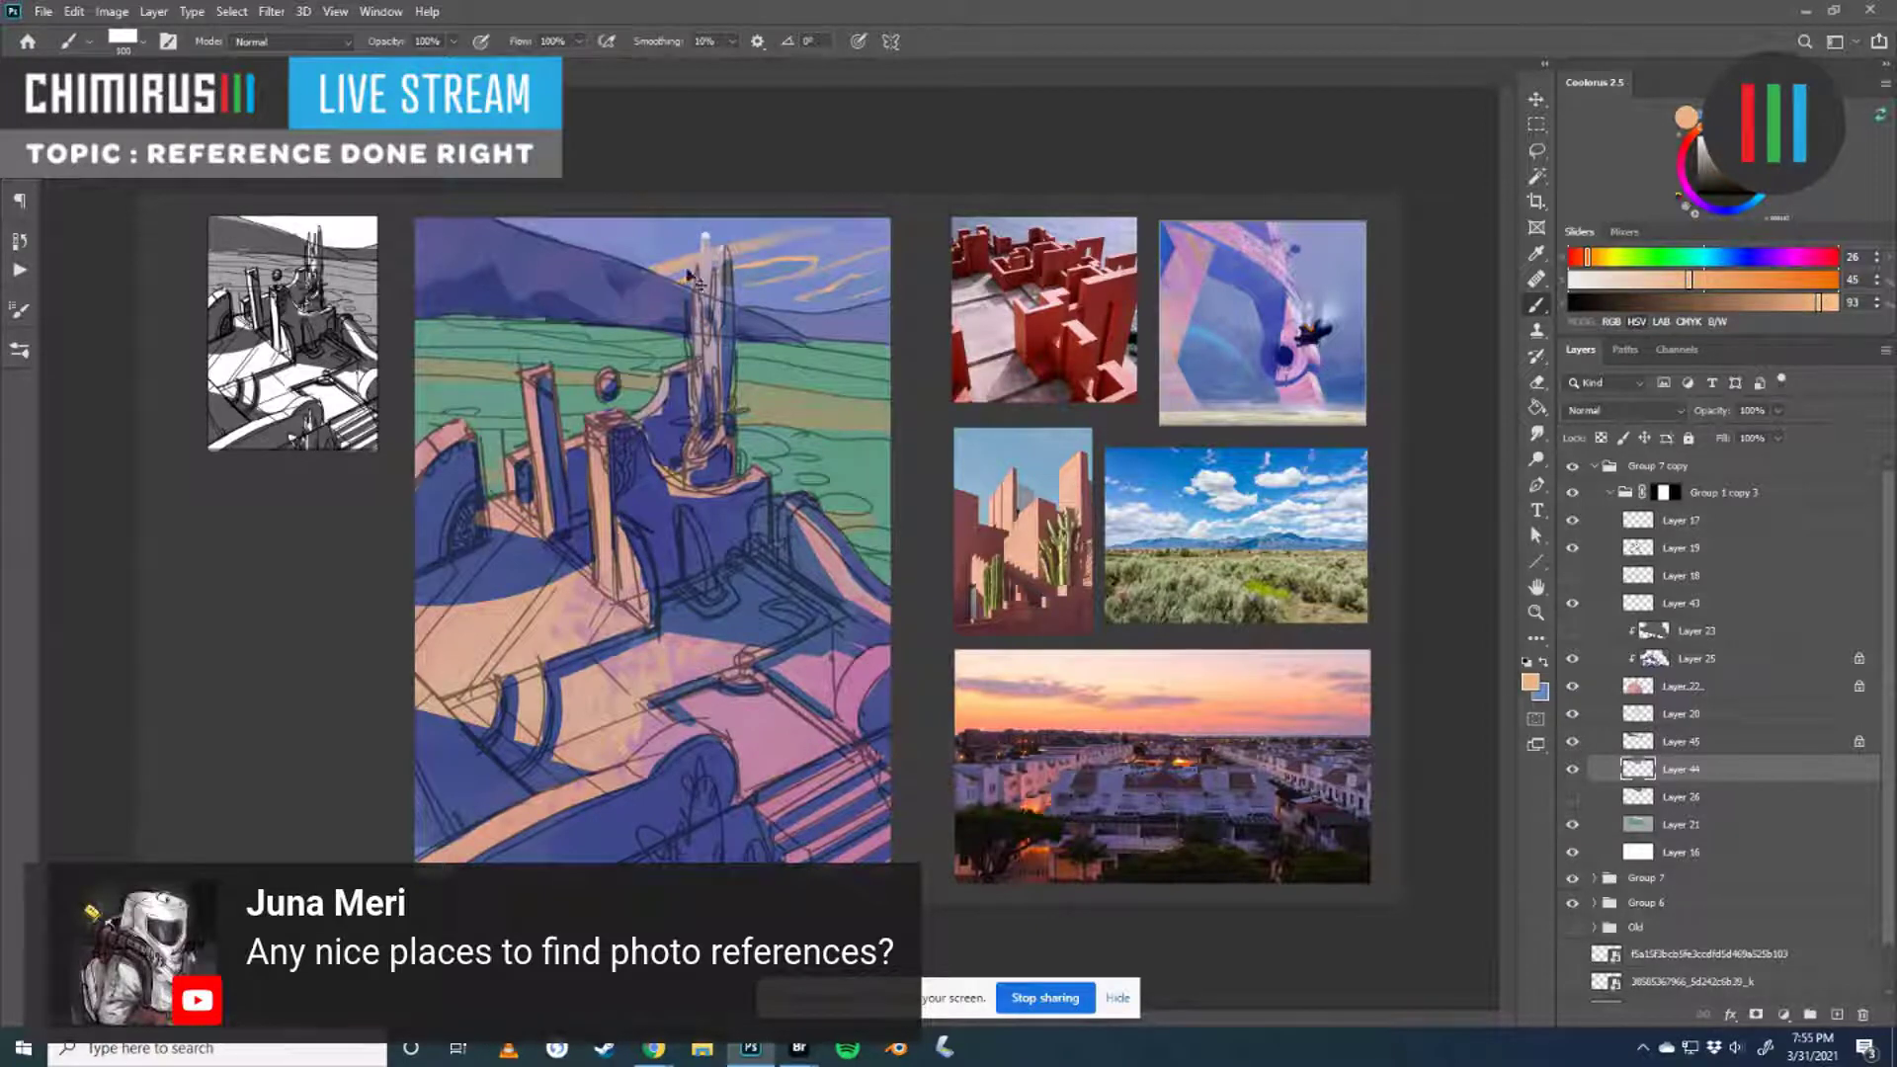
mouse_move(608, 245)
mouse_down()
mouse_move(825, 208)
mouse_move(568, 290)
mouse_move(819, 222)
mouse_move(830, 198)
mouse_up()
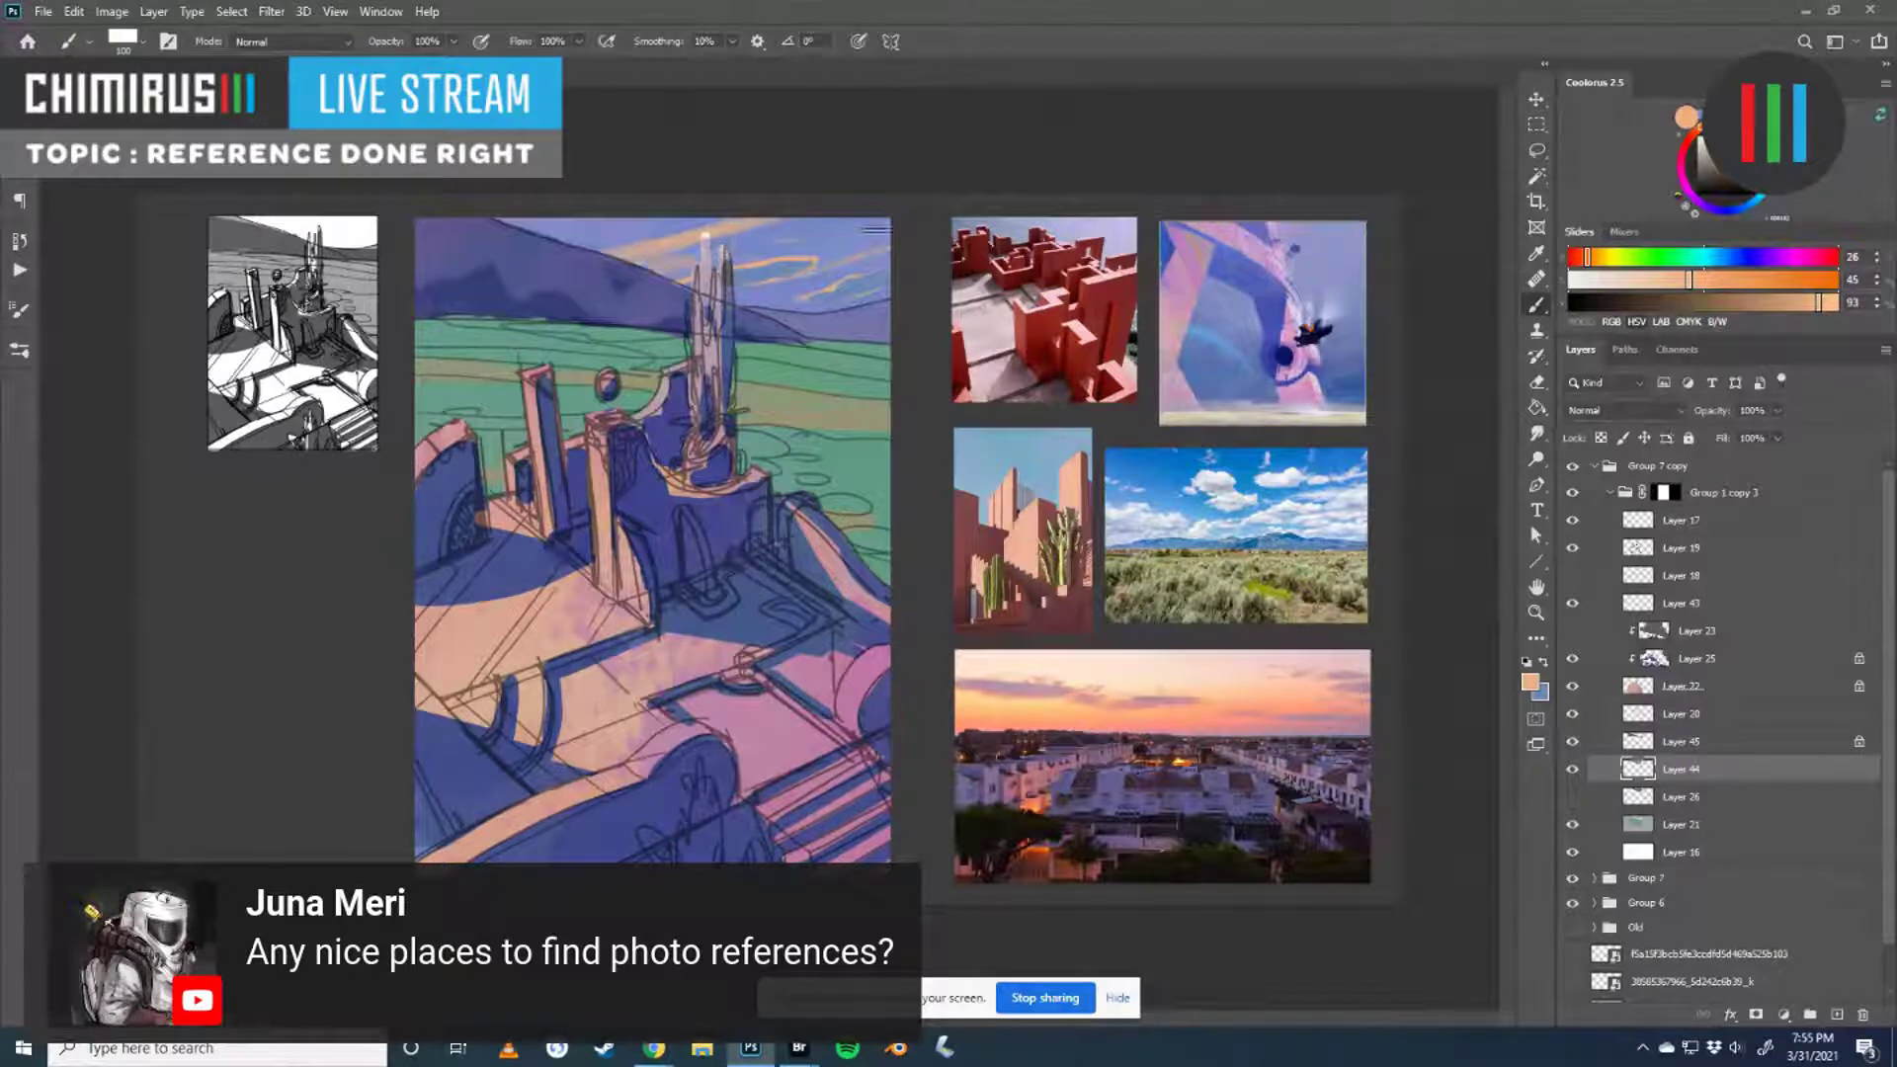
key(x)
mouse_move(632, 252)
mouse_down()
mouse_move(746, 219)
mouse_move(647, 277)
mouse_move(695, 265)
mouse_move(639, 268)
mouse_up()
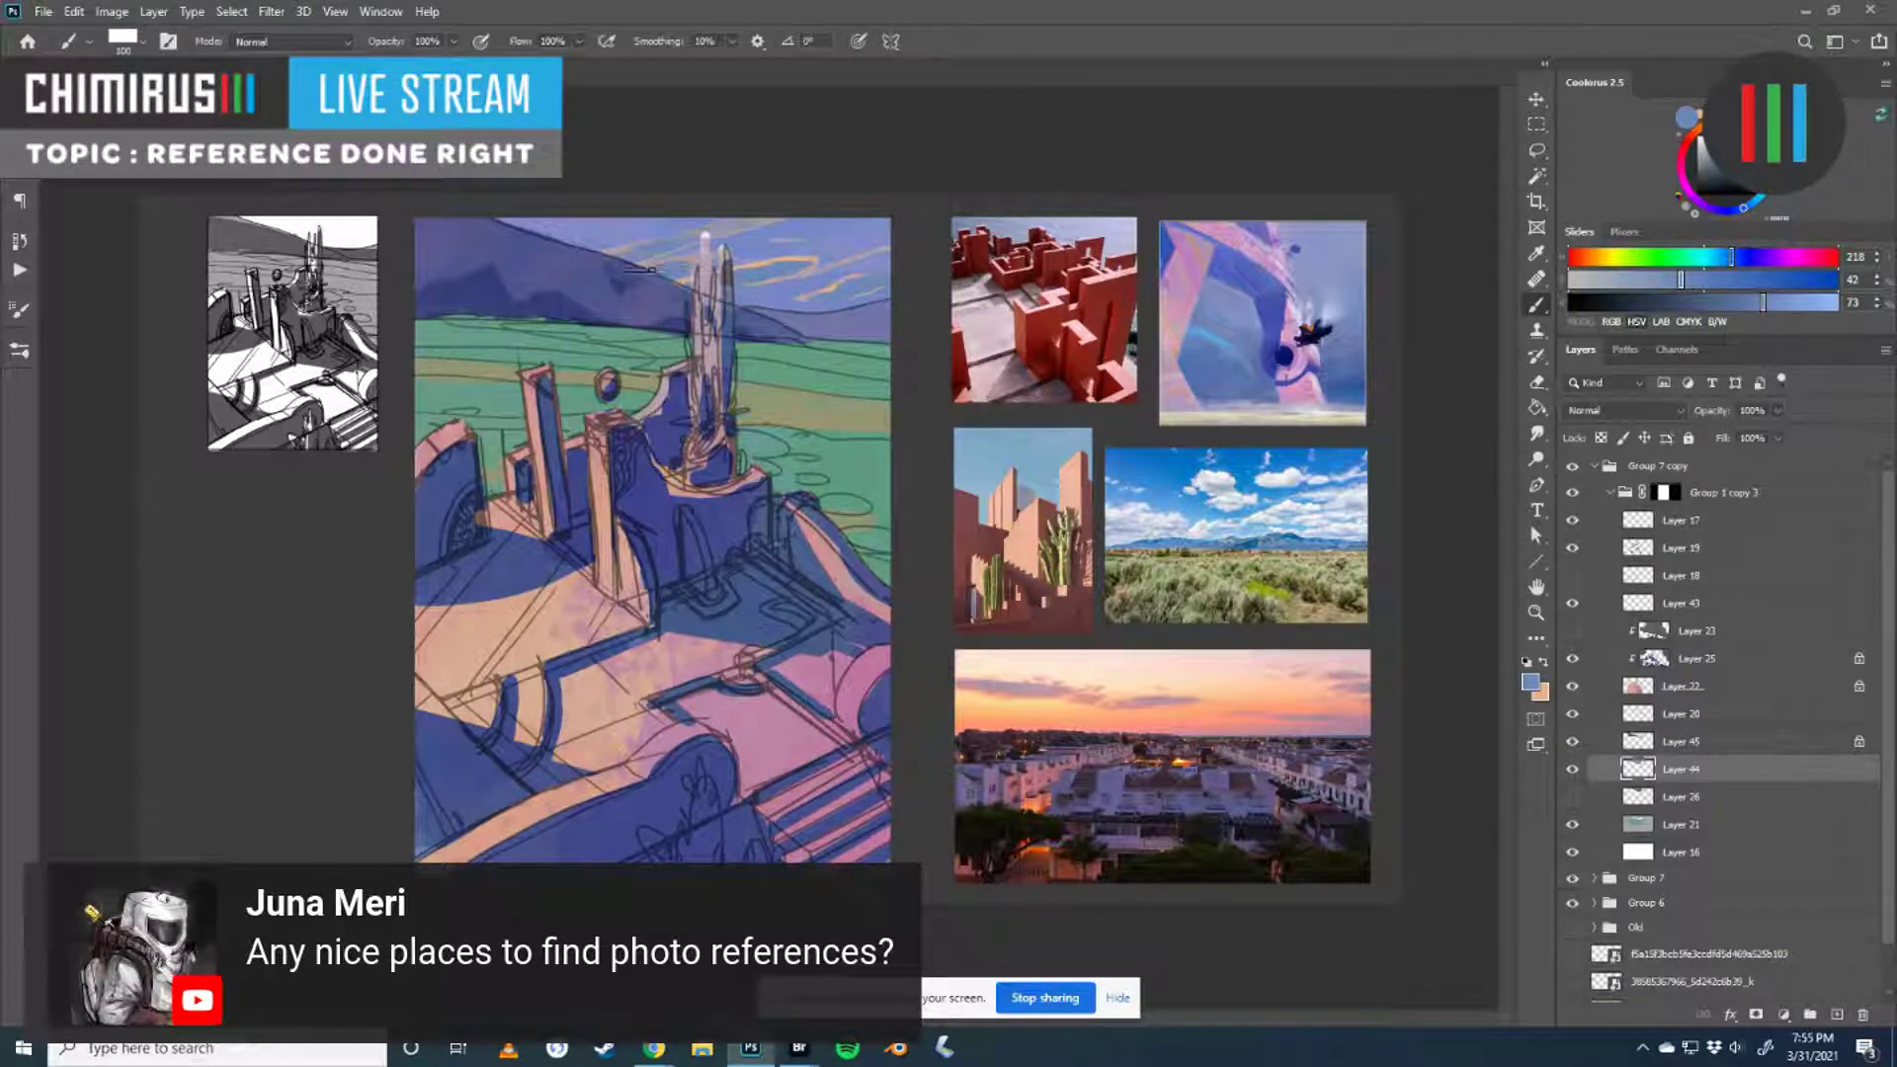
- Compare Layer 44 hidden and shown, and mix a lighter sky blue of hue 223, saturation 38, brightness 83 from a sampled sky colour
click(1572, 770)
click(1573, 770)
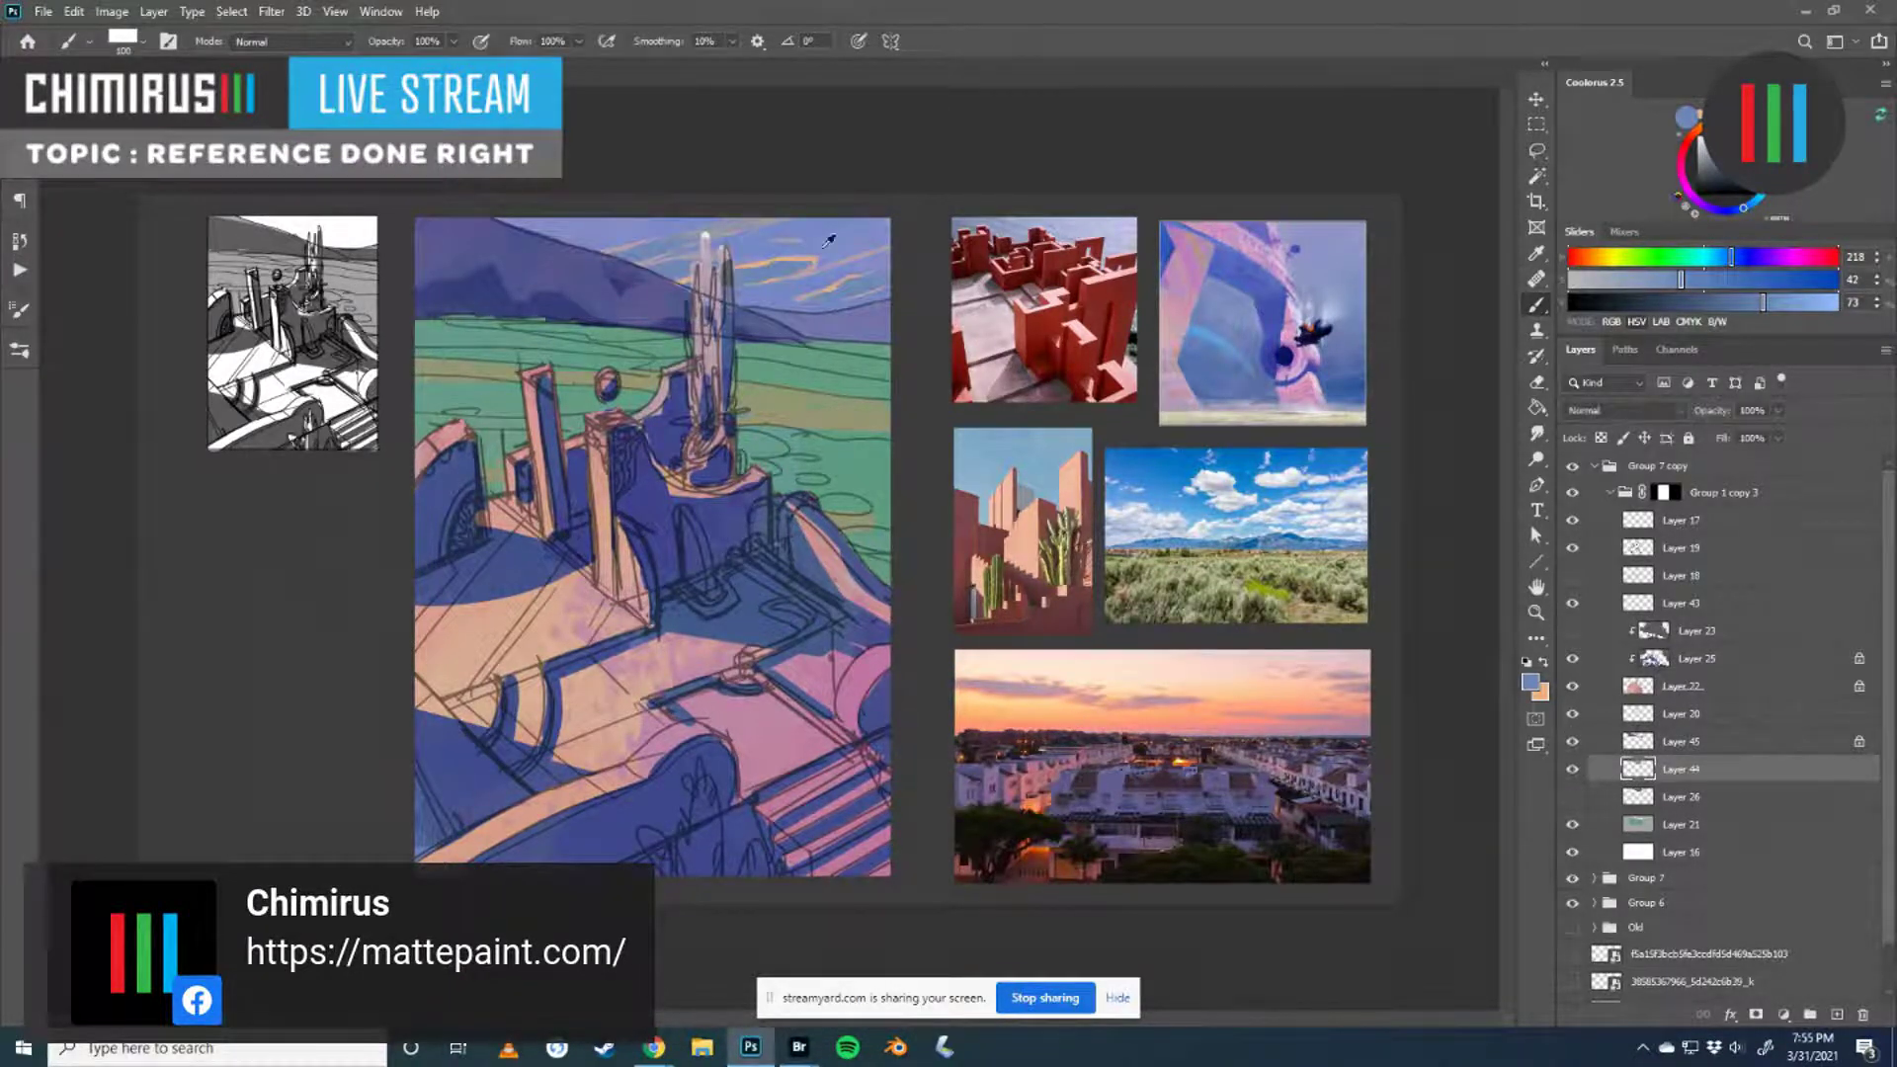
alt+click(792, 280)
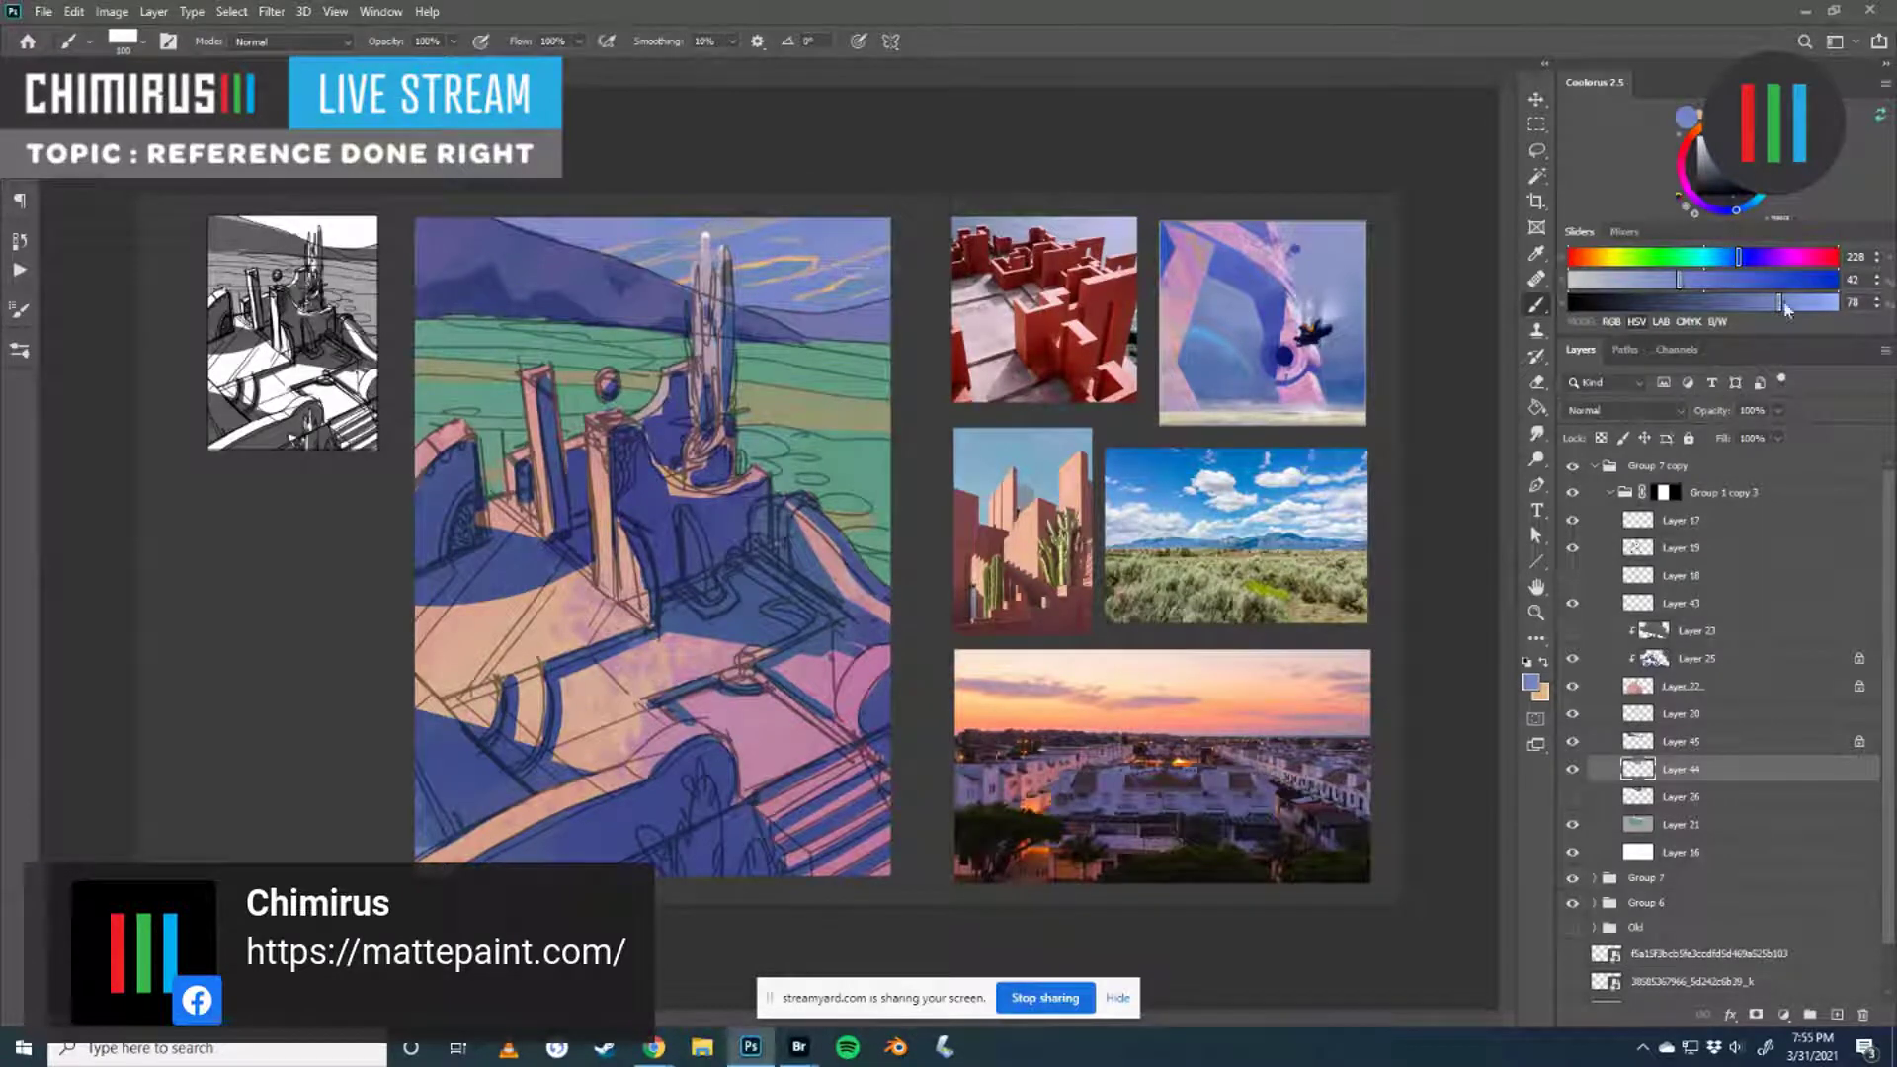
drag(1784, 309, 1789, 312)
click(1668, 282)
click(1792, 303)
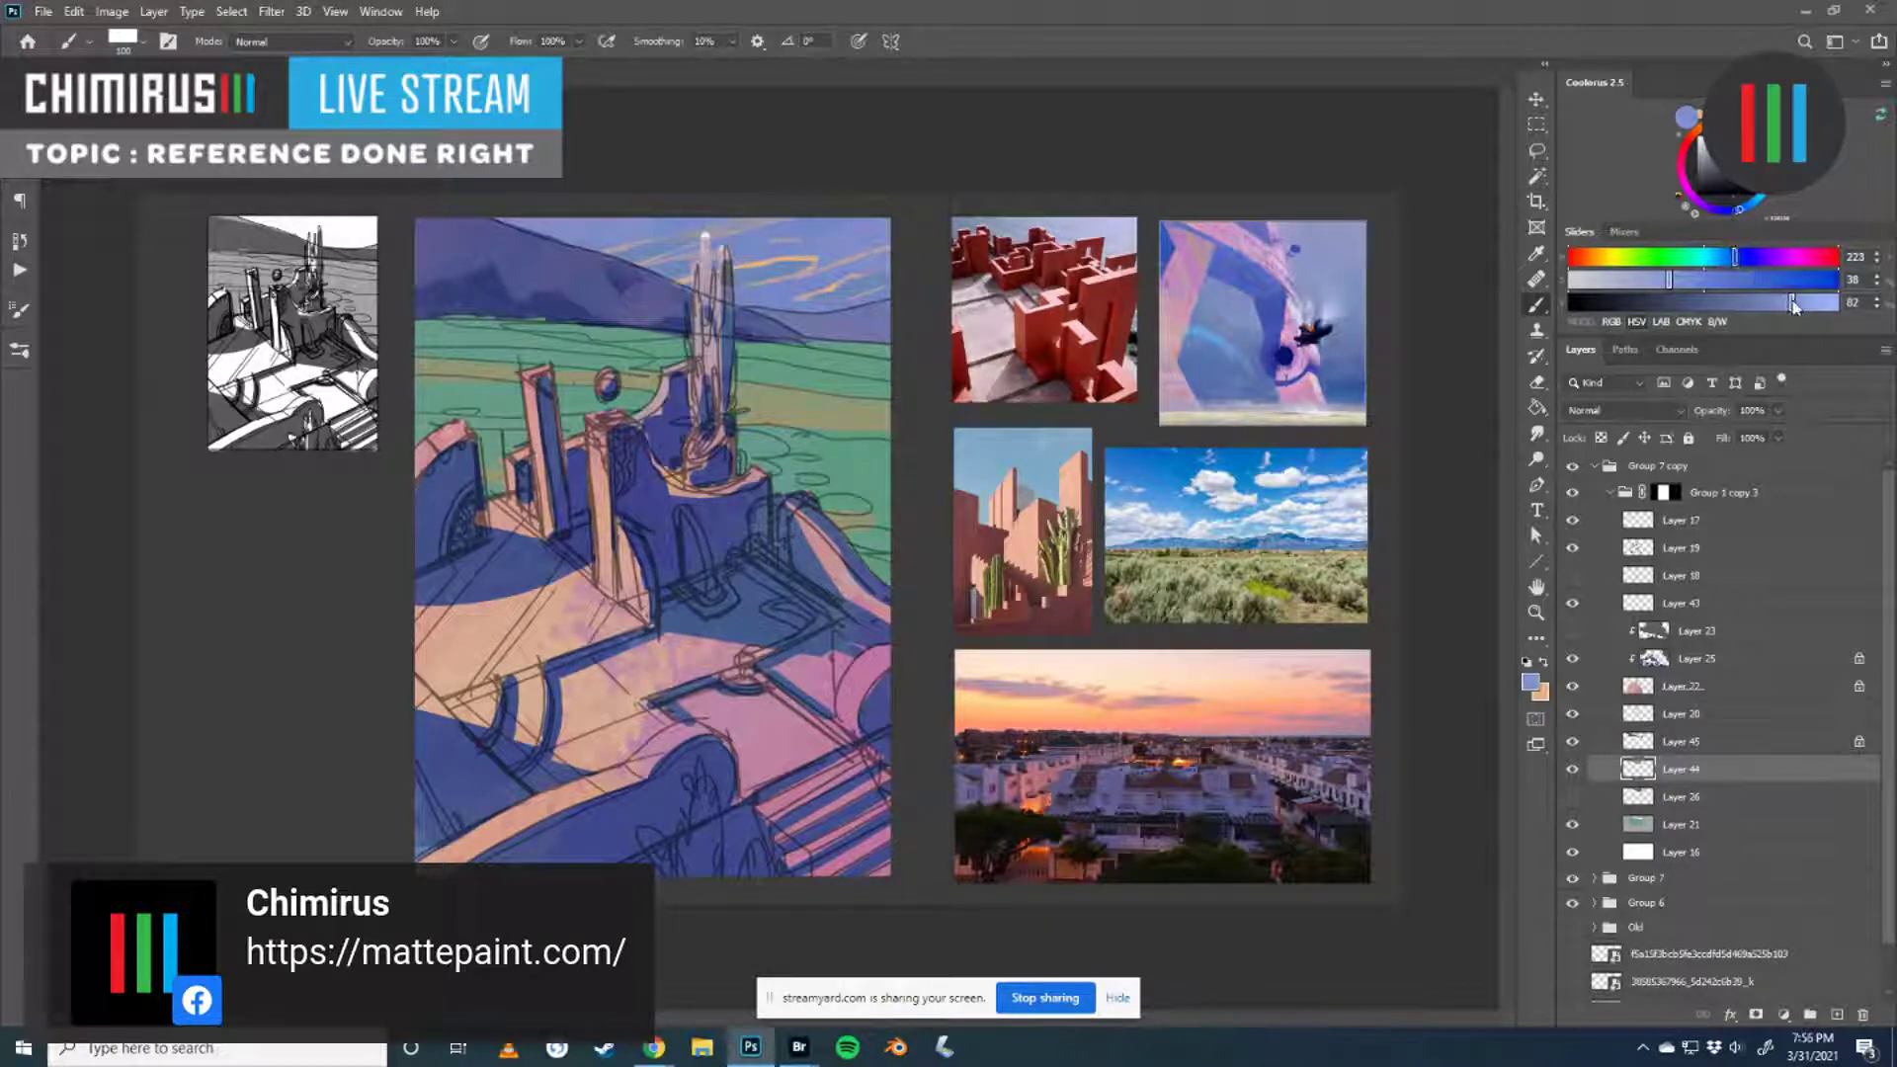
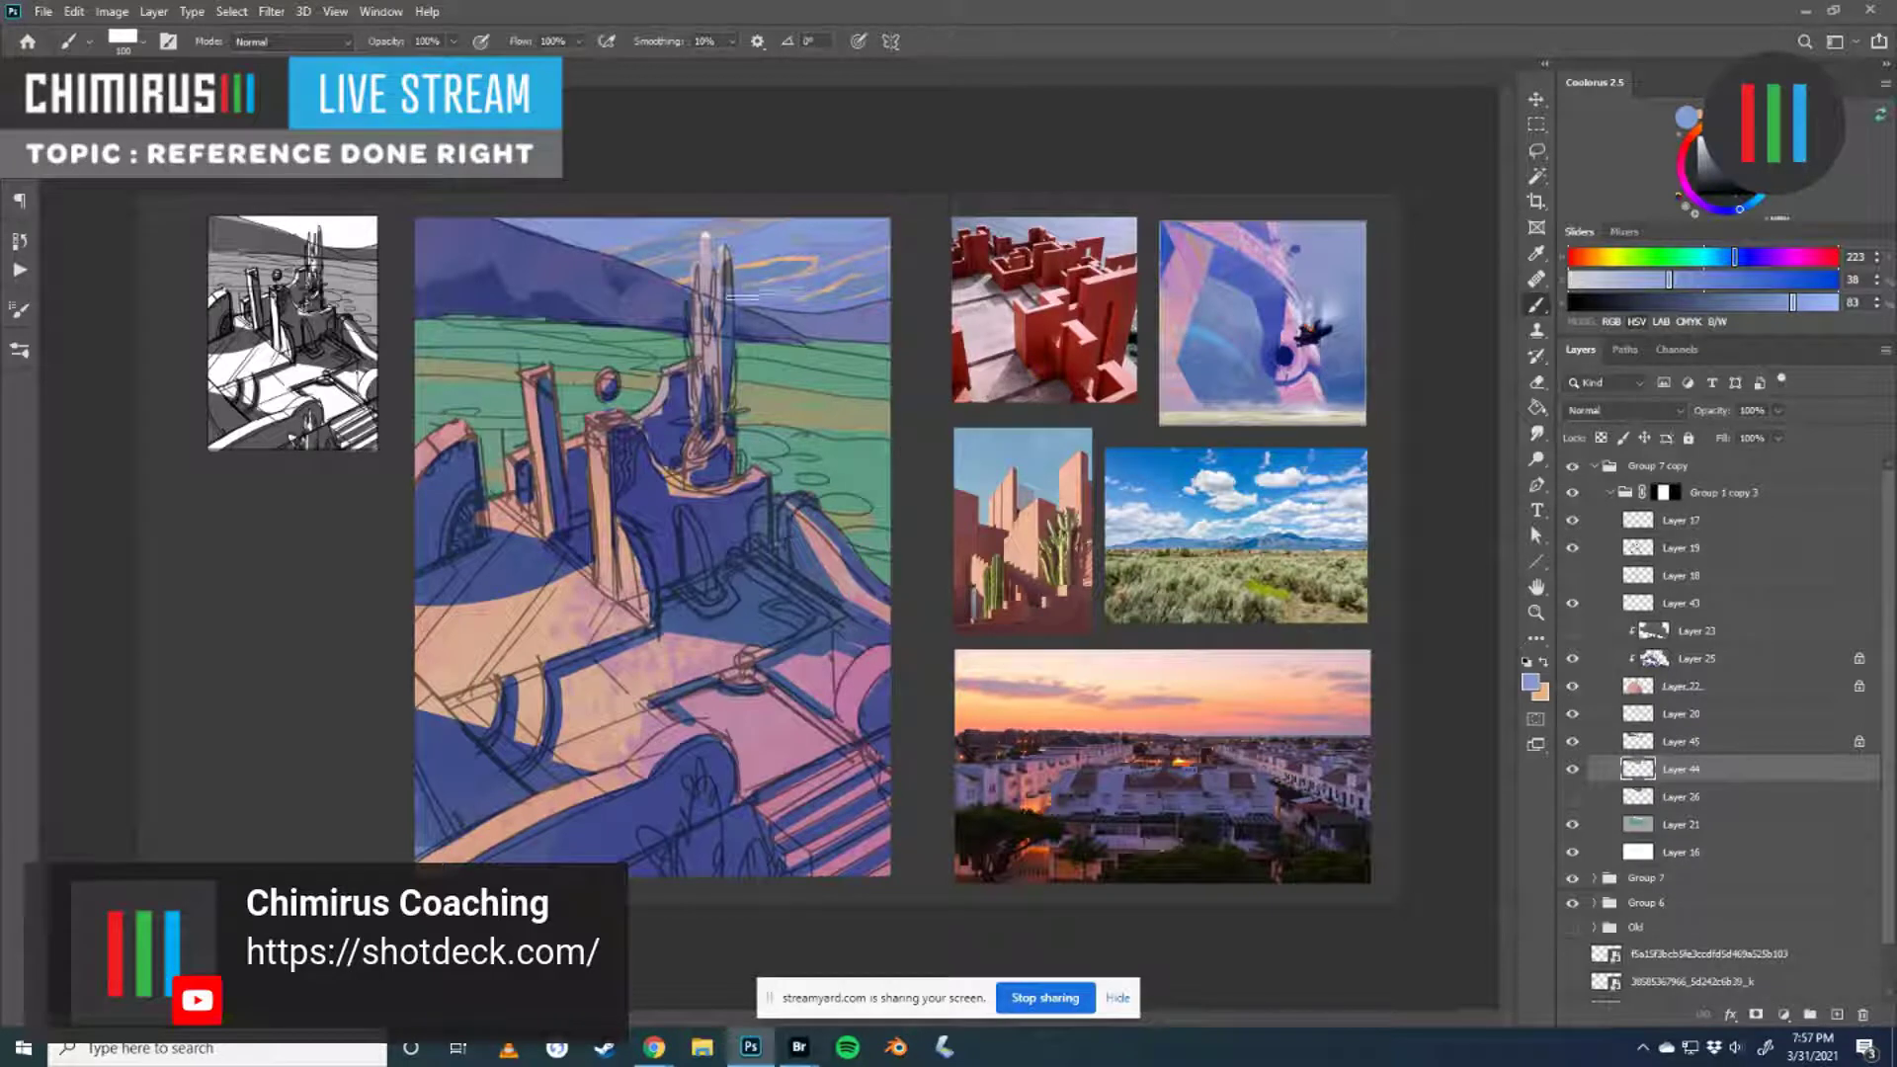
- Refine the sky around the orange streaks with smaller and larger brushes, using a deeper blue of hue 223, saturation 46, brightness 77
key(bracketleft)
key(bracketleft)
key(bracketleft)
key(bracketleft)
click(1702, 281)
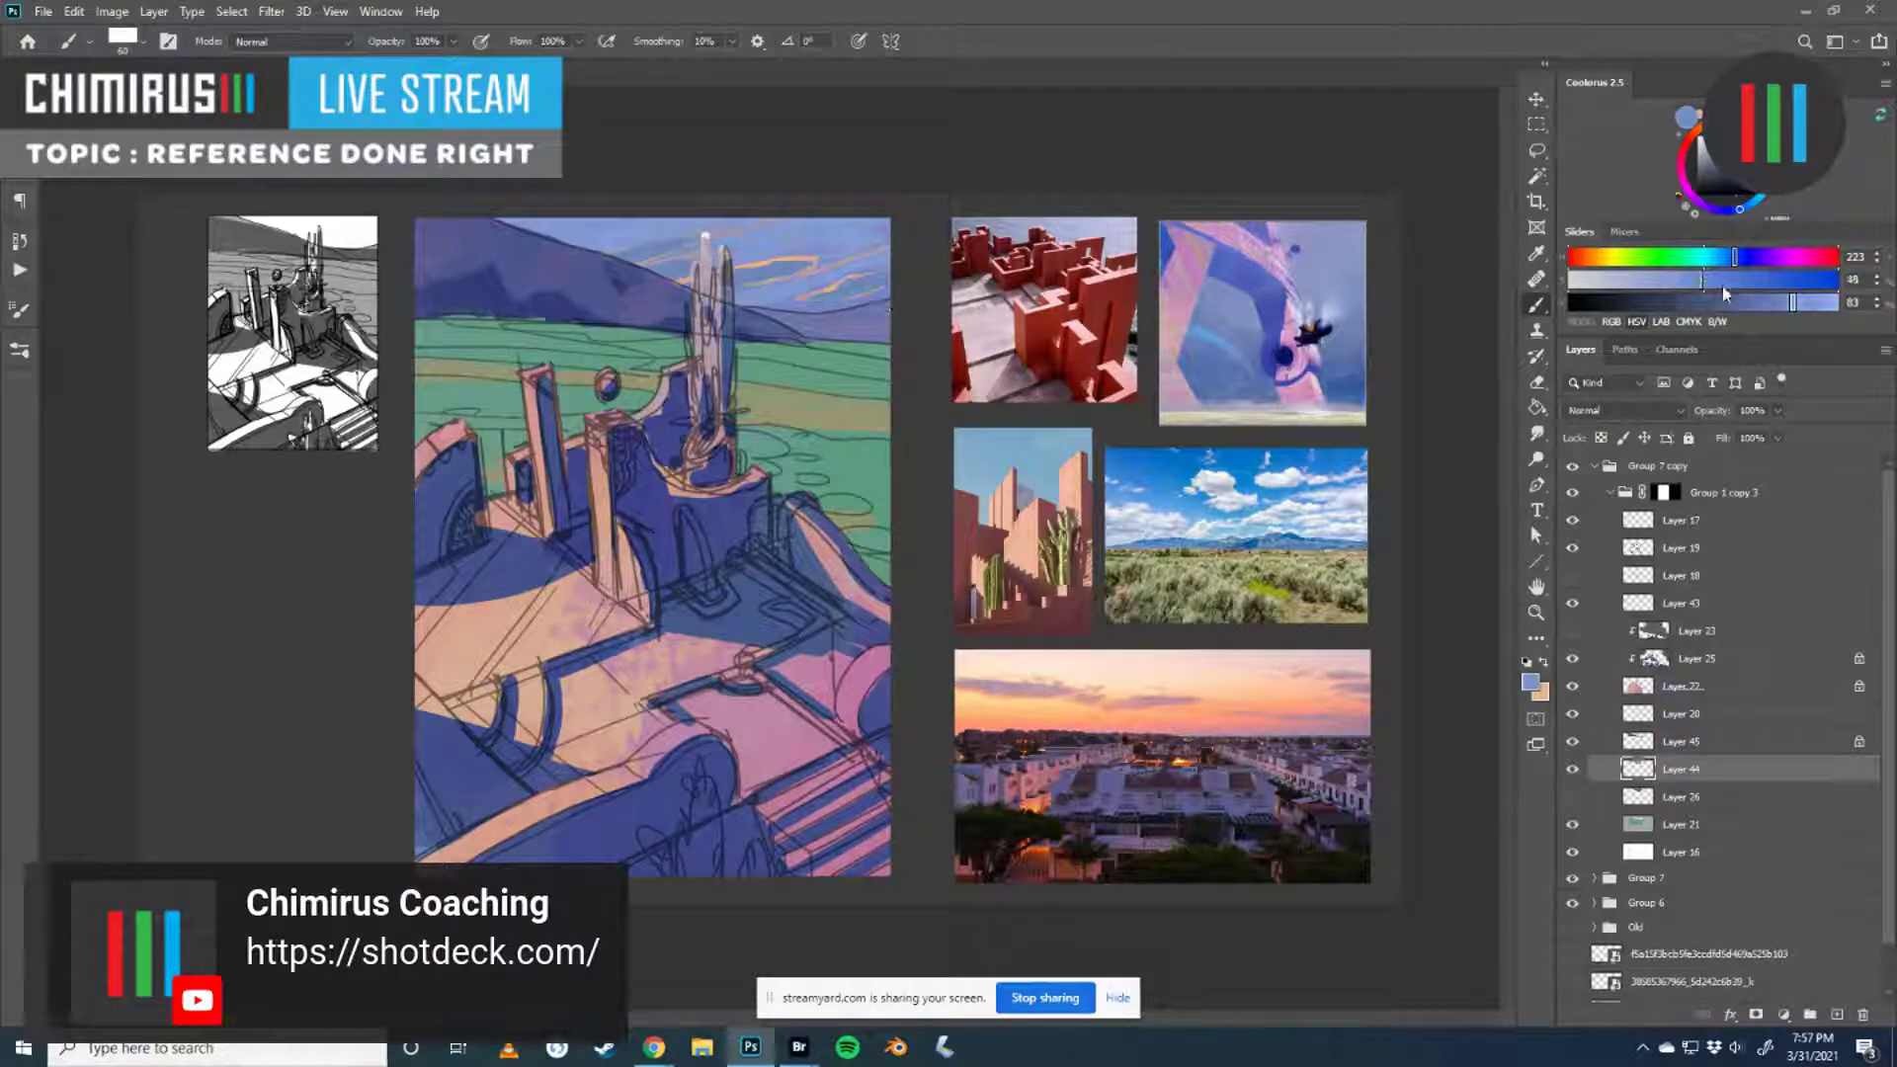
click(1778, 304)
key(bracketright)
key(bracketright)
key(bracketright)
key(bracketright)
key(bracketright)
key(bracketright)
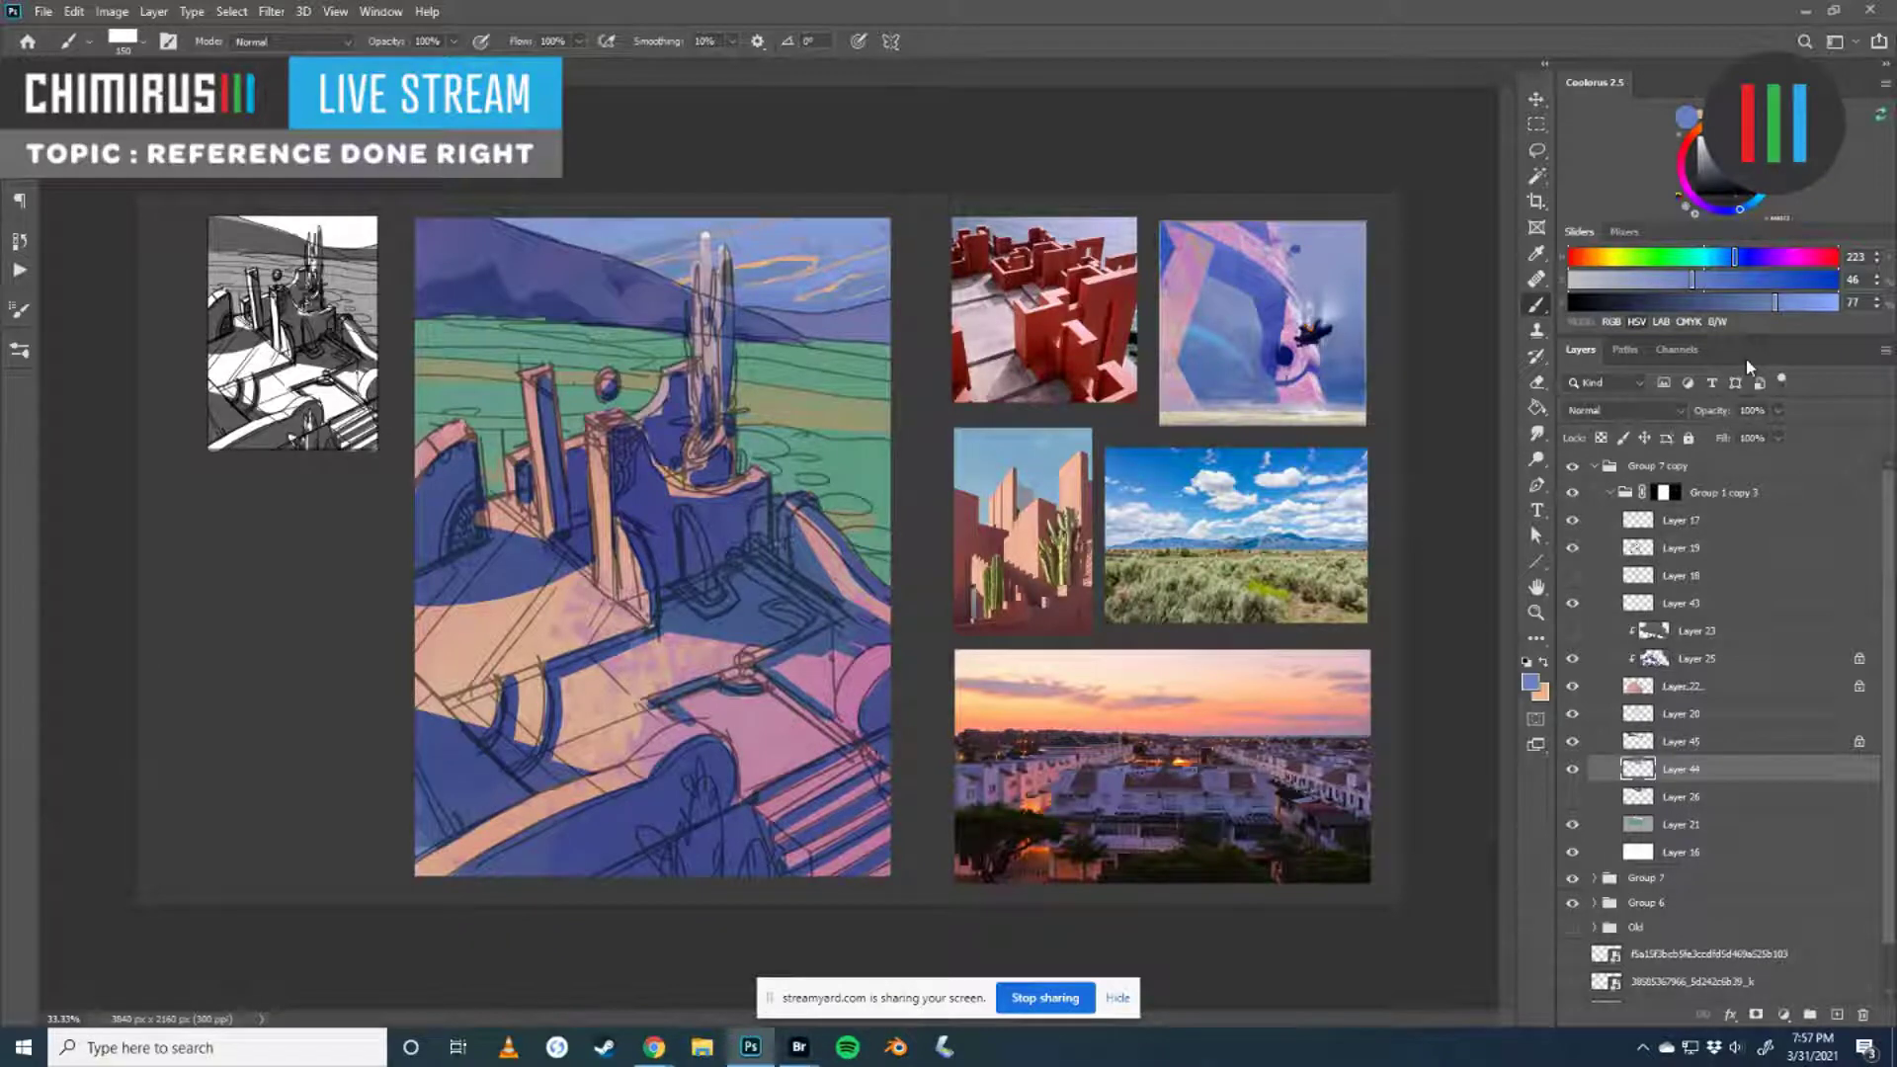
- Compare the painting's values in greyscale and colour, and check Layer 45 and Layer 21 hidden and shown
key(ctrl+y)
key(ctrl+y)
key(ctrl+y)
key(ctrl+y)
click(1573, 742)
click(1573, 825)
click(1573, 825)
- On Layer 21, mix a darker field green of hue 134, saturation 40, brightness 51, choose a smaller brush and compare greyscale values
click(1643, 822)
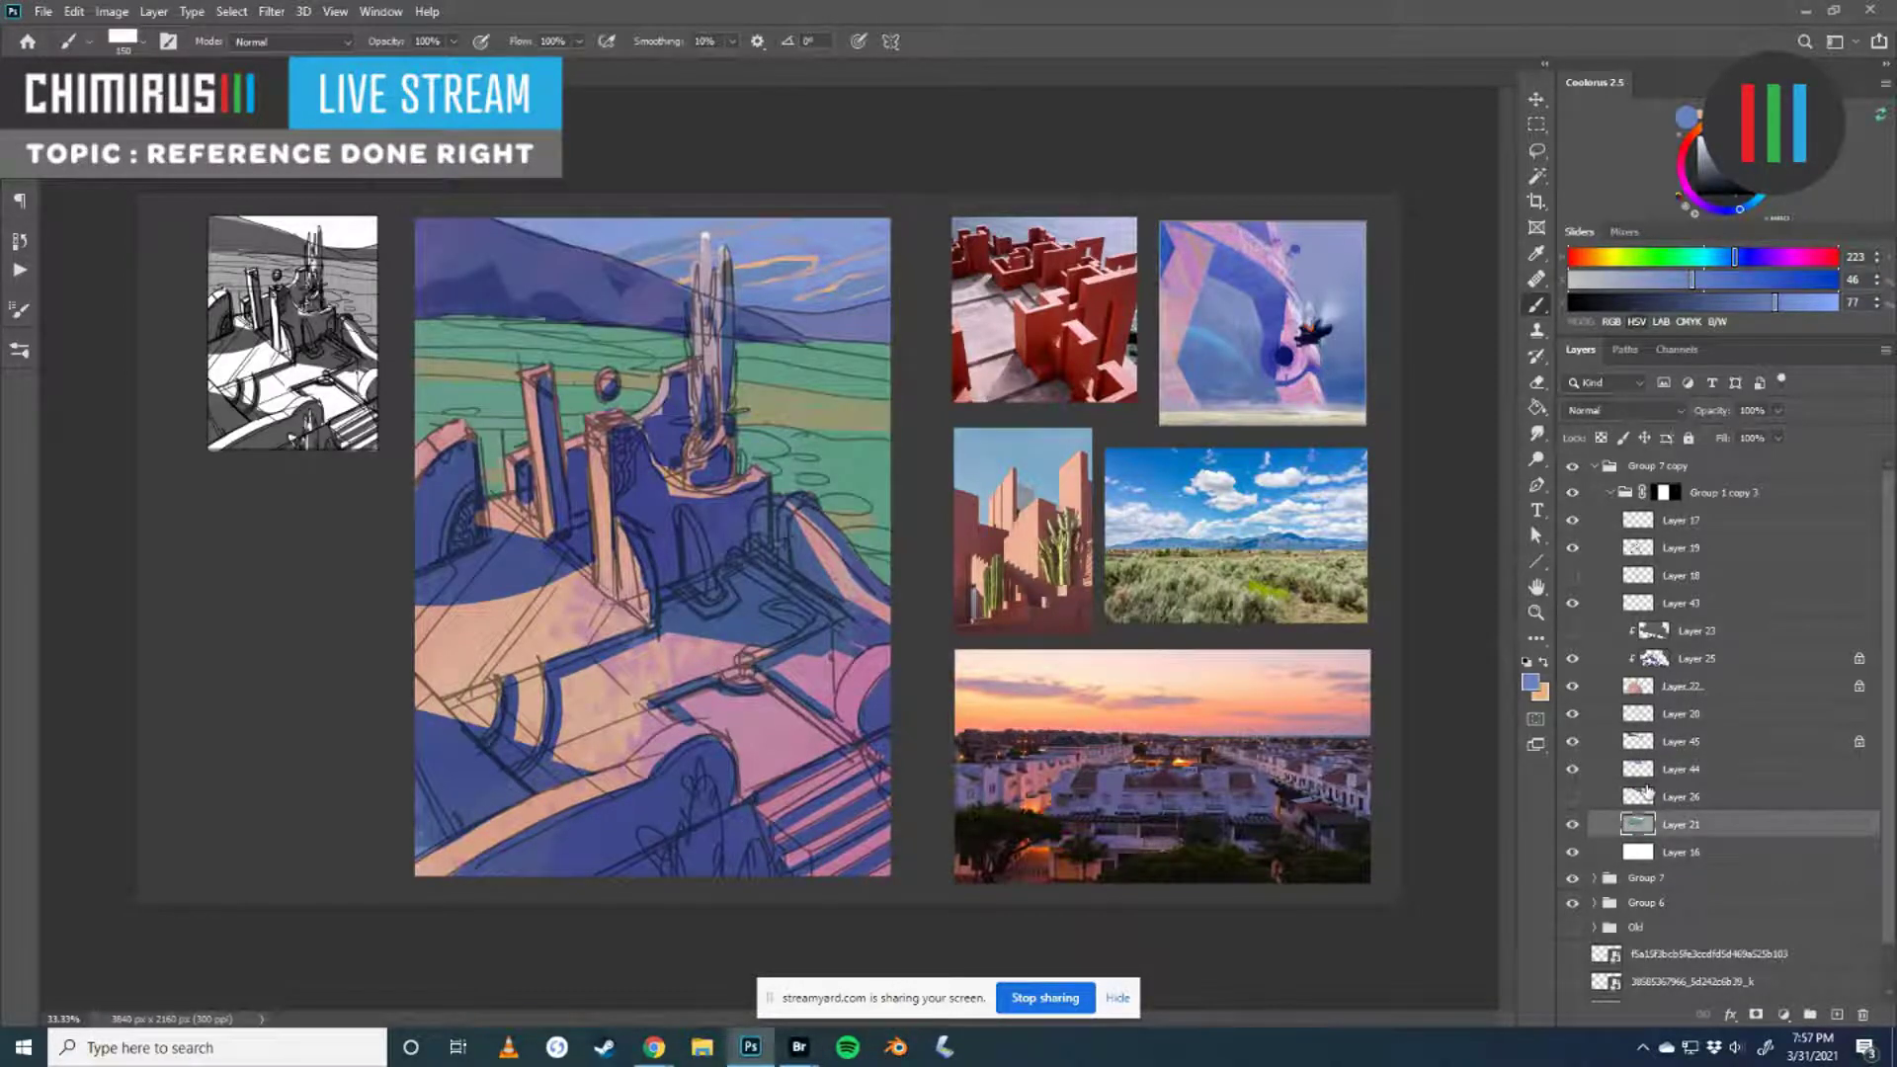
alt+click(844, 474)
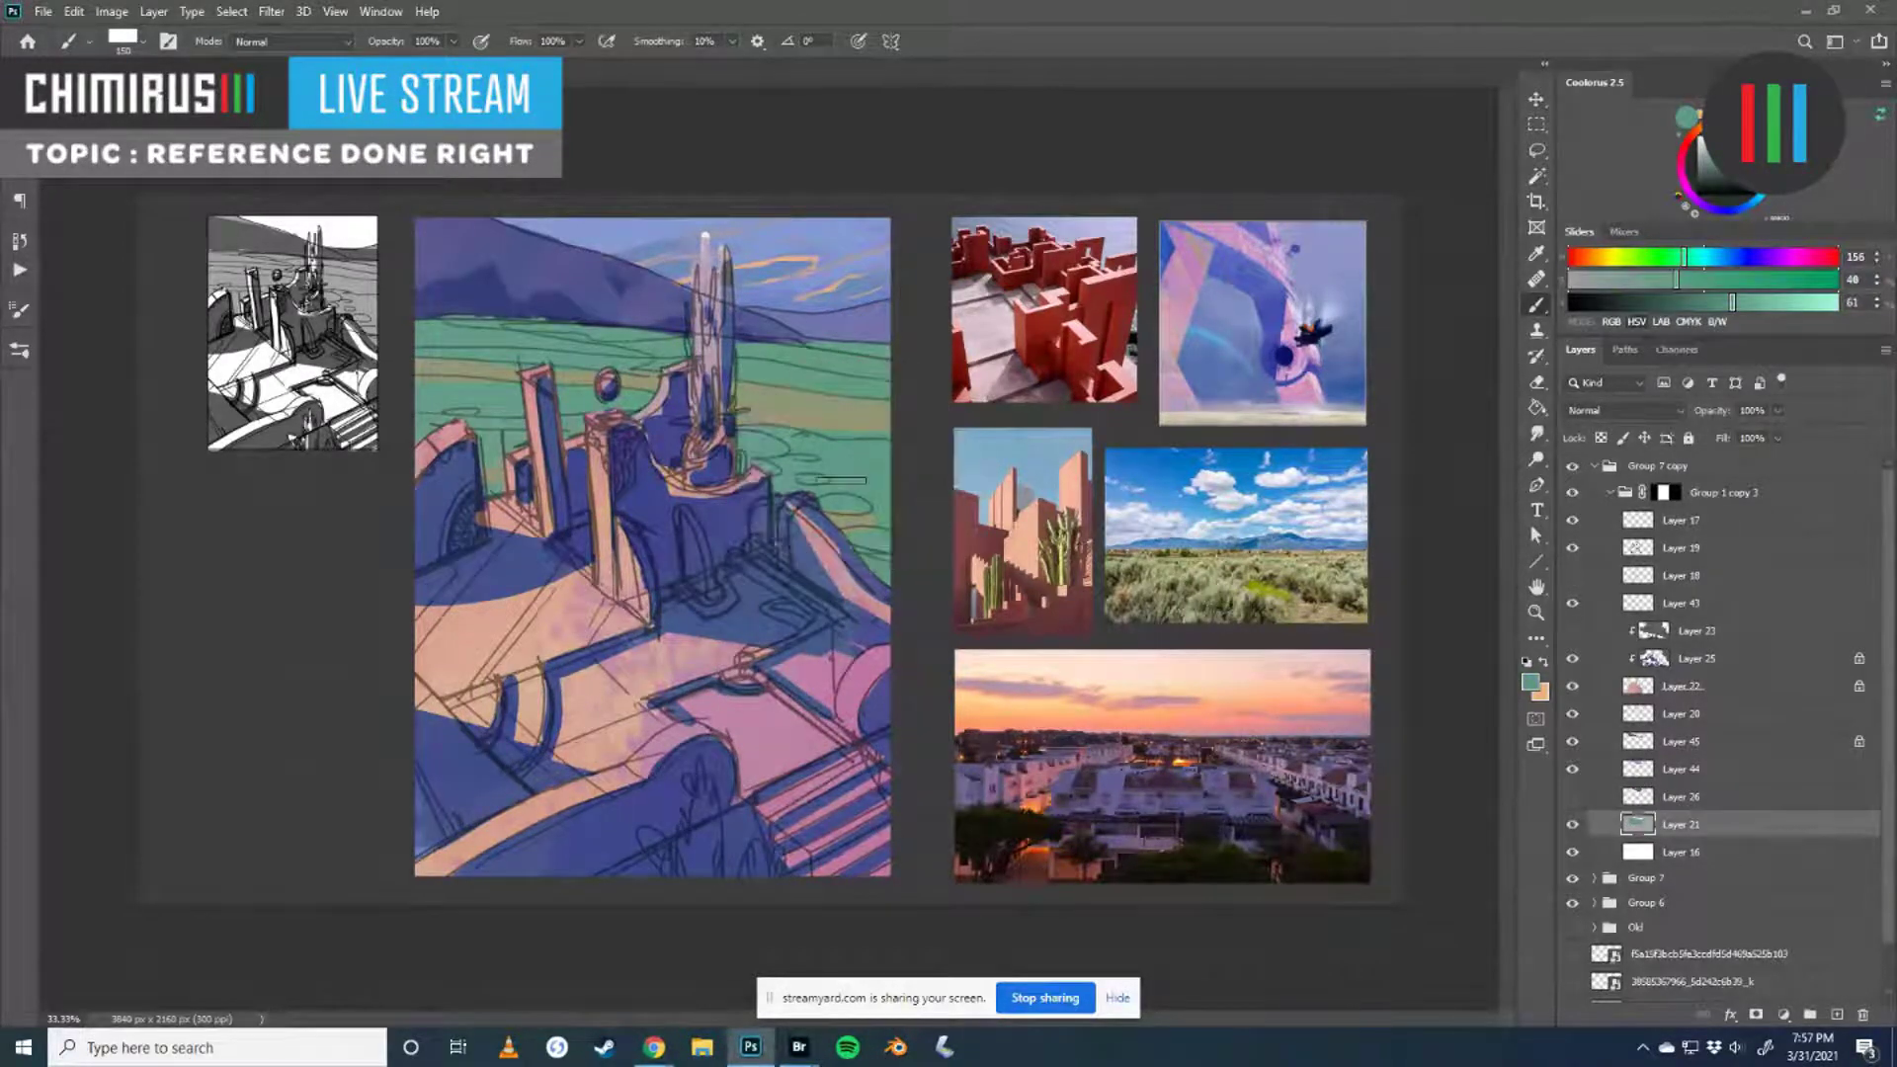
drag(1686, 257, 1697, 307)
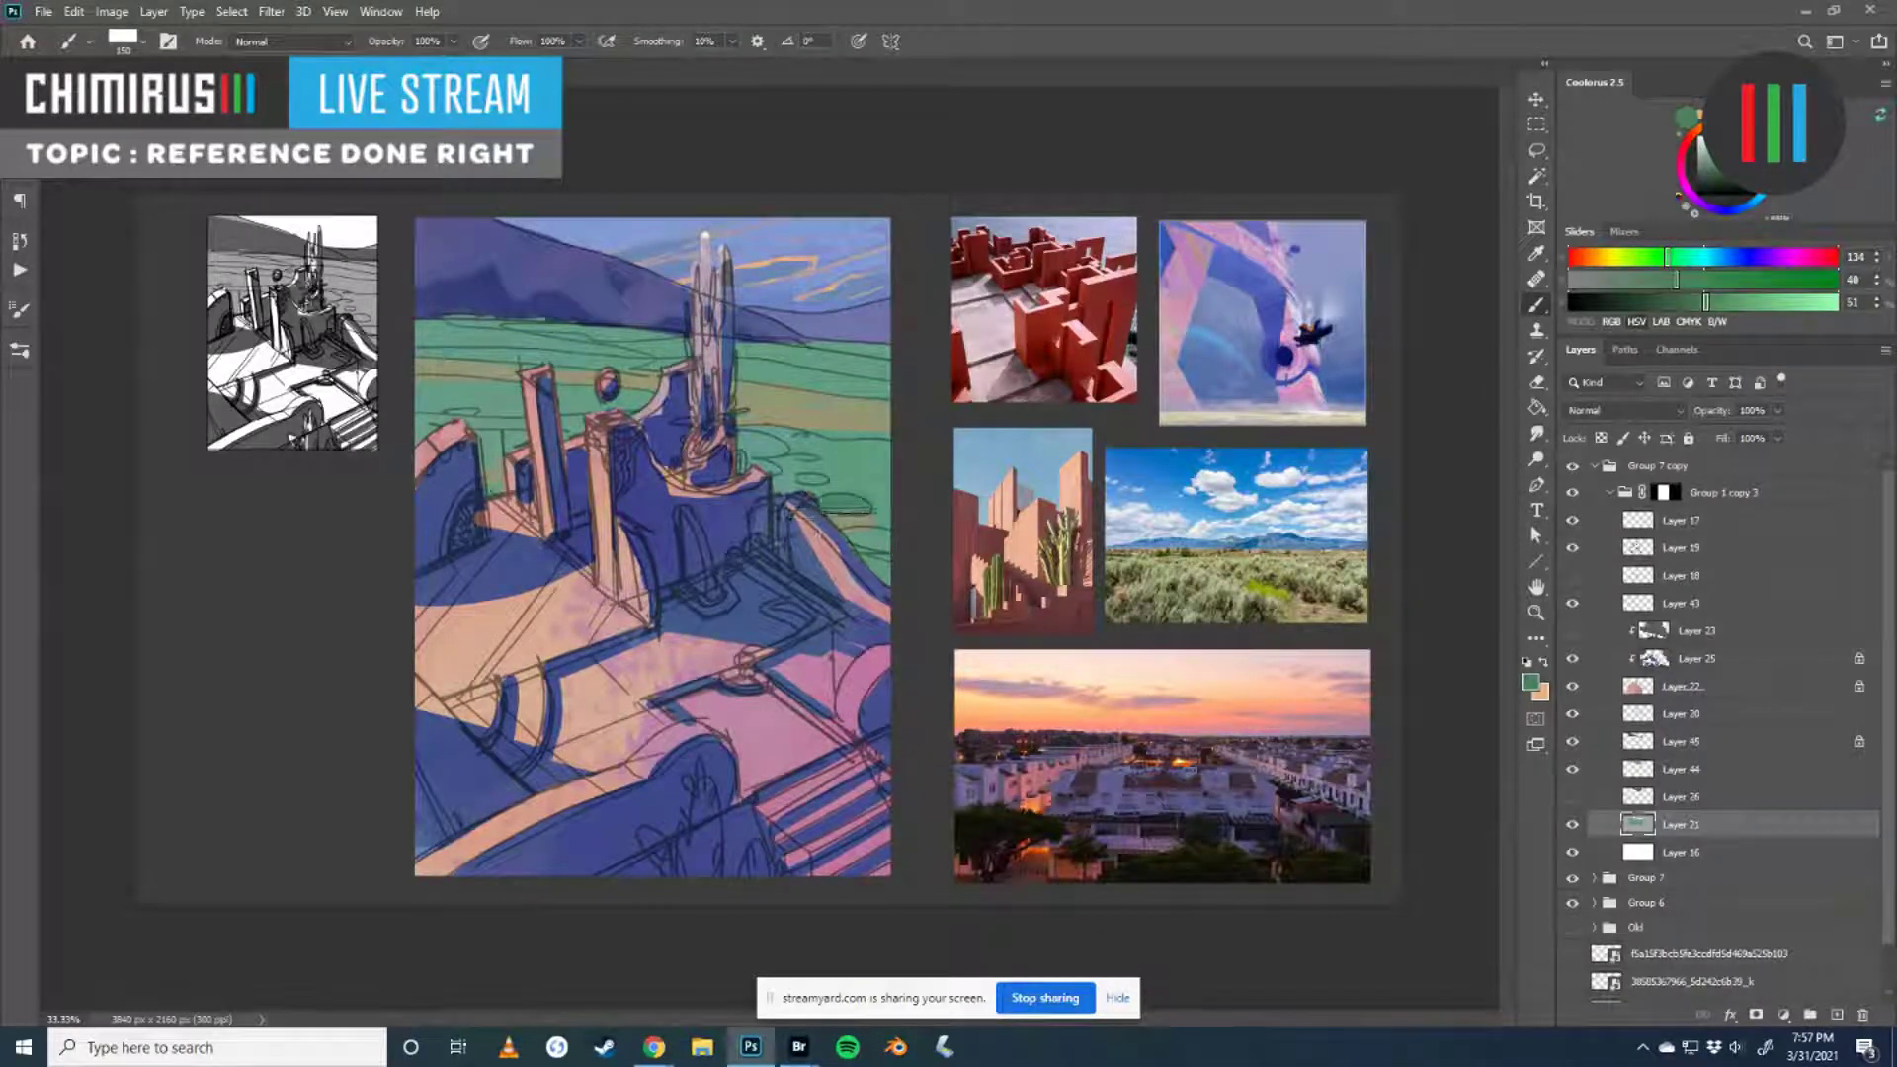
key(bracketleft)
key(bracketleft)
key(bracketleft)
key(bracketleft)
key(ctrl+y)
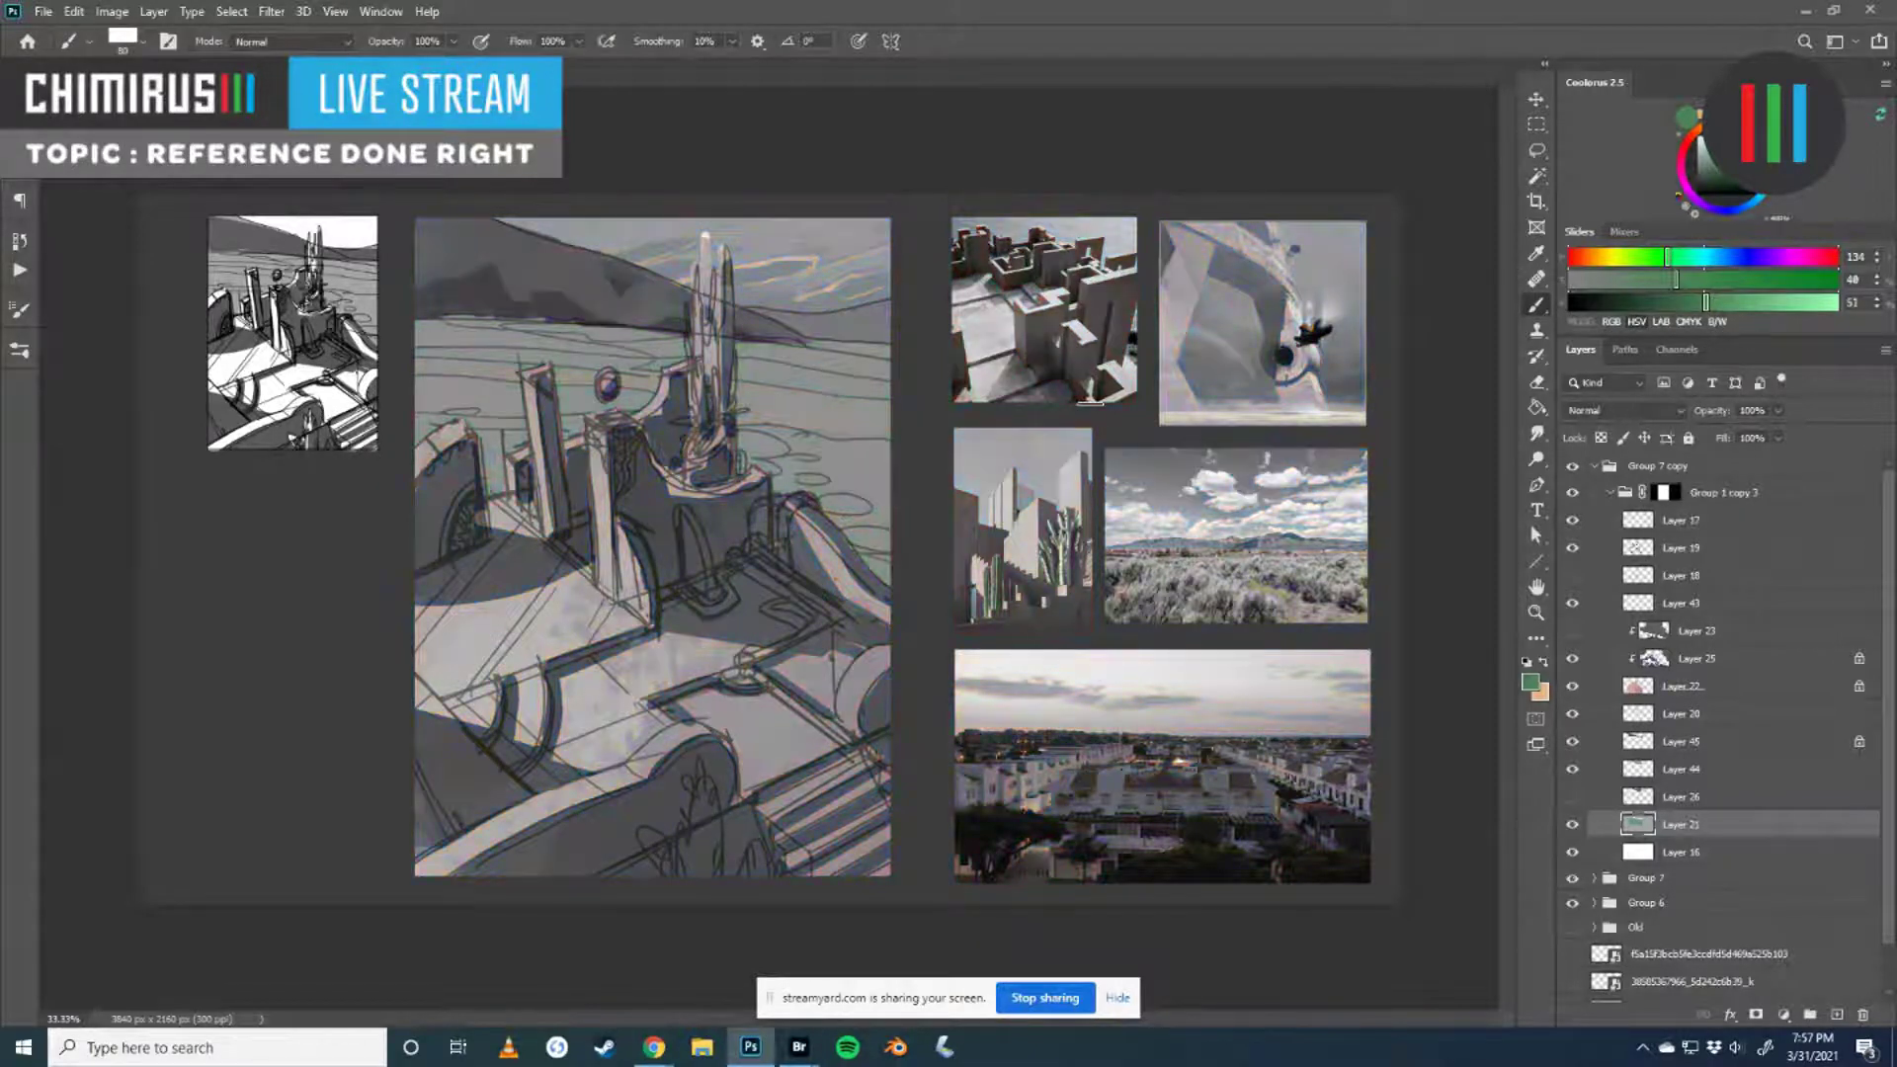
key(ctrl+y)
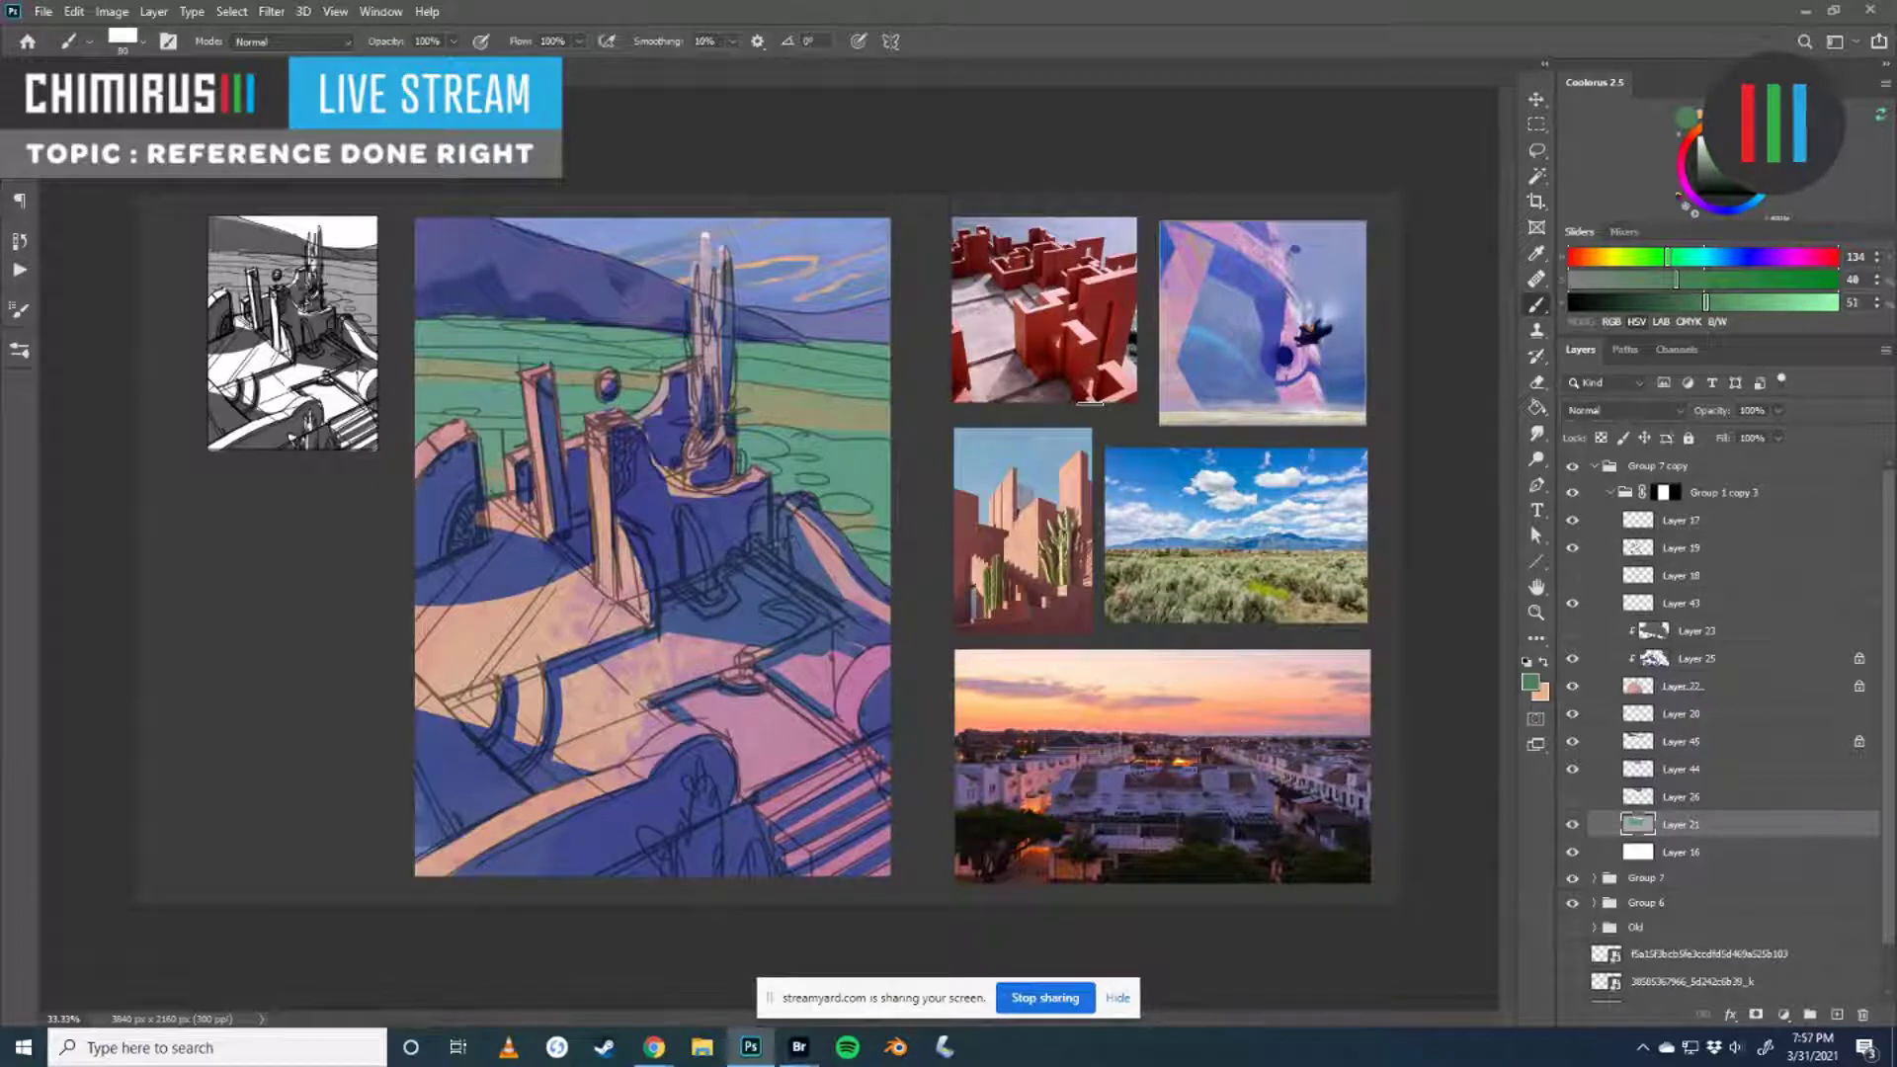
key(ctrl+y)
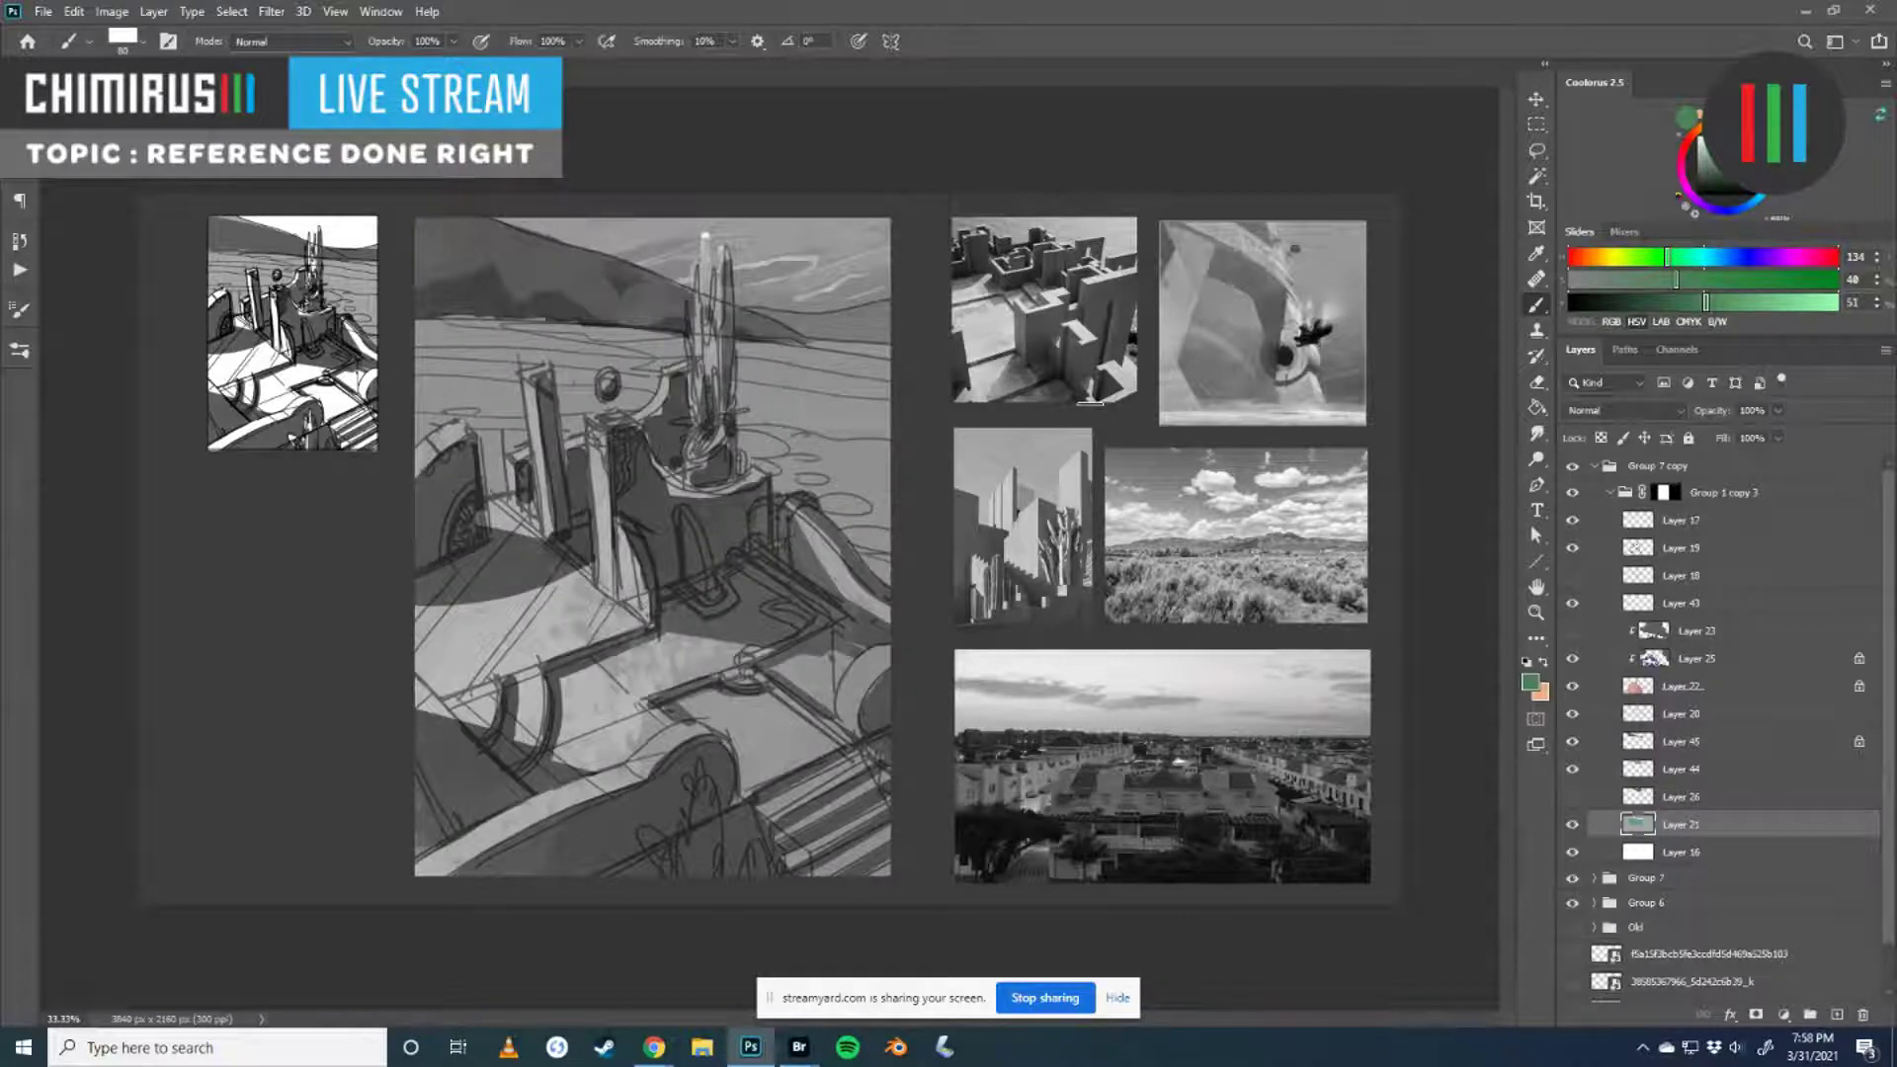
key(ctrl+y)
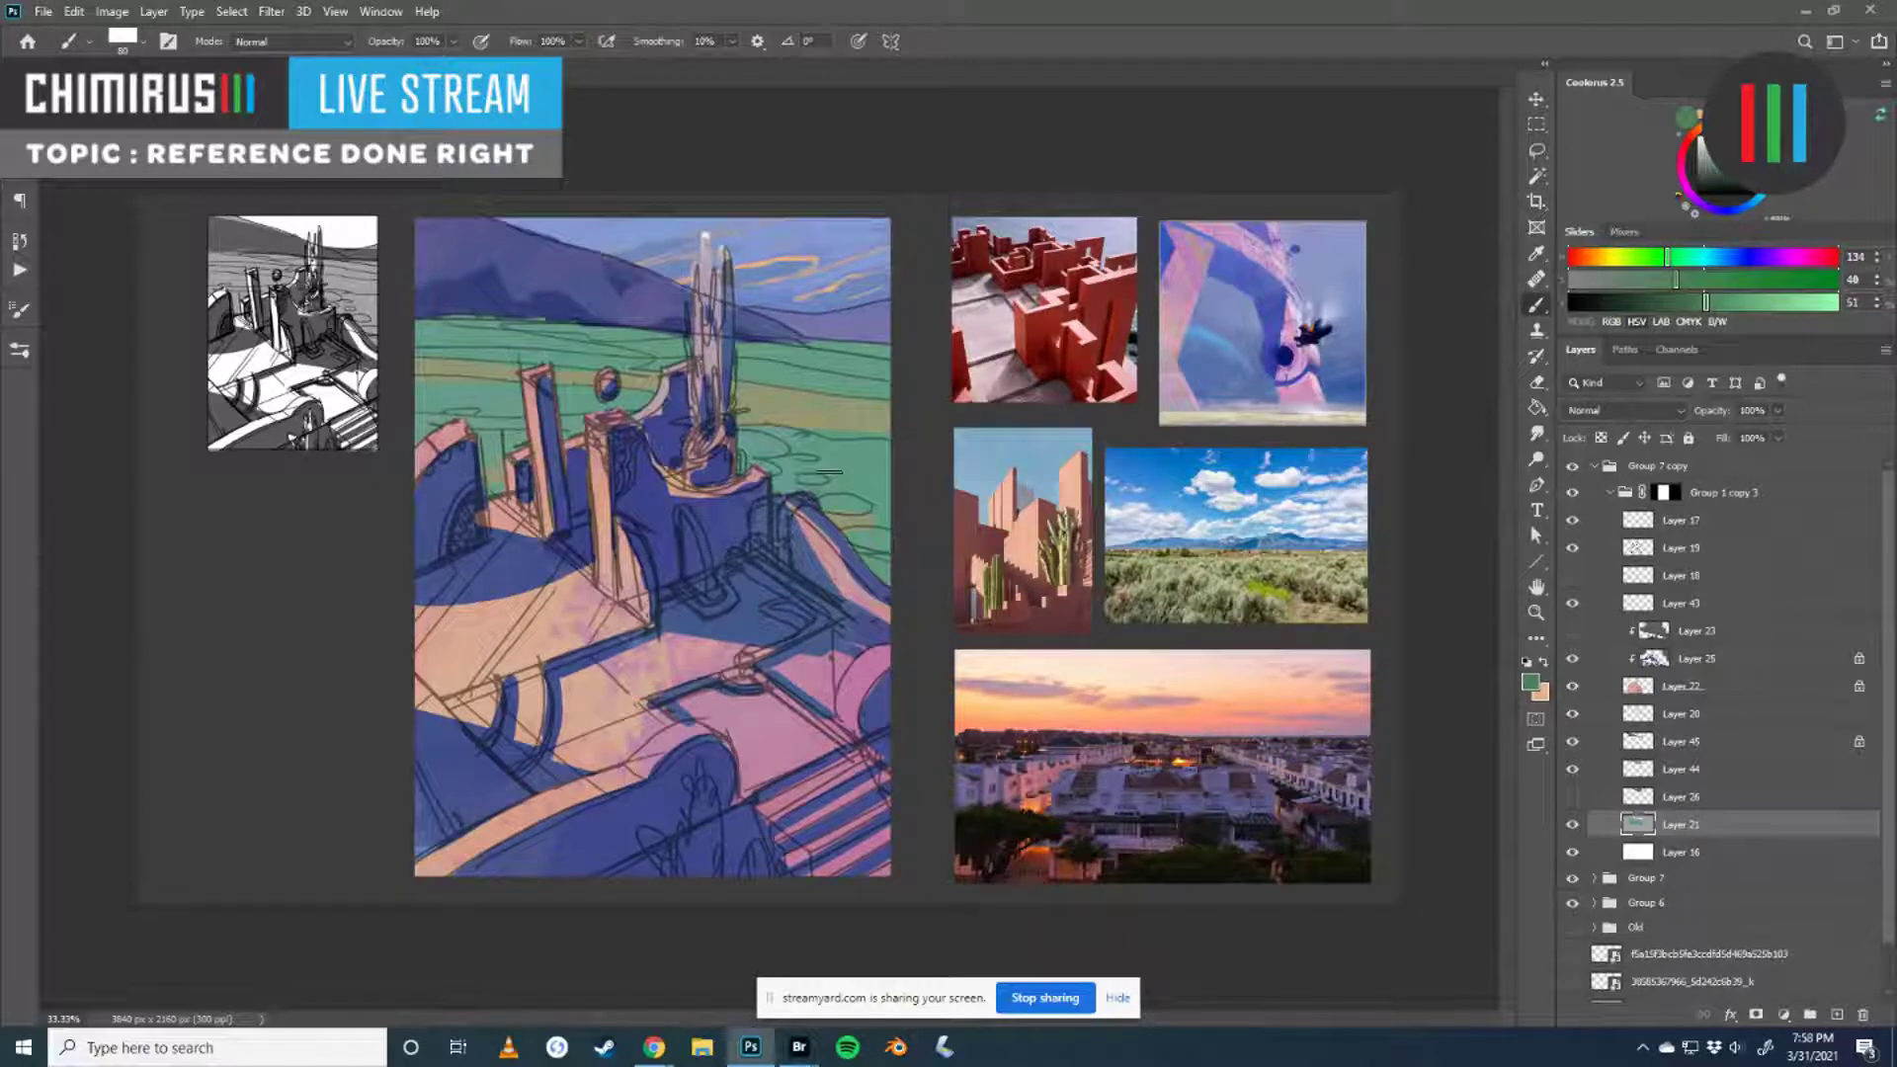
- Try broad darker green strokes on the field behind the curved wall with a larger brush
key(bracketright)
key(bracketright)
key(bracketright)
key(bracketright)
key(bracketright)
mouse_move(873, 501)
mouse_down()
mouse_move(839, 511)
mouse_move(886, 503)
mouse_move(845, 478)
mouse_move(778, 487)
mouse_up()
key(ctrl+z)
key(ctrl+z)
key(ctrl+z)
key(ctrl+z)
- Paint darker green patches into the field with a smaller brush, blending them with greens sampled from the field
key(bracketleft)
key(bracketleft)
key(bracketleft)
key(bracketleft)
key(bracketleft)
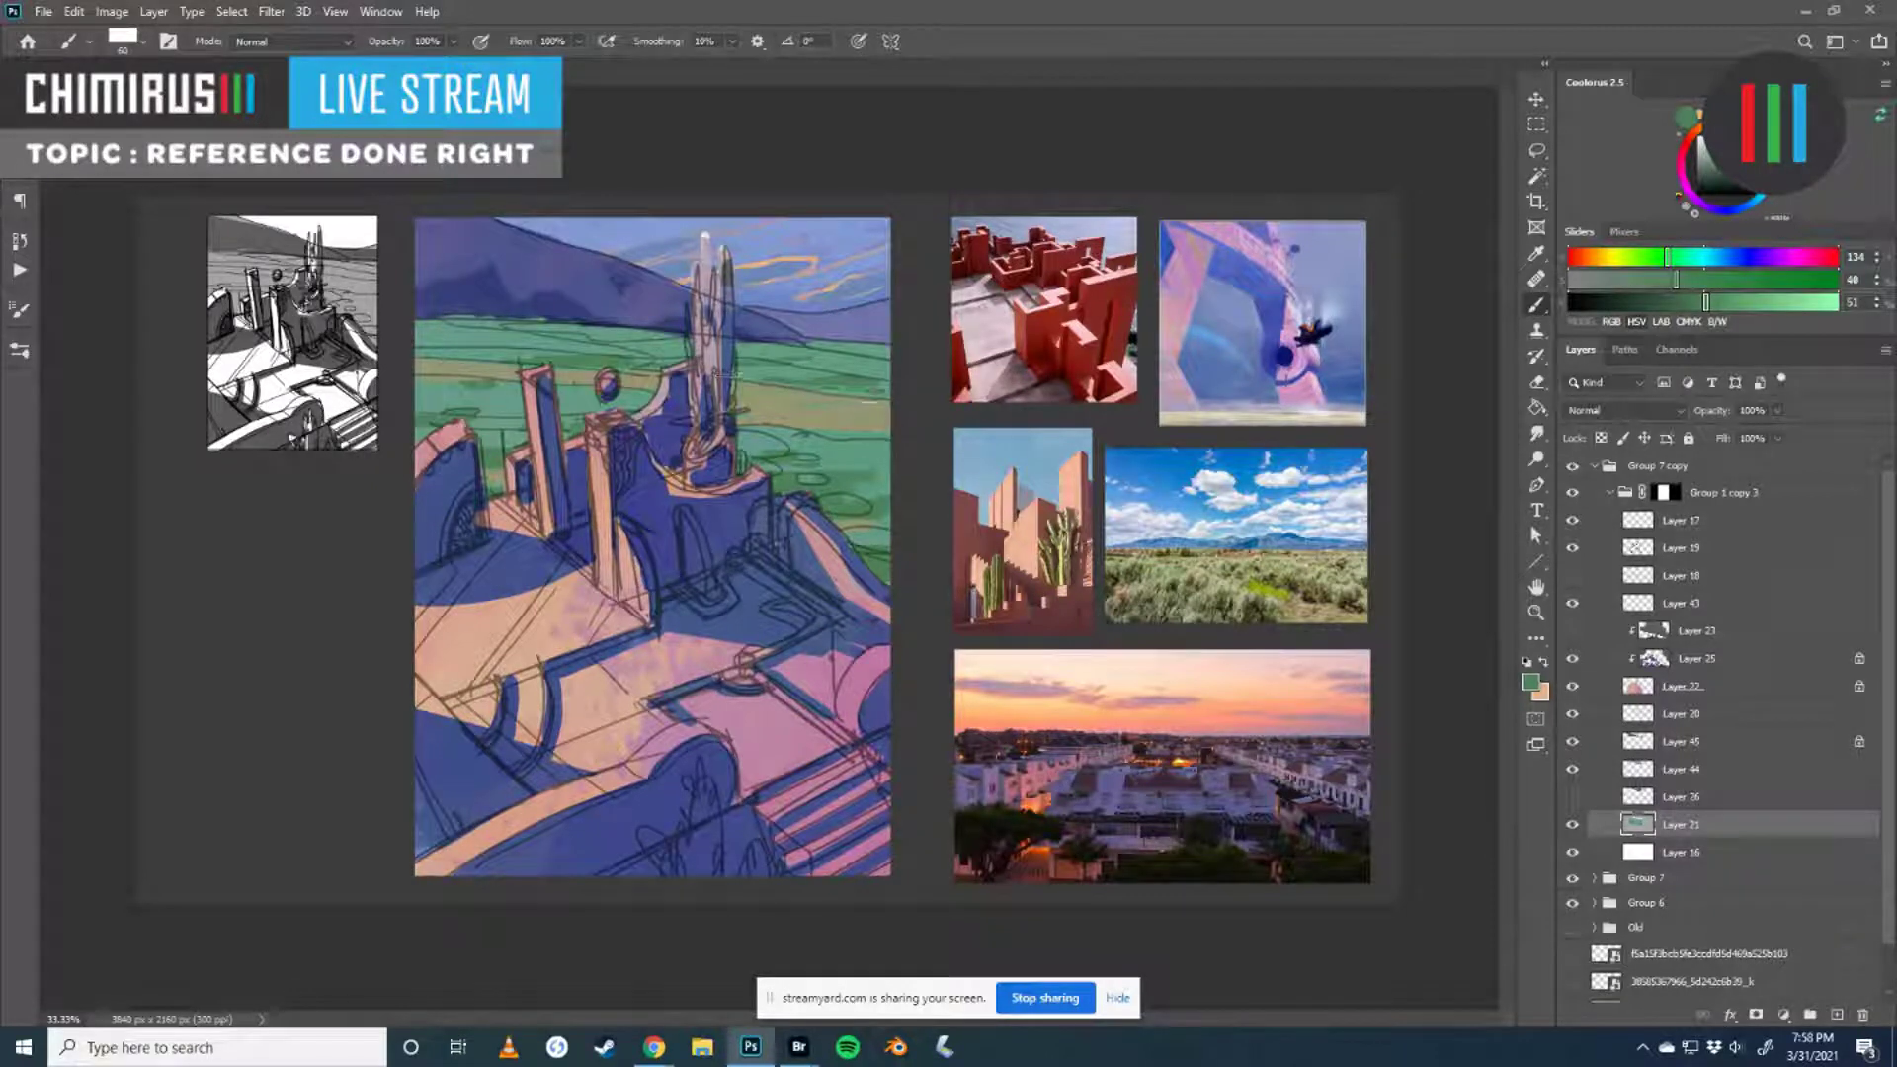
alt+click(849, 435)
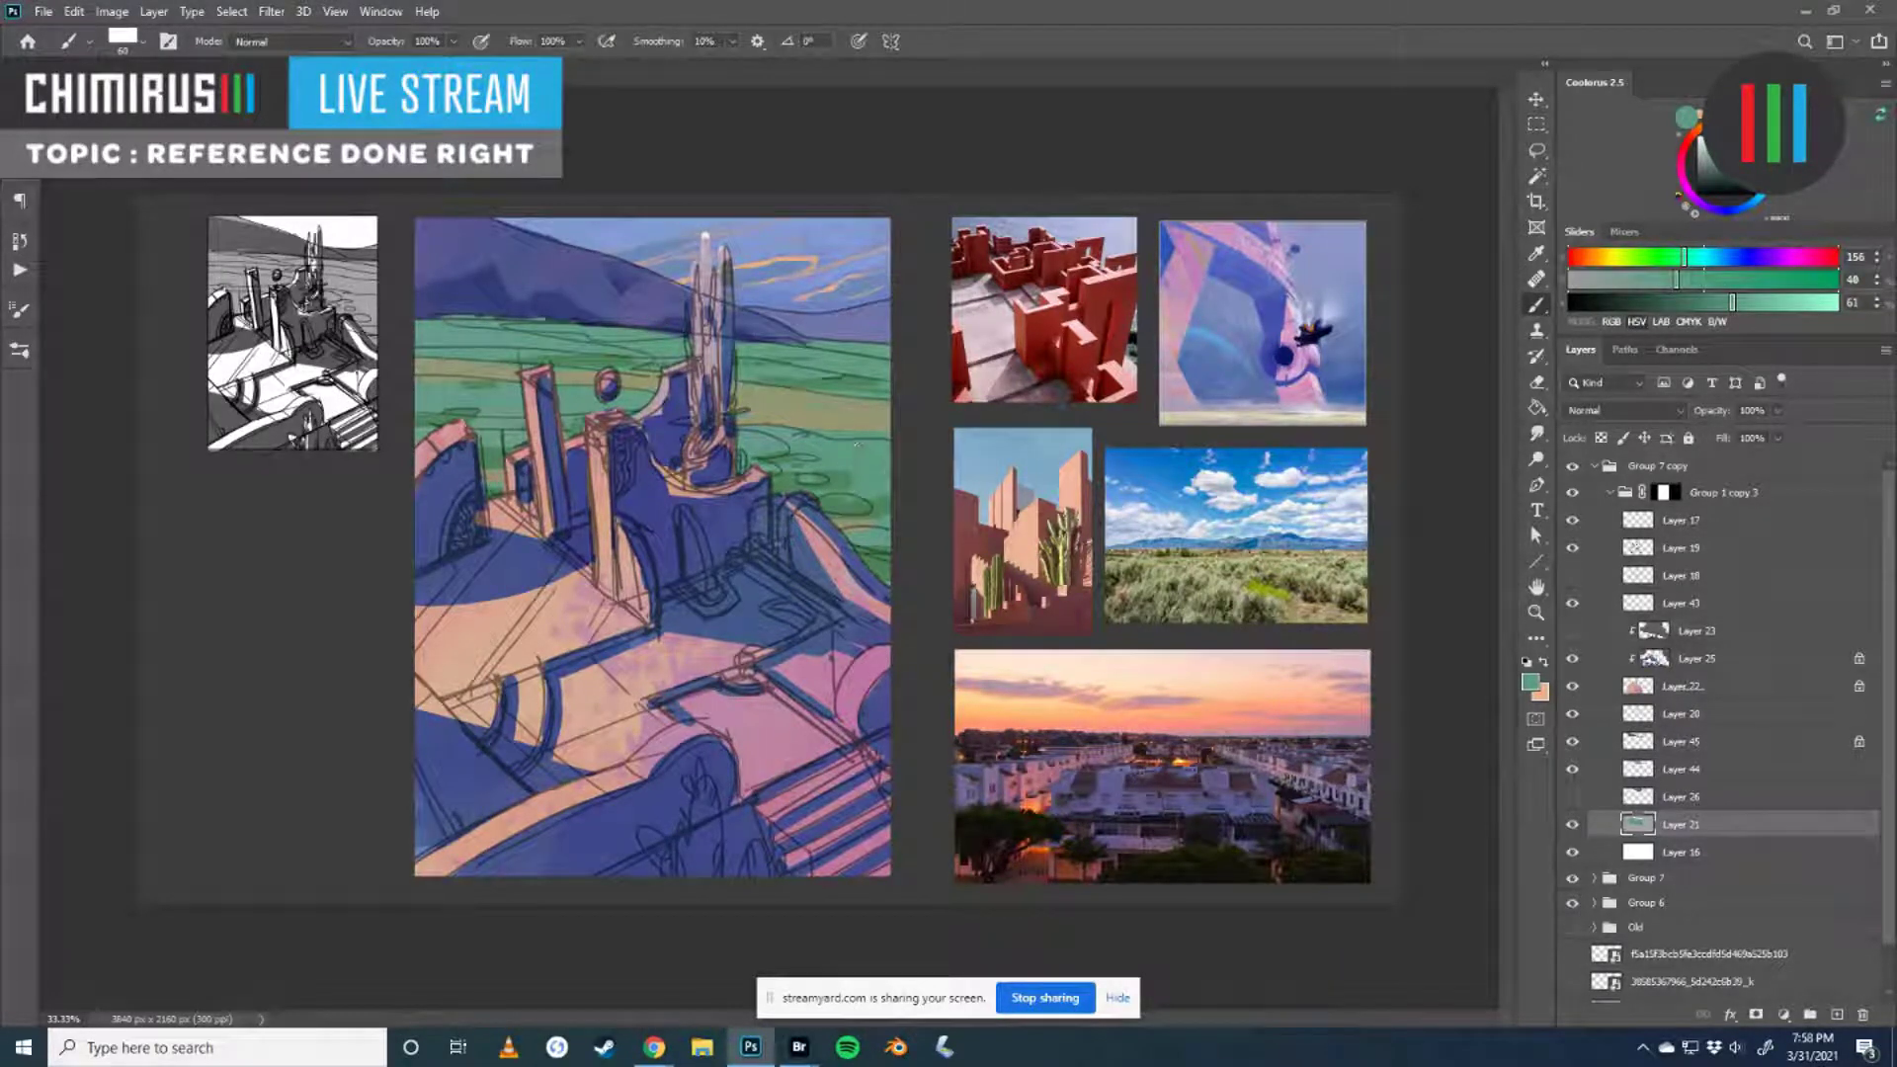
alt+click(850, 380)
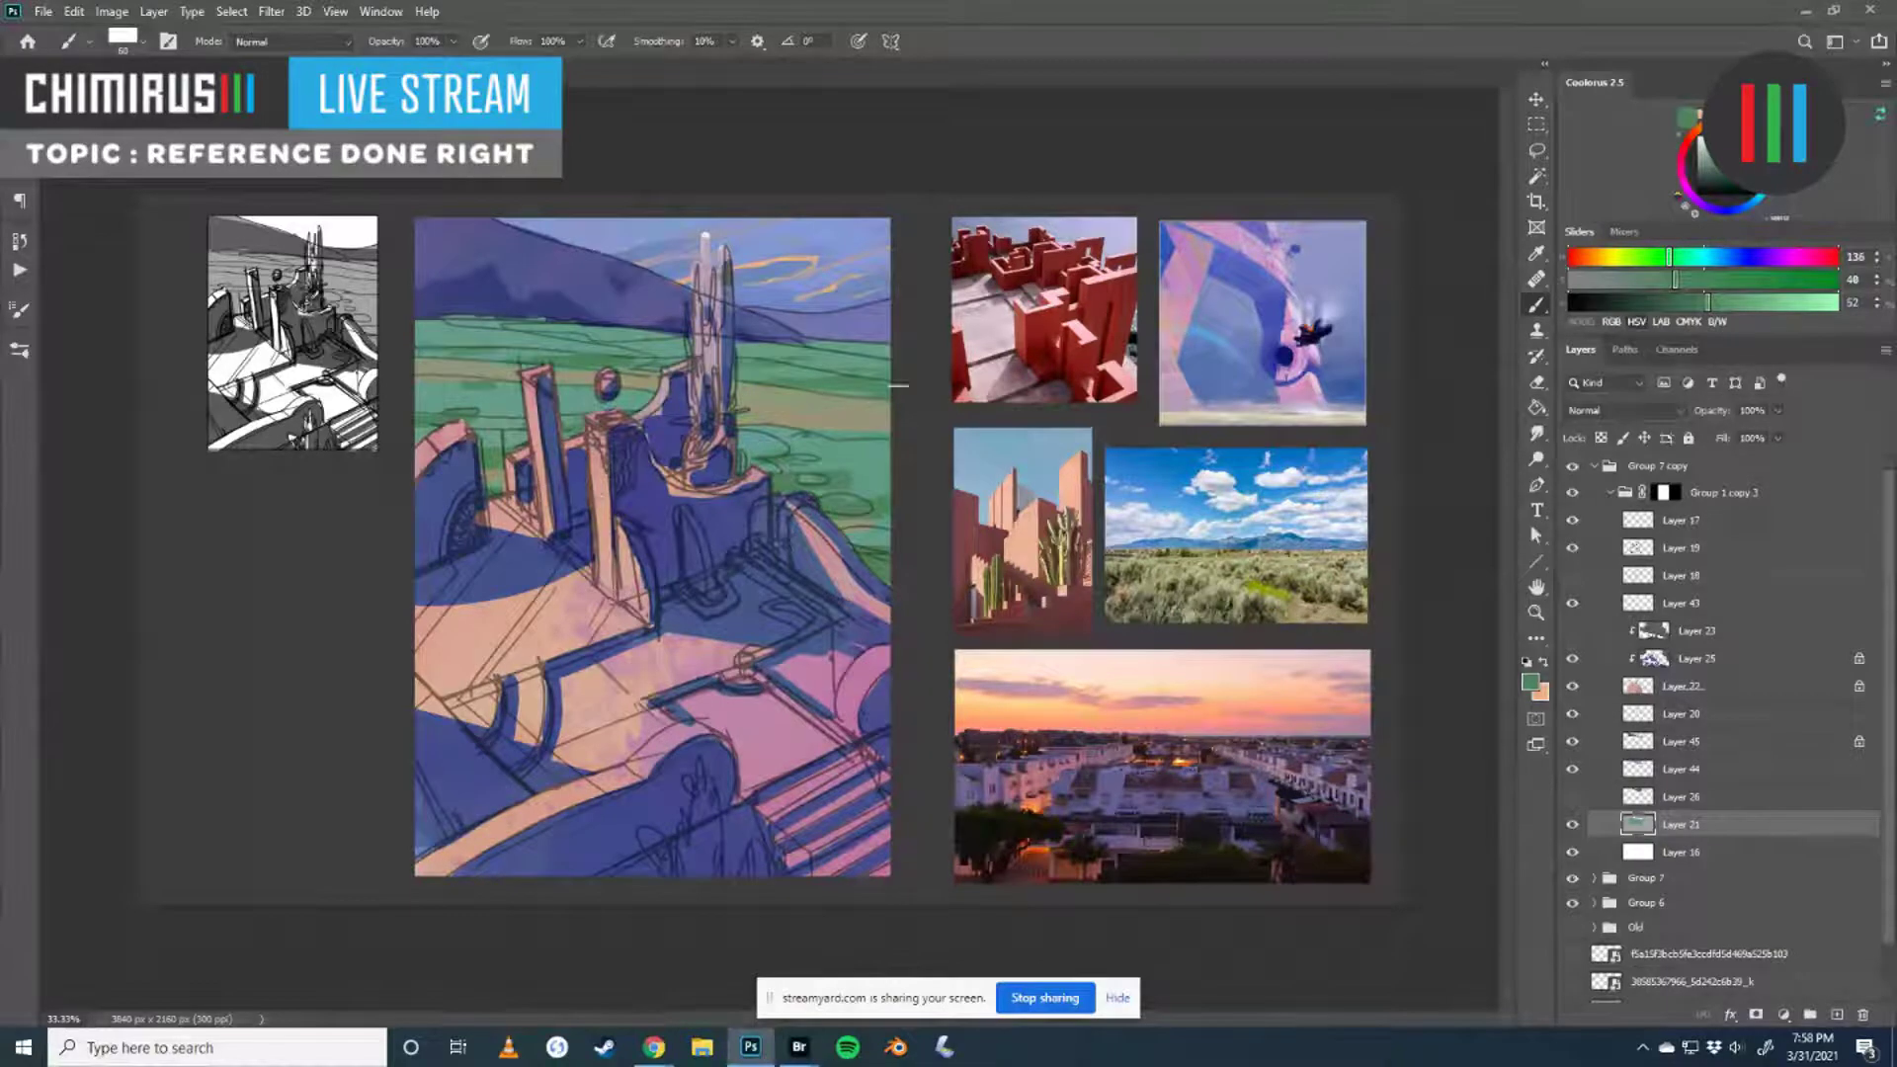
- Rework the field's streaks with a sampled ochre of hue 63, saturation 23, brightness 59 and sampled greens, reducing the brush size
alt+click(776, 398)
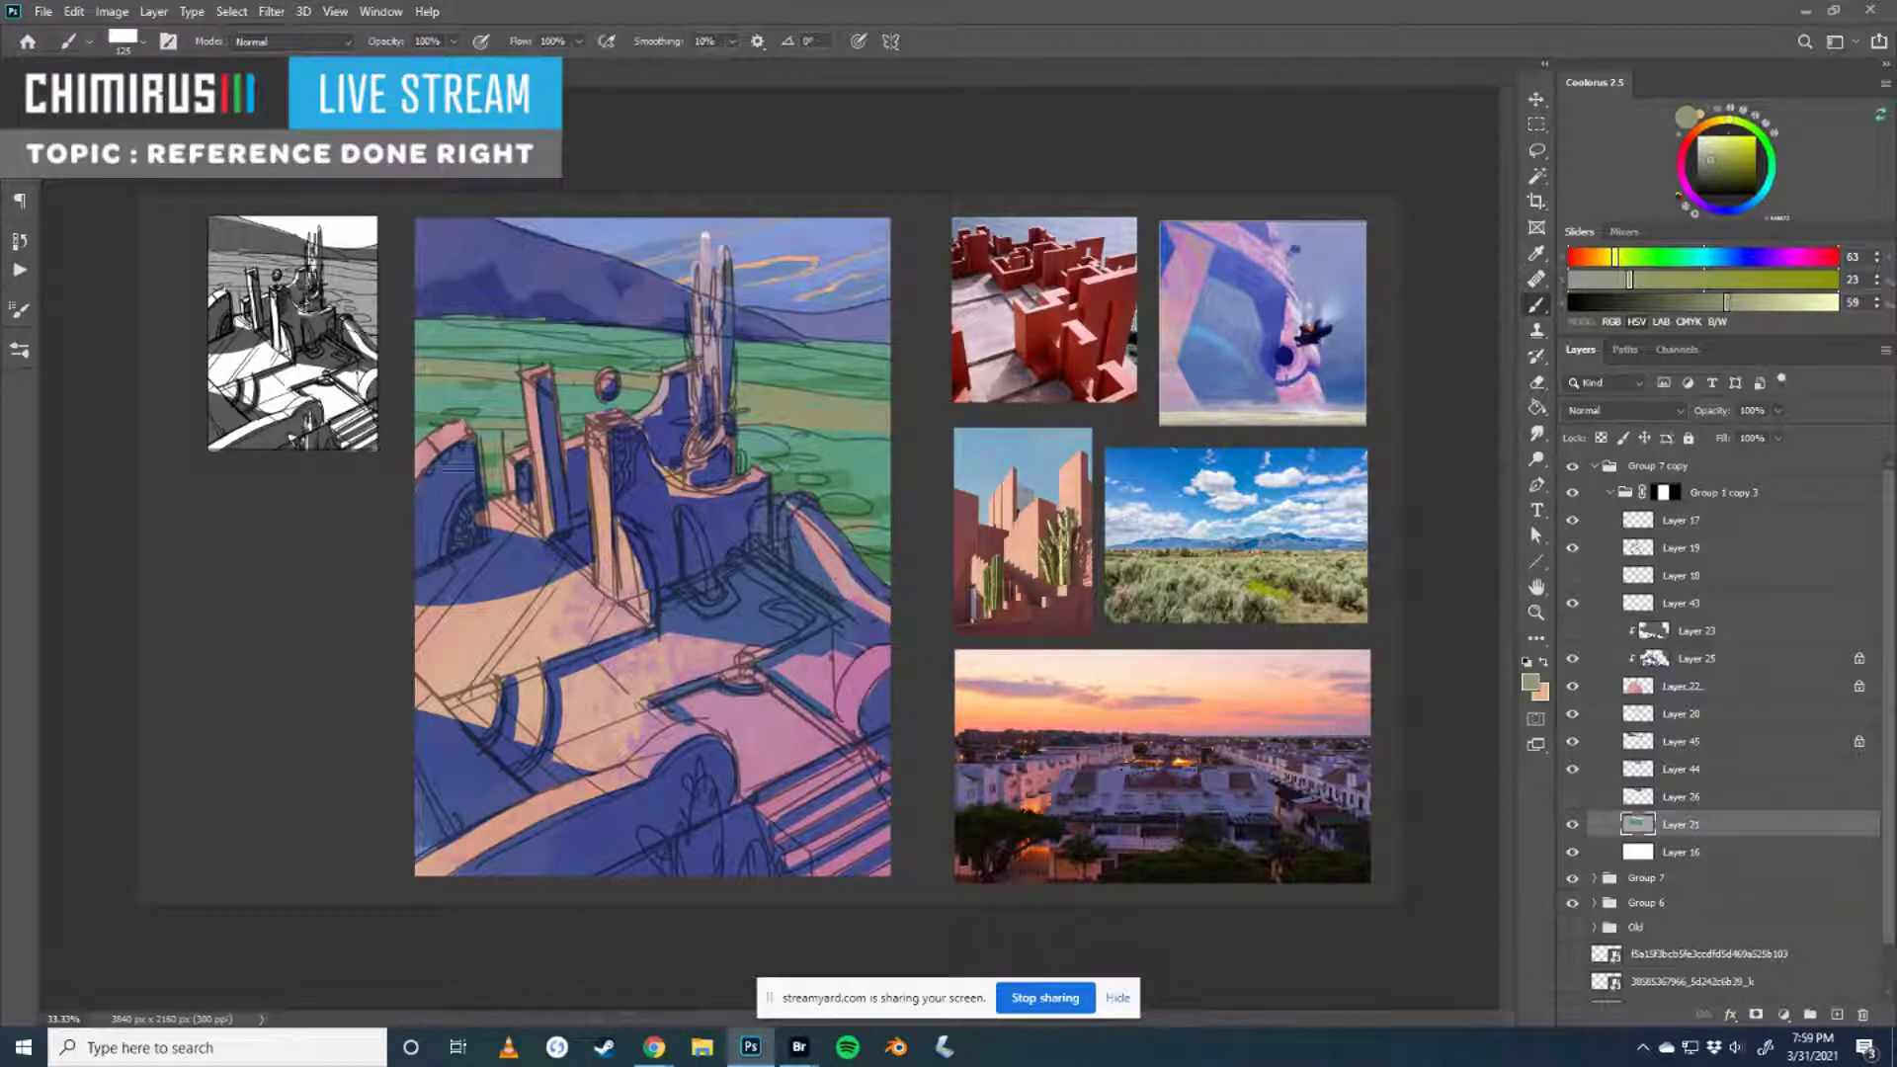
key(bracketleft)
key(bracketleft)
key(bracketleft)
key(bracketleft)
alt+click(835, 530)
alt+click(879, 516)
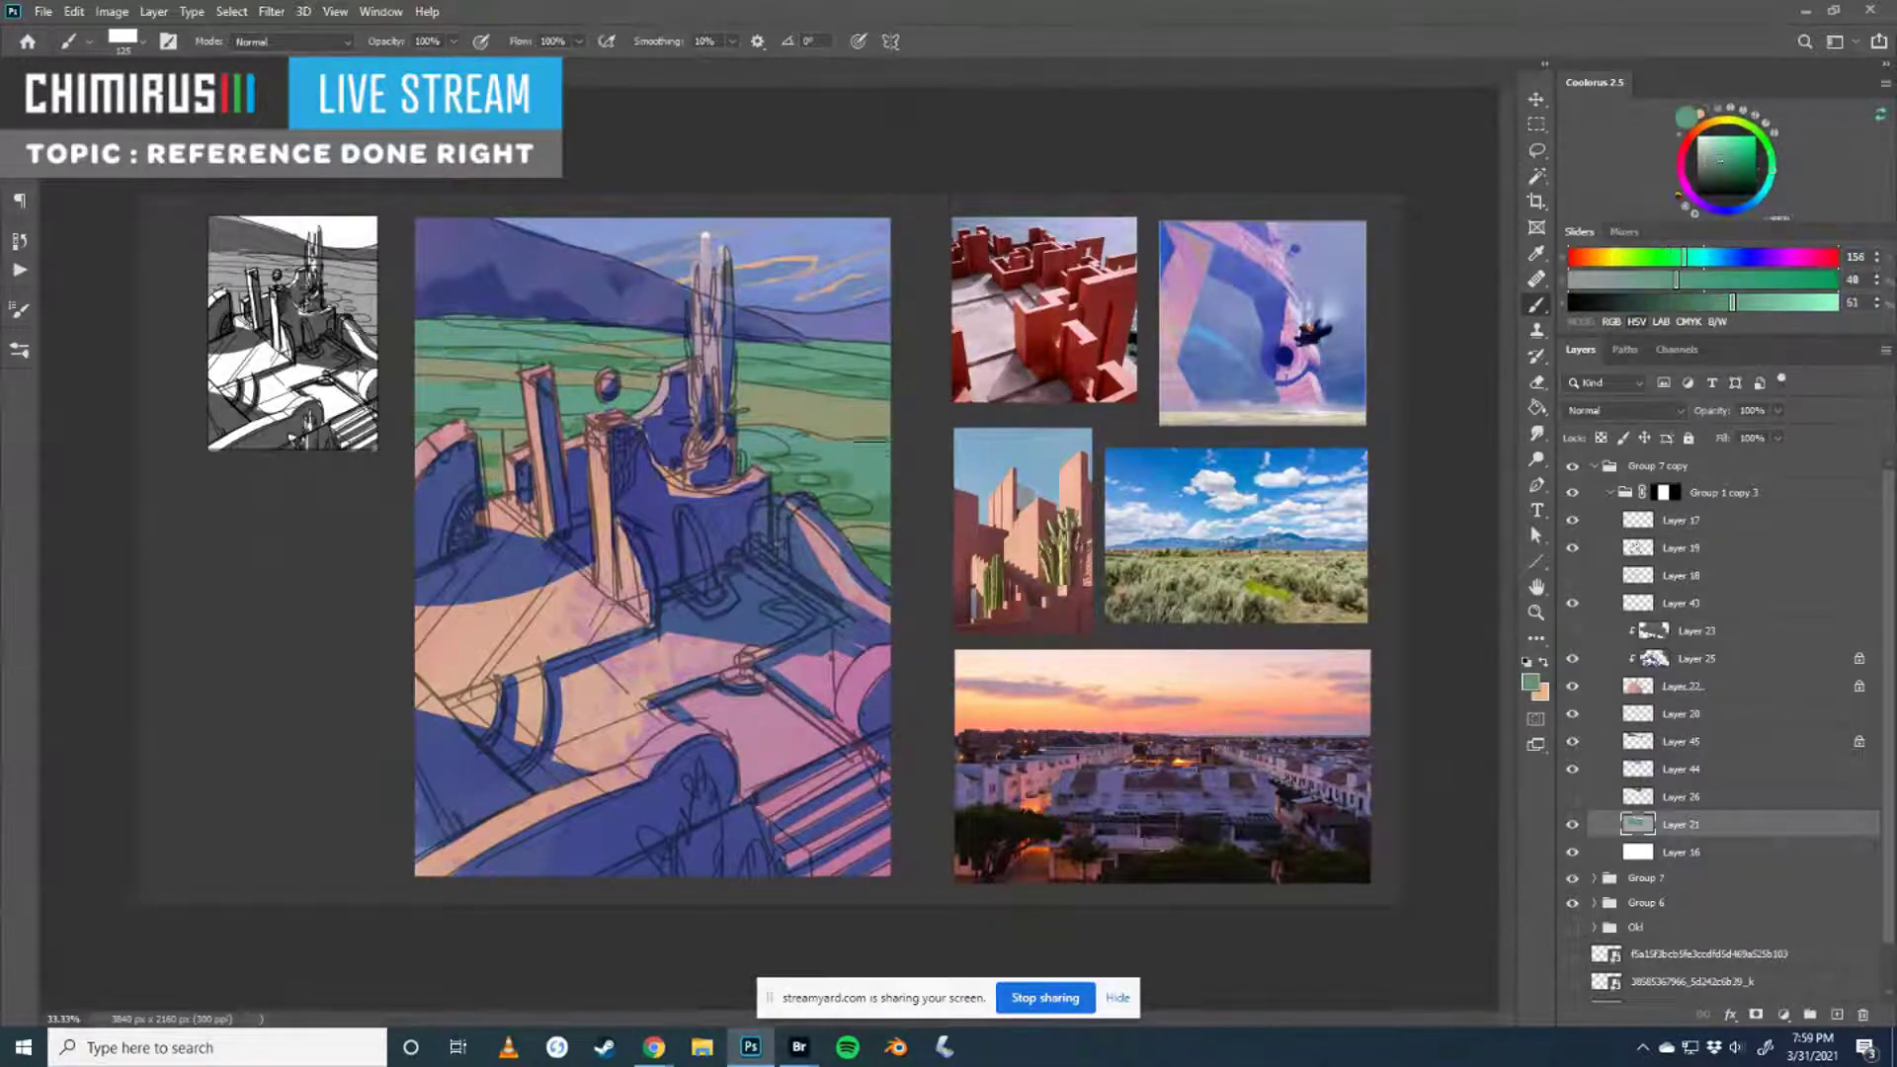
key(bracketleft)
key(bracketleft)
- Select the spires' layer, Layer 22, and compare Layer 22 and Layer 25 hidden and shown
key(v)
ctrl+click(709, 355)
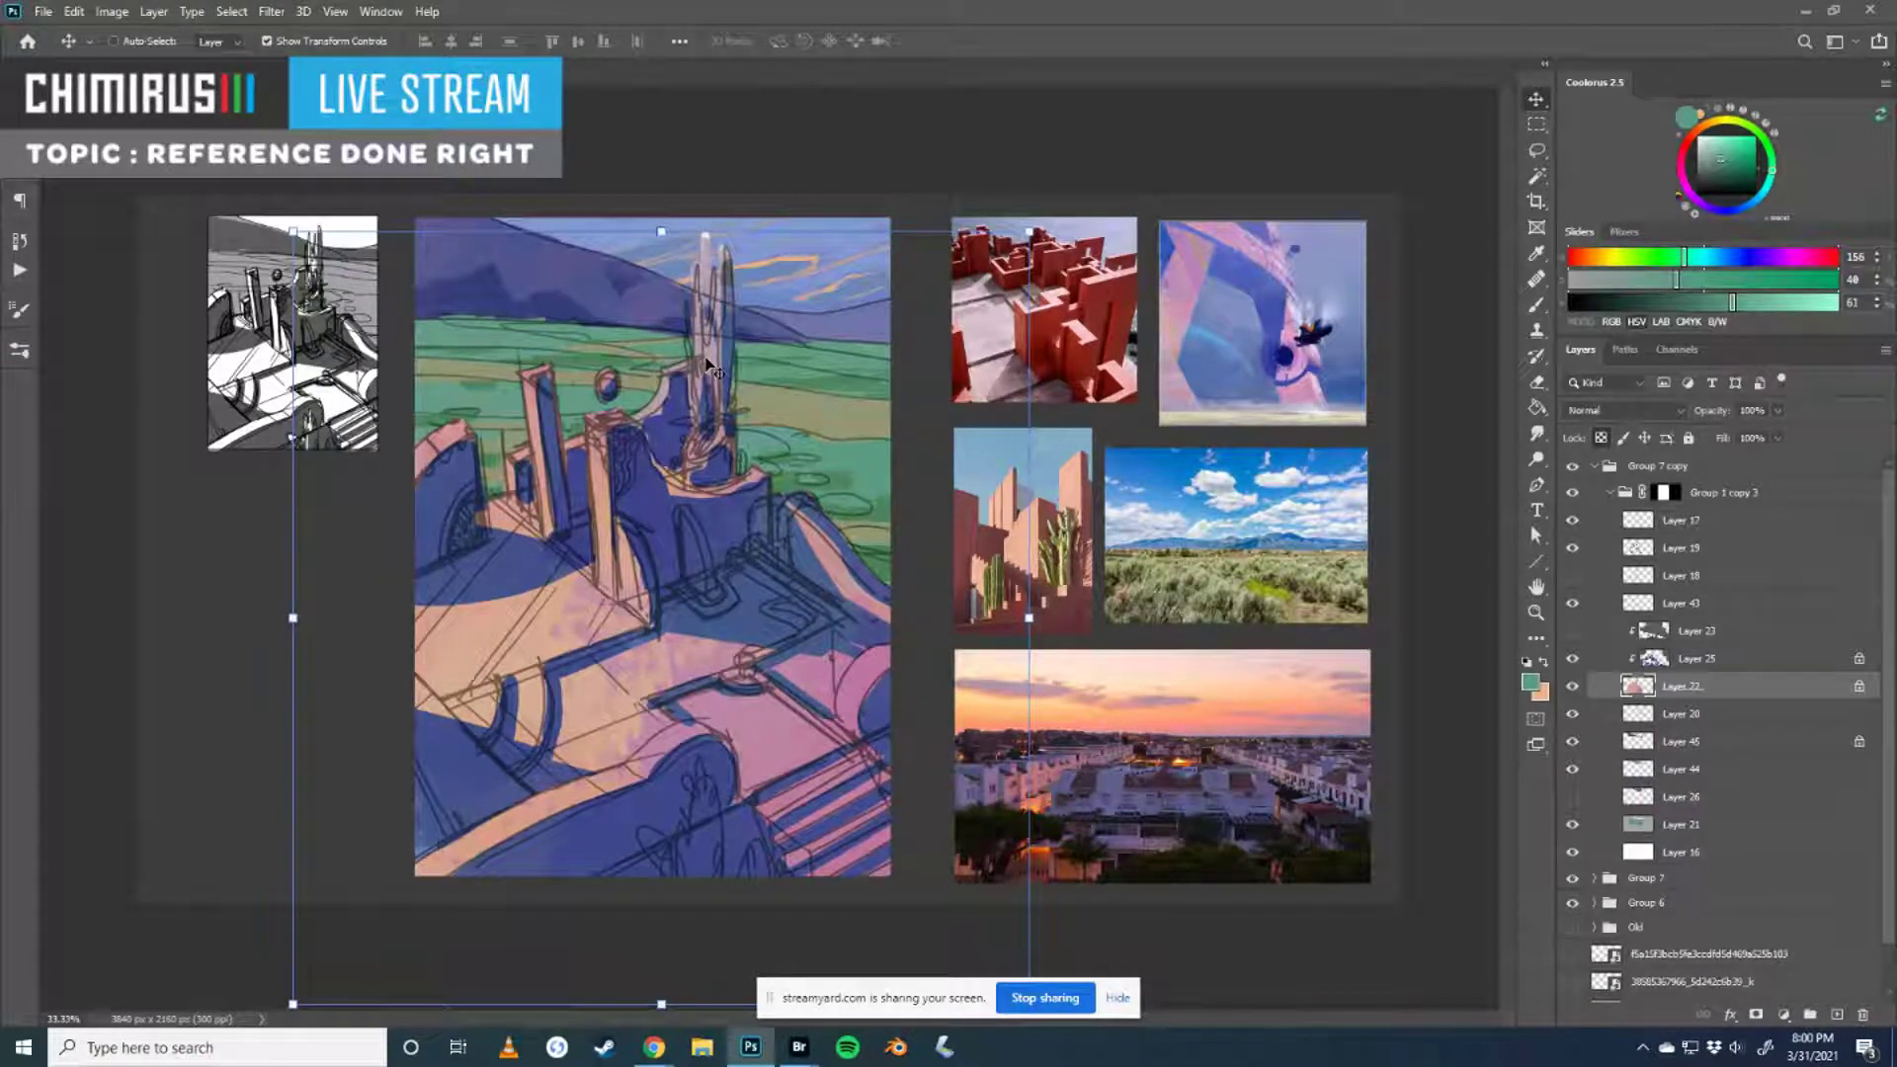
click(1574, 687)
click(1574, 687)
click(1572, 659)
click(1572, 659)
key(b)
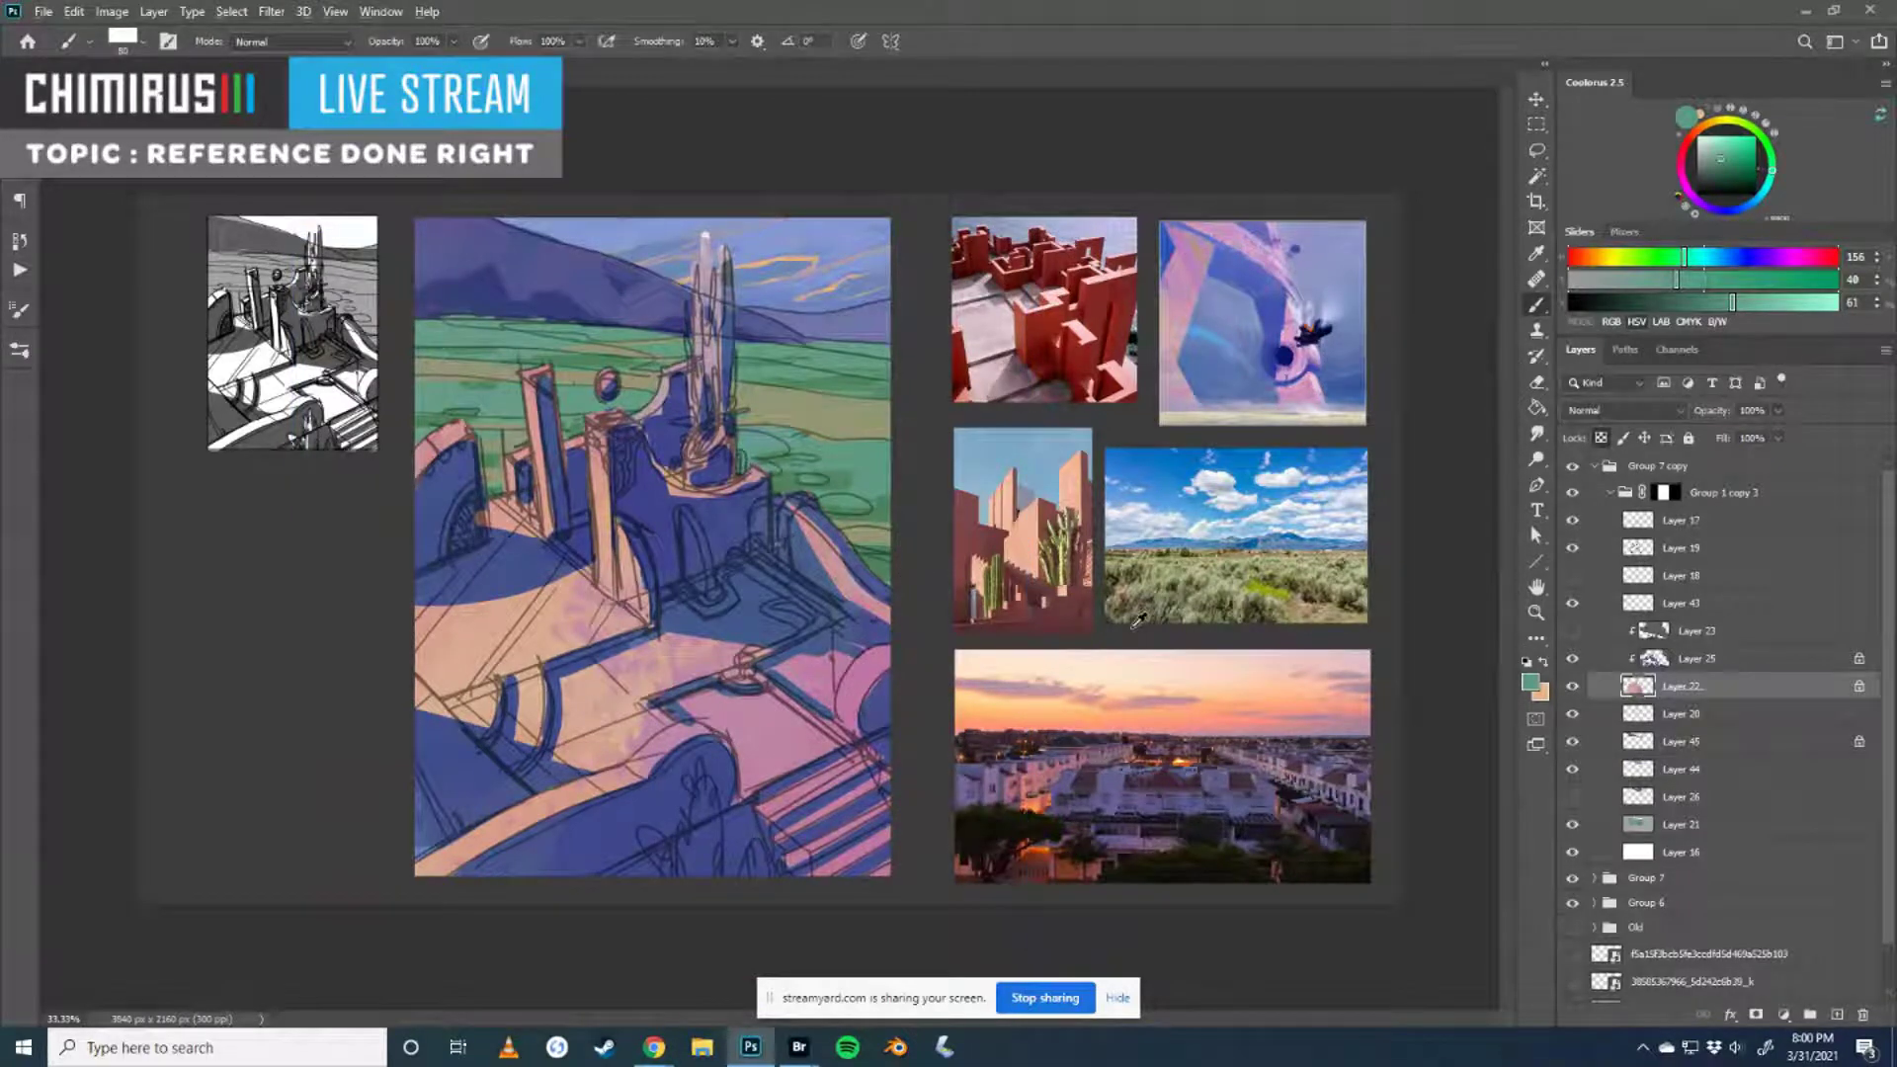
- Mix a green of hue 93, saturation 50, brightness 64, and paint the tall spires on Layer 22 with it
alt+click(658, 682)
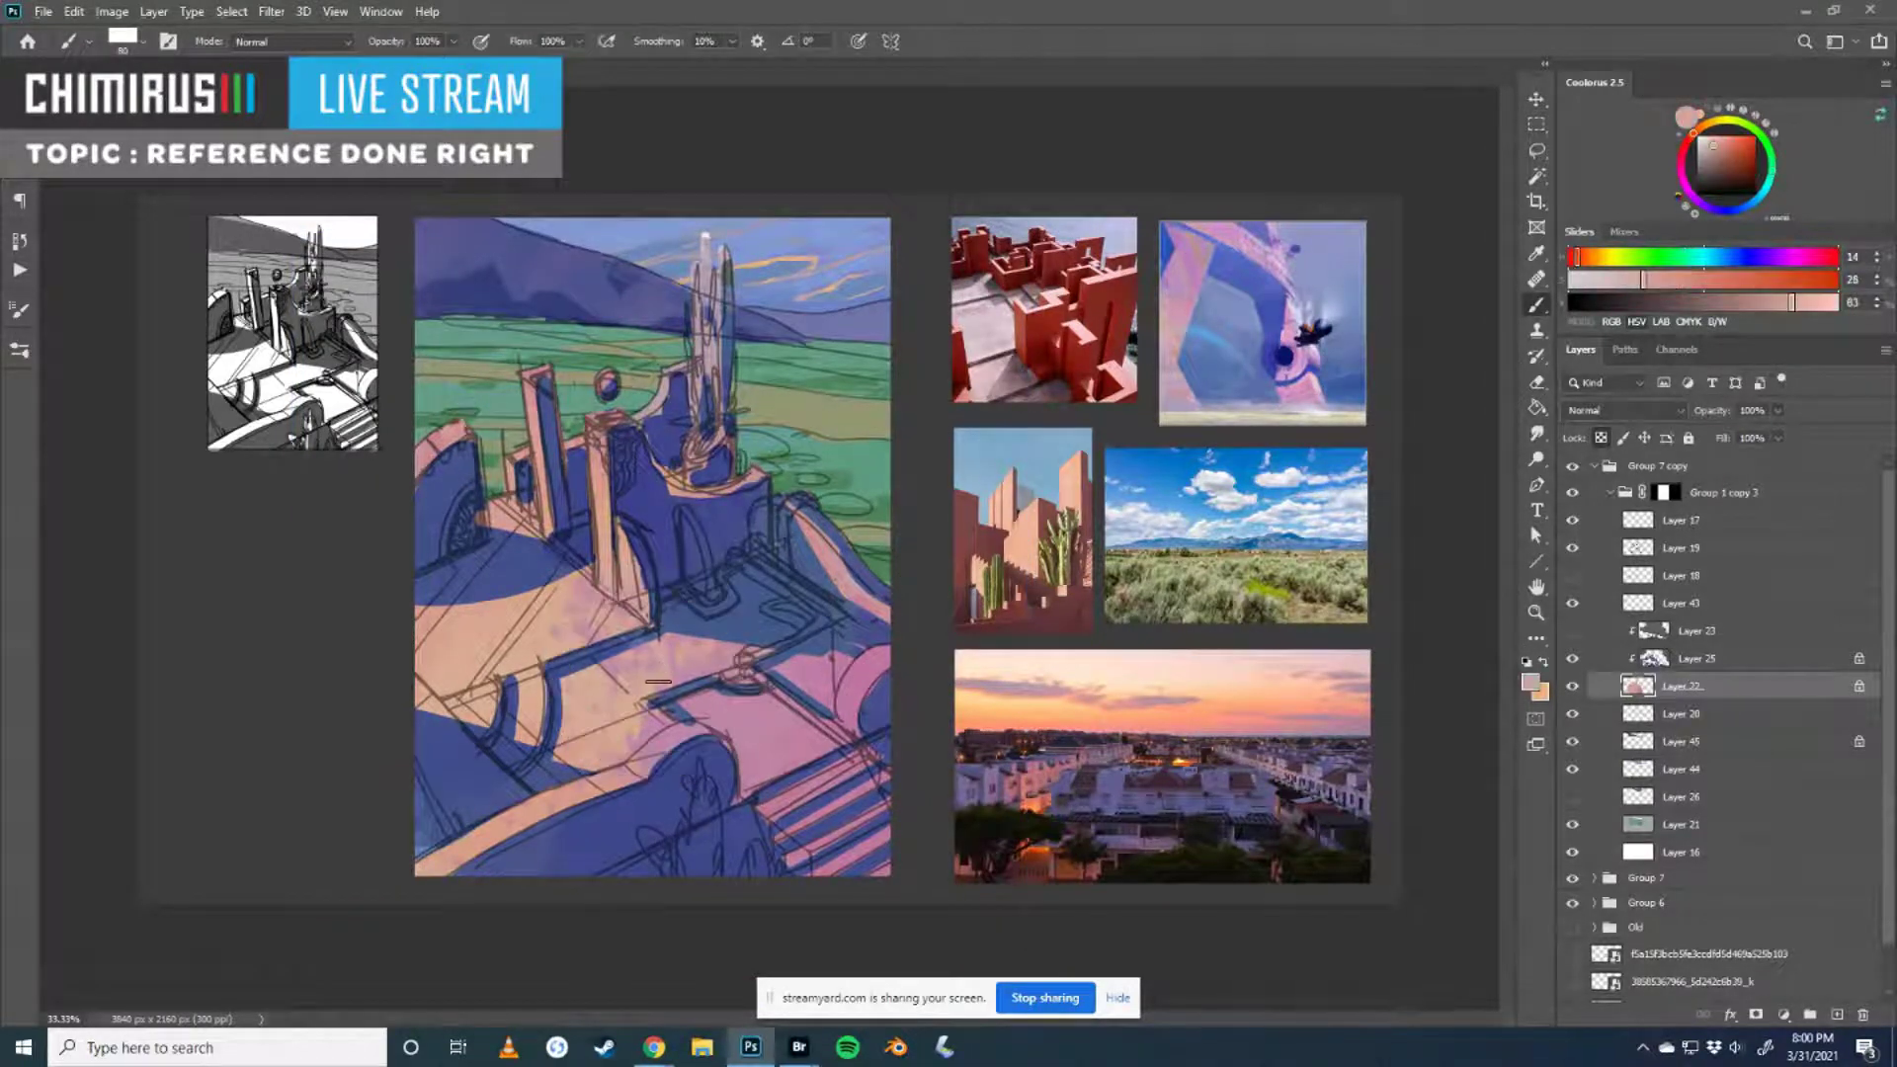
click(1638, 257)
click(1691, 280)
click(1644, 257)
click(1745, 304)
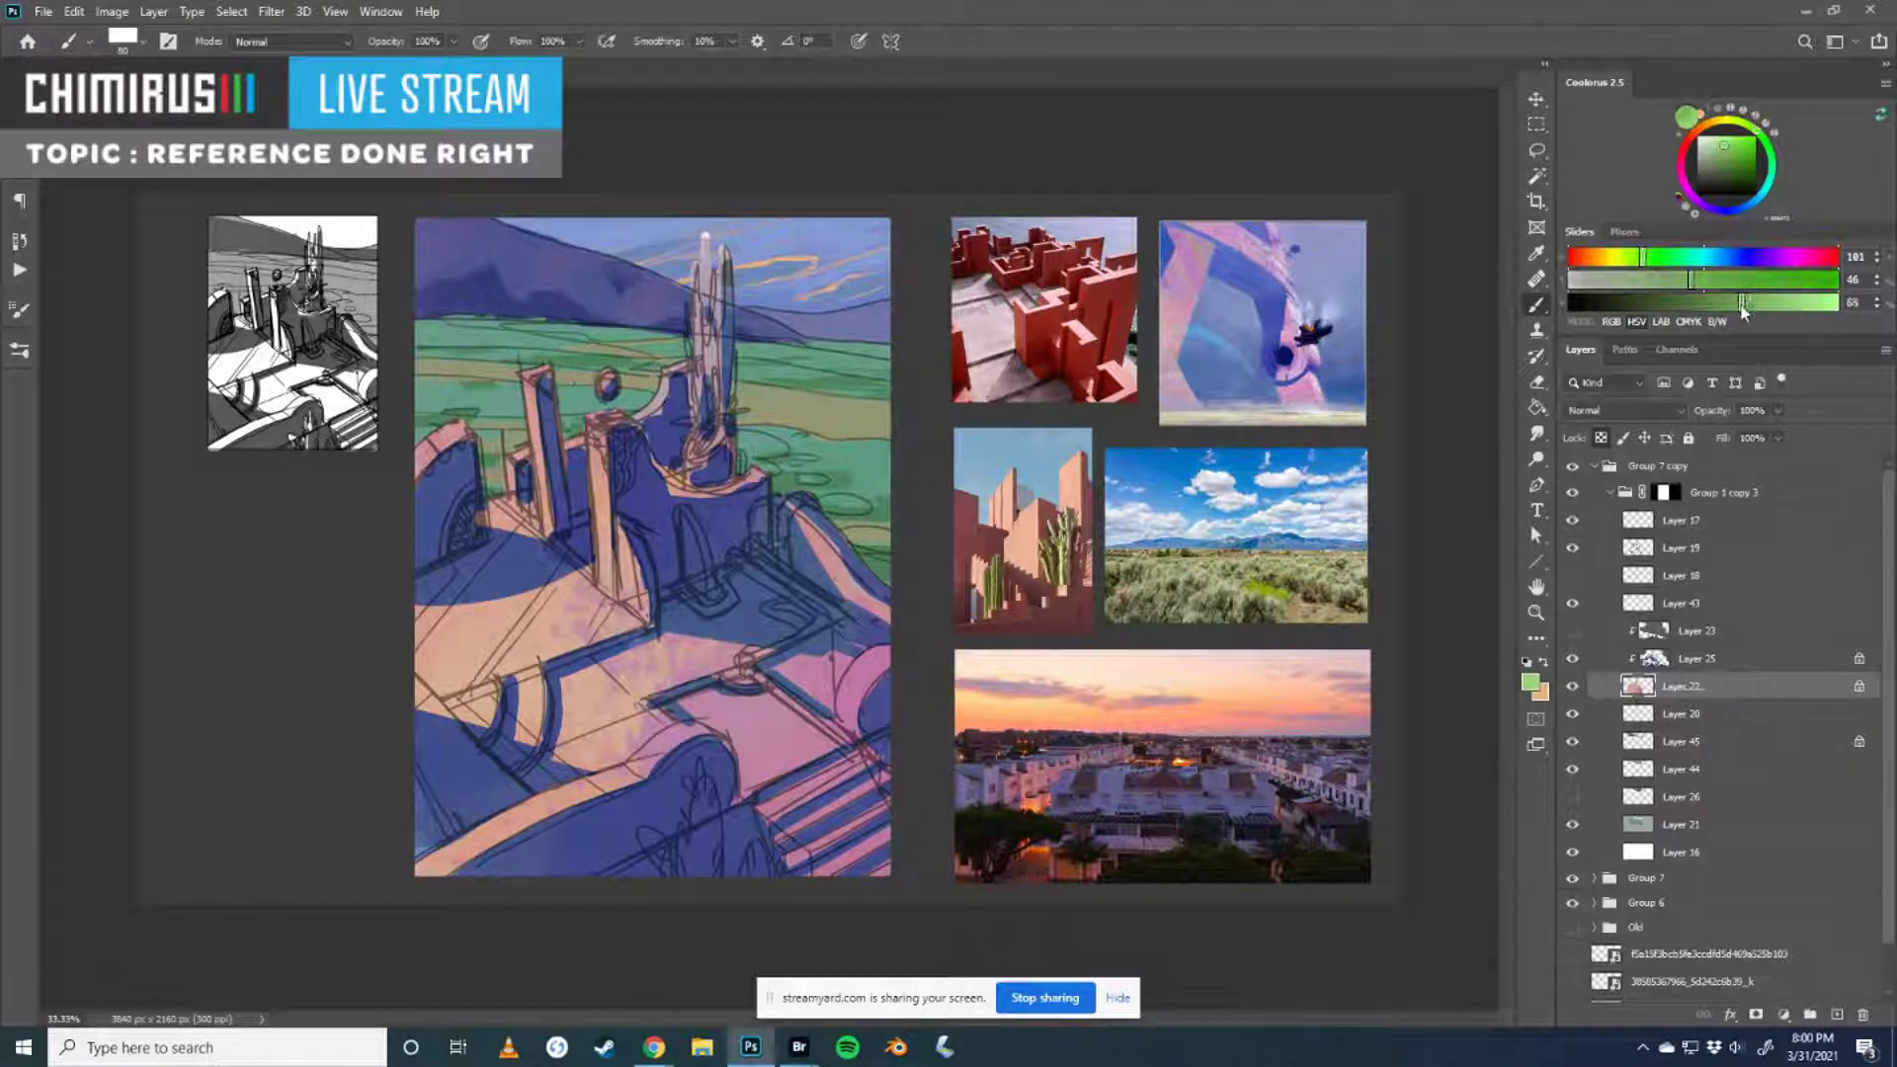
click(1704, 281)
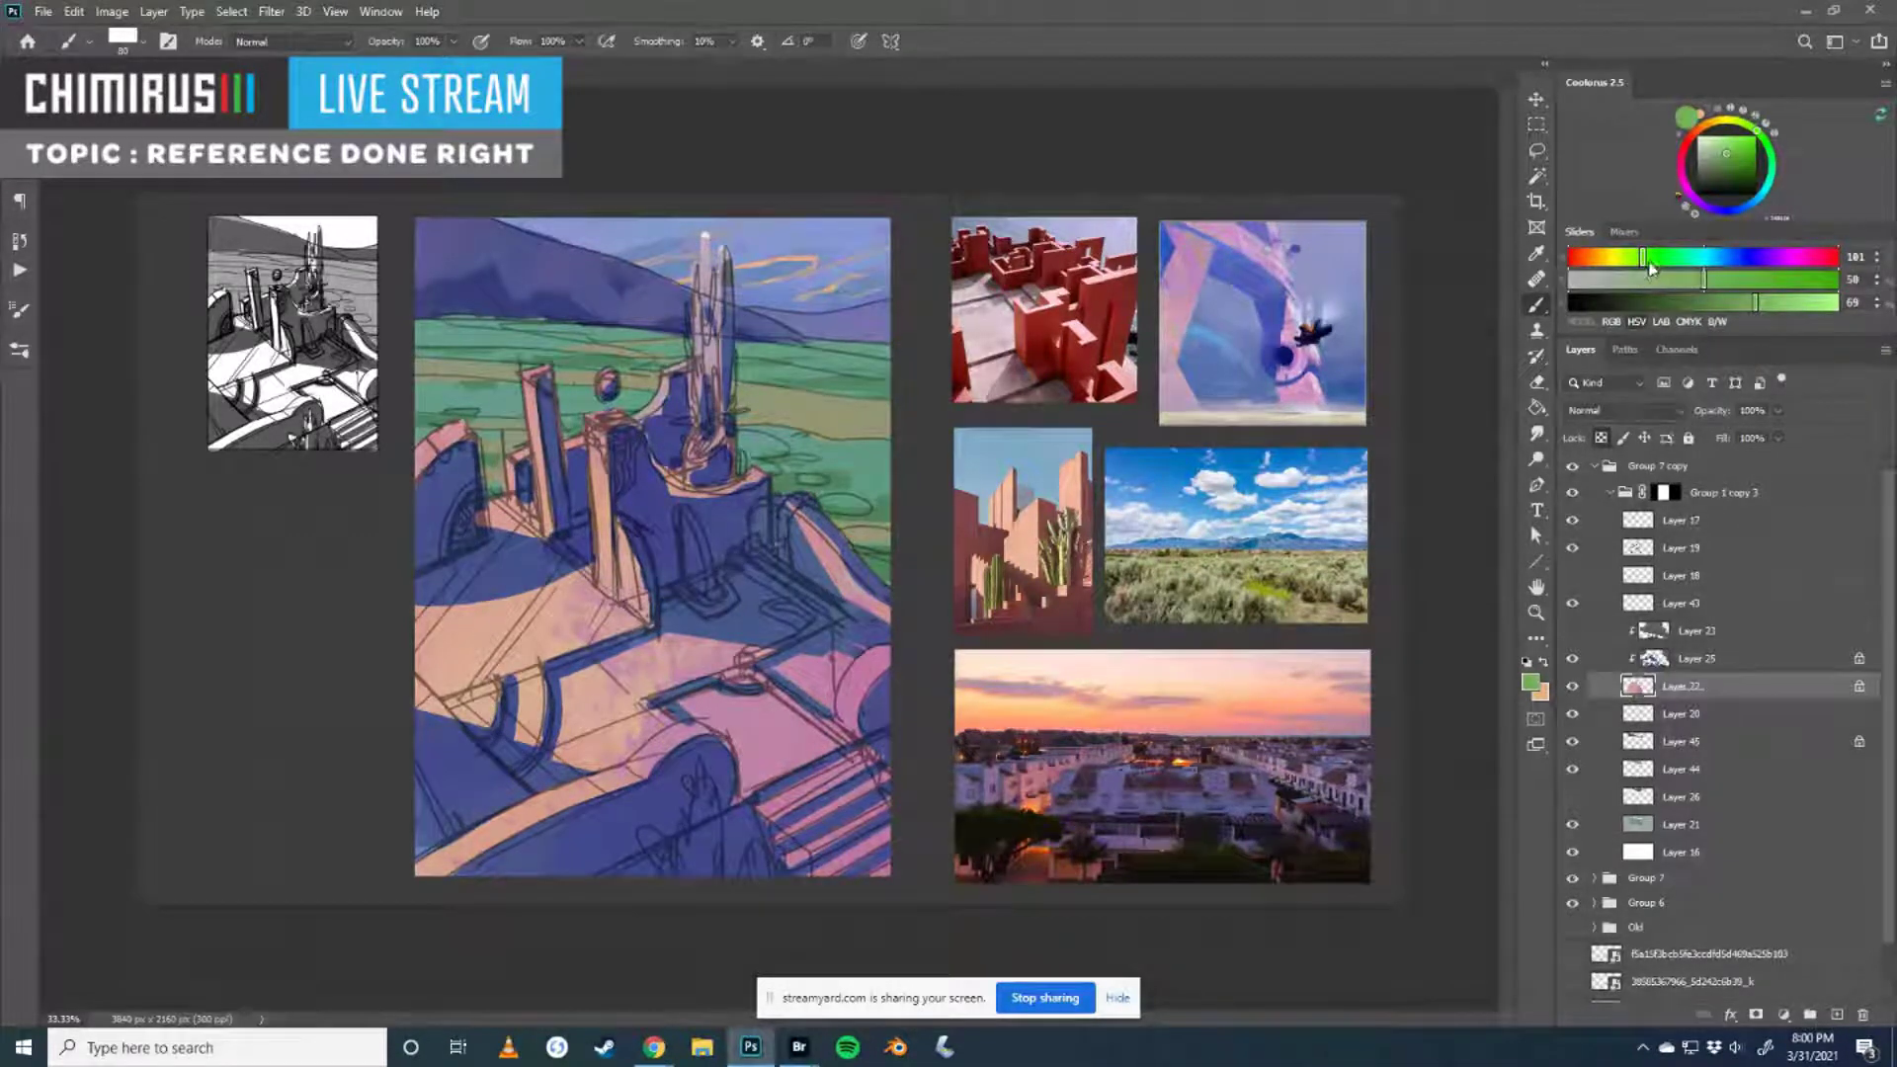
click(1637, 257)
click(1741, 301)
mouse_move(712, 405)
mouse_down()
mouse_move(705, 238)
mouse_move(703, 431)
mouse_move(699, 294)
mouse_move(724, 279)
mouse_move(697, 387)
mouse_move(685, 316)
mouse_move(710, 398)
mouse_move(700, 435)
mouse_move(708, 375)
mouse_up()
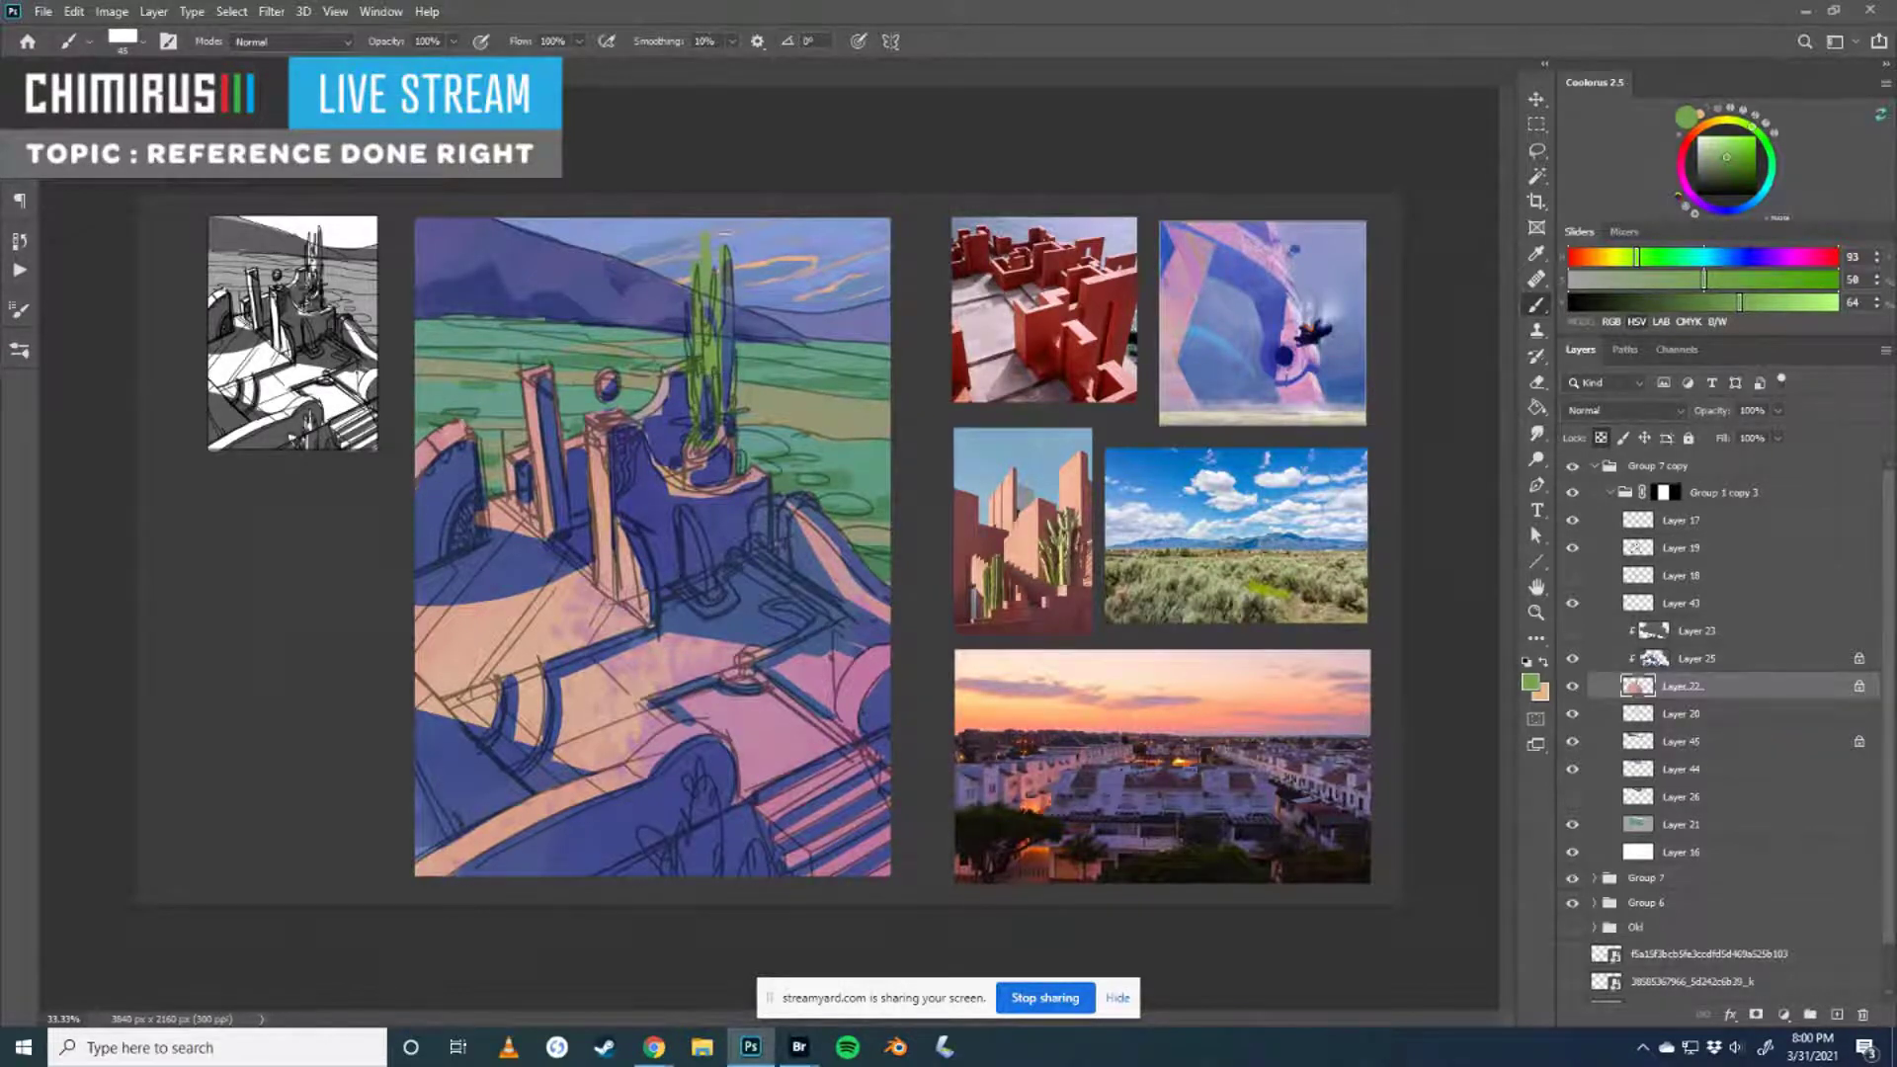
- On Layer 25, mix a darker green of hue 99, saturation 49, brightness 50 for the spires' shadow side
click(1670, 660)
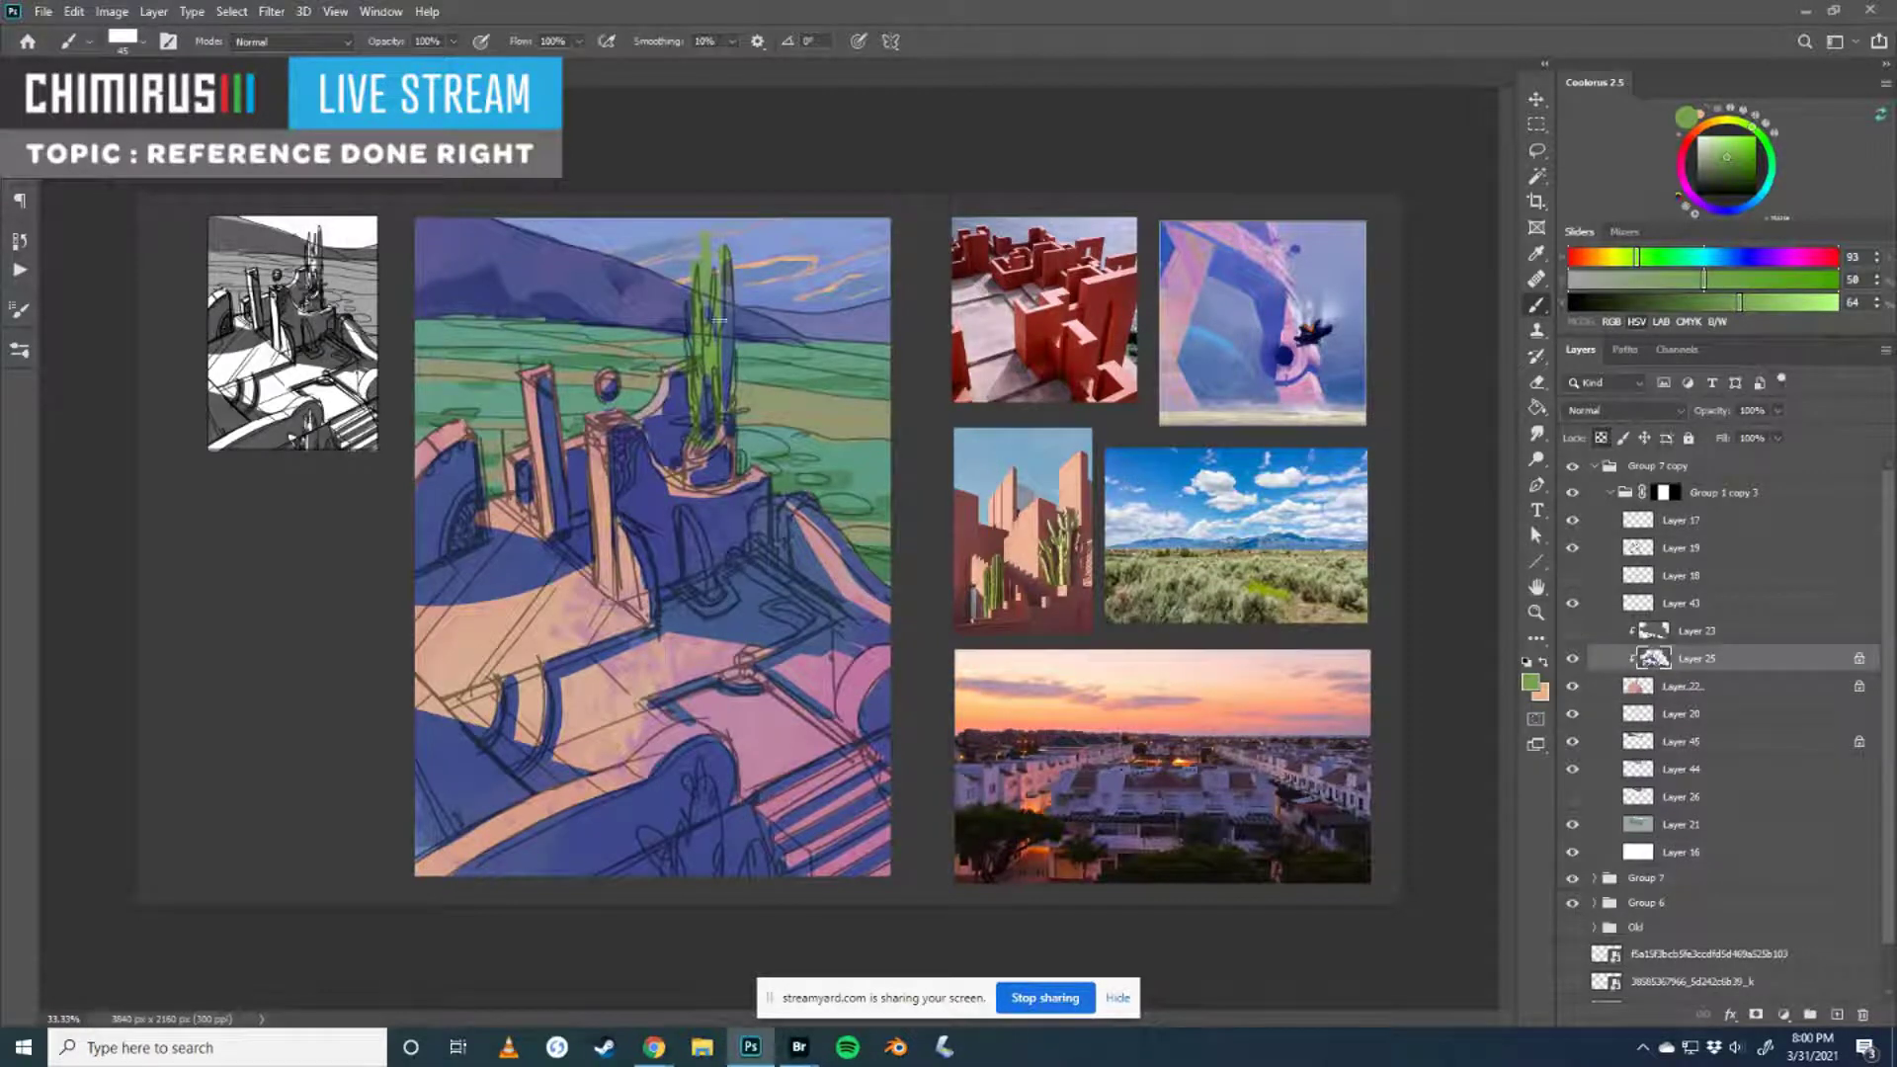
drag(1728, 302, 1707, 302)
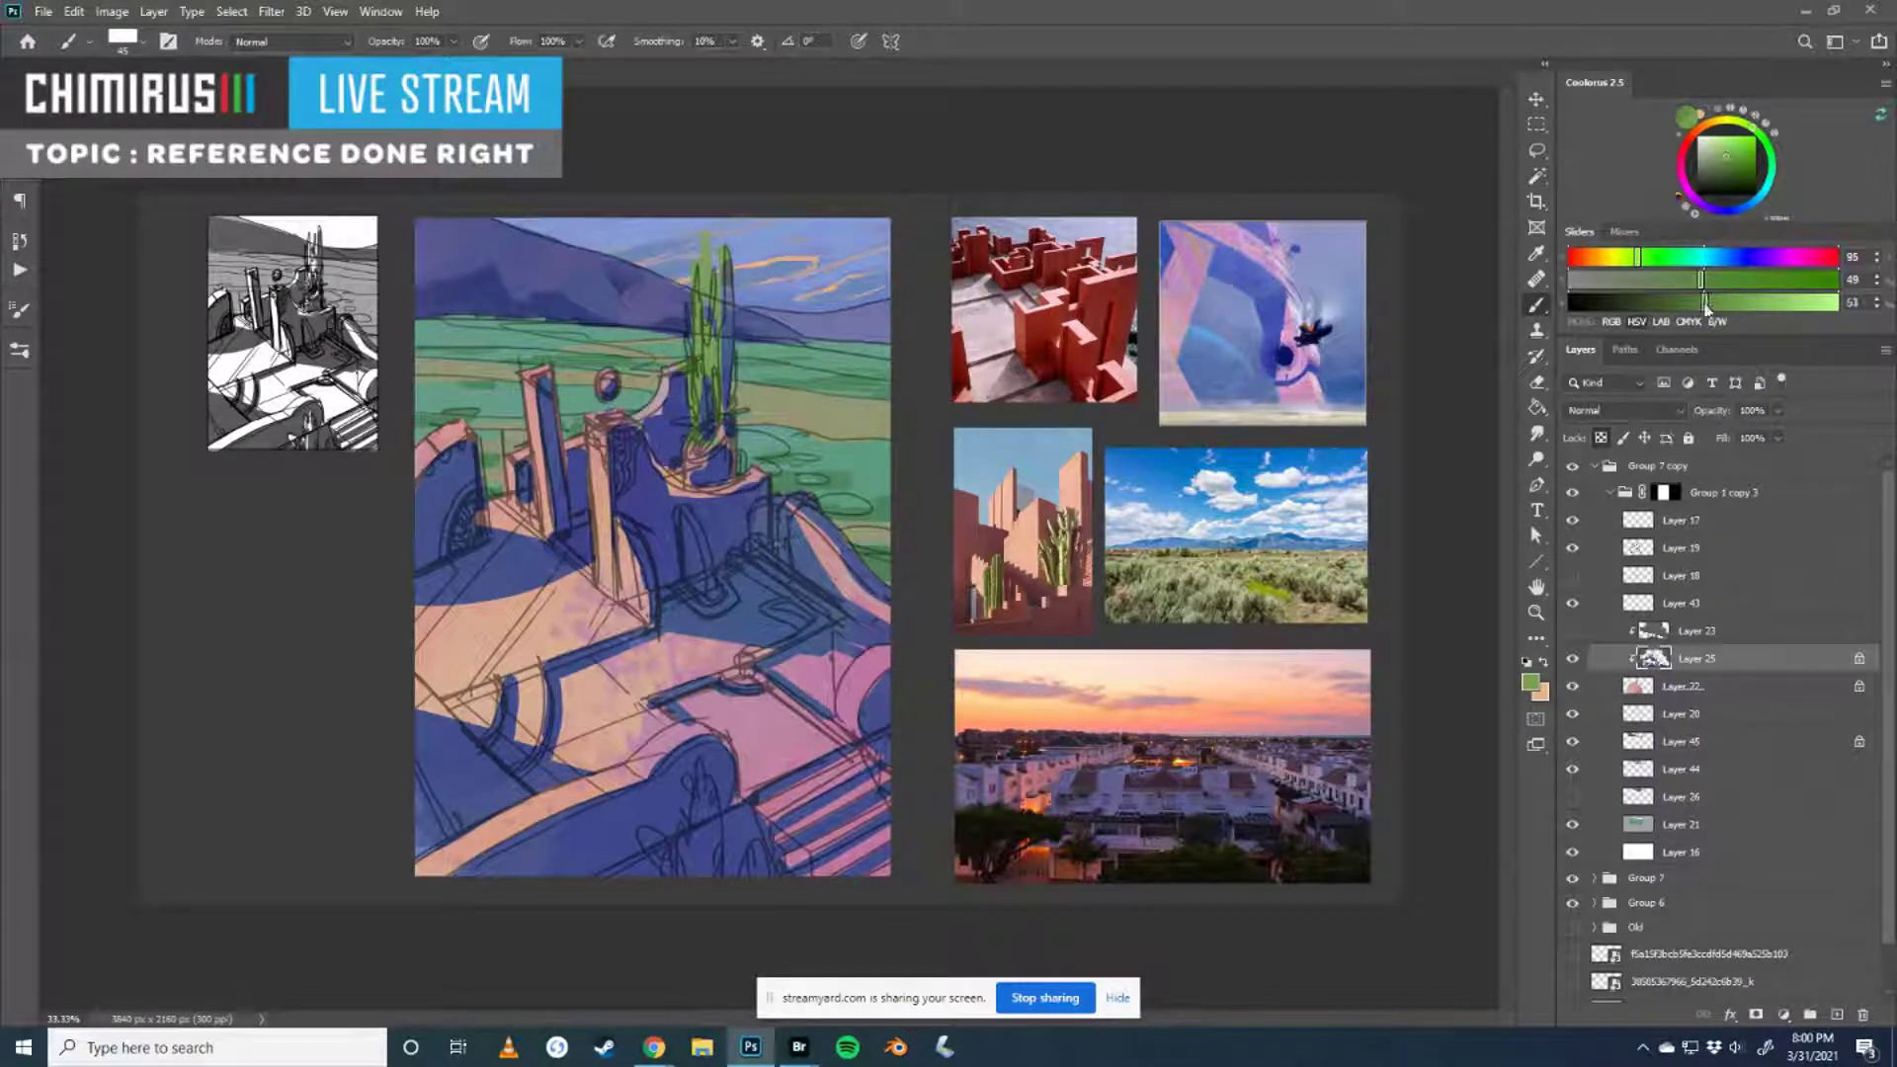
click(1666, 259)
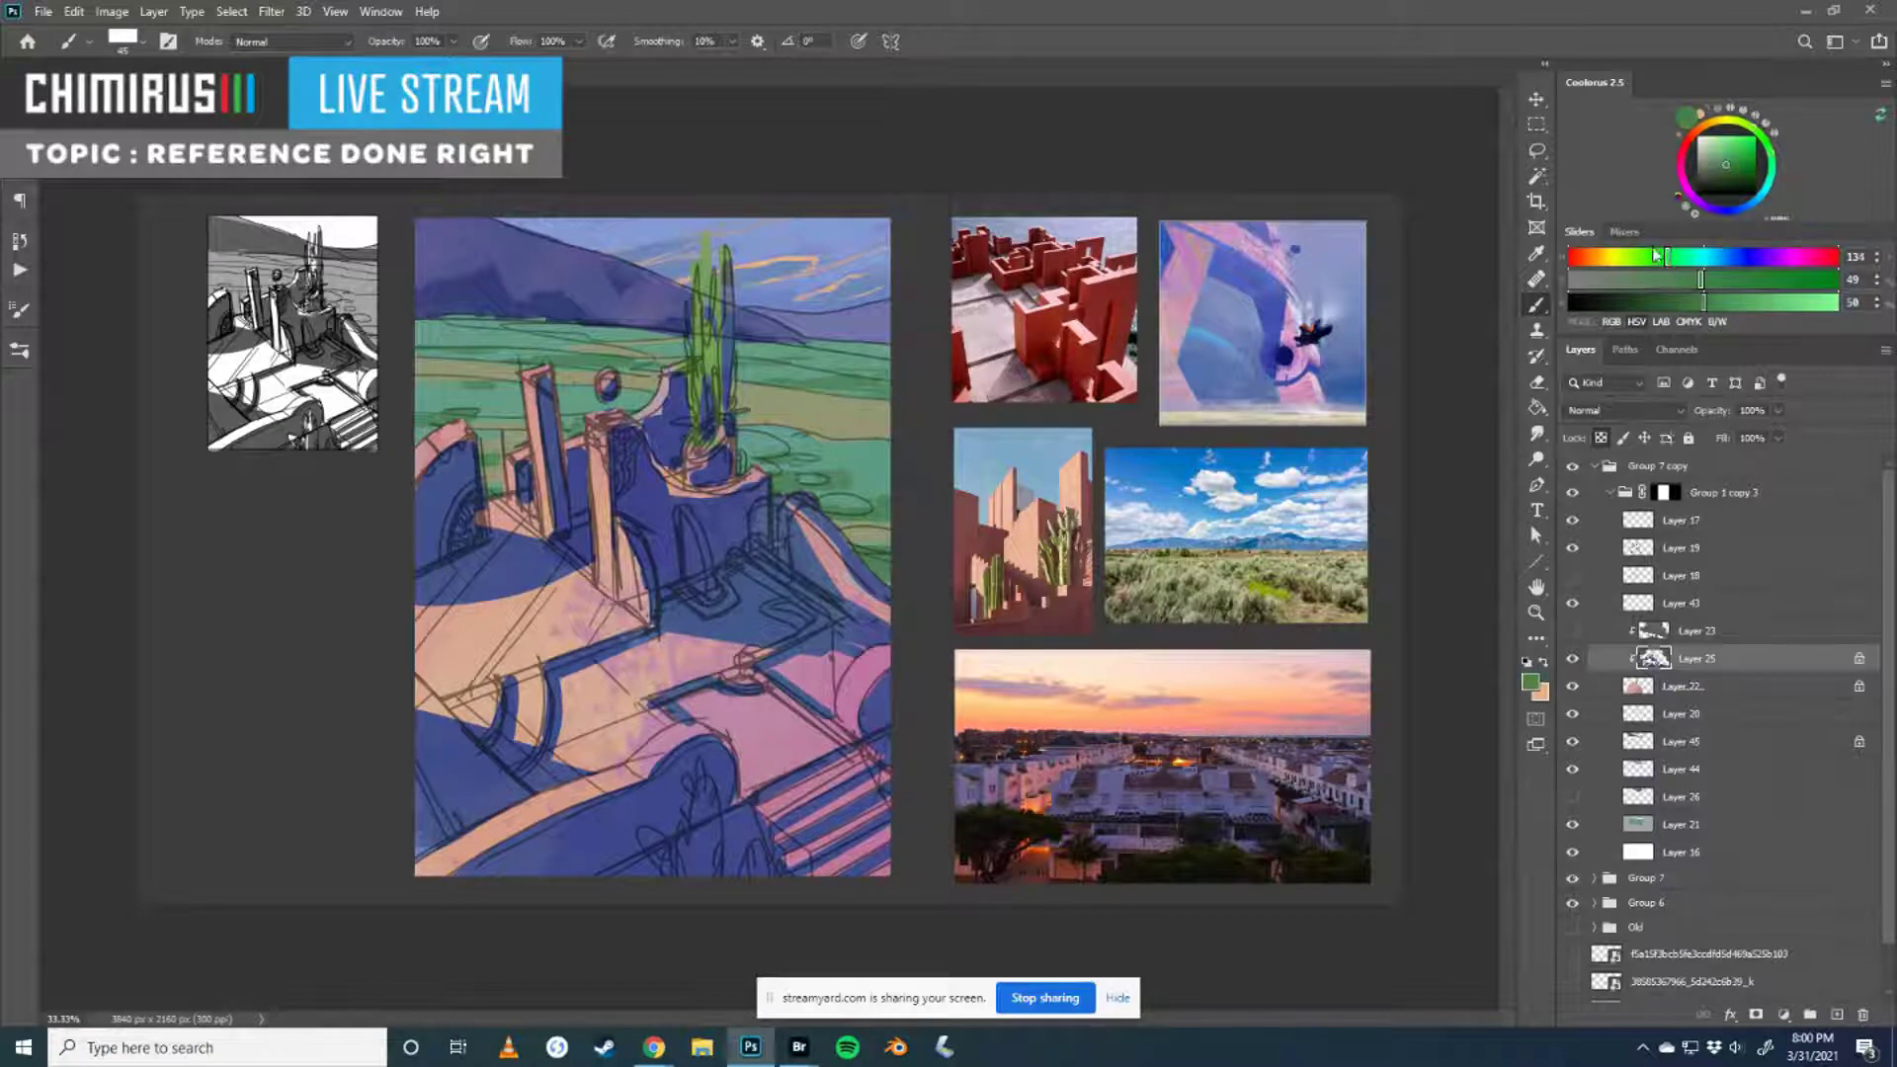
click(1646, 259)
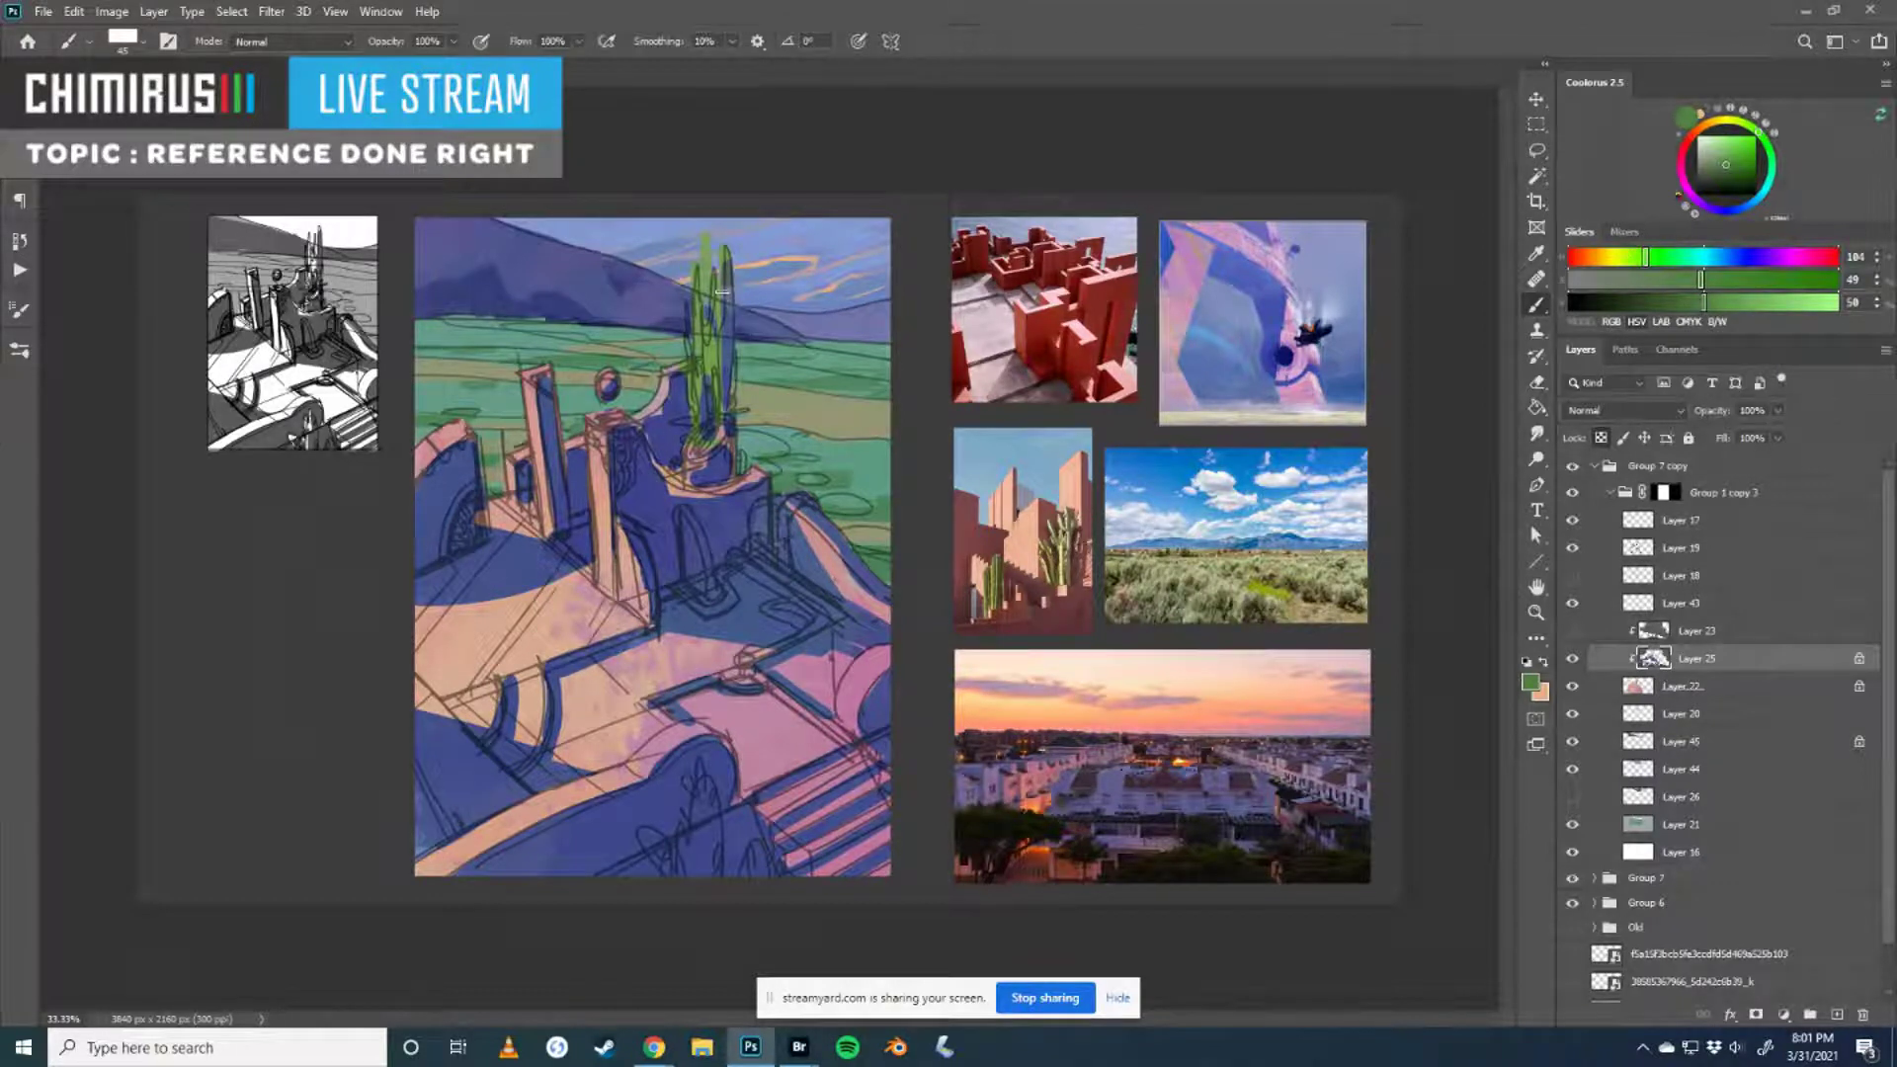
click(1639, 258)
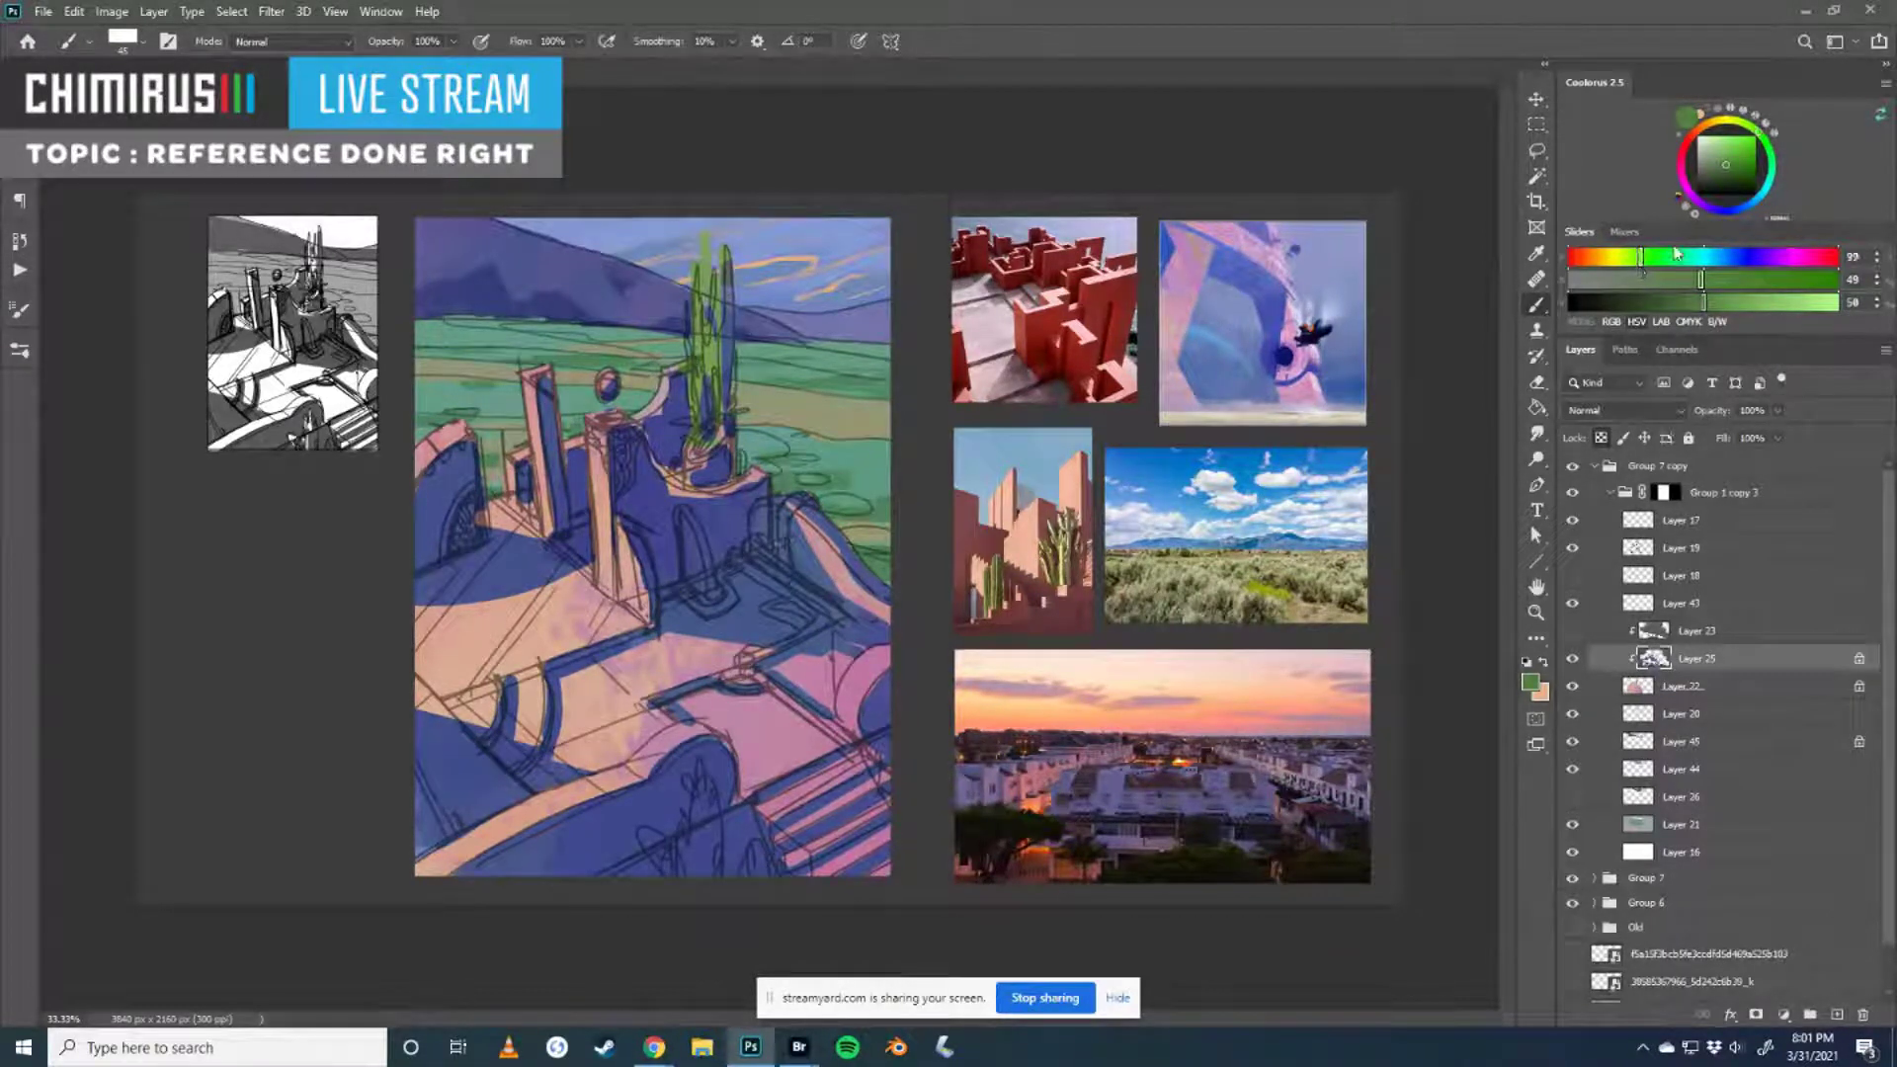
- Float and enlarge the colour wheel over the reference photos, and pick a lighter green of hue 99, saturation 50, brightness 74
drag(1597, 81, 999, 300)
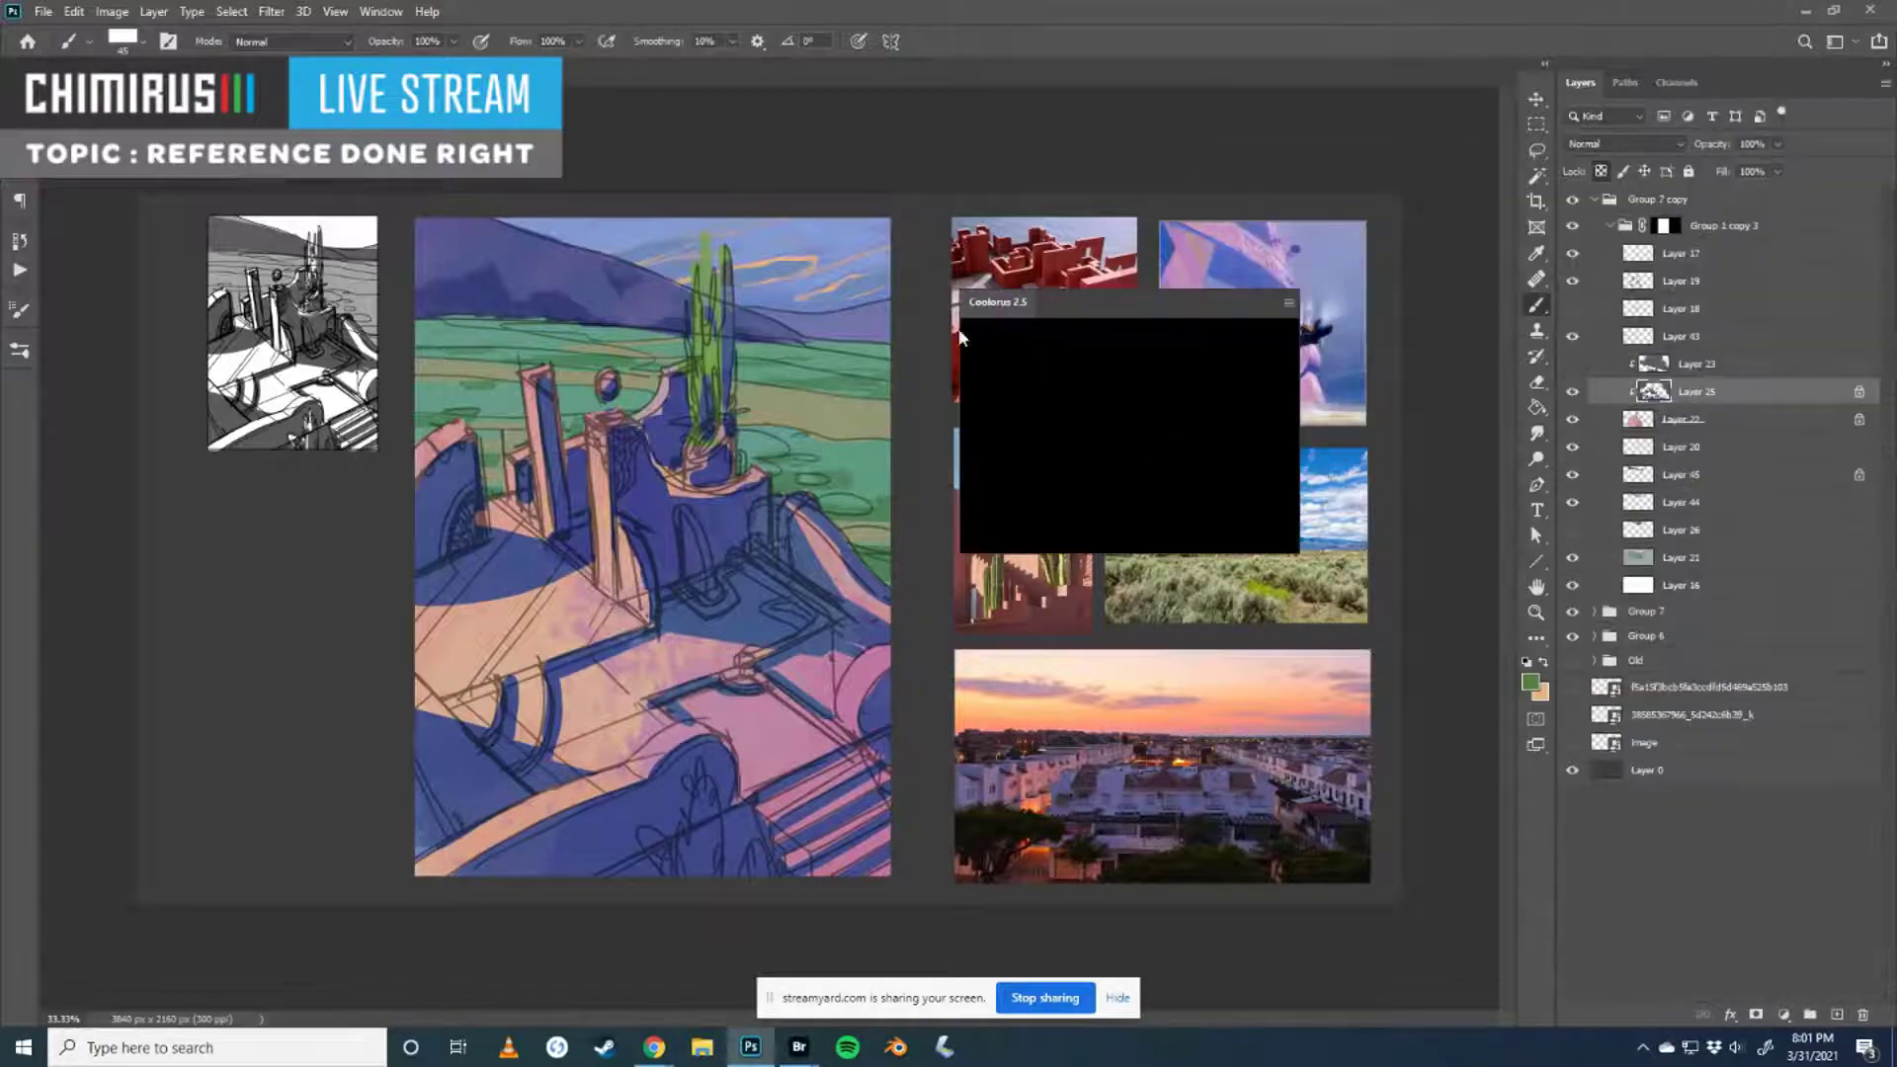
drag(956, 560, 767, 842)
drag(988, 301, 1166, 171)
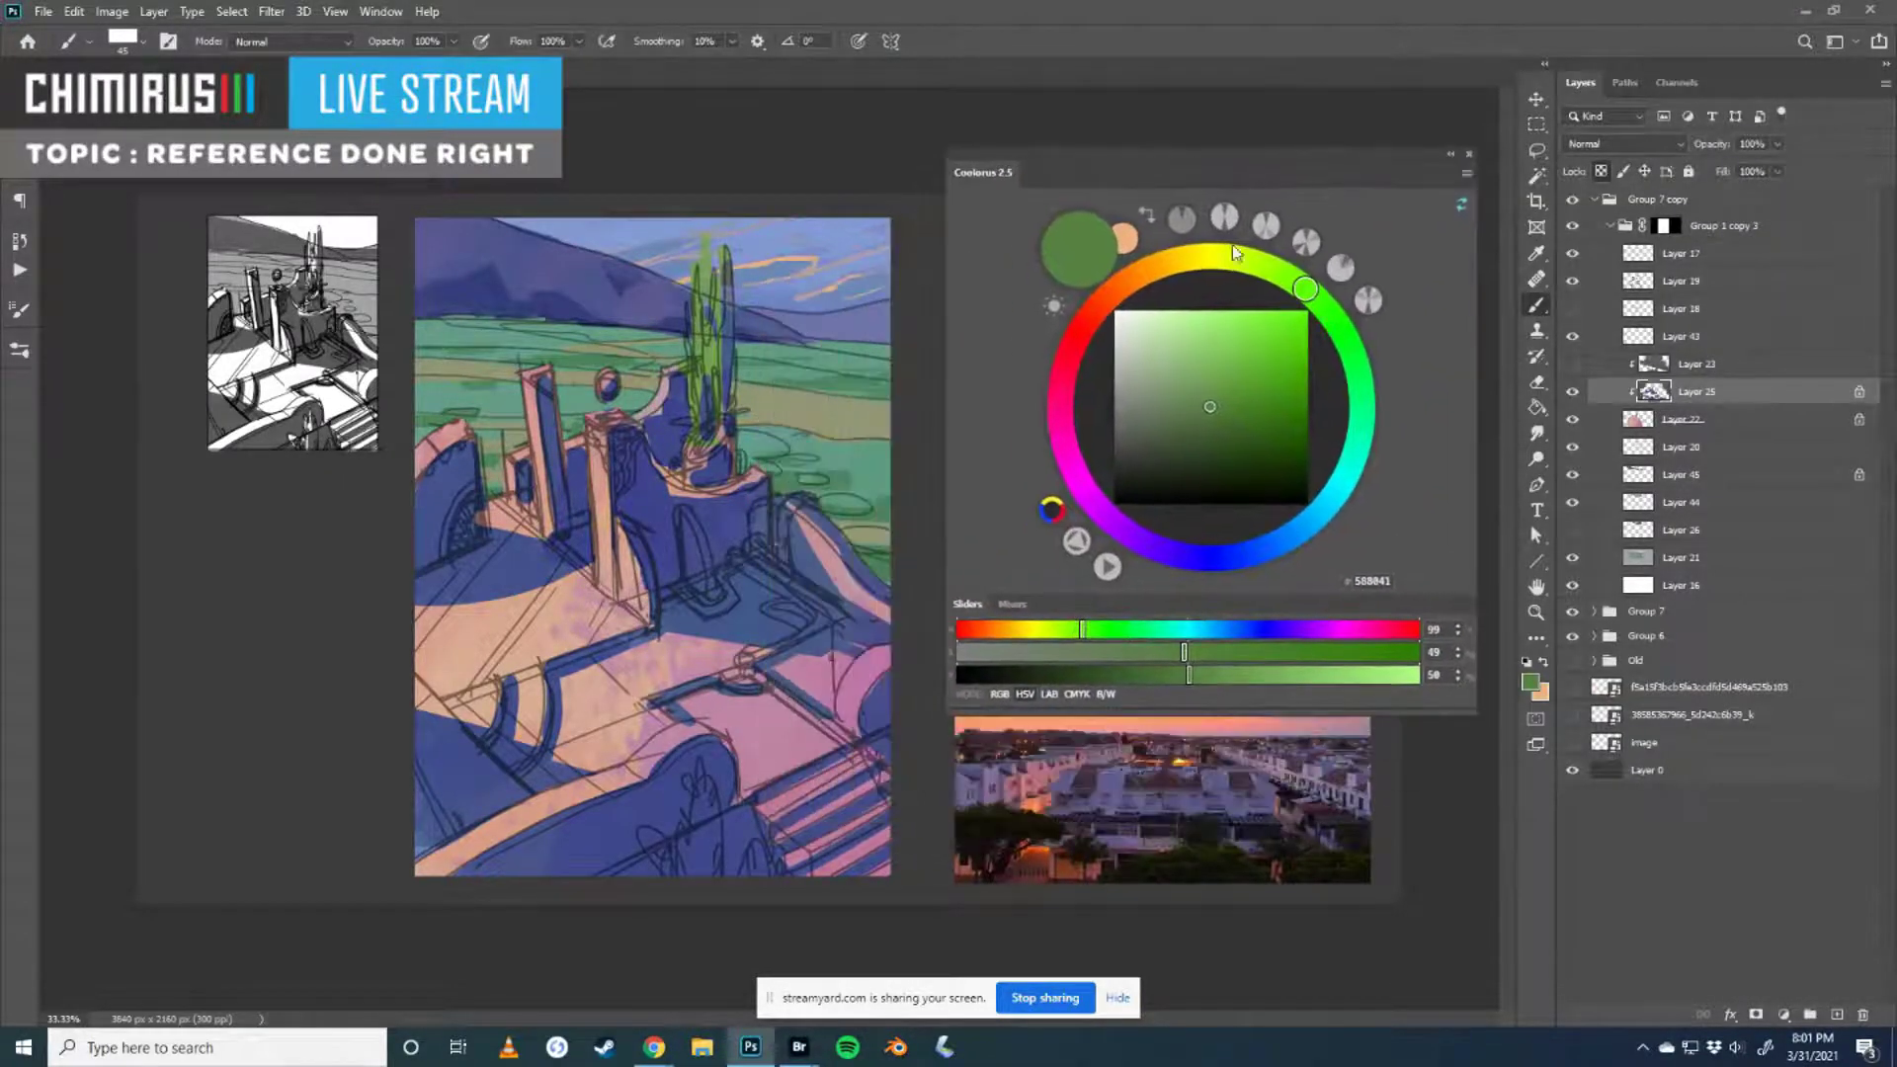
drag(1221, 406, 1213, 366)
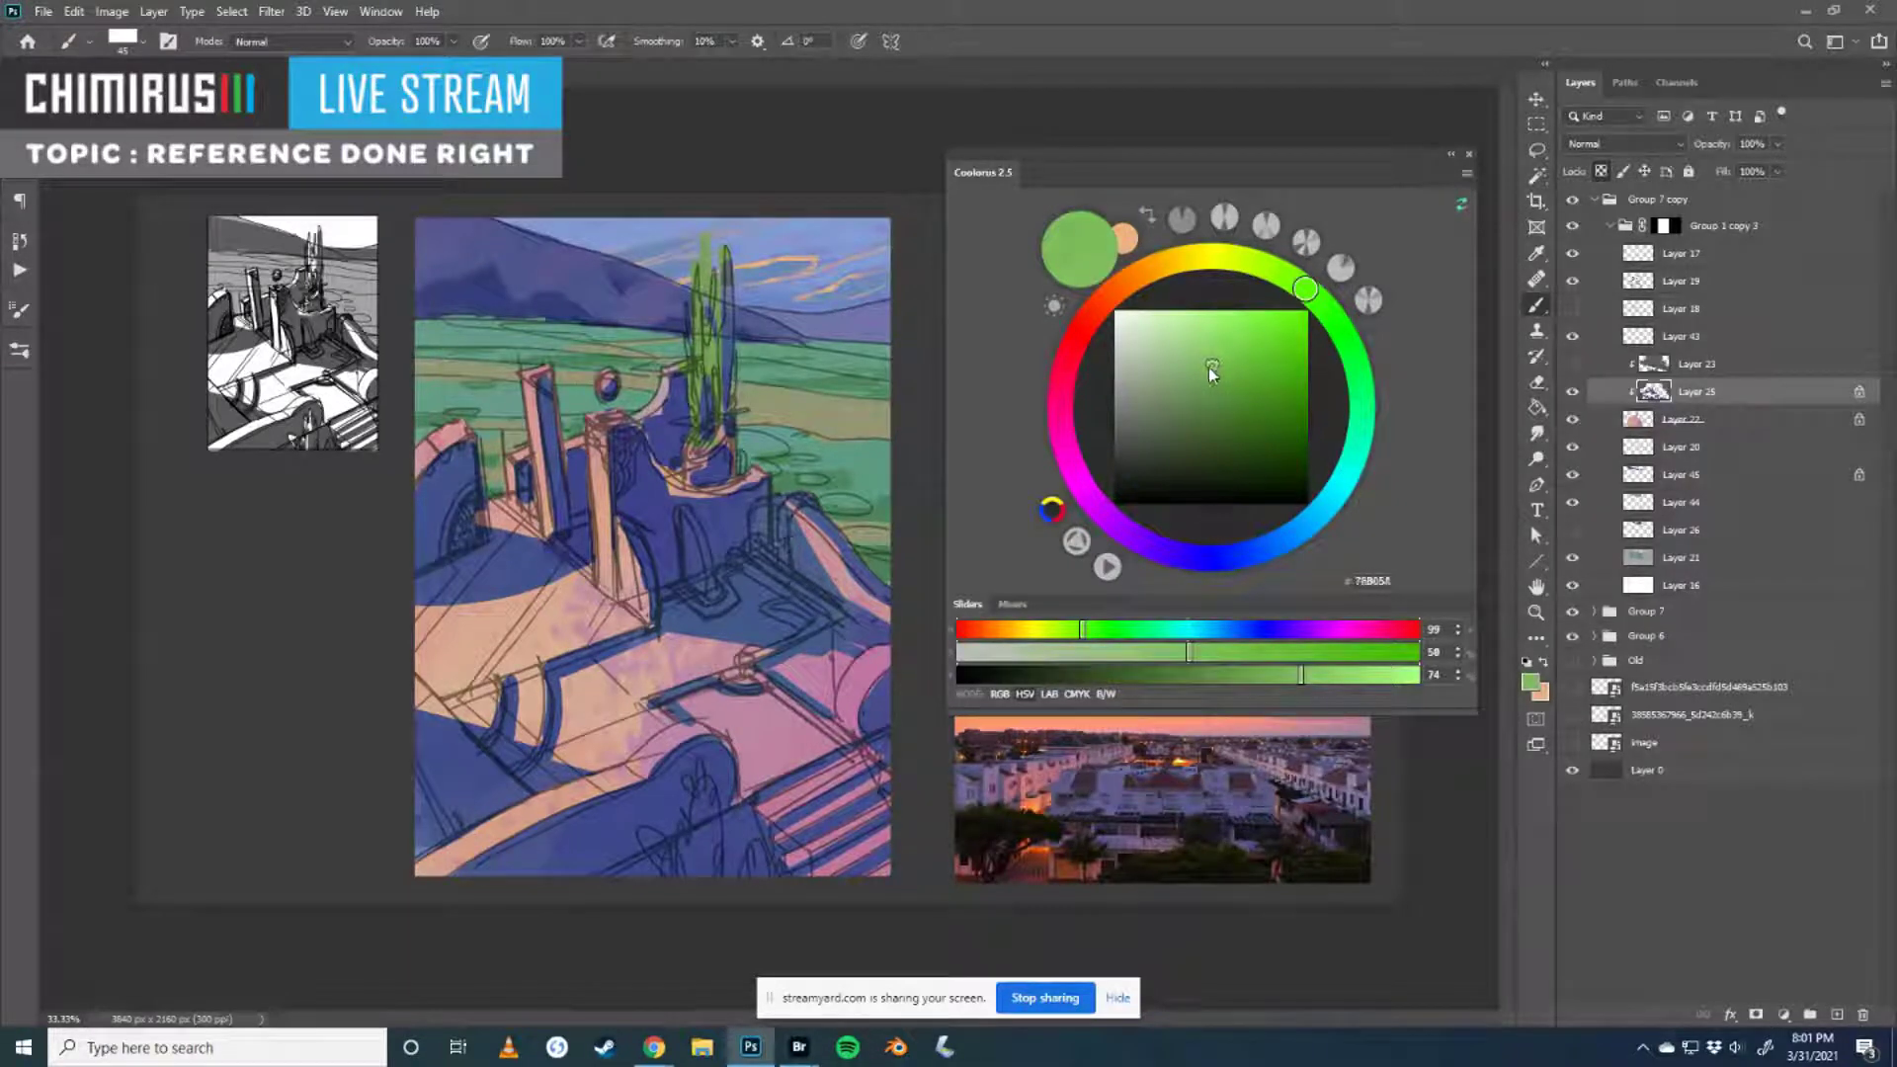
- Shade the two cypress trees with dark green (hue 99, value 40) and a cooler dark green (hue 147, value 38)
drag(1212, 368, 1257, 426)
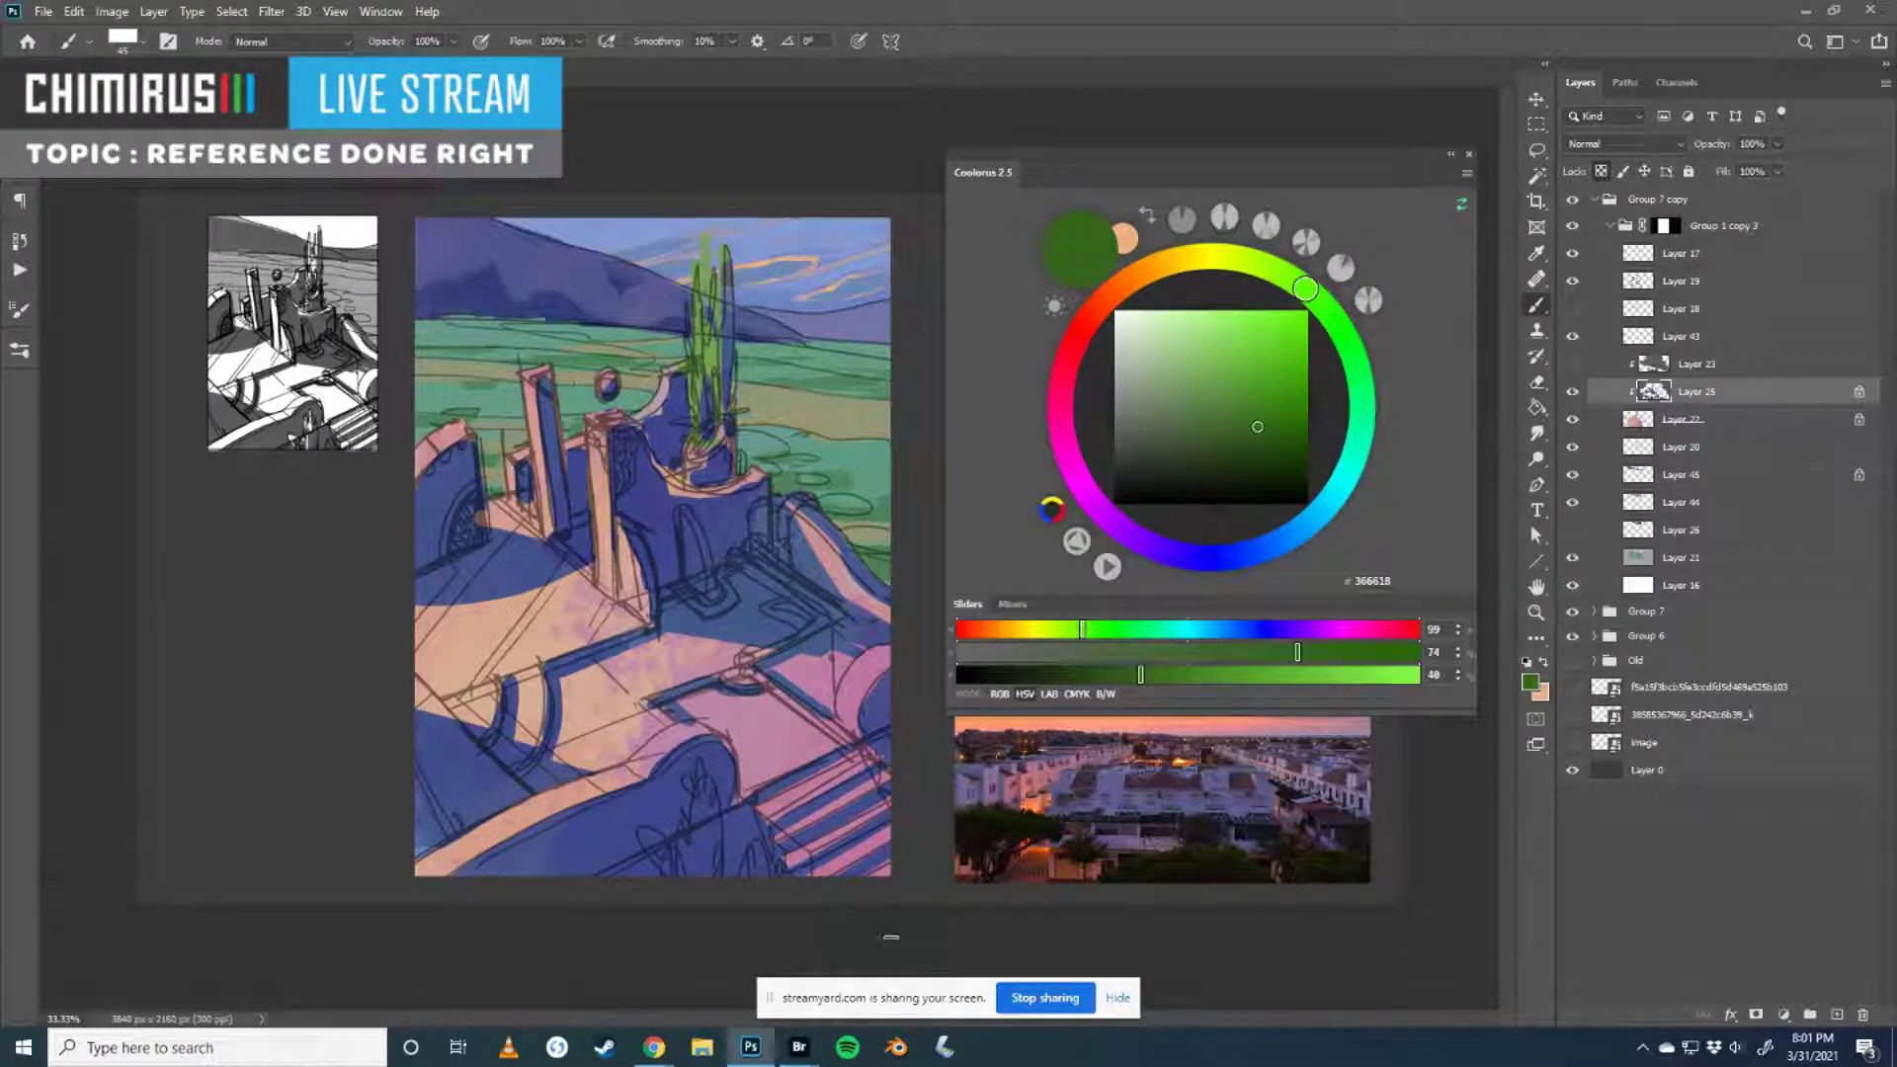
drag(714, 435, 717, 418)
drag(728, 317, 731, 287)
drag(1324, 331, 1273, 431)
drag(728, 336, 722, 339)
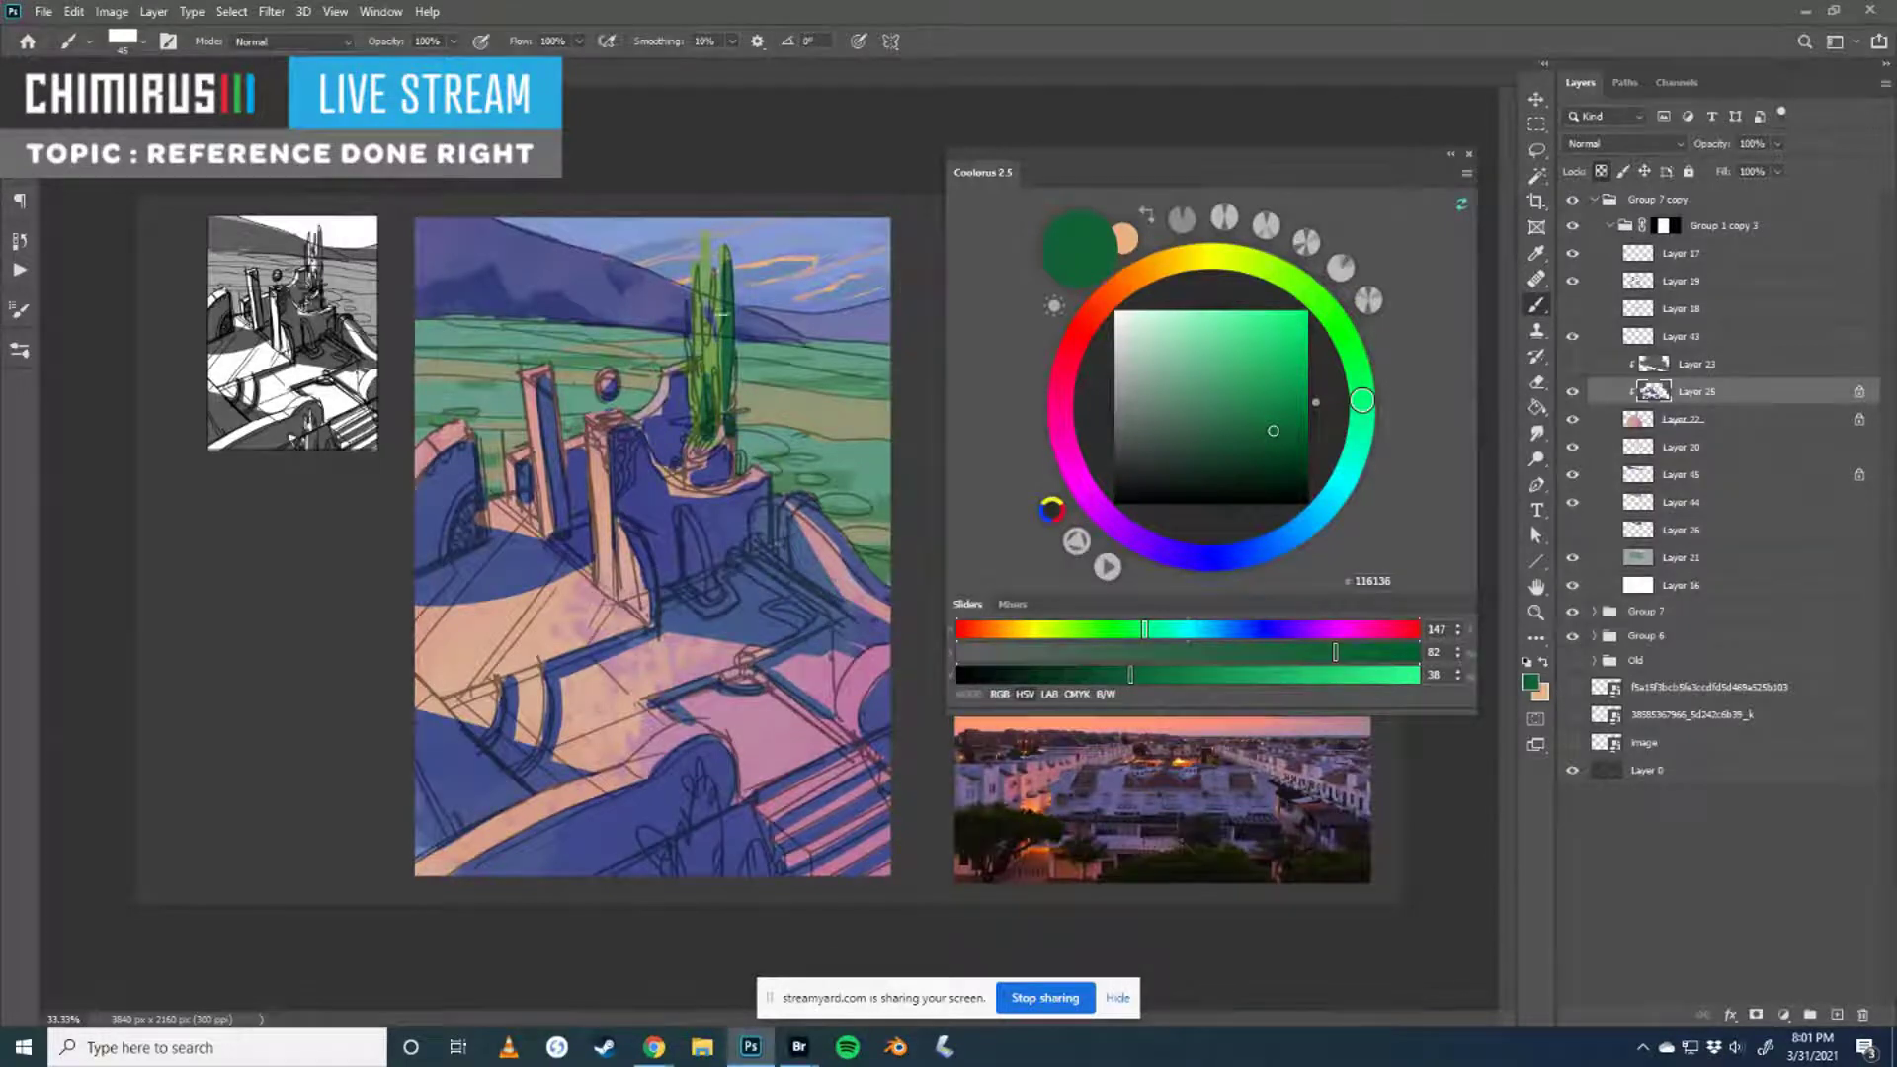
- Try vertical strokes of green 2E7928 down the right-hand cypress tree
drag(1332, 326, 1335, 321)
click(1245, 411)
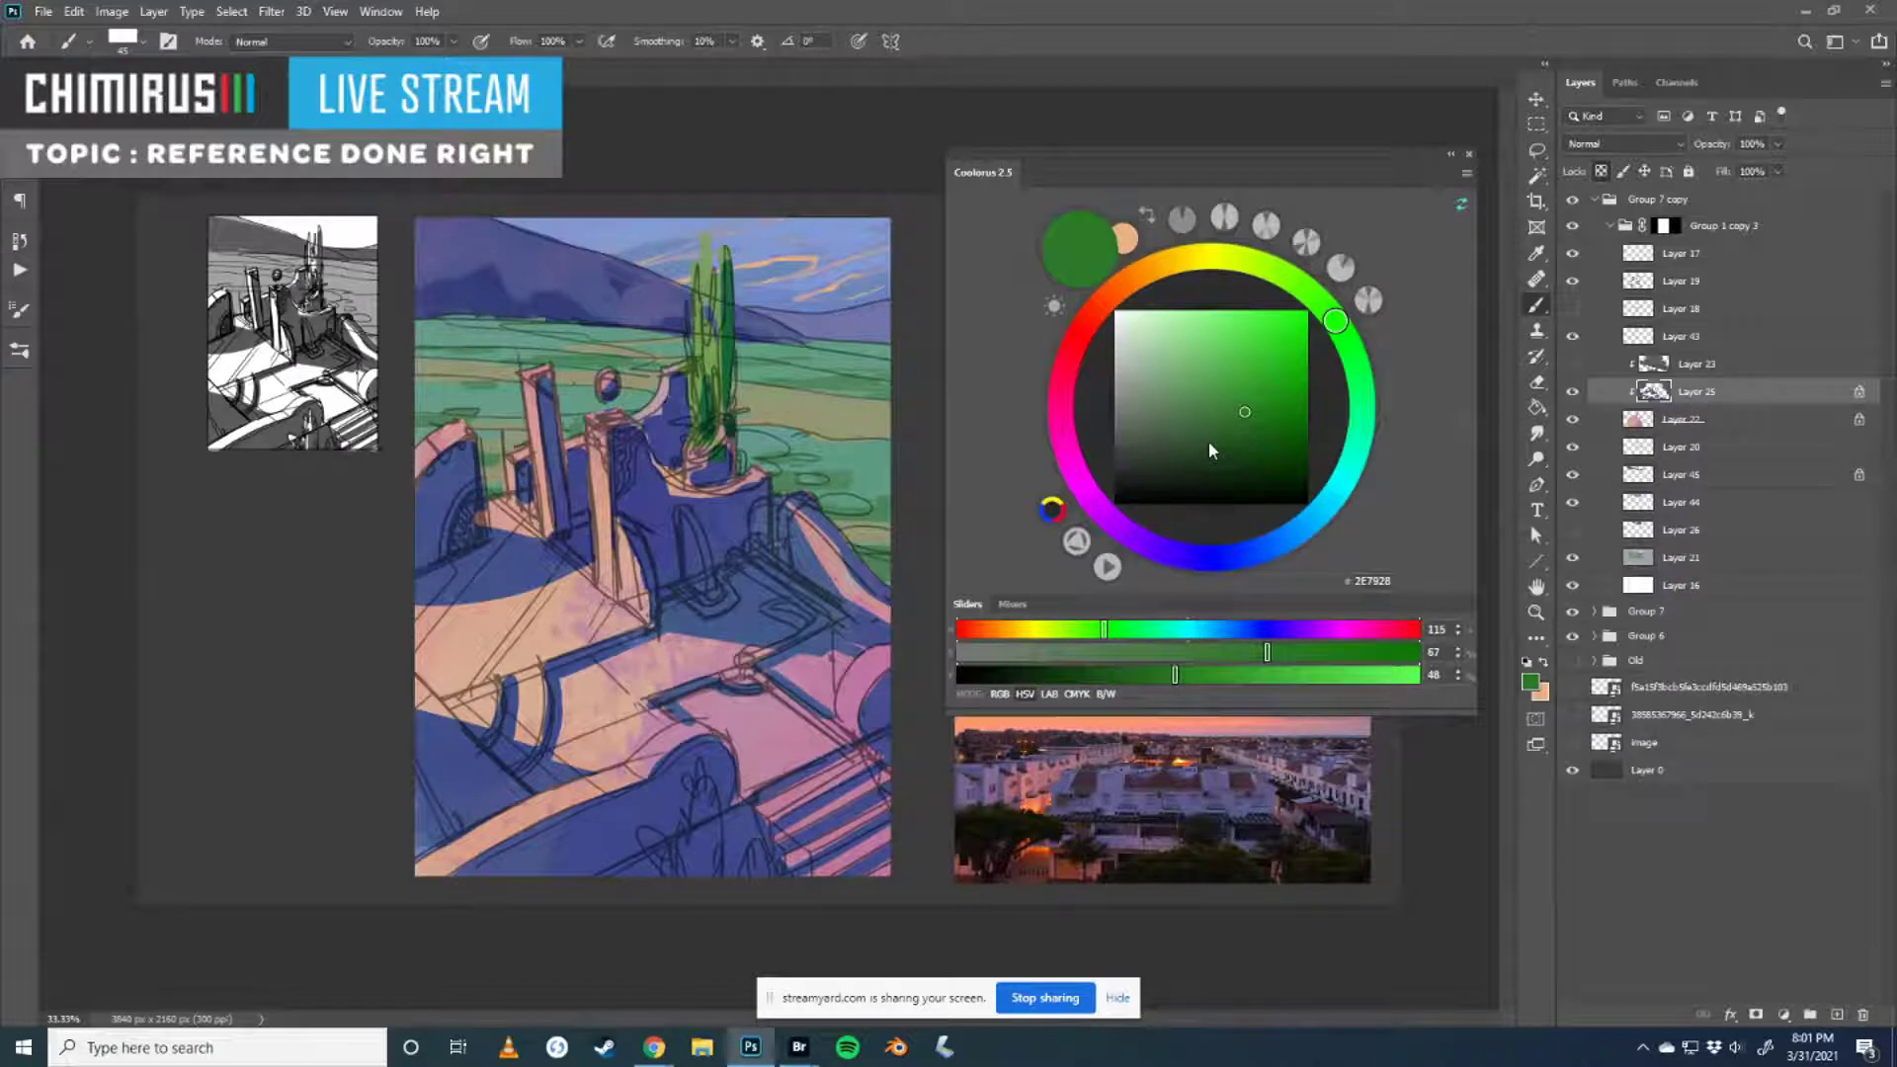
drag(728, 284, 729, 510)
key(ctrl+z)
drag(728, 237, 728, 462)
key(ctrl+z)
- Check the colours with the Layer 19 linework hidden, undo the trial strokes, and show the linework again
click(1572, 281)
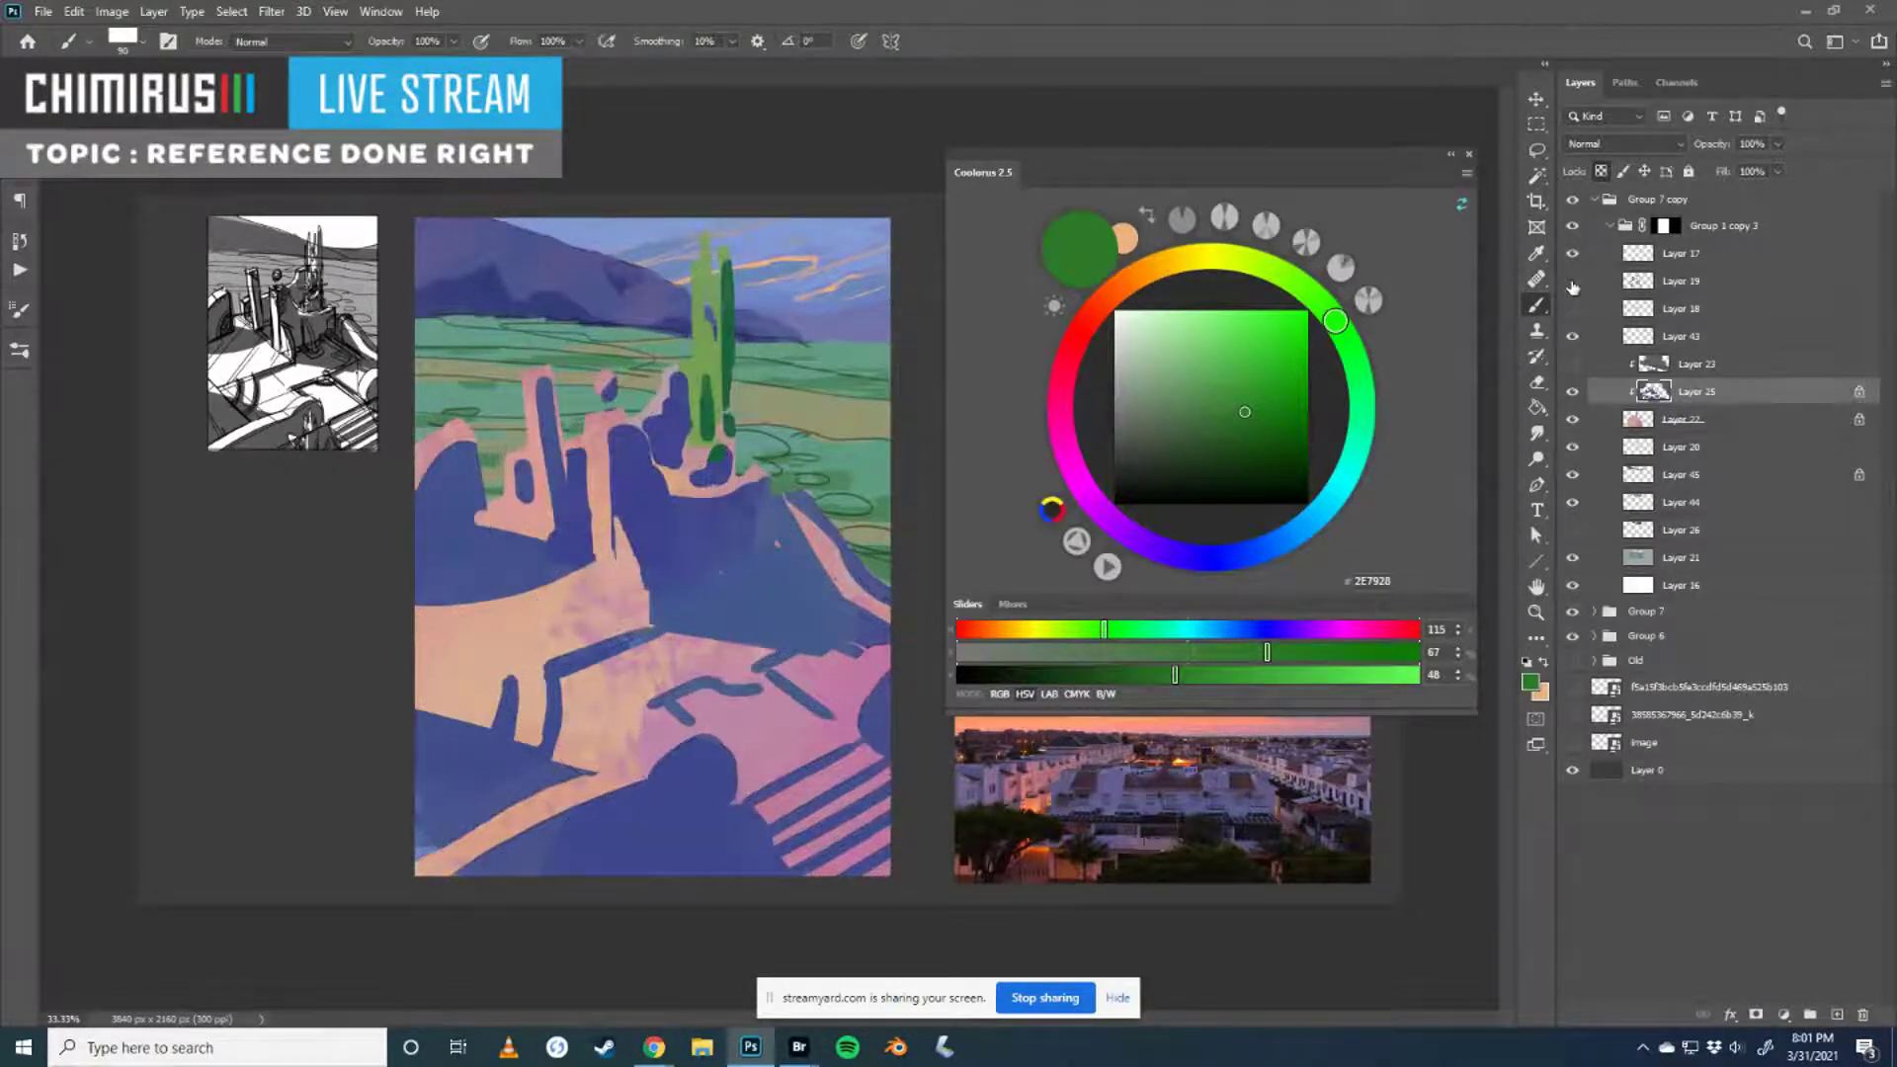
click(1572, 281)
click(1572, 281)
key(ctrl+z)
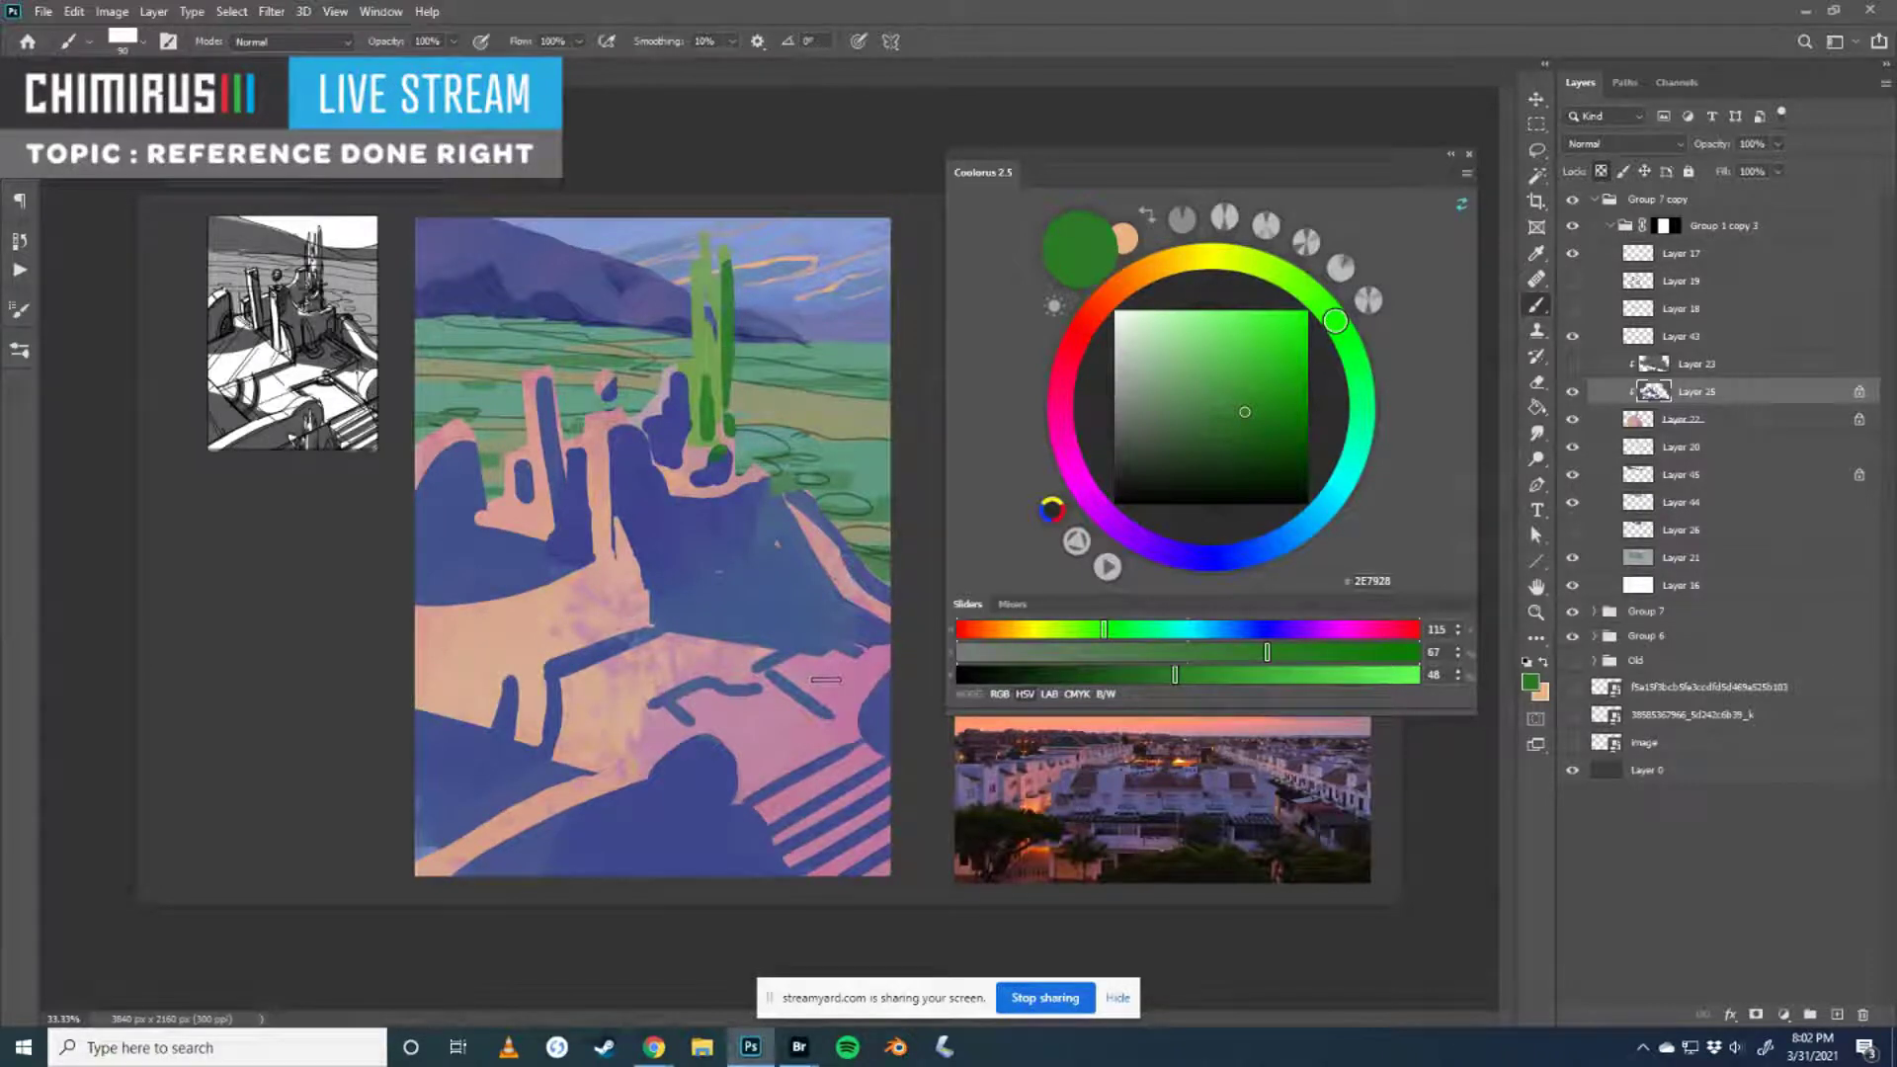
key(ctrl+z)
key(ctrl+z)
key(ctrl+z)
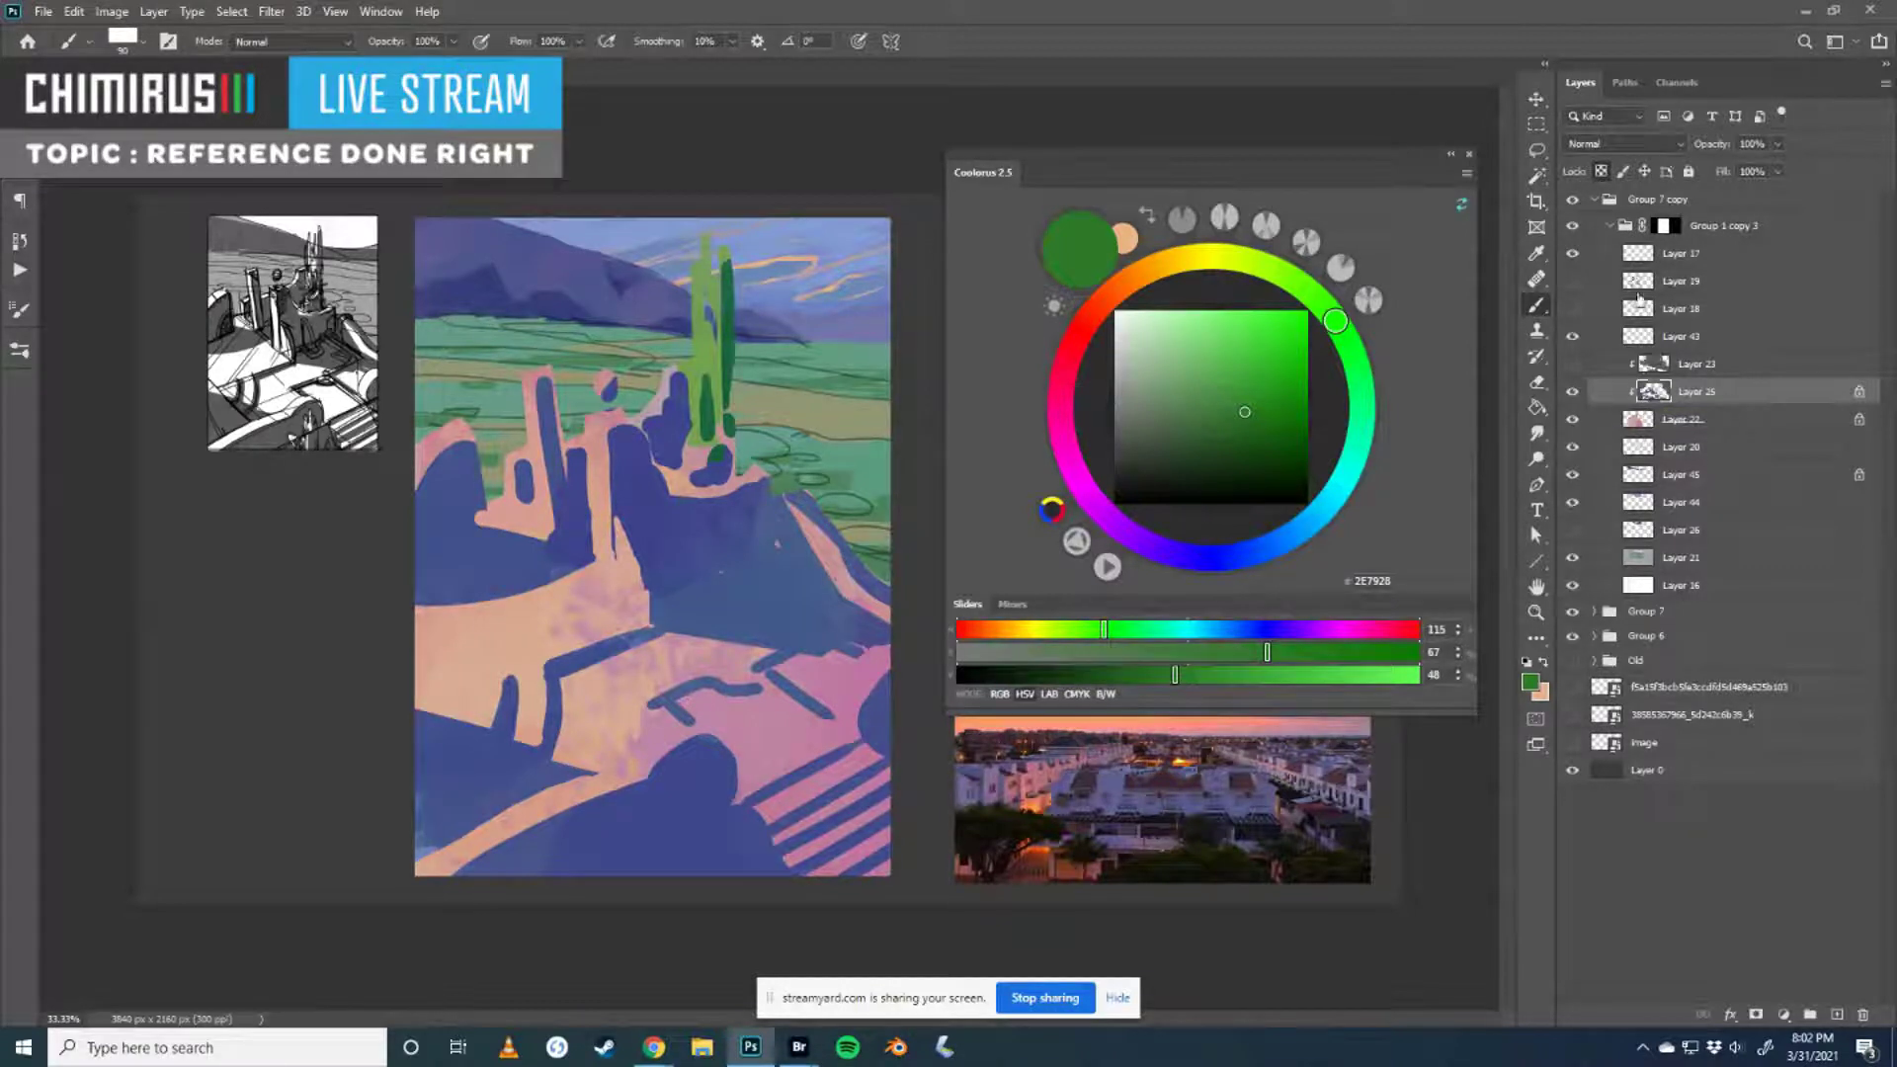
click(1572, 281)
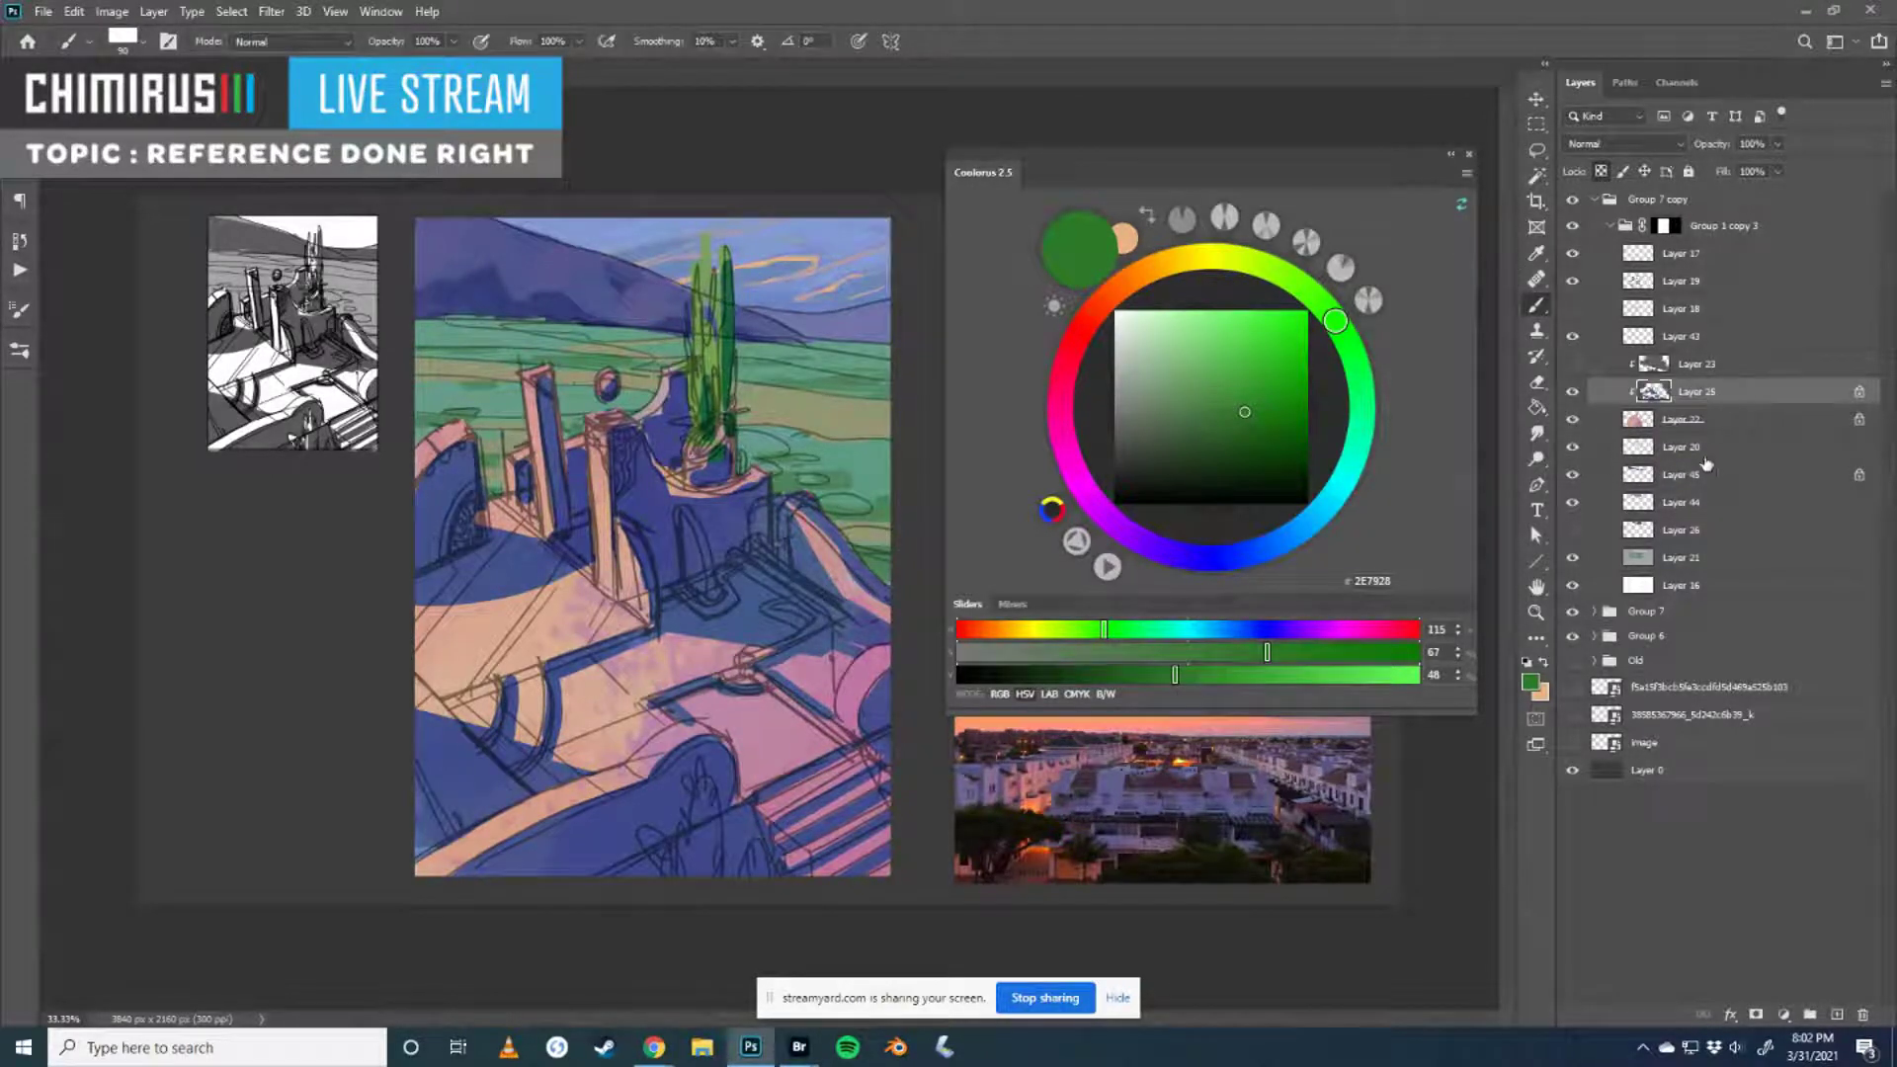
- Touch up the right-hand cypress, its planter and the neighbouring wall using green, blue and pink sampled from the painting
alt+click(731, 336)
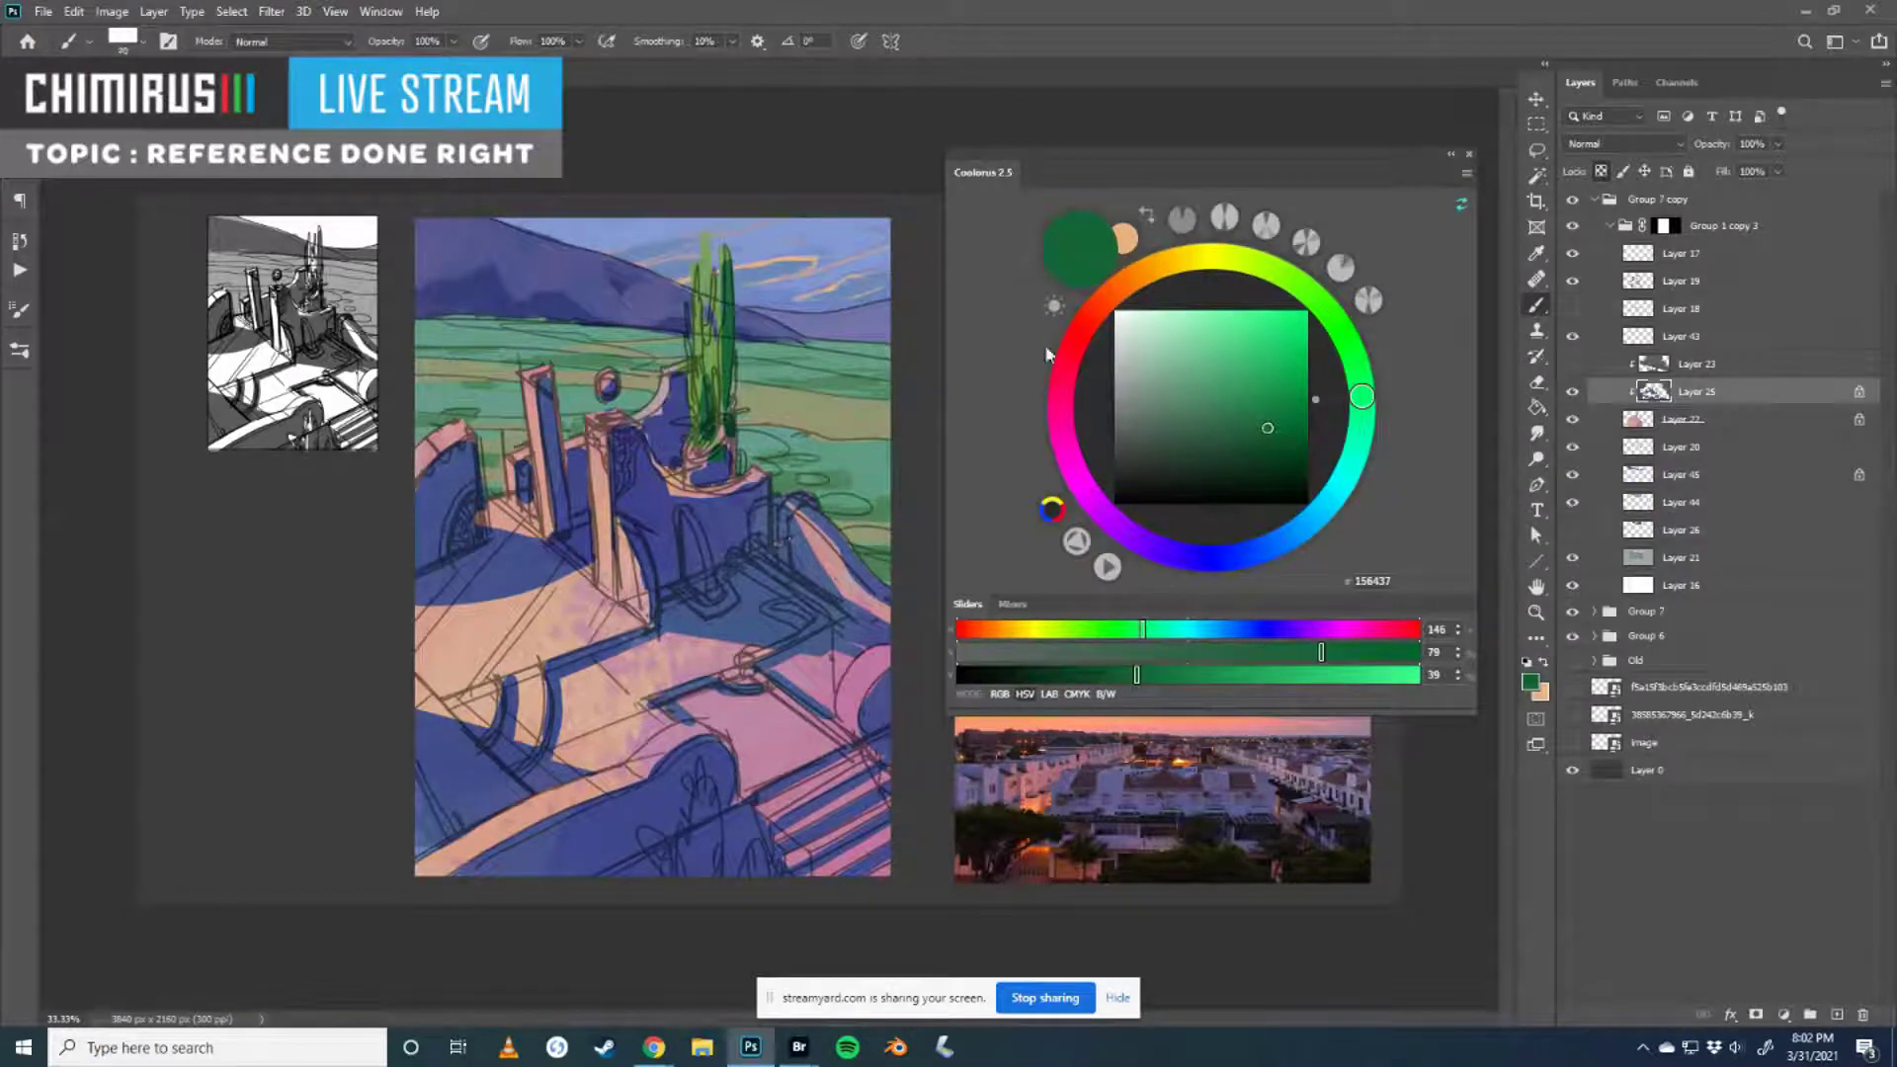
alt+click(717, 452)
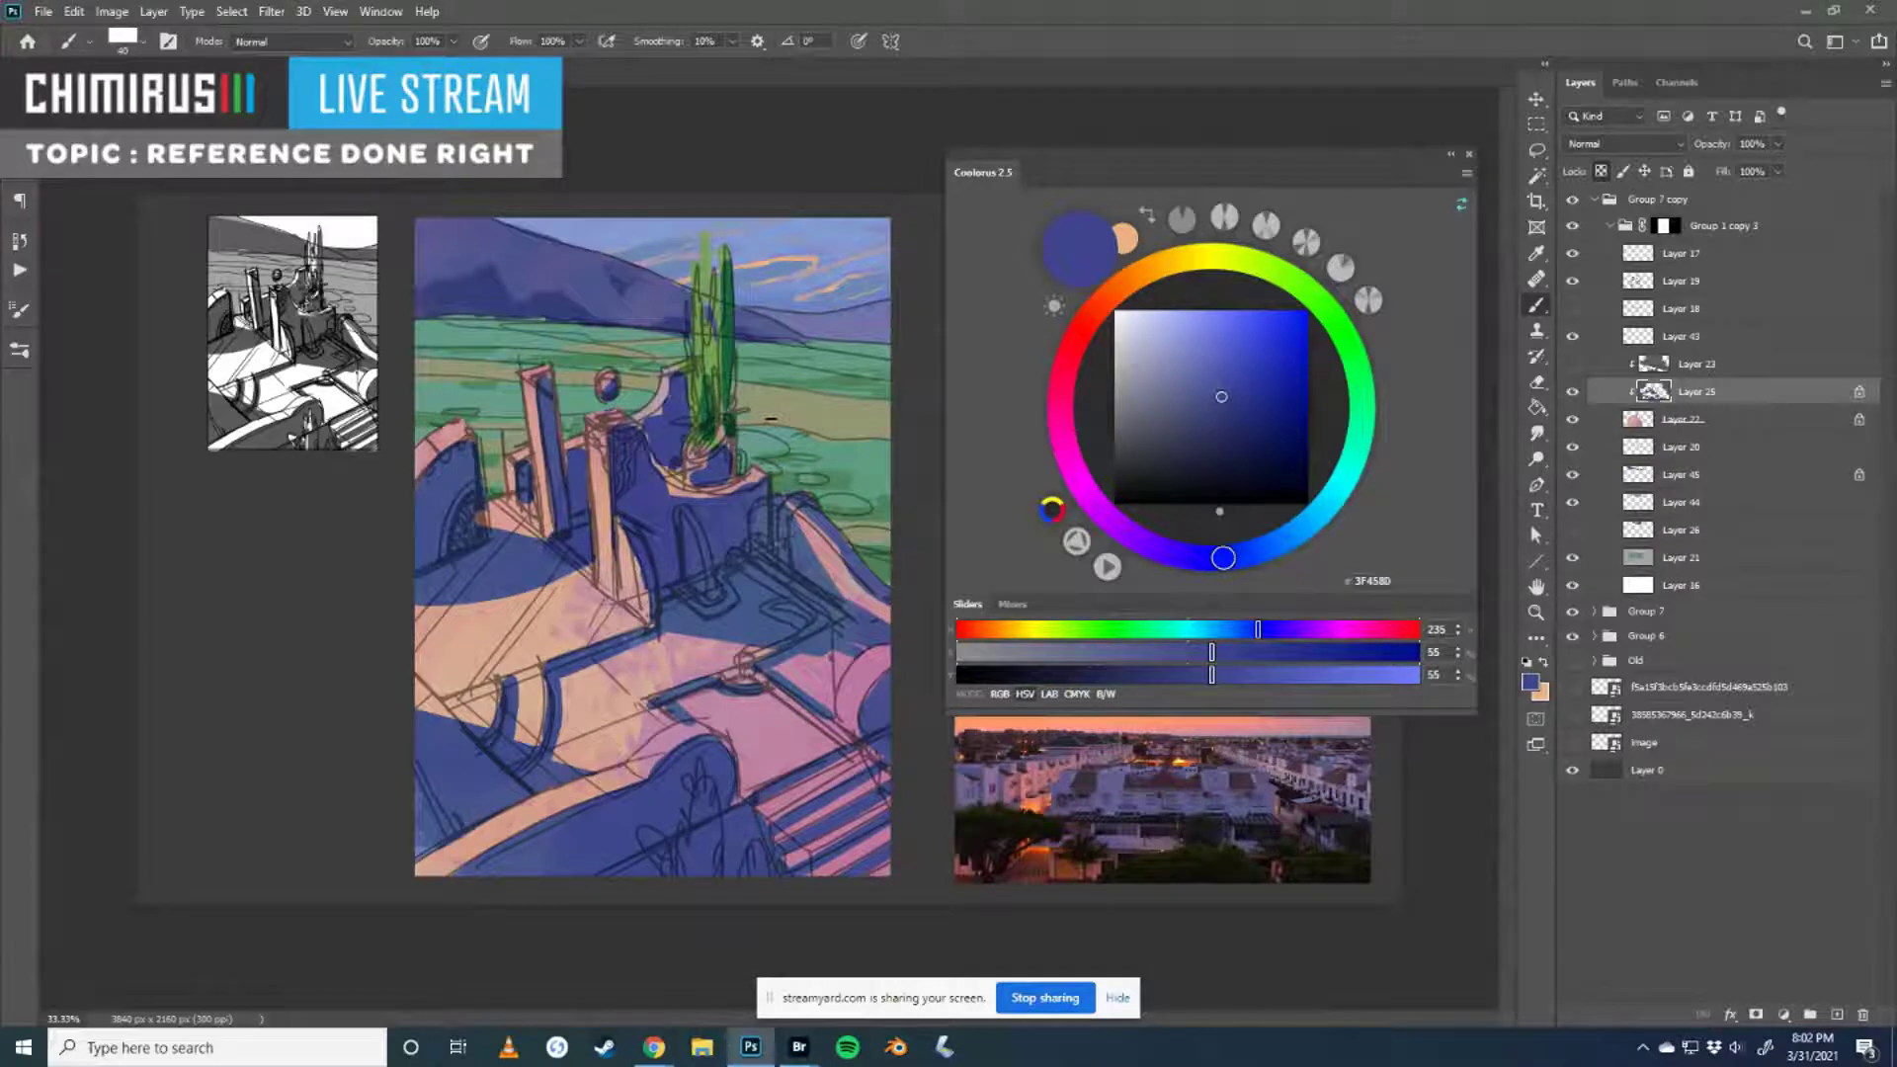
alt+click(635, 552)
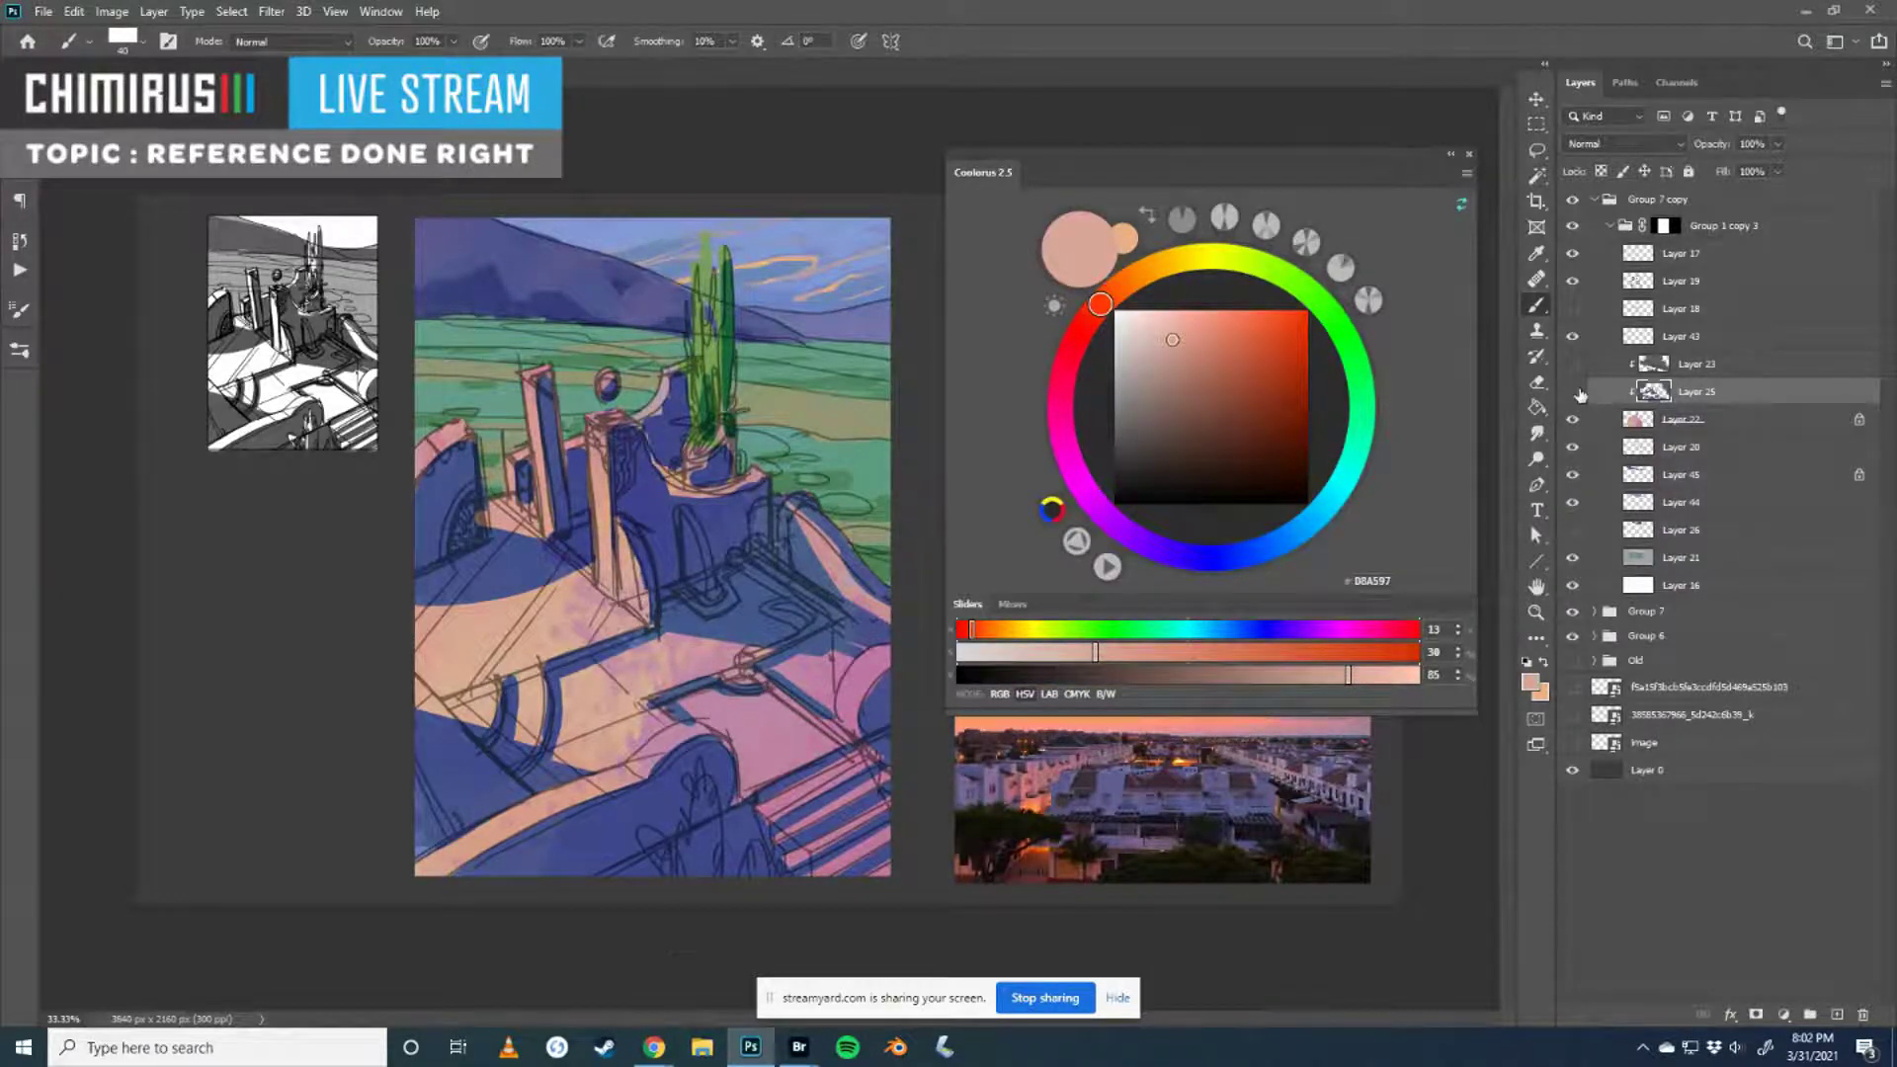
- Erase the excess blue shadow at the base of the central pillar on Layer 25 and lock the layer's transparent pixels
key(e)
mouse_move(616, 559)
mouse_down()
mouse_move(612, 533)
mouse_move(638, 611)
mouse_move(644, 583)
mouse_up()
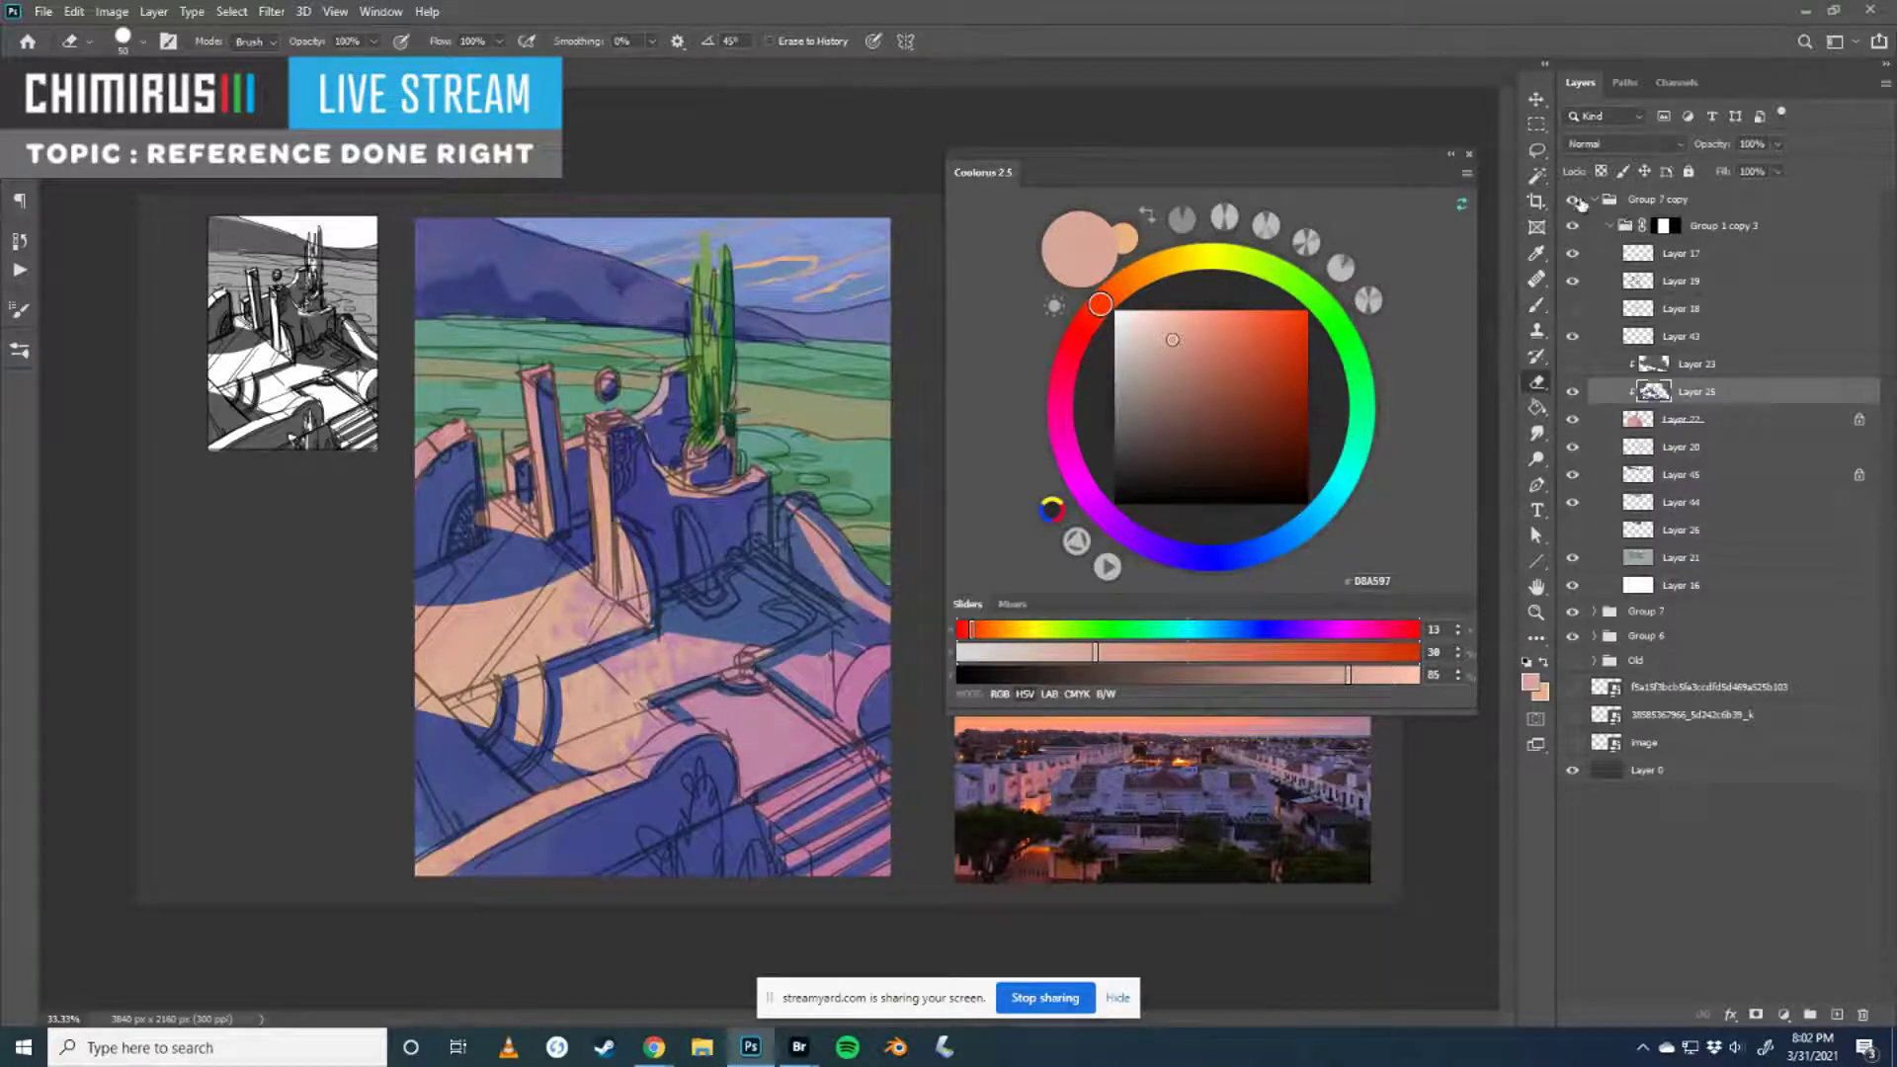
click(1601, 171)
key(b)
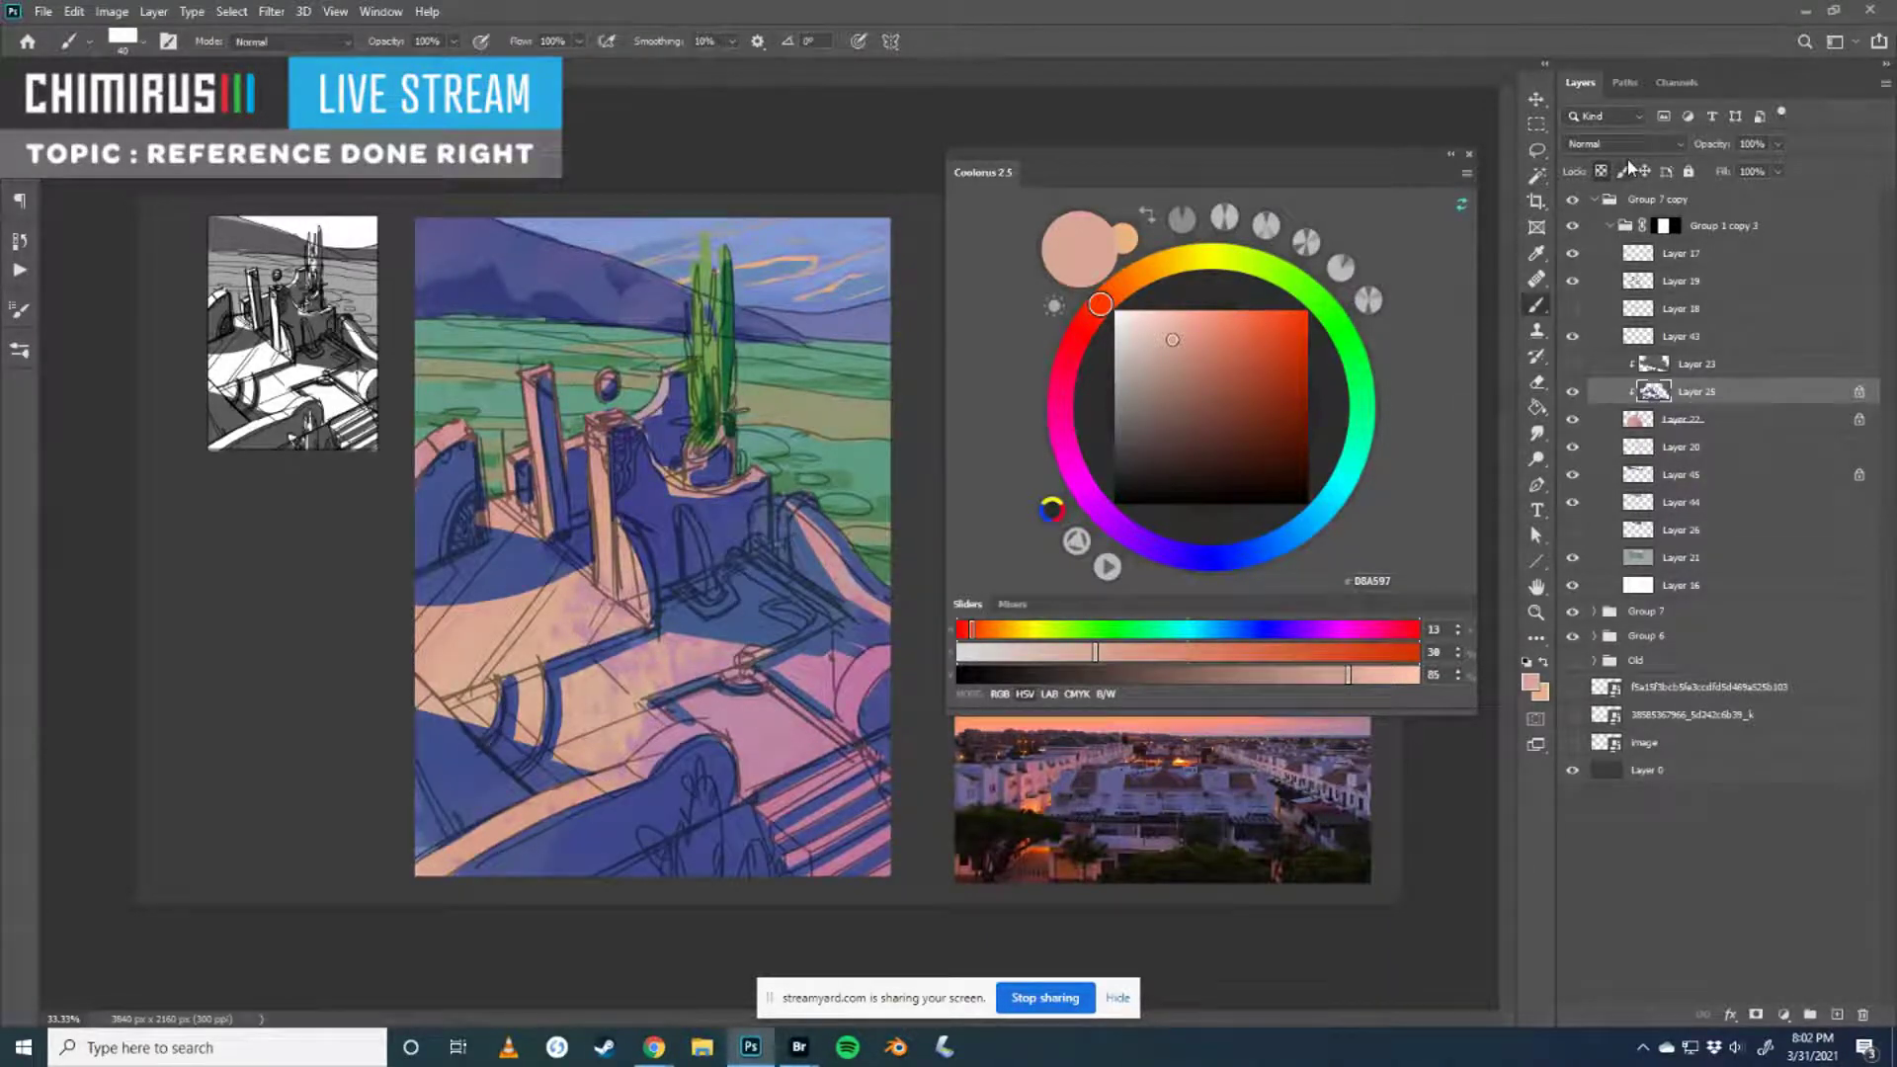
- Enlarge the brush to 100 and compare the colours with the Layer 19 linework hidden and shown
key(bracketright)
key(bracketright)
key(bracketright)
key(bracketright)
key(bracketright)
key(bracketright)
click(1575, 282)
click(1575, 283)
click(1575, 283)
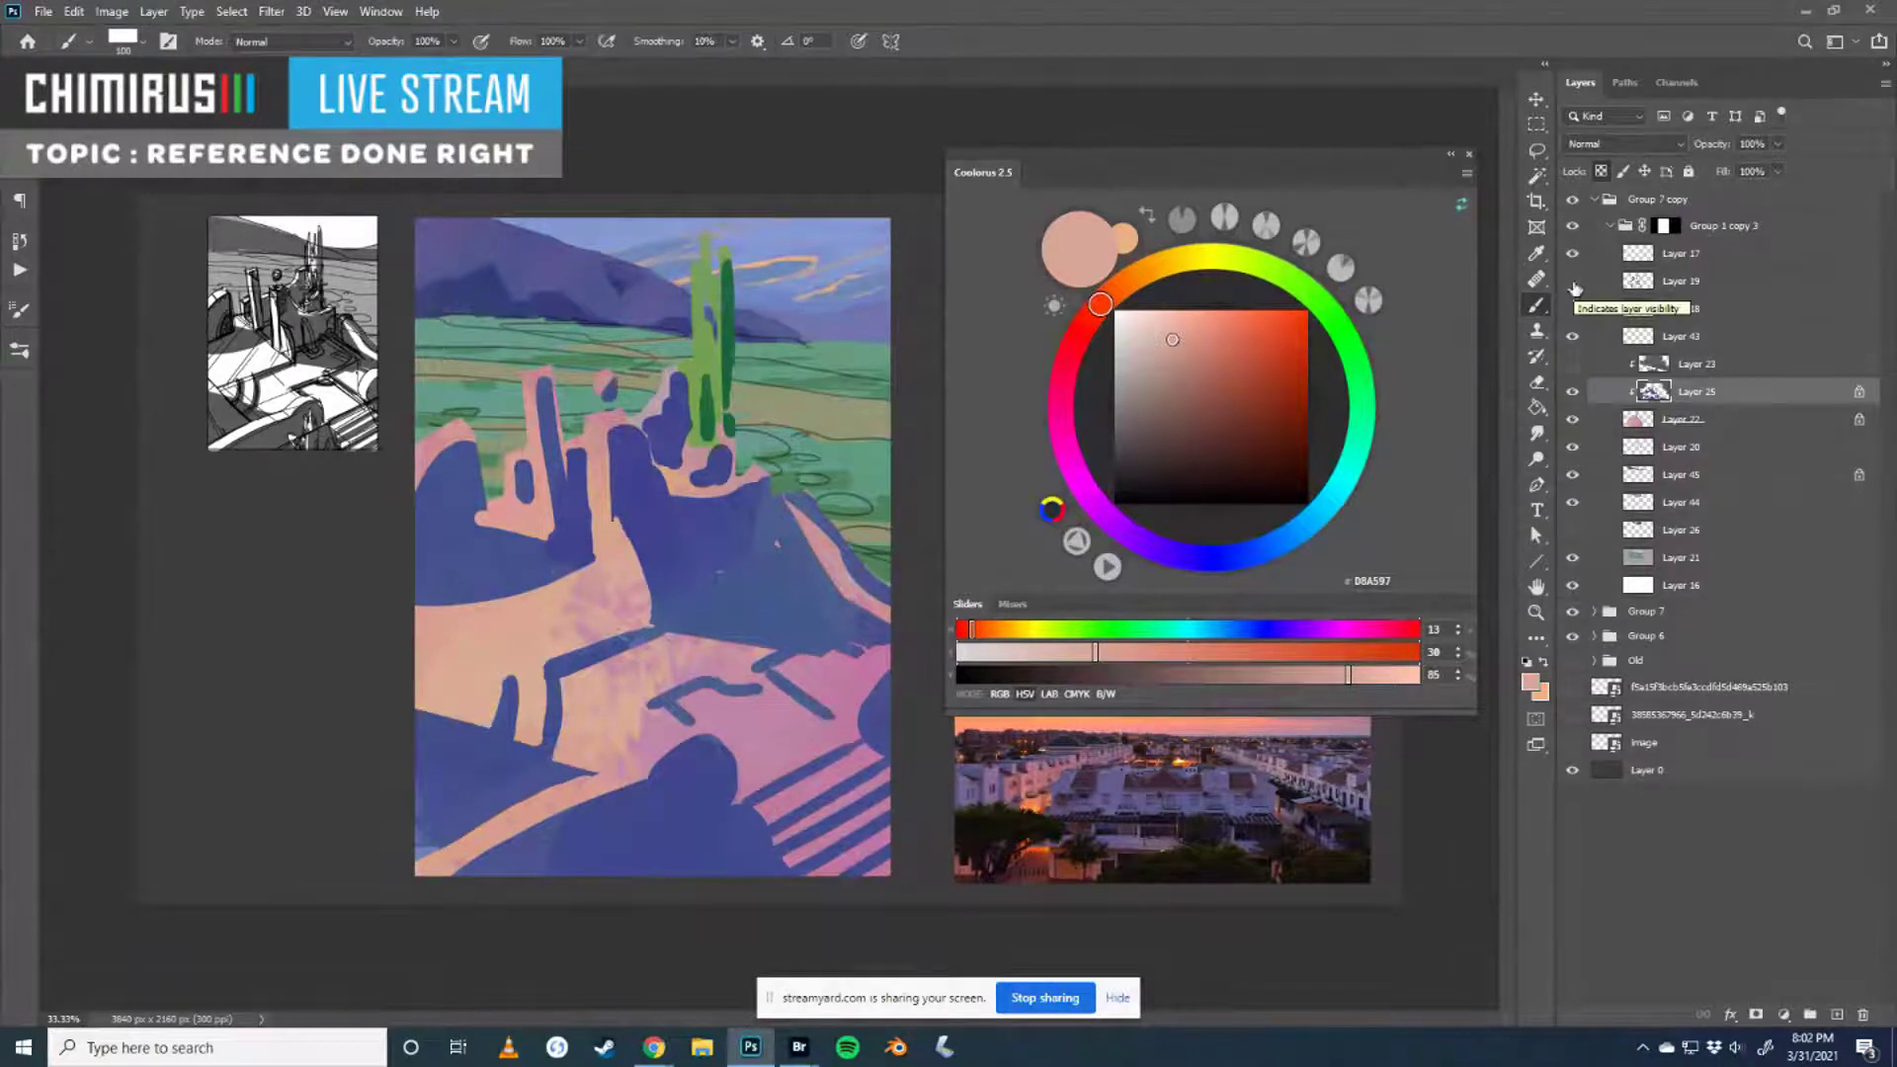
click(1575, 284)
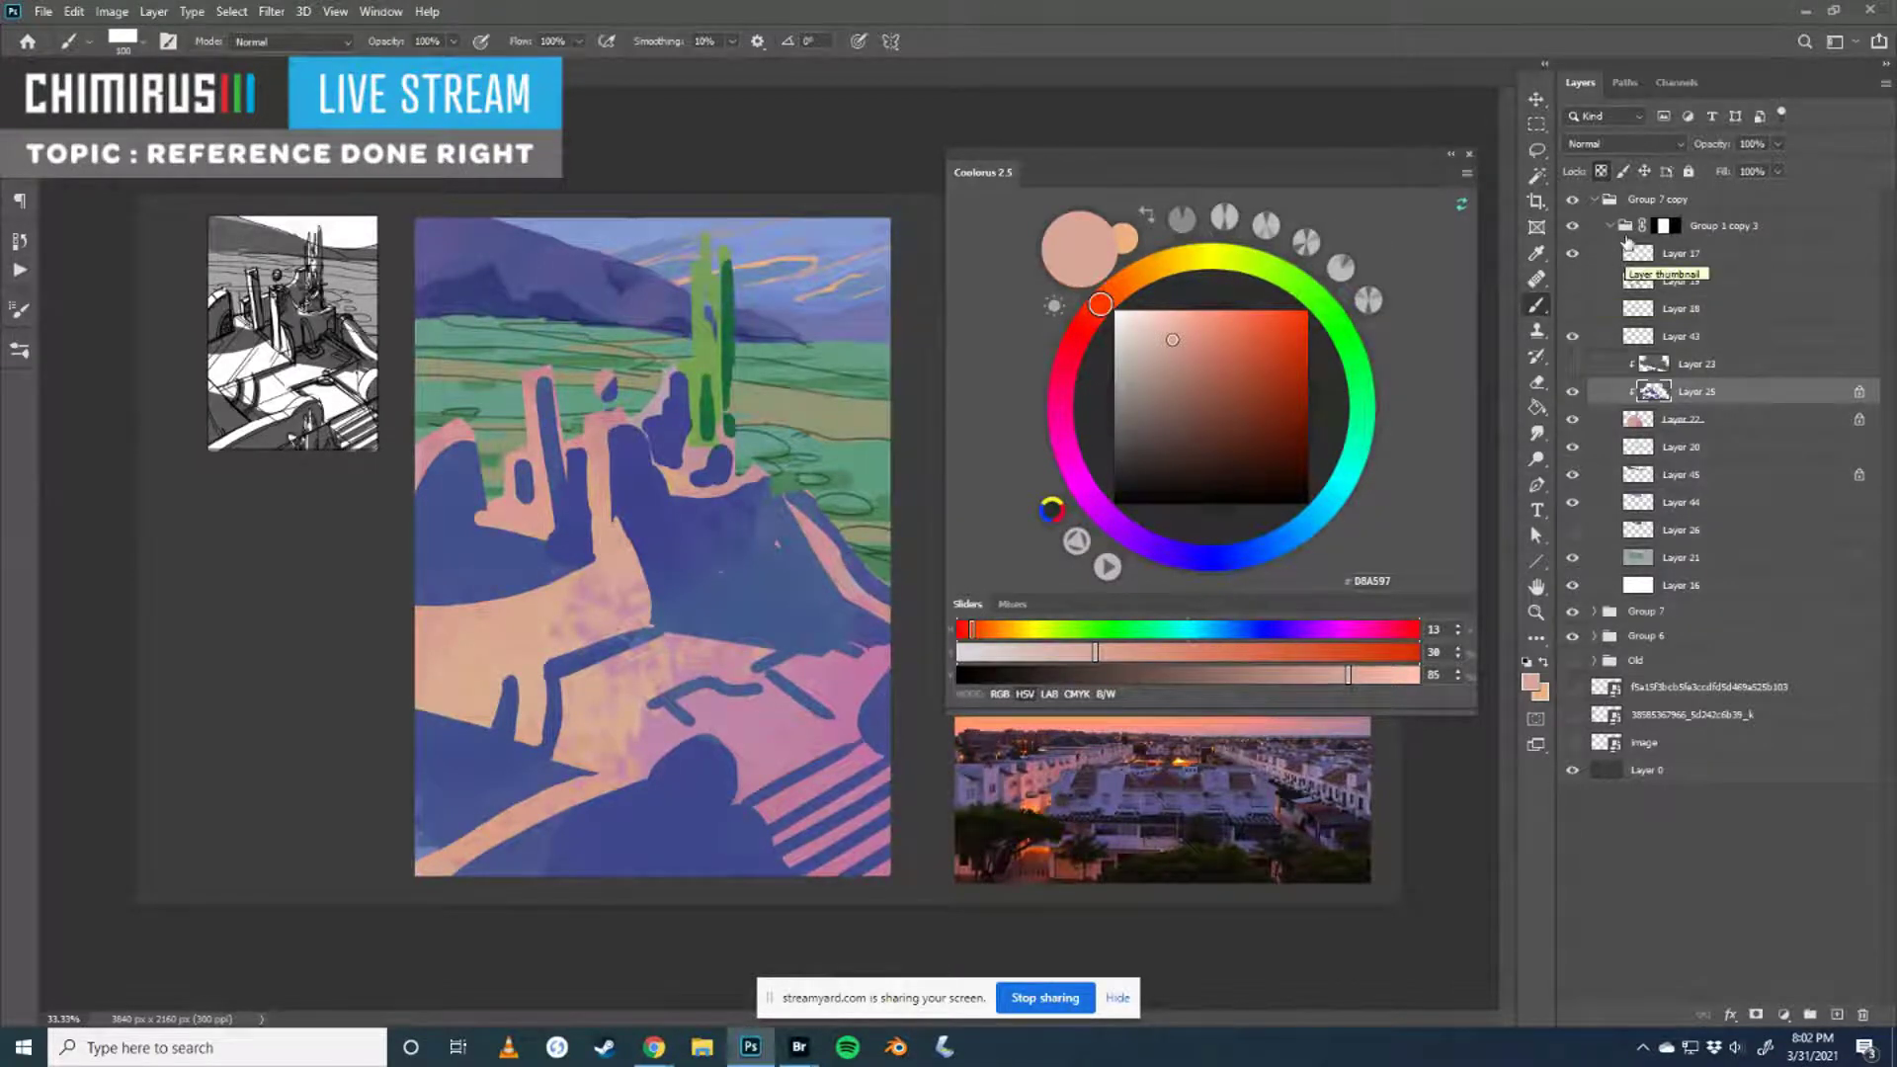
click(1573, 284)
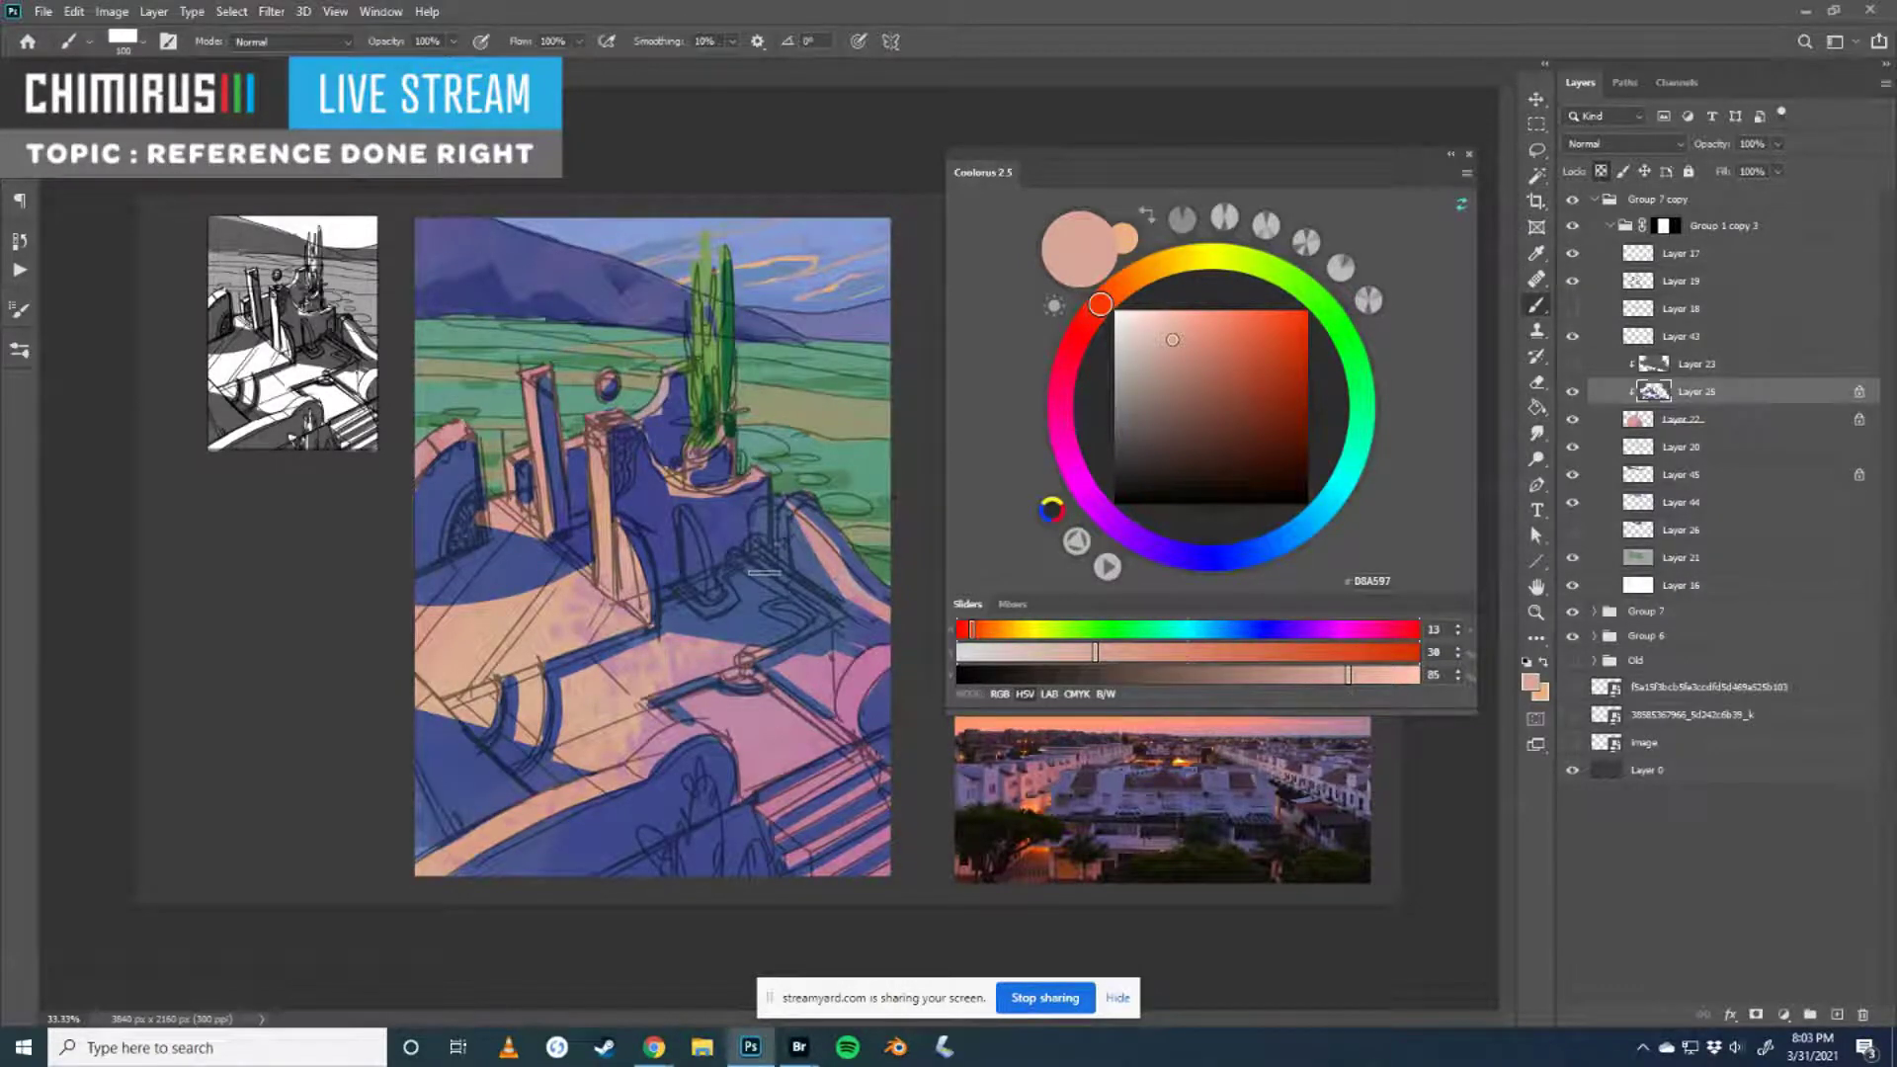
- Sample the courtyard's shadow blue, shift it to a lighter blue (hue 211, saturation 55, value 71), and paint it on the courtyard floor
alt+click(759, 607)
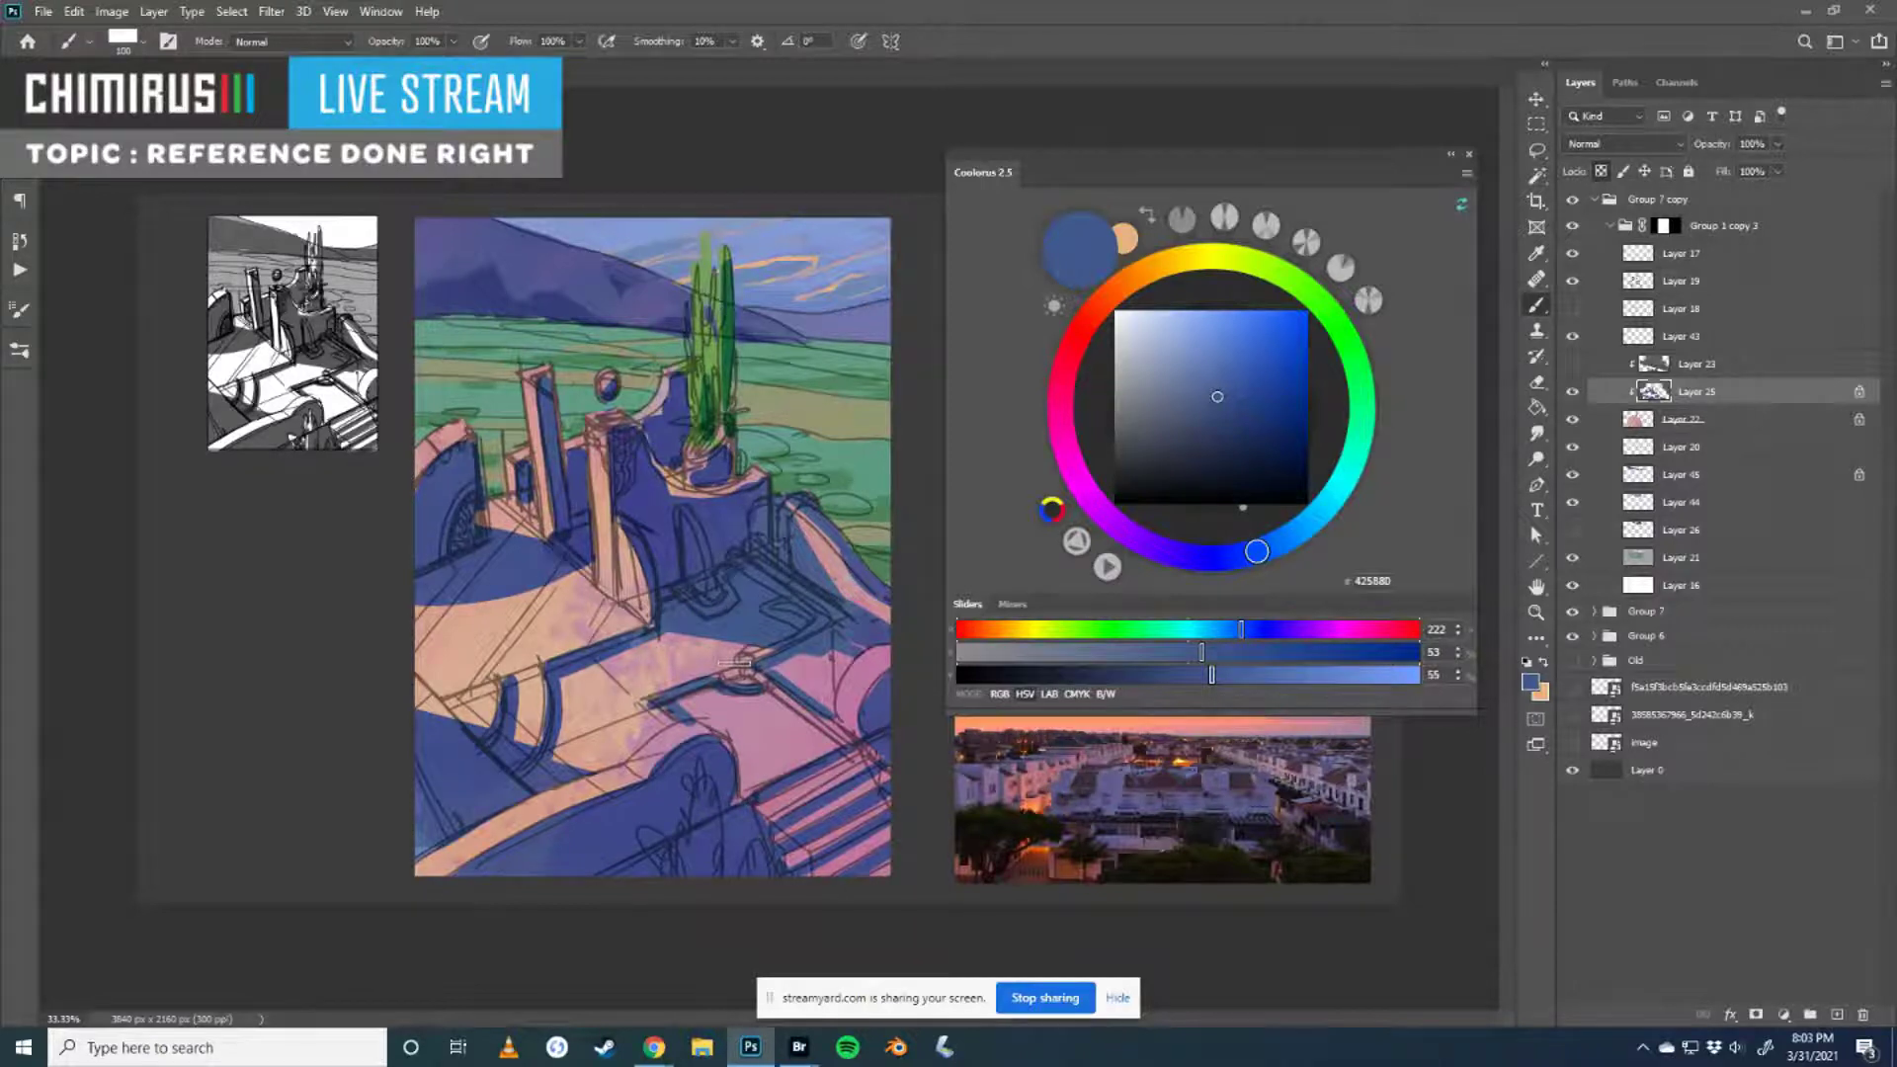
drag(1256, 551, 1273, 534)
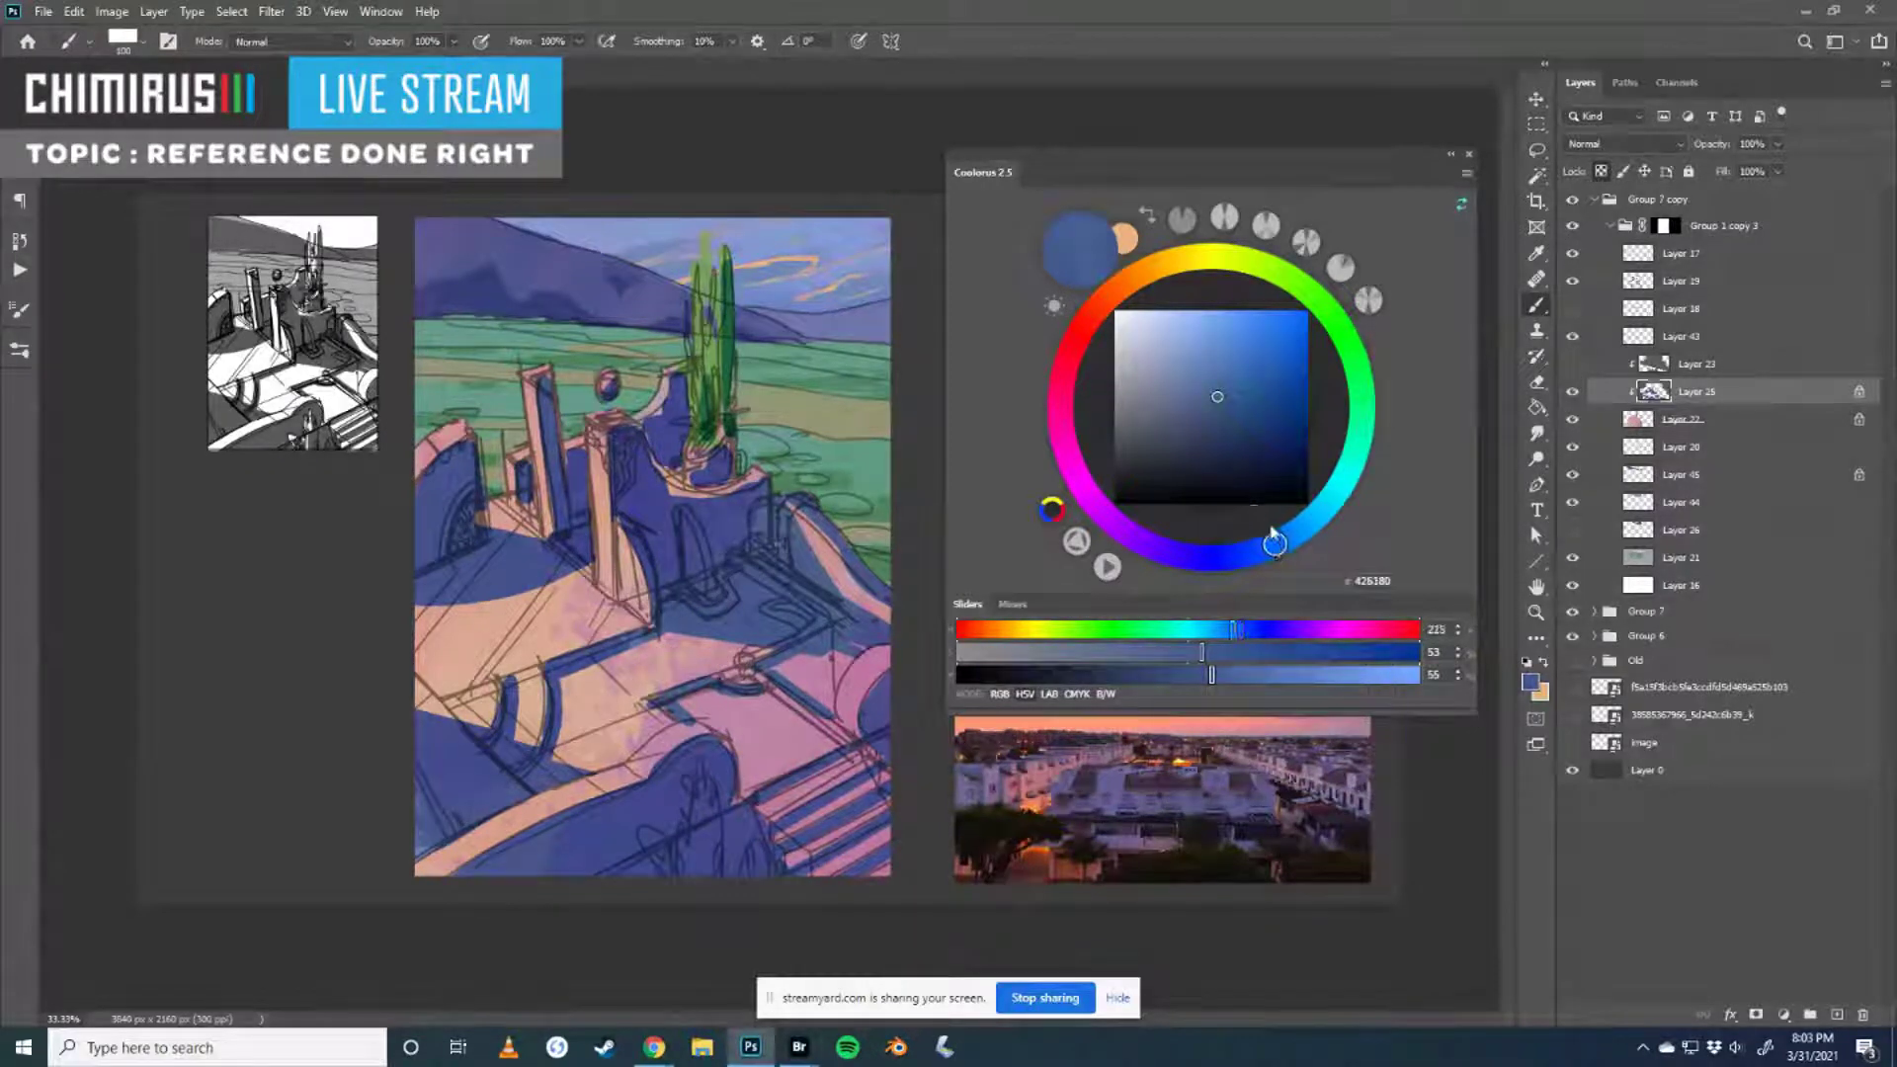
click(1293, 543)
click(1222, 365)
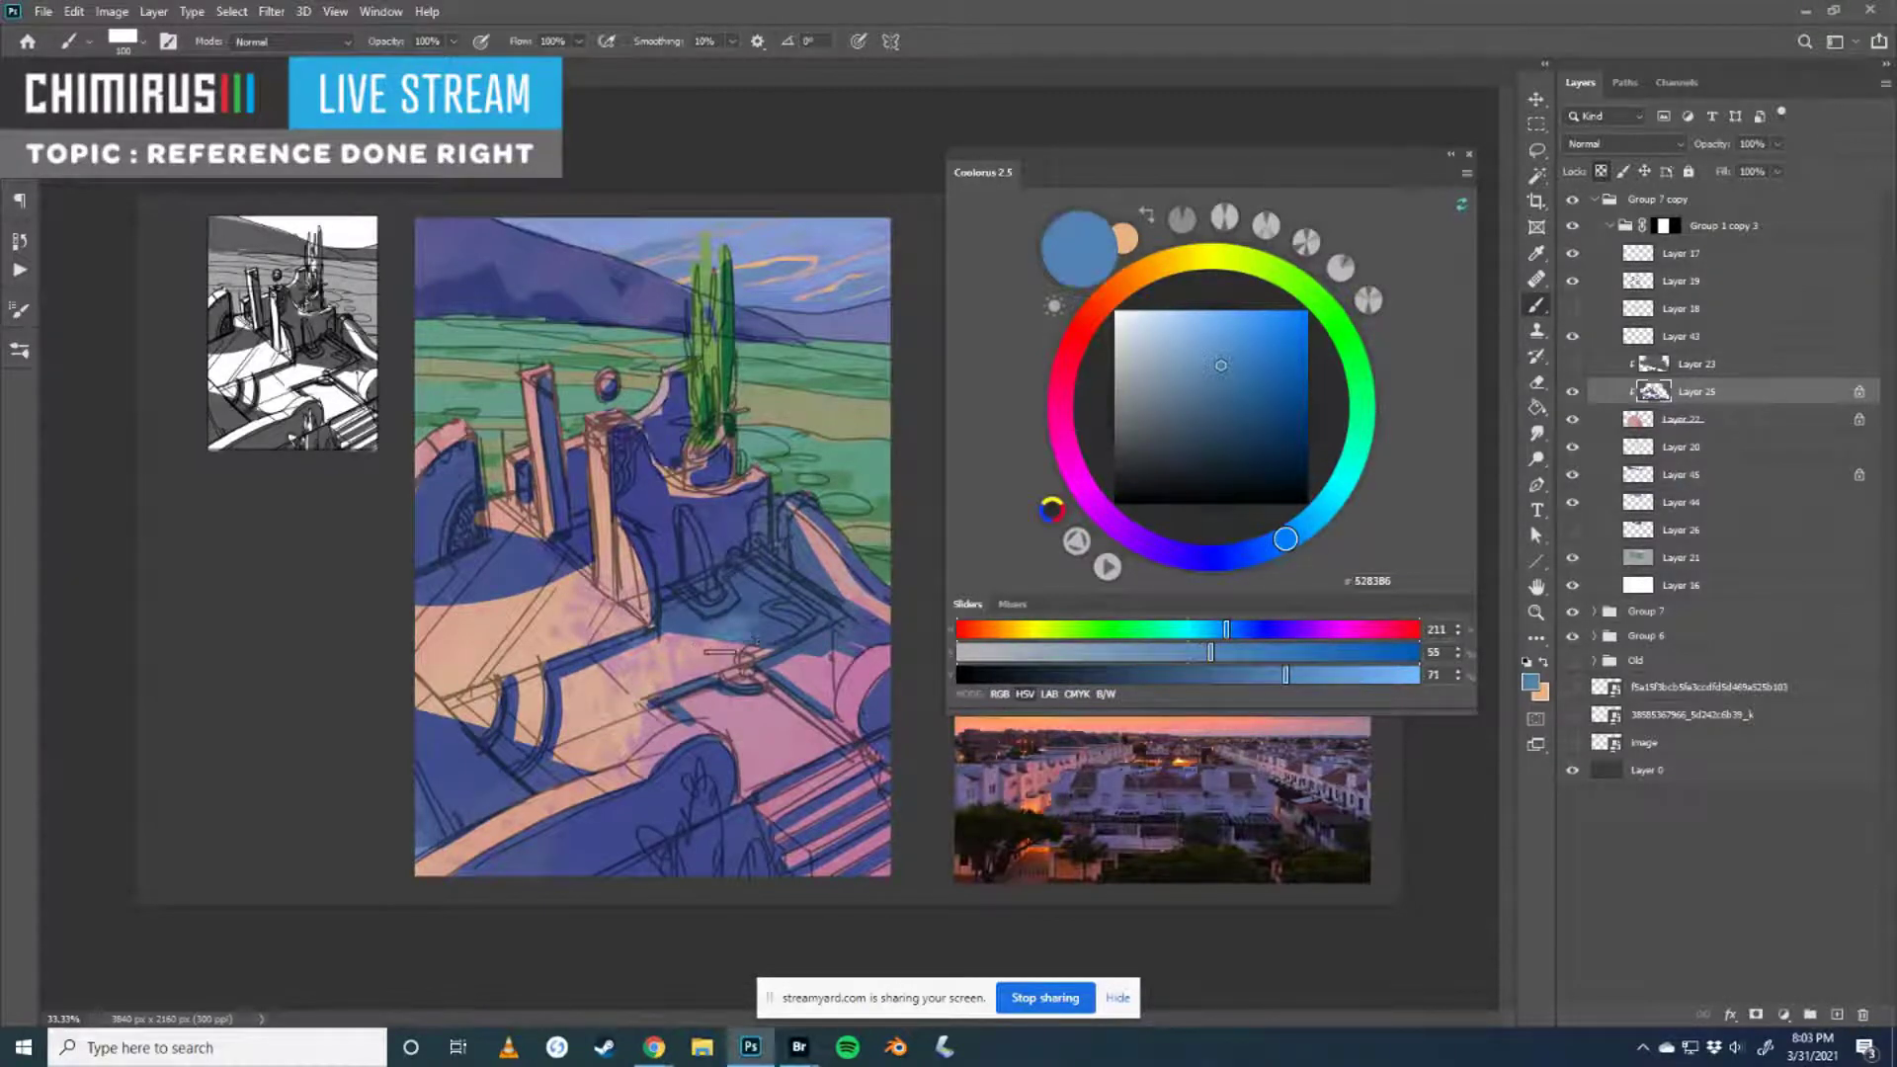
- Adjust the blue to hue 226, saturation 48, and paint it over the shaded courtyard floor and the lower-left ground
drag(1286, 538, 1261, 551)
click(1188, 654)
drag(1187, 654, 1177, 654)
drag(1261, 550, 1247, 554)
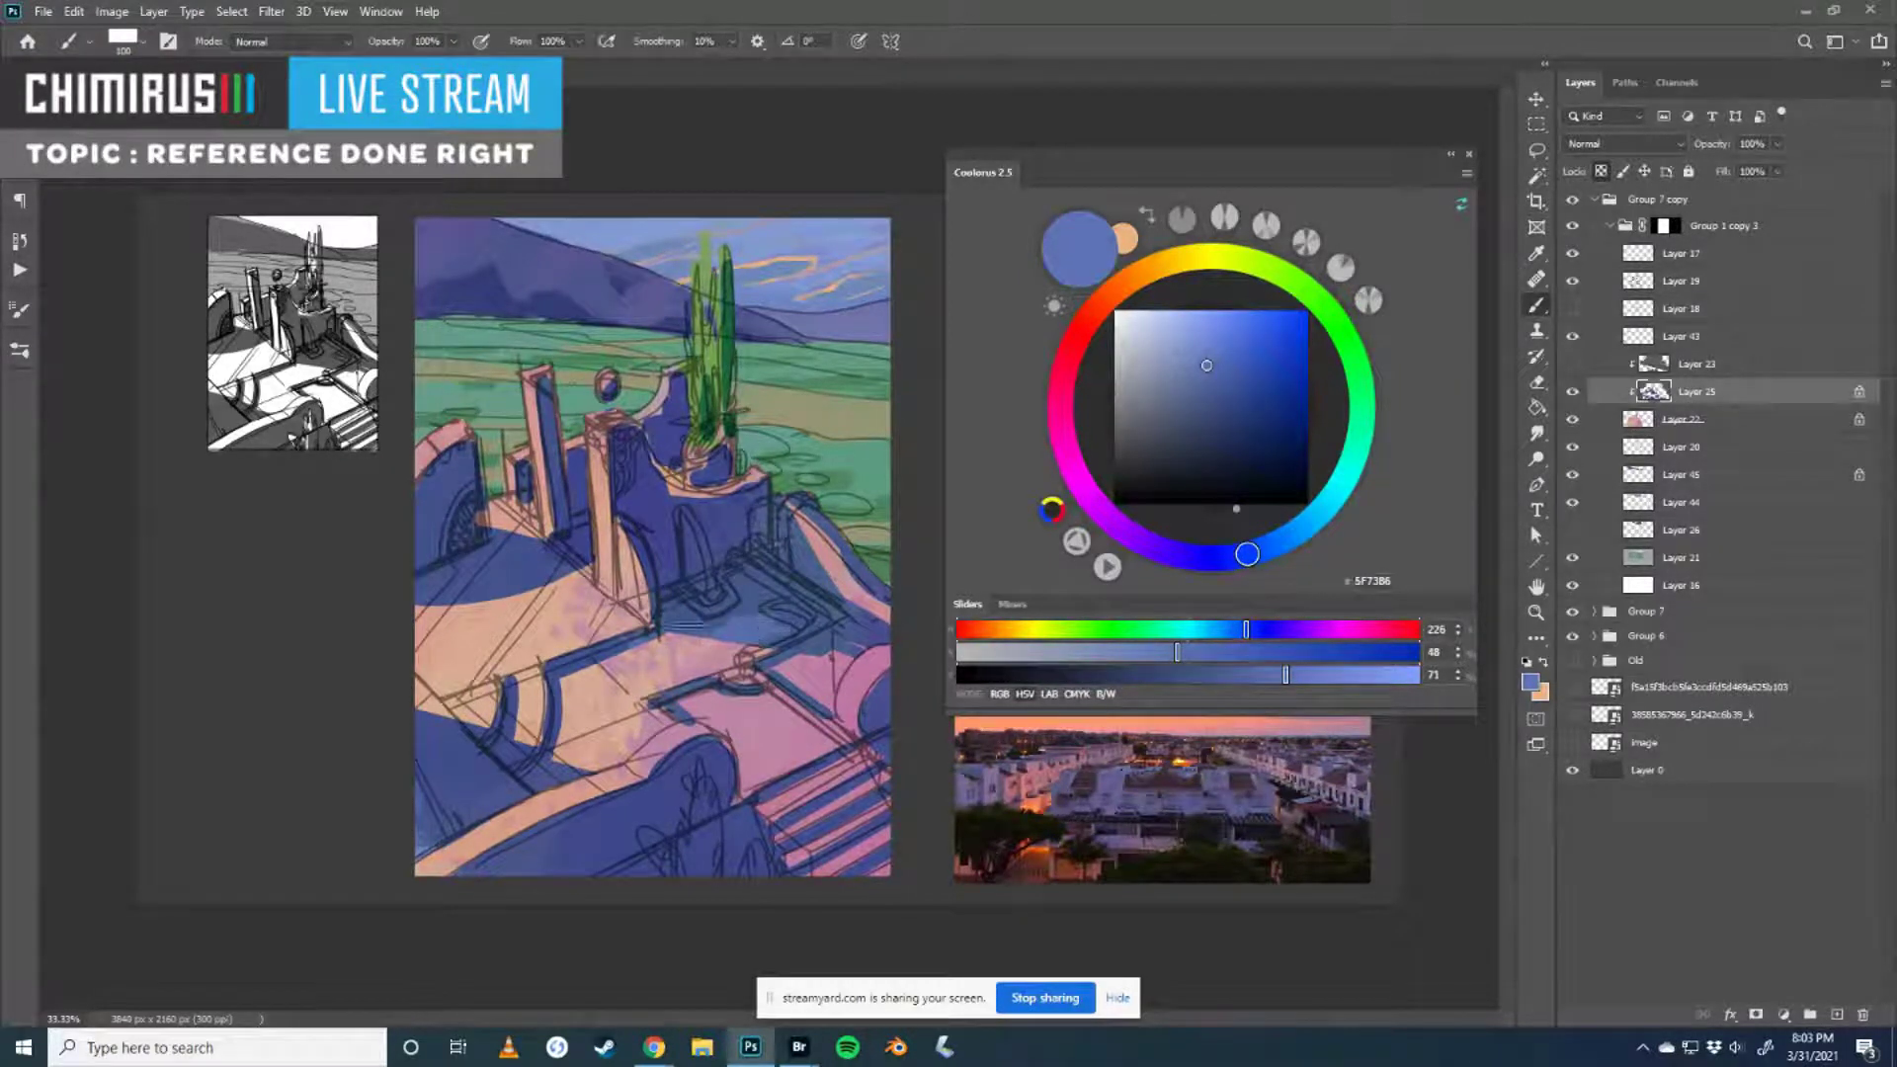
mouse_move(678, 599)
mouse_down()
mouse_move(743, 619)
mouse_move(734, 575)
mouse_move(782, 624)
mouse_move(755, 638)
mouse_move(798, 623)
mouse_up()
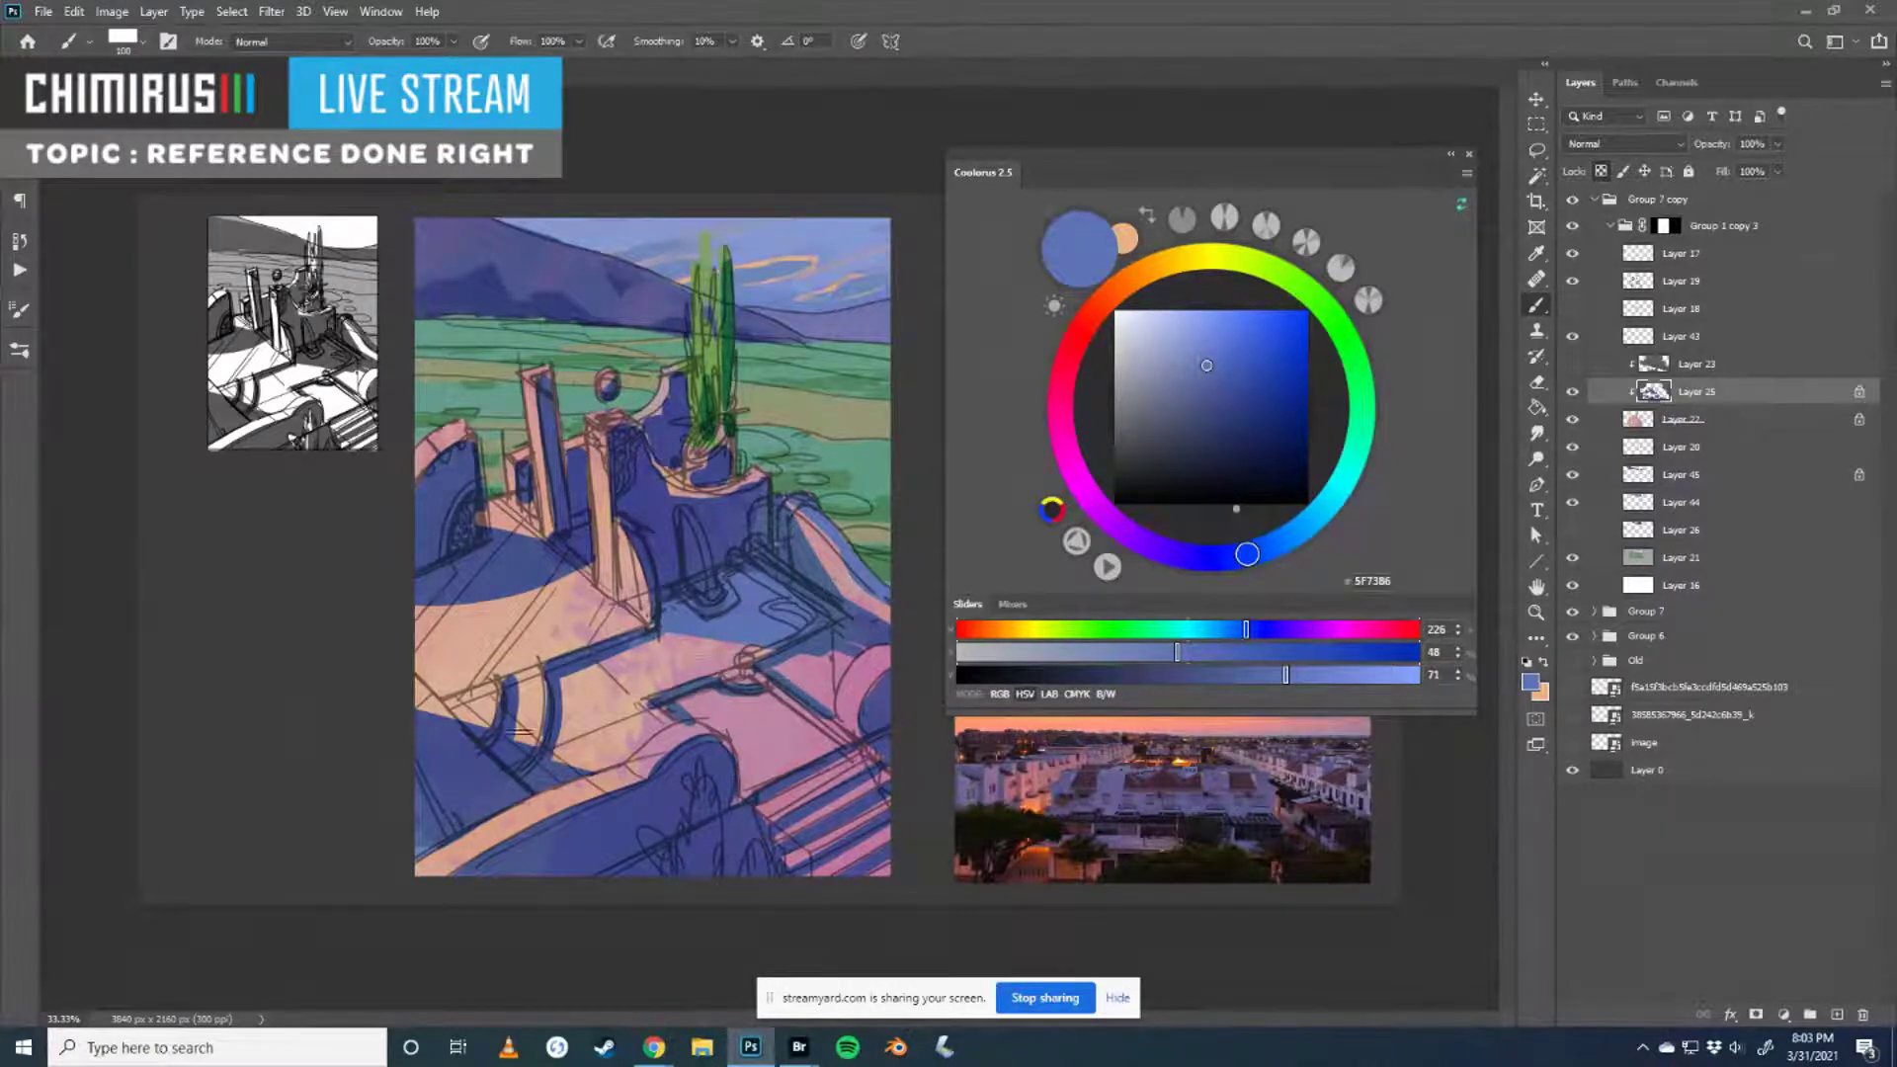
mouse_move(391, 765)
mouse_down()
mouse_move(424, 741)
mouse_move(464, 741)
mouse_move(438, 774)
mouse_move(499, 761)
mouse_move(506, 726)
mouse_move(519, 750)
mouse_move(504, 757)
mouse_move(510, 684)
mouse_up()
mouse_move(509, 755)
mouse_down()
mouse_move(466, 765)
mouse_move(423, 824)
mouse_move(500, 803)
mouse_move(492, 771)
mouse_move(551, 781)
mouse_move(522, 790)
mouse_move(572, 752)
mouse_move(541, 794)
mouse_move(577, 761)
mouse_up()
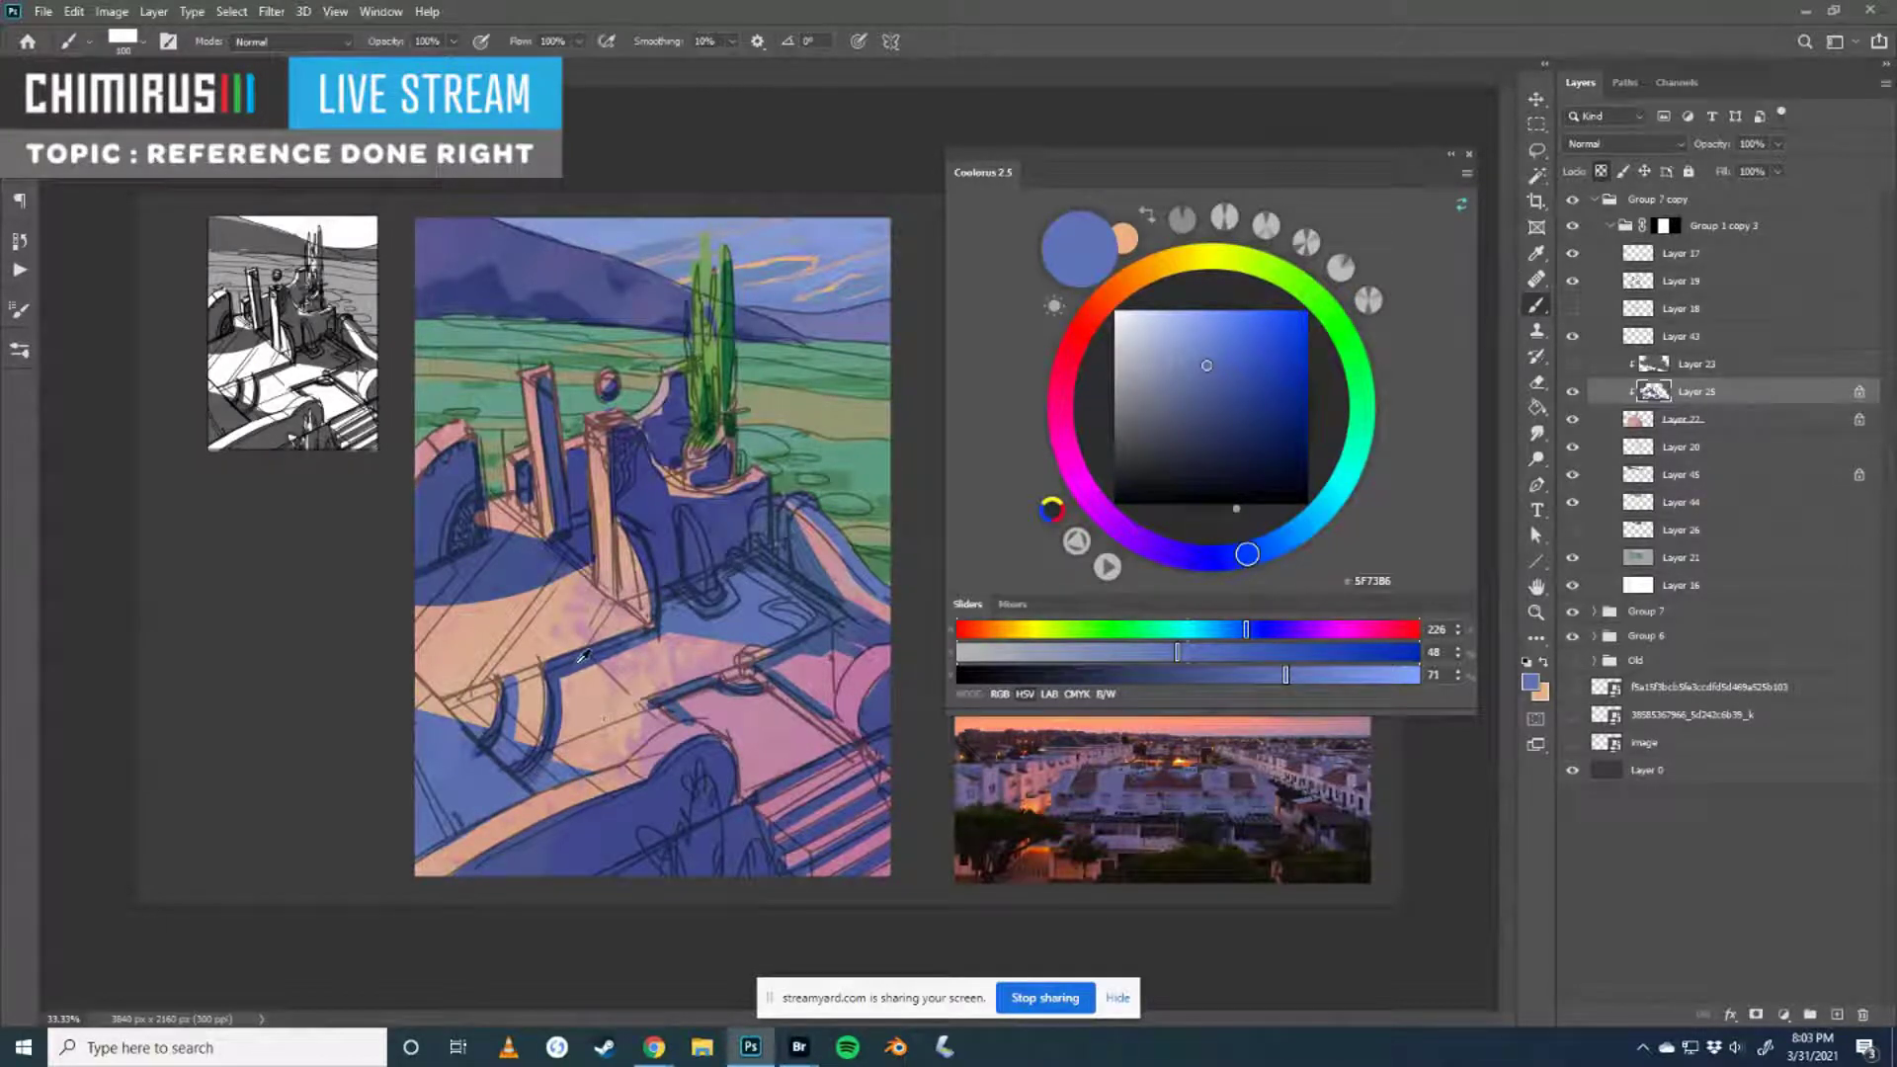
- Redefine the curved steps' edges with sampled dark blue and lighten the floor shadow beside the left arch with a larger, sampled light-blue brush
alt+click(589, 657)
alt+click(582, 662)
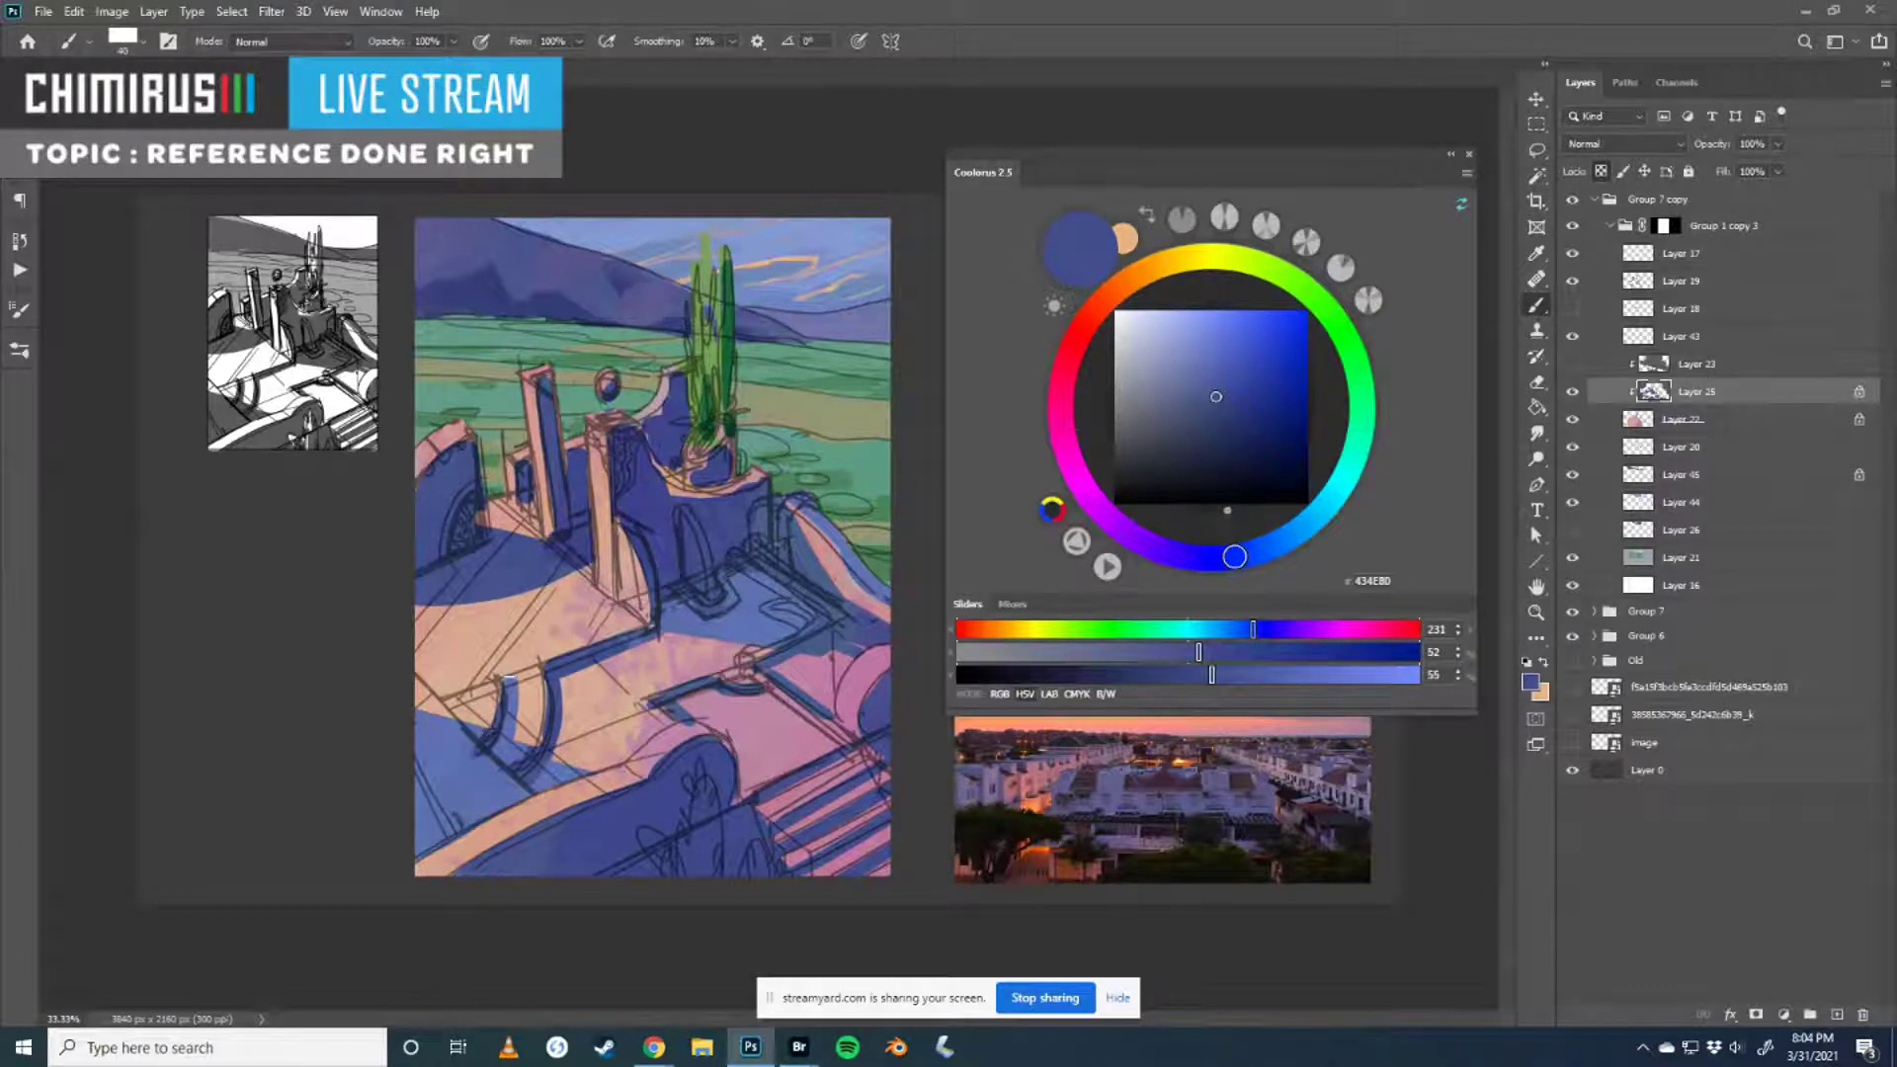
alt+click(464, 751)
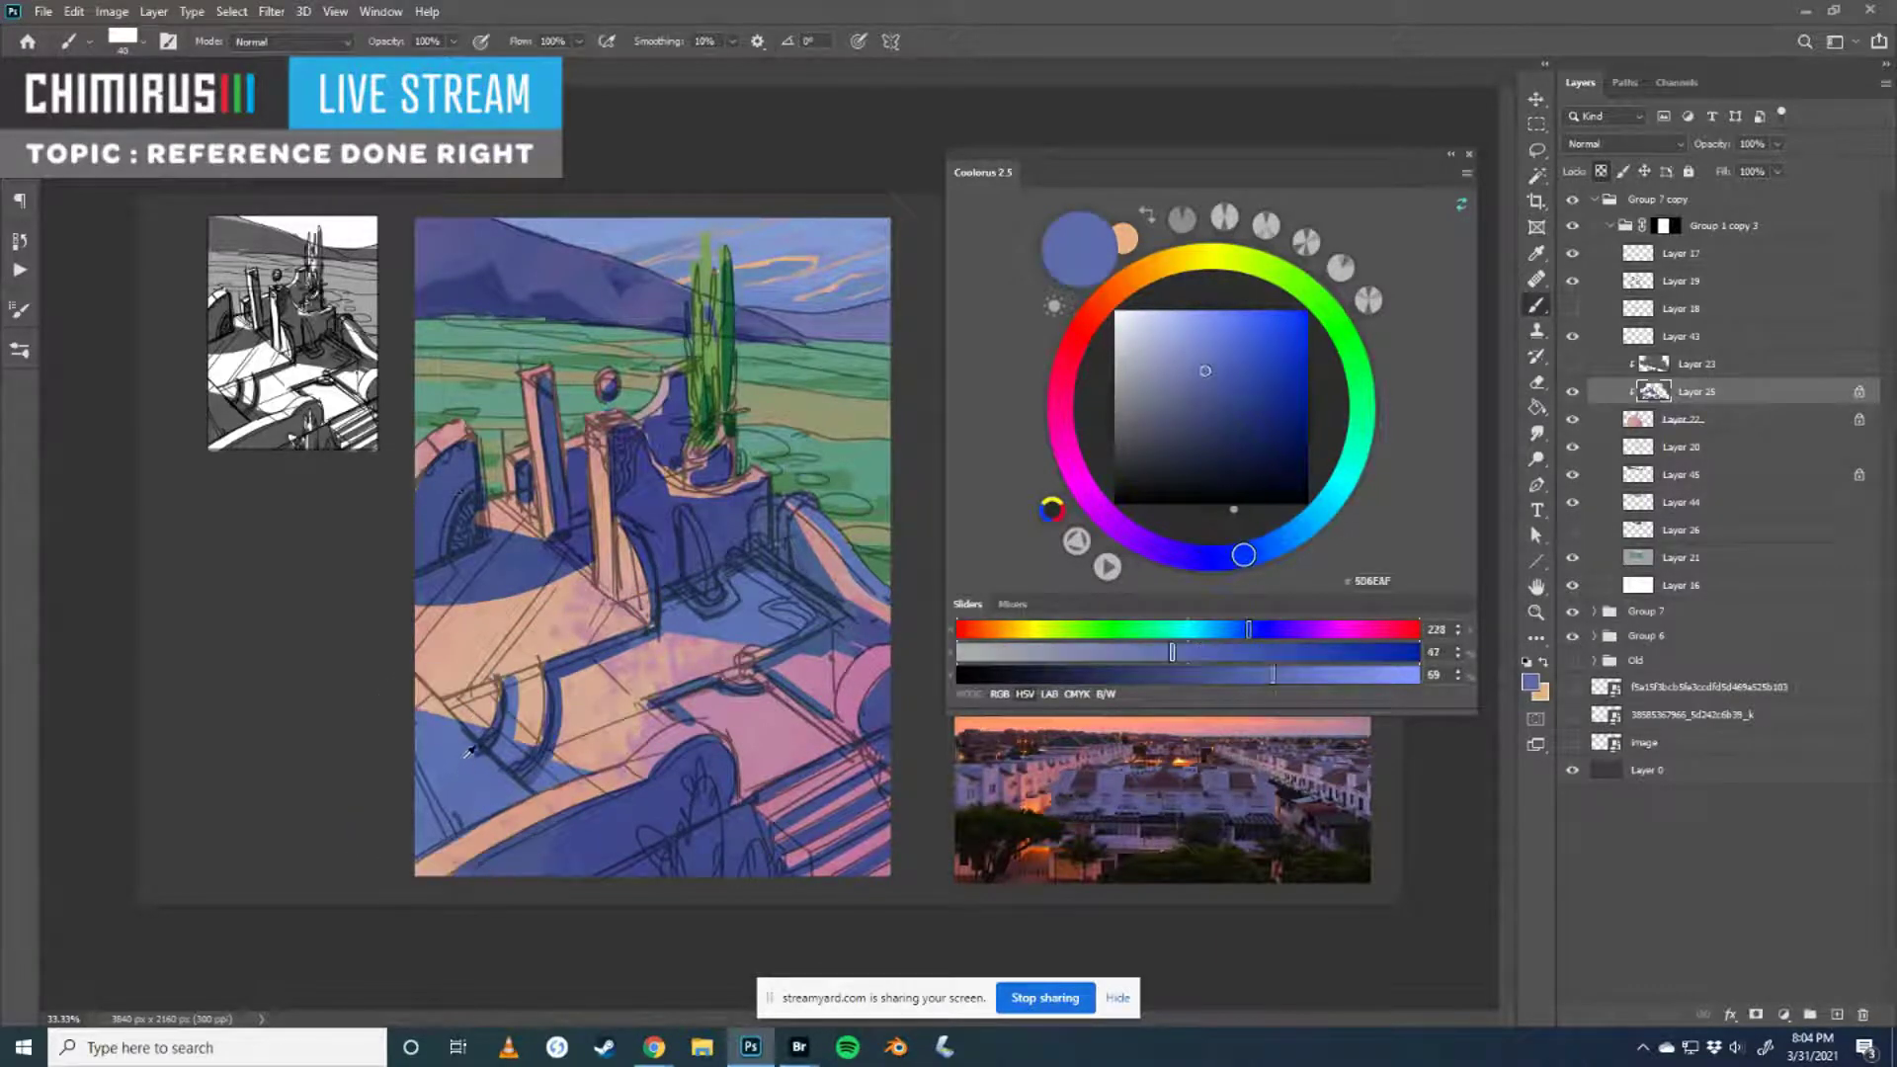
key(bracketright)
key(bracketright)
key(bracketright)
key(bracketright)
key(bracketright)
key(bracketright)
key(bracketright)
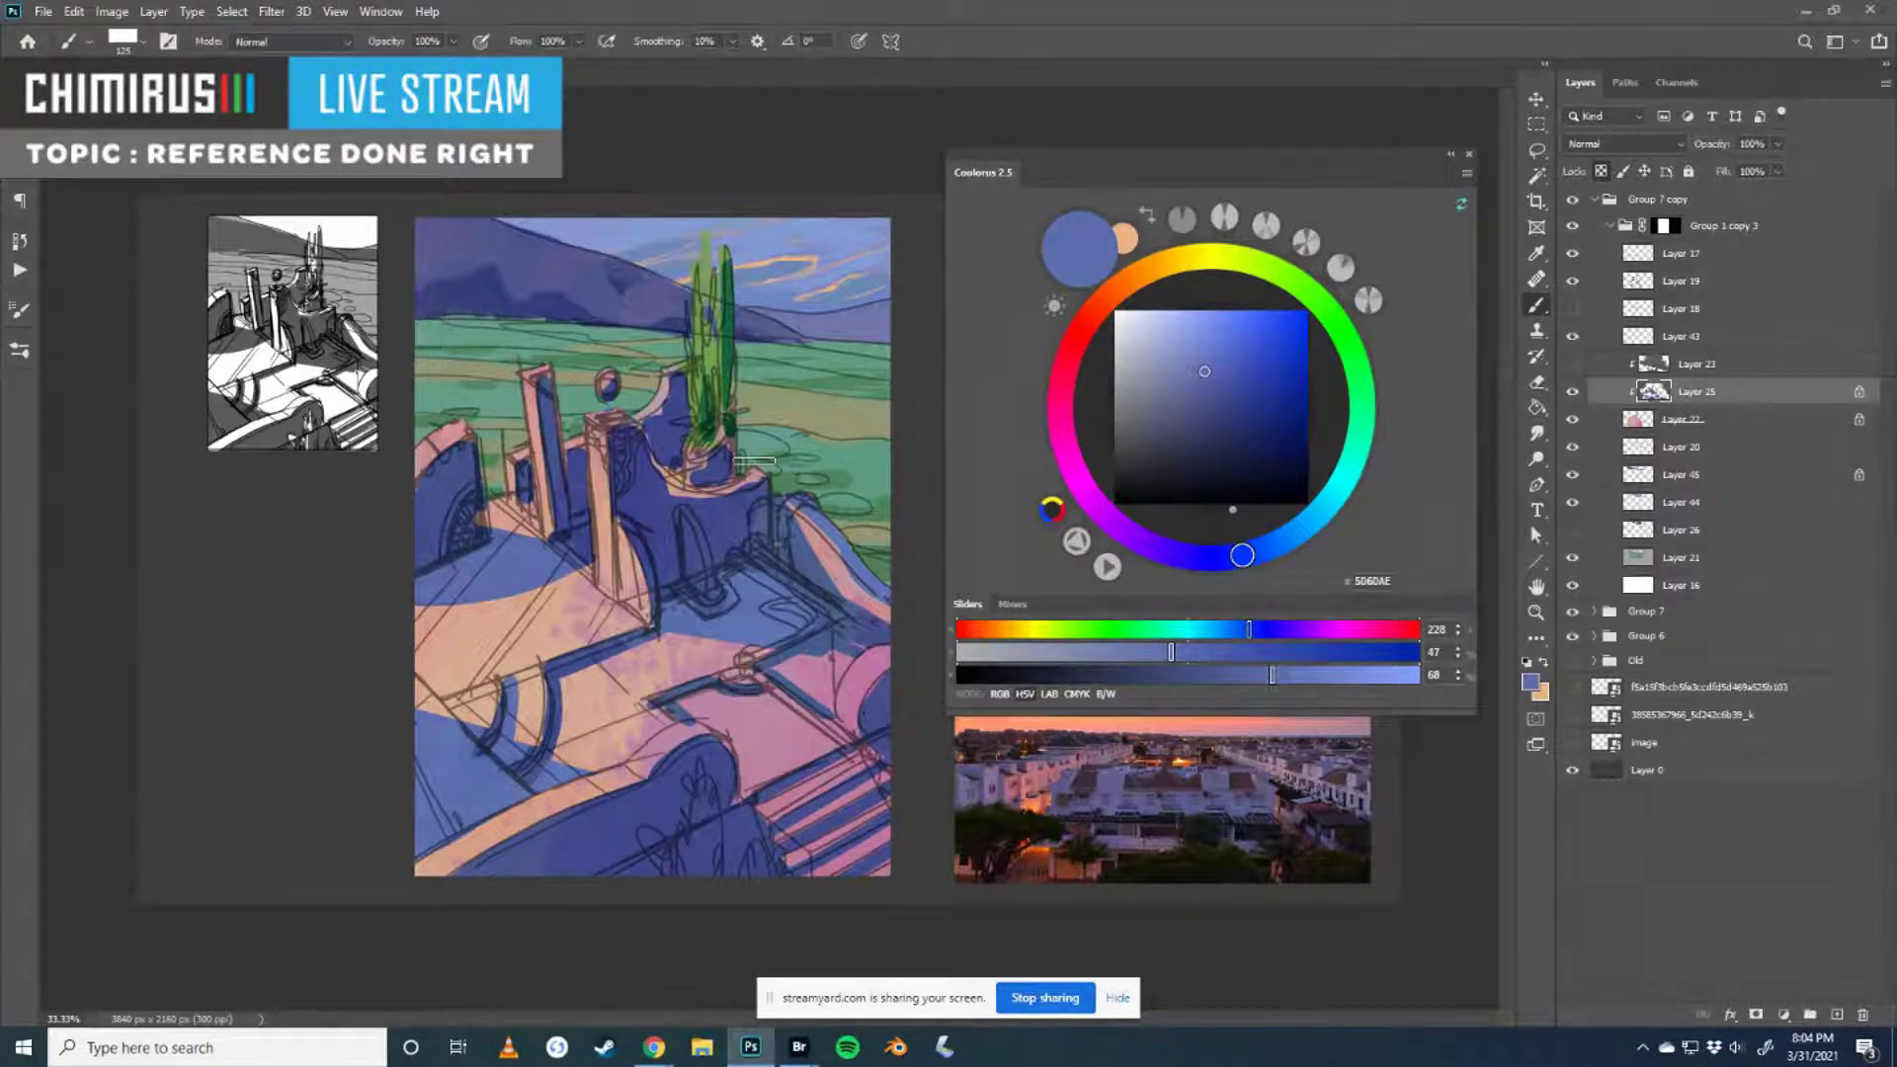
- Reduce the brush to 40 and paint light-blue accents around the small arch beneath the planter
key(bracketleft)
key(bracketleft)
key(bracketleft)
key(bracketleft)
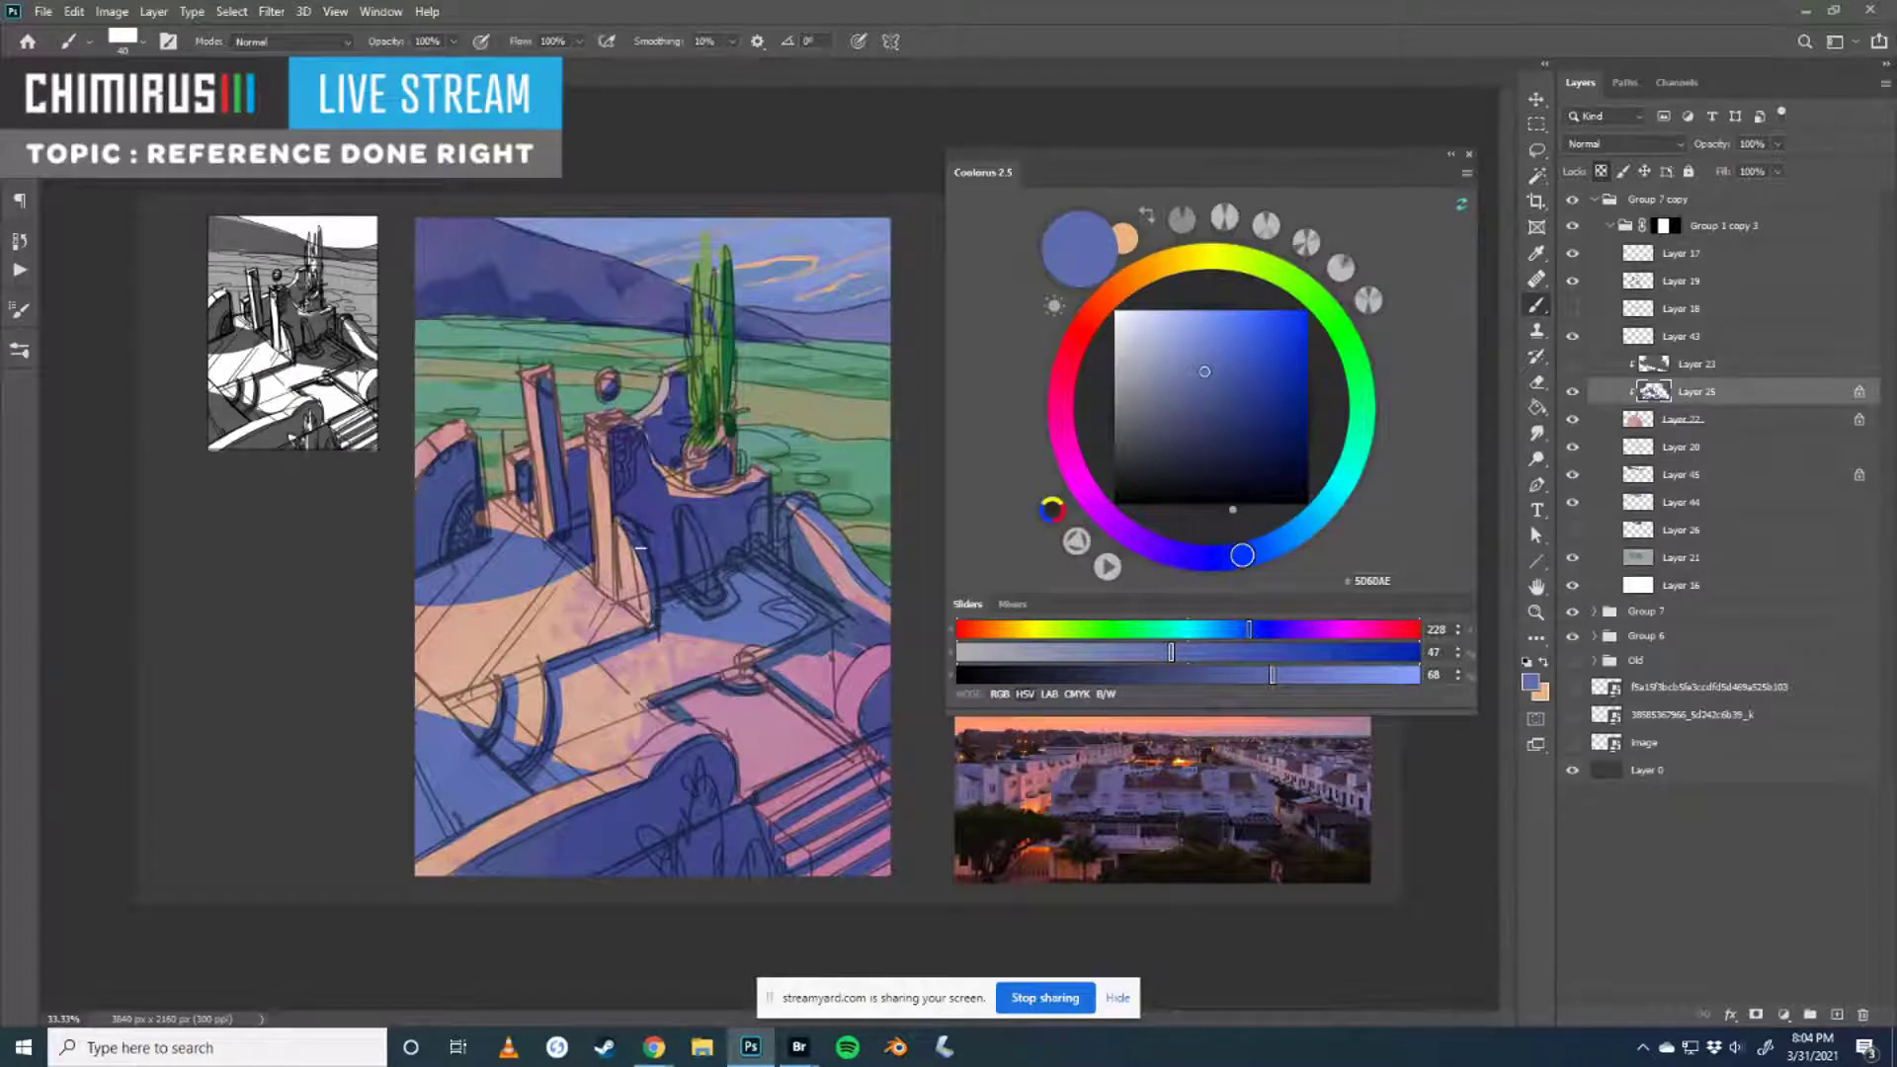
drag(687, 510, 722, 567)
- Sample the ruin wall's shadow blue and shift it to a darker purple with hue 272, saturation 53 and value 47
alt+click(659, 509)
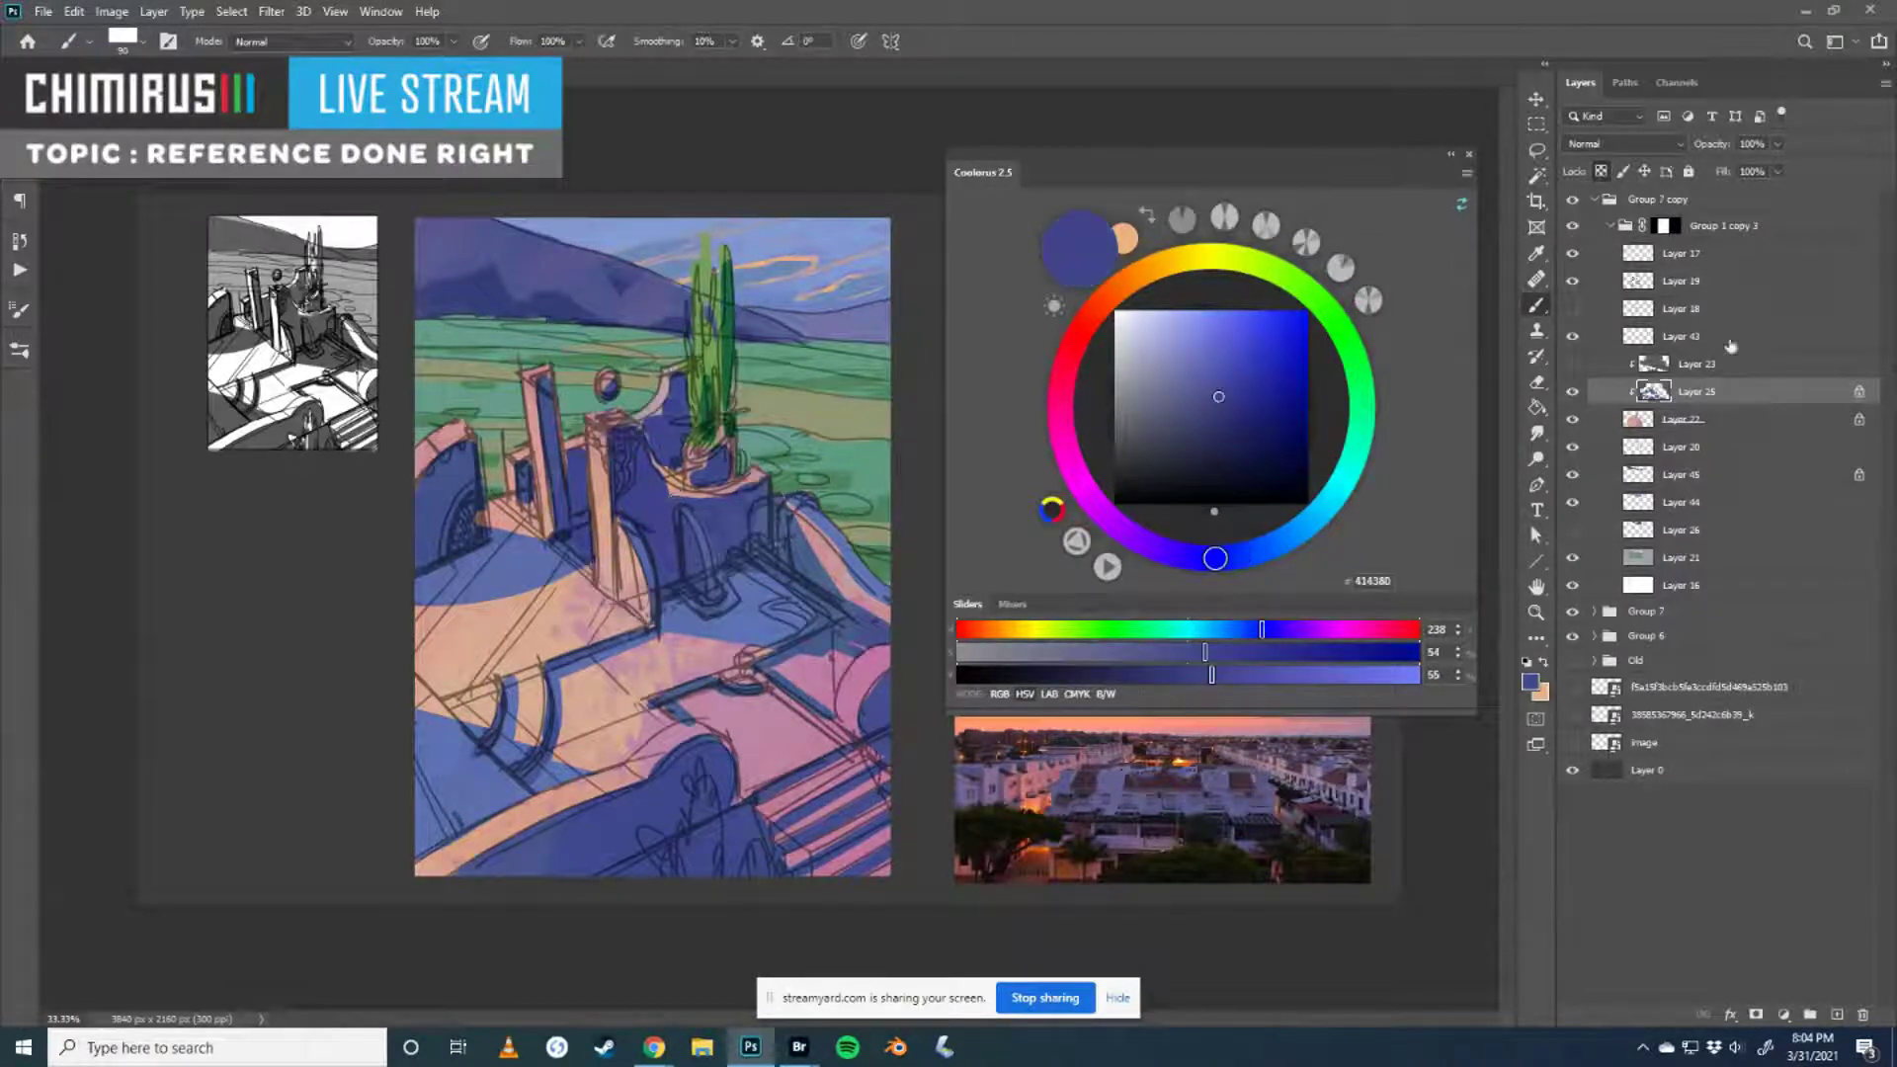
drag(1201, 549, 1131, 534)
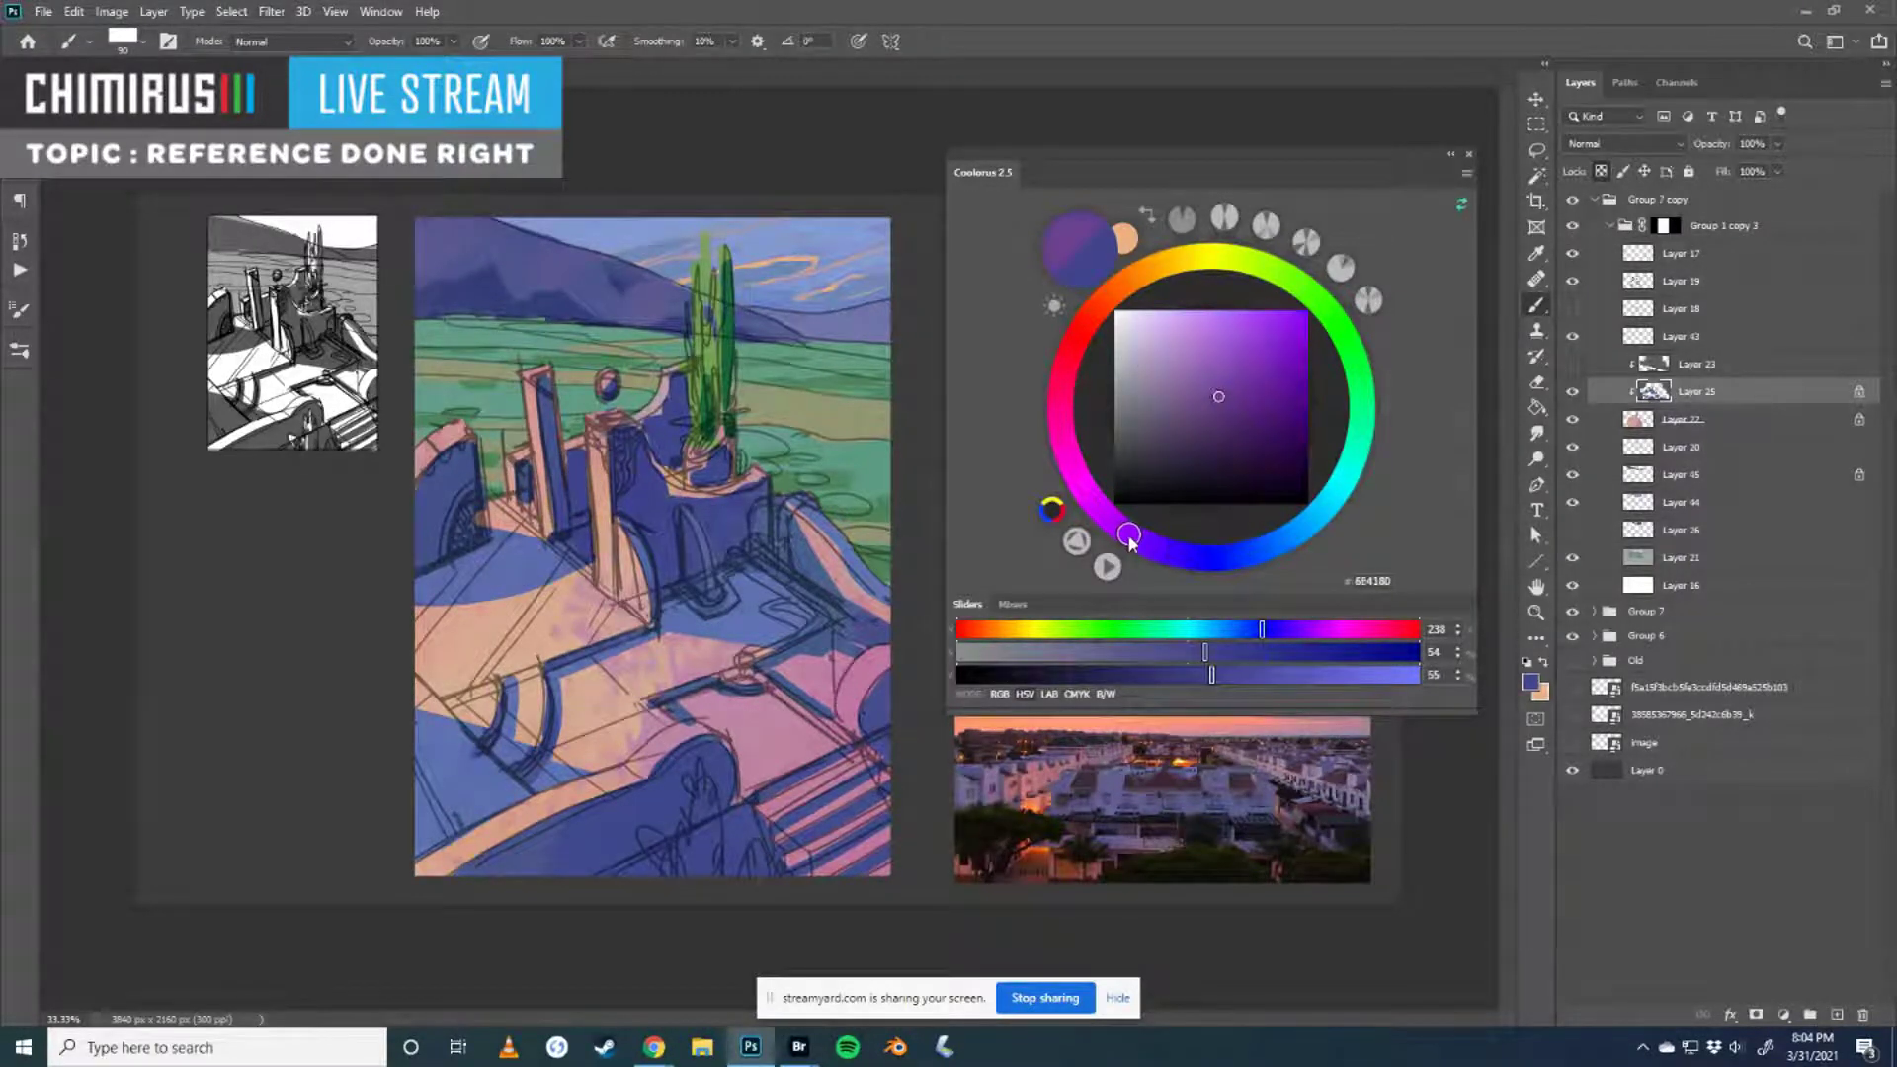
click(1218, 409)
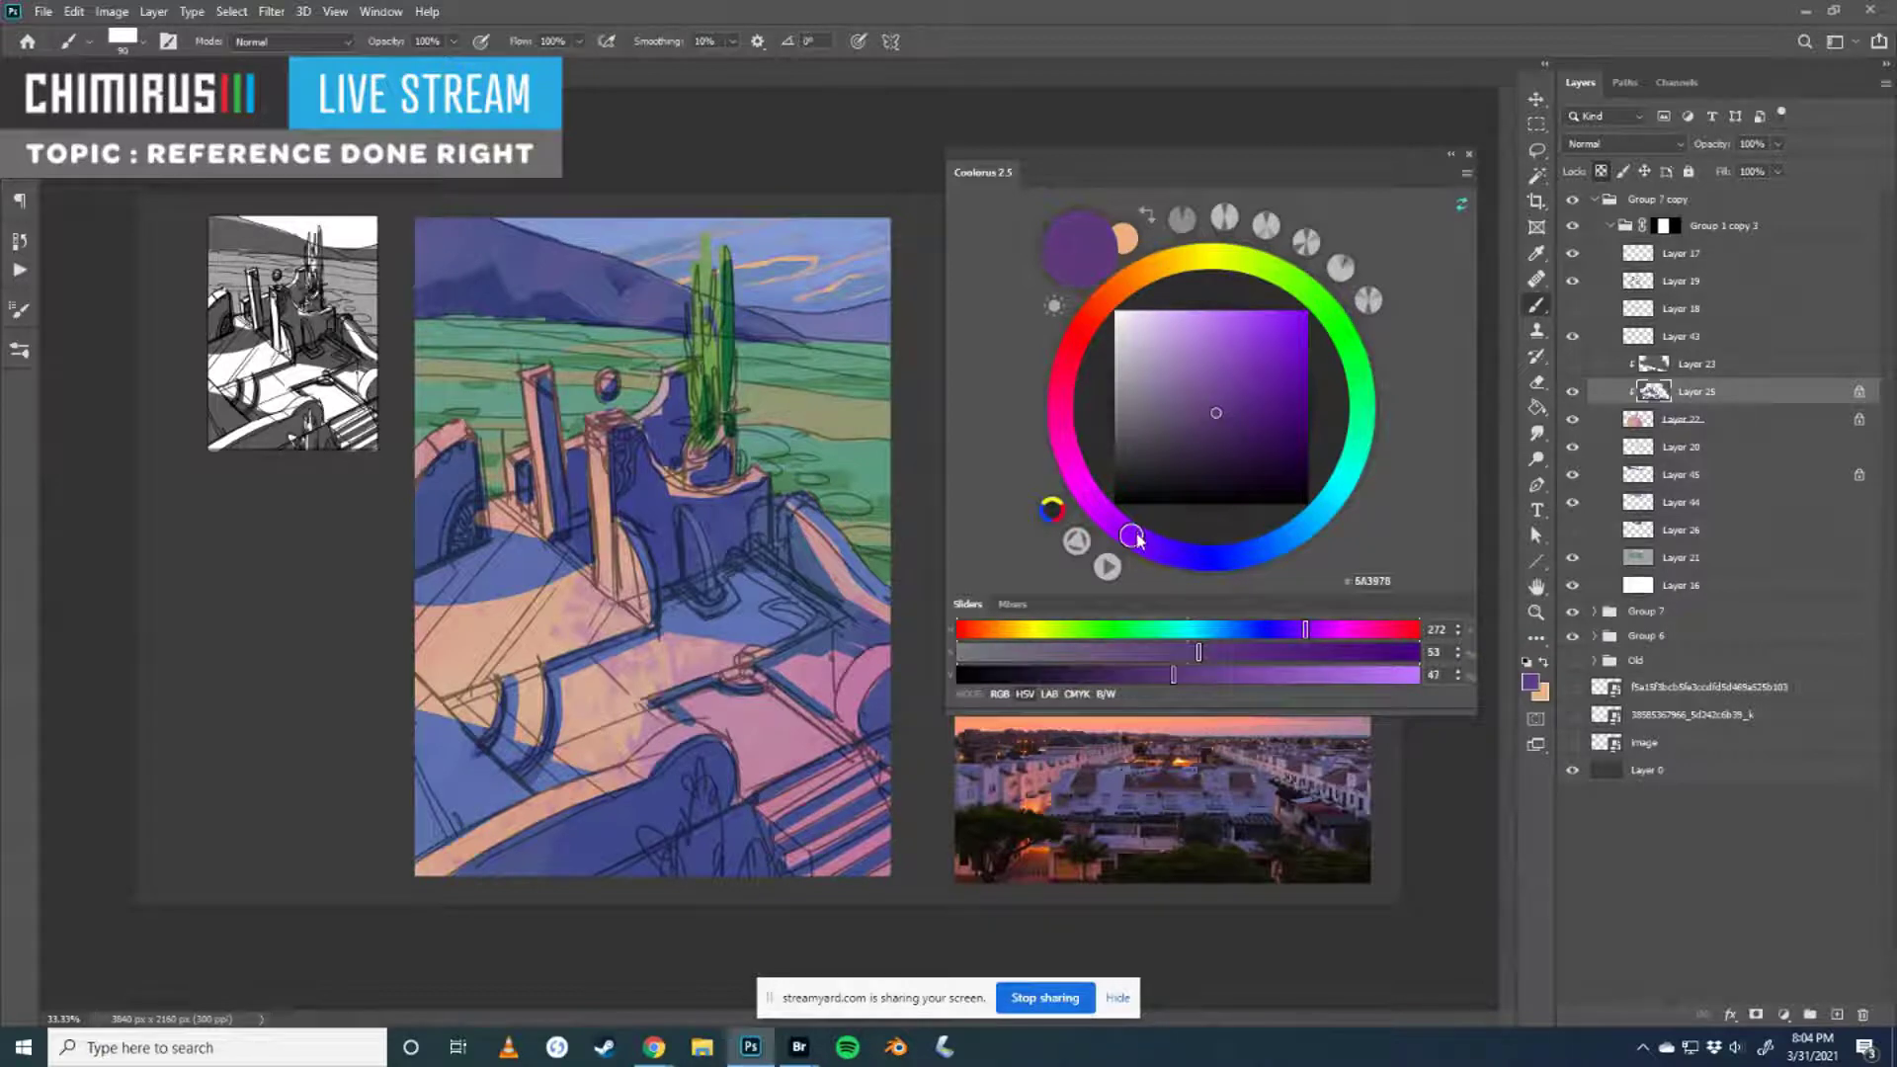
- Dock the Coolorus colour wheel above the layers list and shrink its height to reveal more layers
drag(992, 170, 1670, 73)
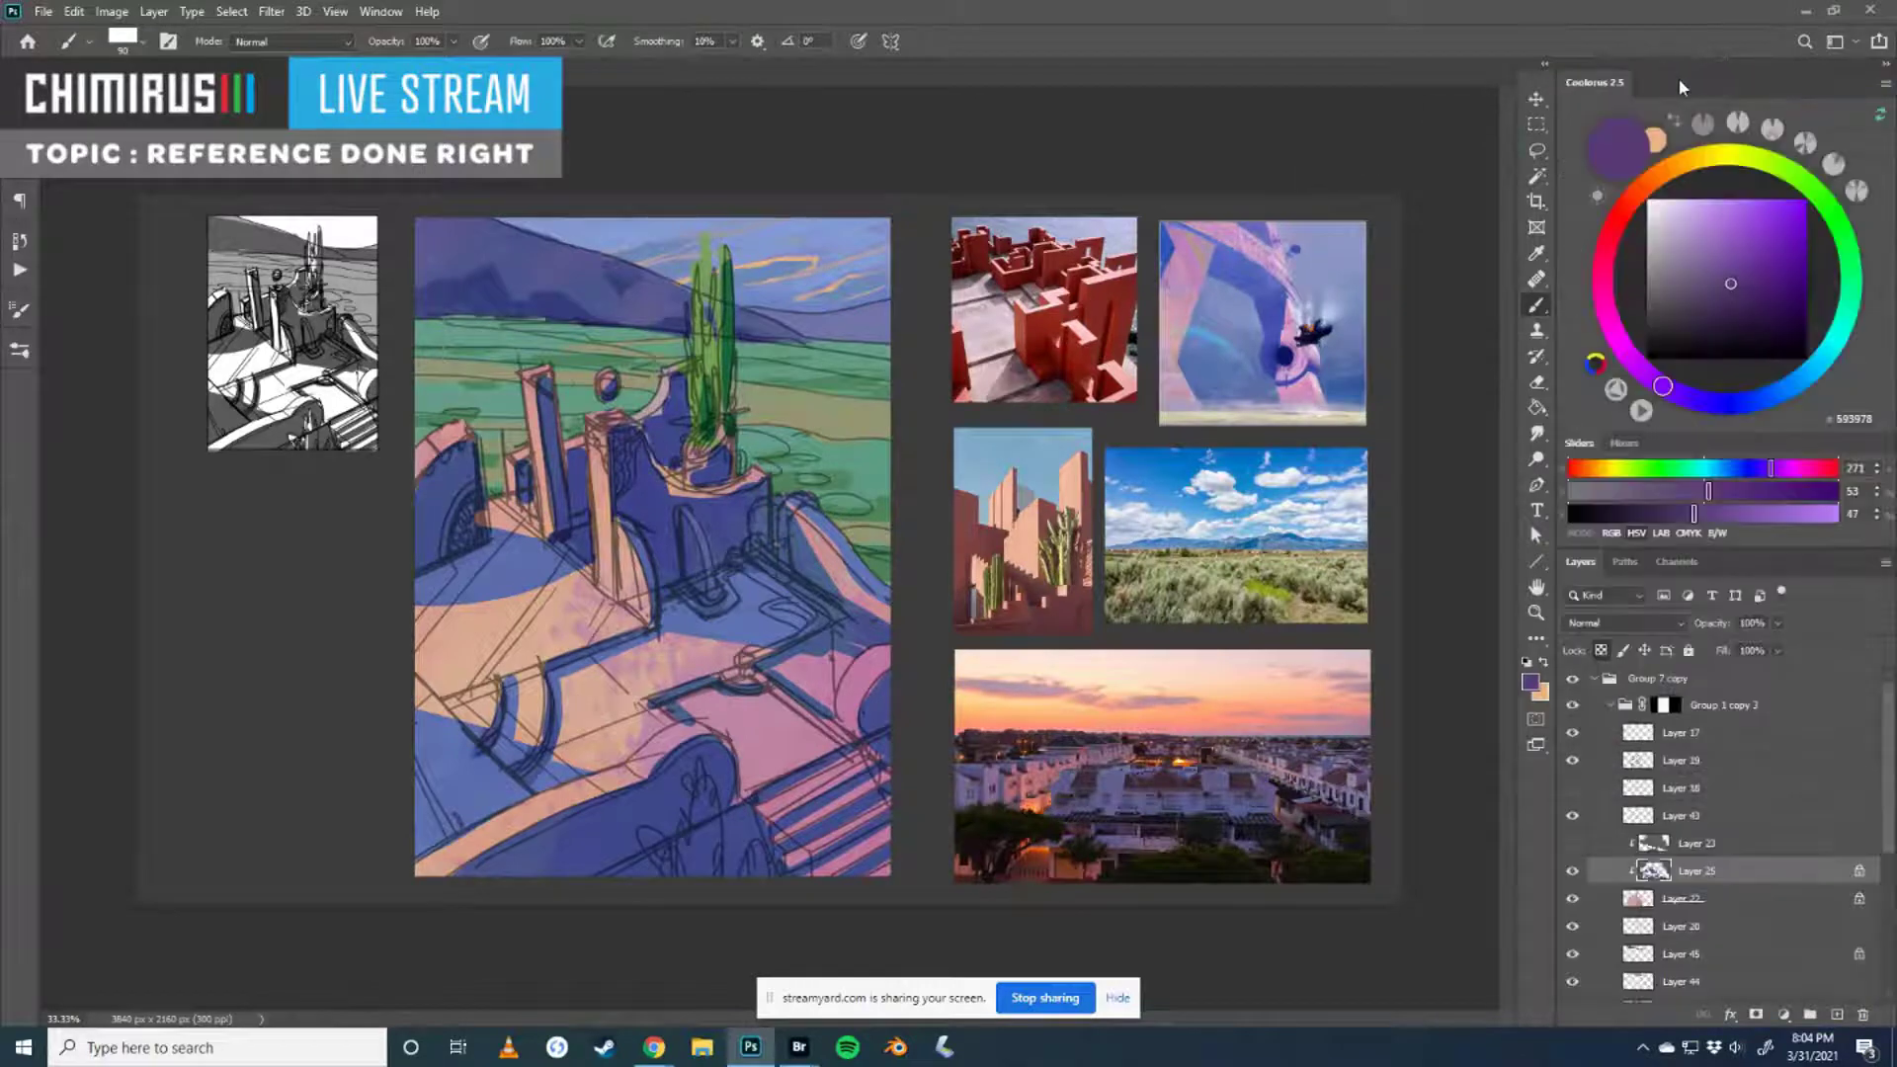
drag(1744, 549, 1744, 329)
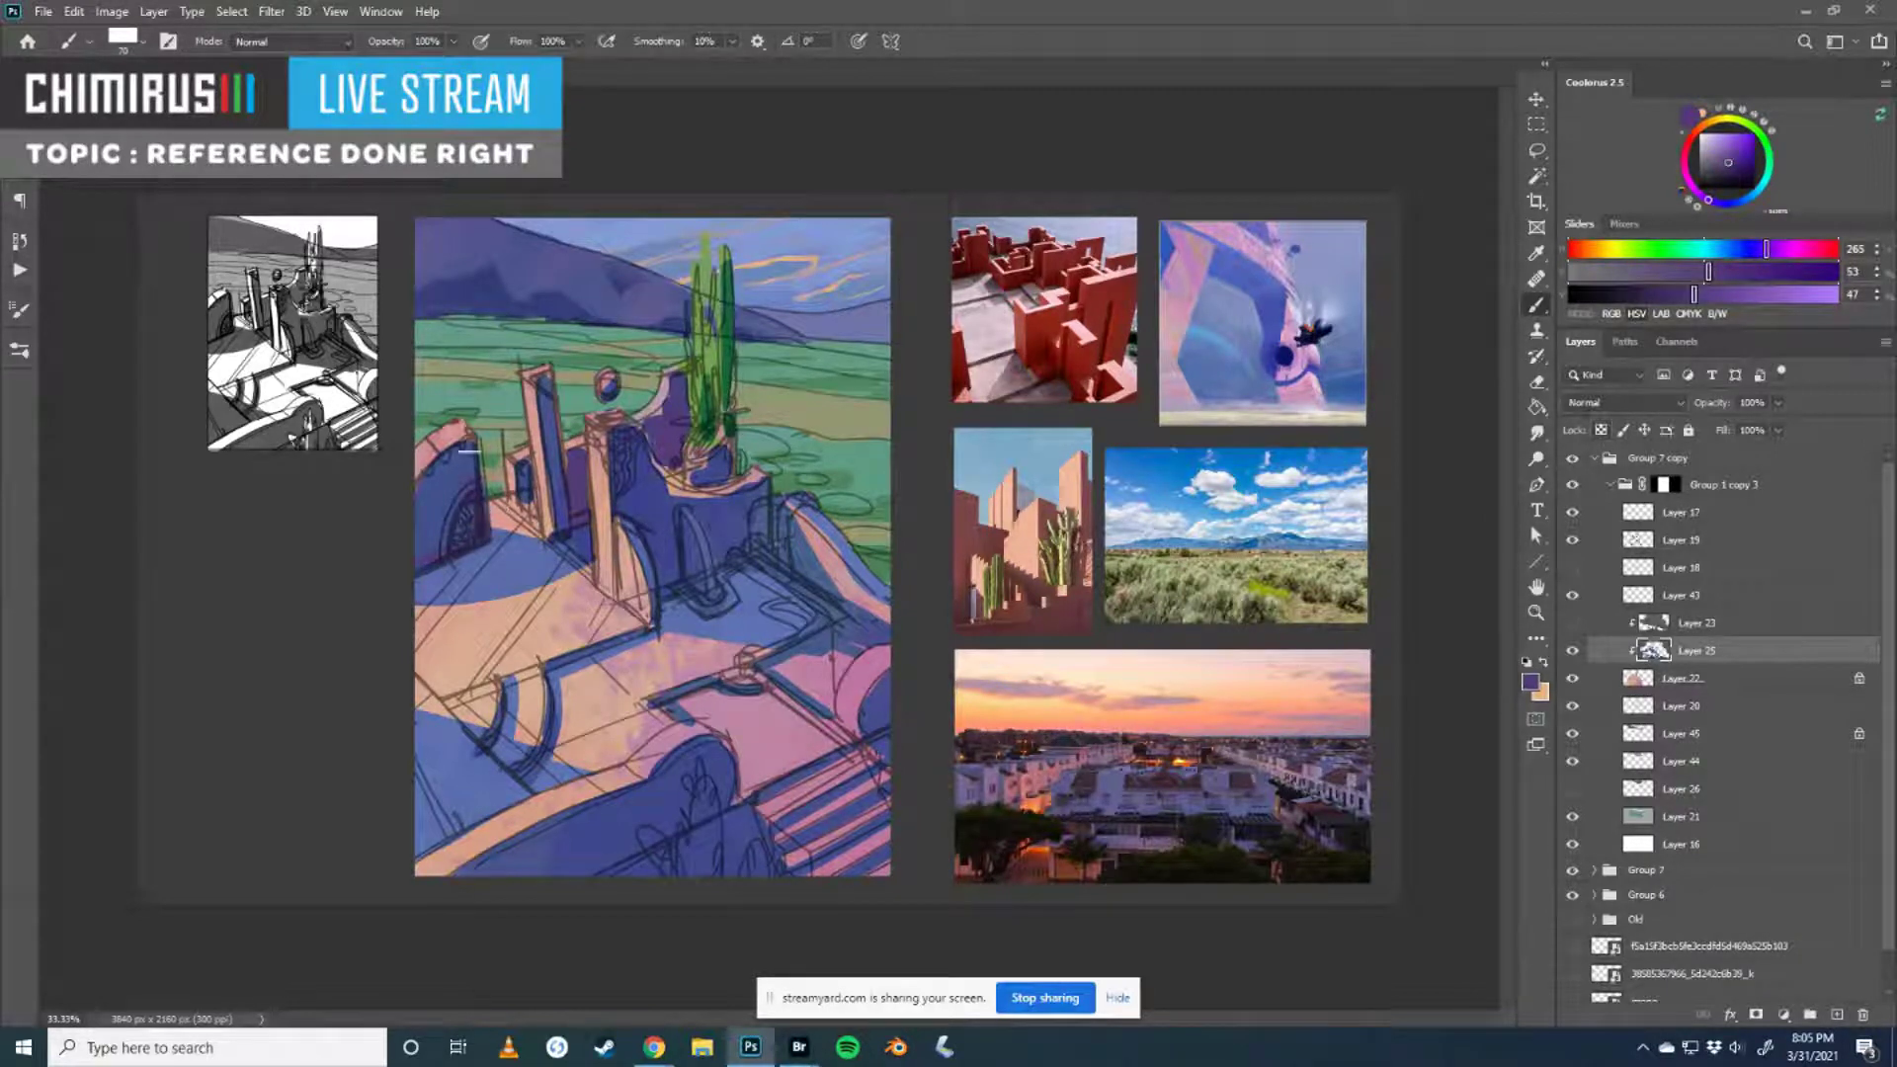
- Lock Layer 25's transparent pixels and paint the shaded faces of the ruin and foreground wall purple, reducing the brush to 90
click(1602, 431)
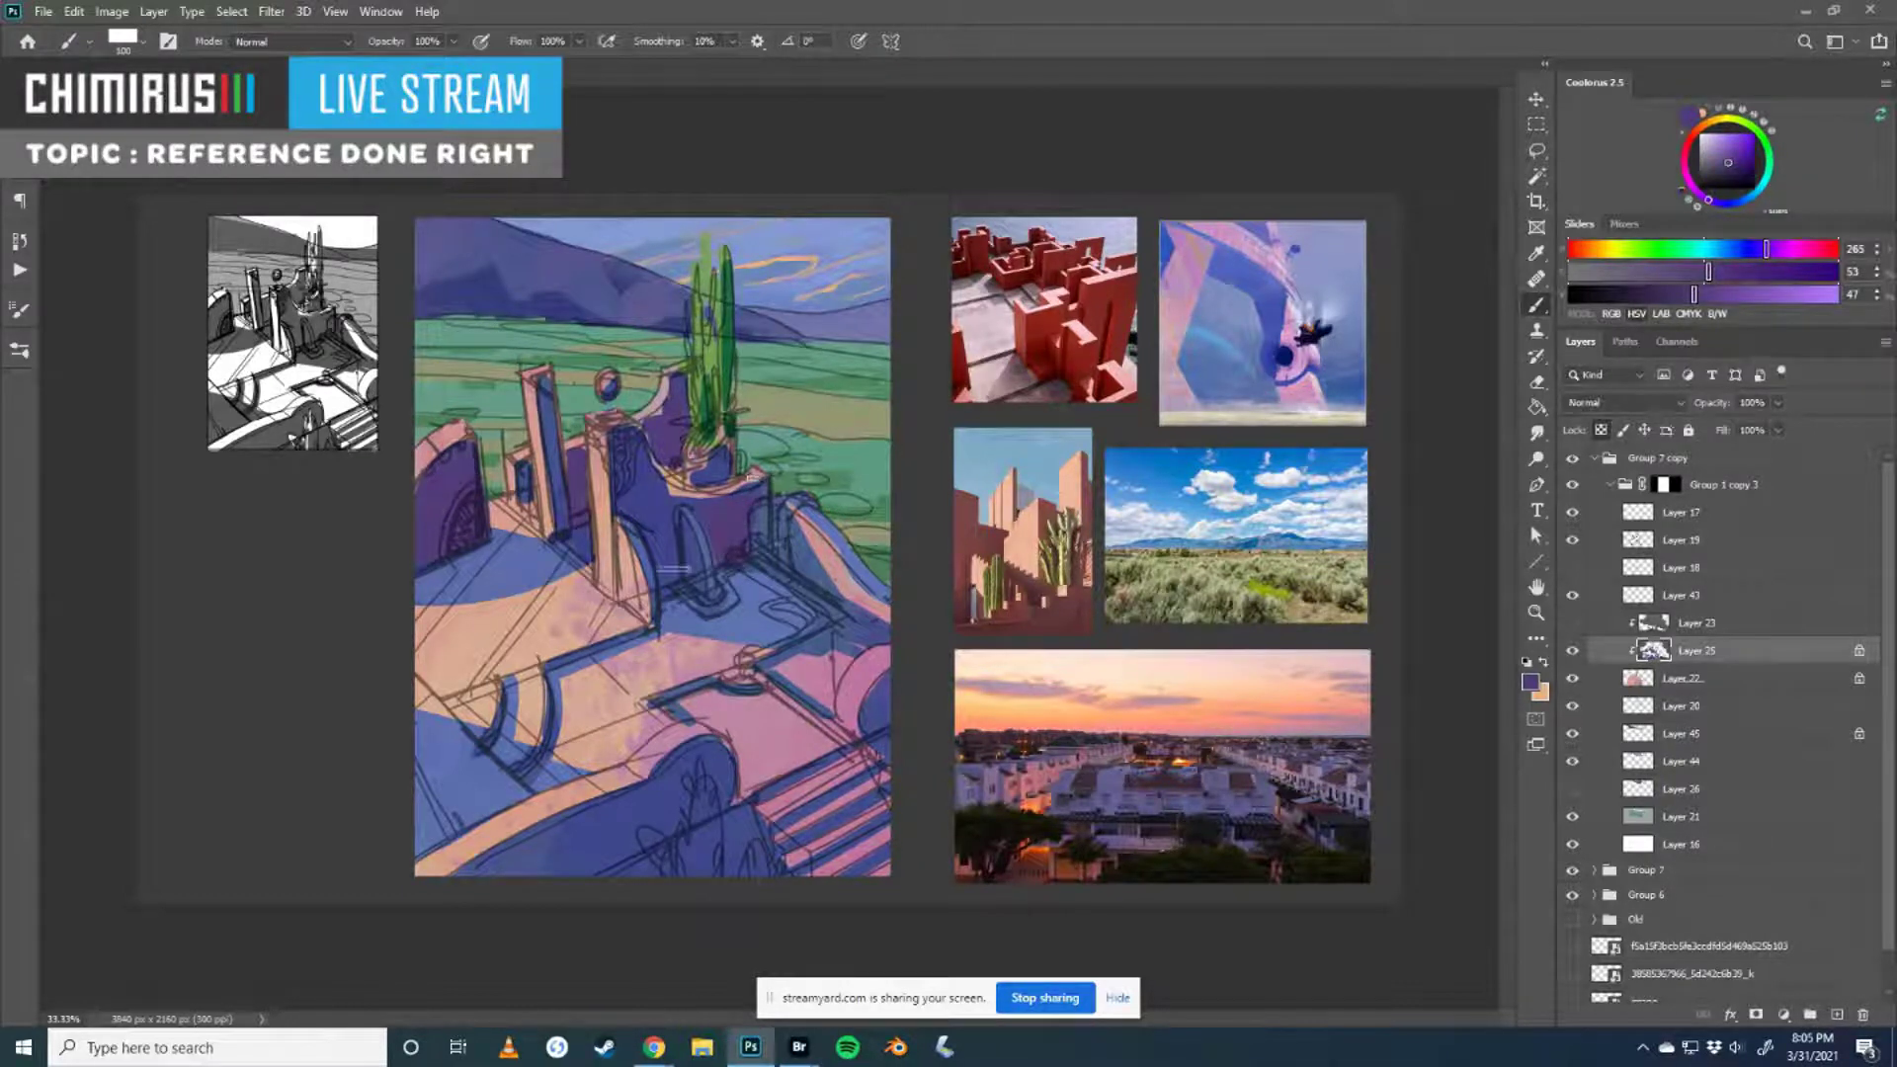
key(bracketleft)
key(bracketleft)
key(bracketleft)
key(bracketleft)
key(bracketleft)
key(bracketleft)
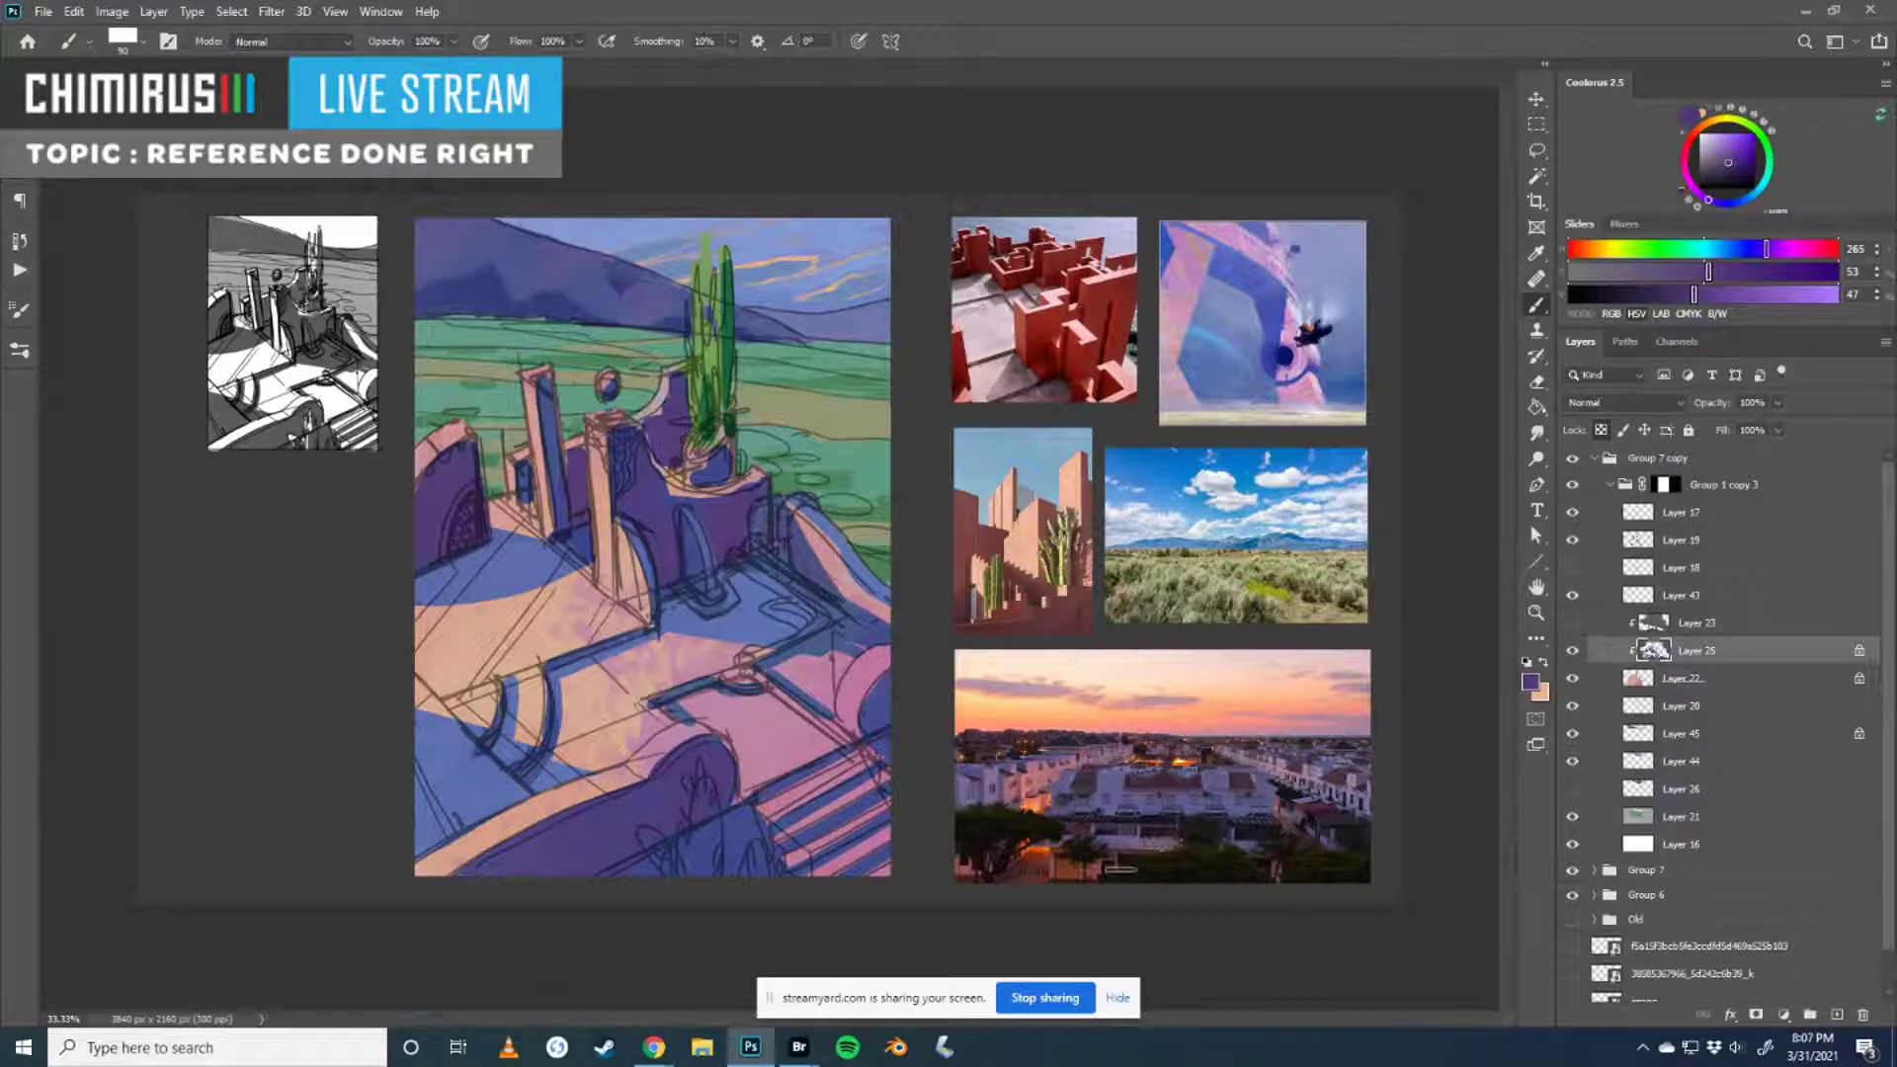
- Add a new clipped layer directly above Layer 22 and set its blend mode to Overlay
click(1572, 651)
click(1573, 650)
click(1625, 677)
click(1572, 678)
click(1572, 678)
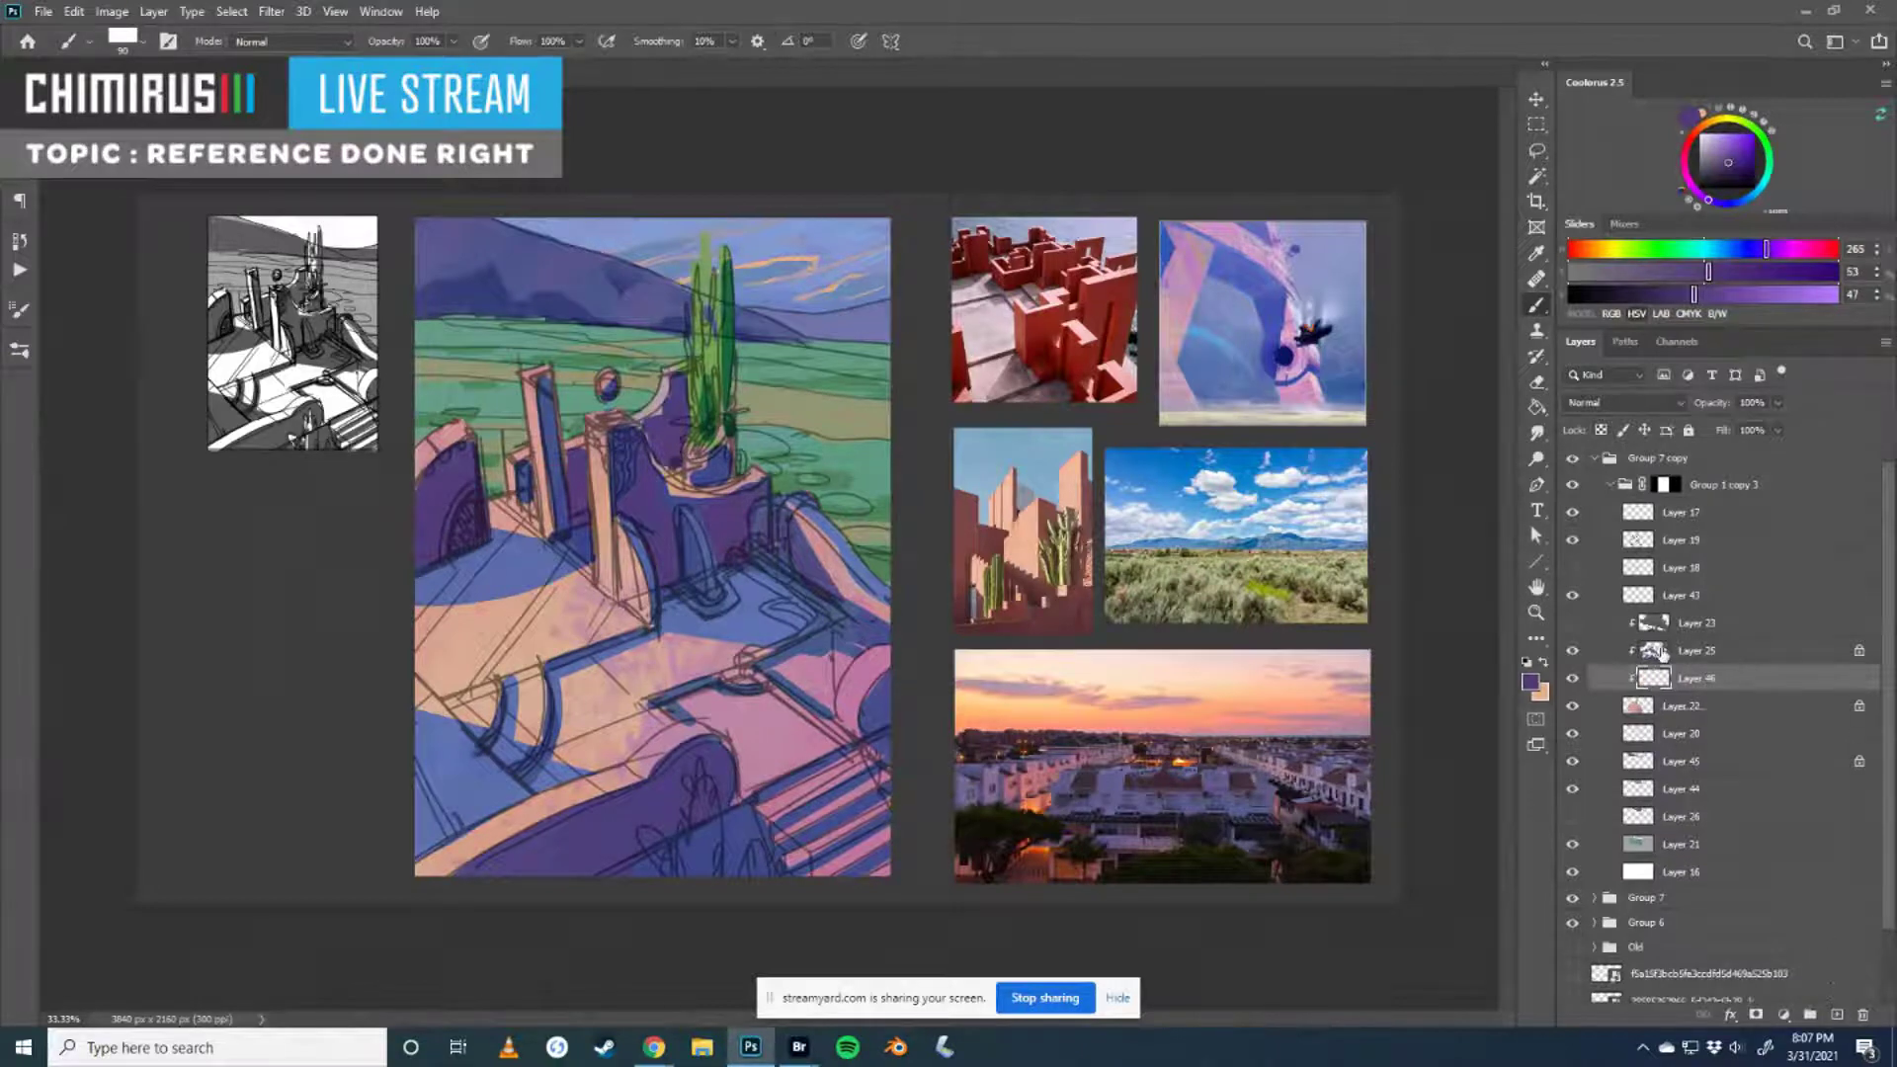
click(1634, 403)
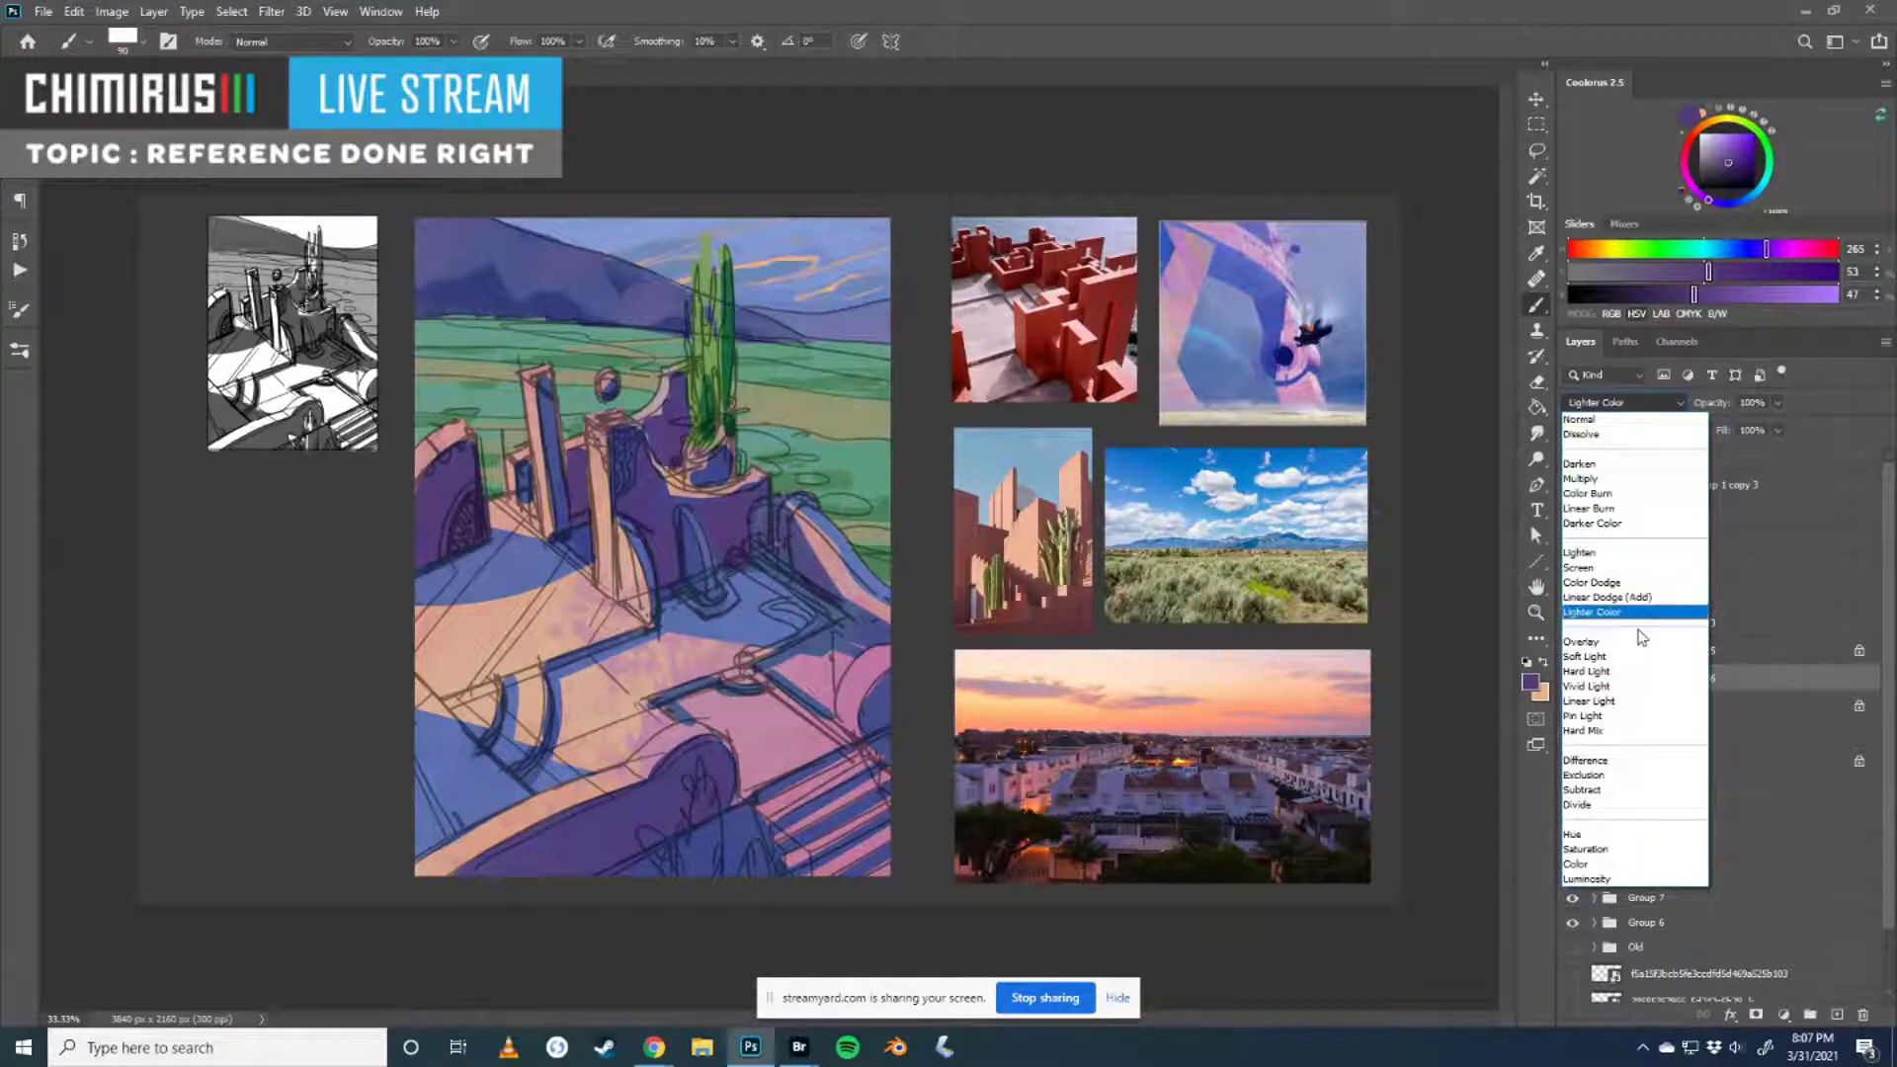
click(1610, 643)
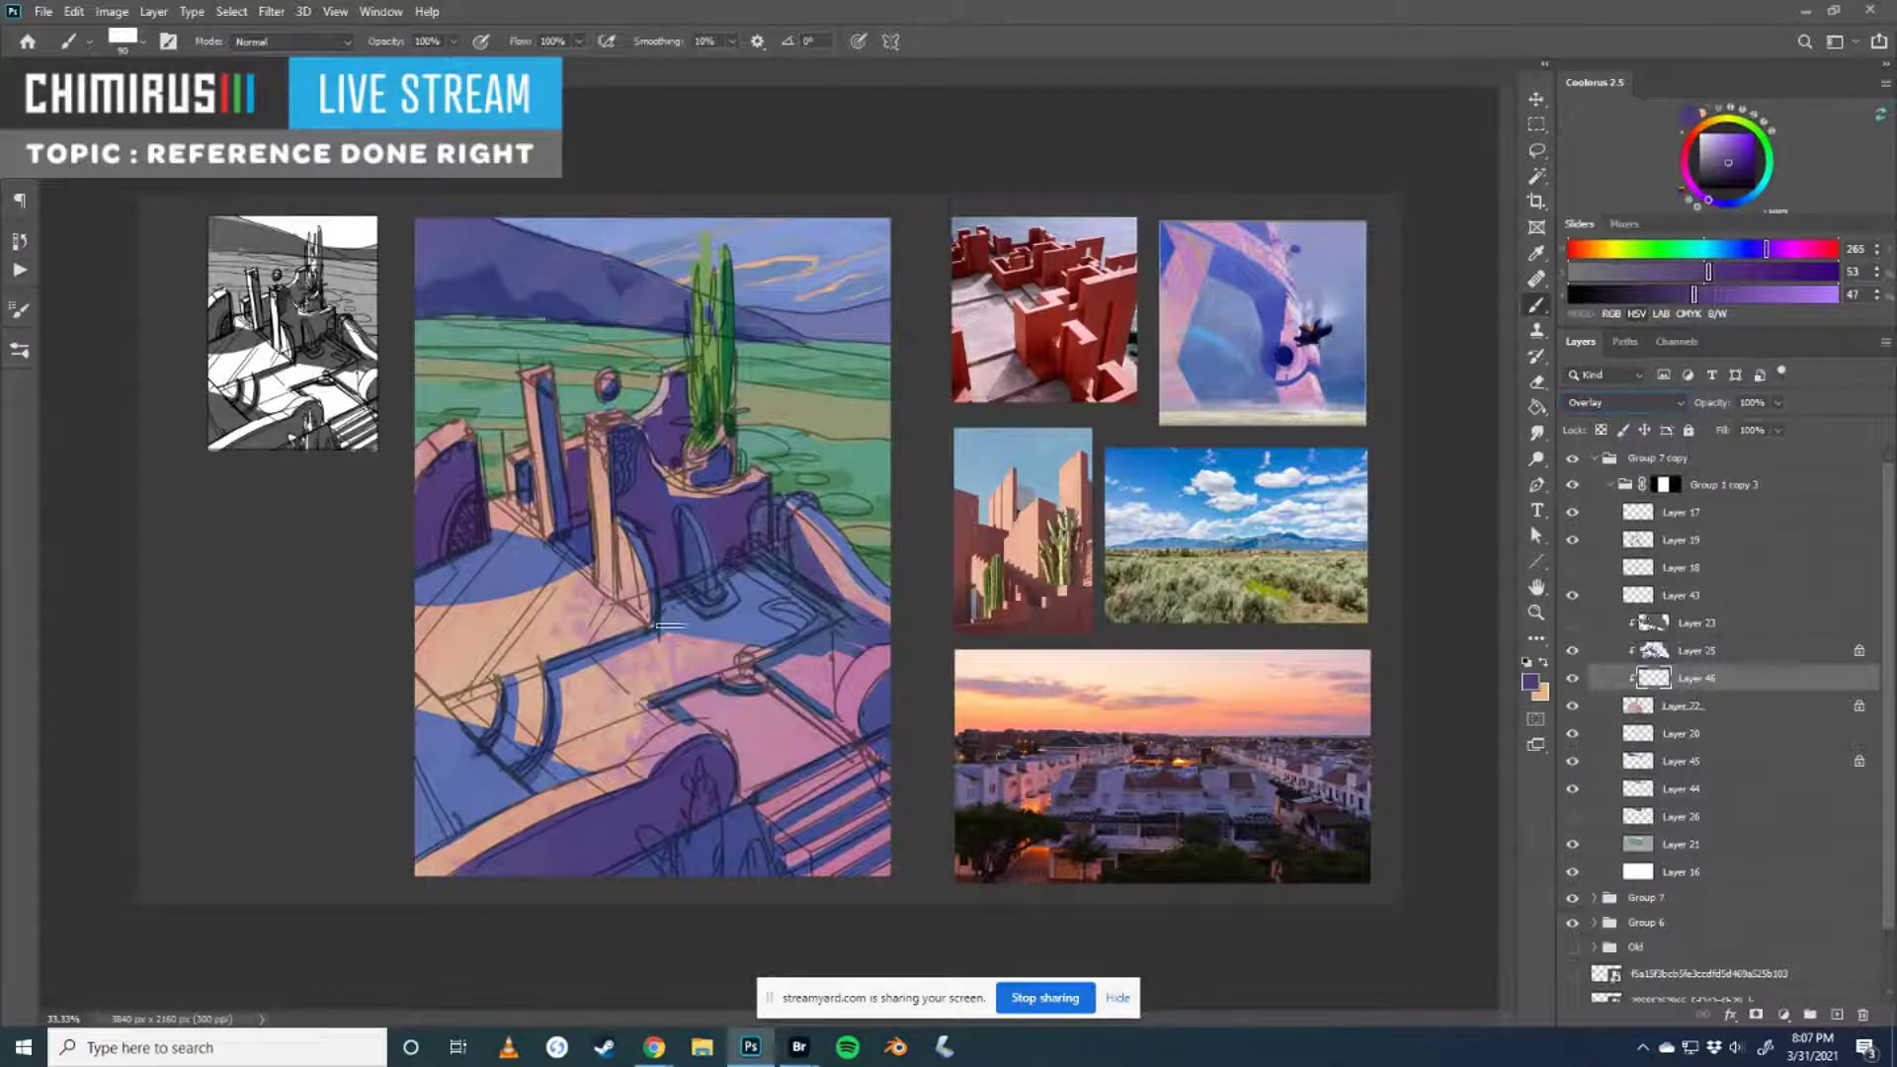
- Sample the shadow blue on the left terrace and shift it to a light lavender with hue 272, saturation 28 and value 80
alt+click(470, 644)
alt+click(506, 564)
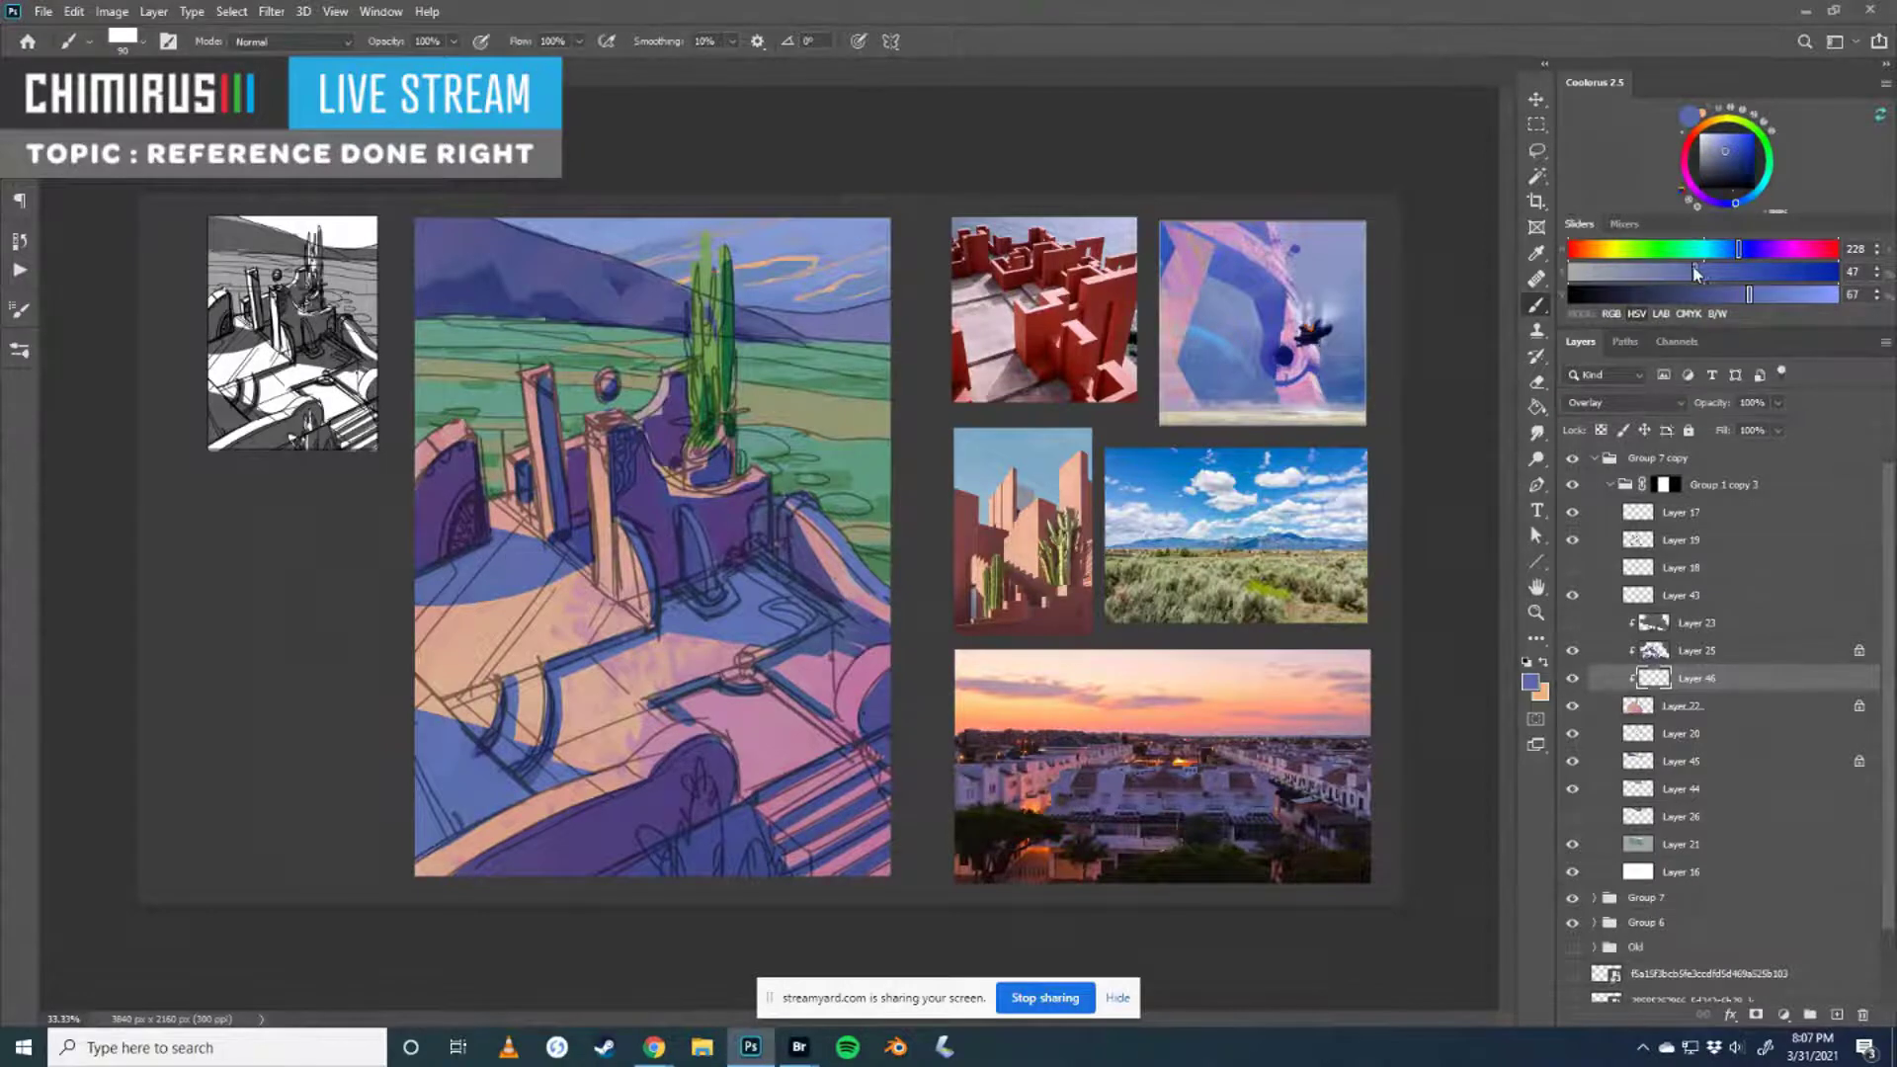
alt+click(524, 563)
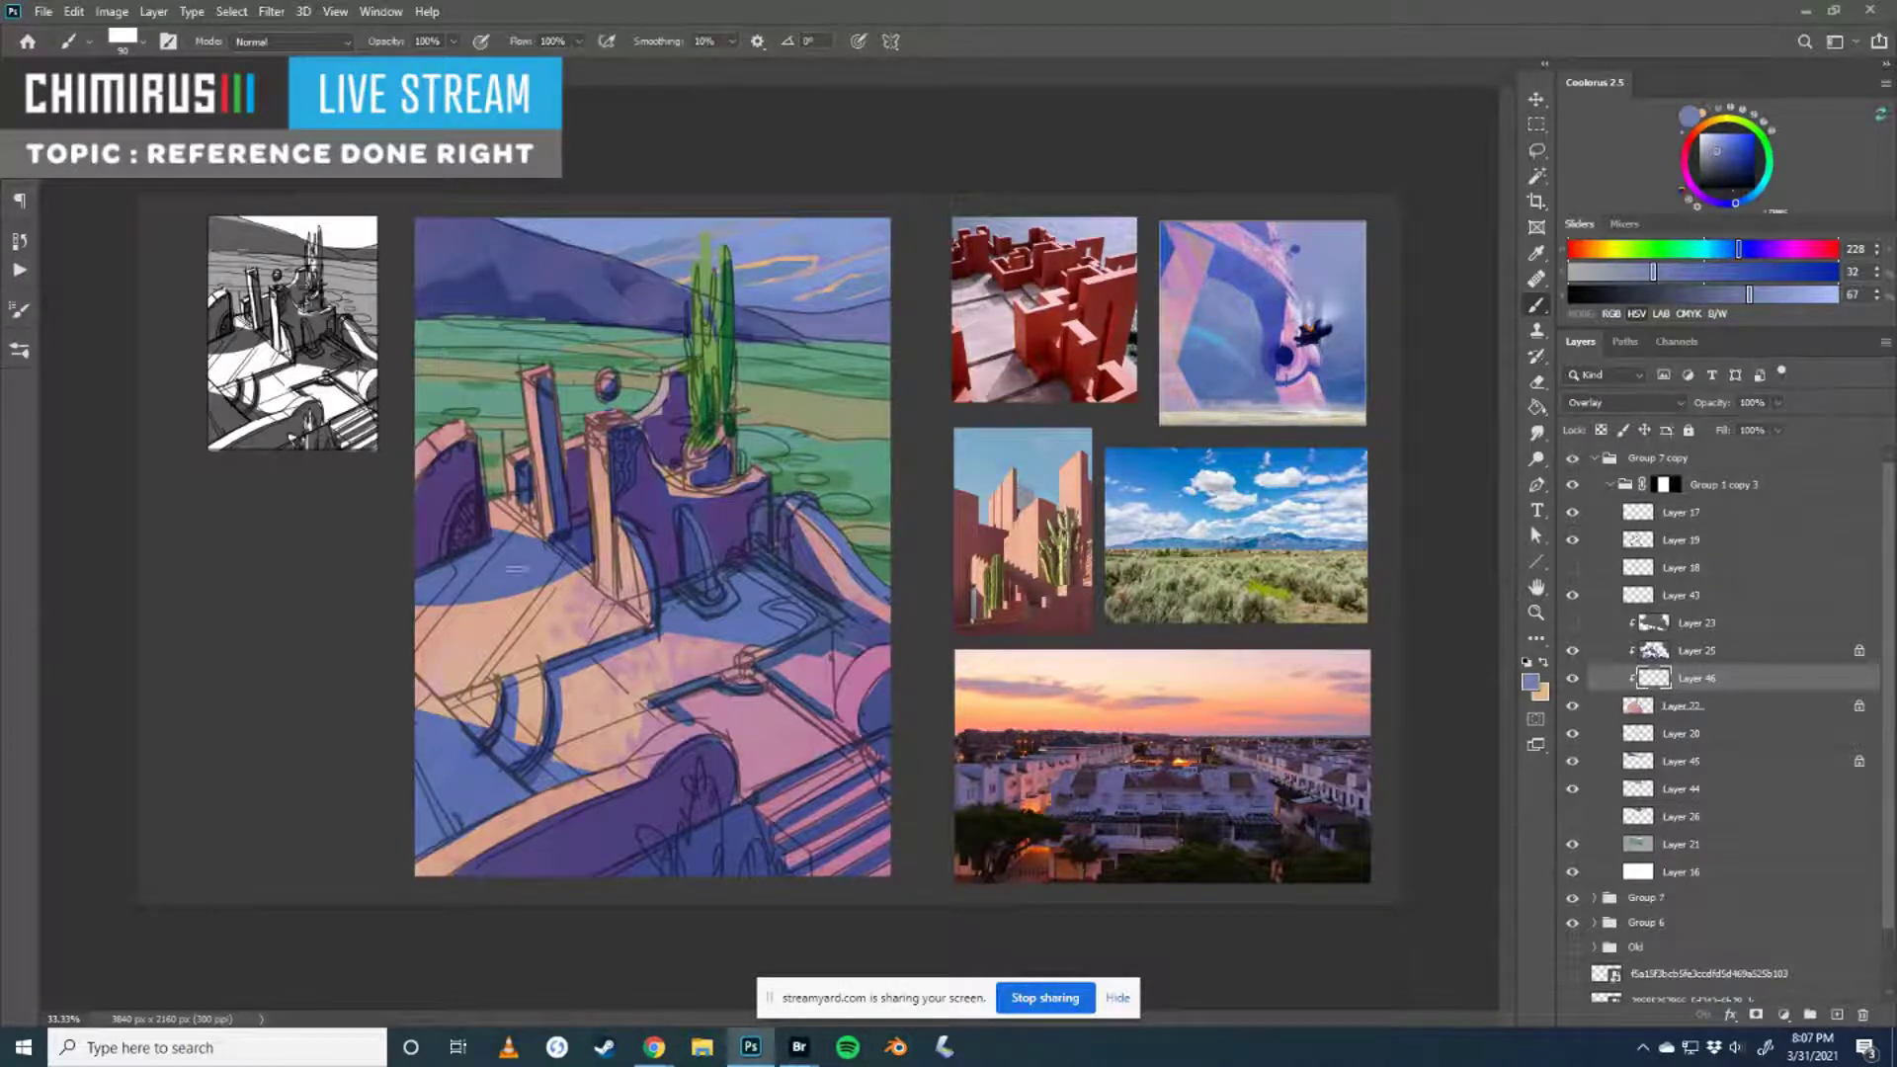
drag(1741, 250, 1766, 250)
drag(1652, 271, 1642, 272)
drag(1749, 295, 1783, 294)
mouse_move(462, 687)
mouse_down()
mouse_move(521, 597)
mouse_move(441, 685)
mouse_move(497, 608)
mouse_up()
key(ctrl+z)
key(ctrl+z)
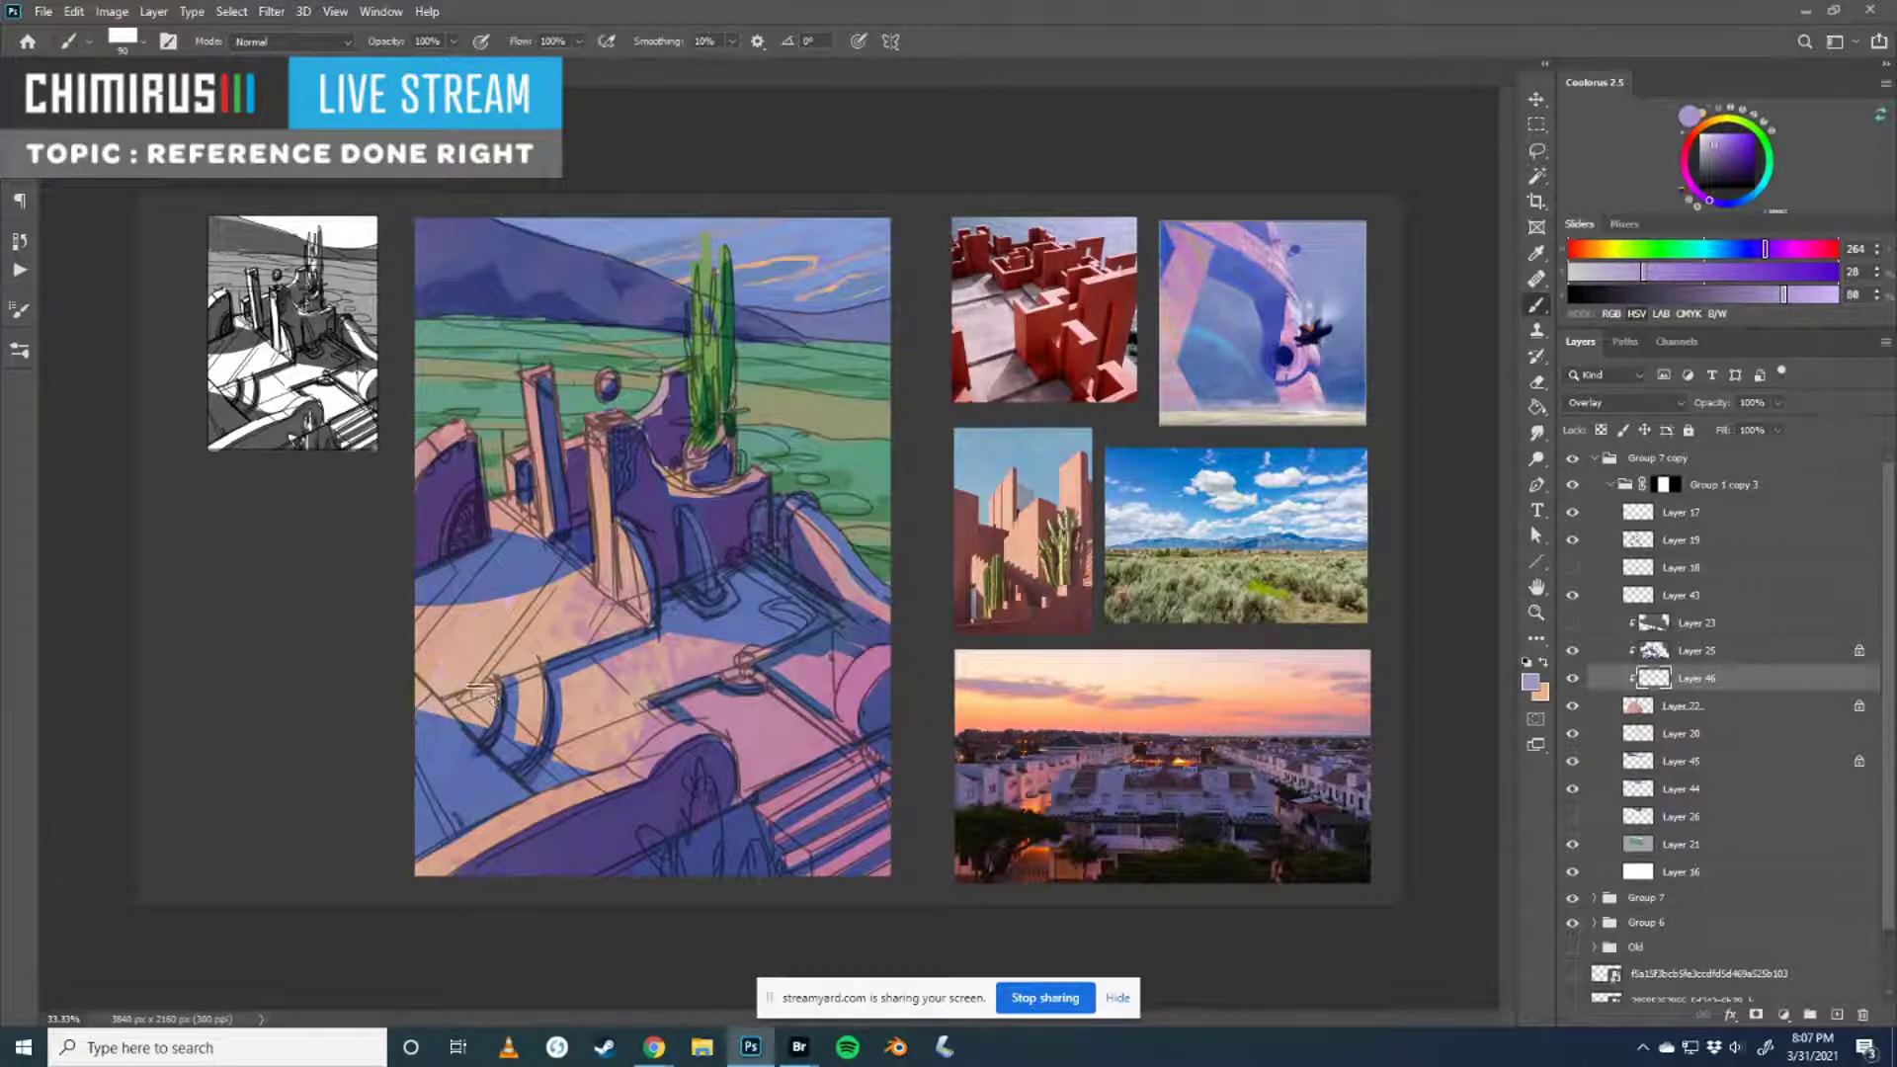
drag(1766, 251, 1773, 253)
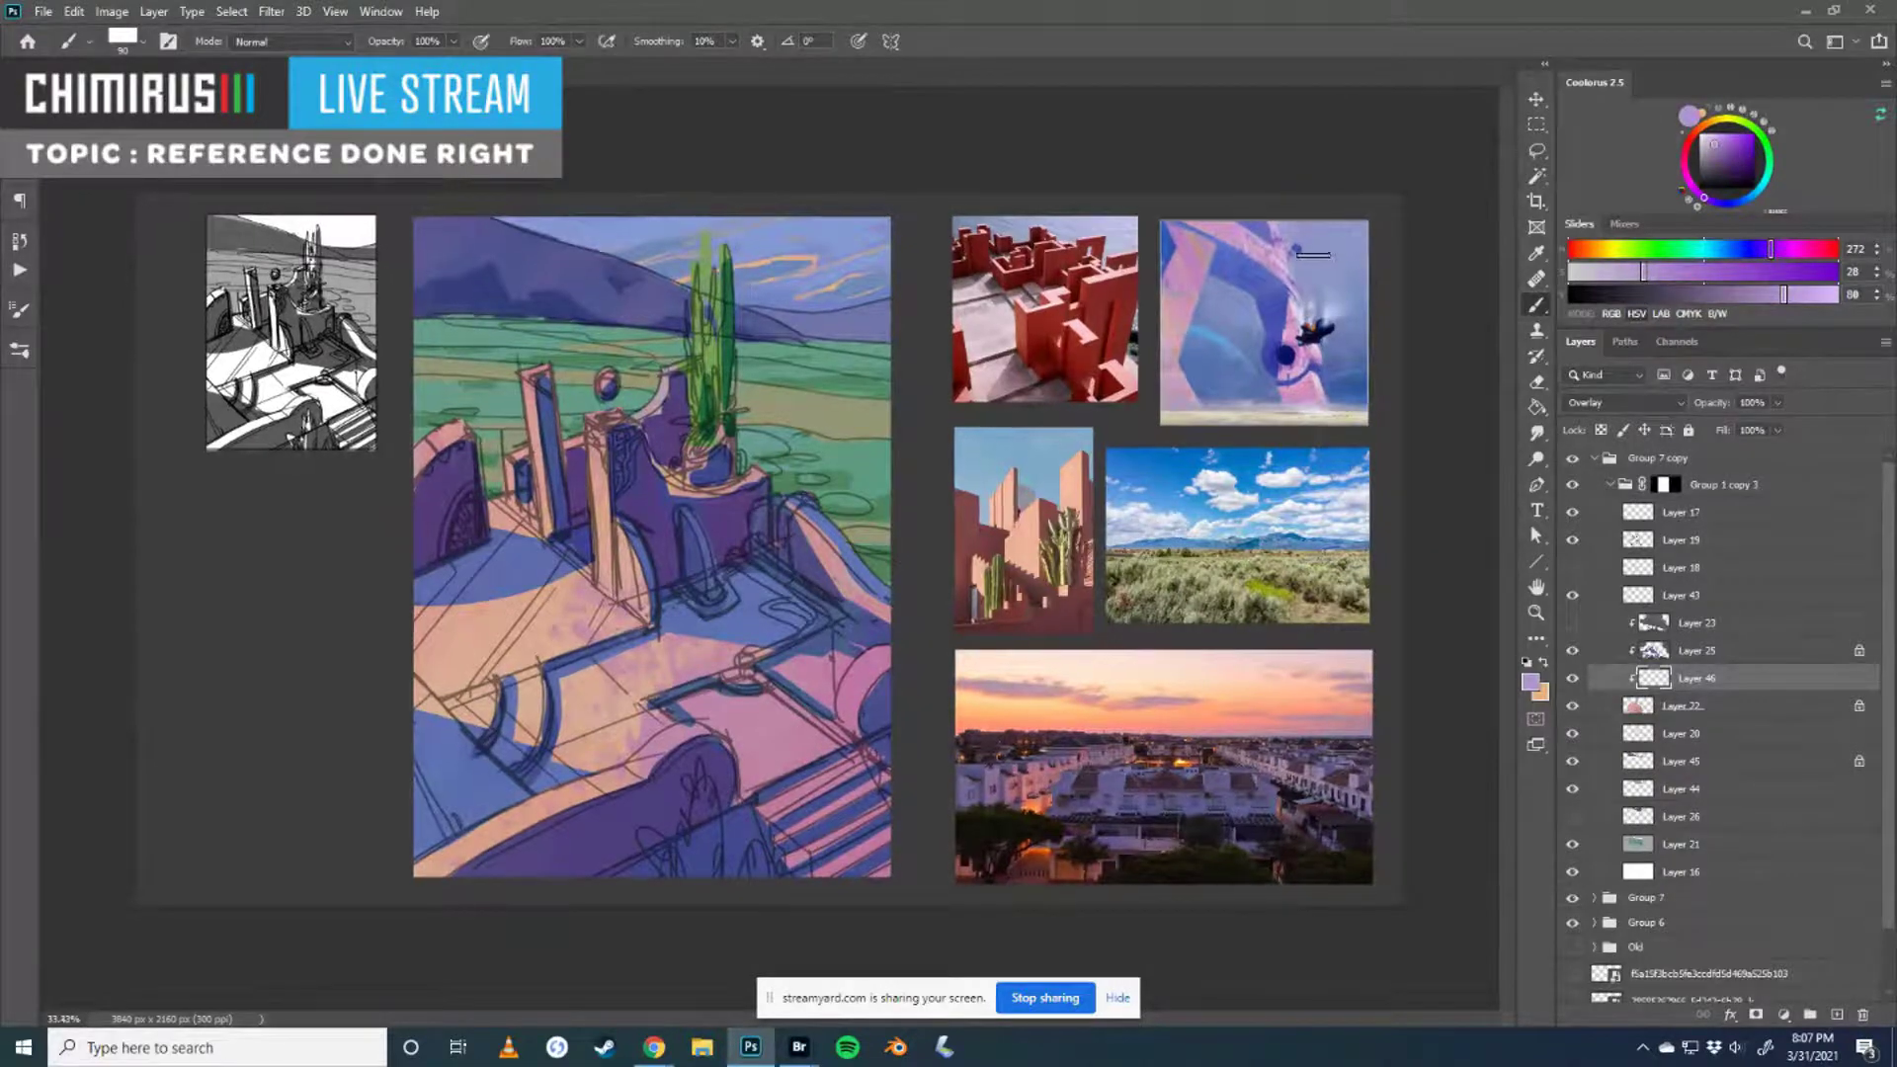
- Examine the light and shadow colours in the purple-and-blue painting and the terracotta building references against the study
scroll(1158, 340, up, 3)
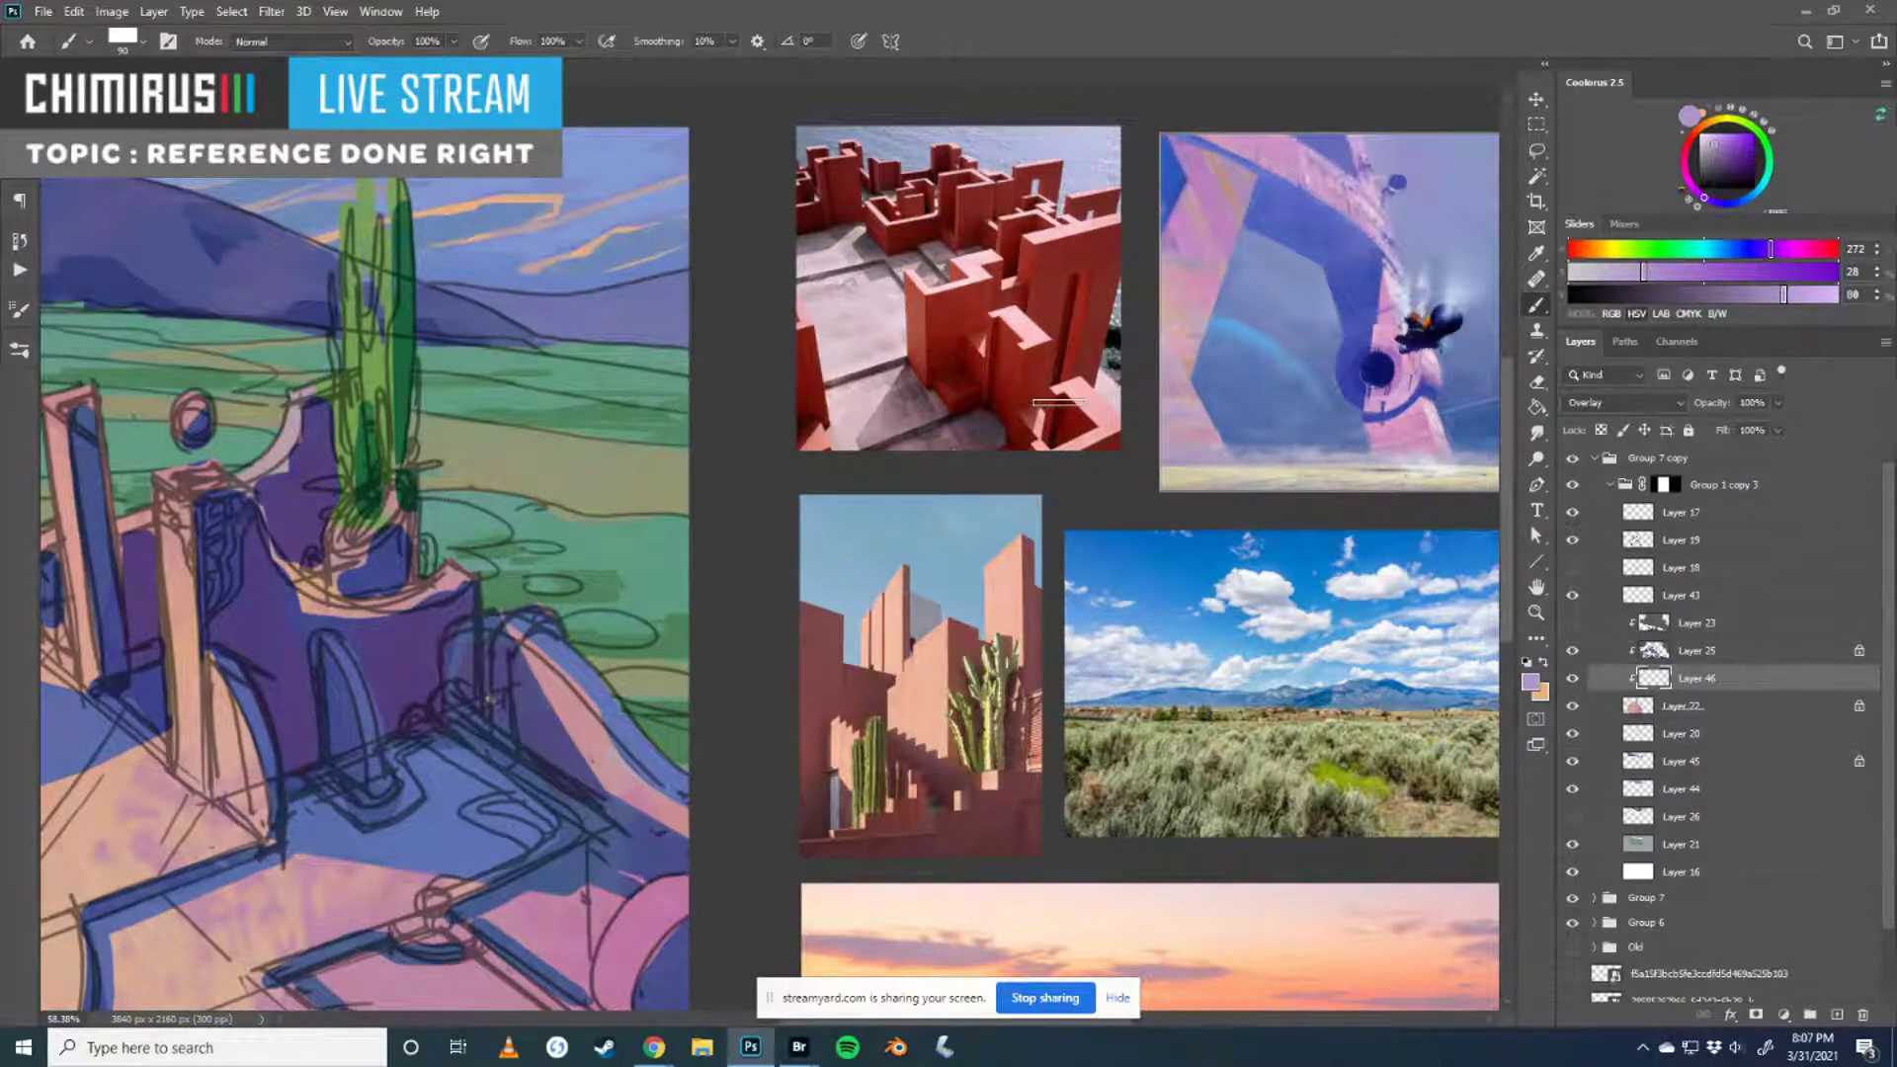
drag(1260, 450, 1017, 507)
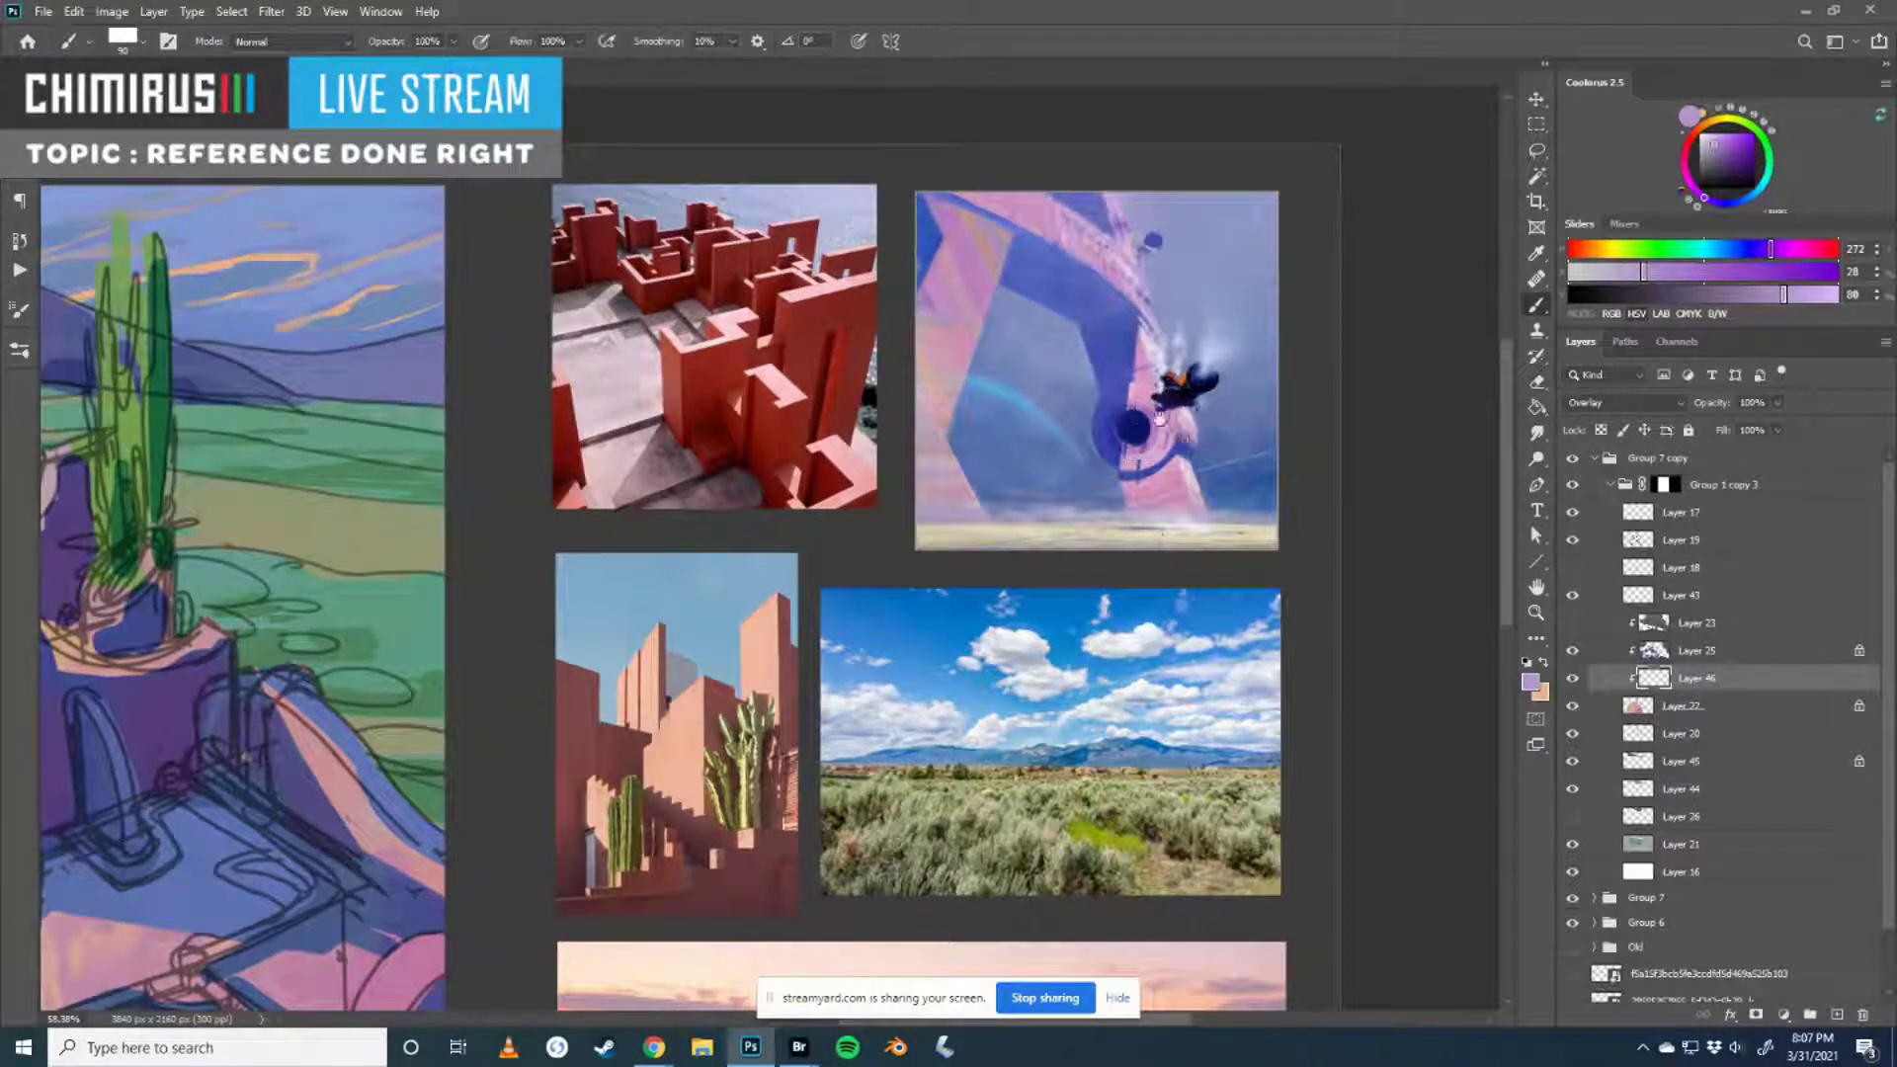
scroll(1159, 419, right, 1)
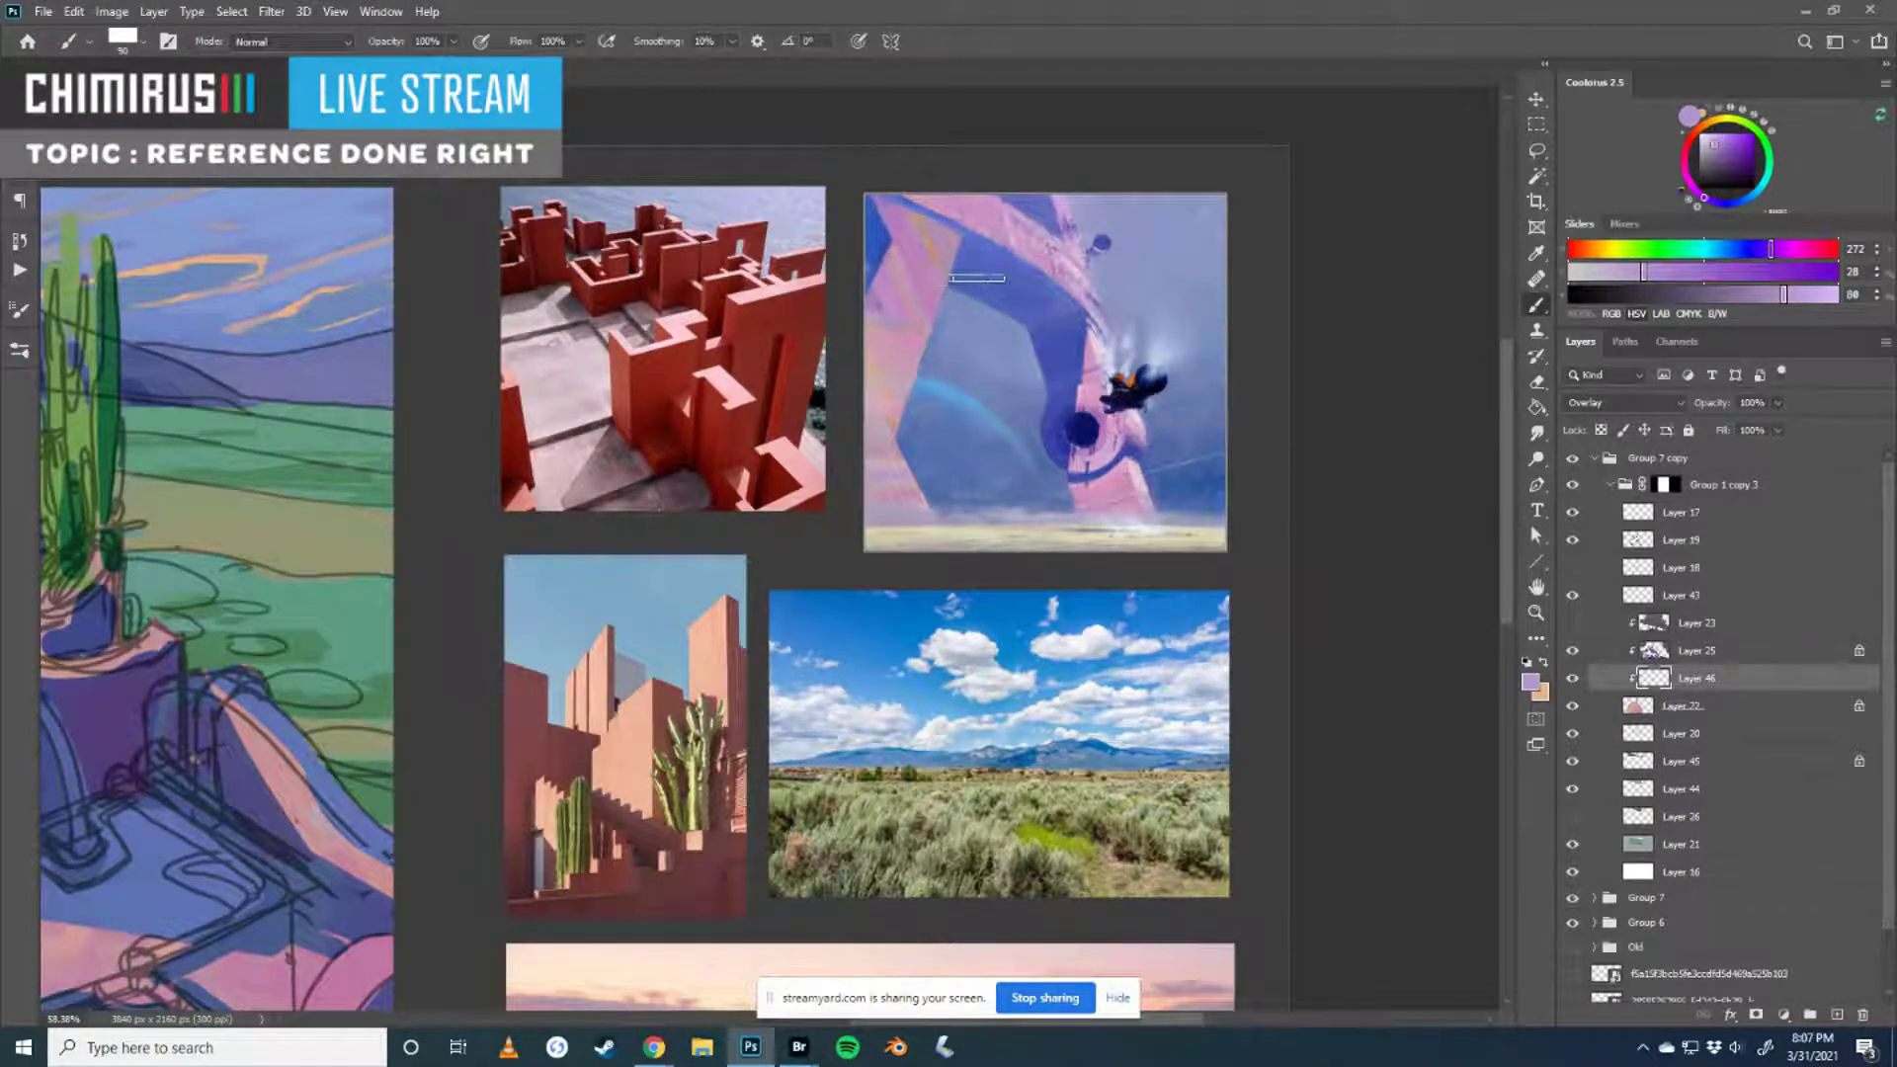
drag(1055, 277, 999, 282)
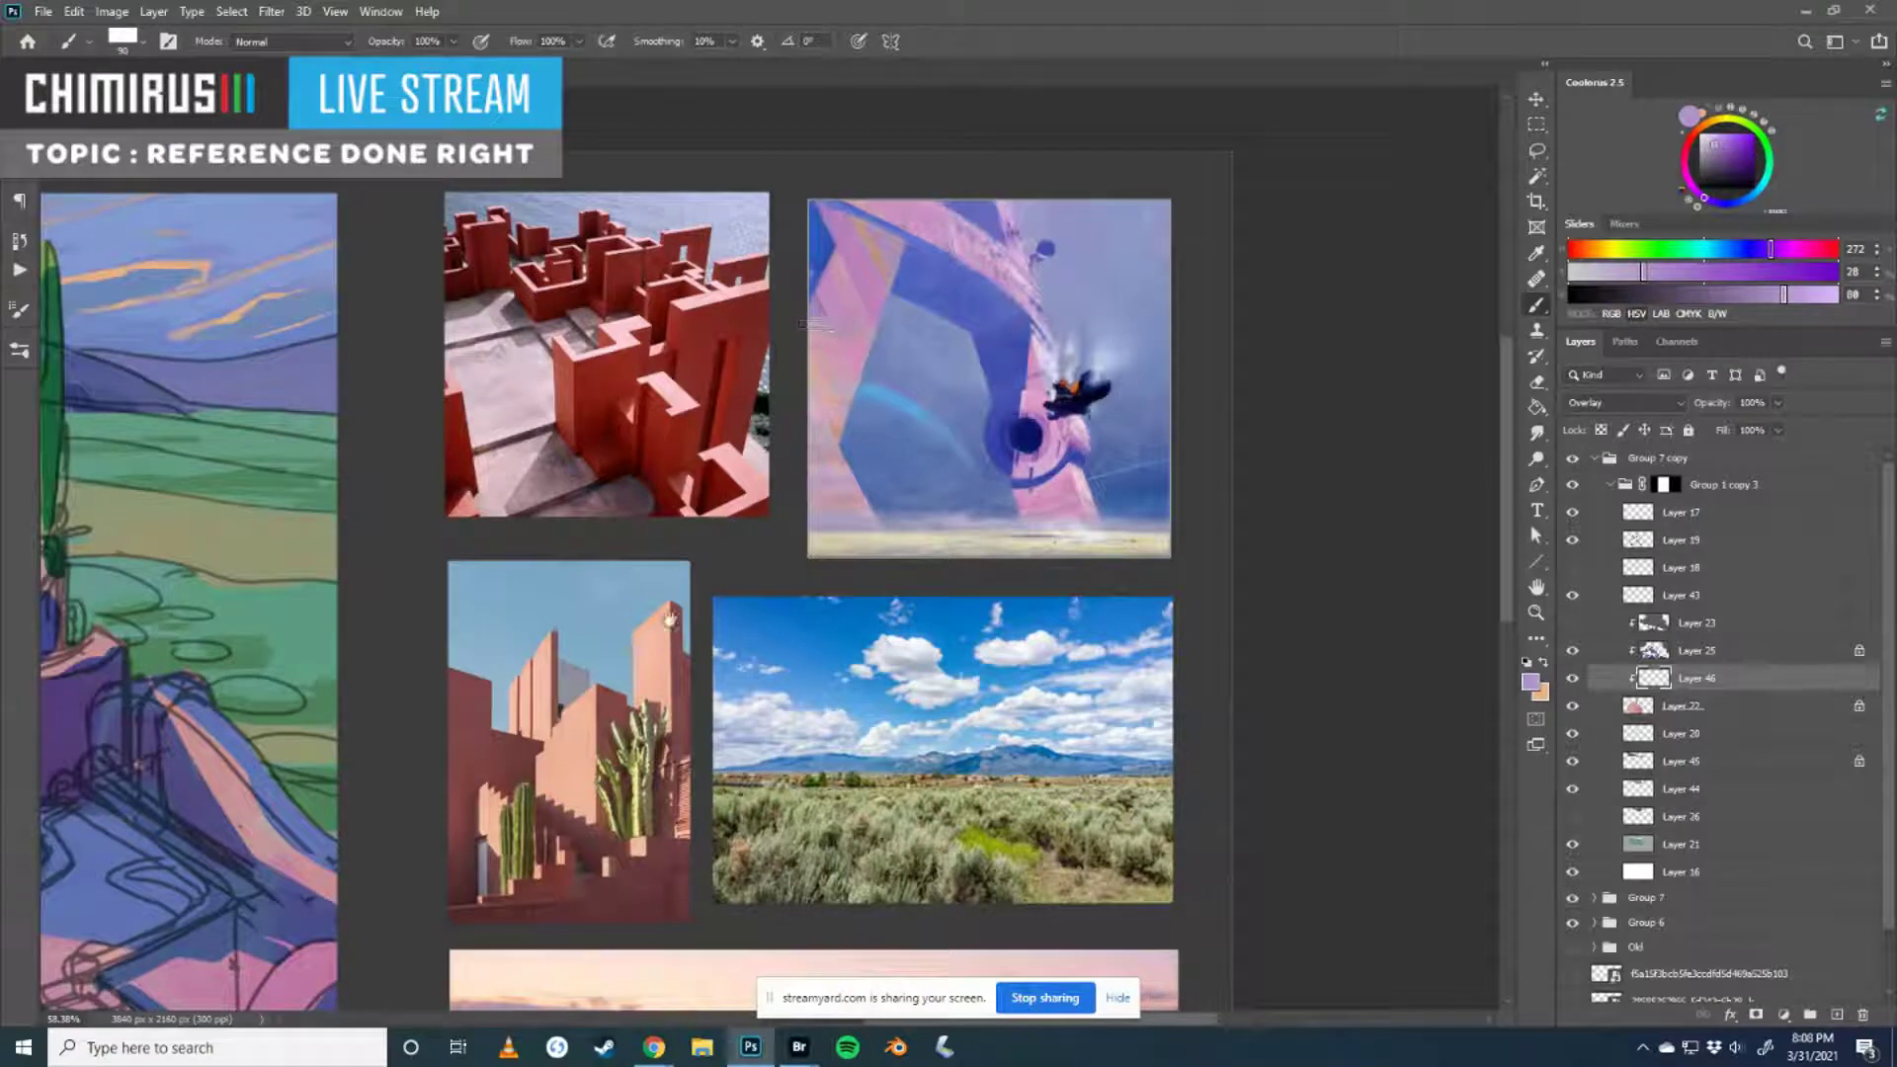
scroll(639, 612, up, 5)
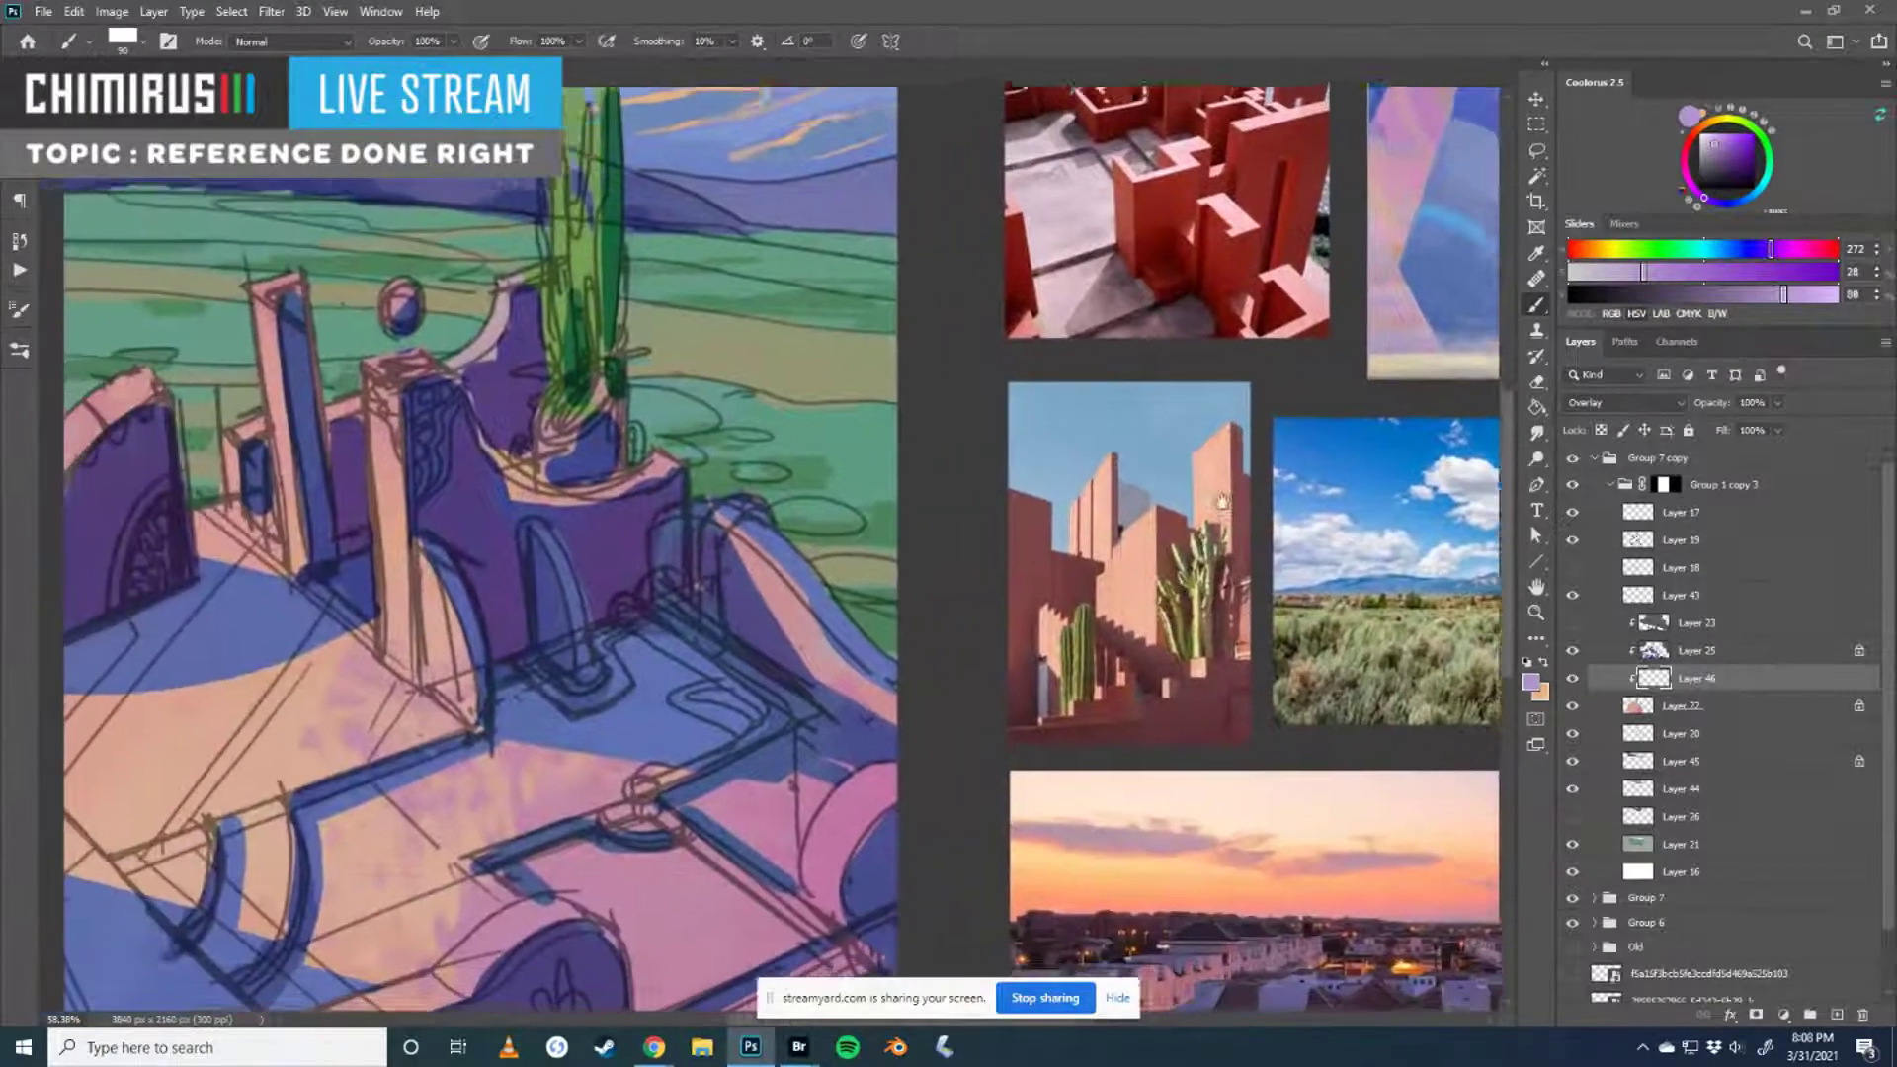
scroll(560, 701, down, 3)
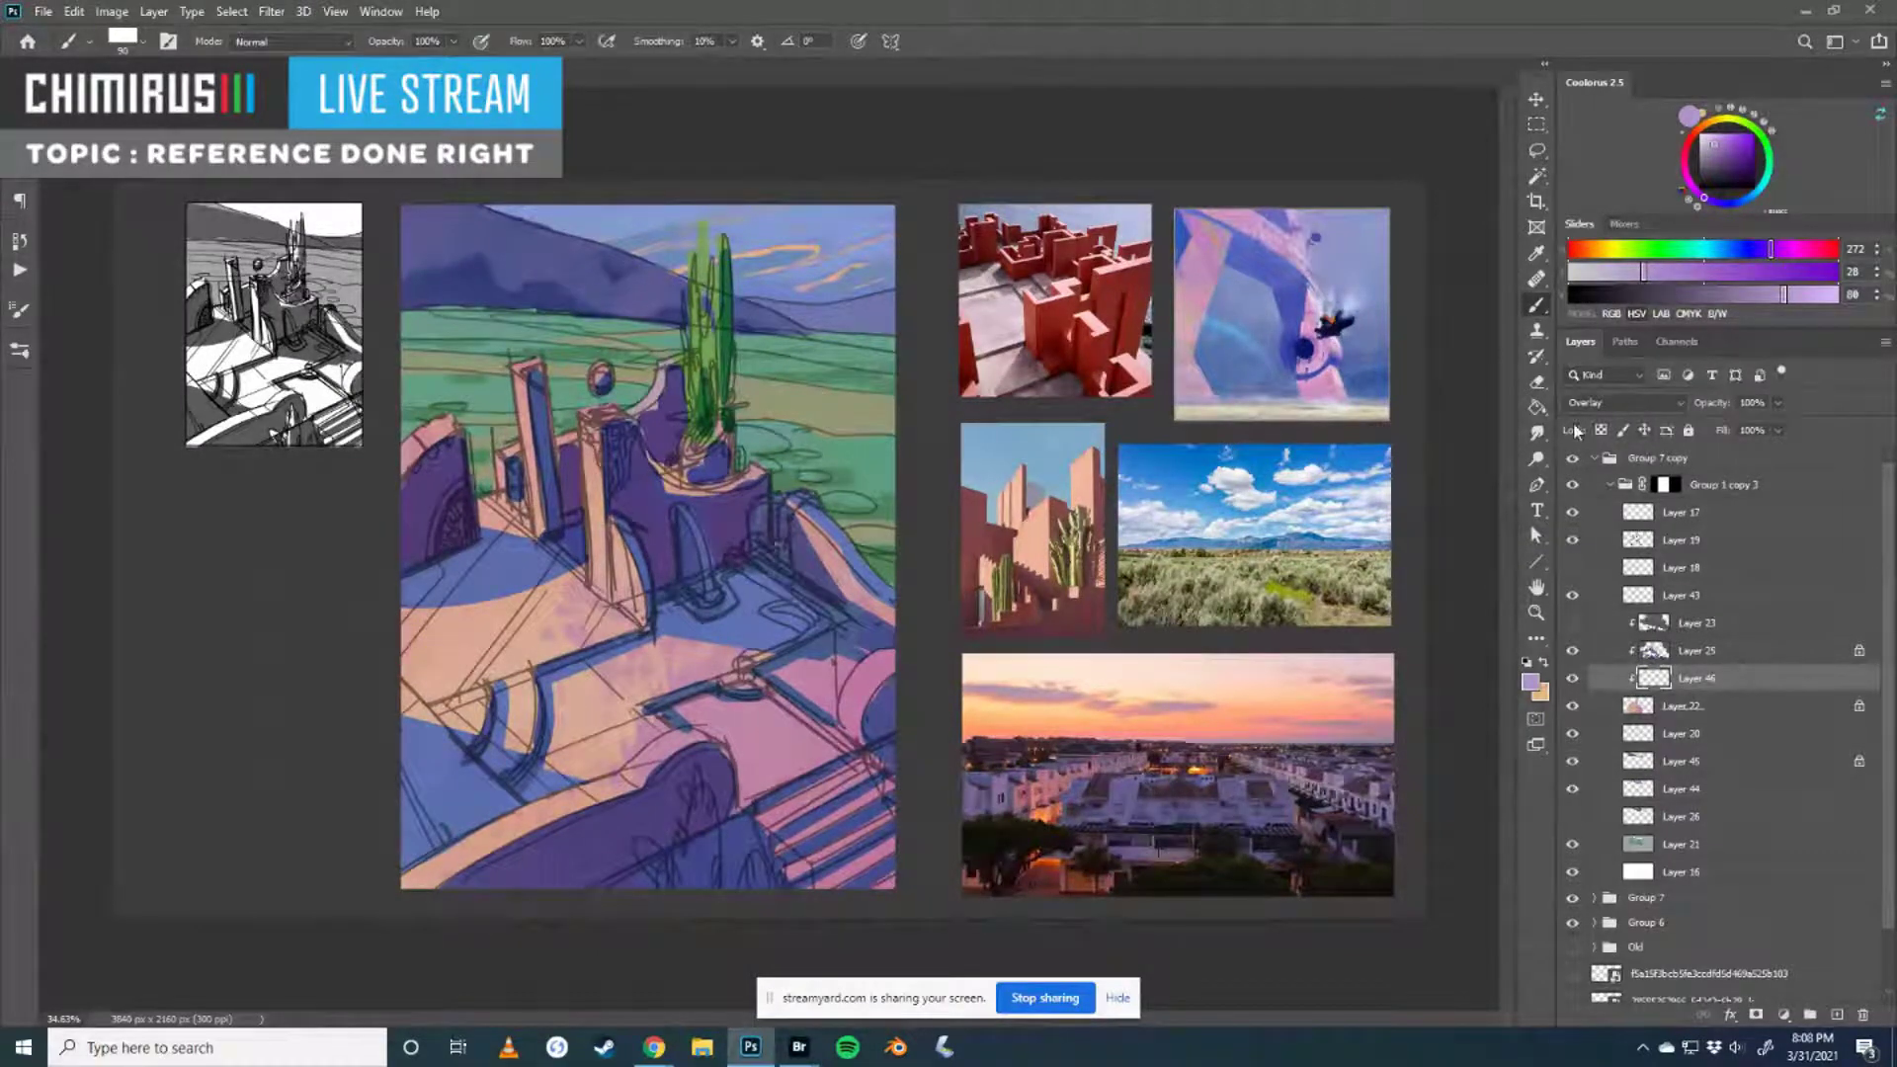
- Move Layer 46 above Layer 25 and paint thin lavender light streaks across the left terrace, checking the values in greyscale
drag(1654, 678, 1655, 637)
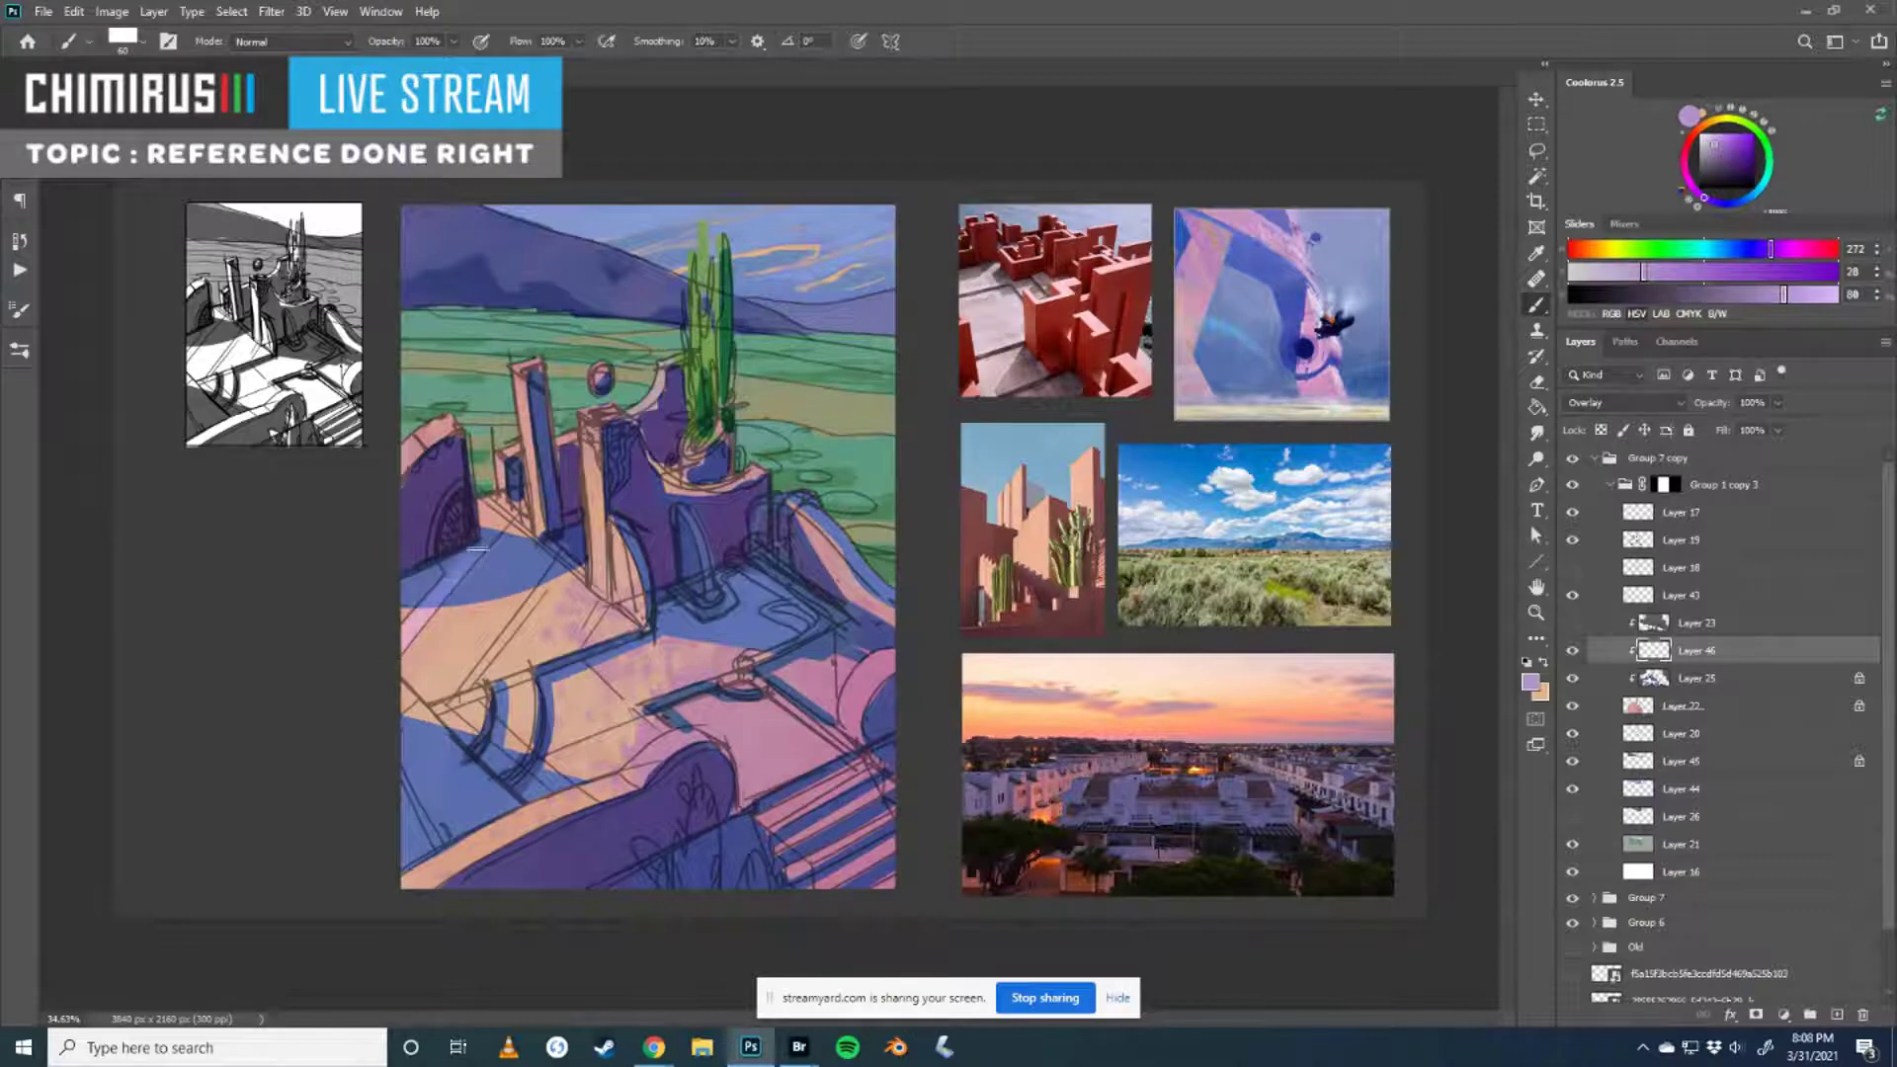
drag(448, 565, 502, 513)
key(ctrl+y)
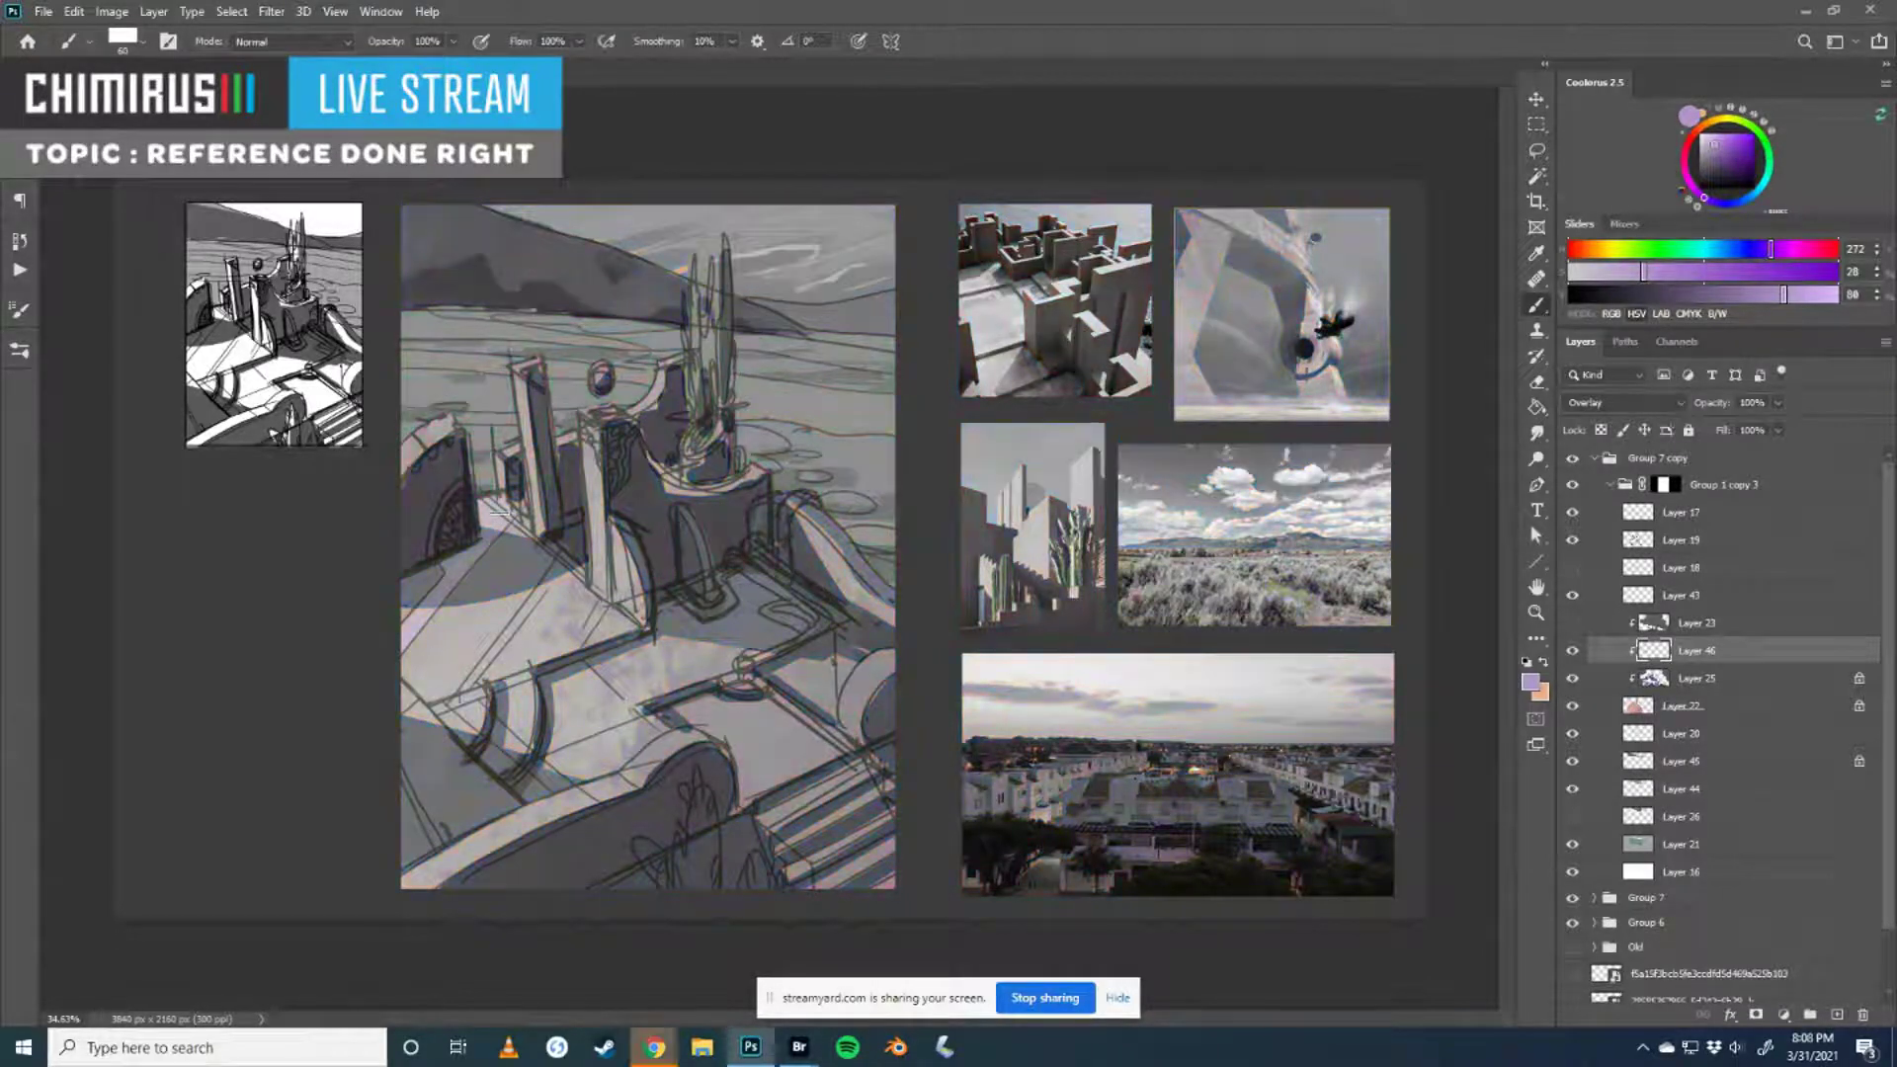
key(ctrl+y)
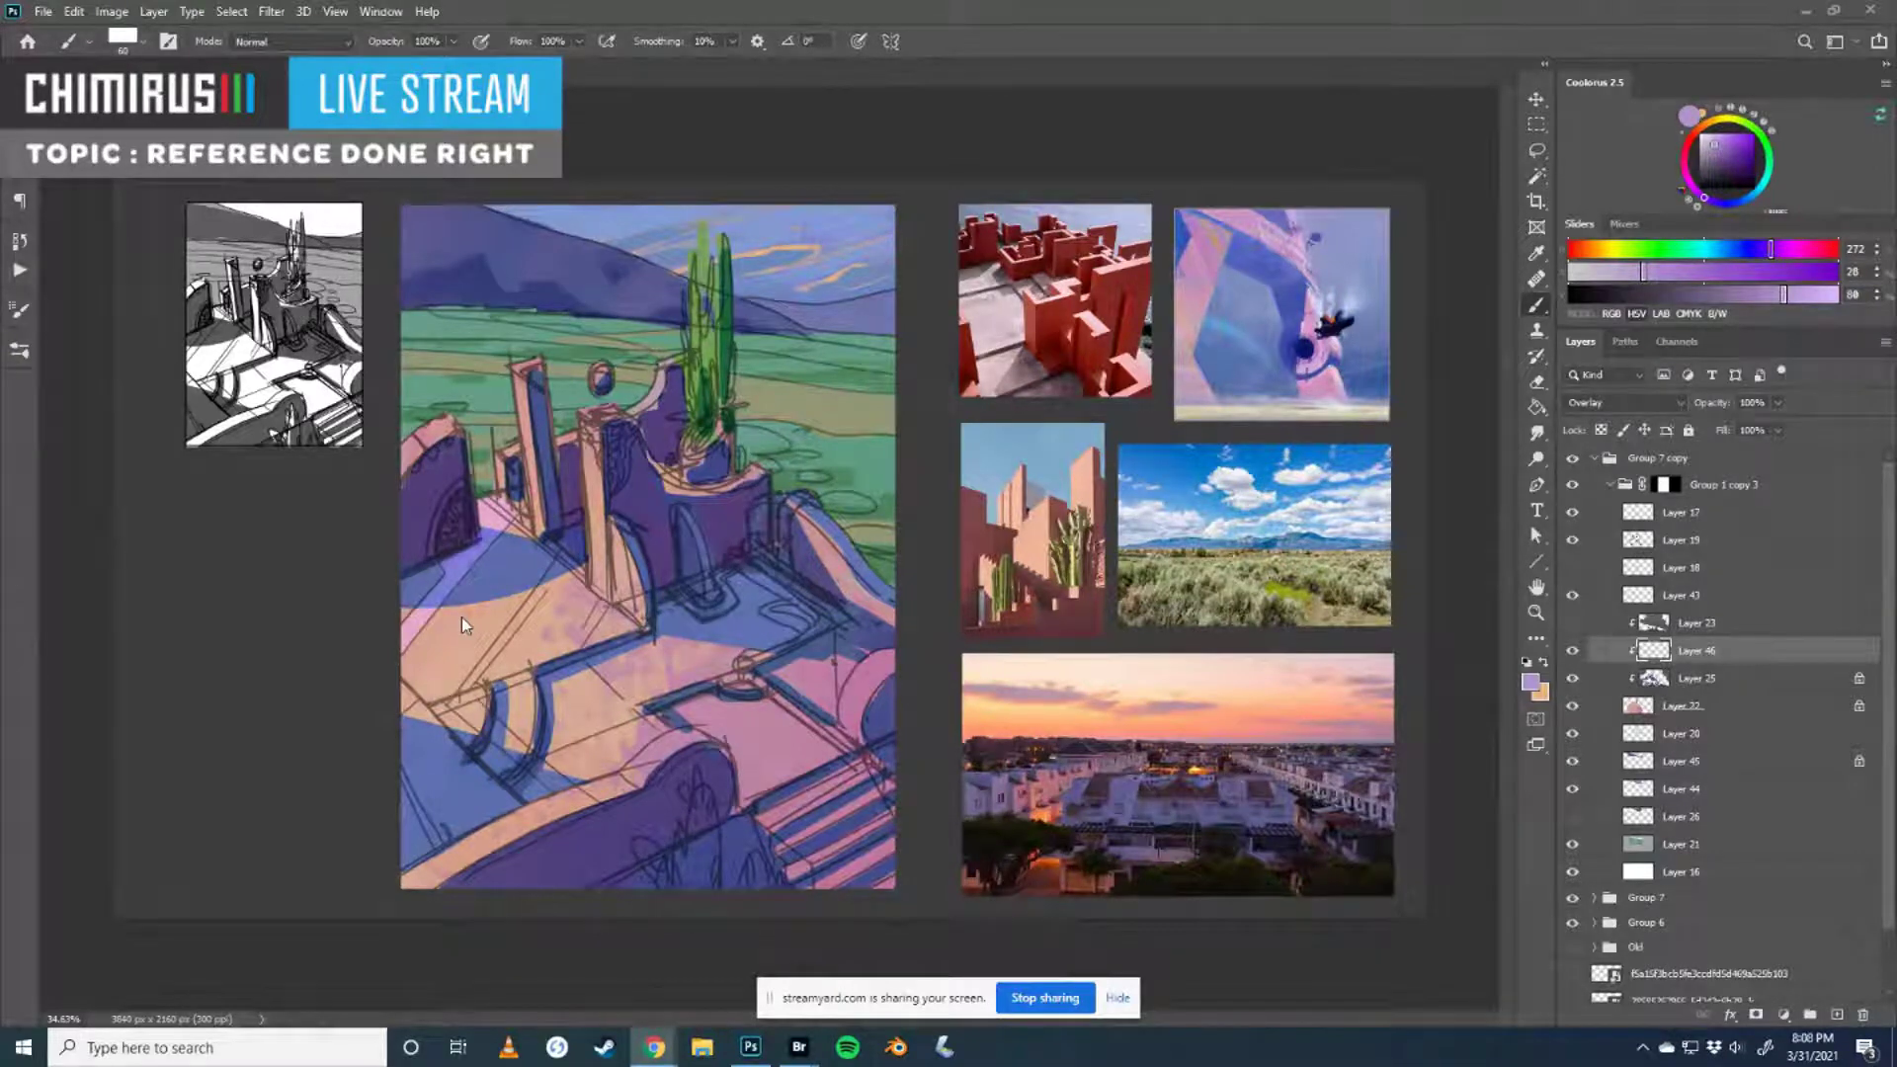
click(524, 613)
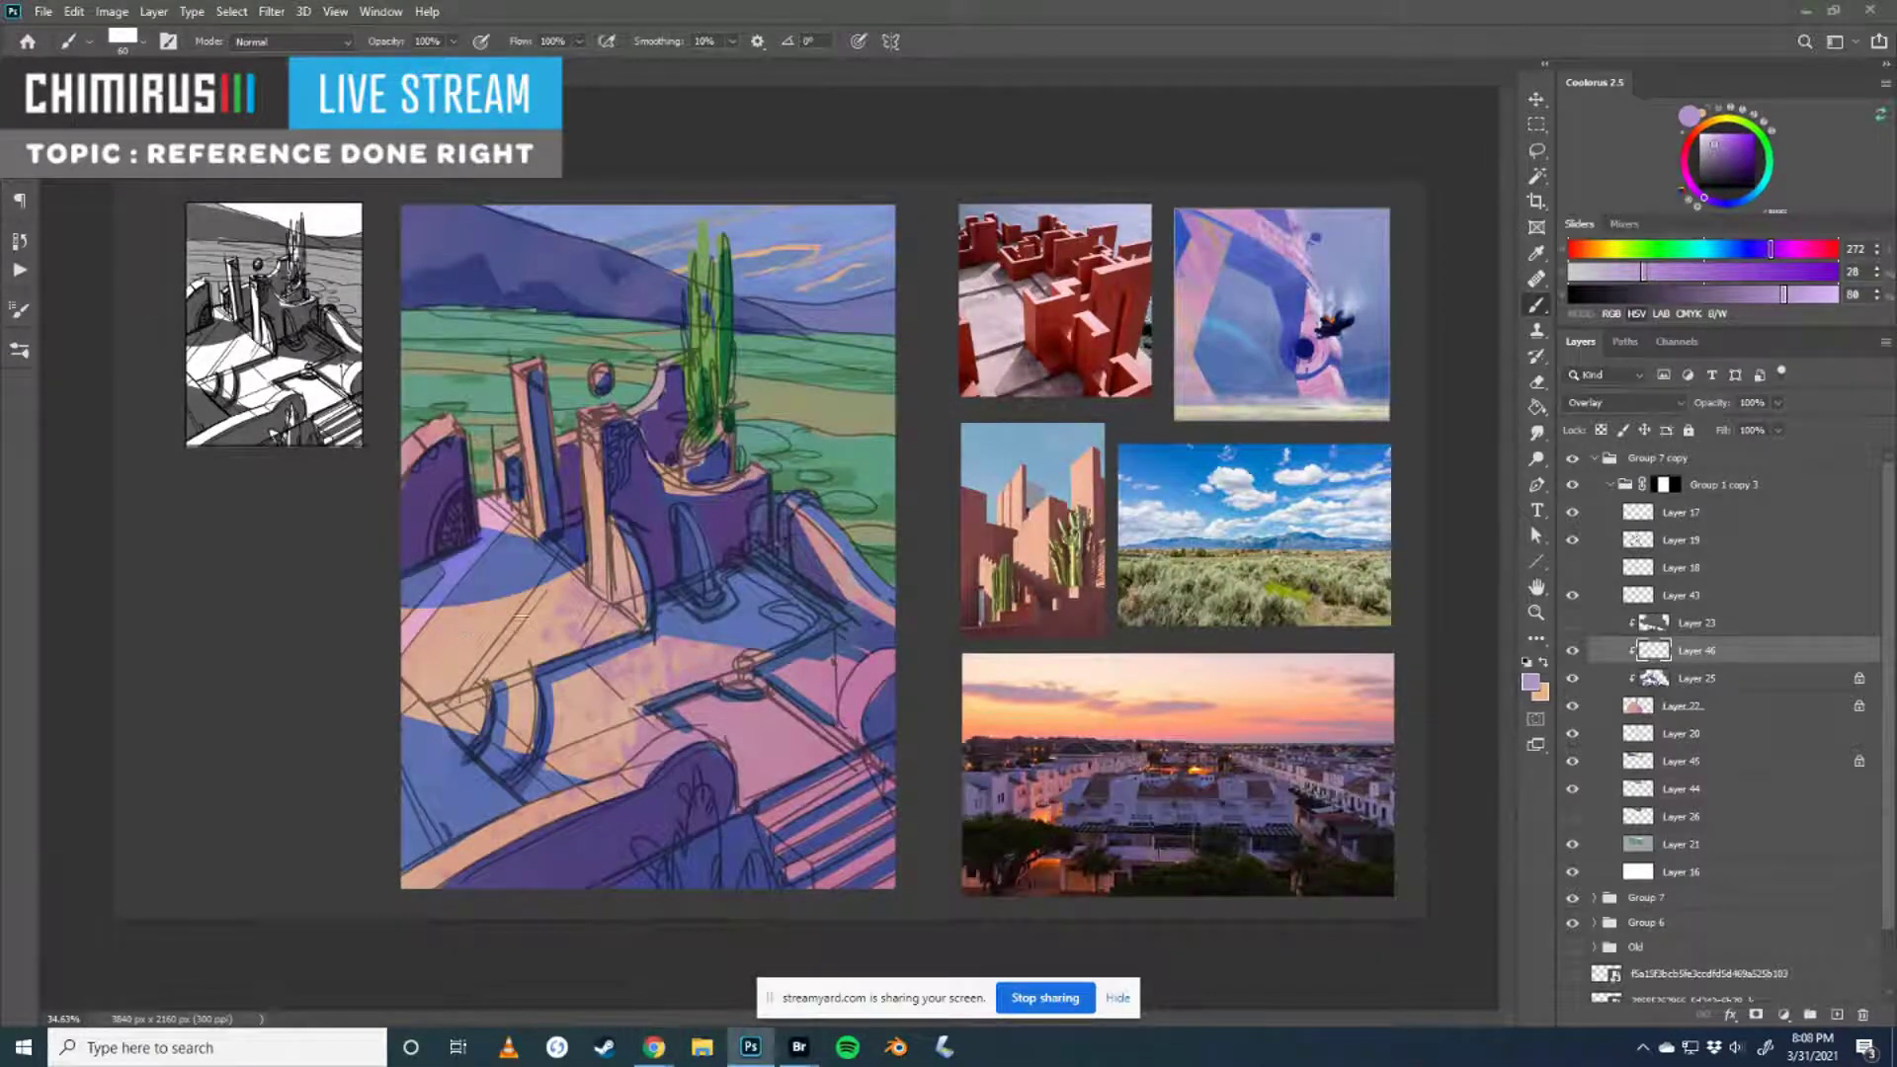
key(ctrl+y)
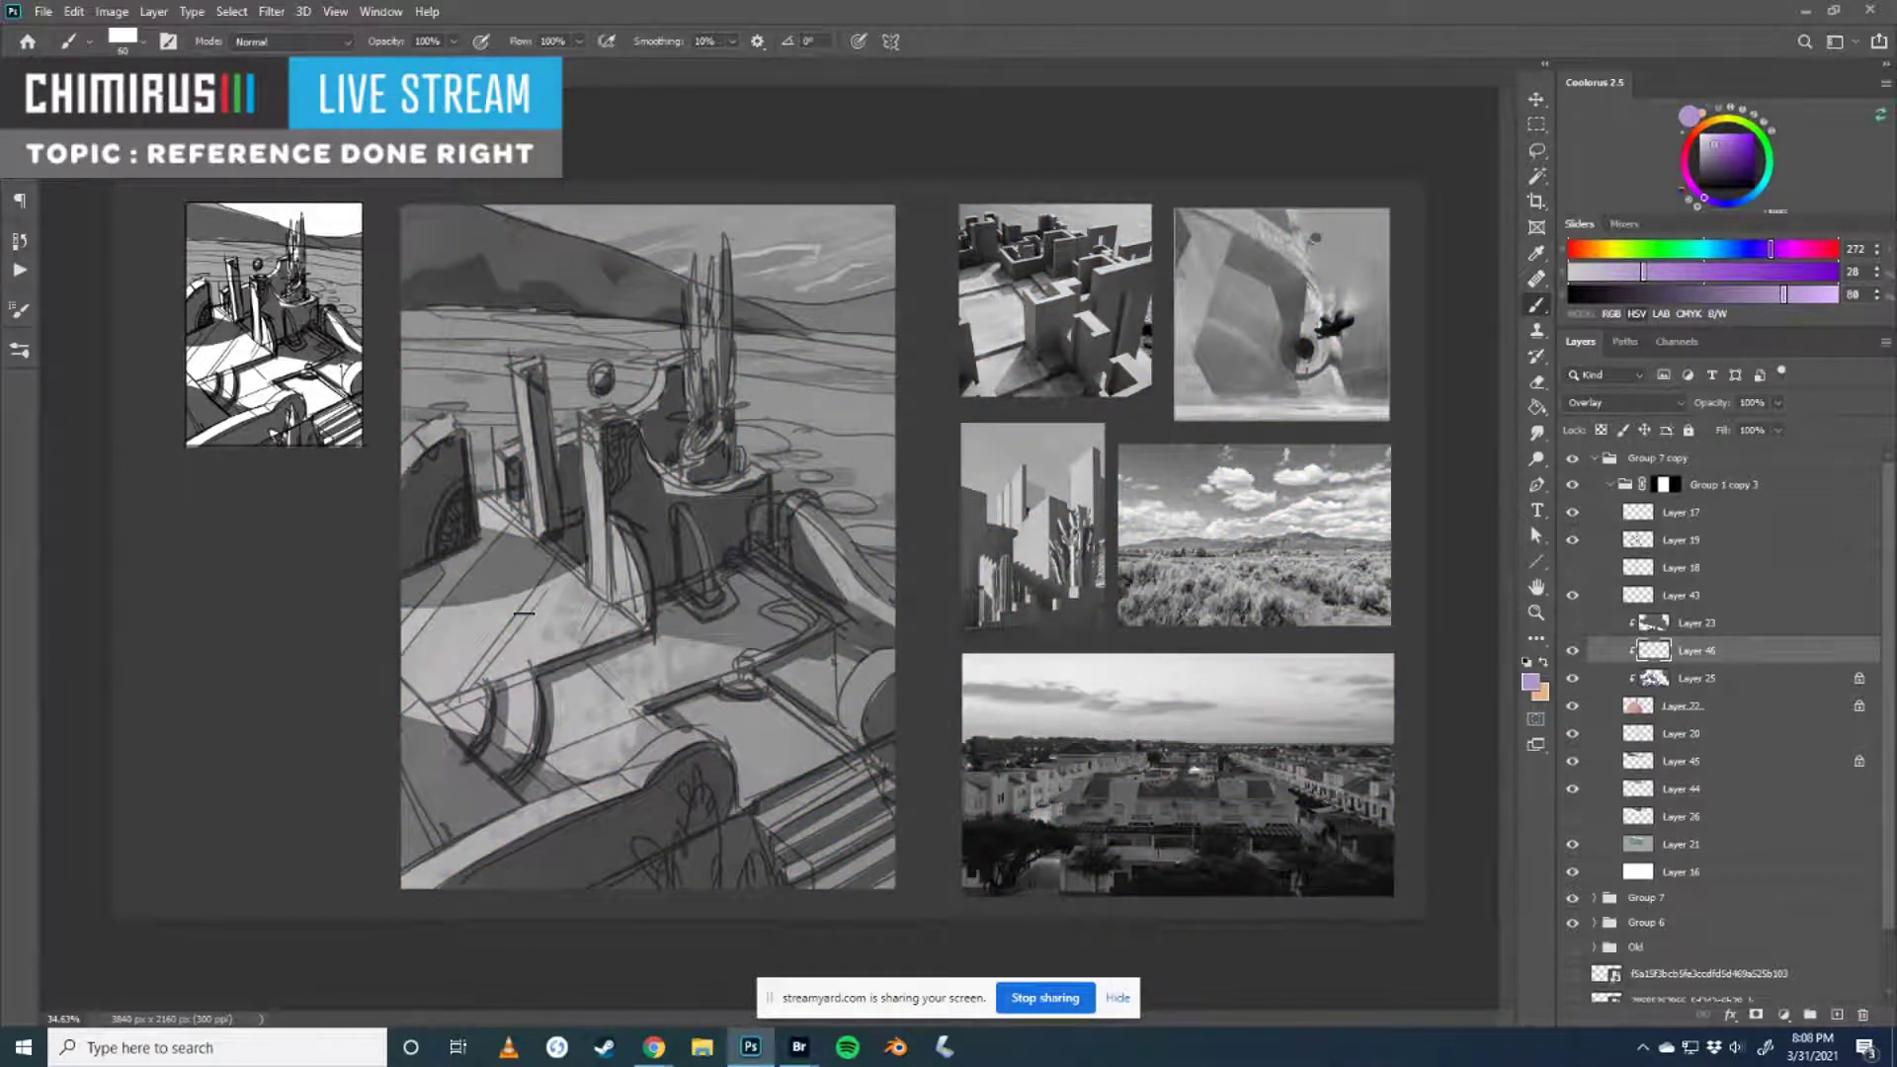
key(ctrl+y)
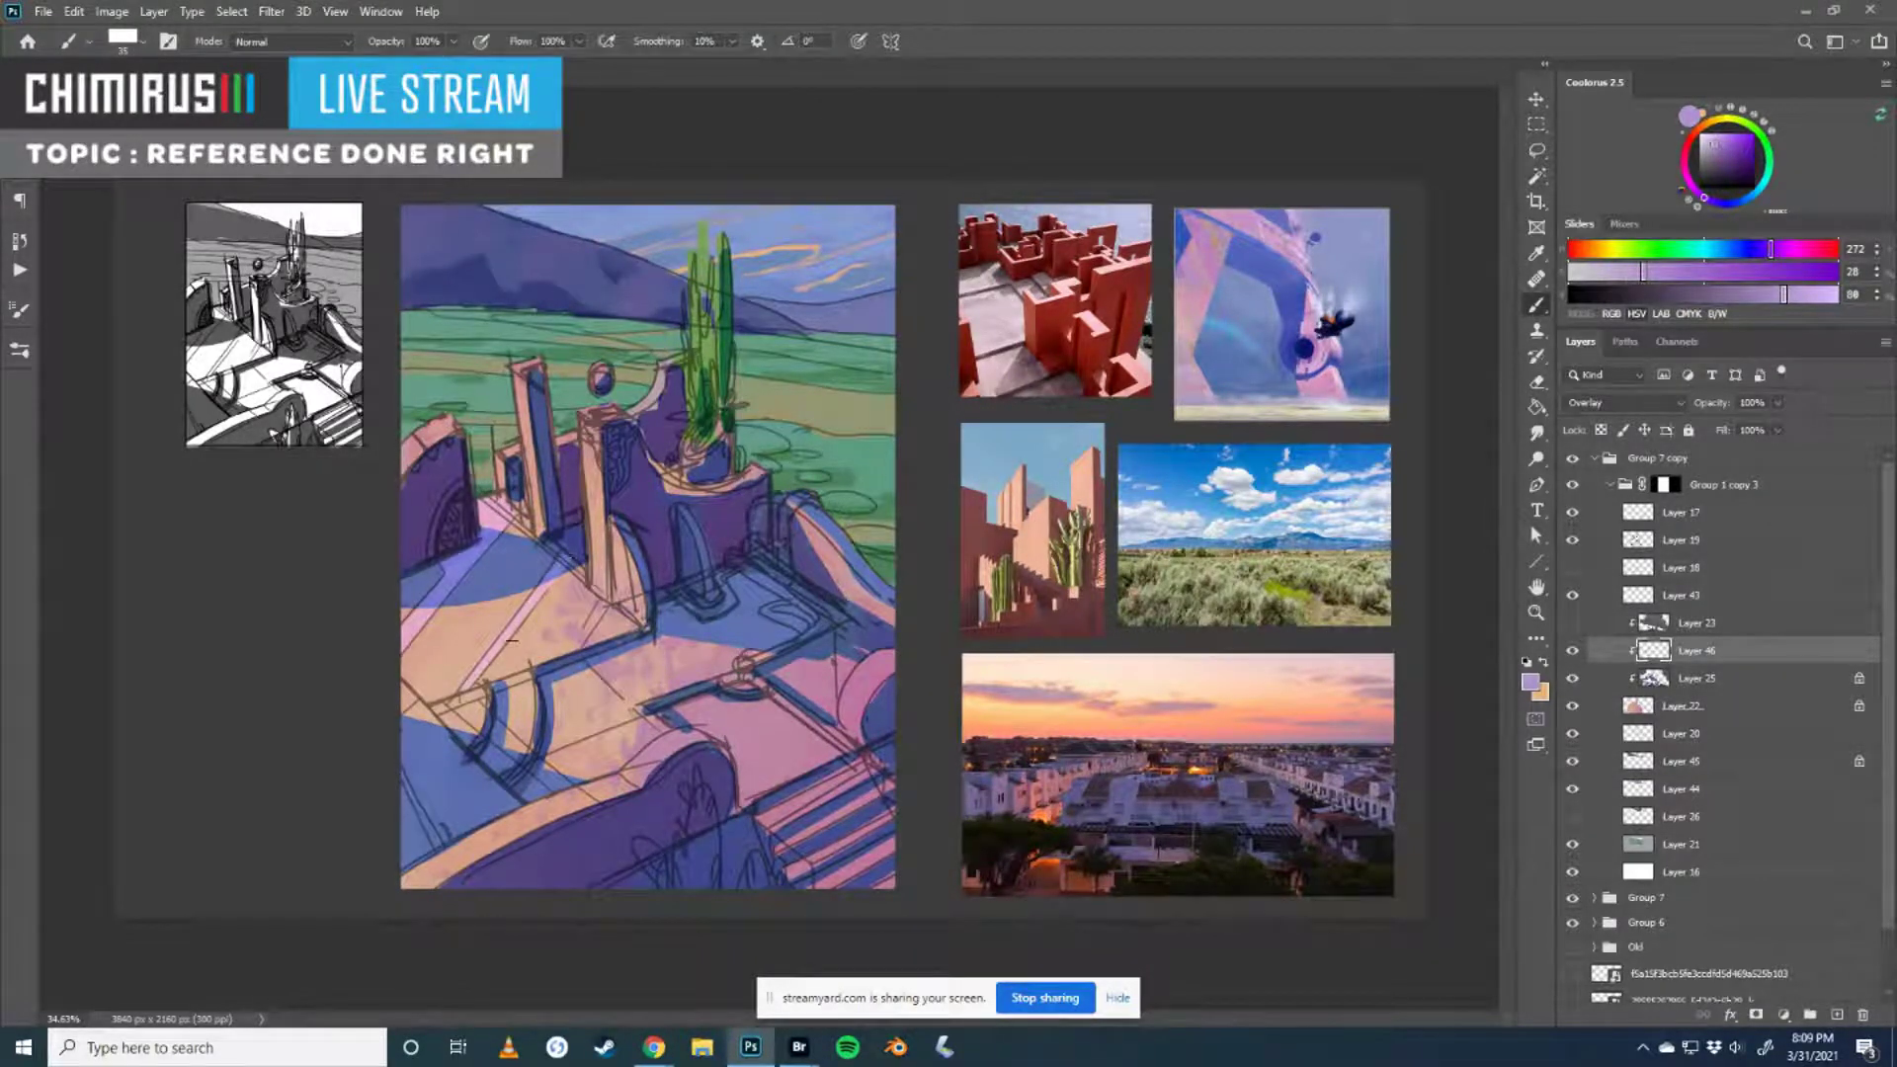
- Enlarge the brush to 90 and paint a lavender patch of light on the central terrace below the wall edge
key(bracketright)
key(bracketright)
key(bracketright)
key(bracketright)
key(bracketright)
key(bracketright)
drag(624, 649, 685, 689)
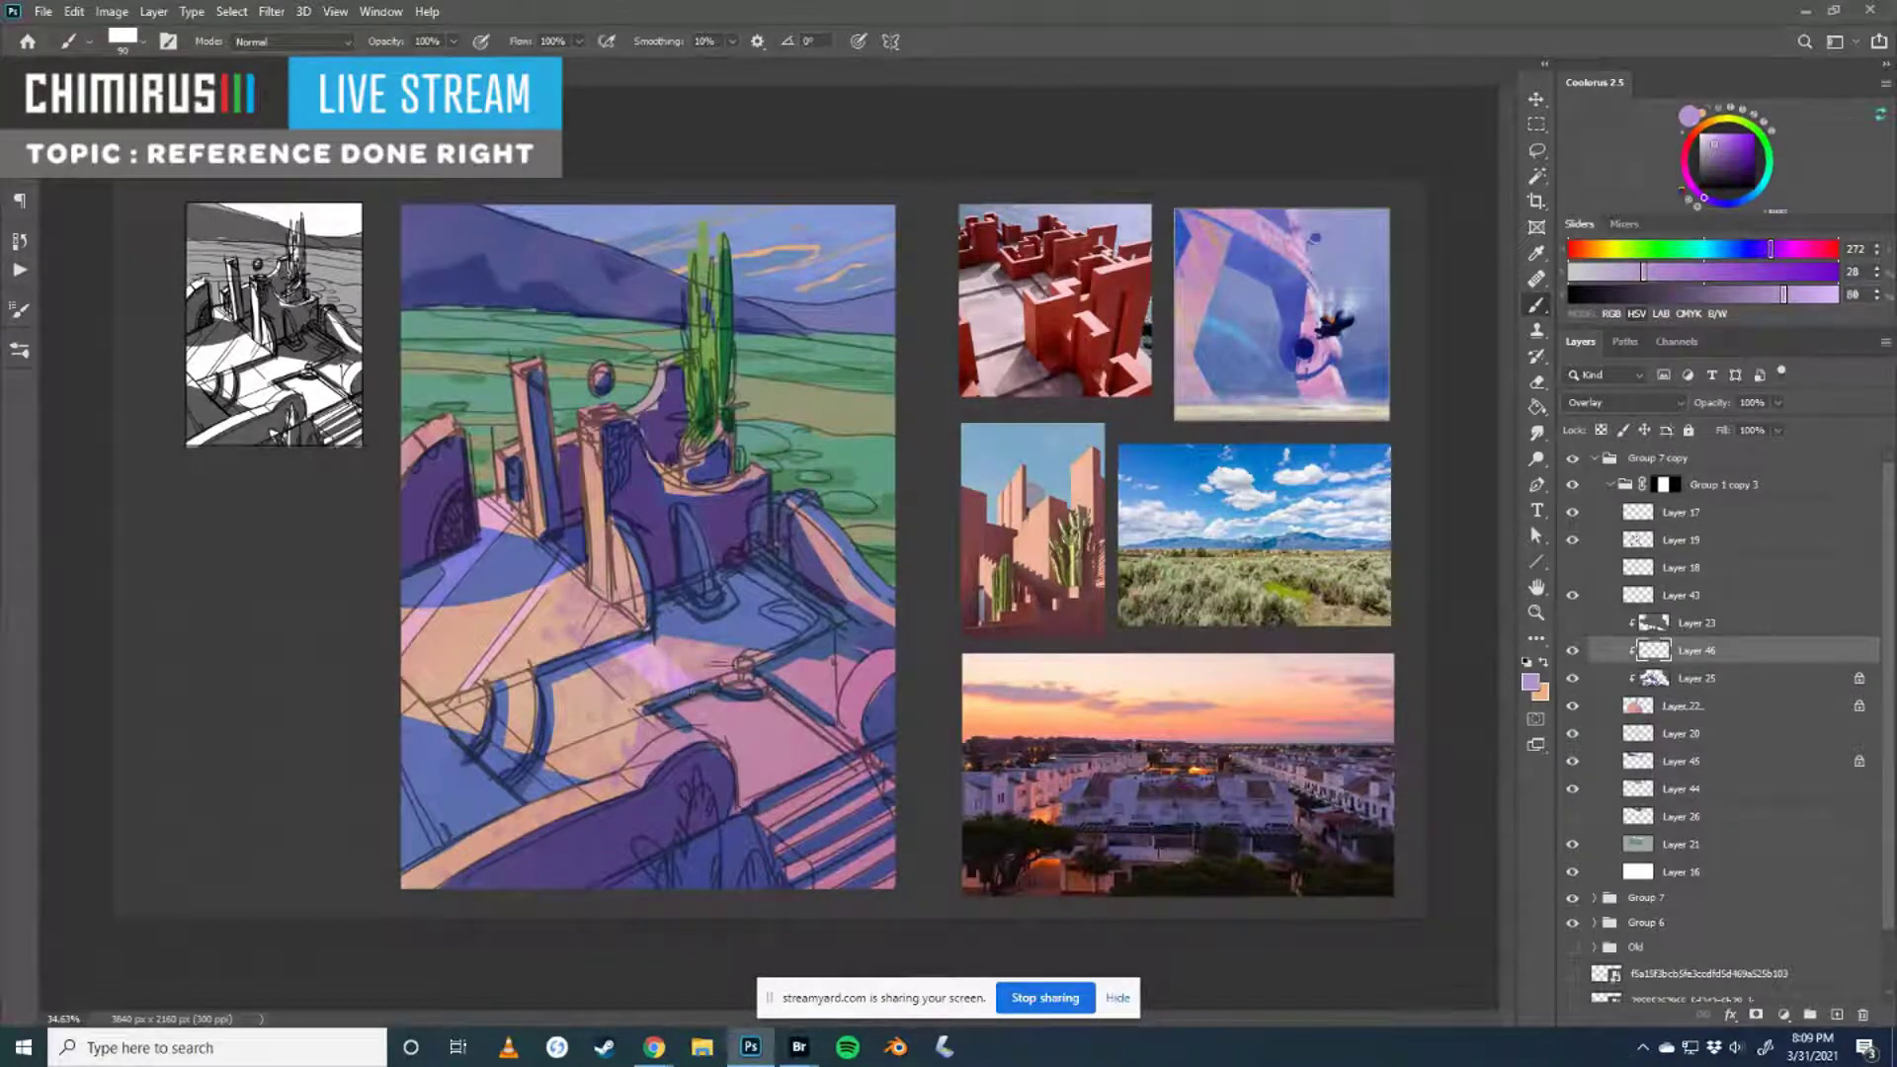
- Outline the slanted light patch on the central terrace with the Lasso, brush lavender inside it and deselect
key(l)
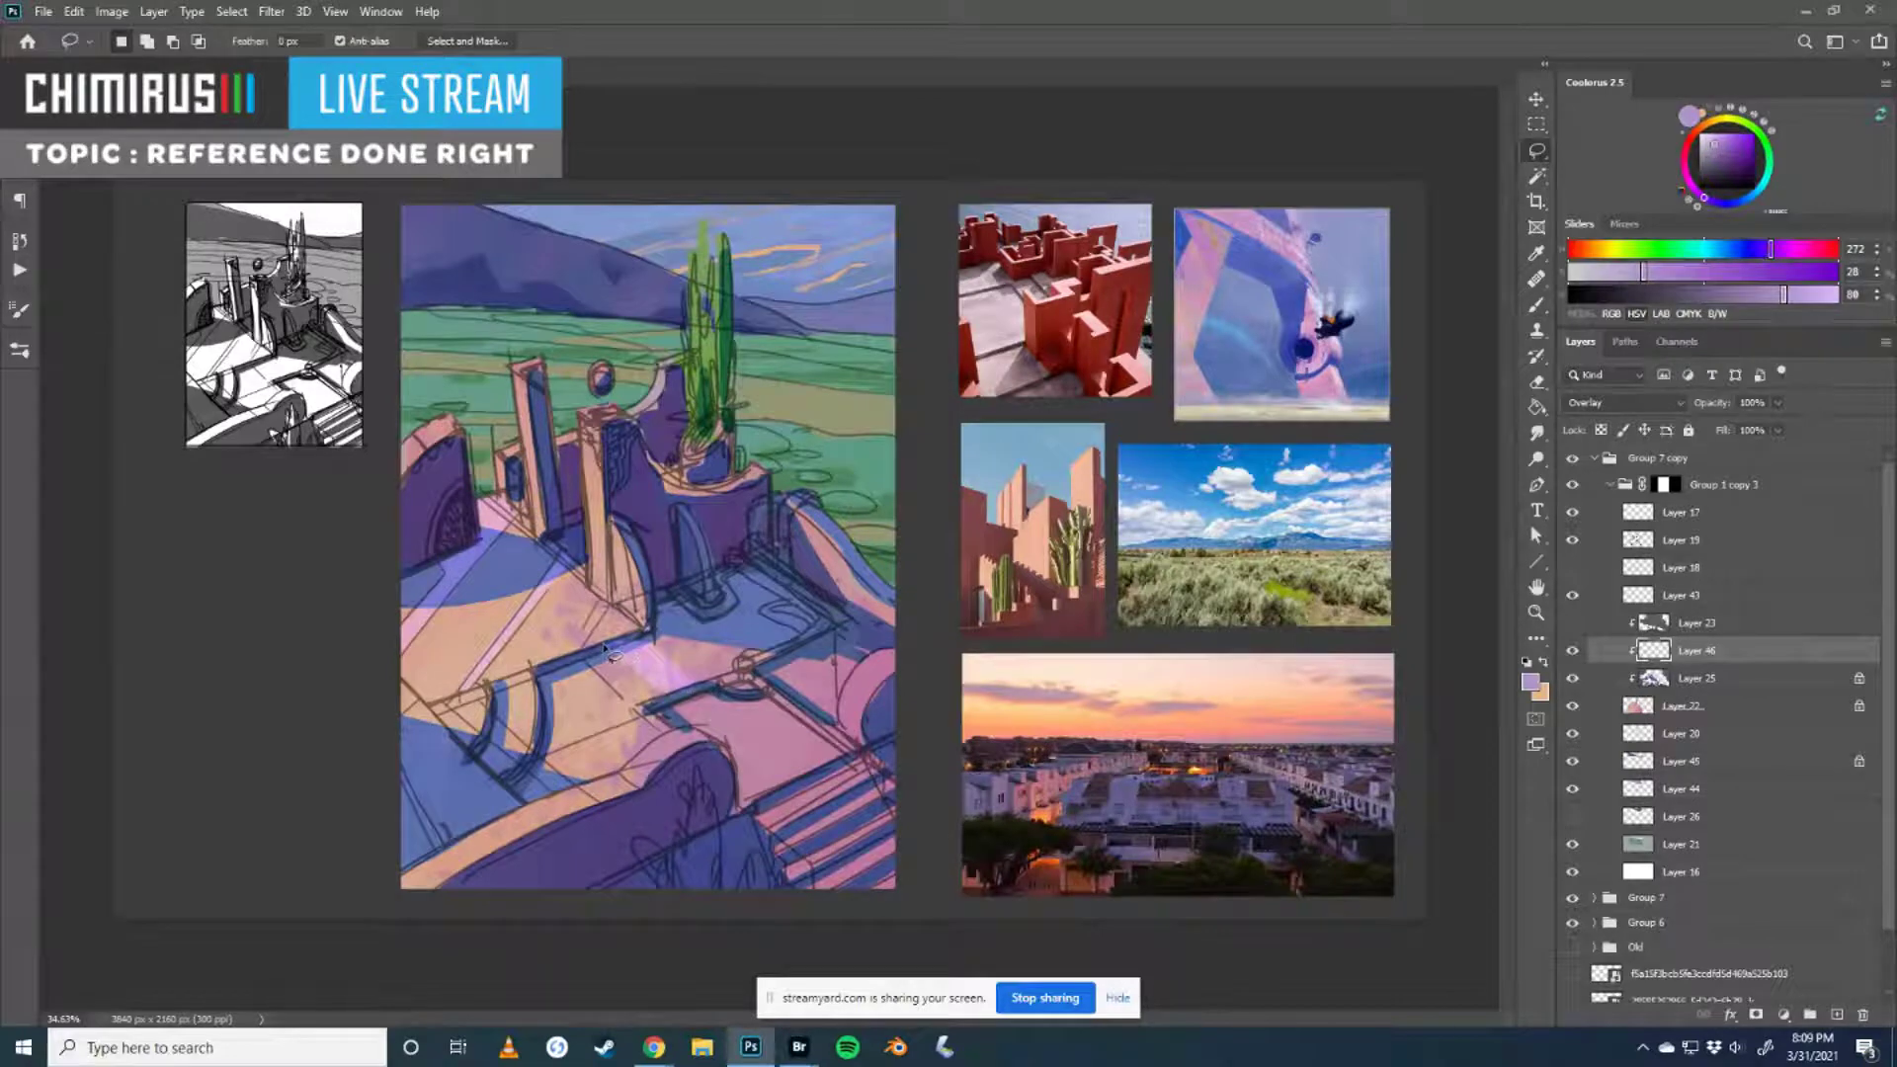
drag(606, 653, 669, 701)
mouse_move(709, 741)
mouse_down()
mouse_move(715, 690)
mouse_move(658, 645)
mouse_move(607, 648)
mouse_move(614, 668)
mouse_up()
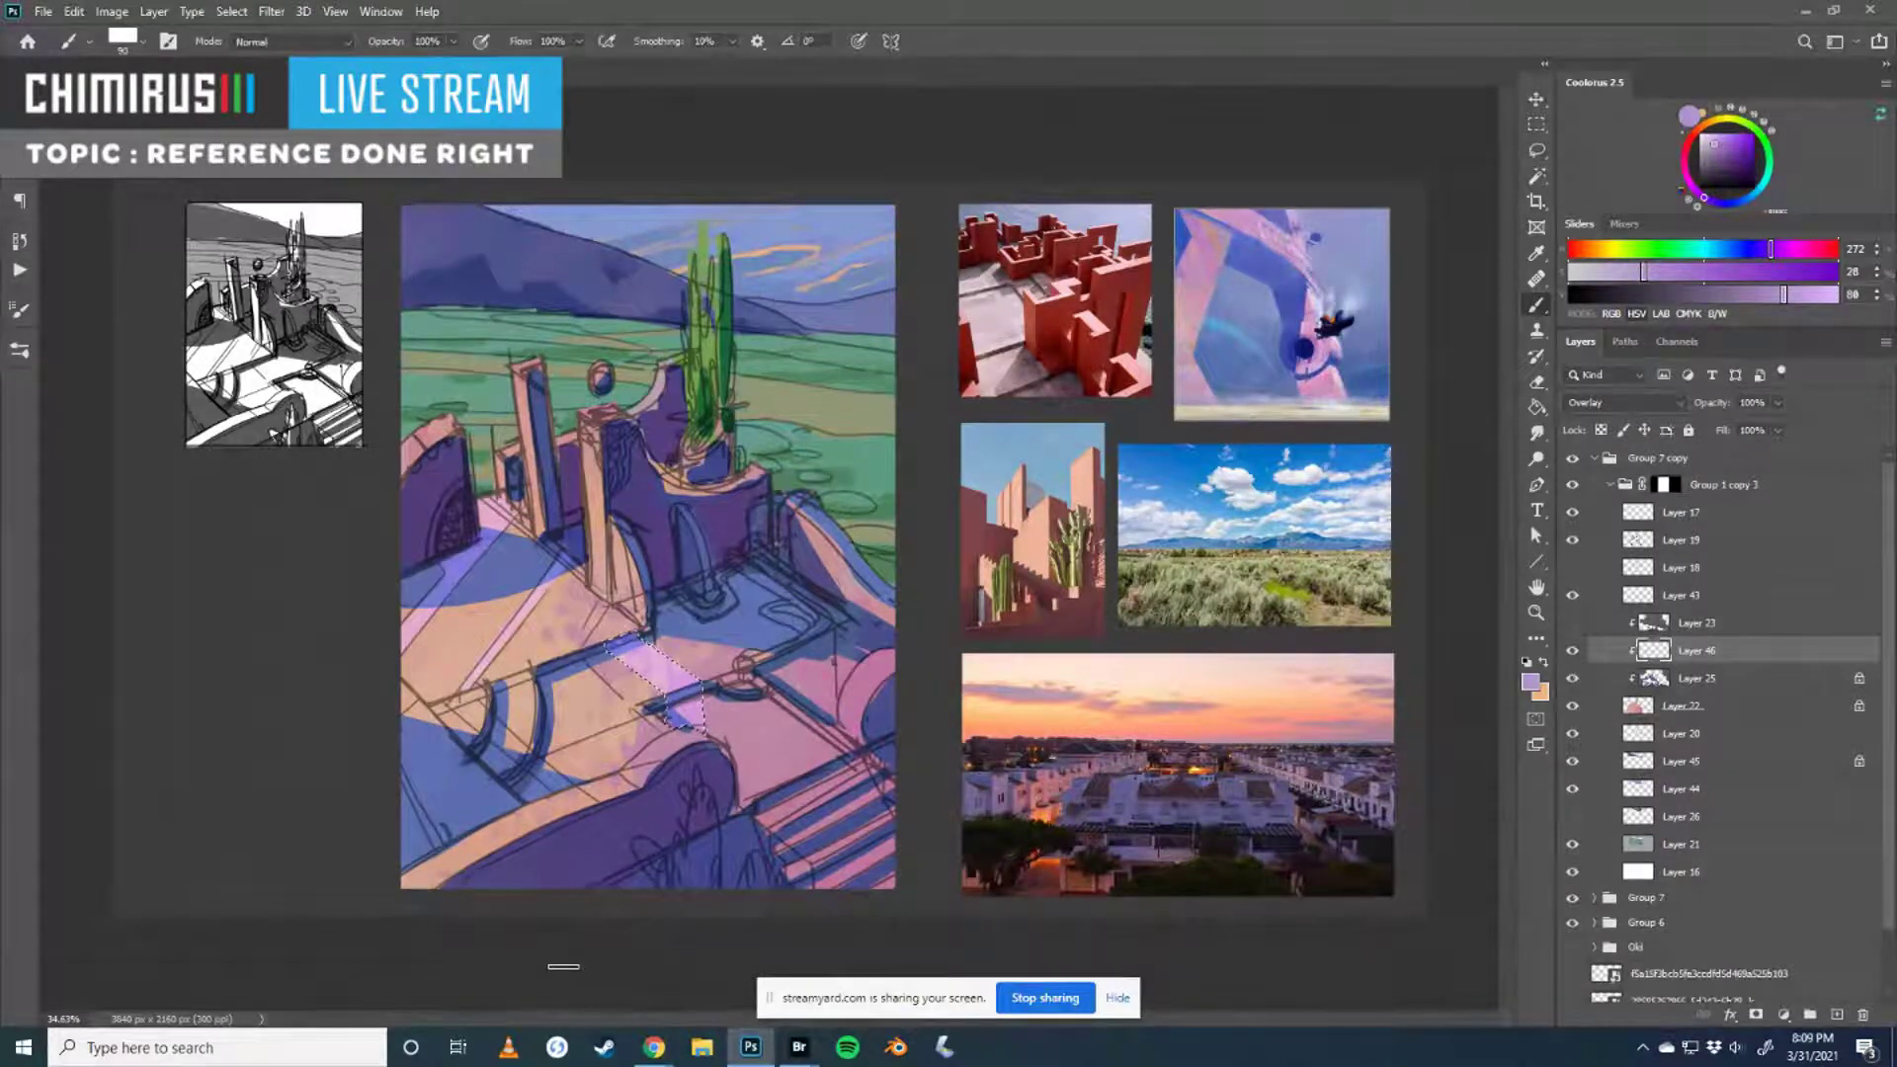
key(ctrl+d)
key(l)
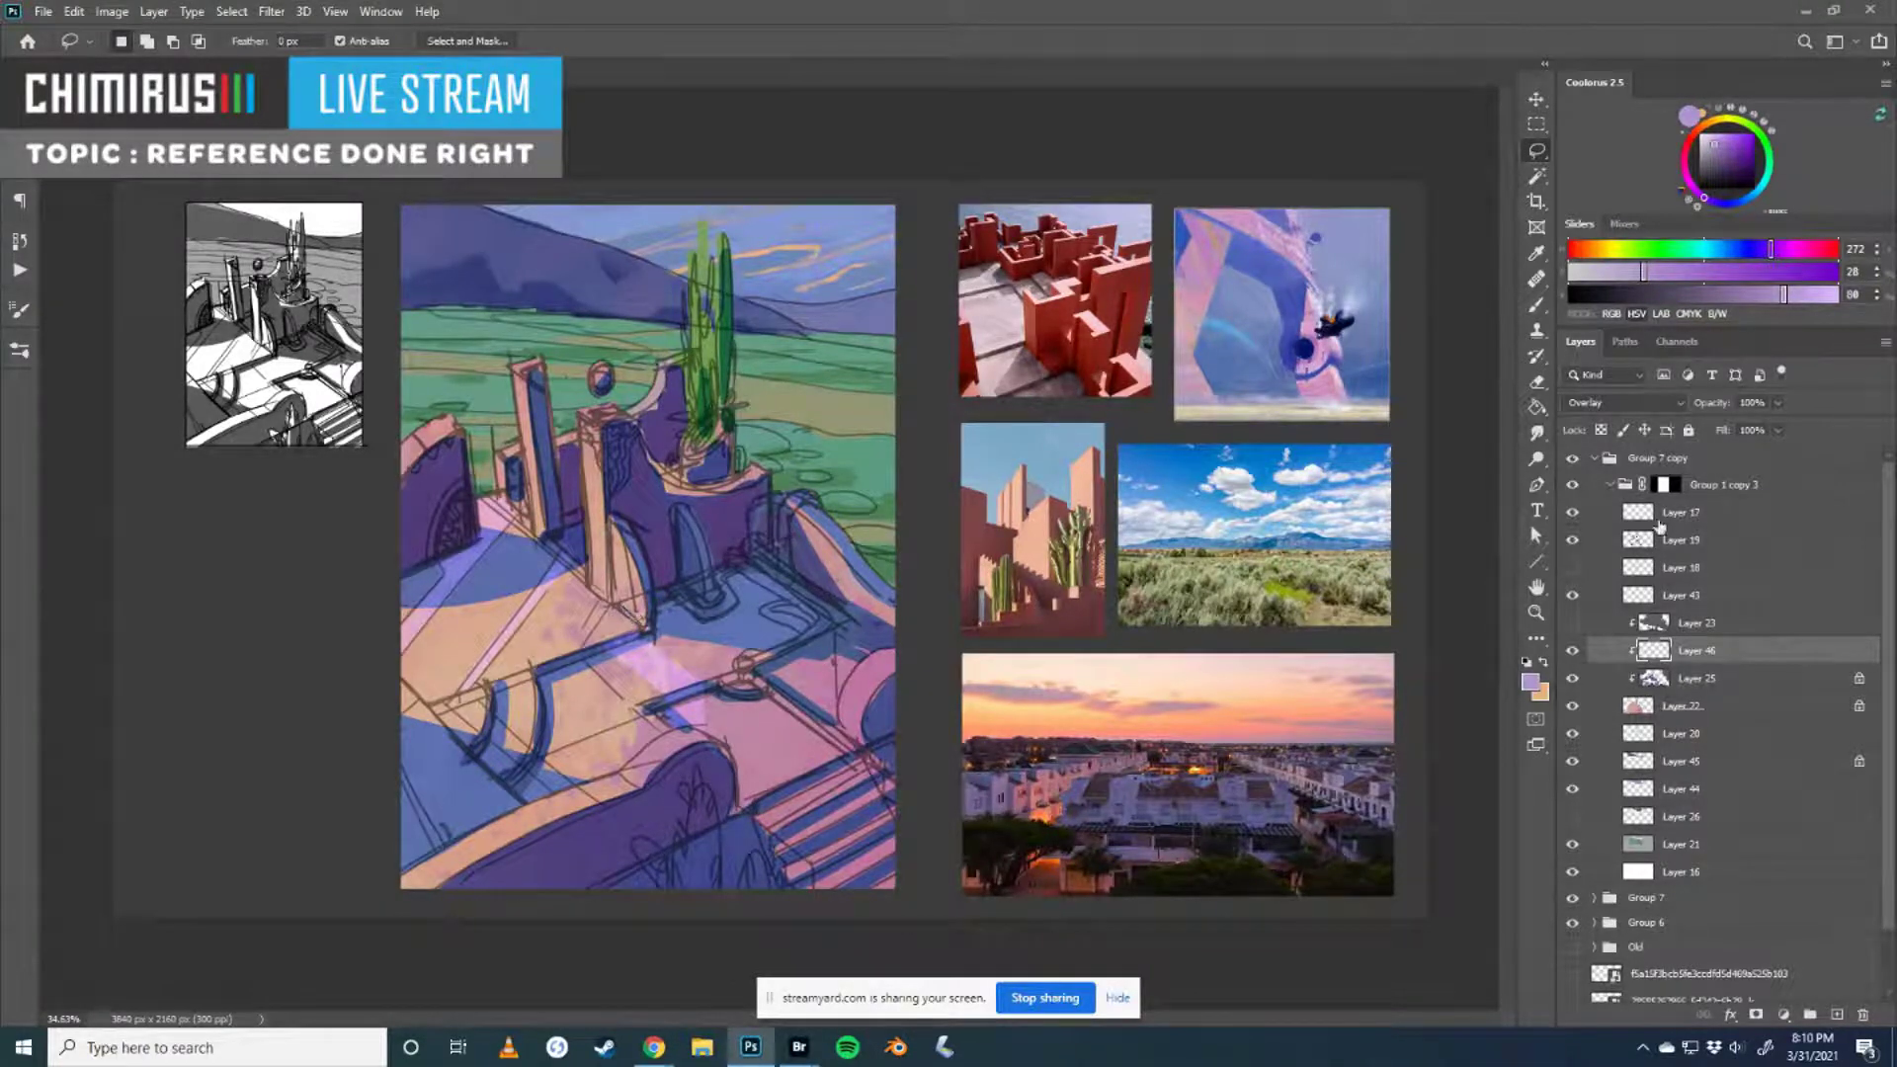
- Compare the painting with and without the shadows of Layer 25
click(1571, 679)
click(1572, 679)
click(1571, 678)
click(1571, 679)
- Add a new layer above Layer 43 and make a circular selection in the empty area below the black-and-white thumbnail
click(1837, 1015)
drag(1685, 650, 1675, 572)
key(m)
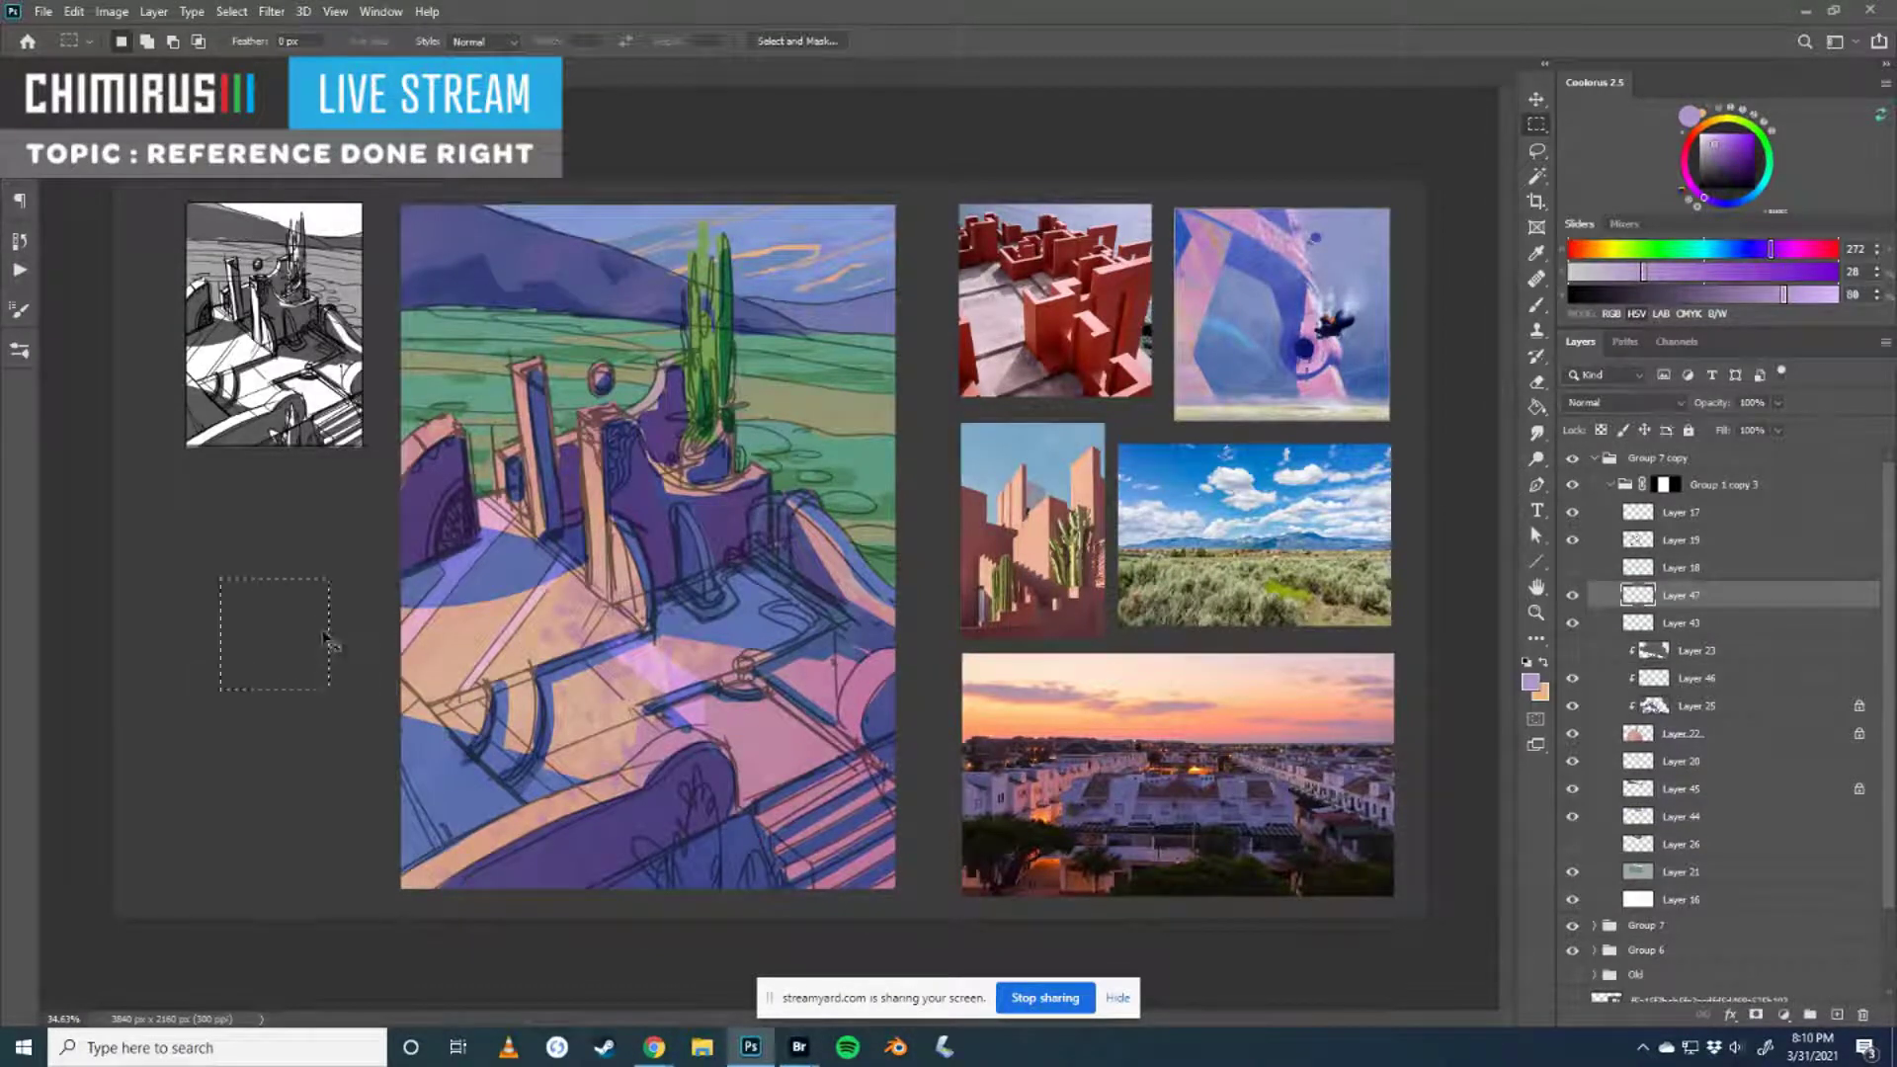
right_click(1536, 124)
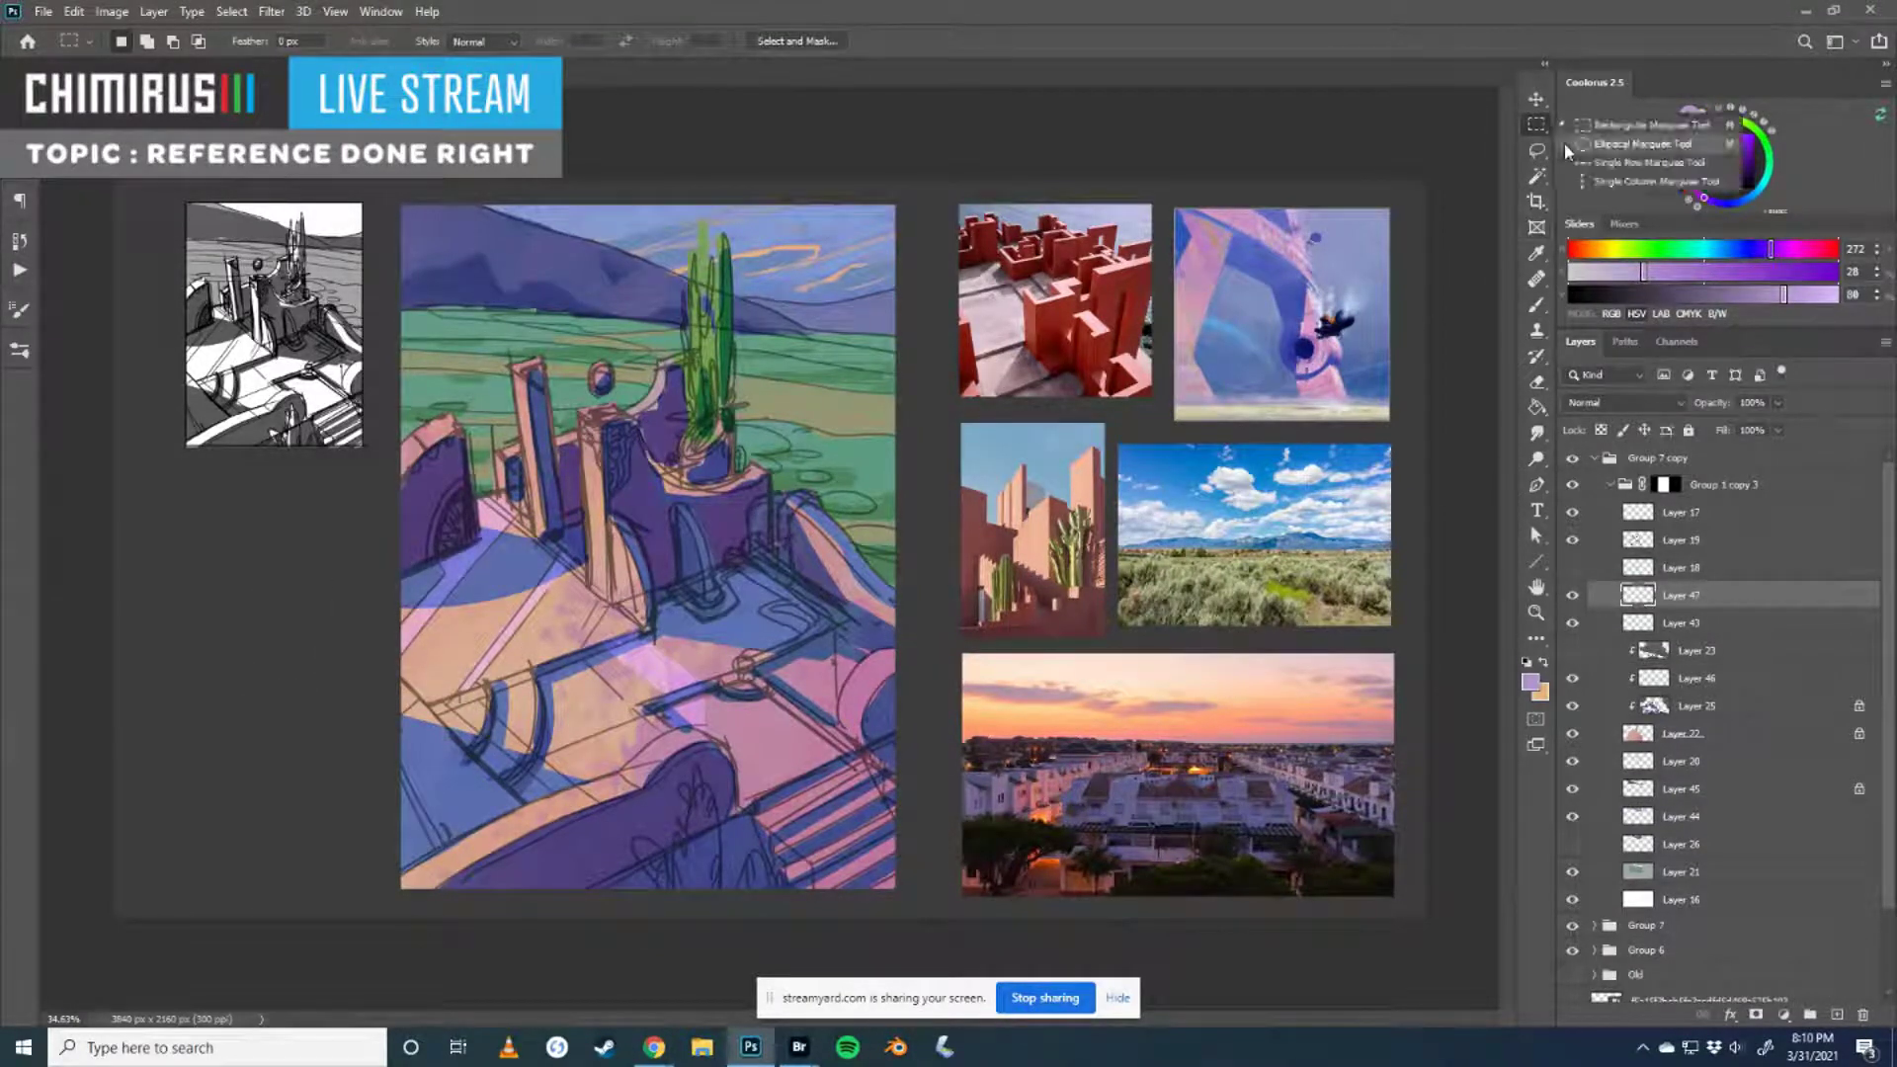
click(1597, 139)
mouse_move(180, 563)
mouse_down()
mouse_move(330, 635)
mouse_move(353, 736)
mouse_up()
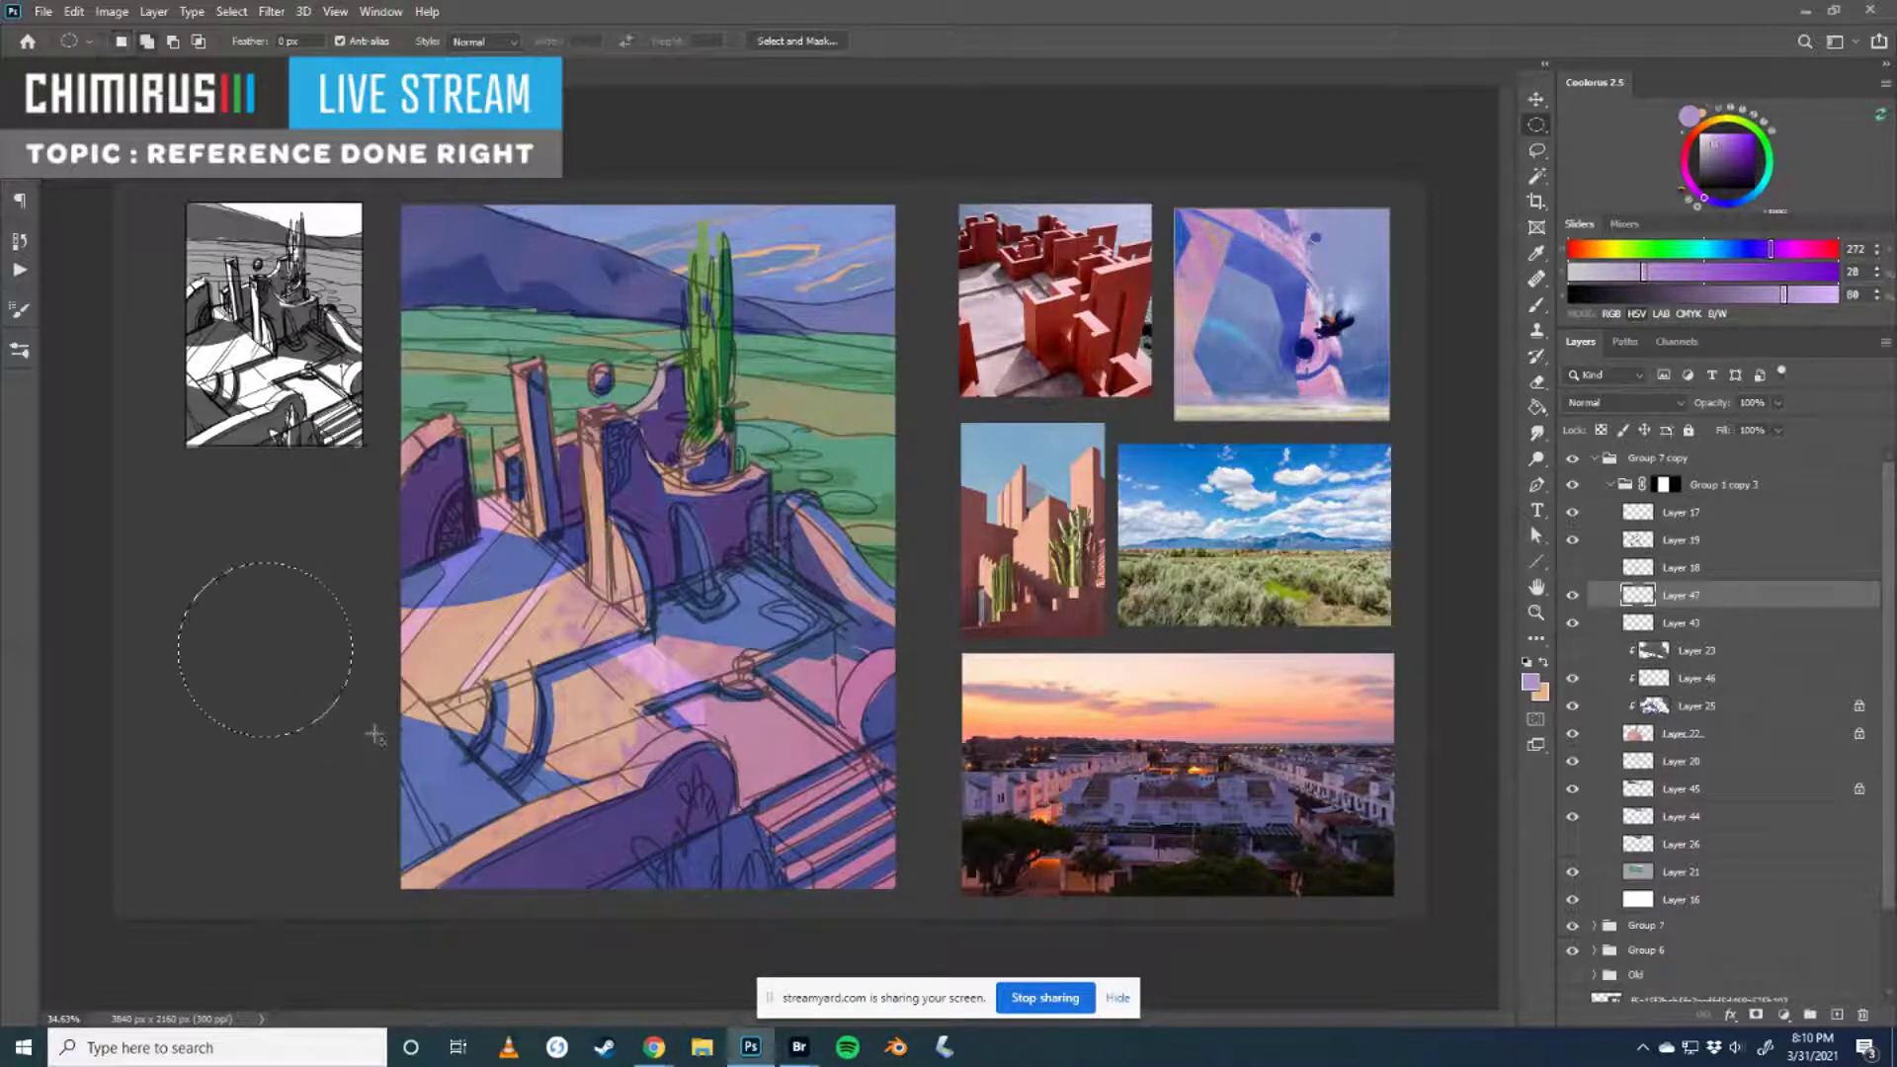
- Sample the terrace's peach, move Layer 47 above Group 7 copy, fill the circular selection with the colour and deselect
key(g)
alt+click(570, 644)
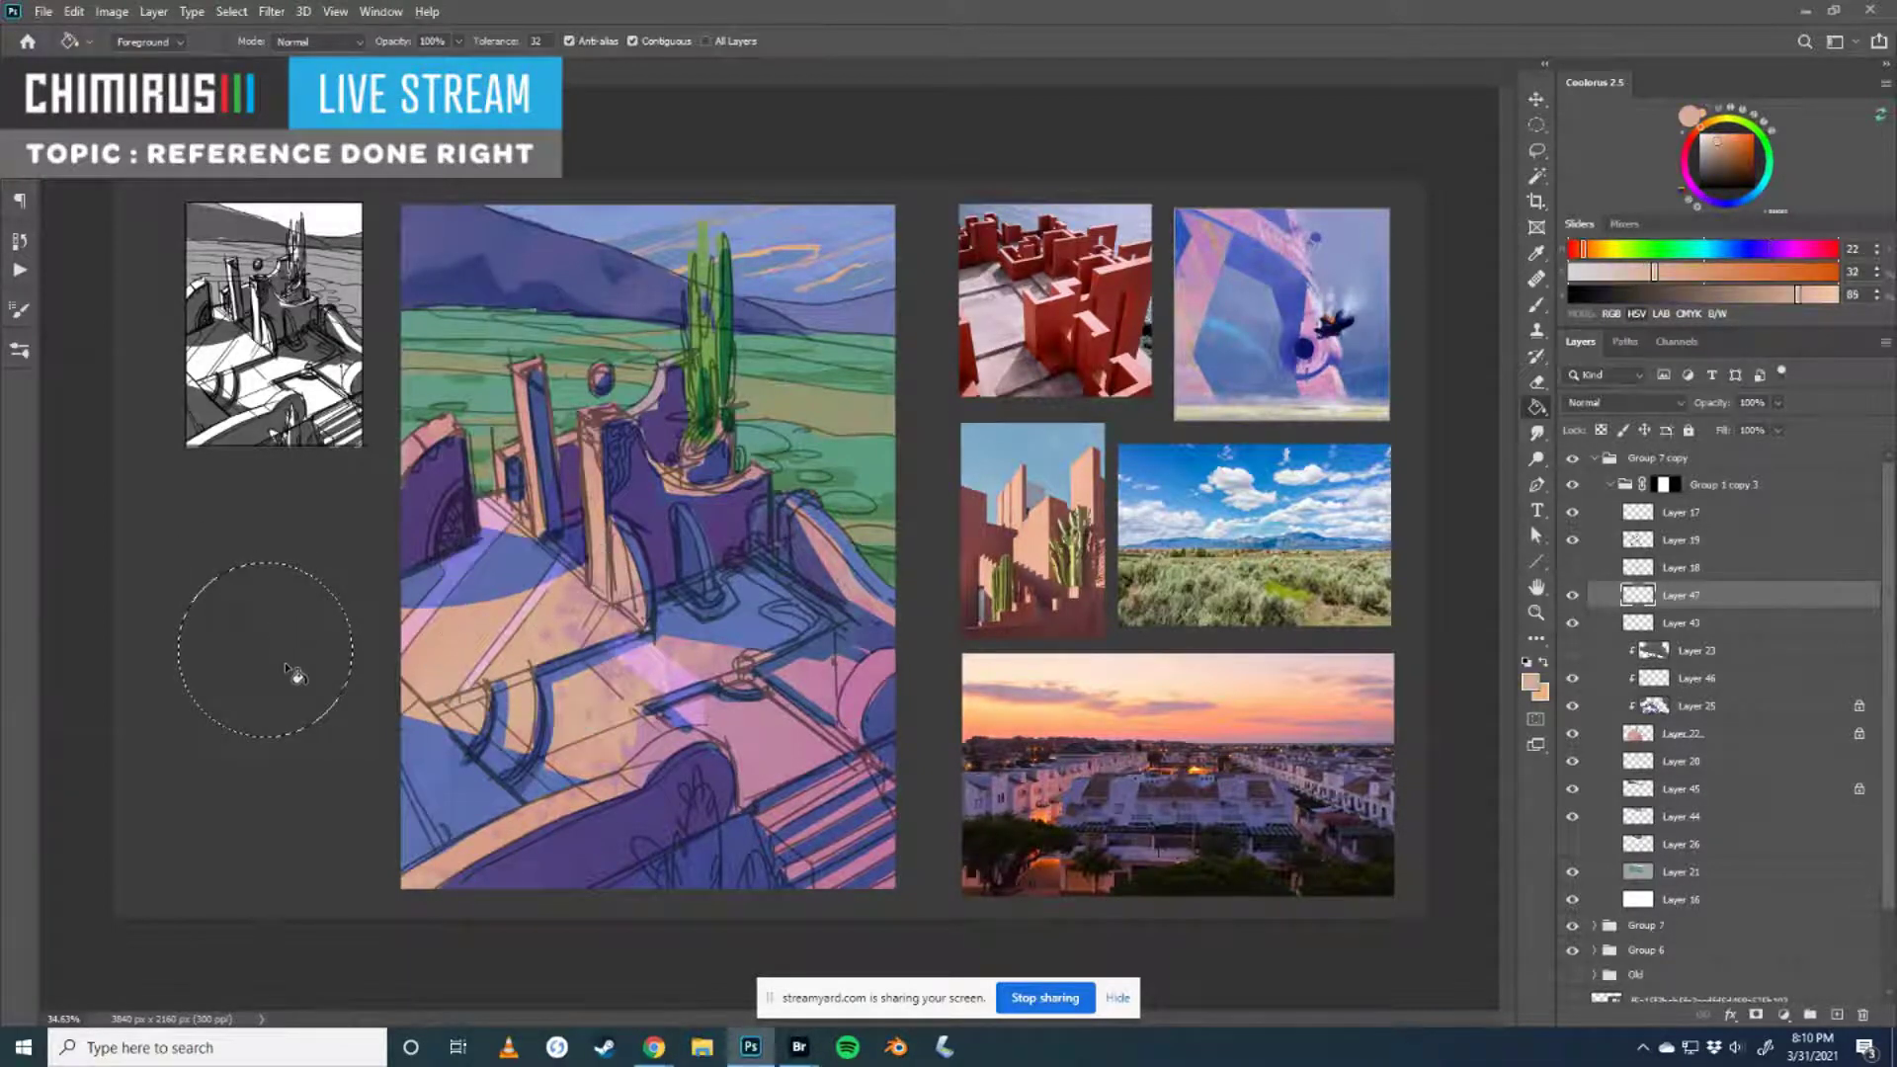
drag(1660, 603, 1699, 442)
drag(1650, 596, 1668, 452)
key(alt+BackSpace)
key(ctrl+d)
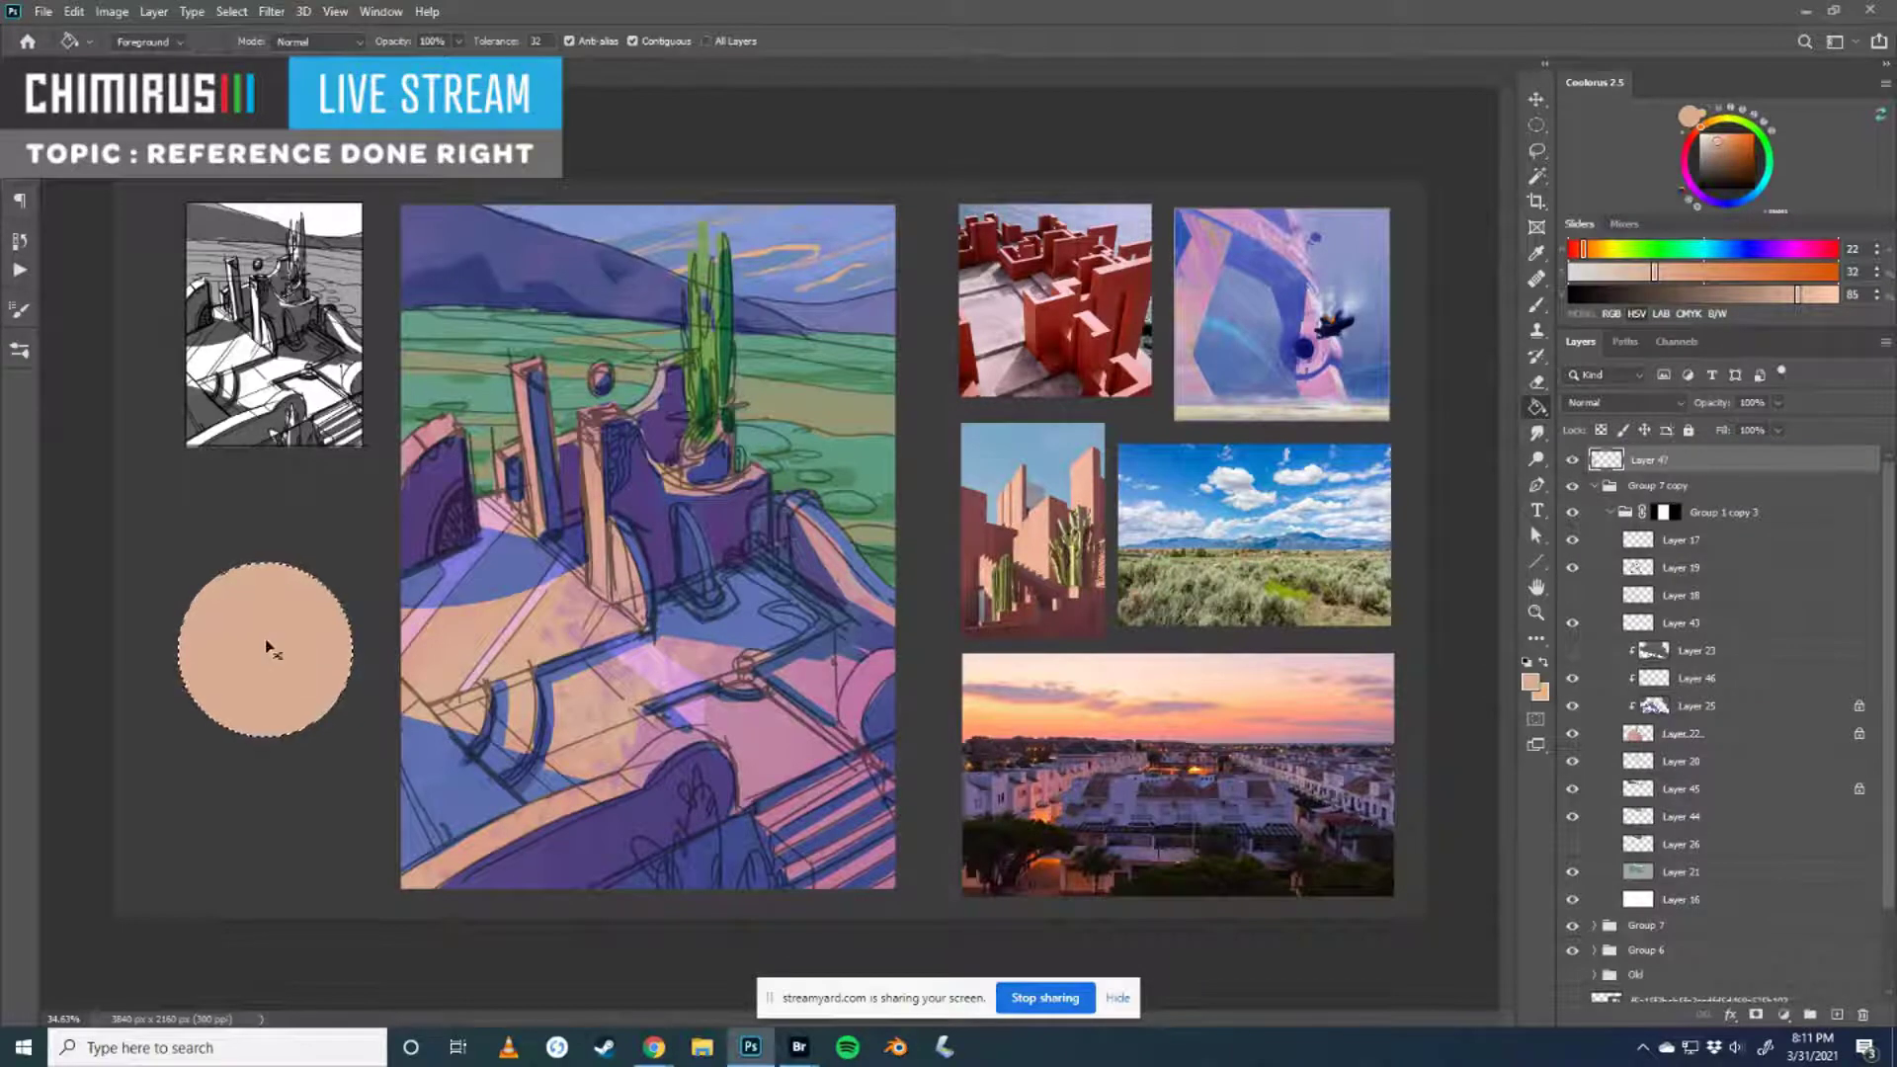
- Lock Layer 47's transparent pixels and repaint the circle with salmon sampled from the foreground wall's lit edge, using a 200 brush
key(b)
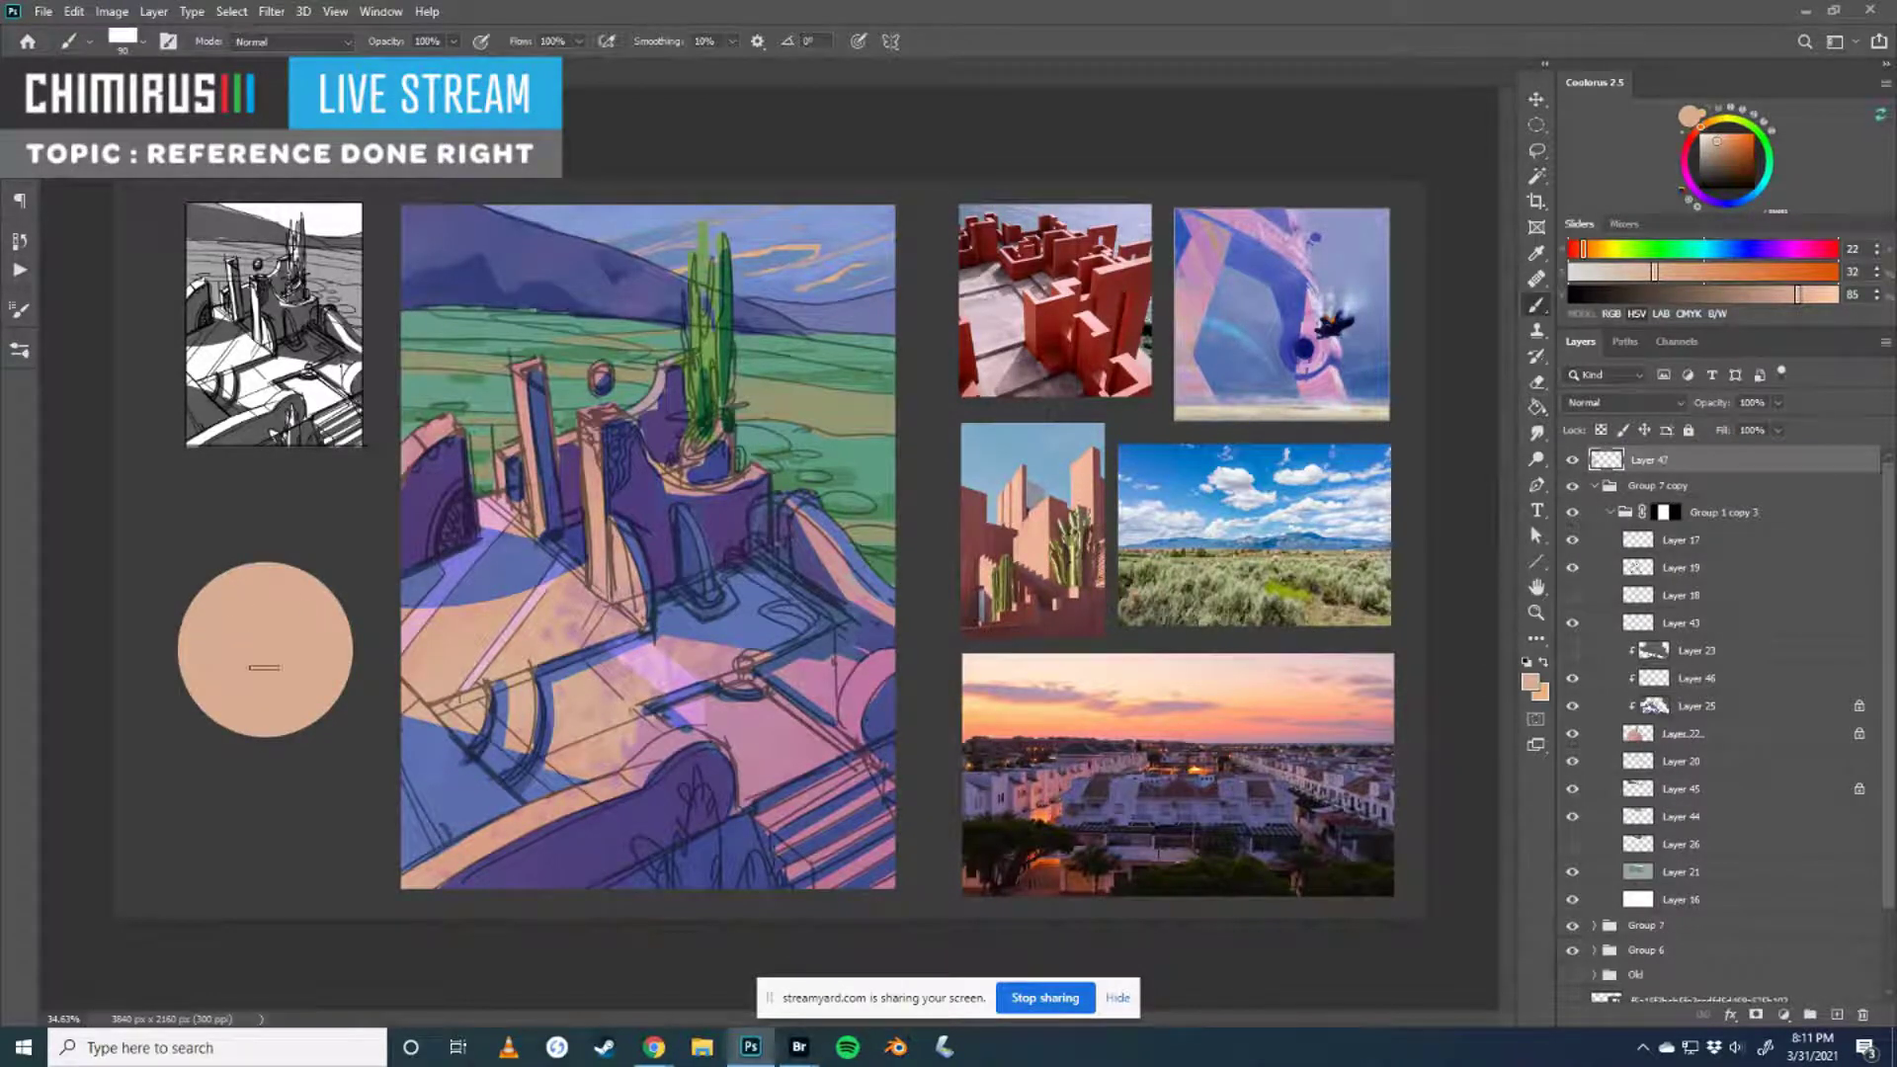
click(1600, 430)
alt+click(579, 798)
key(bracketright)
key(bracketright)
key(bracketright)
key(bracketright)
drag(259, 691, 301, 519)
key(ctrl+z)
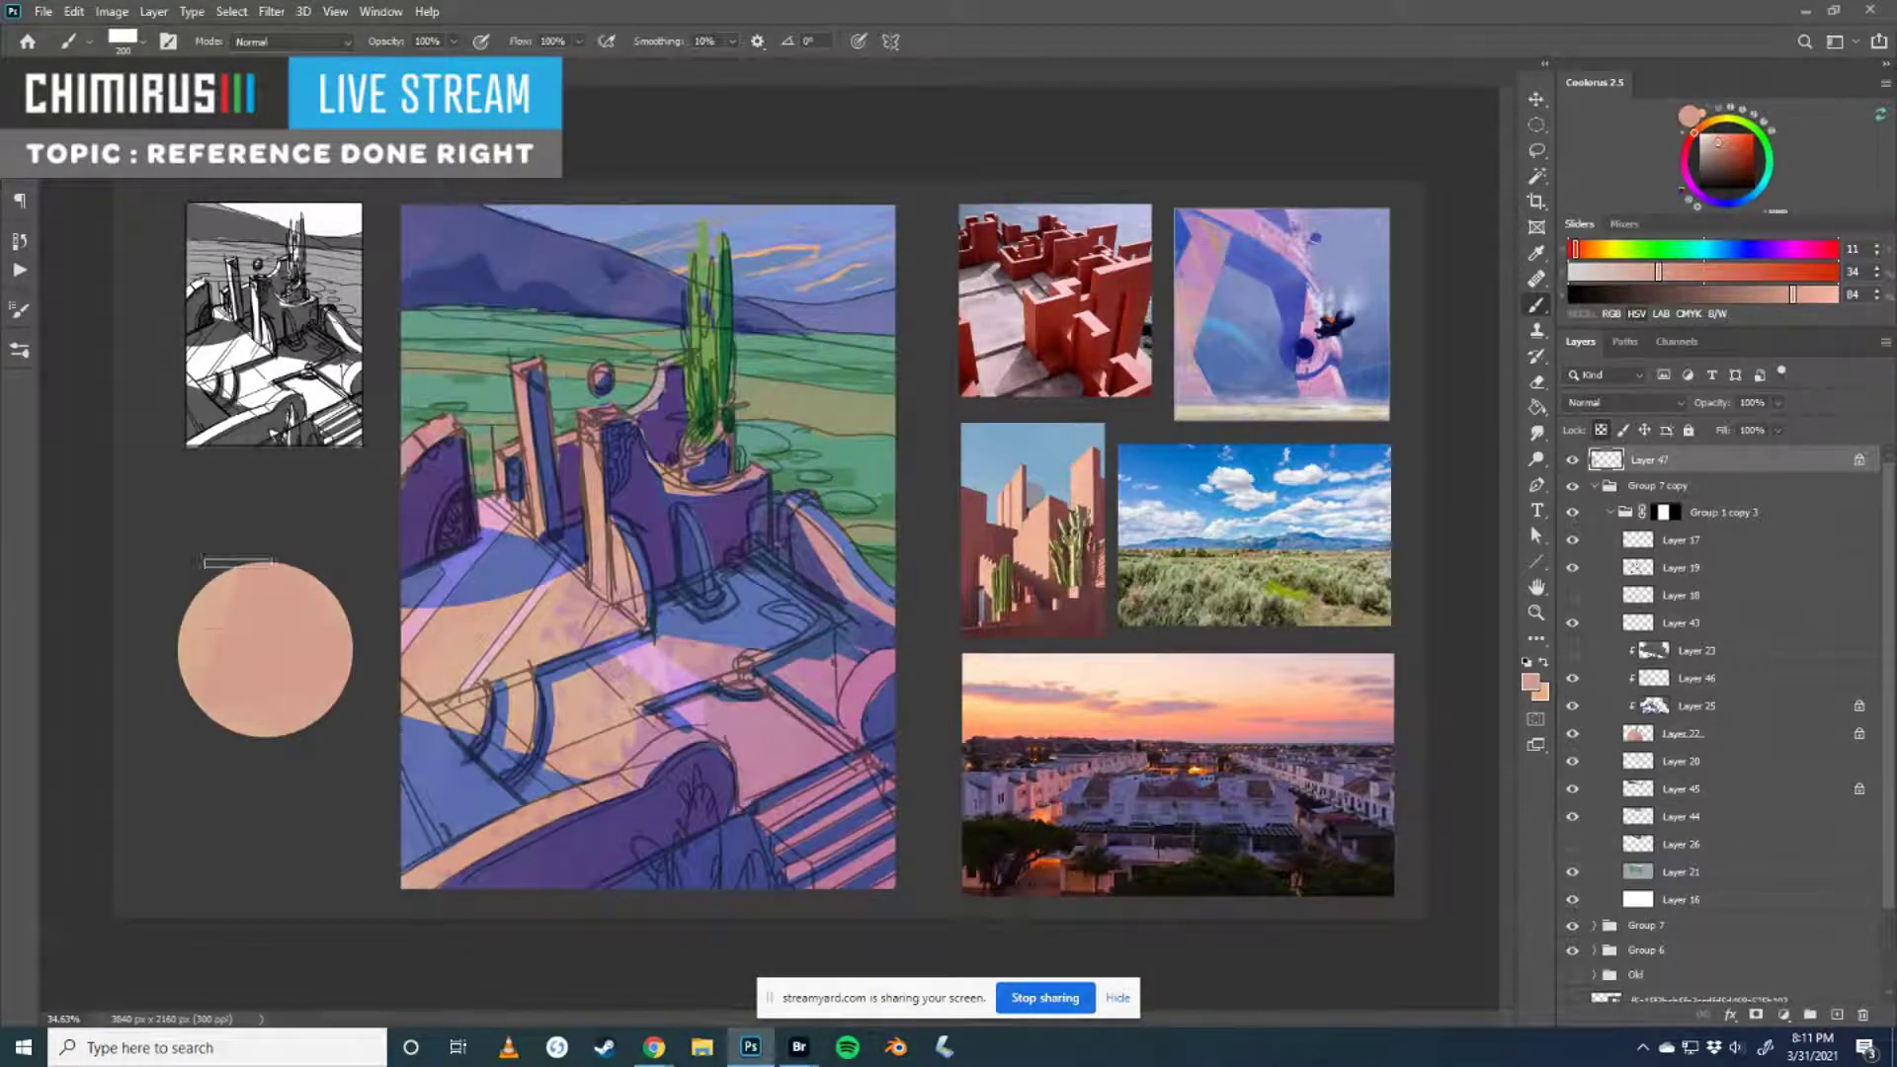
- Sample the terrace's shadow blue, try it as an opaque shadow on the circle's right half, and undo that shadow
alt+click(481, 783)
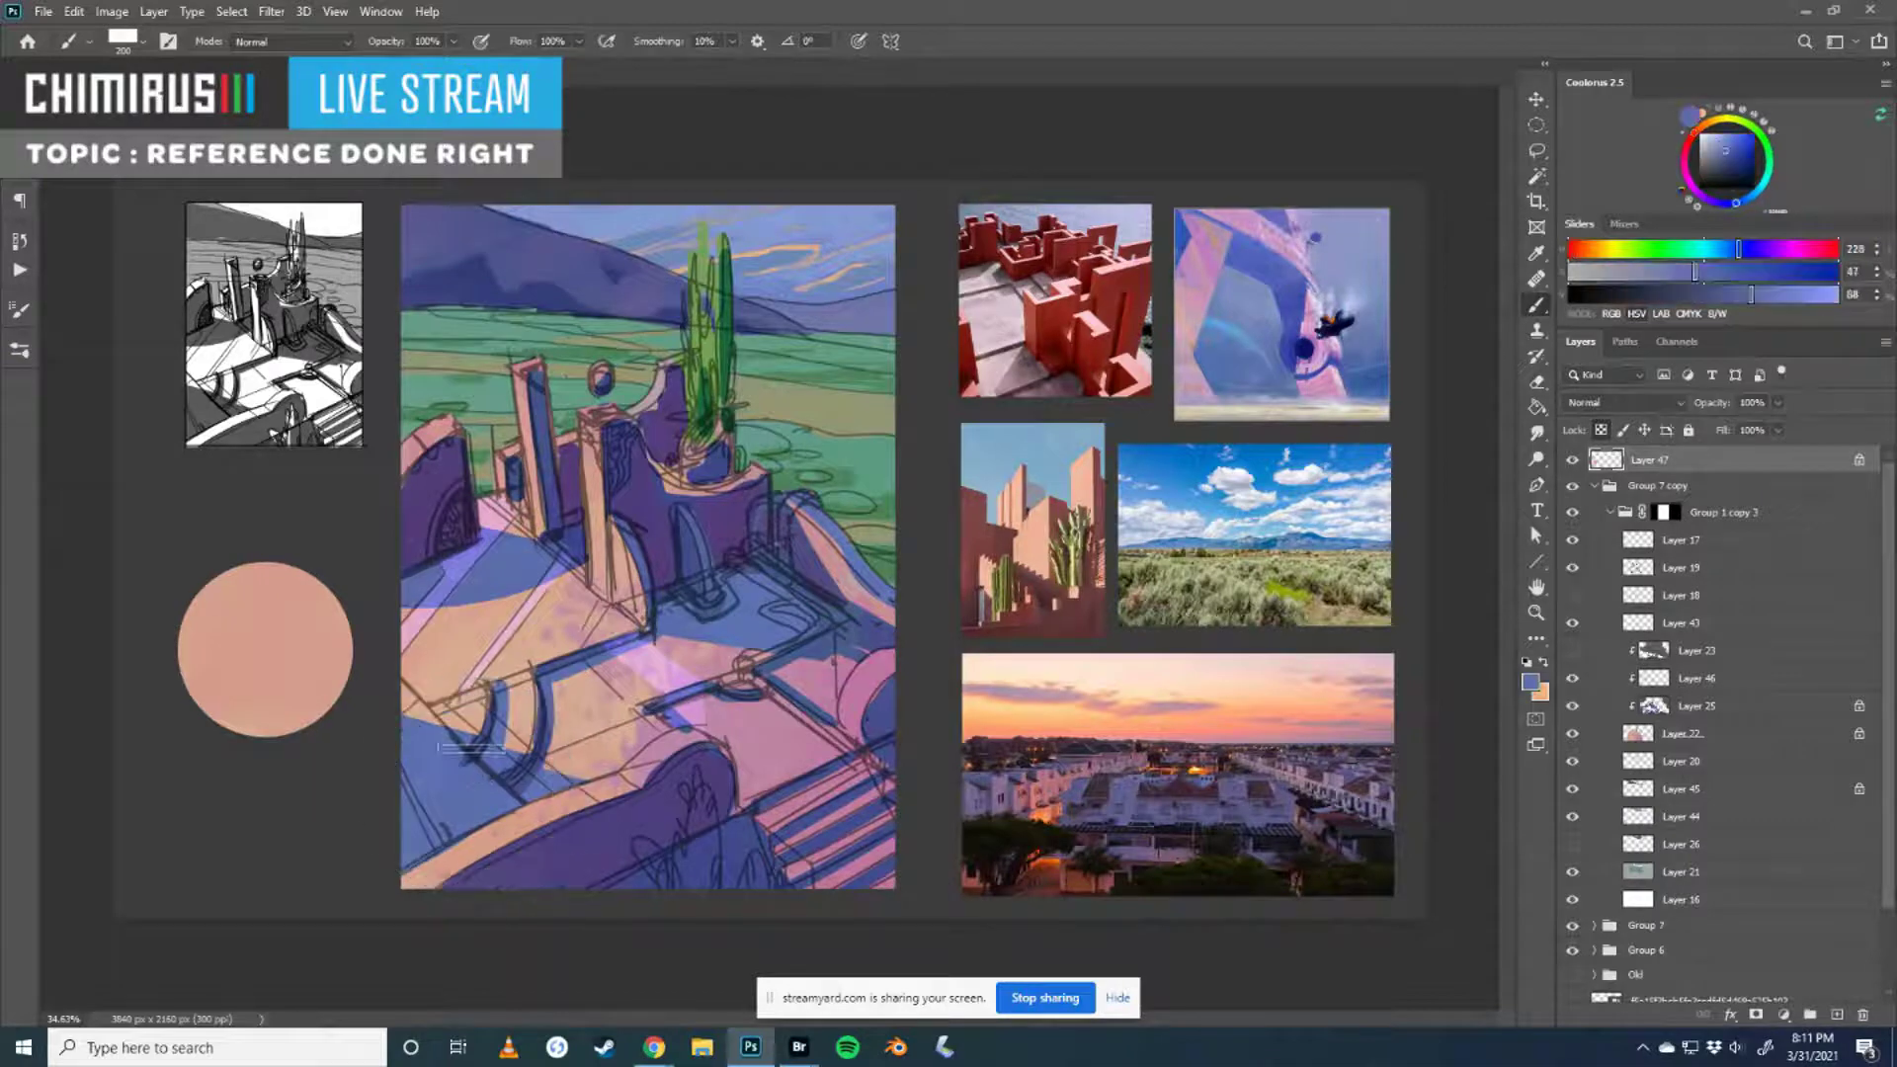
drag(269, 741, 261, 548)
key(ctrl+z)
mouse_move(270, 743)
mouse_down()
mouse_move(310, 569)
mouse_move(262, 561)
mouse_up()
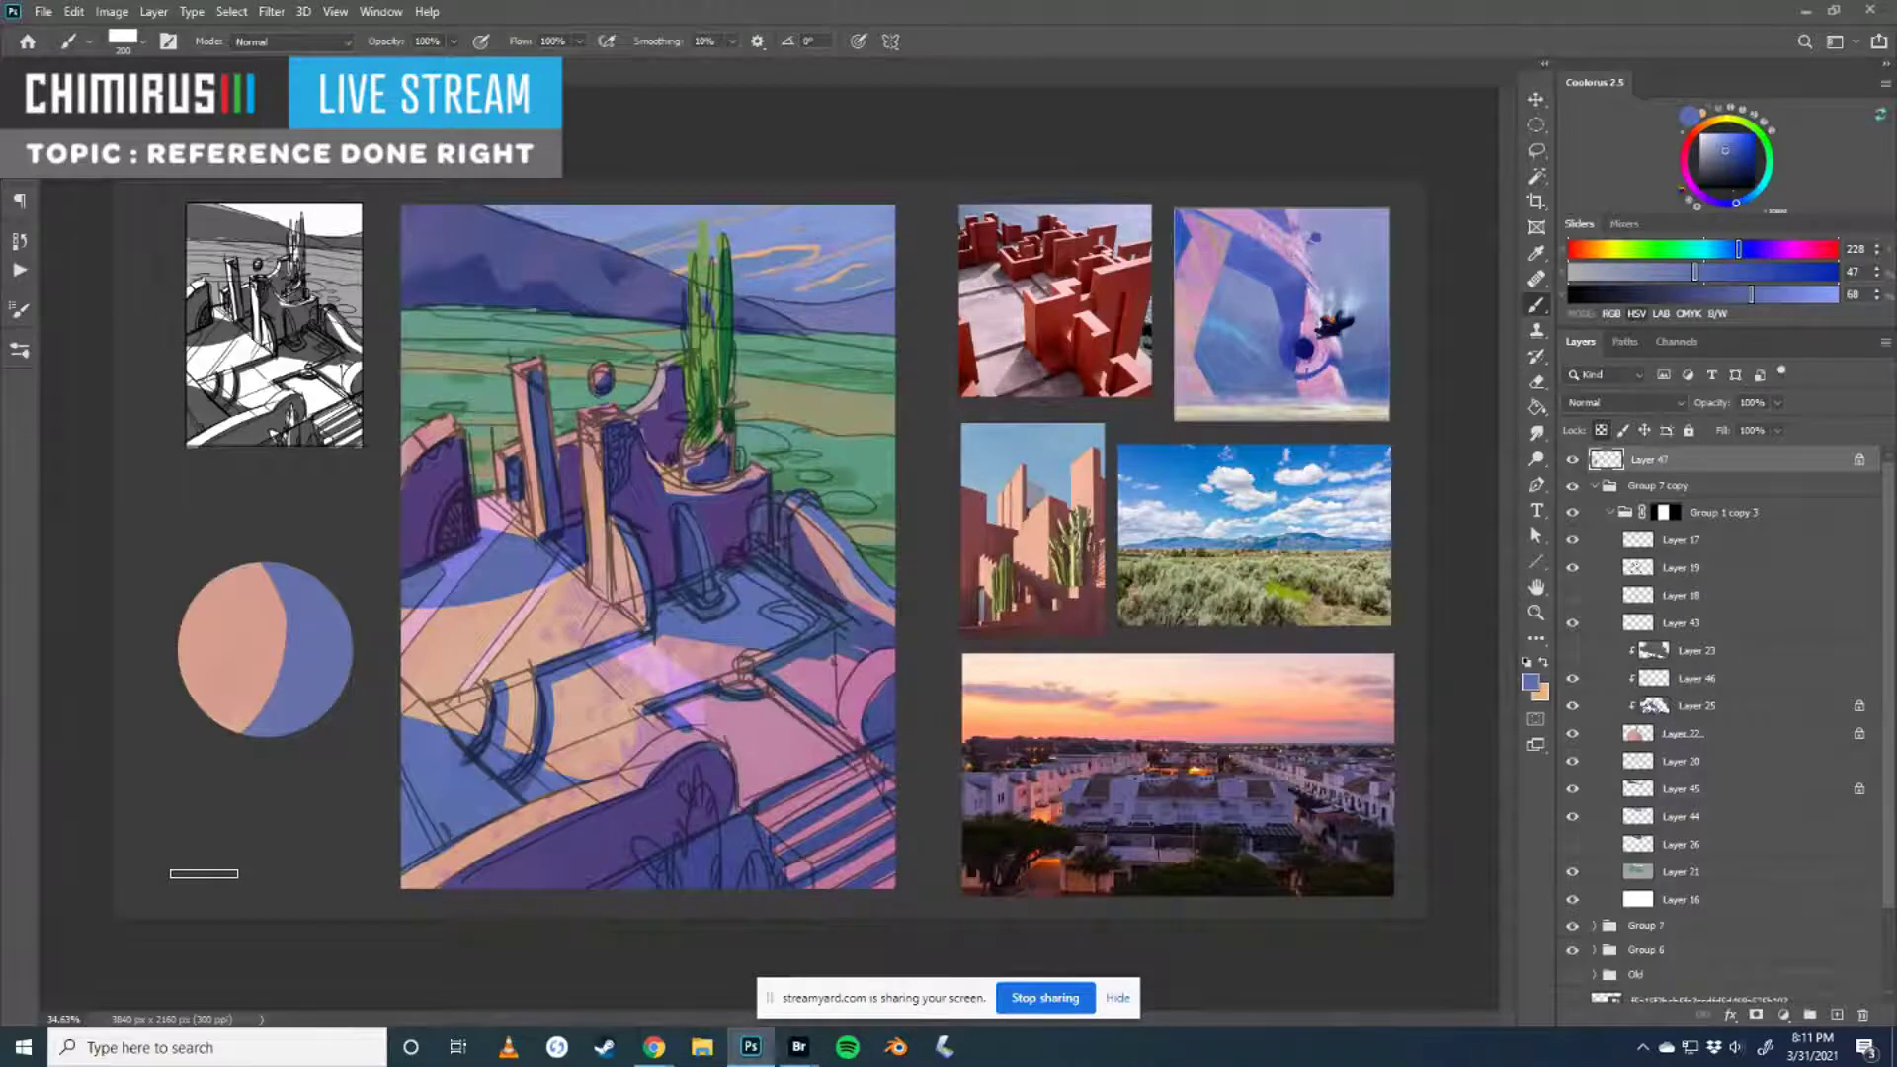
key(ctrl+y)
key(ctrl+y)
key(ctrl+z)
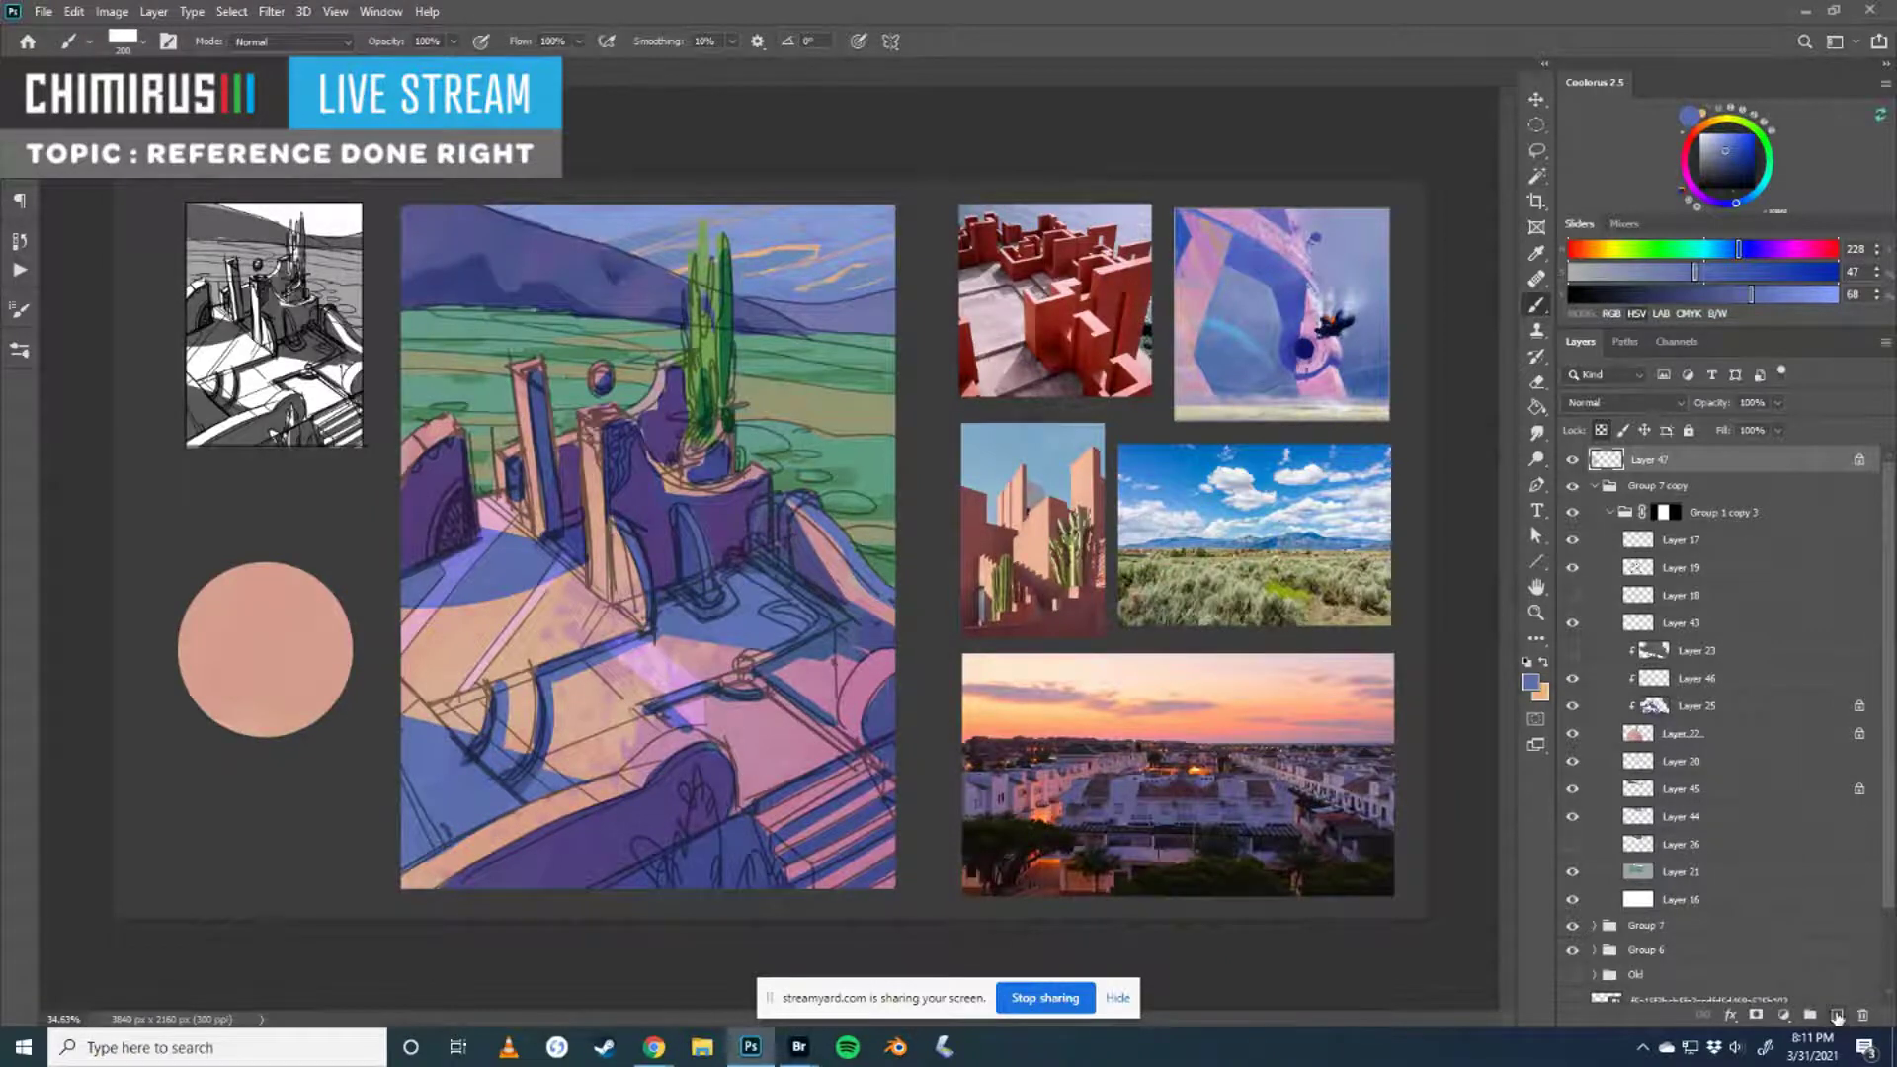
- Add a new layer above Layer 47, set its blend mode to Multiply and clip it to the circle
click(1836, 1015)
click(1628, 402)
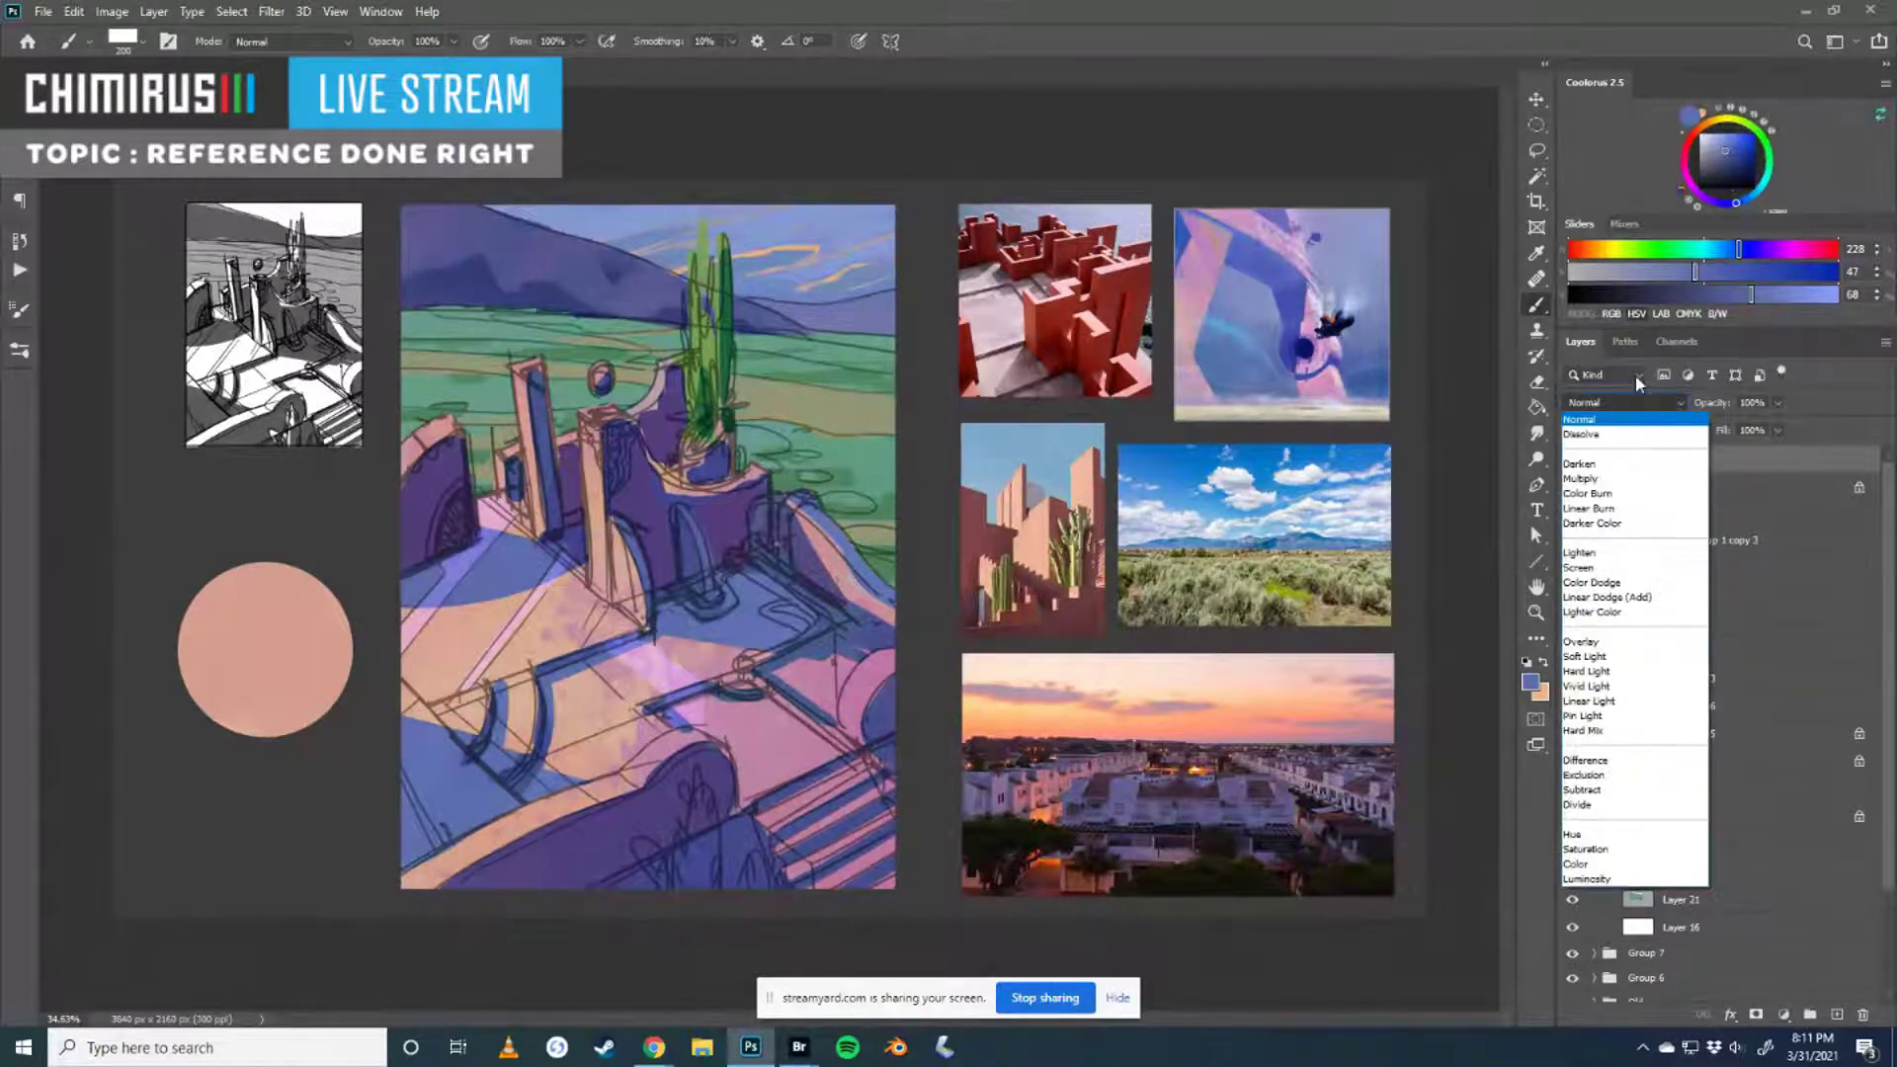
click(1611, 479)
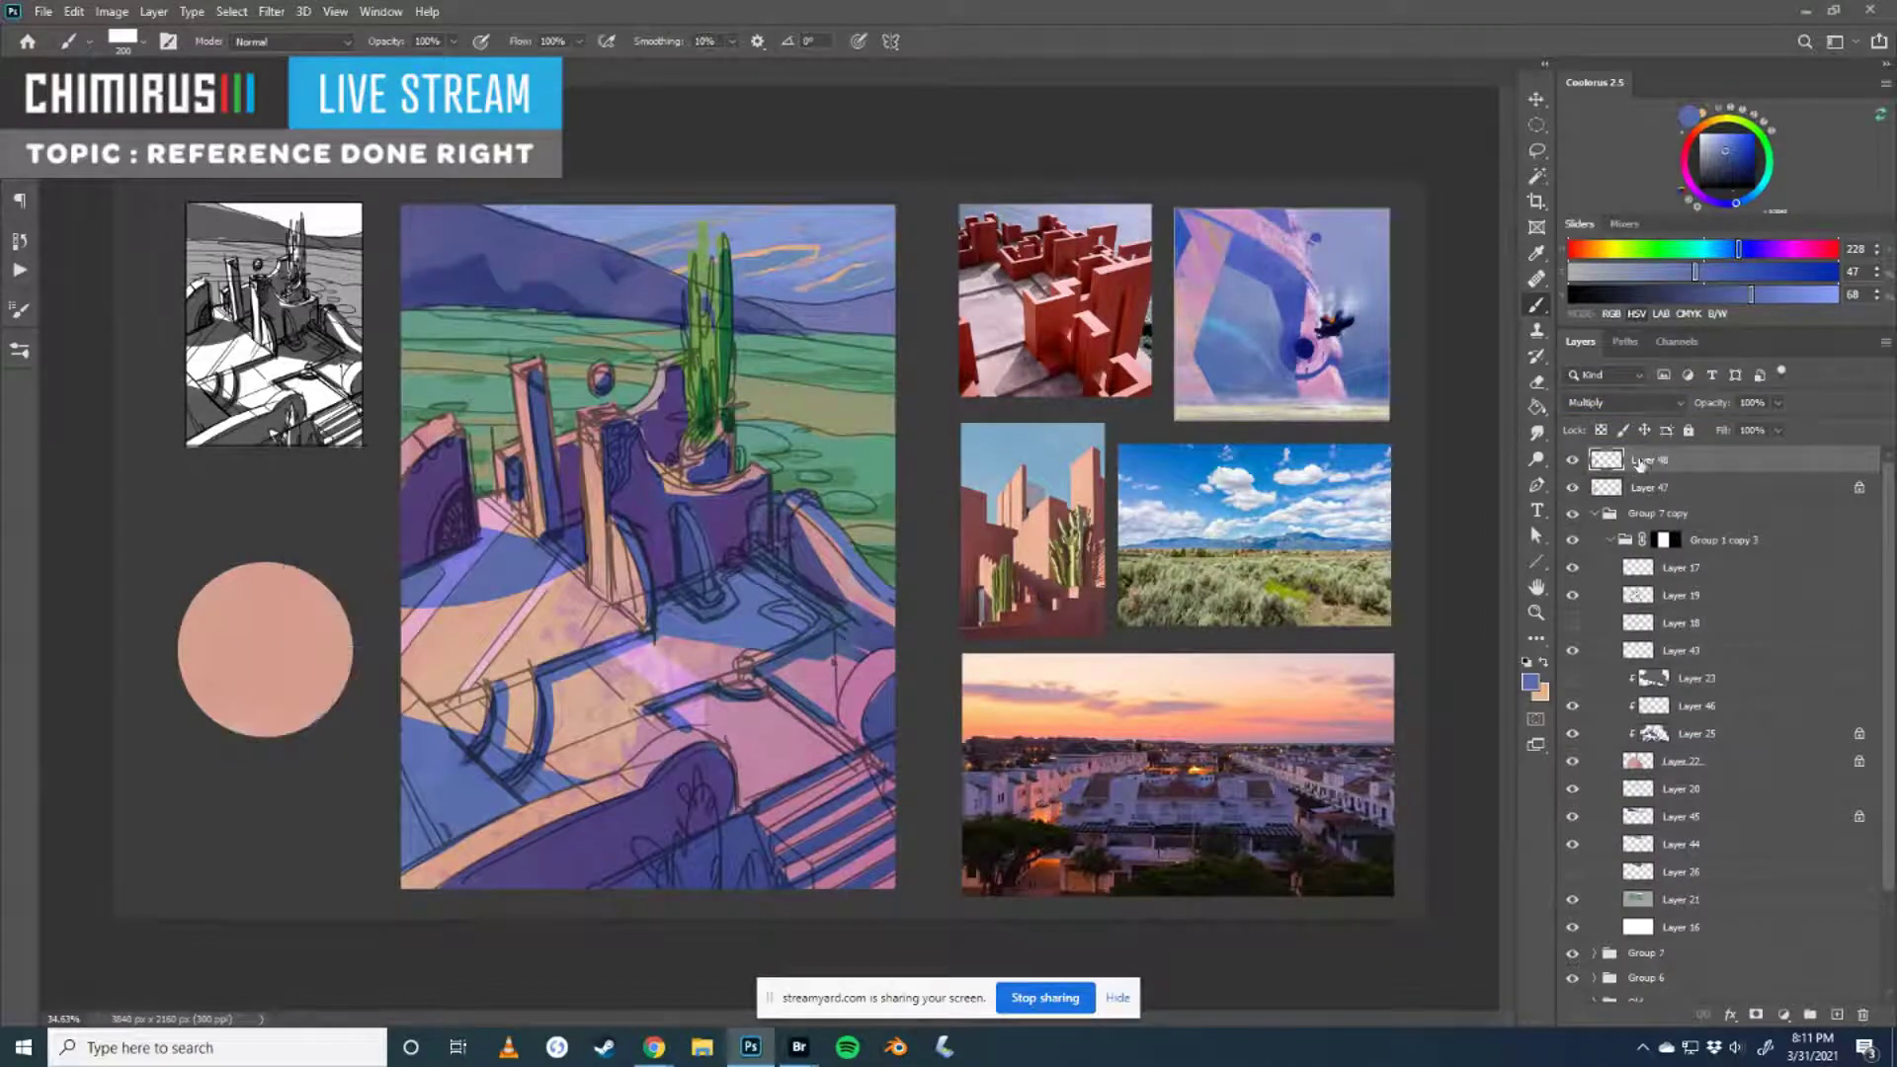
key(ctrl+alt+g)
- Paint the sampled blue on the Multiply layer as a curved shadow over the circle's right side and lower edge
mouse_move(222, 755)
mouse_down()
mouse_move(326, 673)
mouse_move(239, 731)
mouse_move(327, 652)
mouse_move(302, 529)
mouse_up()
key(ctrl+z)
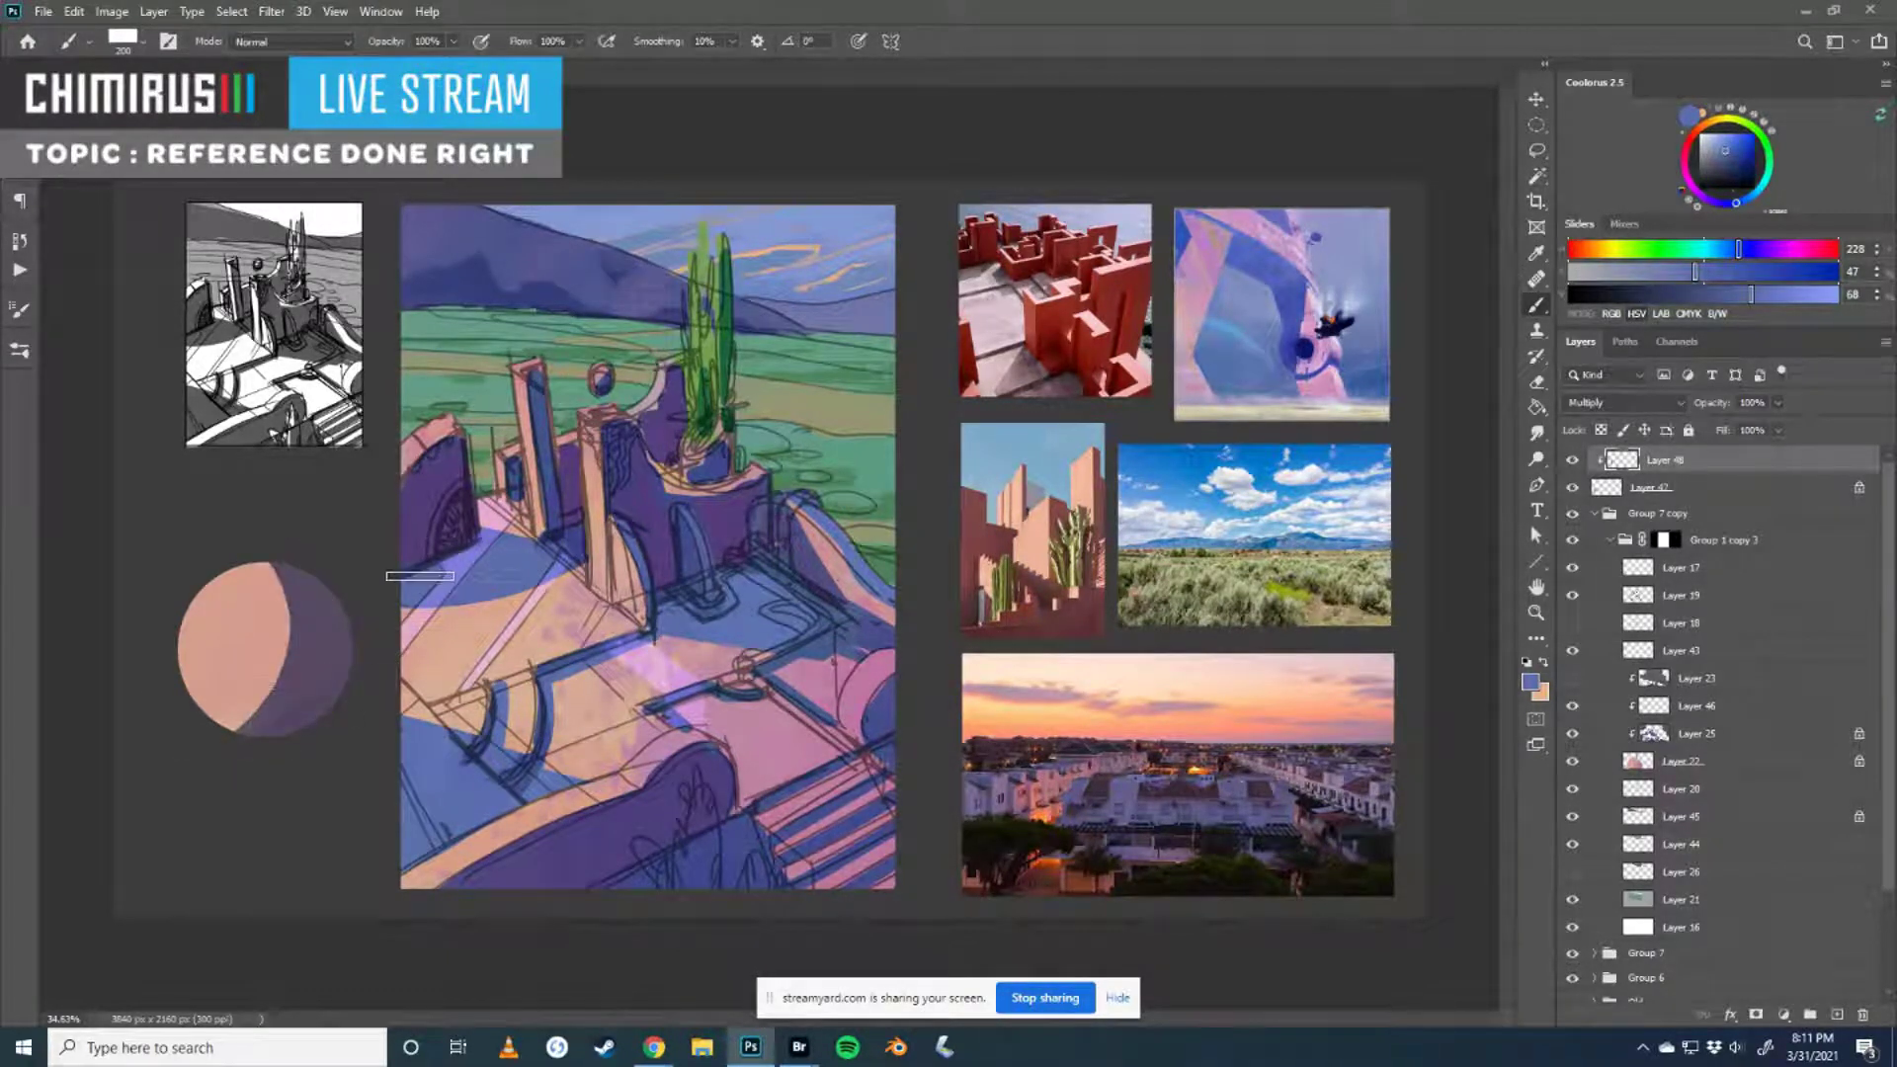
mouse_move(244, 753)
mouse_down()
mouse_move(303, 717)
mouse_move(346, 493)
mouse_move(326, 690)
mouse_up()
mouse_move(176, 709)
mouse_down()
mouse_move(248, 733)
mouse_move(192, 715)
mouse_move(290, 726)
mouse_move(370, 692)
mouse_move(198, 718)
mouse_move(242, 738)
mouse_up()
drag(287, 728, 237, 733)
- Set the brush colour to white with saturation 0 and value 100 and paint over most of the circle's multiplied shadow
drag(1696, 270, 1571, 271)
drag(1750, 295, 1838, 294)
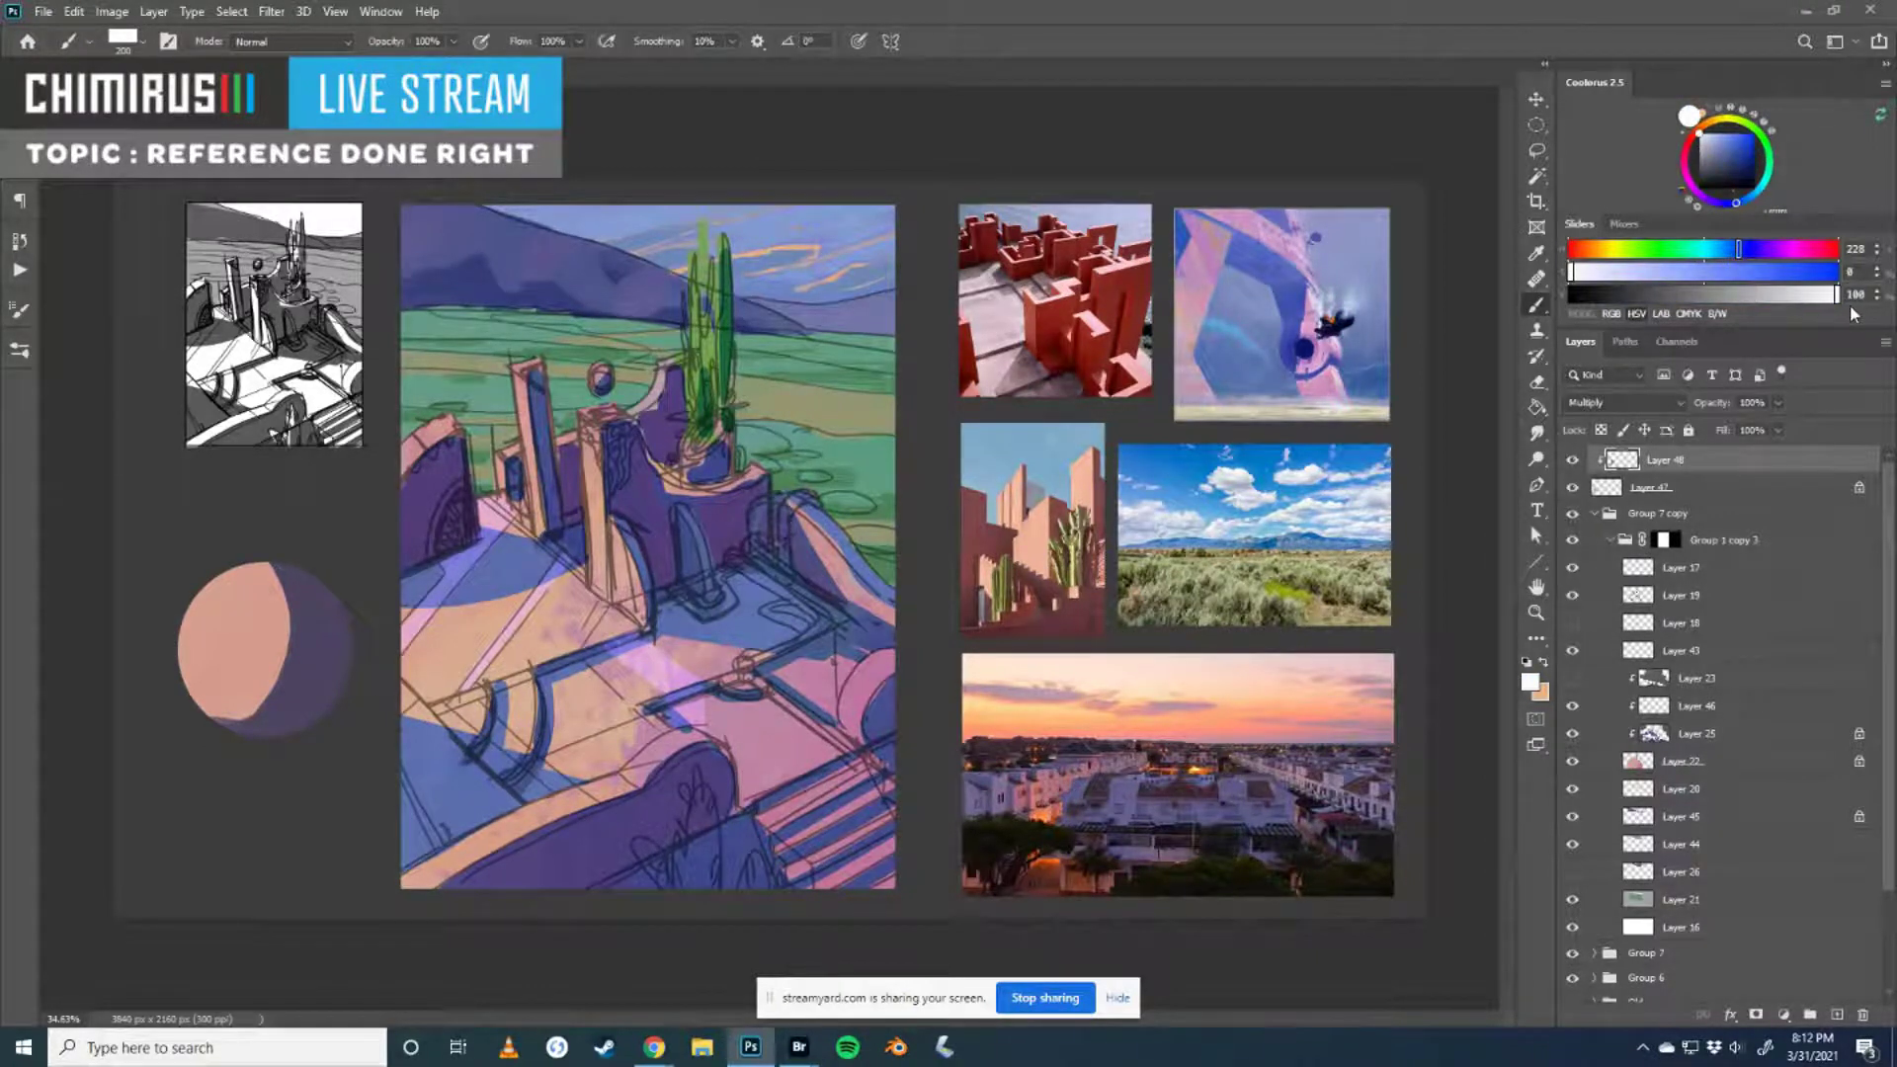
mouse_move(246, 684)
mouse_down()
mouse_move(265, 576)
mouse_move(241, 719)
mouse_move(296, 583)
mouse_move(253, 745)
mouse_move(300, 598)
mouse_up()
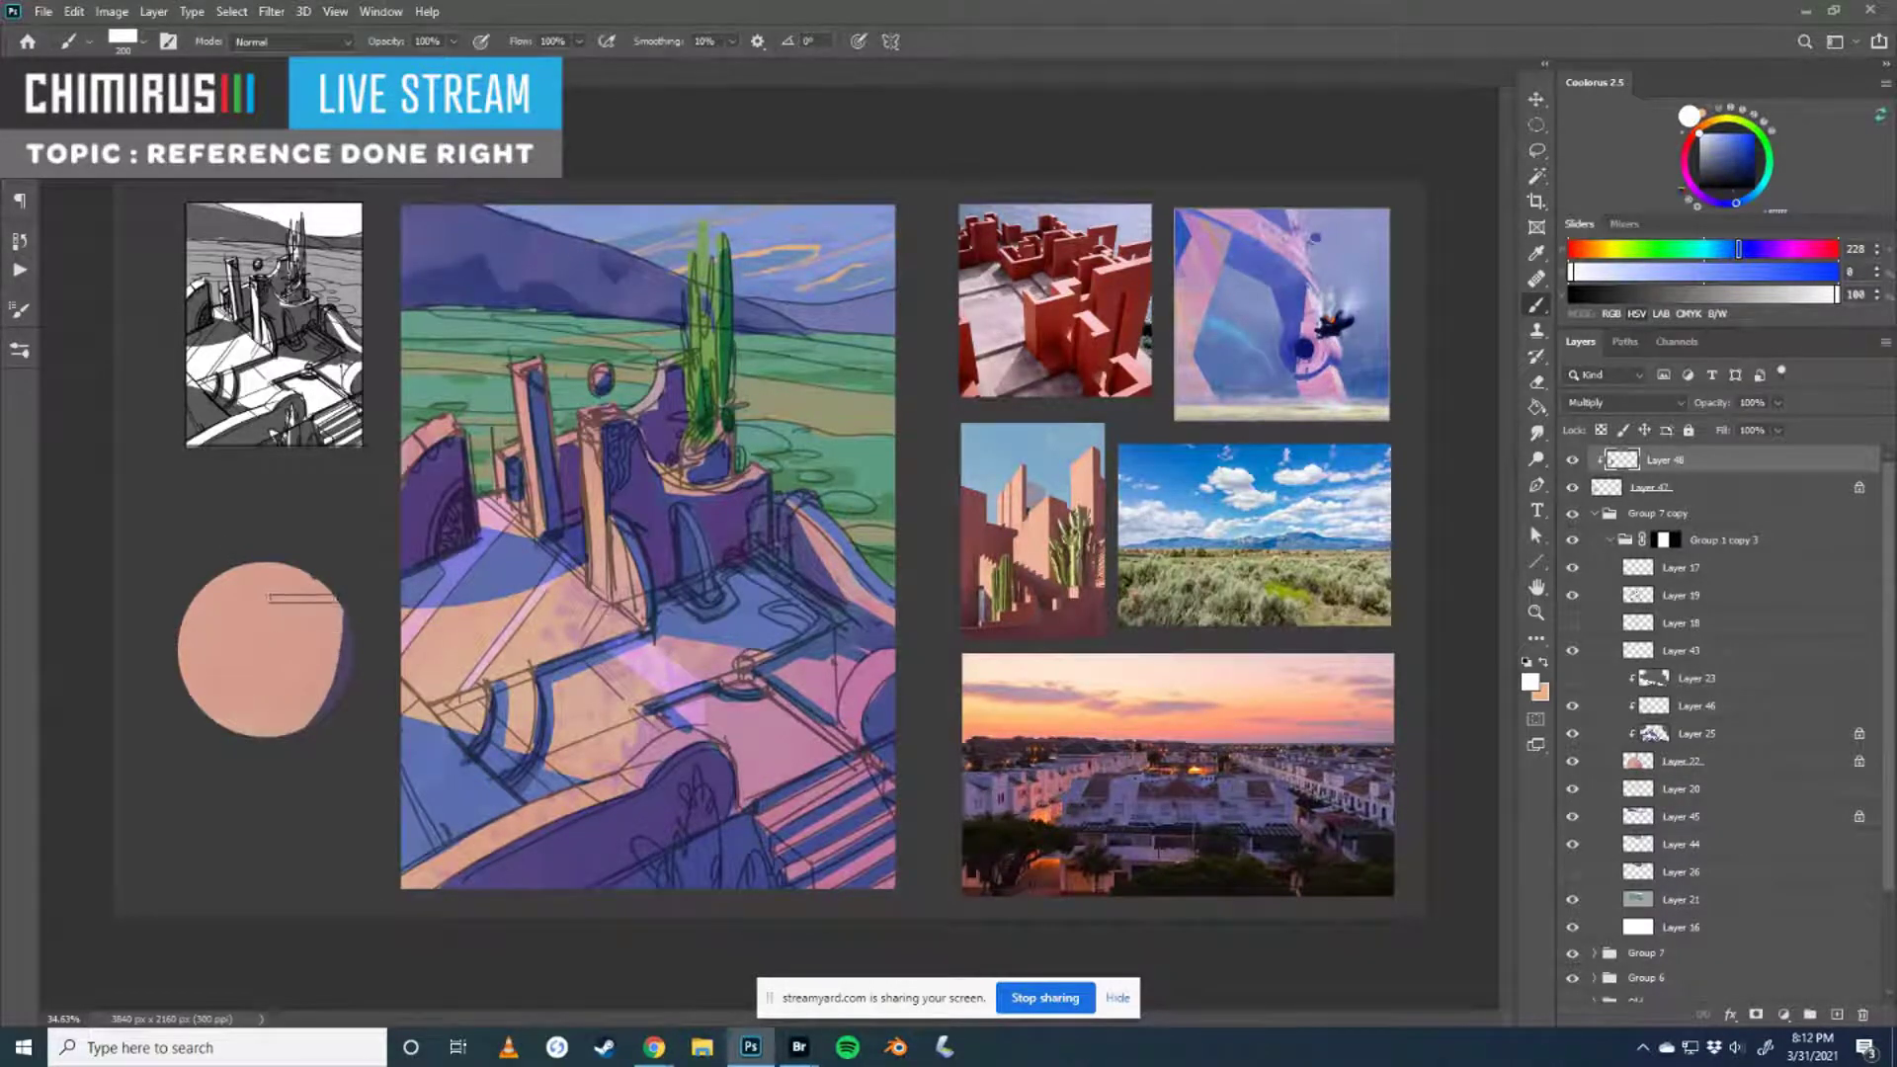
- Undo the white paint over the circle's shadow, and try and undo a darker blue of value 14 before resampling the terrace blue
key(ctrl+z)
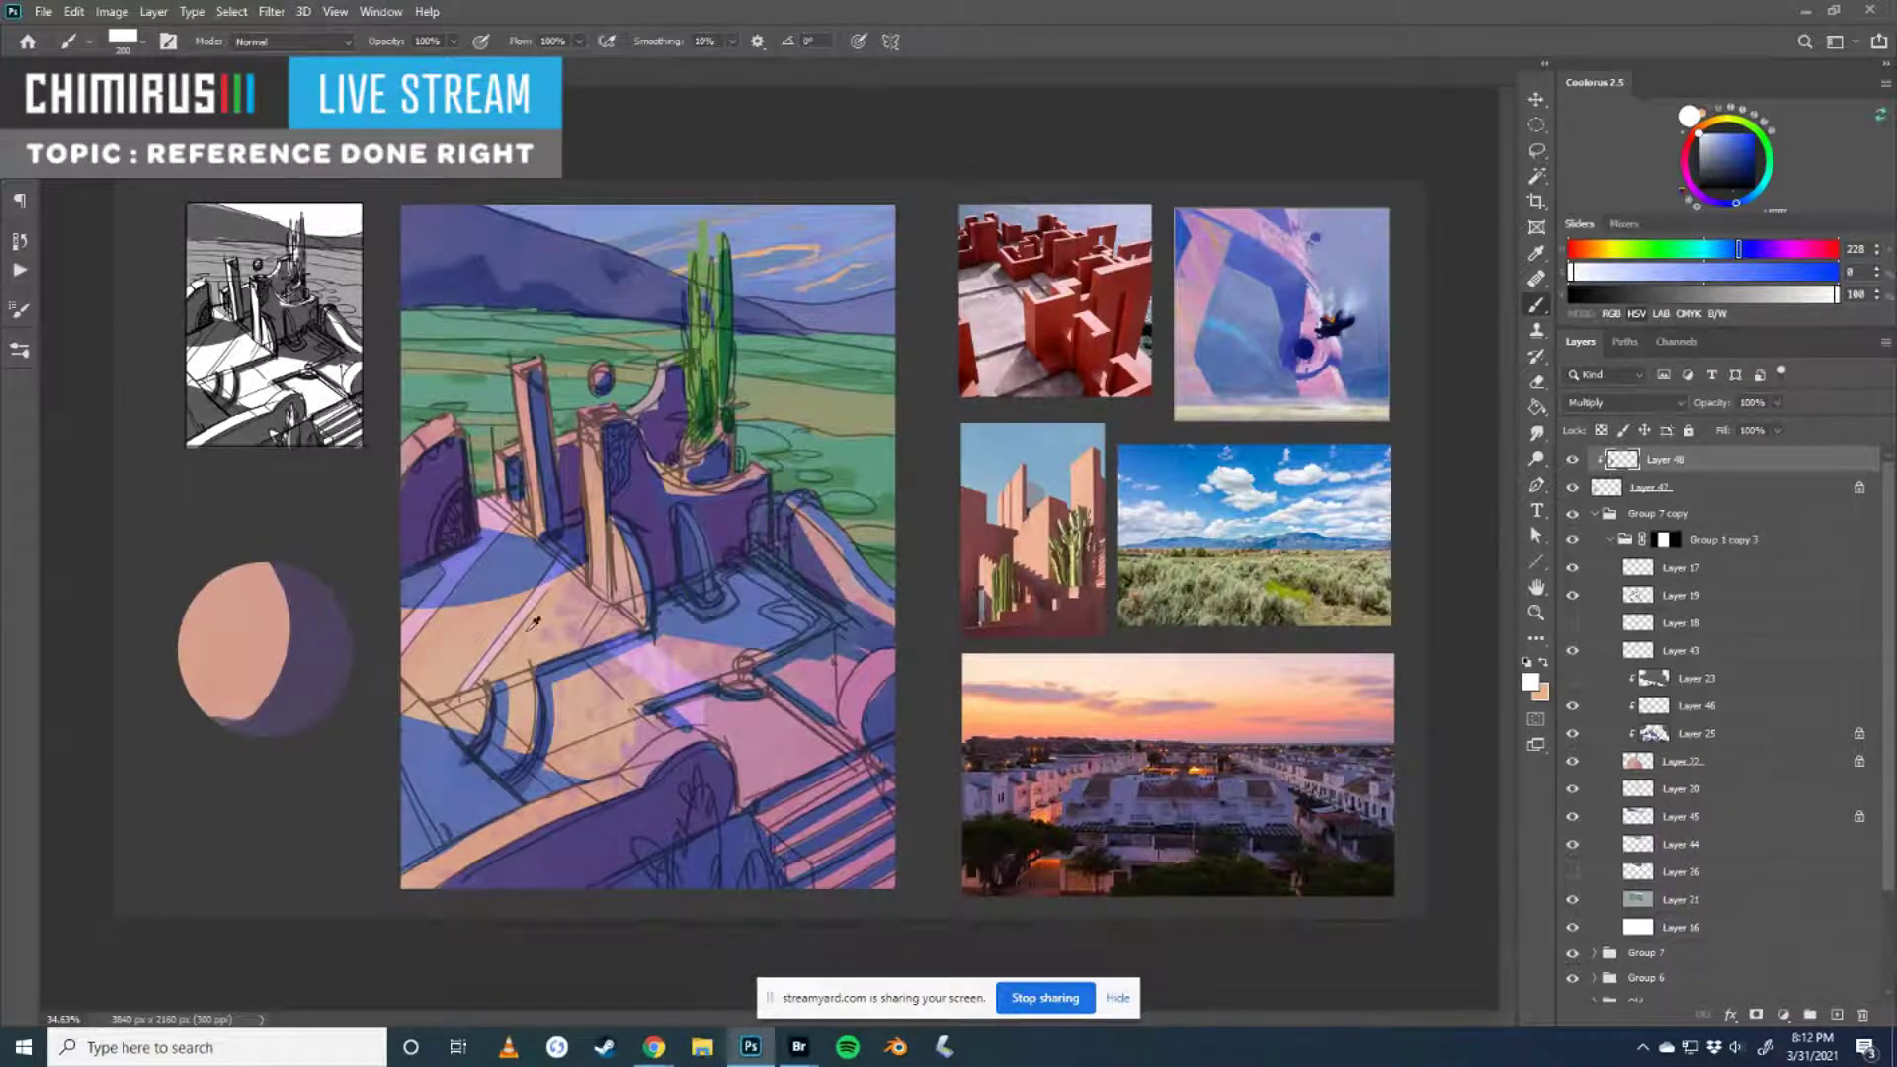
alt+click(451, 776)
drag(1753, 294, 1605, 294)
mouse_move(261, 729)
mouse_down()
mouse_move(323, 593)
mouse_move(346, 718)
mouse_up()
key(ctrl+z)
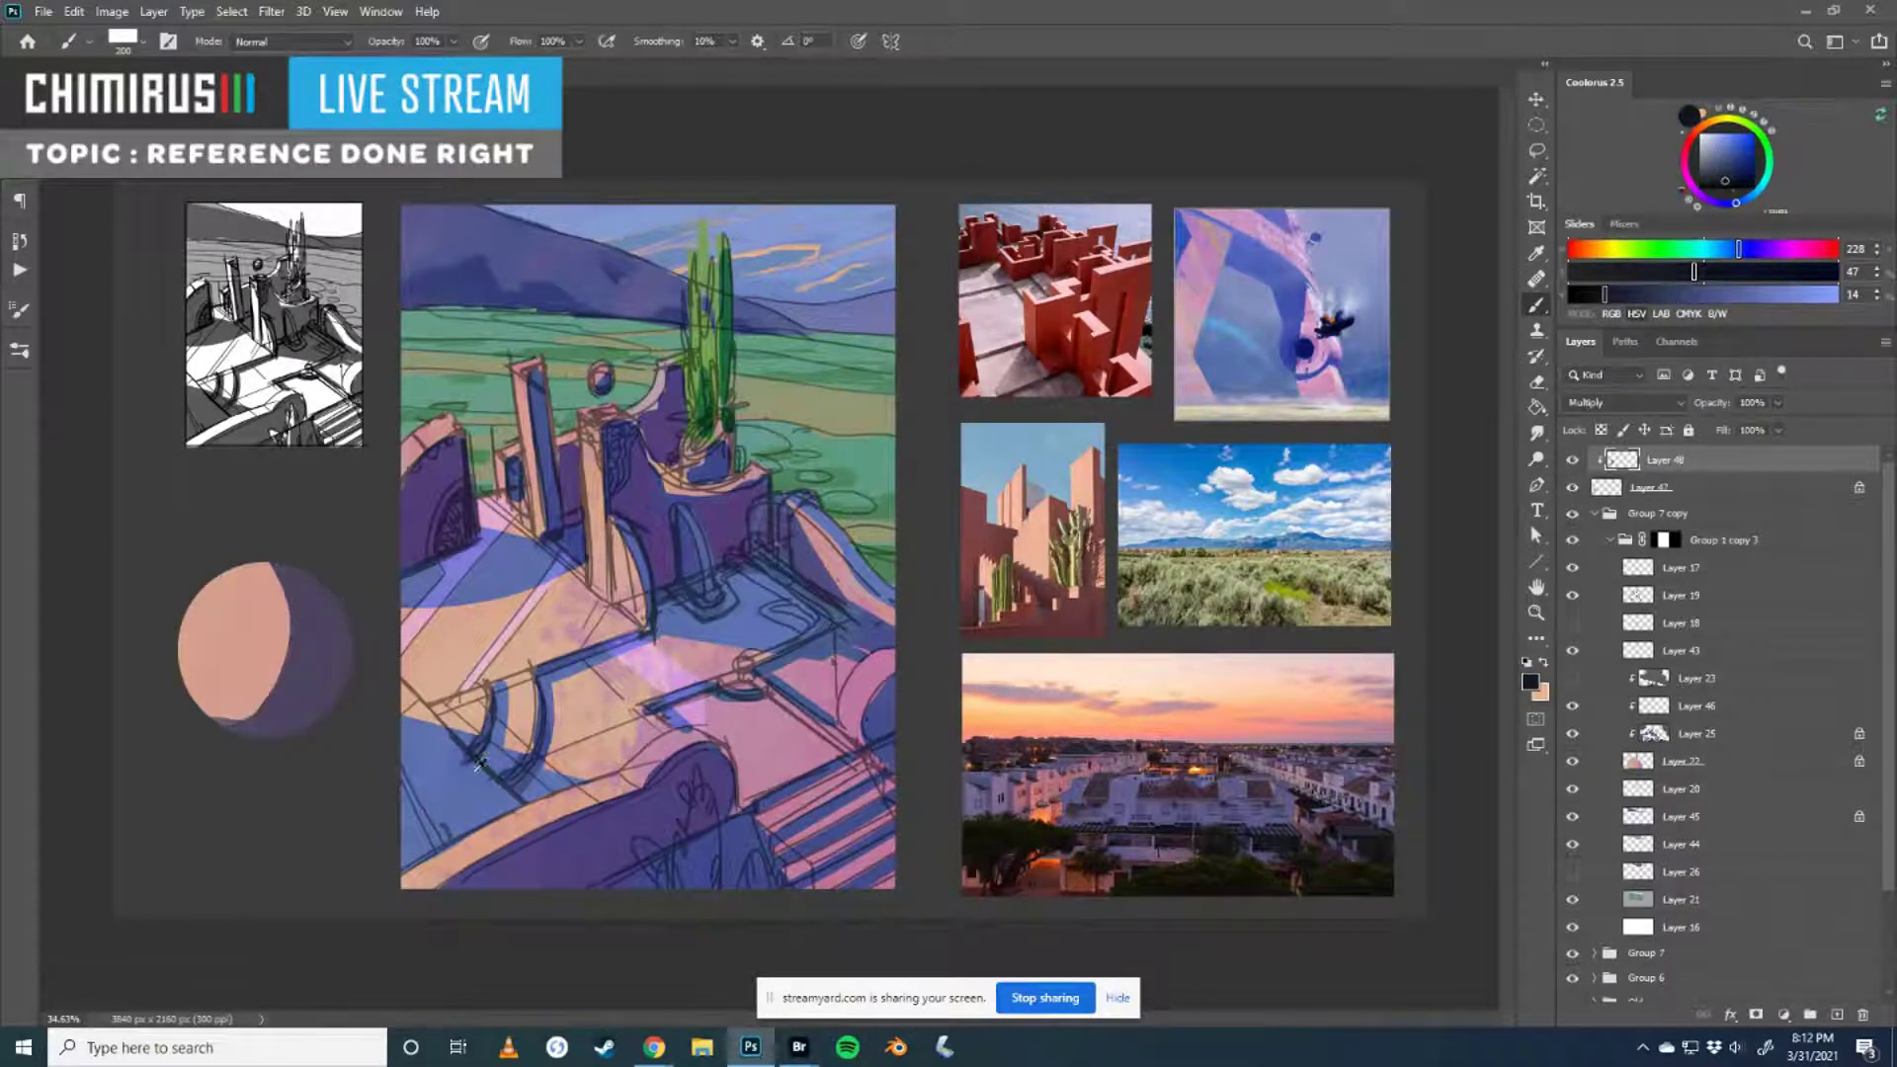
alt+click(472, 767)
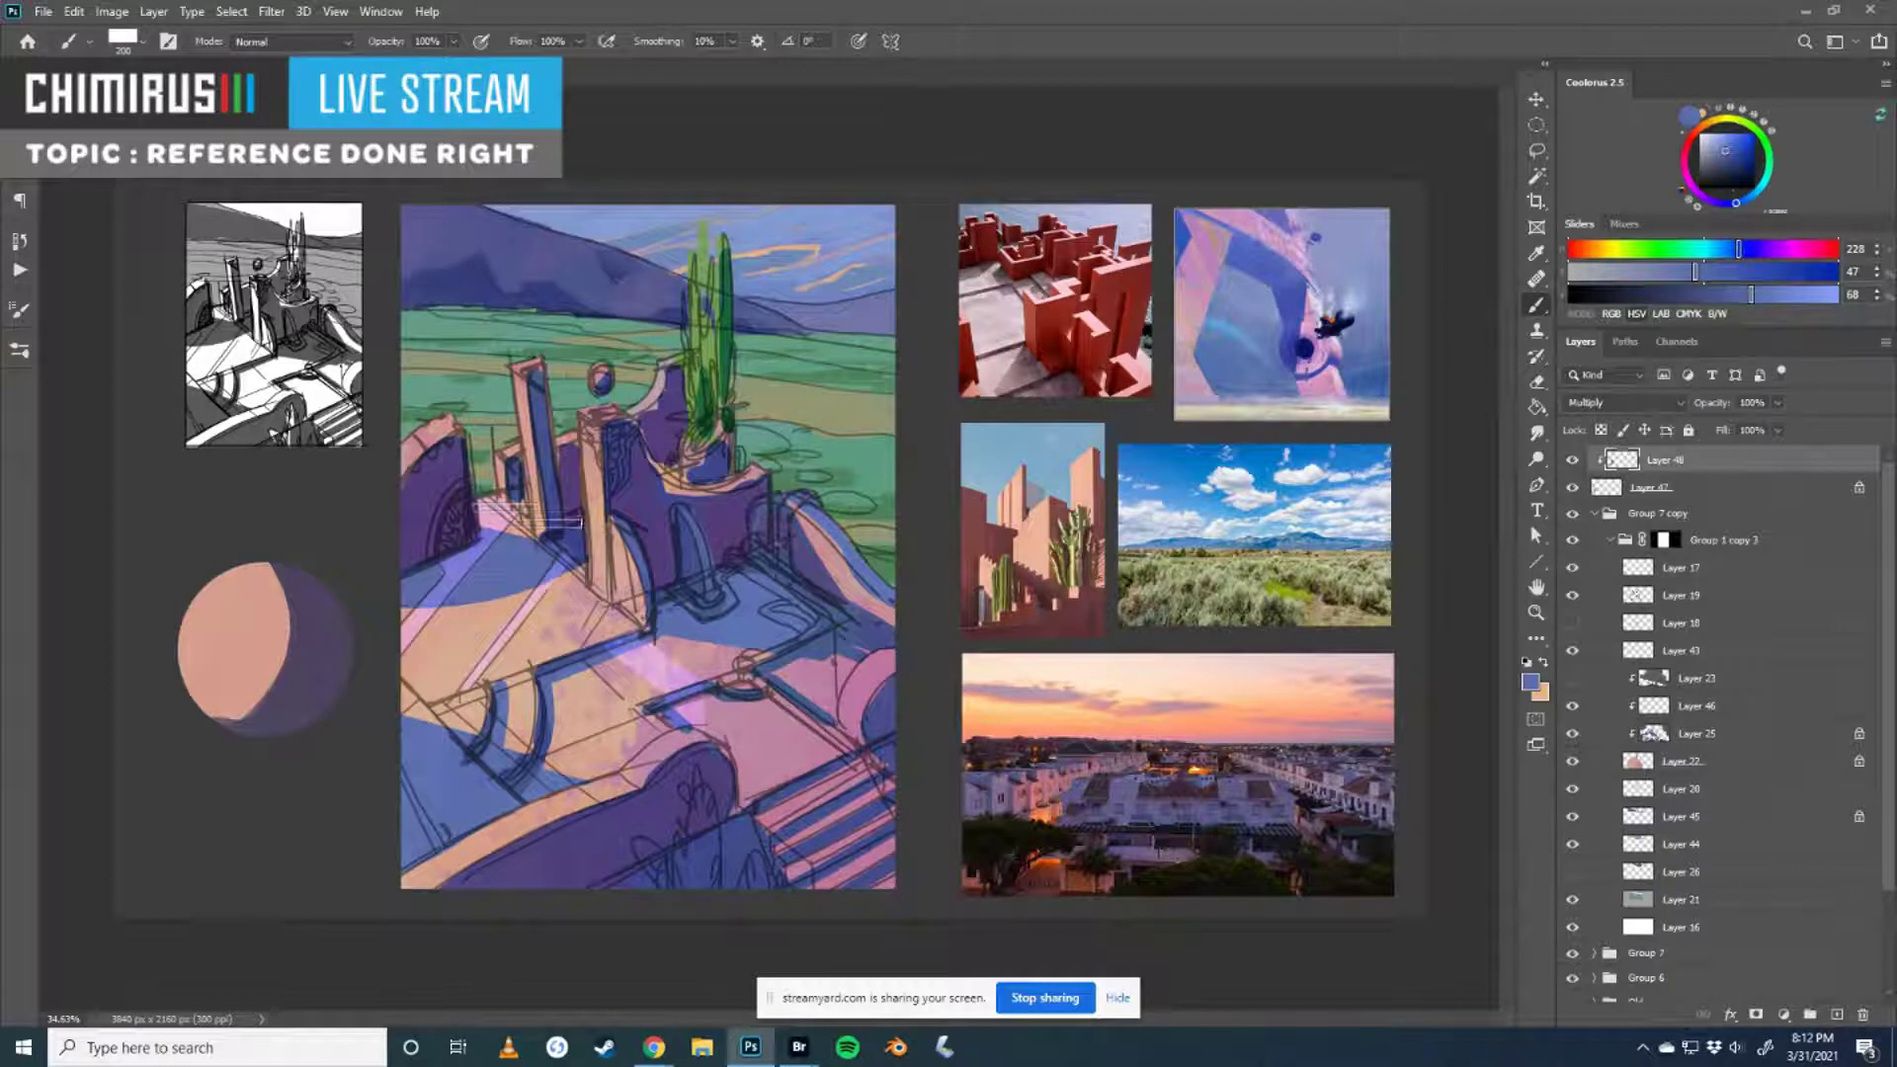
- Switch to the Eraser and give it a soft brush tip from the brush presets
key(e)
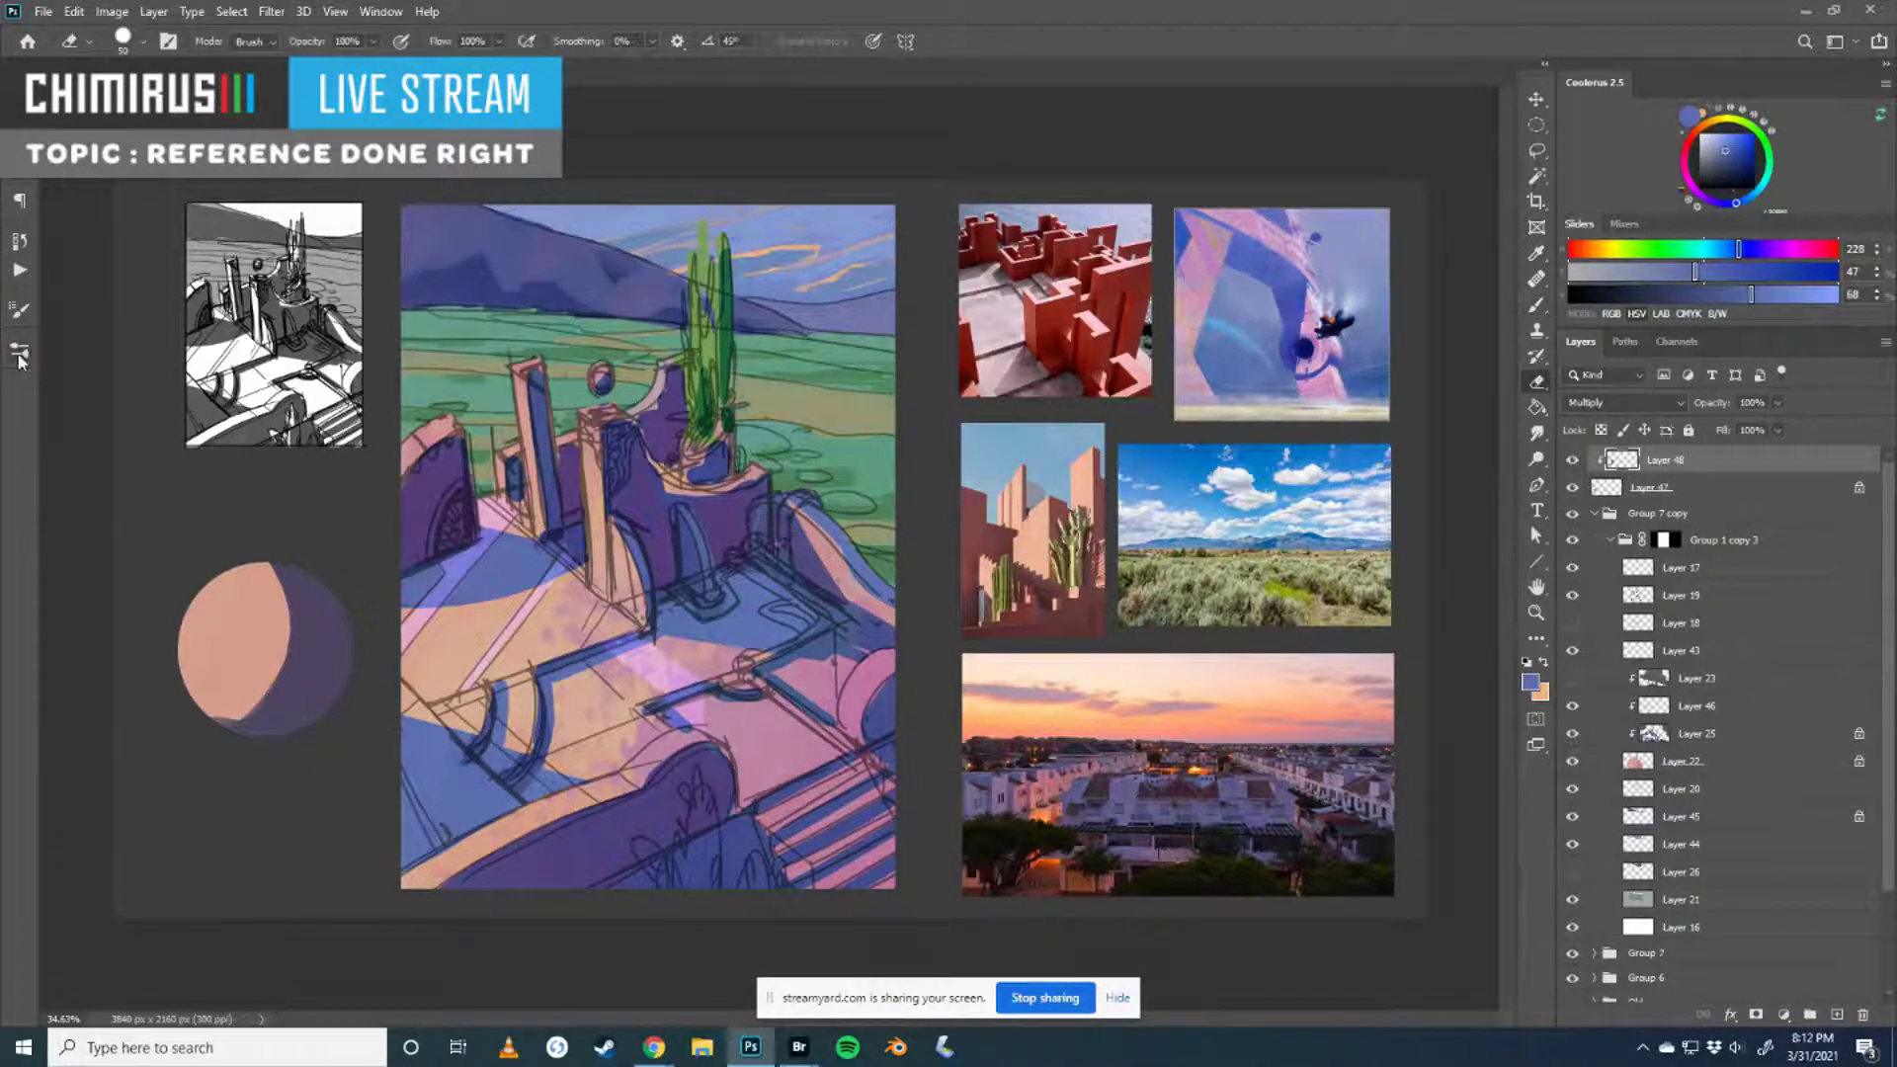
click(19, 349)
scroll(203, 544, down, 10)
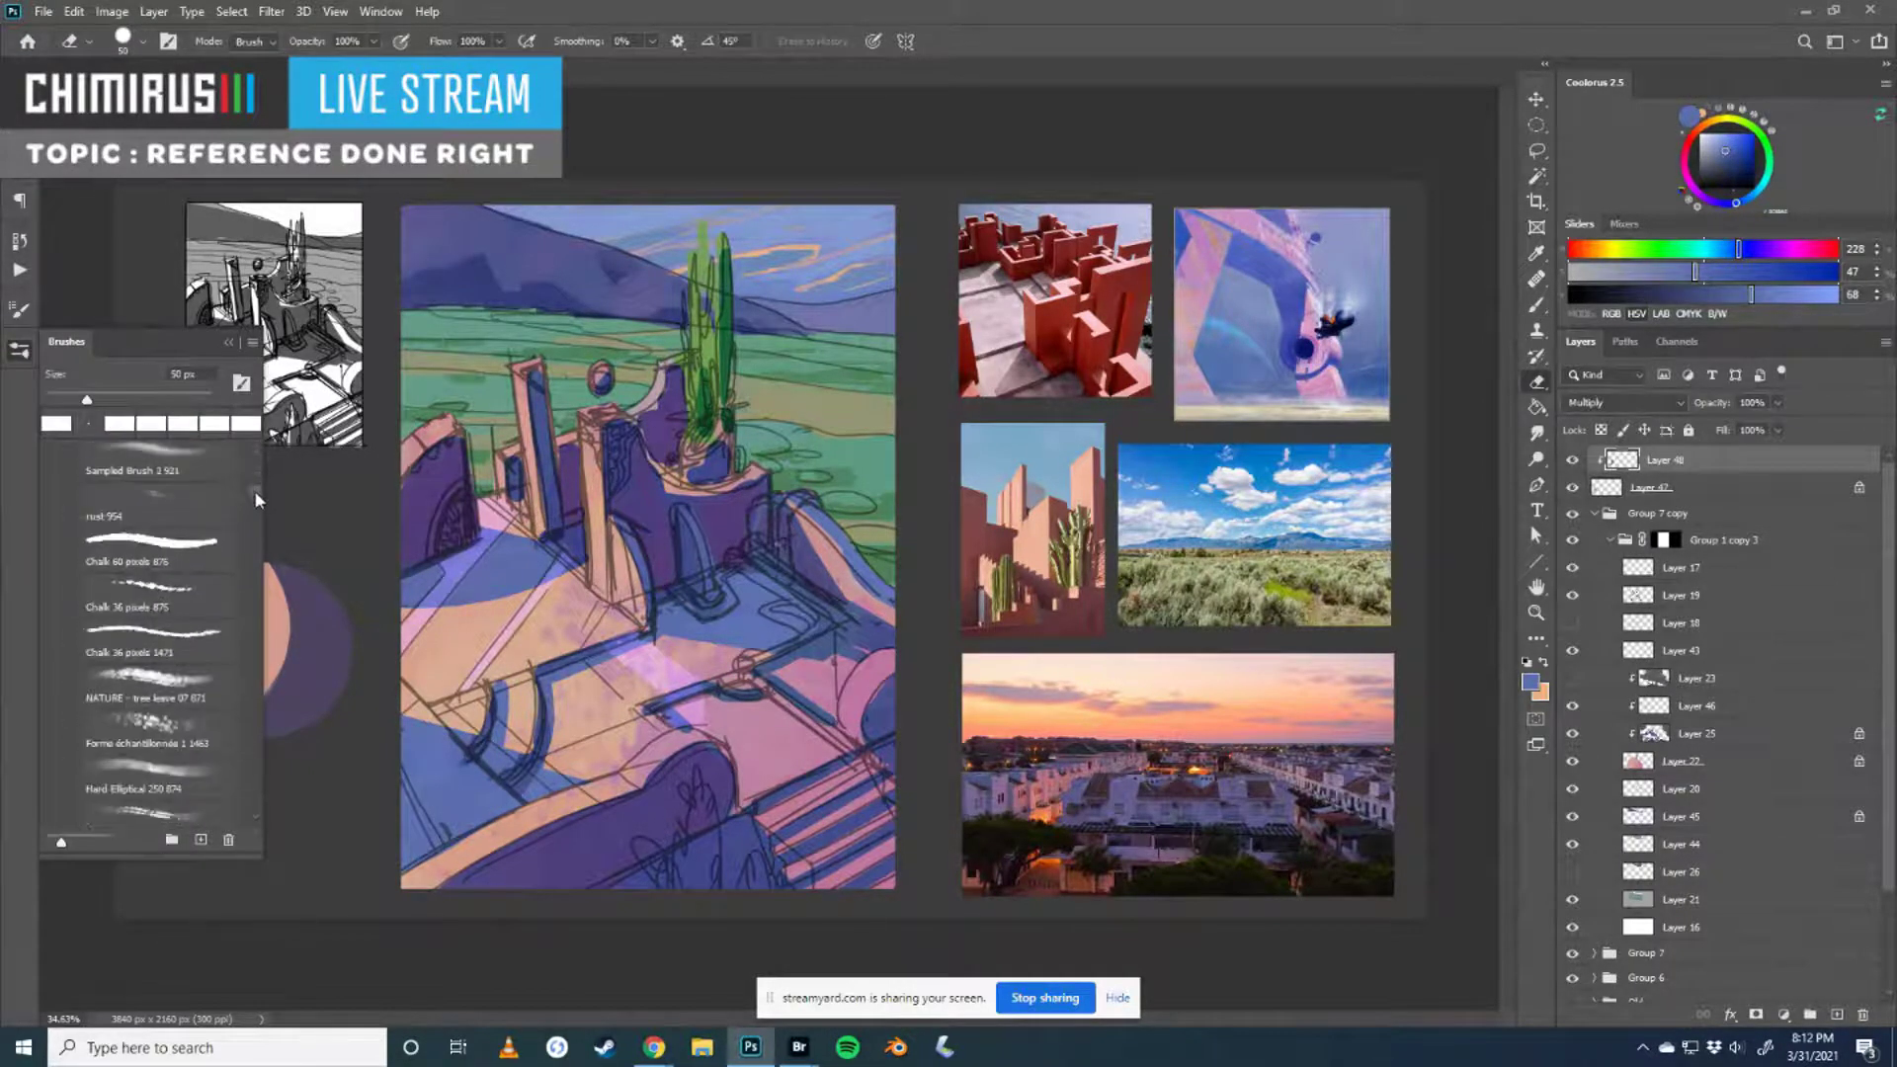
click(203, 542)
click(19, 349)
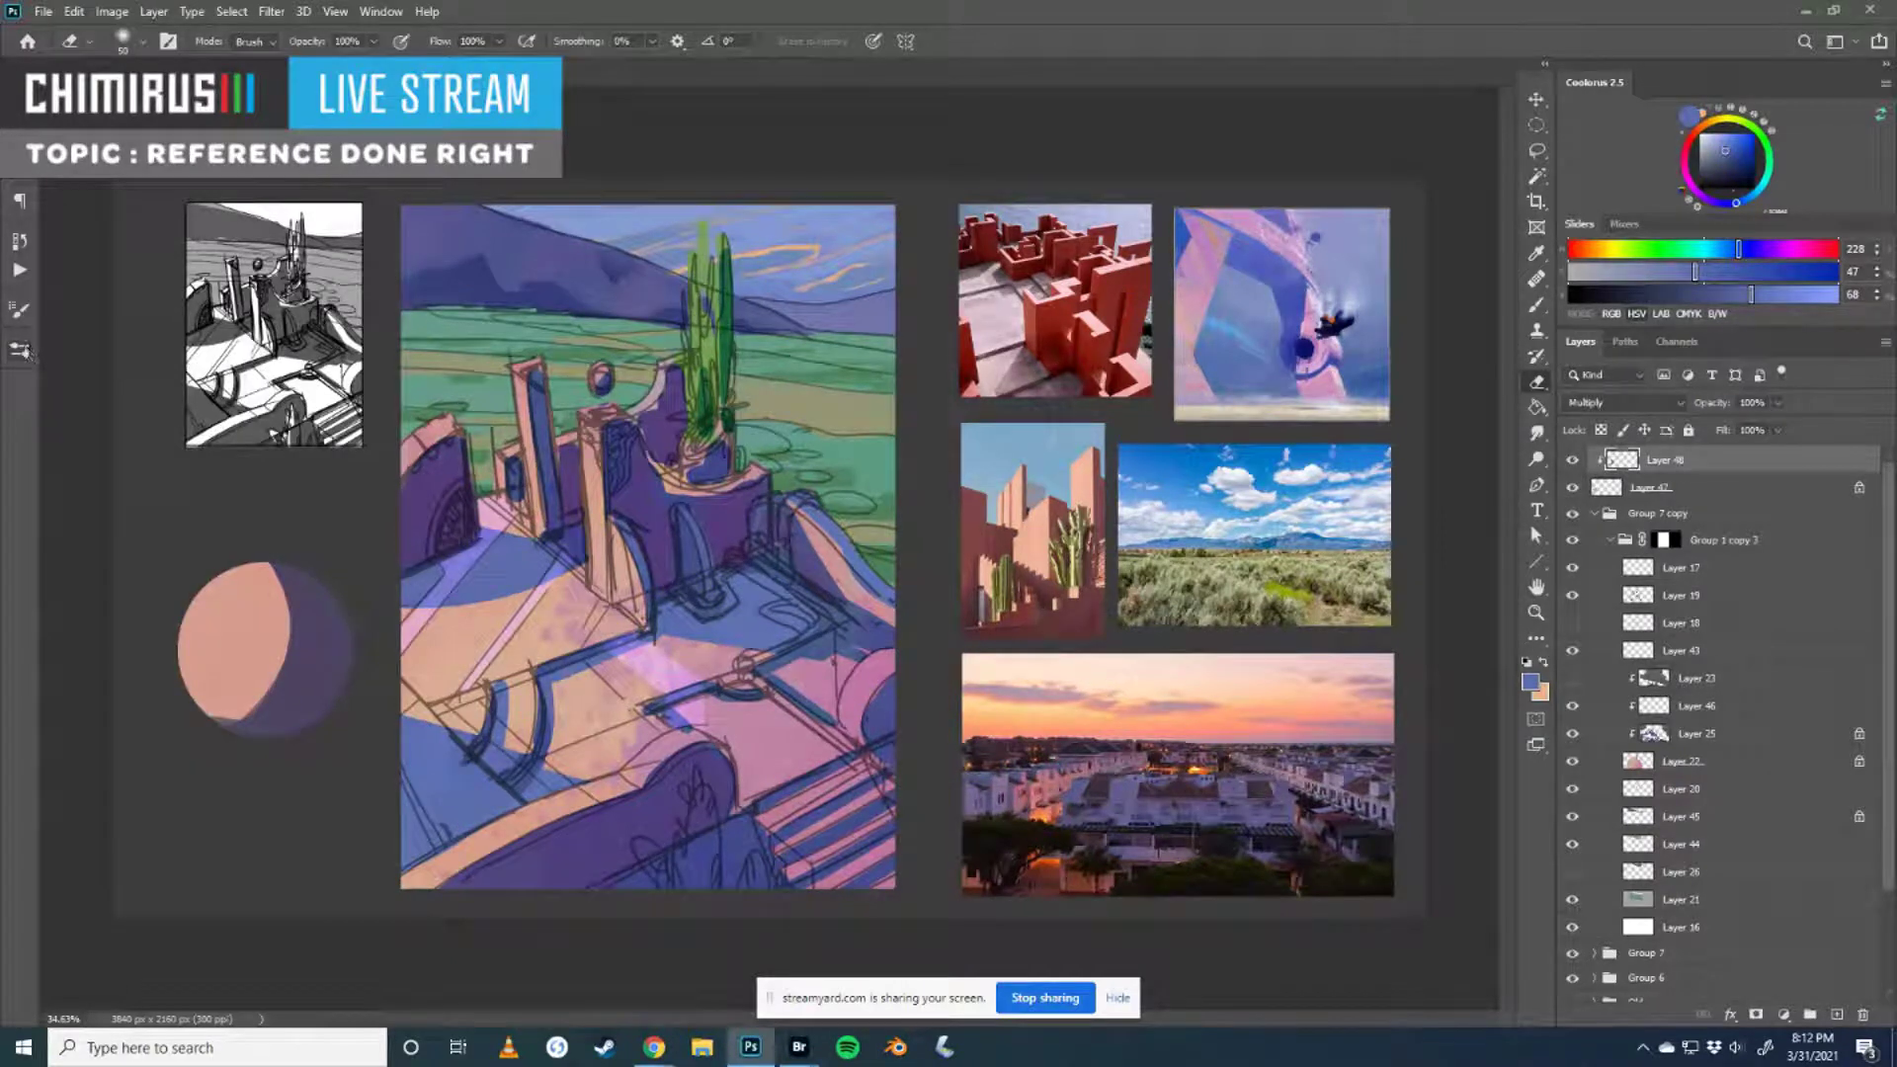
- Enlarge the soft eraser and fade the edge between light and shadow on the circle, undoing unwanted passes
key(bracketright)
key(bracketright)
key(bracketright)
key(bracketright)
key(bracketright)
key(bracketright)
key(bracketright)
key(bracketright)
key(bracketright)
key(bracketright)
key(bracketright)
key(bracketright)
mouse_move(272, 615)
mouse_down()
mouse_move(225, 665)
mouse_move(260, 674)
mouse_move(234, 613)
mouse_move(208, 698)
mouse_move(247, 556)
mouse_move(204, 682)
mouse_move(254, 608)
mouse_move(249, 654)
mouse_move(209, 695)
mouse_move(262, 604)
mouse_move(206, 707)
mouse_move(281, 588)
mouse_up()
key(ctrl+z)
key(bracketleft)
key(bracketleft)
key(bracketleft)
key(bracketleft)
key(ctrl+z)
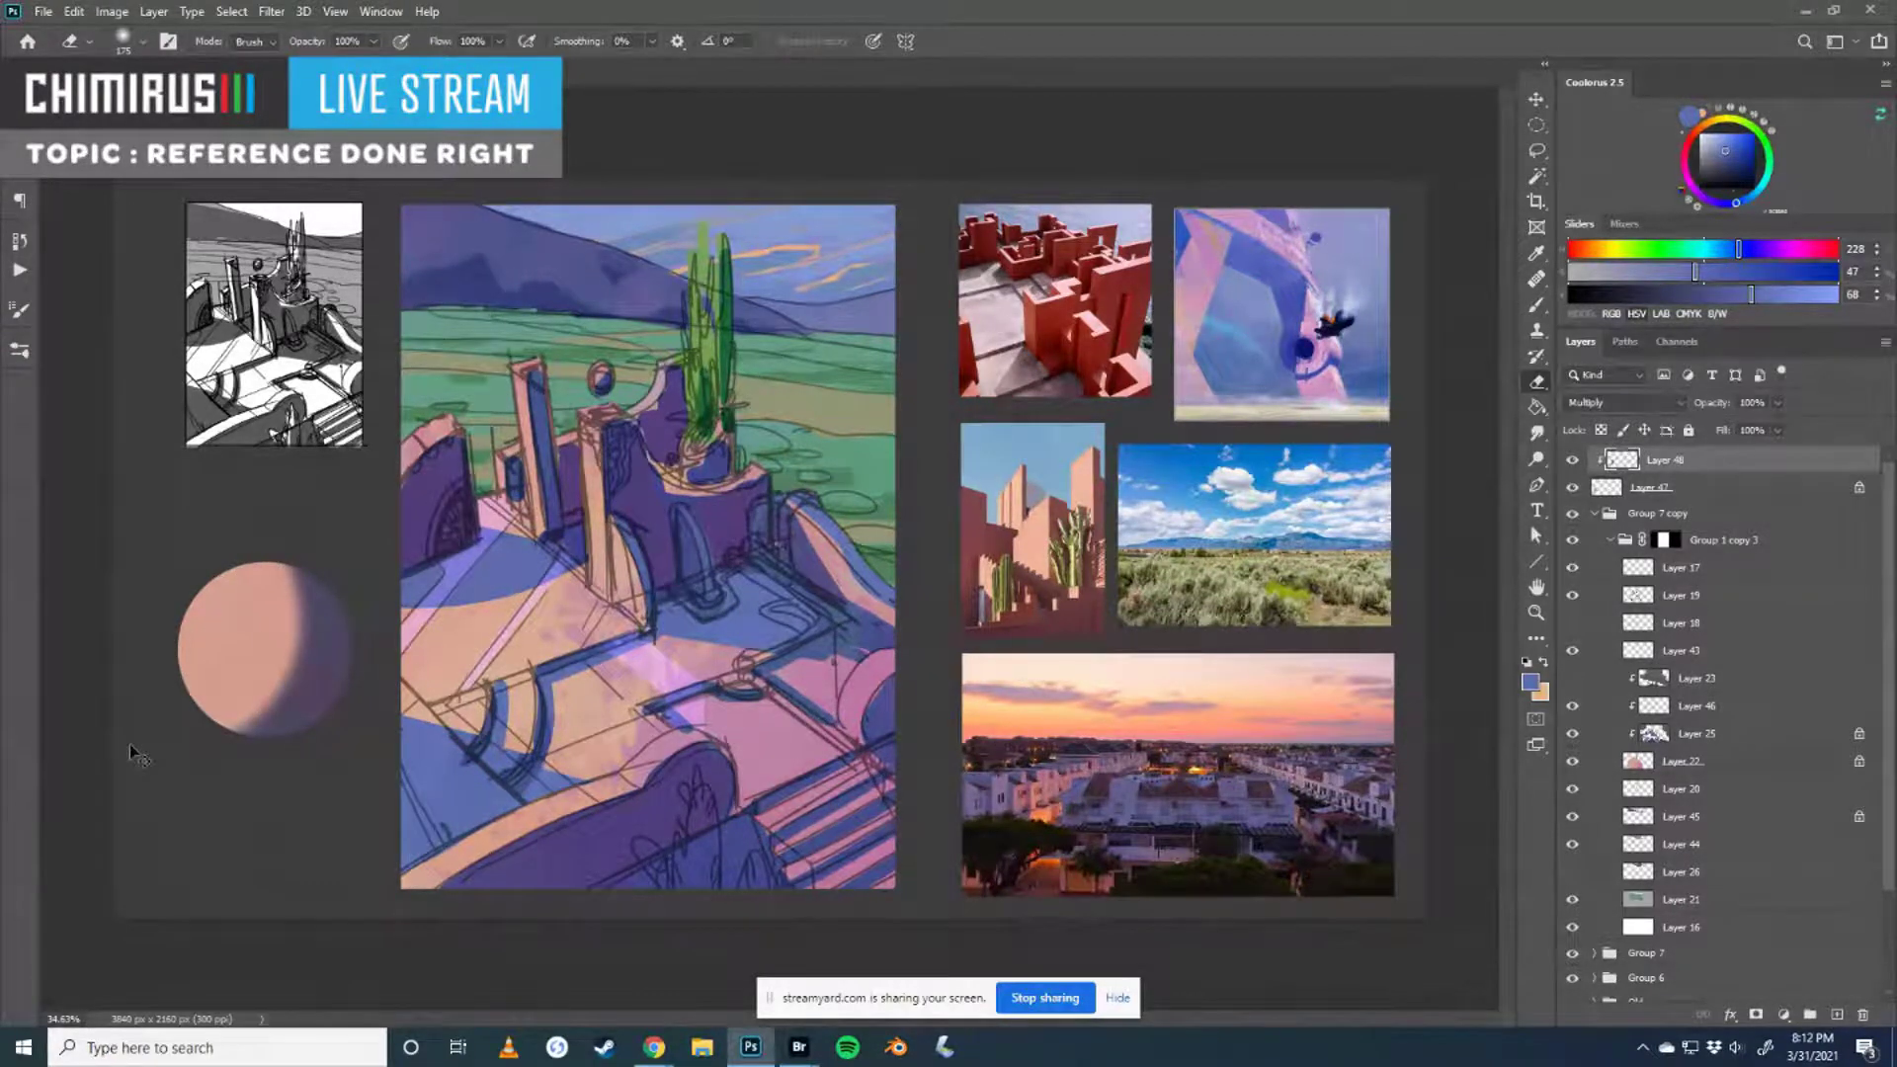
- Apply Levels to the circle's Multiply shadow layer with a midtone value of 1.11
key(ctrl+l)
mouse_move(1523, 433)
mouse_down()
mouse_move(1550, 426)
mouse_move(1513, 436)
mouse_up()
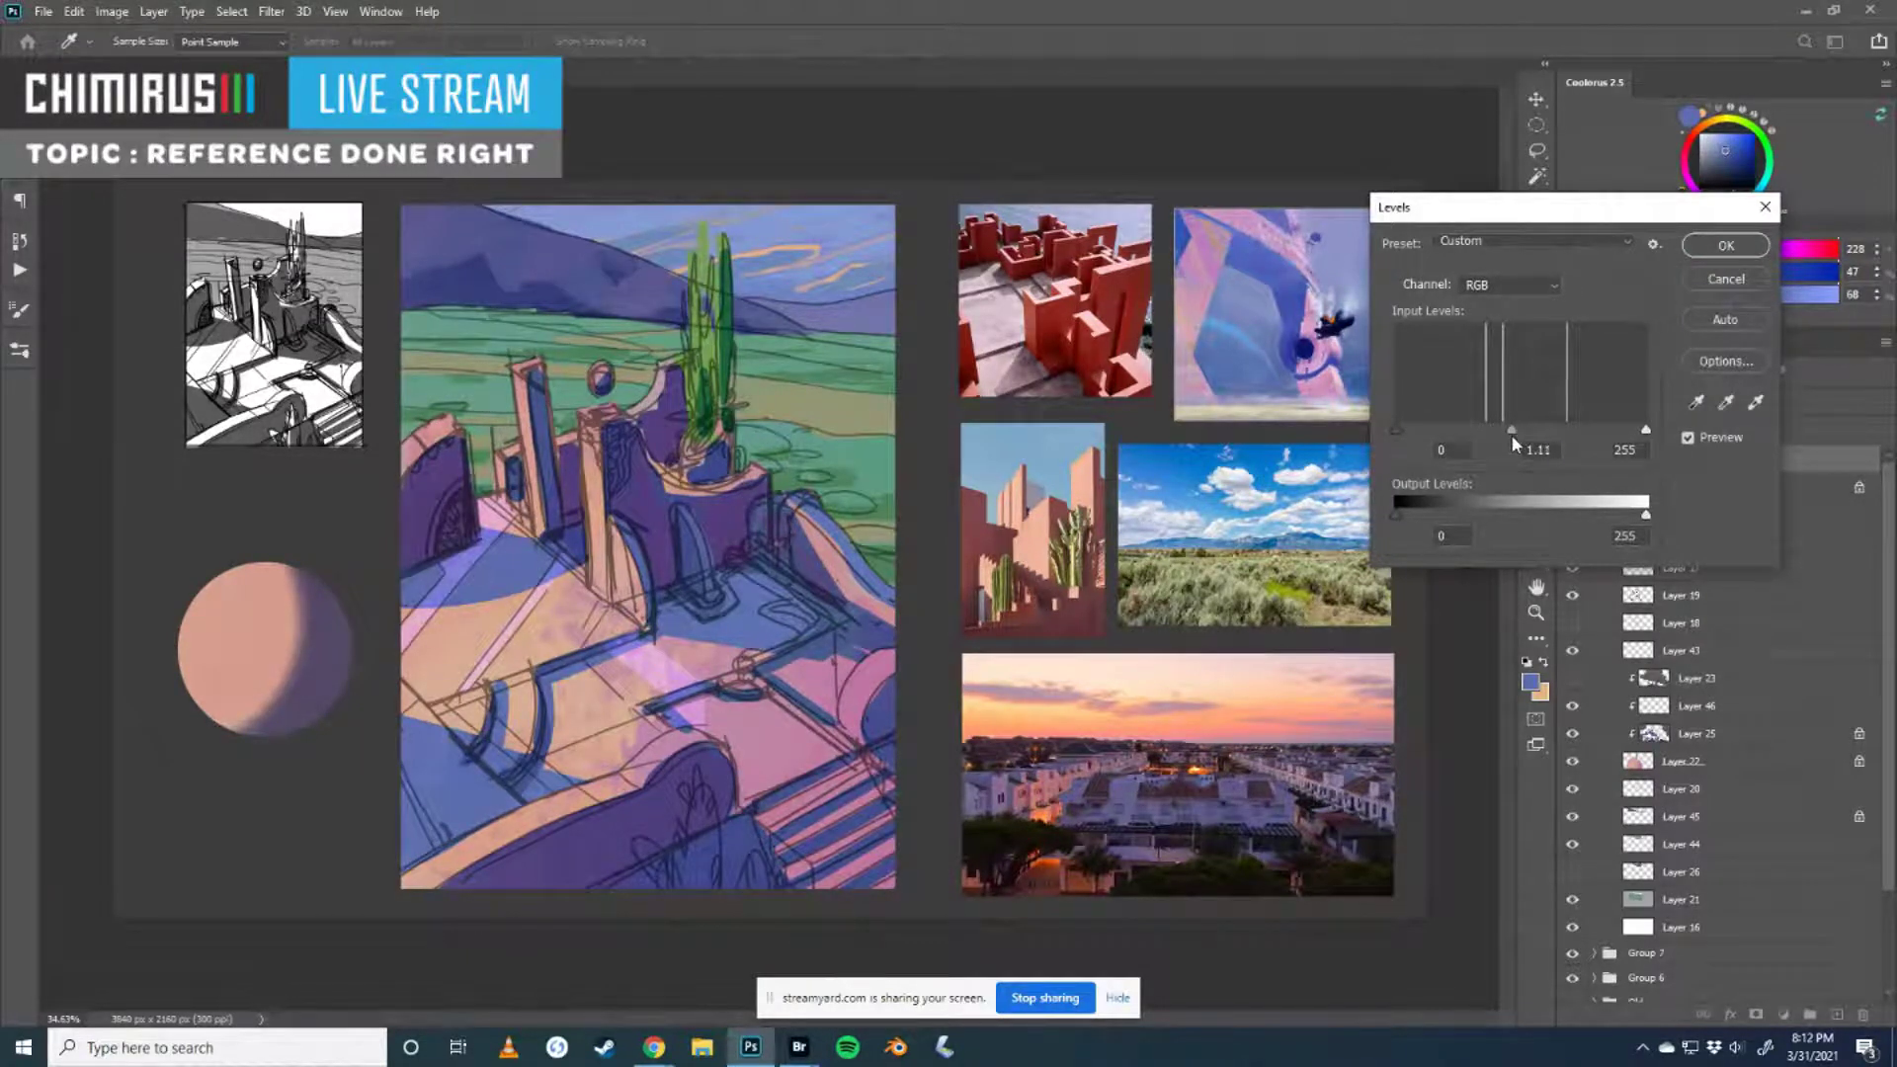
click(1725, 245)
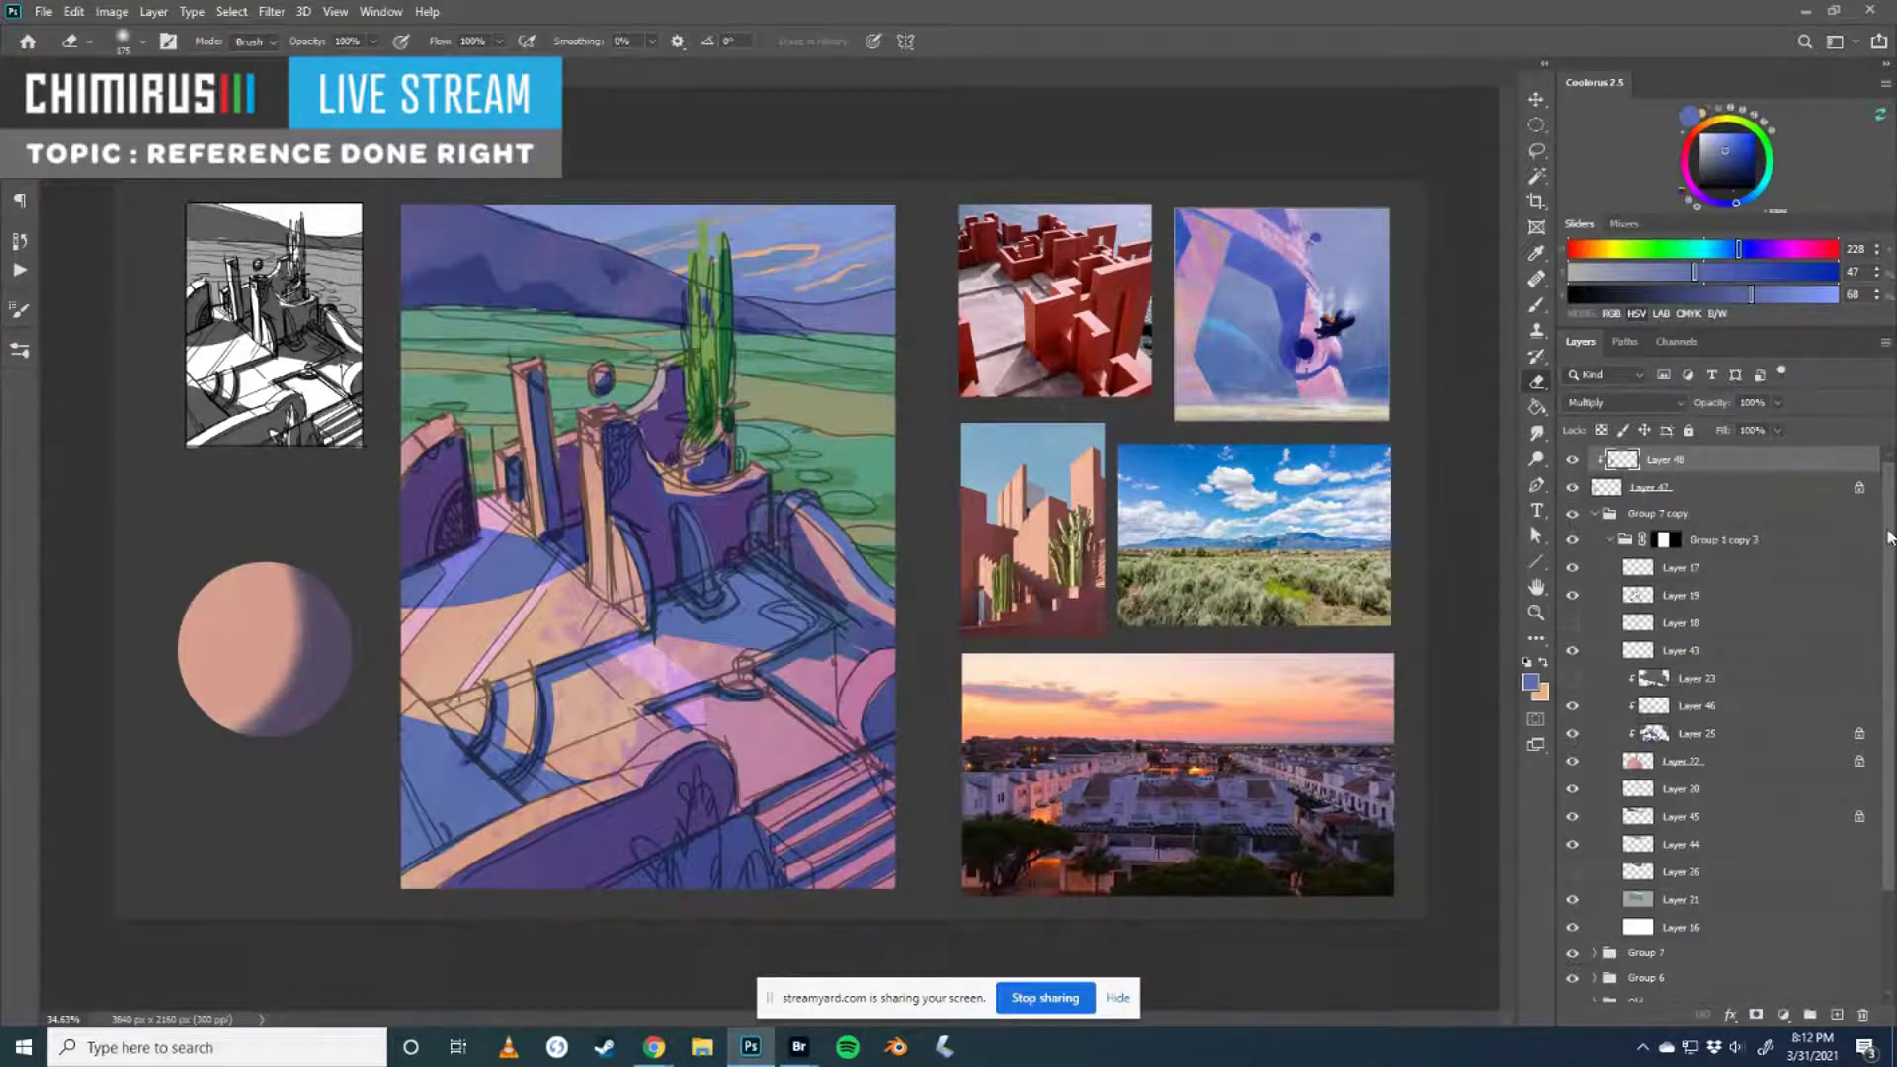
- Add a new Normal layer clipped to the circle above the Multiply layer and reduce the paint brush size
click(1837, 1014)
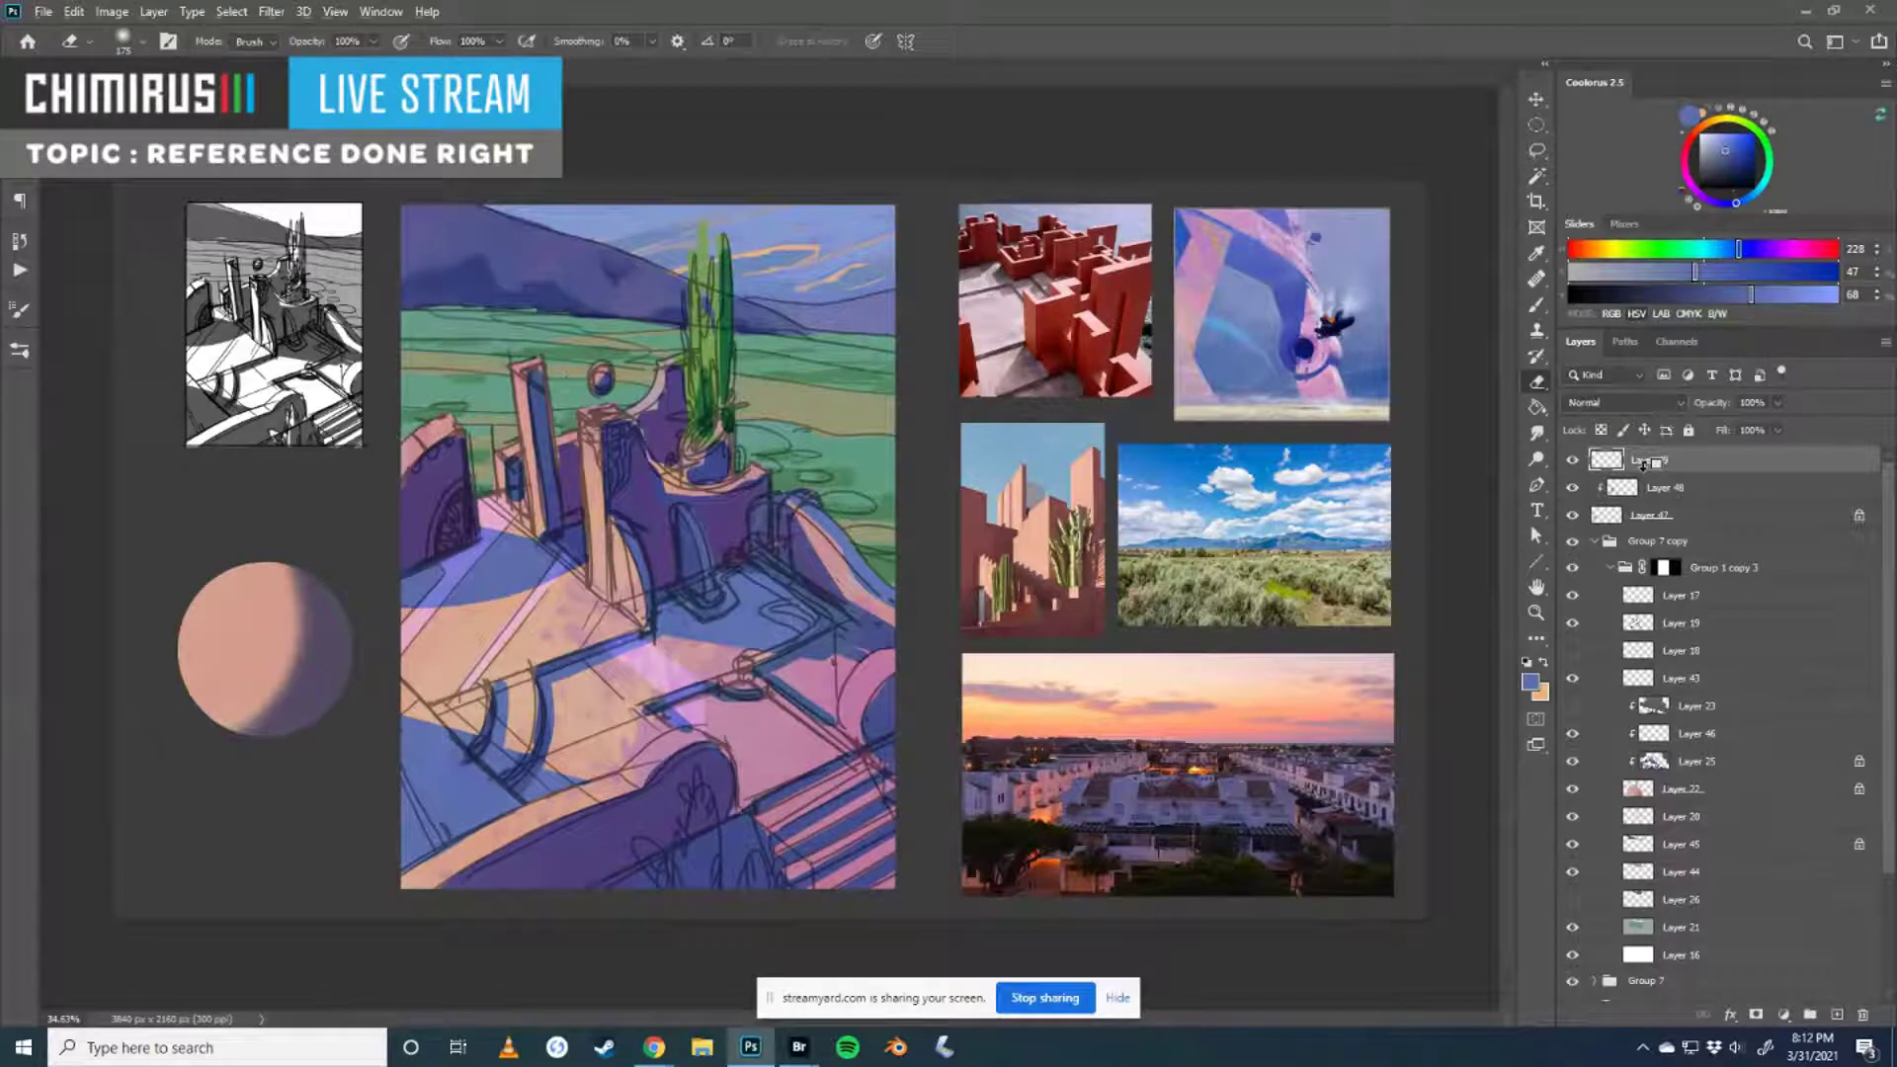
key(b)
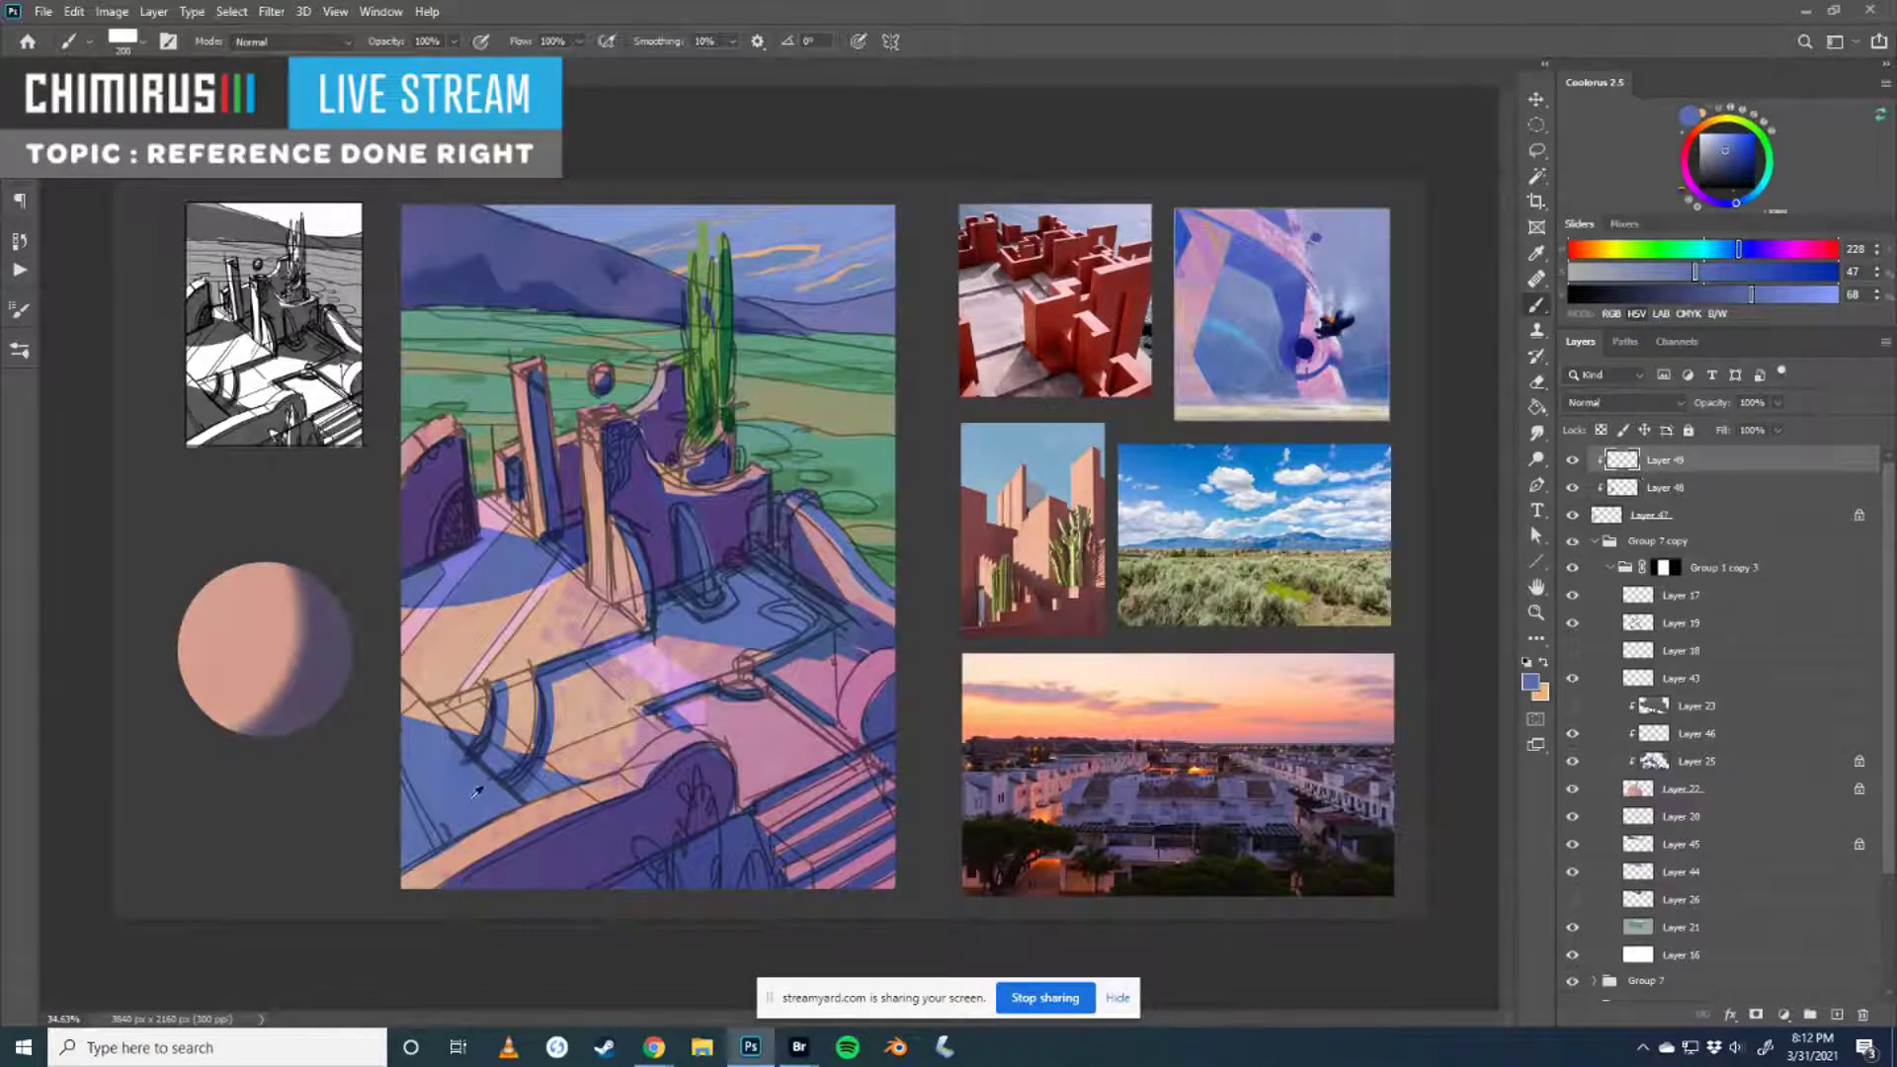
key(bracketleft)
key(bracketleft)
key(bracketleft)
key(bracketleft)
key(bracketleft)
key(bracketleft)
- Try opaque blue strokes along the shadow on the circle's right side, undoing each attempt
drag(306, 728, 332, 611)
key(ctrl+z)
drag(321, 724, 341, 568)
key(ctrl+z)
drag(307, 748, 338, 554)
key(ctrl+z)
- Compare the circle with and without its Multiply shadow layer, Layer 48
click(1572, 488)
click(1572, 488)
click(1572, 488)
click(1572, 488)
- Sample the terrace's light pink and paint curved pink bands across the circle on its base layer, Layer 47
click(1628, 489)
key(alt+bracketleft)
alt+click(516, 622)
drag(235, 587, 312, 723)
key(ctrl+z)
key(ctrl+z)
drag(212, 578, 311, 706)
key(ctrl+z)
drag(210, 627, 291, 703)
drag(209, 573, 294, 689)
drag(286, 567, 310, 631)
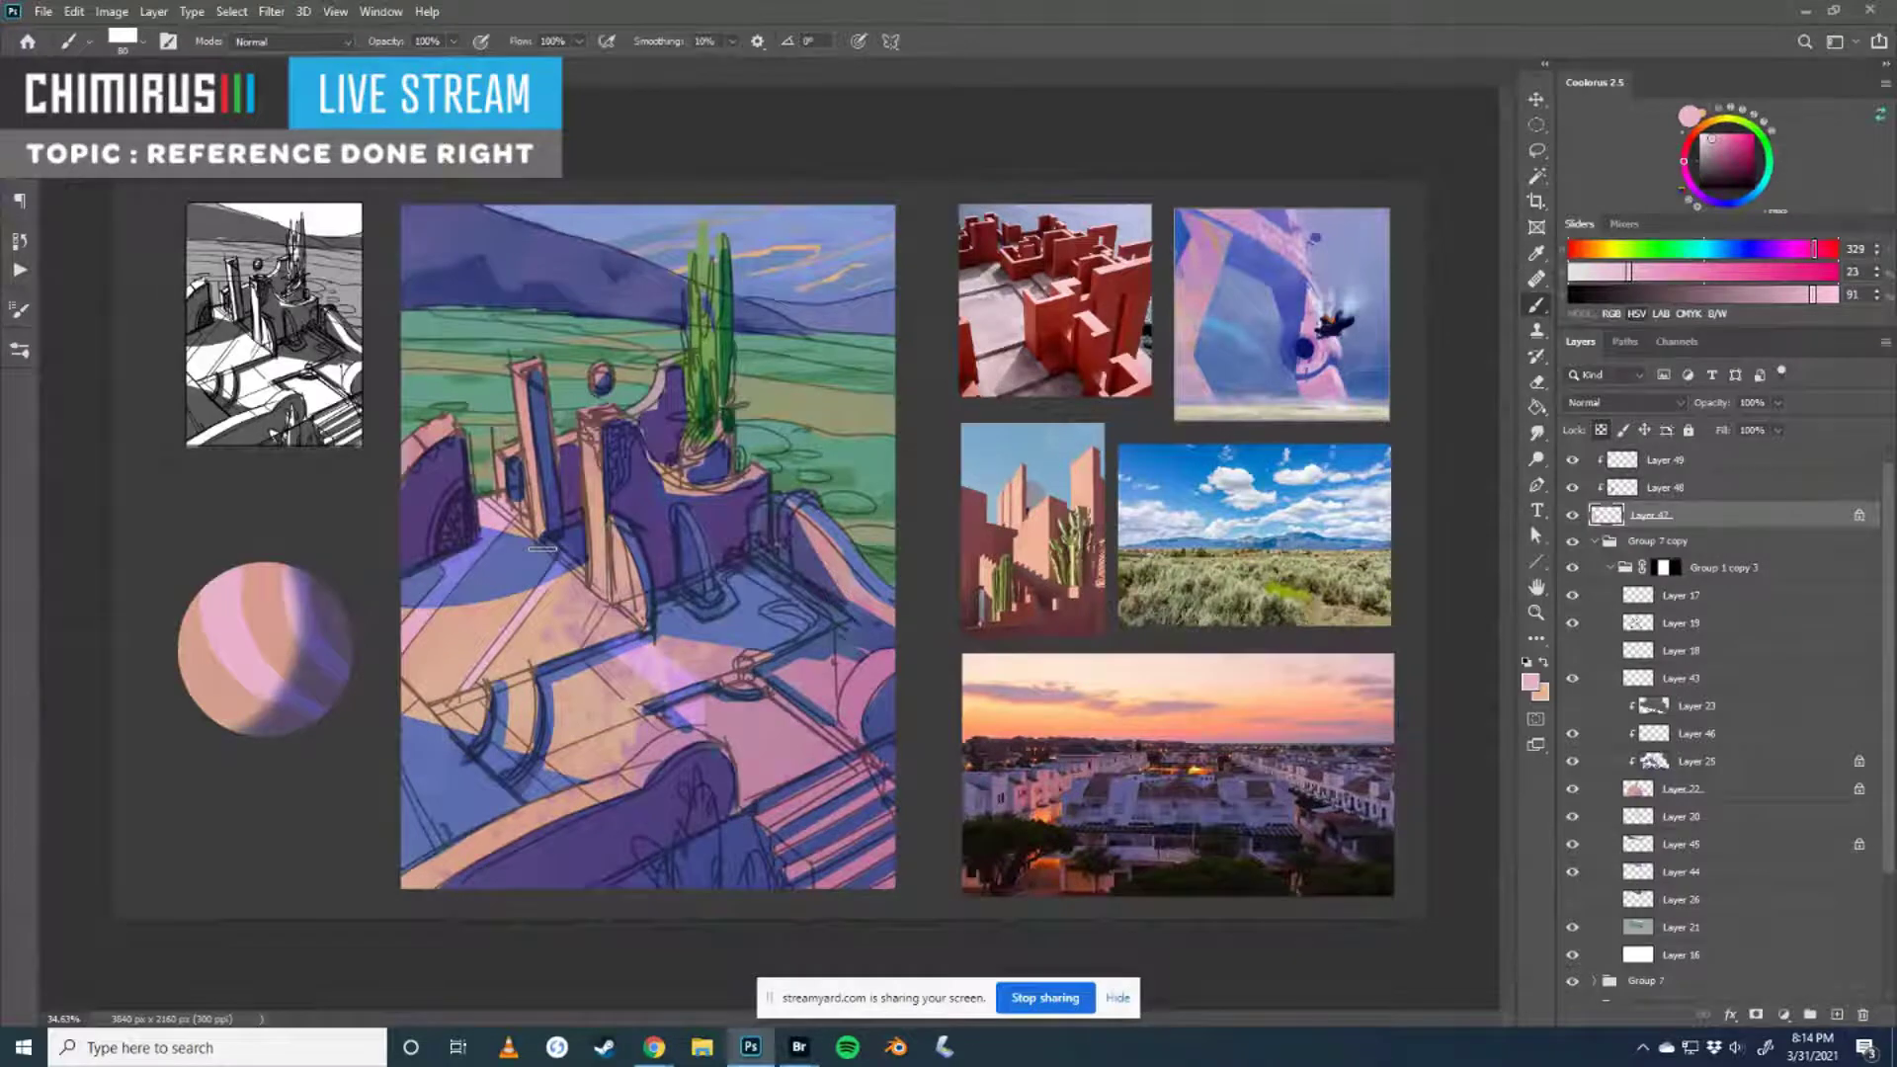
- Hide the test circle's base layer together with its clipped shadow layers
click(1668, 461)
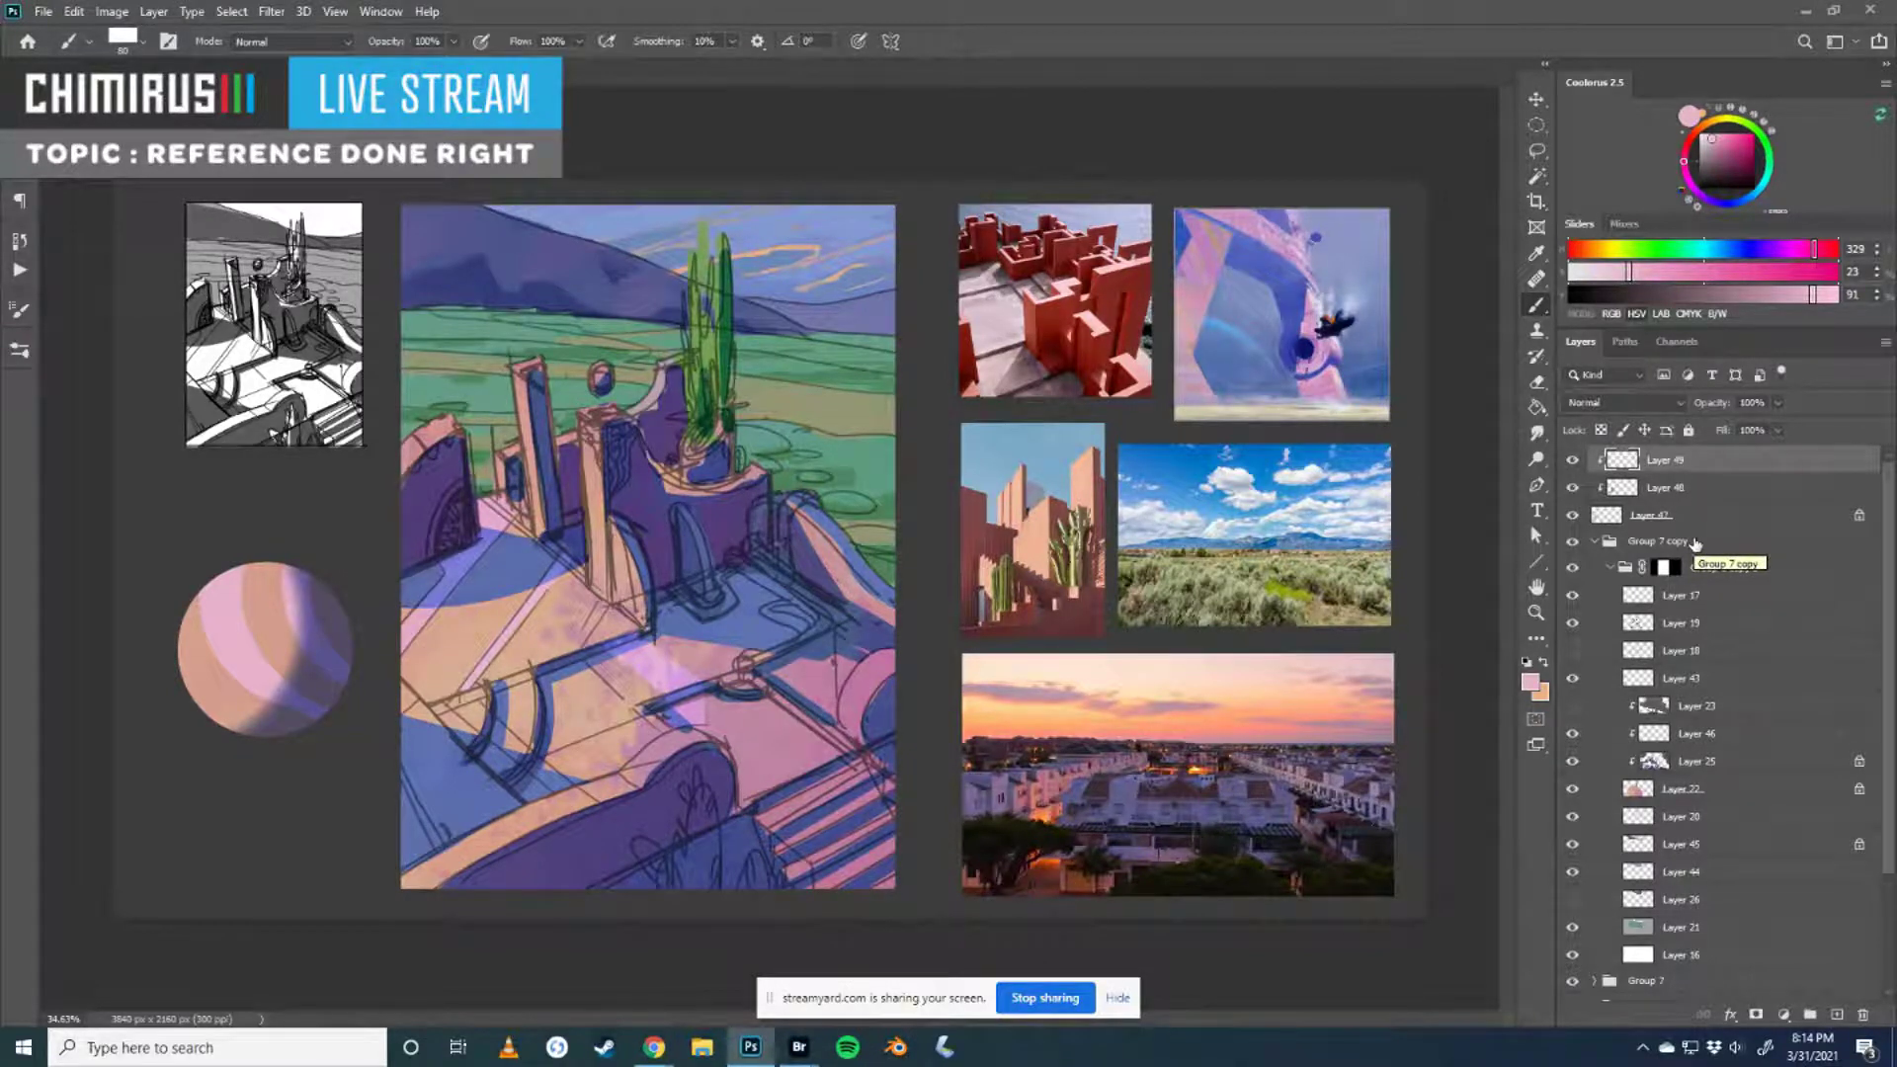
click(1623, 522)
click(1572, 515)
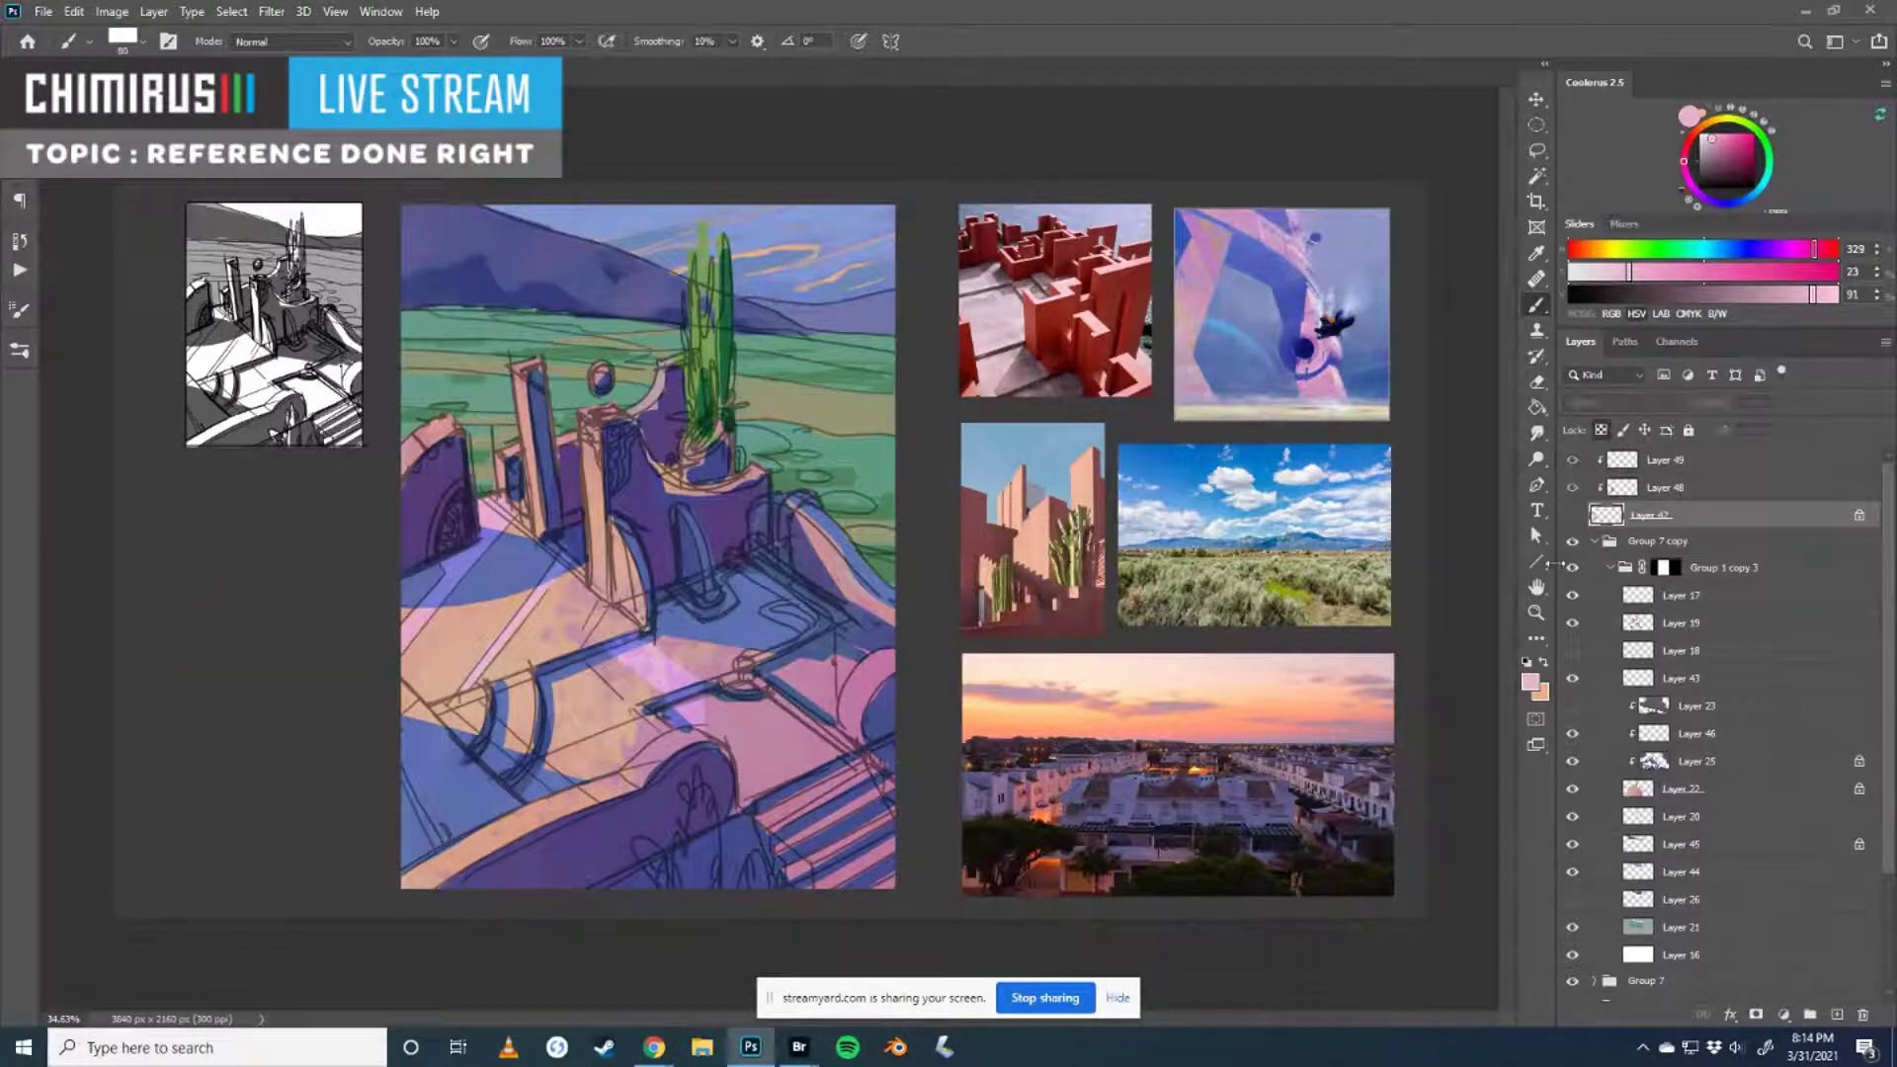
- Add a new layer directly above Layer 21 in Group 1 copy 3
key(v)
drag(750, 482, 764, 483)
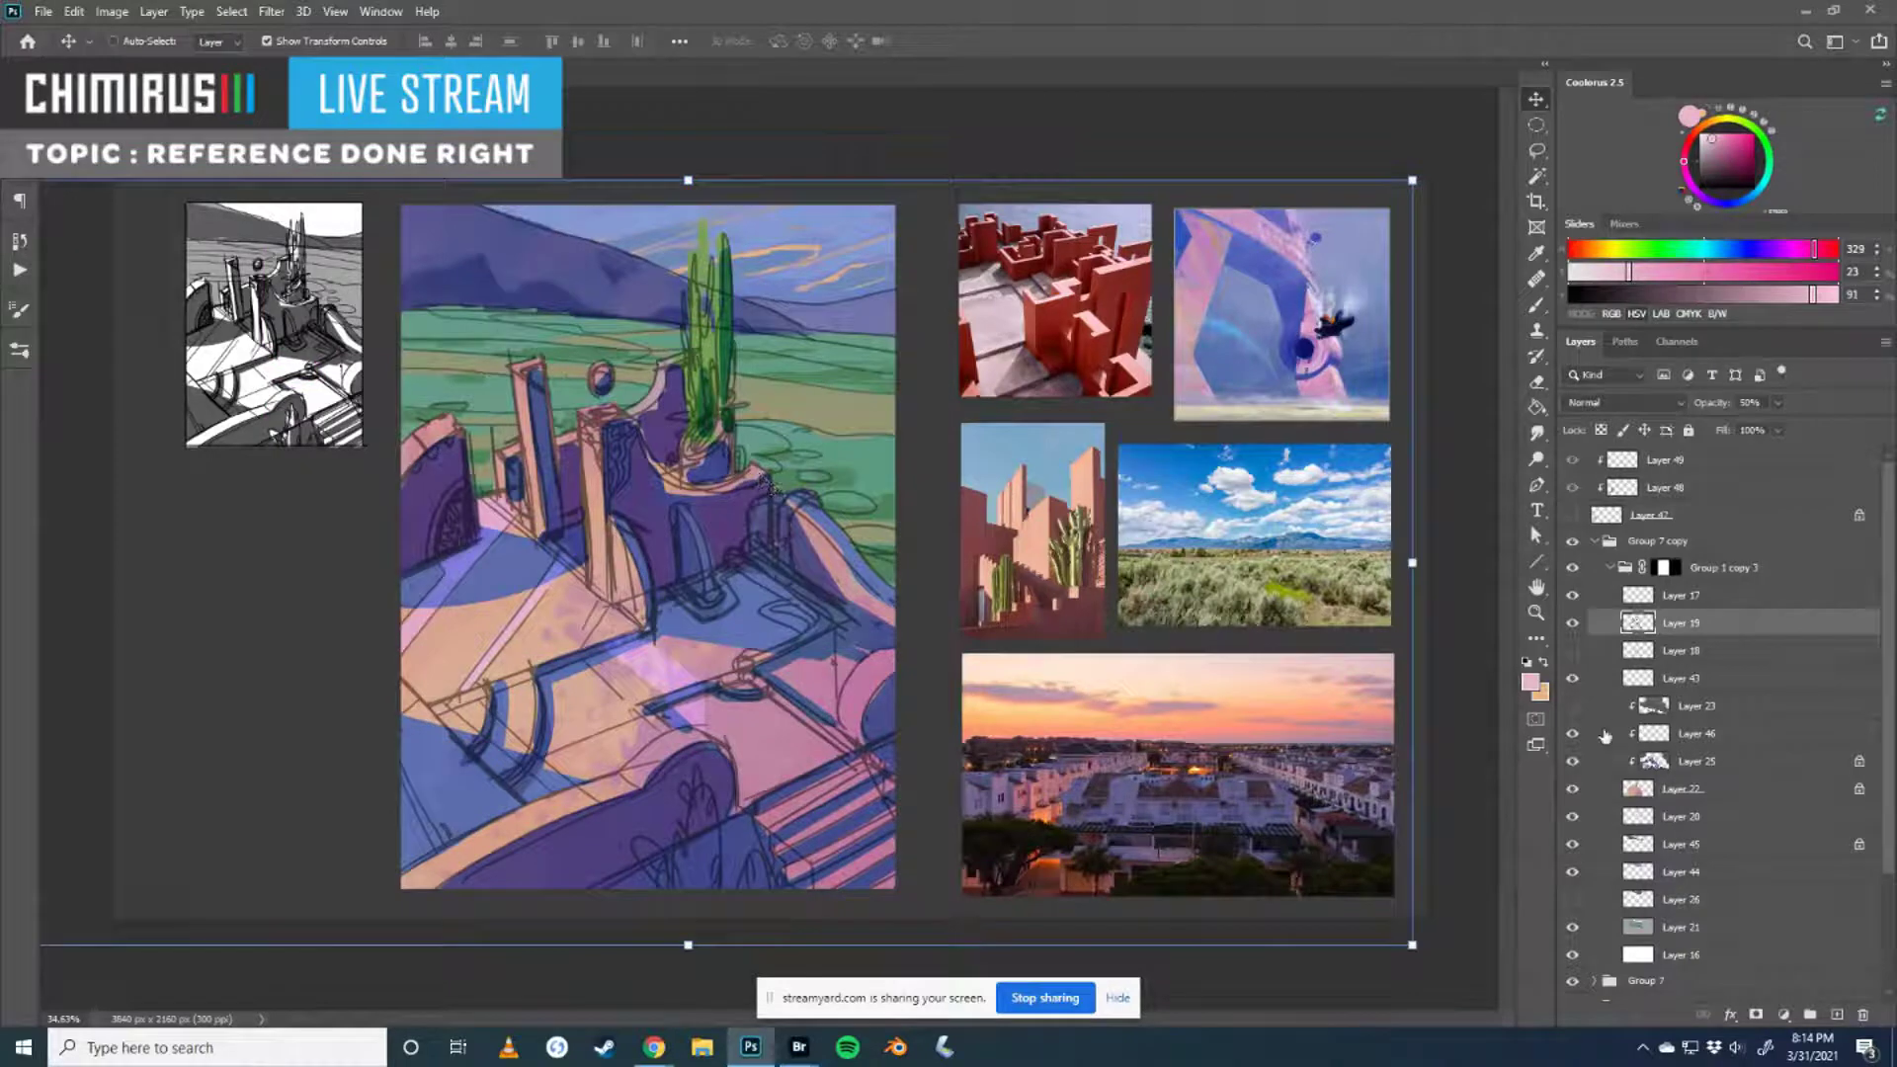
click(1593, 767)
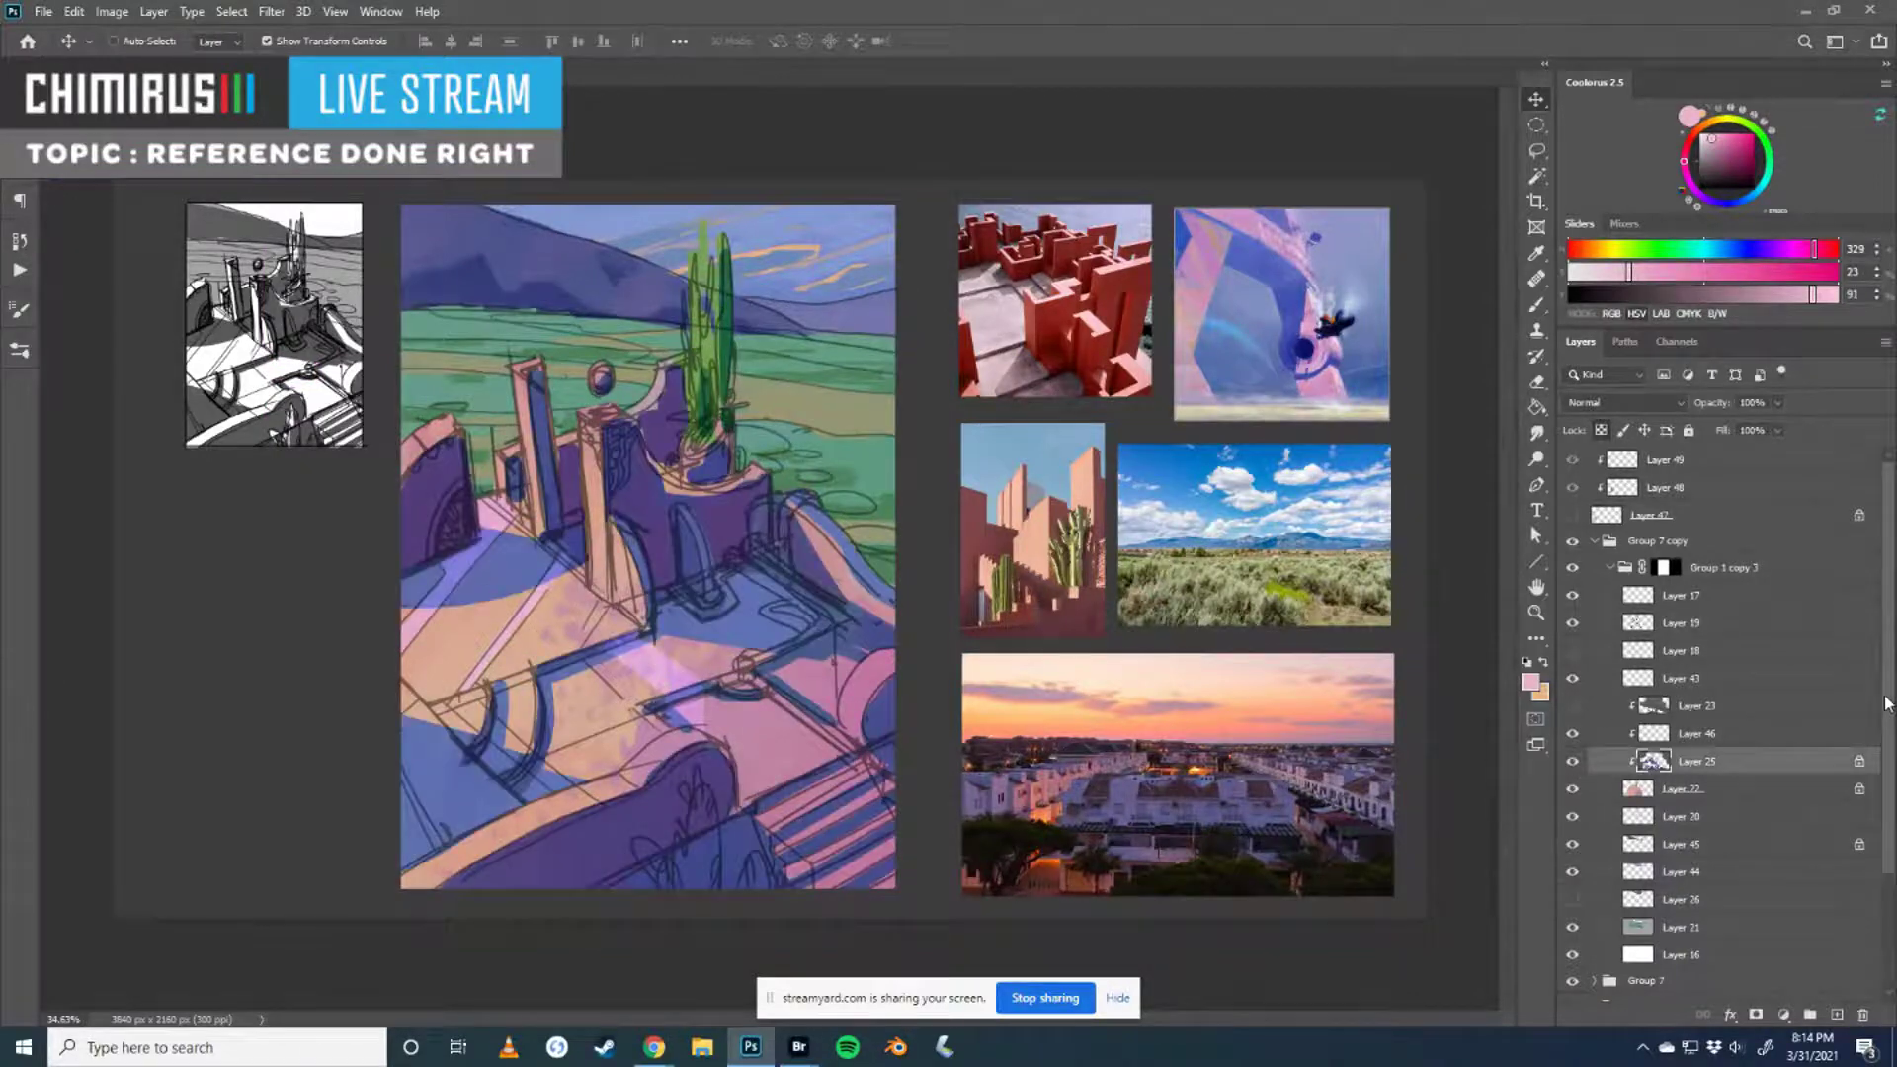
scroll(1768, 830, down, 2)
click(1764, 870)
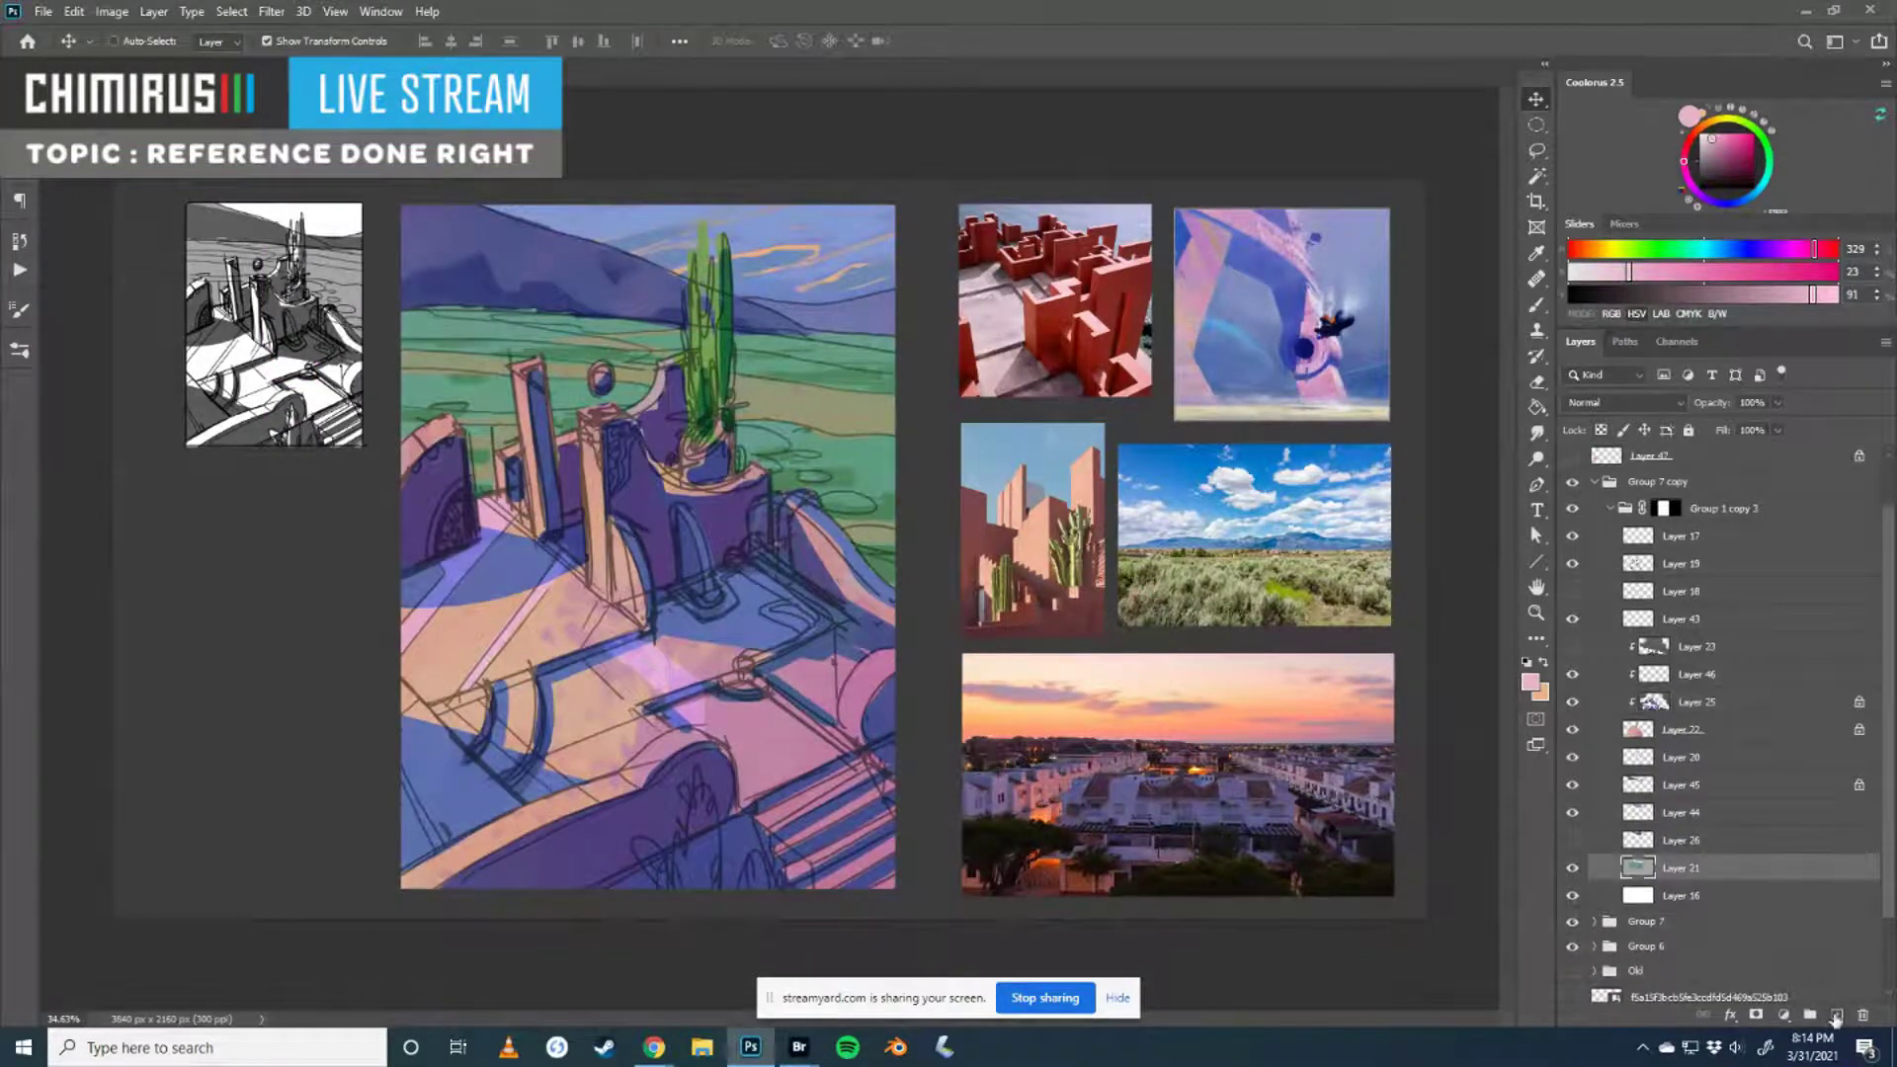
click(1837, 1014)
key(b)
click(19, 350)
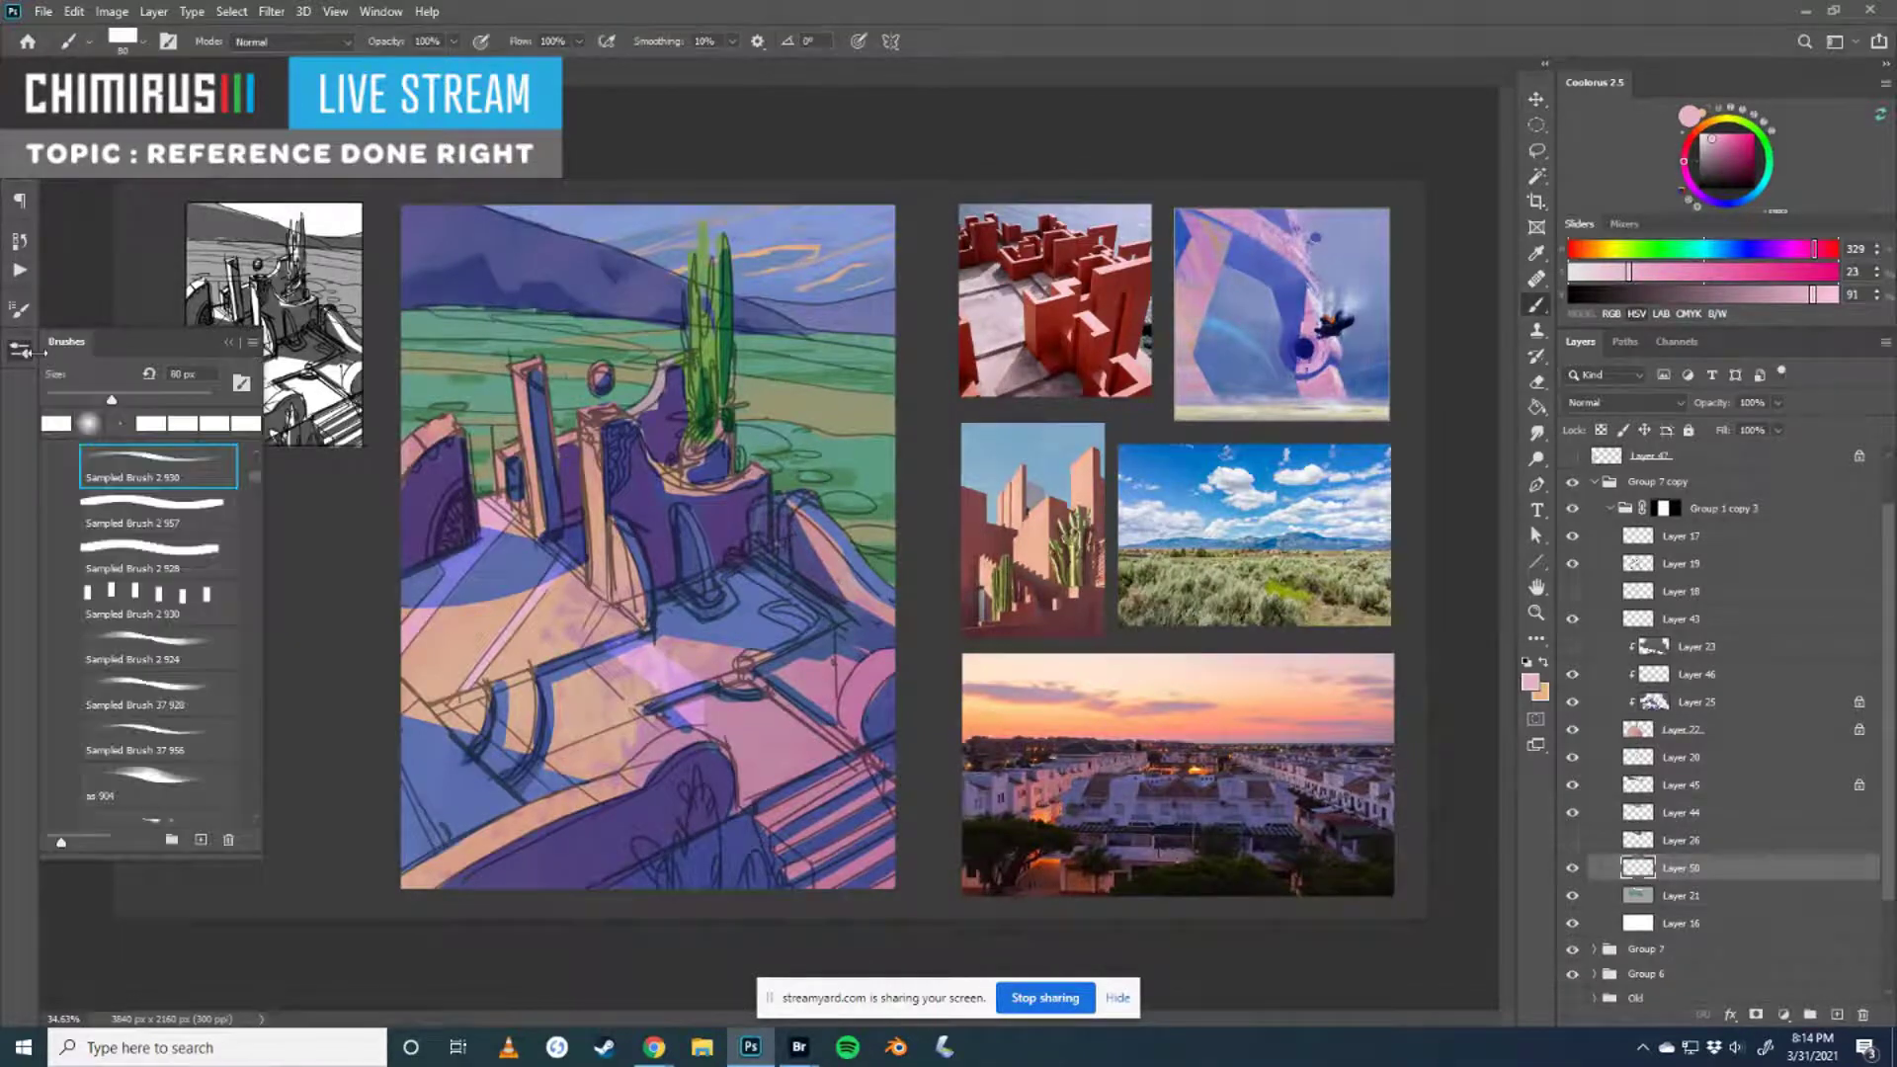
scroll(252, 482, down, 5)
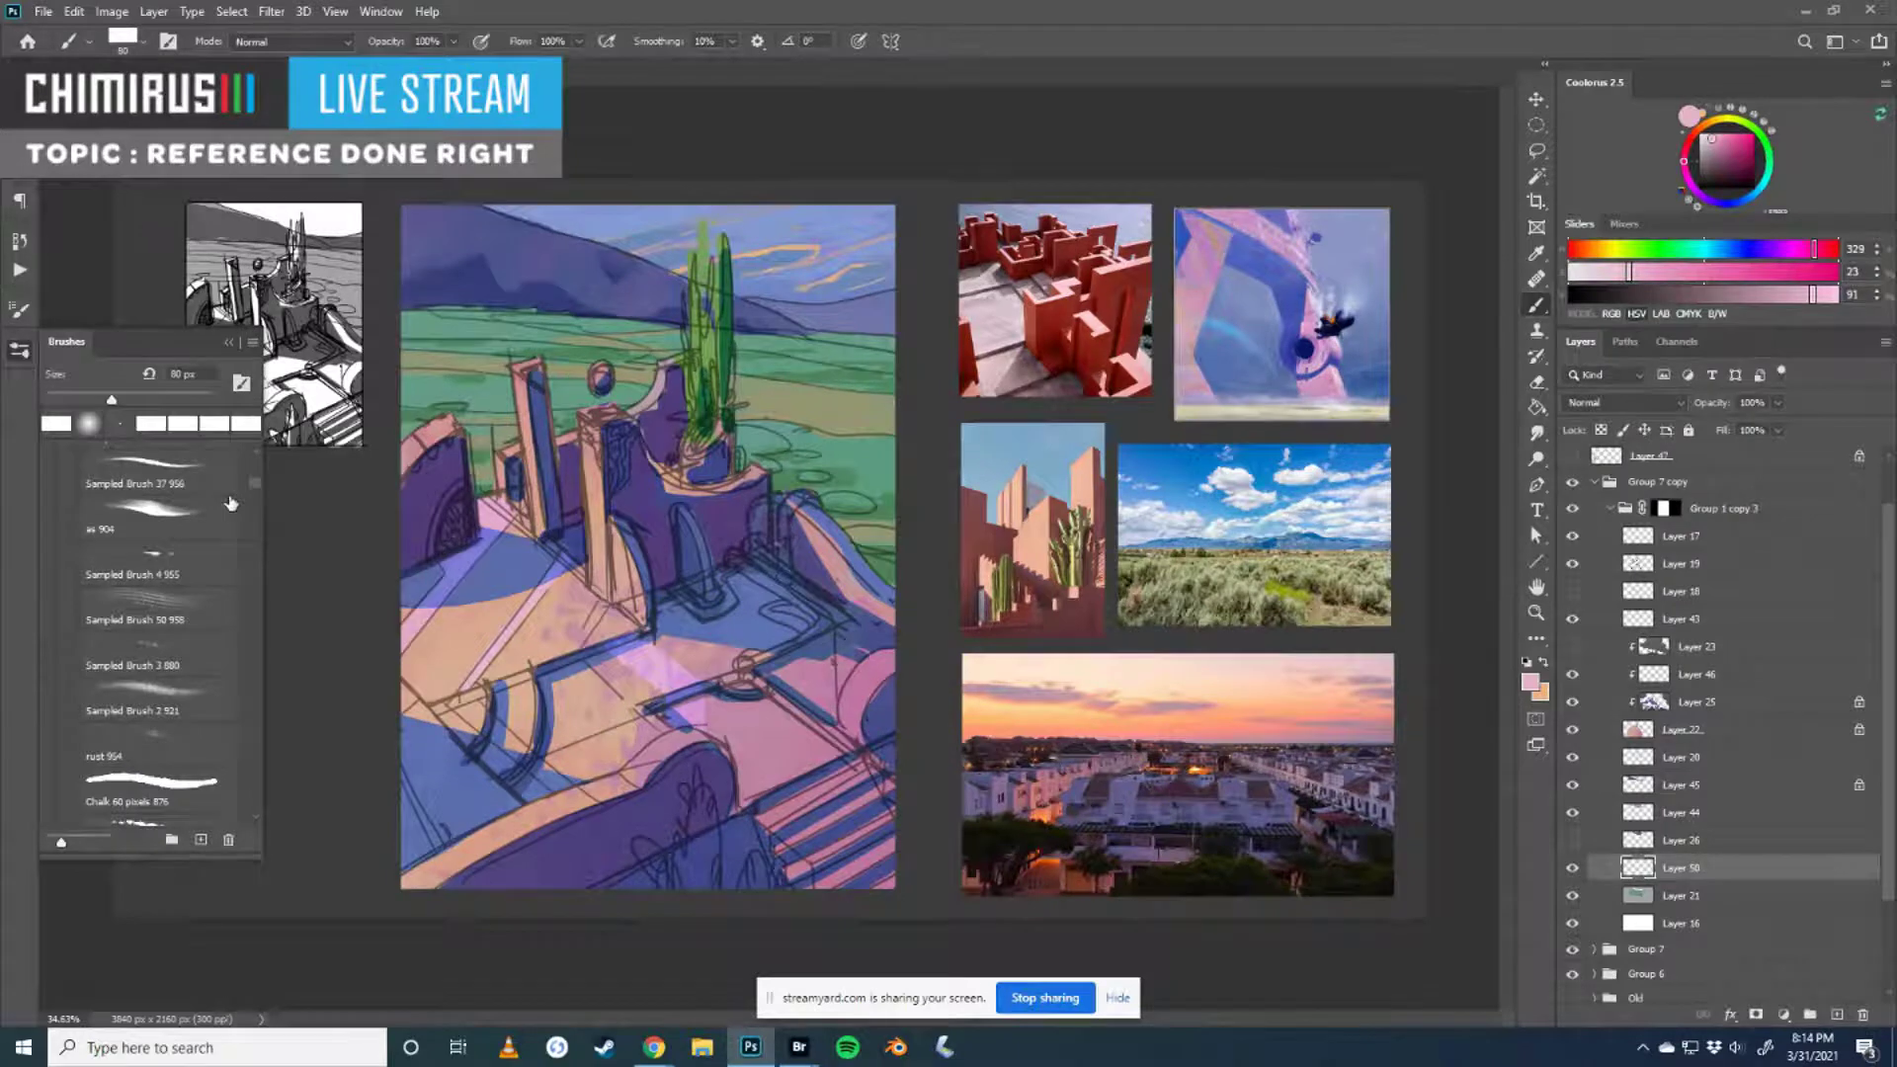
click(19, 350)
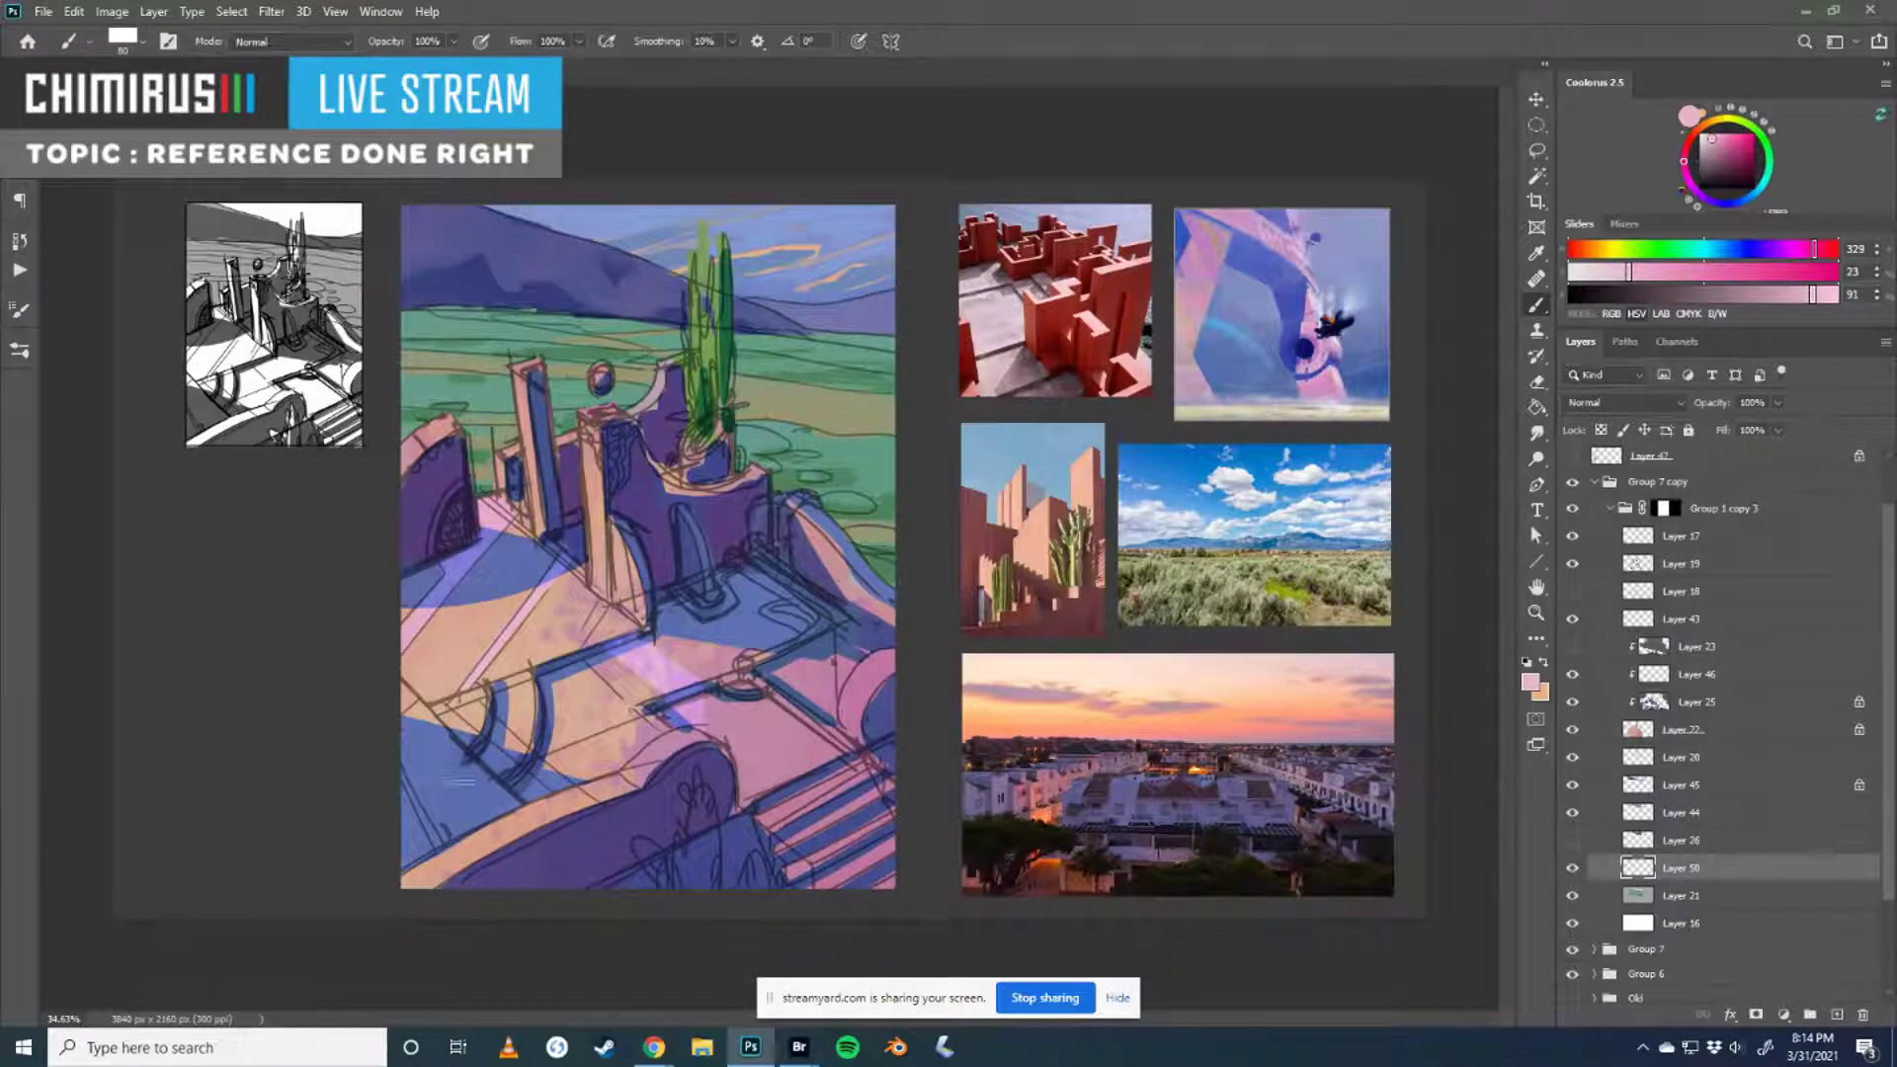
- Hide the current colour study, Group 1 copy 3, and show the Old group
click(1610, 508)
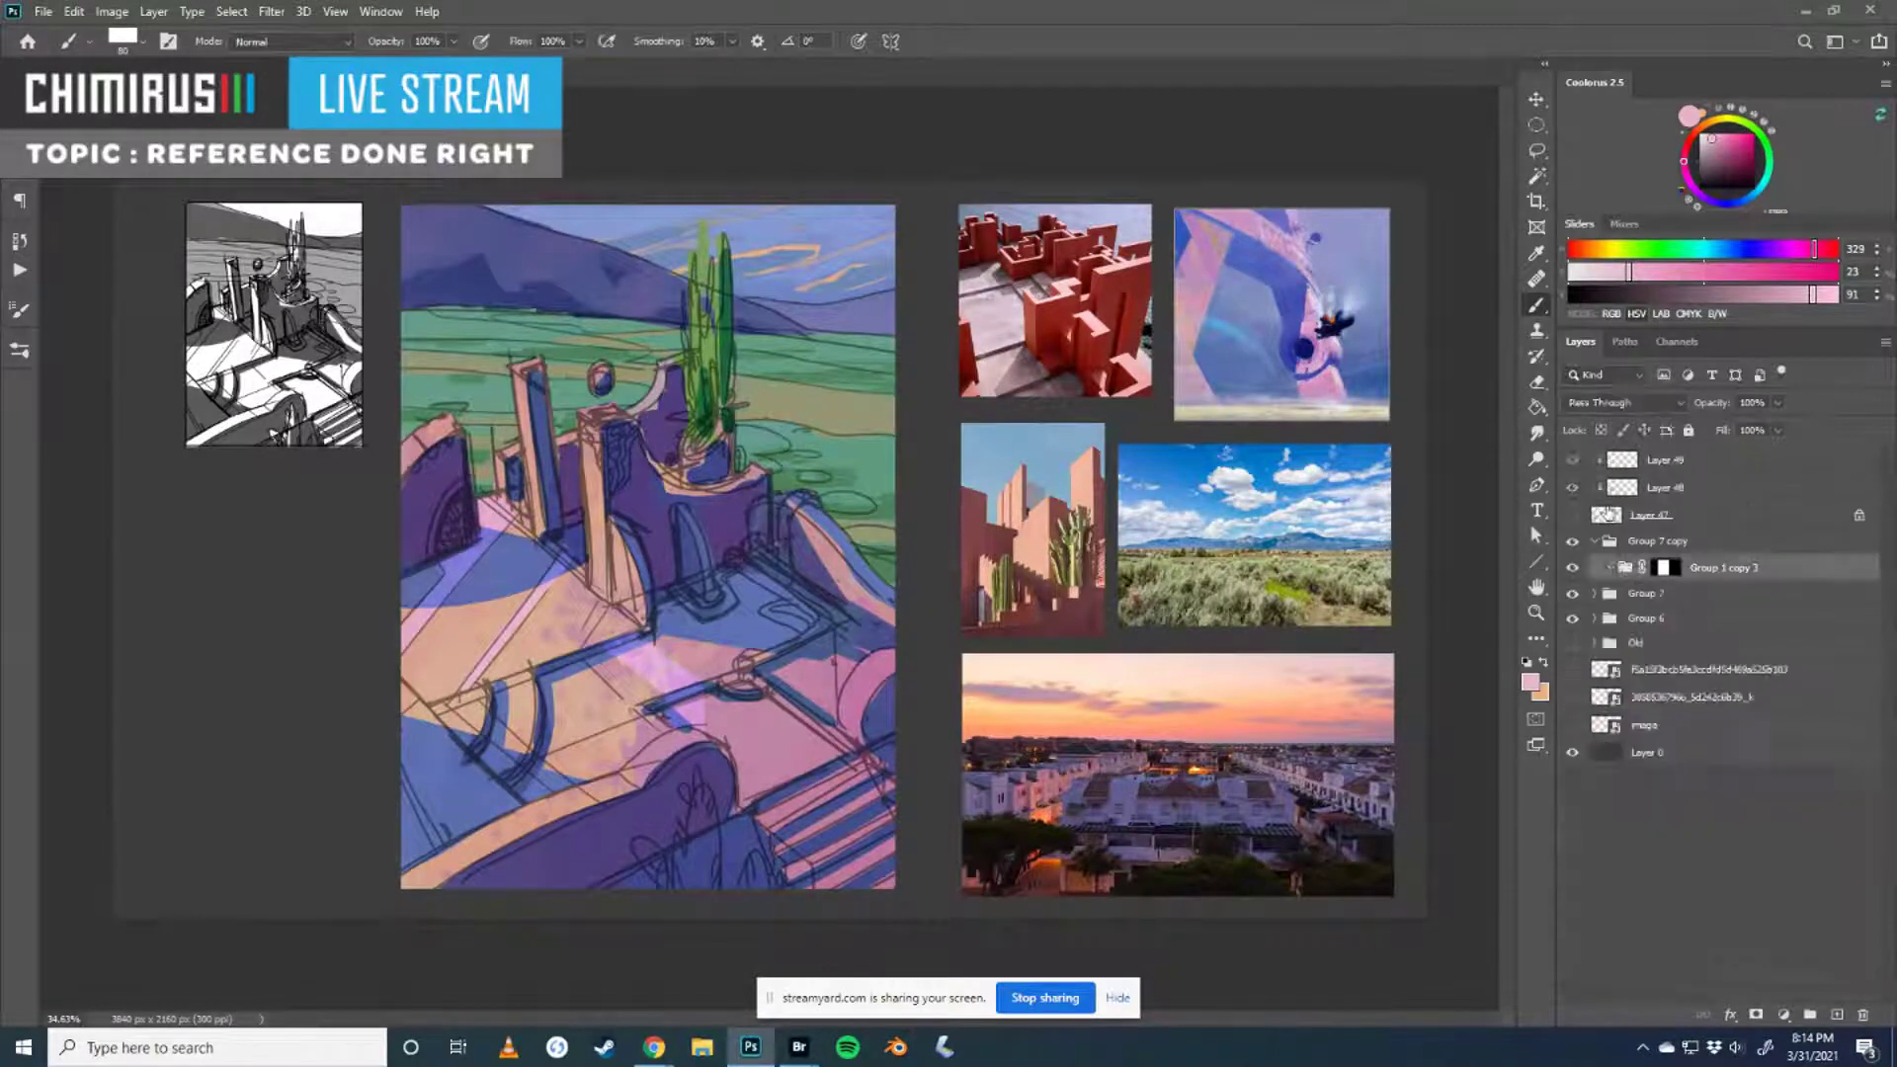
click(1572, 567)
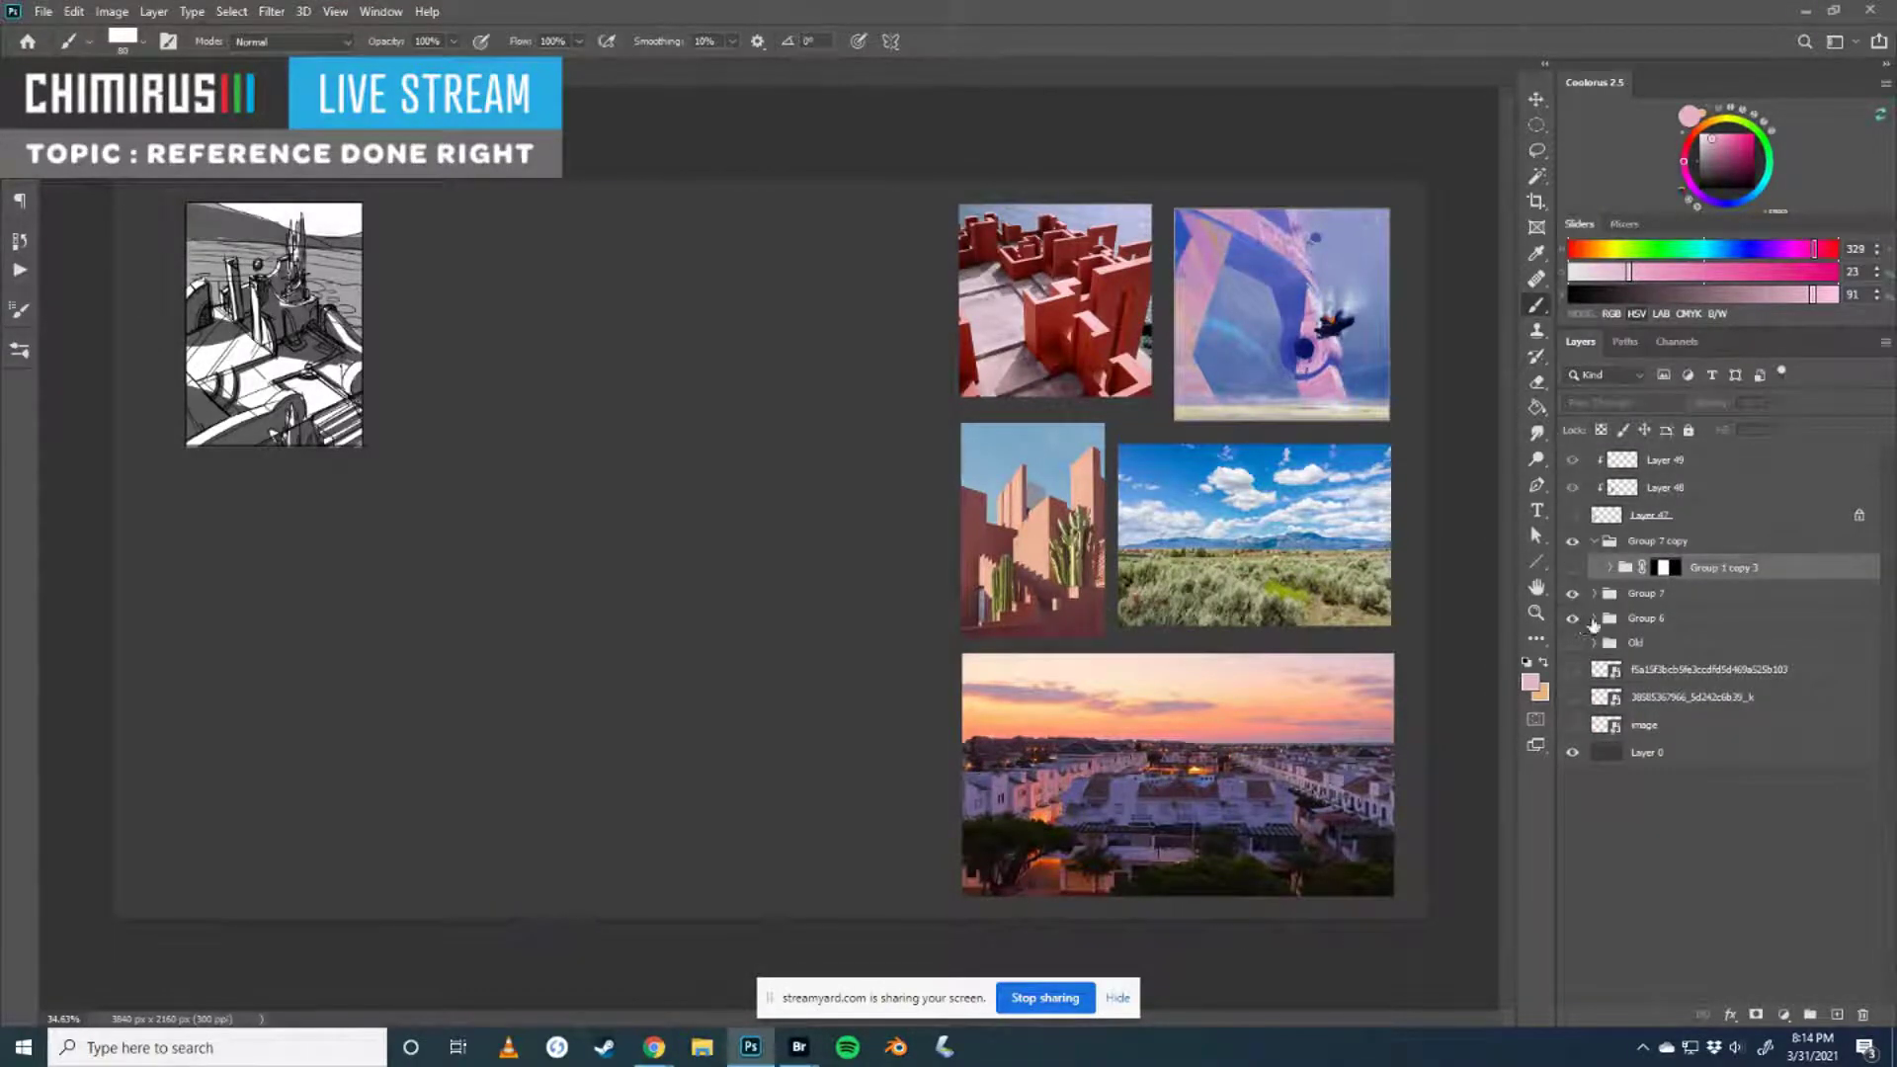
click(1594, 619)
click(1573, 780)
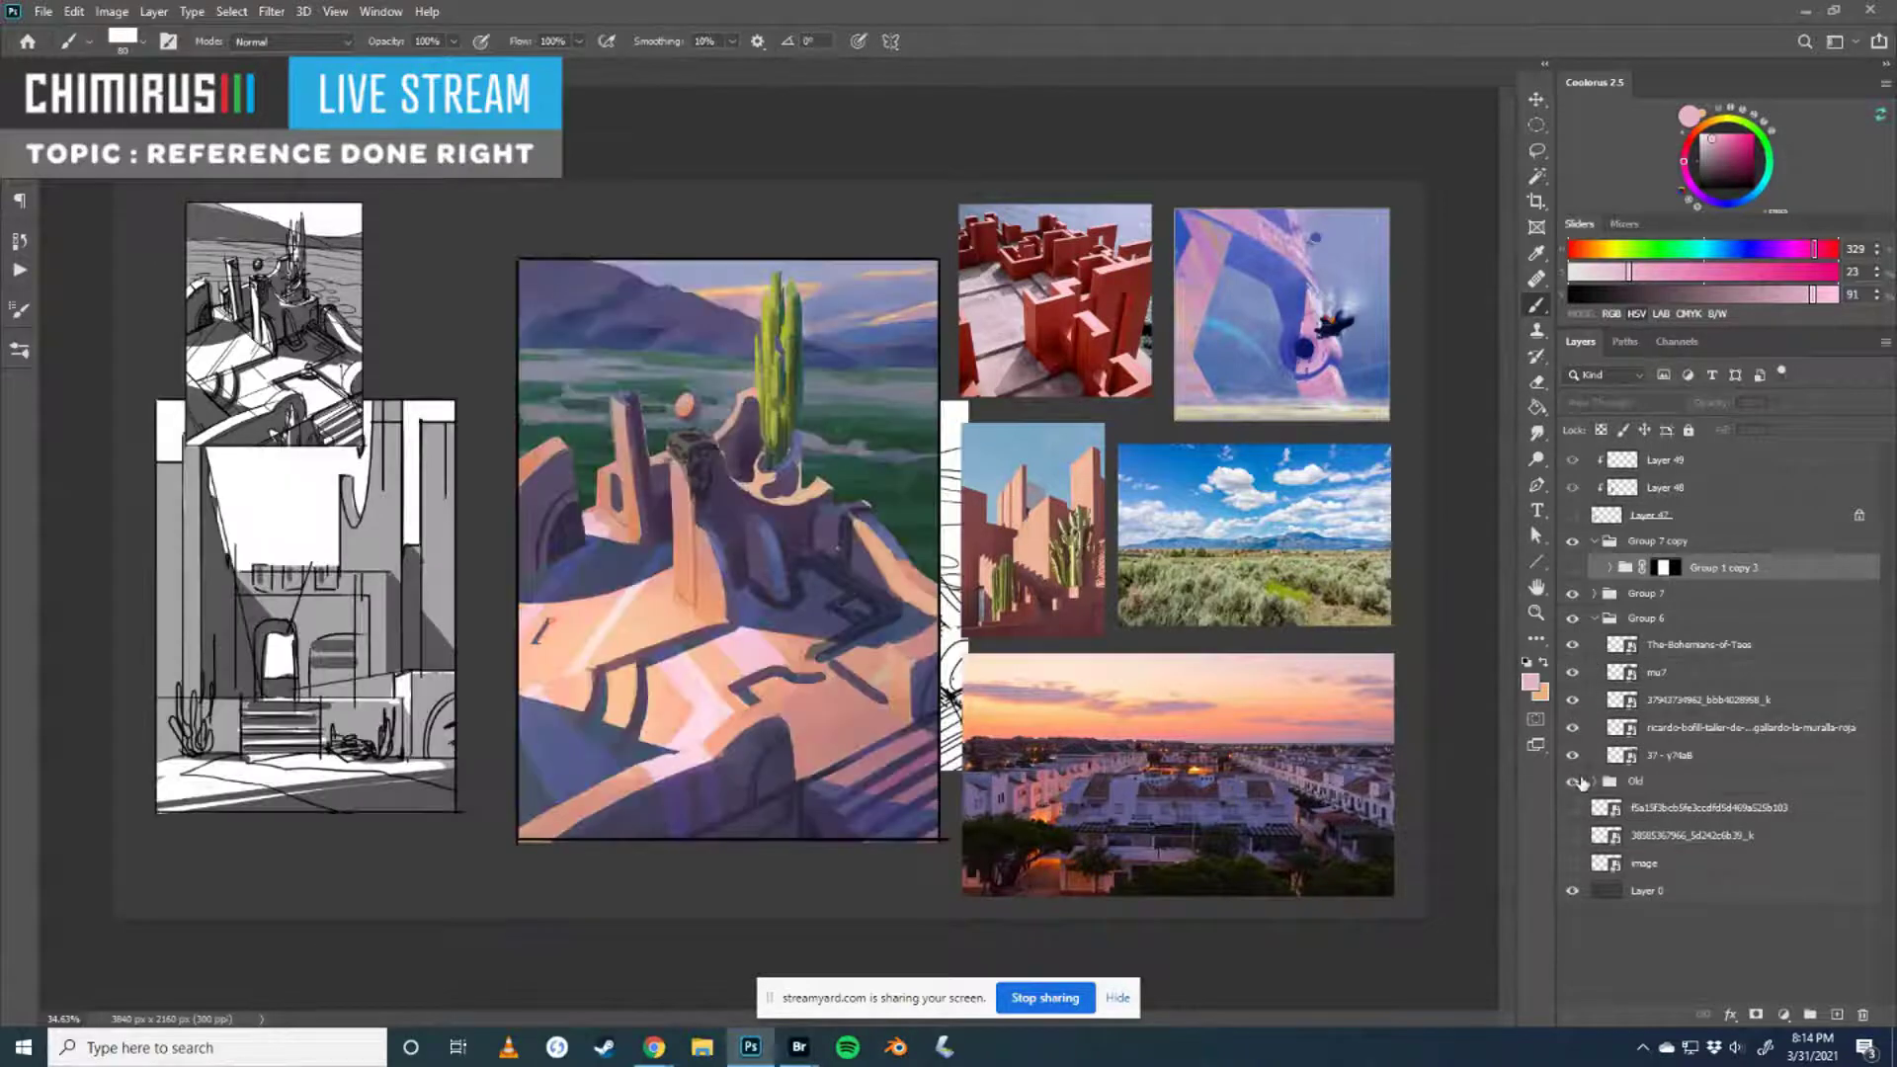
- Expand the Old group and hide Group 4 and Group 1 copy 2, leaving only Group 5's cactus painting
click(1594, 780)
click(1573, 858)
click(1573, 858)
click(1573, 831)
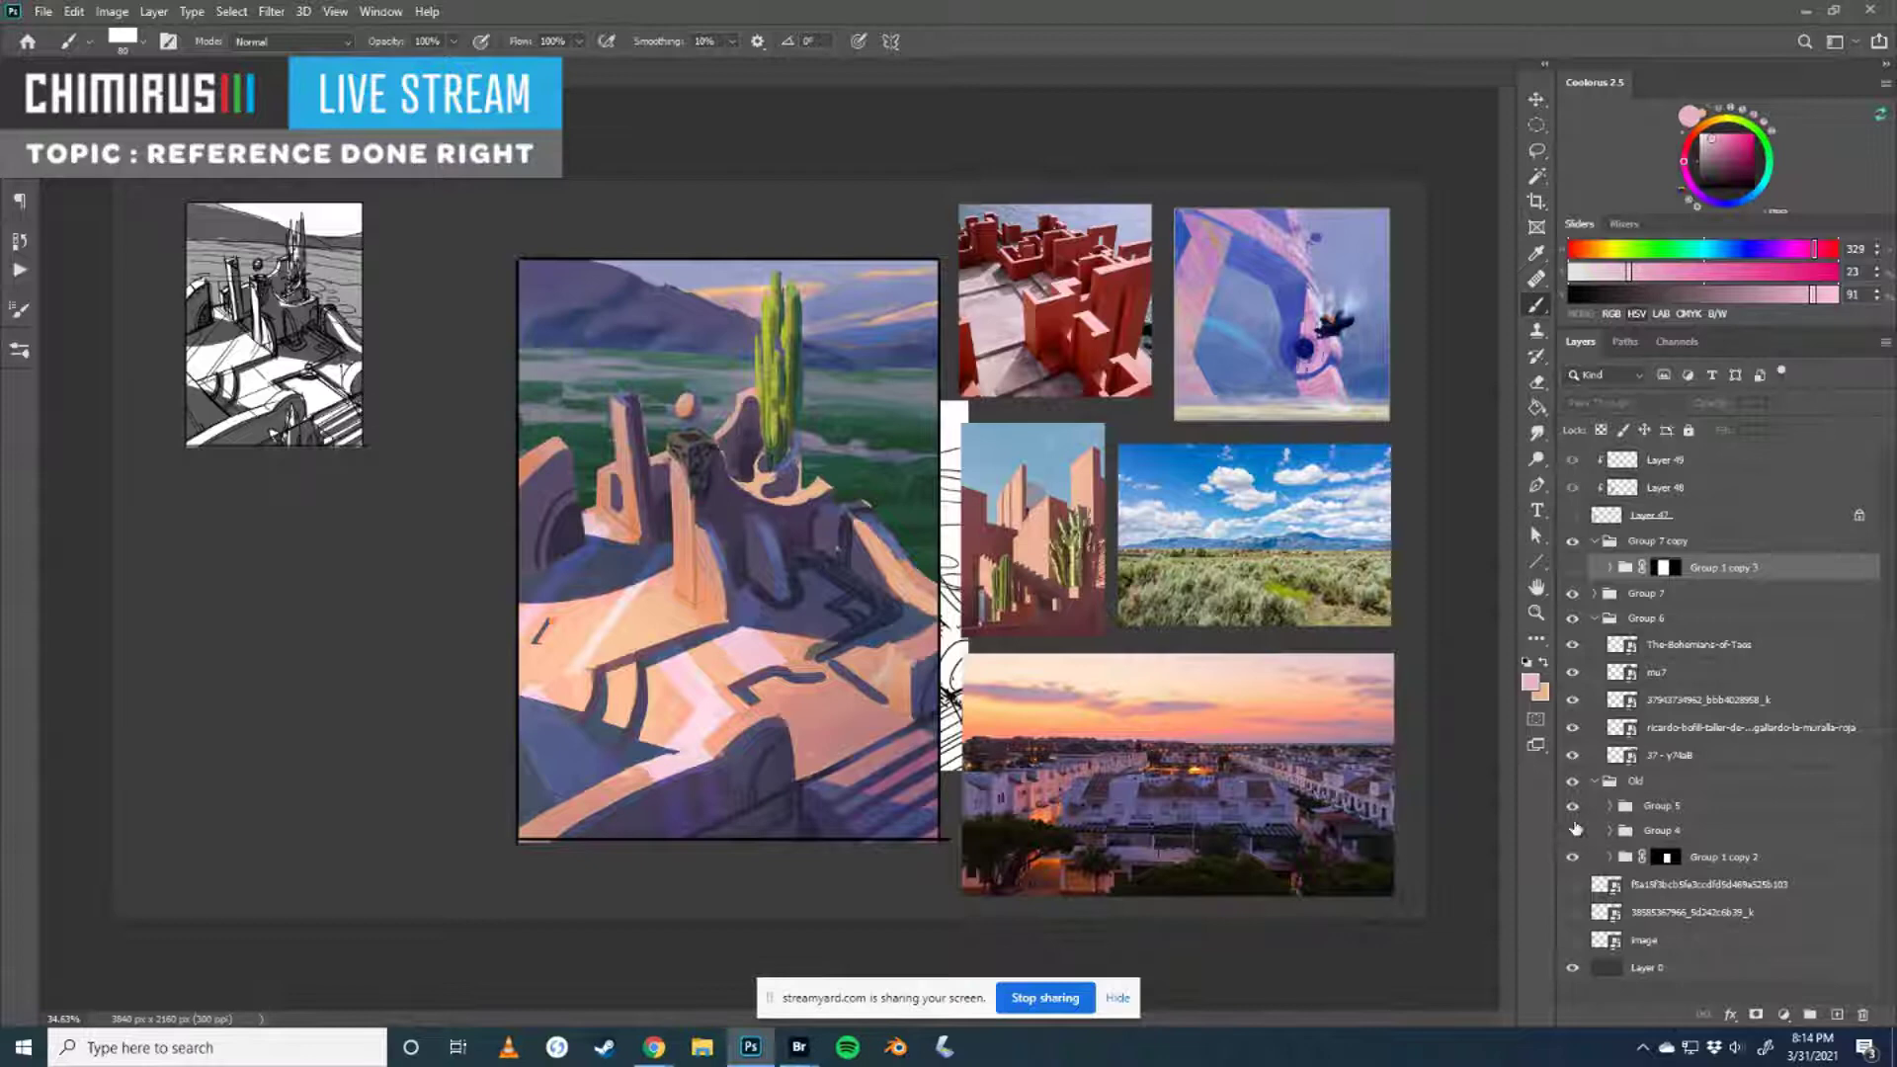
click(1573, 831)
click(1573, 831)
click(1573, 833)
click(1573, 858)
click(1573, 831)
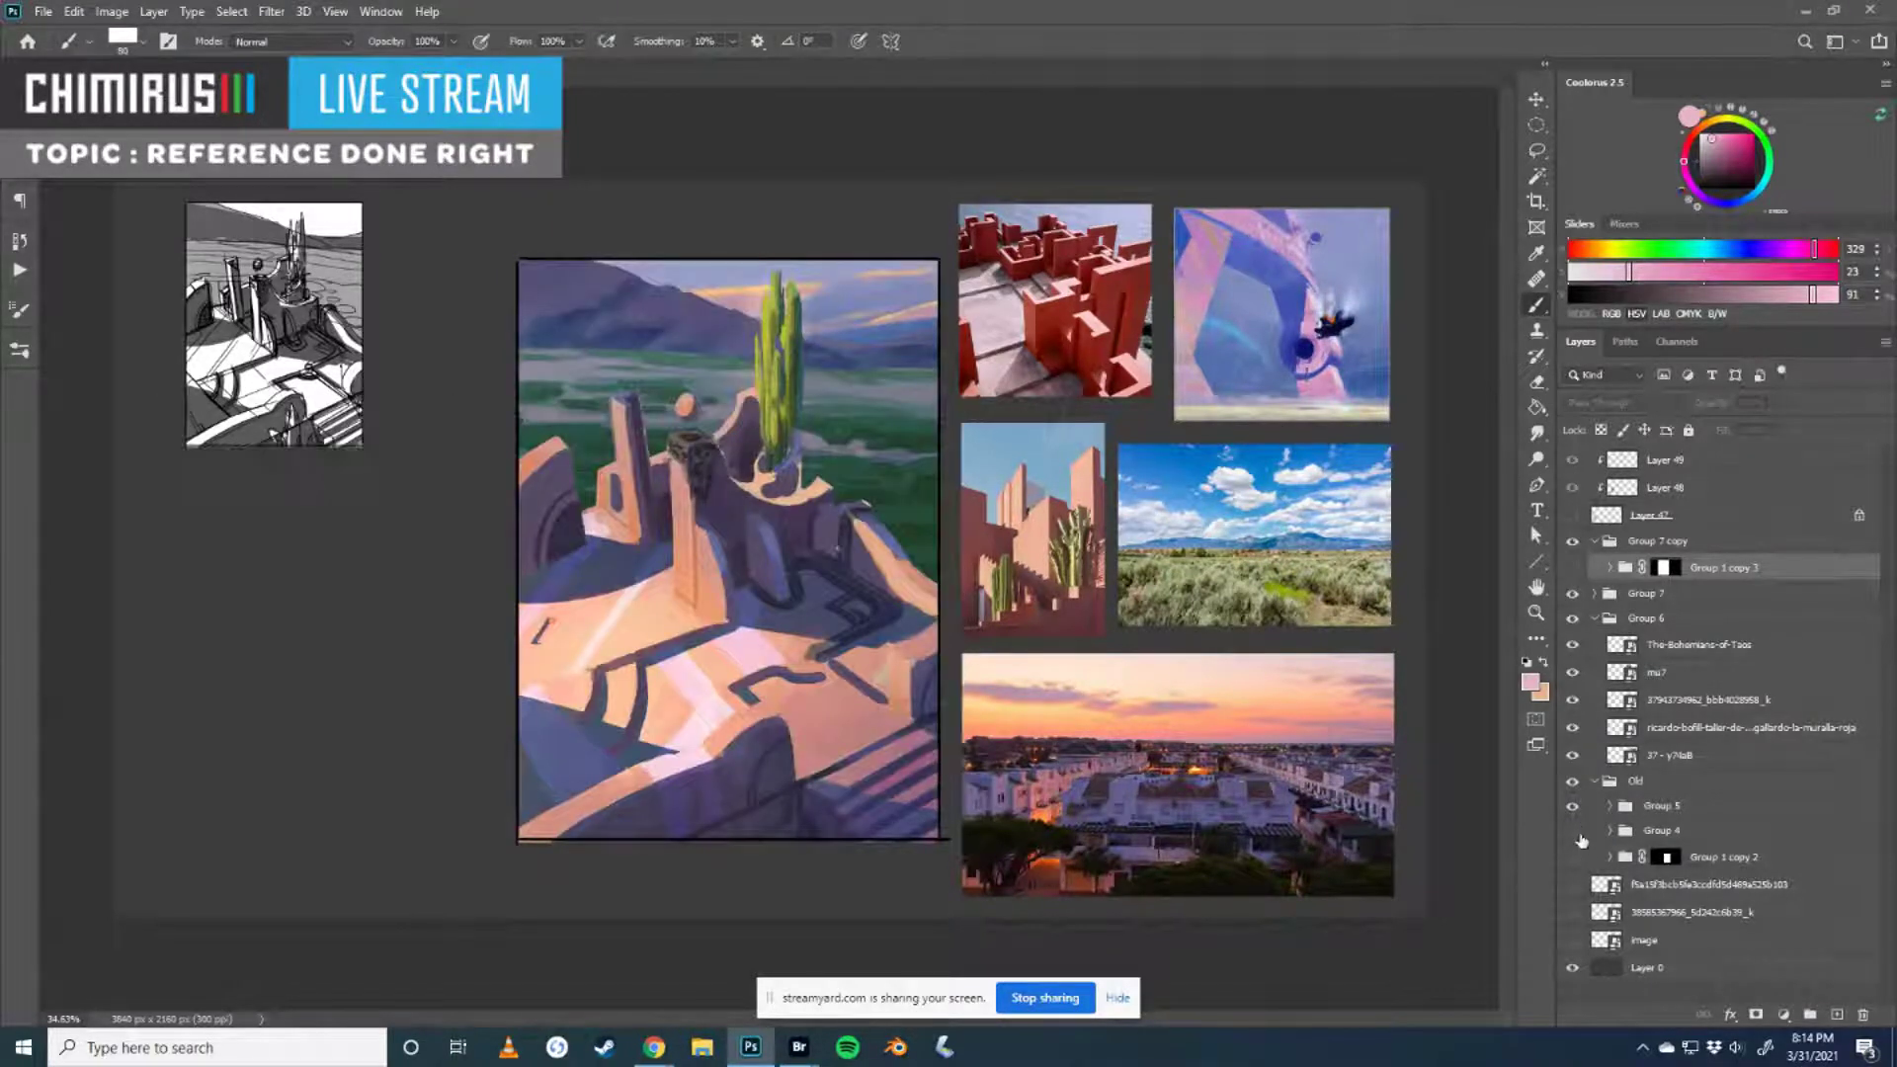
- Expand Group 5 down to the layers of Group 1 copy 4 and check Layer 19 by toggling its visibility
click(1611, 807)
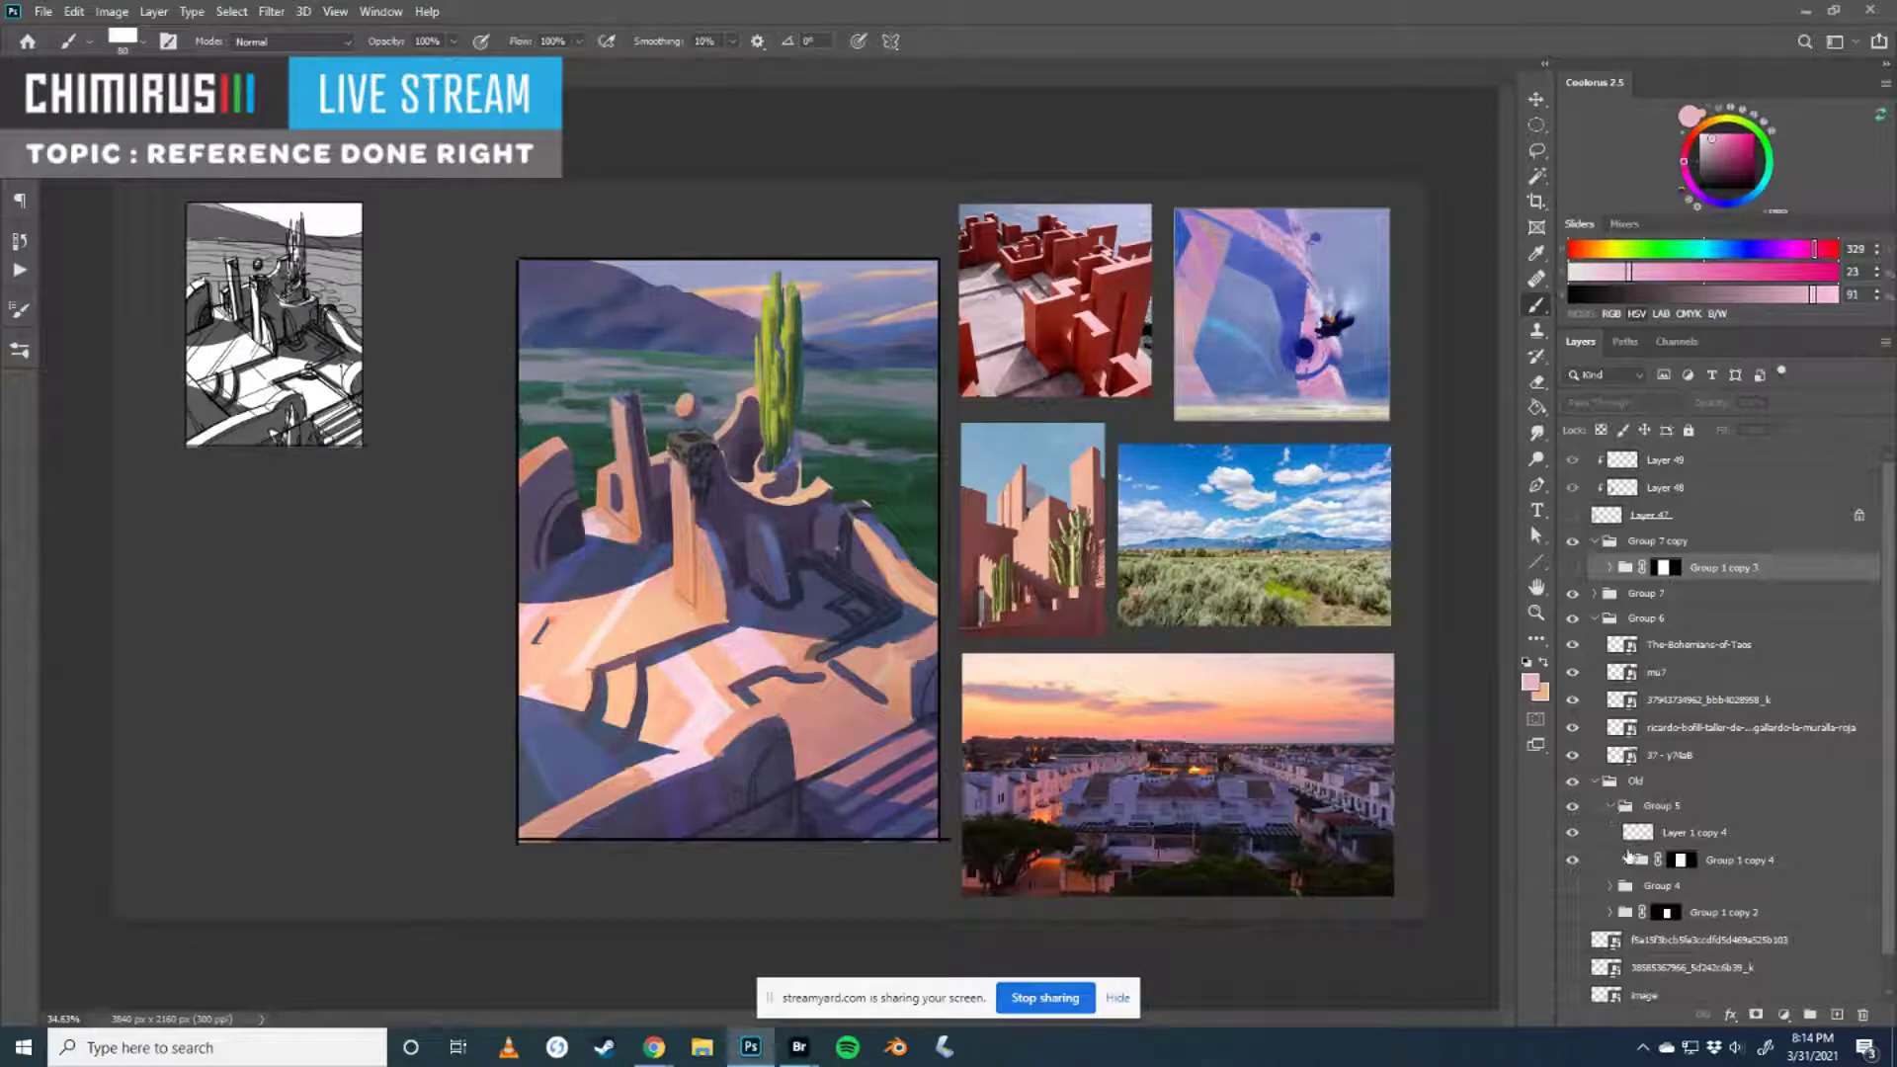
click(1628, 858)
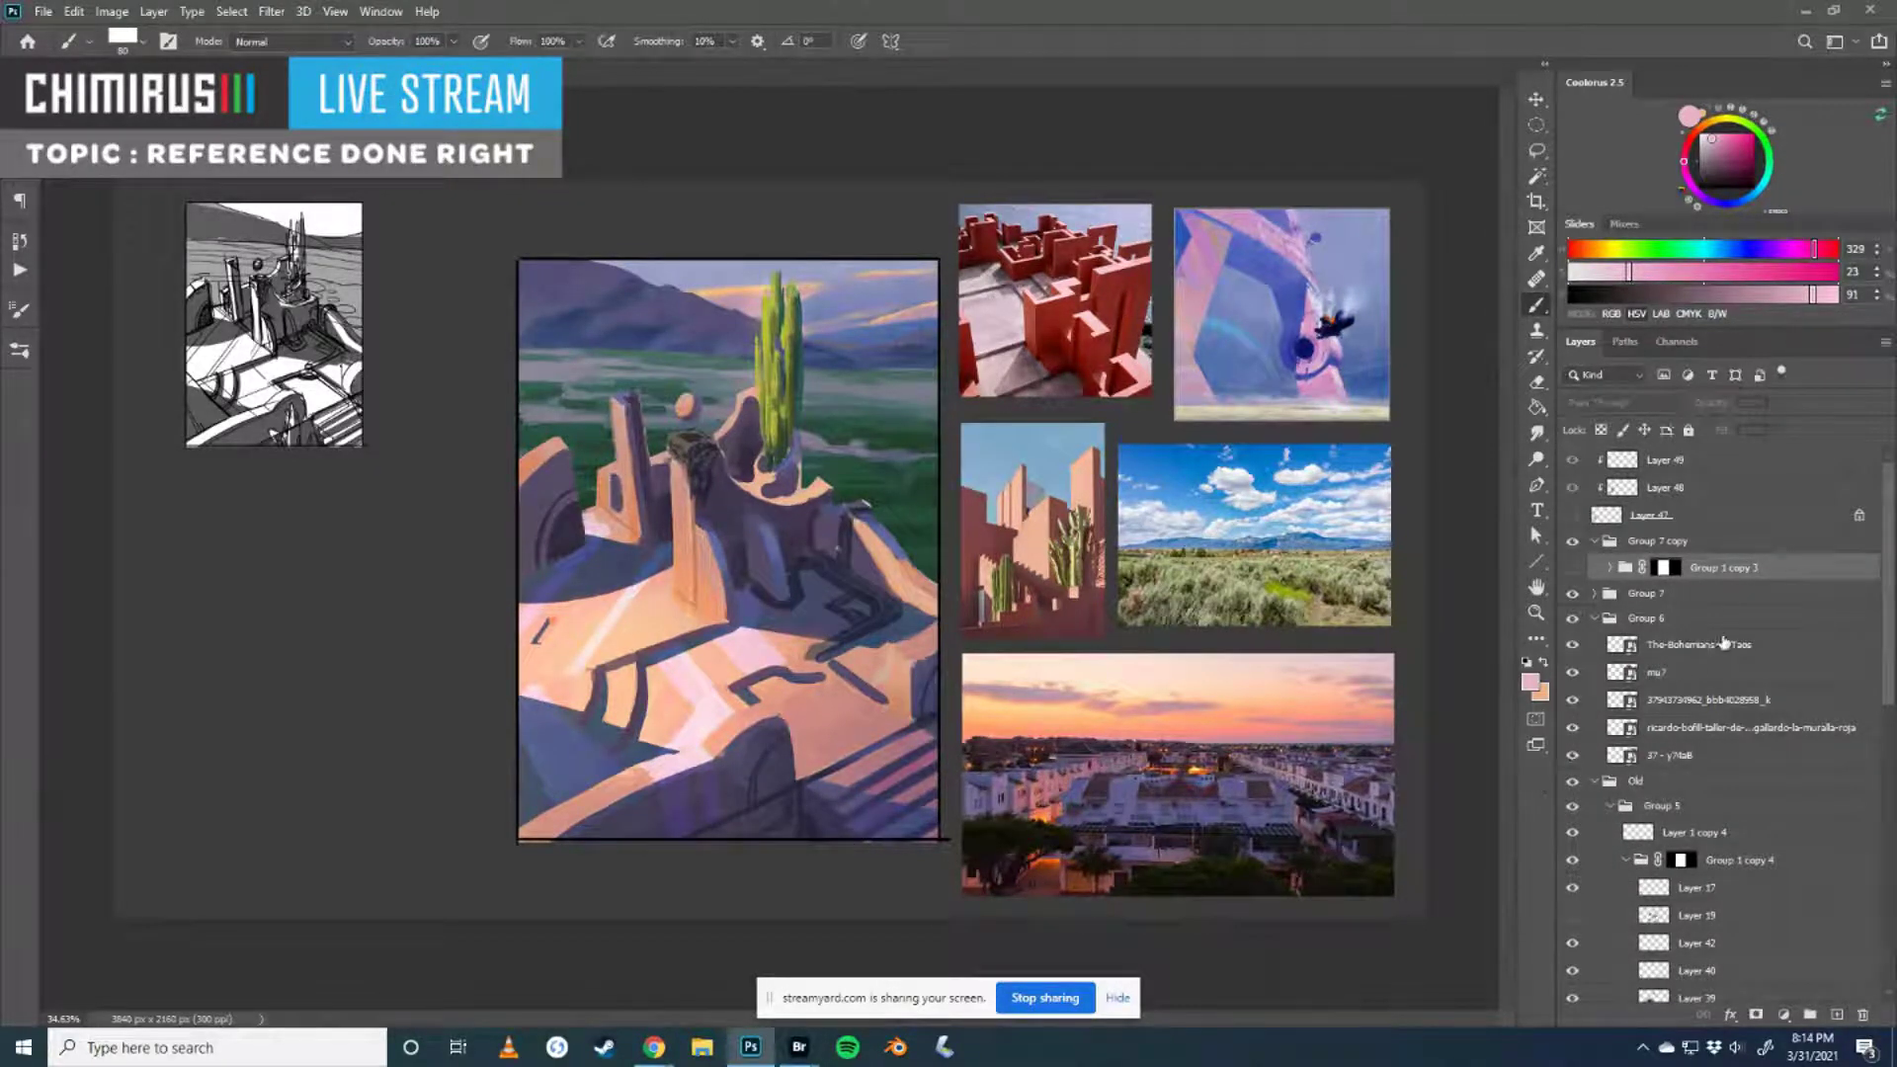
scroll(1640, 660, down, 2)
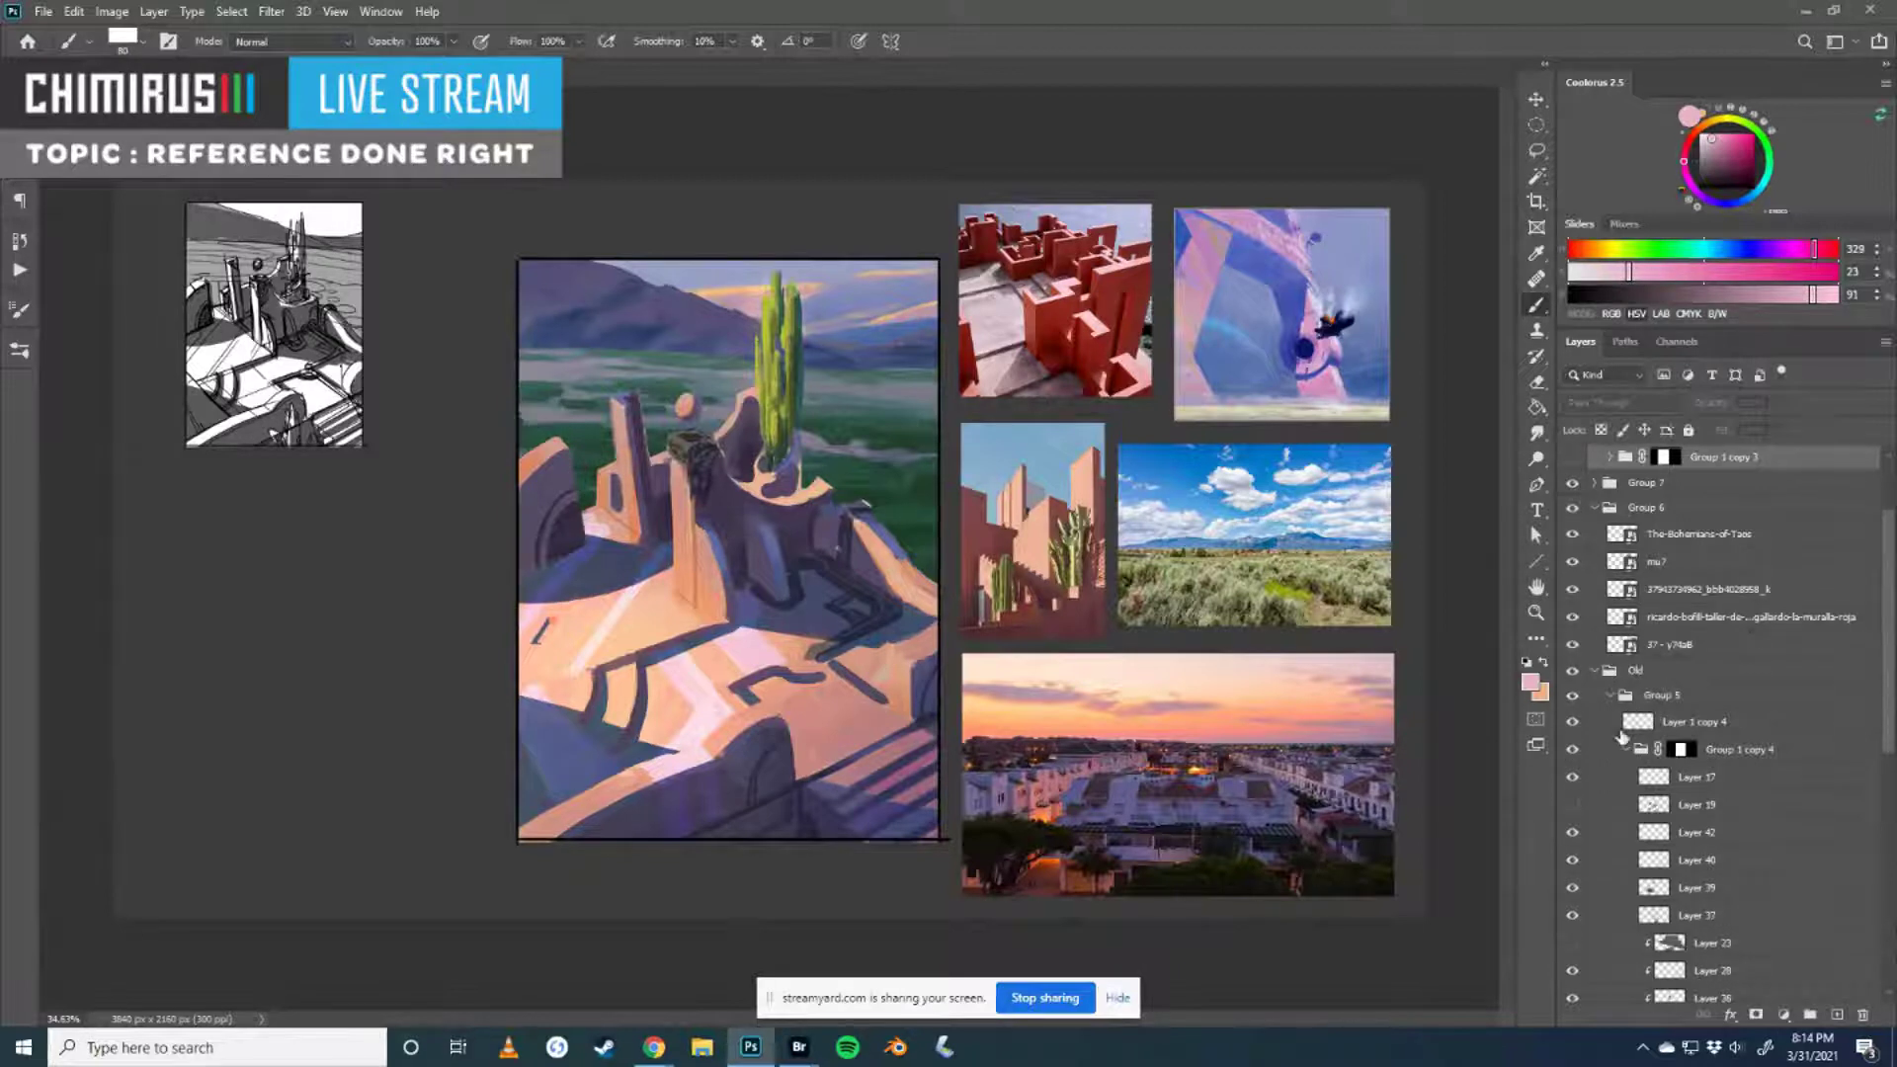
scroll(1608, 746, down, 1)
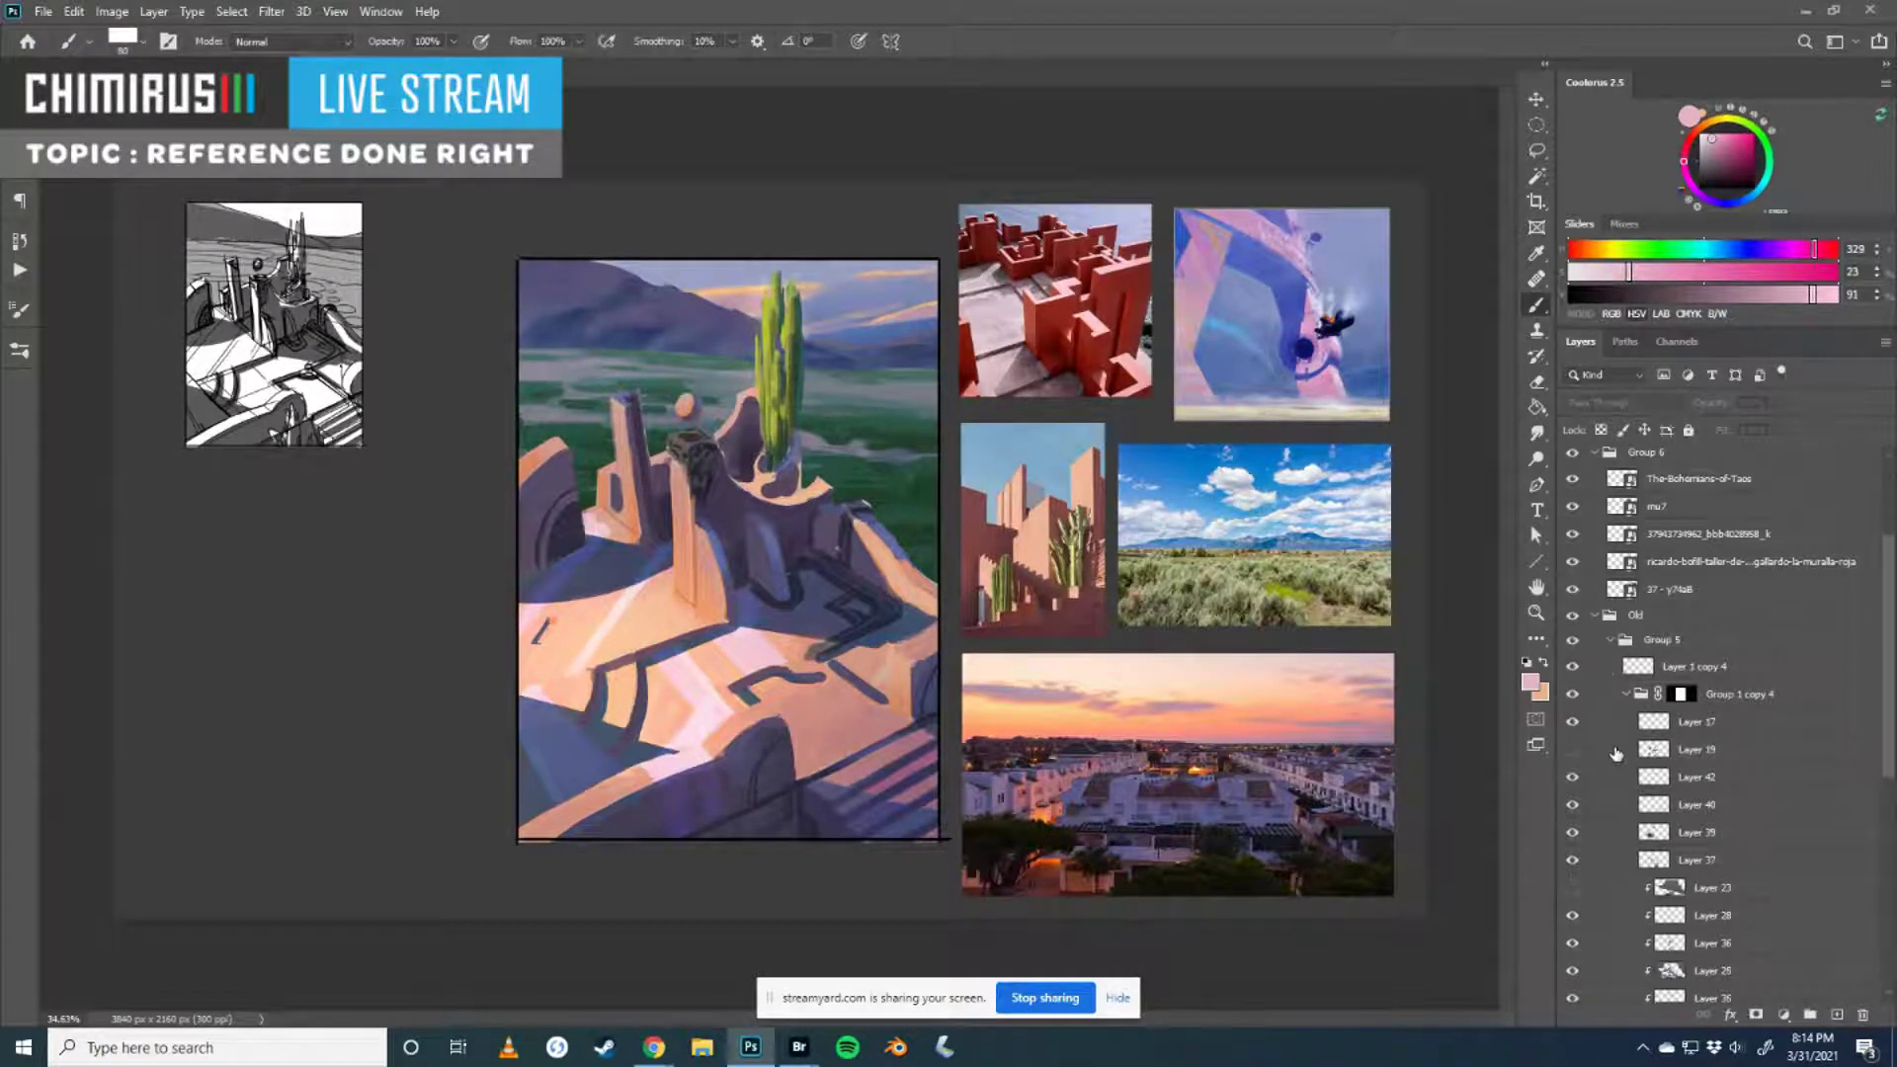
click(1572, 751)
click(1572, 753)
click(1599, 757)
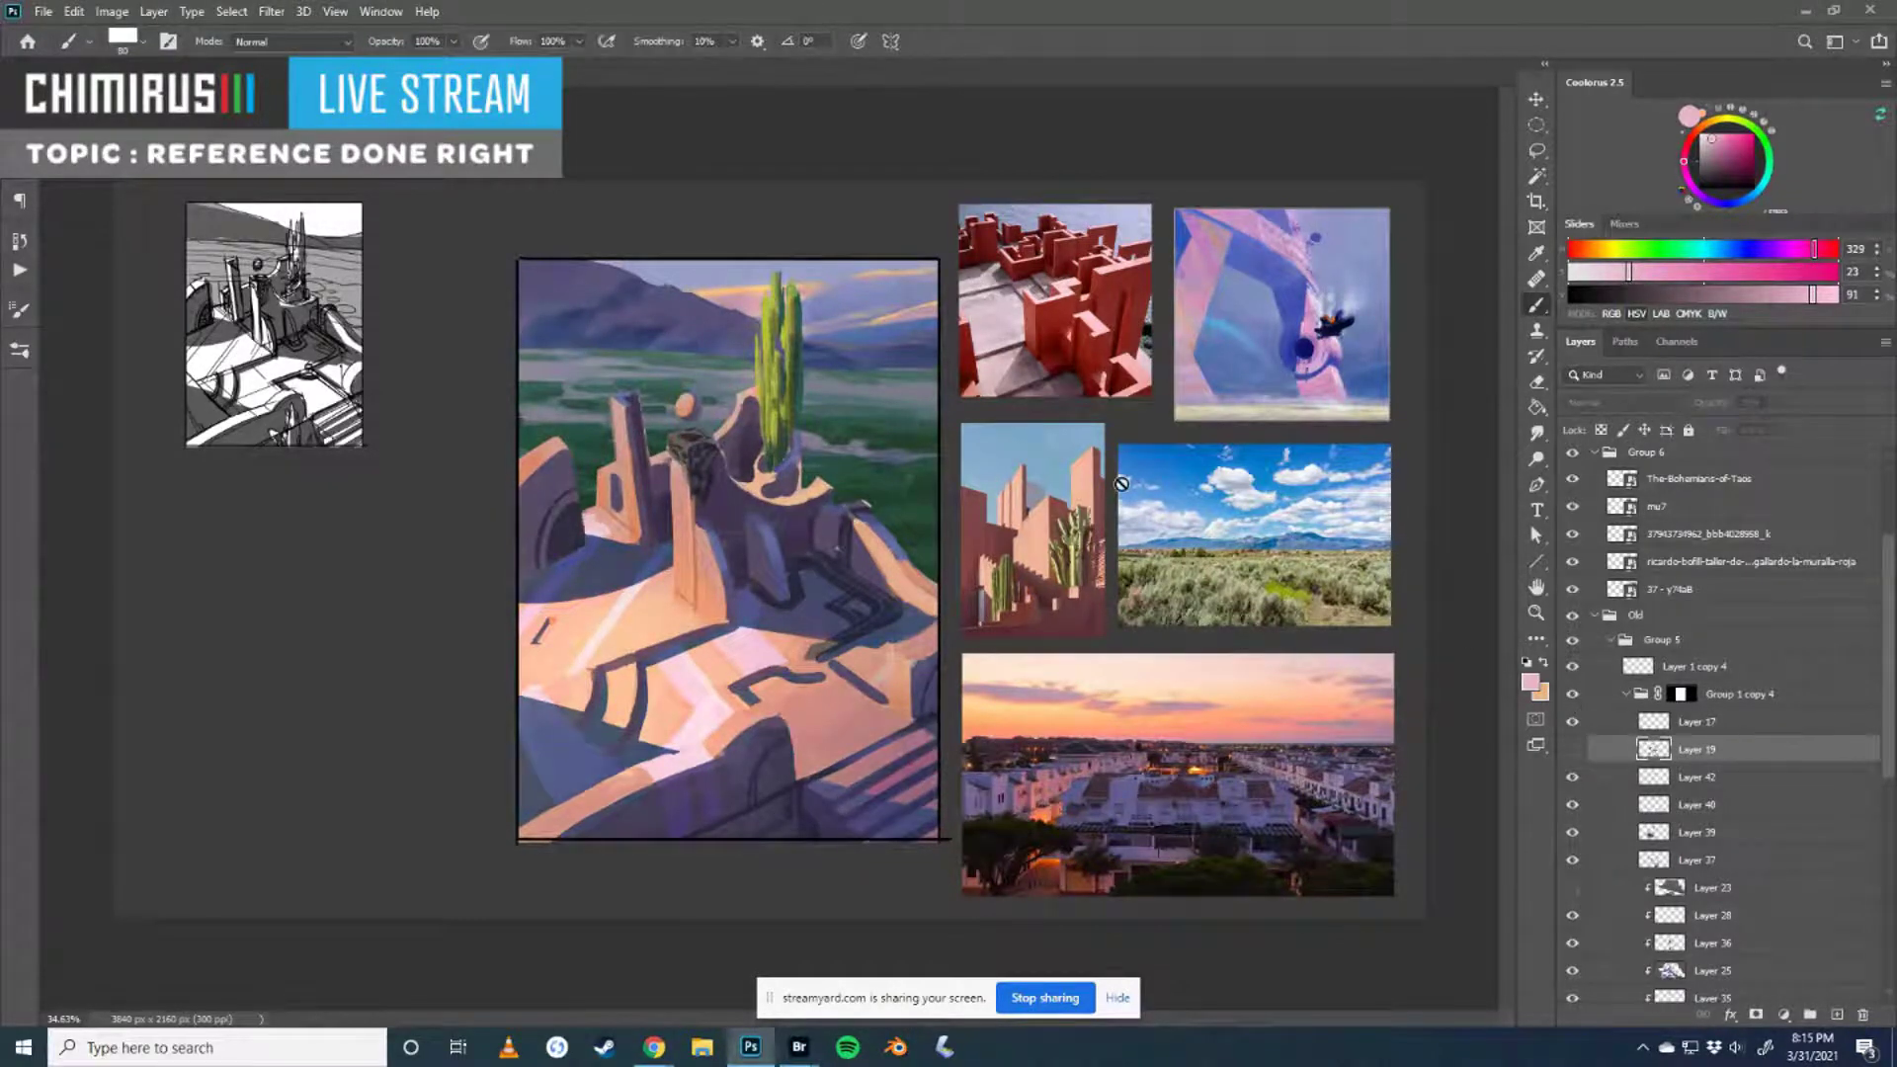
- Compare the current colour study with the older cactus painting by toggling Group 1 copy 3
key(z)
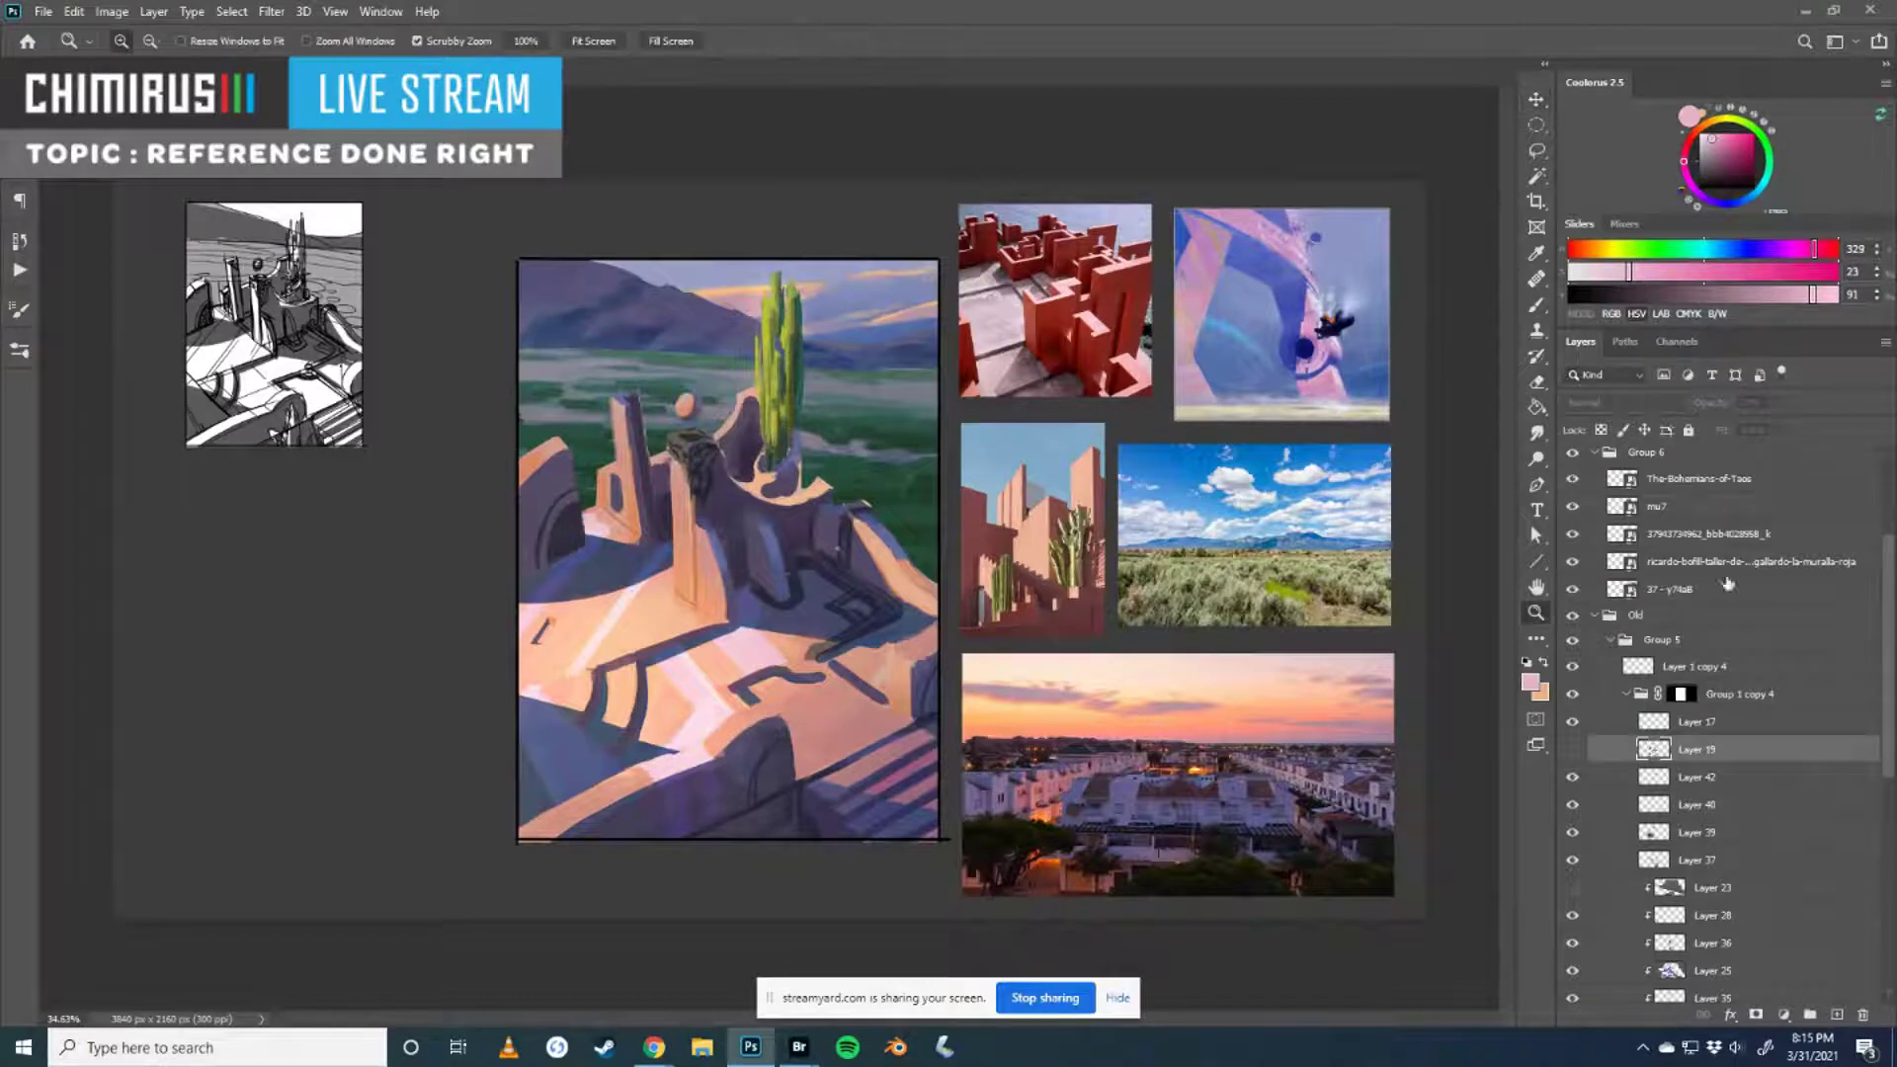
scroll(1728, 584, up, 3)
click(1573, 569)
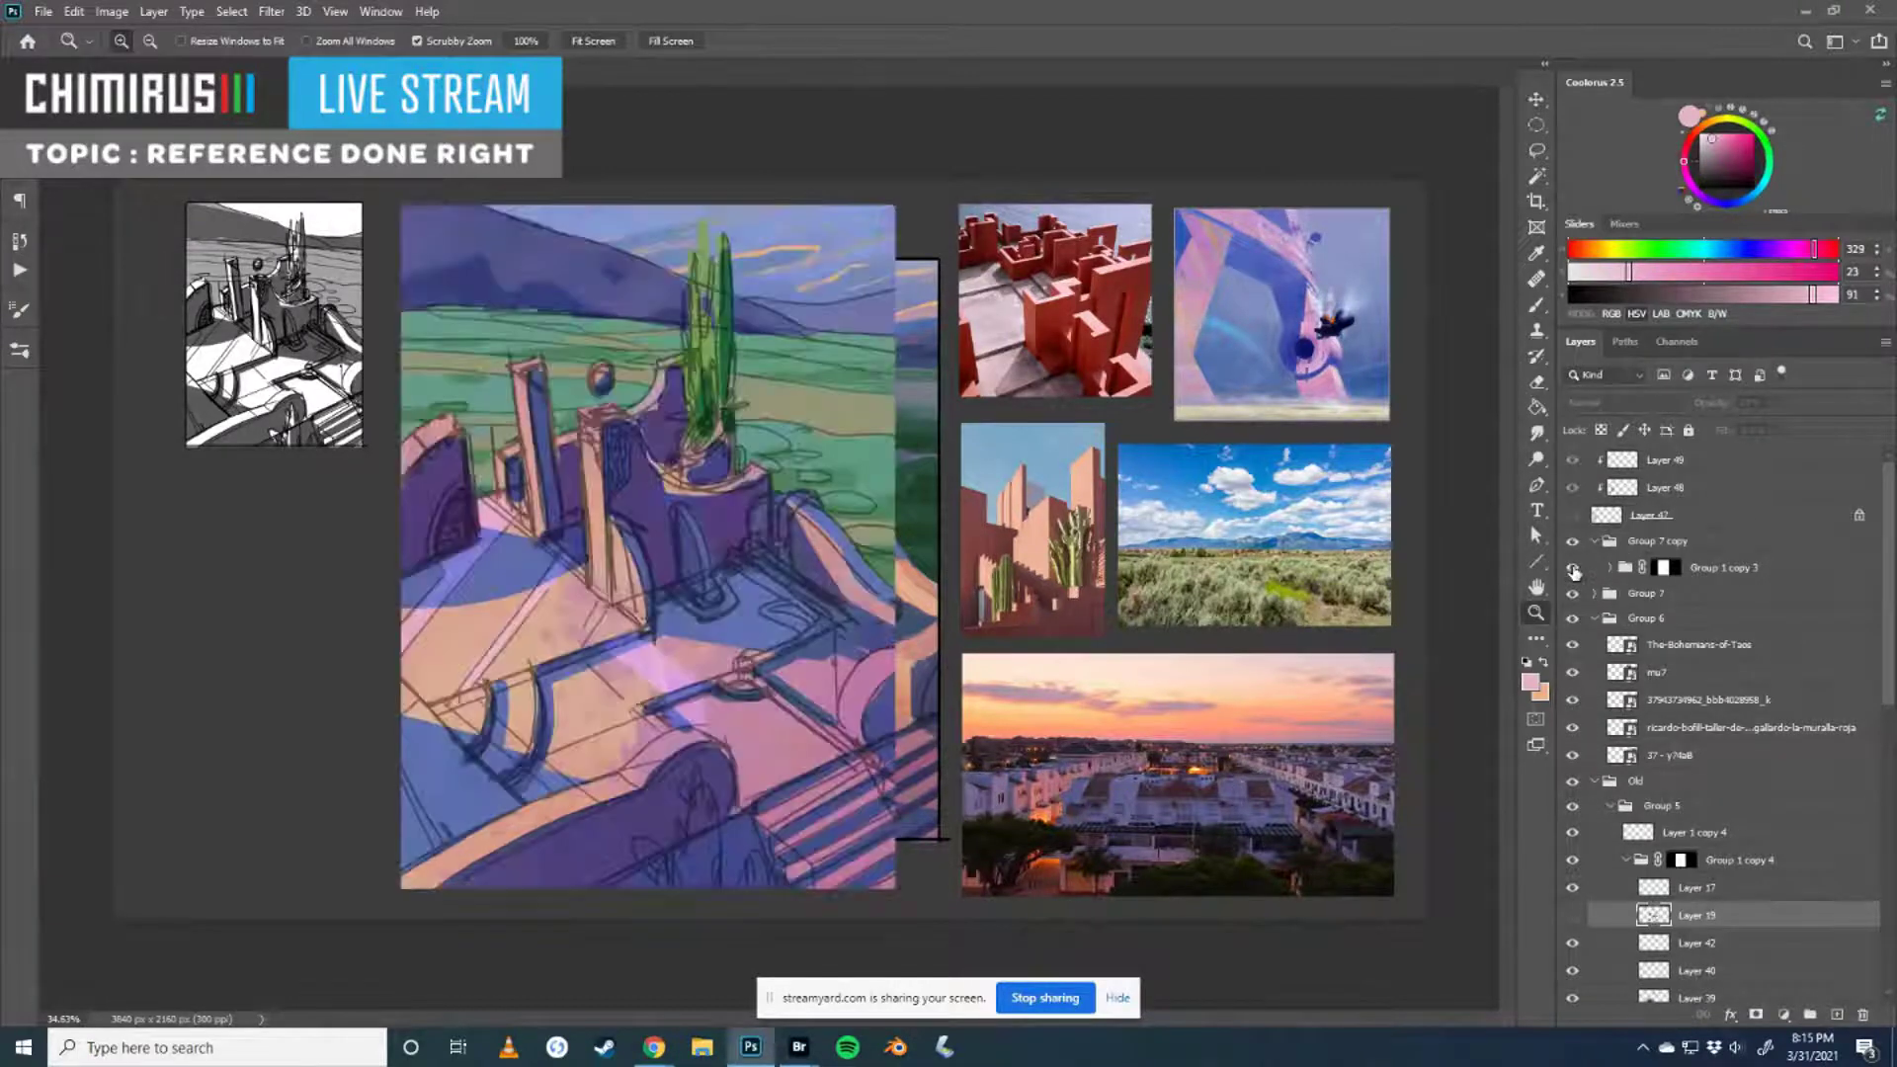
click(1573, 569)
click(1573, 569)
click(1573, 569)
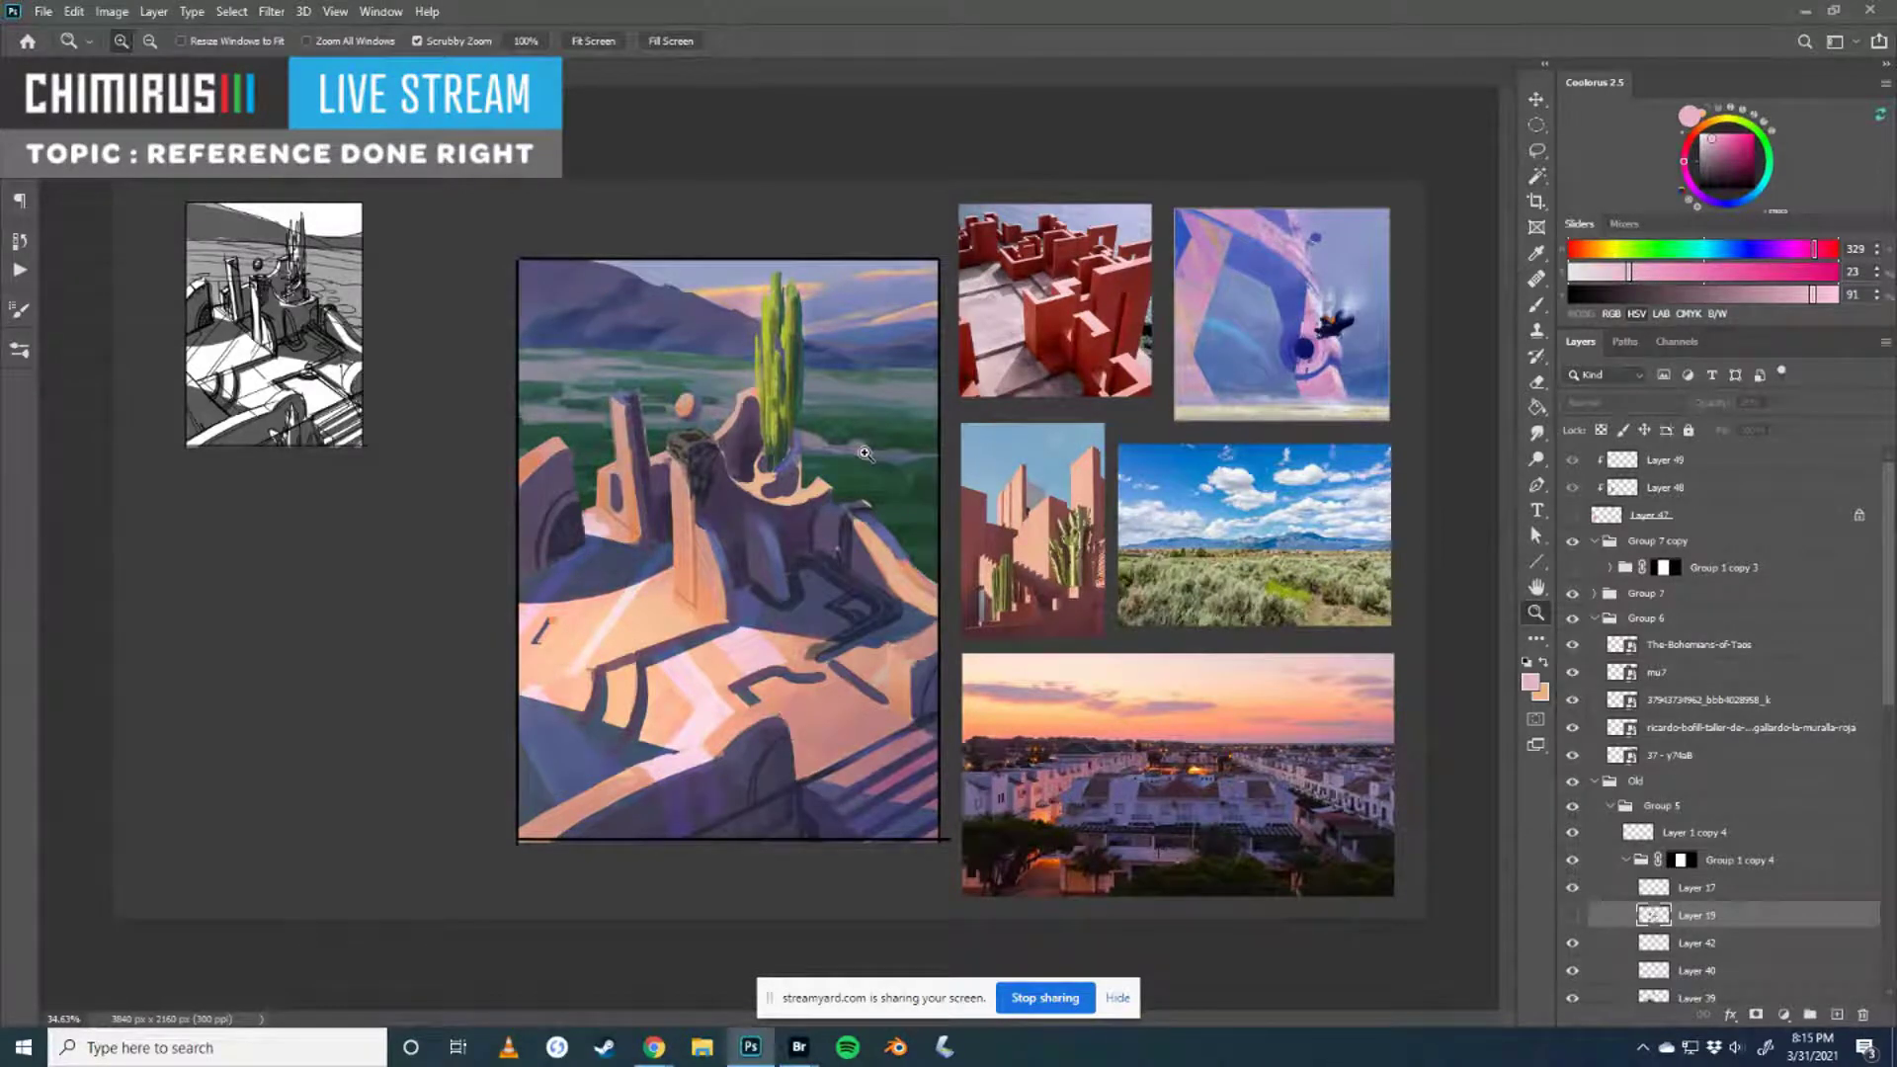
- Examine what Layer 39 contributes to the old cactus painting by hiding and showing it
scroll(1586, 762, down, 5)
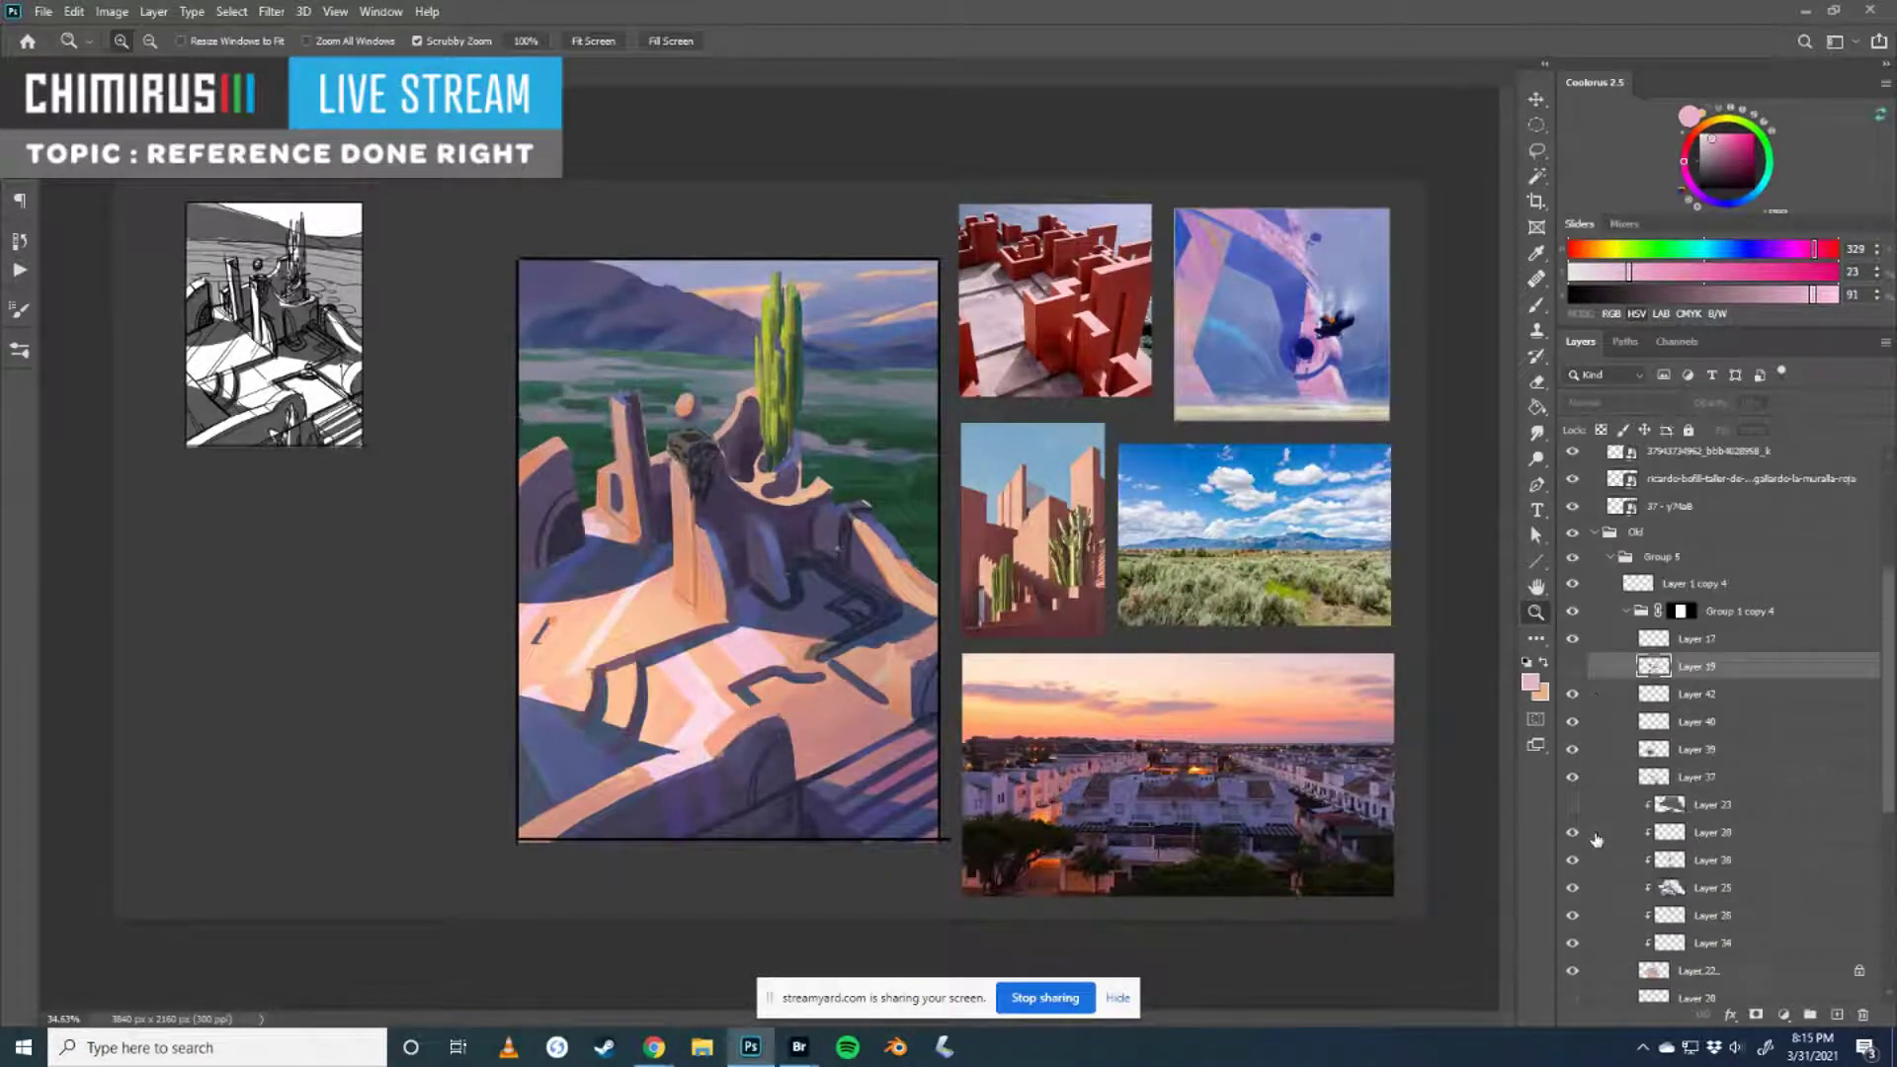
click(1573, 750)
click(1573, 750)
scroll(1620, 765, down, 1)
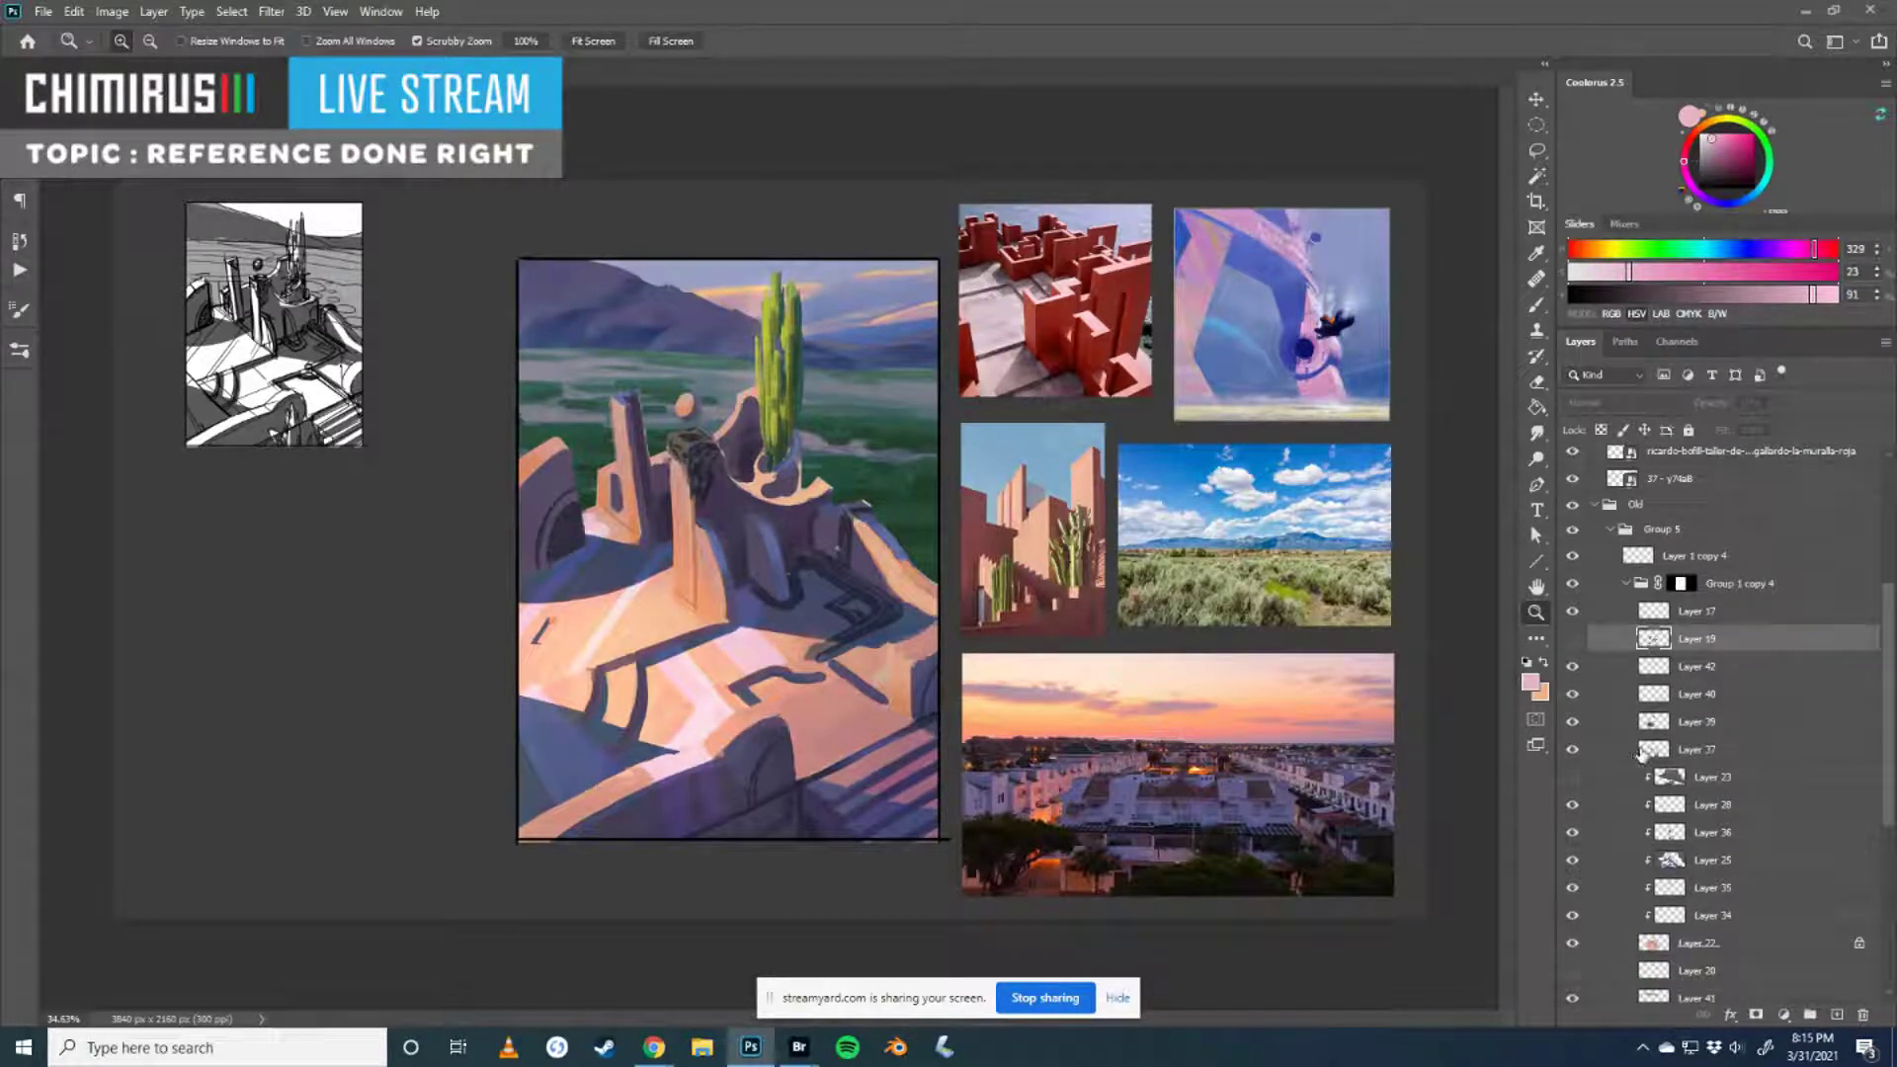
- Hide Layer 39 and add a new layer directly above Layer 37 in Group 1 copy 4
click(1573, 722)
click(1573, 750)
click(1573, 750)
click(1694, 749)
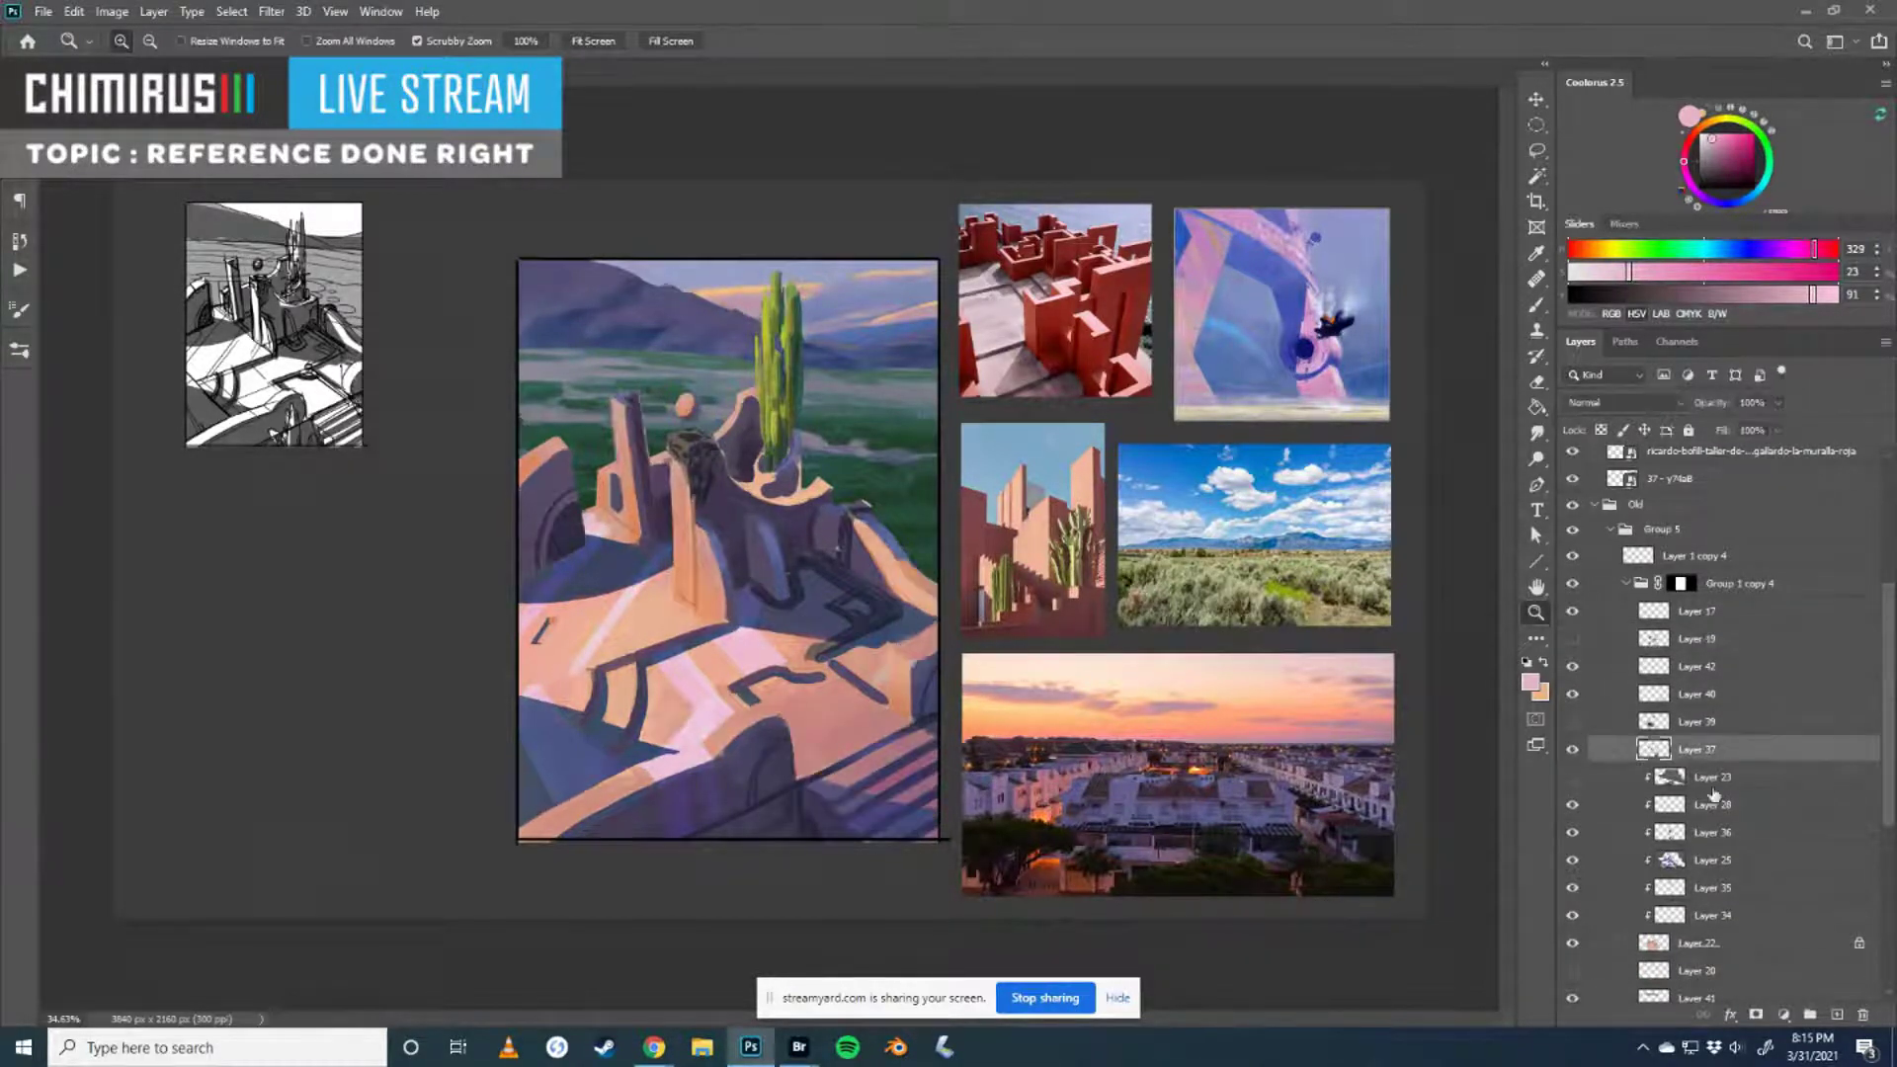
click(1836, 1014)
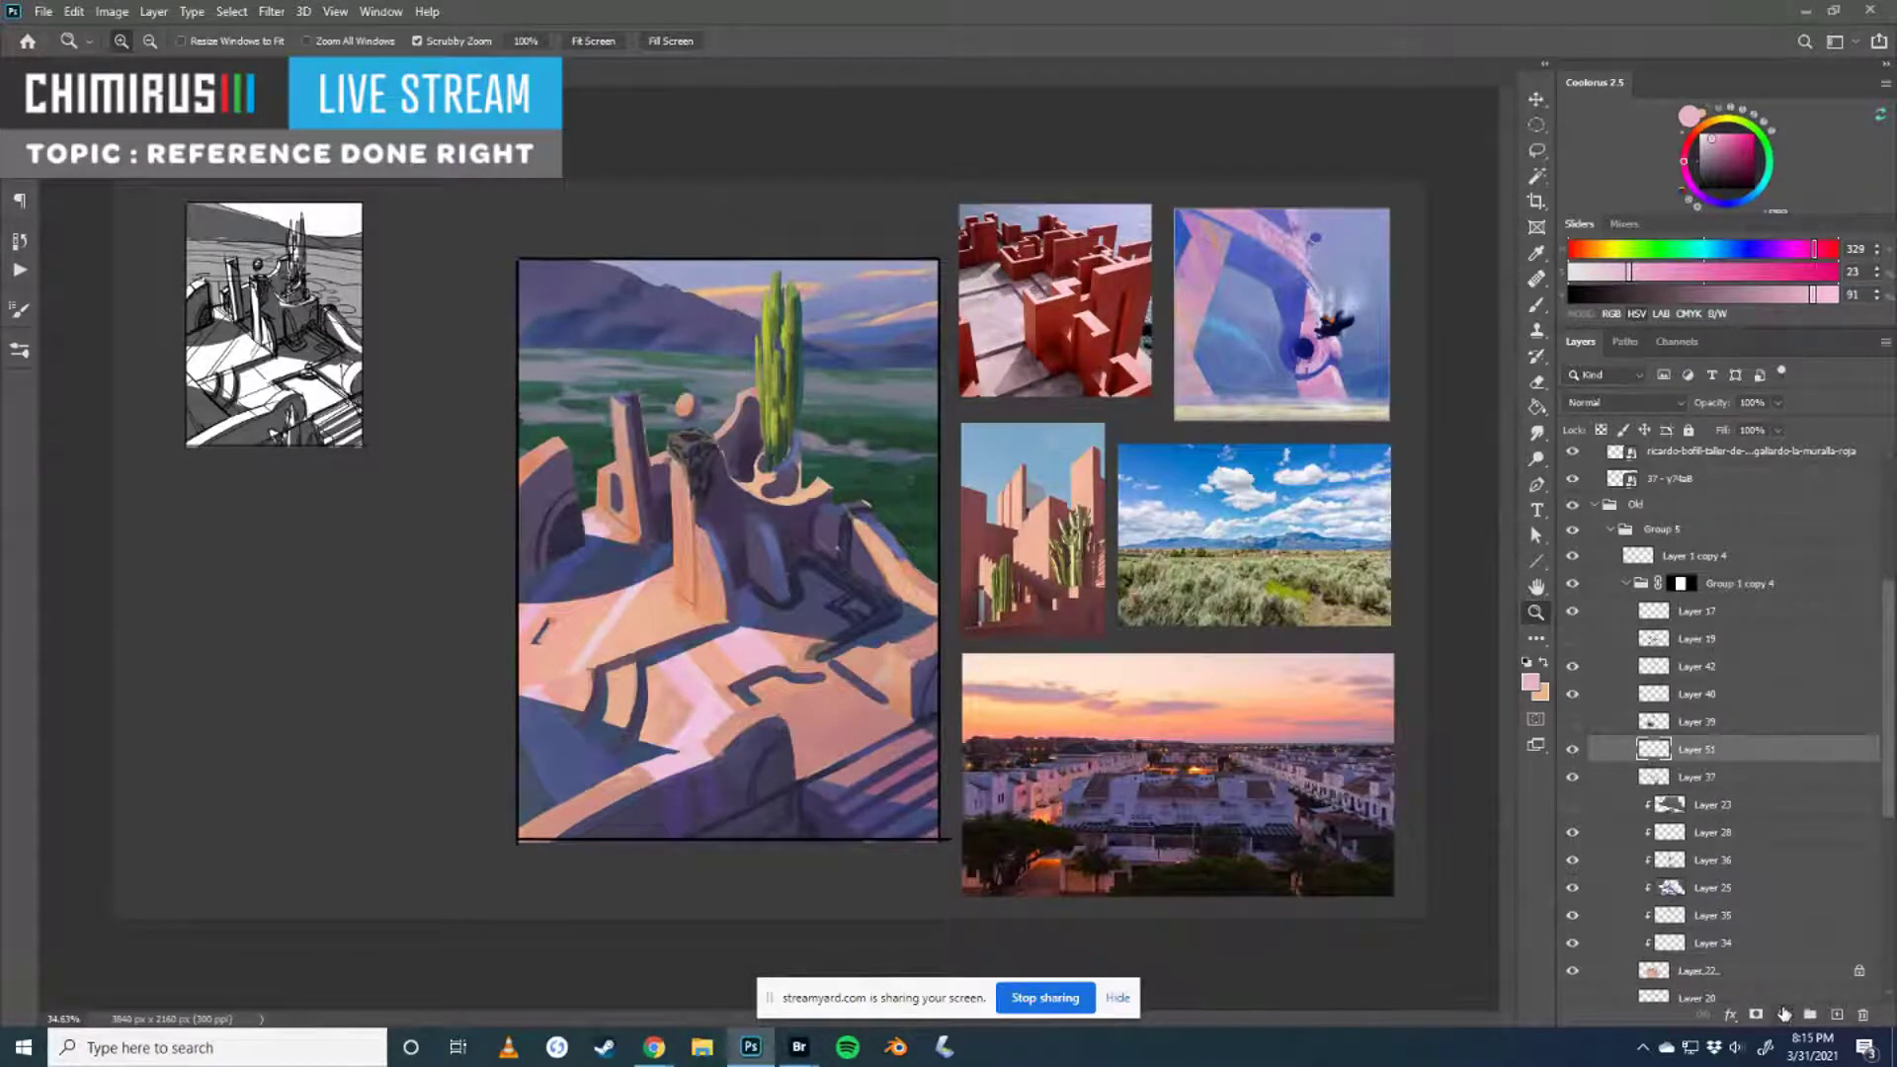
- Touch up the sunlit ground on the new layer with a smaller brush, using peach and pink tones sampled from the painting
key(b)
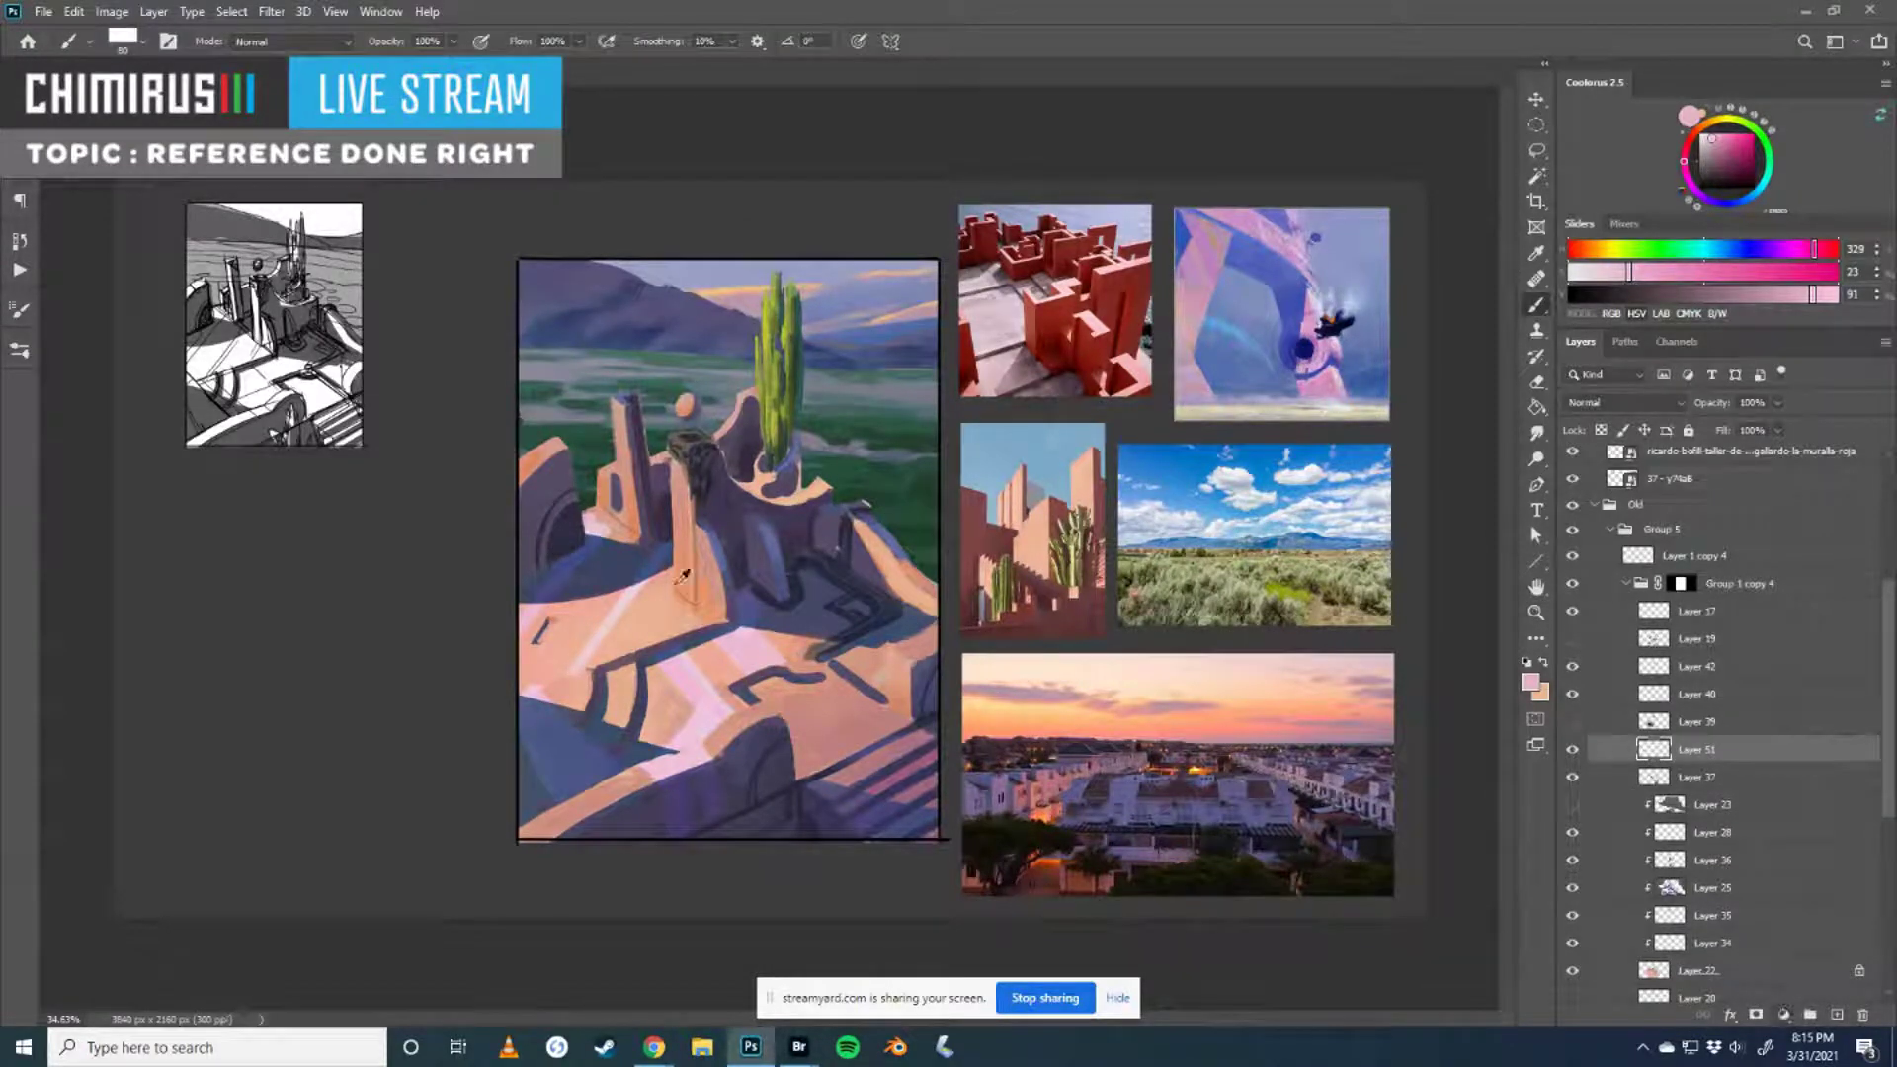
alt+click(692, 612)
key(bracketleft)
key(bracketleft)
key(bracketleft)
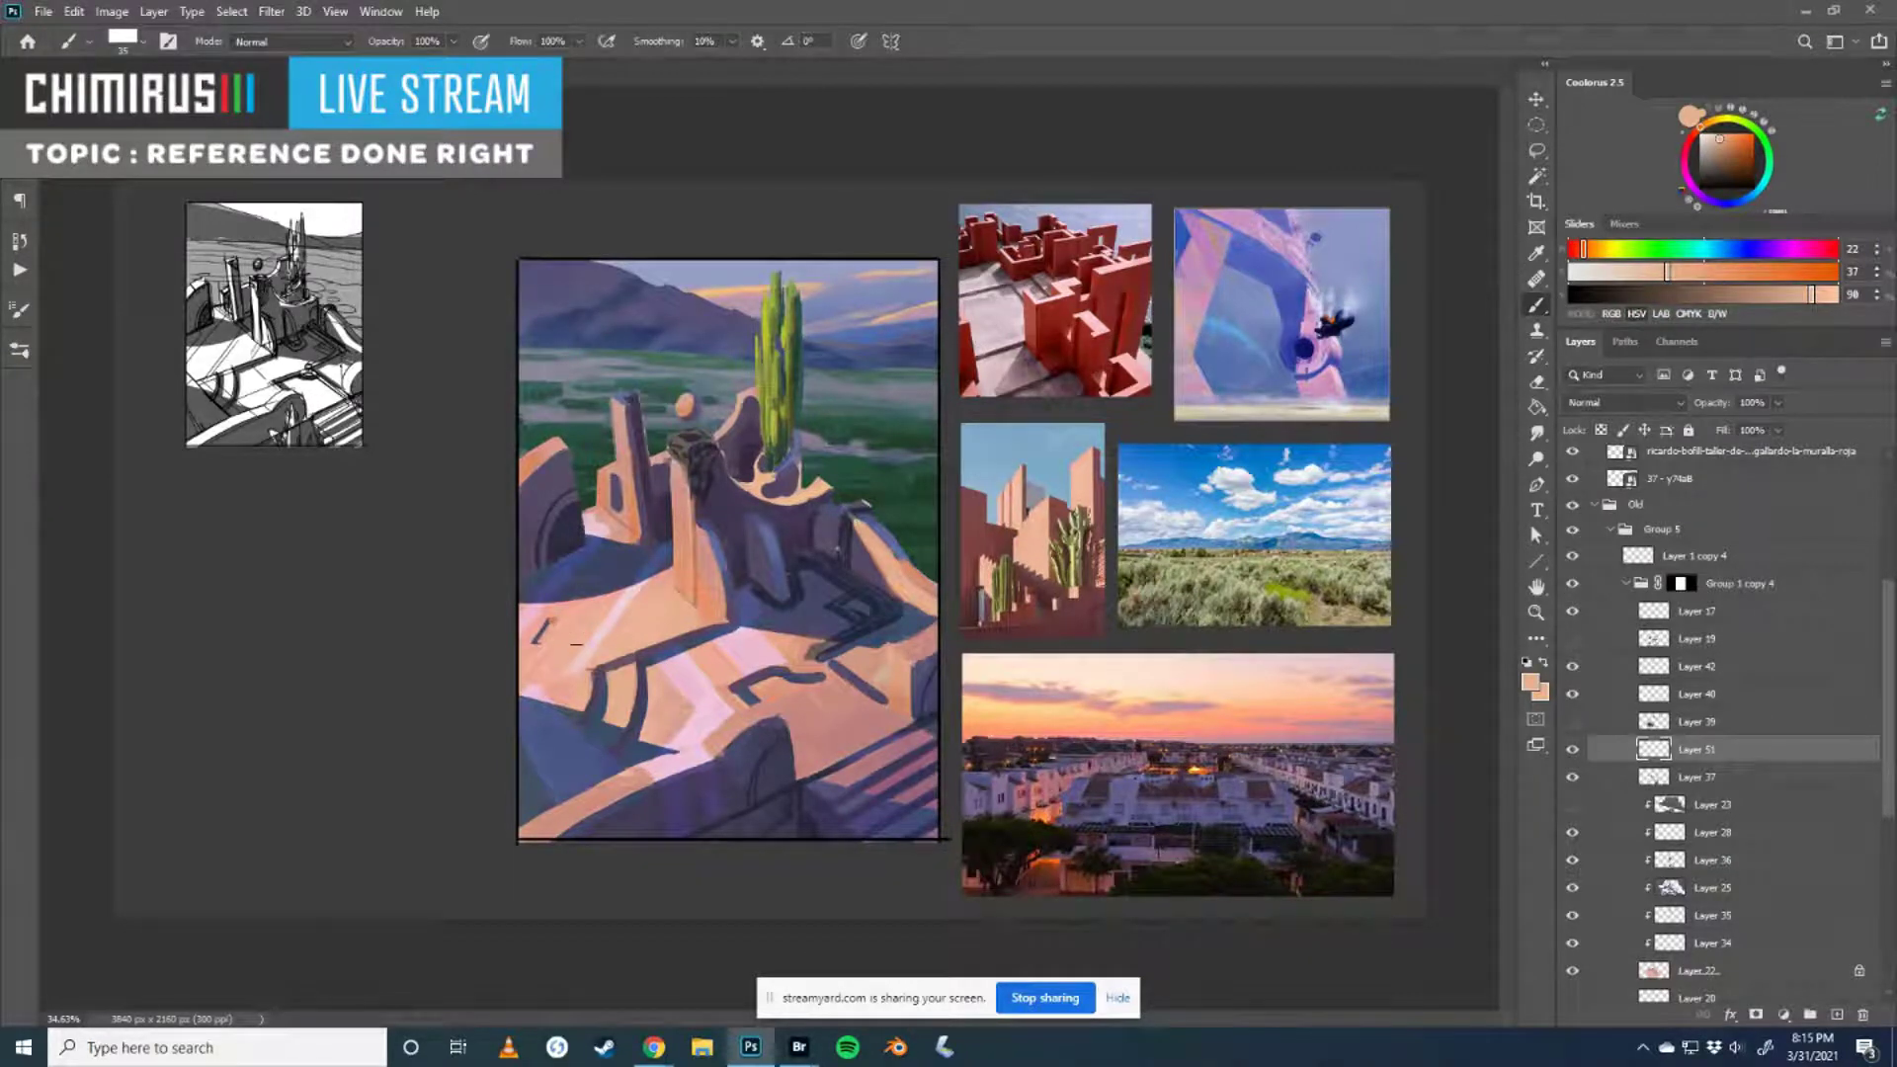
alt+click(684, 750)
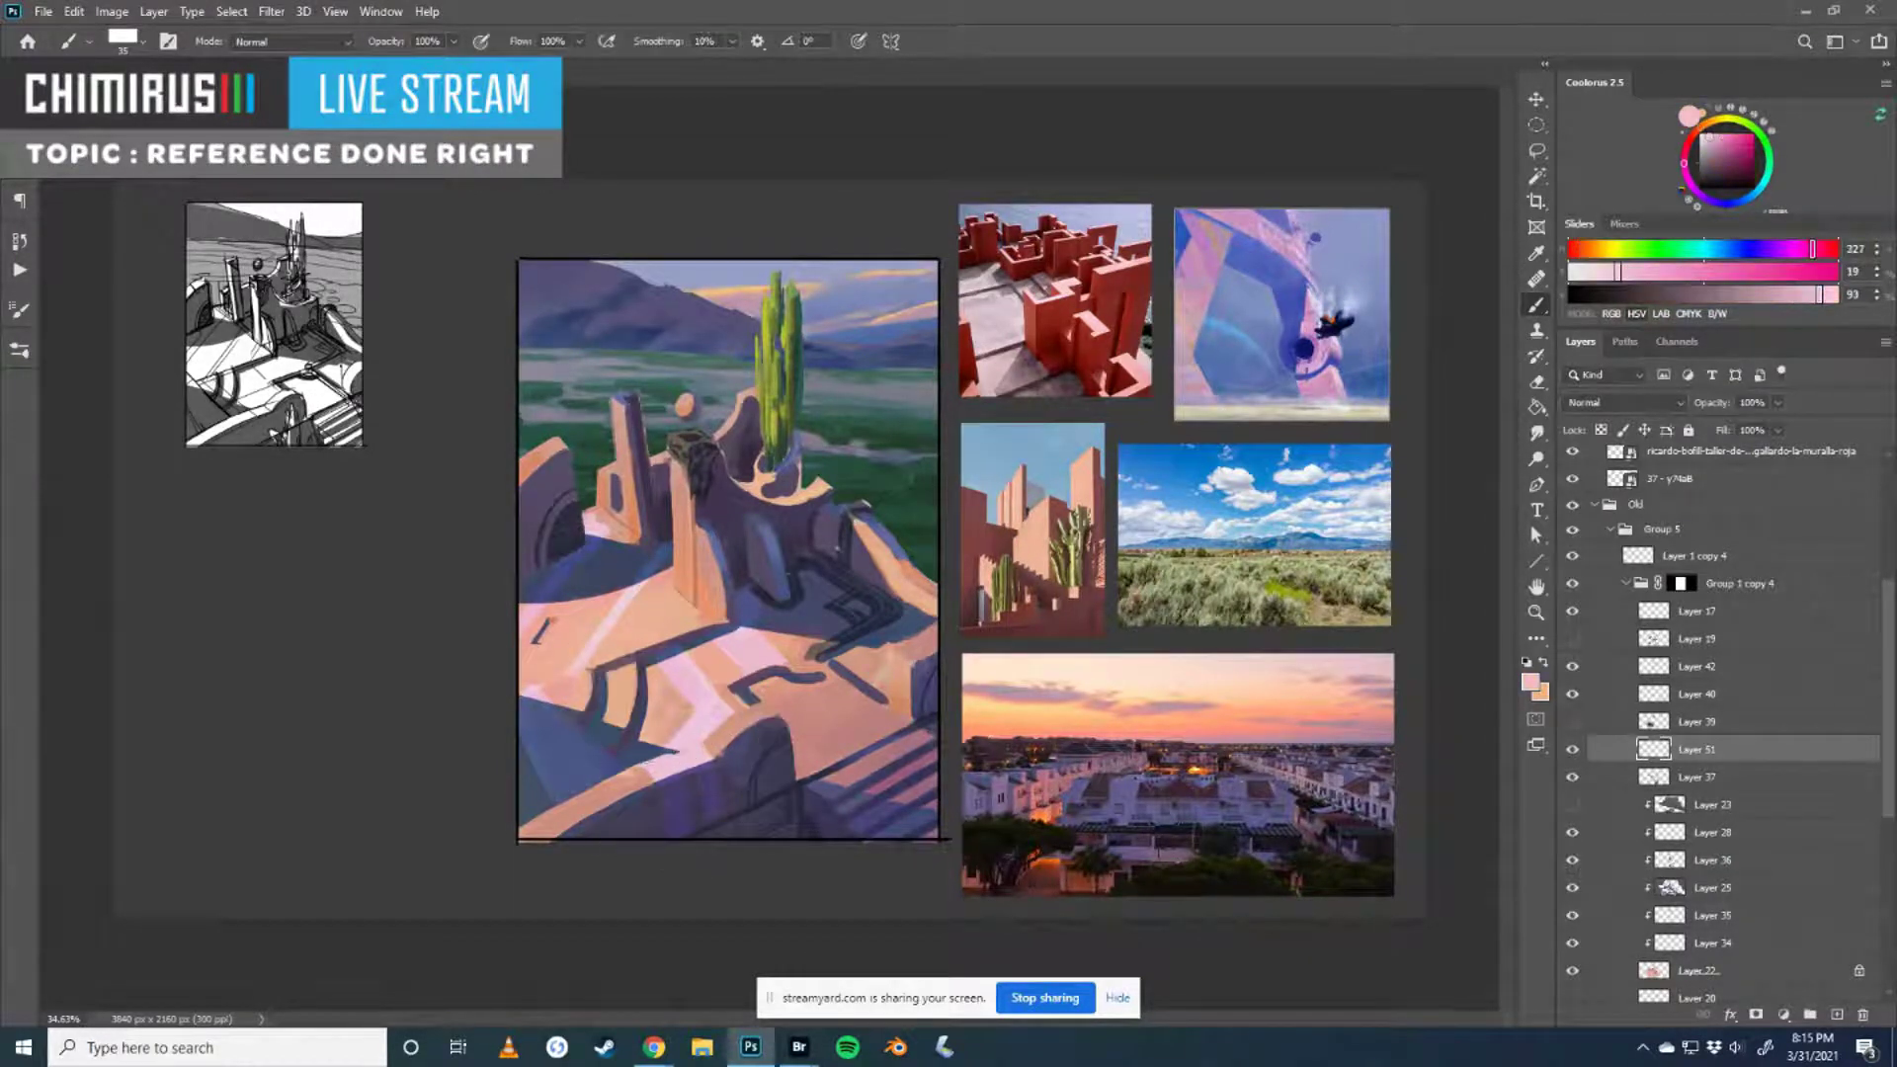
alt+click(739, 721)
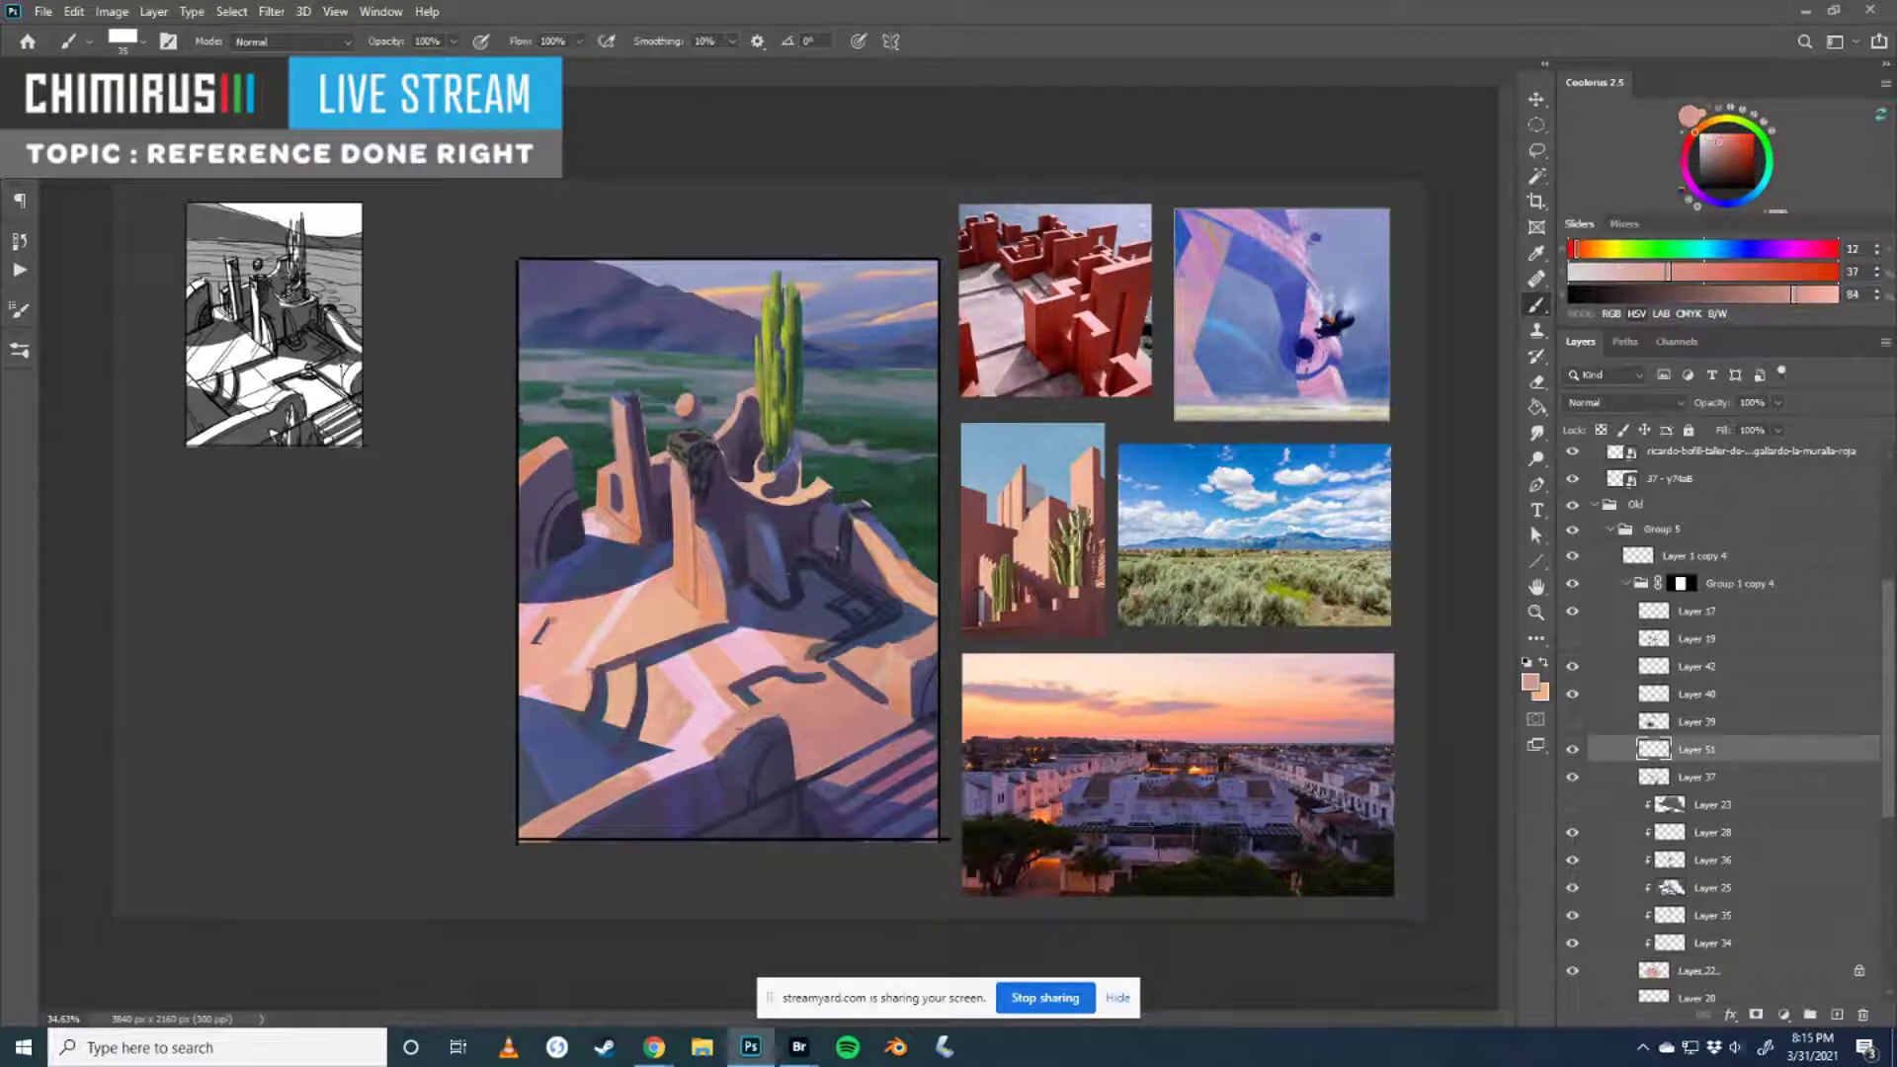
drag(715, 743, 737, 729)
- Repaint the floating sphere with a smaller brush in a salmon tone sampled from the sunlit ground, with saturation set to 44
alt+click(919, 654)
alt+click(919, 643)
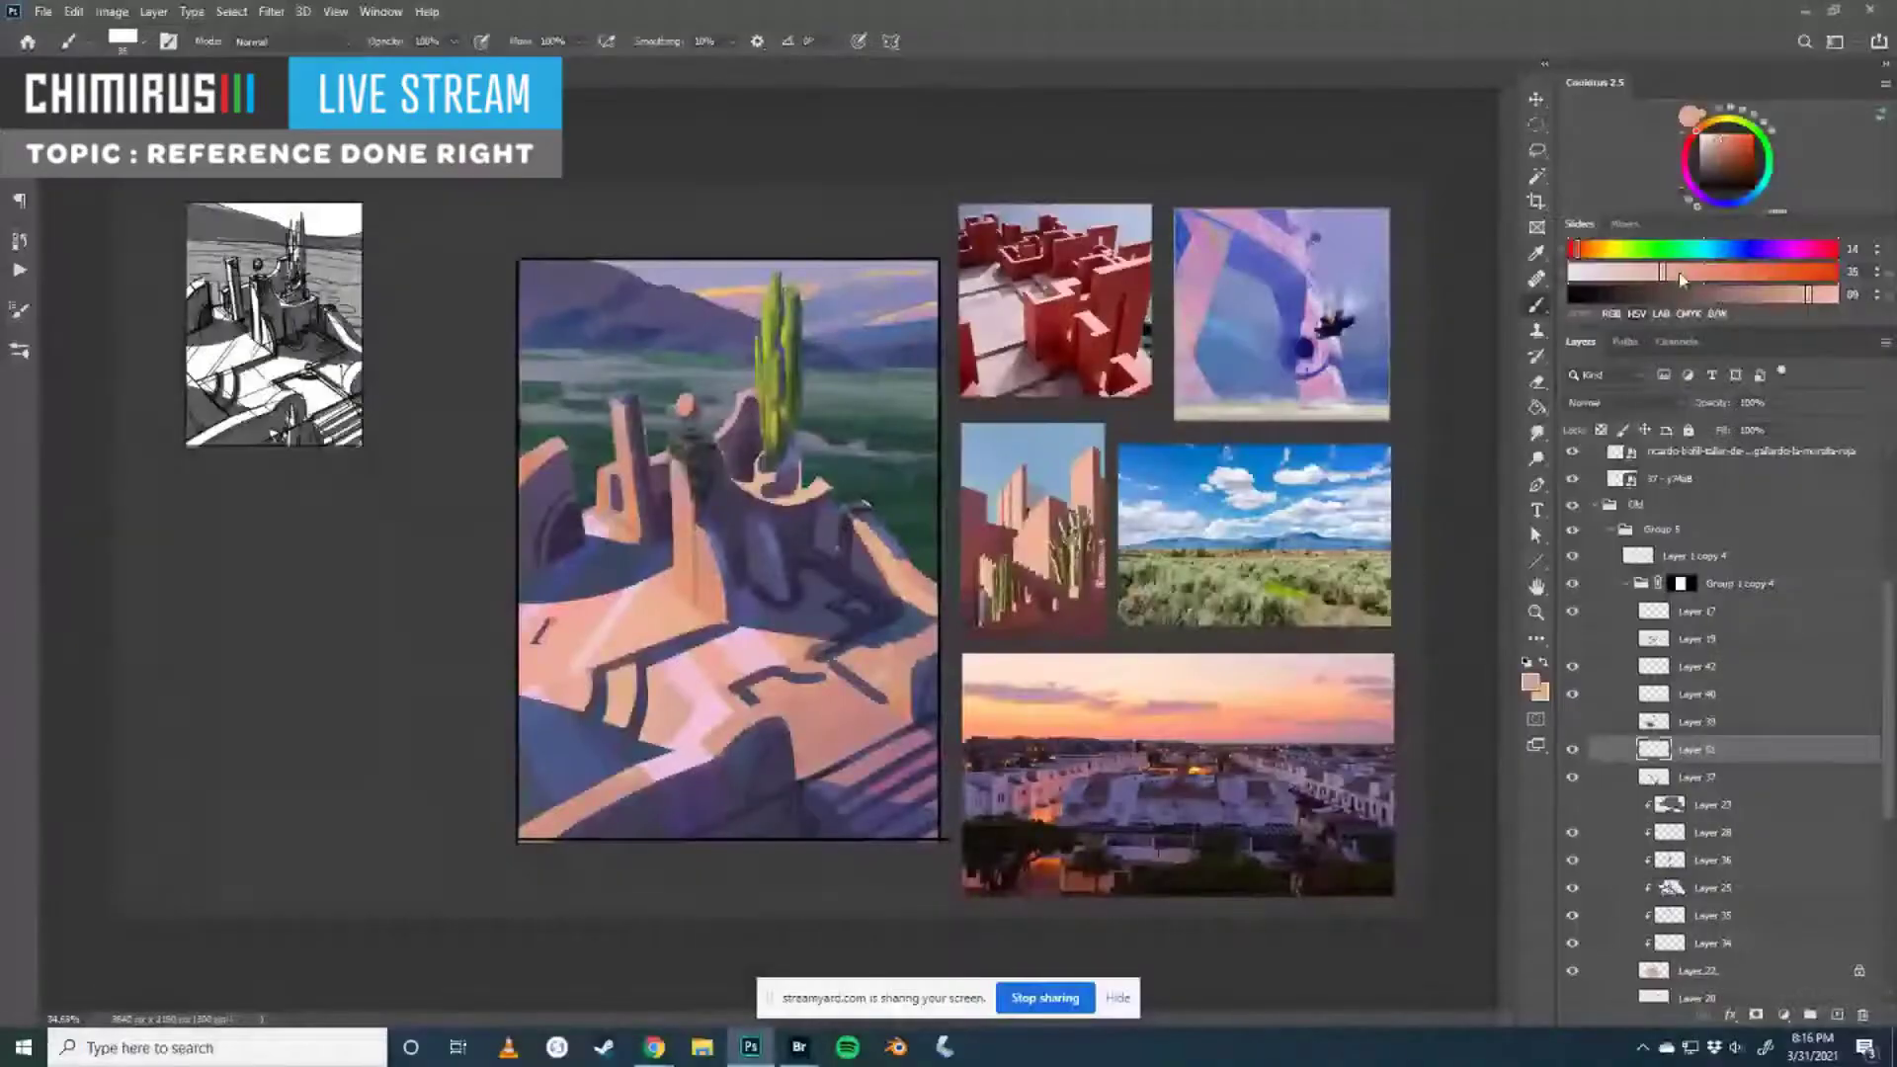
click(1683, 276)
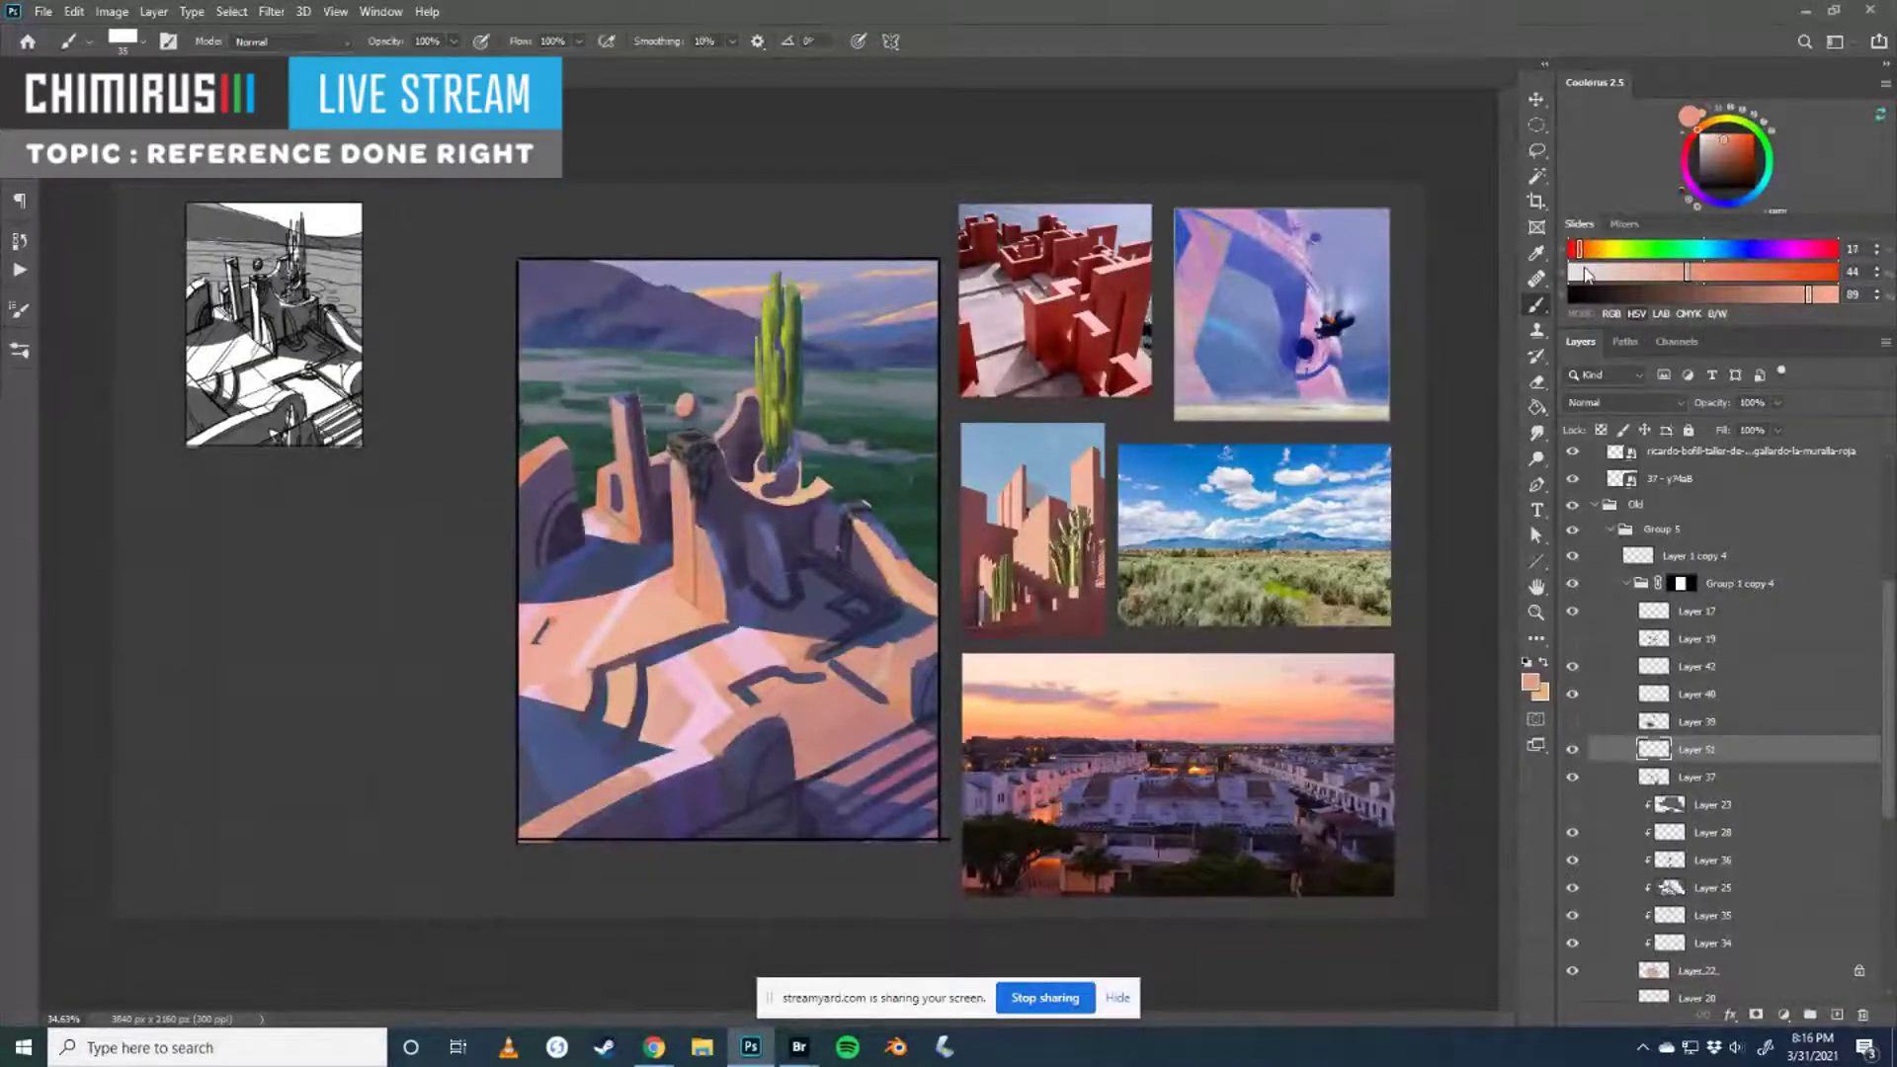
key(bracketleft)
key(bracketleft)
drag(692, 407, 702, 419)
alt+click(643, 621)
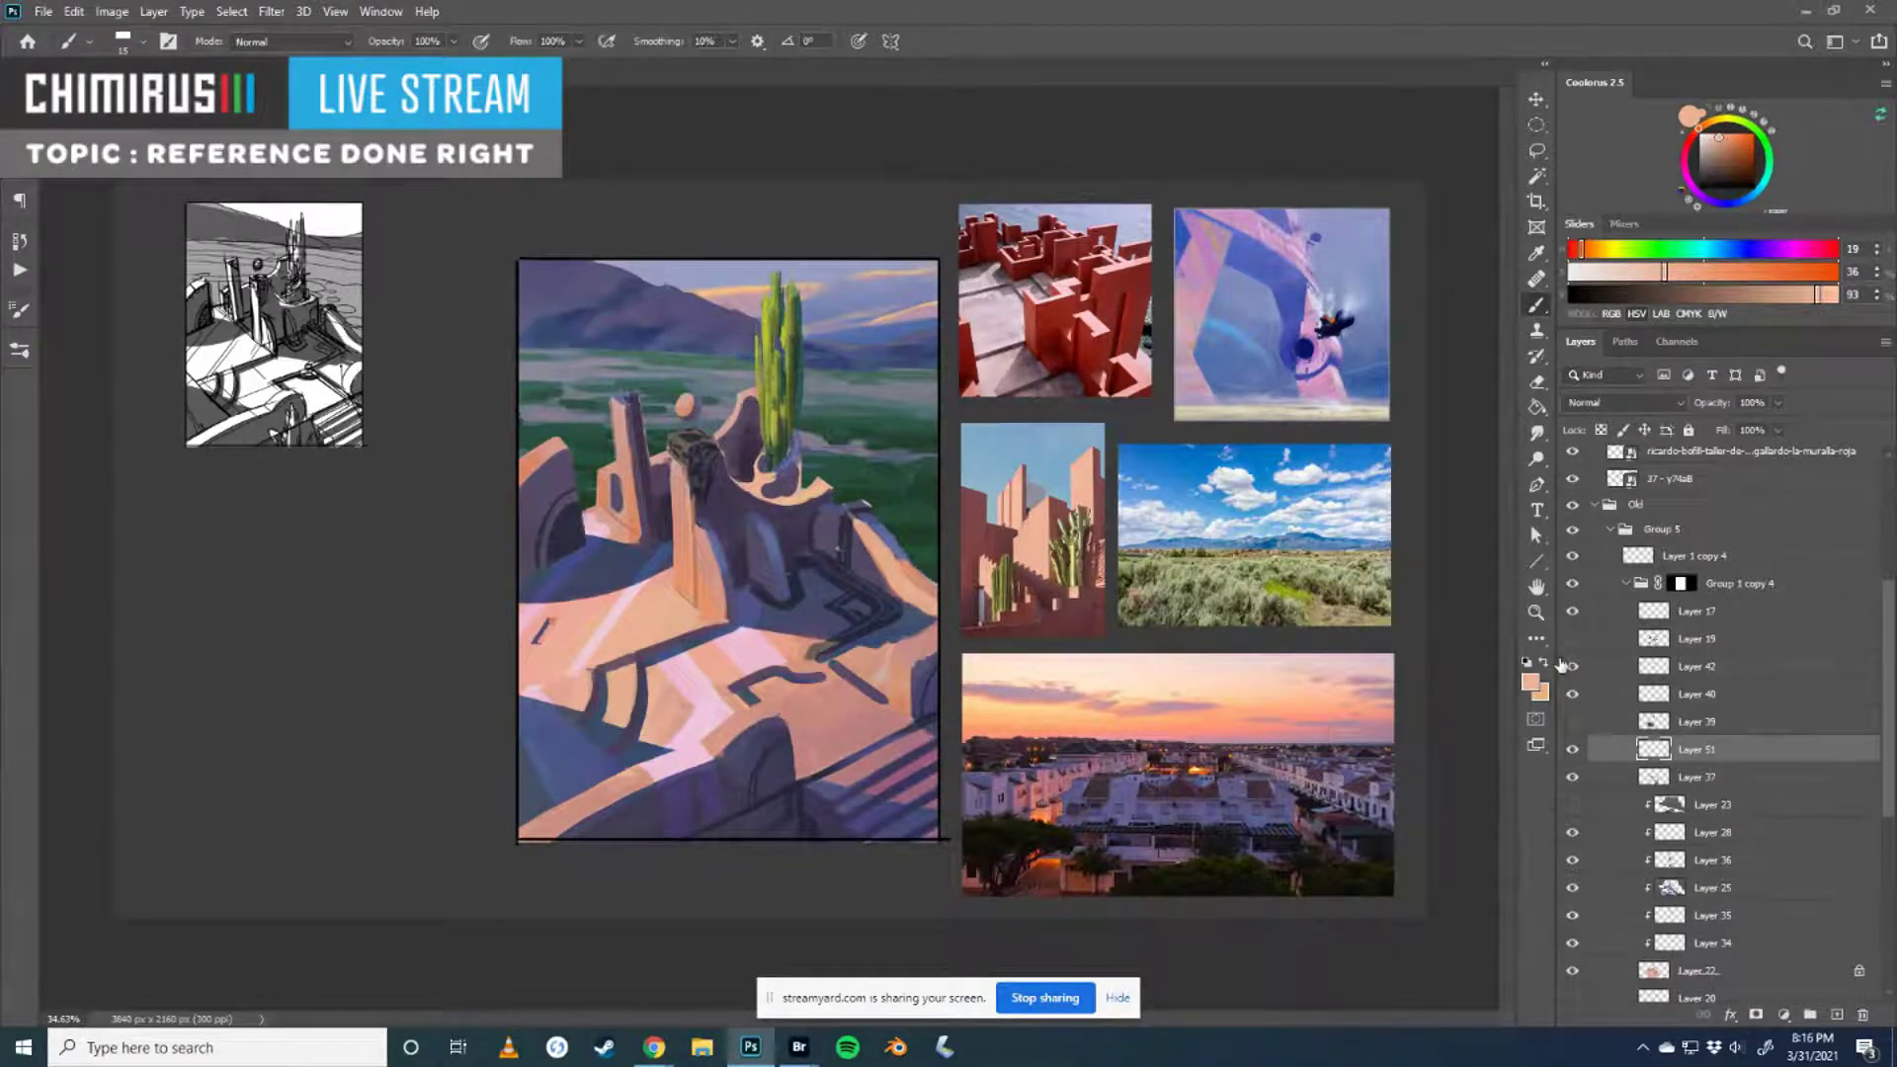
- Check the painting's values in greyscale and touch up the sunlit ledge below the cactus with its own sampled peach
key(ctrl+y)
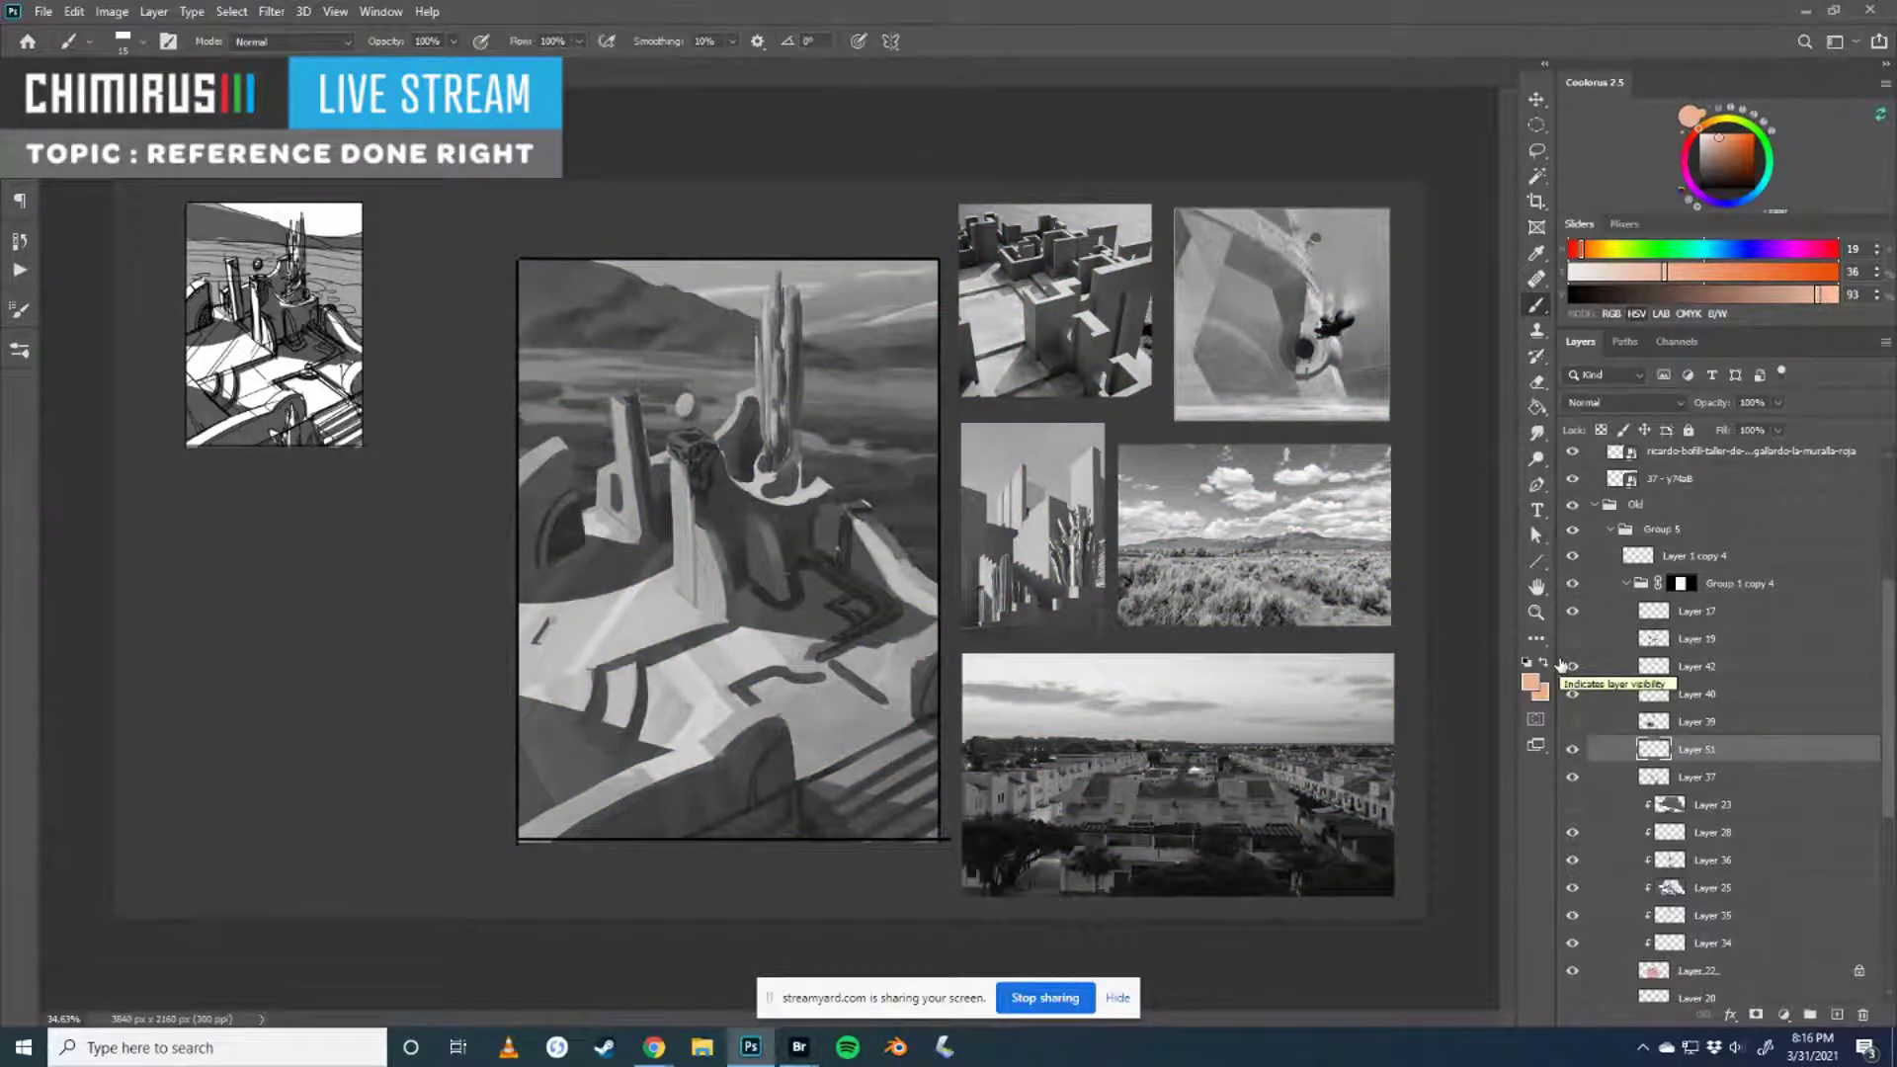
key(ctrl+y)
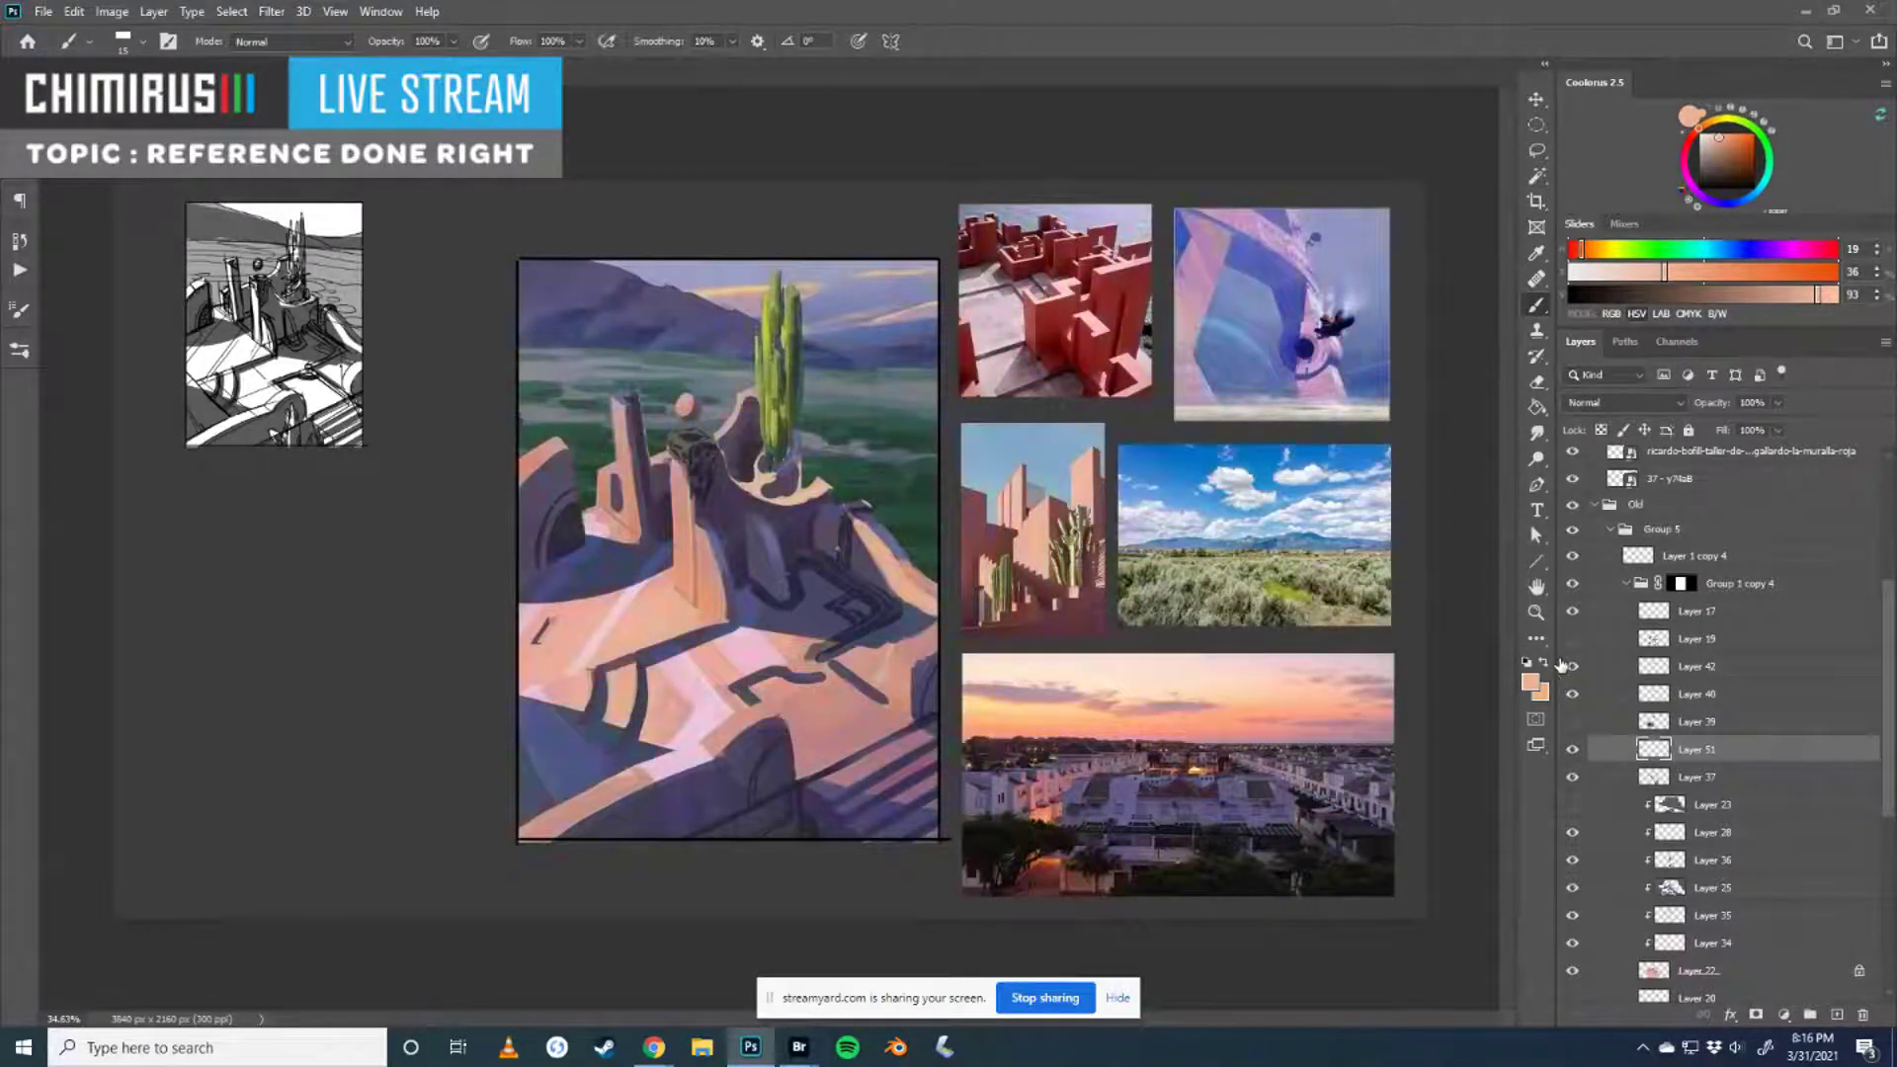
alt+click(796, 494)
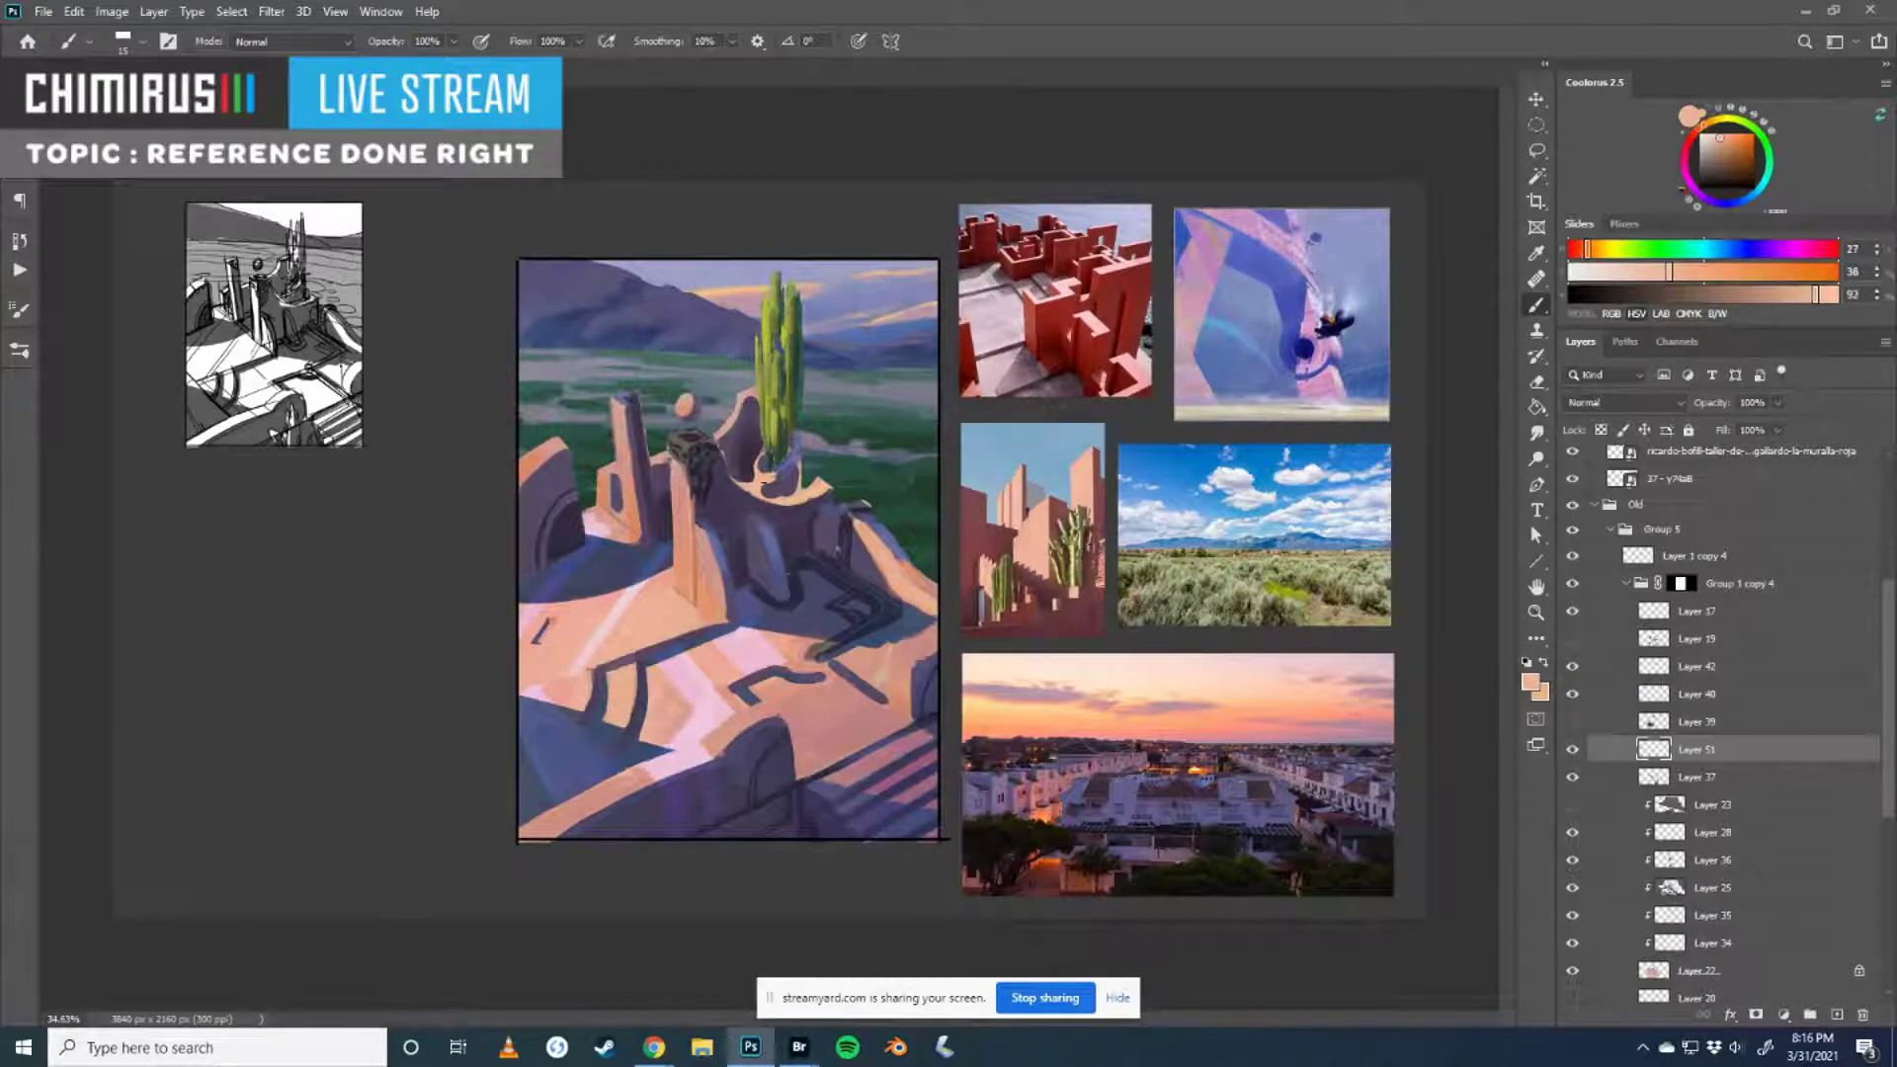
drag(756, 488, 787, 499)
- Refine the cactus base and the cactus's edge with violet, blue and green tones sampled from those areas
alt+click(771, 473)
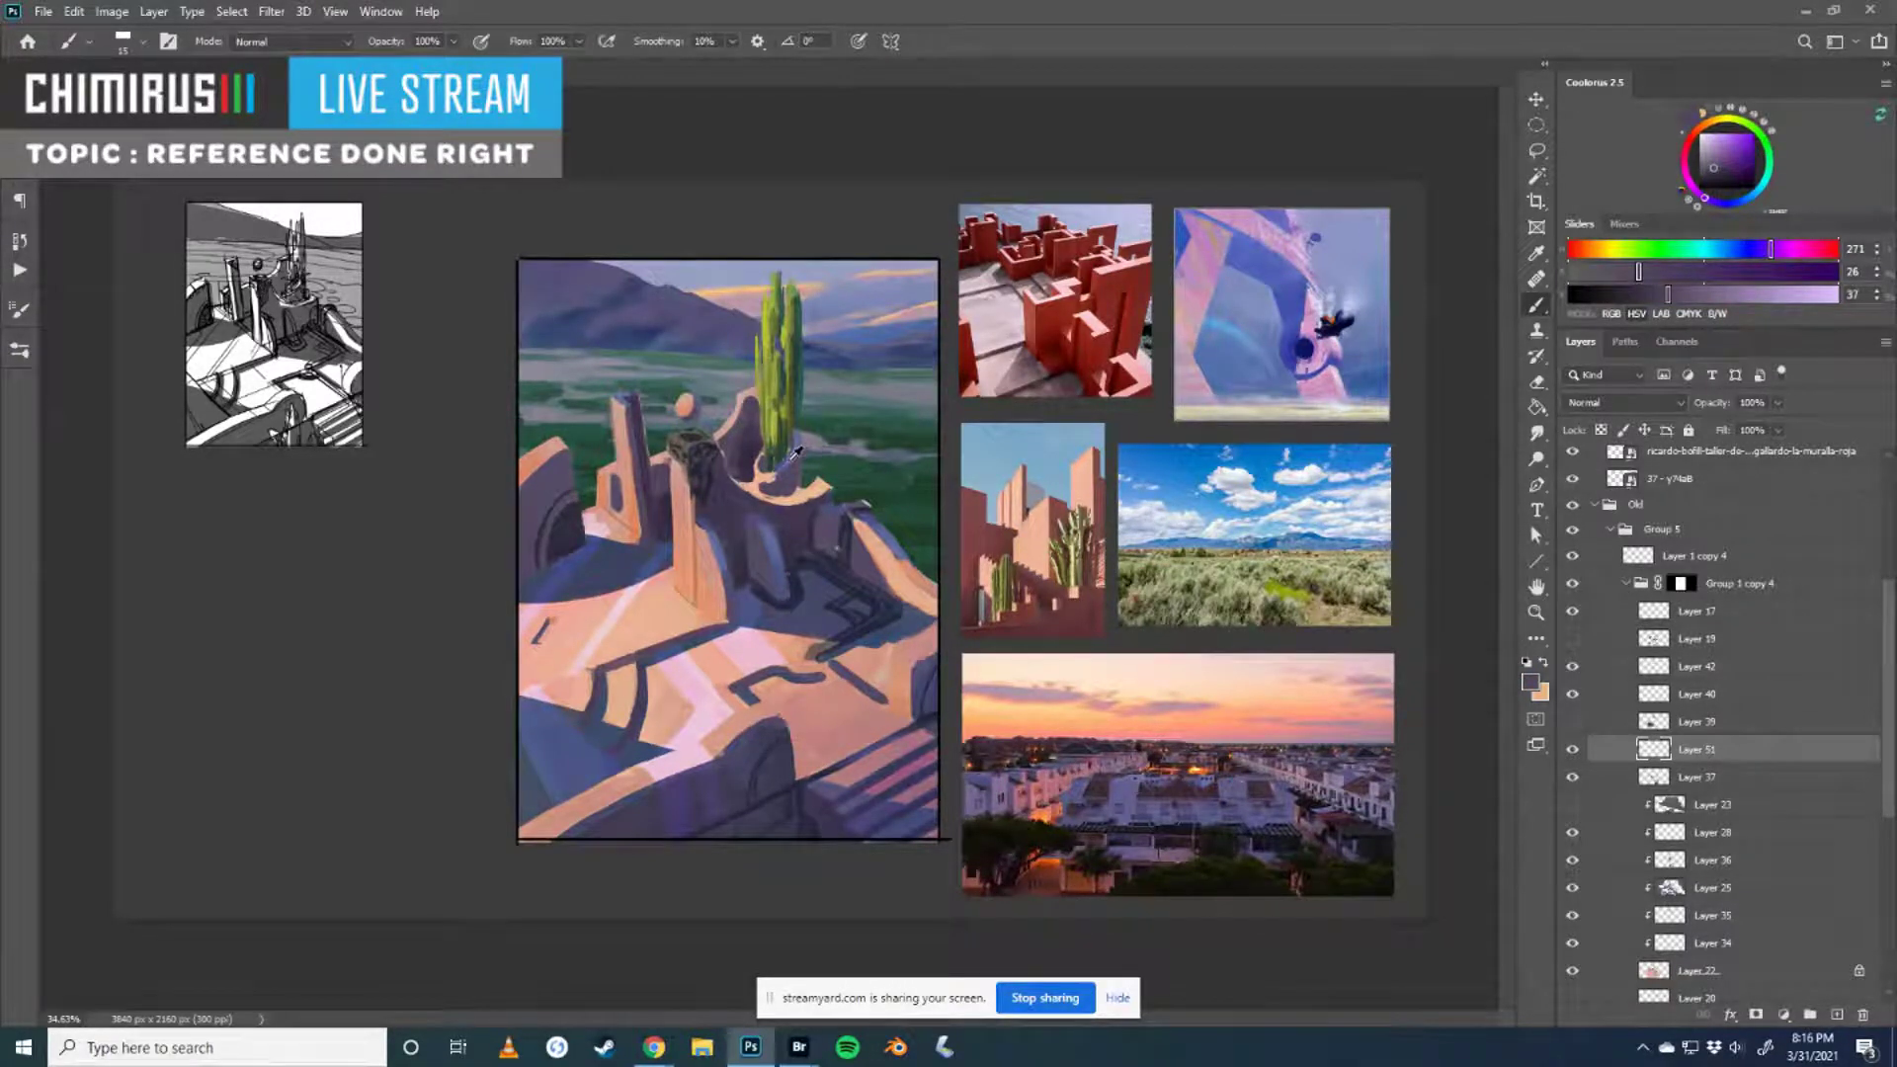
alt+click(787, 460)
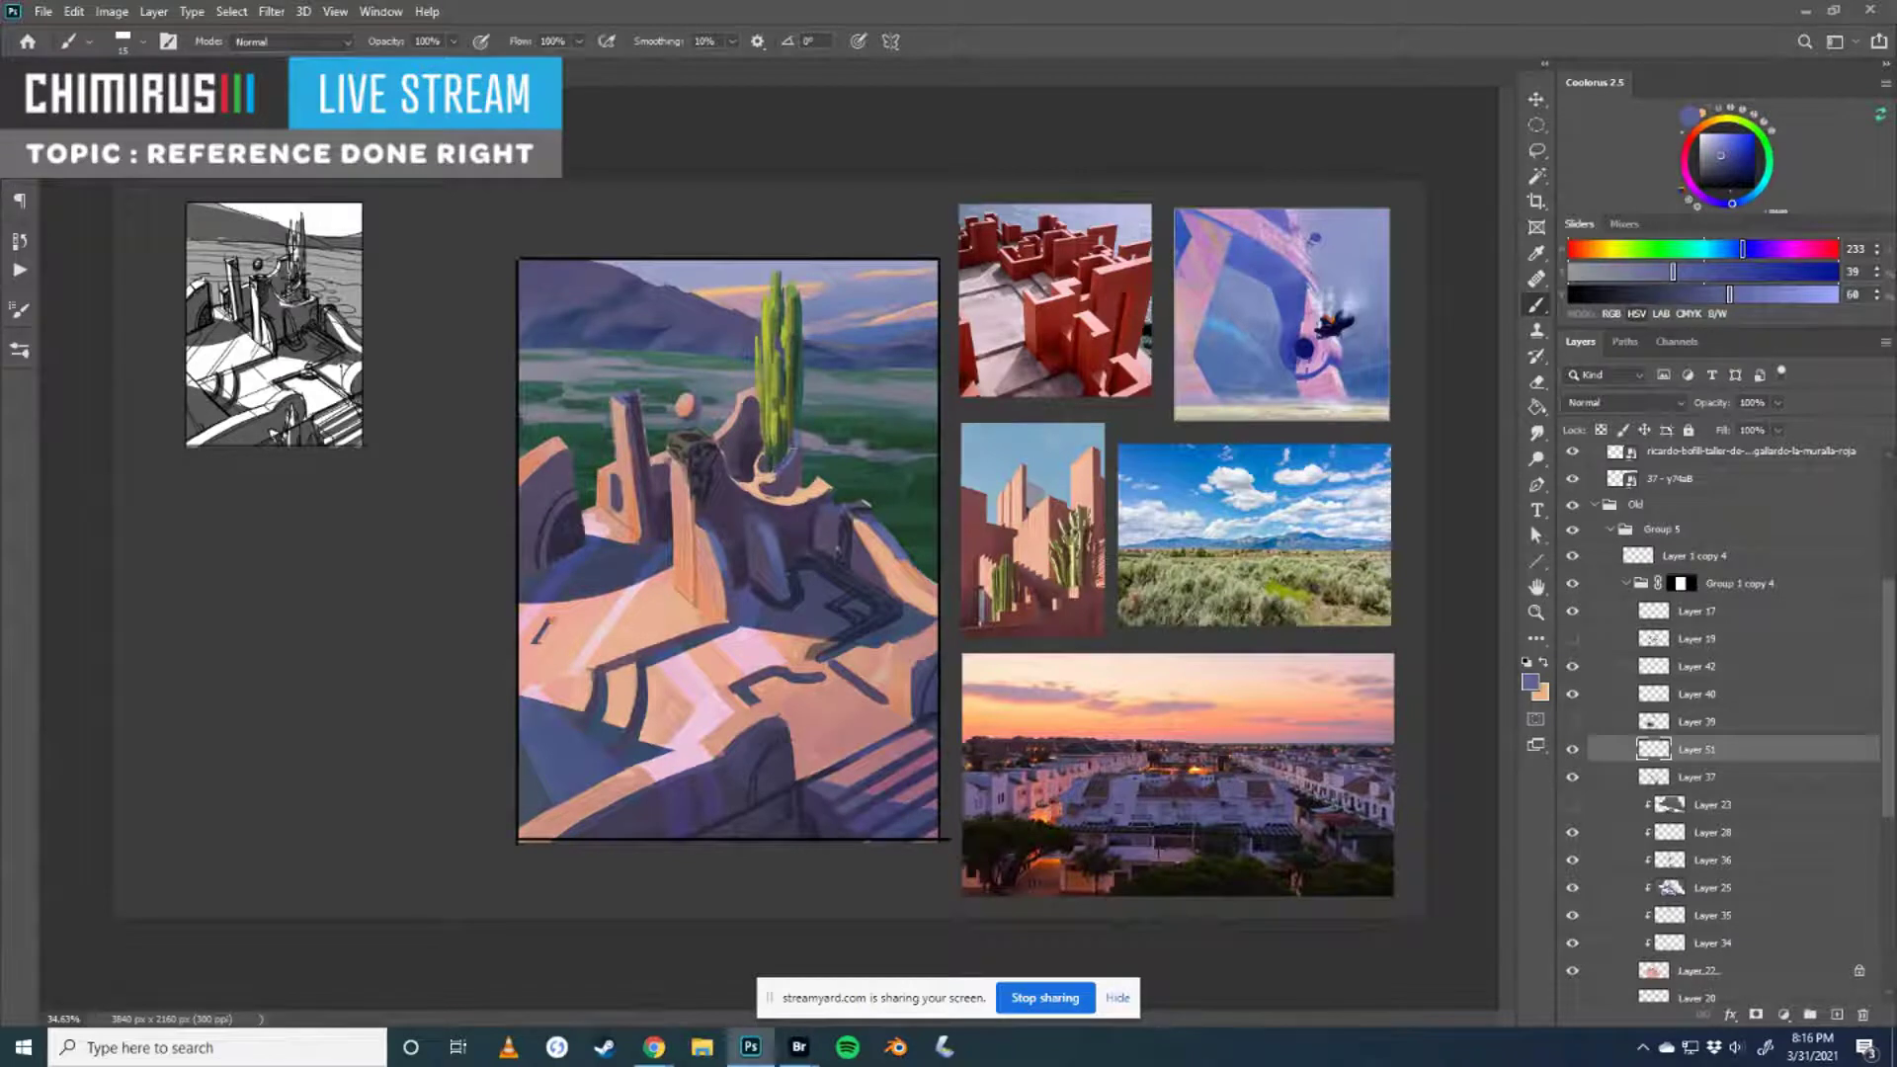
alt+click(789, 443)
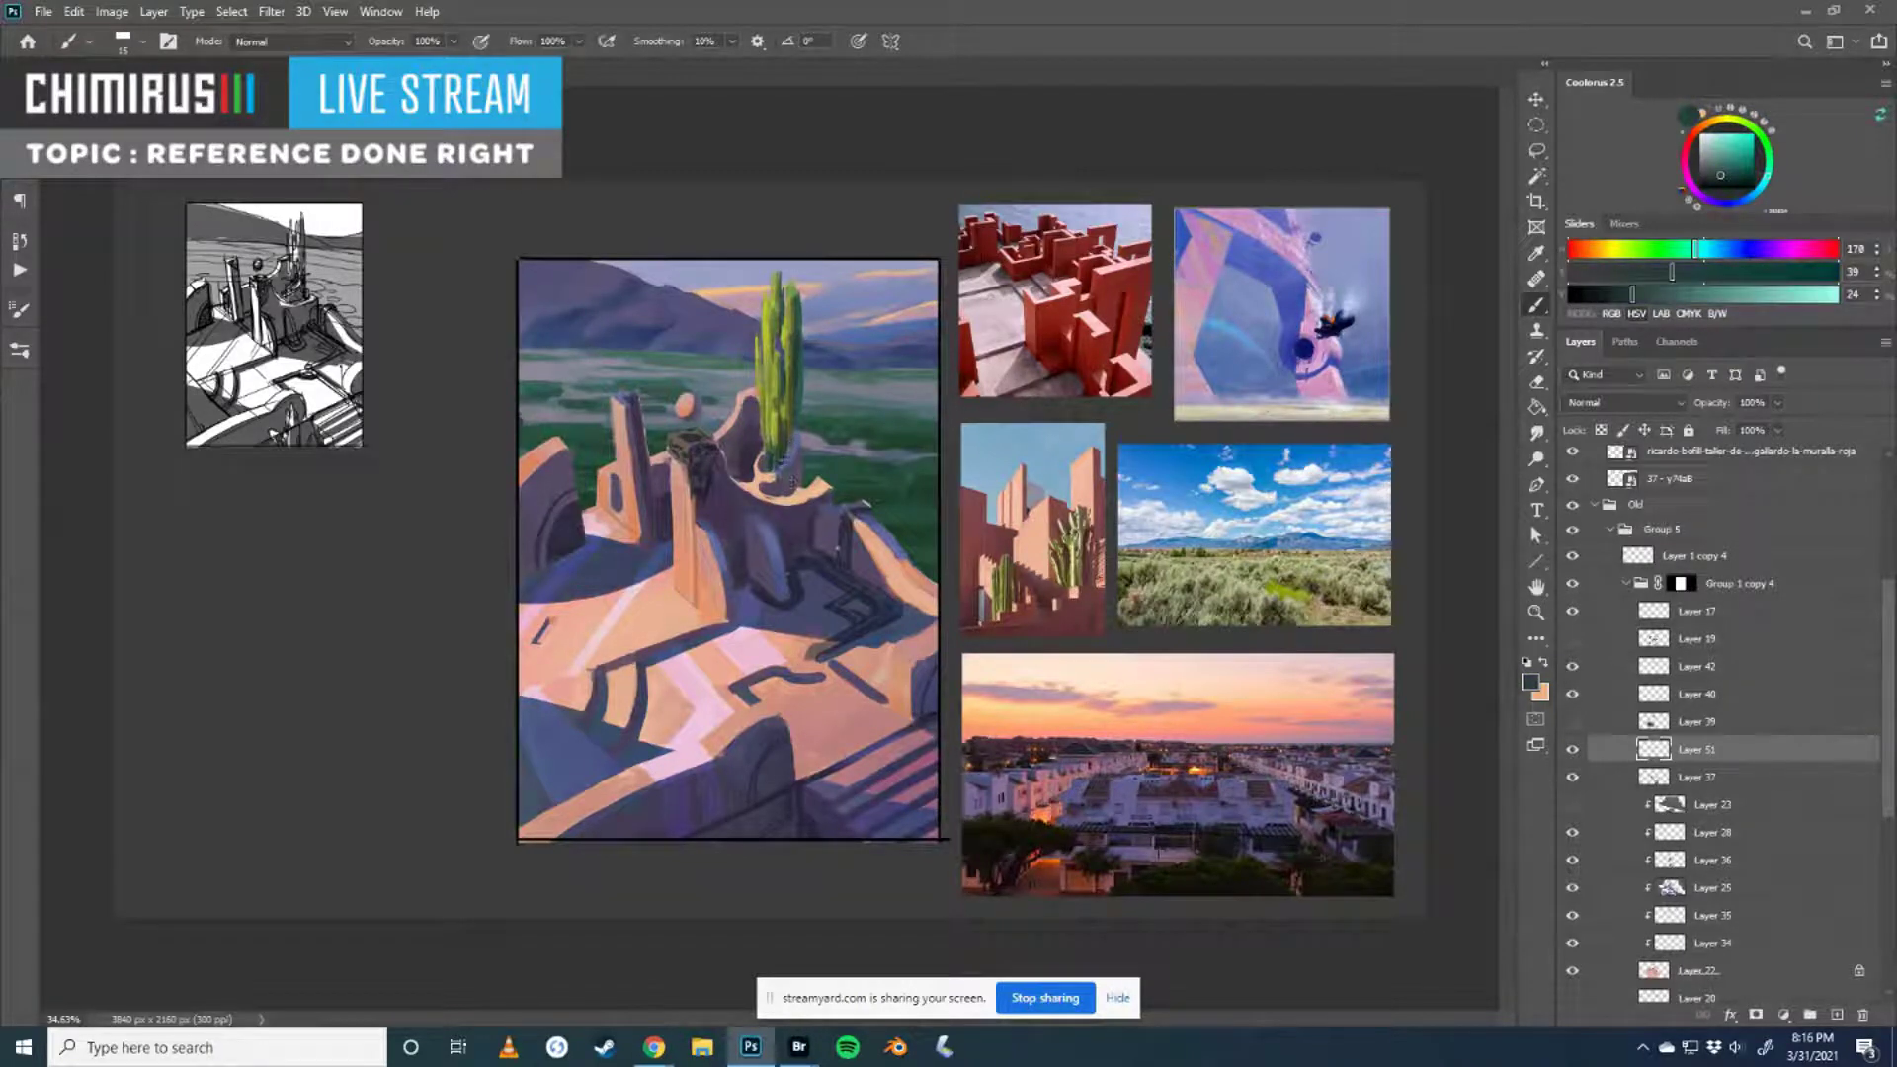
alt+click(806, 388)
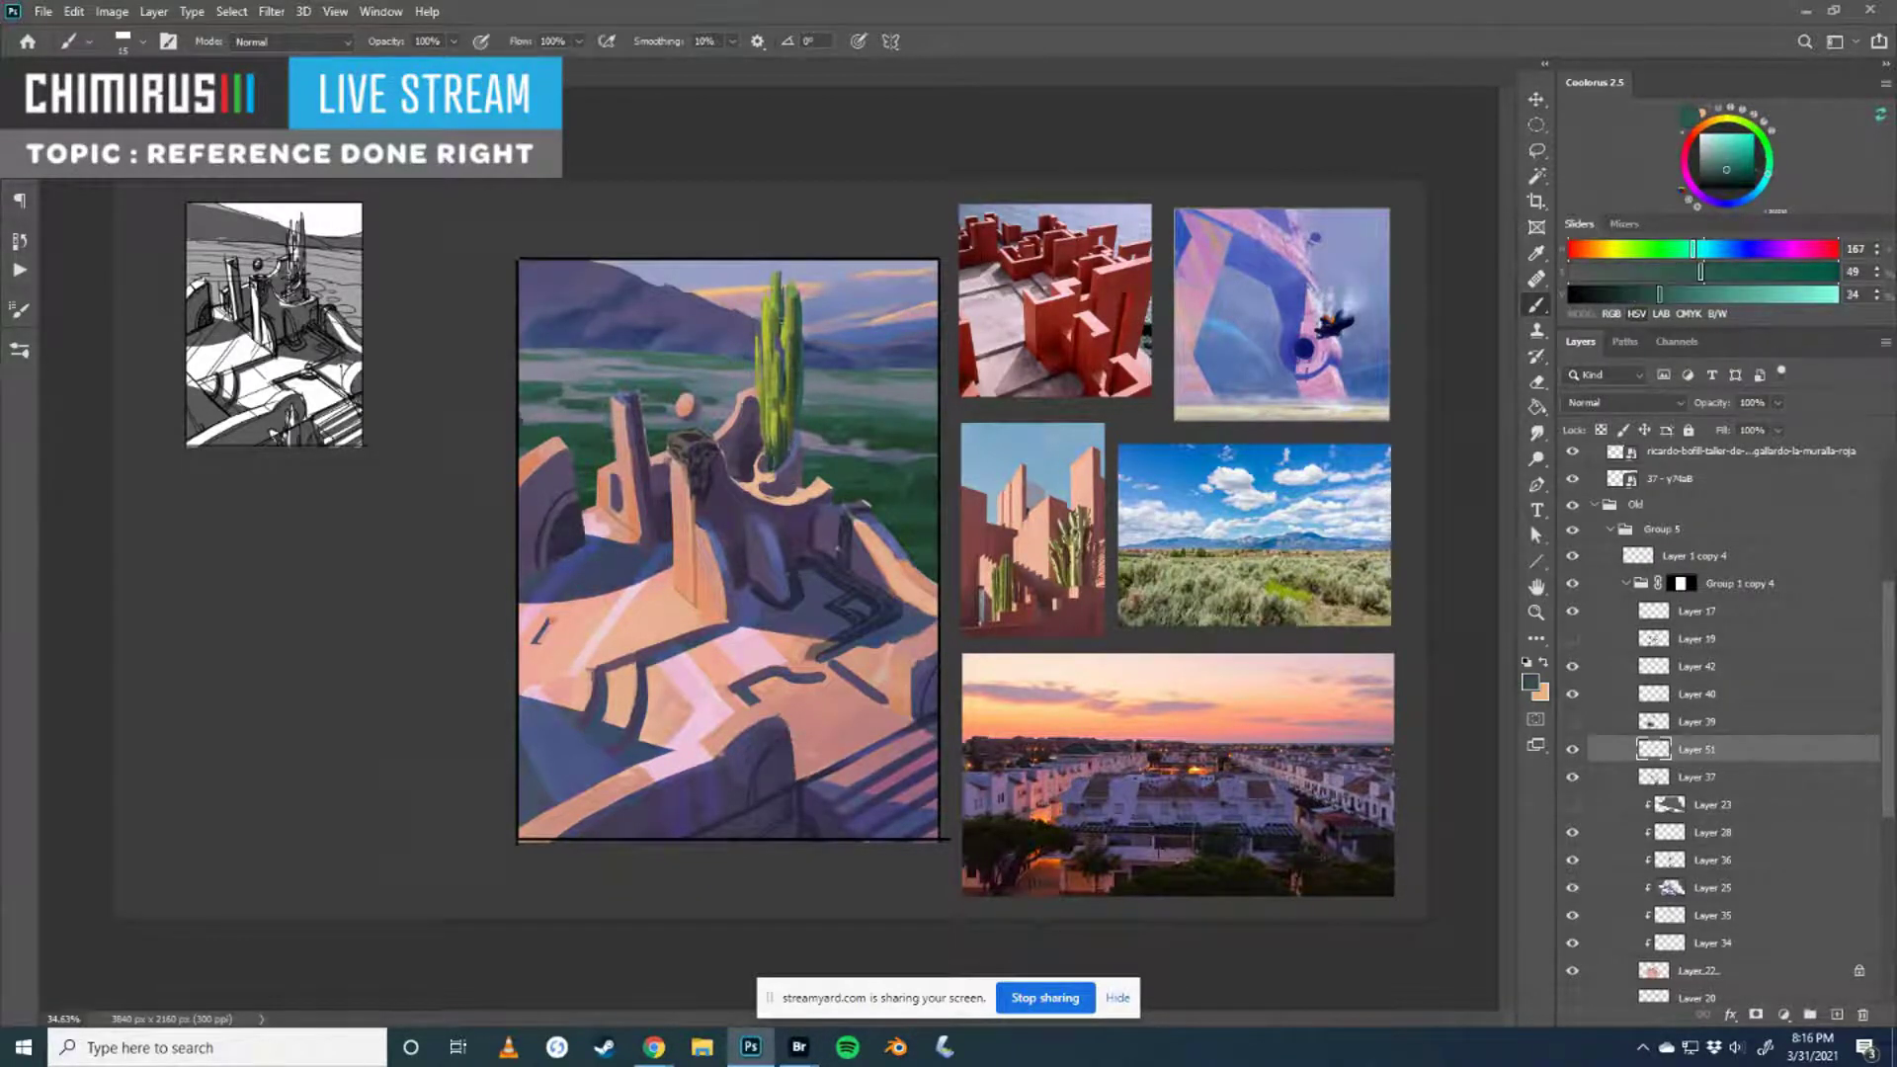
alt+click(796, 388)
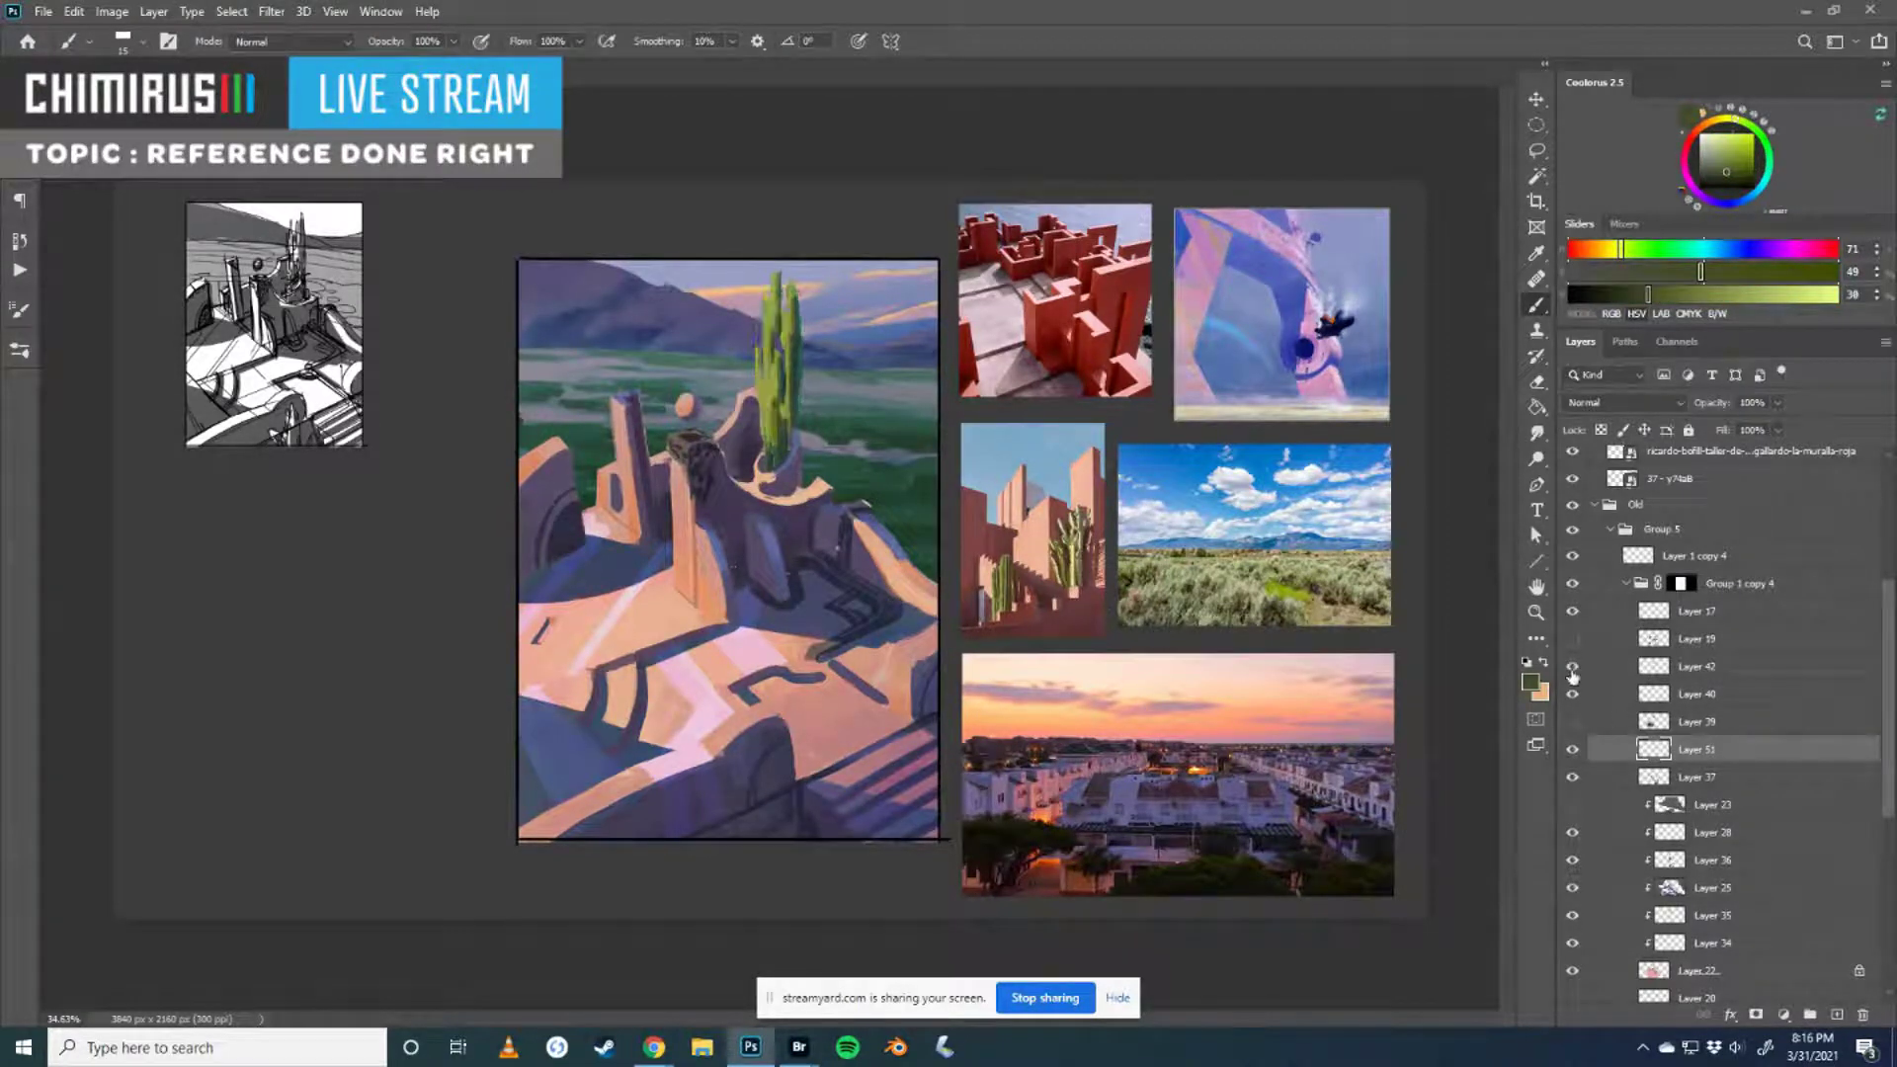
- Add a new layer above Layer 42 and paint the shaded side of the dark-topped pillar with sampled dark violets
click(1657, 676)
click(1837, 1014)
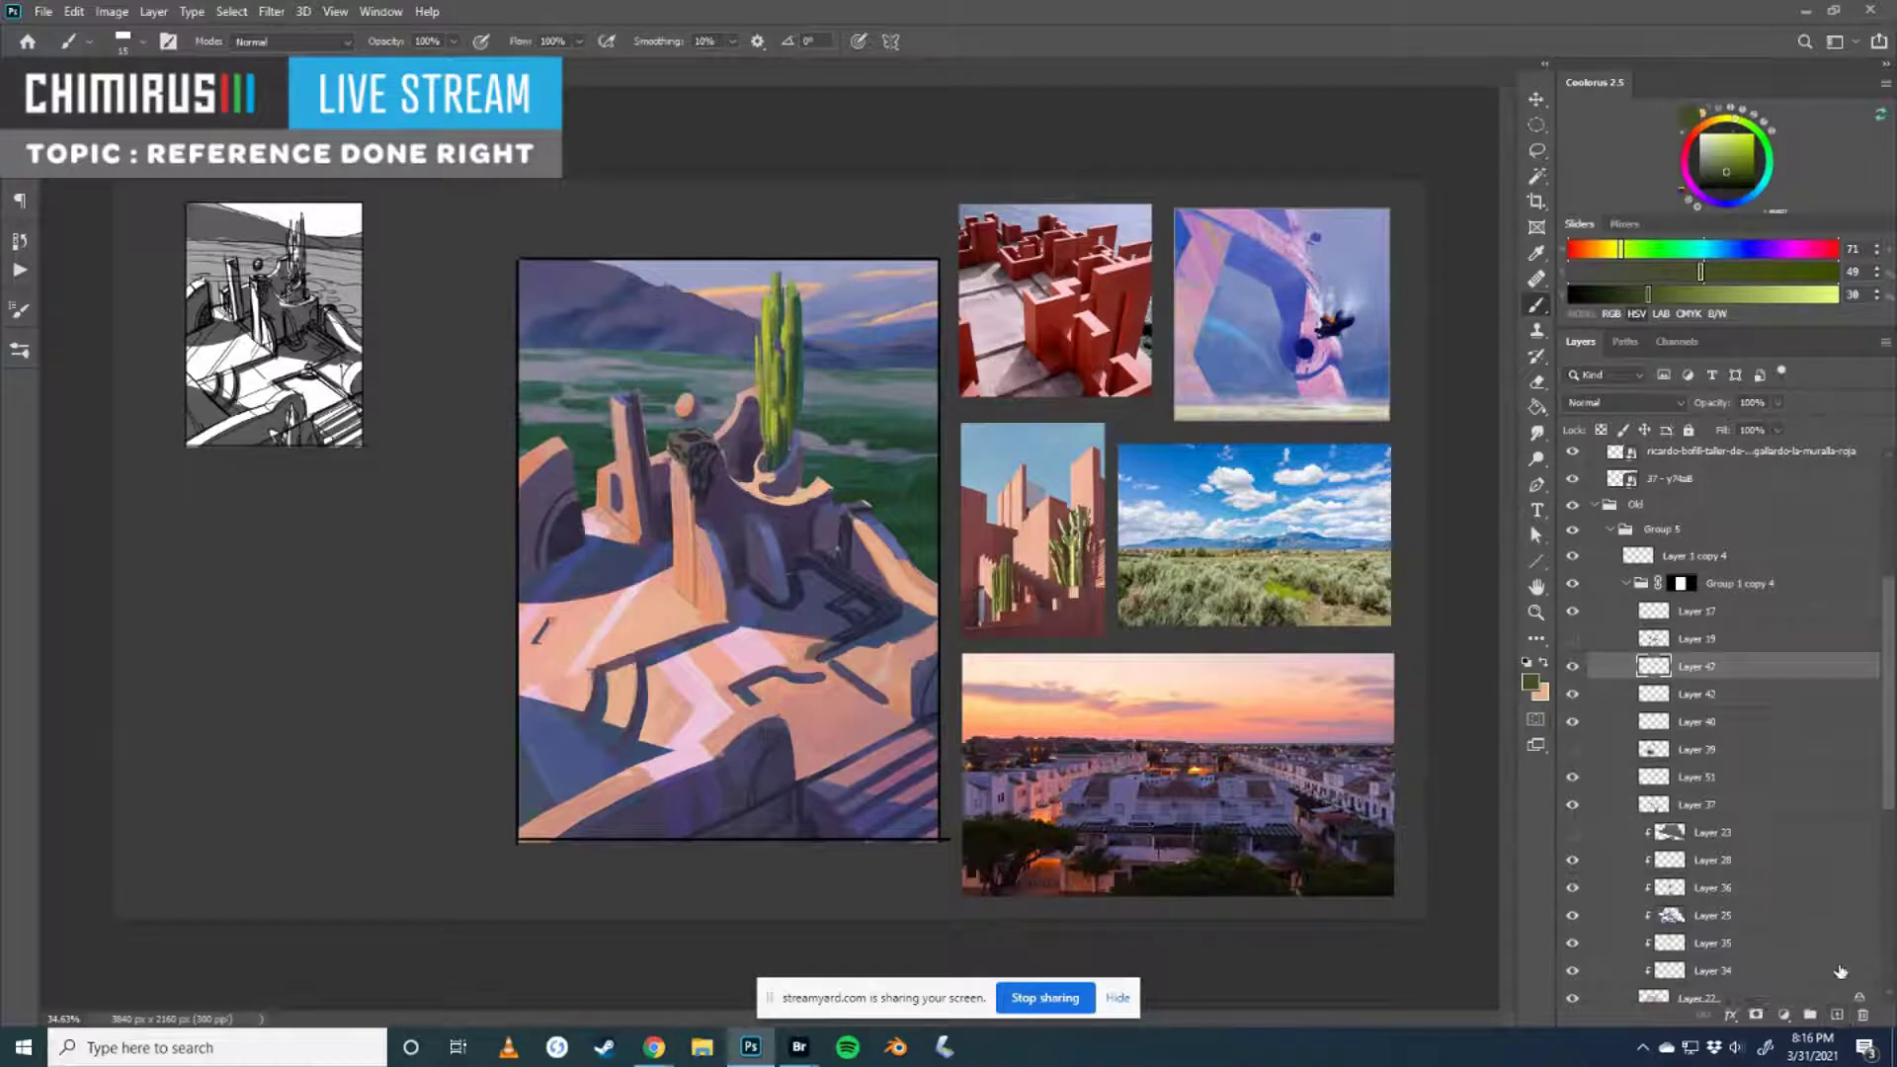
alt+click(721, 473)
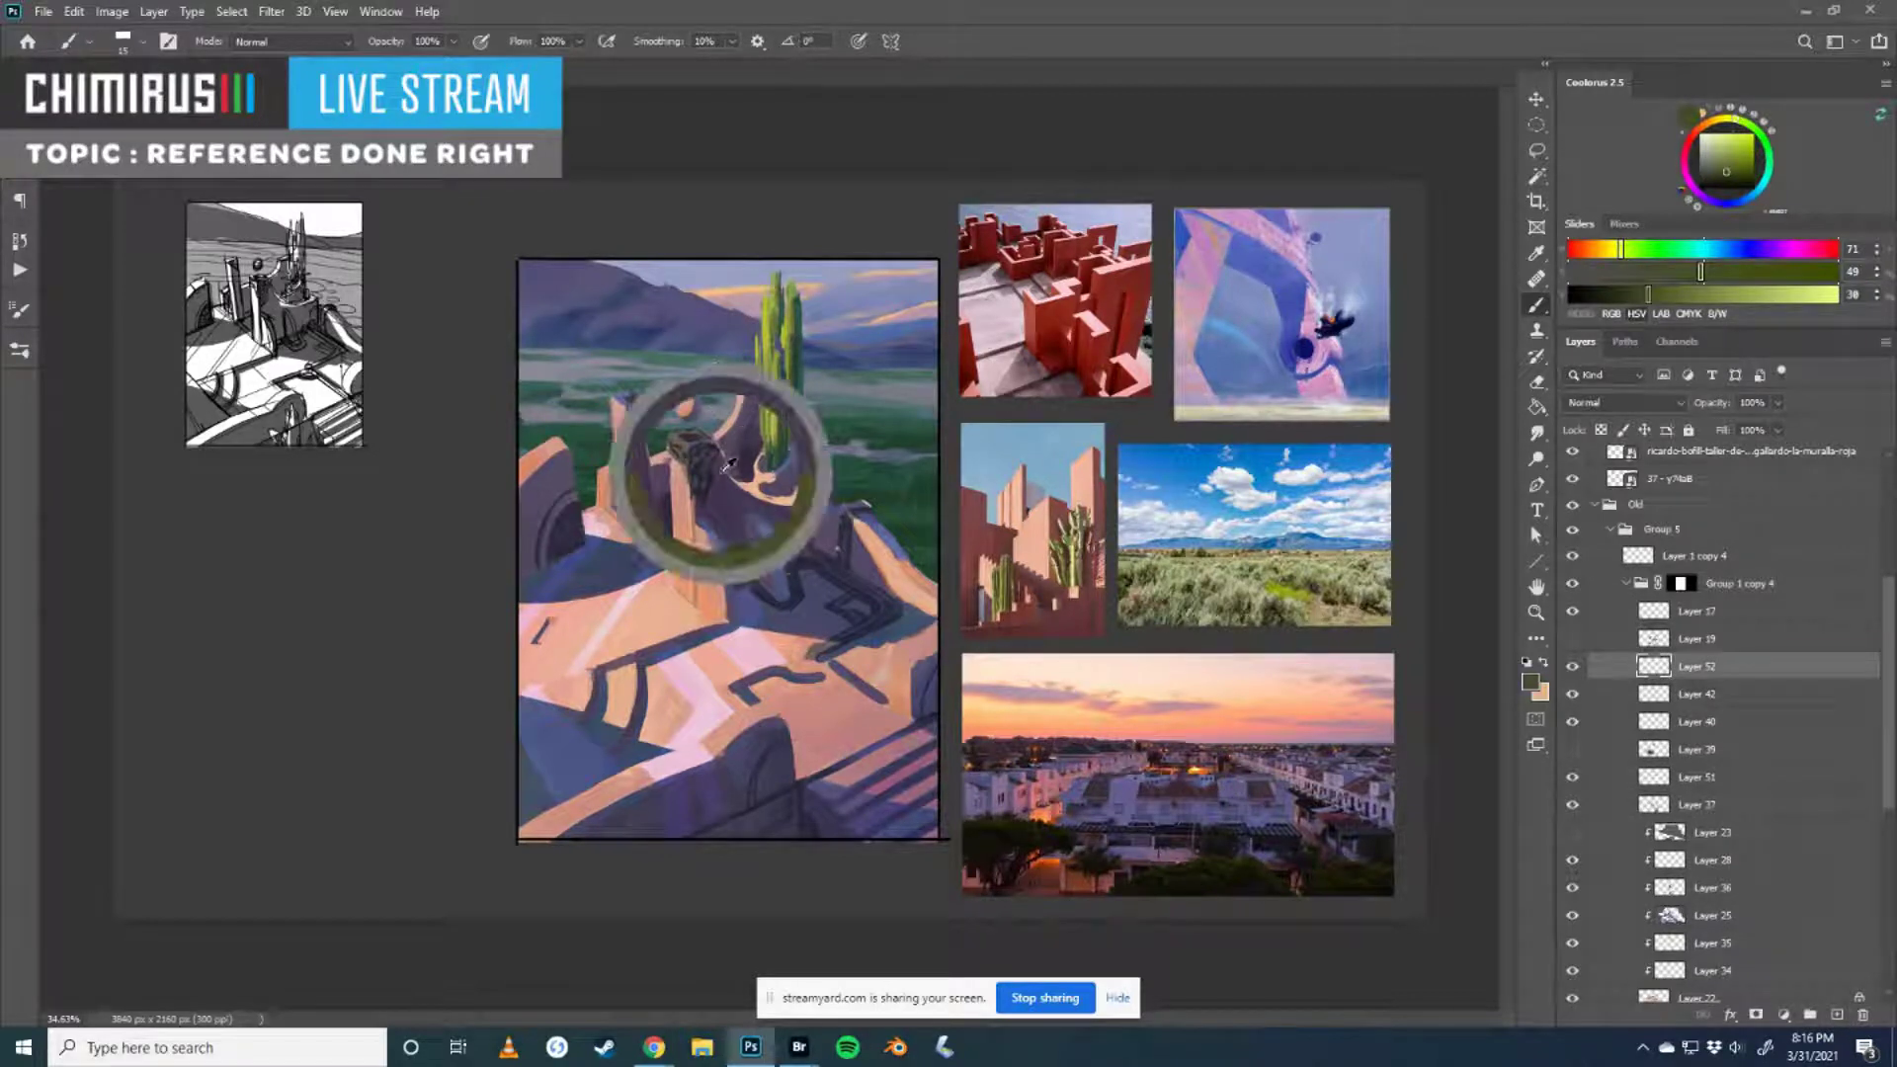
alt+click(718, 471)
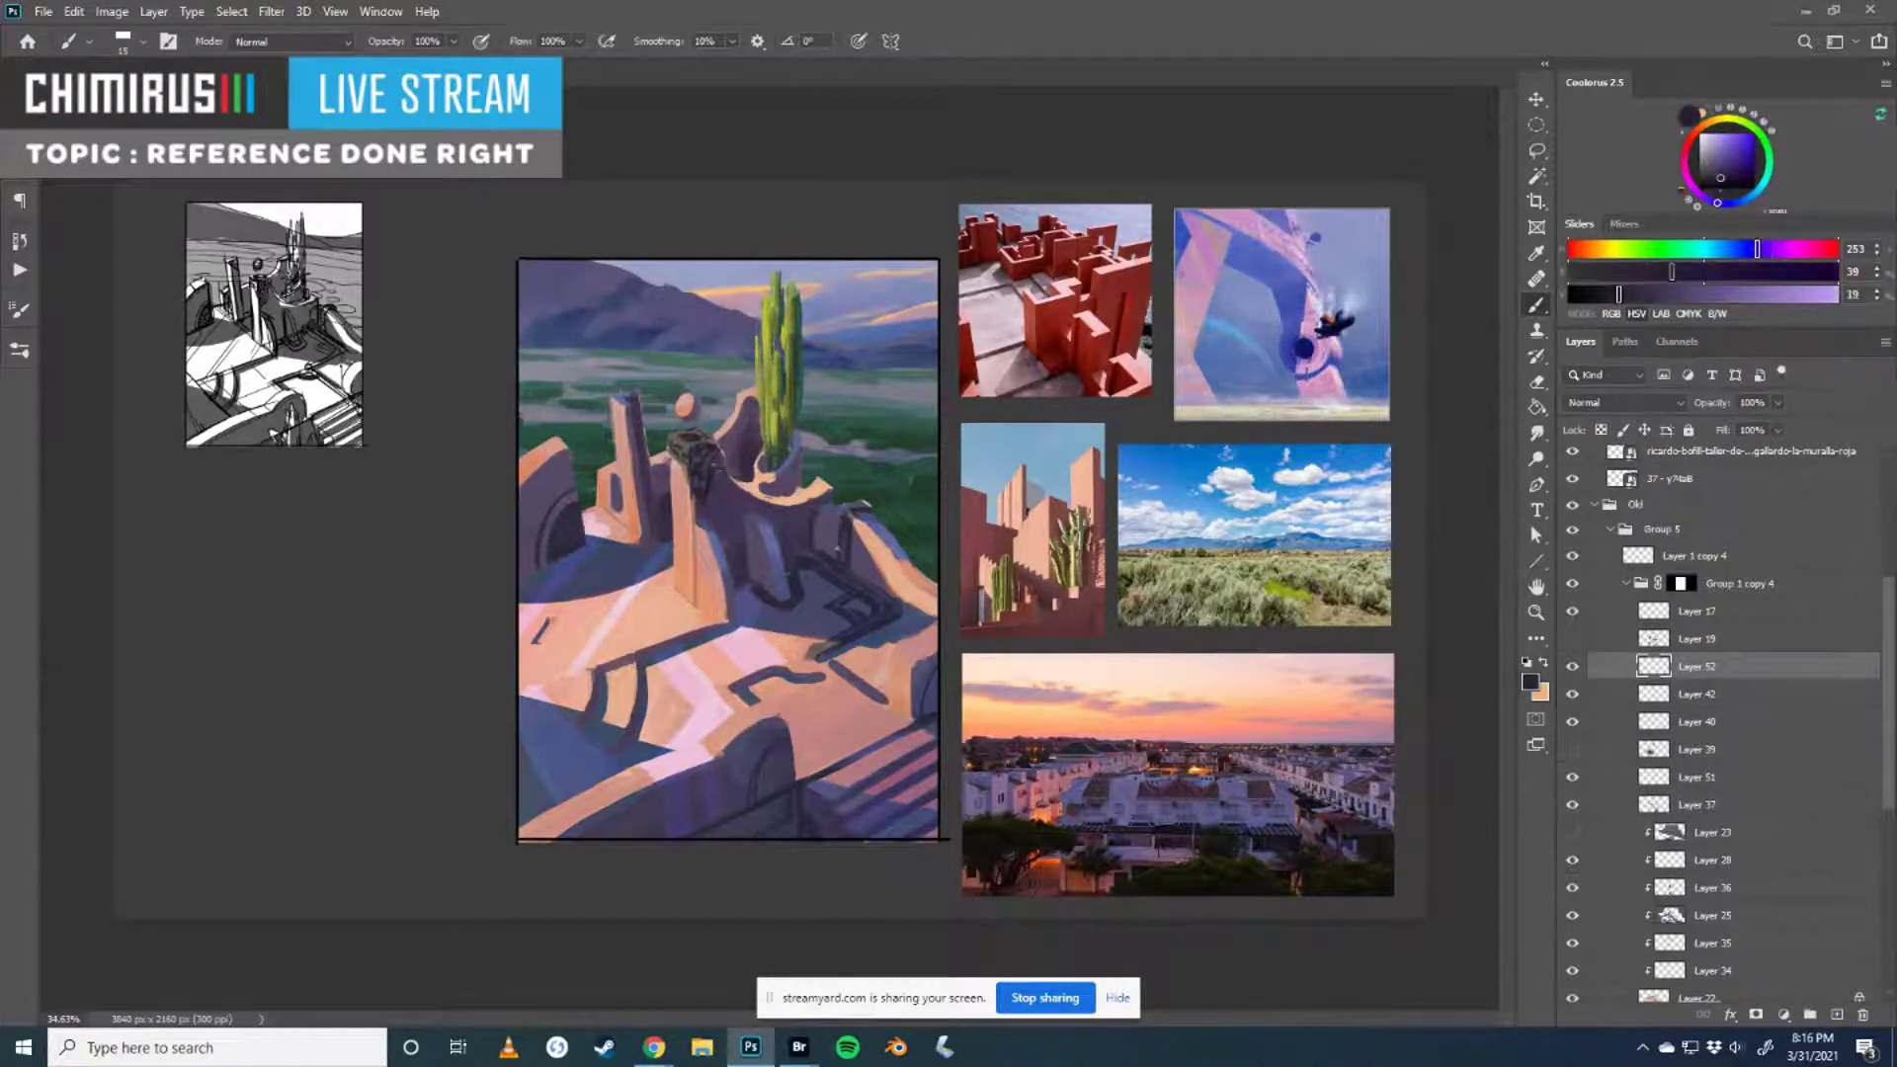
alt+click(728, 464)
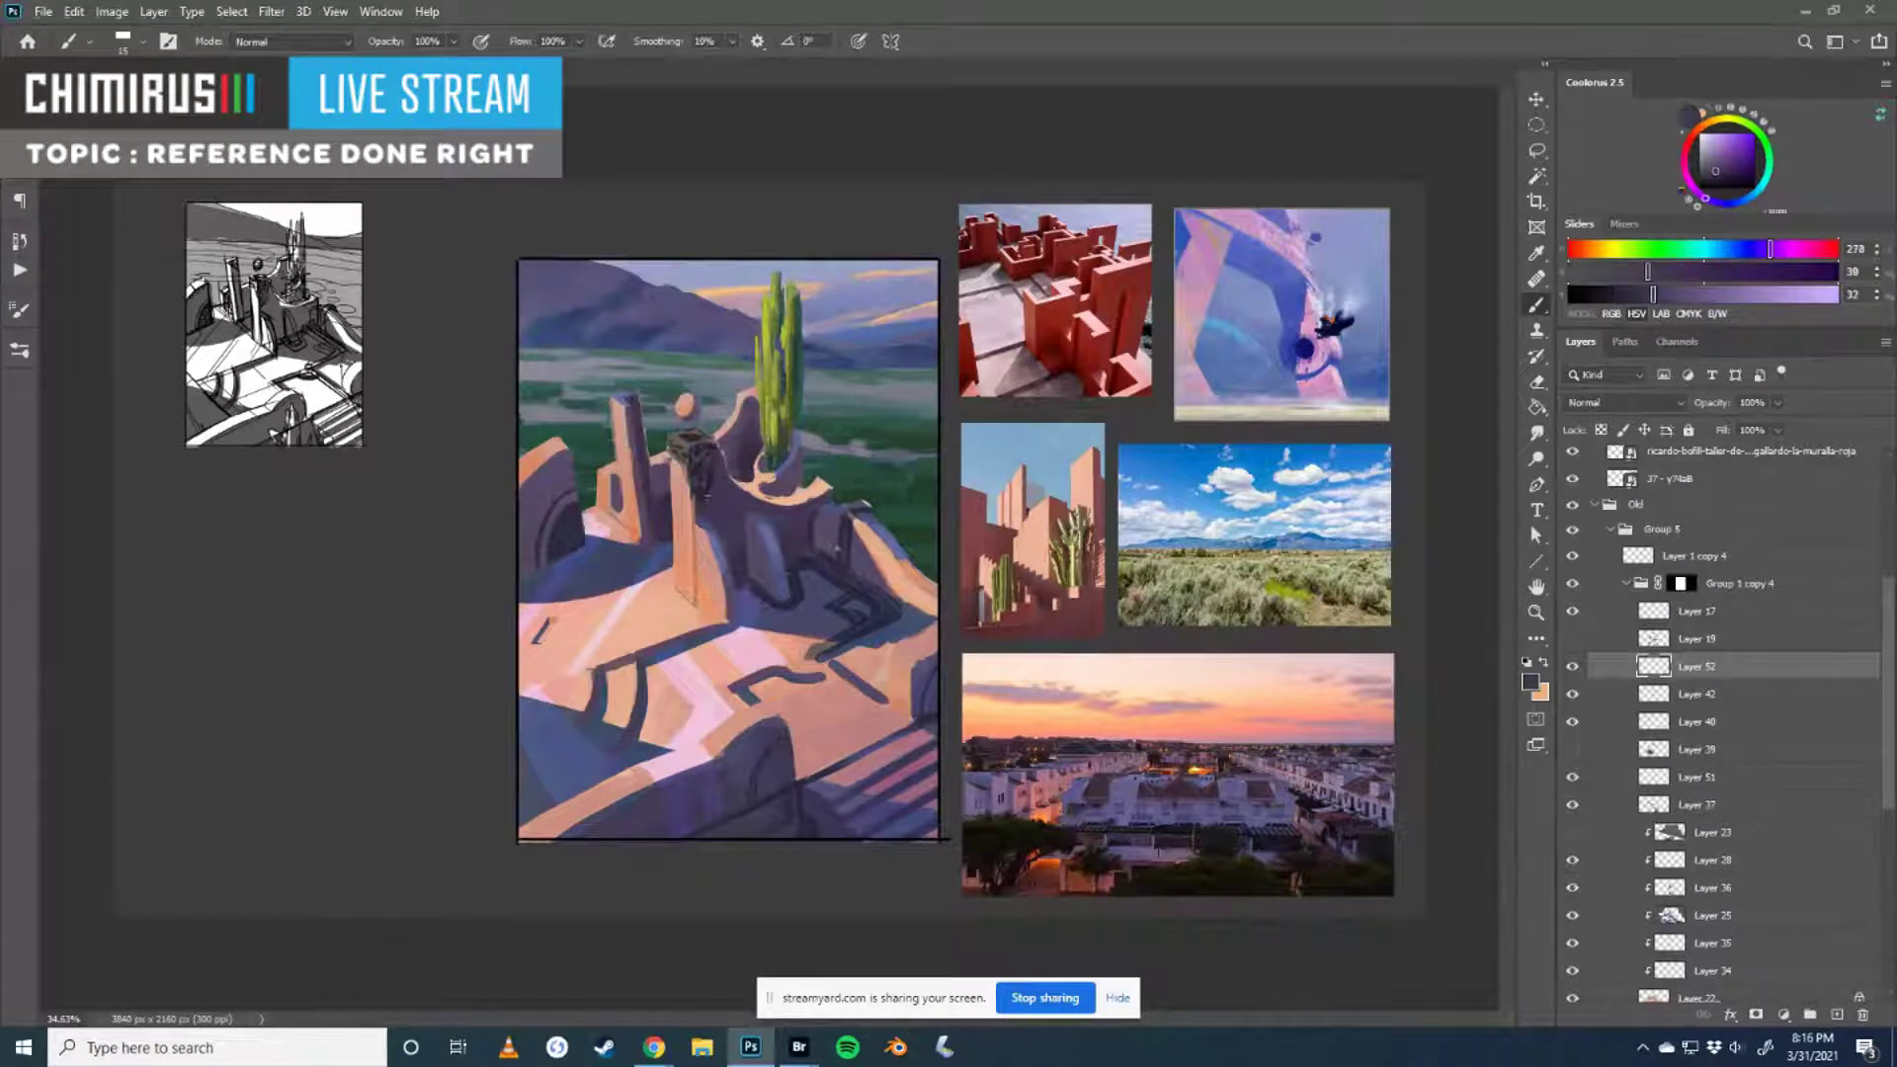
alt+click(692, 438)
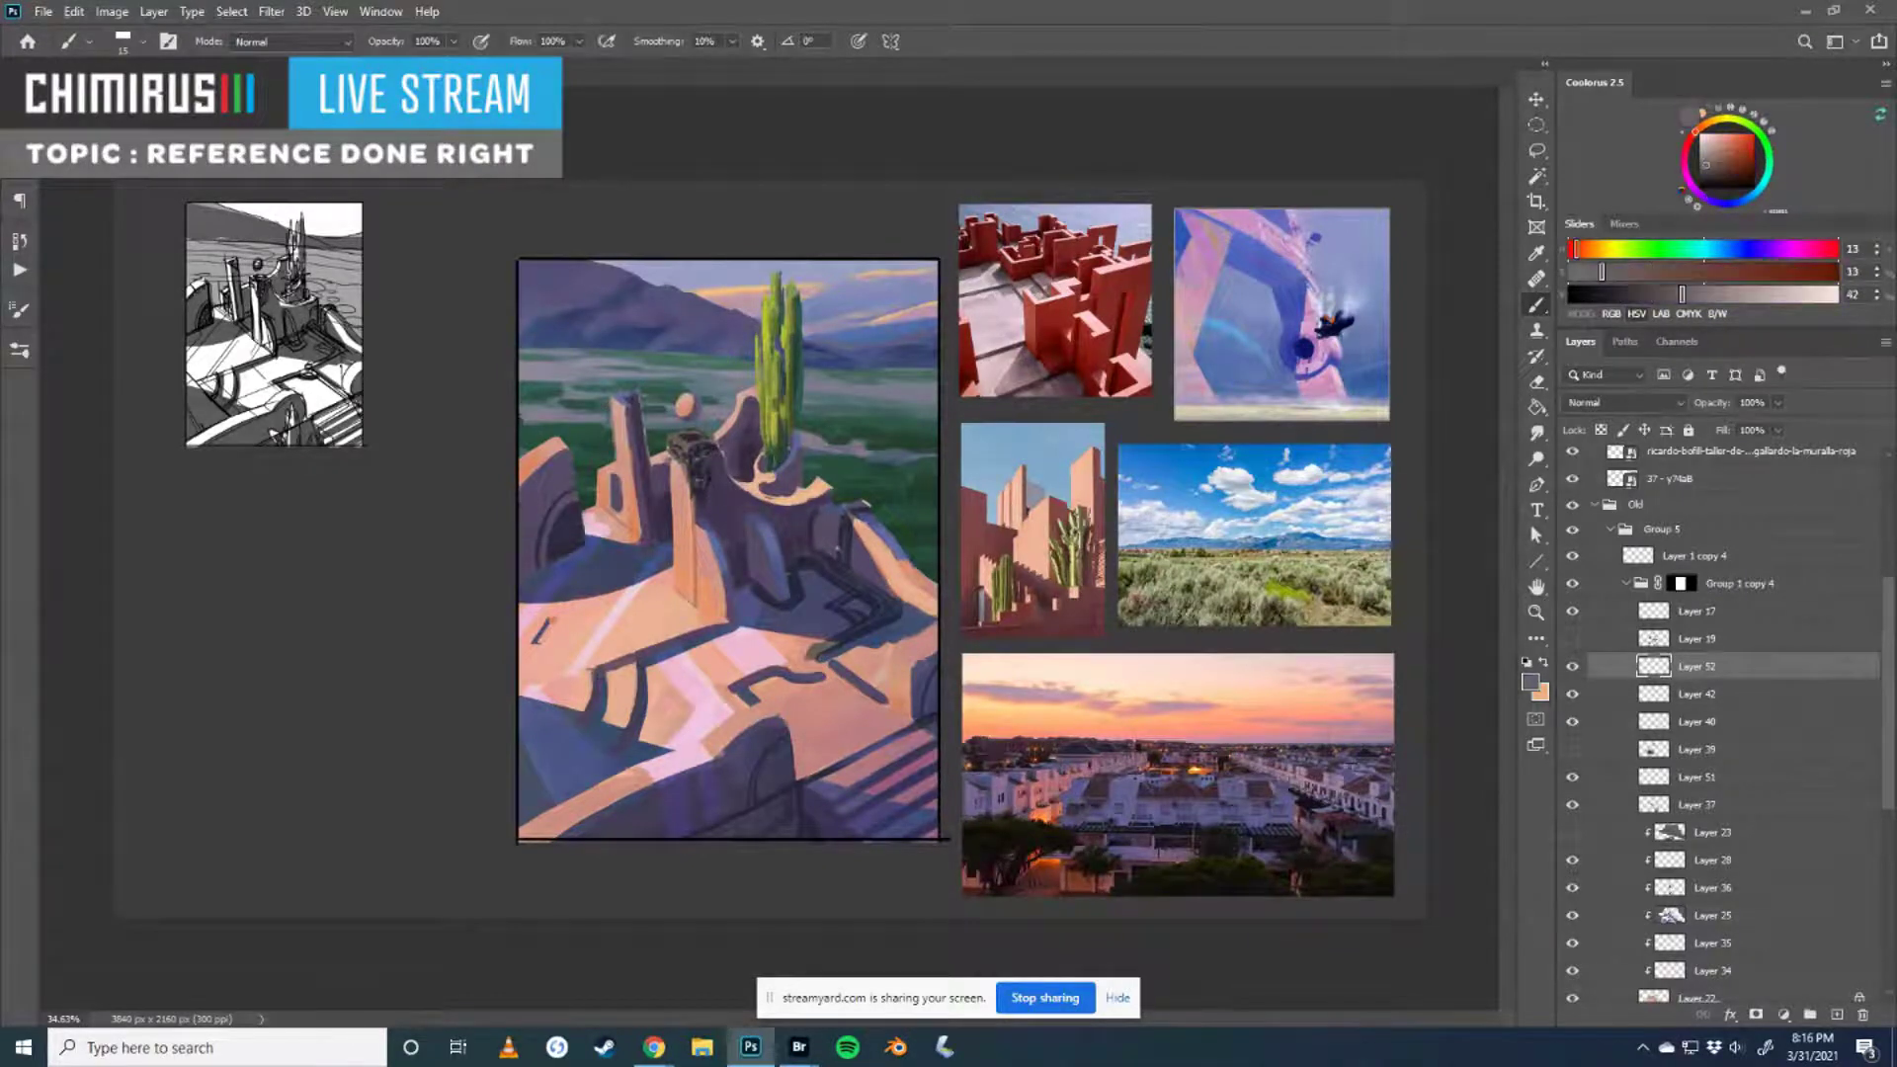
alt+click(572, 518)
- Browse the brush presets and choose the PAINT_DRY_F brush
click(21, 358)
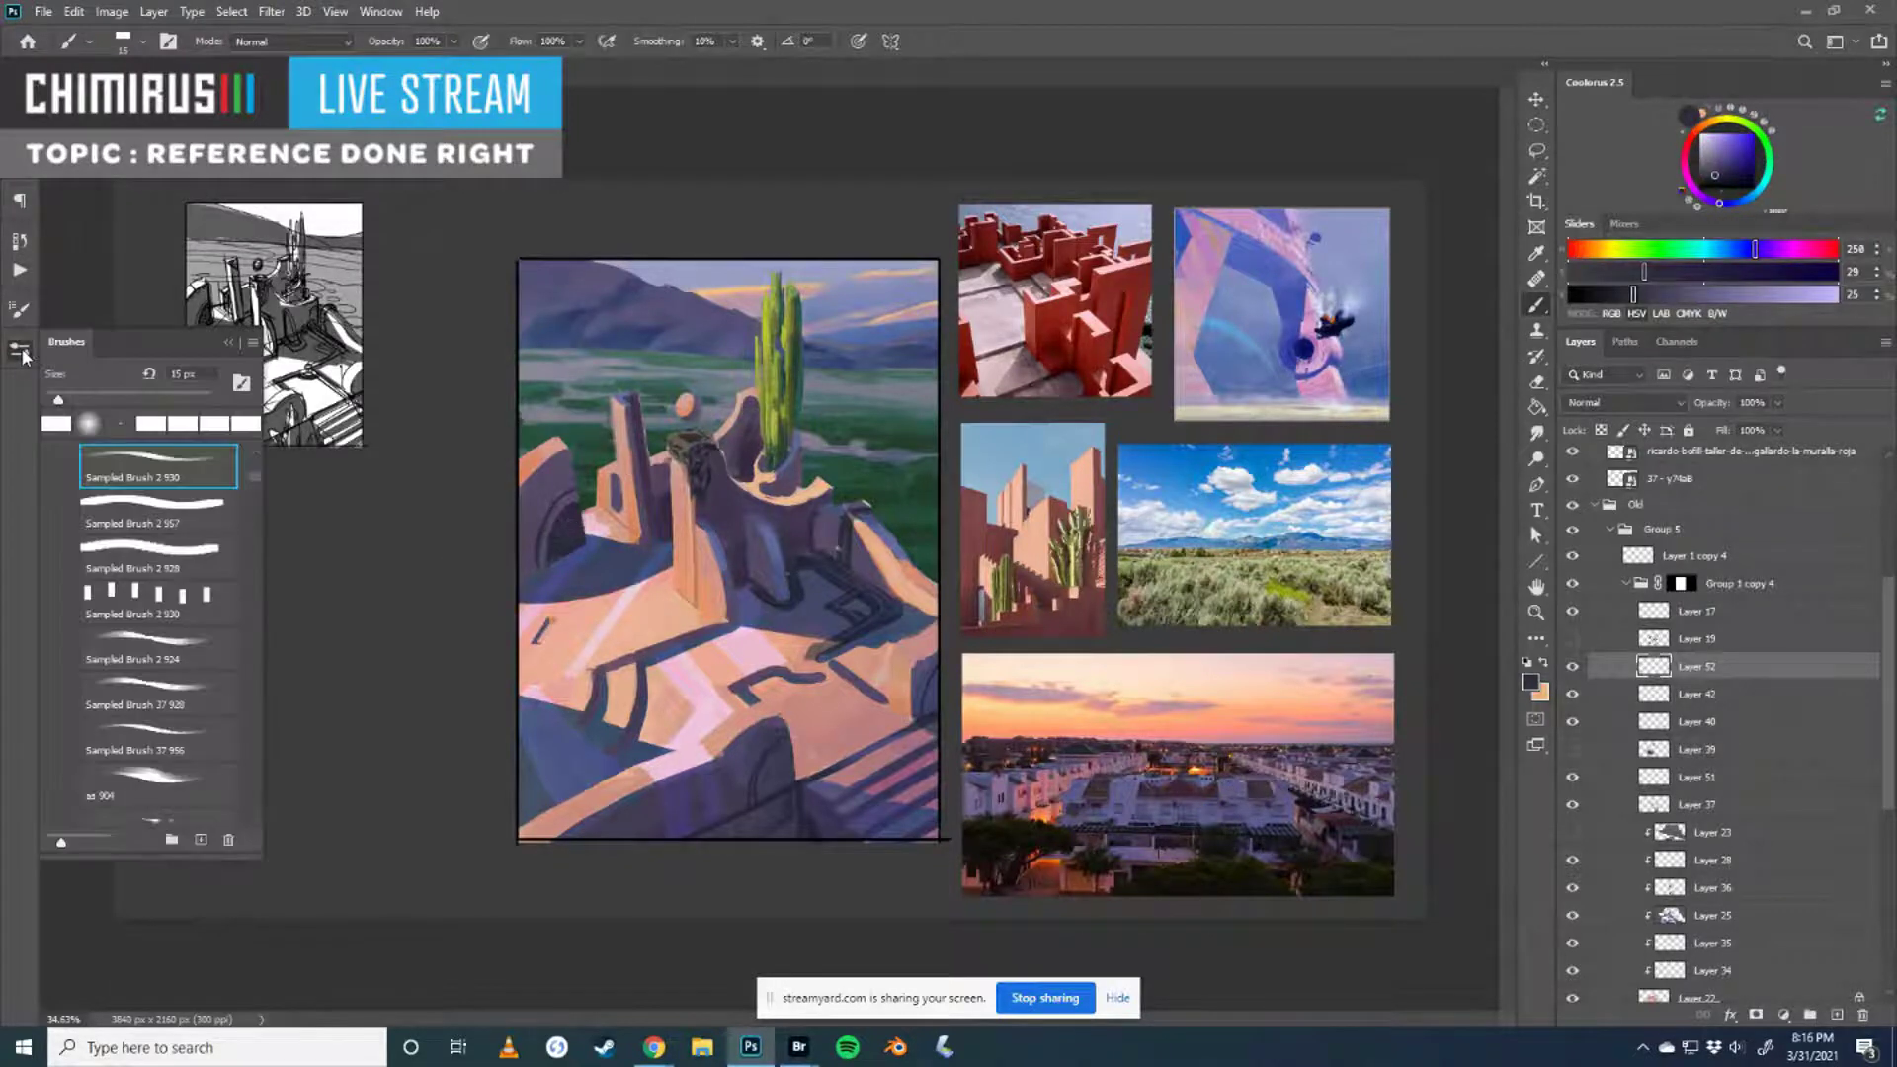
drag(254, 473, 256, 494)
scroll(255, 494, down, 4)
drag(253, 489, 253, 480)
scroll(249, 480, down, 1)
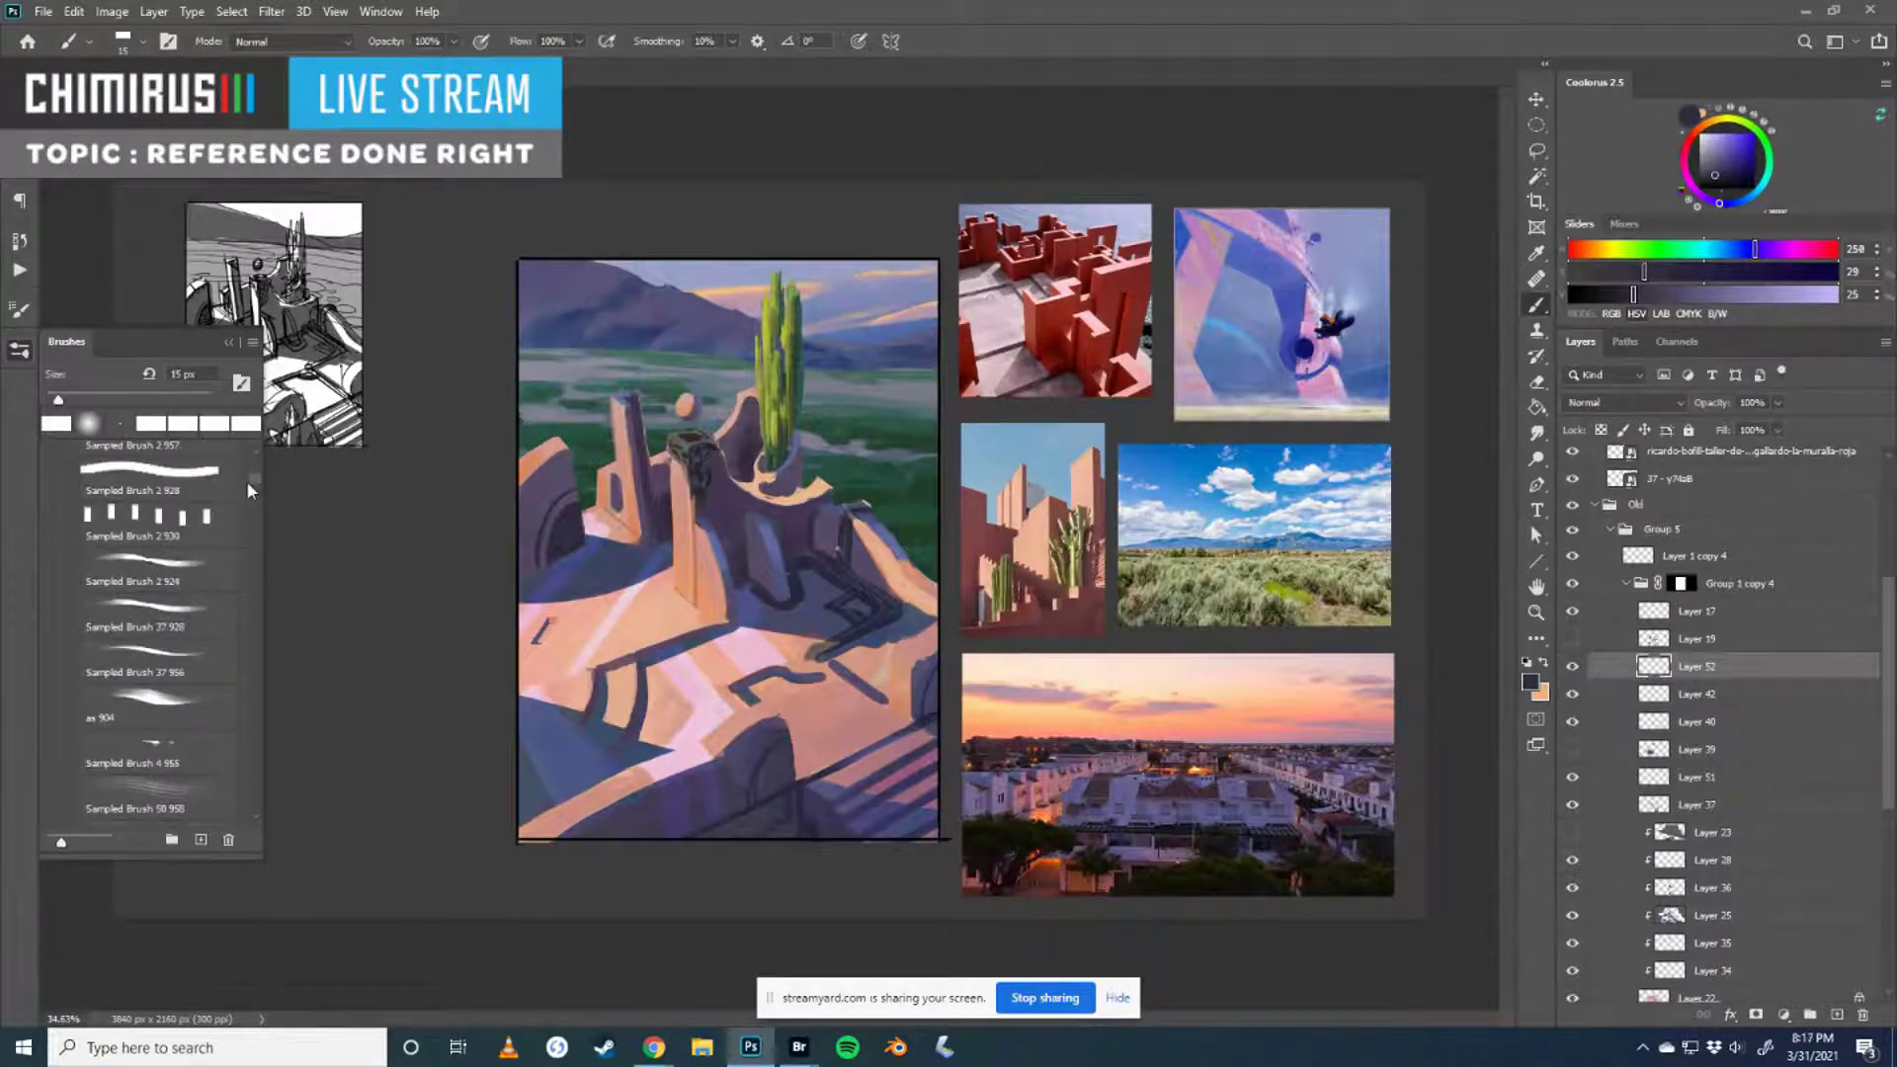
drag(247, 480, 254, 504)
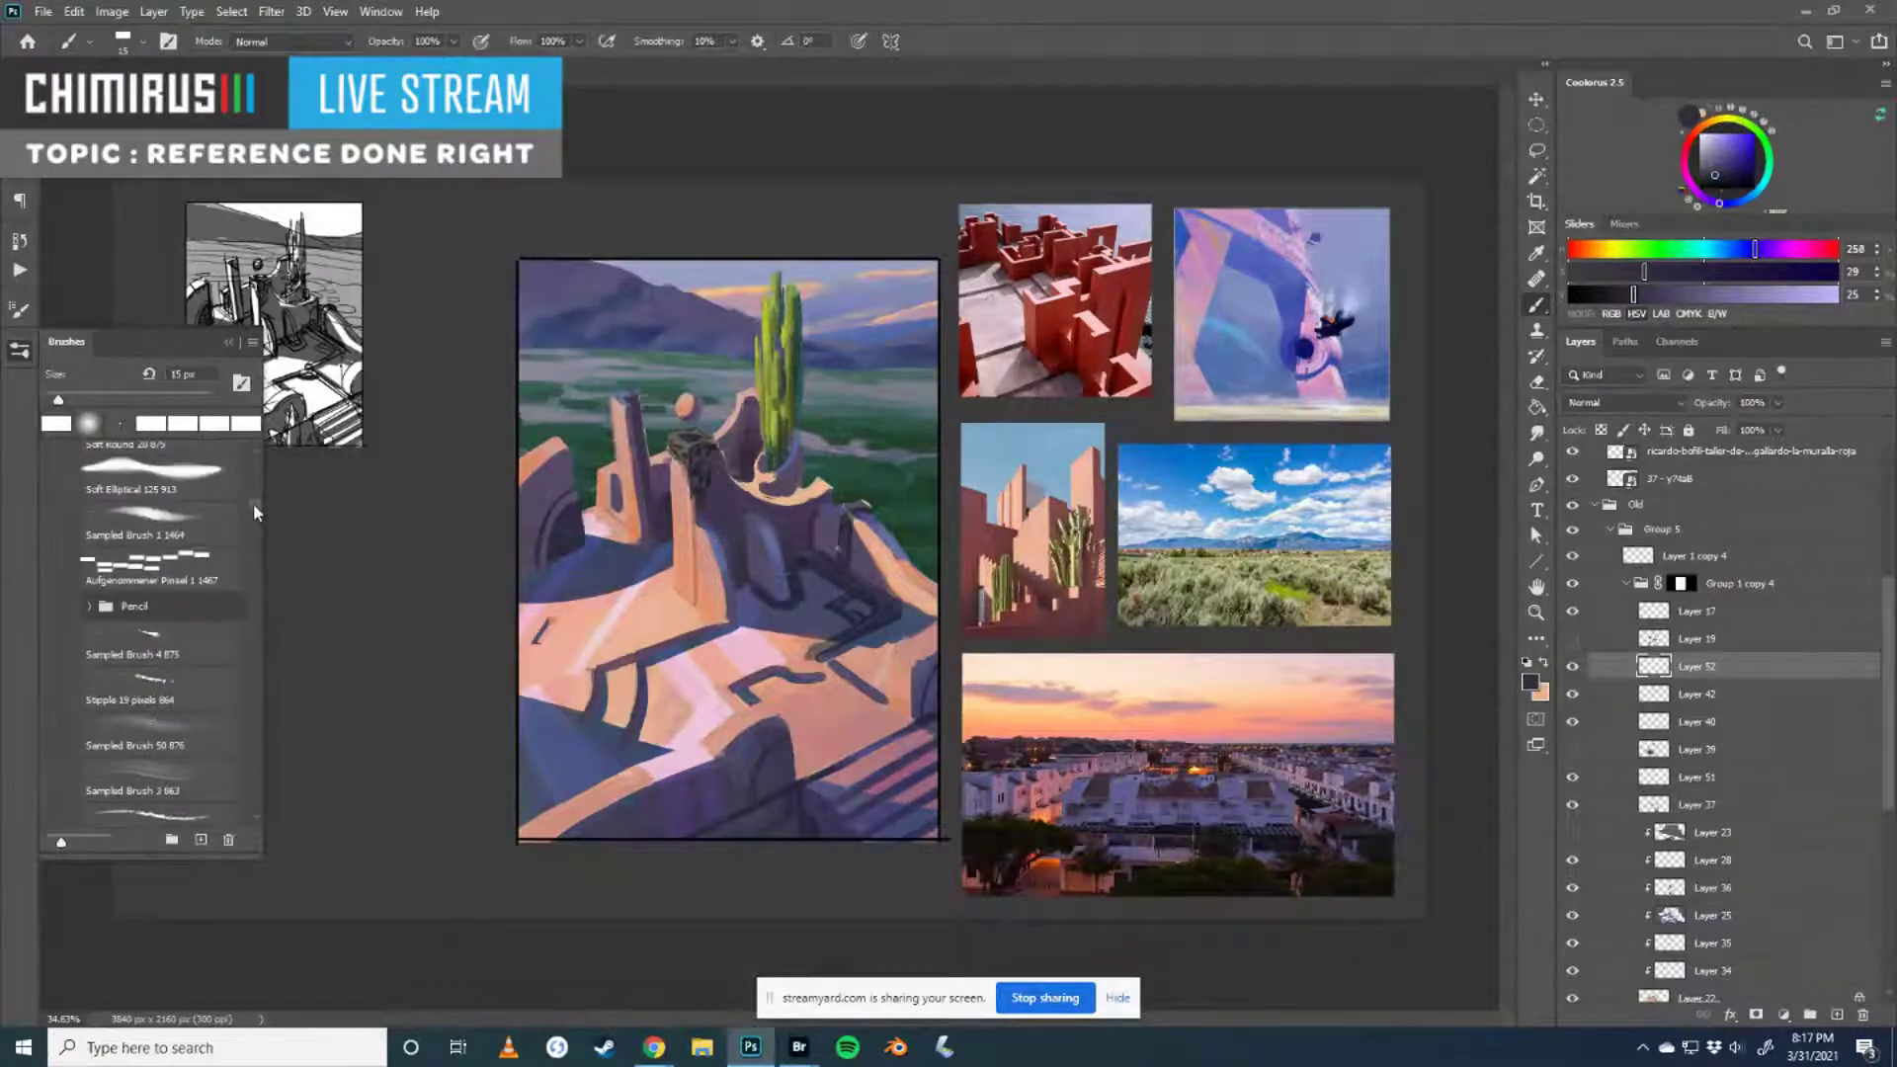
click(91, 607)
drag(253, 502, 252, 510)
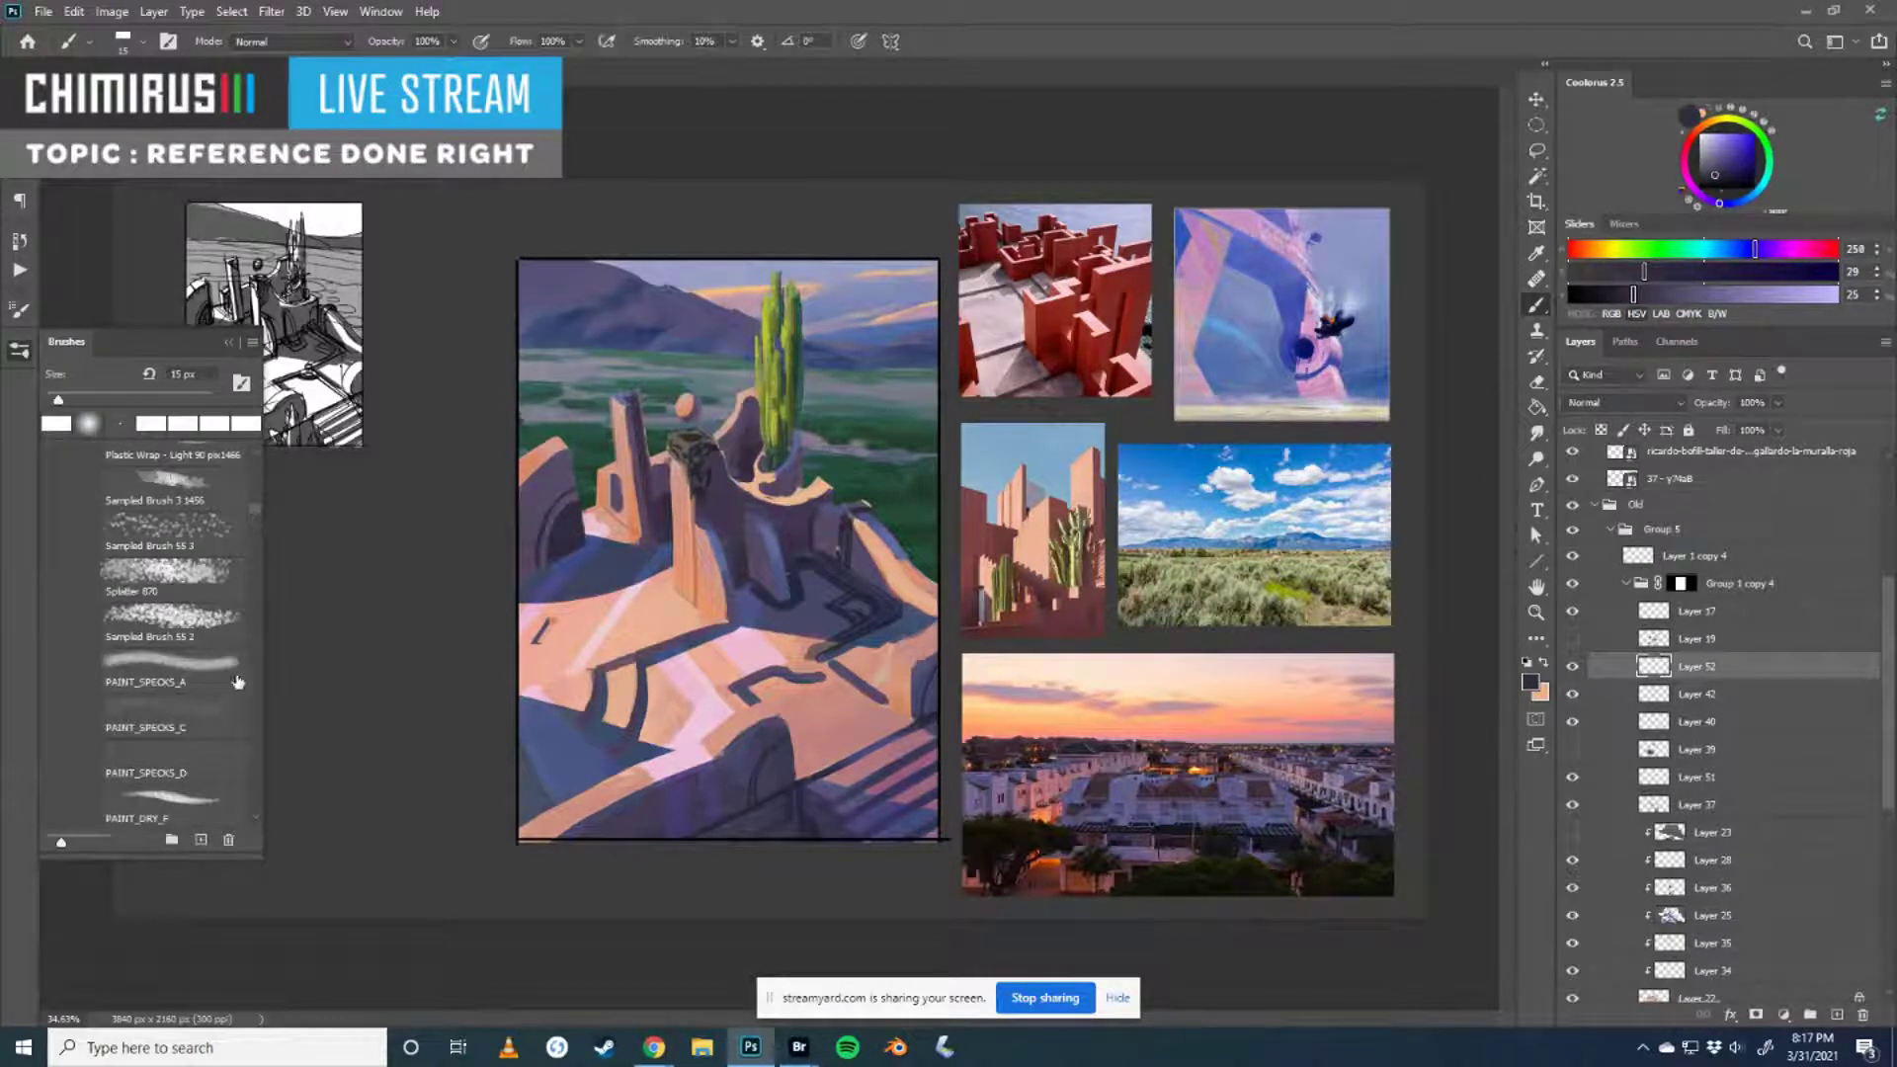
click(212, 796)
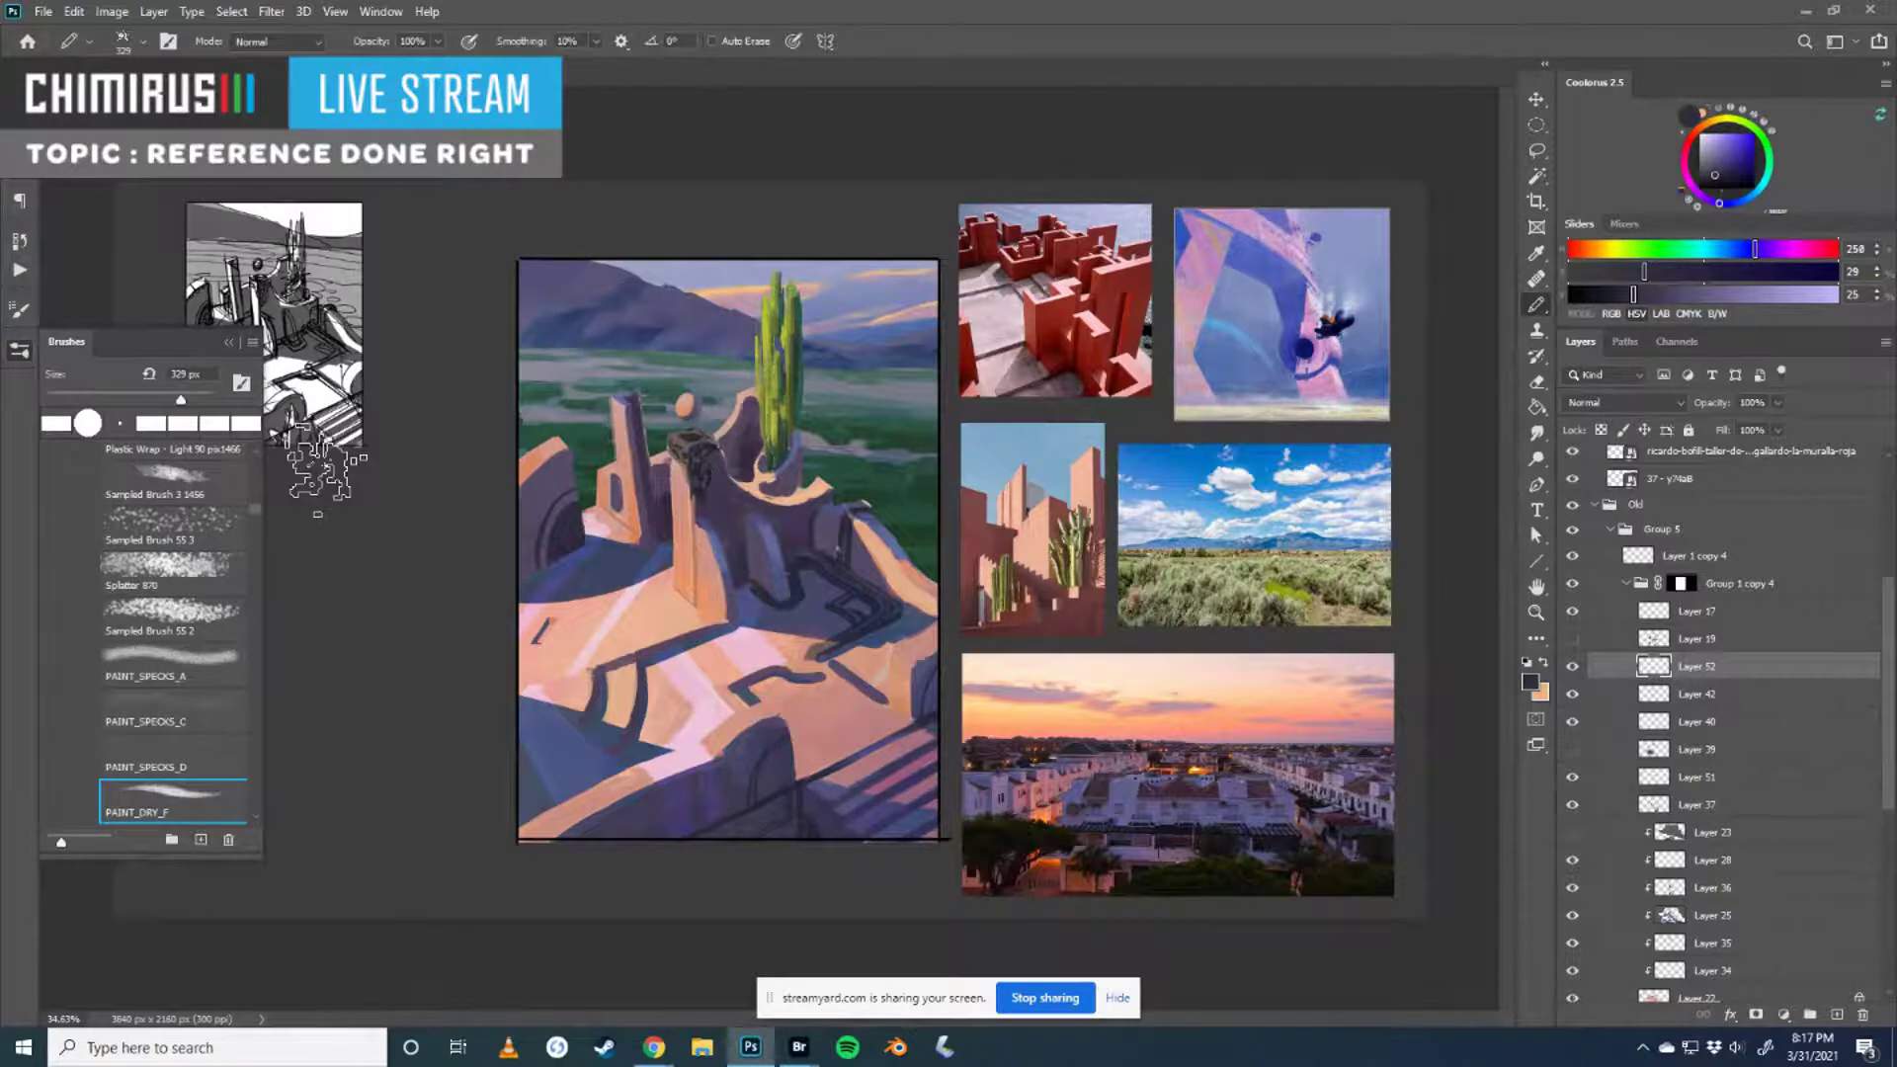
click(19, 349)
- Locate the green plain's Layer 38, check it by toggling its visibility, and add a new layer above it
key(v)
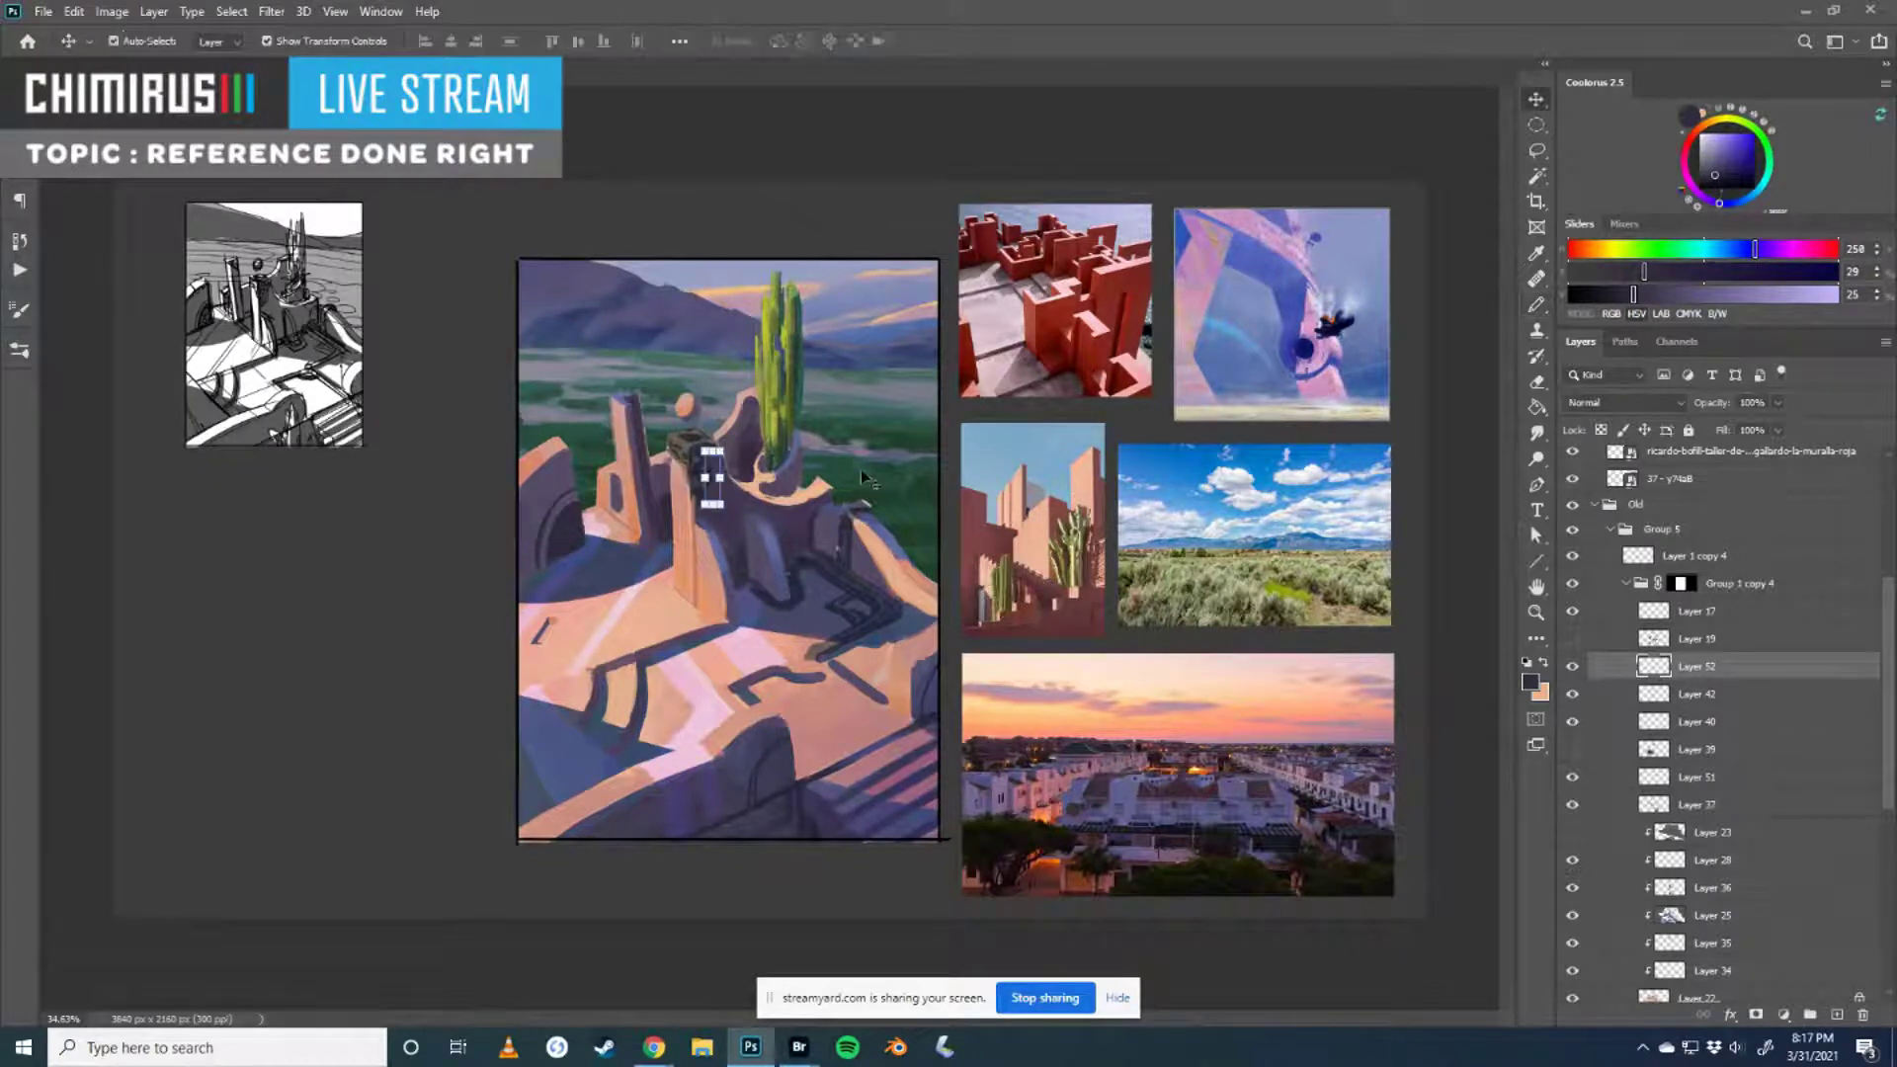
ctrl+click(858, 463)
mouse_move(858, 462)
mouse_down()
mouse_move(909, 424)
mouse_move(886, 464)
mouse_up()
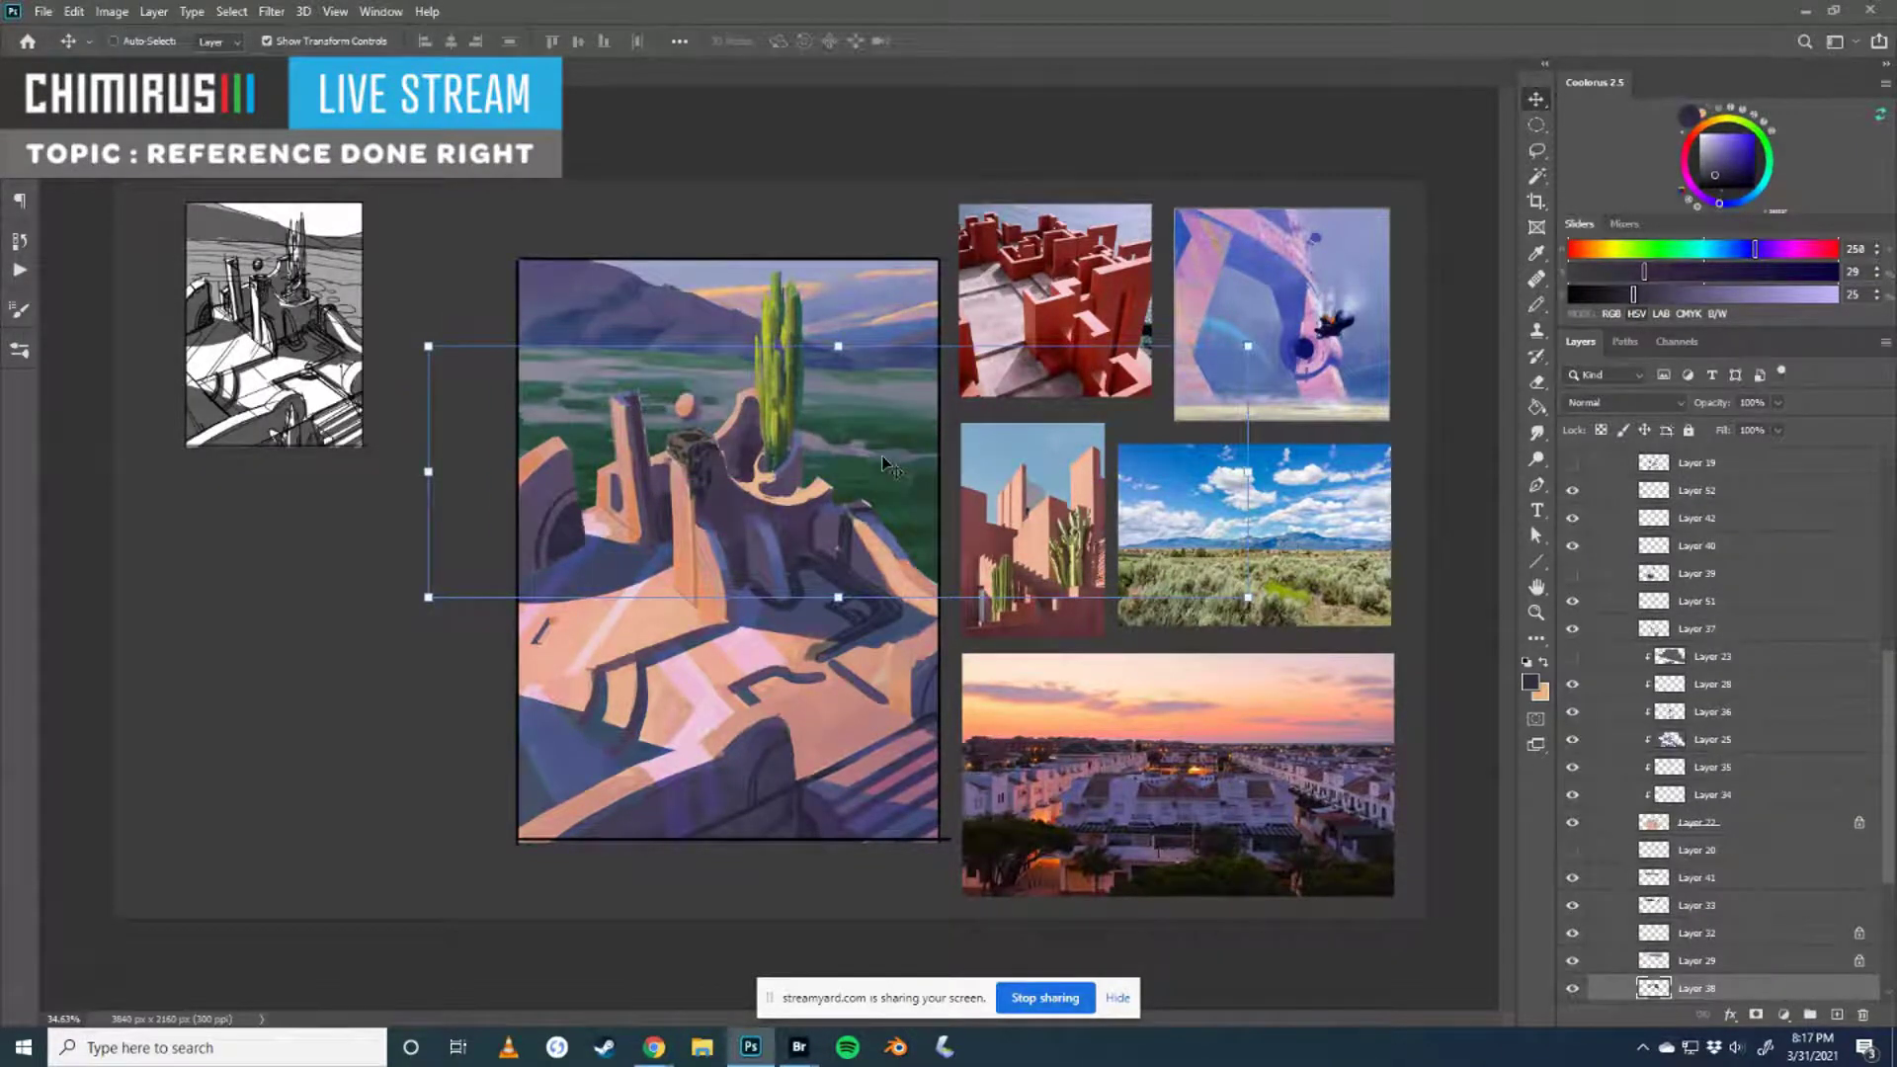
drag(1885, 776, 1881, 812)
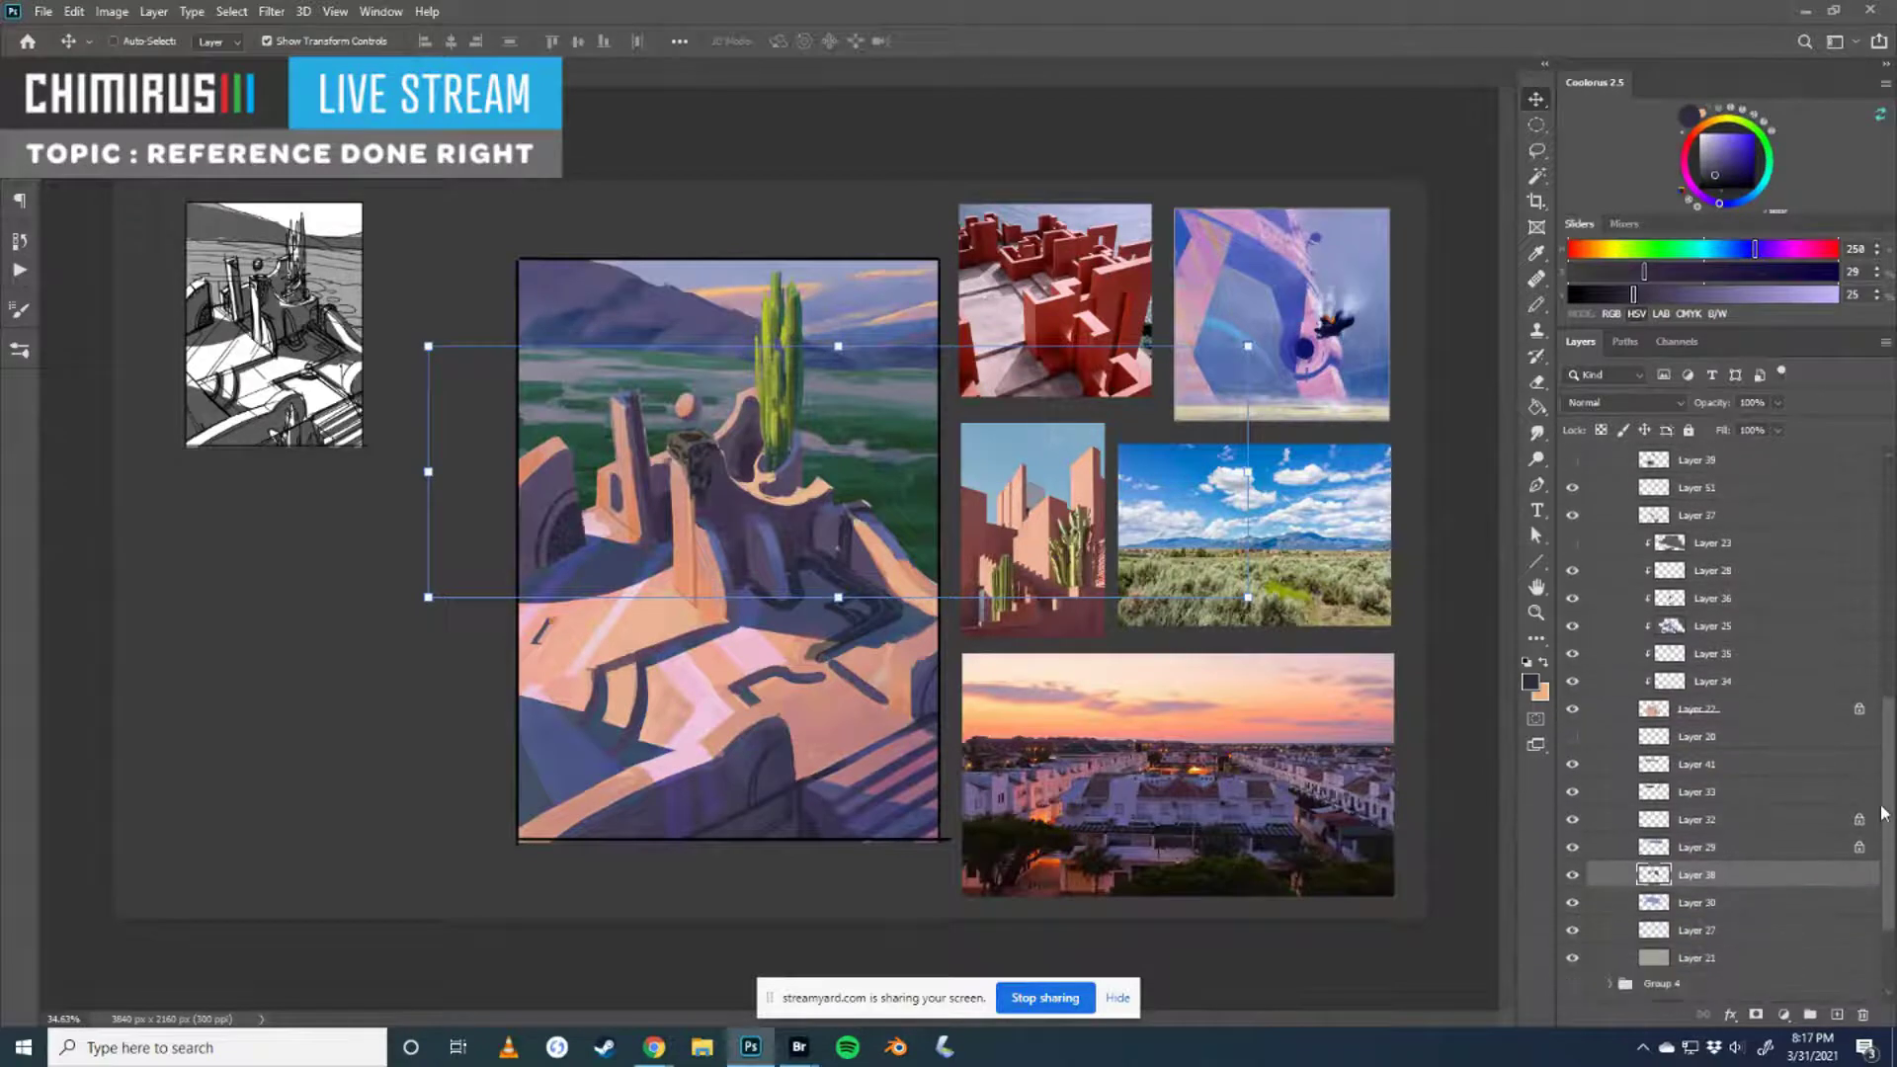
click(1572, 874)
click(1572, 875)
click(1837, 1018)
- Lasso several irregular horizontal patches across the green plain on both sides of the ruin as one combined selection
key(l)
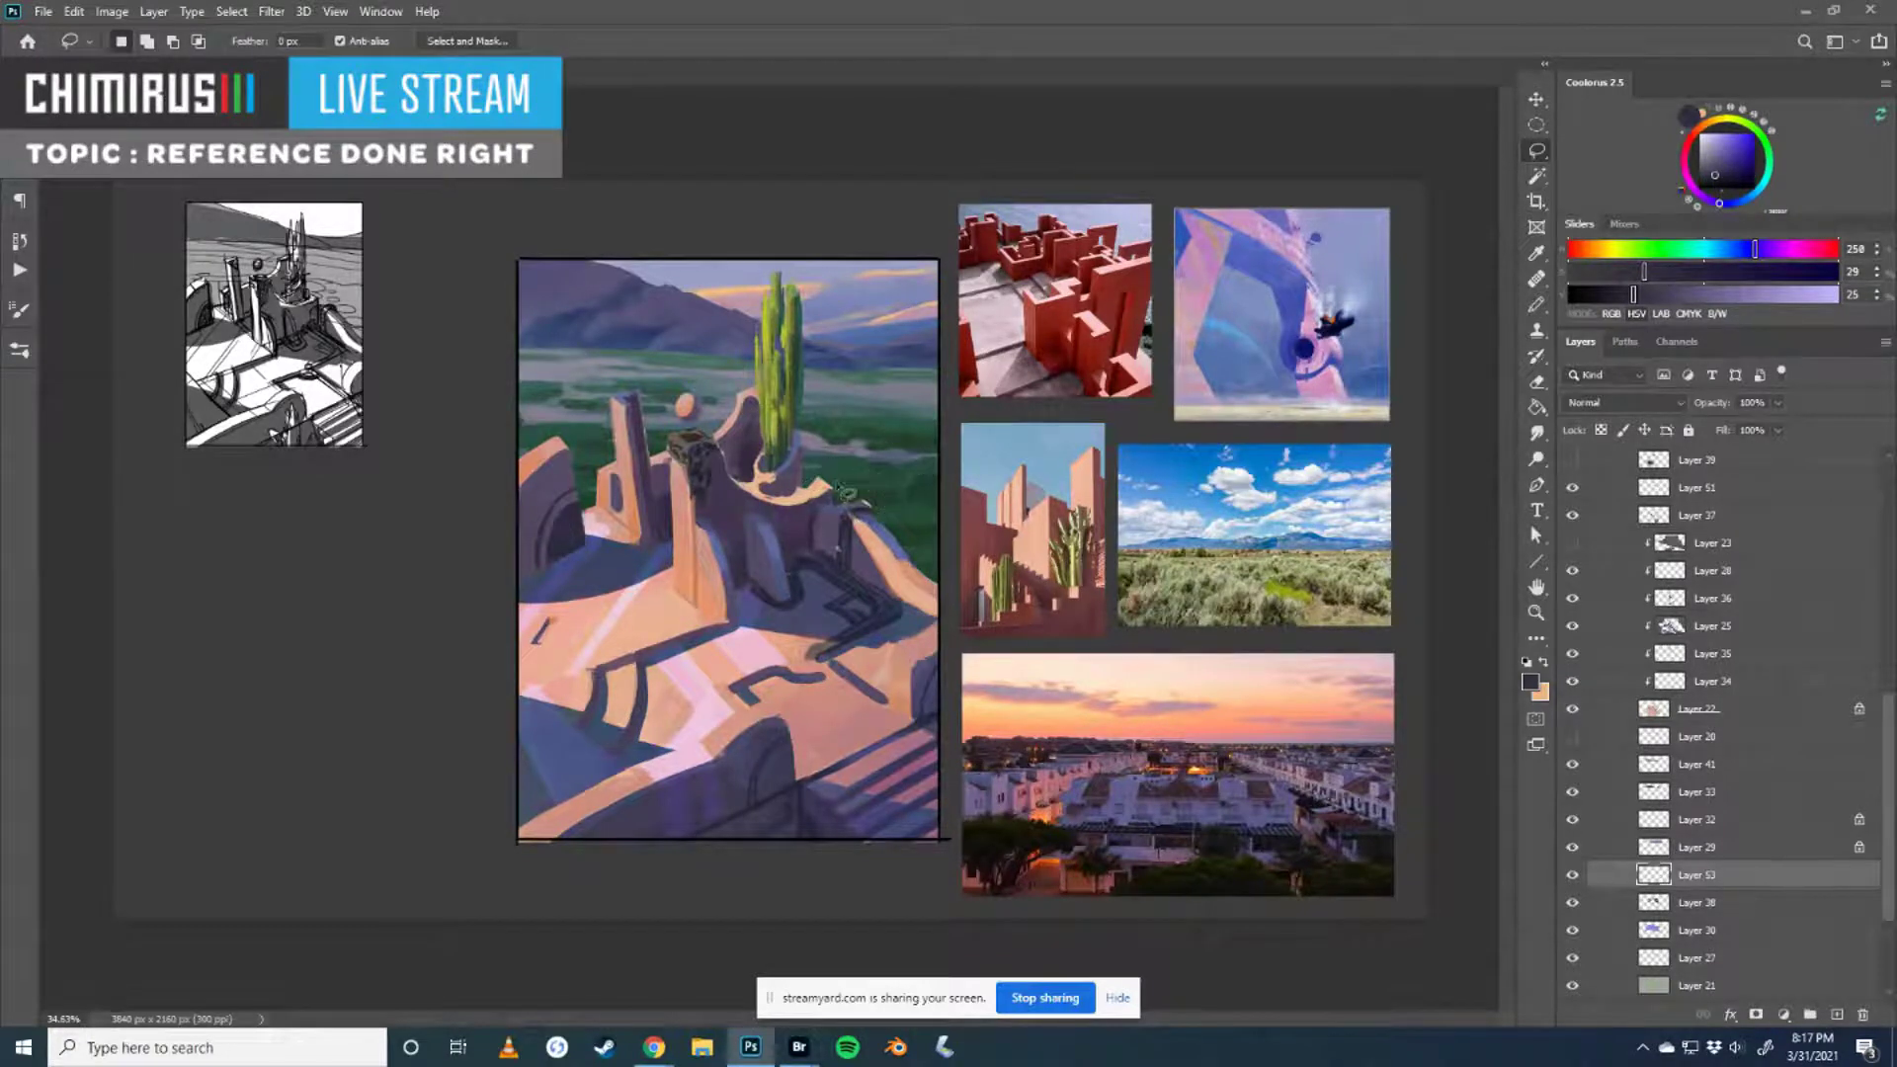
mouse_move(787, 473)
mouse_down()
mouse_move(958, 489)
mouse_move(944, 529)
mouse_move(901, 524)
mouse_up()
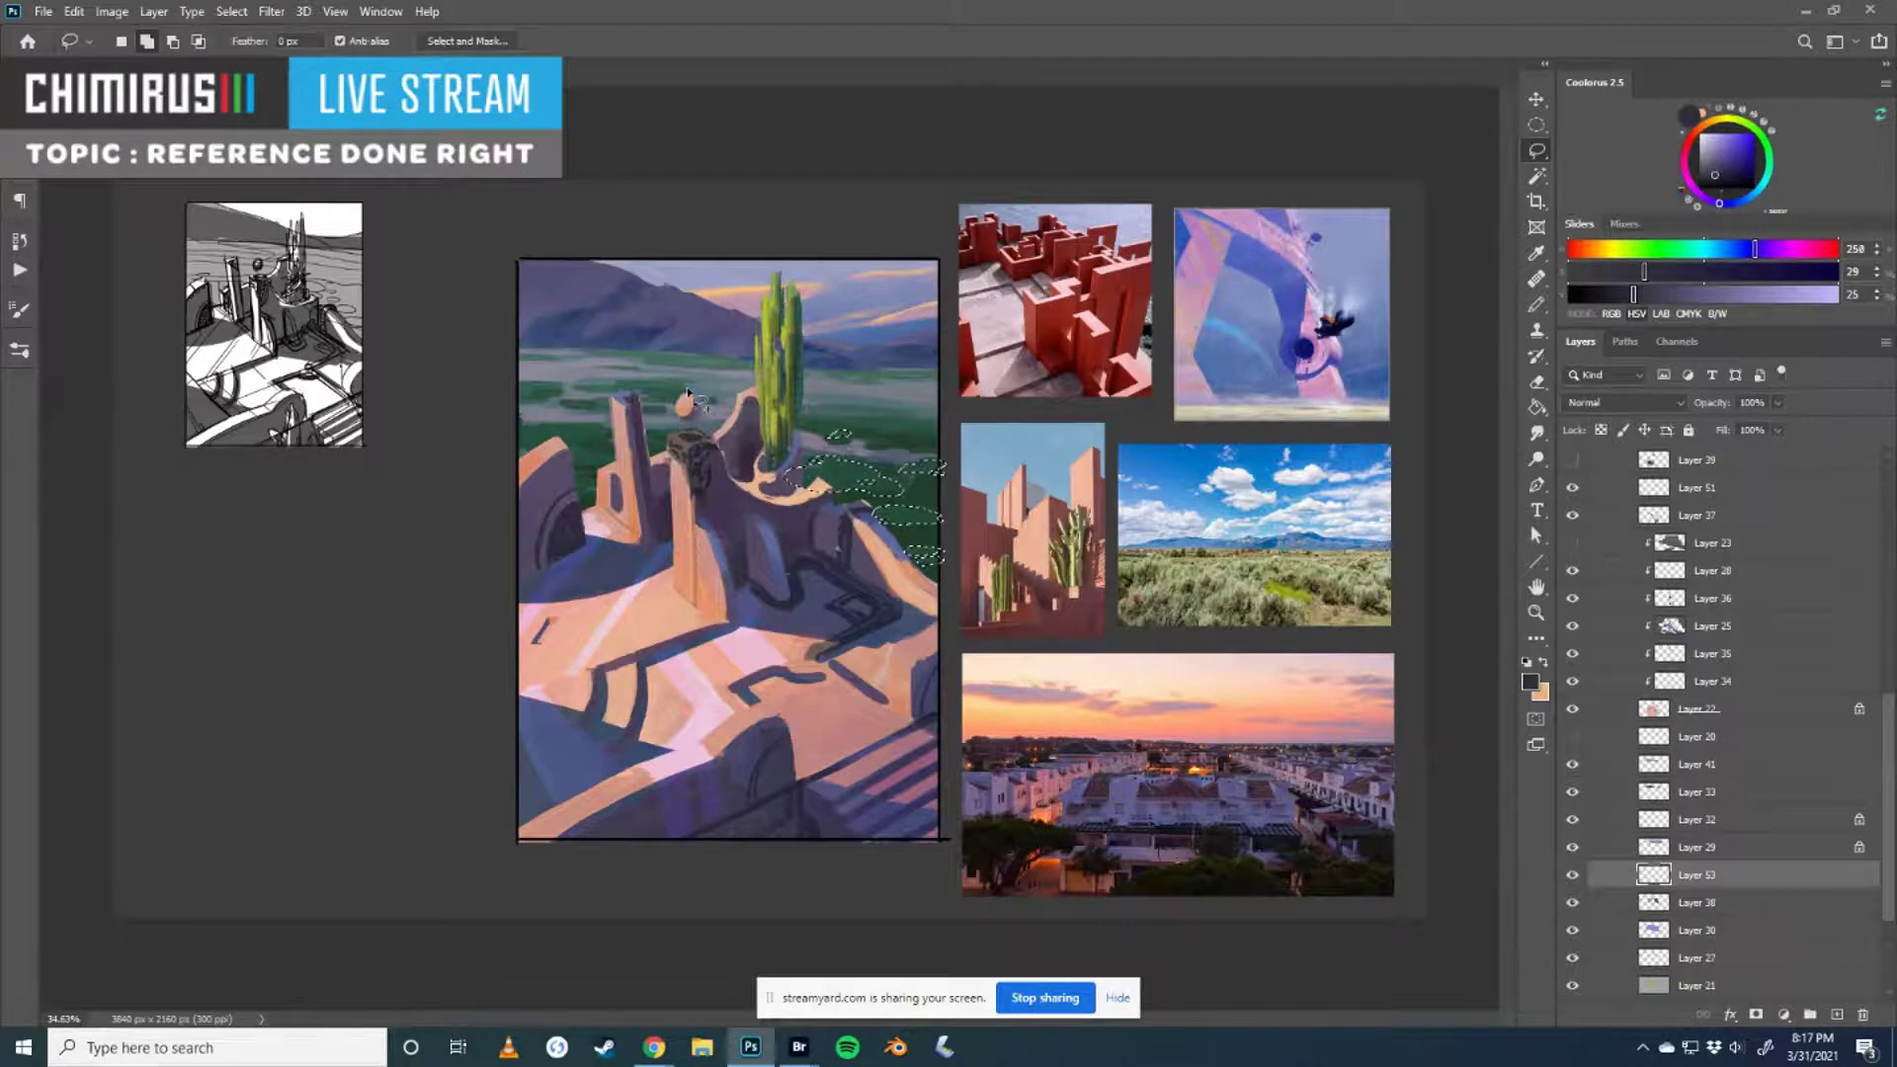
mouse_move(553, 457)
mouse_down()
mouse_move(612, 460)
mouse_move(591, 478)
mouse_move(612, 499)
mouse_move(524, 441)
mouse_move(559, 462)
mouse_move(603, 433)
mouse_move(534, 440)
mouse_move(573, 435)
mouse_up()
mouse_move(559, 381)
mouse_down()
mouse_move(505, 388)
mouse_move(597, 419)
mouse_move(670, 404)
mouse_move(614, 394)
mouse_up()
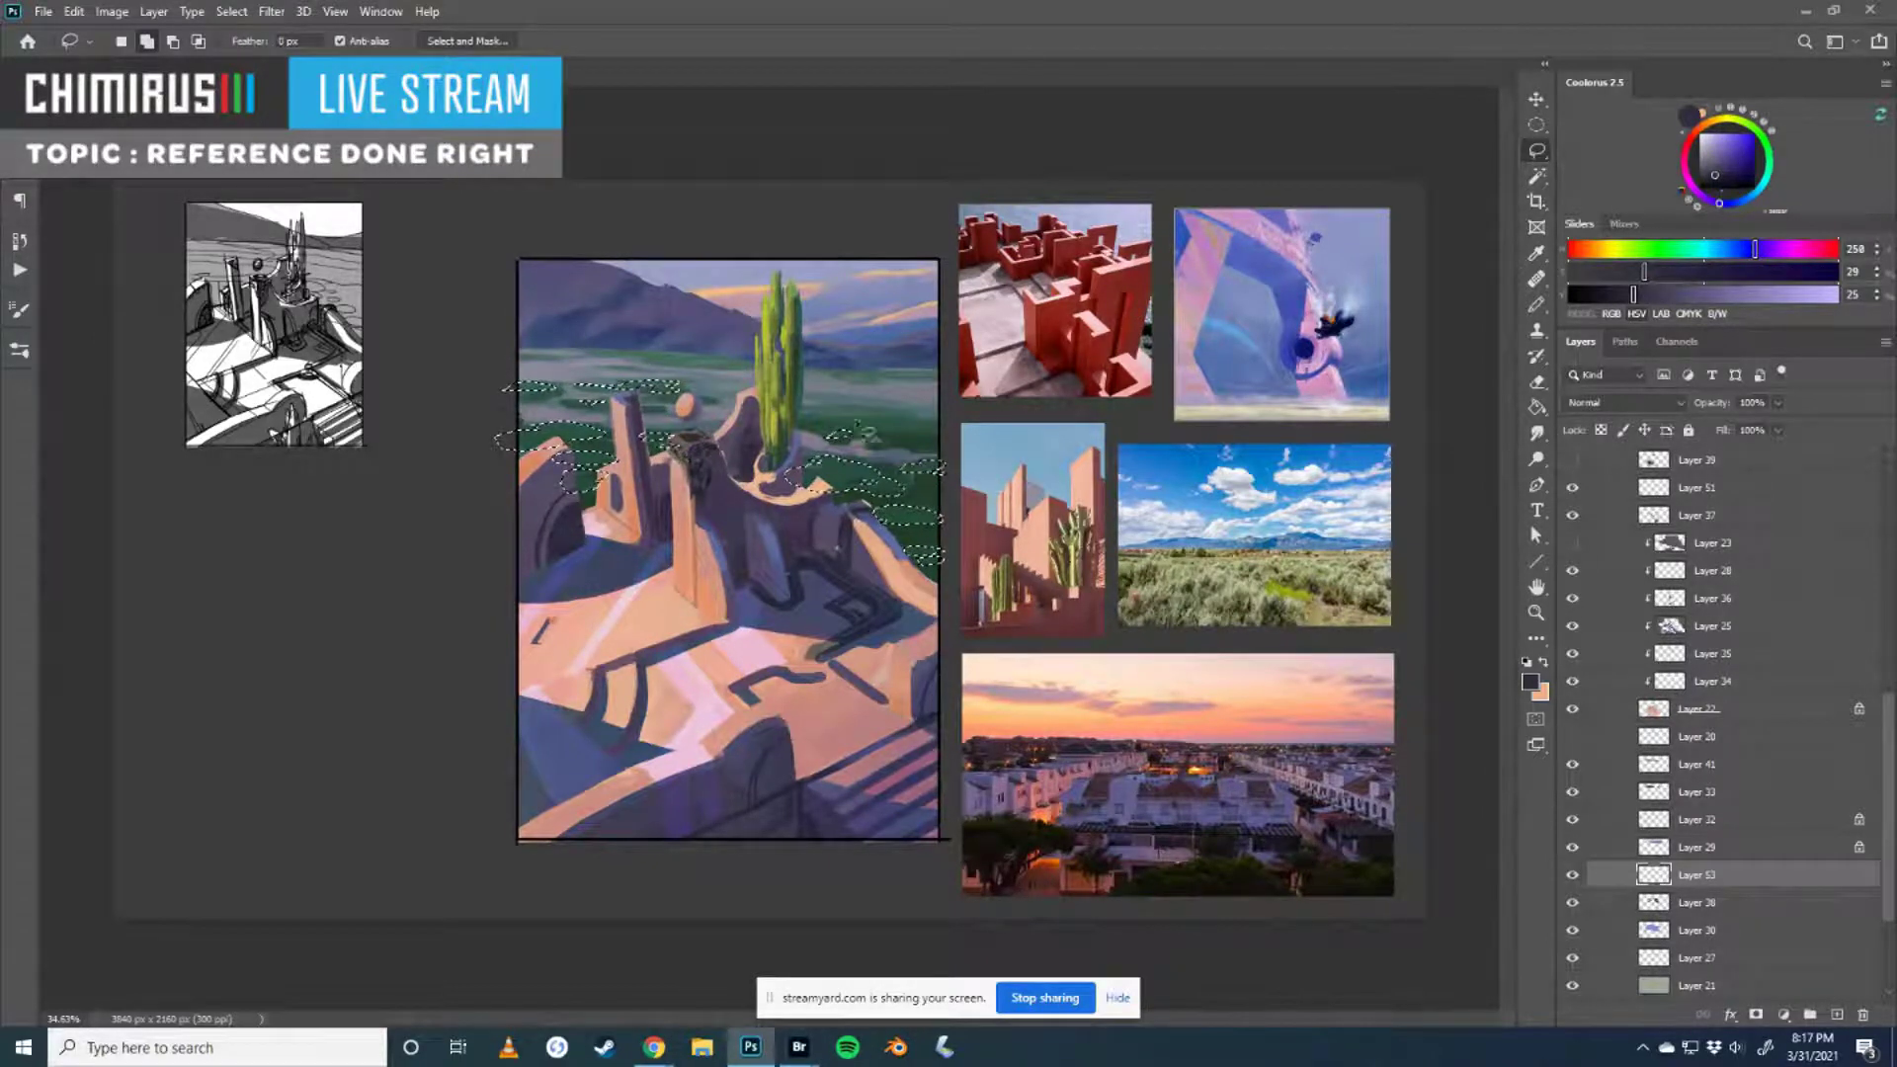
drag(799, 418, 854, 435)
key(shift)
- Paint textured grass patches across the green plain on Layer 53 with a sampled green shifted to HSV 166, 47, 41, varying the brush size
key(b)
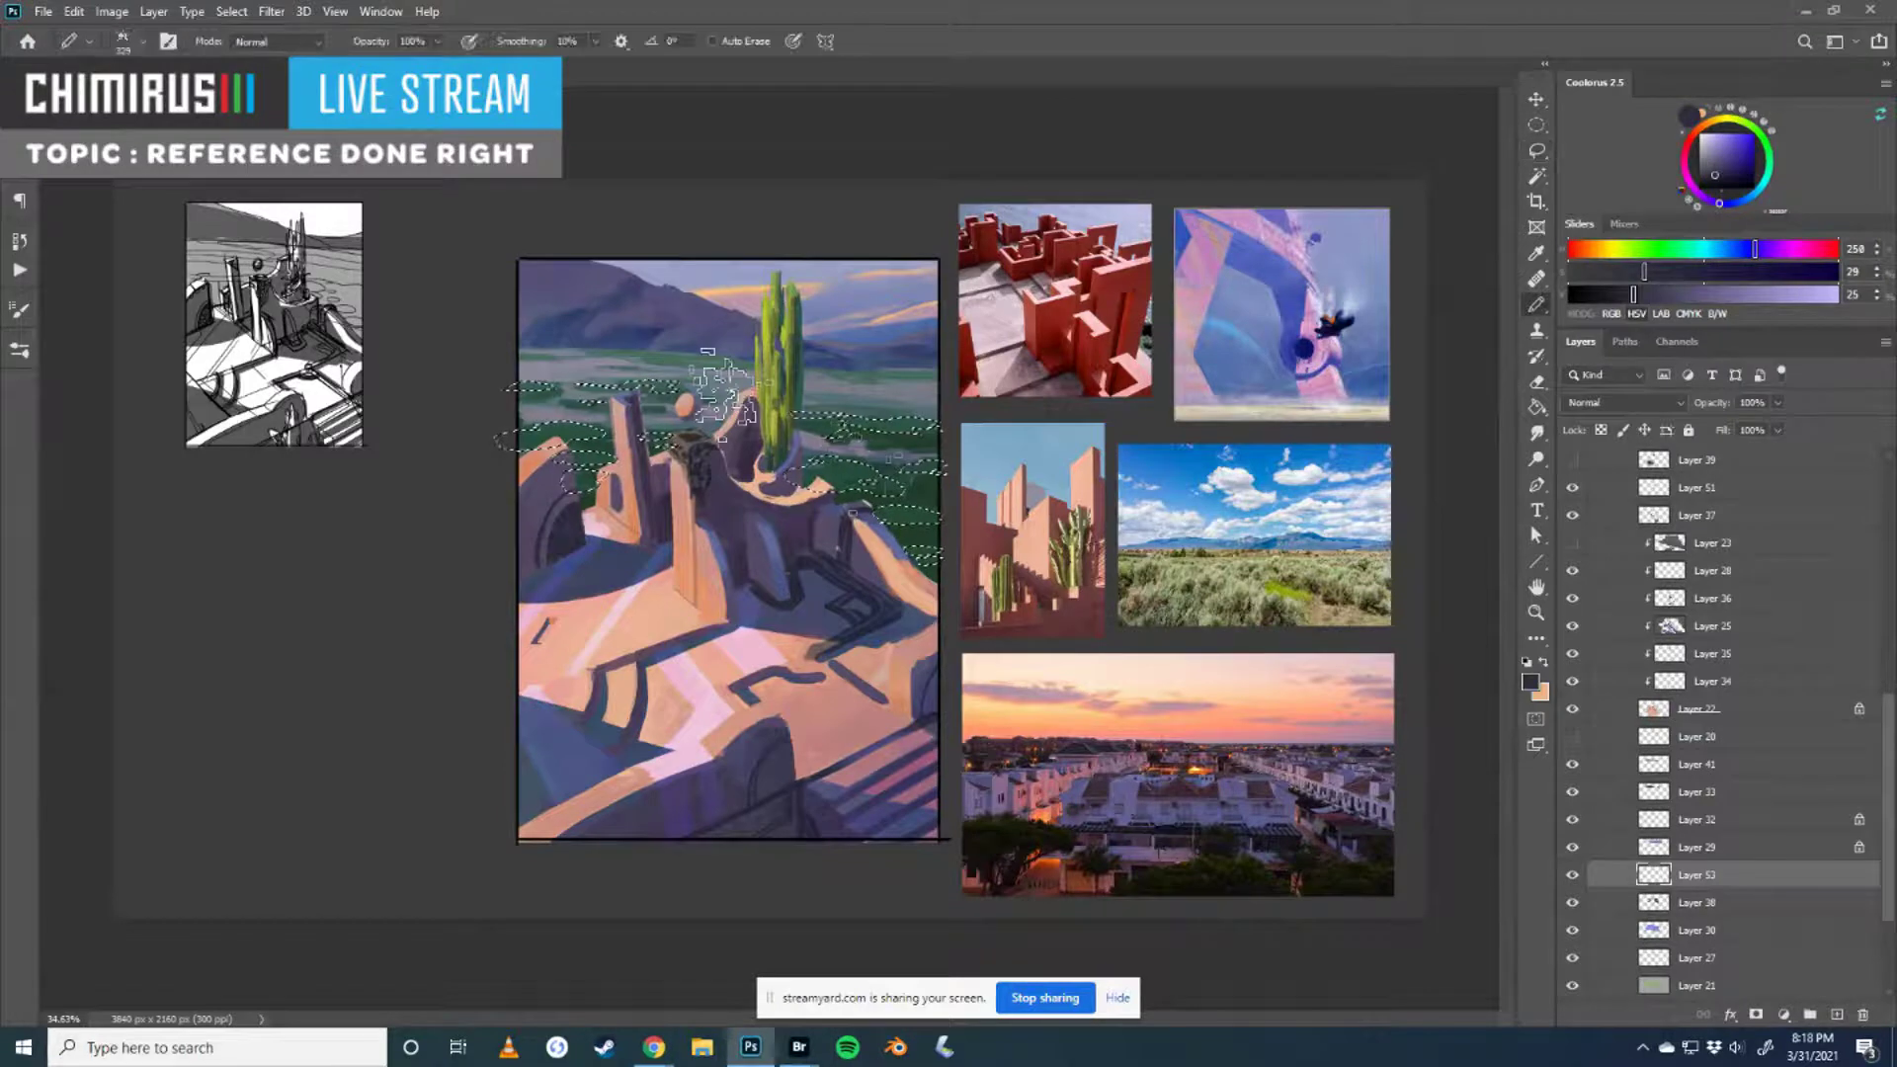
alt+click(884, 450)
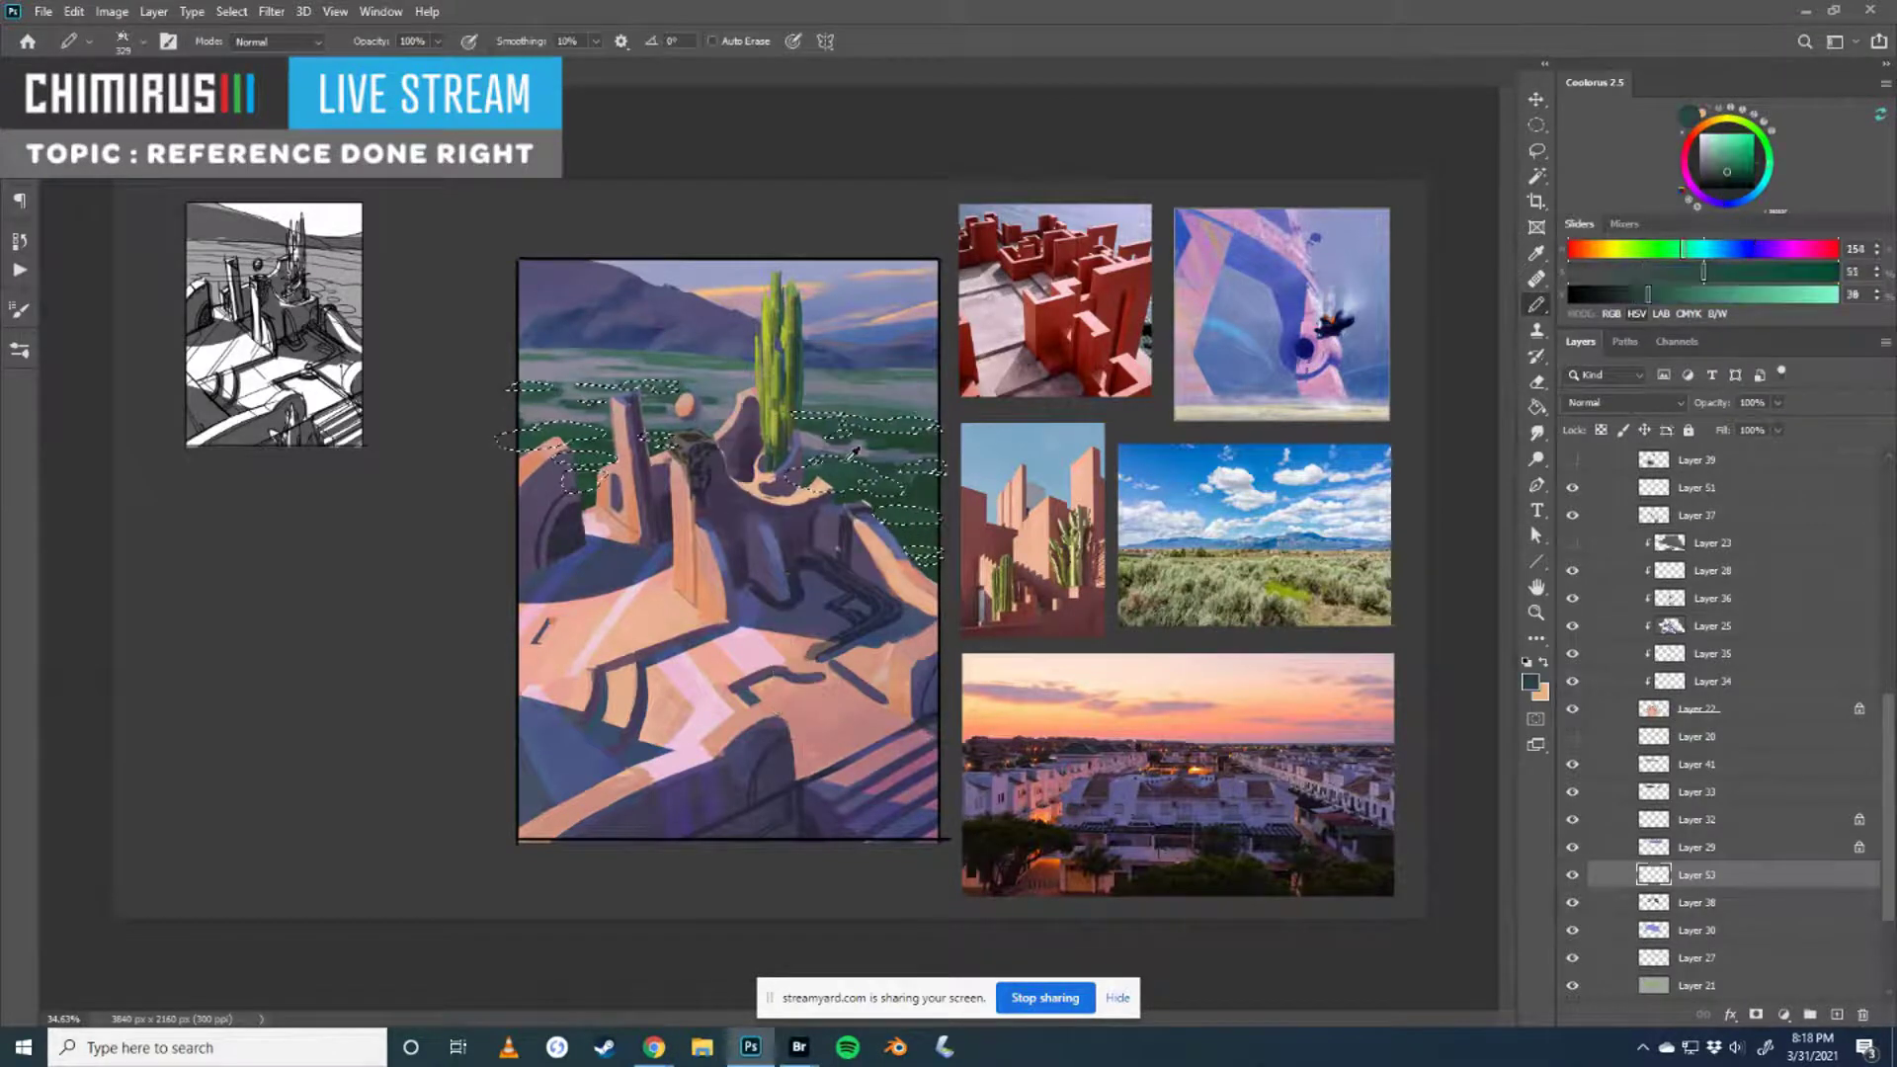
mouse_move(1661, 297)
mouse_down()
mouse_move(1692, 255)
mouse_move(1693, 279)
mouse_up()
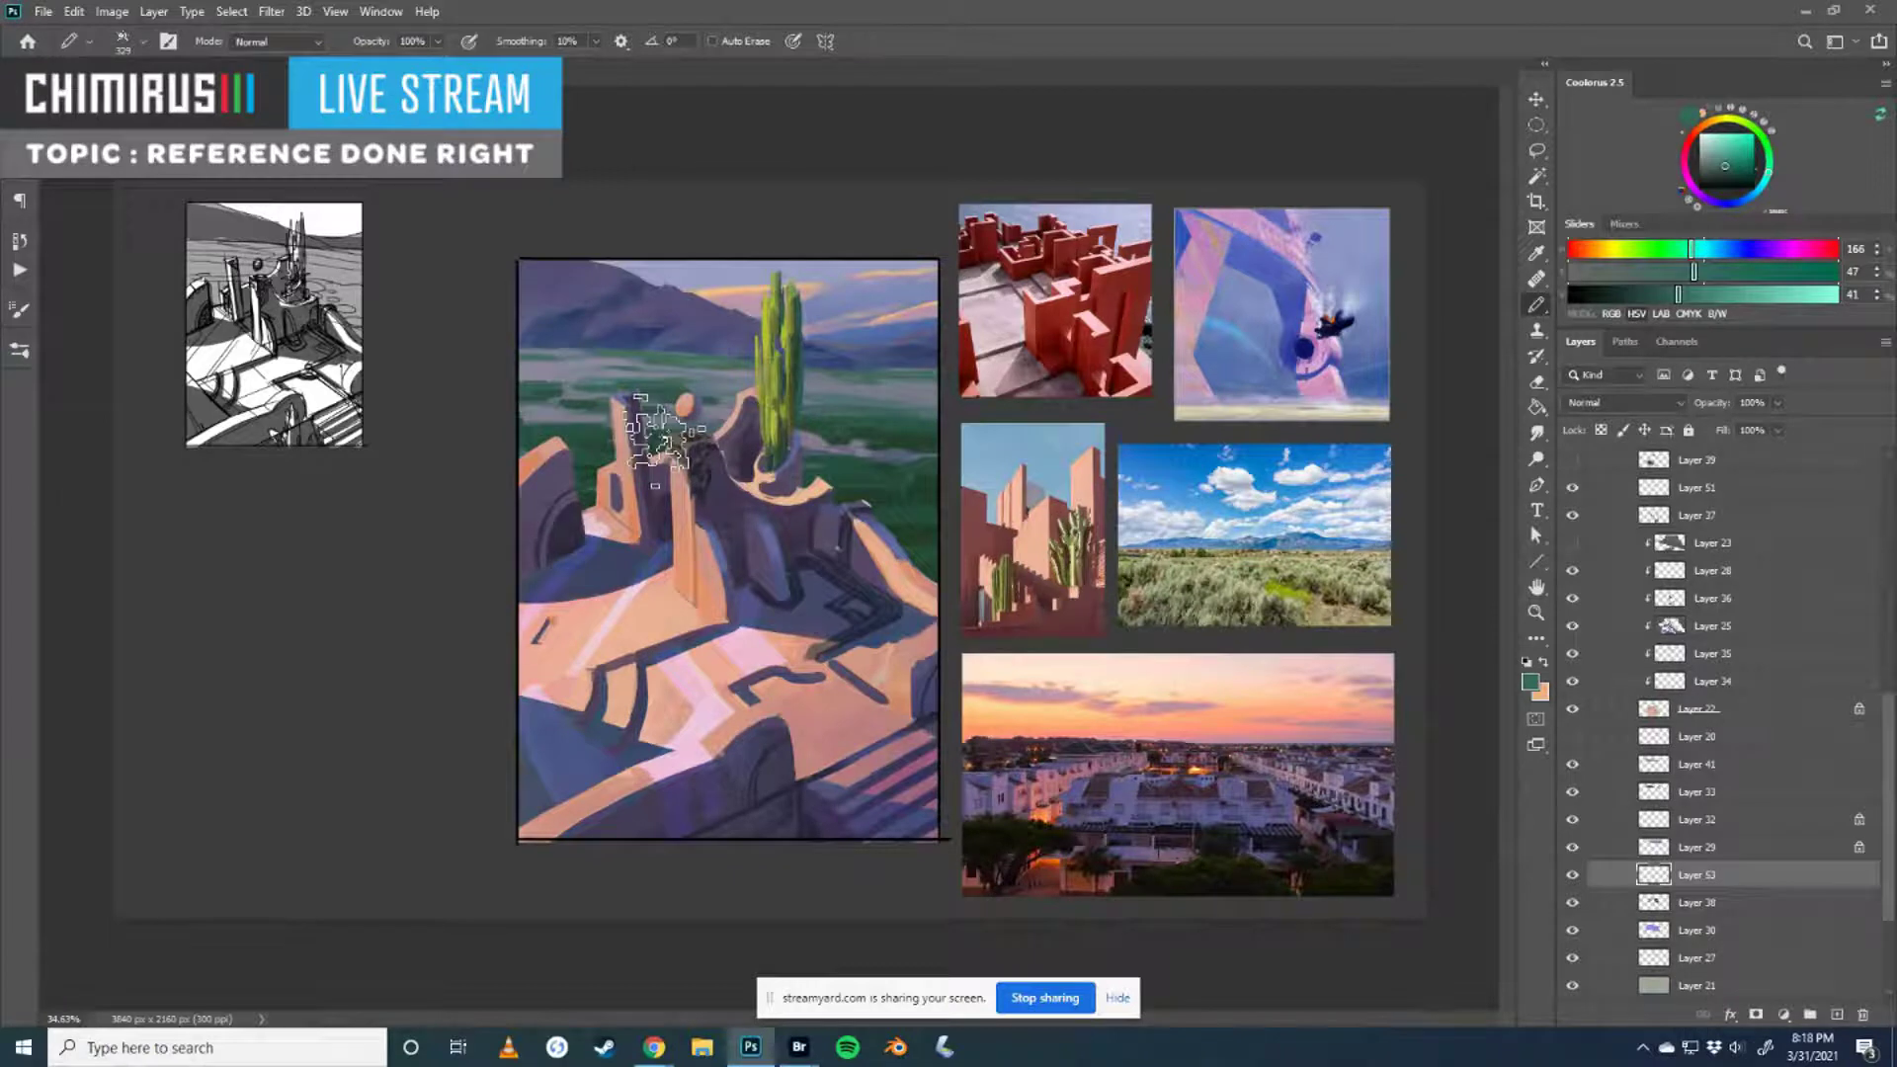
key([)
key([)
key([)
key([)
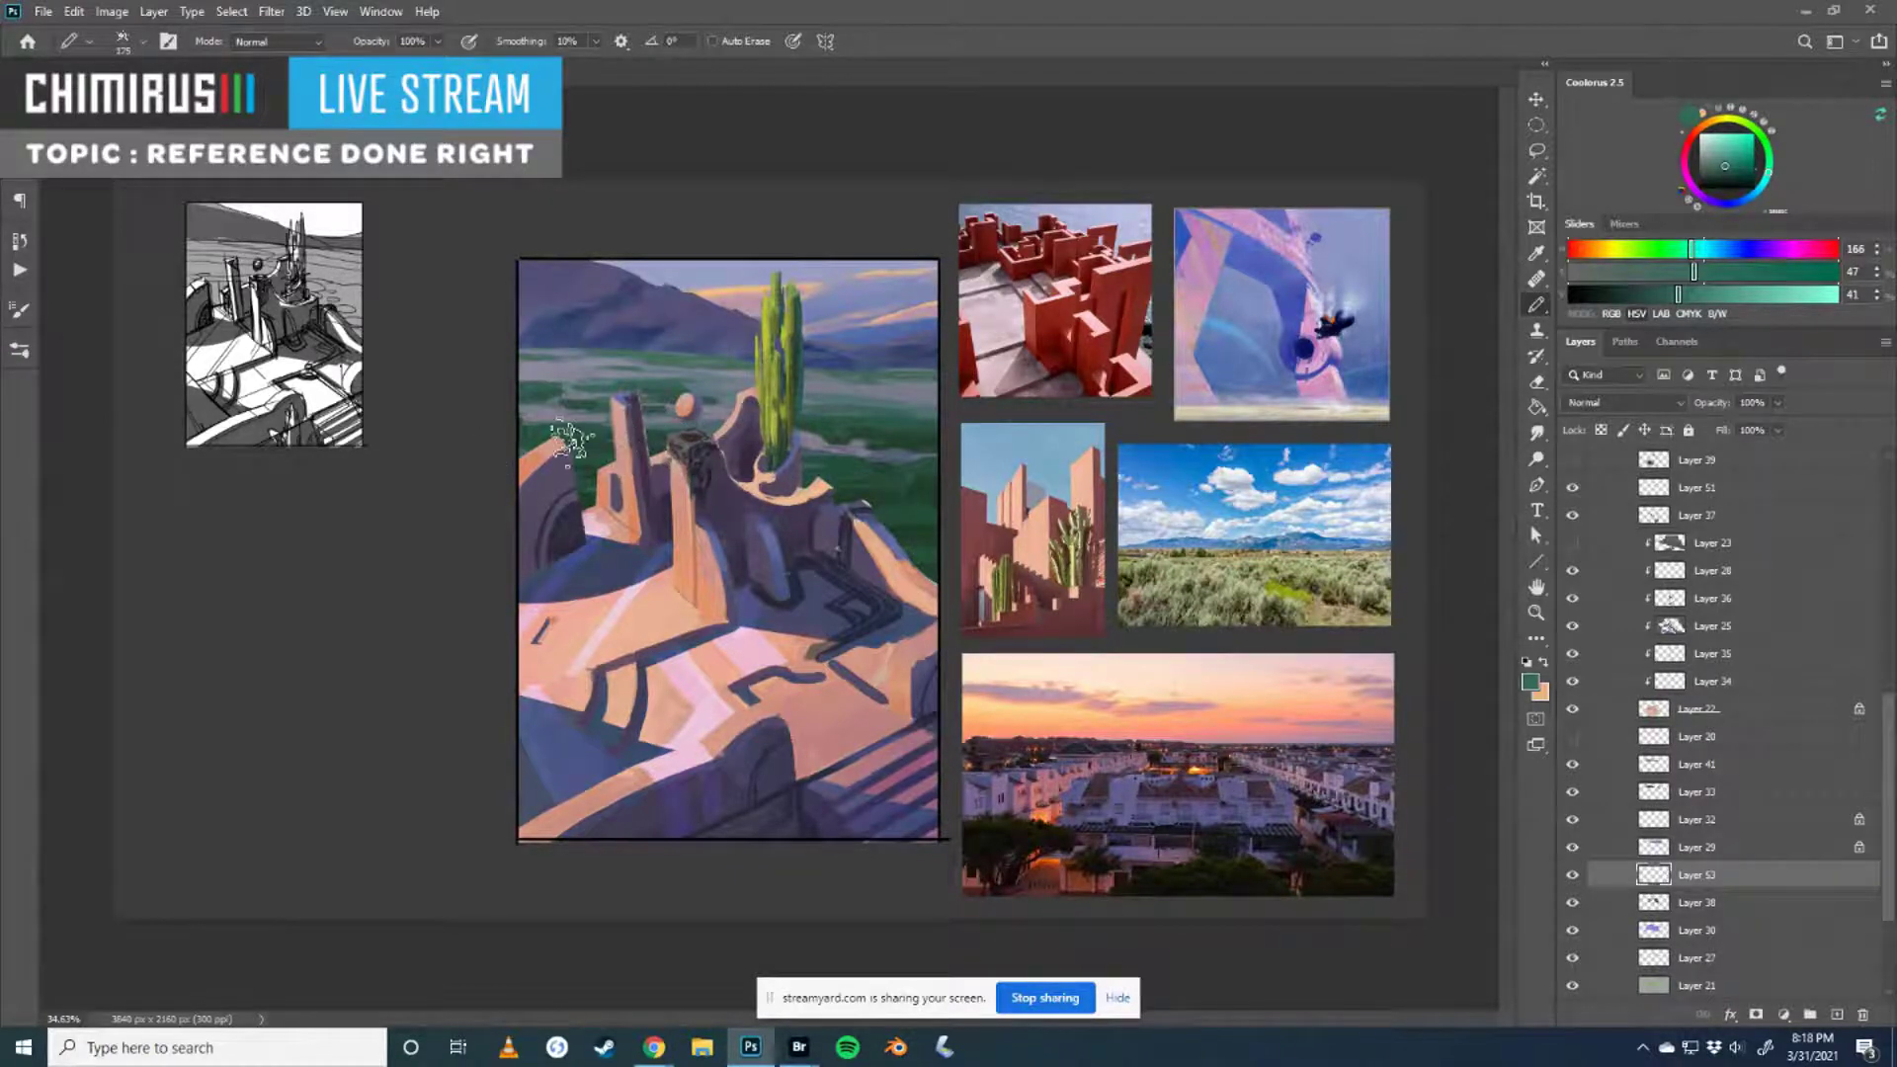
key(bracketright)
key(bracketright)
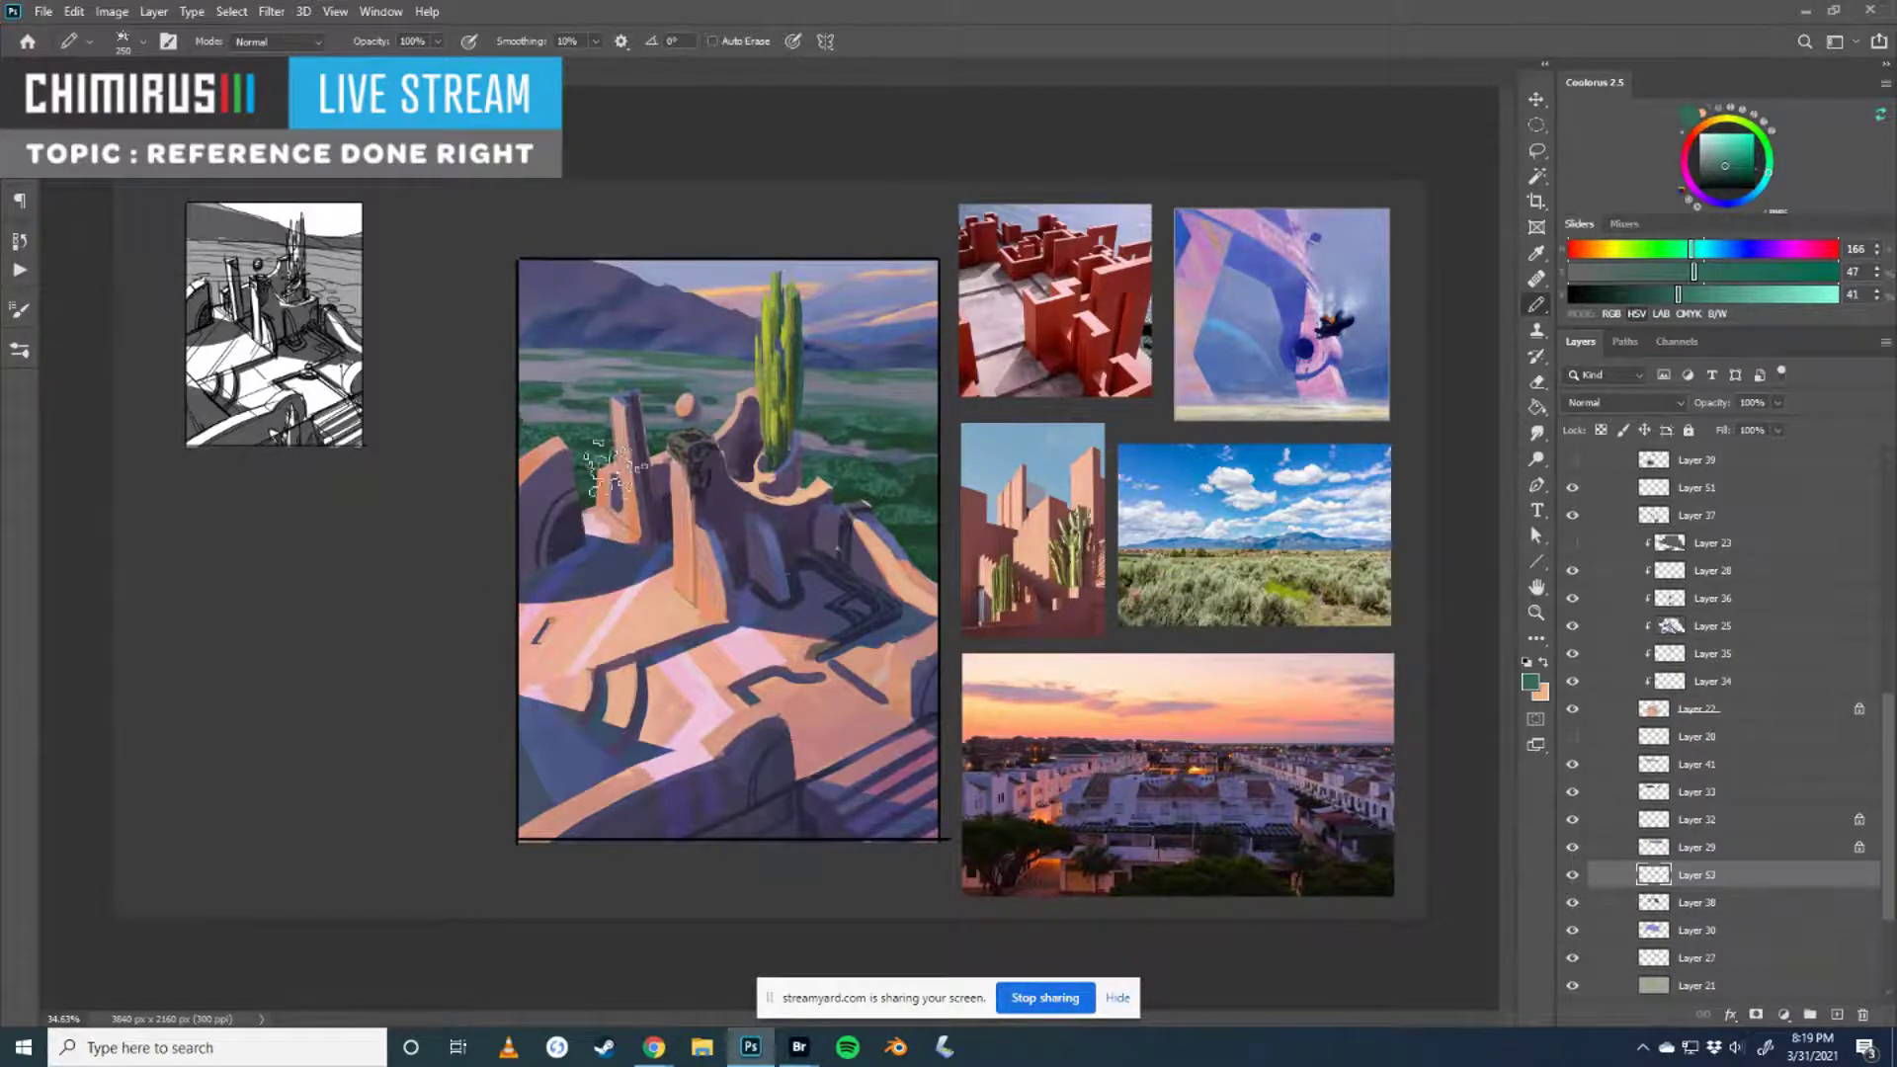
key(bracketleft)
key(bracketleft)
key(bracketleft)
key(bracketleft)
key(bracketleft)
key(bracketleft)
- Switch to the eraser and choose a textured brush preset for trimming the painted grass patches
key(e)
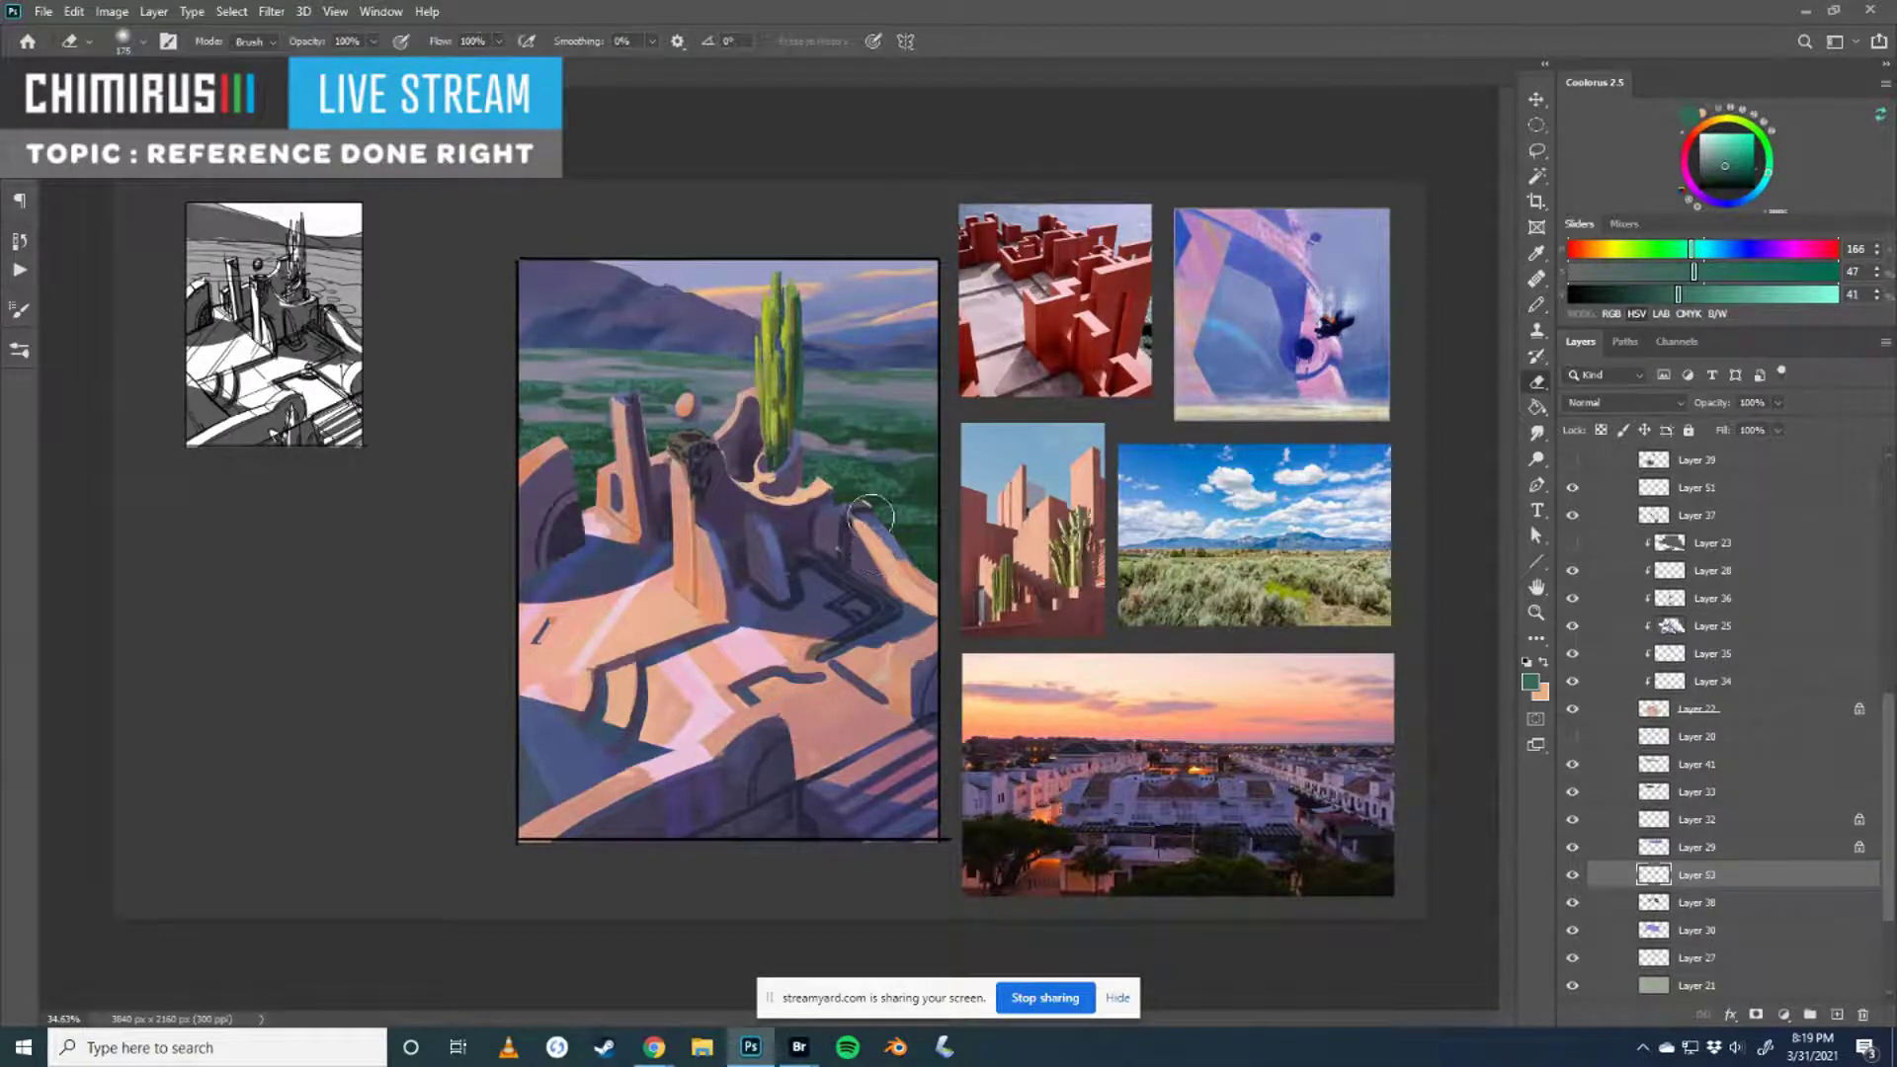
click(19, 349)
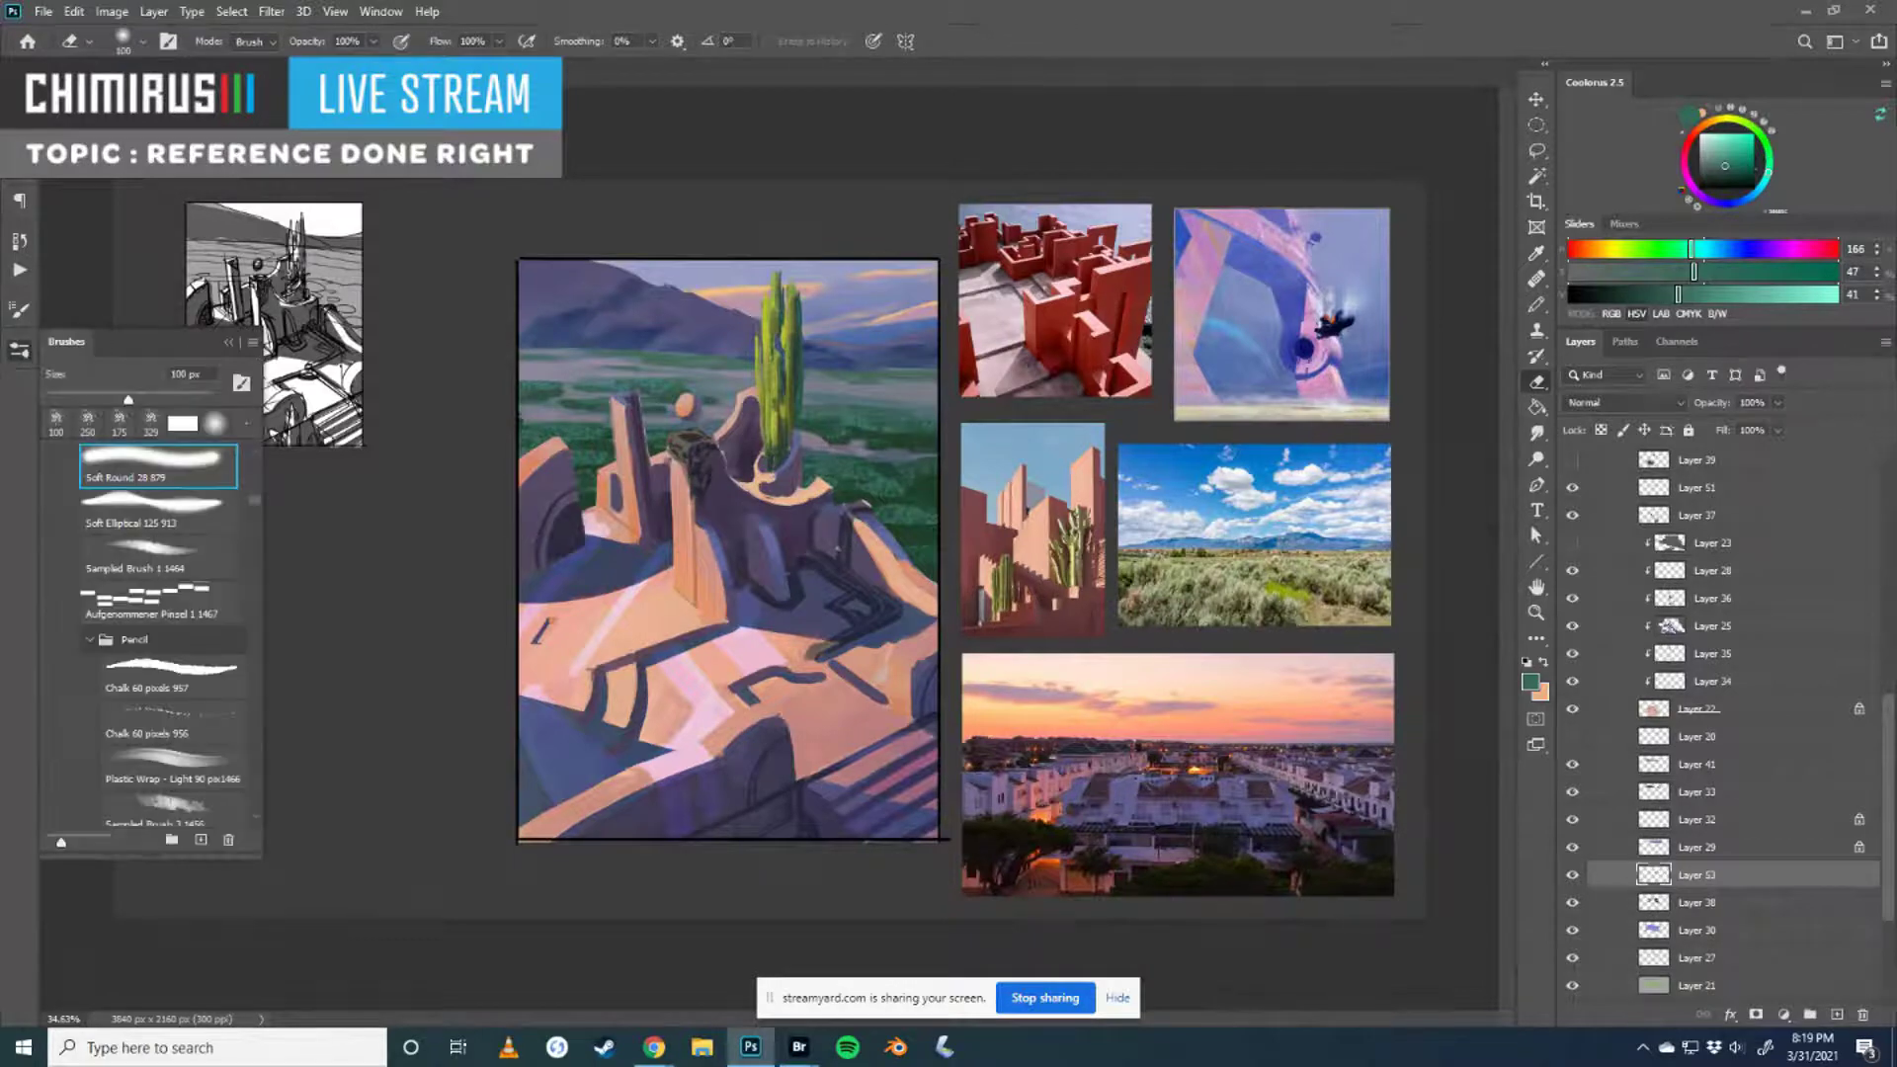
scroll(252, 504, down, 10)
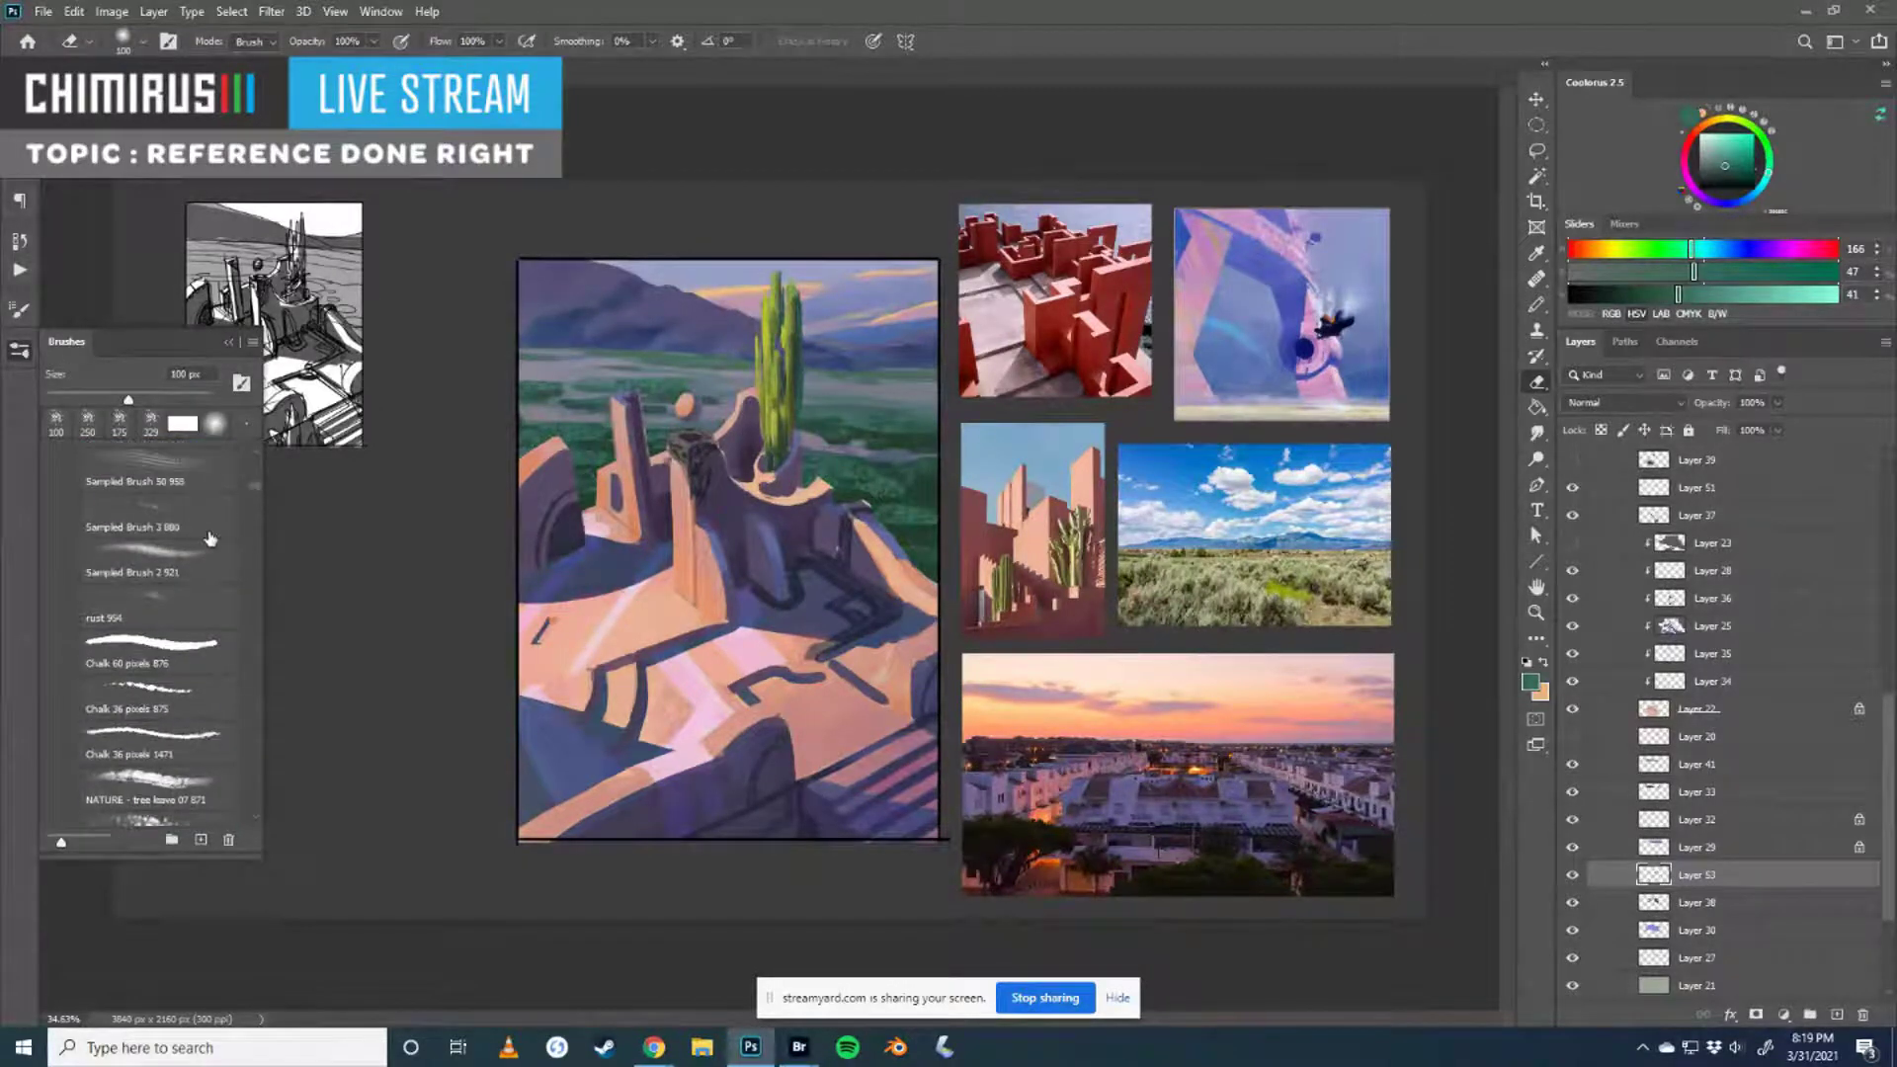
click(26, 347)
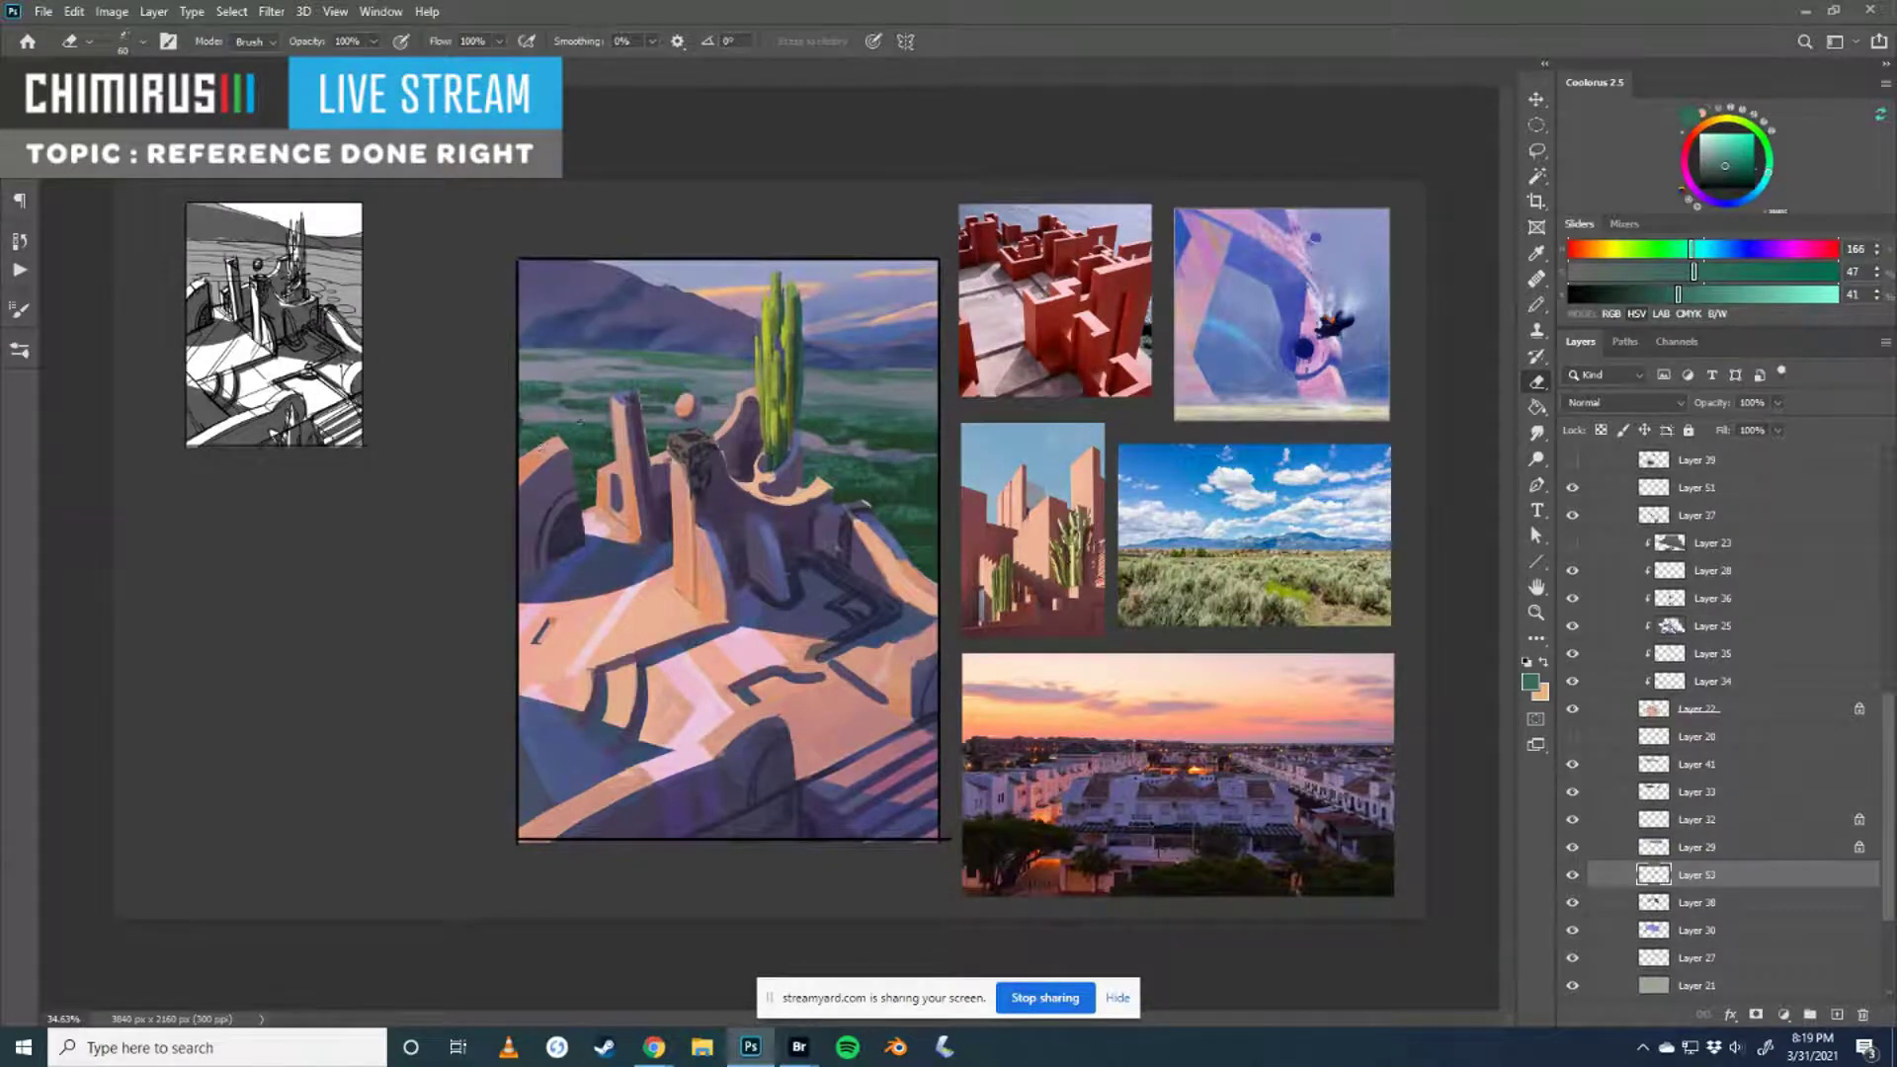
- Return to painting with the Forme échantillonnée 1 1463 brush preset and enlarge its tip
key(b)
click(20, 350)
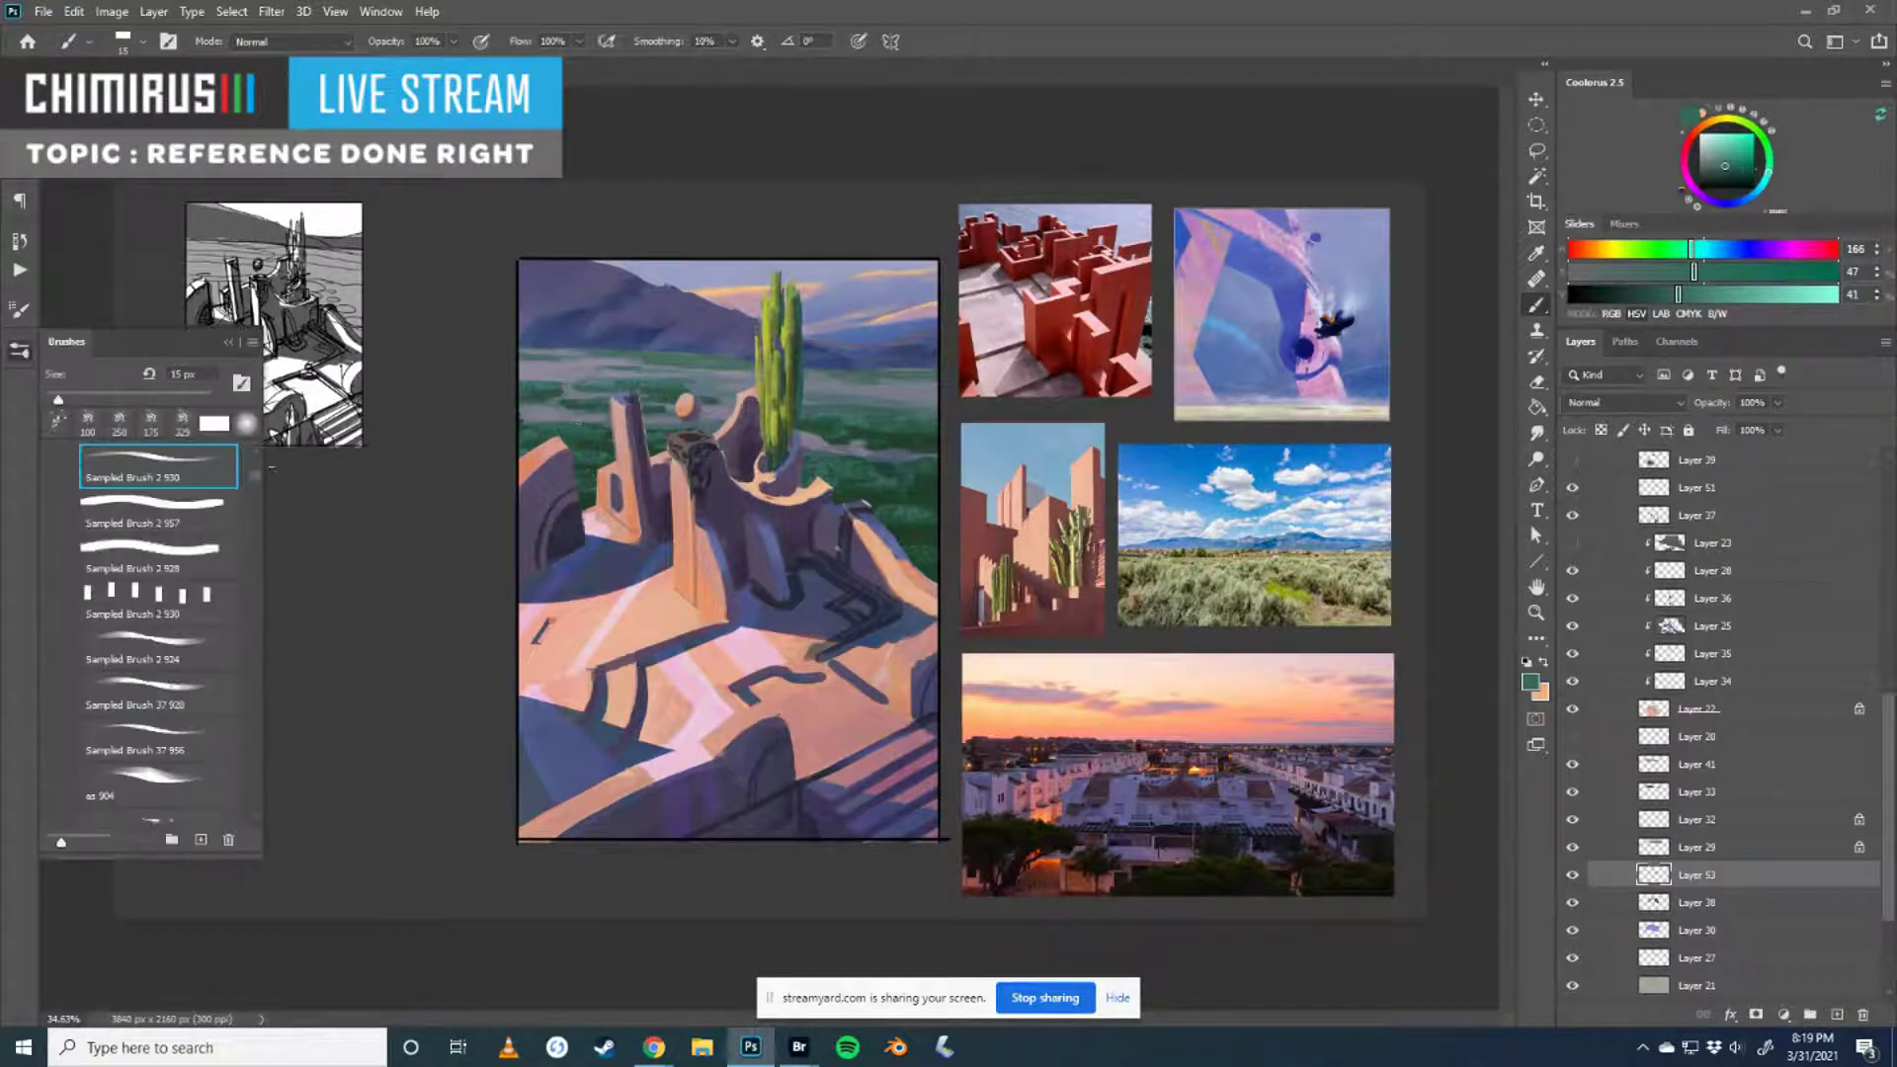
drag(252, 478, 253, 489)
click(168, 633)
key(bracketright)
key(bracketright)
key(bracketright)
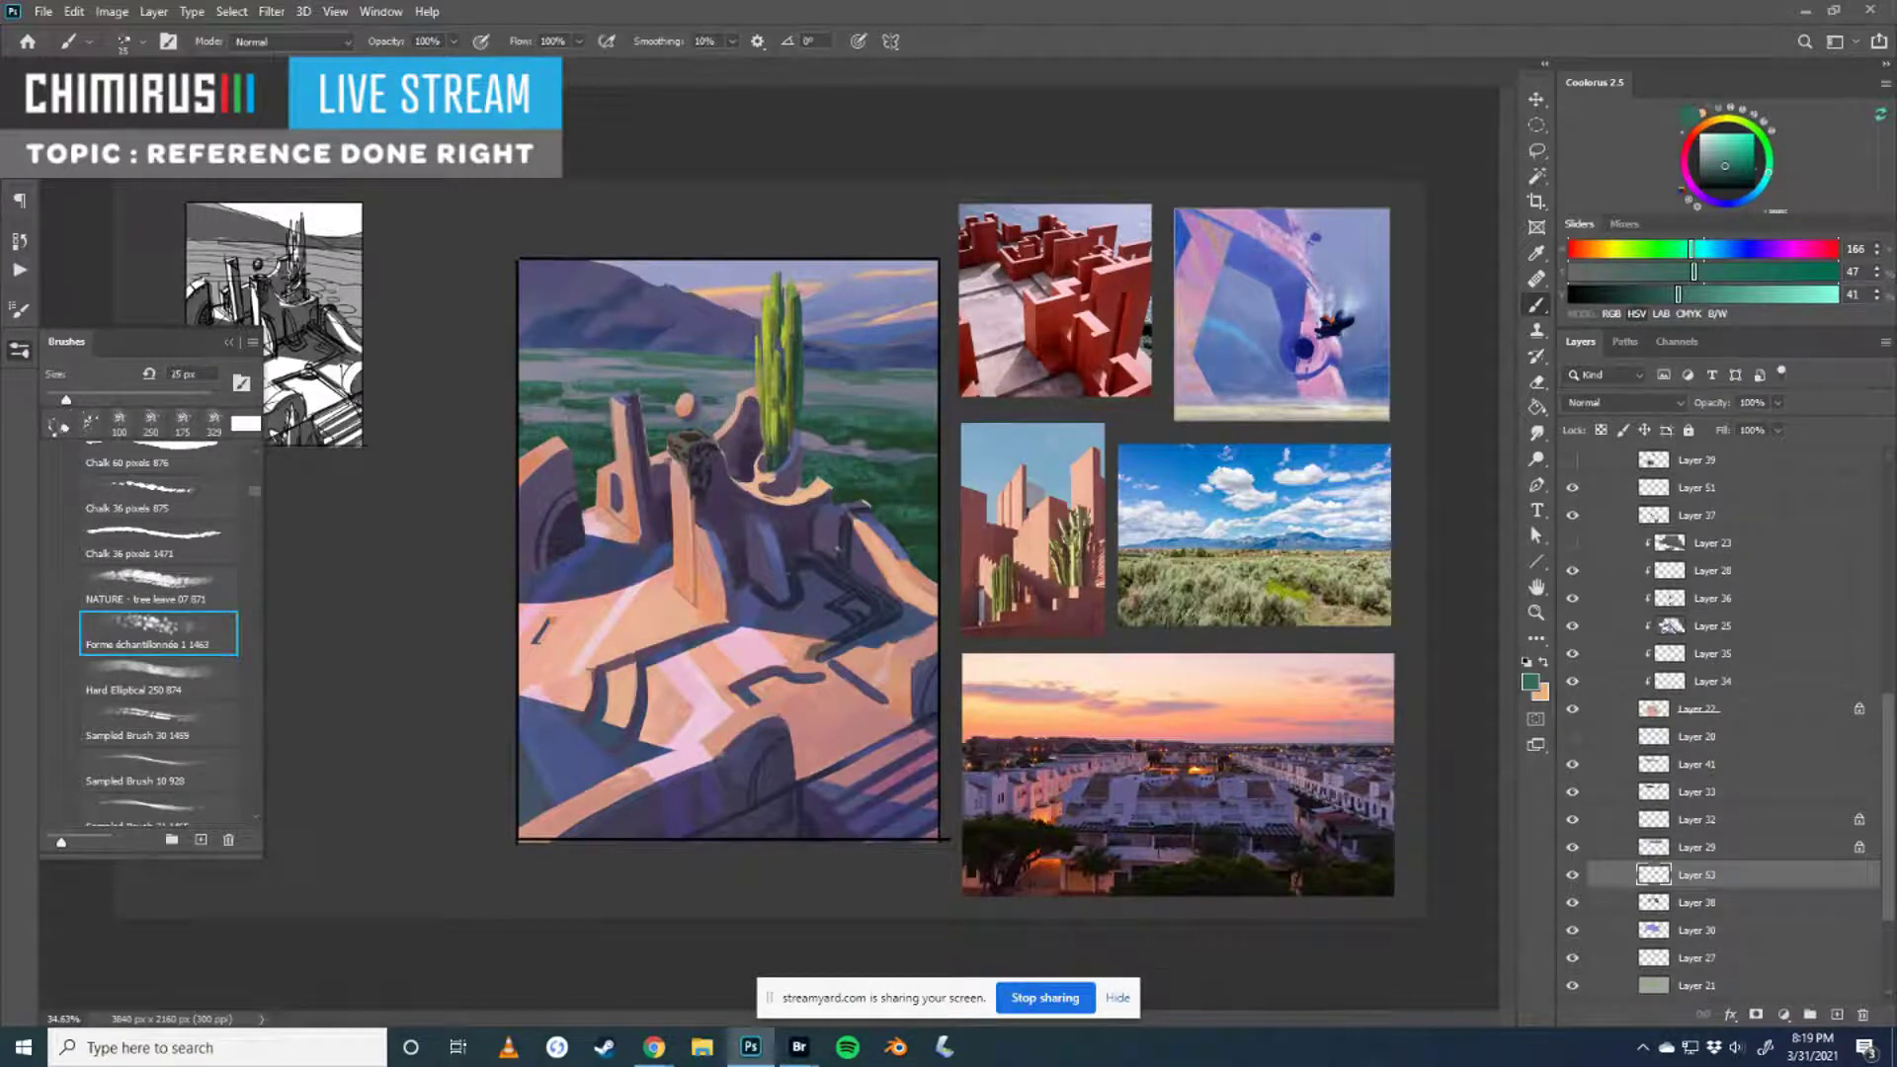
key(bracketright)
click(20, 351)
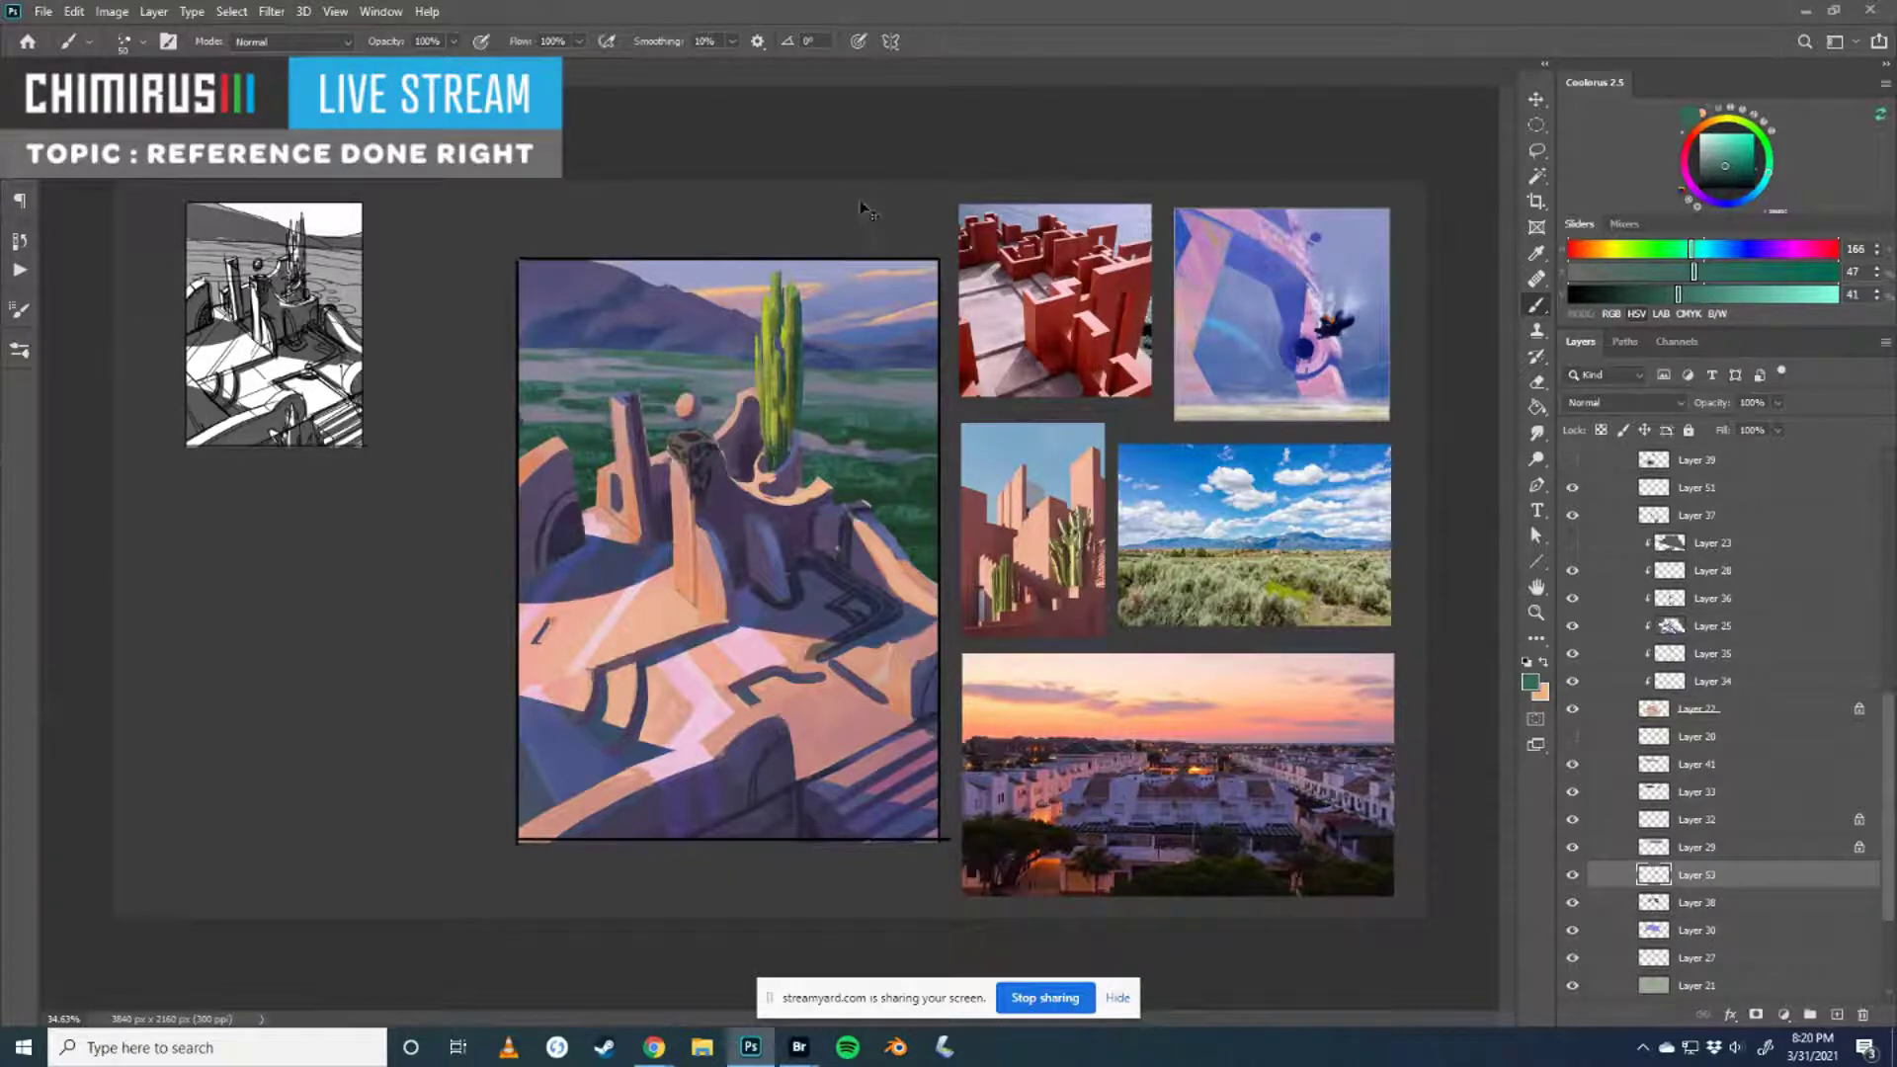
- Dab speckled foliage onto the green plain beside the ruin's tall thin pillar
key(ctrl+m)
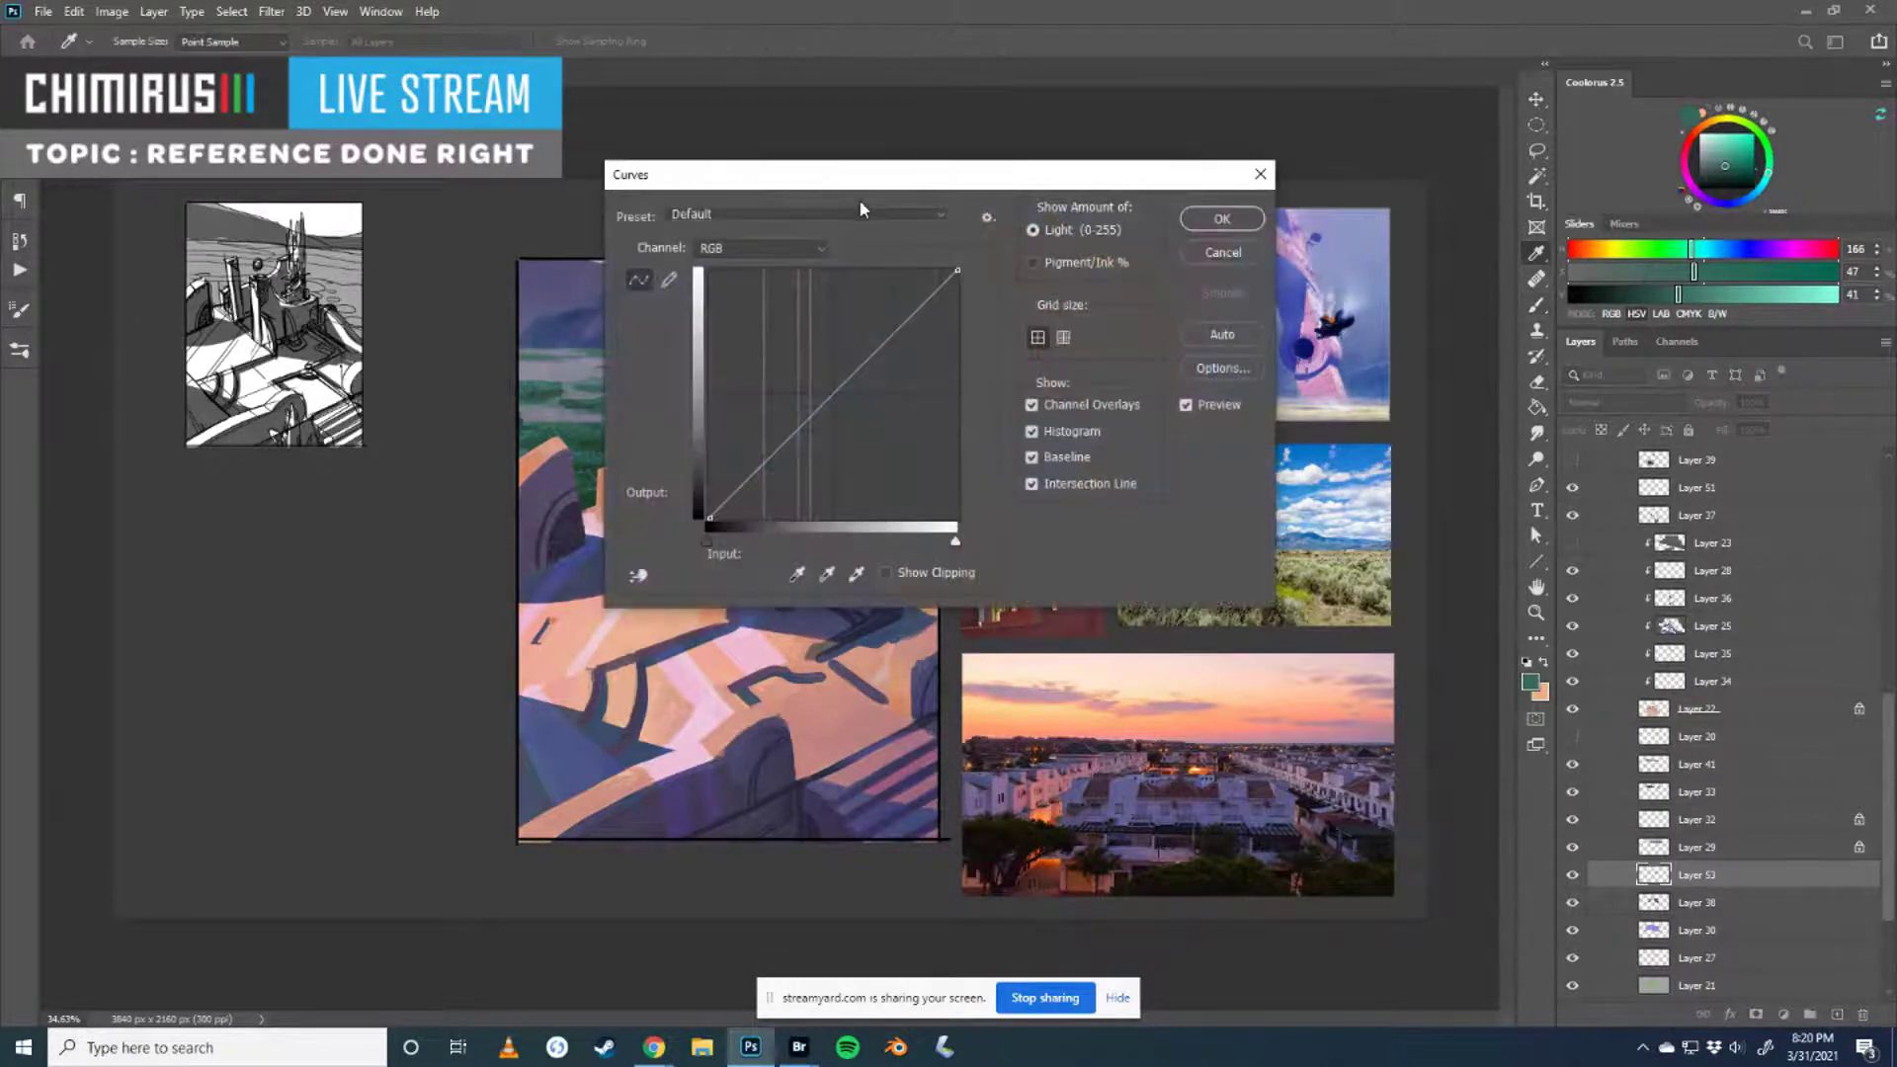
key(Escape)
mouse_move(578, 459)
mouse_down()
mouse_move(608, 440)
mouse_move(622, 479)
mouse_move(573, 435)
mouse_move(612, 455)
mouse_move(608, 431)
mouse_up()
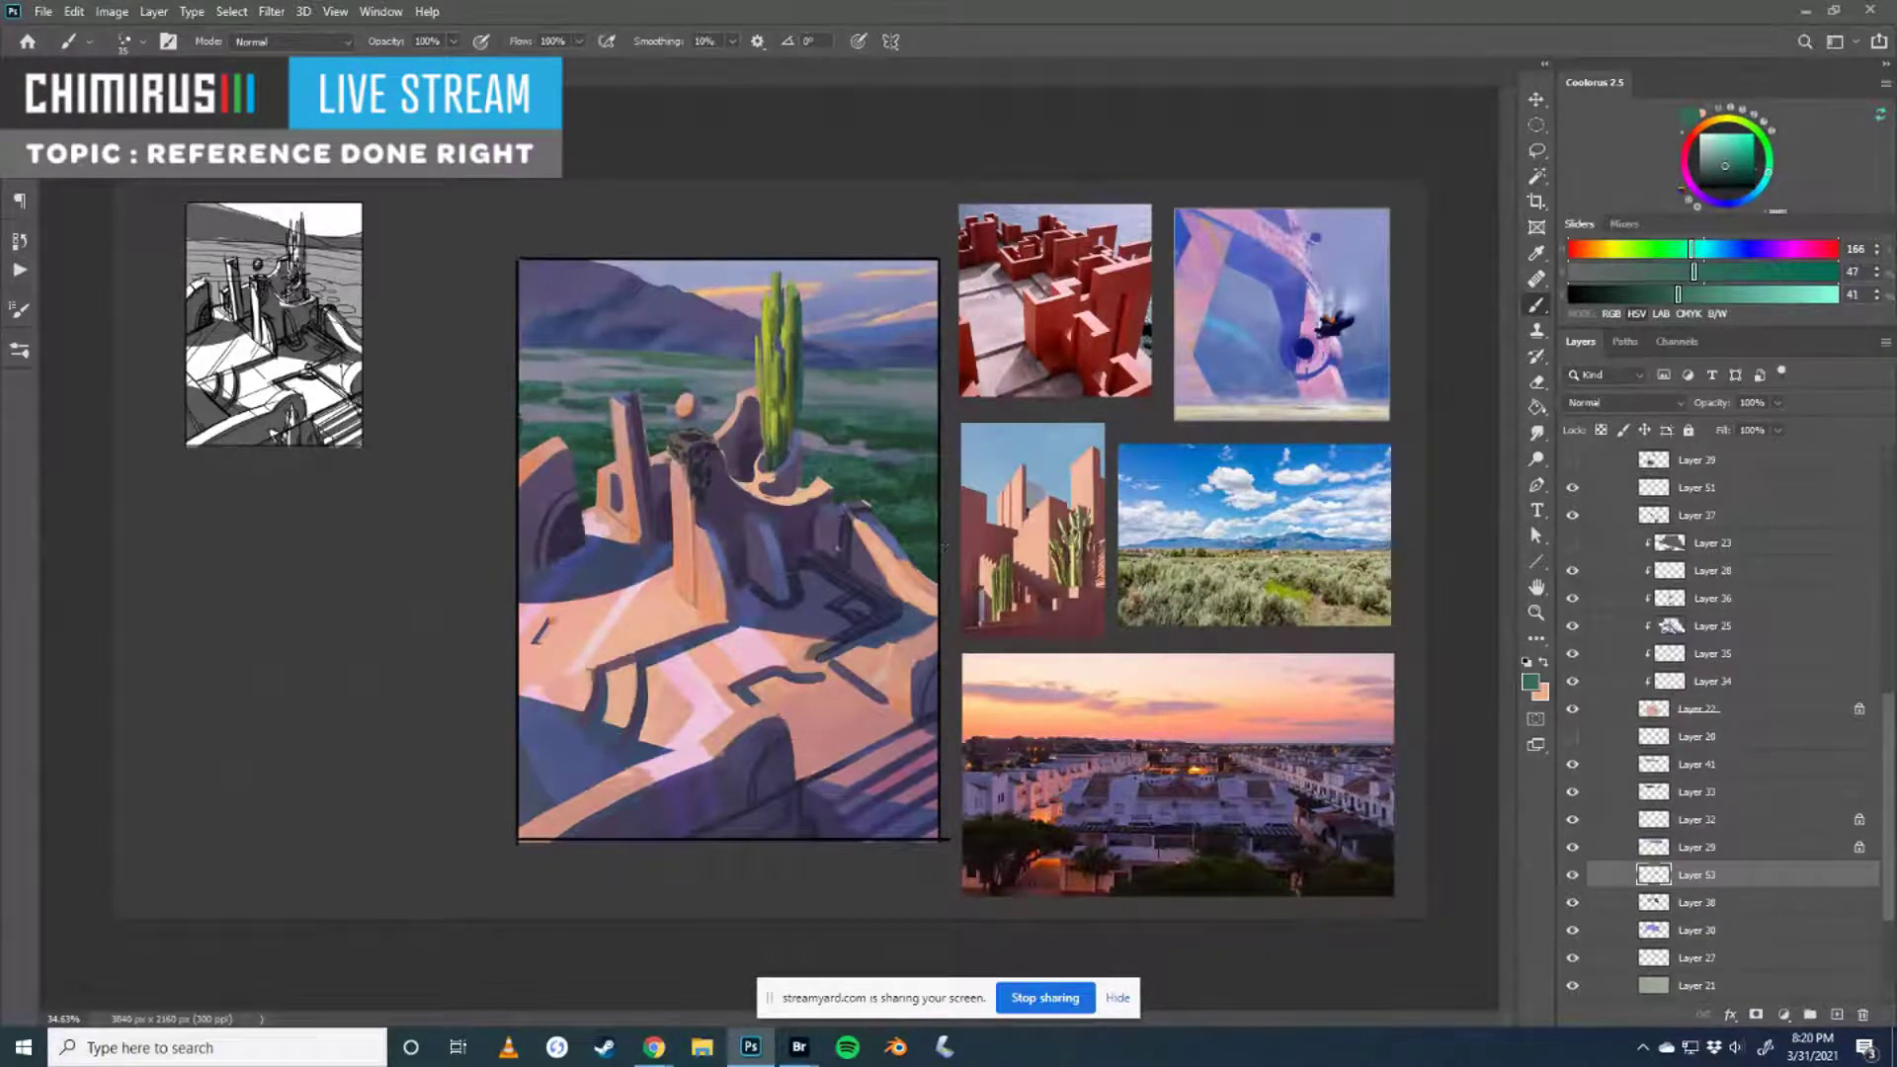
- Reduce the brush to 35 px and choose a sparser speckled brush preset
click(29, 348)
key(bracketleft)
key(bracketleft)
key(bracketleft)
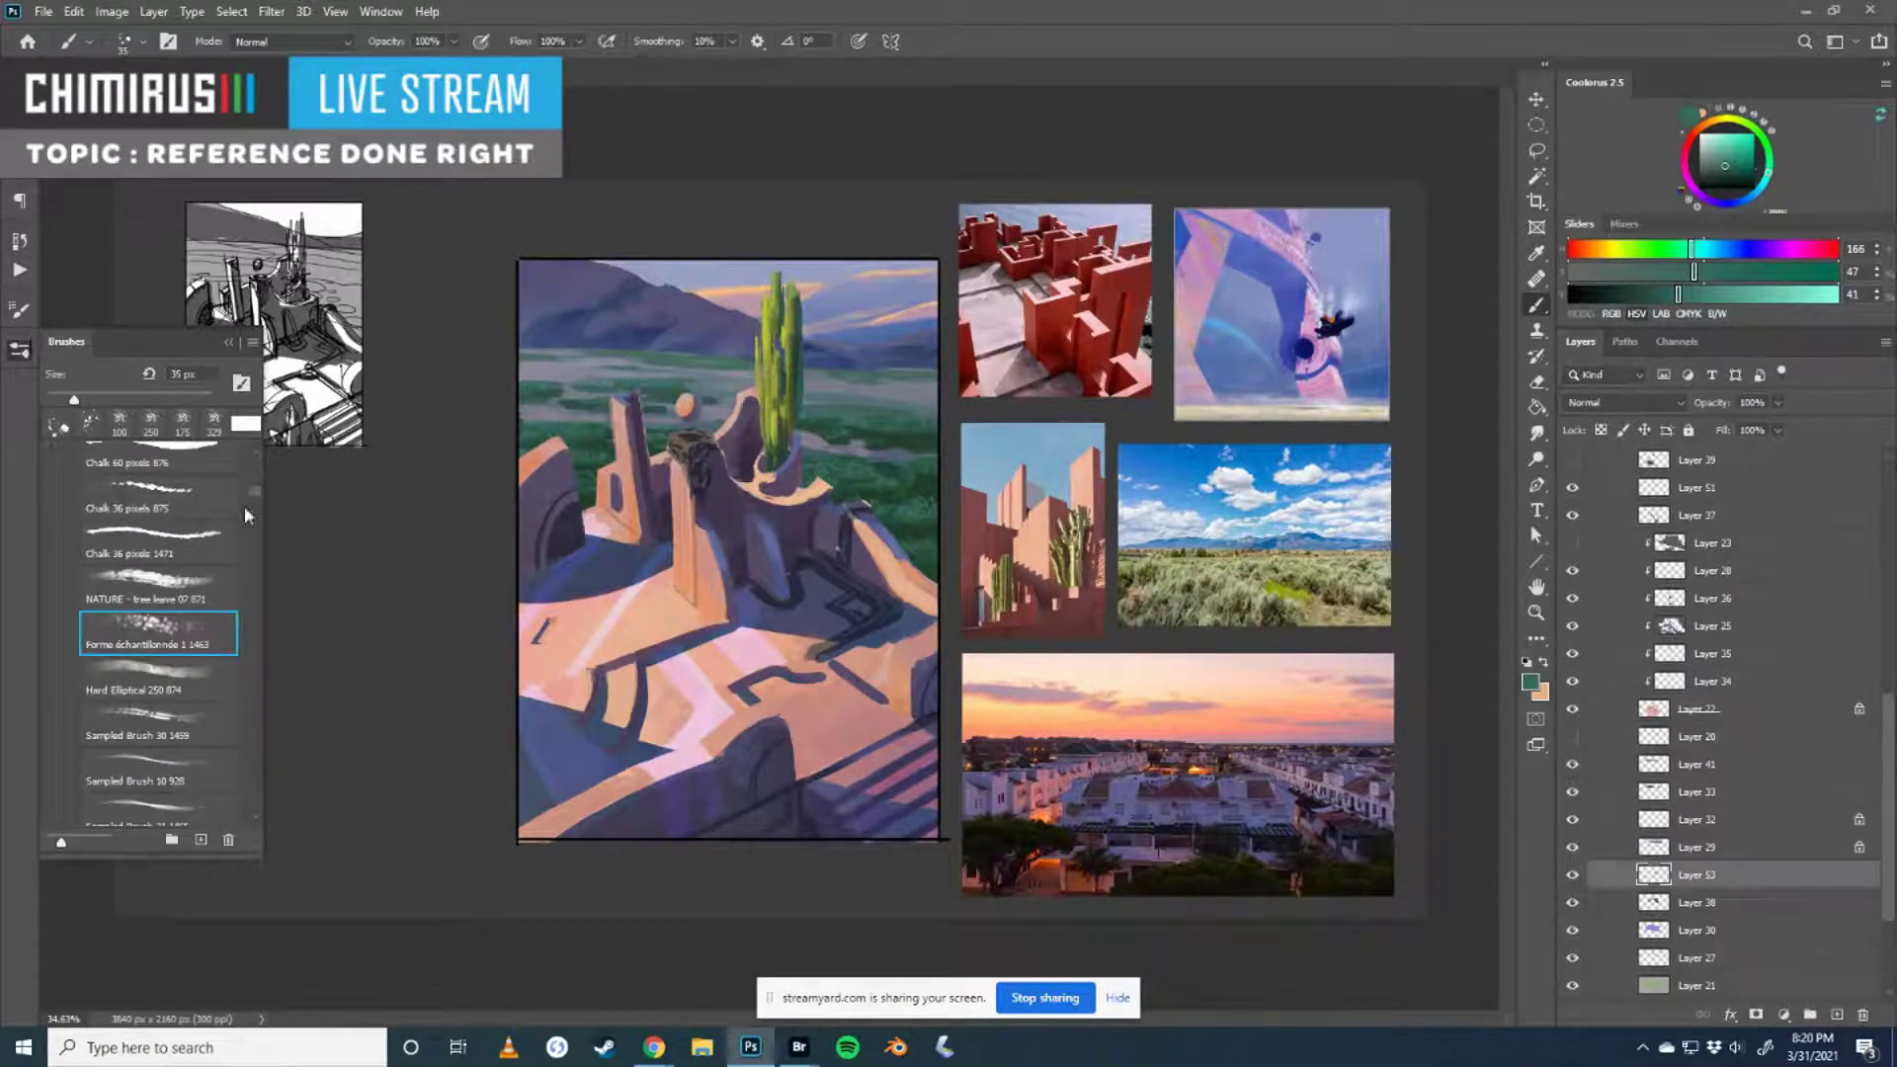
scroll(252, 497, down, 3)
click(205, 554)
click(28, 346)
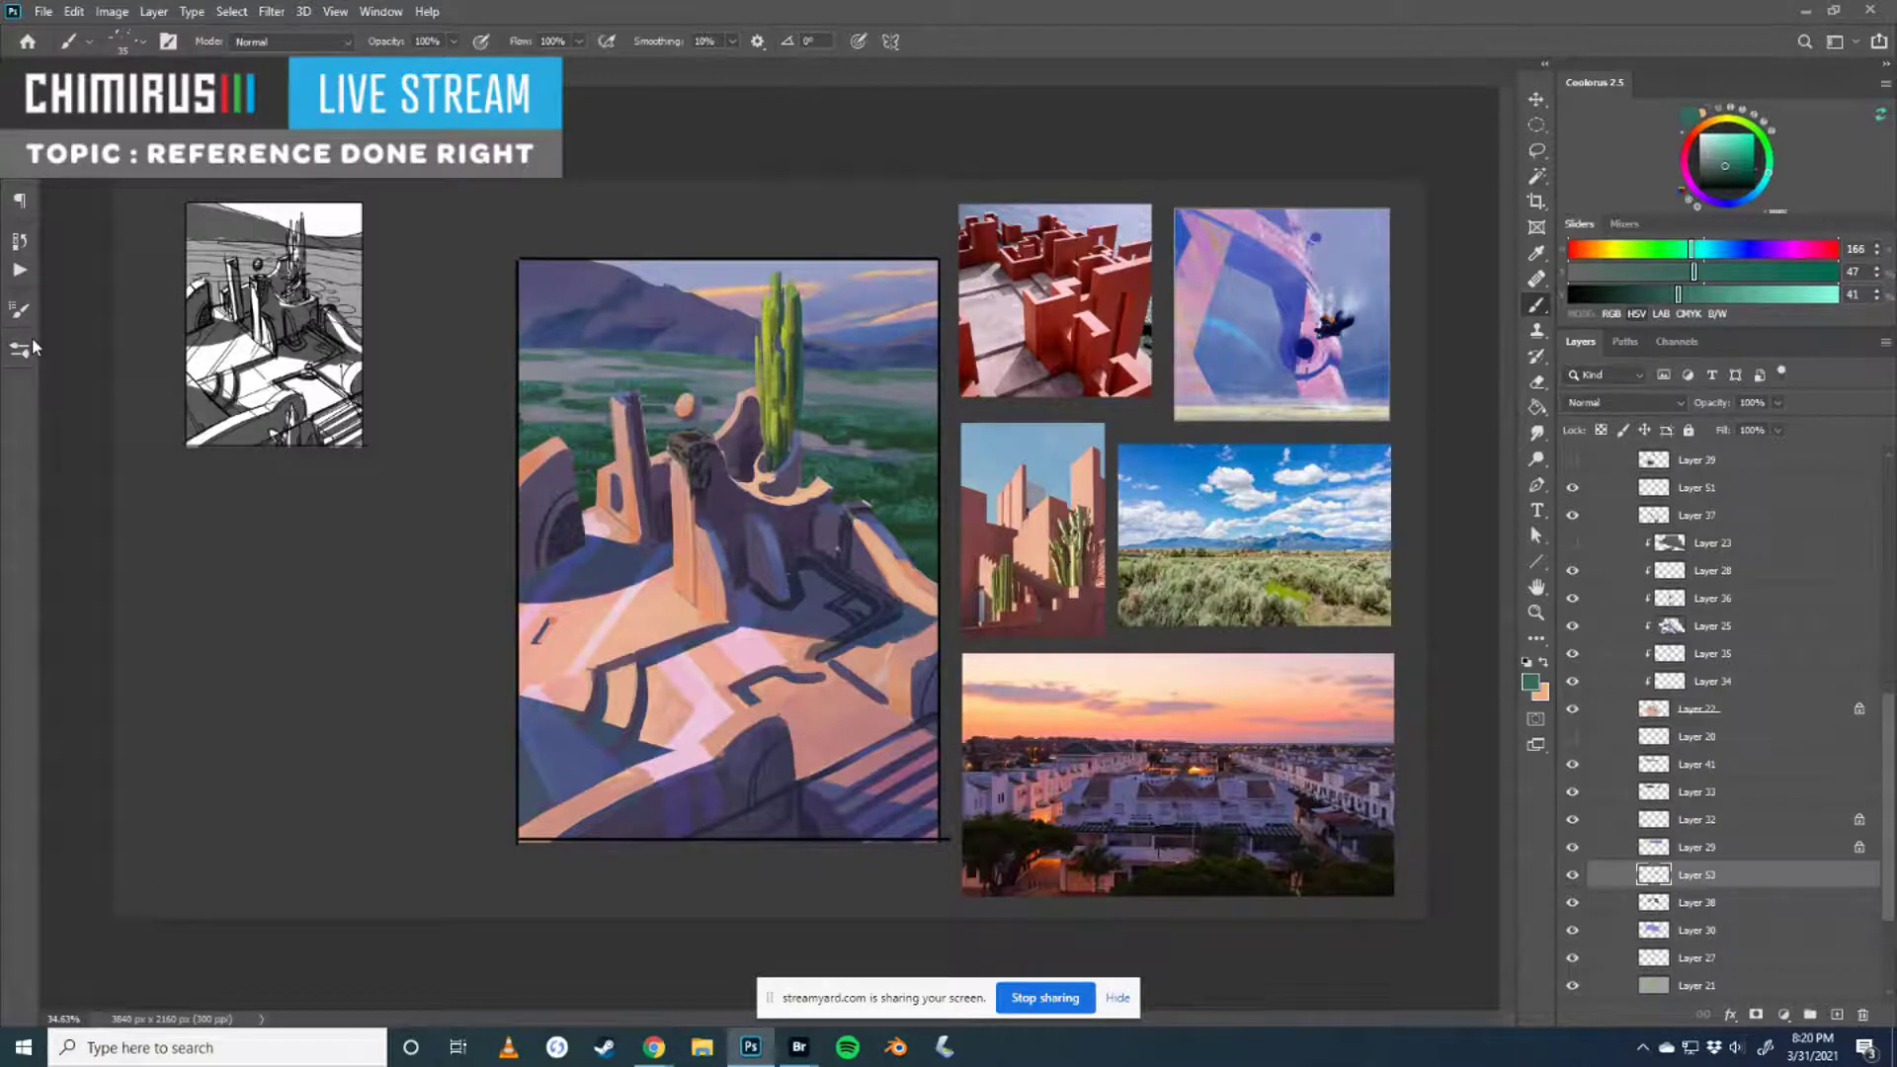
- Sample a dark green from the plain, dab speckled foliage beyond the cactus, and pick up a lighter green from the distant plain
alt+click(936, 482)
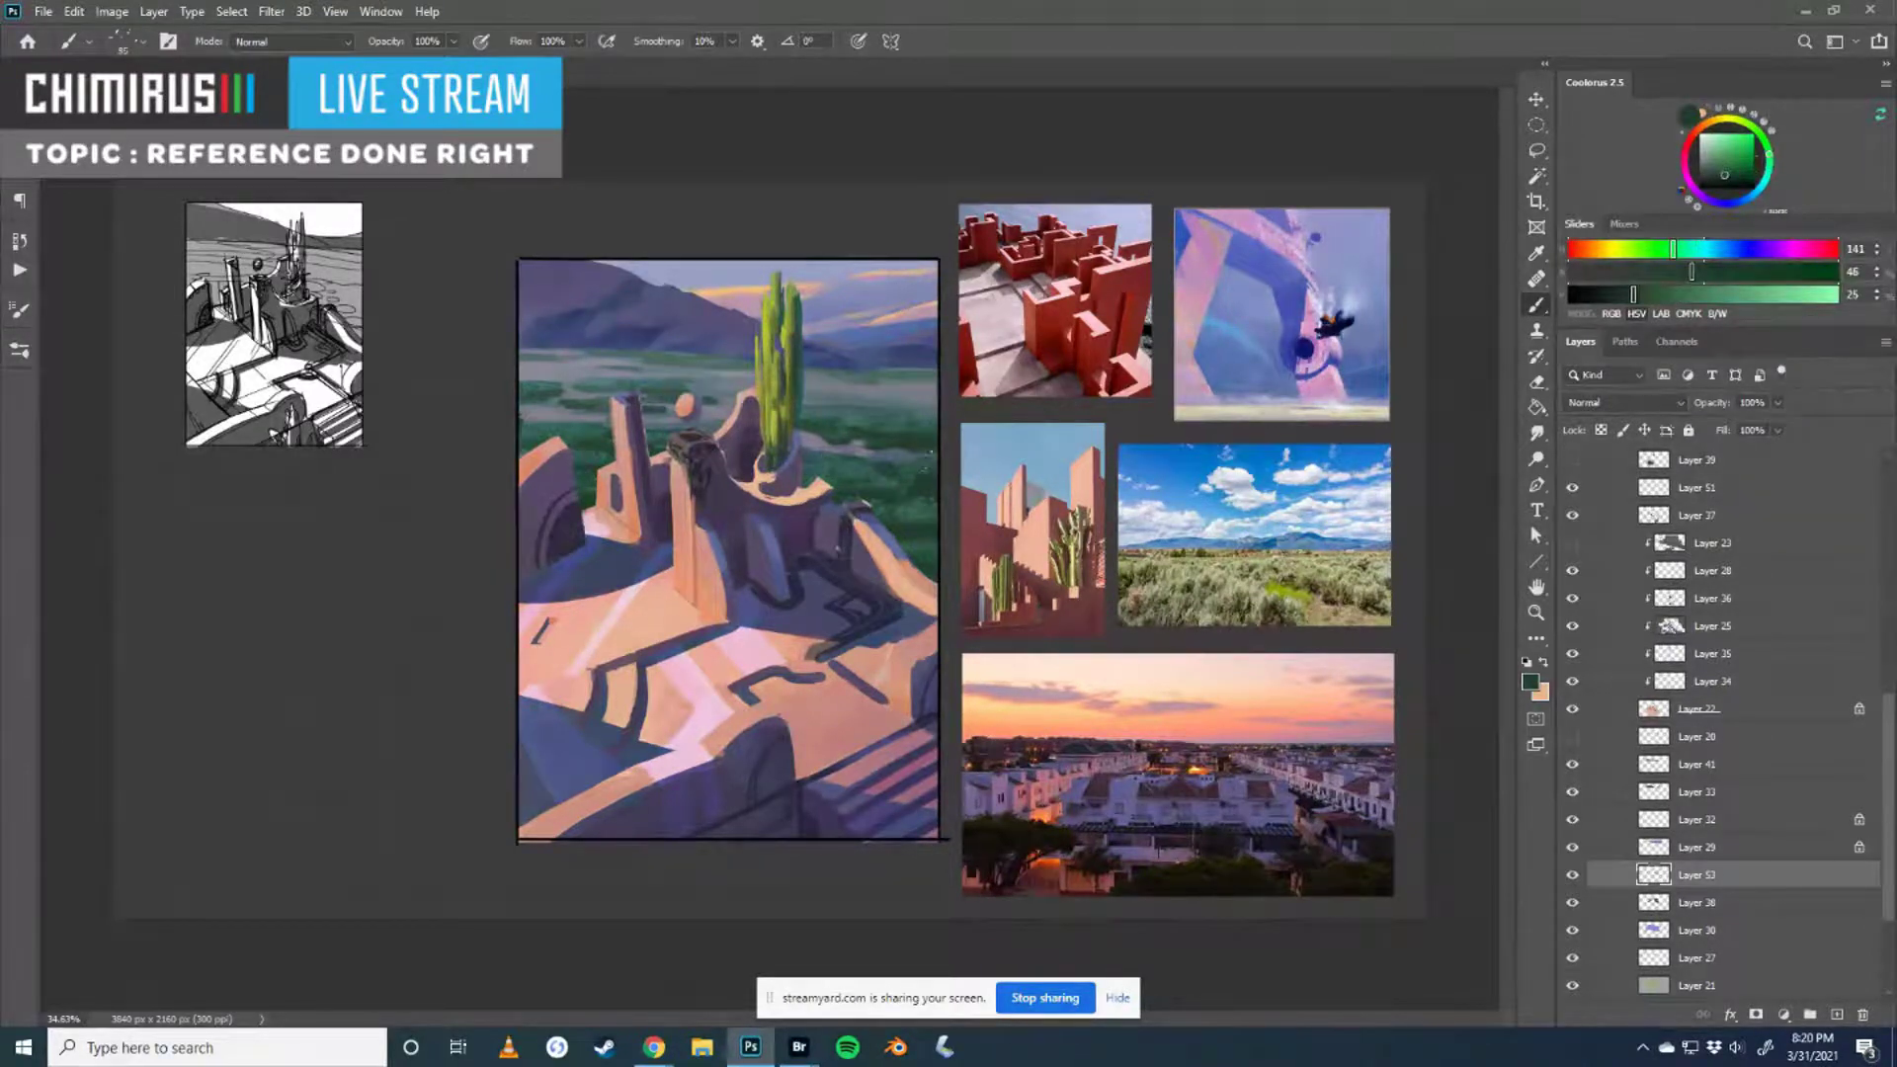
mouse_move(880, 481)
mouse_down()
mouse_move(901, 506)
mouse_move(884, 494)
mouse_up()
key(bracketleft)
key(bracketleft)
key(bracketleft)
alt+click(667, 340)
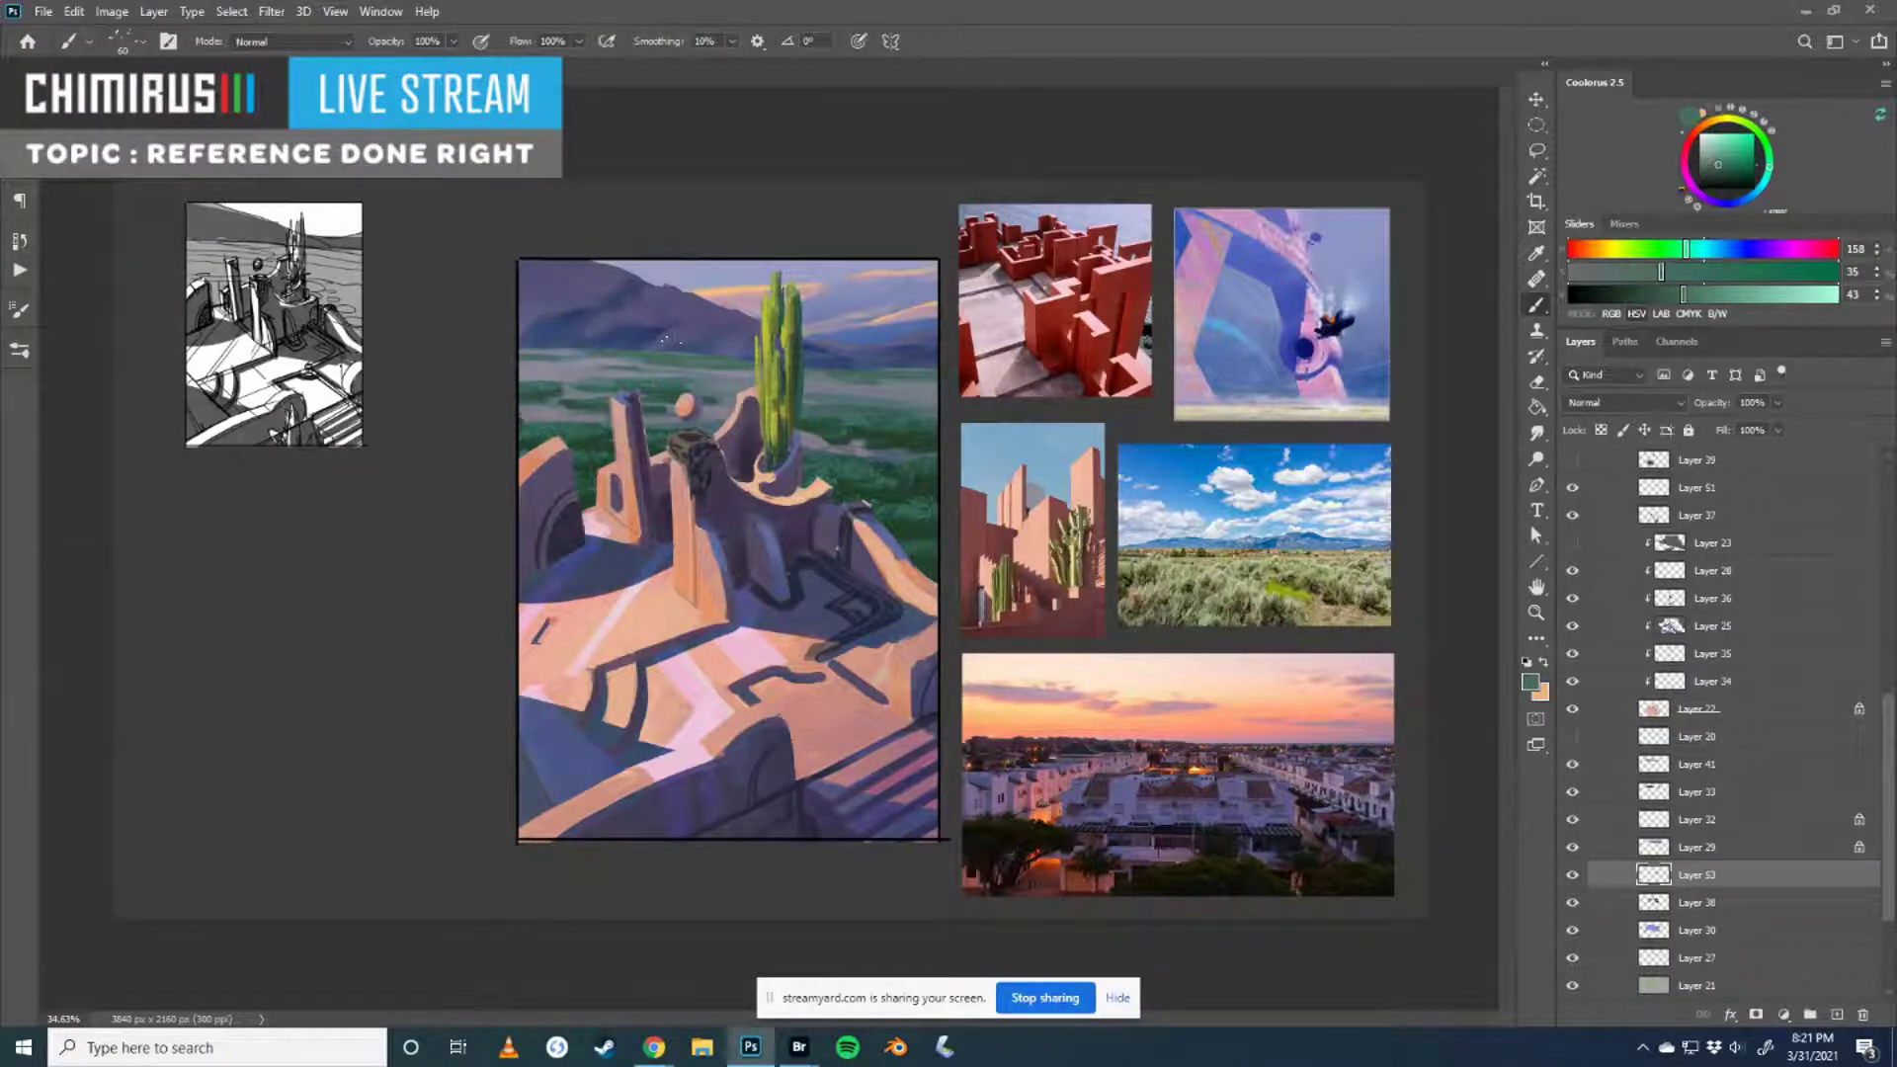
- Compare the plain with and without the new grass texture by toggling Layer 53's visibility at a reduced view size
click(1573, 875)
click(1572, 874)
scroll(765, 524, down, 1)
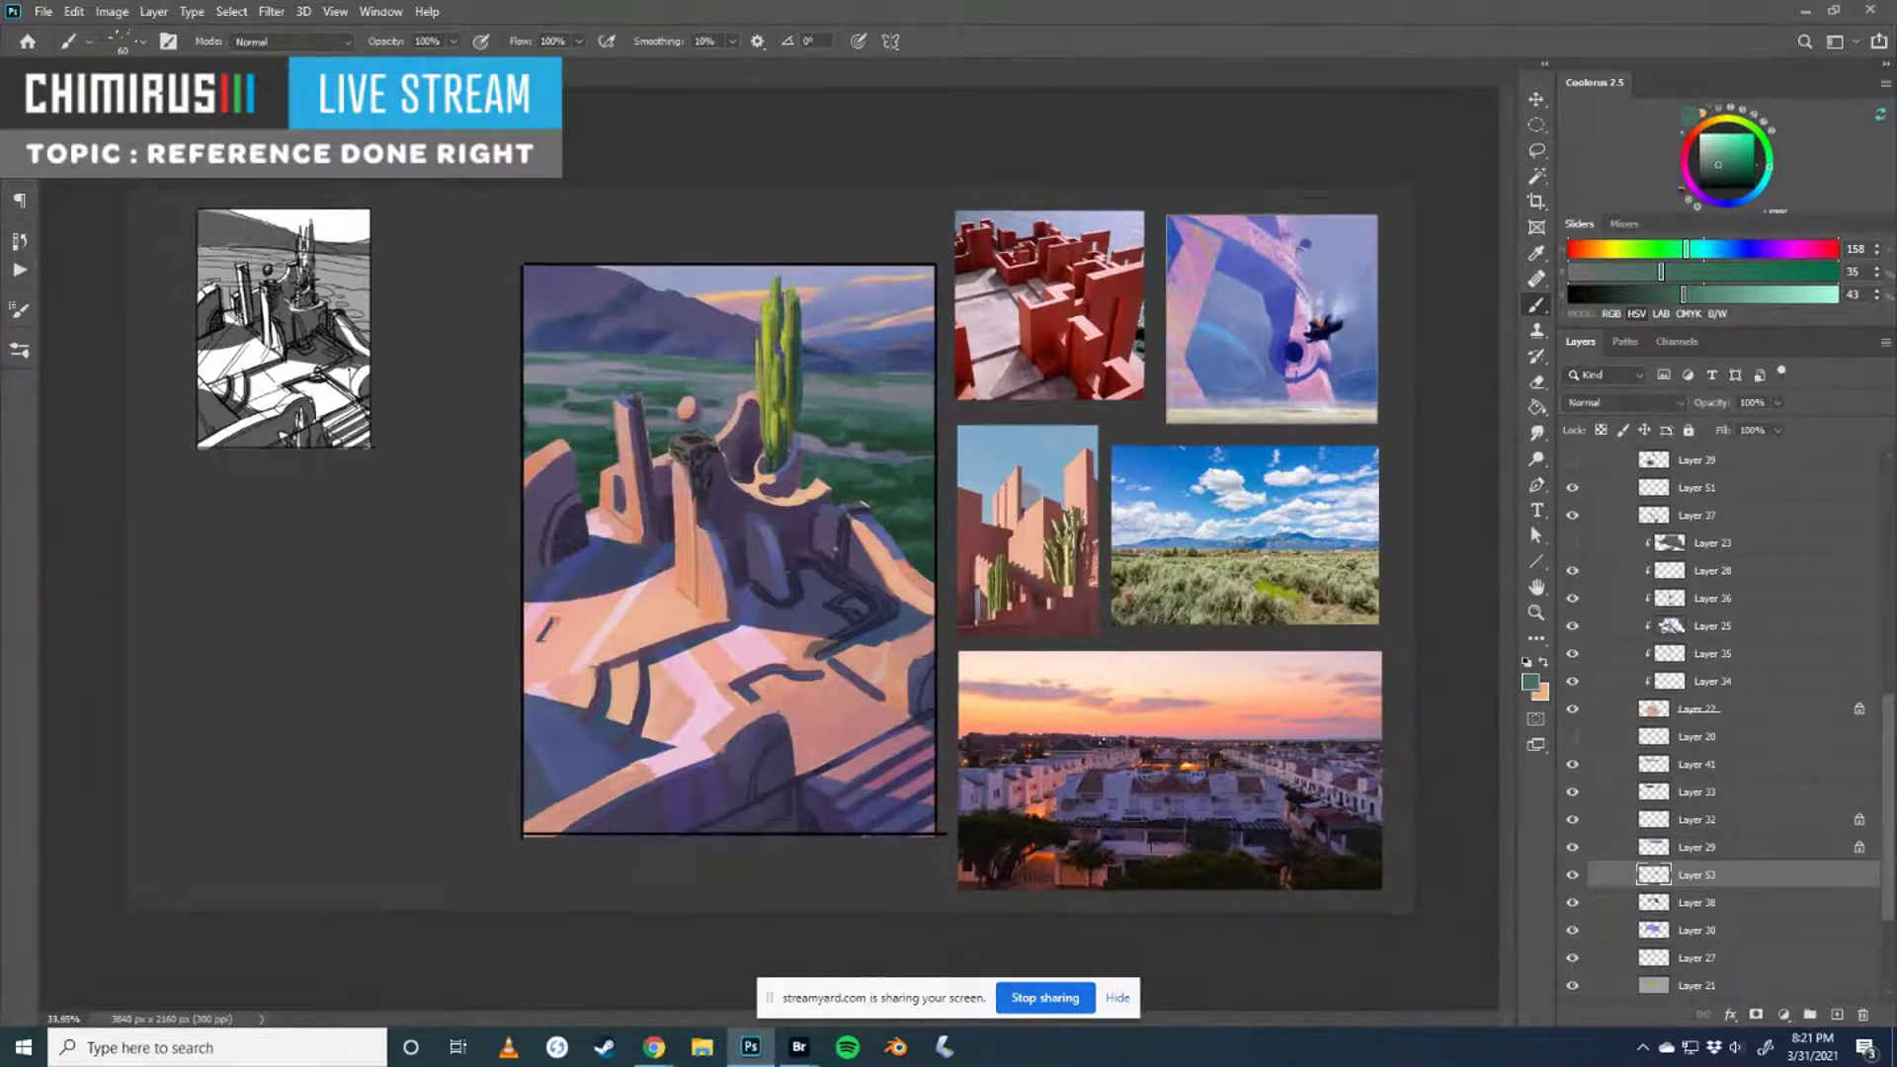
scroll(781, 553, down, 2)
click(1572, 875)
click(1572, 875)
click(1572, 875)
click(1572, 875)
click(1572, 877)
click(1572, 876)
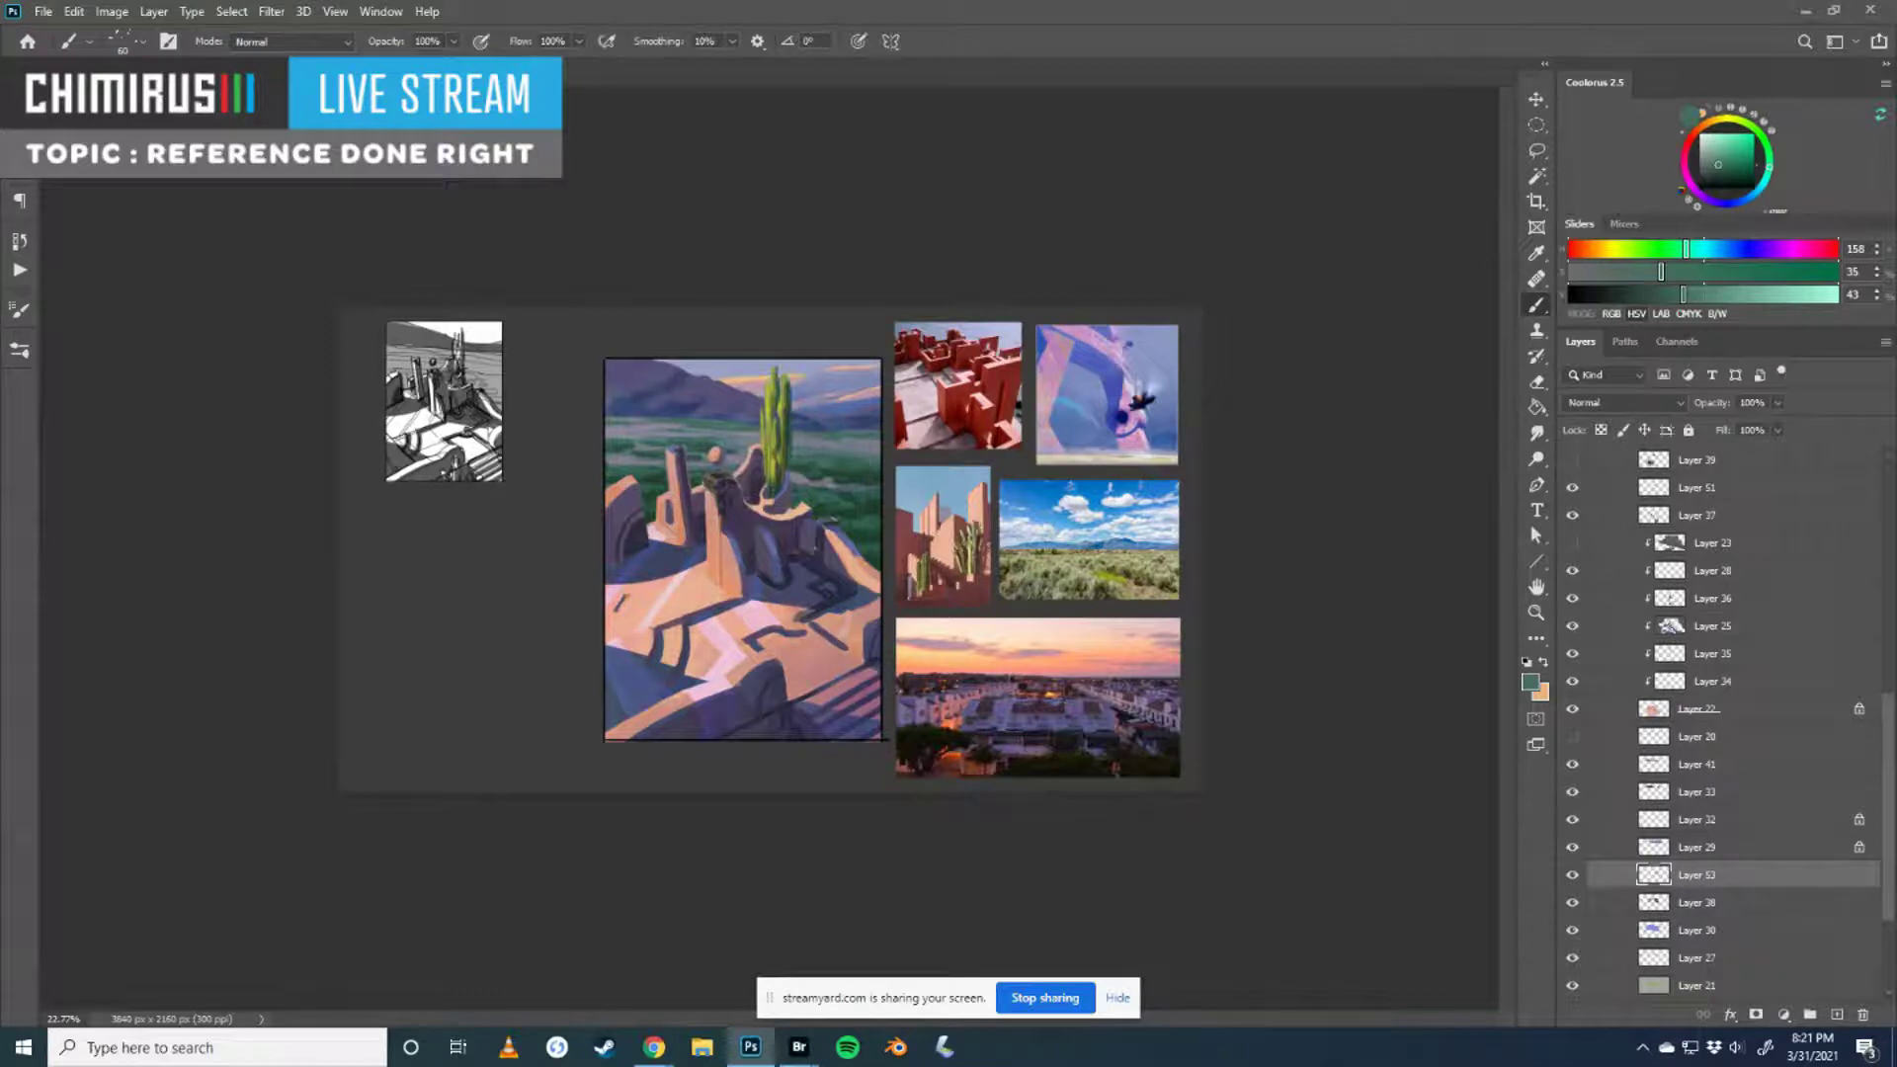
- Examine the painting alternately at thumbnail size and up close to judge how the composition and grass texture read
key(z)
click(791, 587)
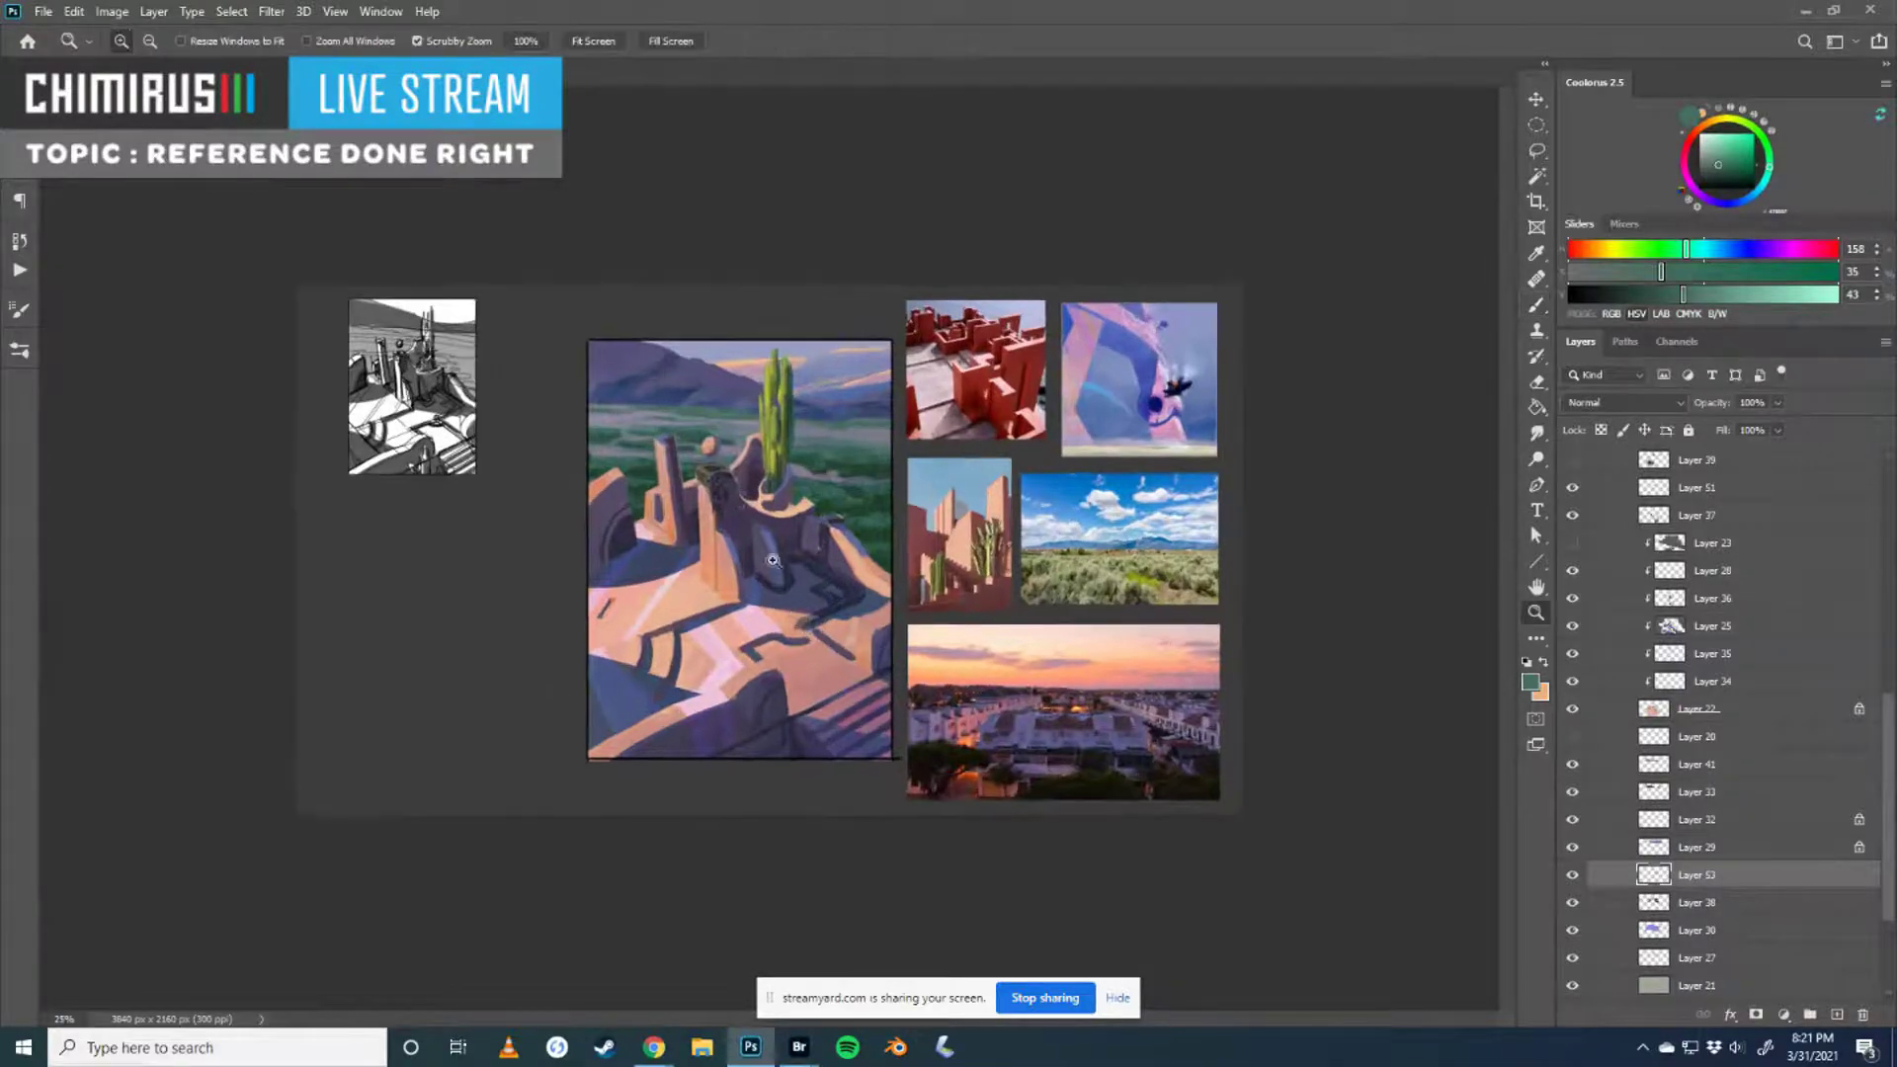
click(771, 555)
click(708, 474)
drag(708, 474, 713, 408)
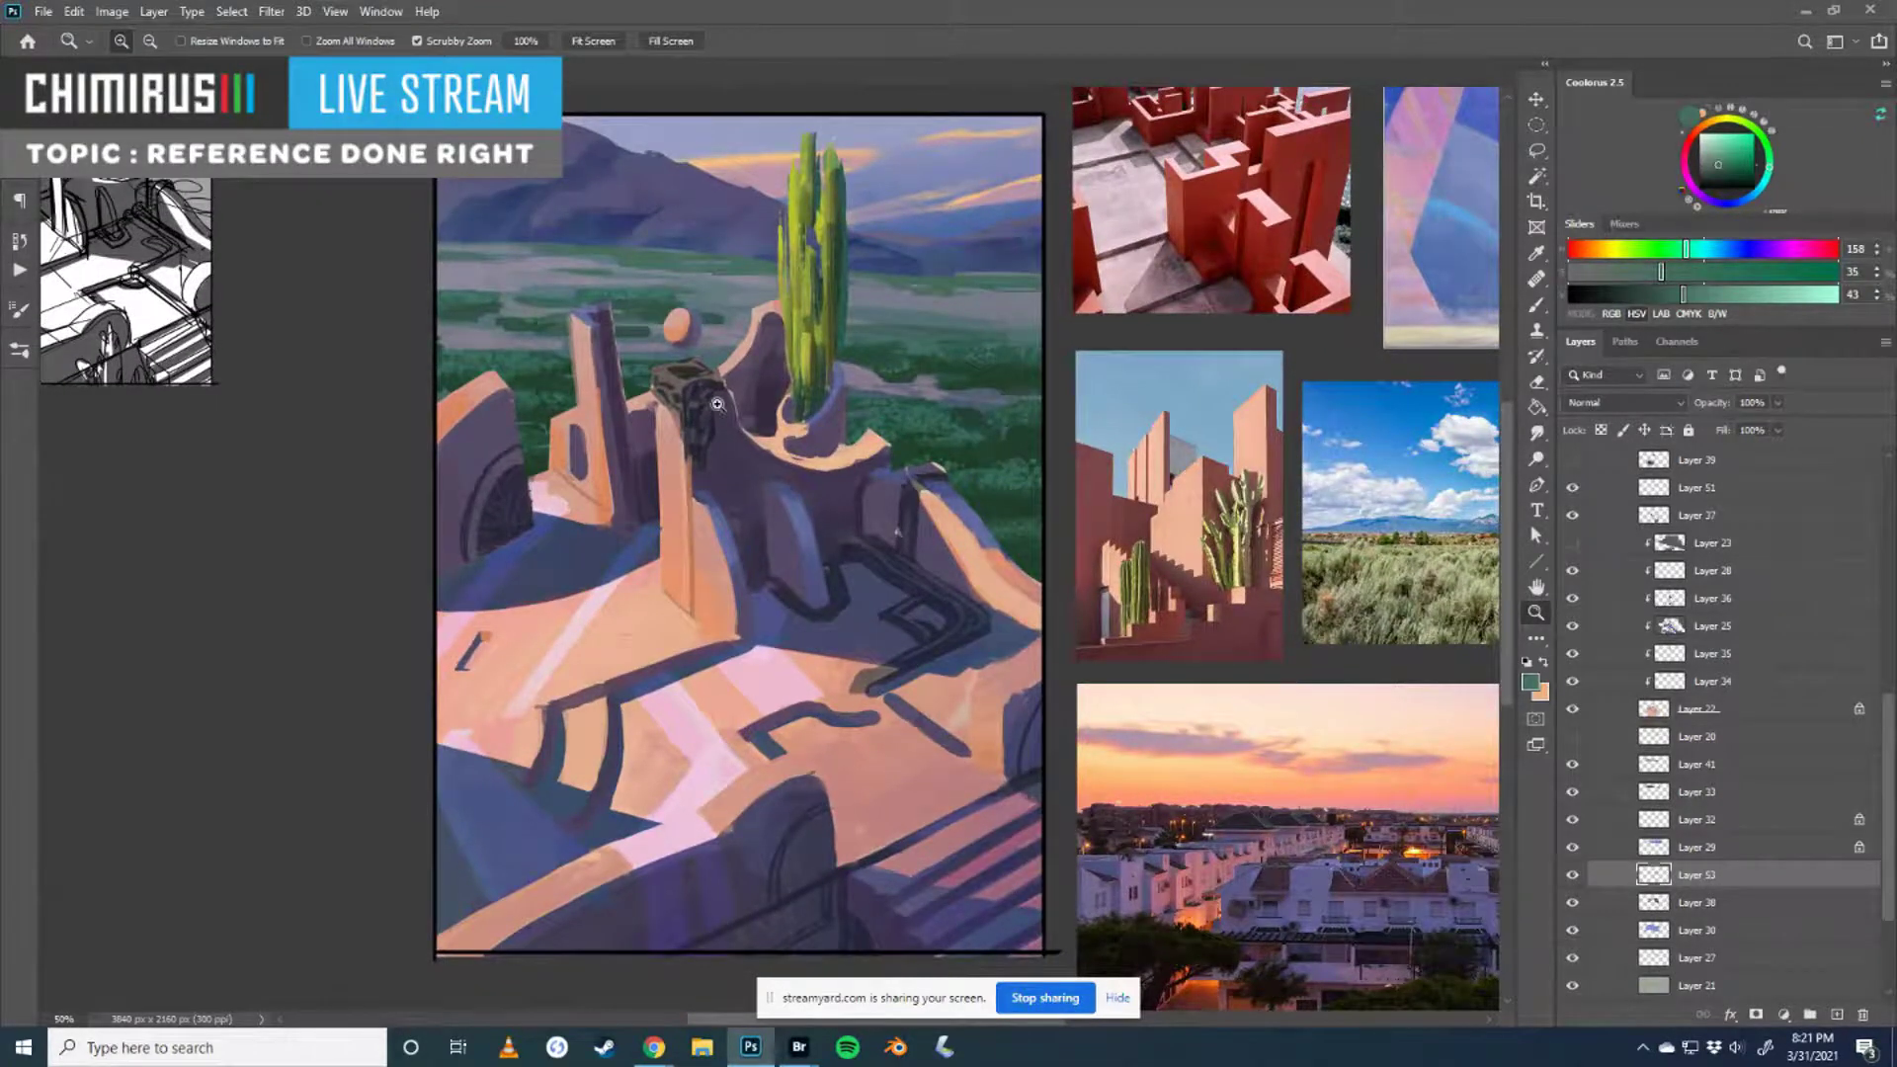
alt+click(714, 408)
alt+click(732, 406)
alt+click(751, 405)
alt+click(782, 402)
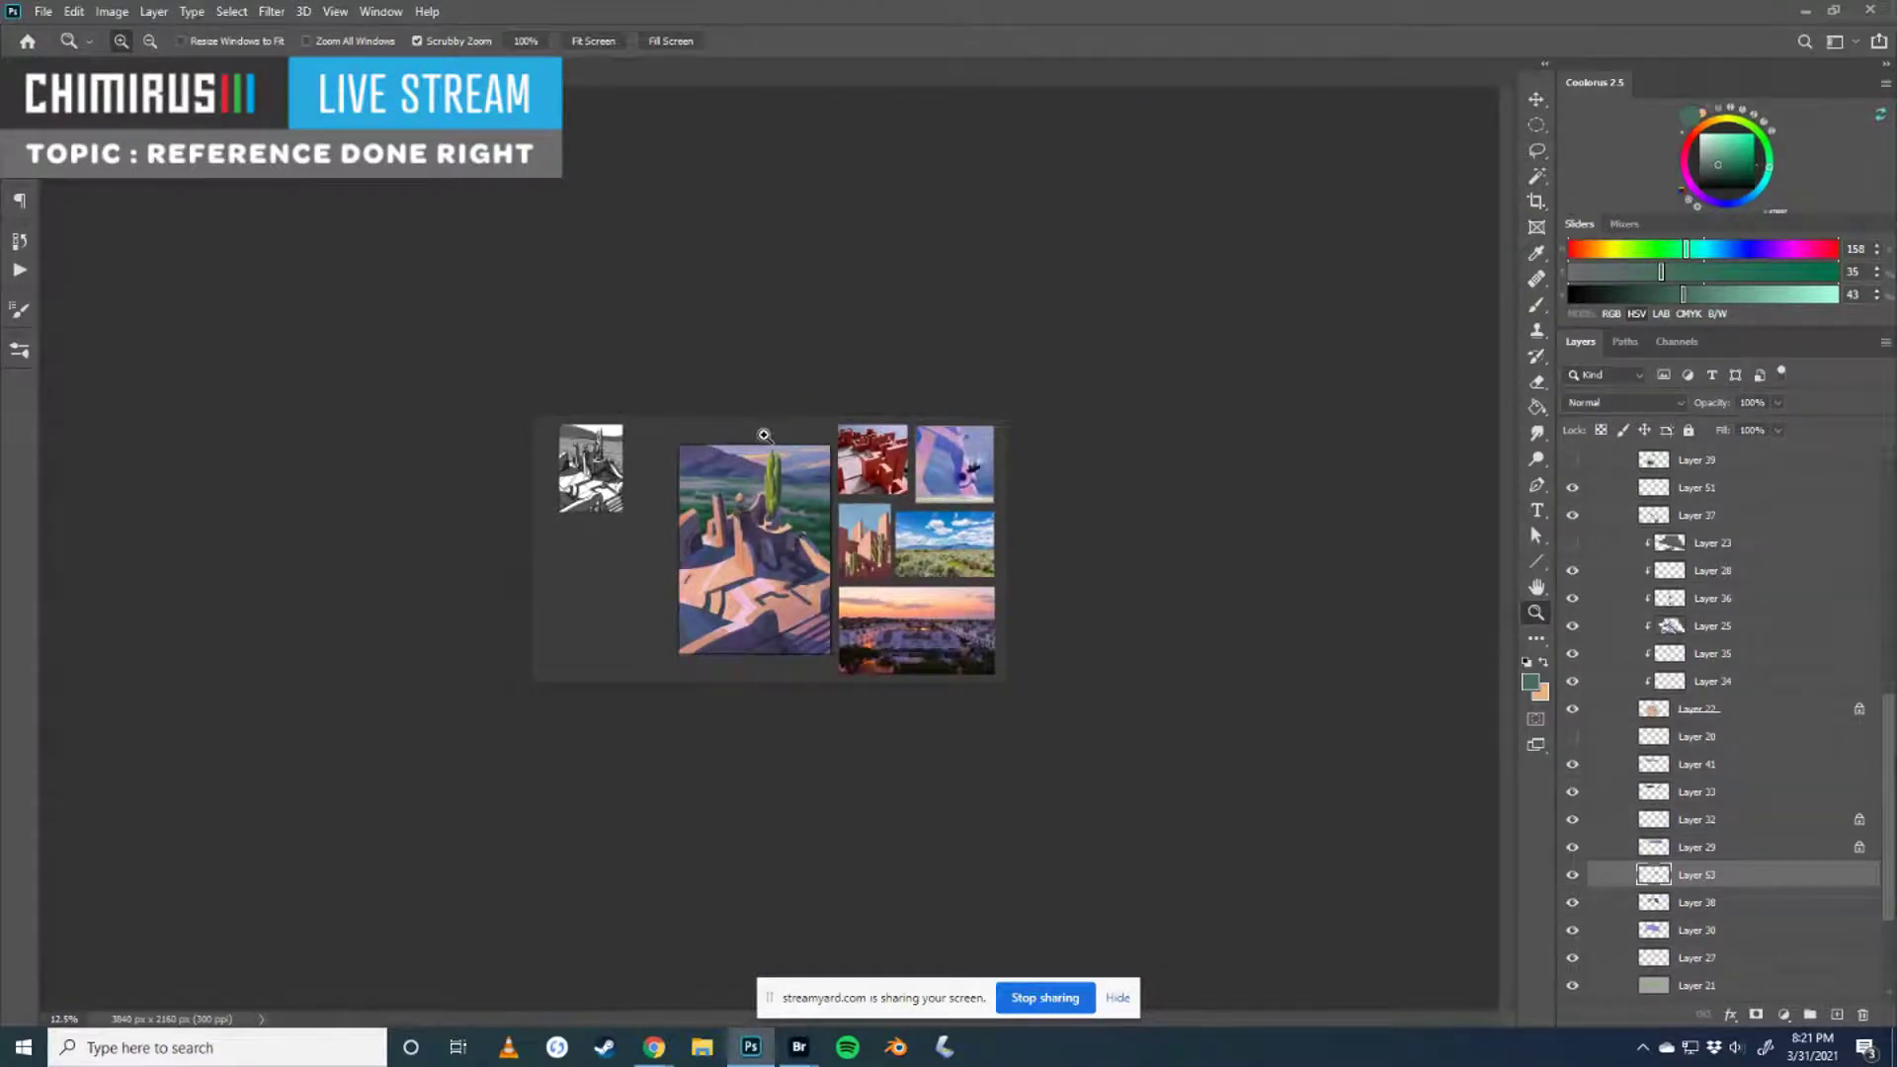
click(786, 419)
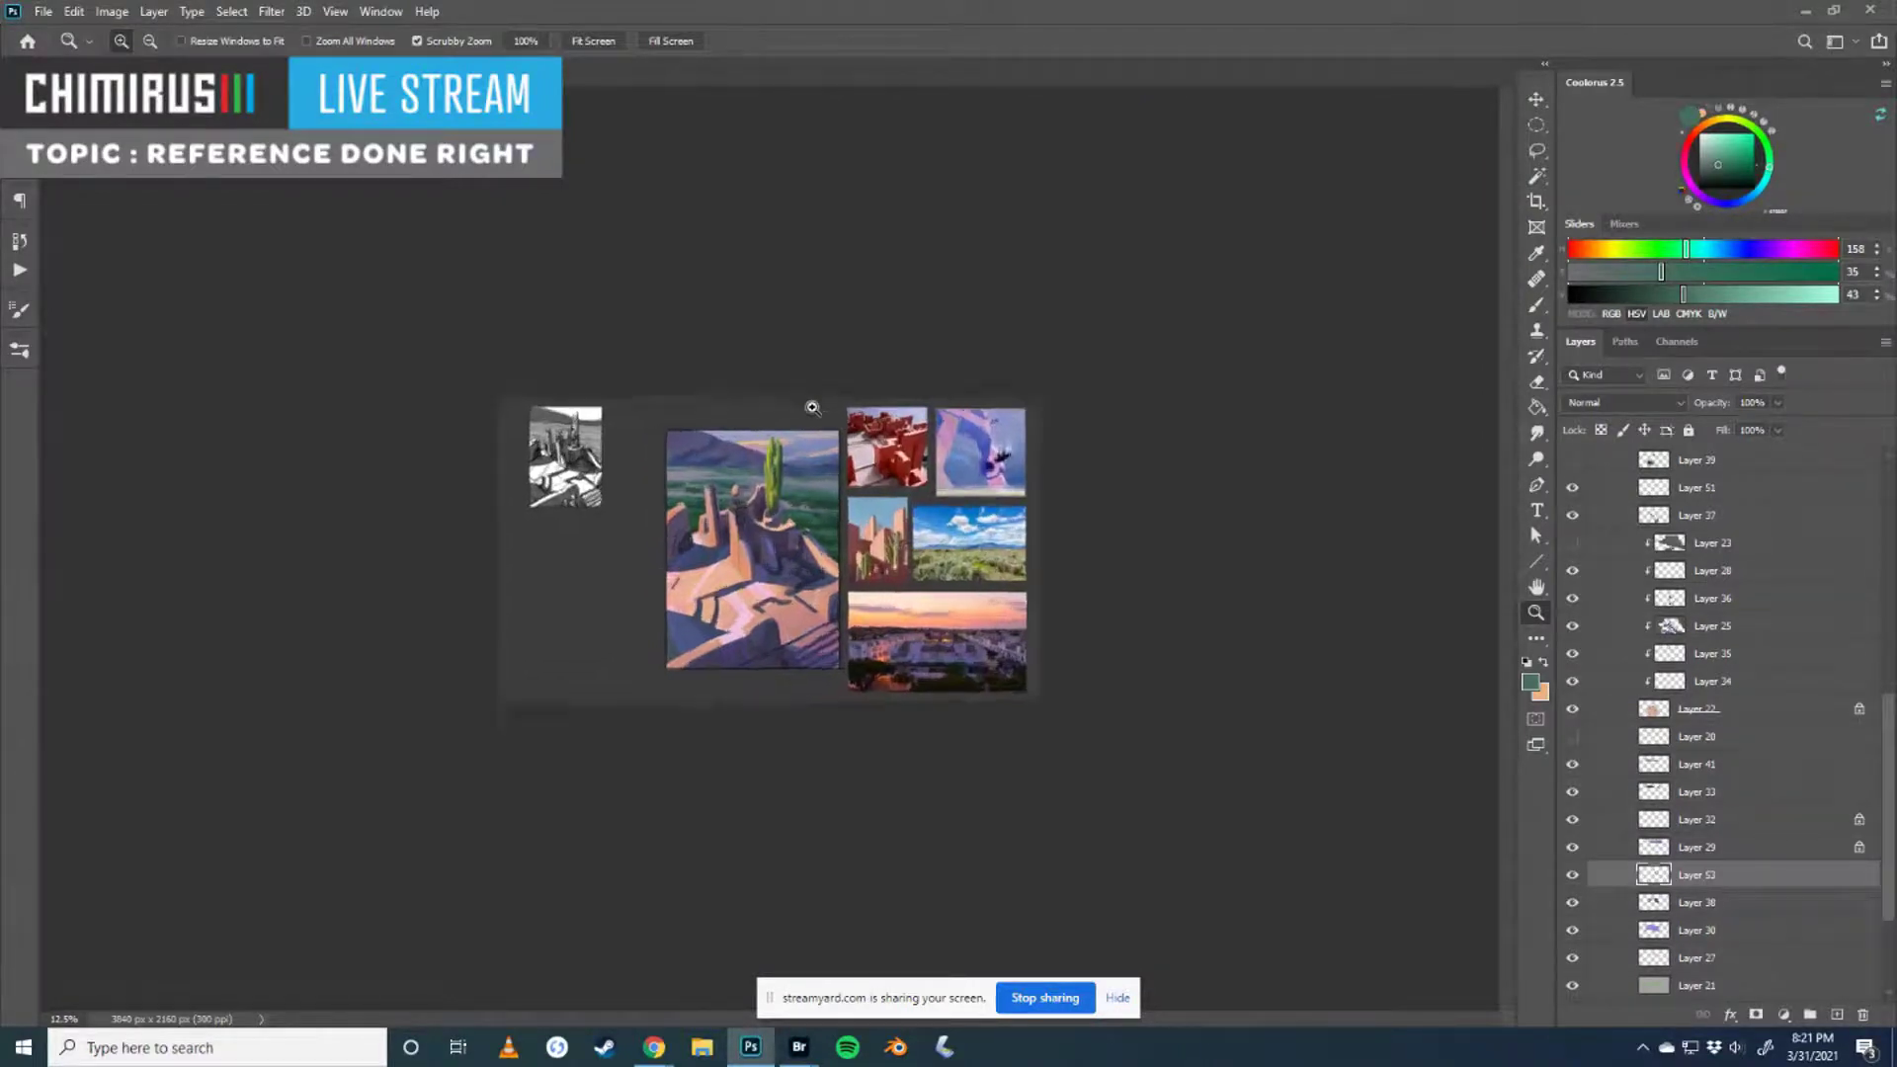
click(751, 484)
click(714, 554)
click(714, 553)
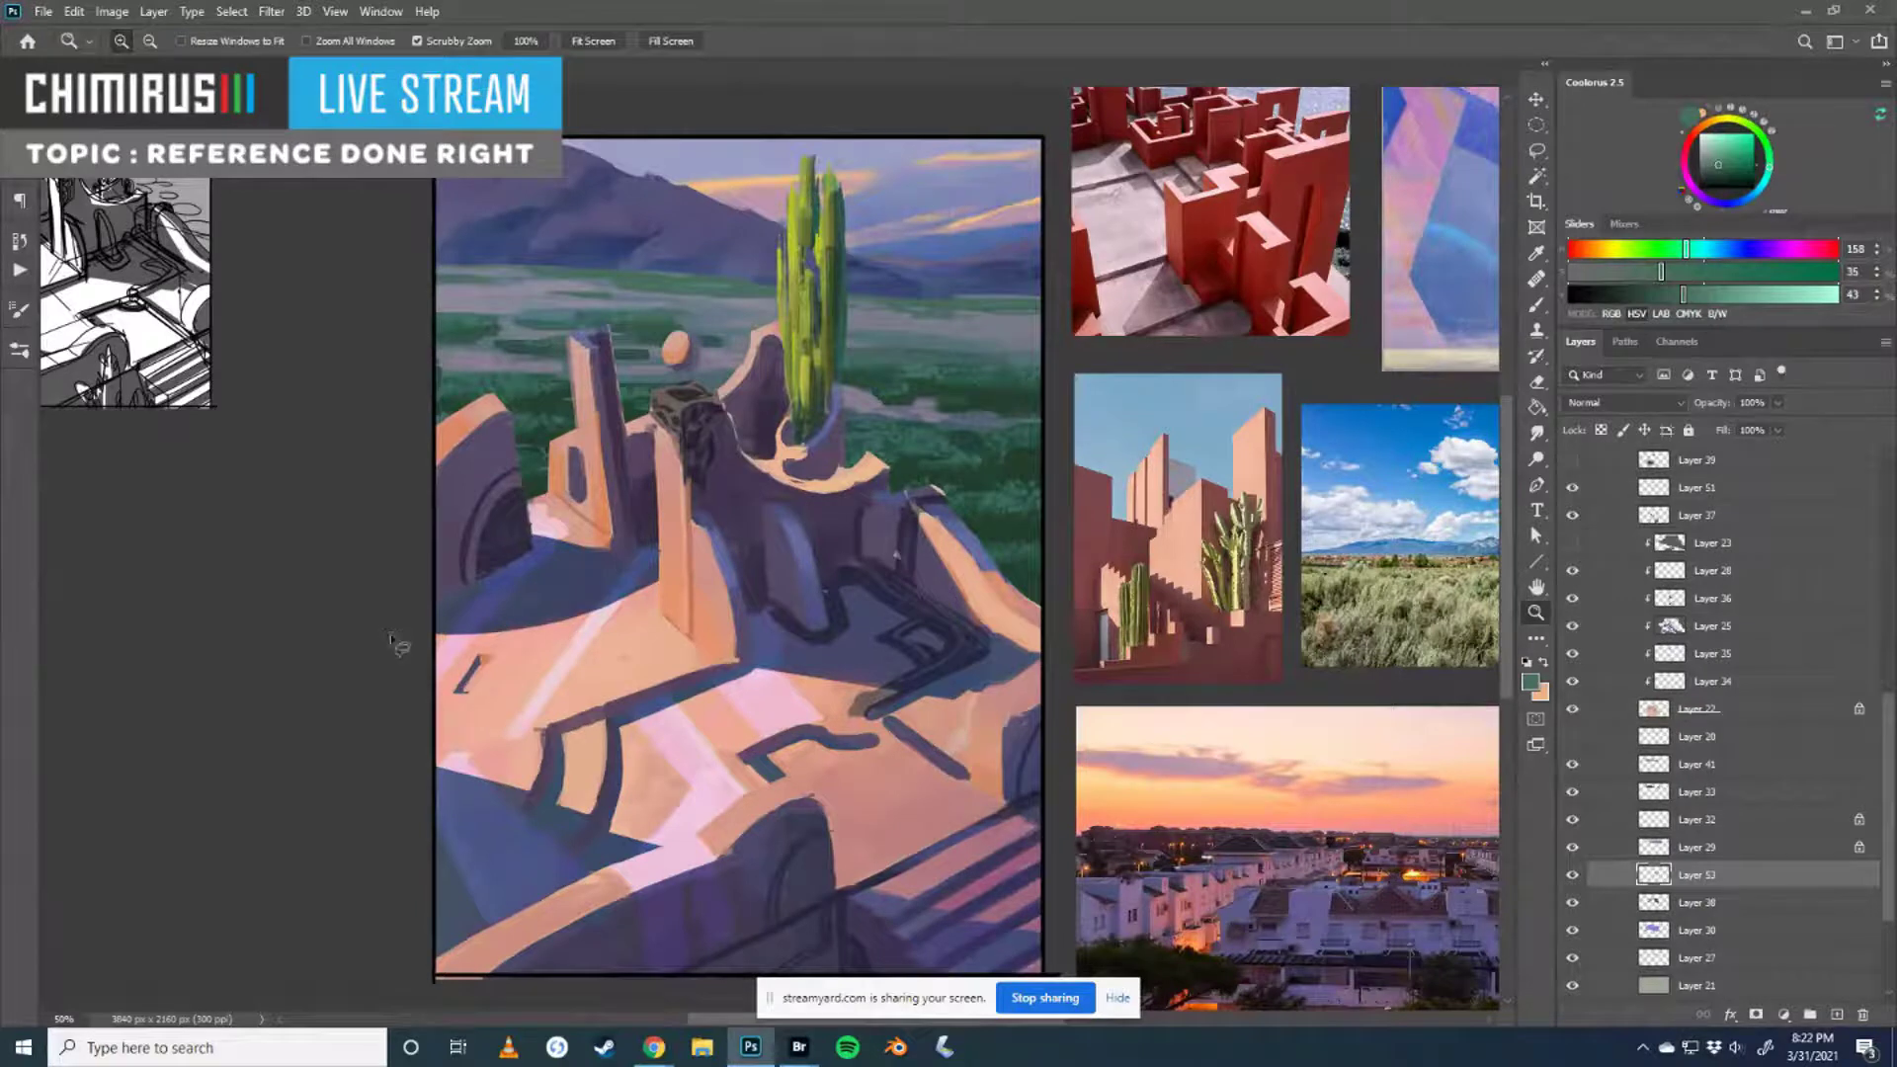
- Lasso the tall thin pillar with the window opening and copy it to a new layer
key(l)
mouse_move(595, 533)
mouse_down()
mouse_move(639, 455)
mouse_move(609, 326)
mouse_move(571, 344)
mouse_move(617, 560)
mouse_up()
key(ctrl+j)
key(v)
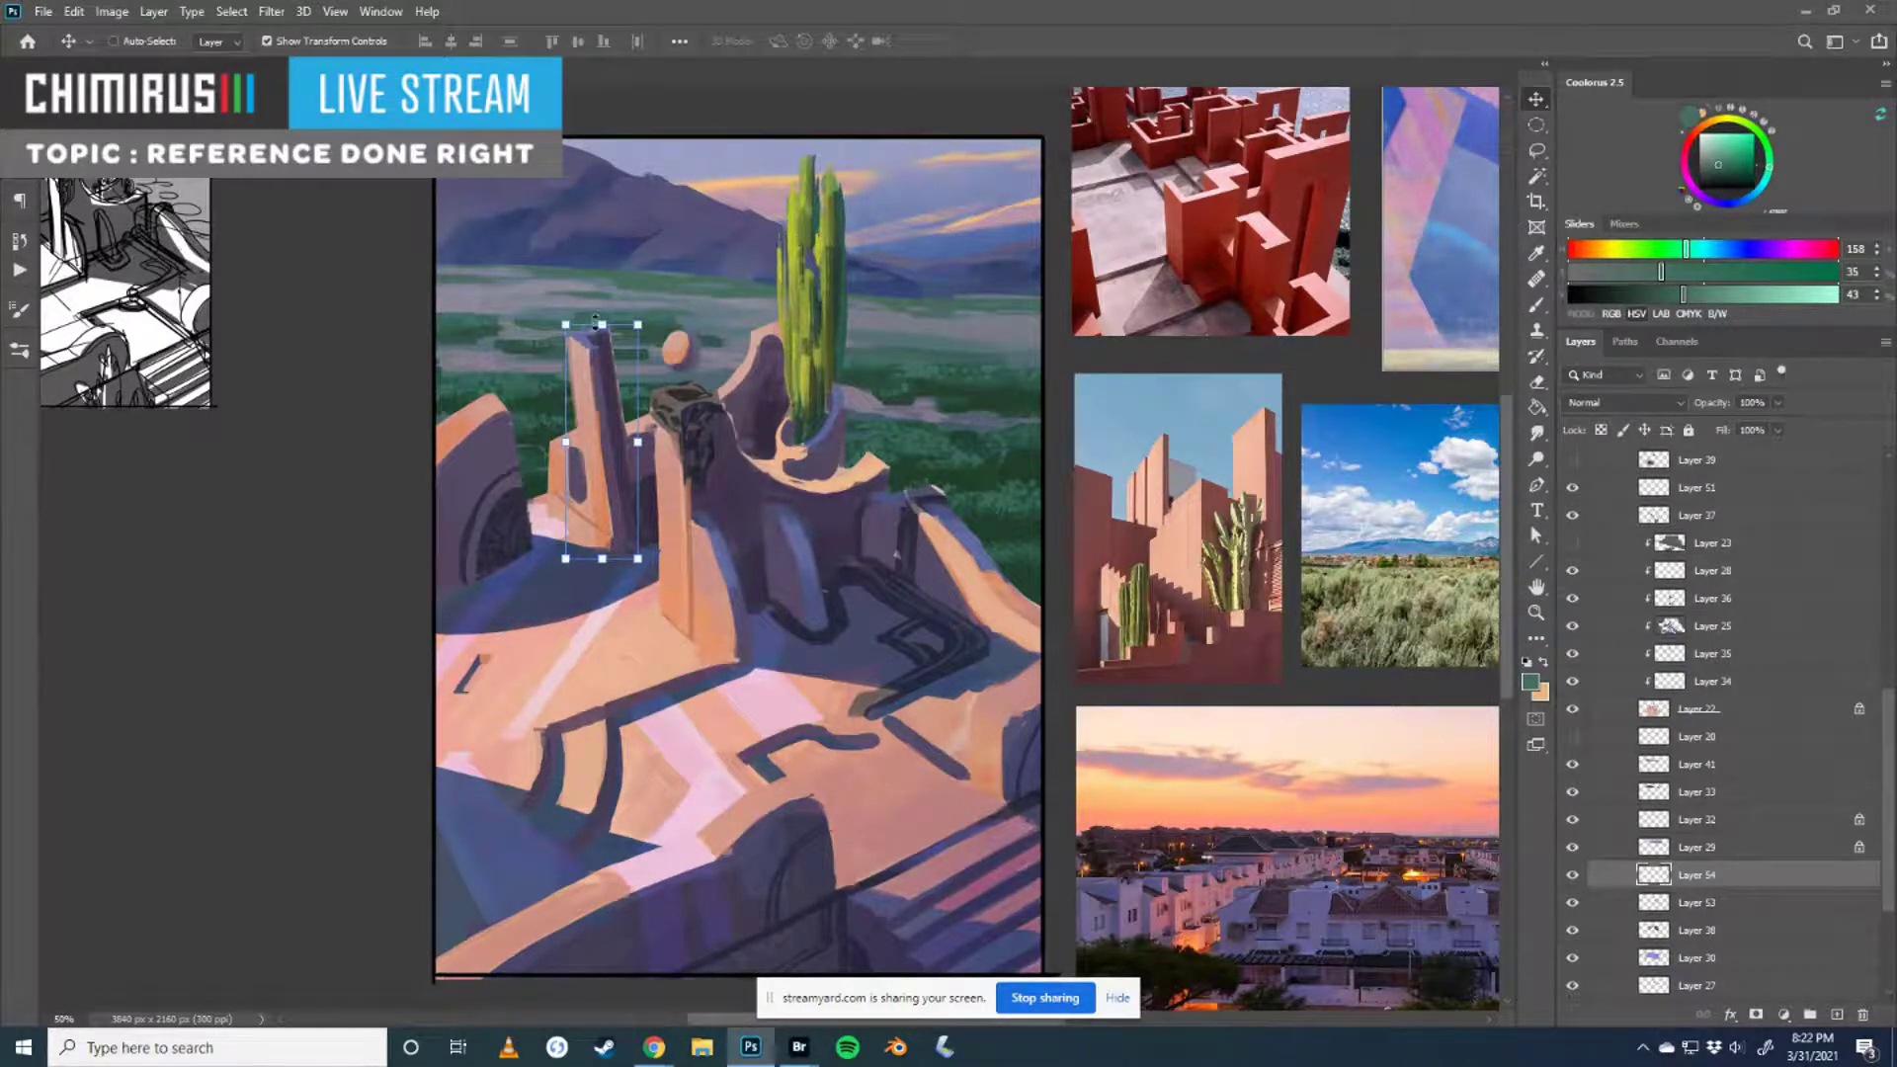
right_click(595, 320)
click(640, 409)
mouse_move(603, 326)
mouse_down()
mouse_move(625, 326)
mouse_move(599, 311)
mouse_up()
key(ctrl+z)
key(Escape)
- Move the copied pillar's Layer 54 up the stack, directly above Layer 51
drag(1642, 875, 1631, 492)
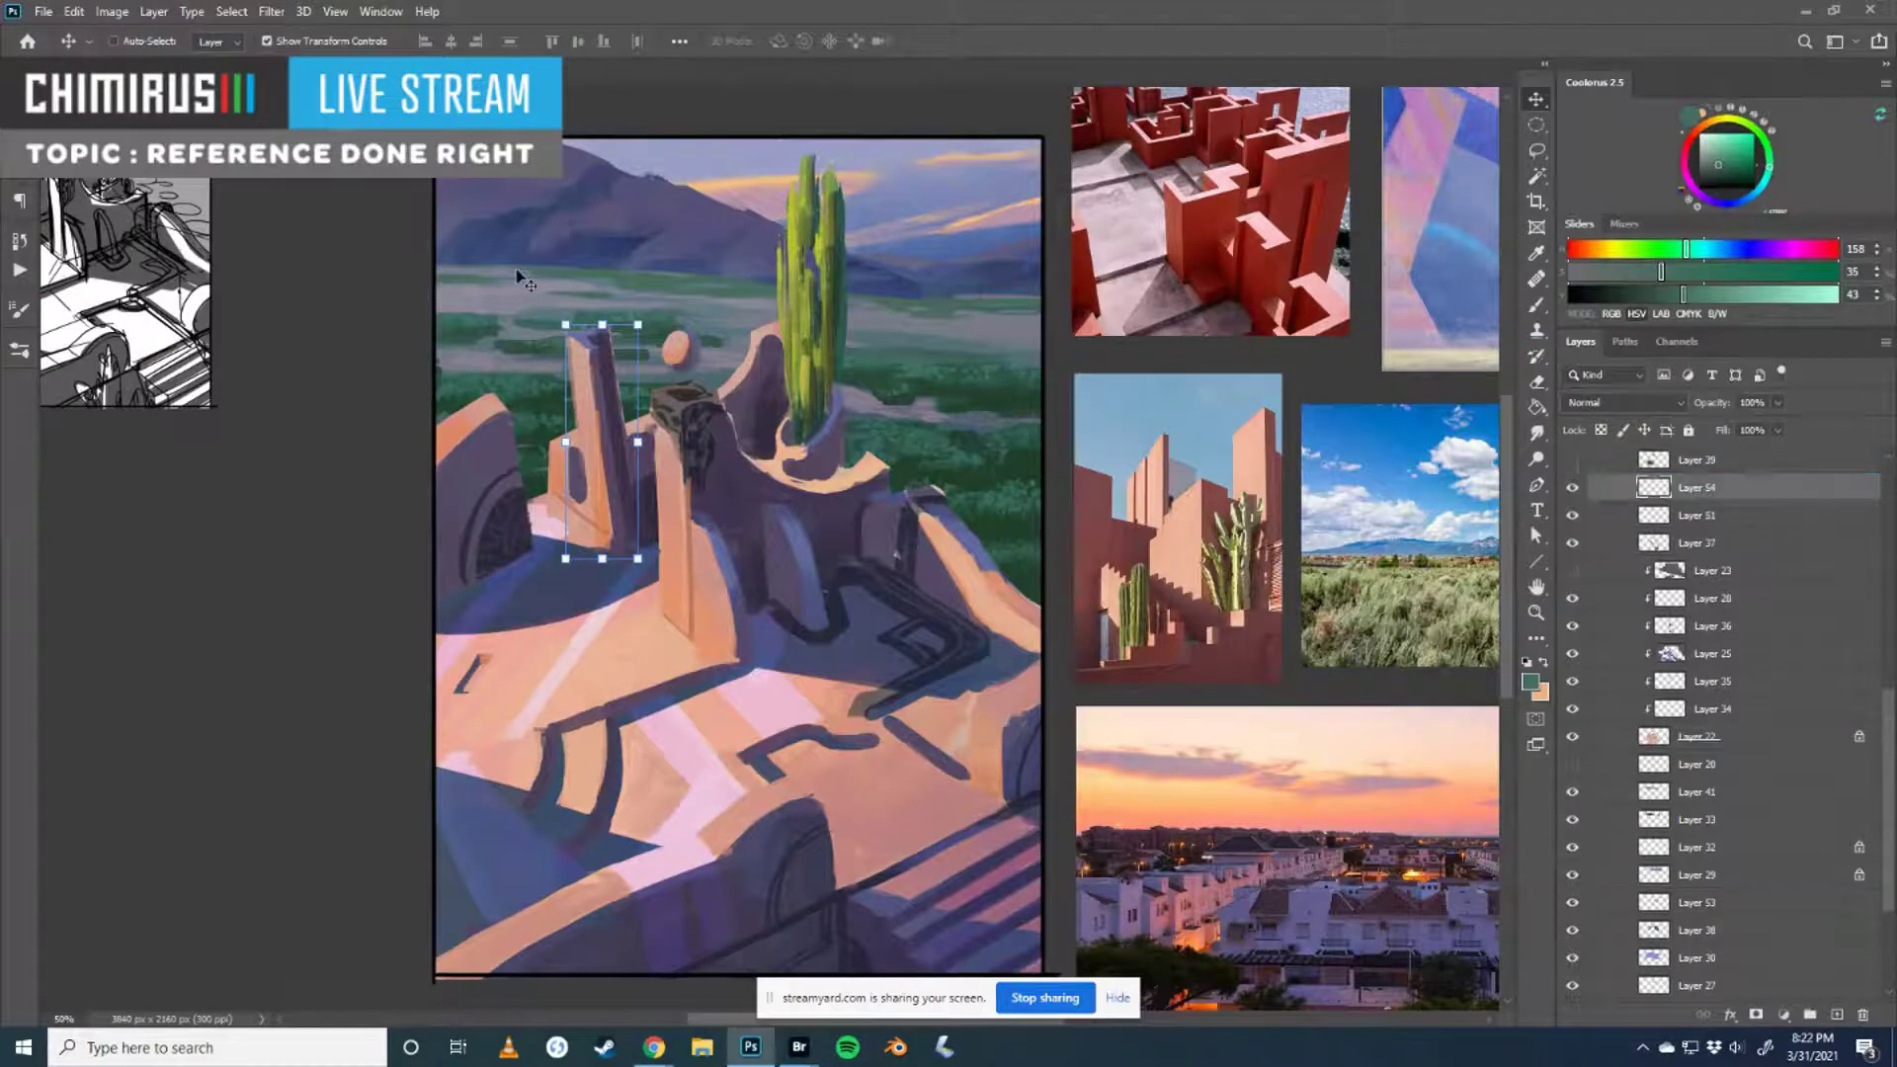
key(ctrl+t)
drag(602, 324, 589, 250)
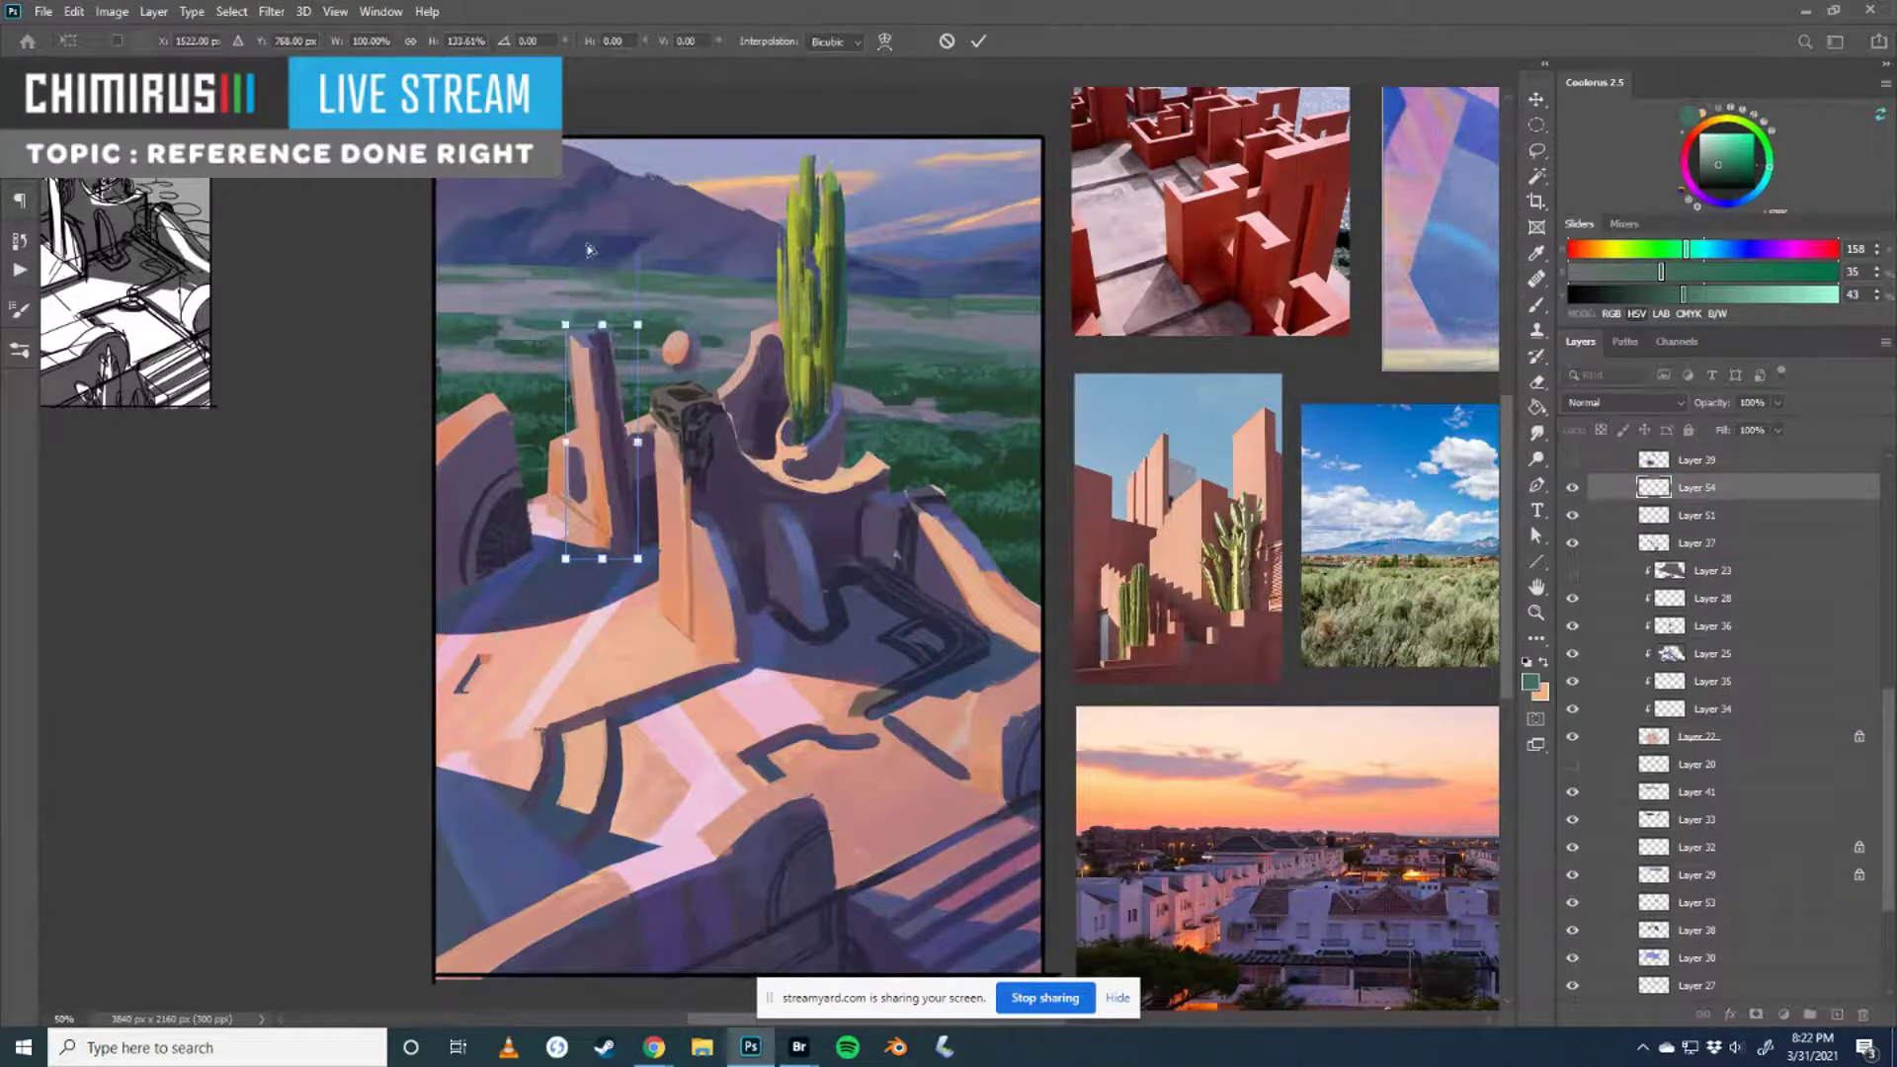
key(Escape)
- Skew the copied pillar horizontally by about -2.17 degrees and apply the transform
key(ctrl+t)
right_click(623, 333)
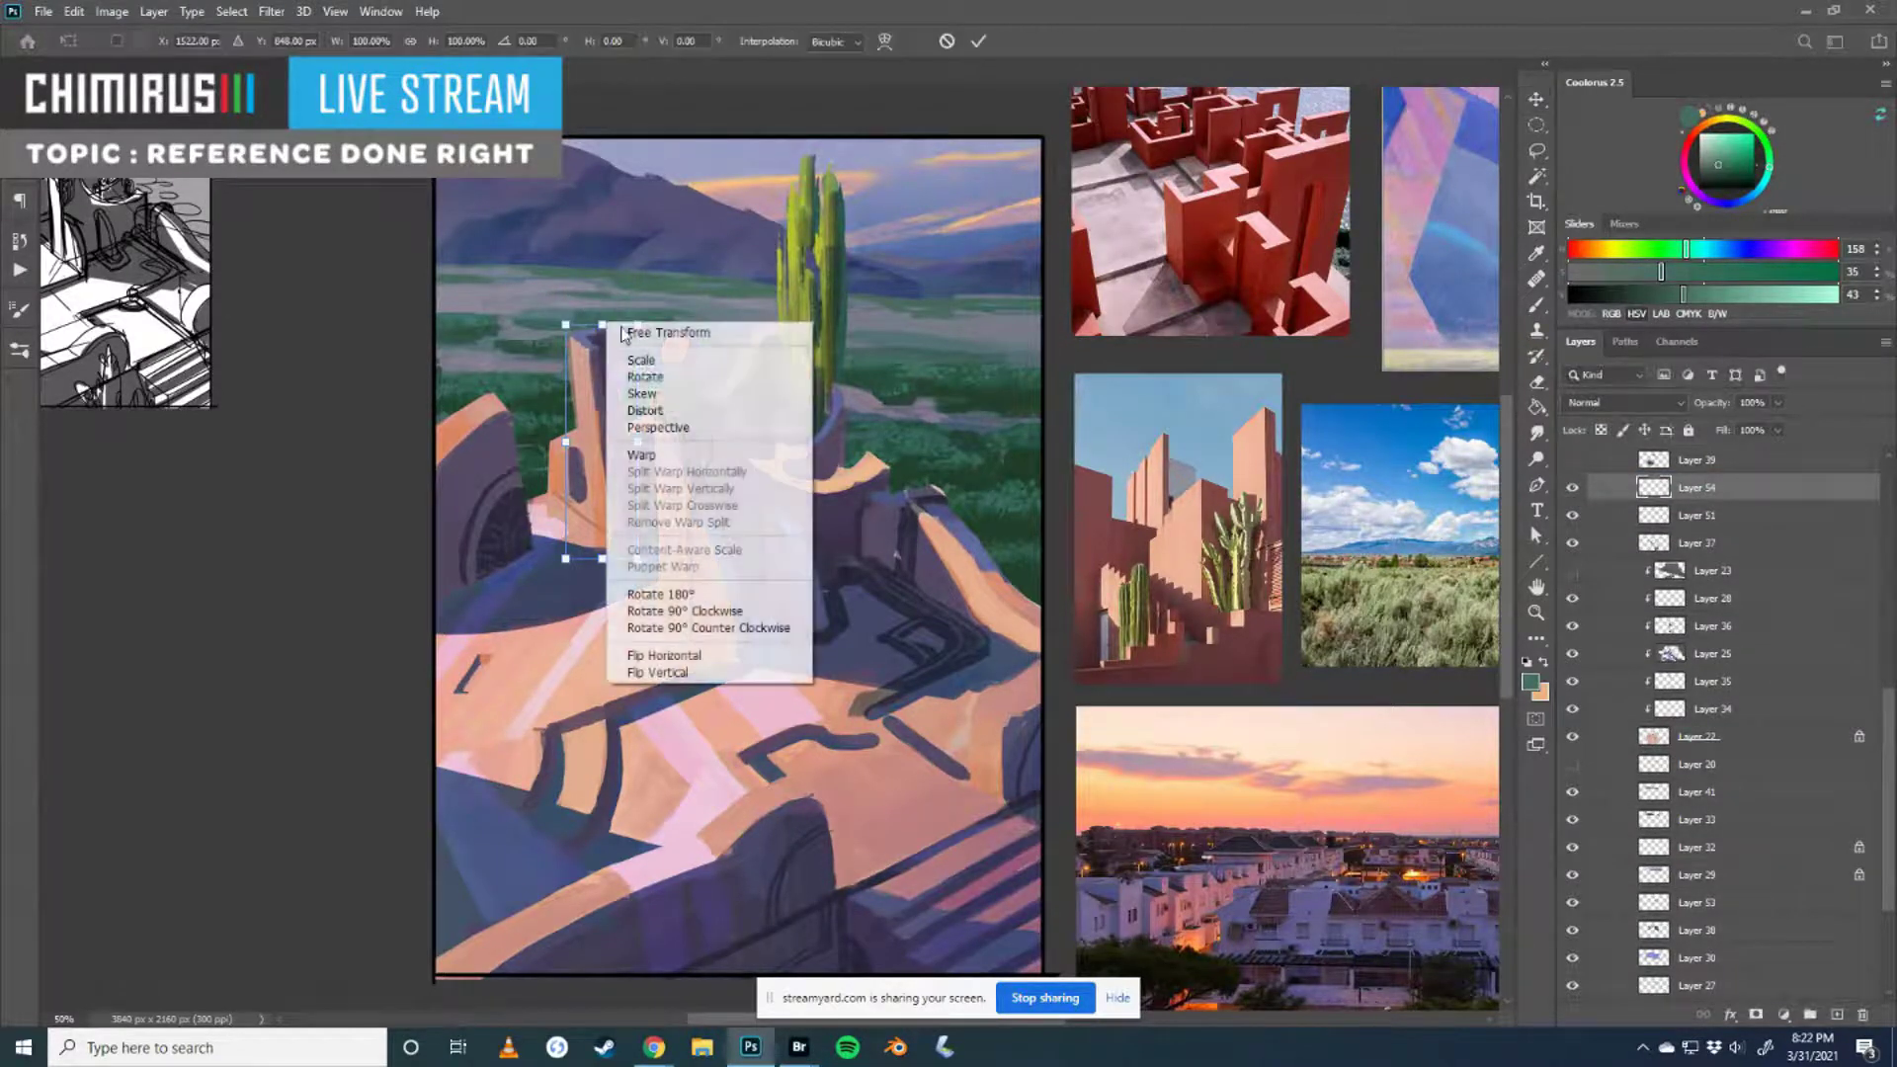
click(643, 393)
drag(603, 325, 601, 370)
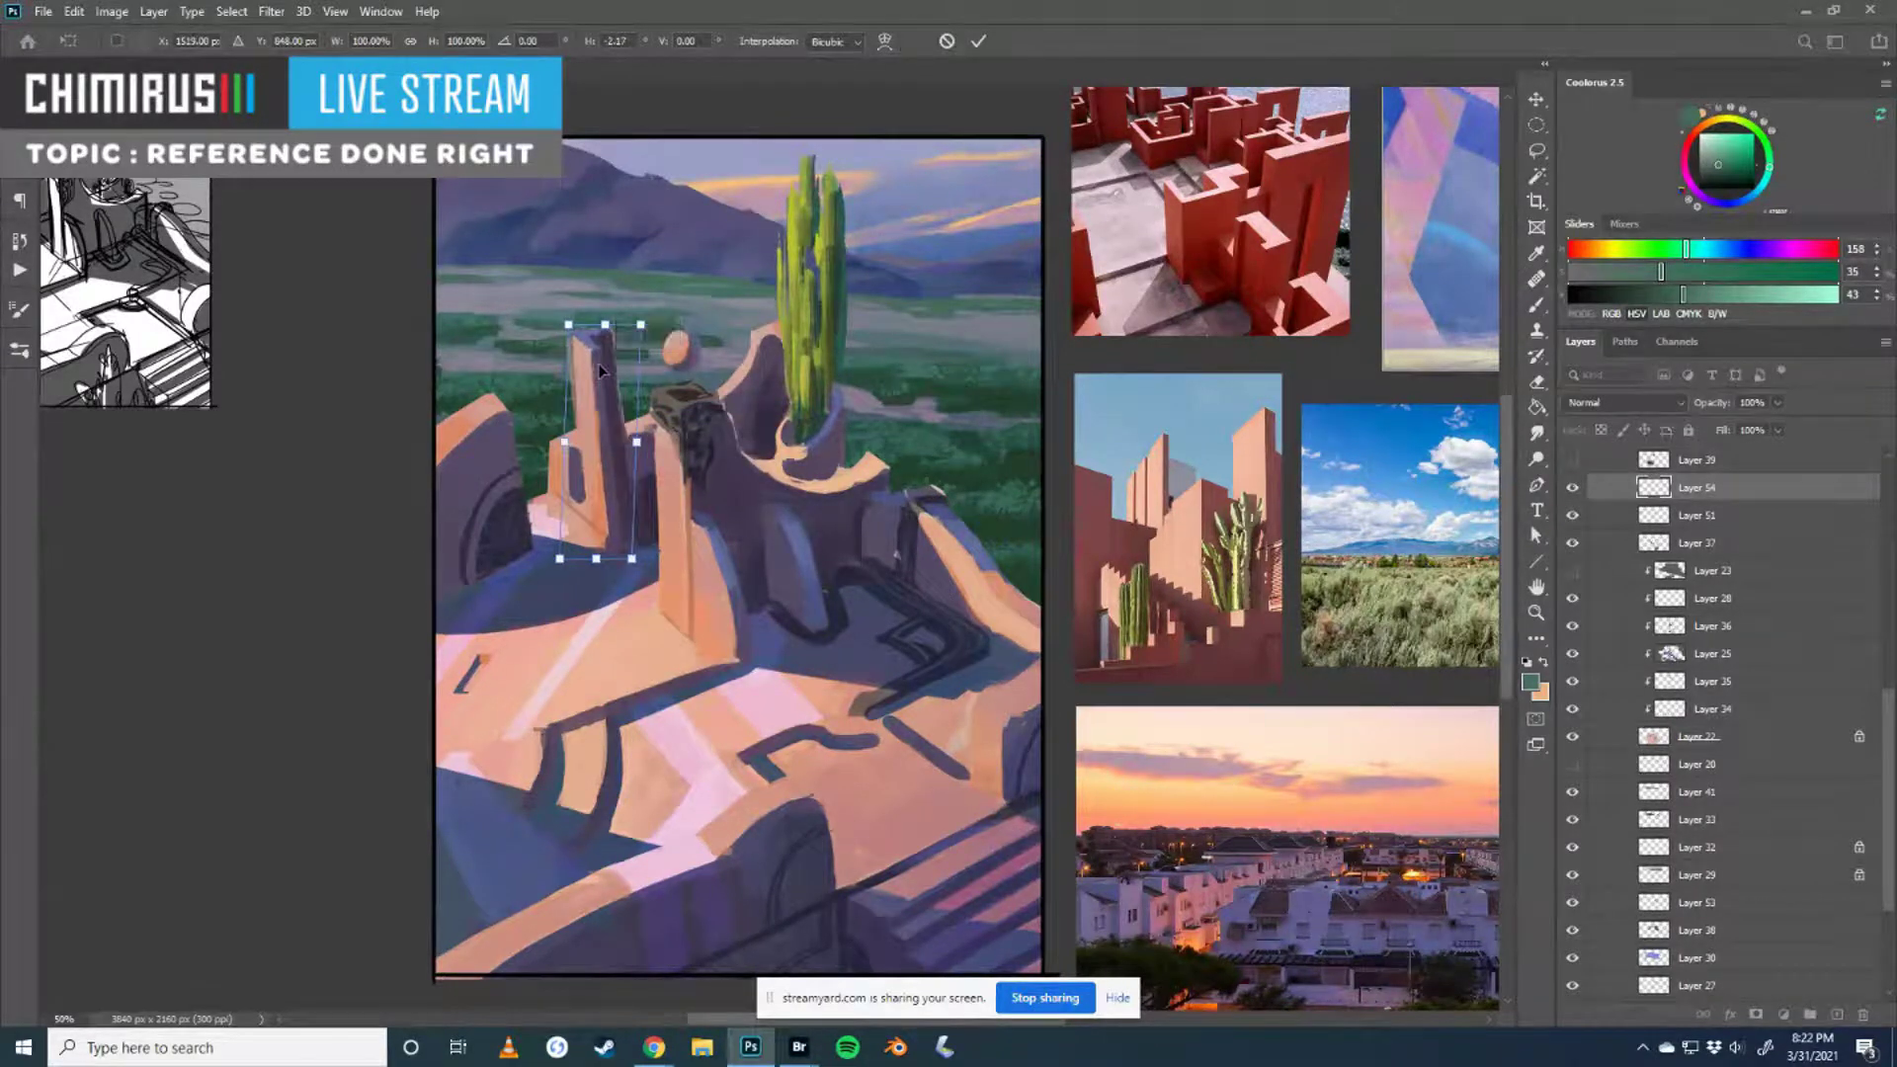
key(Return)
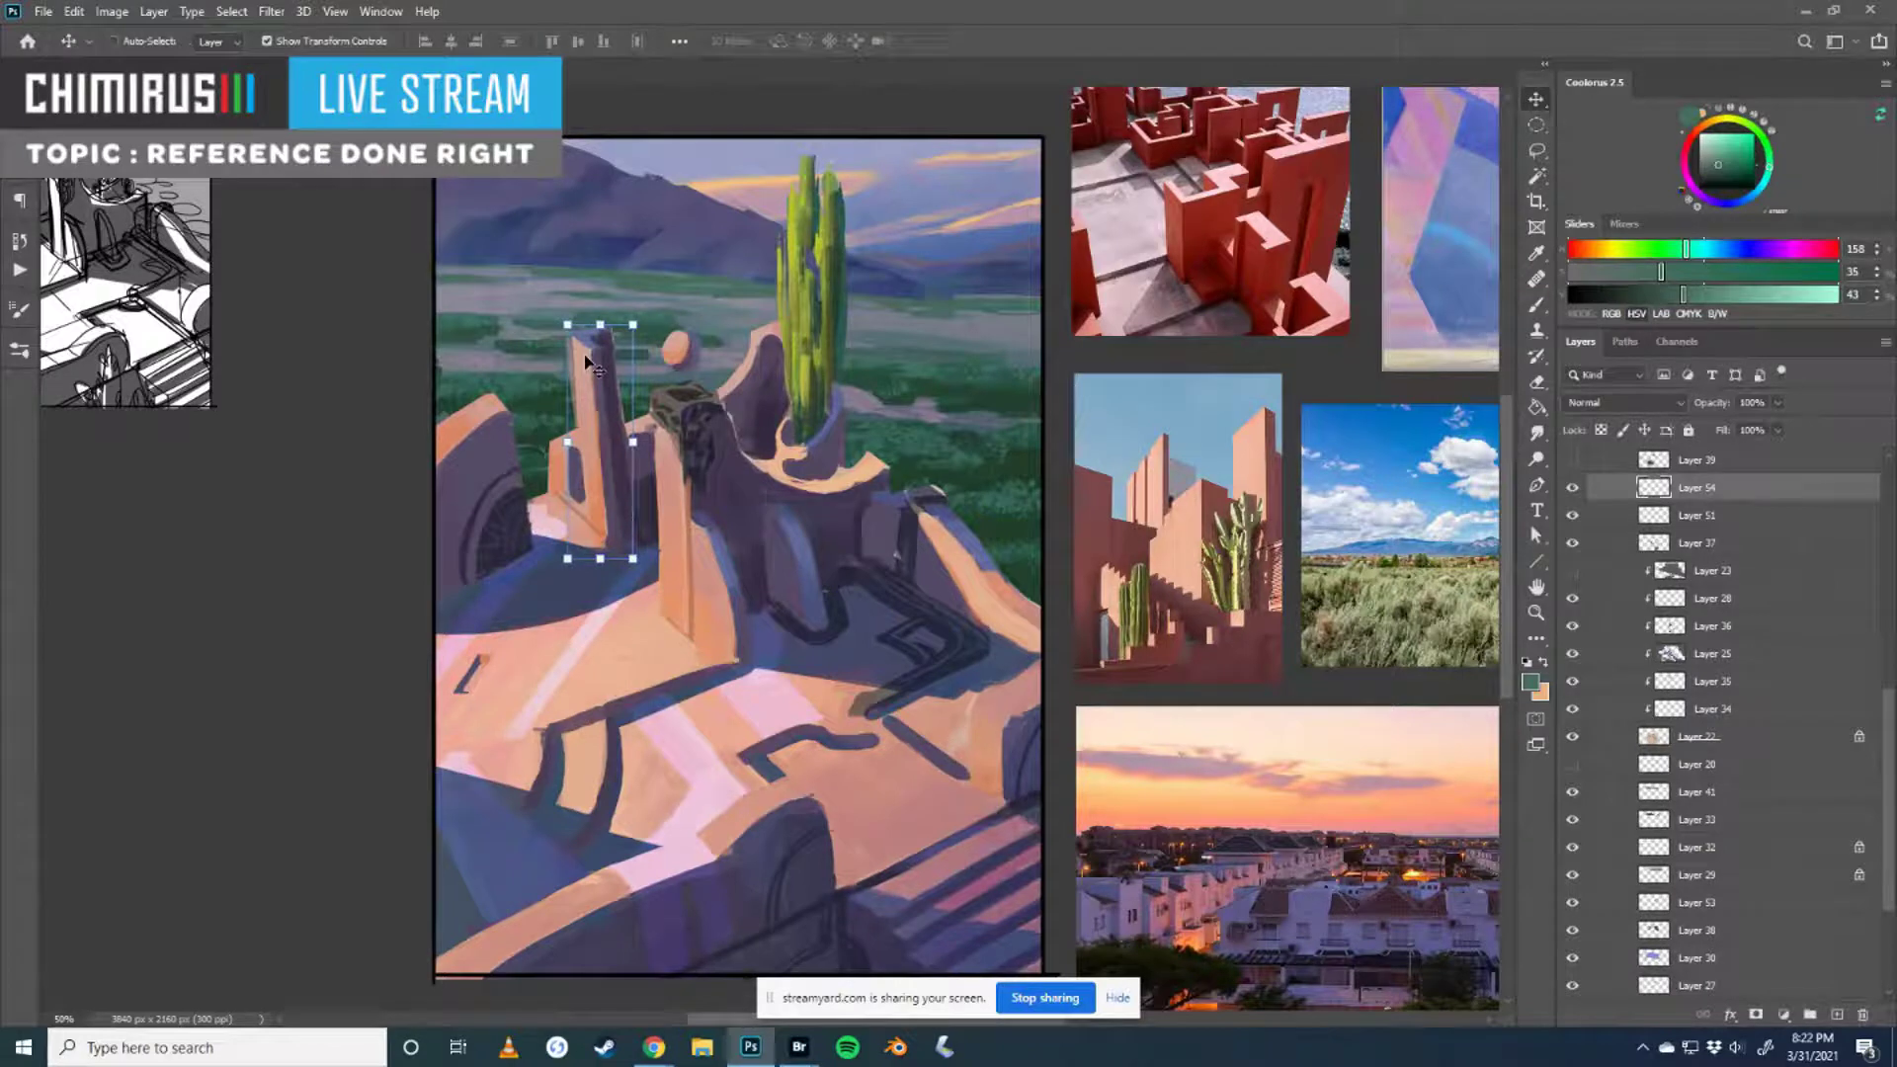
- Compare the skewed pillar with the original by toggling Layer 54's visibility
click(1572, 487)
click(1572, 487)
click(1572, 487)
click(1573, 488)
click(1572, 487)
key(z)
click(1572, 487)
- Rotate the copied pillar by about 1.72 degrees and apply the transform
key(v)
drag(601, 354, 561, 321)
key(ctrl+z)
drag(648, 567, 643, 571)
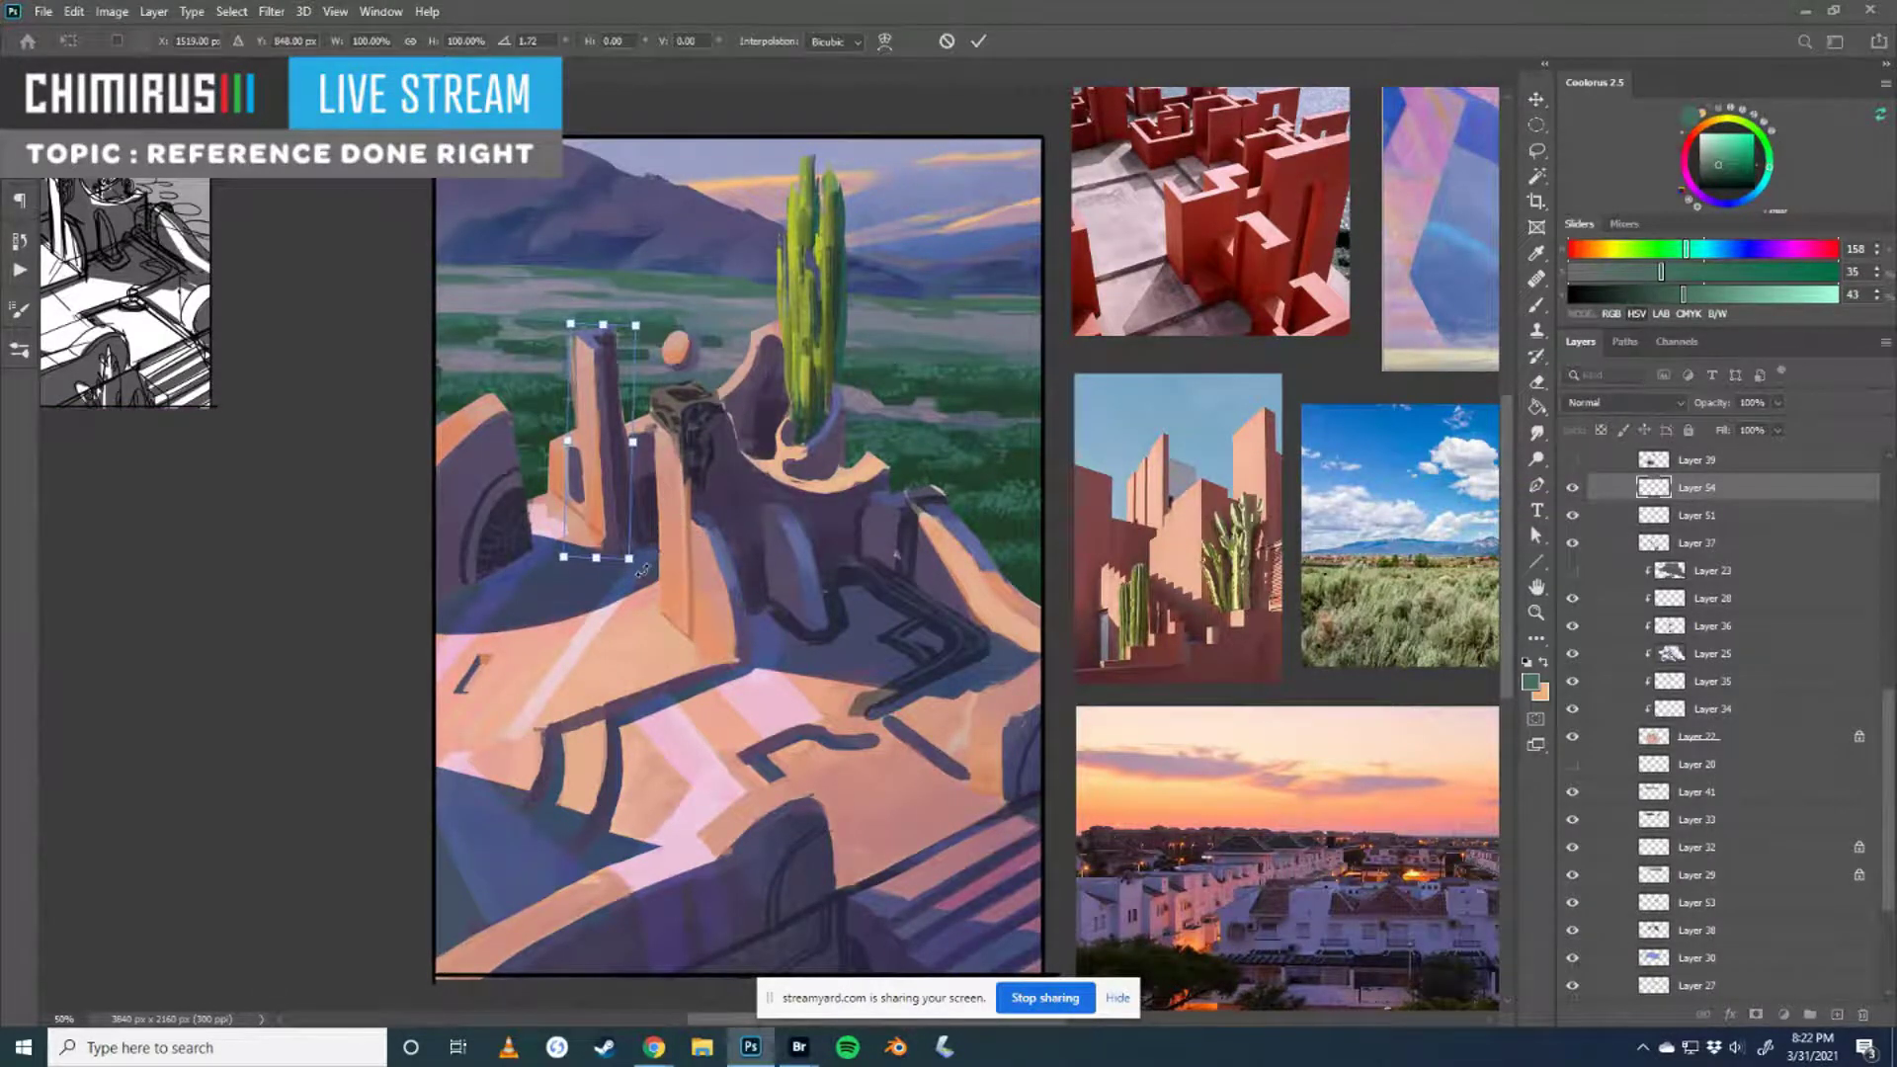
key(Return)
- Switch to the Brush tool and choose a different brush preset from the brush library
key(b)
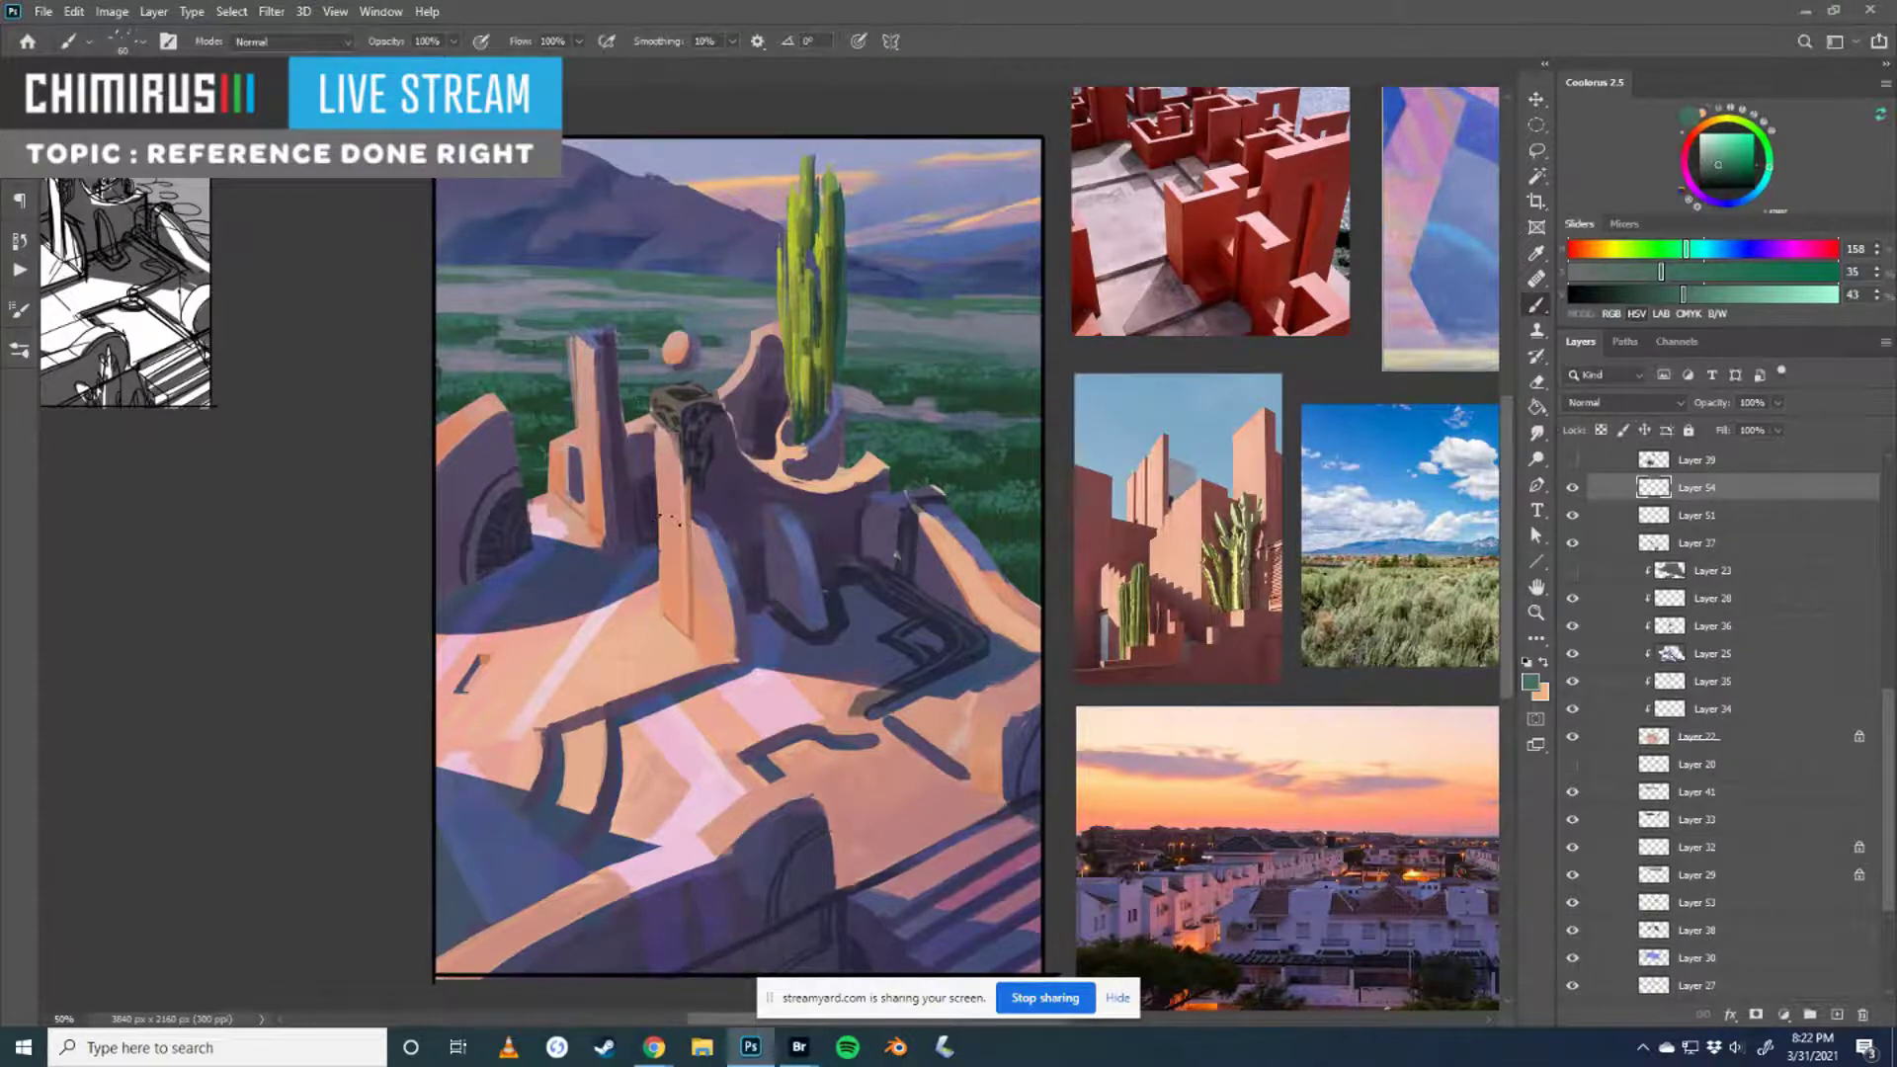
click(19, 350)
scroll(249, 501, down, 2)
scroll(250, 484, down, 5)
click(158, 606)
click(18, 350)
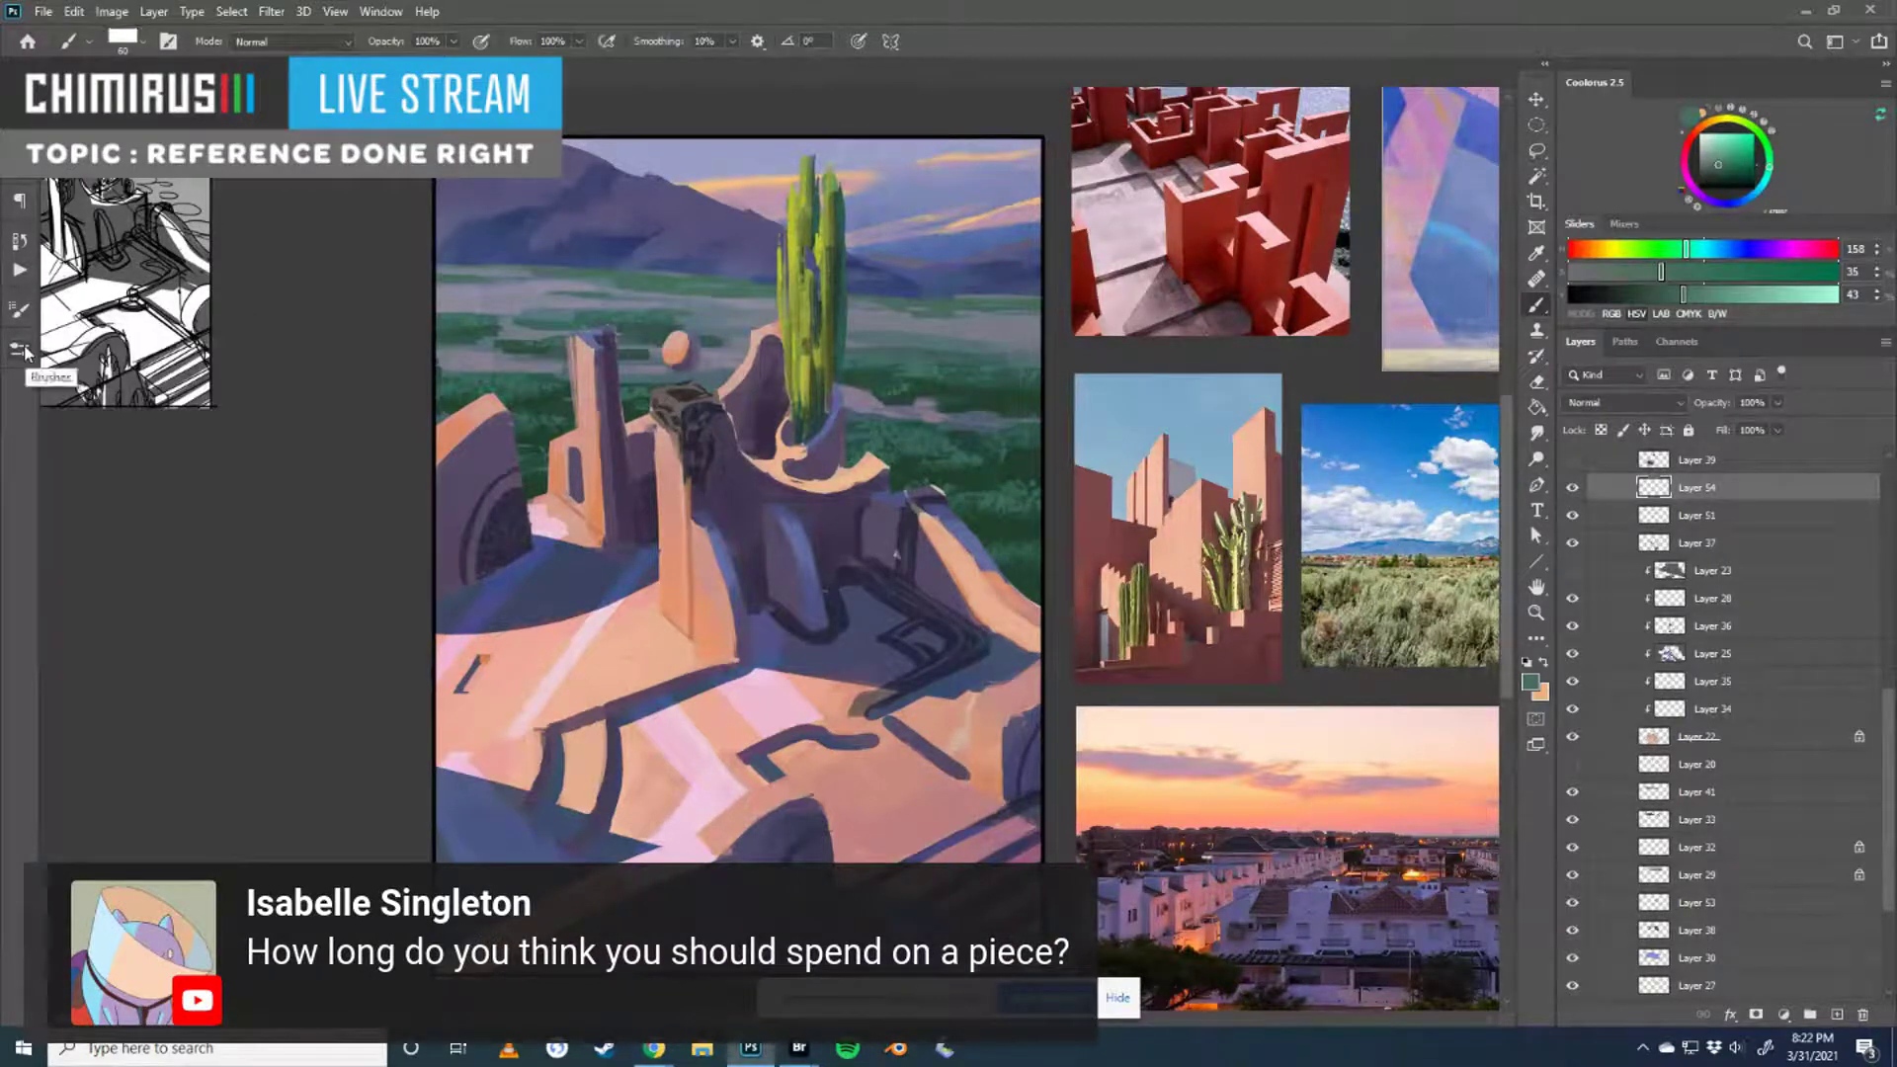
- Sample the pillar's dark purple shadow colour, enlarge the brush to 30, and paint down the pillar's shaded side on Layer 54
alt+click(630, 541)
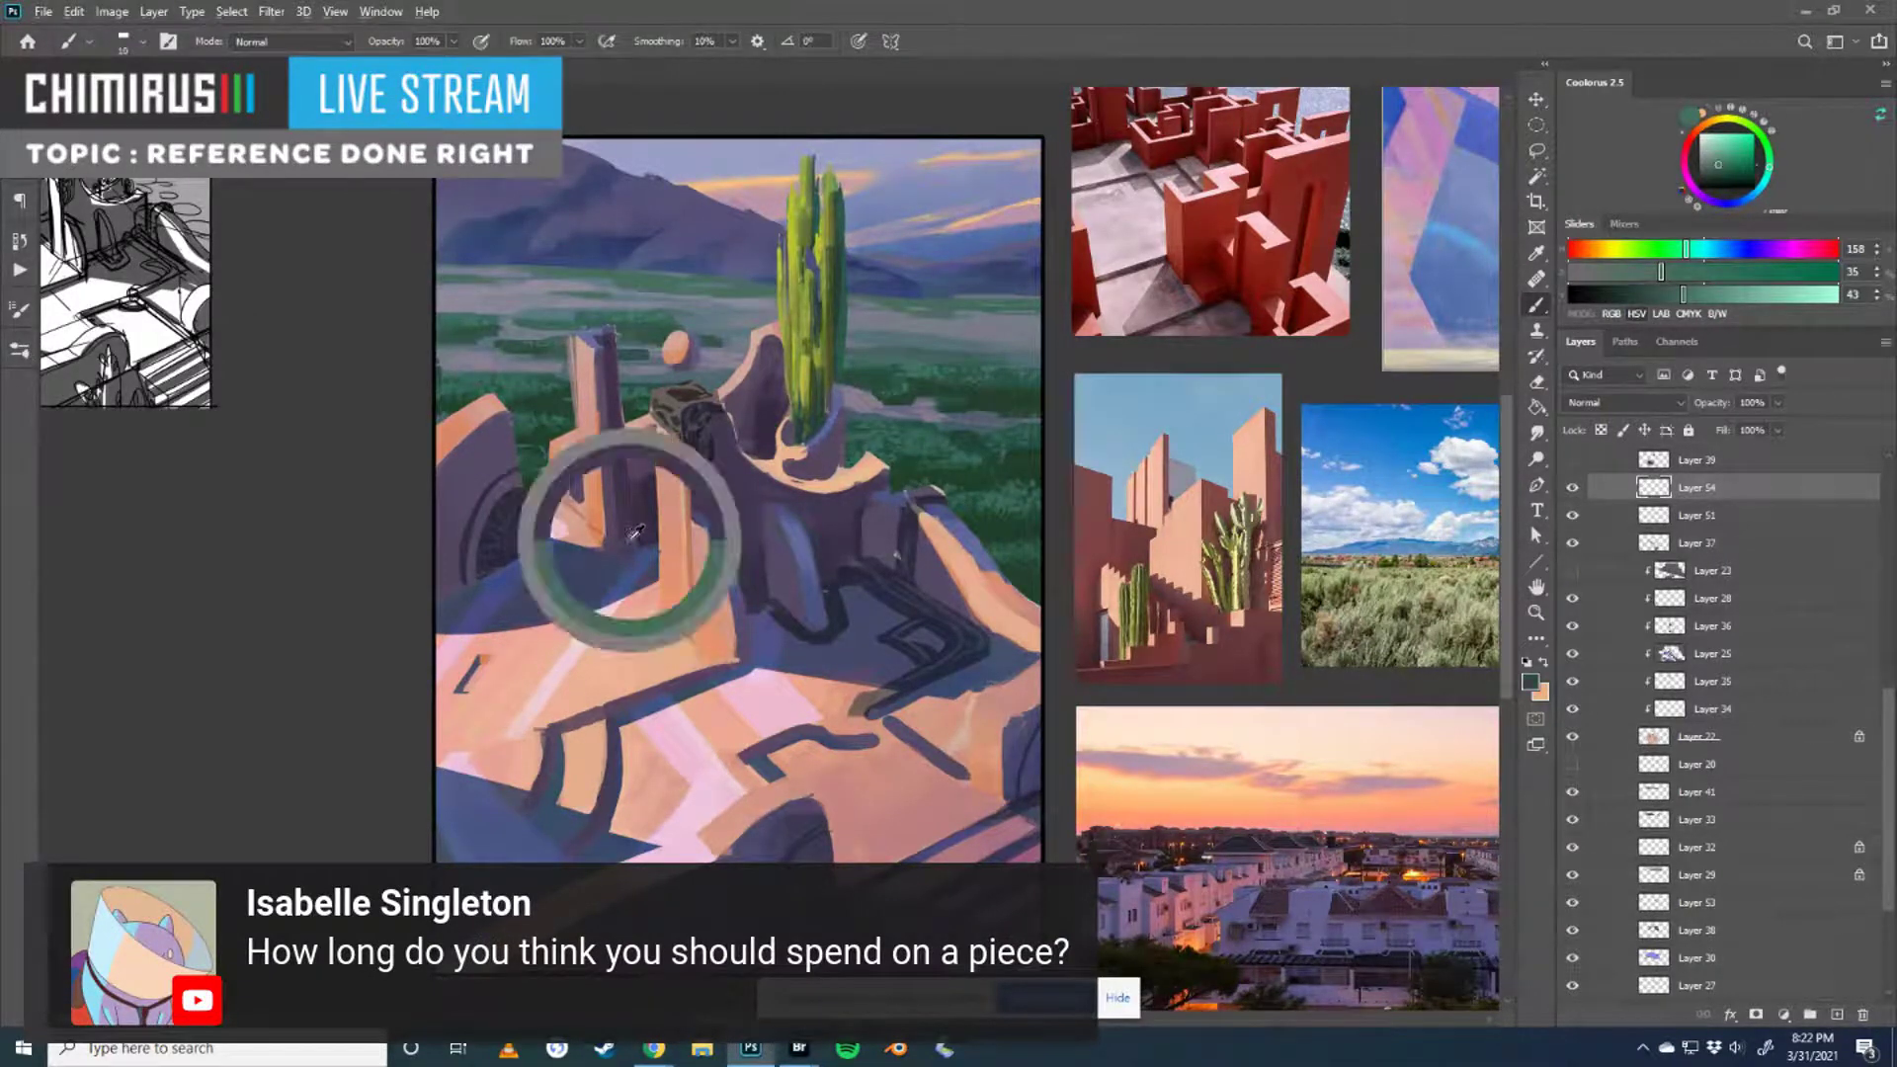
key(bracketright)
key(bracketright)
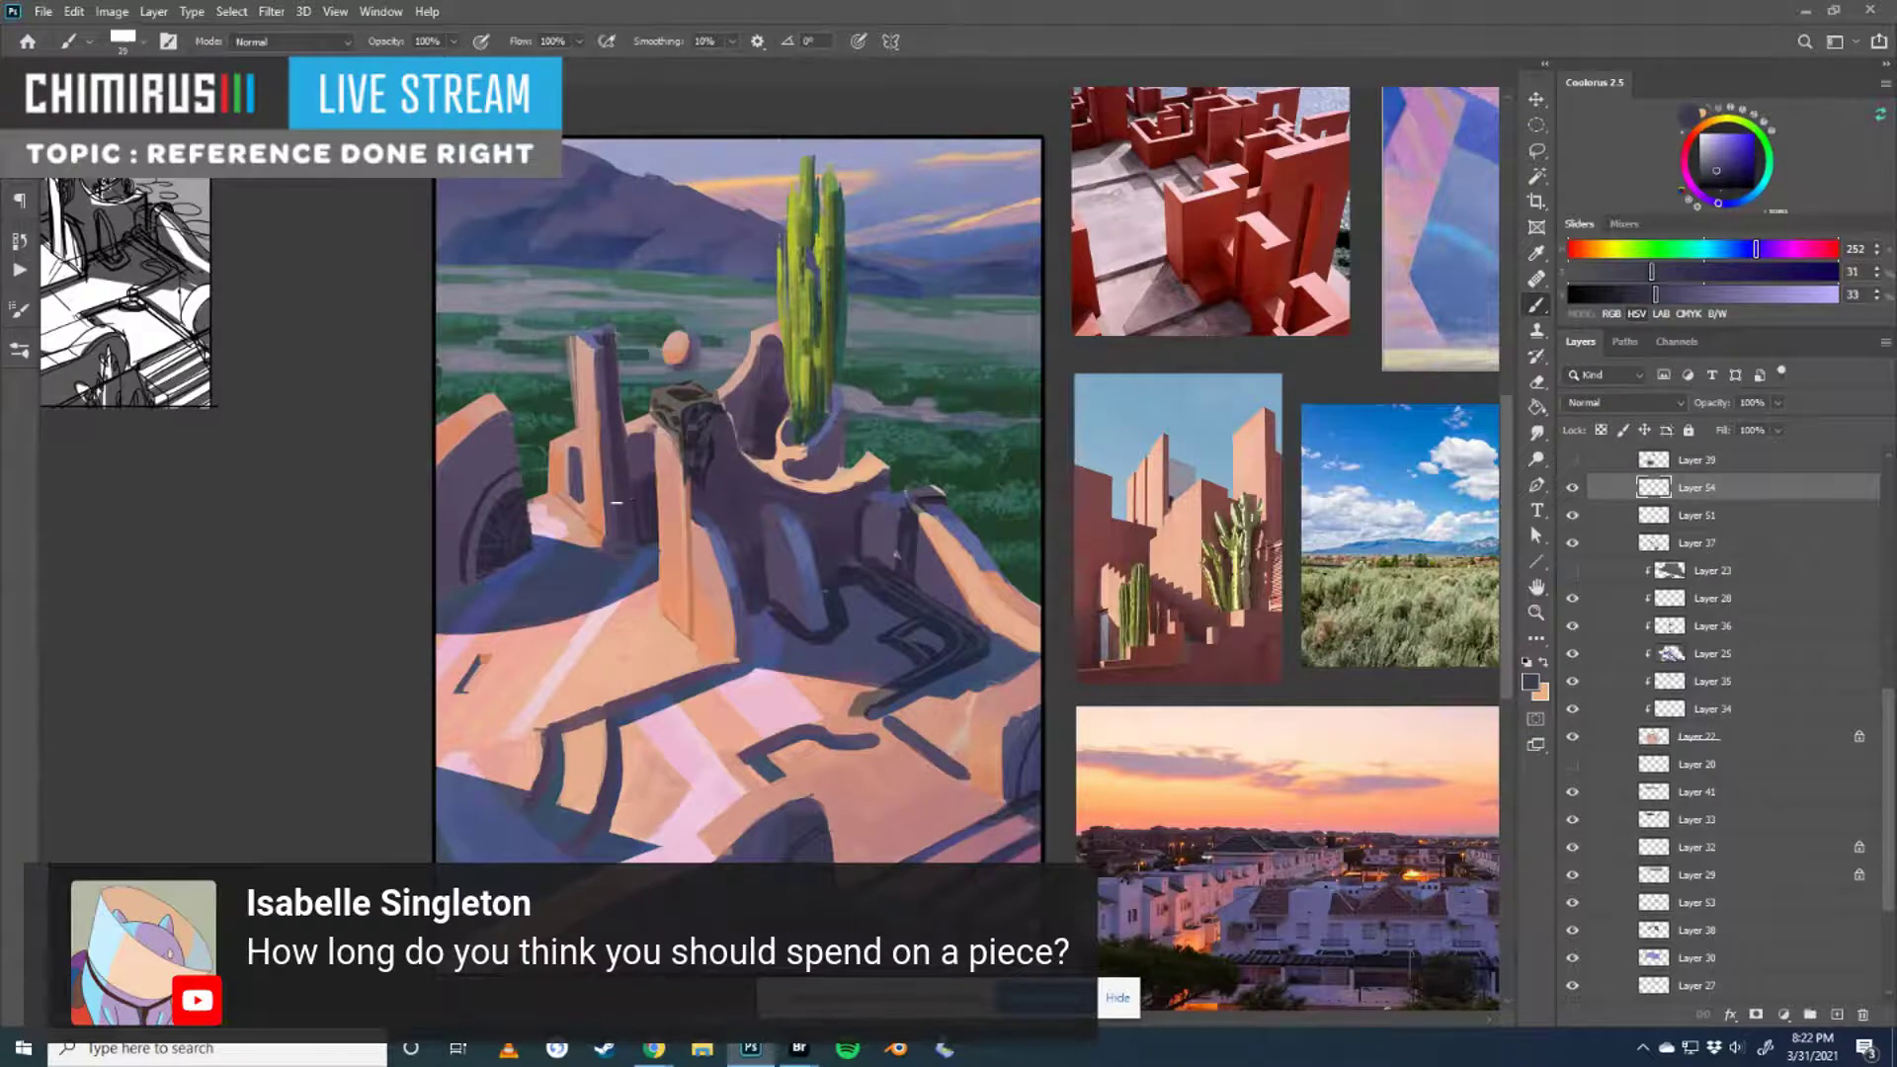
alt+click(628, 516)
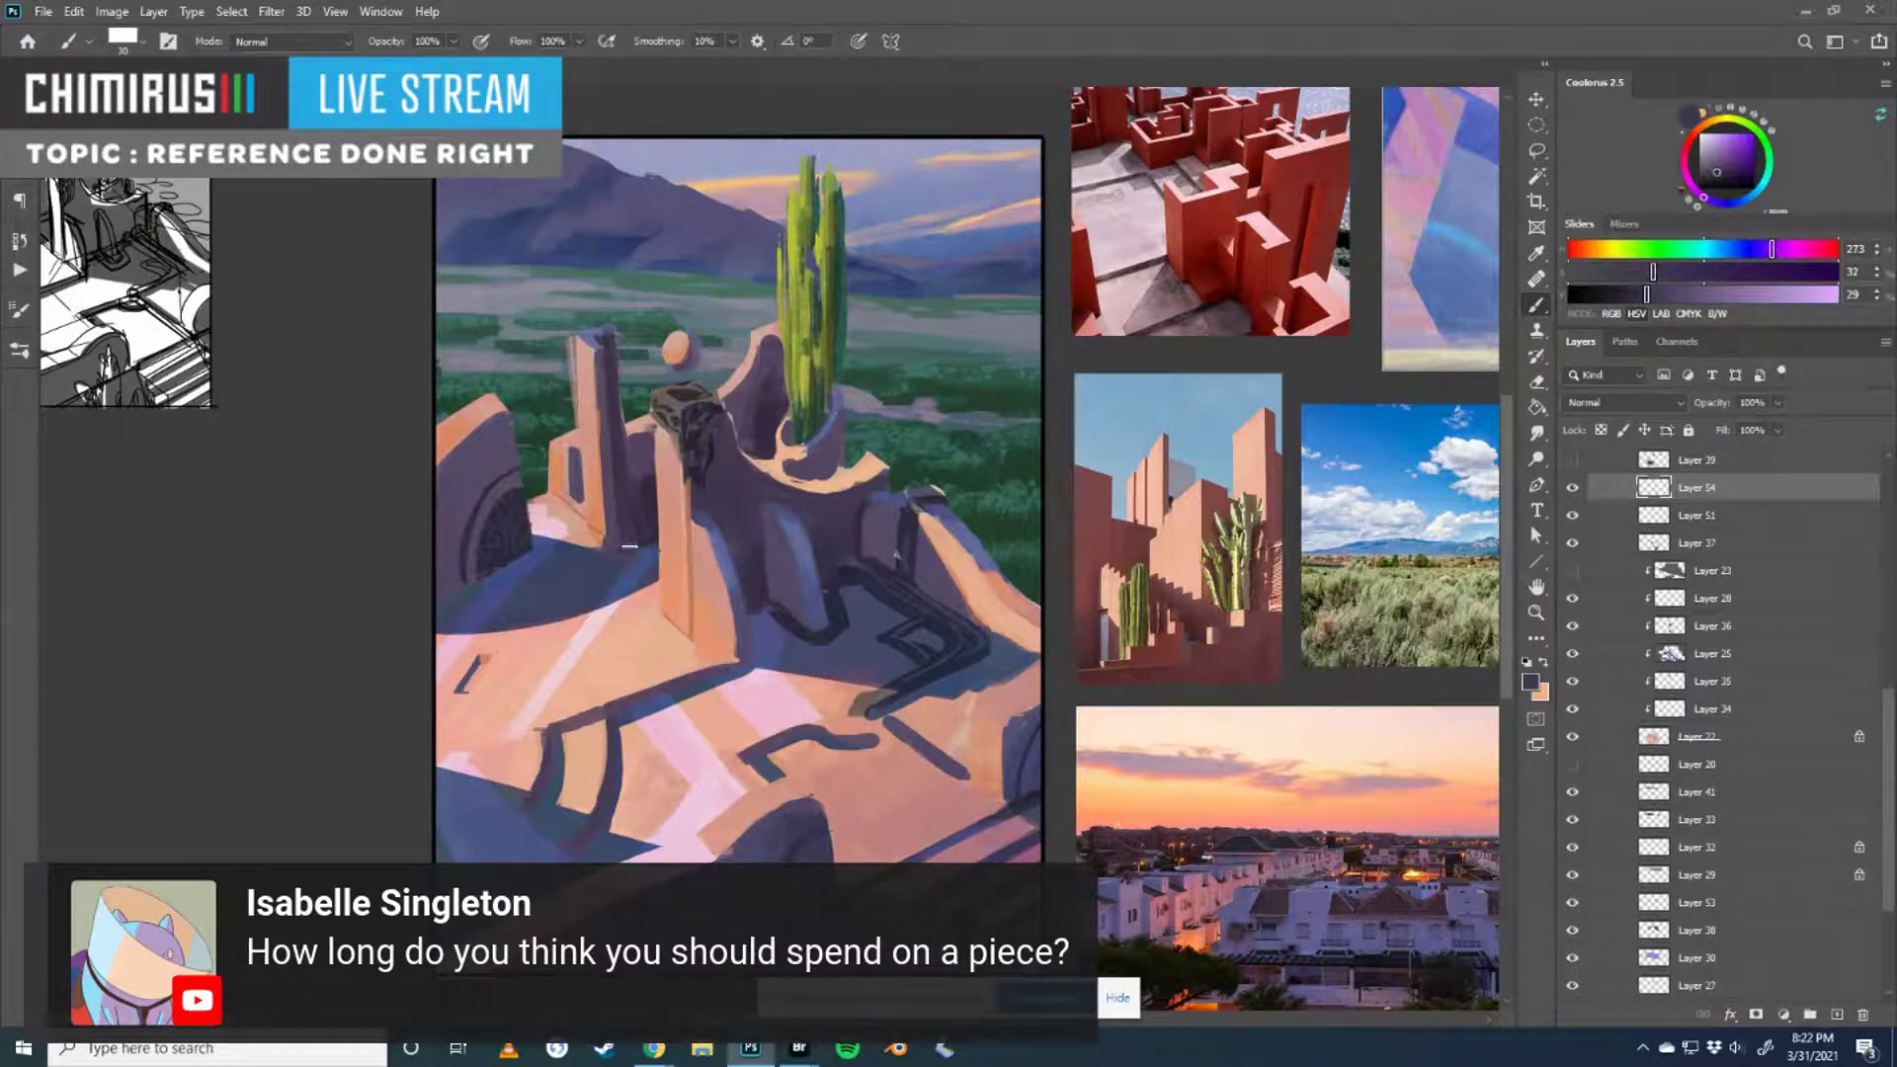
drag(611, 336, 630, 529)
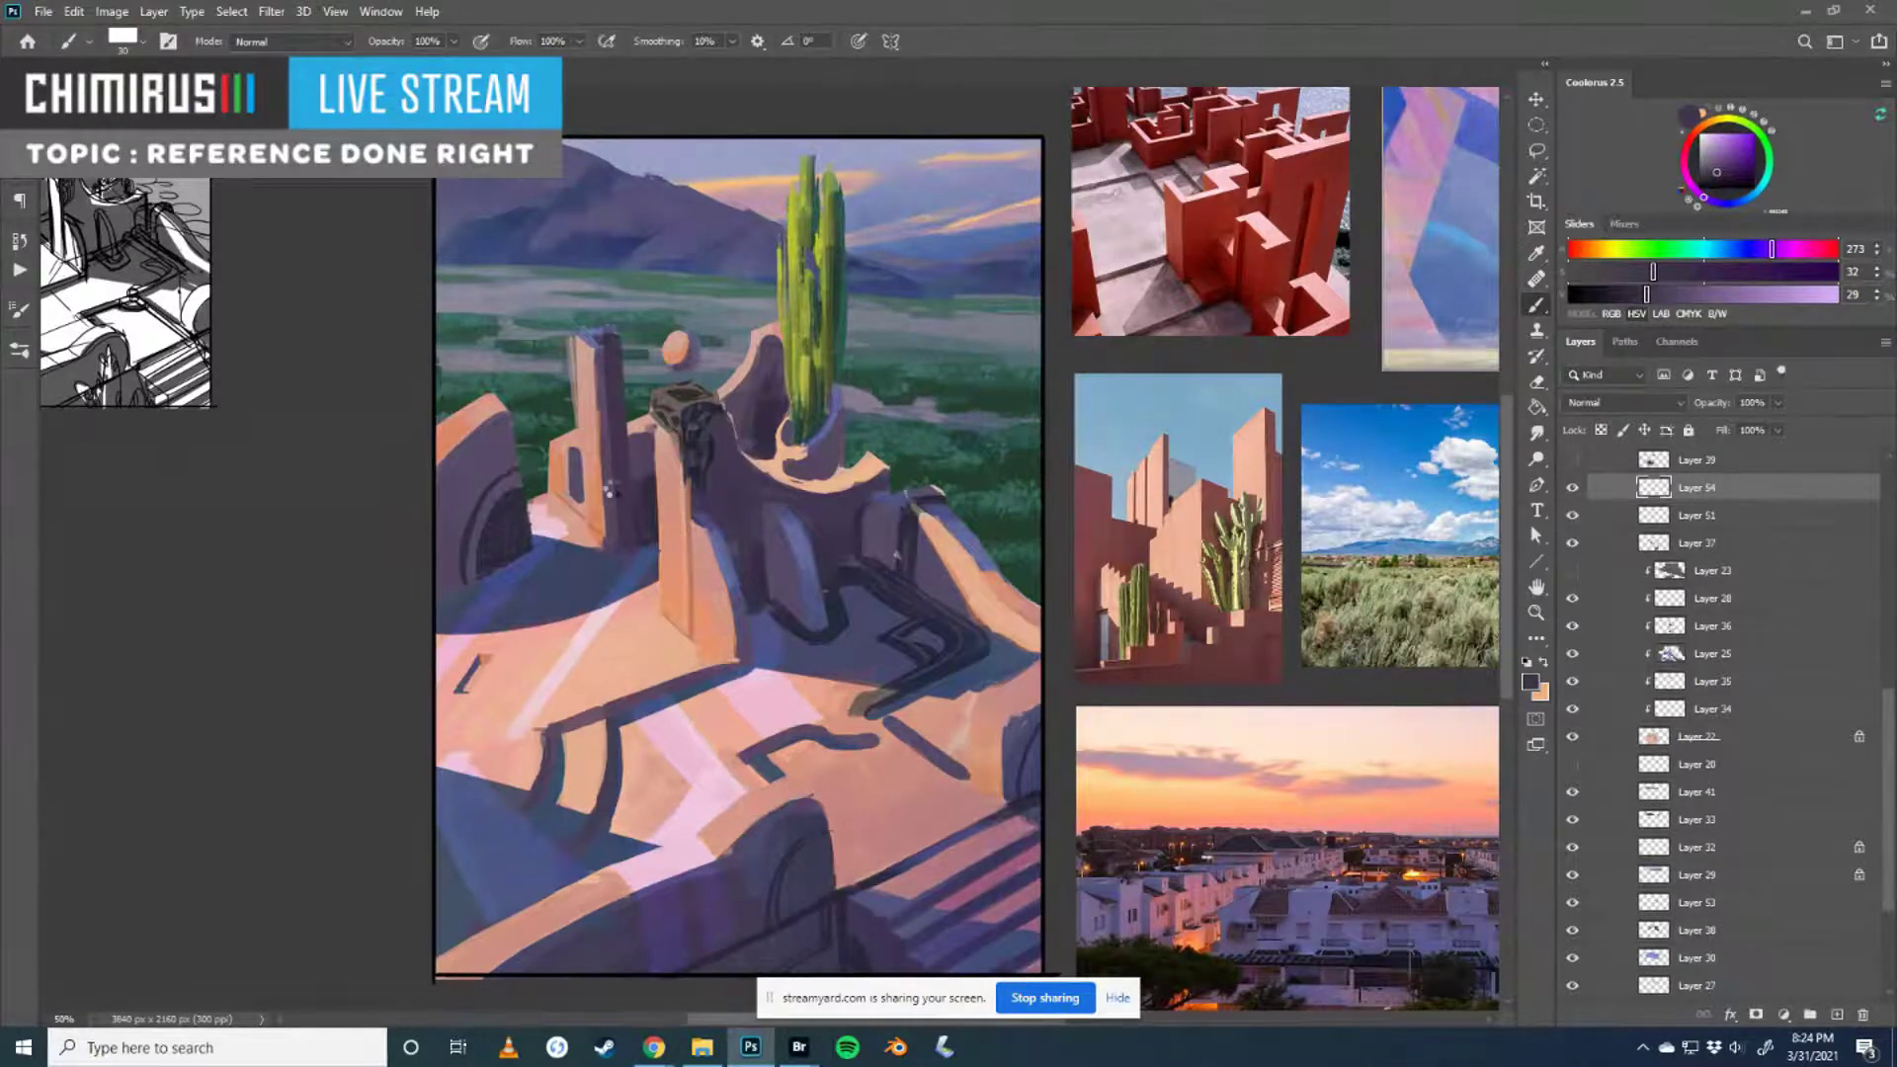
- Switch to the forest bird painting and toggle Layer 258's visibility to compare it with the layers beneath
key(ctrl+Tab)
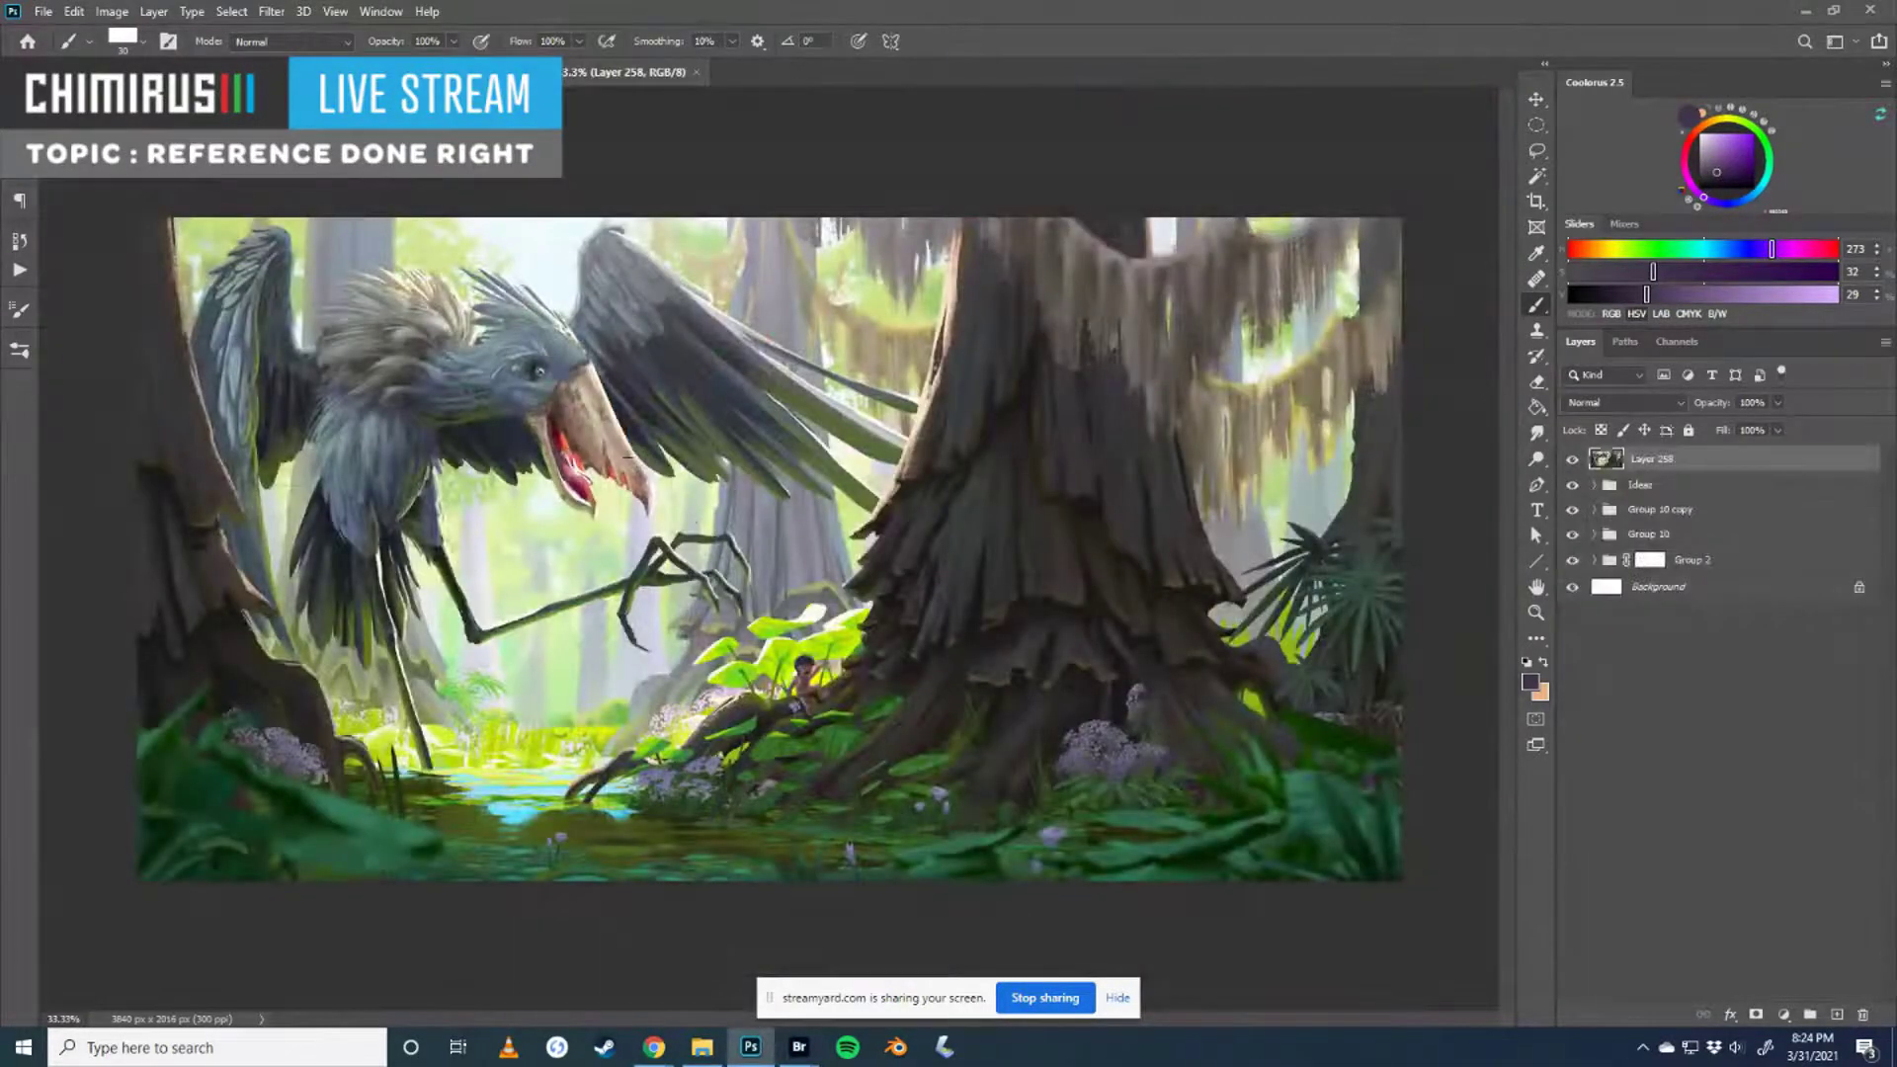
key(z)
alt+click(688, 477)
click(751, 476)
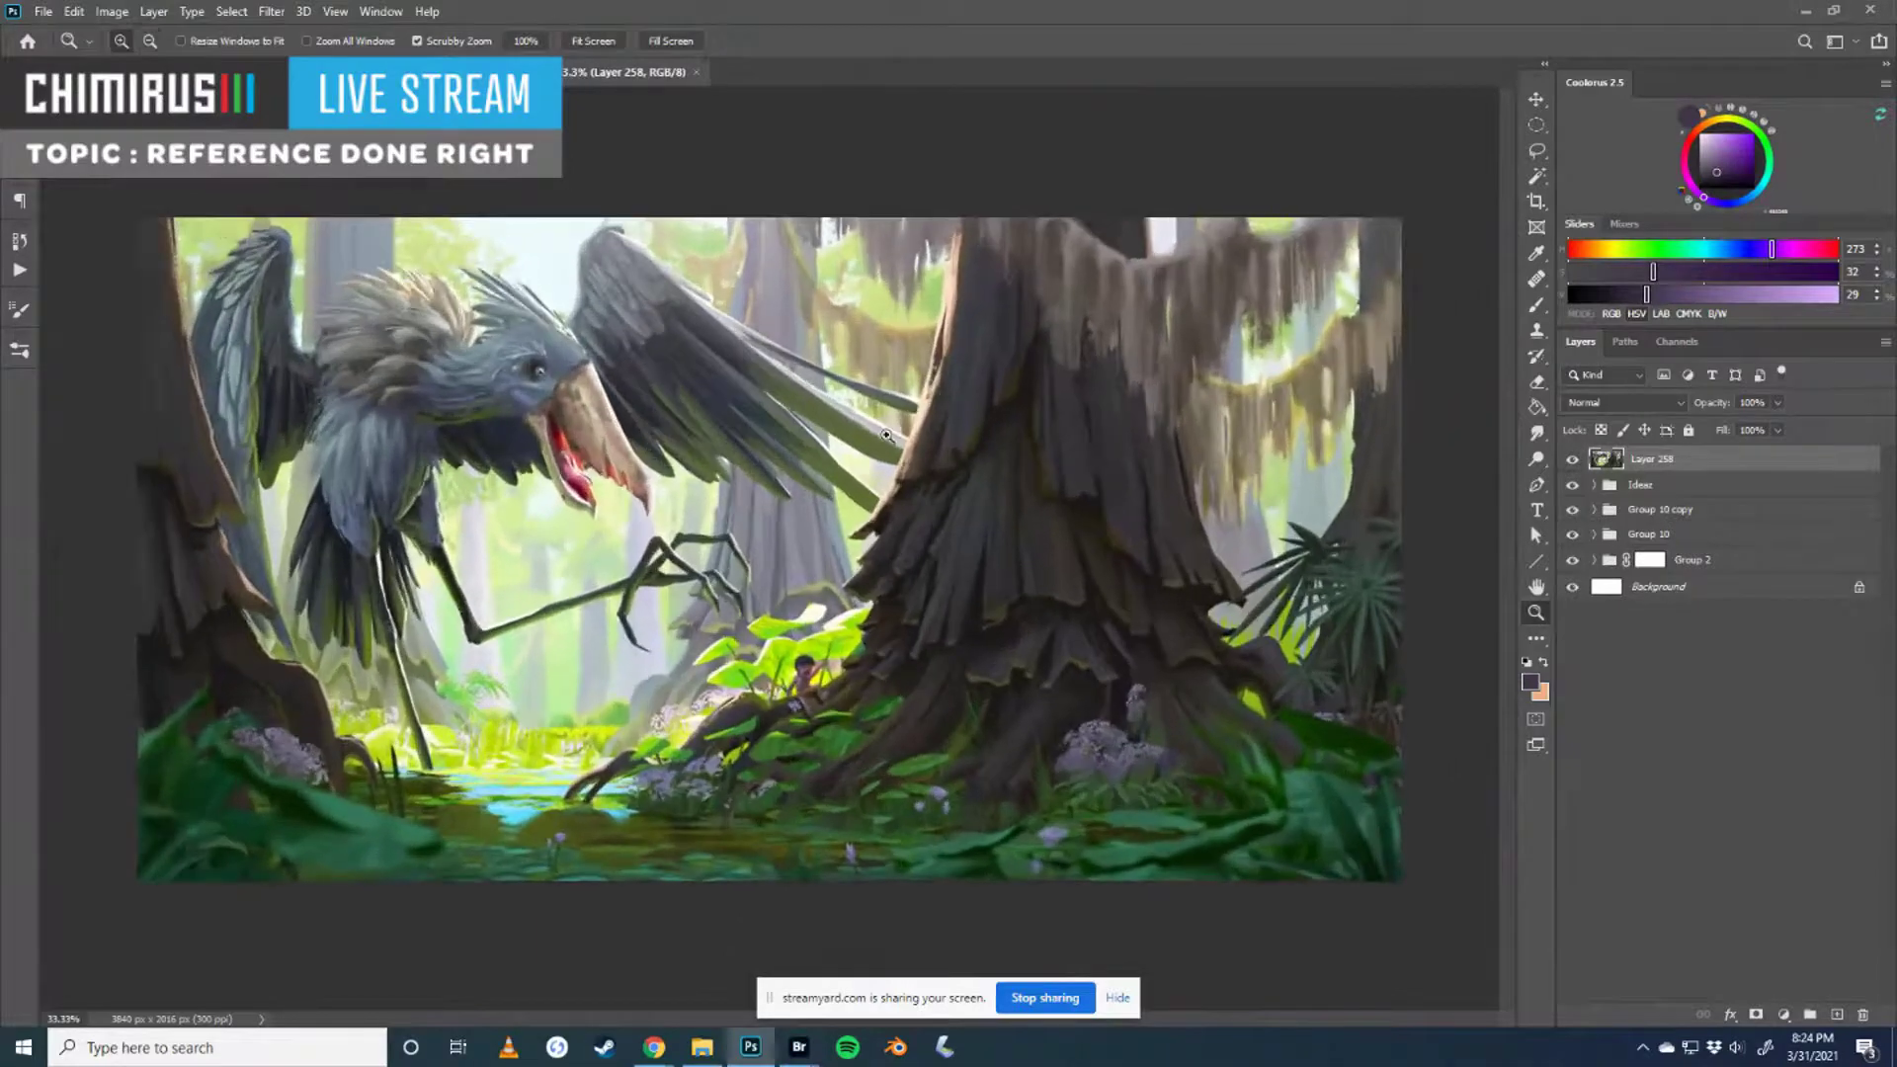
click(1572, 459)
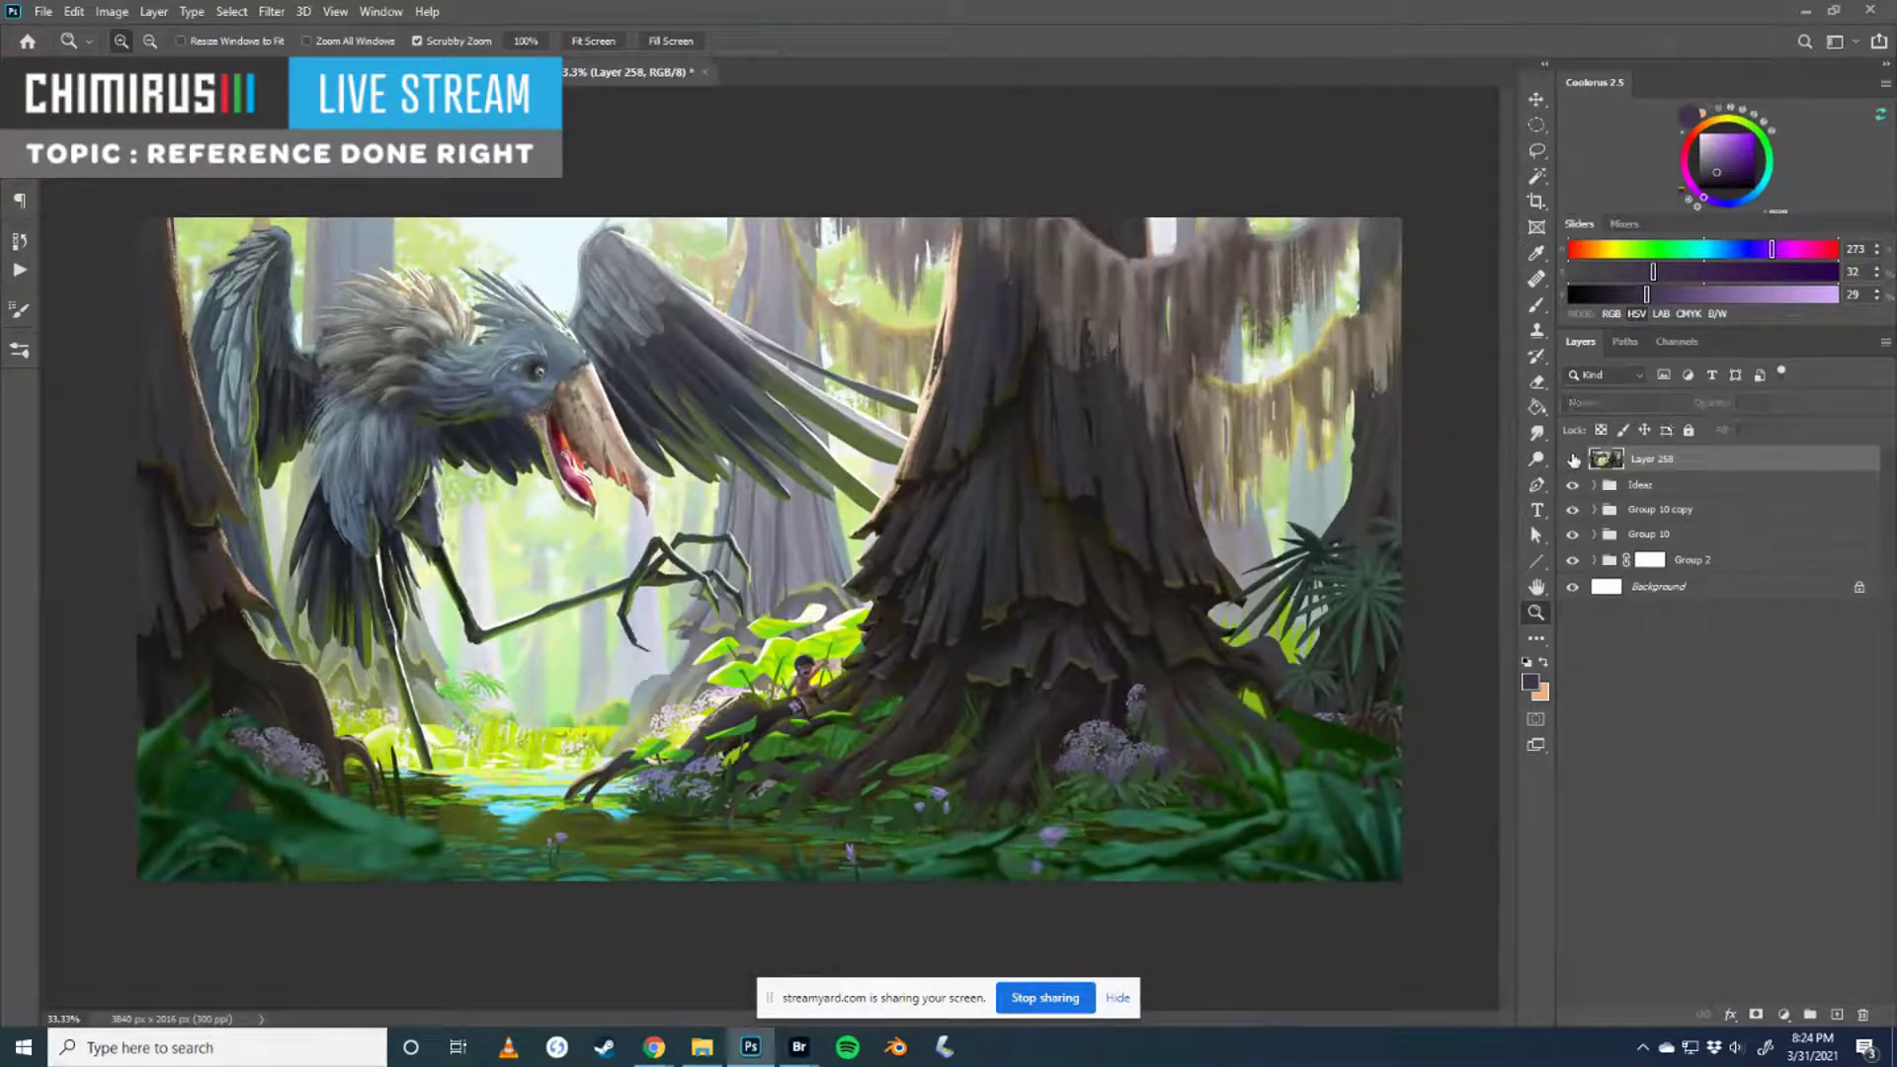
click(1572, 460)
- Return to the desert ruin document and inspect the black-and-white thumbnail sketch beside the painting and its references
key(ctrl+Tab)
key(ctrl+minus)
key(ctrl+minus)
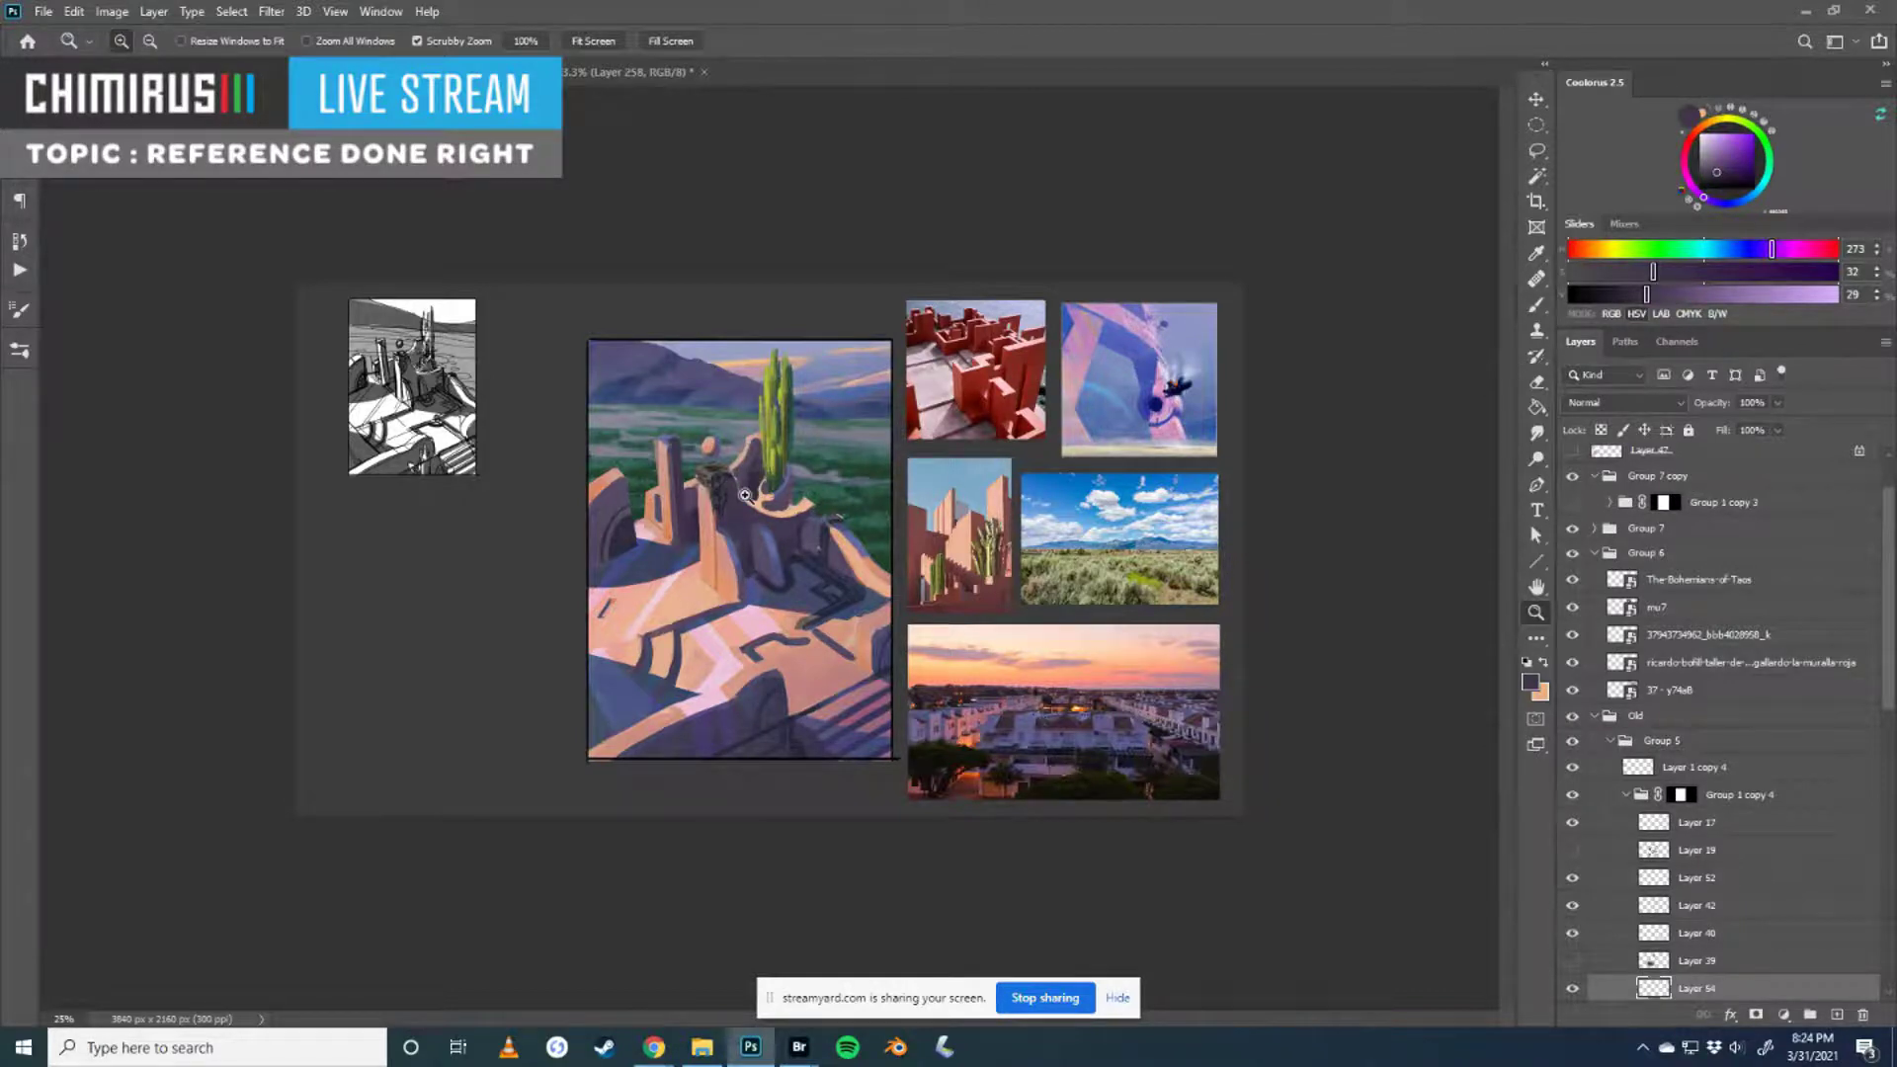
click(425, 351)
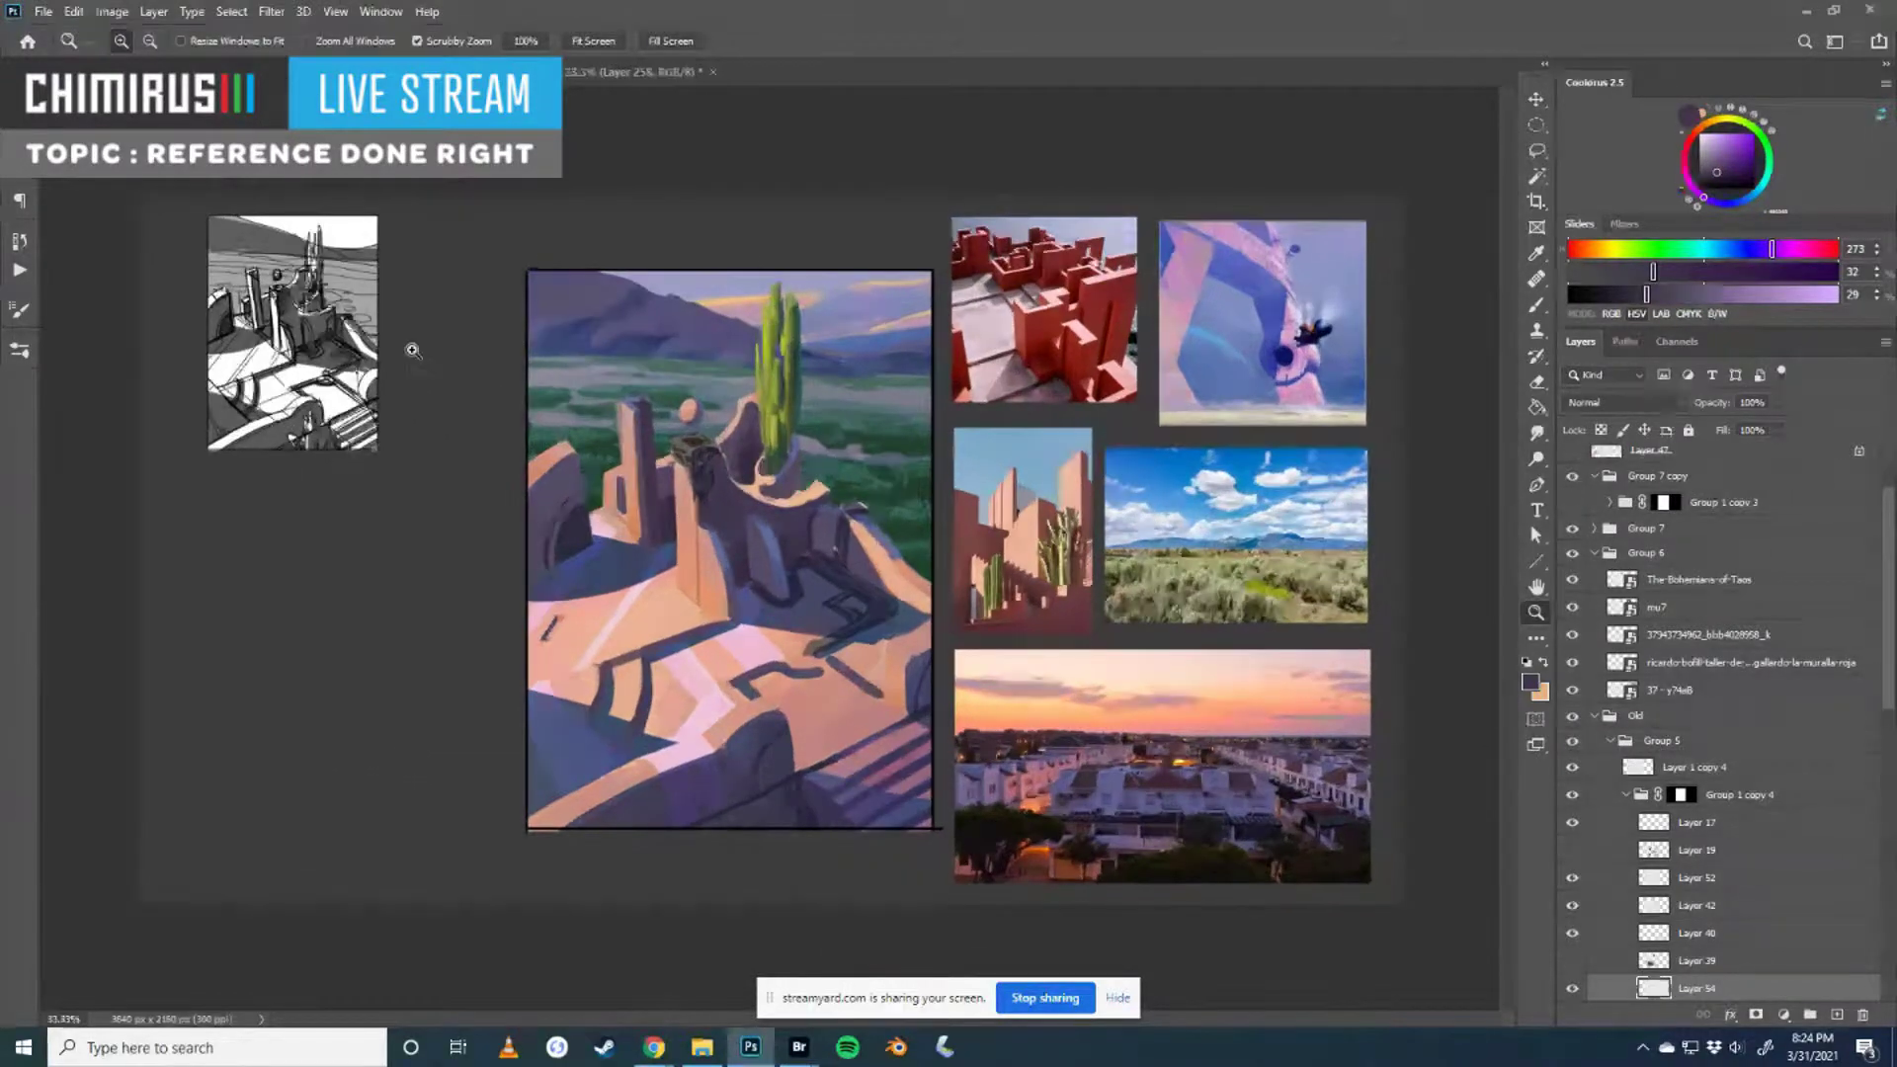
drag(379, 365, 562, 395)
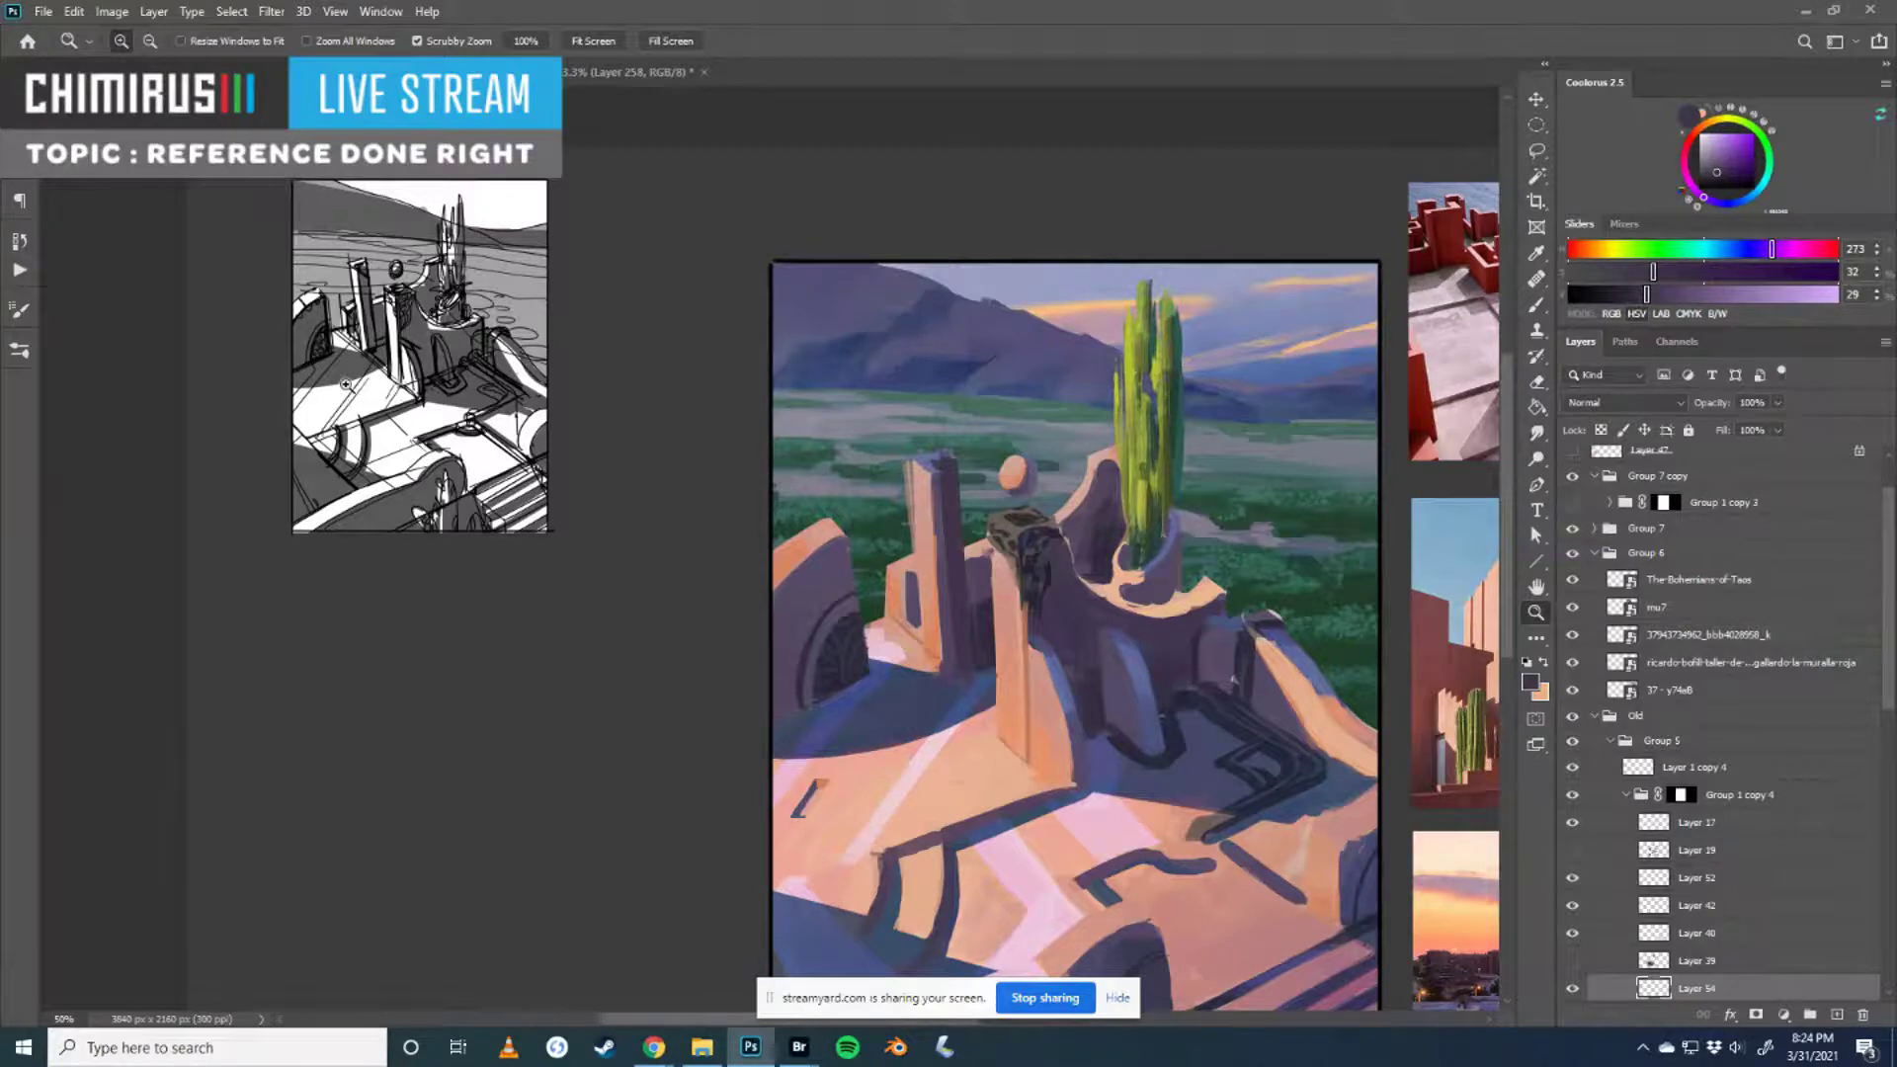
alt+click(628, 425)
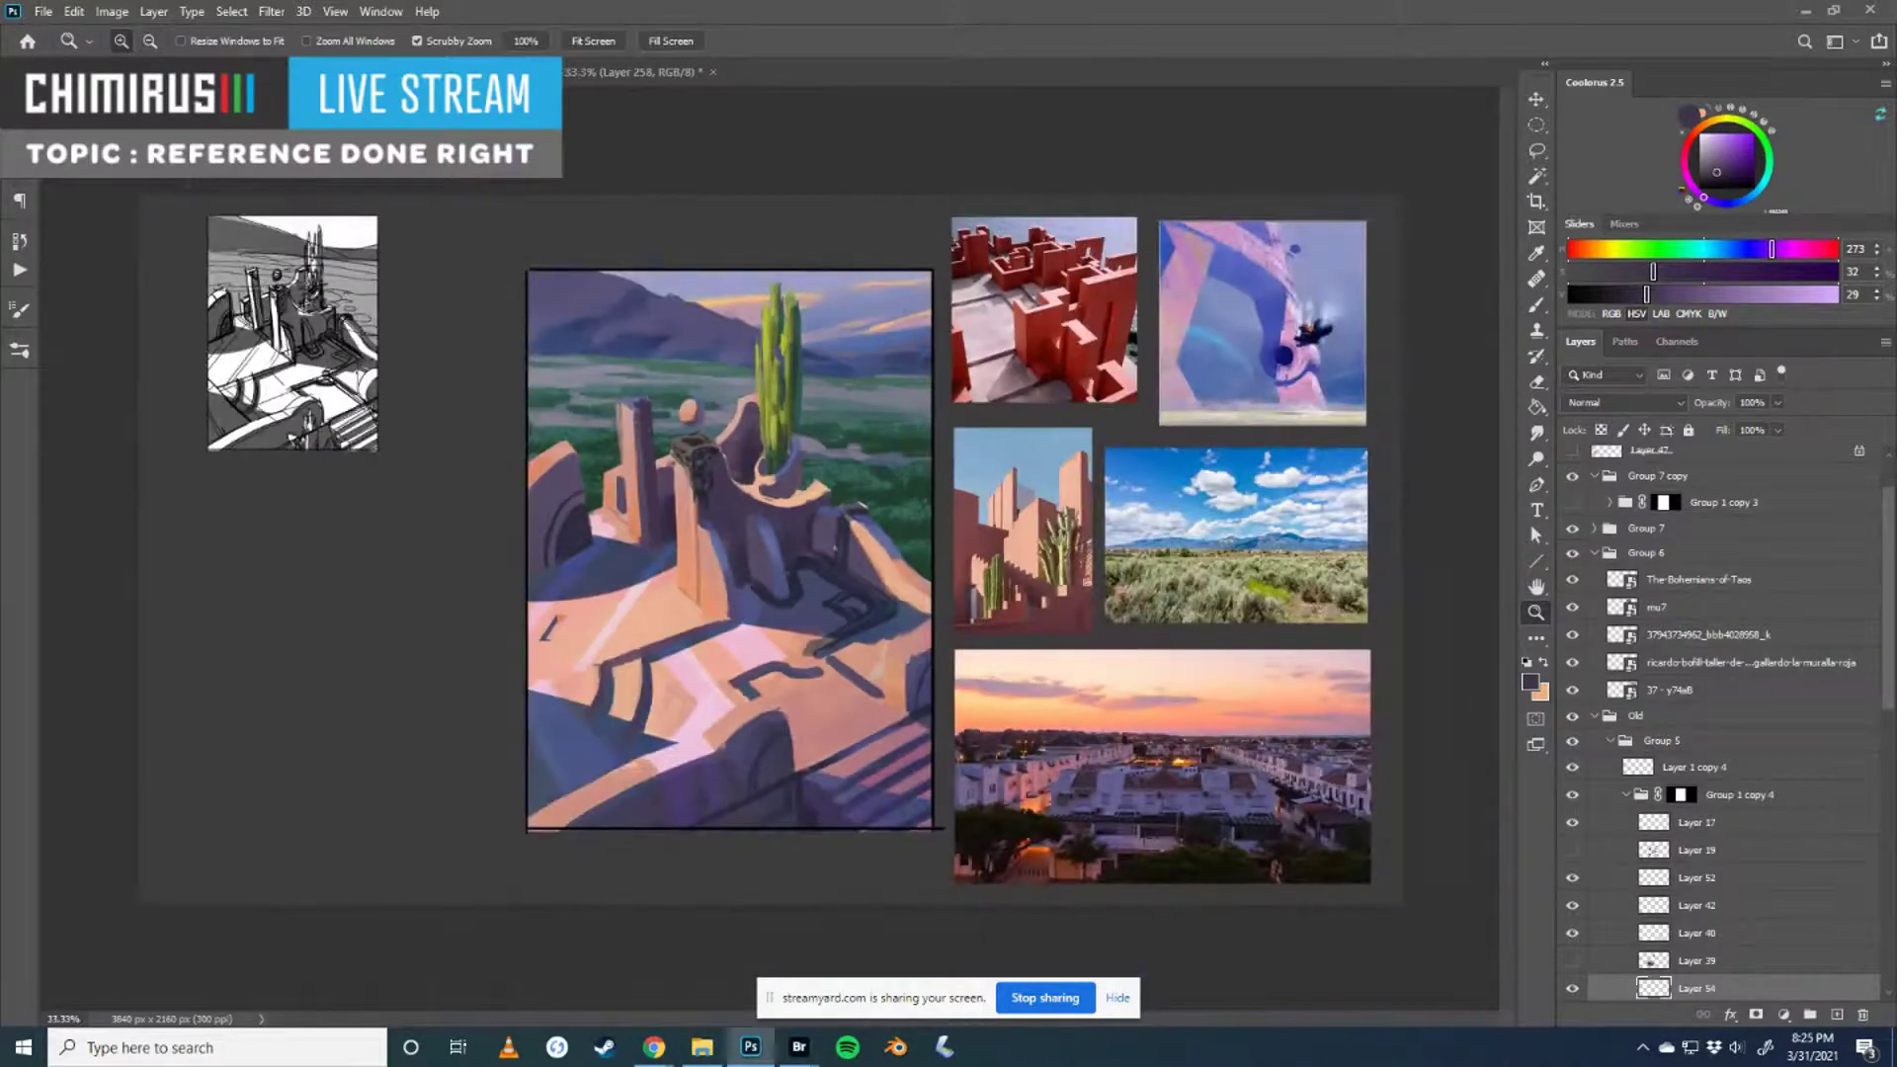
- Examine the forest bird painting up close, covering the boy on the roots, the foliage, the tree trunk and the bird's head
click(632, 71)
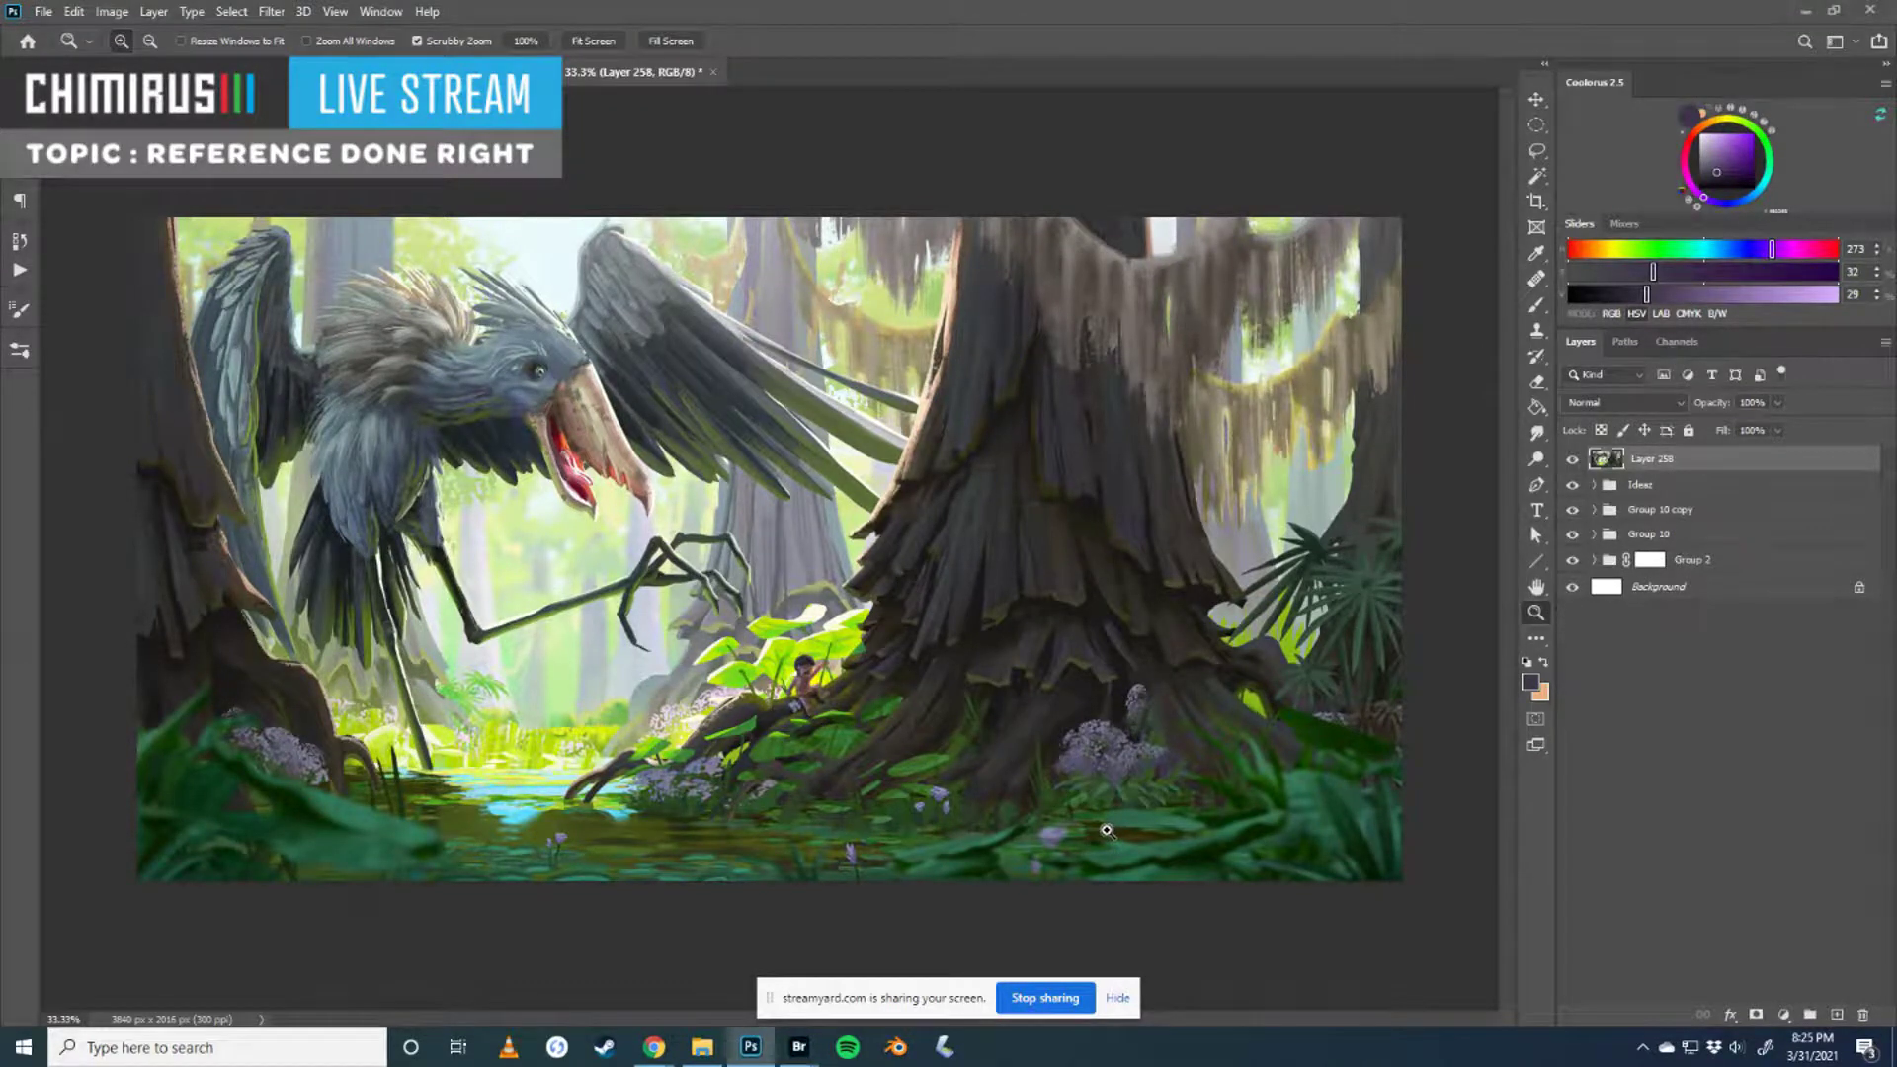
click(879, 741)
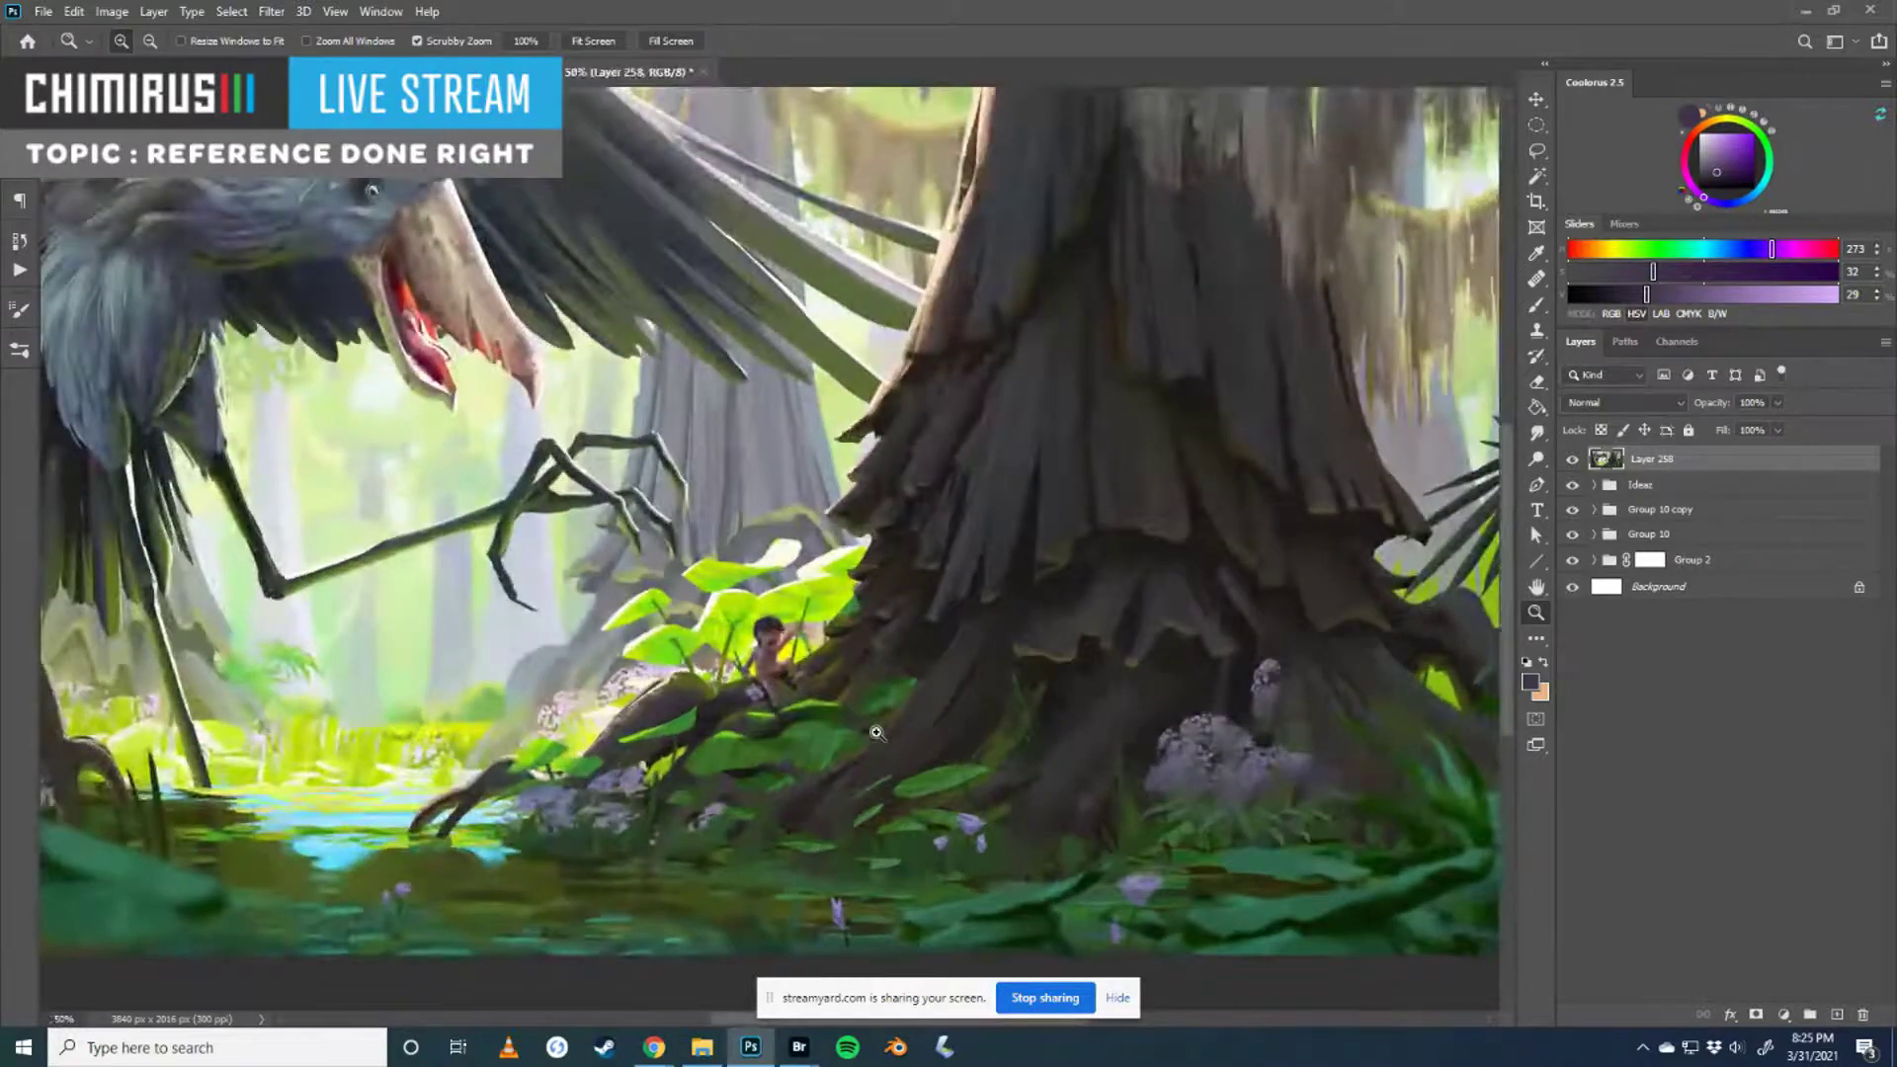
drag(870, 718, 813, 638)
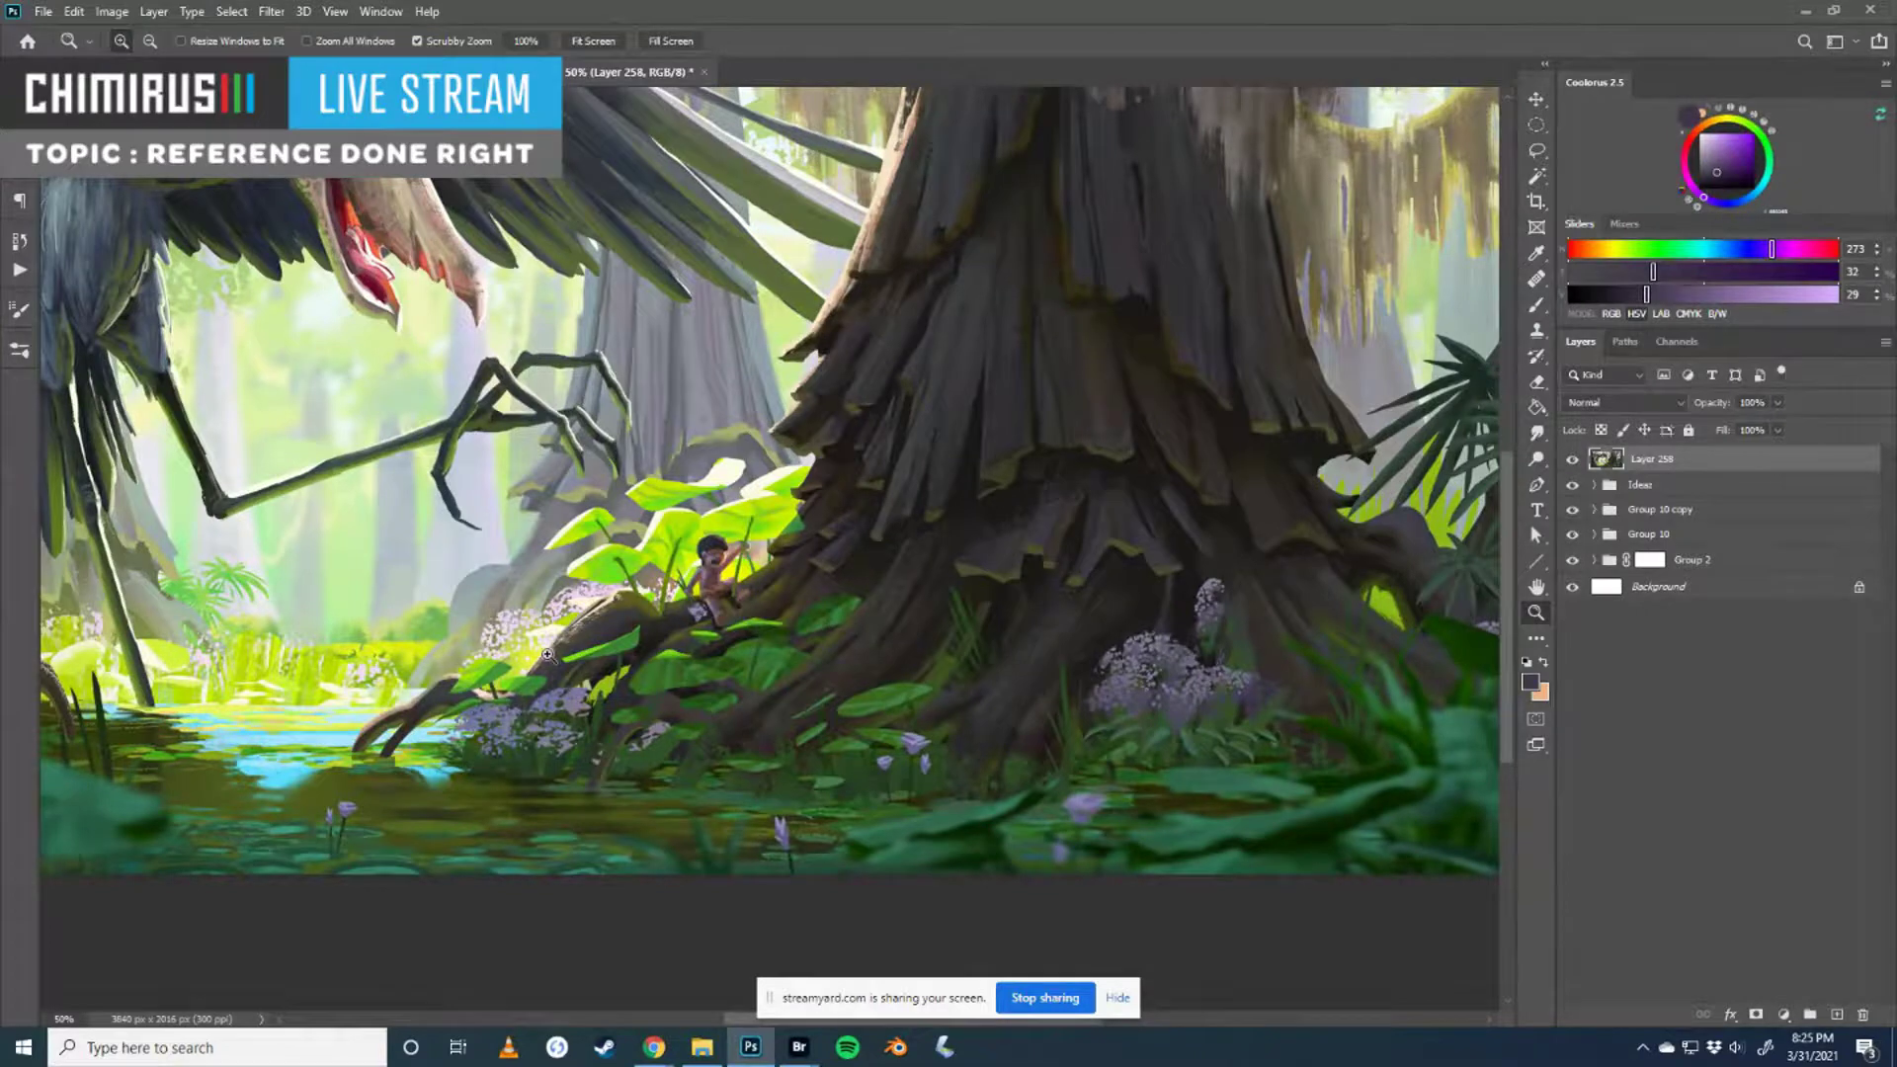
click(564, 706)
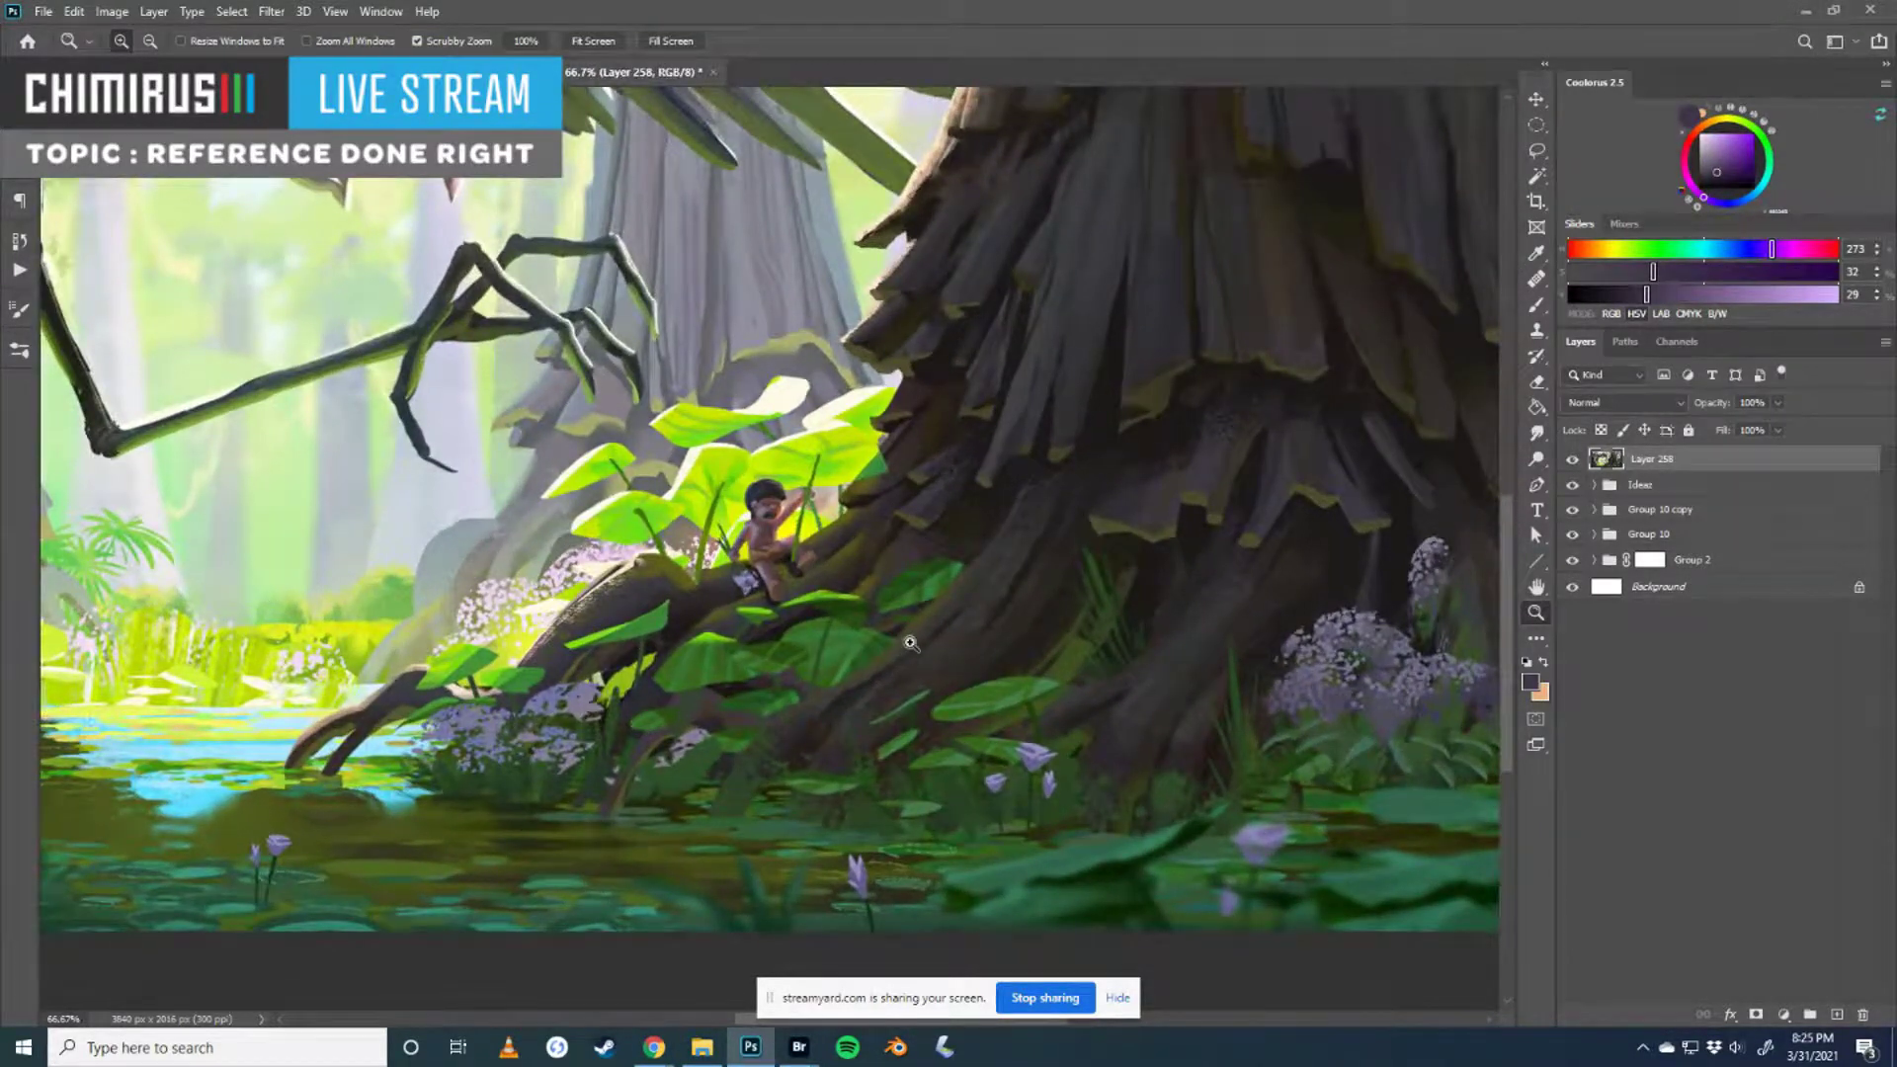
drag(1099, 588, 805, 585)
alt+click(763, 624)
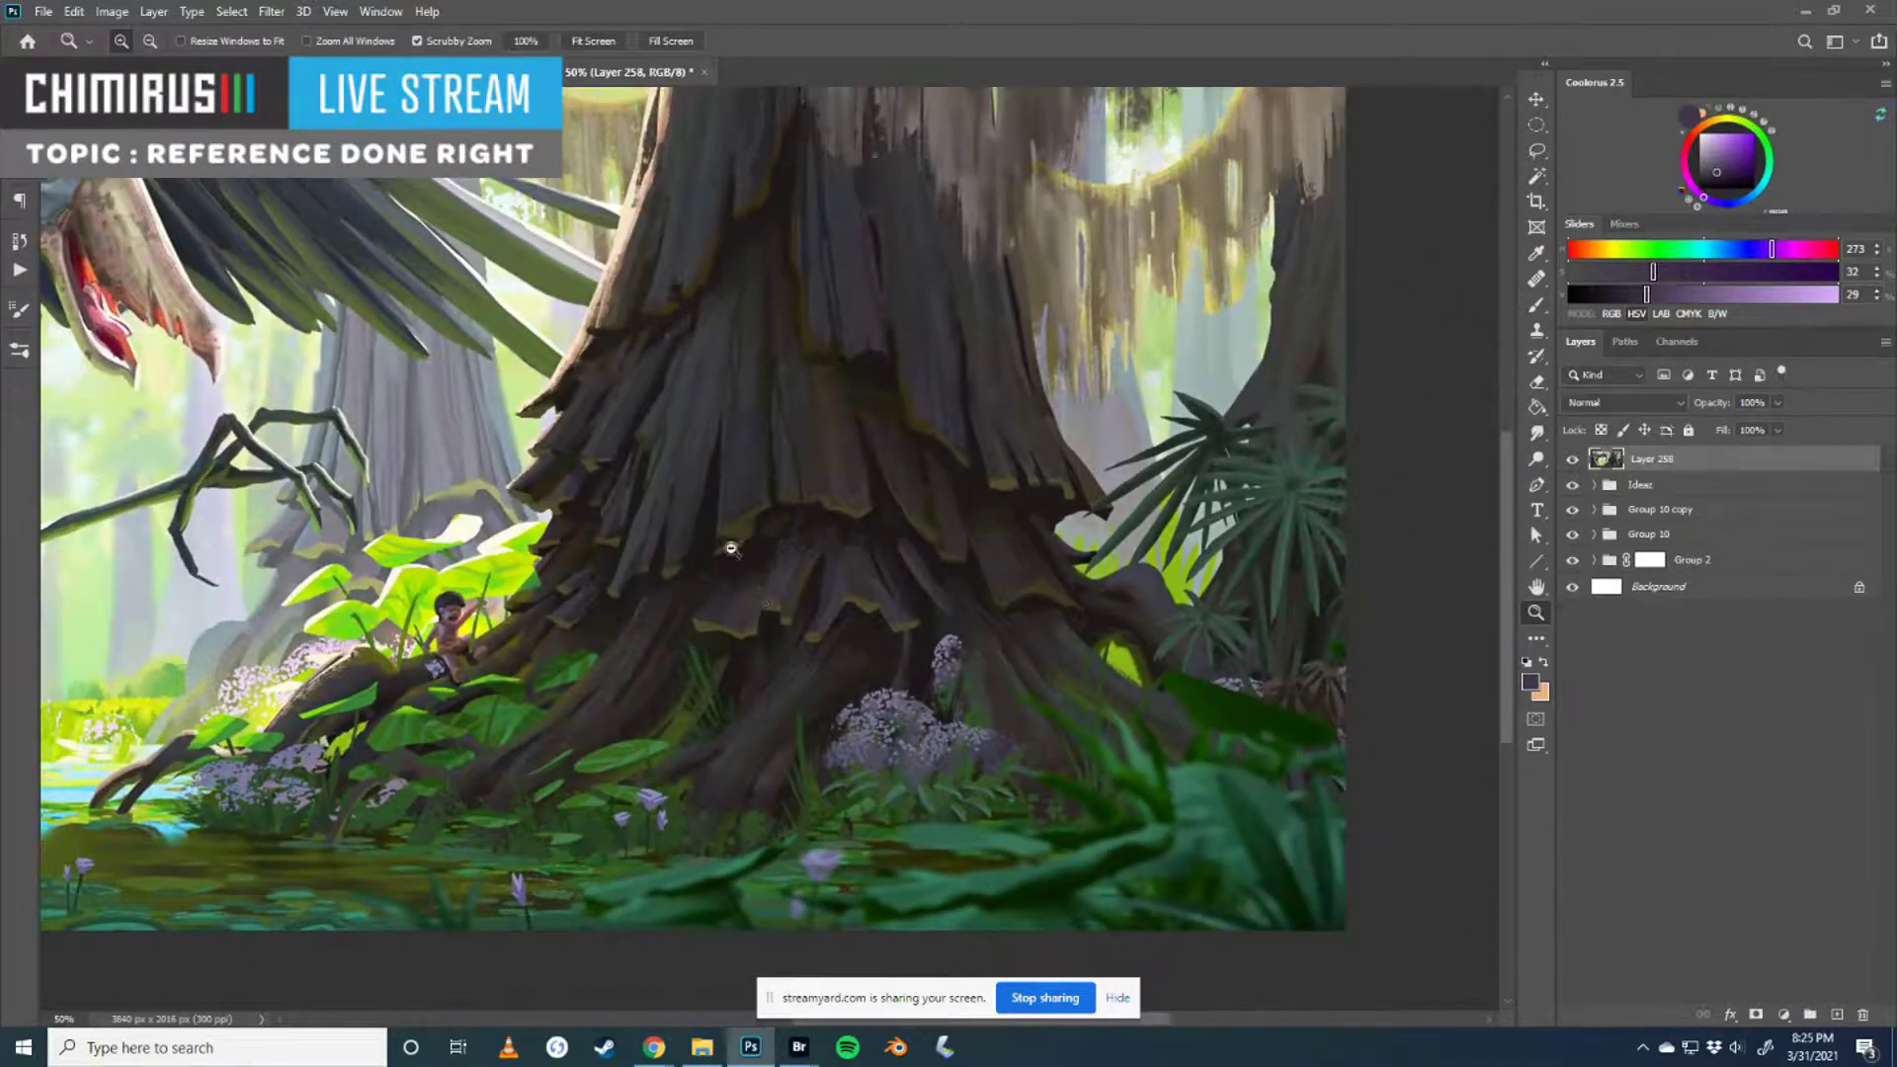
drag(732, 549, 901, 534)
alt+click(691, 509)
click(573, 438)
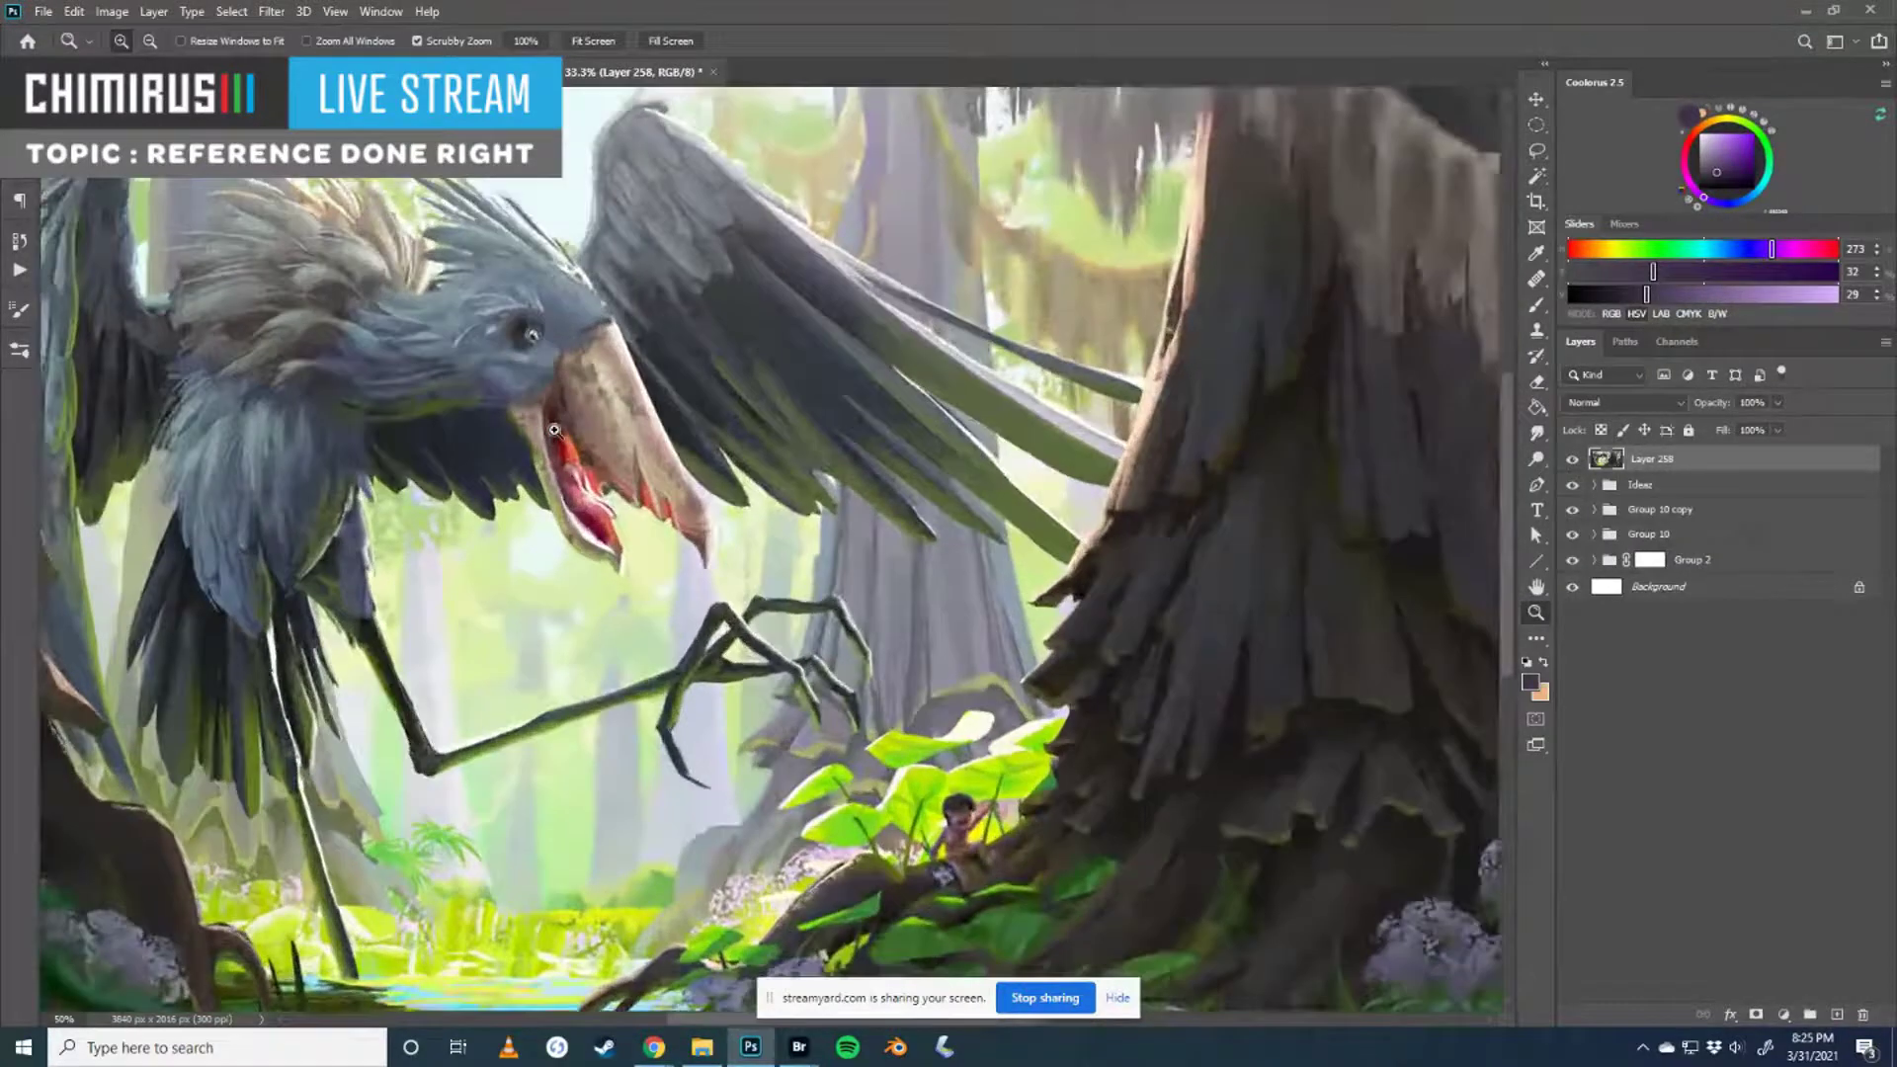
click(763, 415)
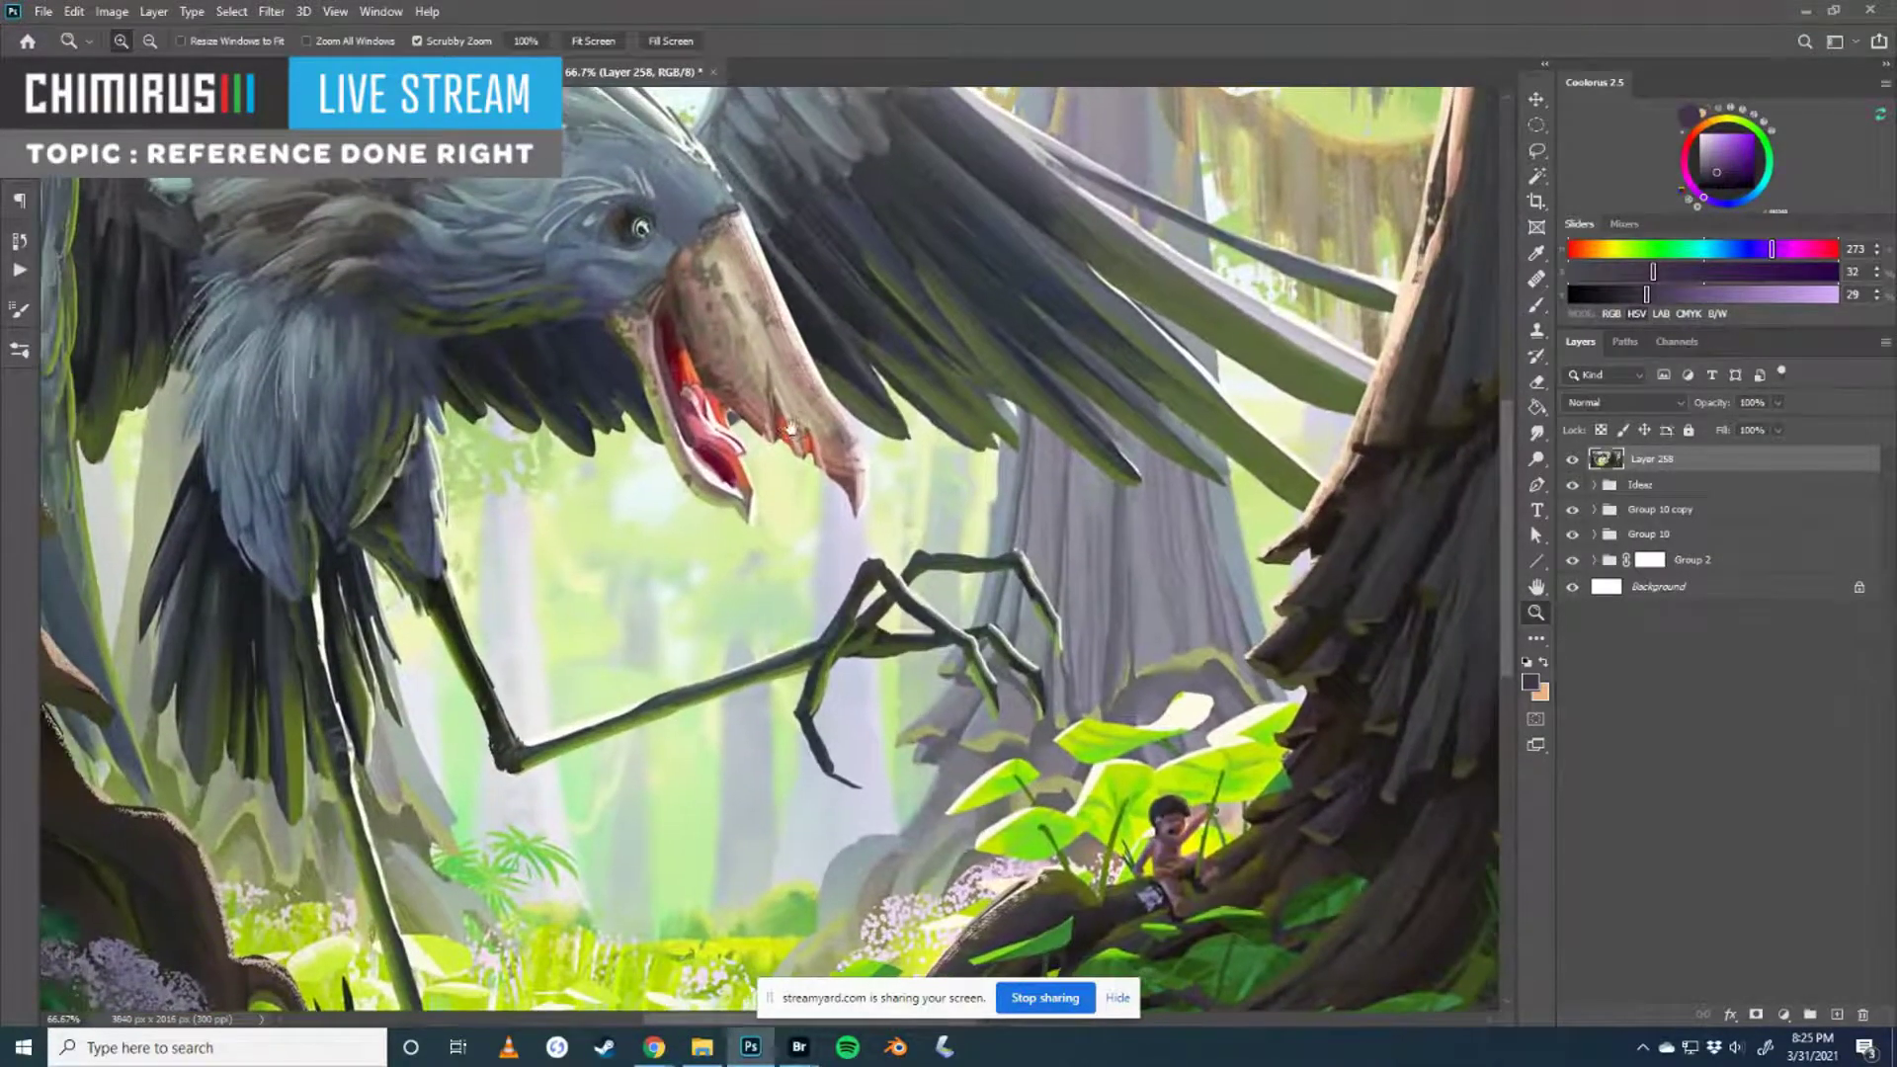
alt+click(675, 436)
alt+click(581, 463)
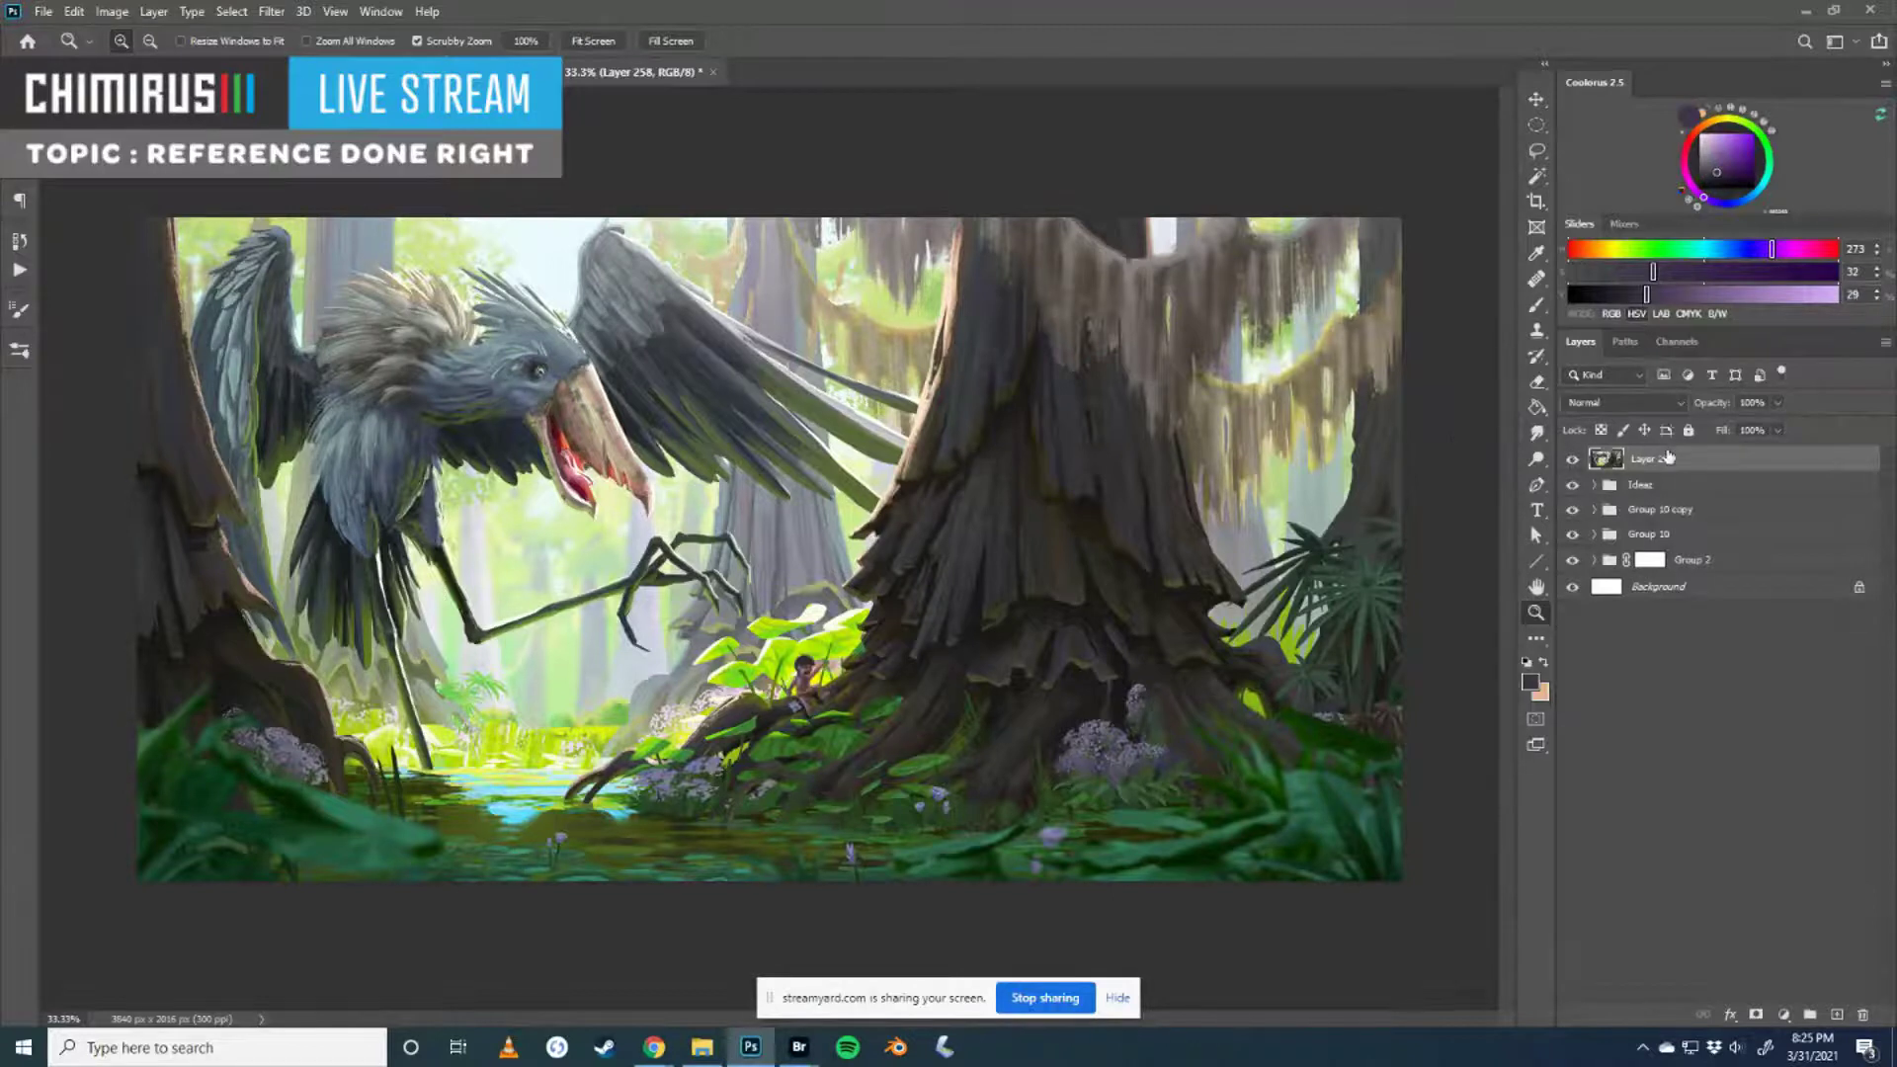
- Toggle the grayscale proof preview of the forest bird painting to compare its values with the colour version
key(ctrl+y)
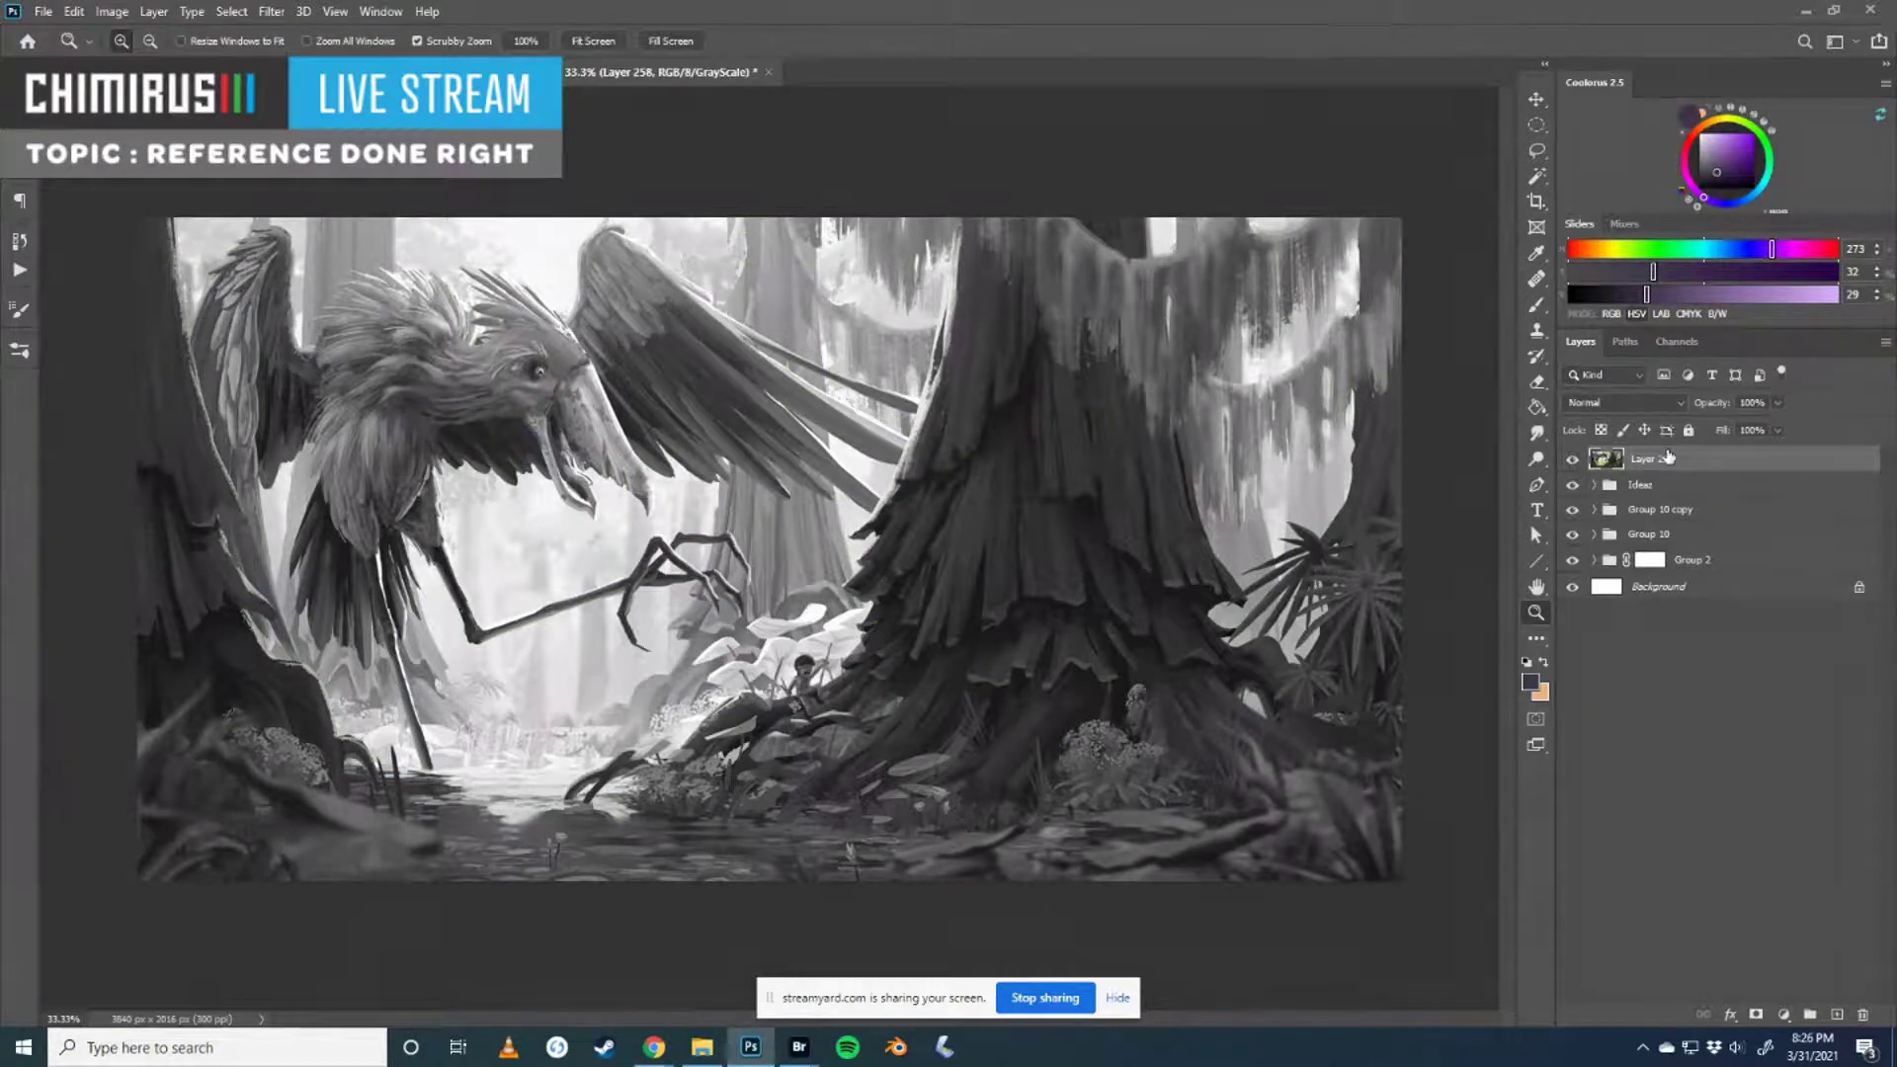
key(ctrl+y)
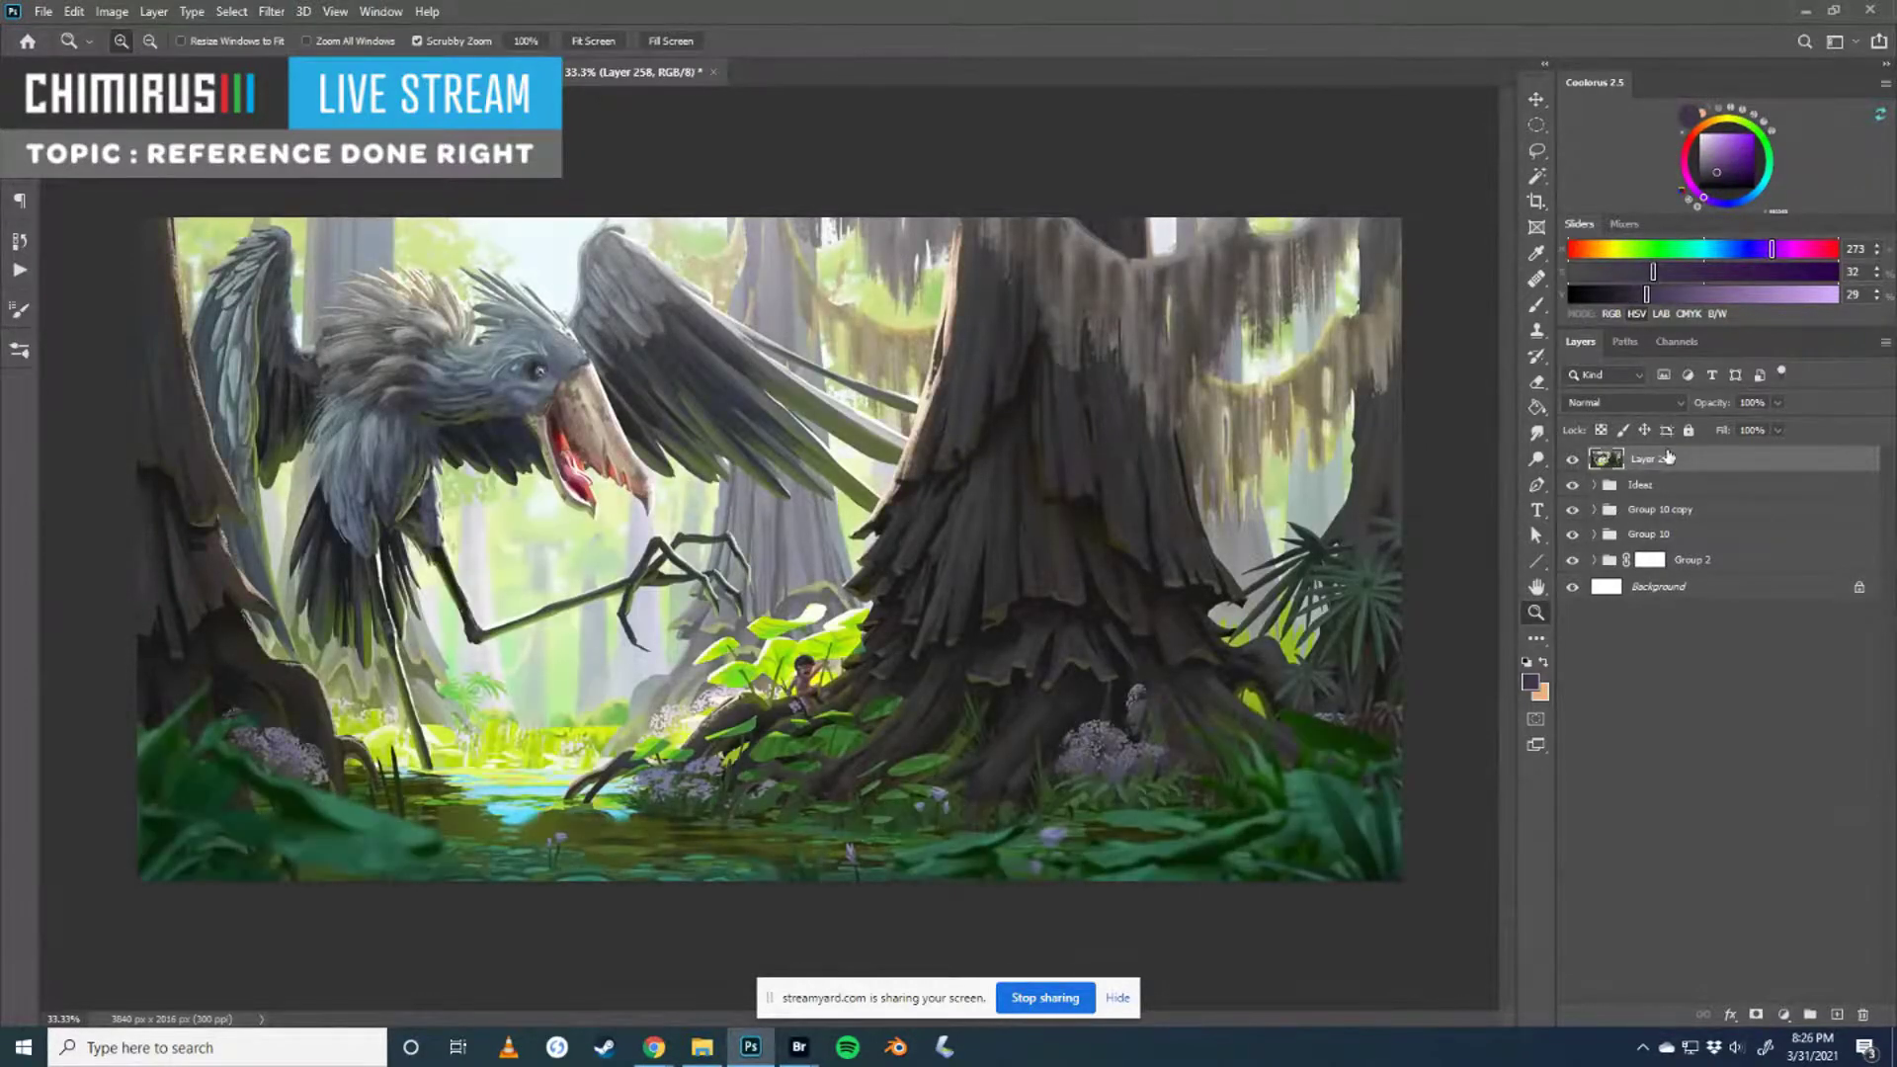
key(ctrl+y)
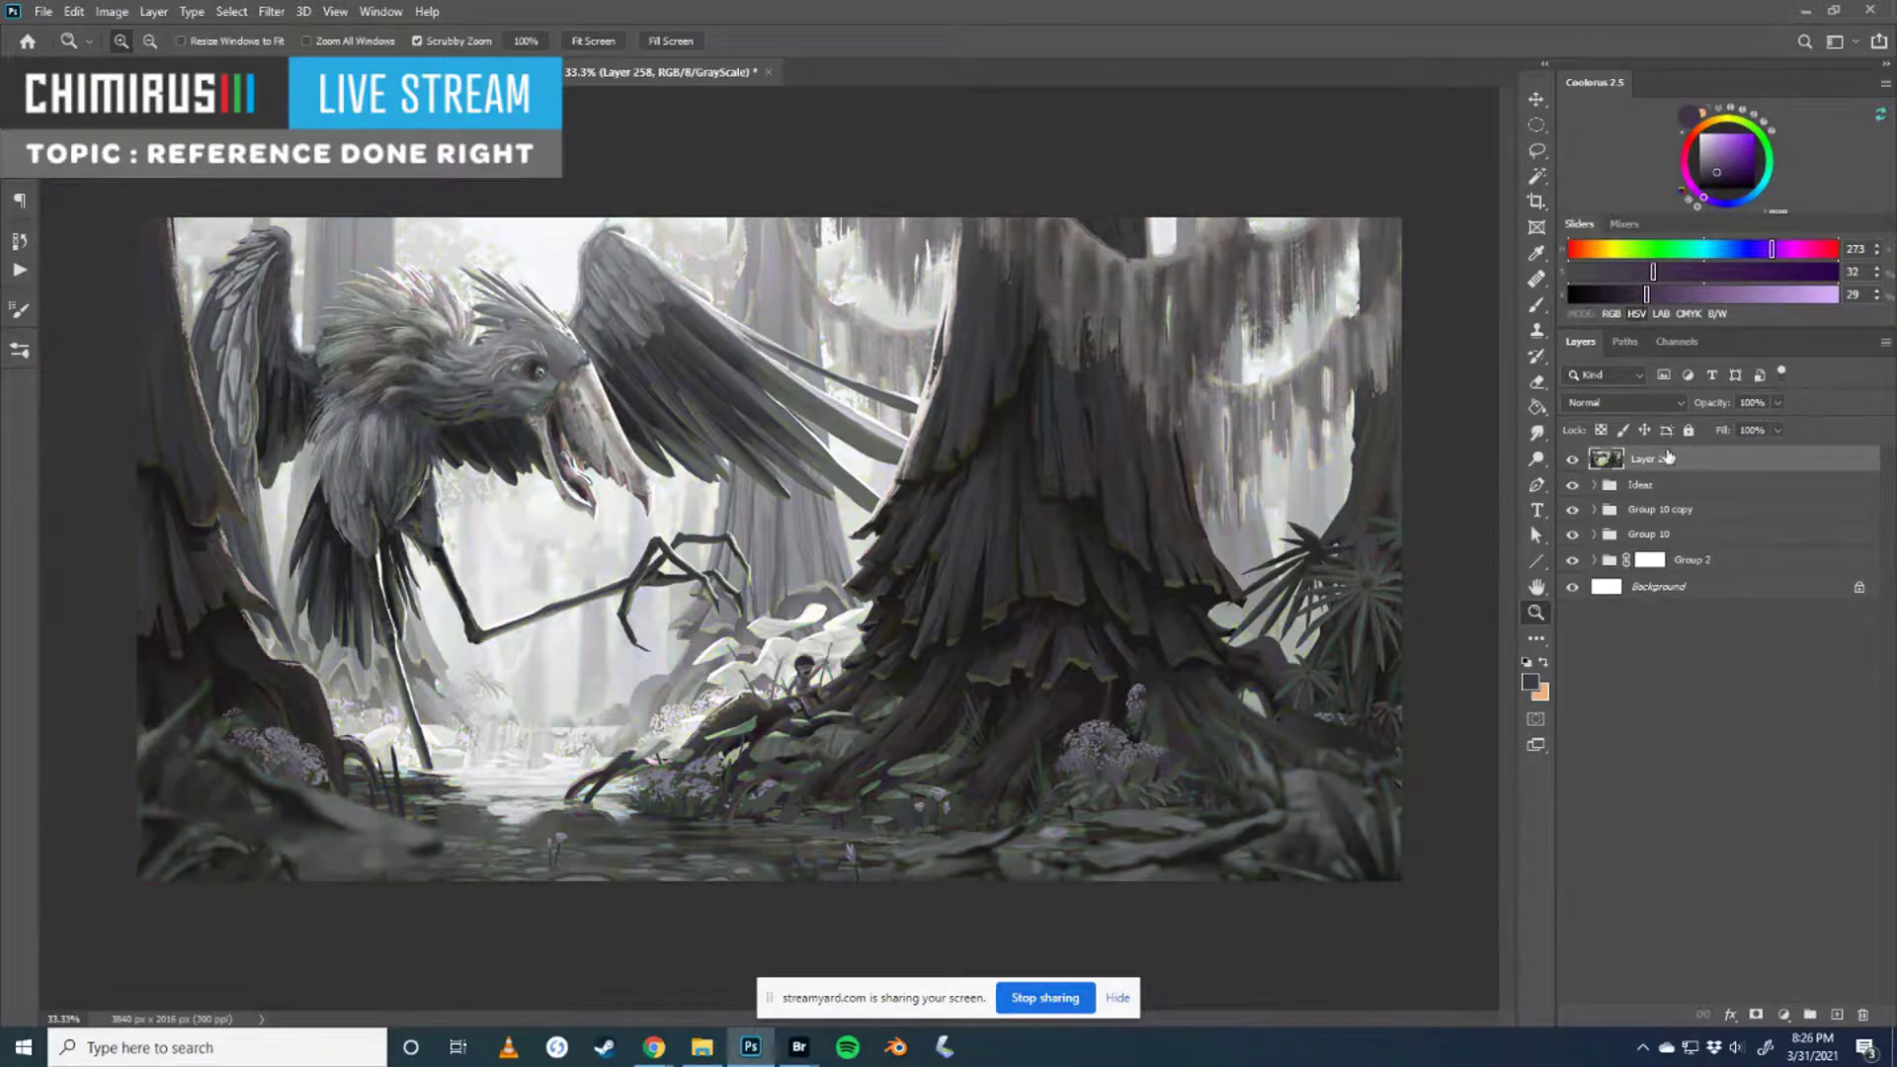
key(ctrl+y)
key(ctrl+y)
key(ctrl+y)
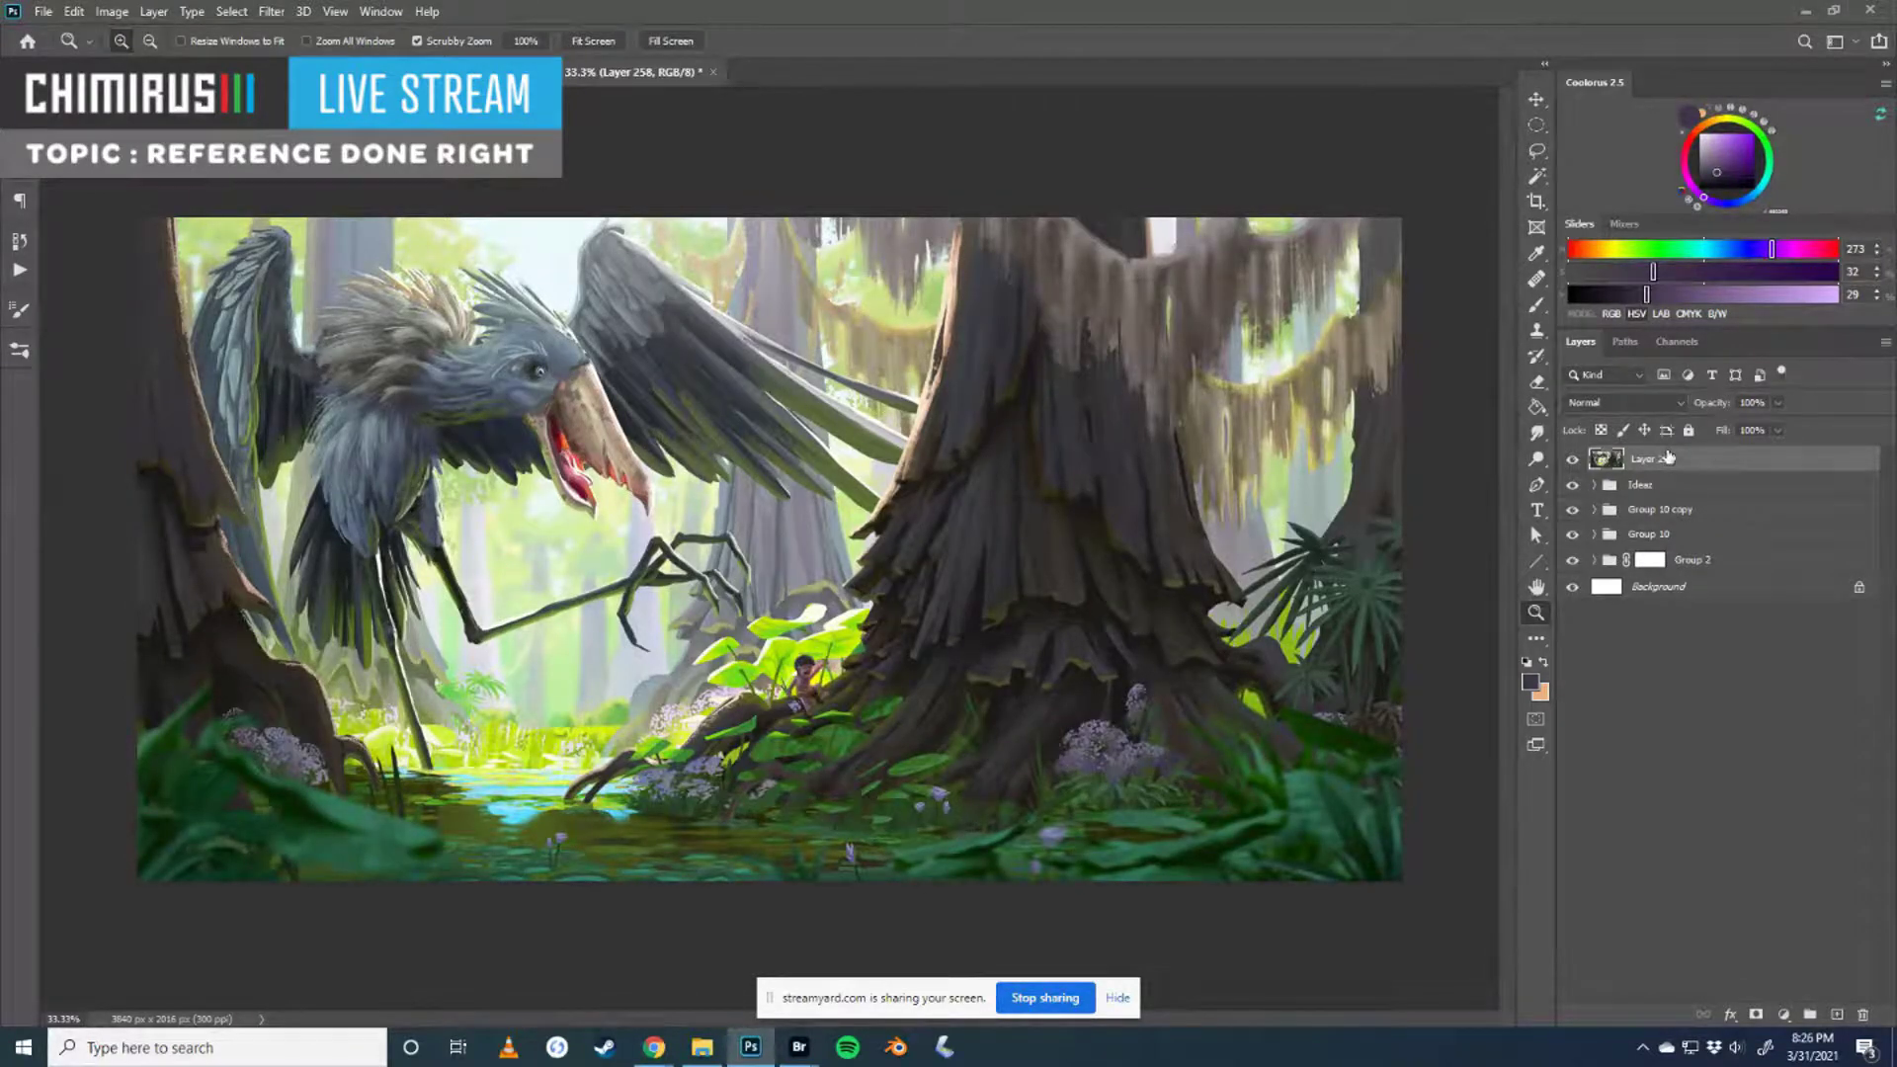
key(ctrl+y)
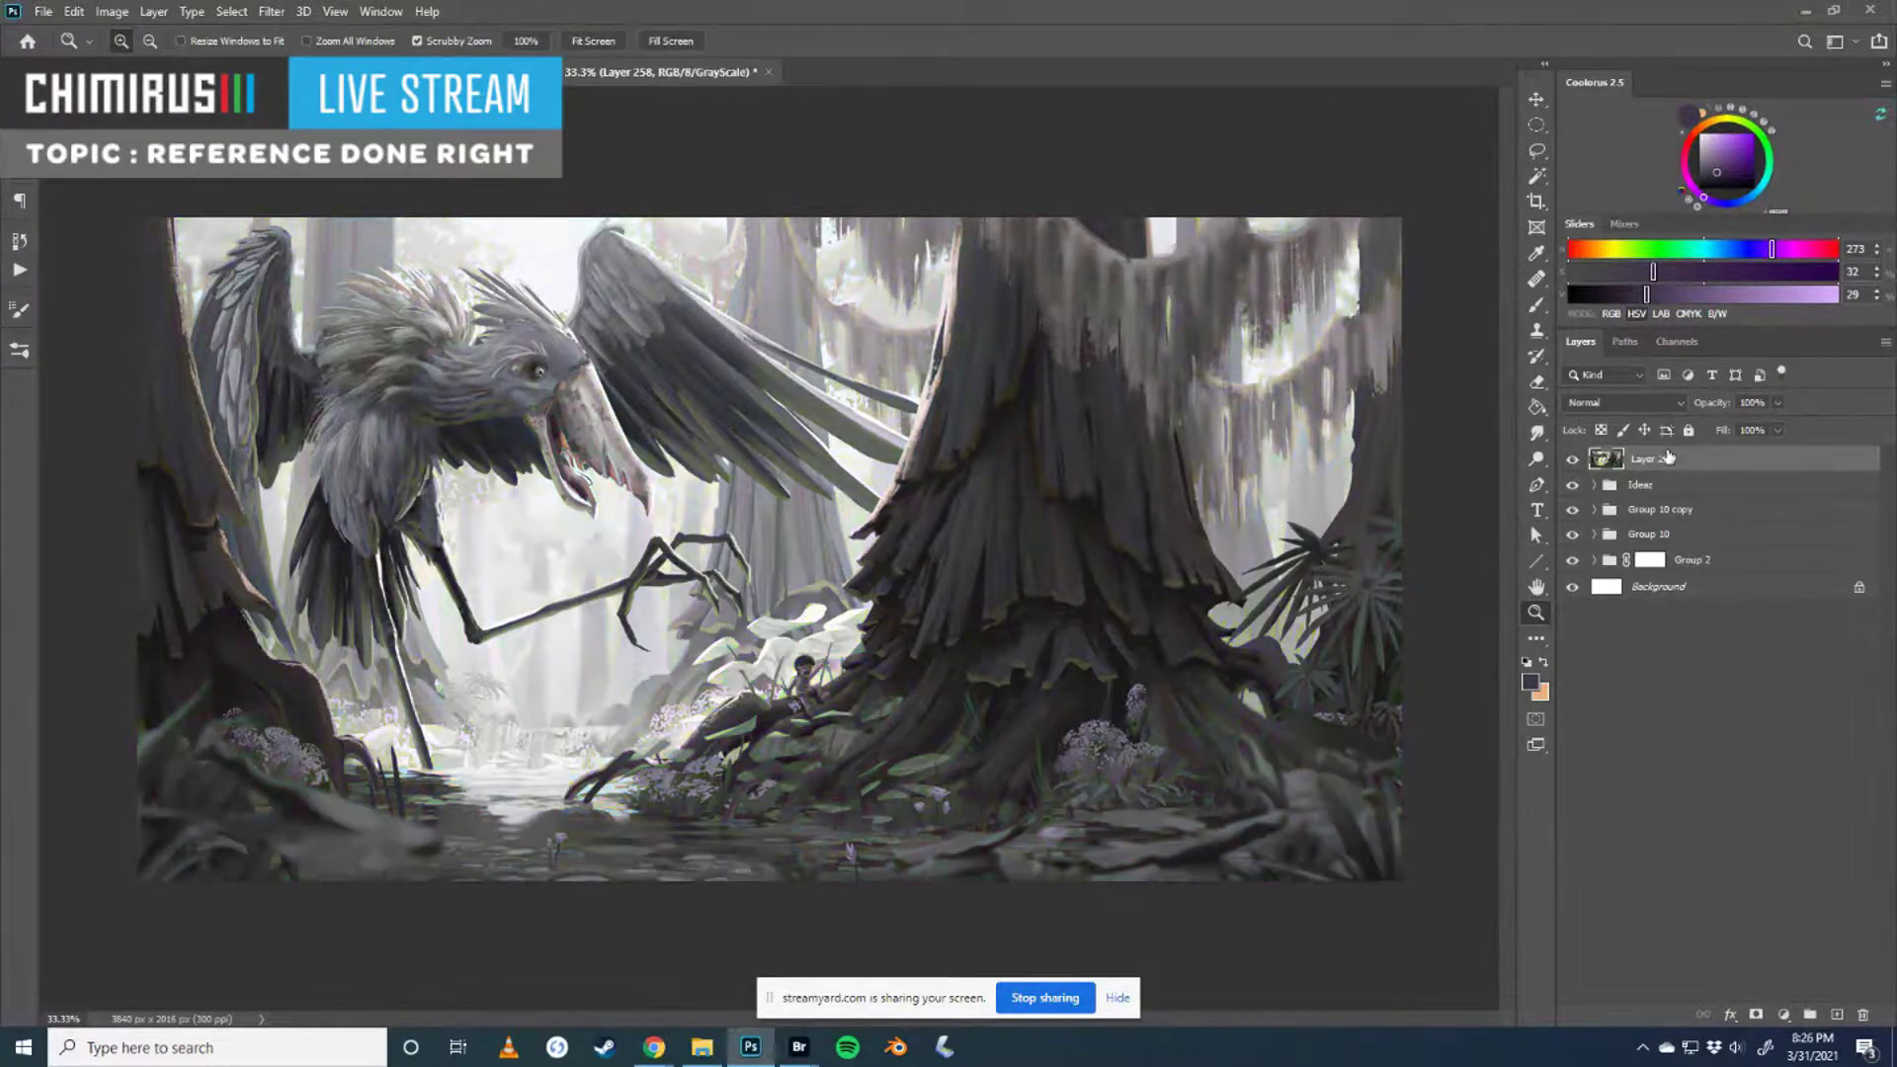
key(ctrl+y)
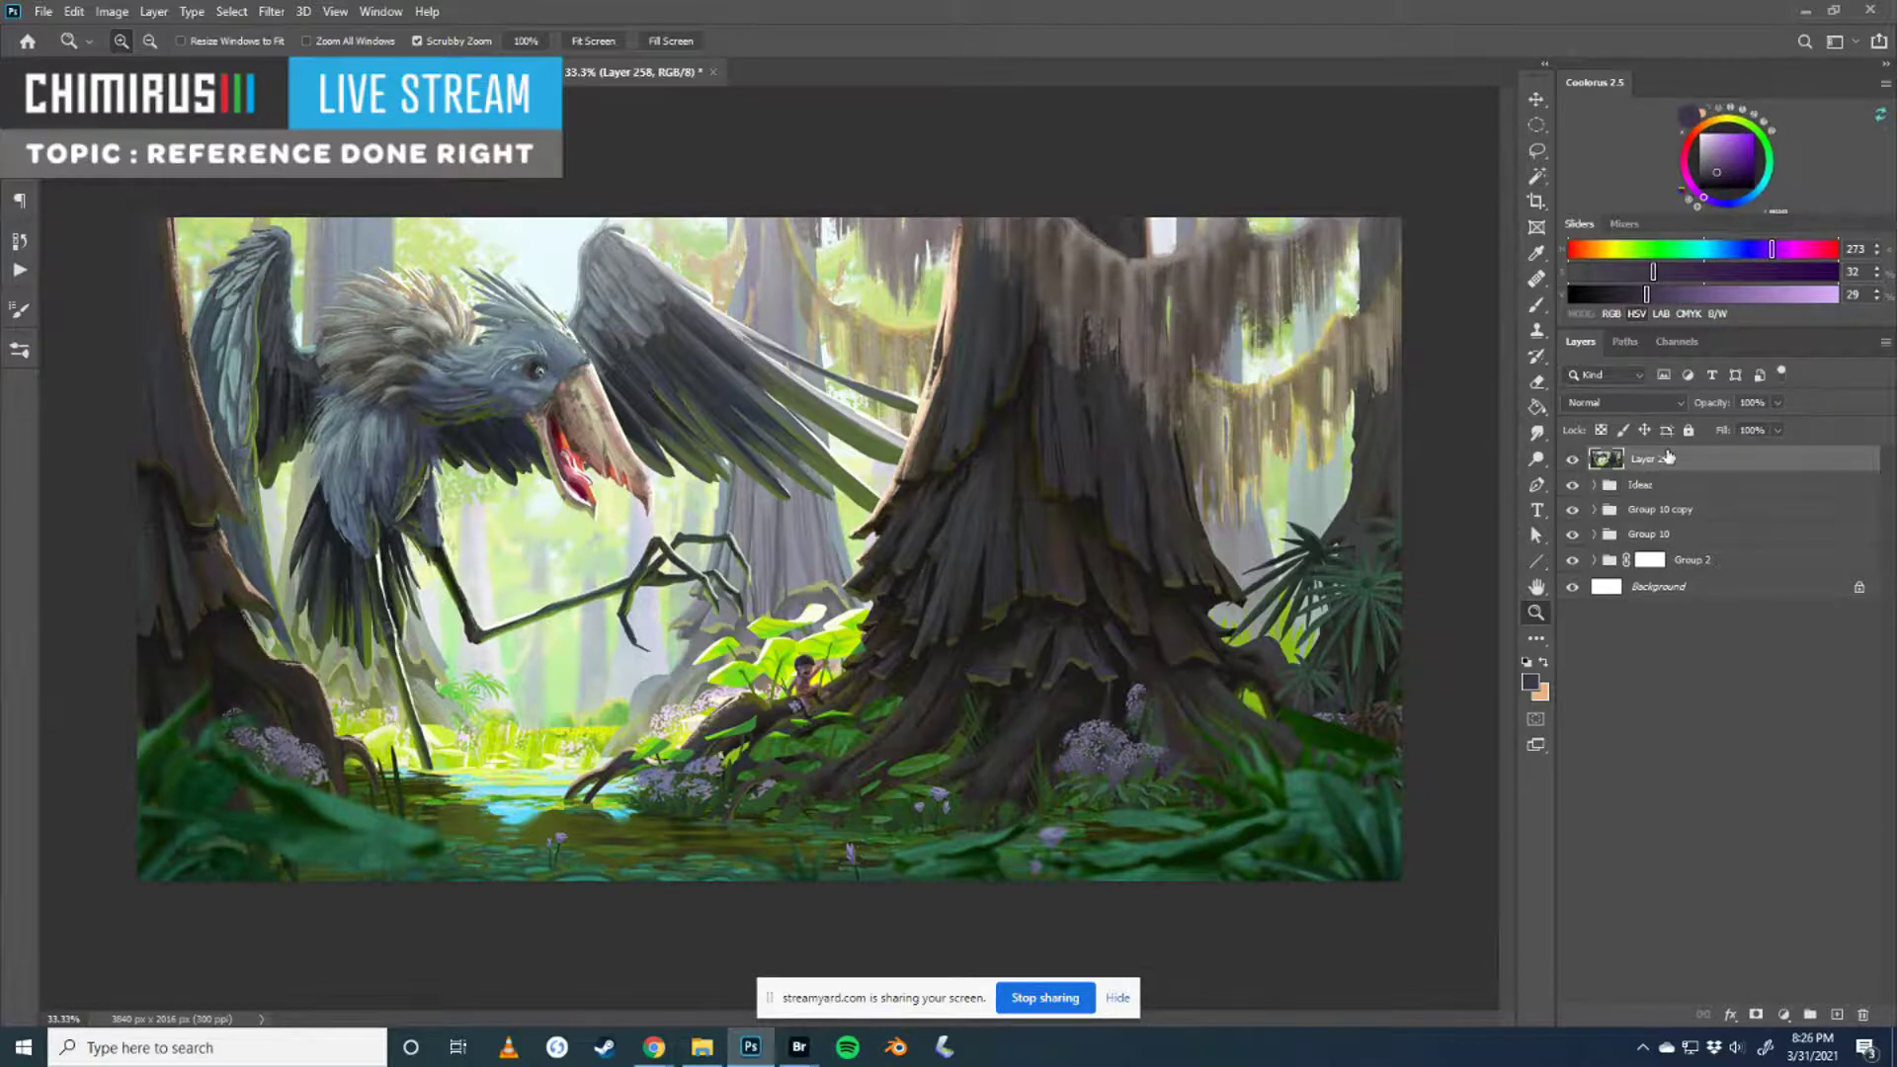
key(ctrl+y)
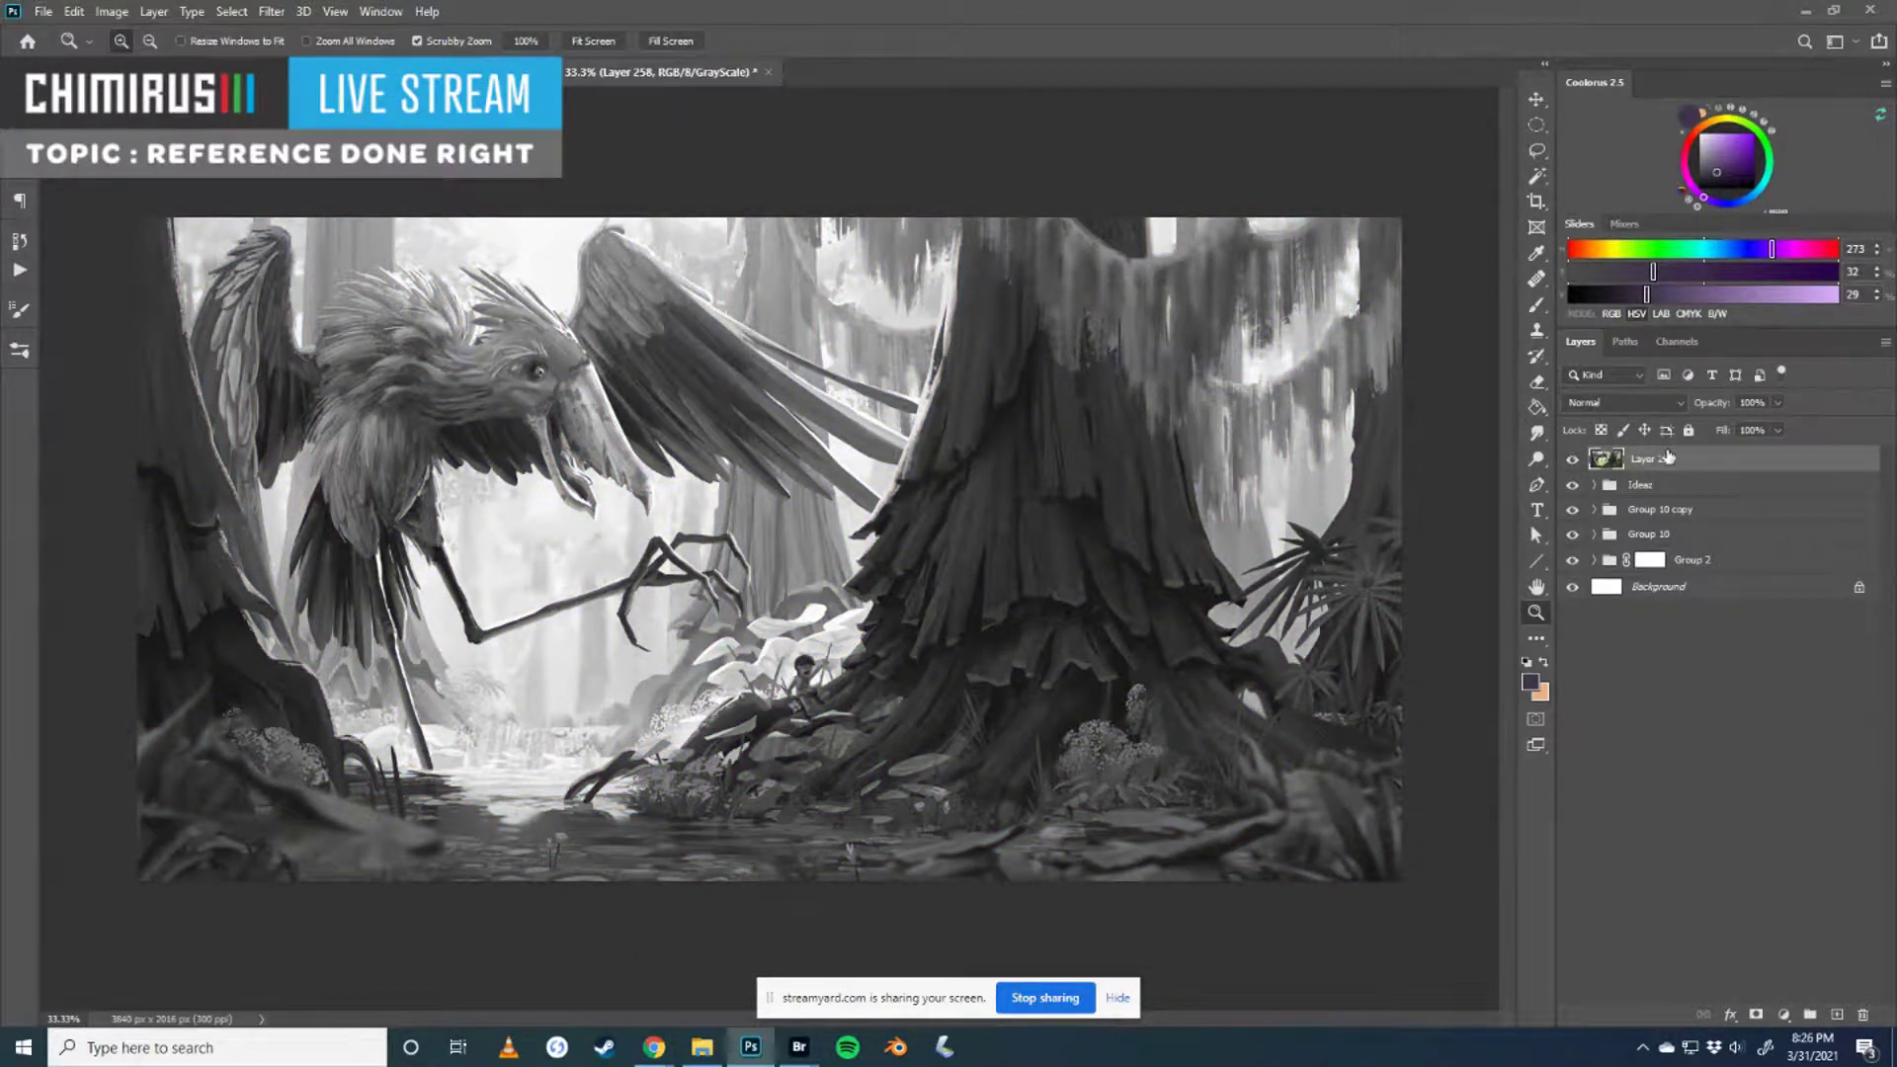
key(ctrl+y)
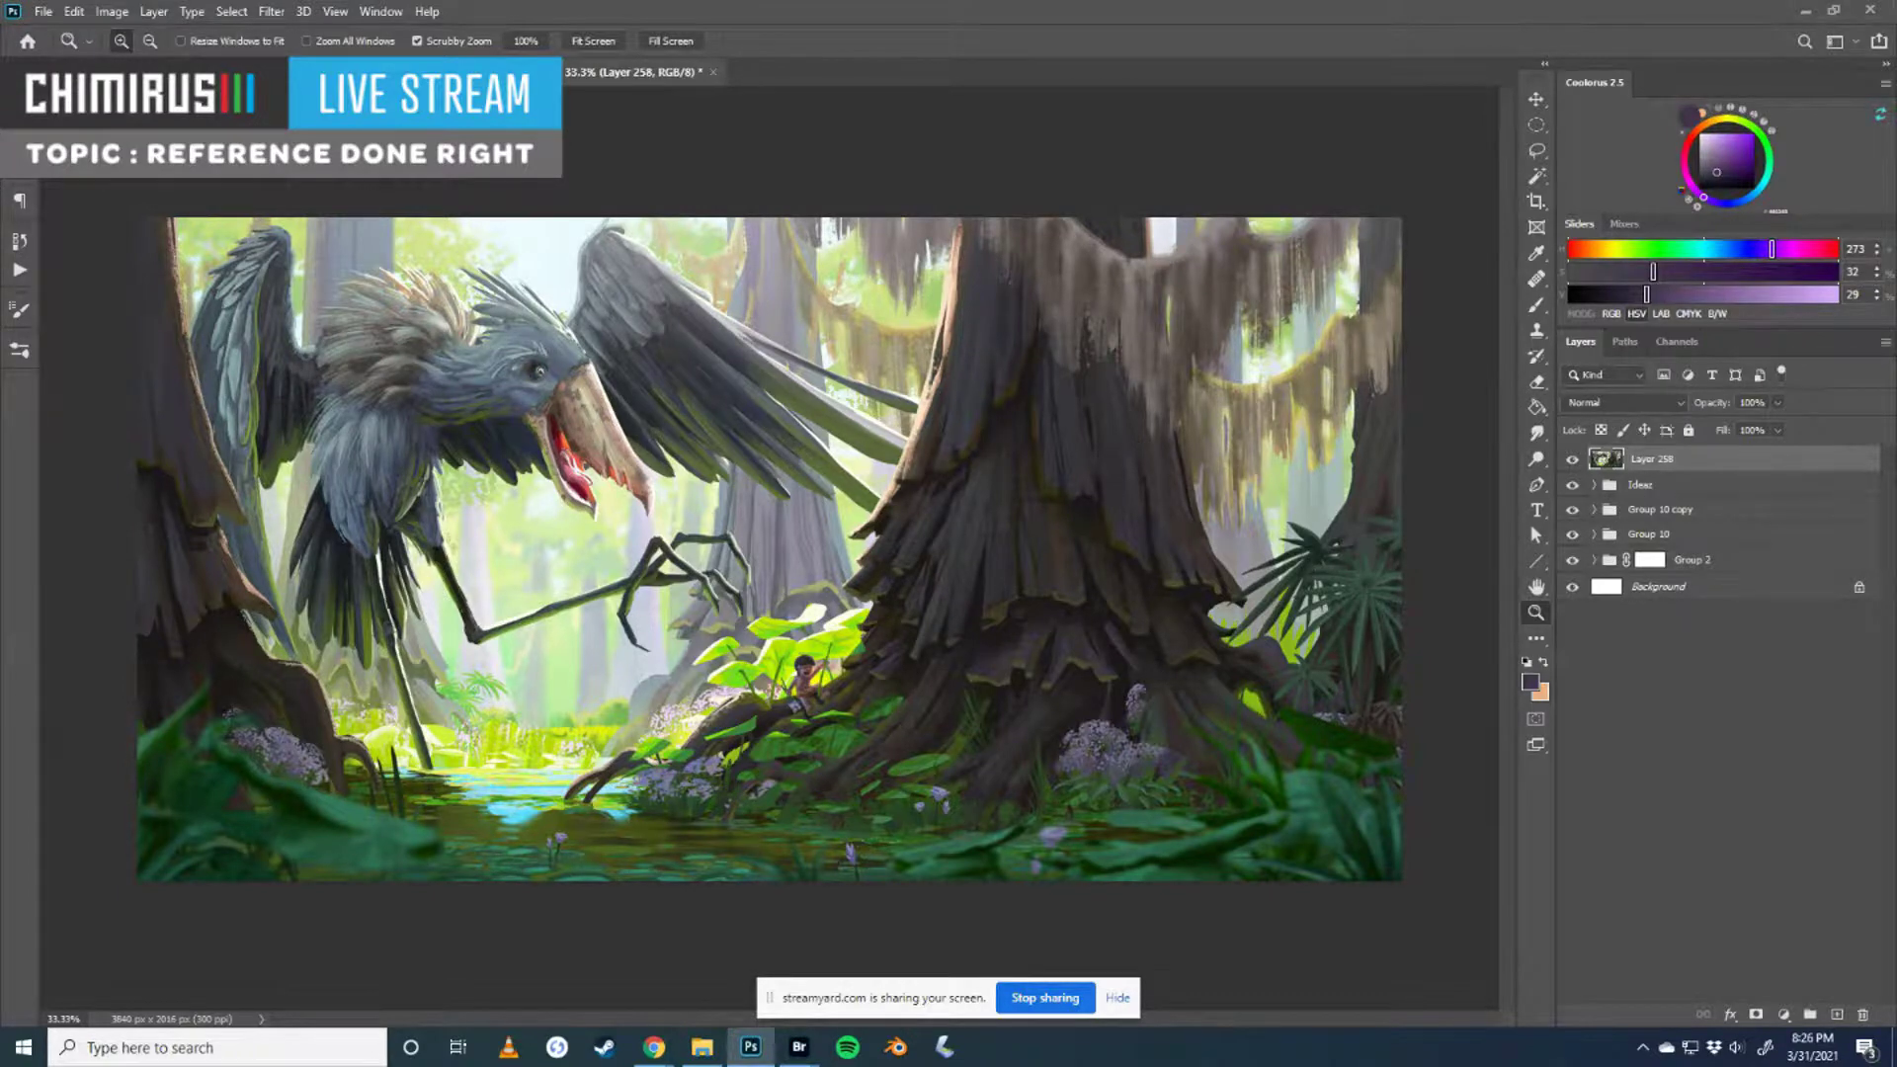
key(ctrl+Tab)
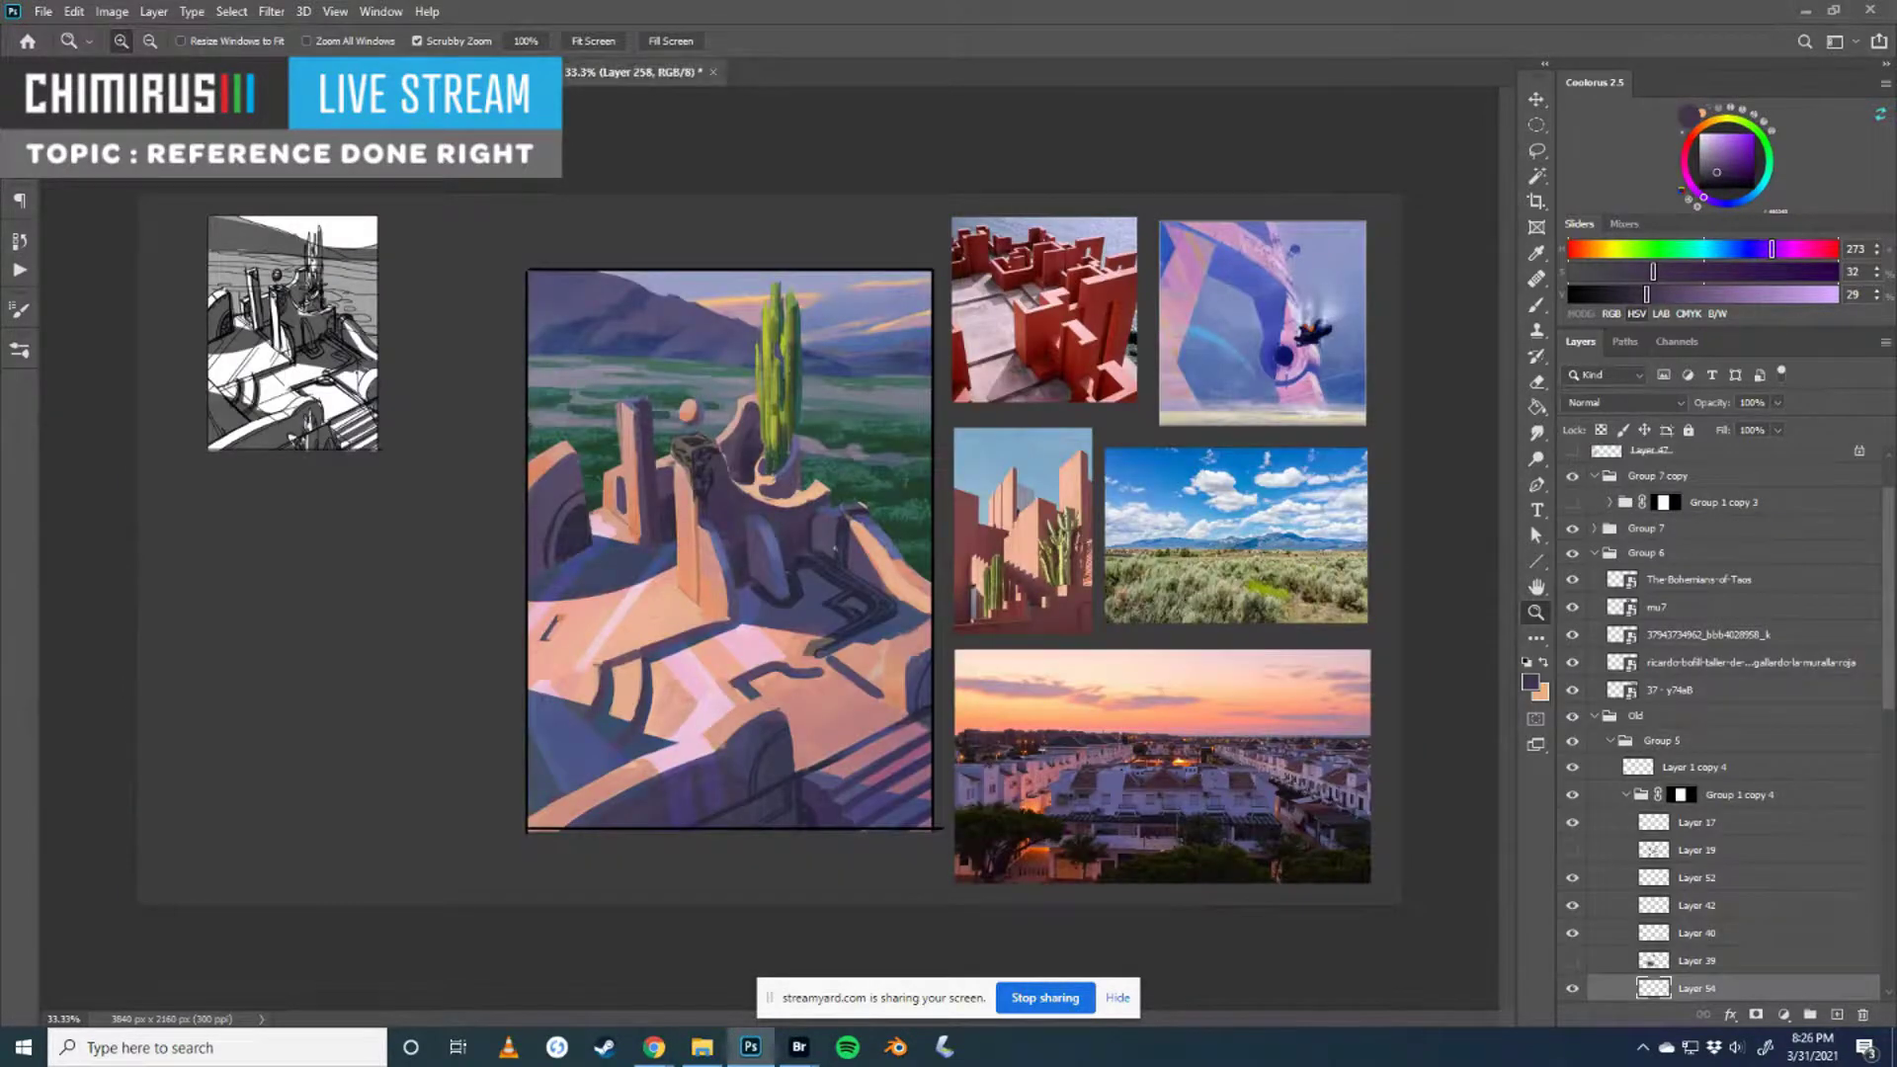
key(ctrl+Tab)
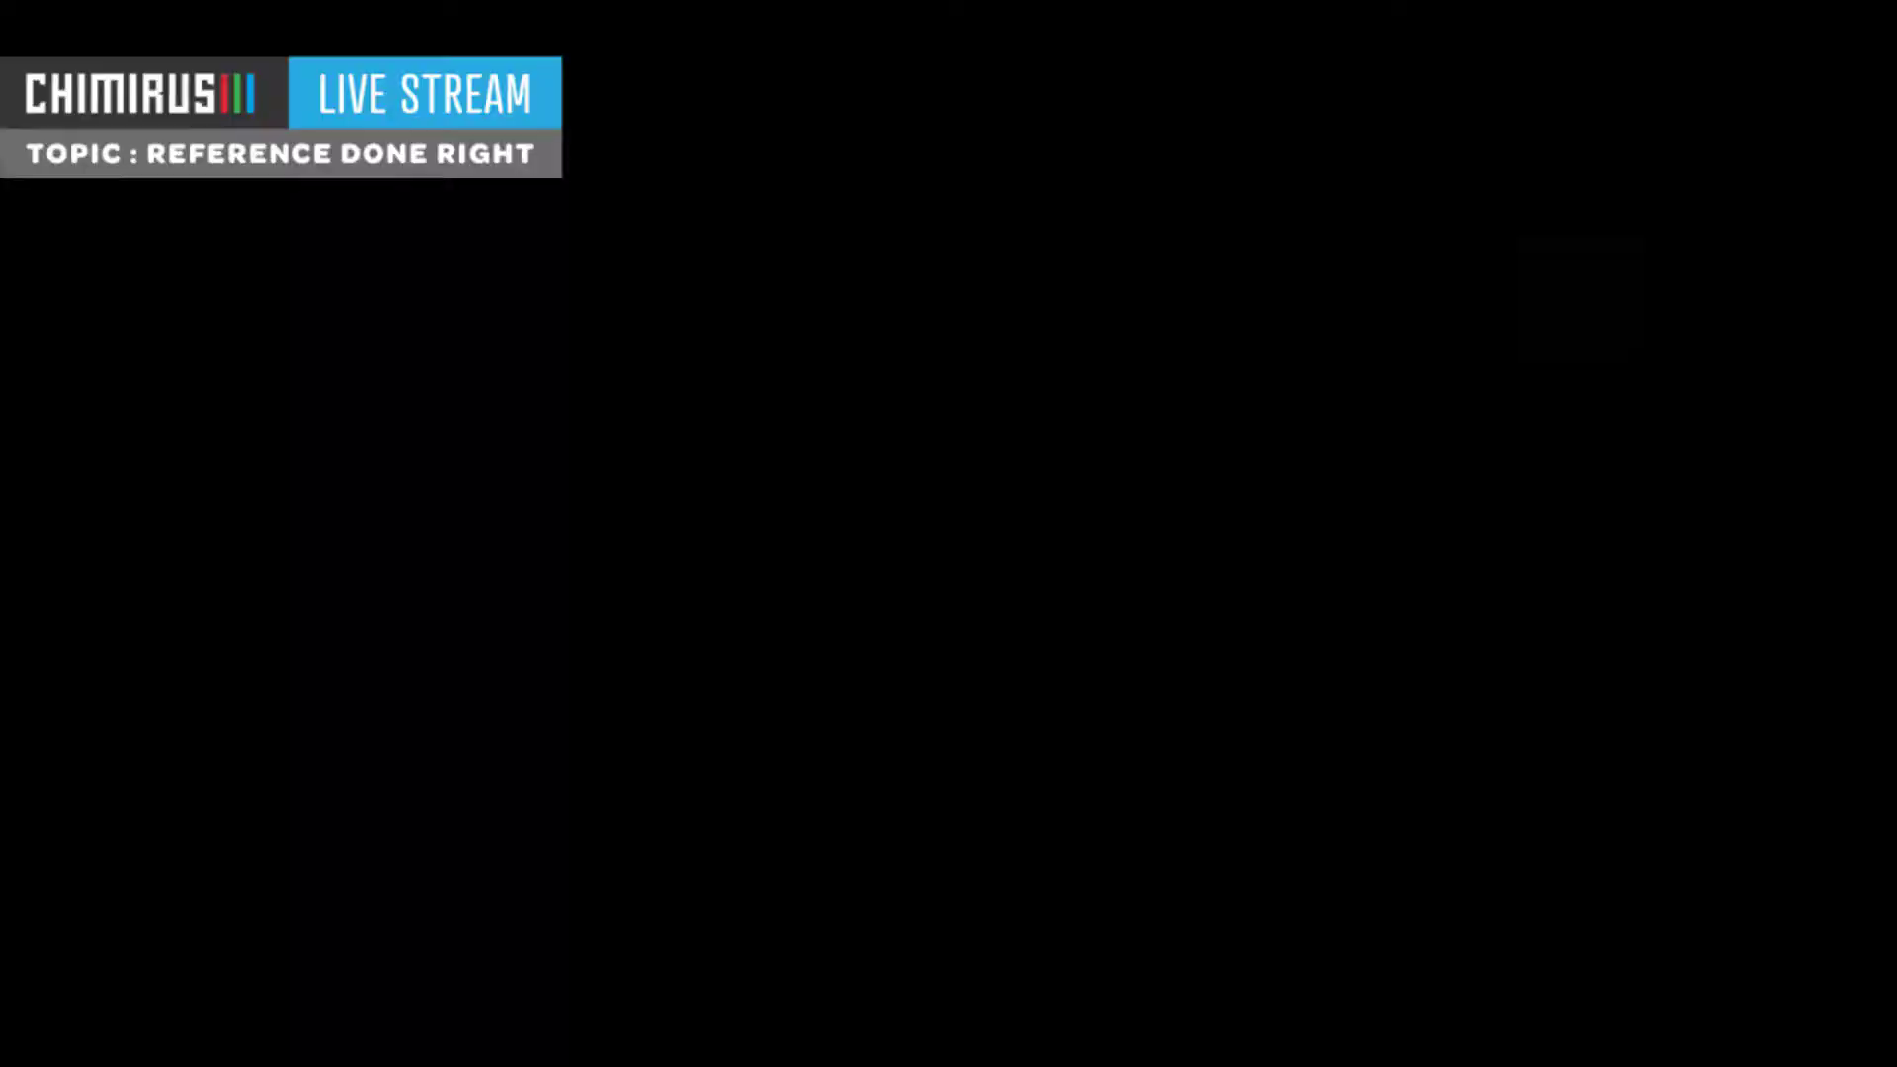
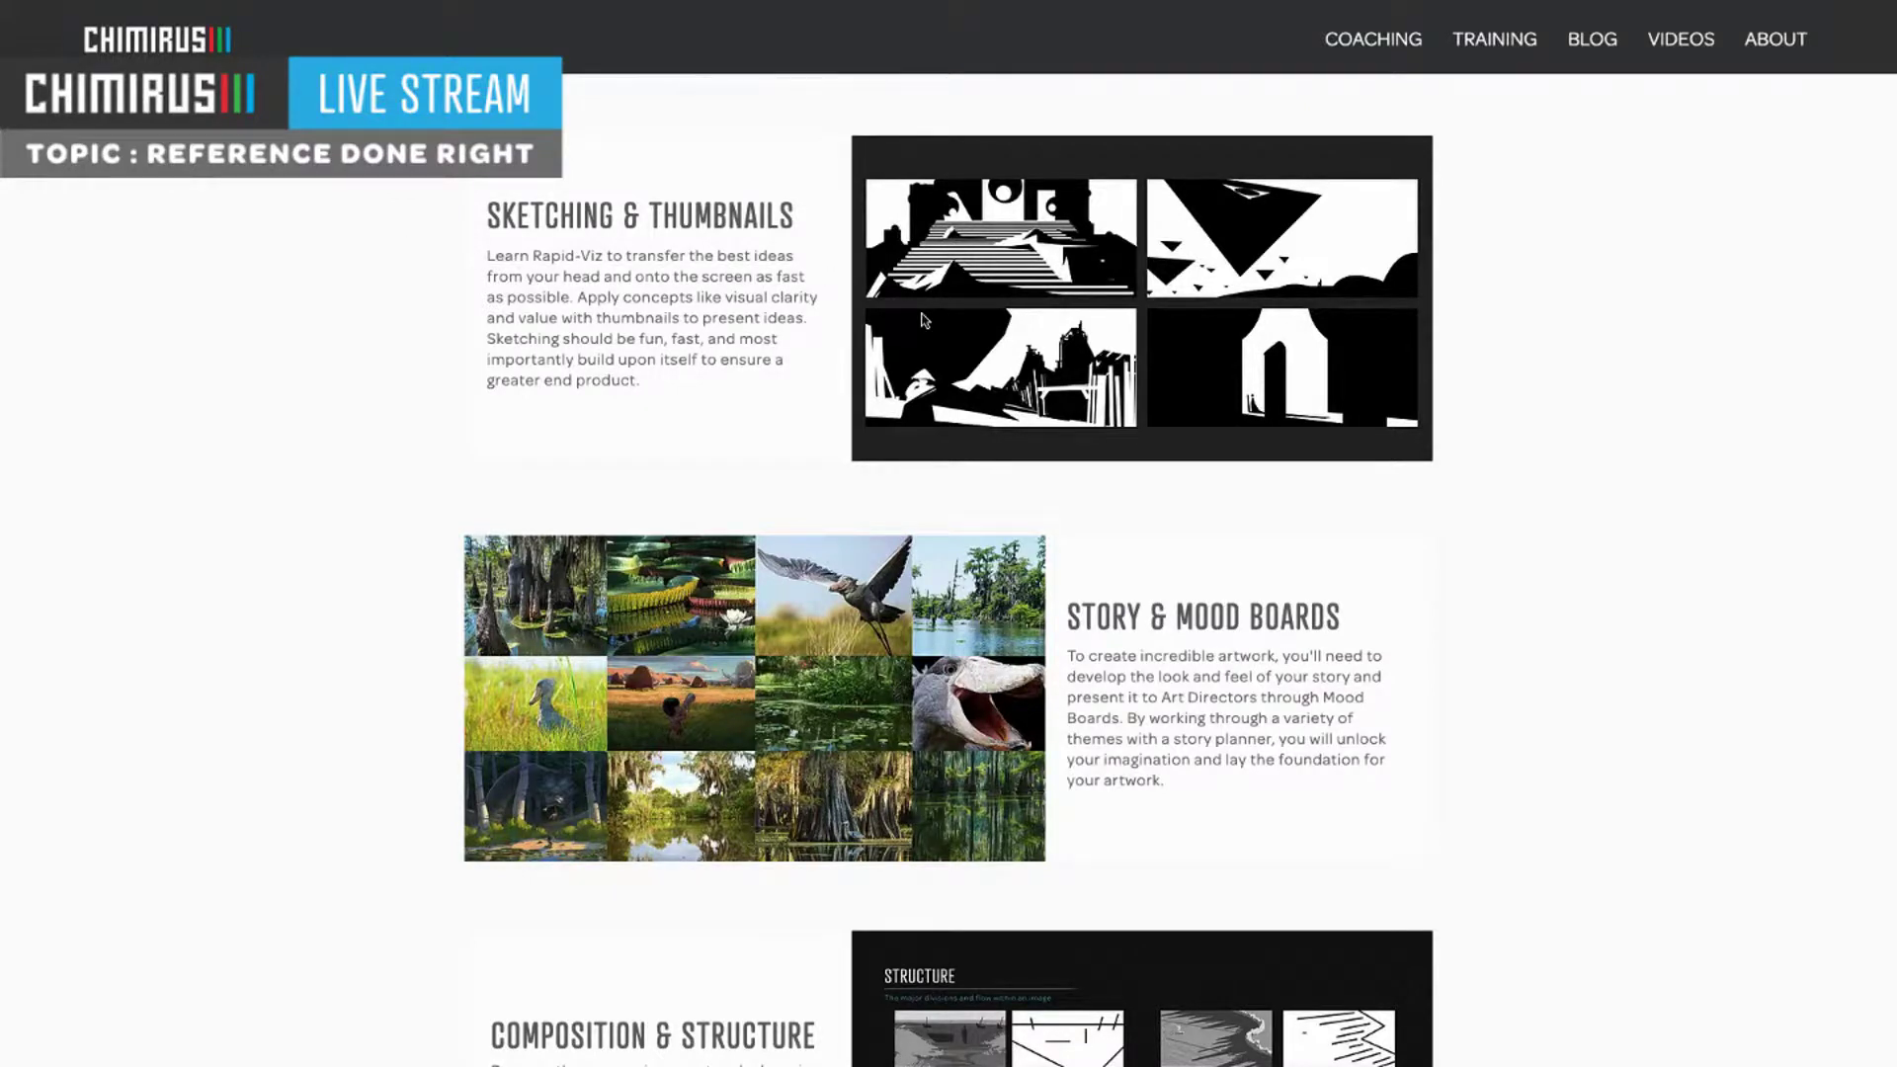
- Review the Chimirus website's course sections from Sketching & Thumbnails through Advanced Techniques
scroll(923, 320, down, 3)
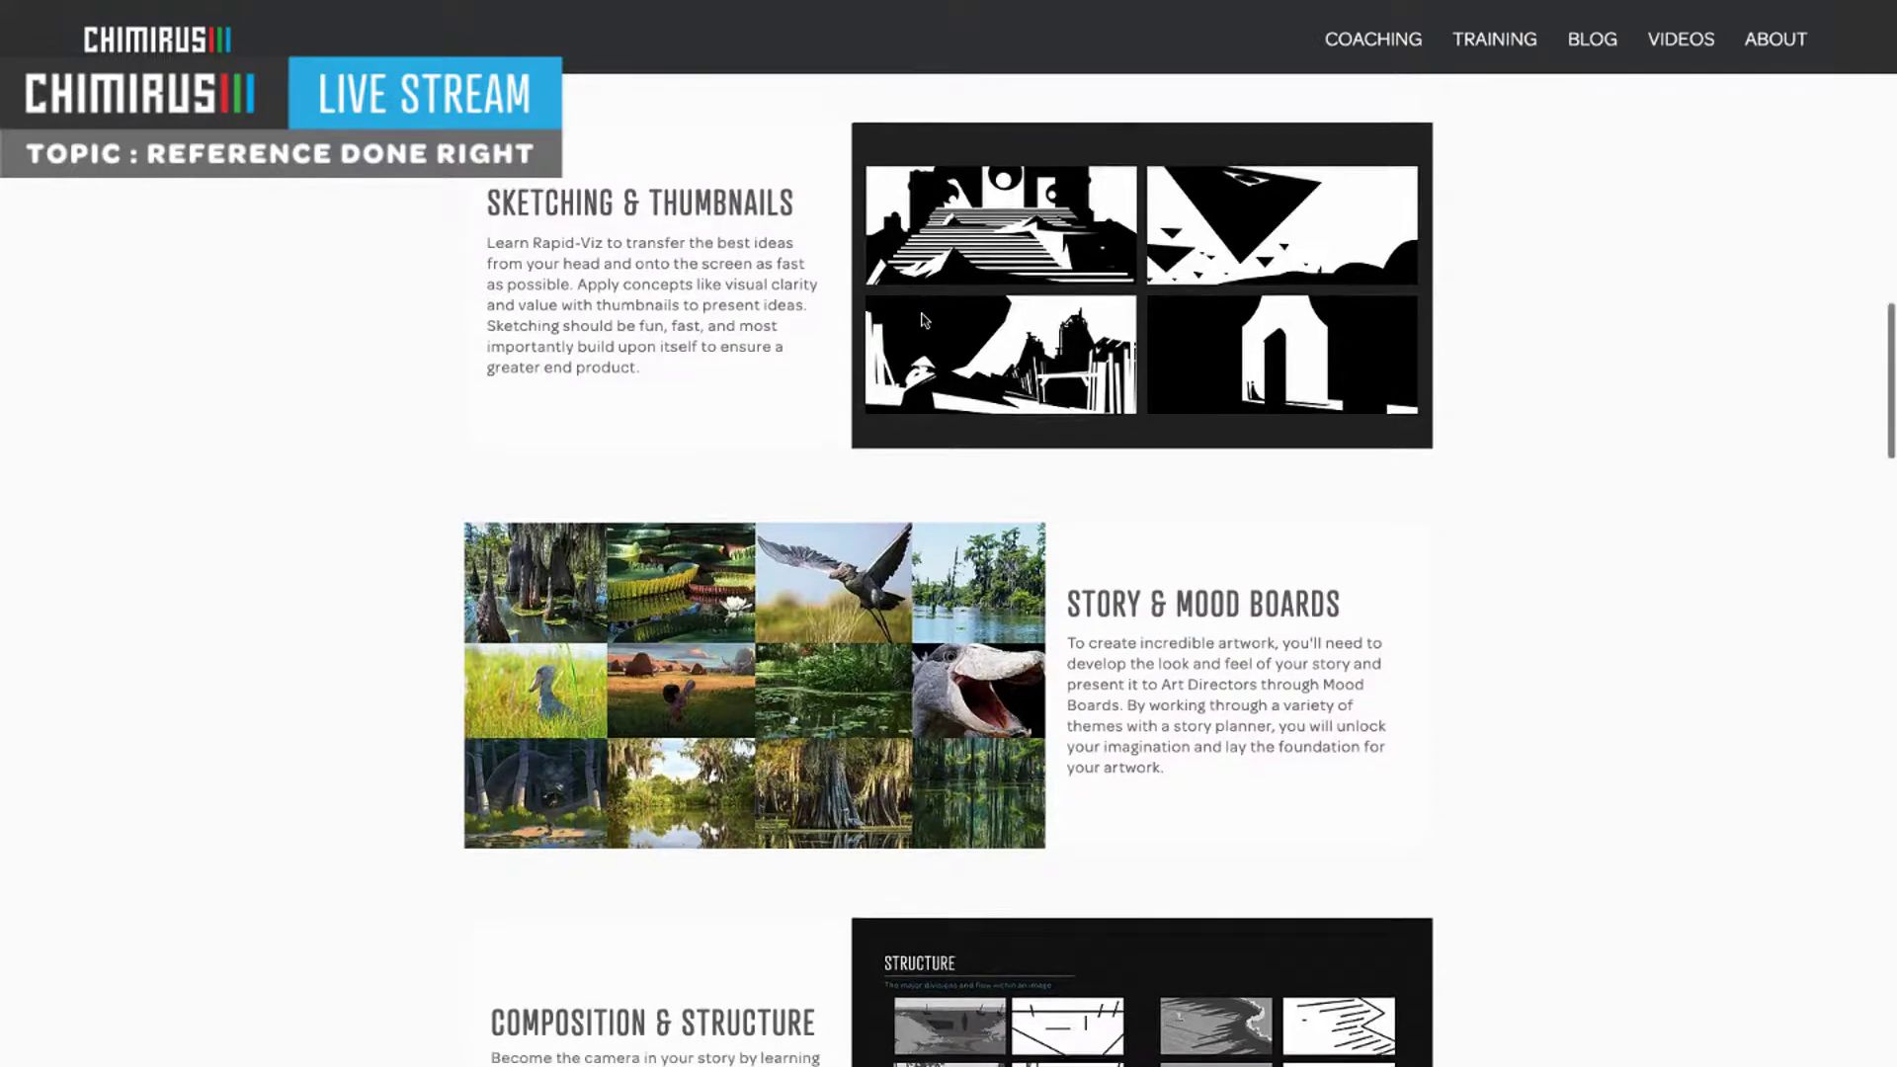
scroll(924, 320, down, 5)
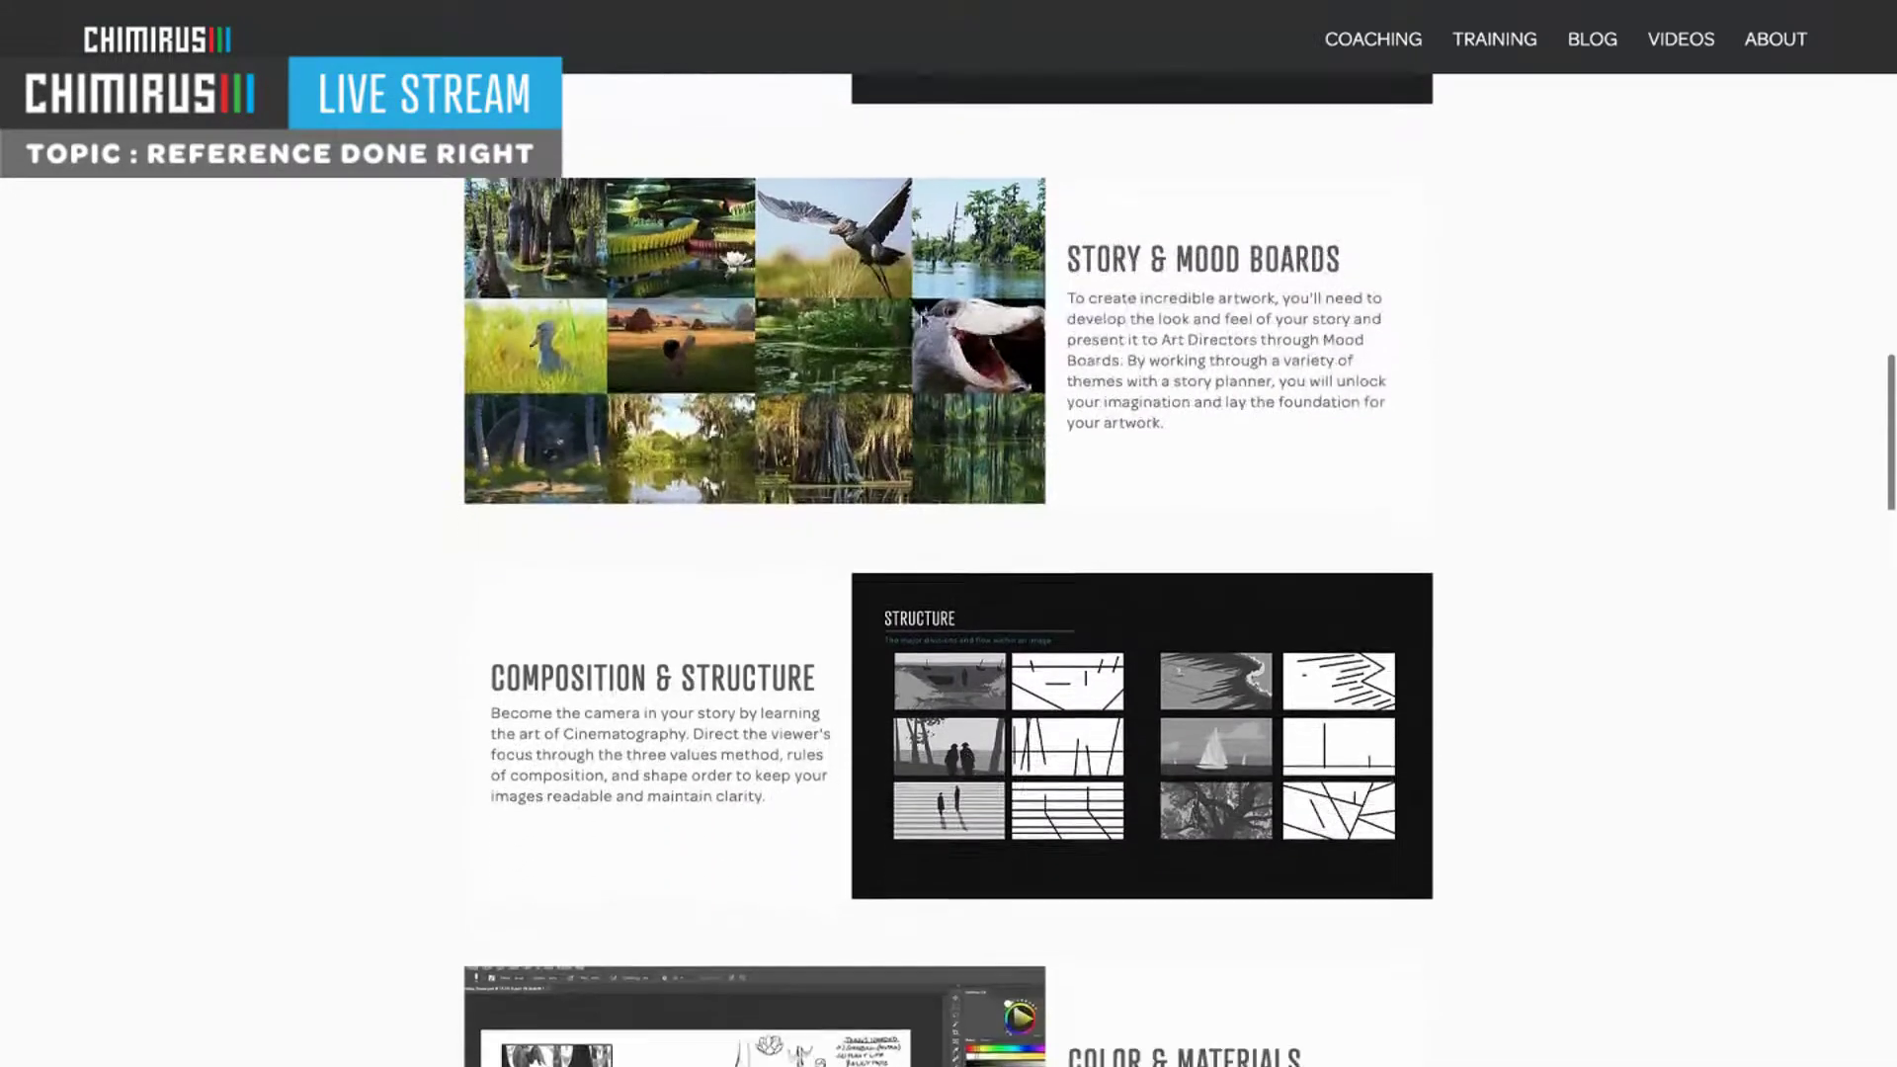
scroll(924, 320, down, 8)
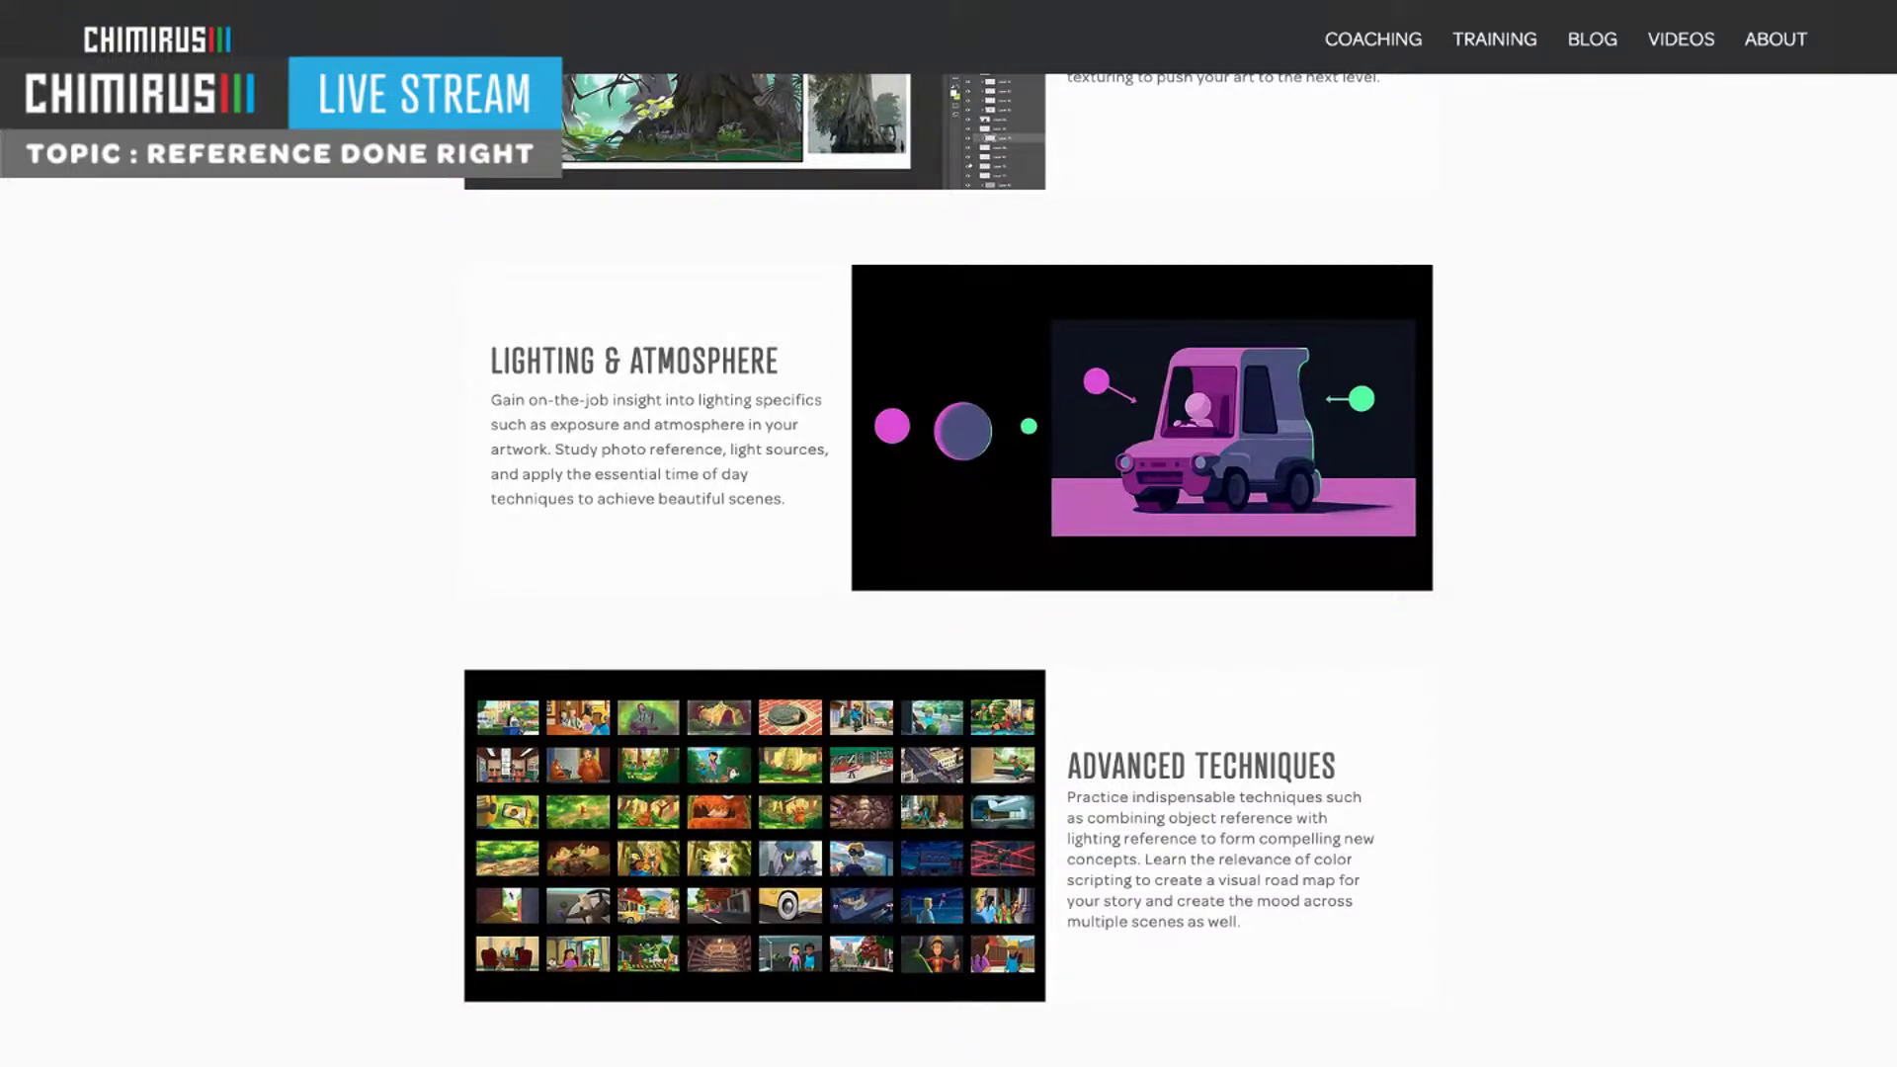
- Read the rest of the course page, from Advanced Techniques and And More through the Class Lesson Details list
scroll(681, 533, down, 3)
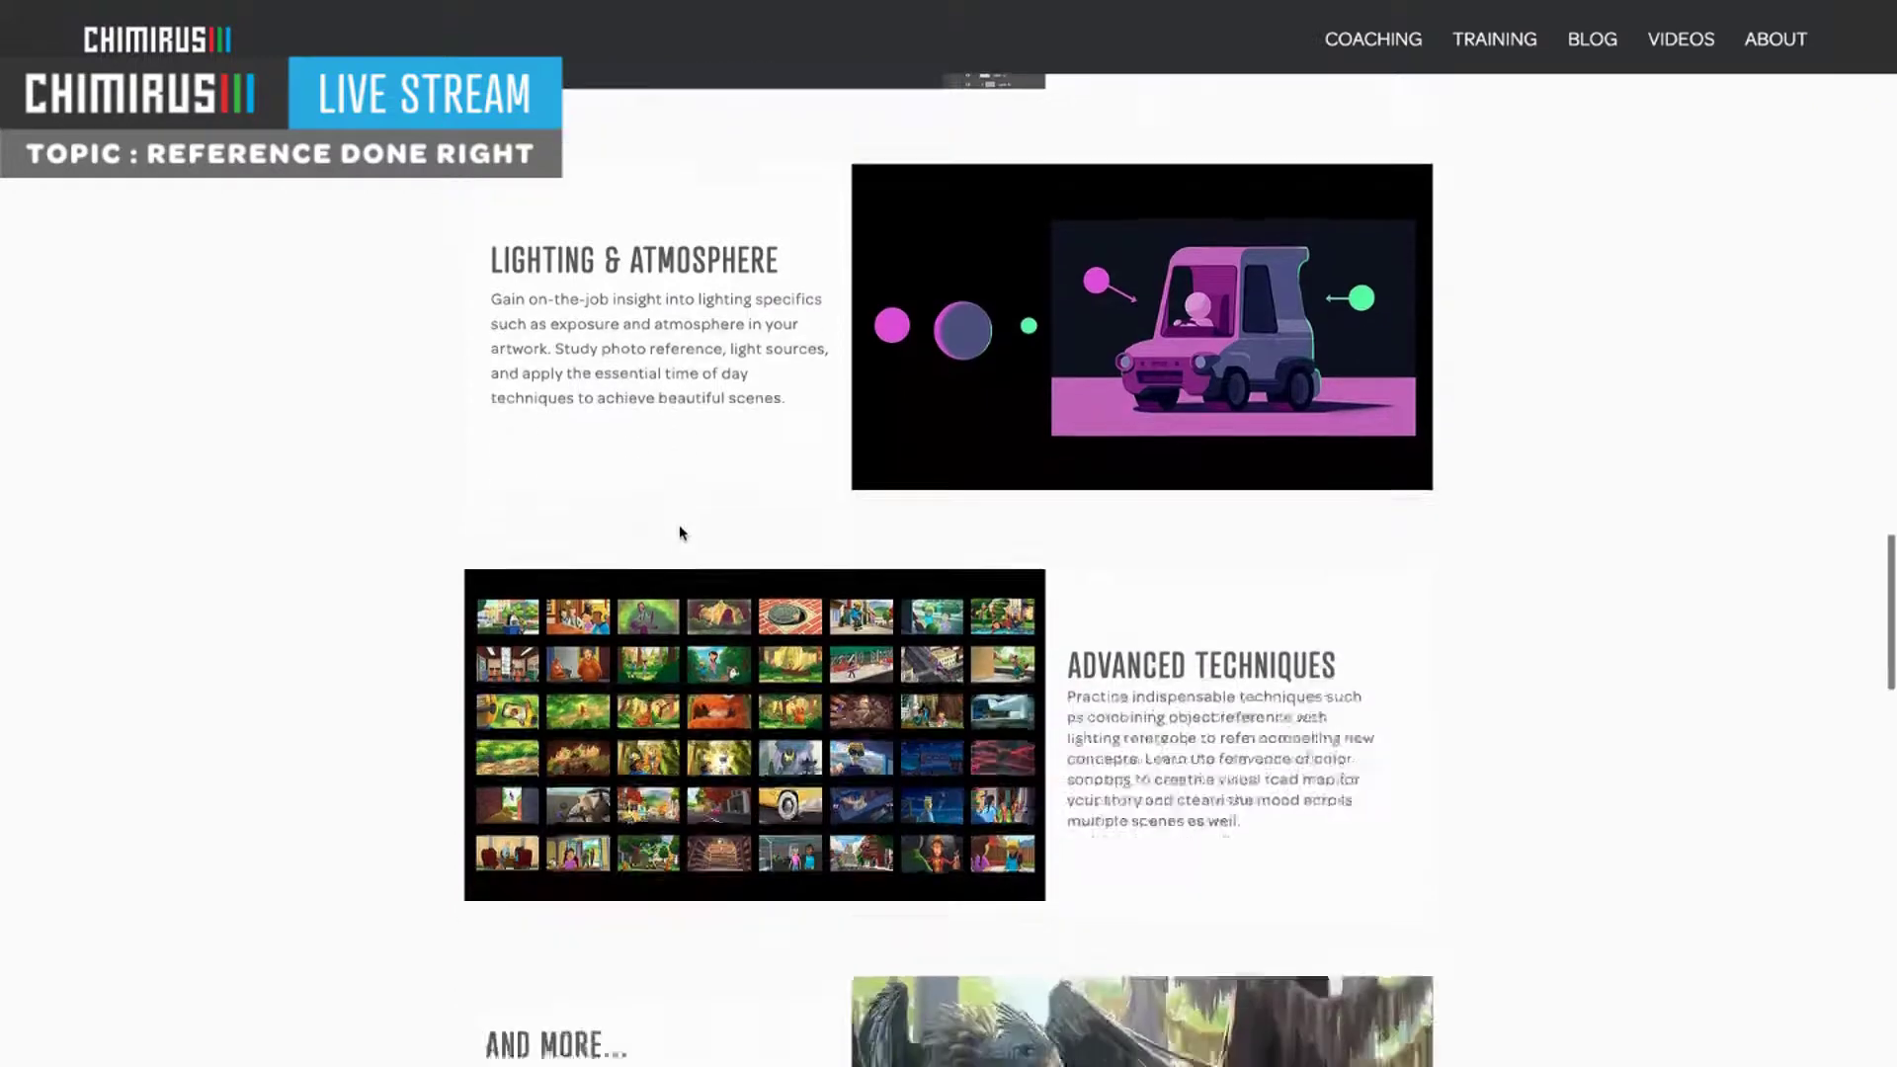
scroll(681, 533, down, 2)
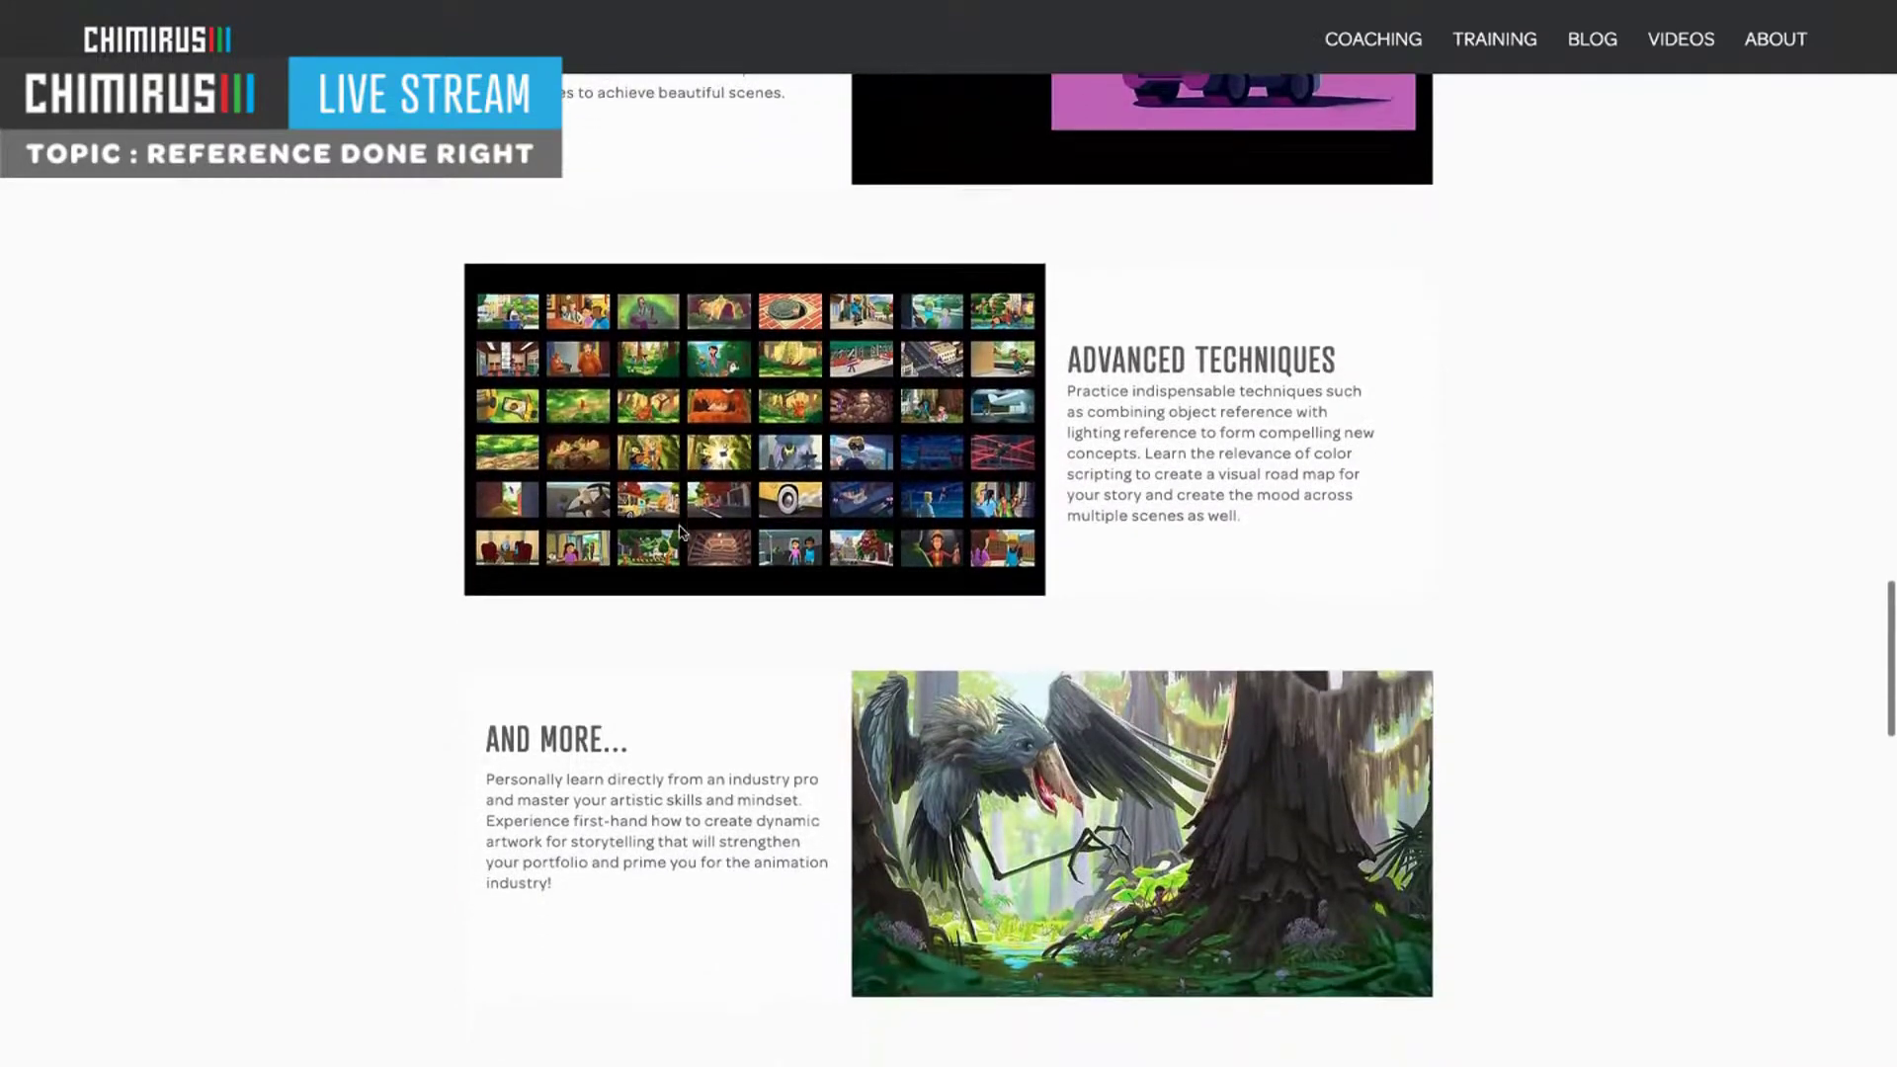
scroll(679, 532, down, 1)
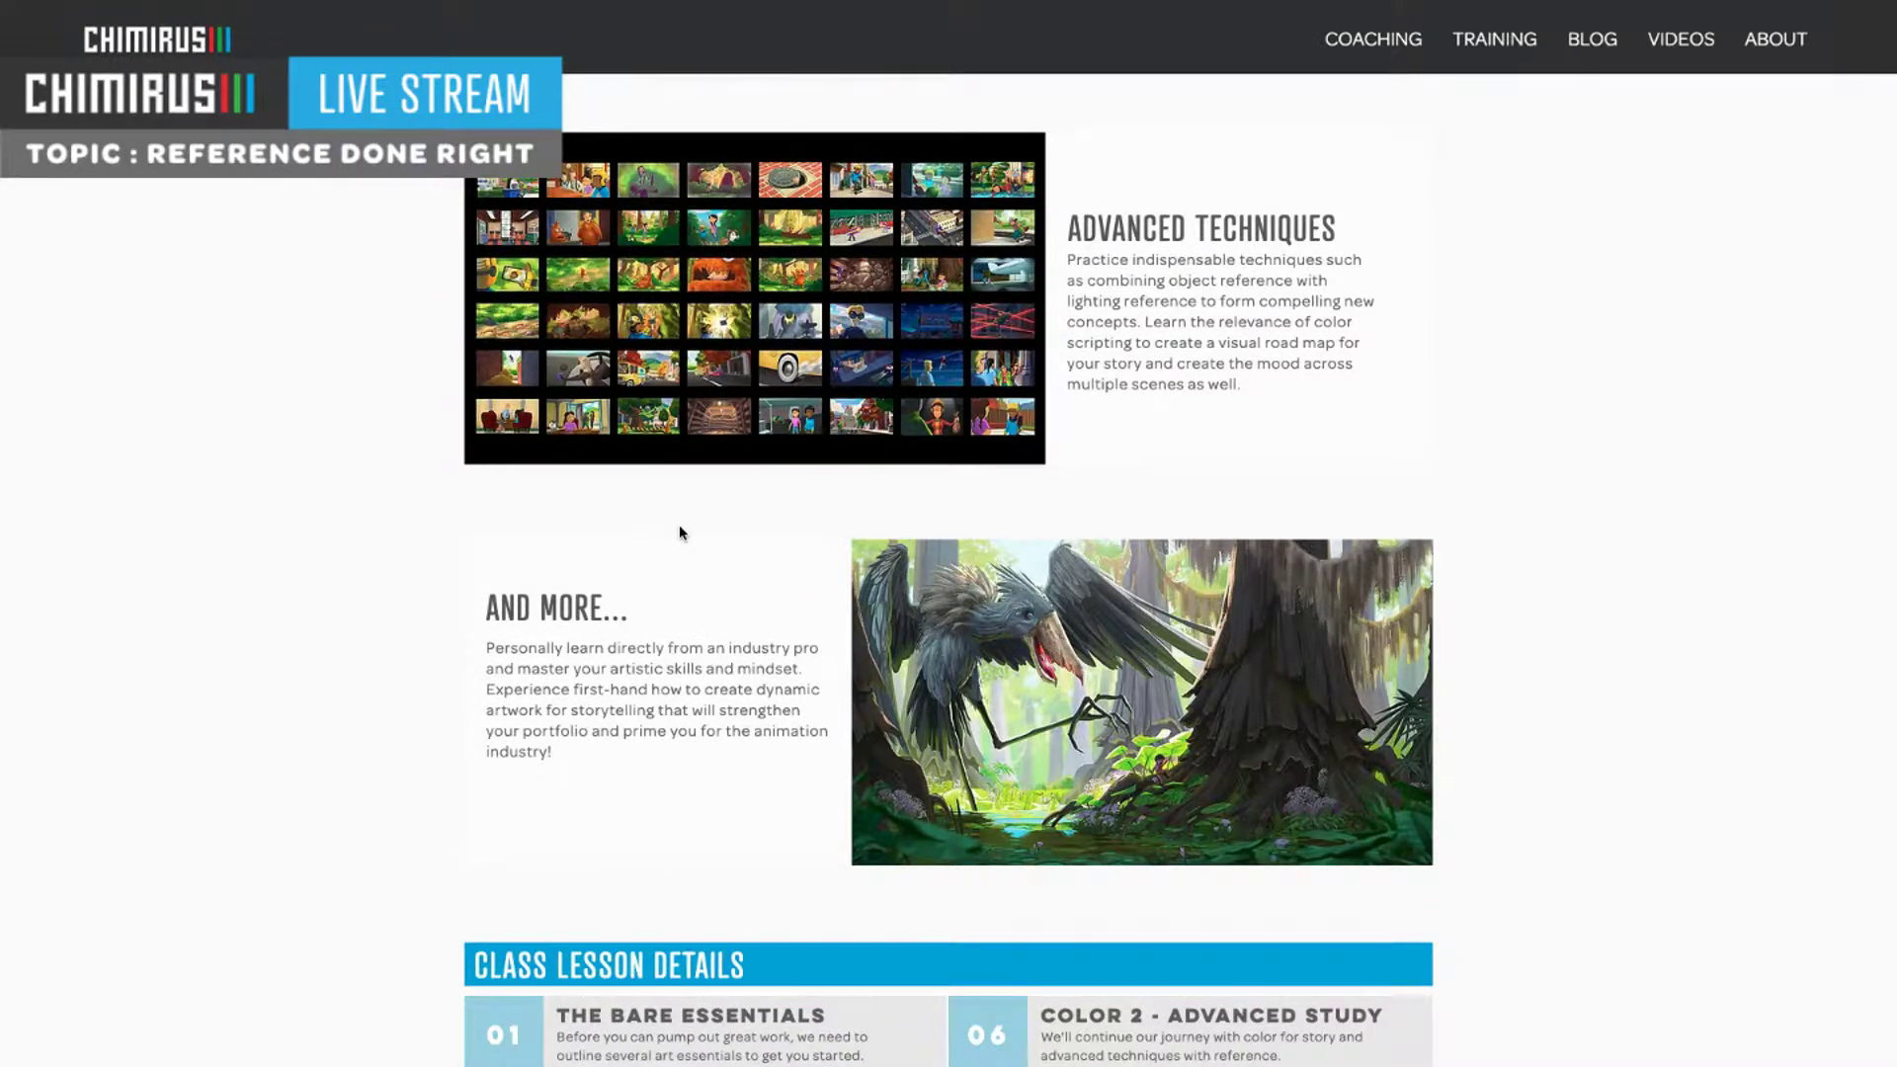
scroll(678, 533, down, 1)
scroll(679, 532, down, 3)
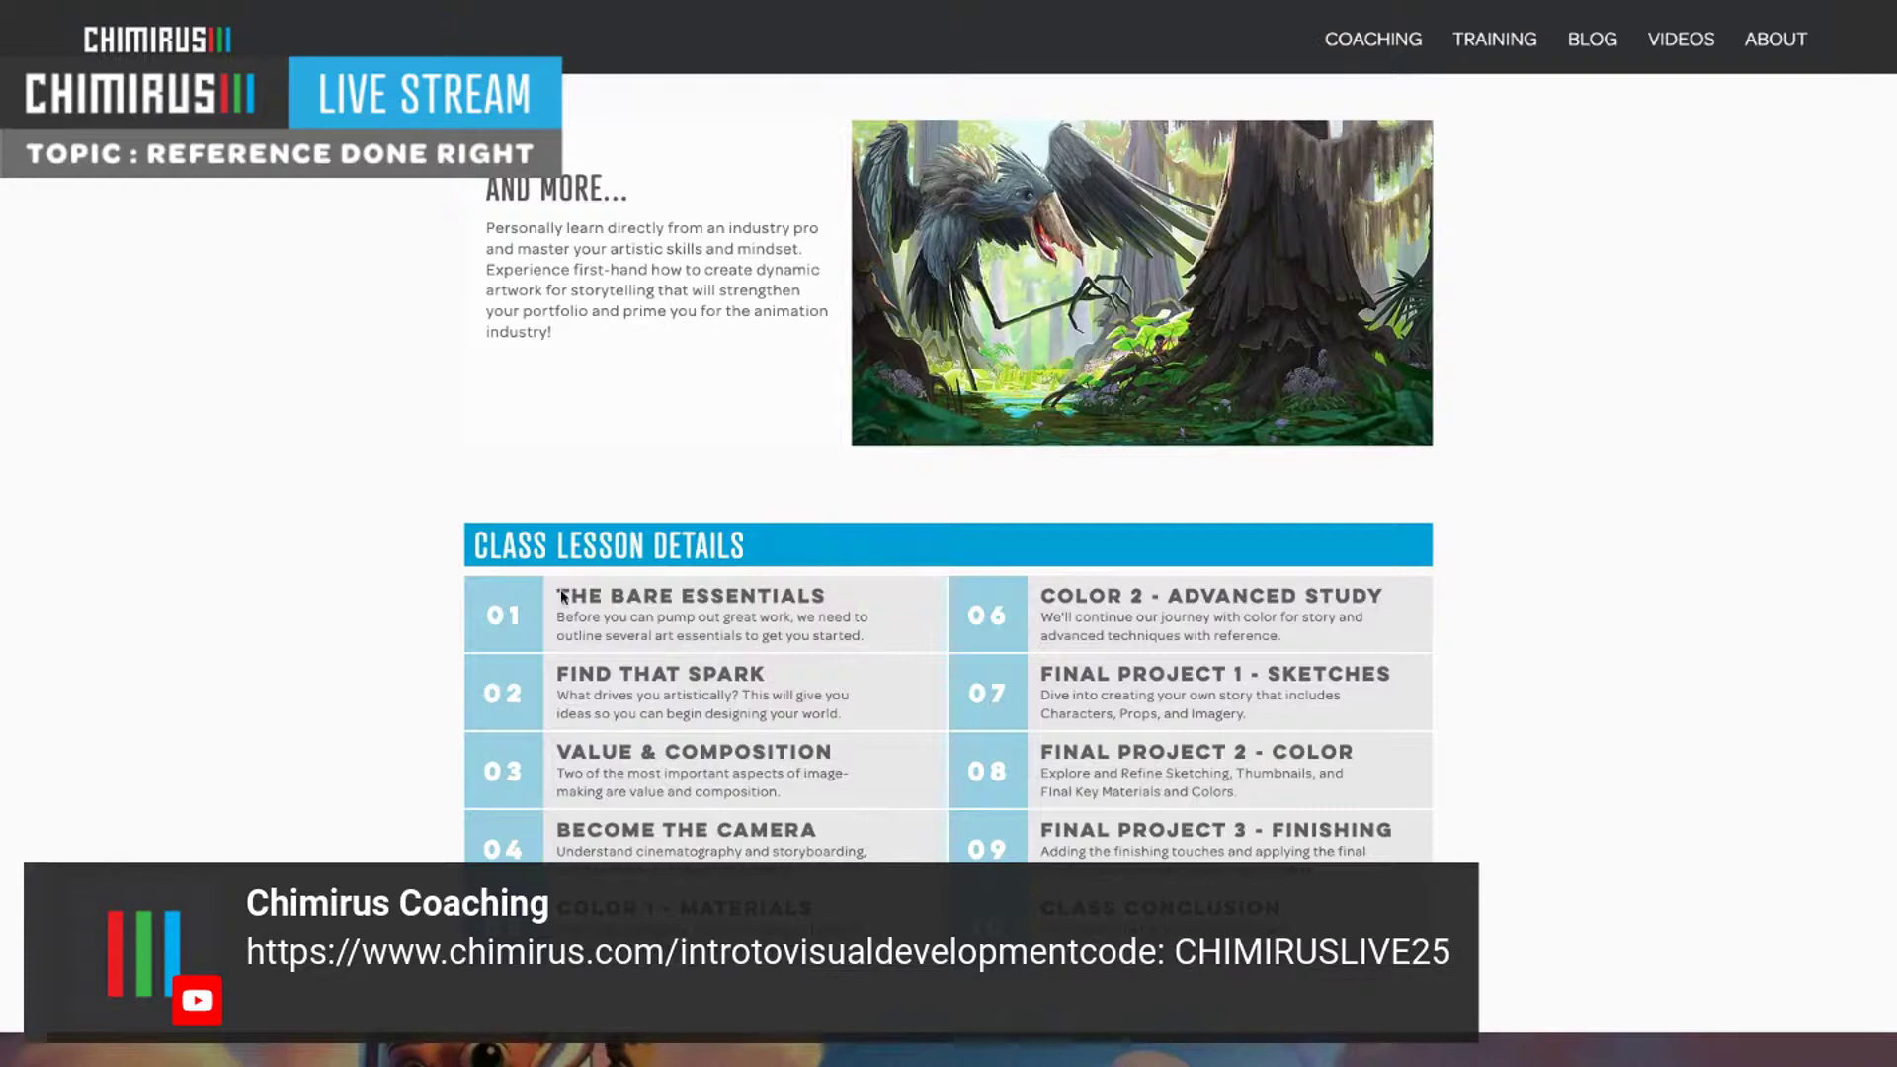
scroll(581, 597, down, 4)
scroll(581, 597, down, 6)
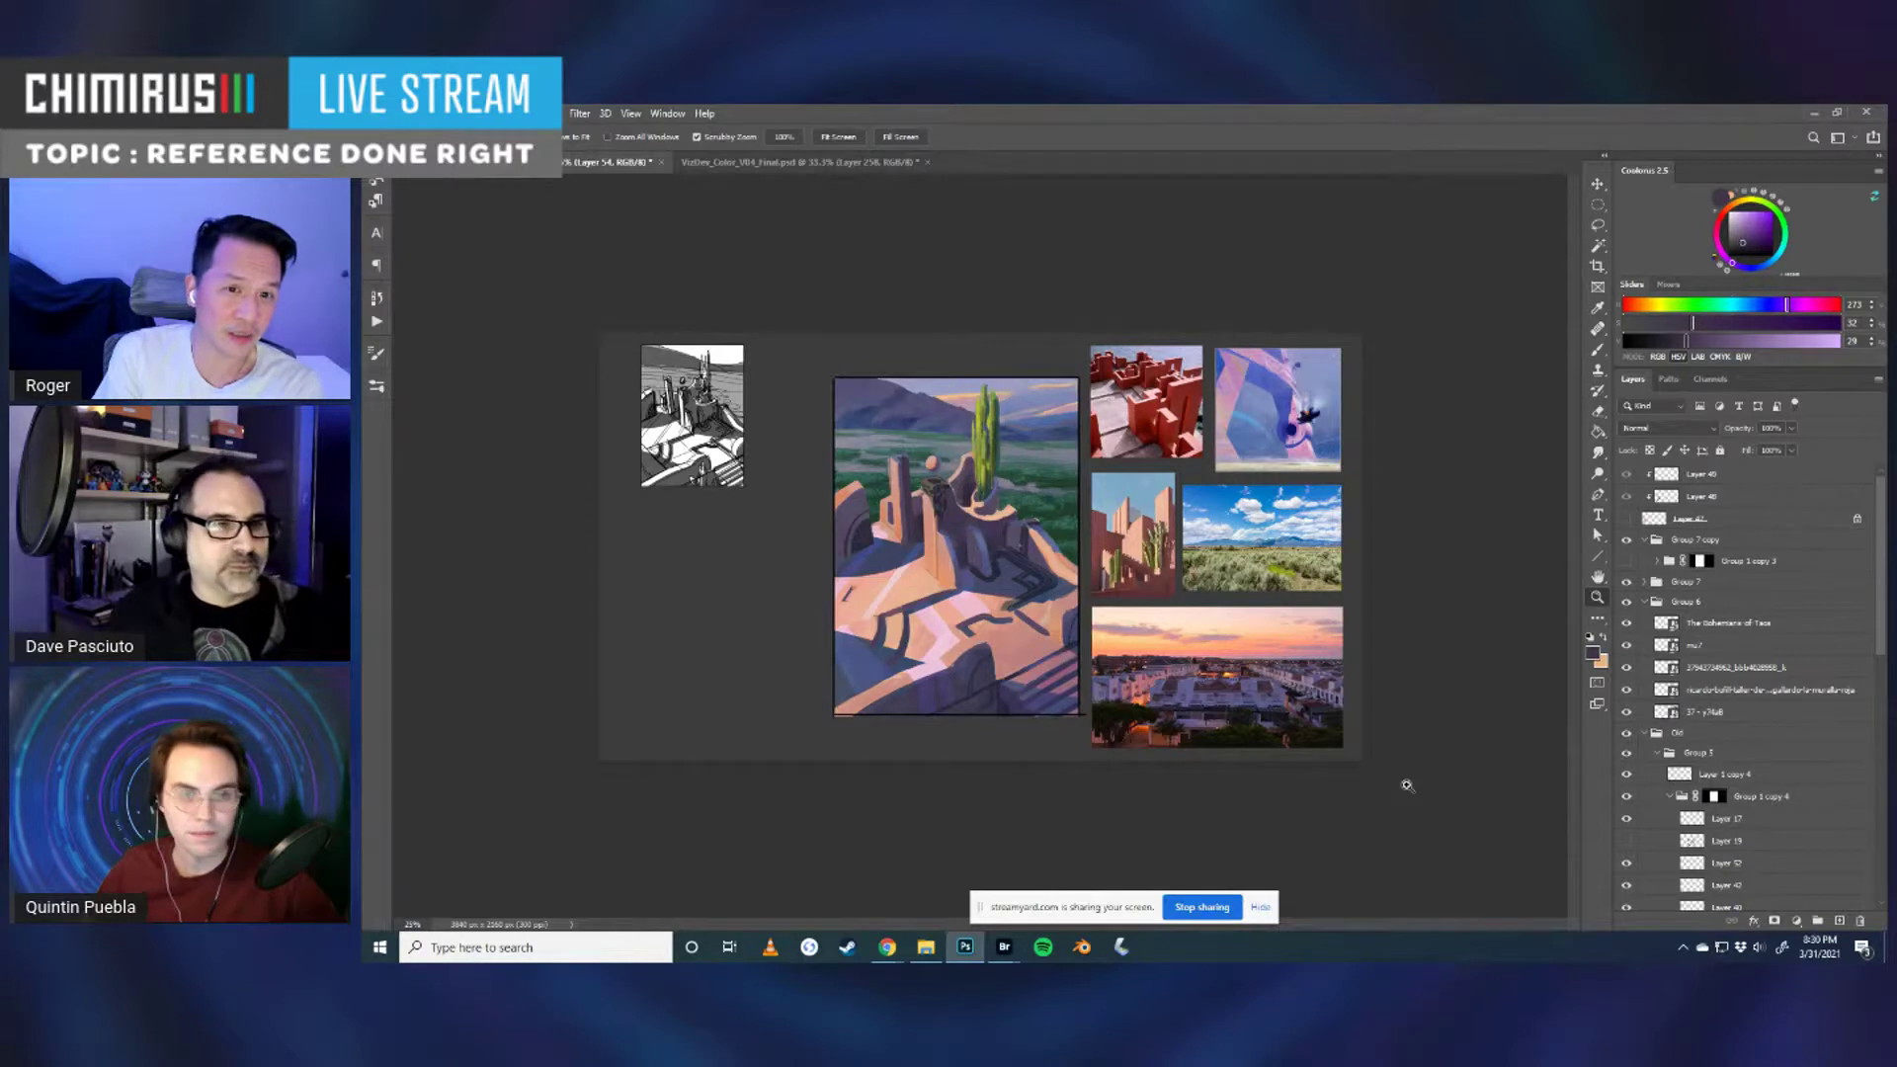
- Shift the layer group holding the desert ruin painting slightly left, widening the gap to the reference photos
click(1658, 740)
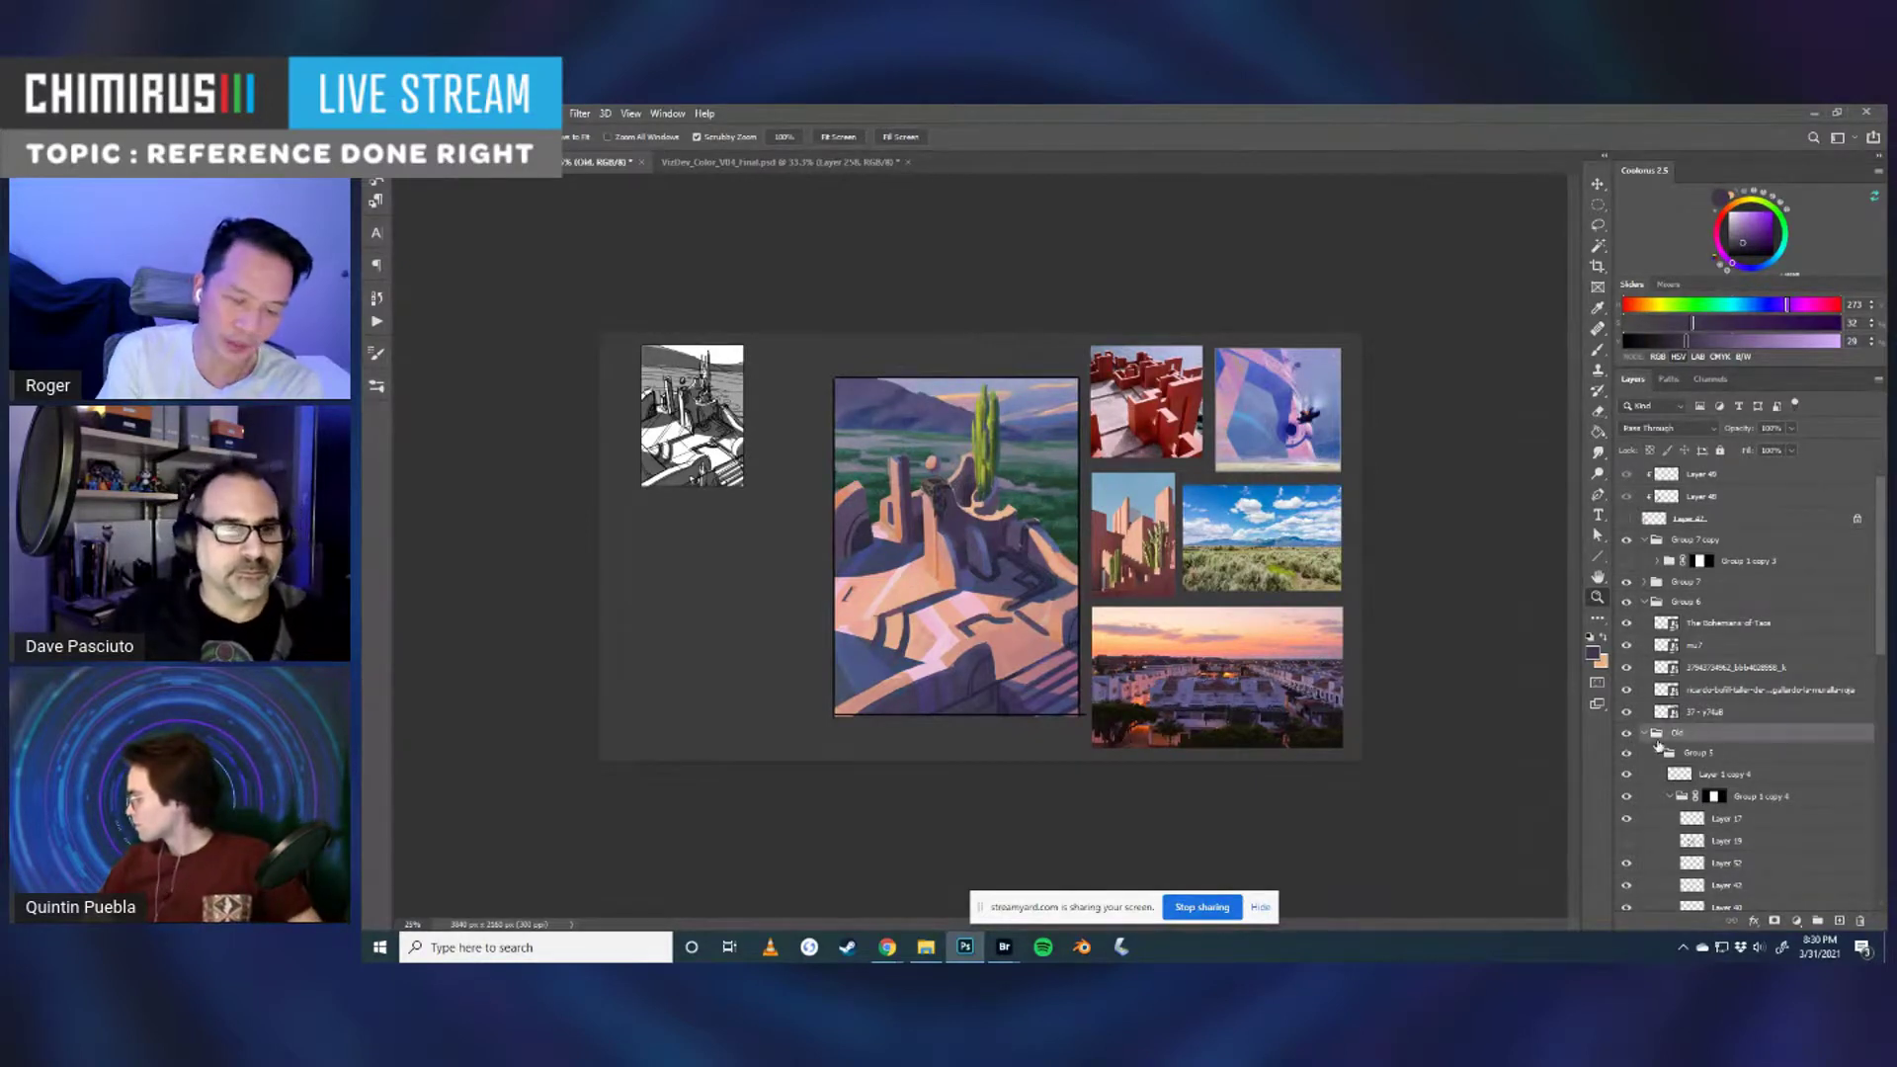
key(ctrl+t)
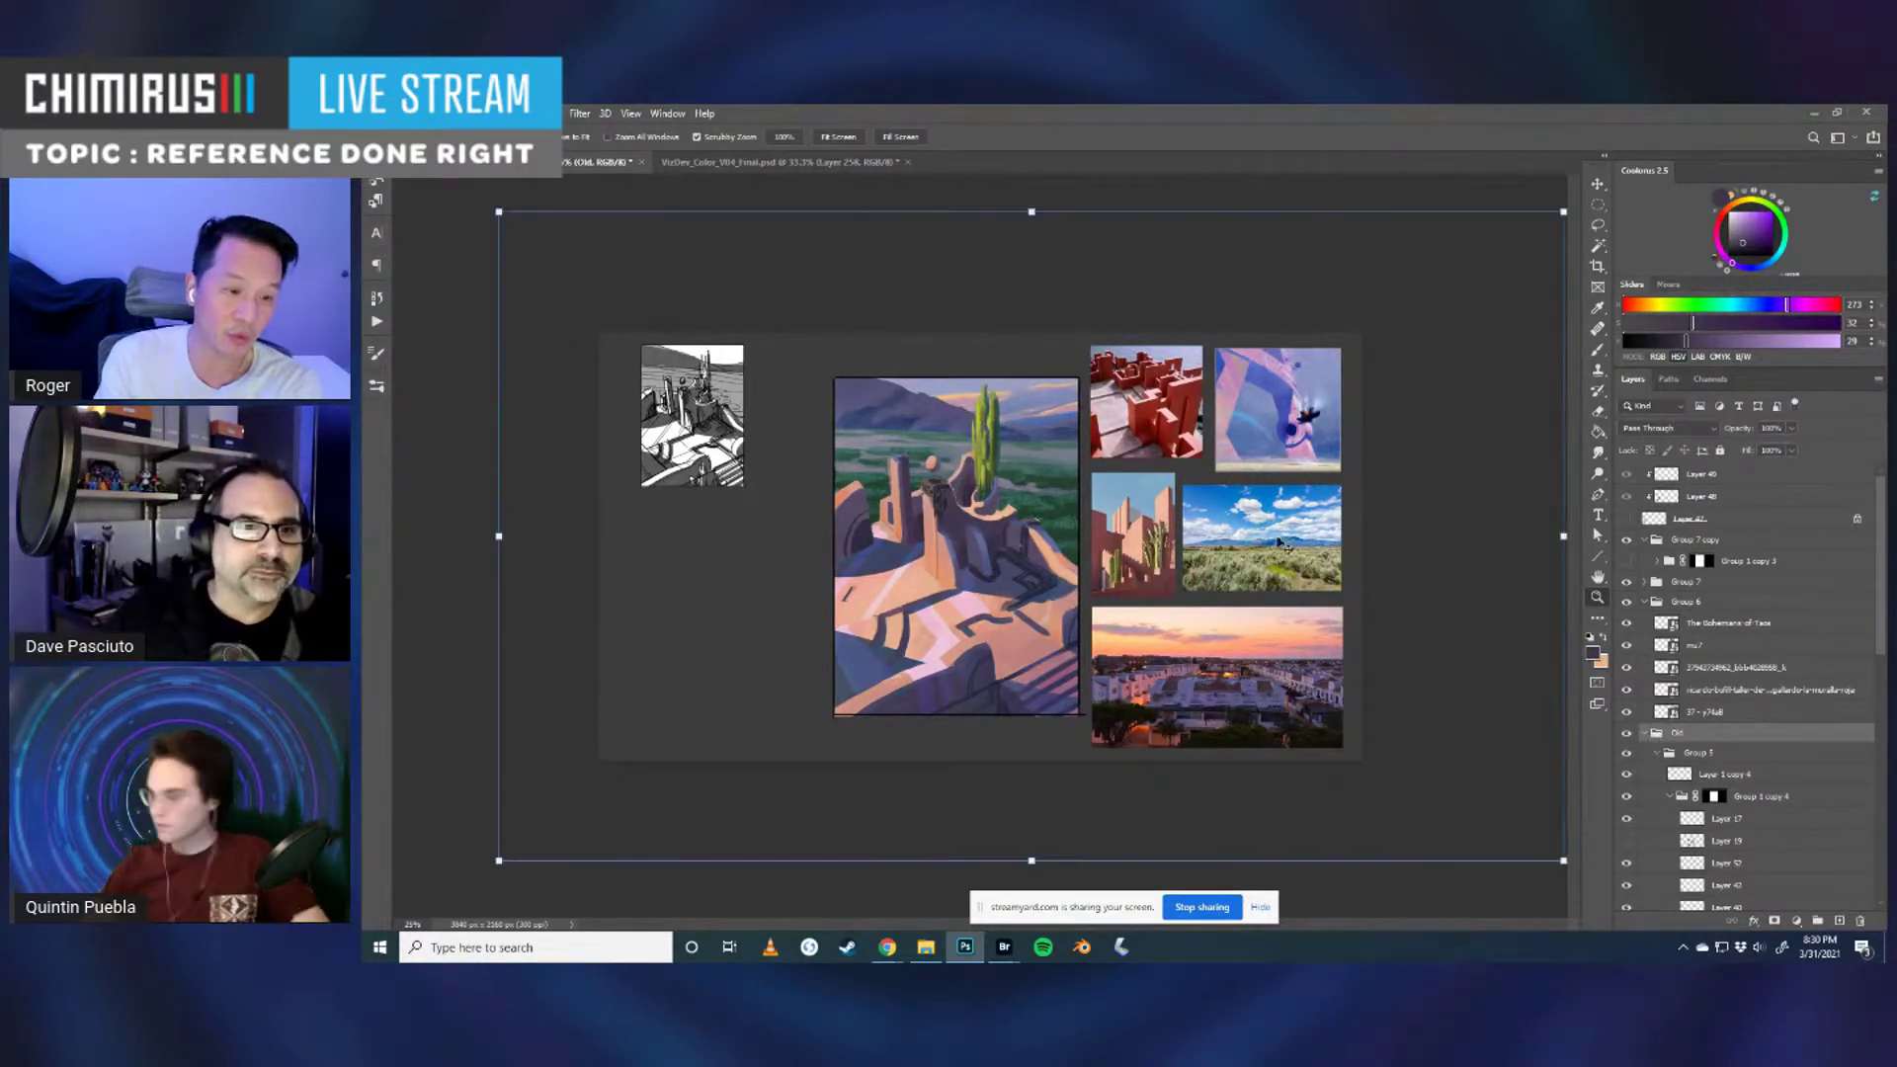
key(v)
drag(1045, 484, 1018, 484)
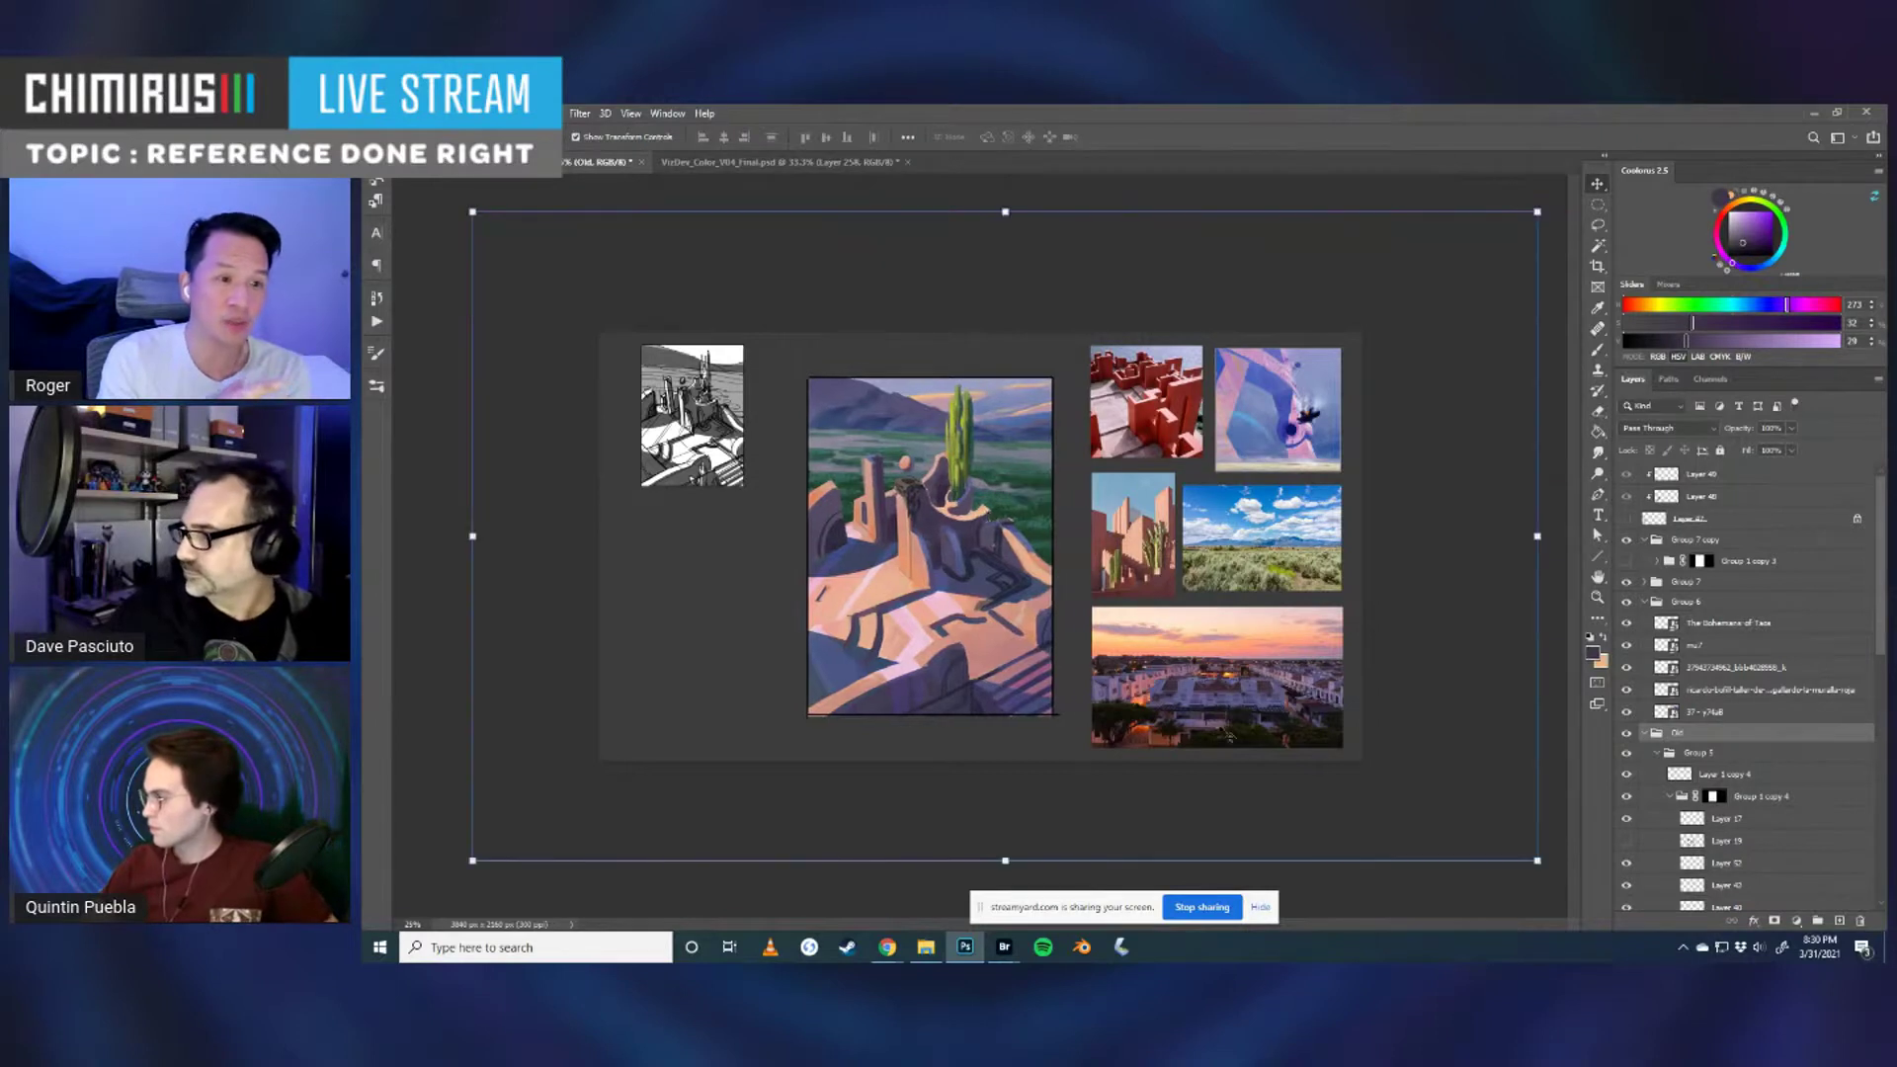
key(z)
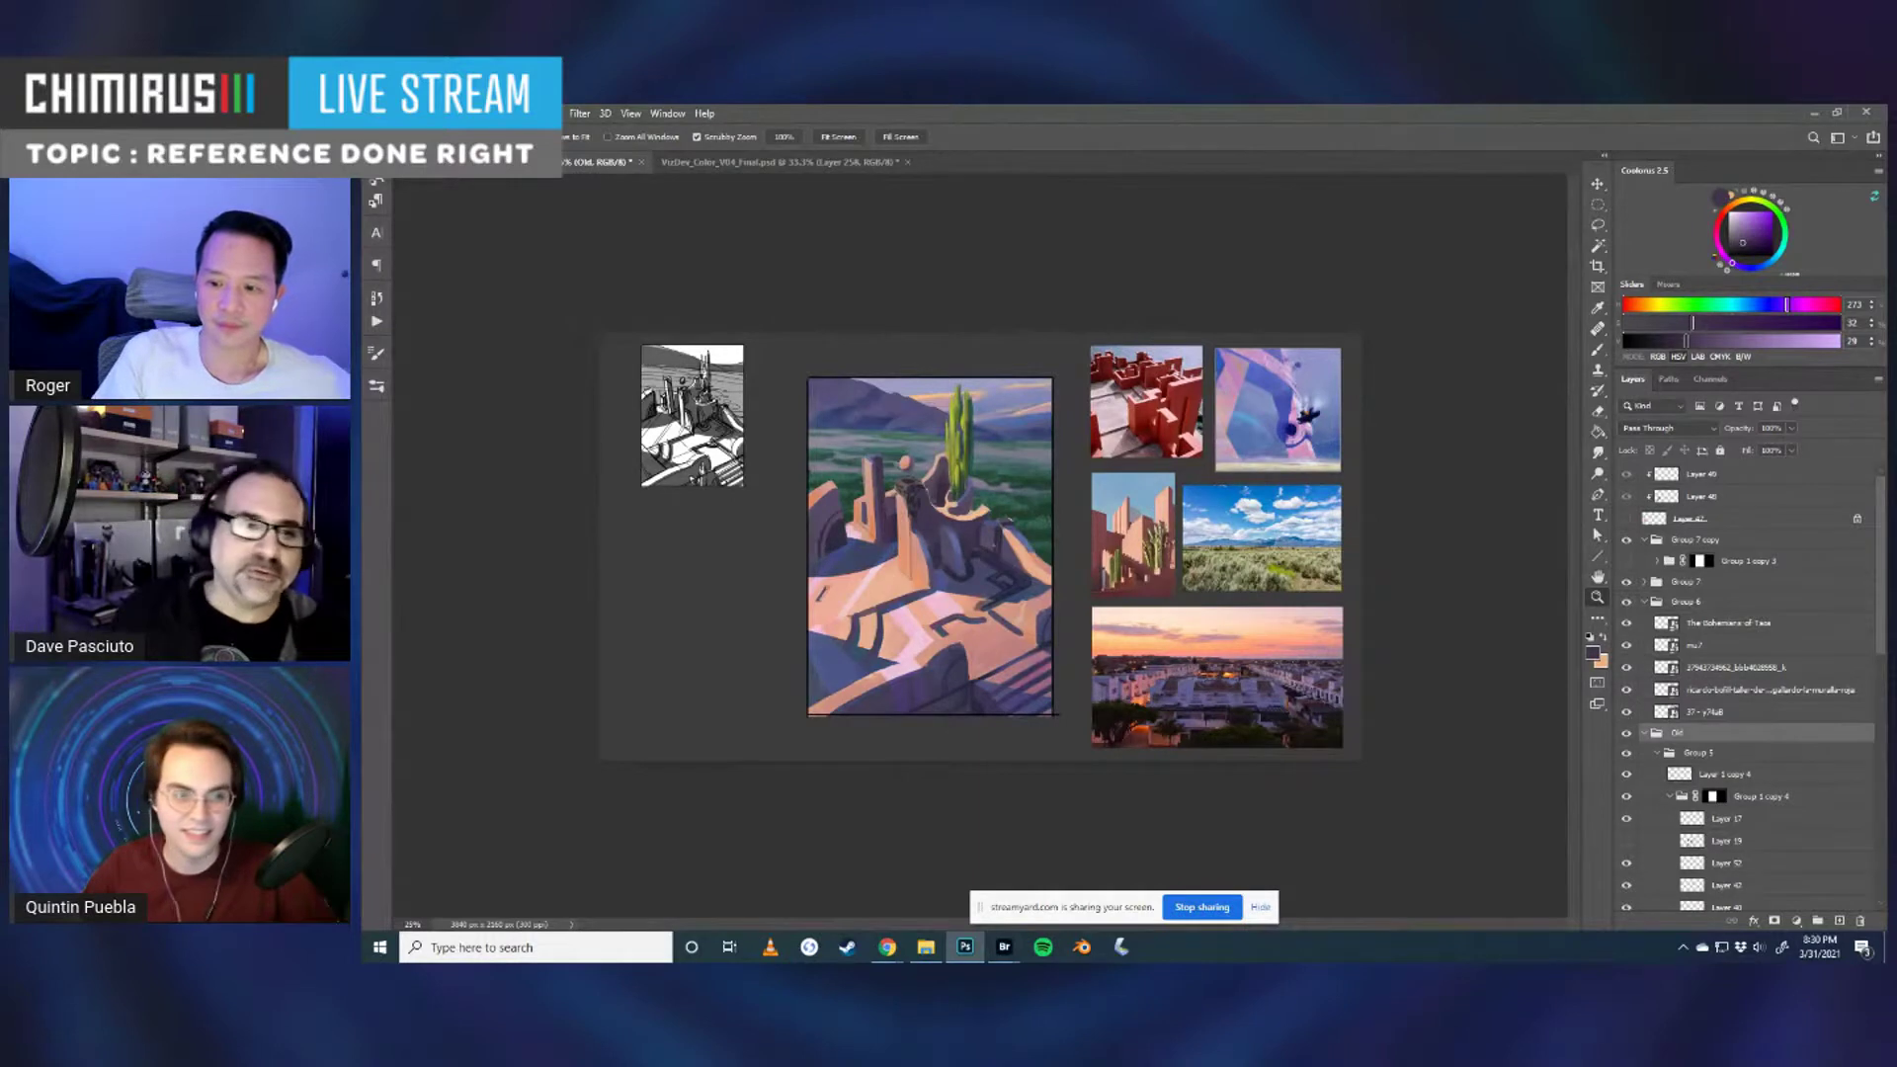
key(alt+Tab)
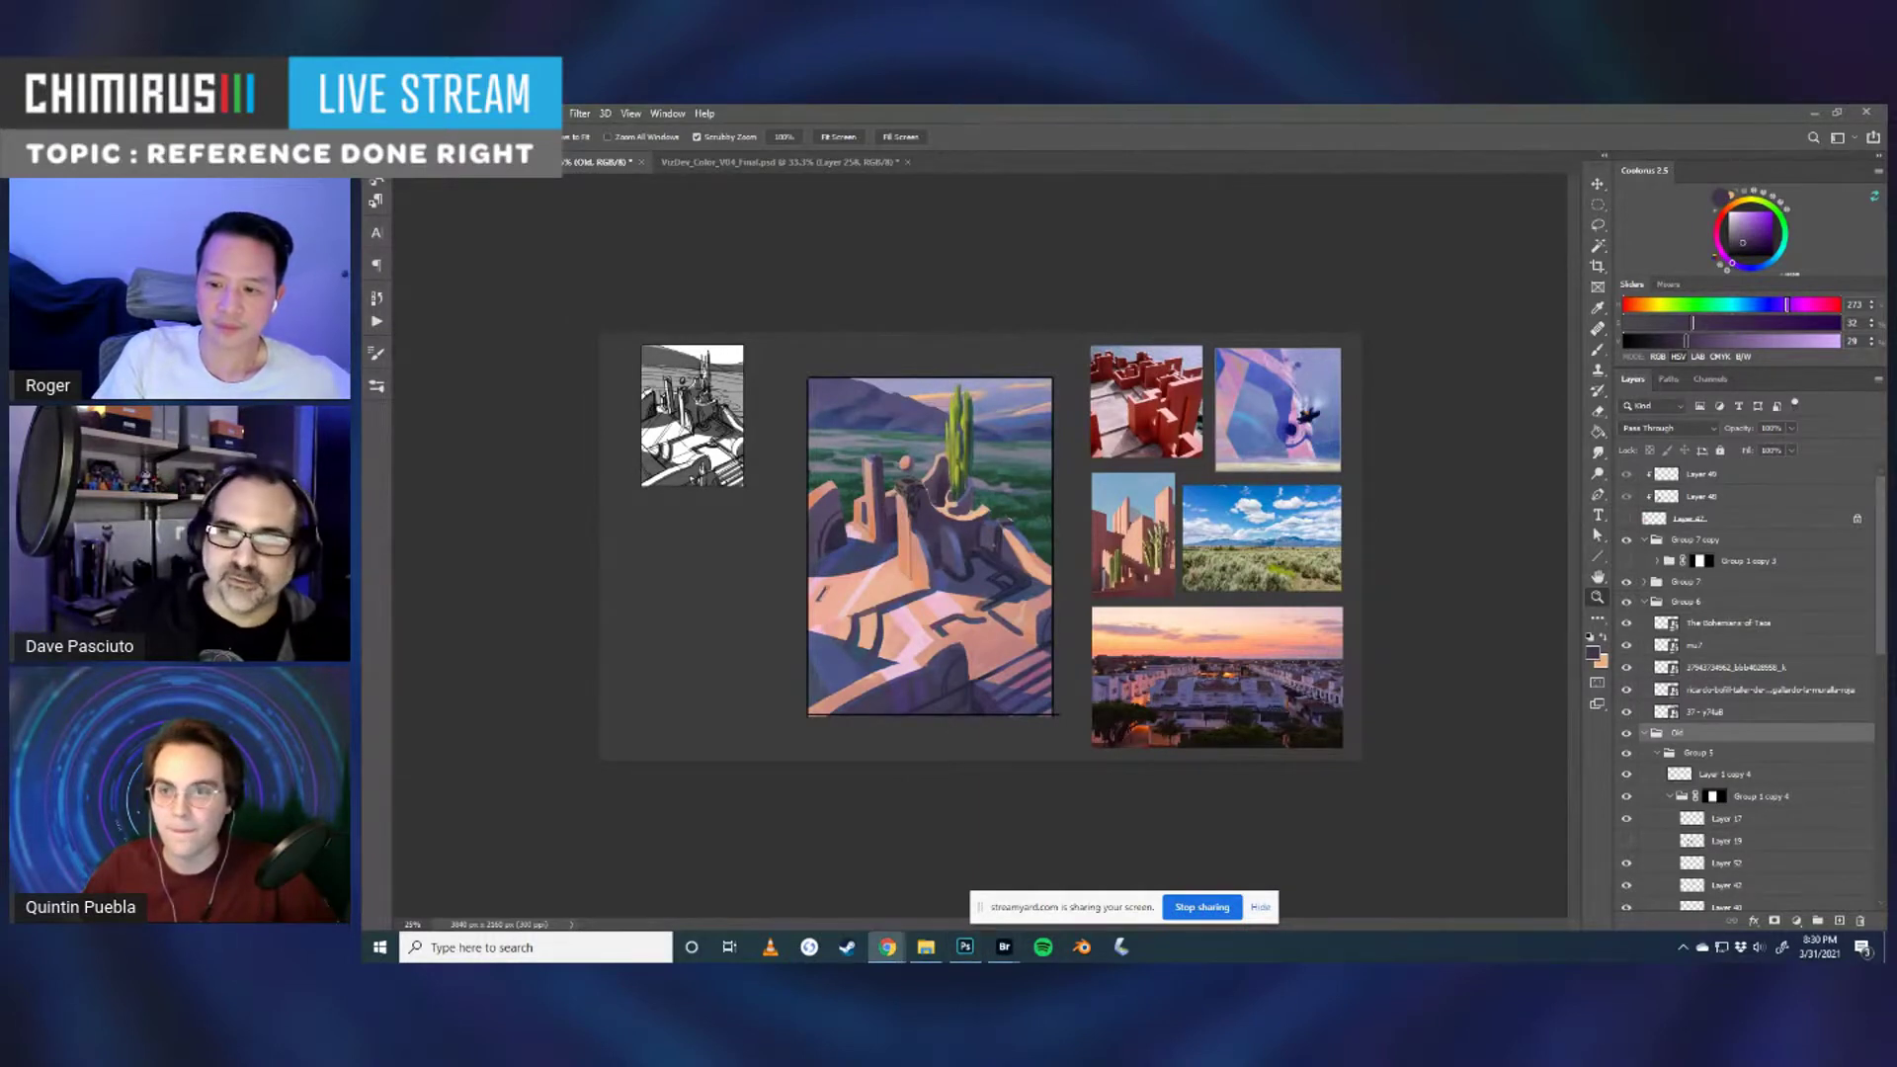